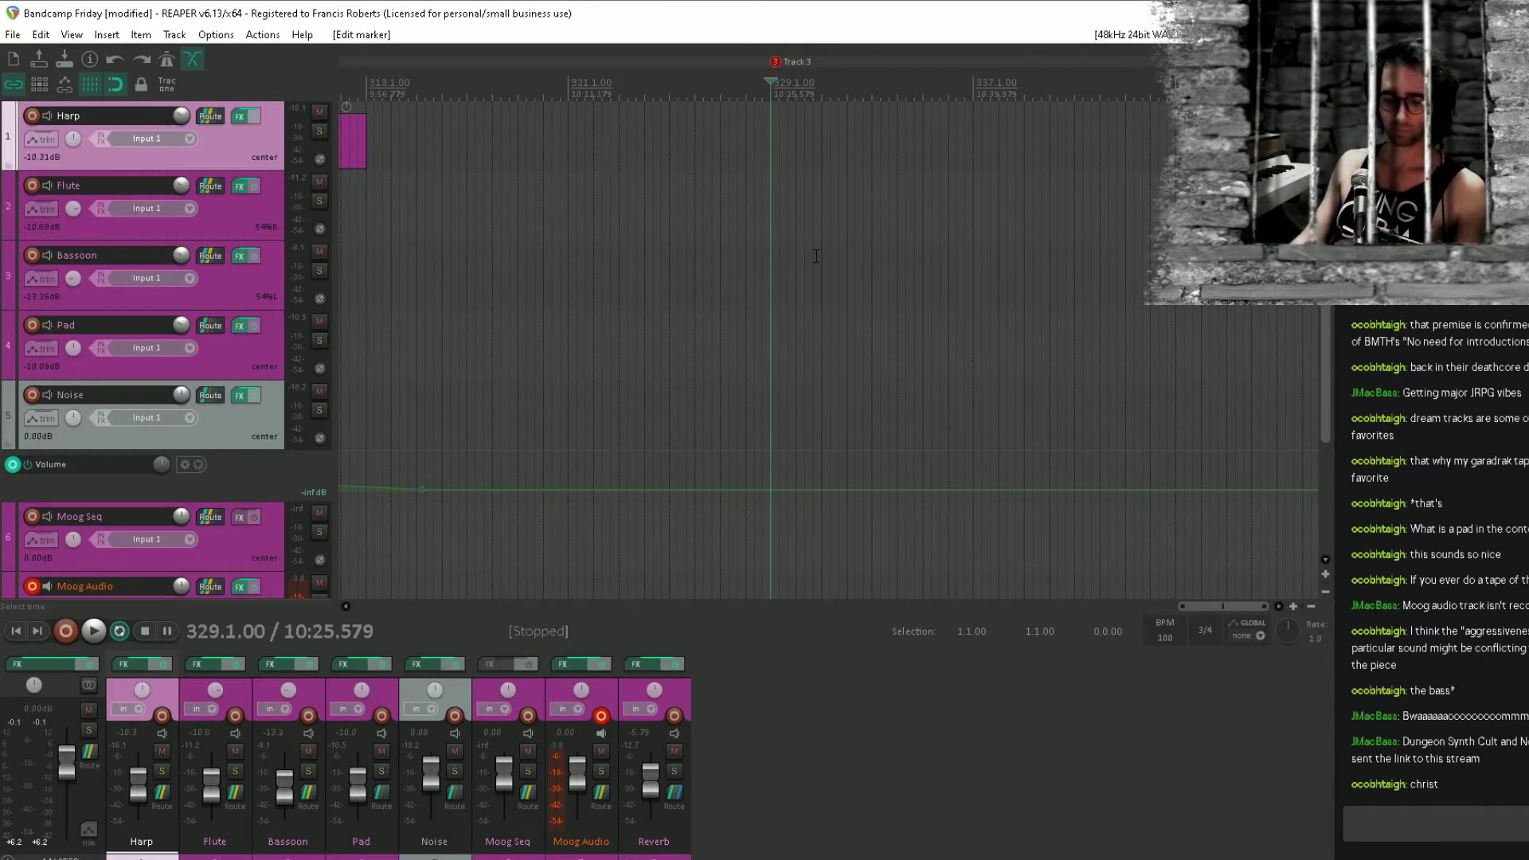
Record audio onto the Moog Audio track from bar 233 and save the project.
key("ctrl+s")
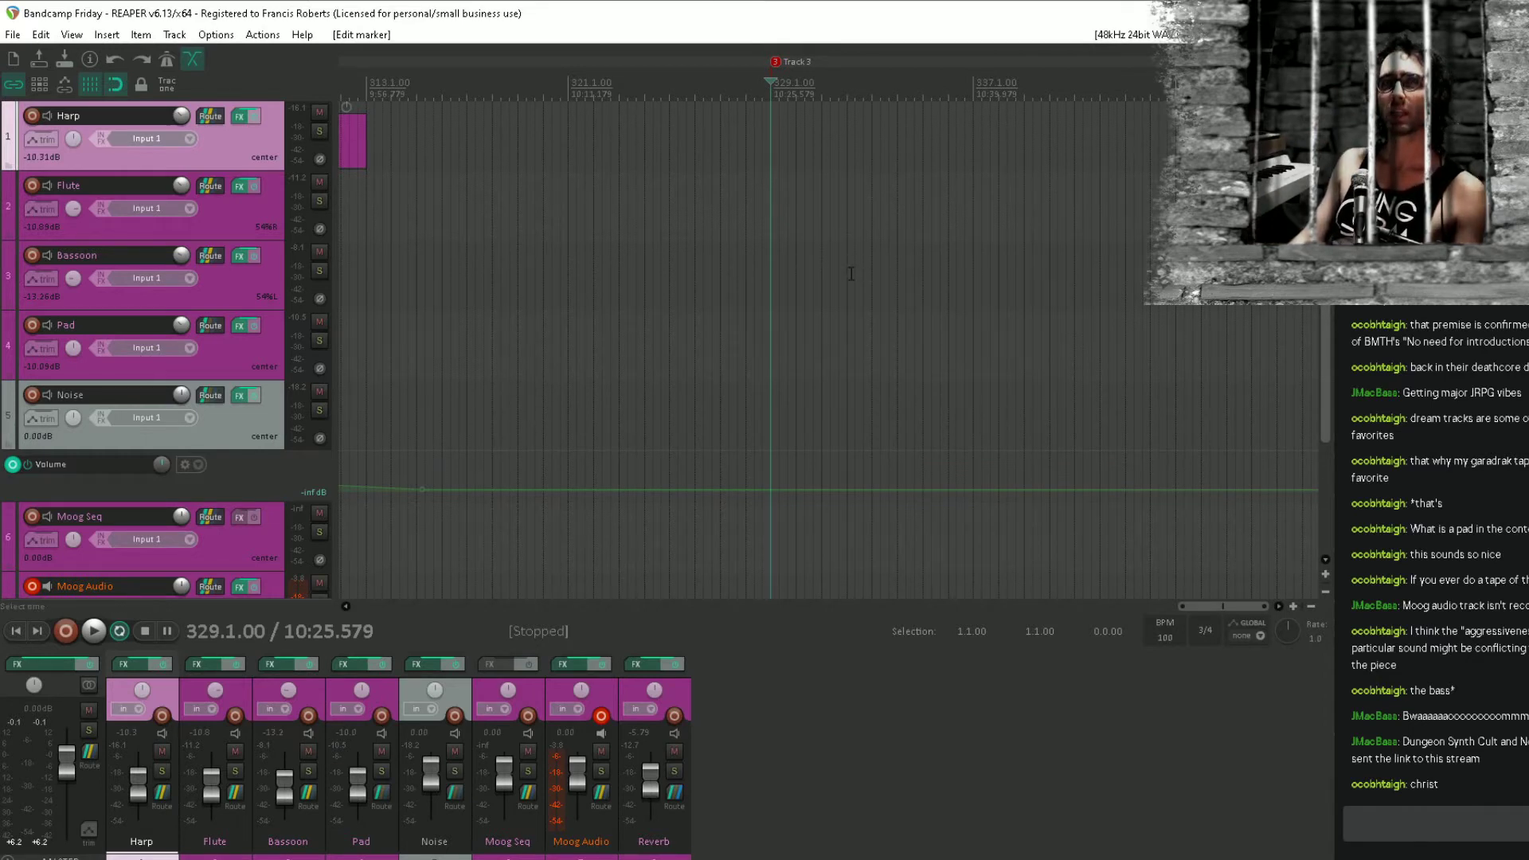
left_click_drag(668, 416, 836, 246)
scroll(837, 246, "down", 3)
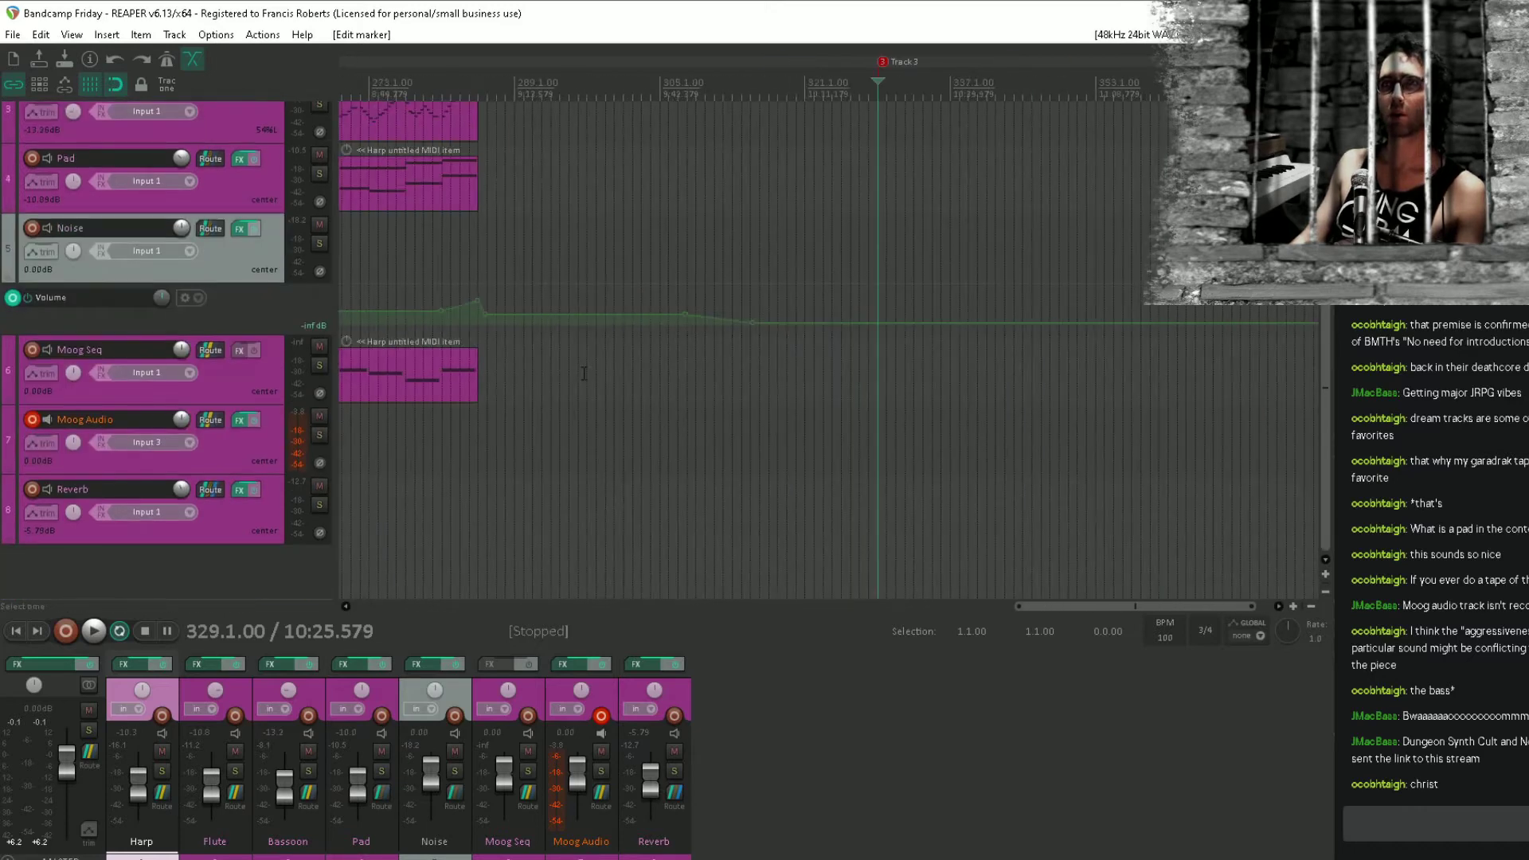
scroll(588, 371, "down", 3)
left_click_drag(590, 370, 765, 396)
left_click(553, 446)
scroll(553, 446, "up", 4)
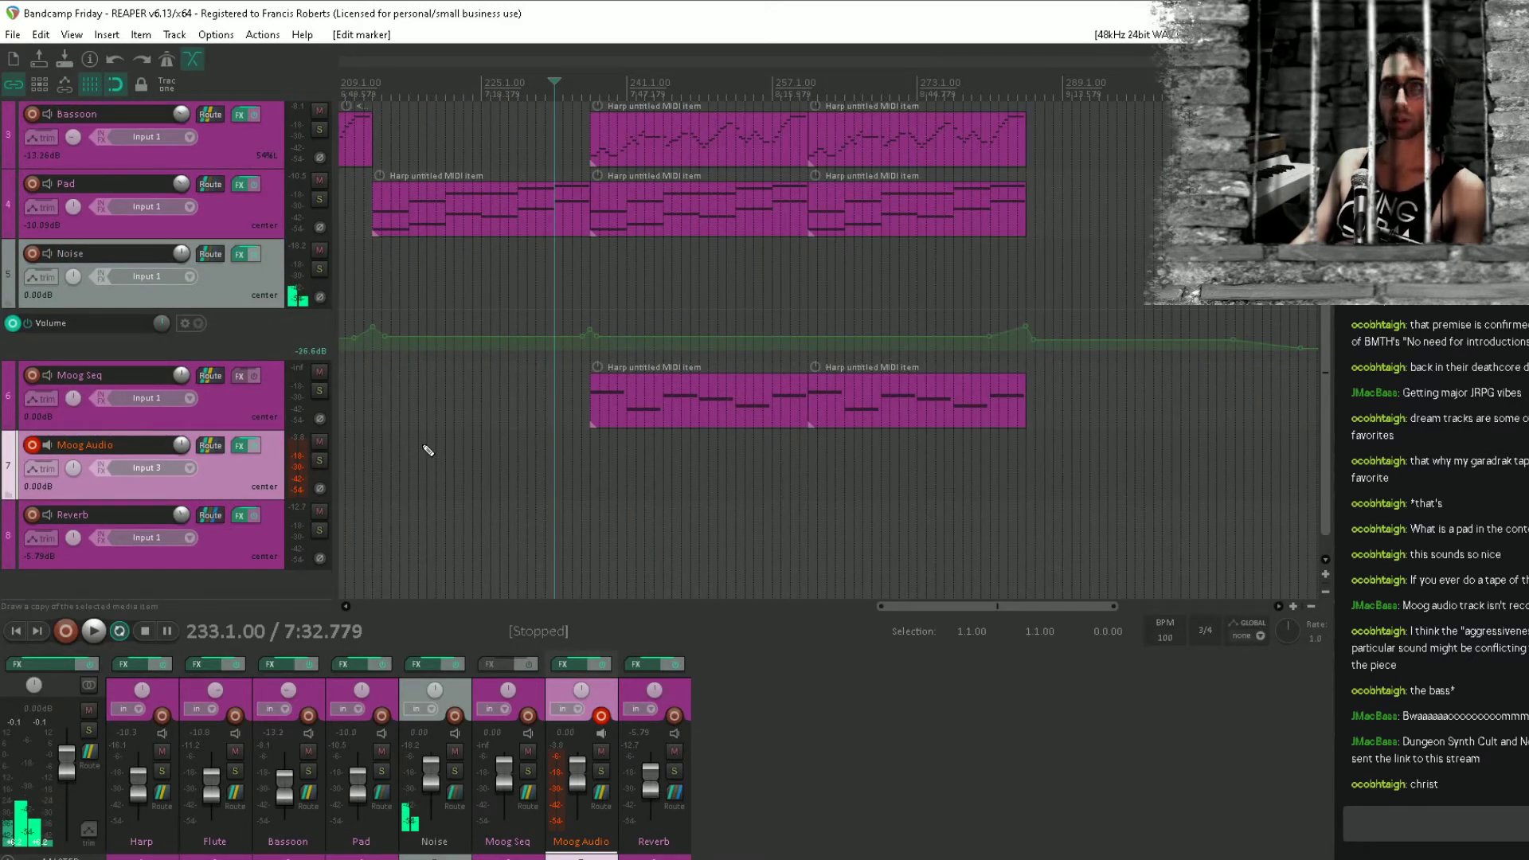
key("space")
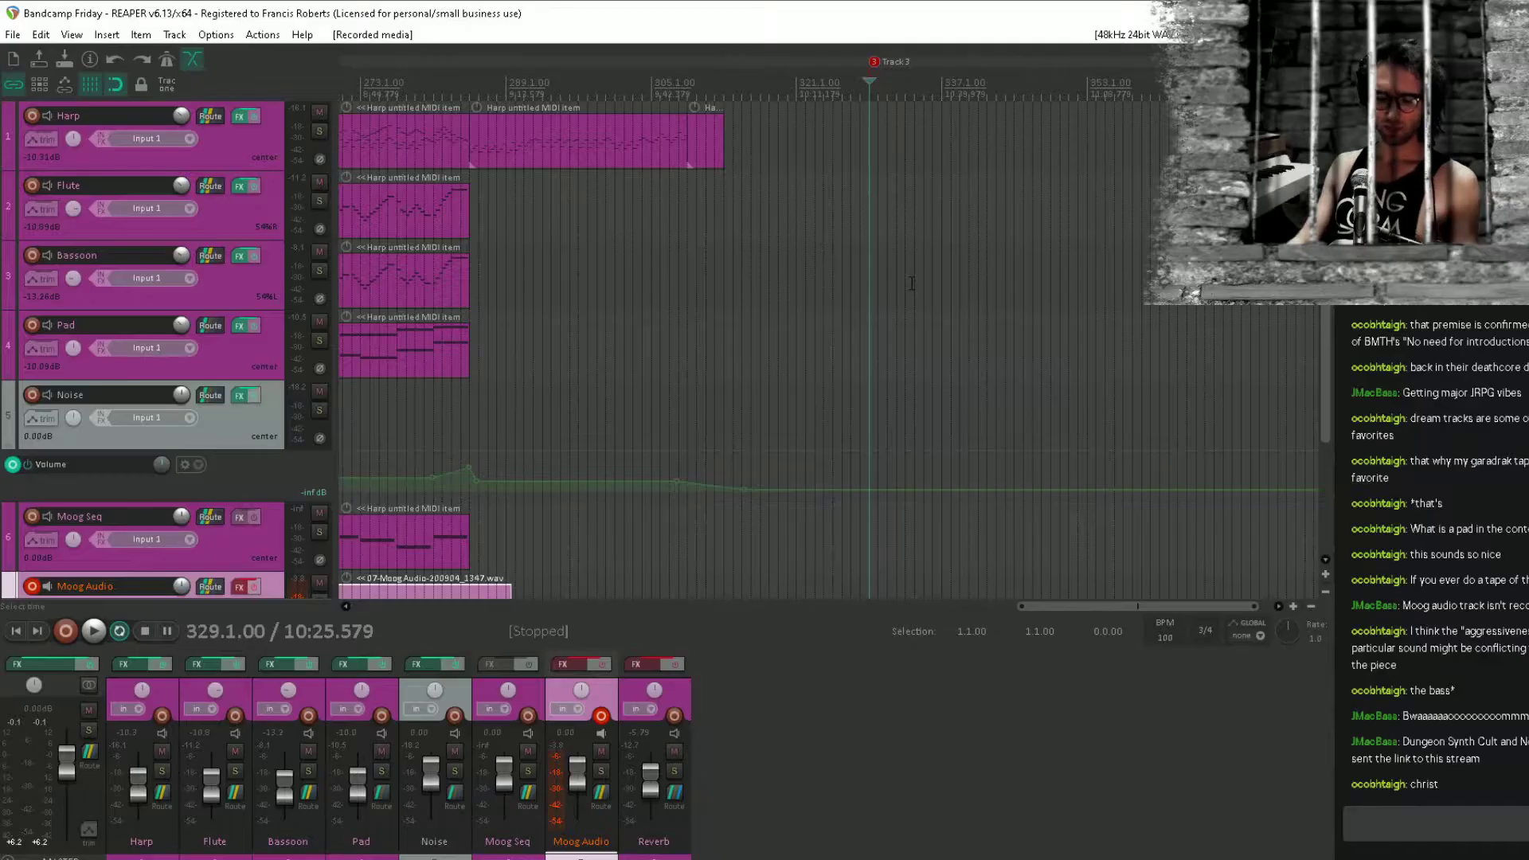
scroll(881, 224, "up", 3)
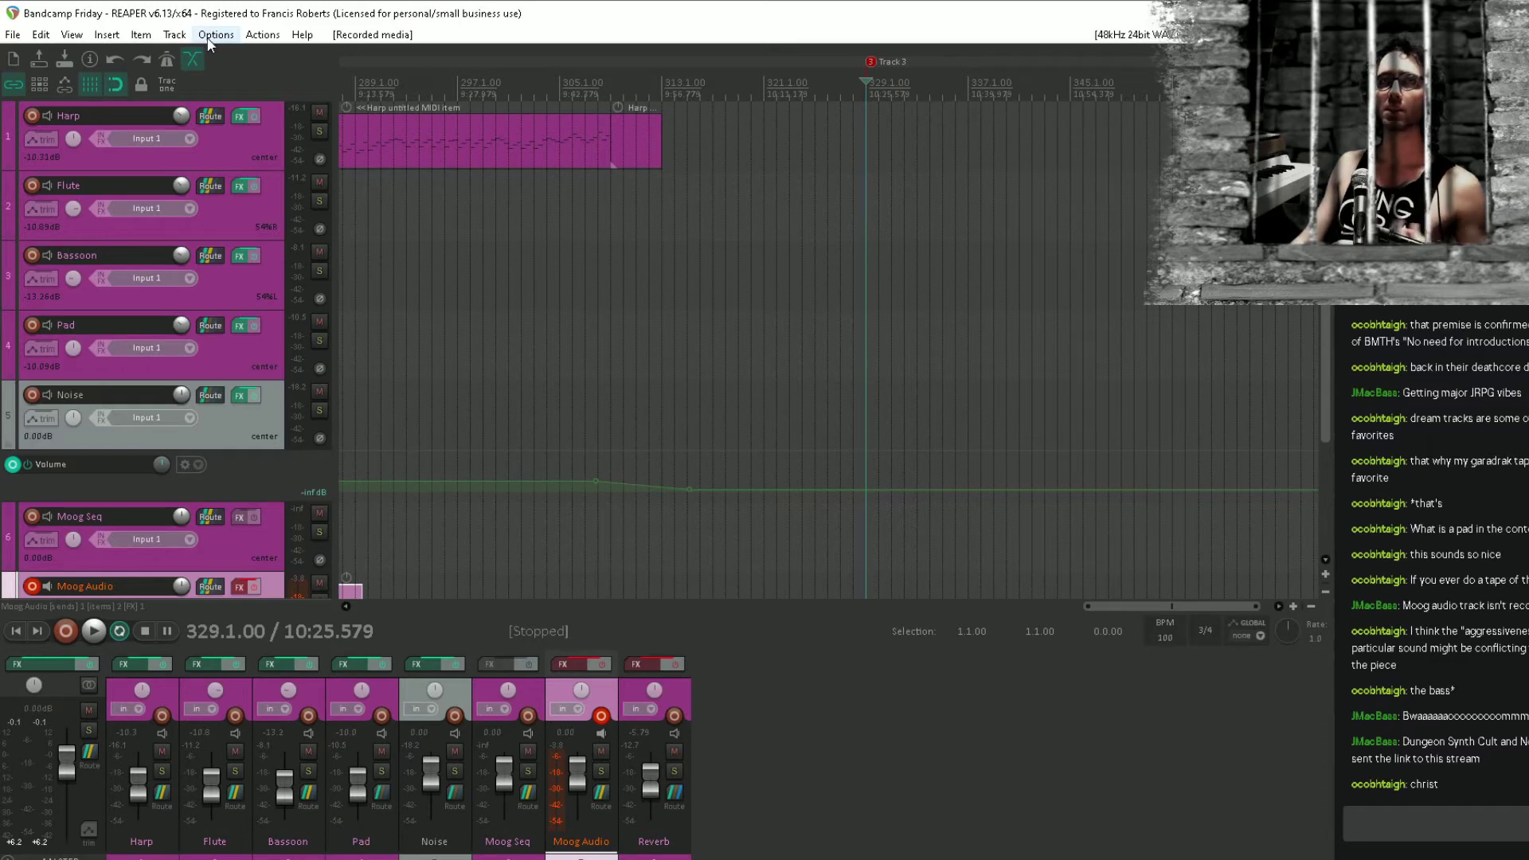
left_click(176, 37)
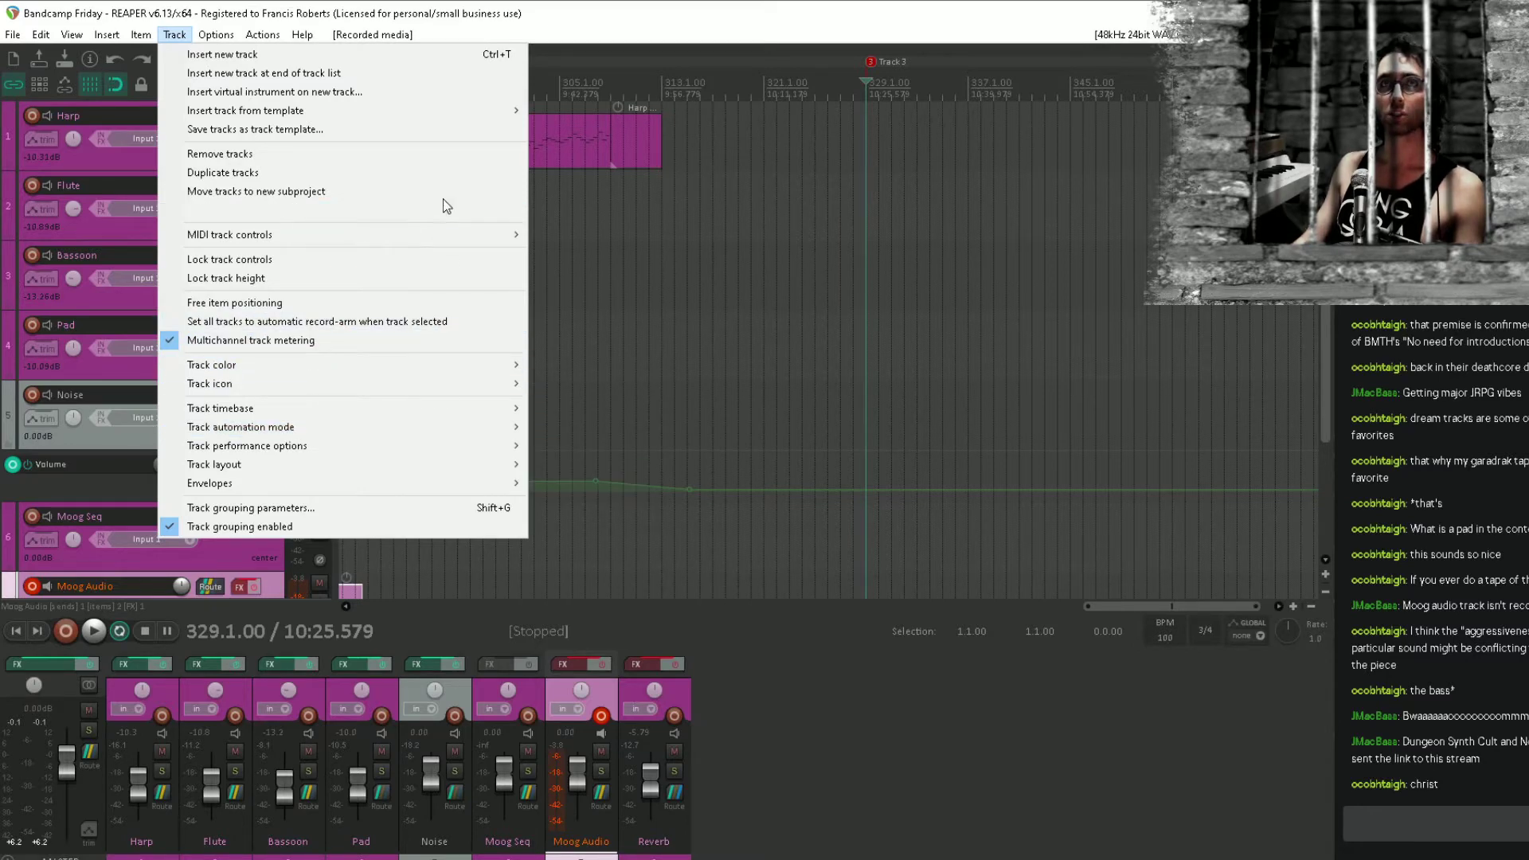
mouse_move(104, 35)
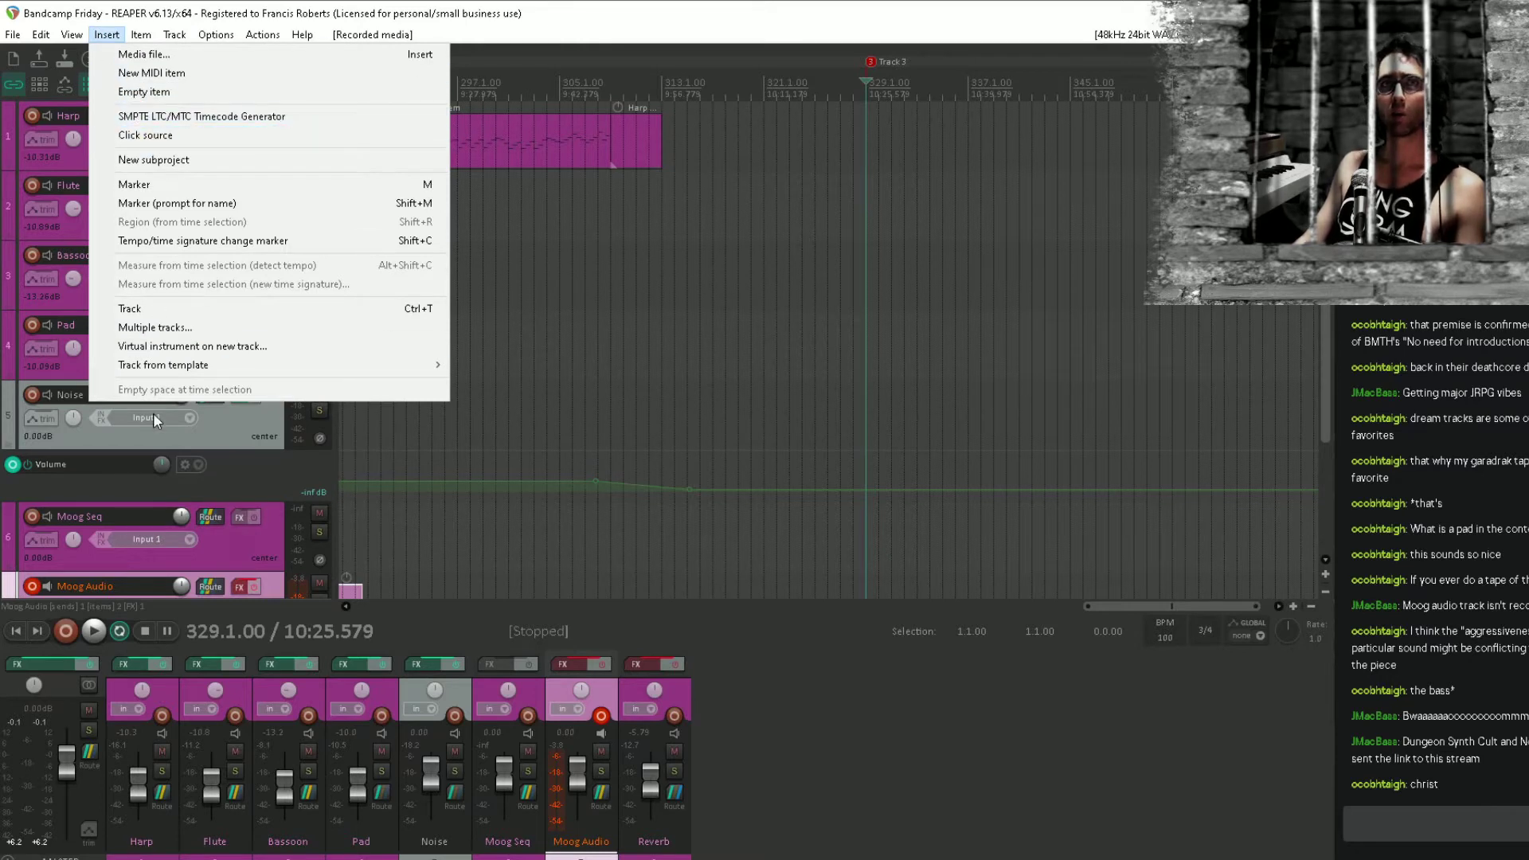
left_click(307, 236)
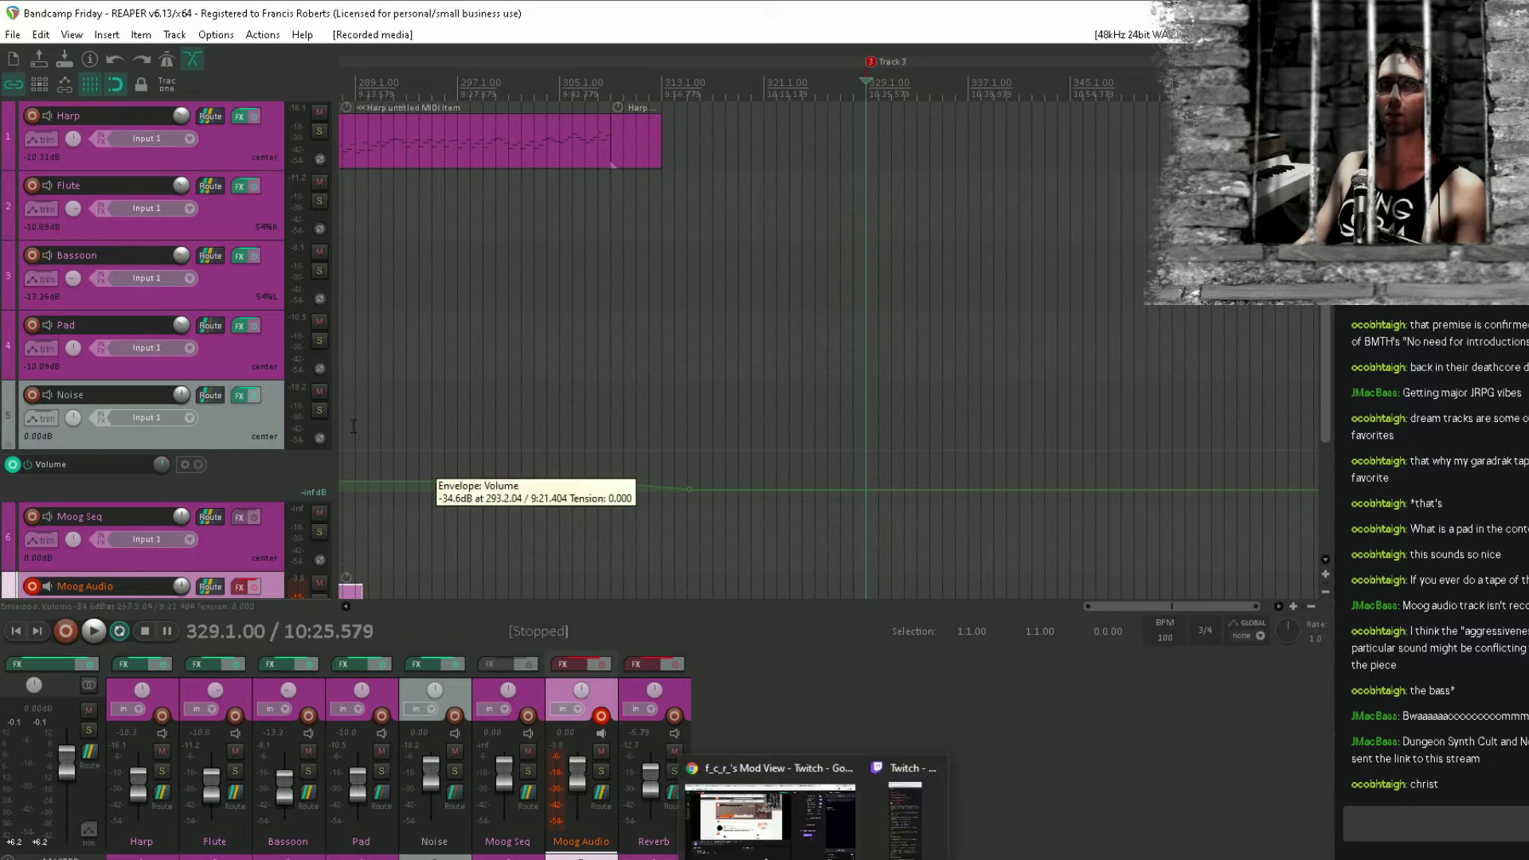
Insert a tempo/time signature marker at bar 329 that sets the time signature to 7/8.
left_click(107, 34)
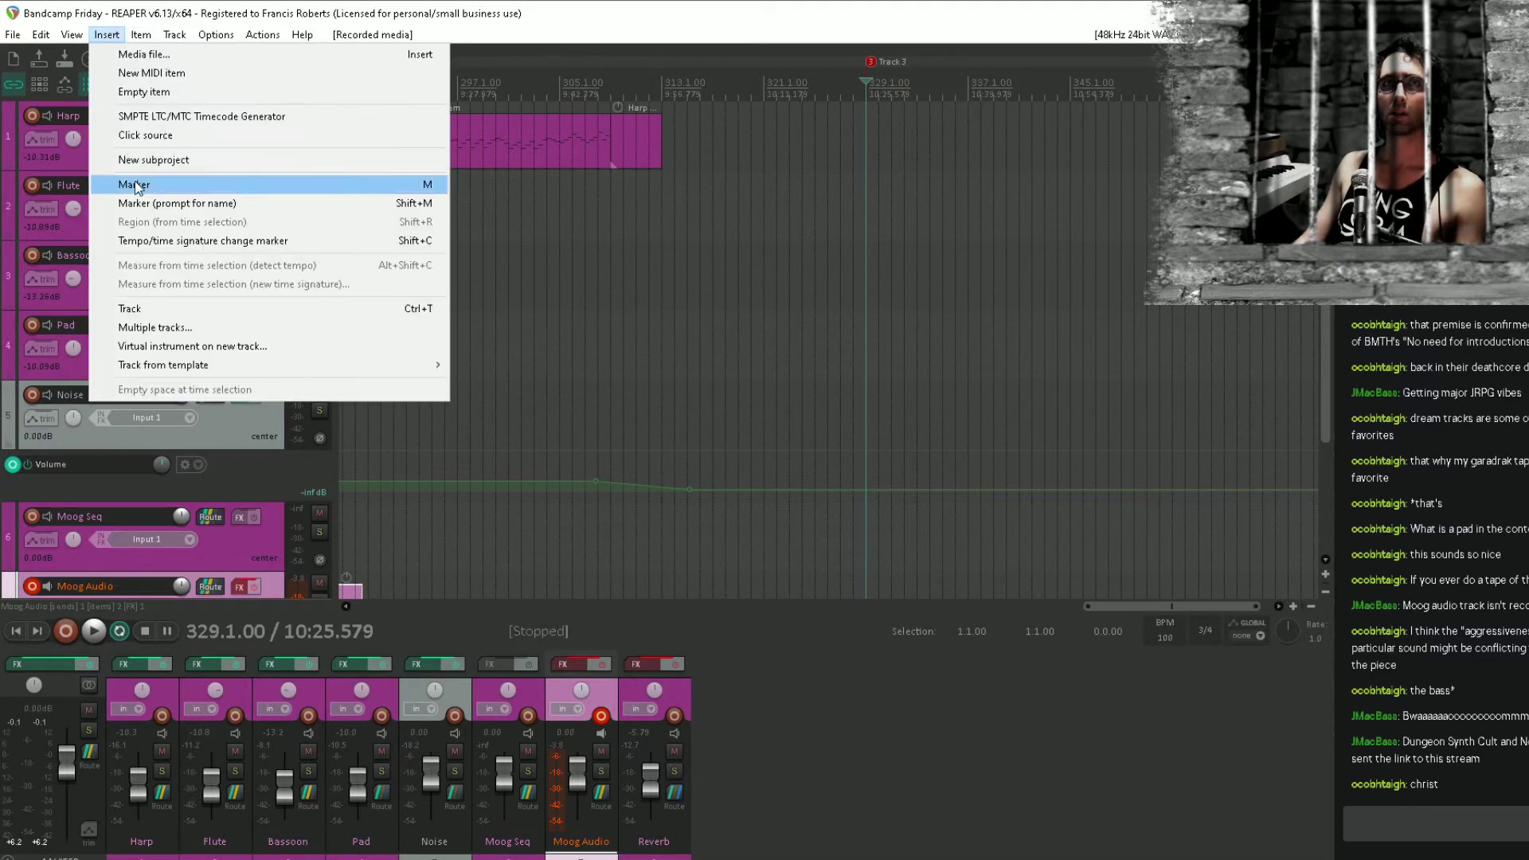
left_click(161, 244)
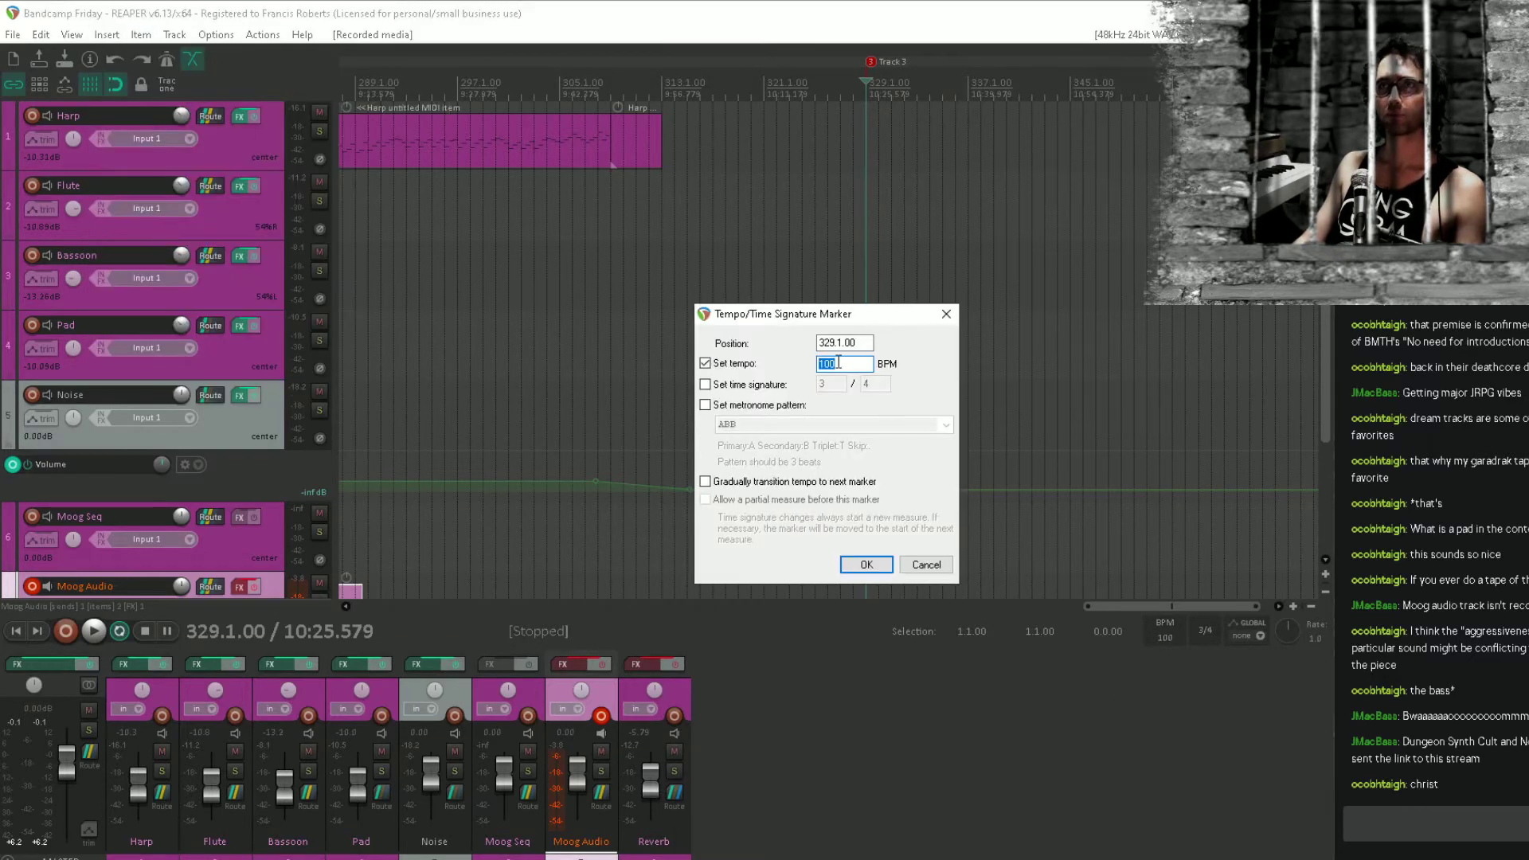
left_click(766, 388)
type("7")
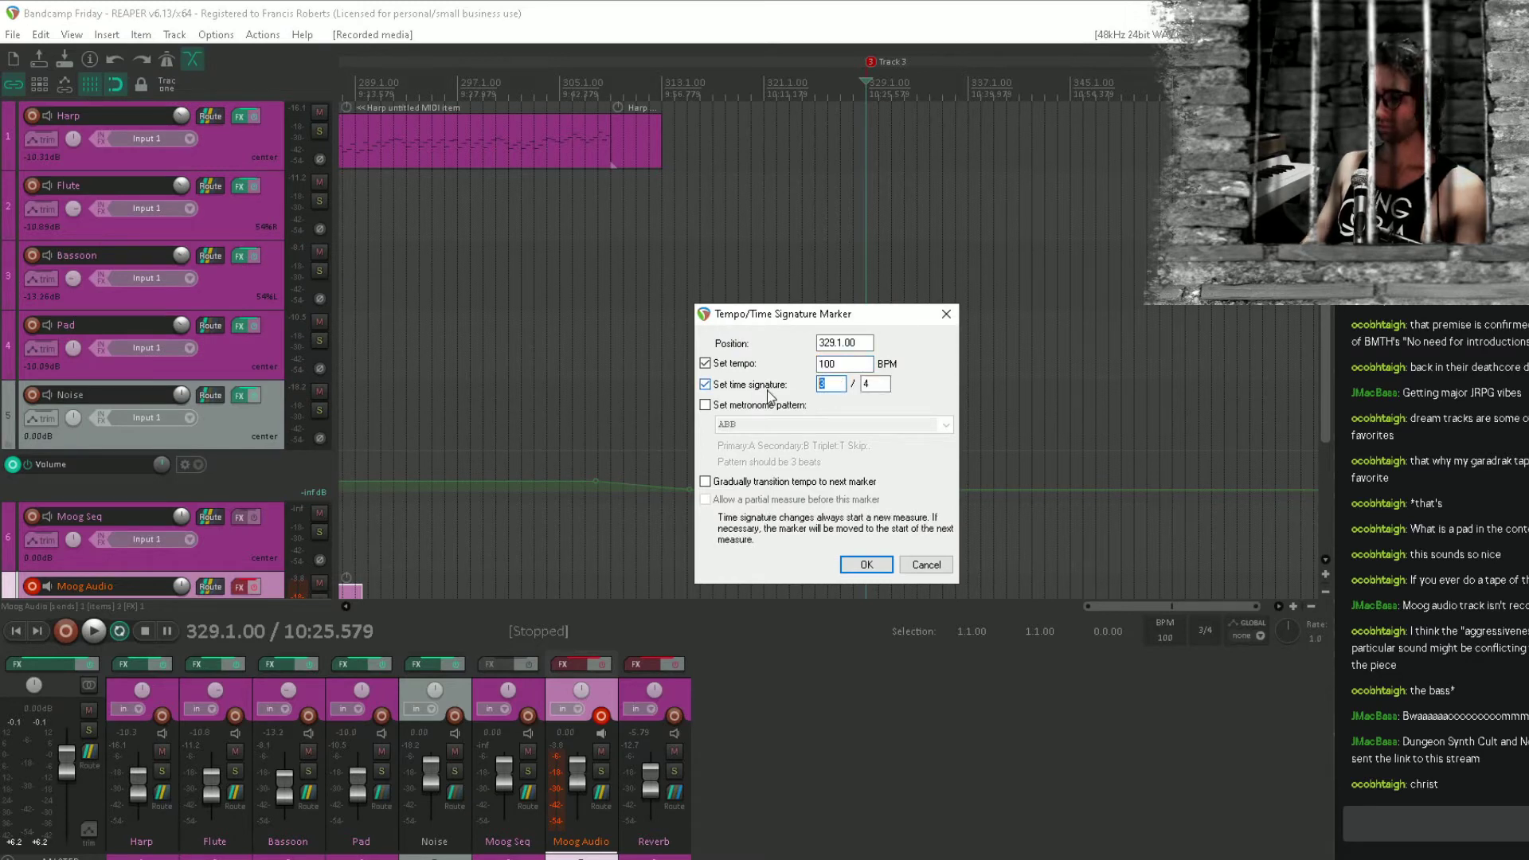
key("Tab")
type("8")
left_click_drag(844, 365, 769, 368)
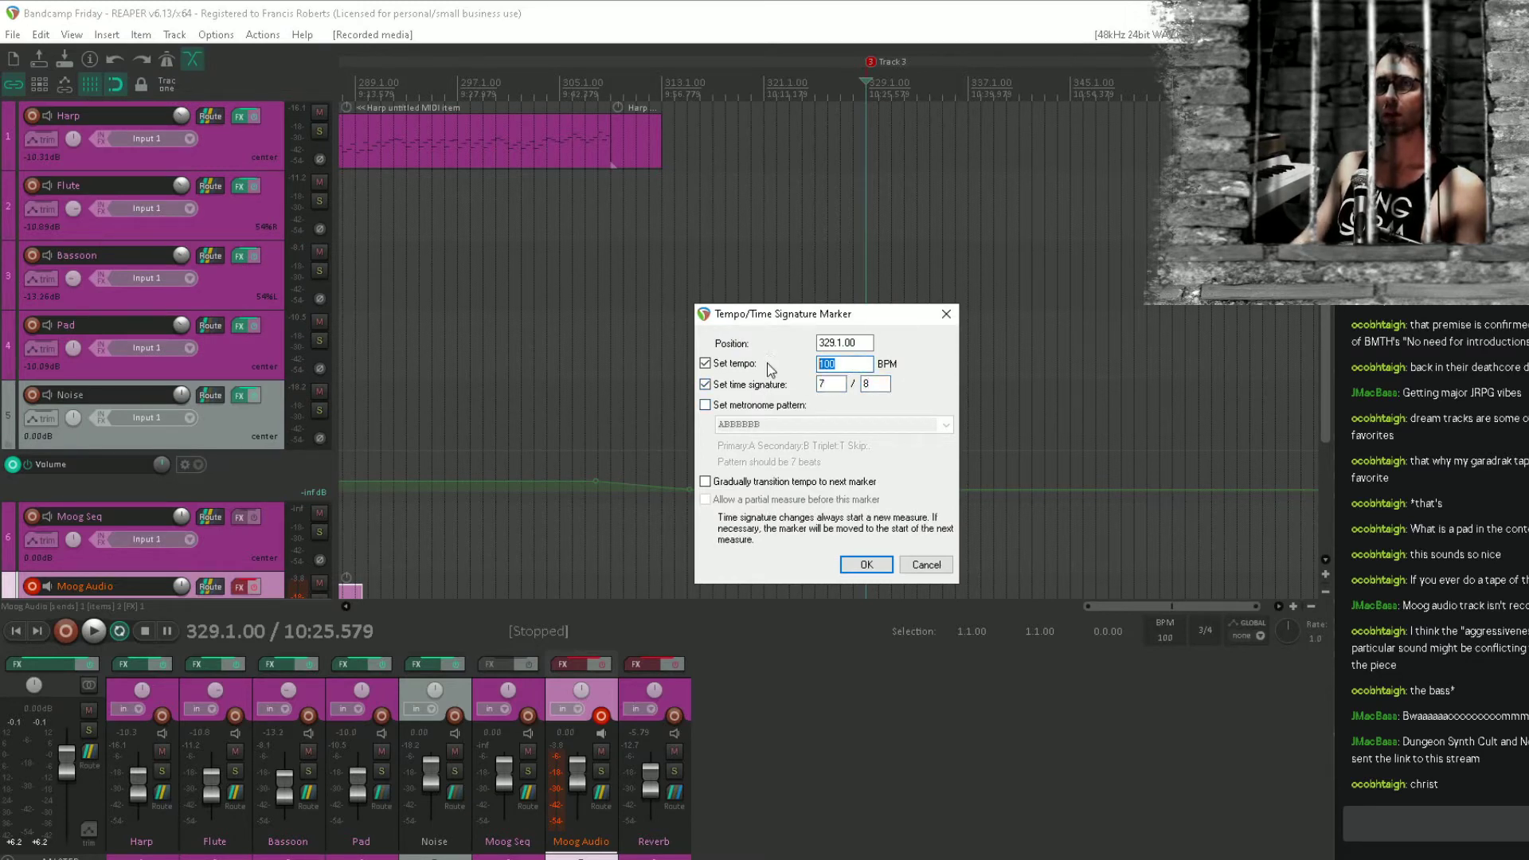
left_click(880, 562)
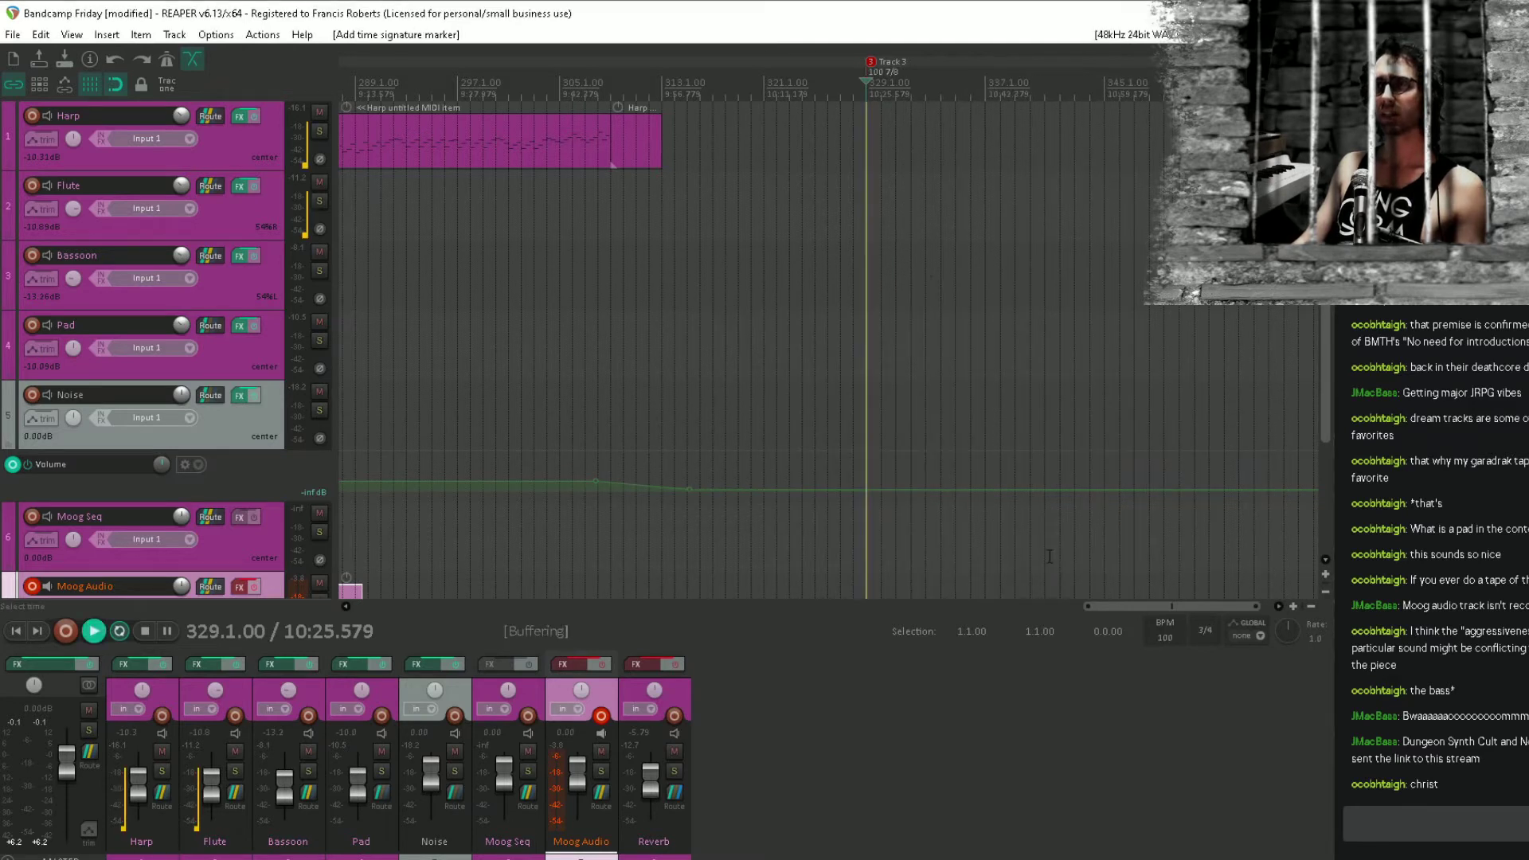
Draw a copy of the recorded Moog audio item on the Harp track, starting at bar 329 and about three bars long.
key("space")
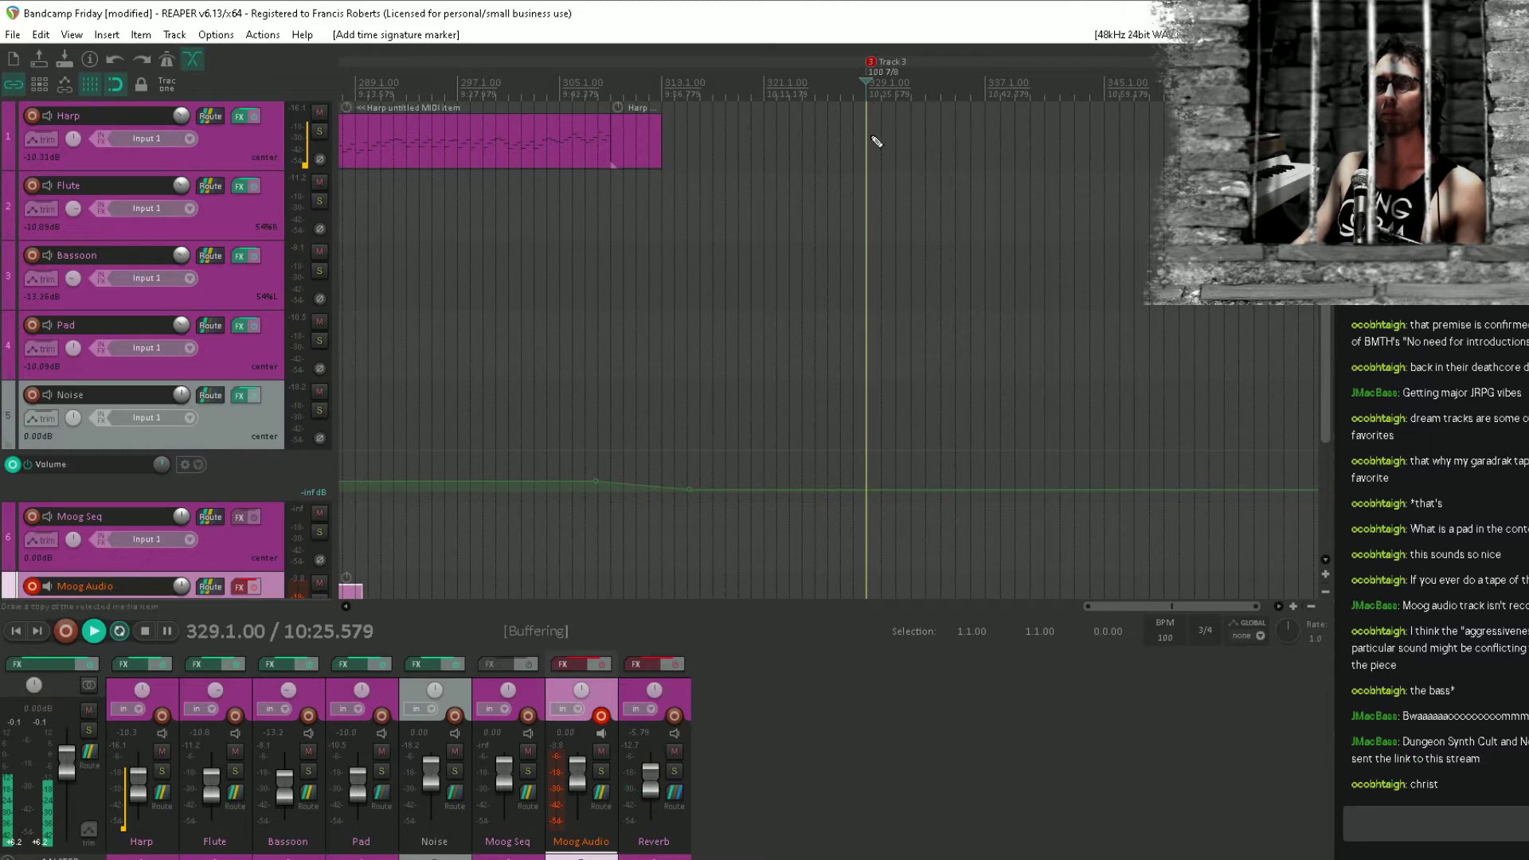
left_click_drag(870, 139, 916, 138)
scroll(876, 146, "up", 3)
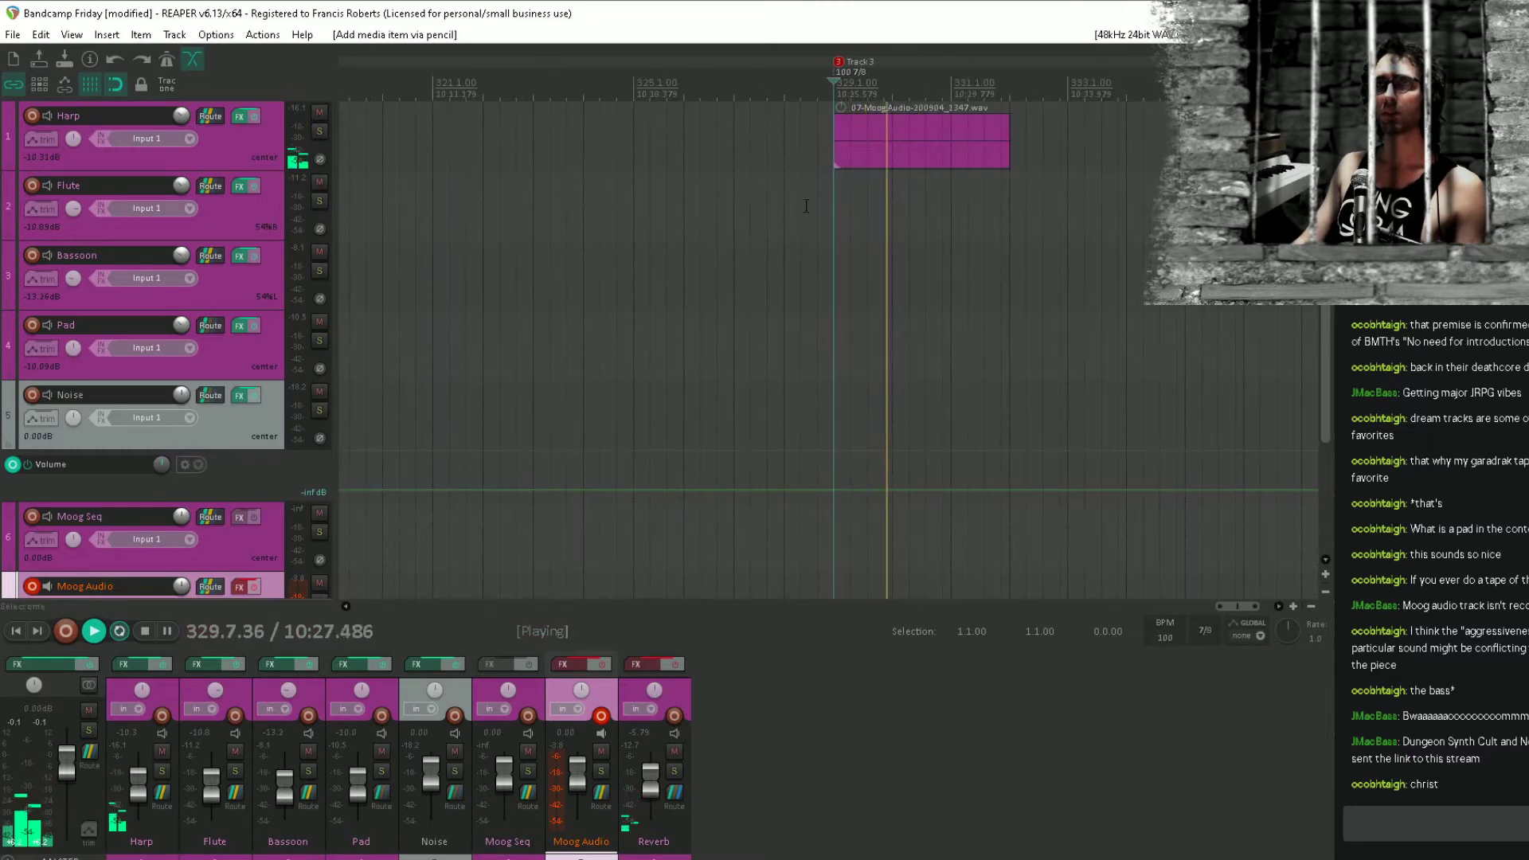
Turn on the metronome and play the project from bar 329 to hear the click.
key("space")
left_click(165, 61)
key("space")
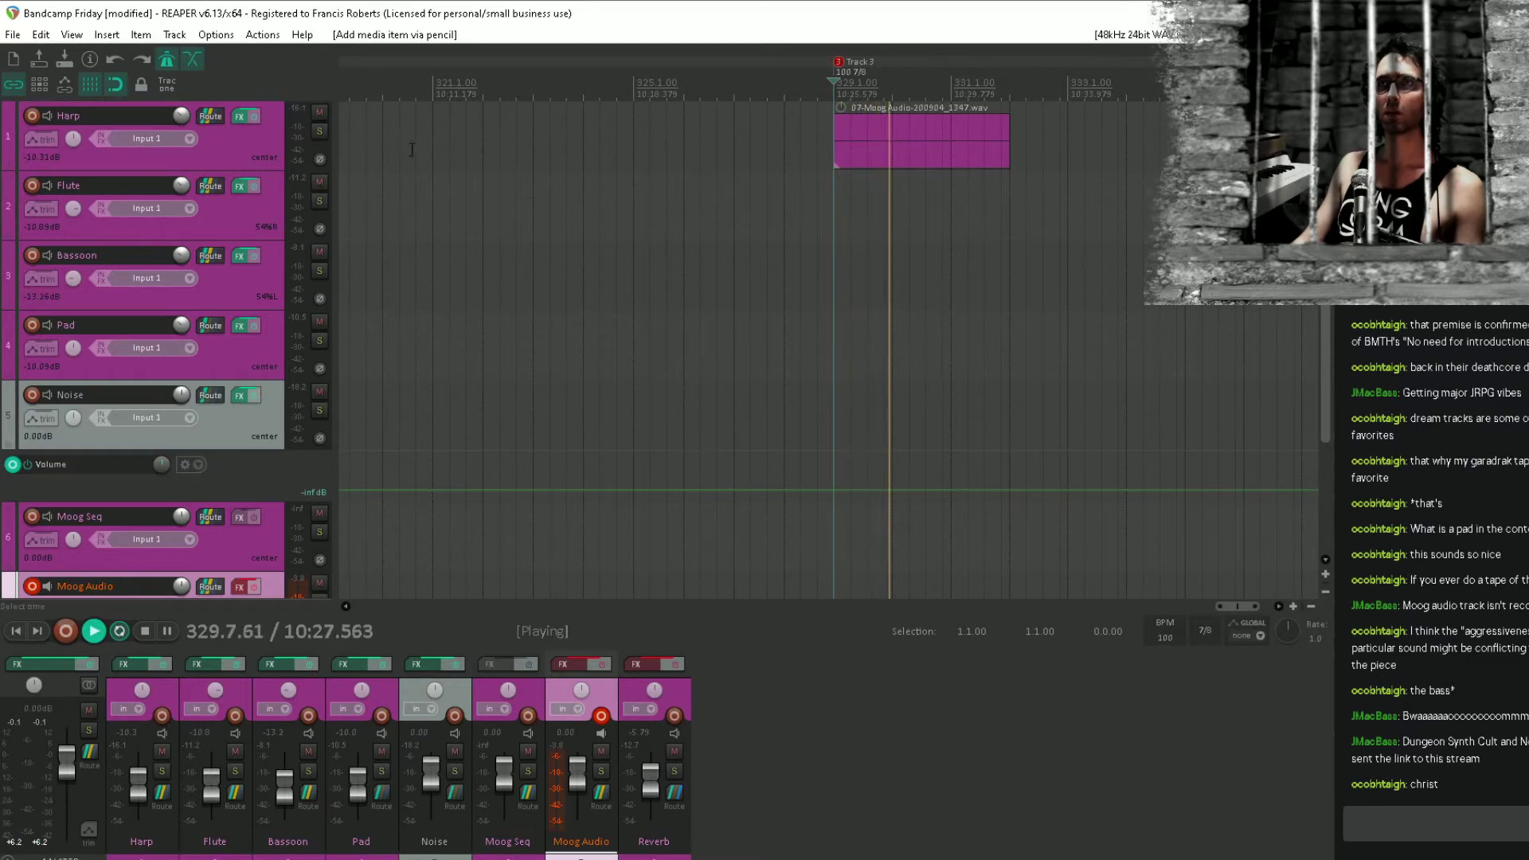
key("space")
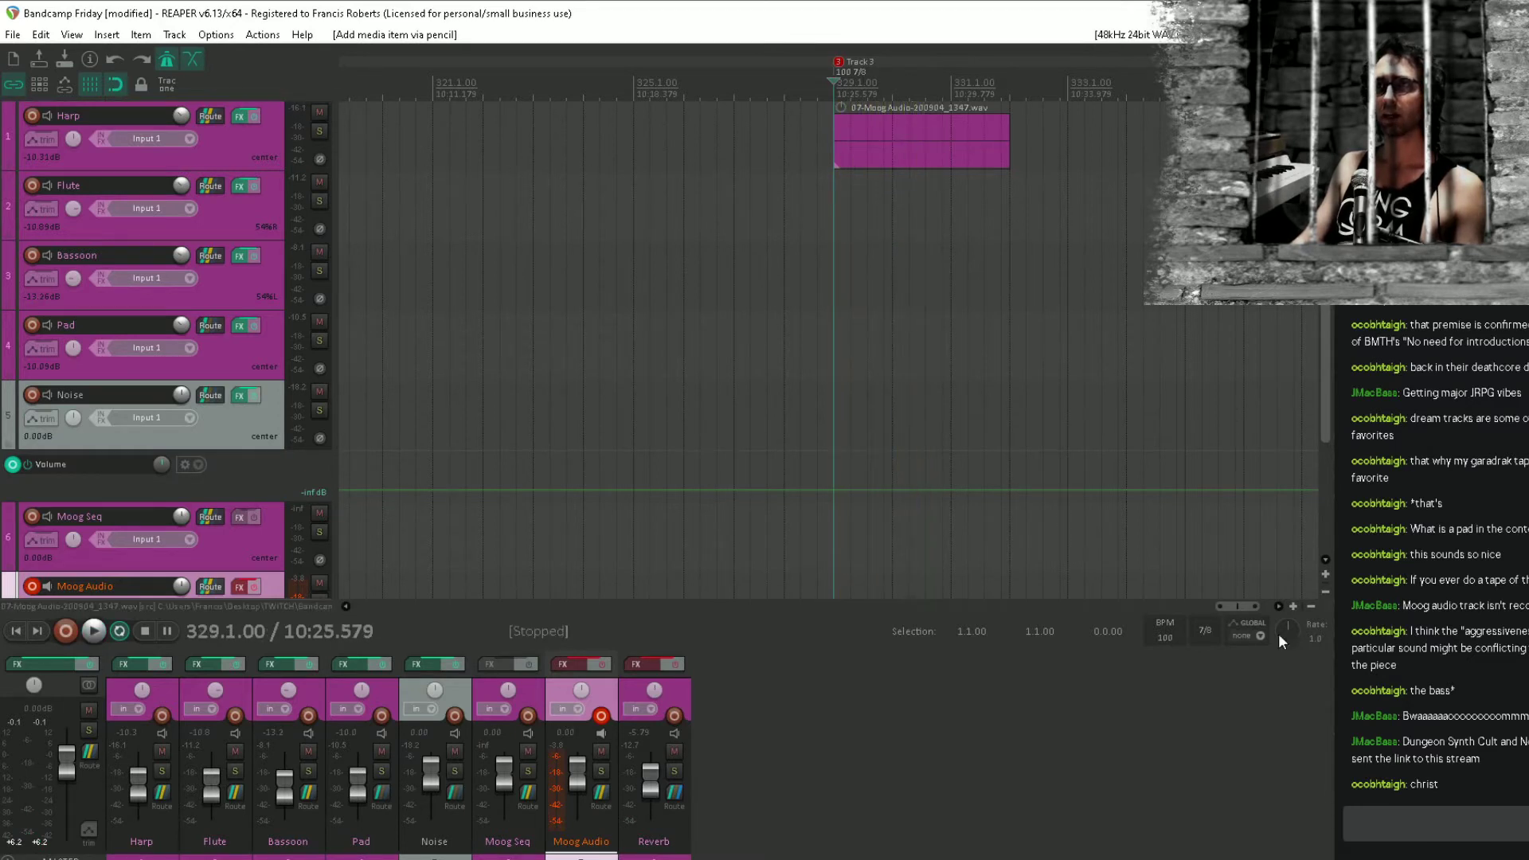
Set the tempo of the marker at bar 329 to 180 BPM and play it with the metronome.
double_click(832, 79)
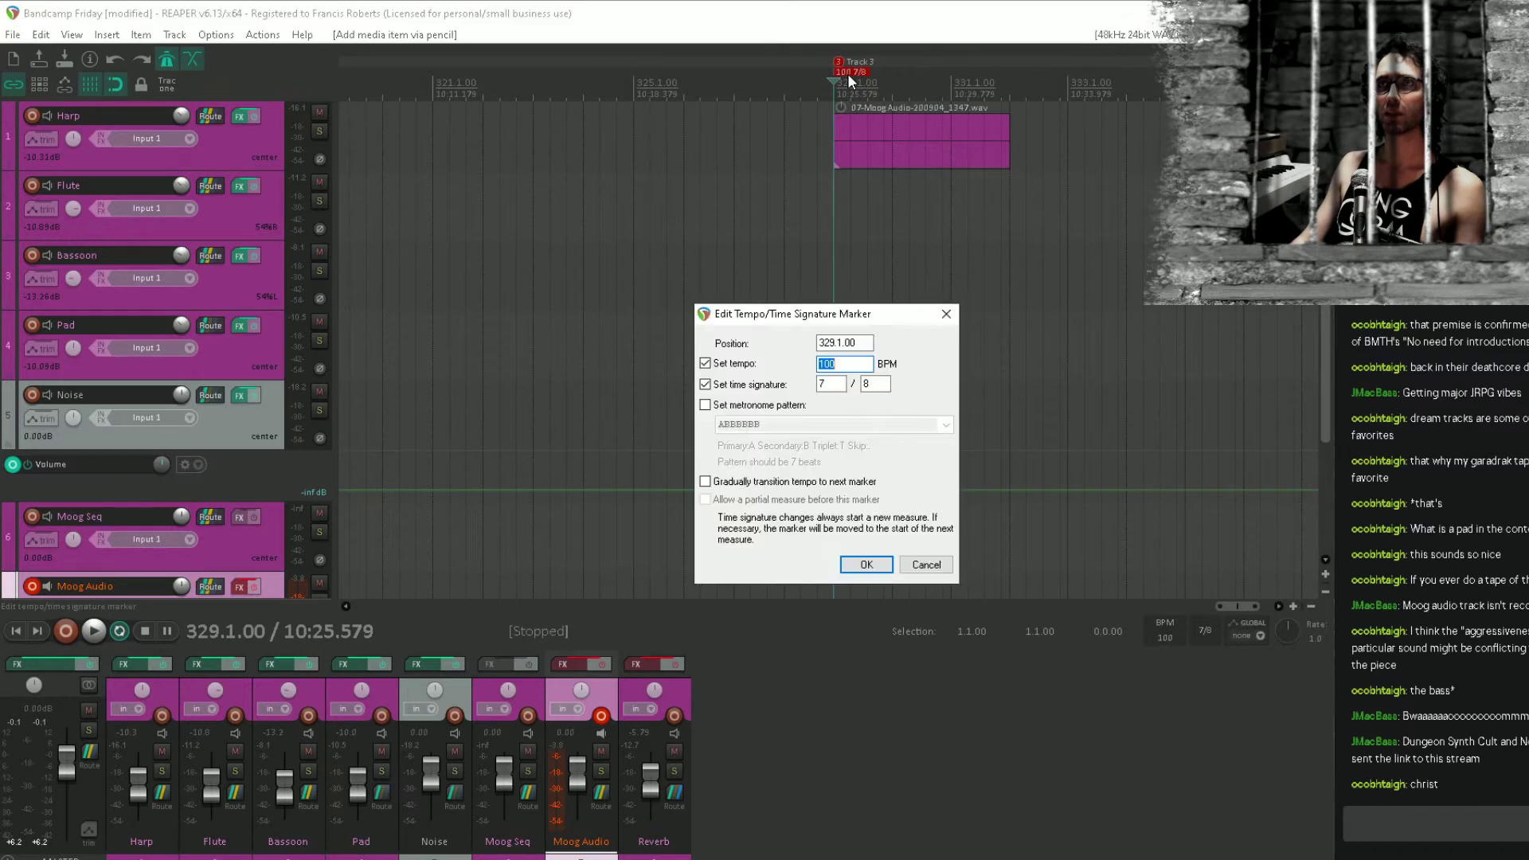
type("180")
key("Return")
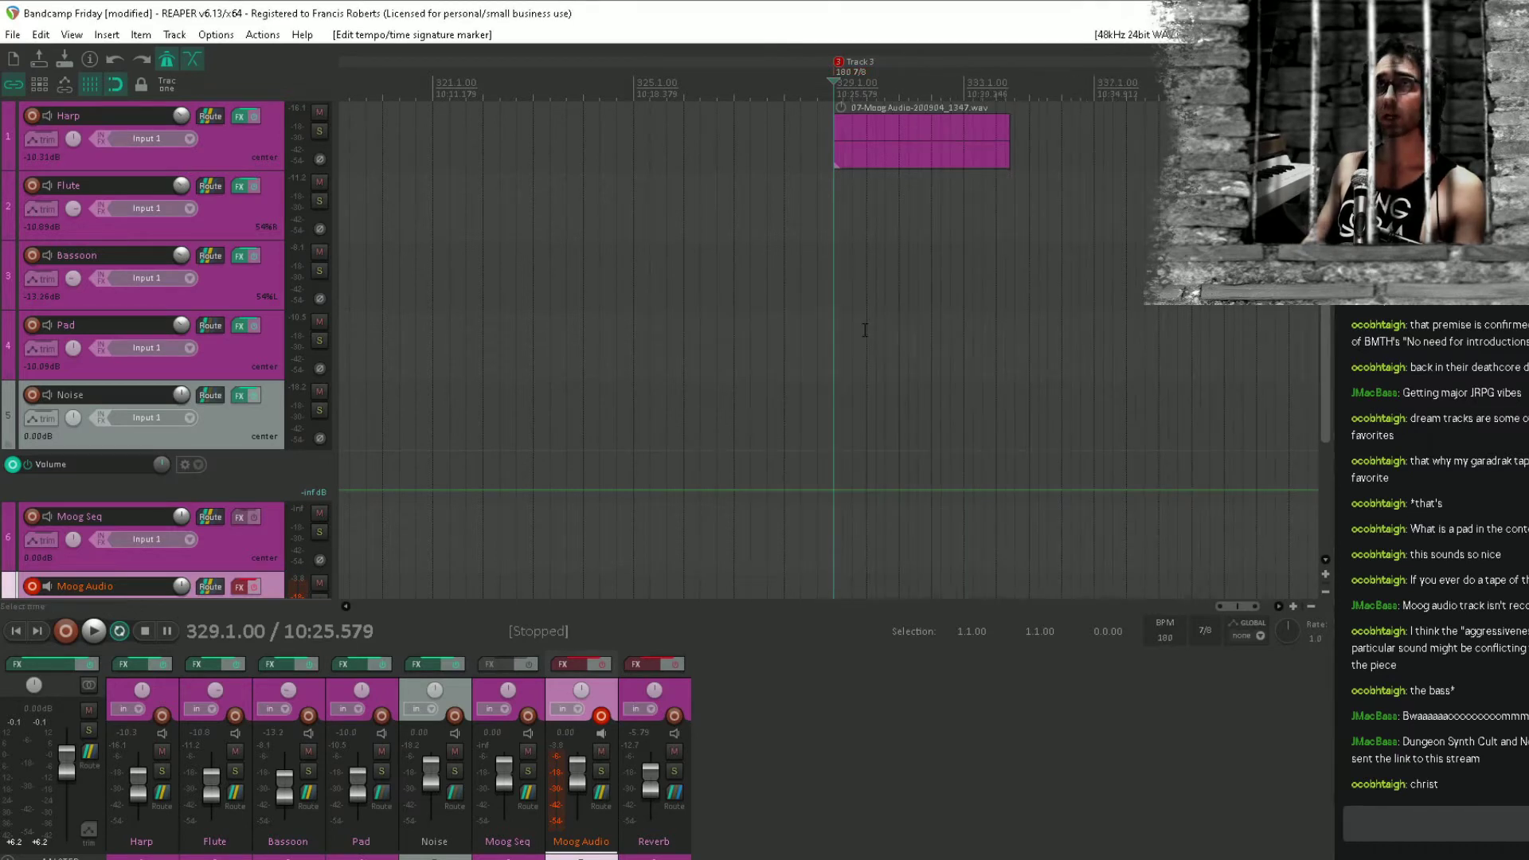
key("space")
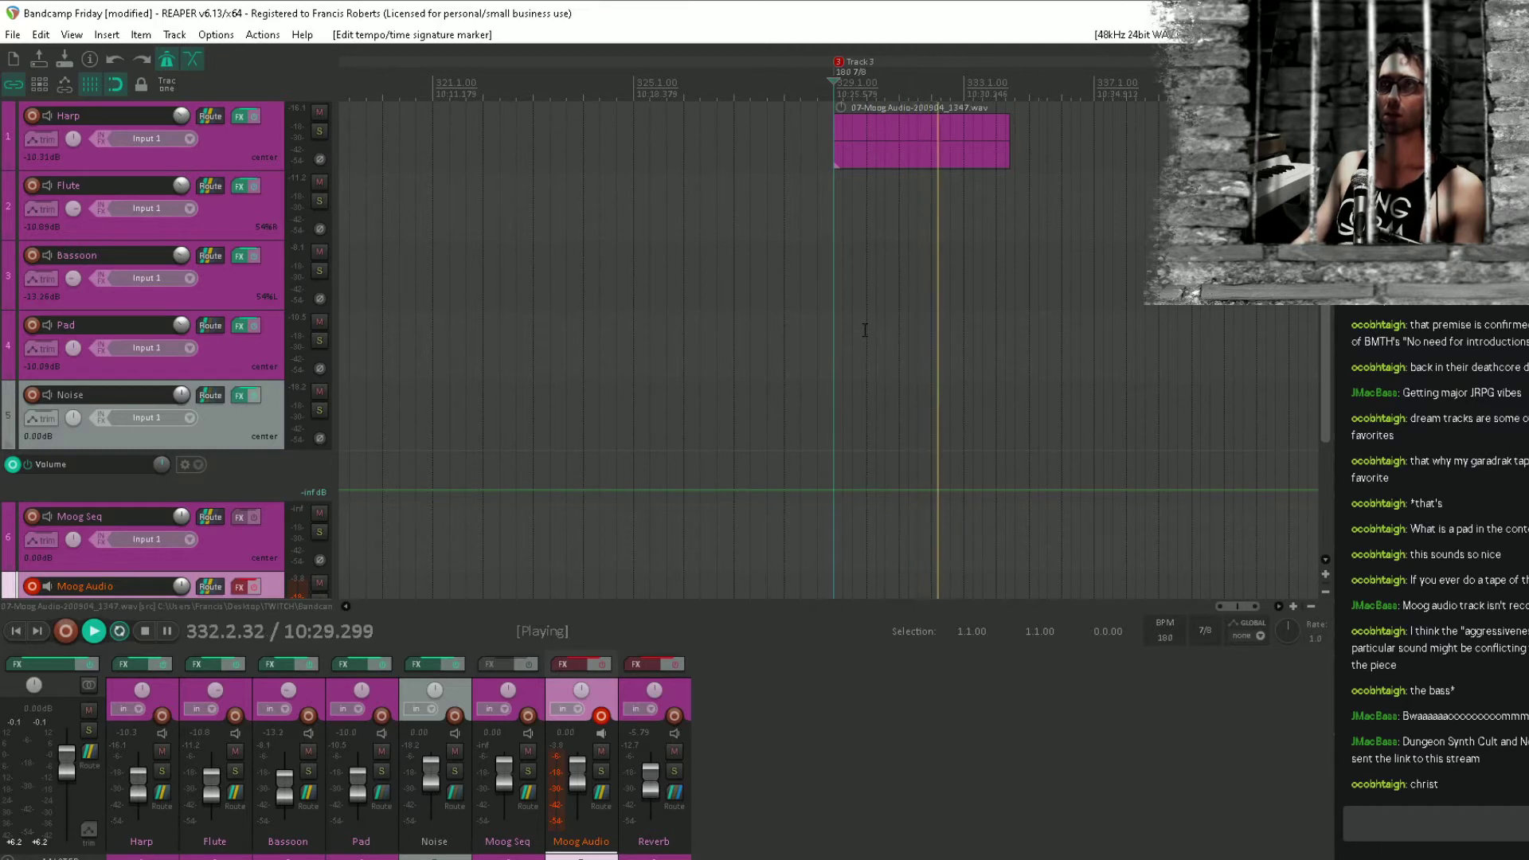
key("space")
Set the tempo of the marker at bar 329 to 170 BPM.
double_click(847, 72)
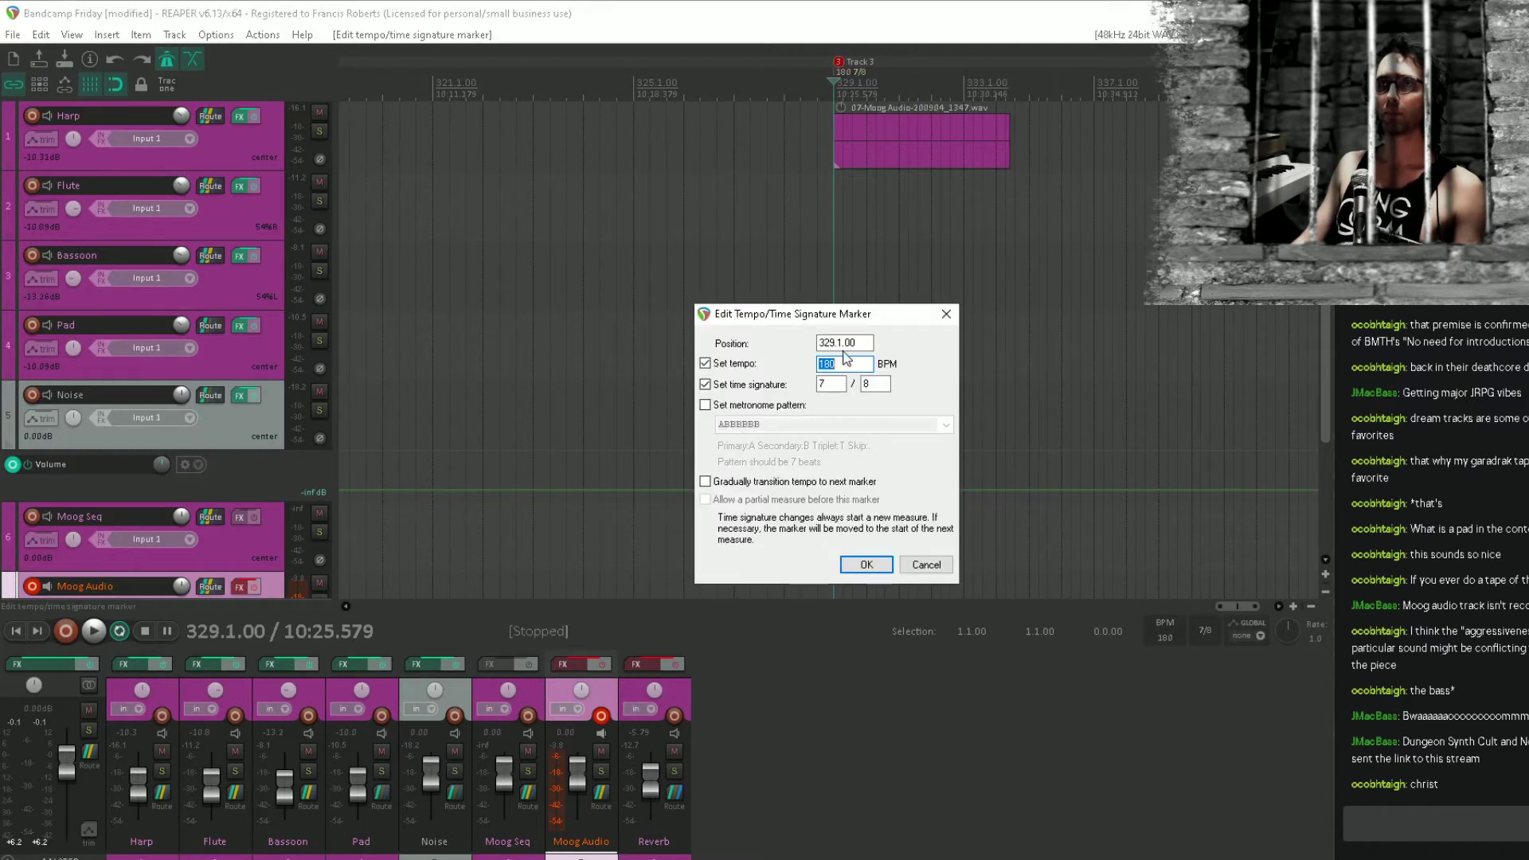
type("170")
key("Return")
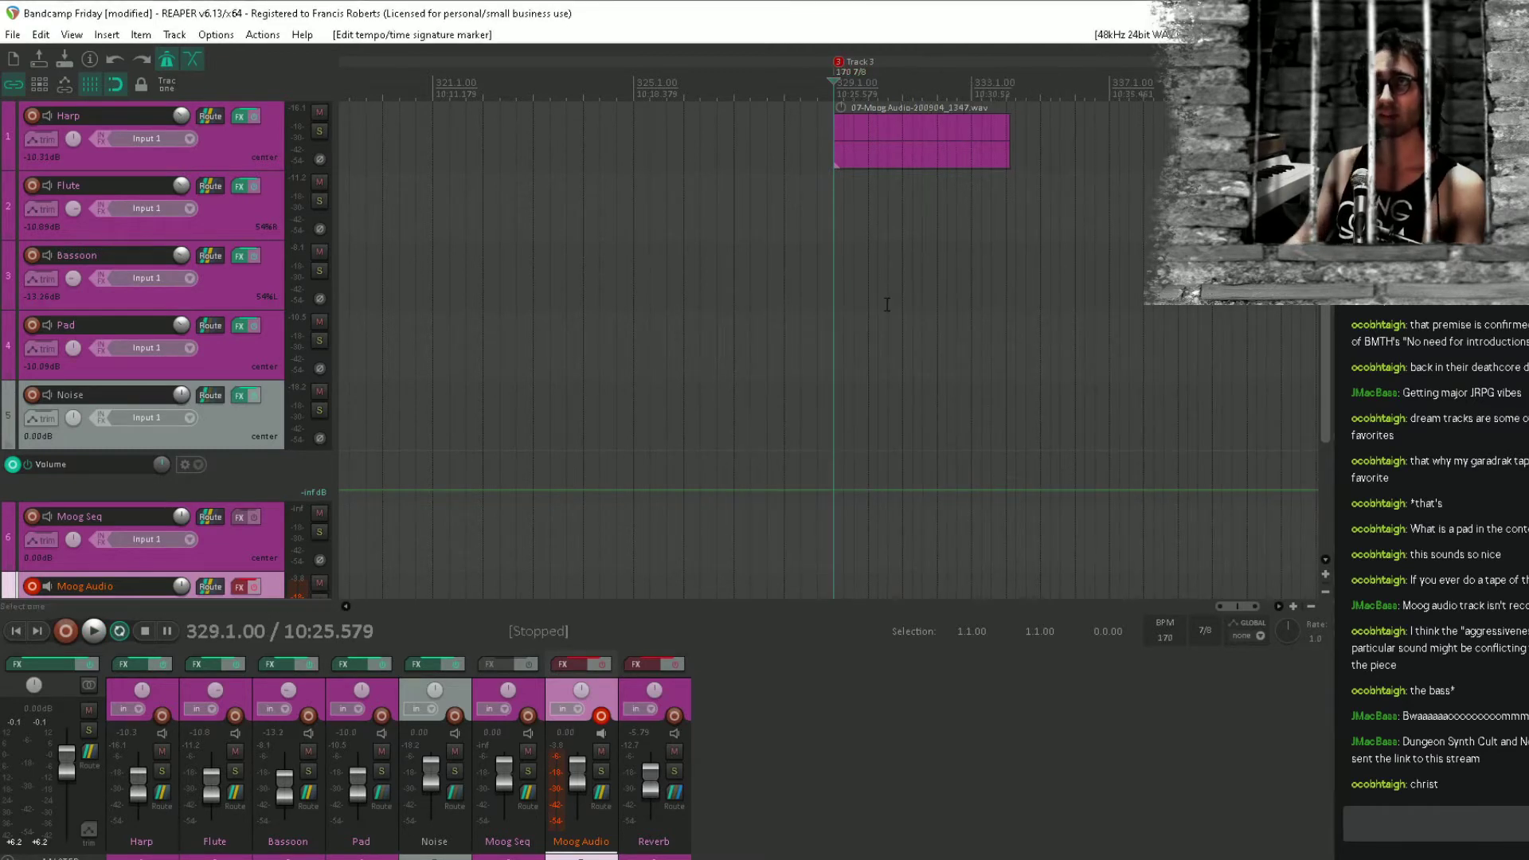
Try extending the audio item at bar 329 on the Harp track, undo the resize and delete the item.
left_click(954, 140)
scroll(955, 148, "up", 3)
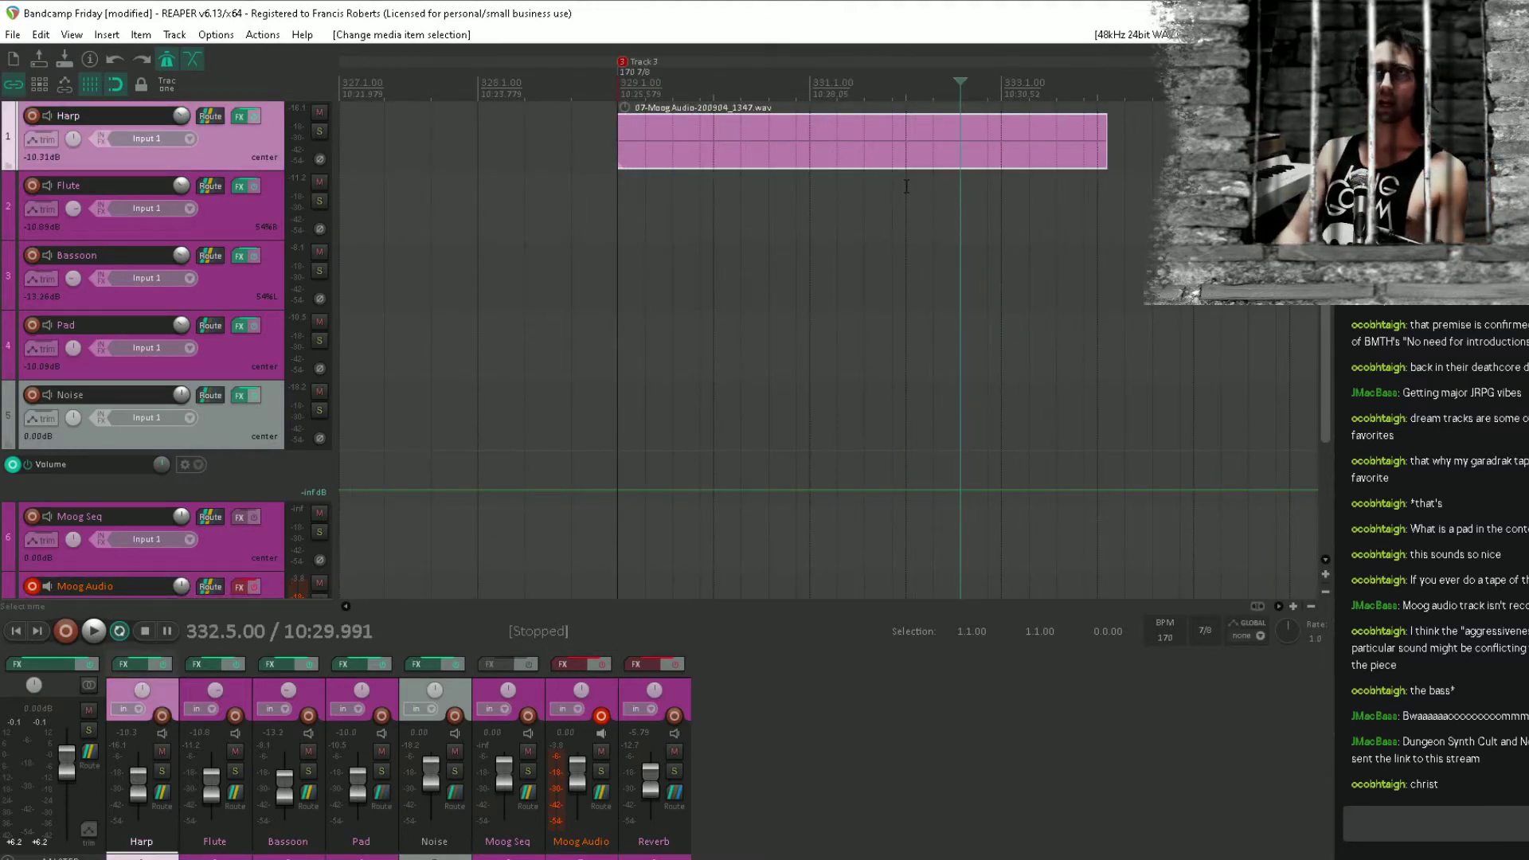
scroll(1109, 148, "down", 1)
left_click_drag(1110, 148, 1169, 148)
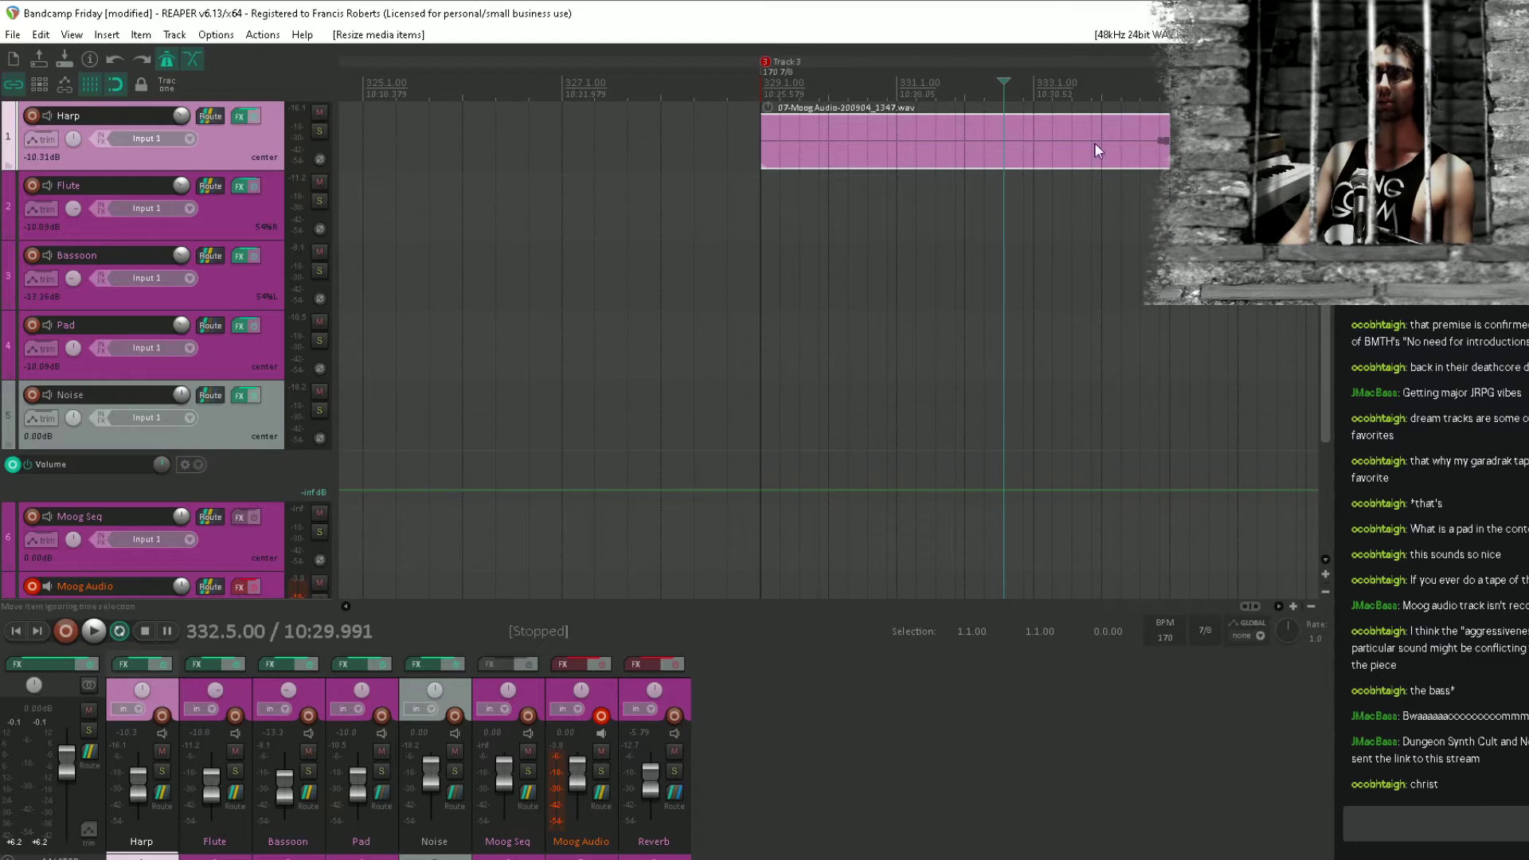
key("ctrl+z")
left_click(991, 165)
key("Delete")
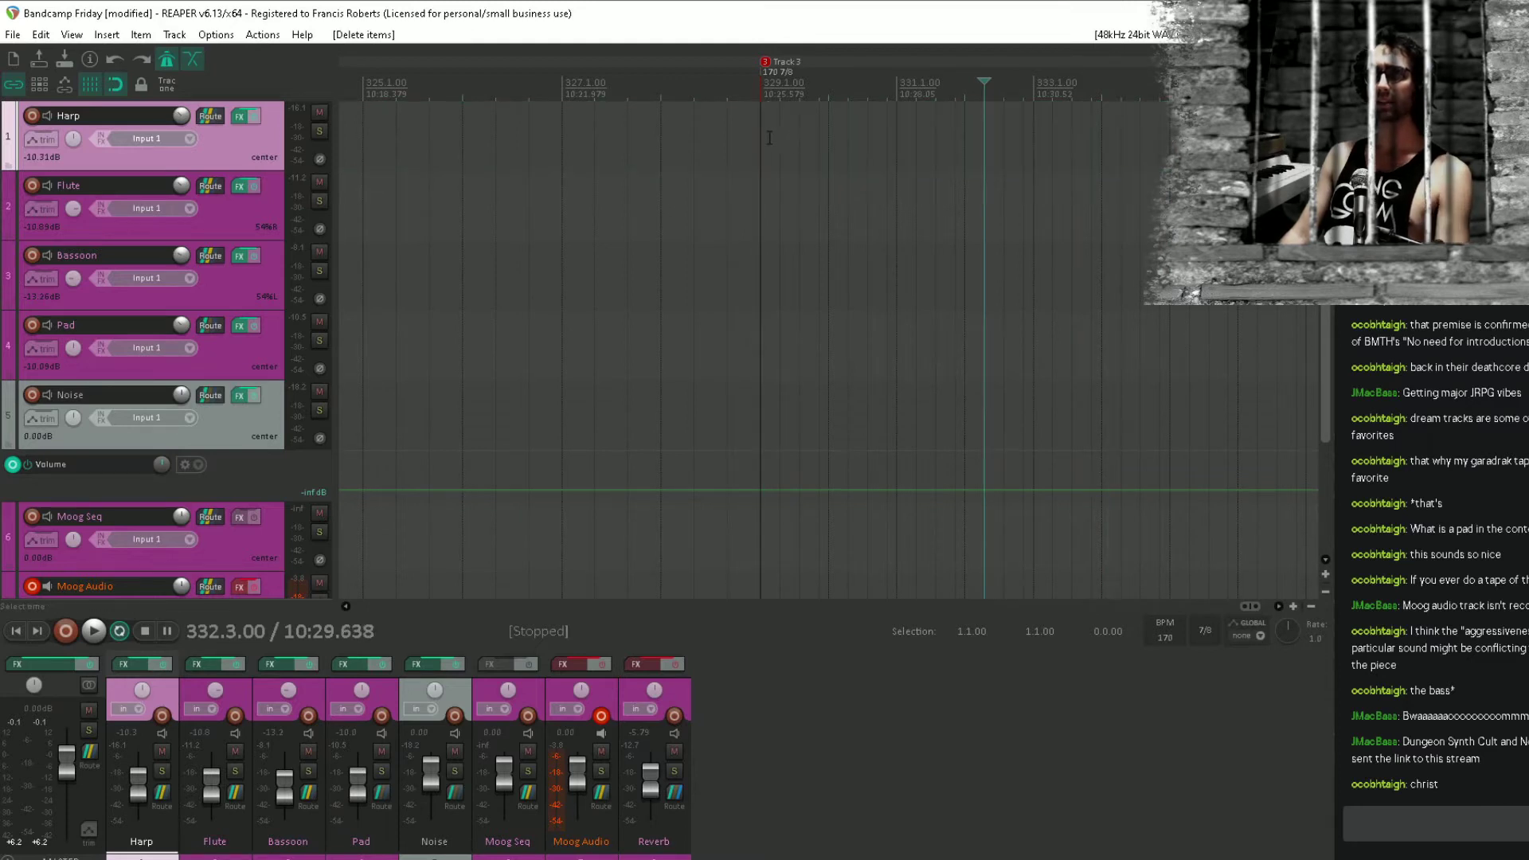
Draw an empty MIDI item on the Harp track from bar 329 to bar 337 and play through it.
left_click(769, 144)
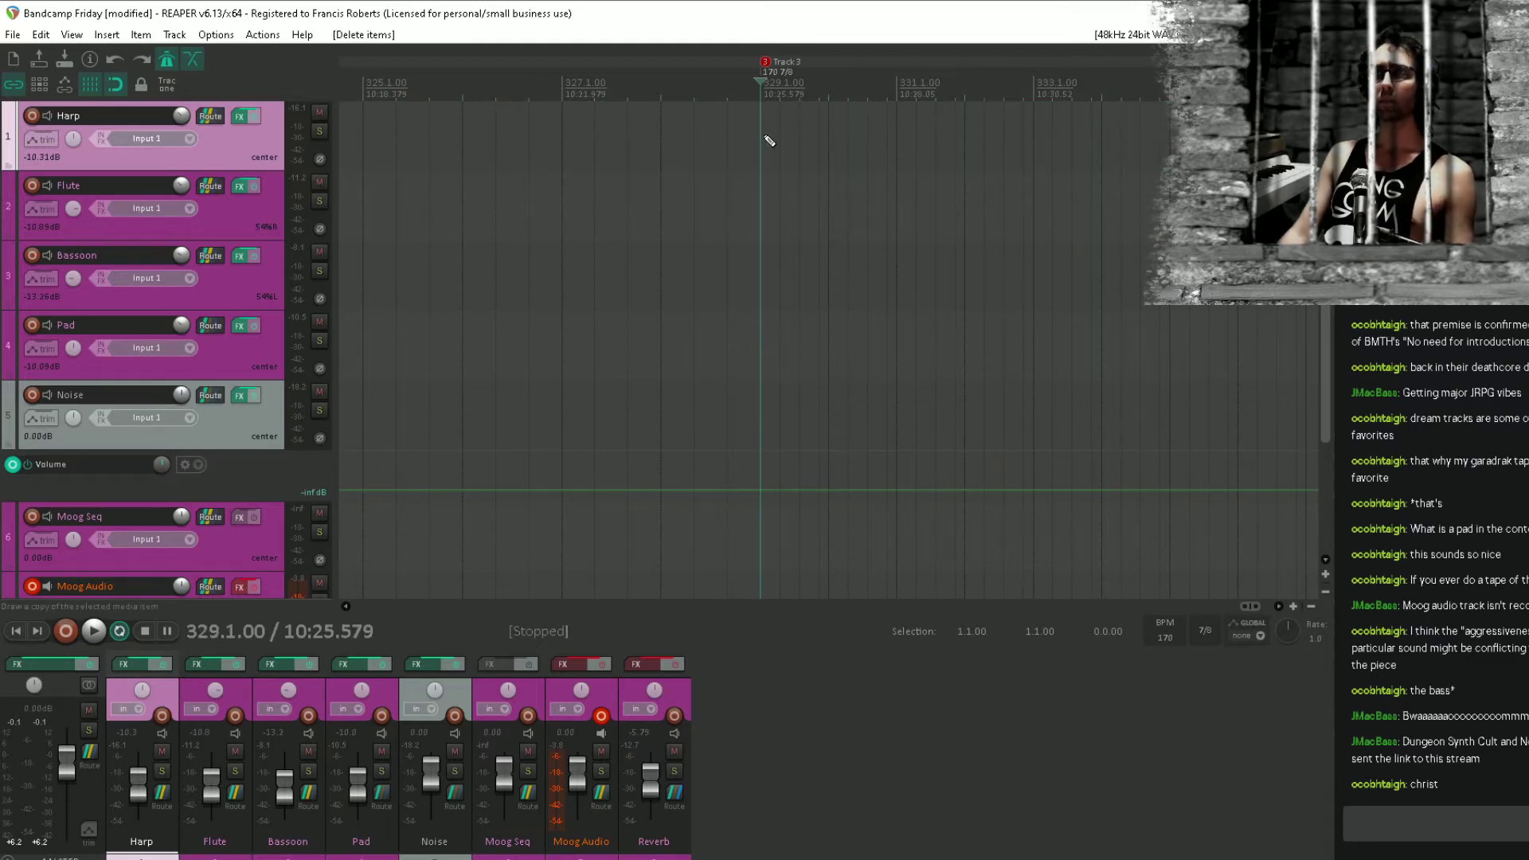
left_click_drag(769, 141, 1306, 139)
scroll(758, 223, "up", 2)
key("space")
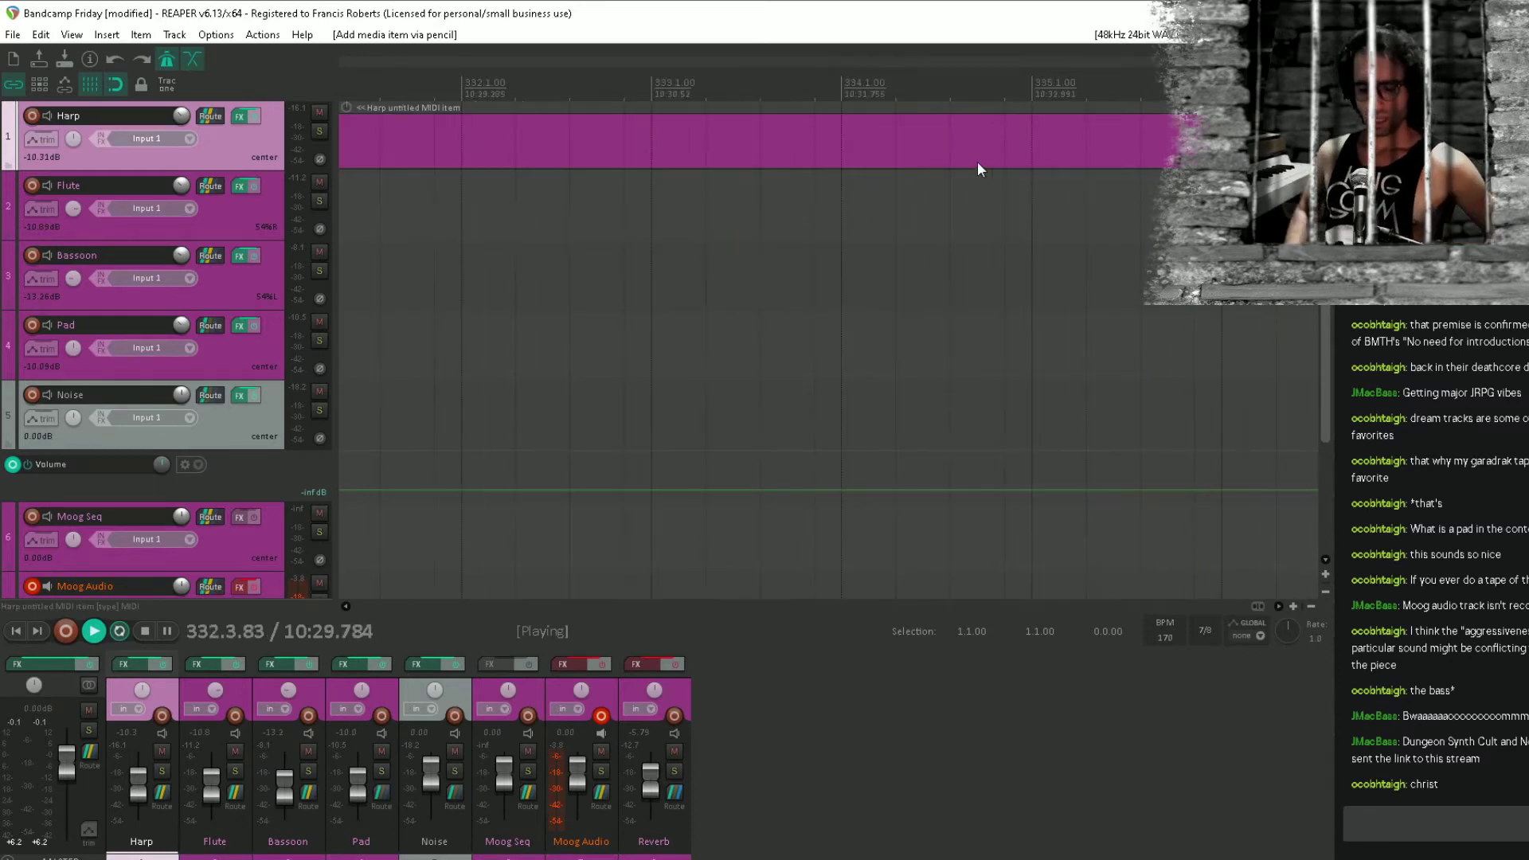
scroll(977, 161, "down", 3)
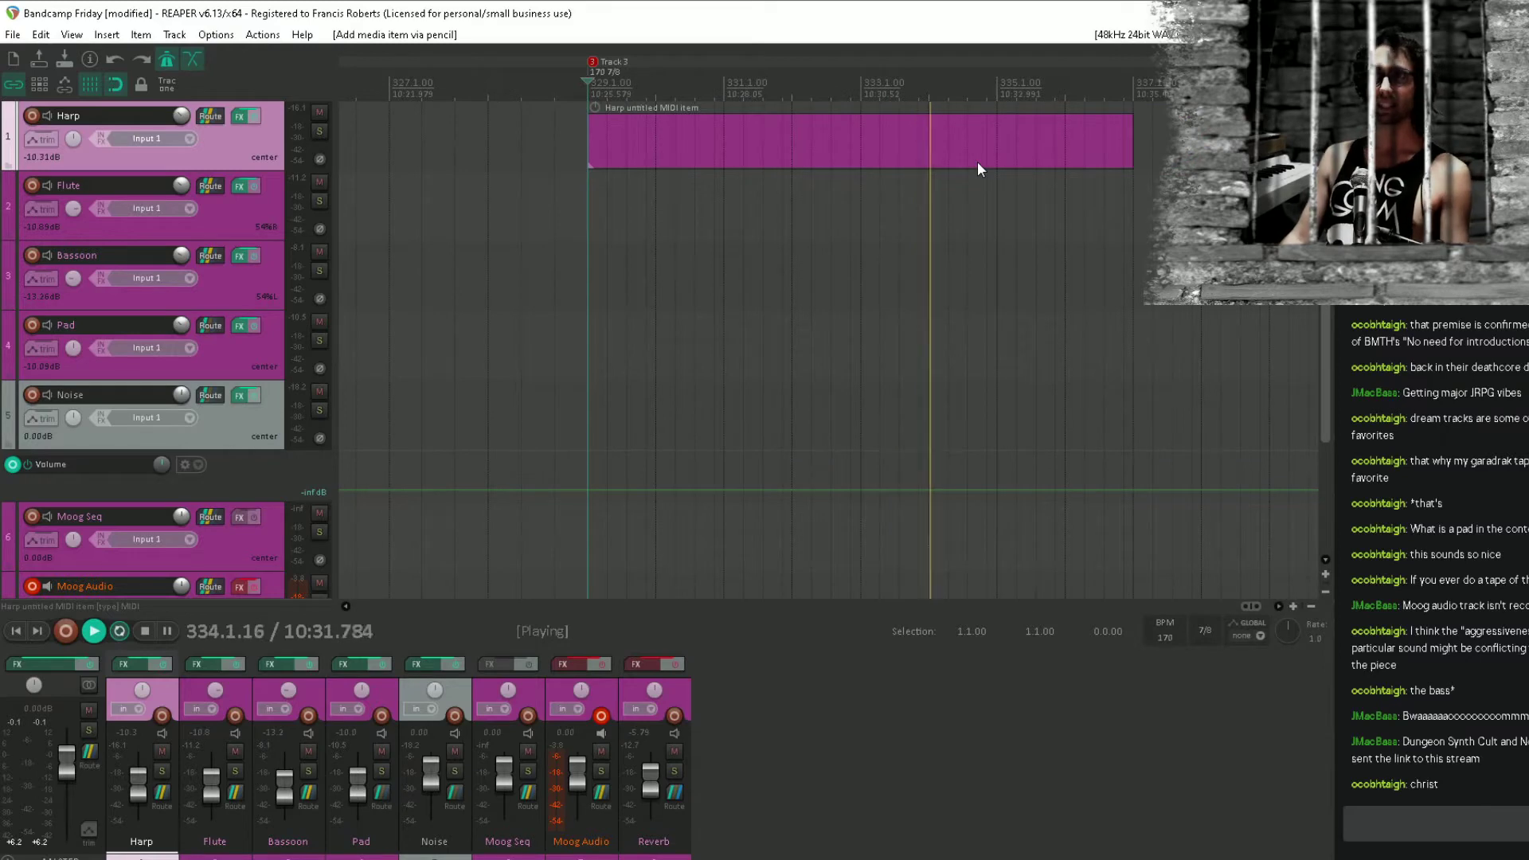
key("space")
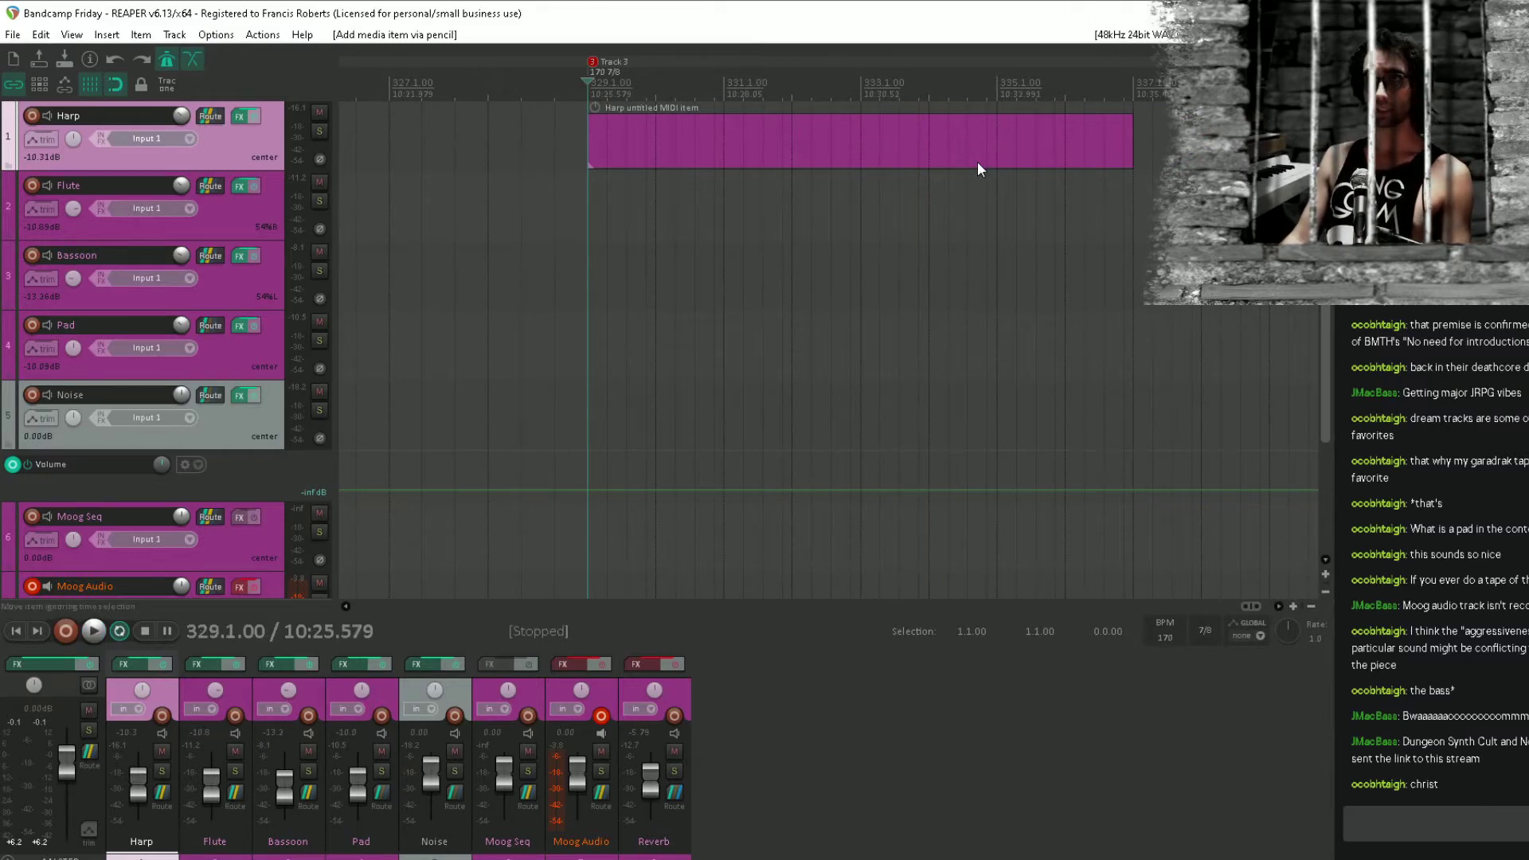
Duplicate the empty Harp MIDI item so the copy follows directly from bar 337.
left_click(977, 161)
key("ctrl+d")
scroll(929, 252, "left", 8)
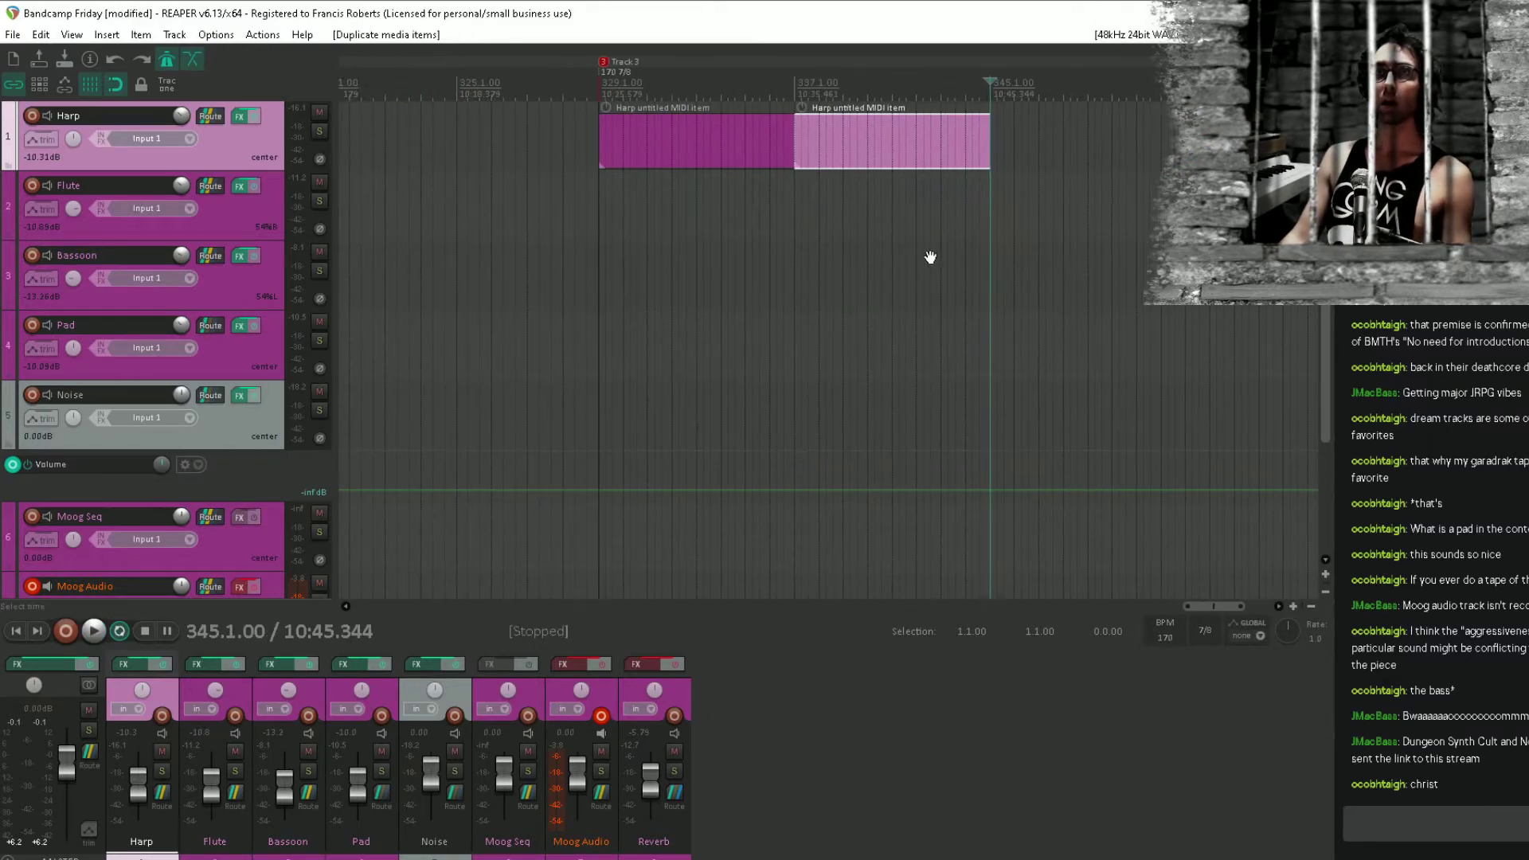
Place the edit cursor at bar 329 and play the section to listen to the 7/8 click.
left_click(709, 206)
scroll(708, 206, "up", 6)
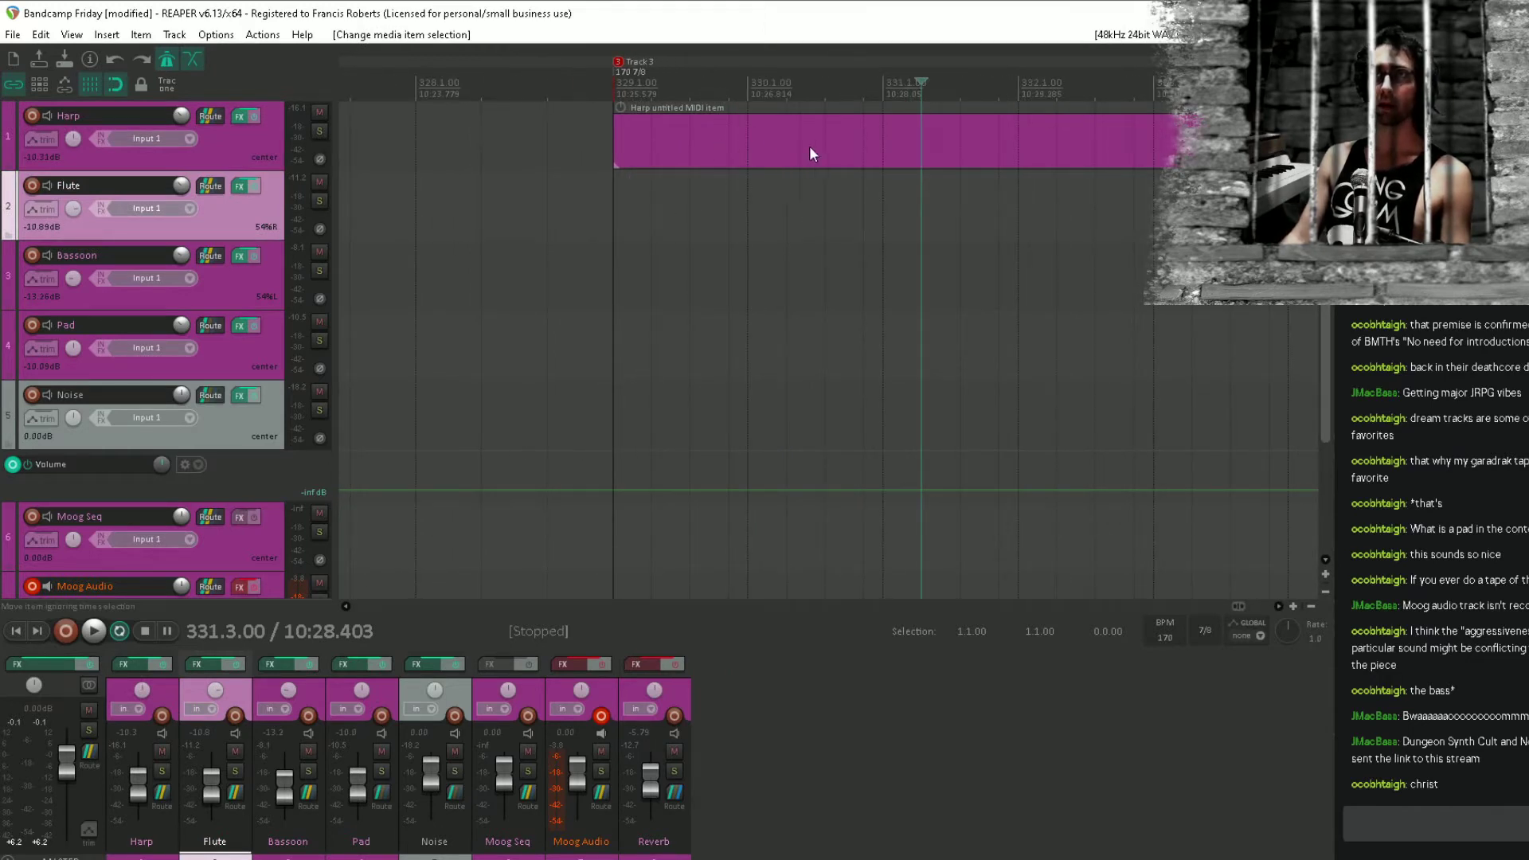
left_click(628, 197)
key("space")
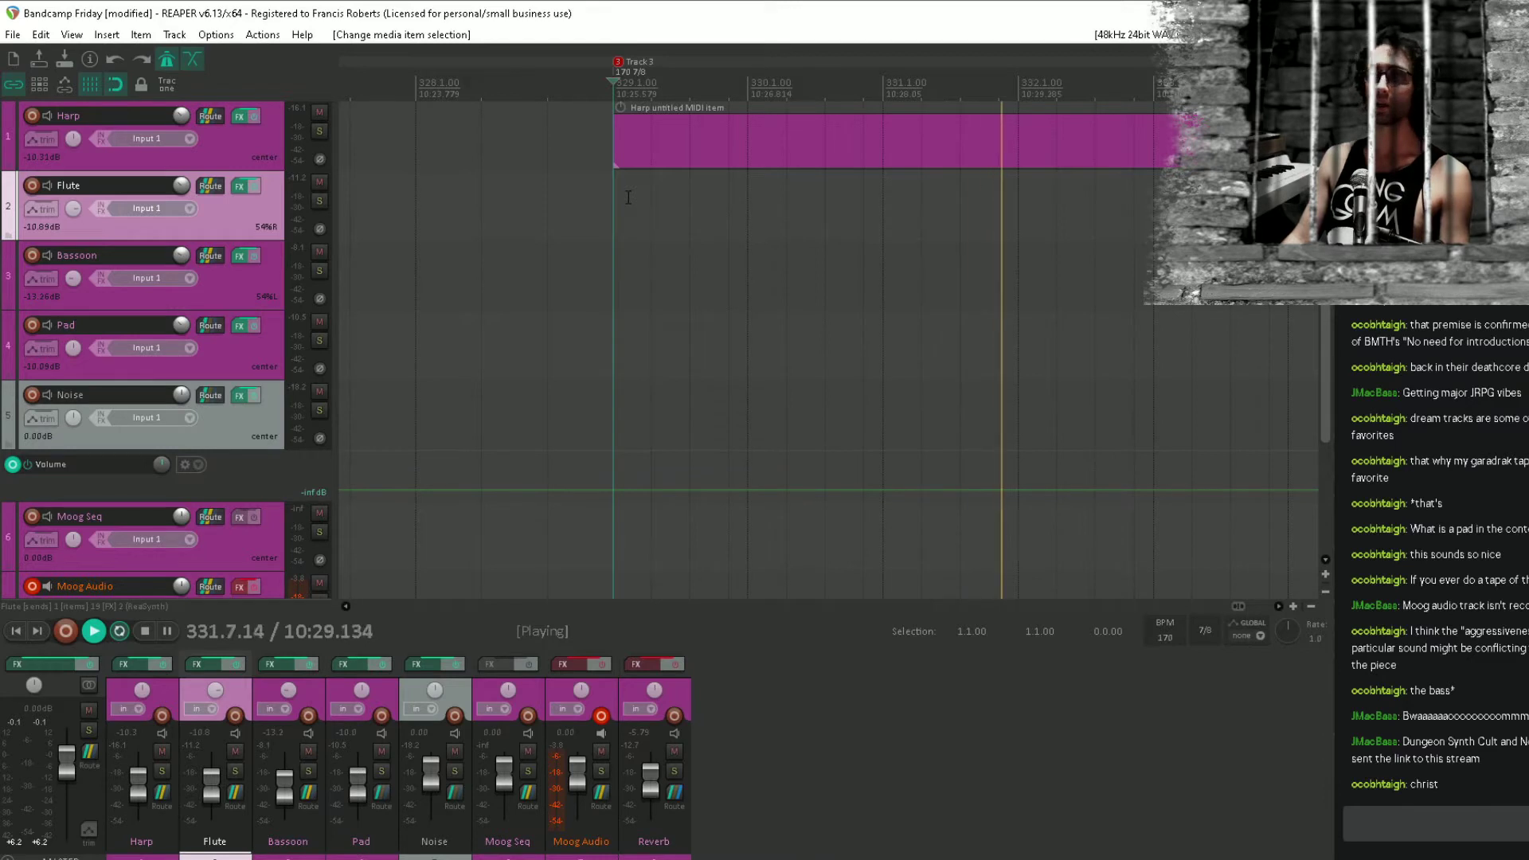
key("space")
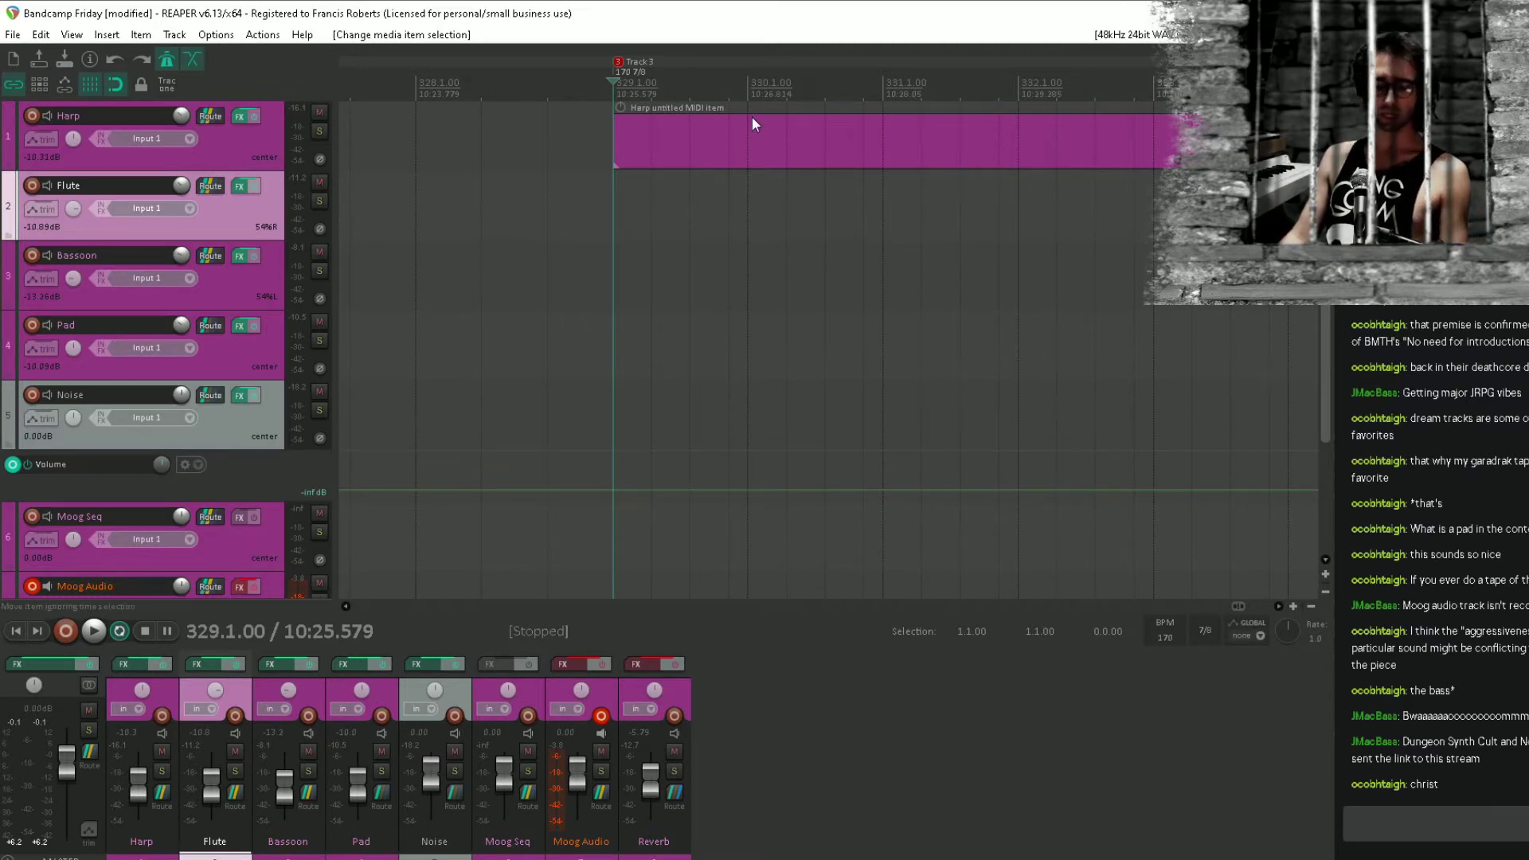
Save the project with both Harp MIDI items of the new section in view.
scroll(720, 188, "down", 3)
left_click_drag(733, 188, 607, 263)
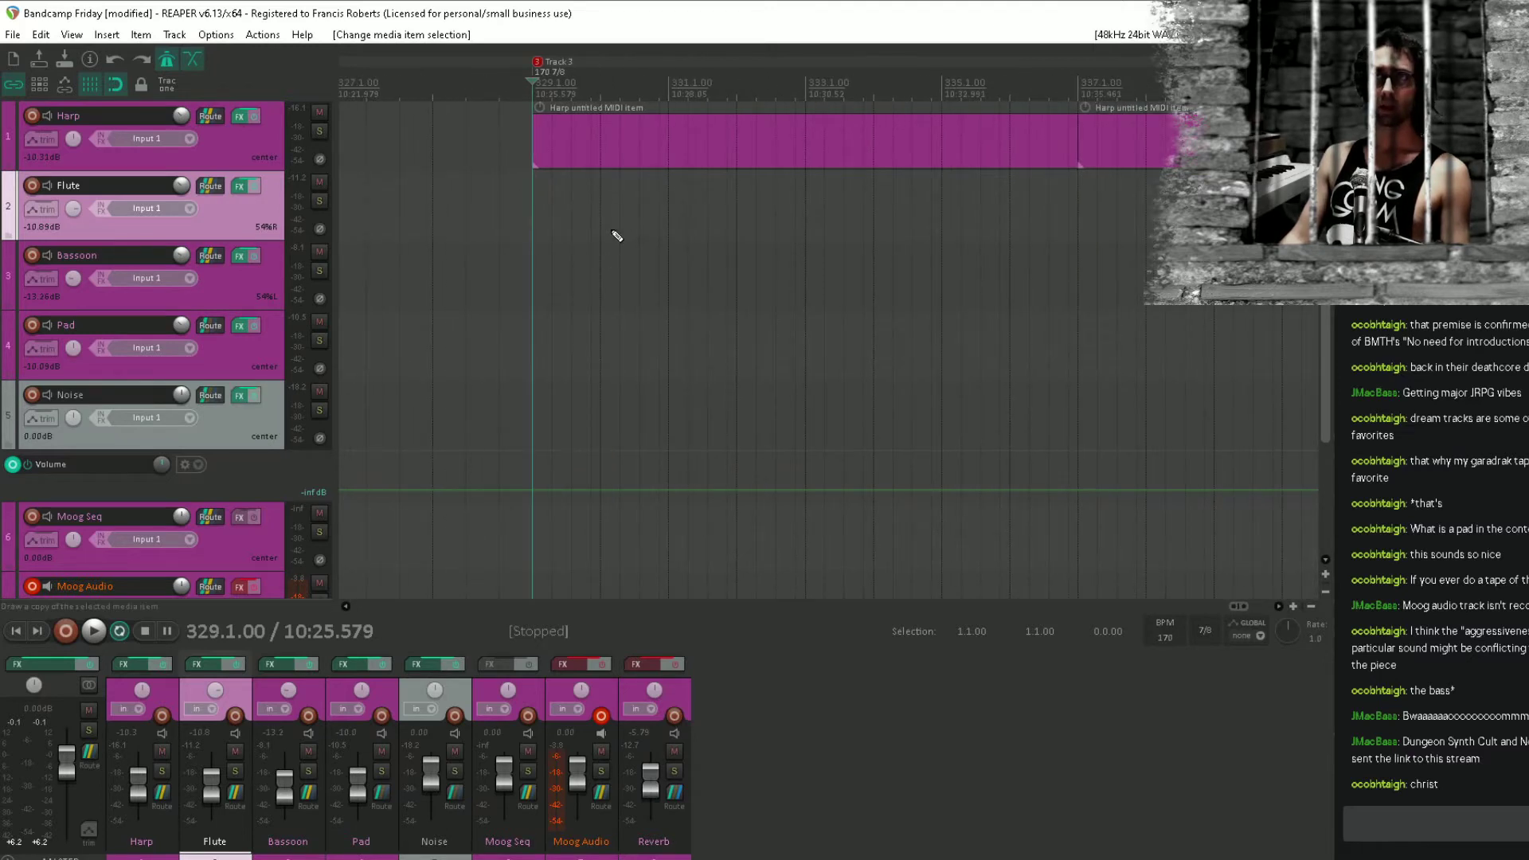
key("ctrl+s")
scroll(589, 125, "down", 3)
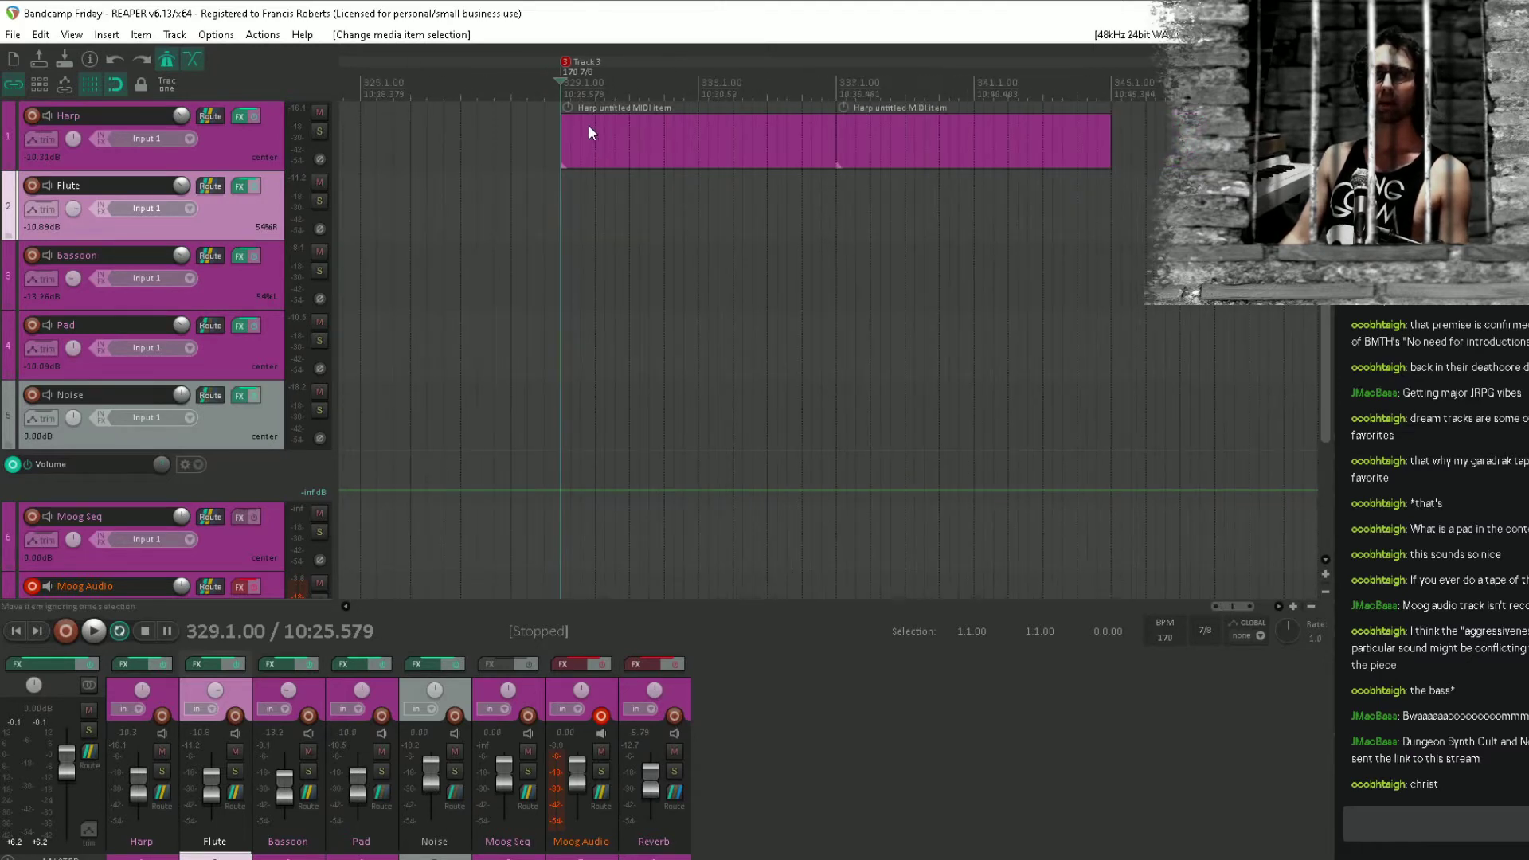
Open the first Harp MIDI item, starting at bar 329, in the MIDI editor.
left_click_drag(660, 171, 744, 179)
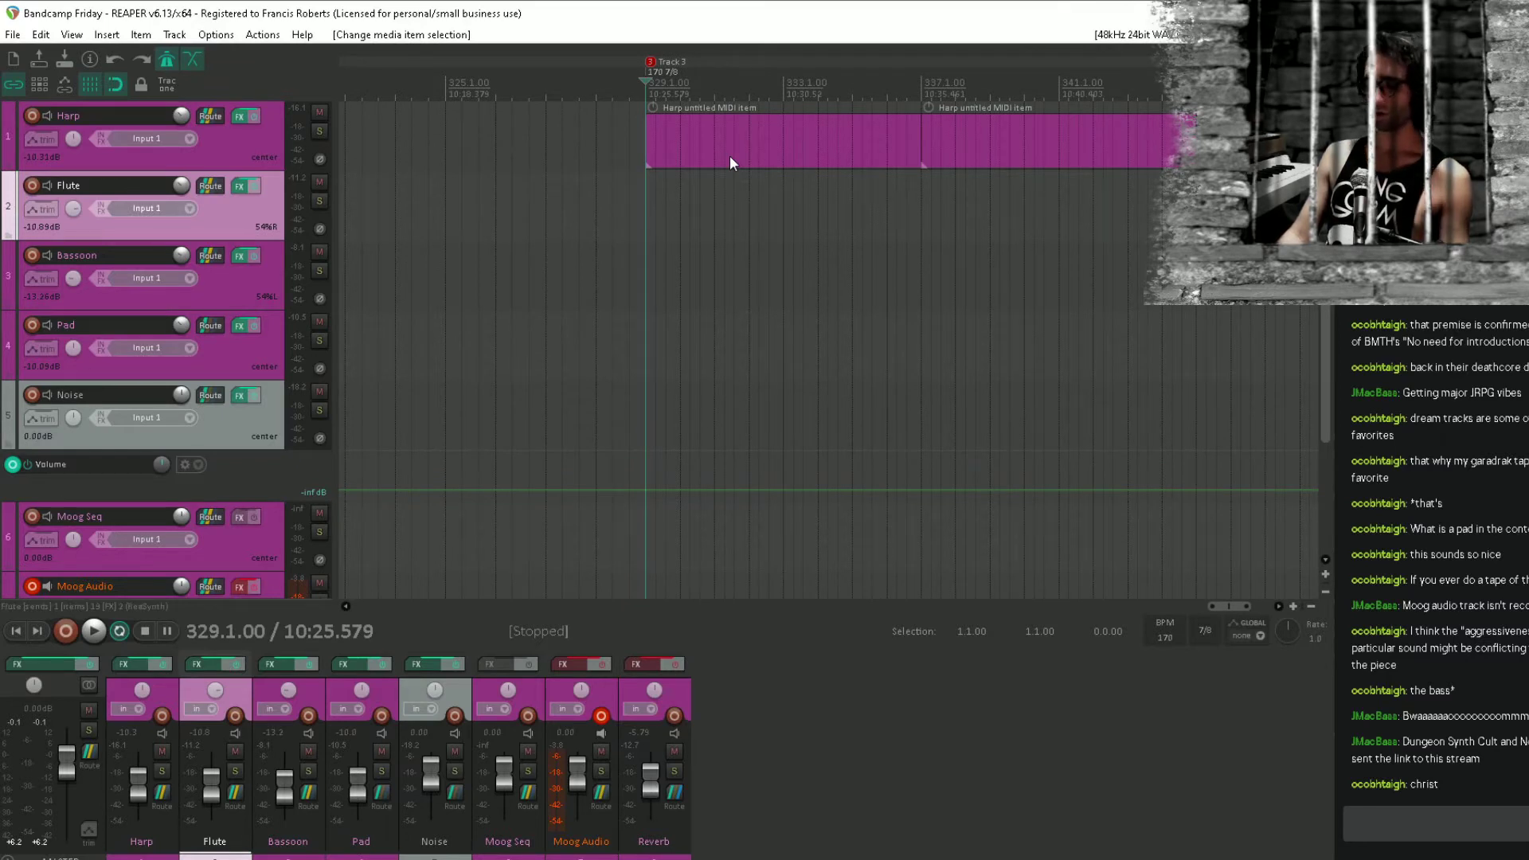
left_click_drag(729, 155, 812, 180)
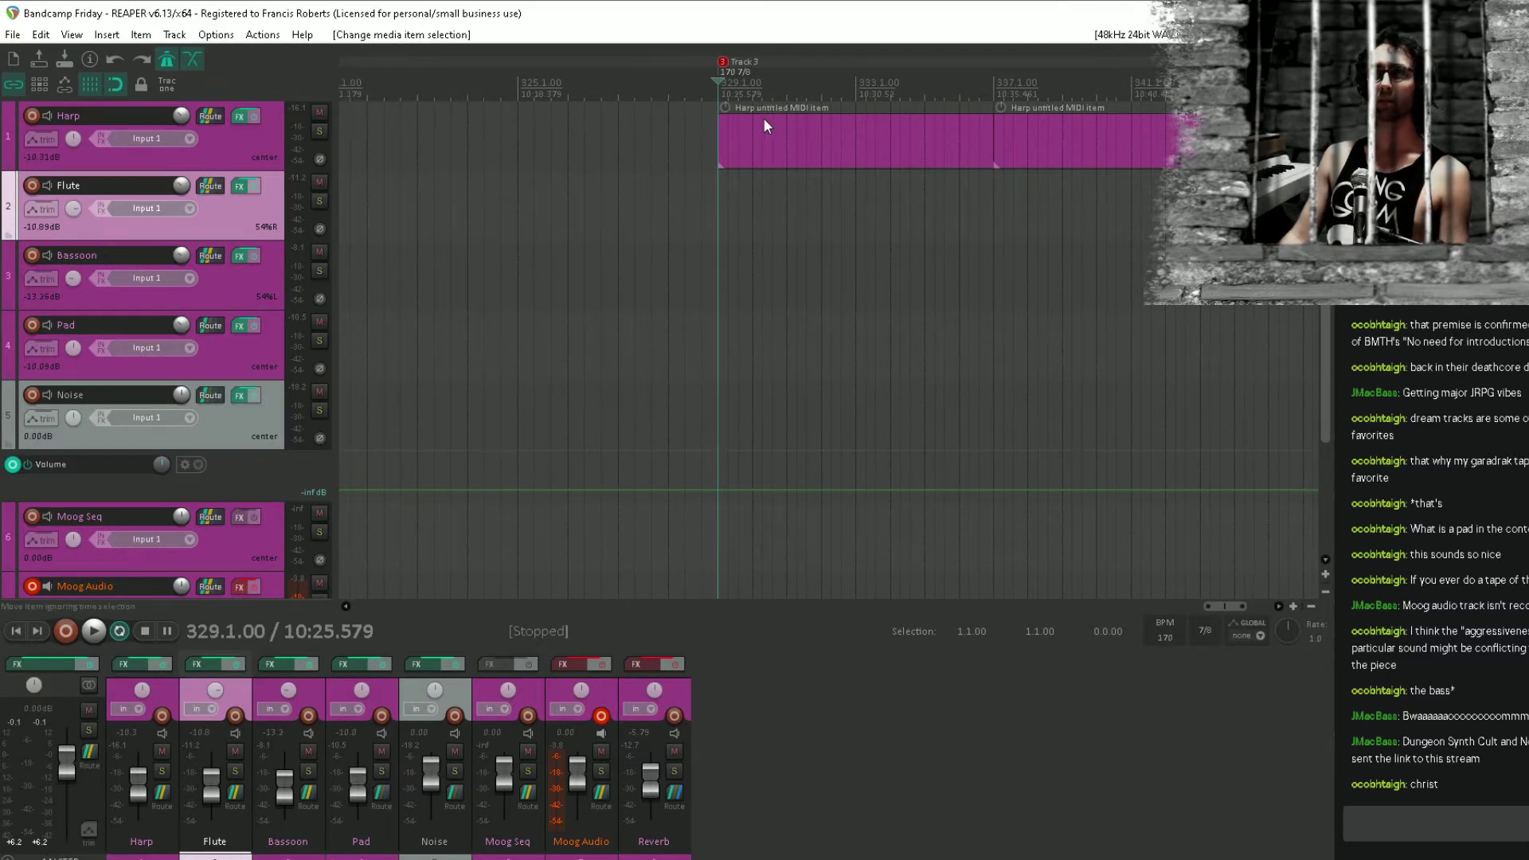
double_click(783, 127)
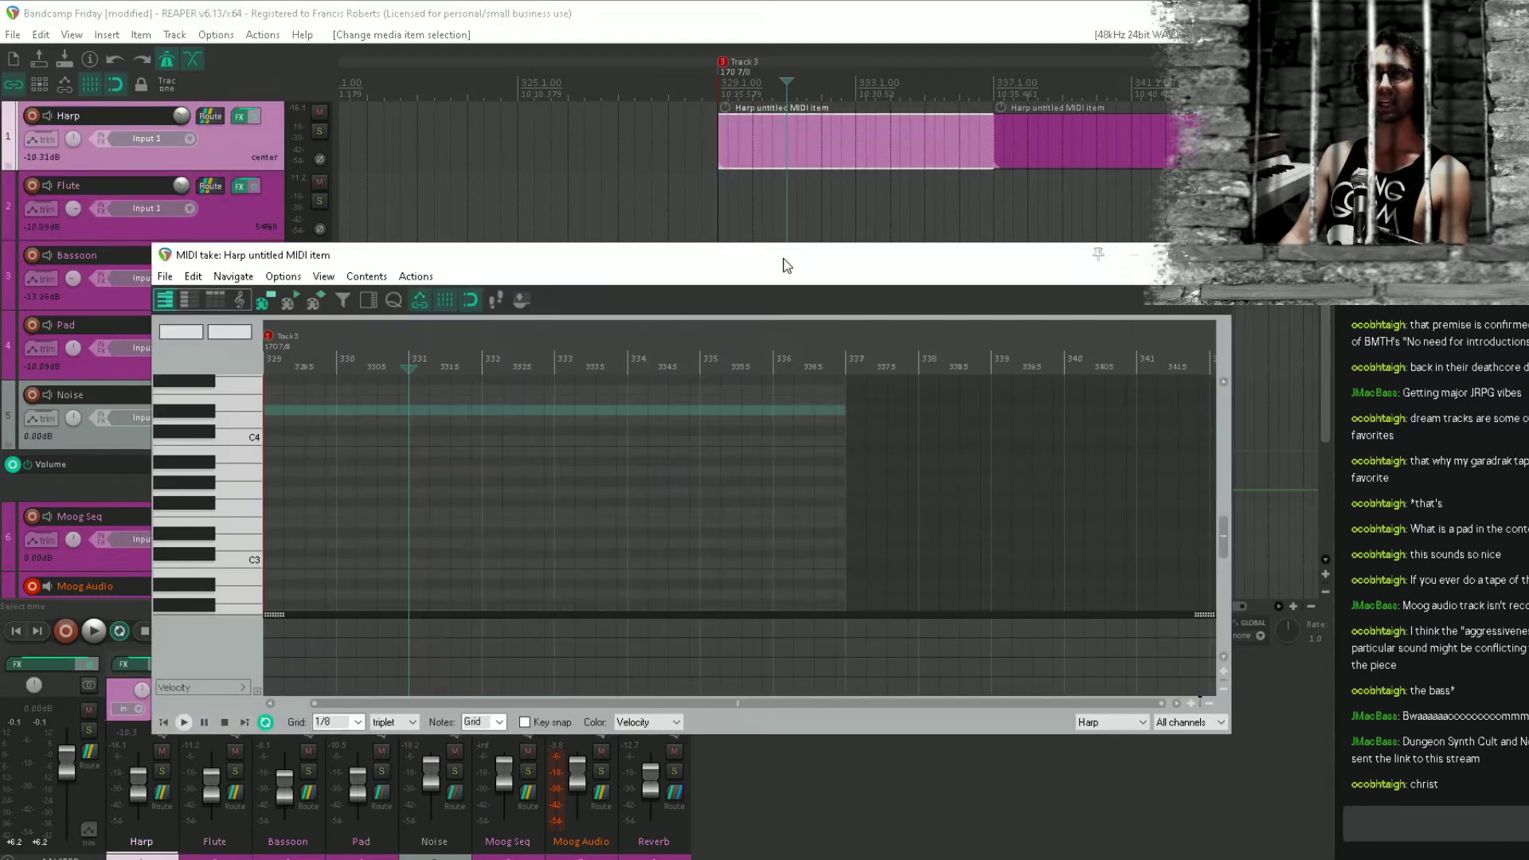
left_click_drag(700, 455, 1040, 435)
scroll(551, 426, "up", 3)
left_click_drag(551, 427, 1206, 460)
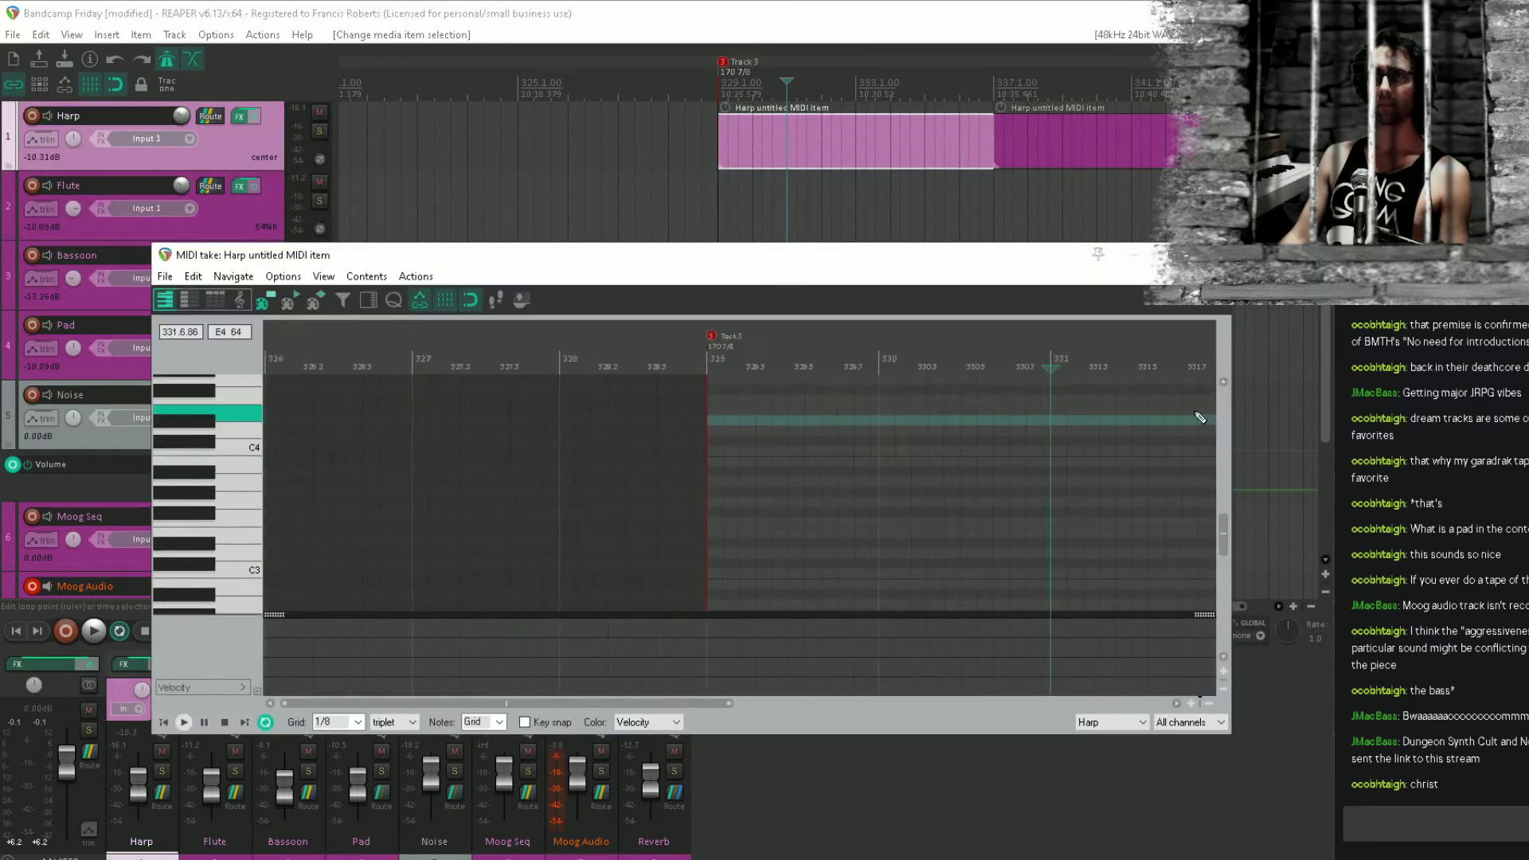
Place the edit cursor at bar 329 in the MIDI editor and set the 1/8 grid to straight.
left_click(712, 415)
scroll(713, 416, "up", 3)
left_click_drag(714, 416, 719, 466)
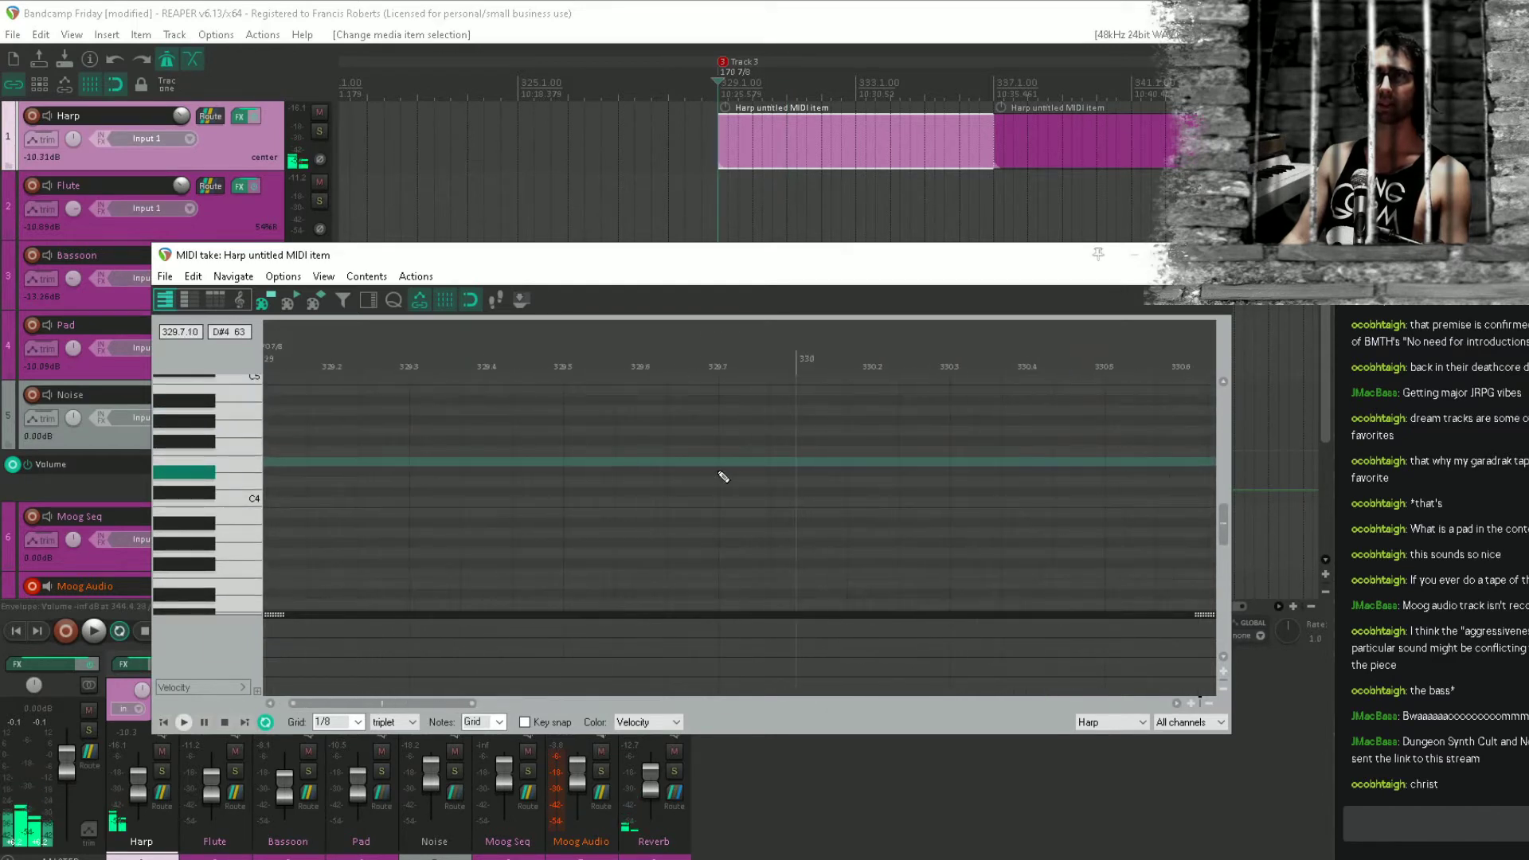
scroll(720, 466, "down", 3)
left_click(394, 722)
left_click(390, 738)
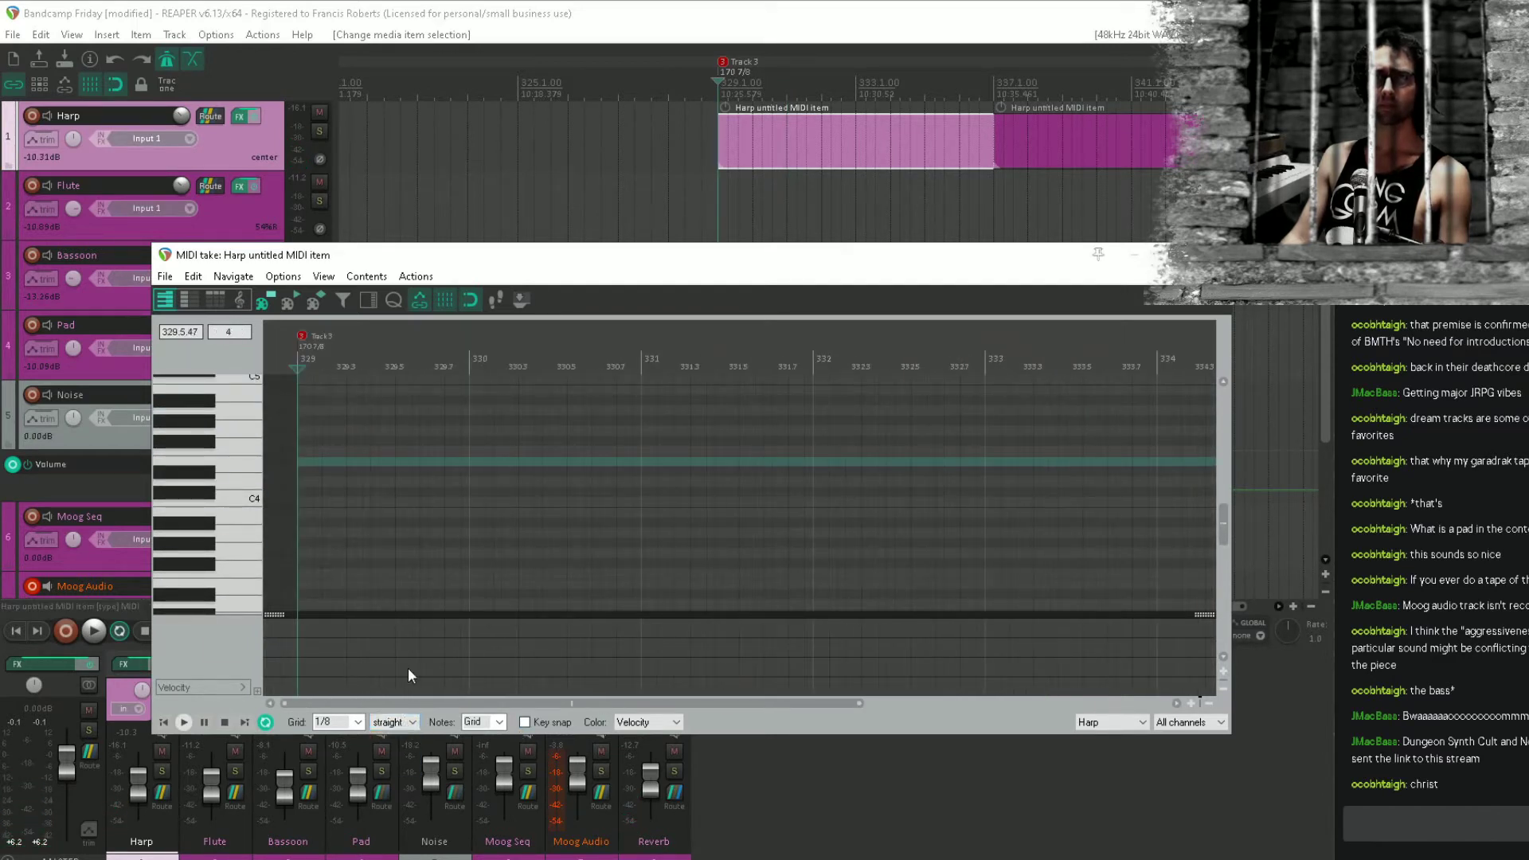
Insert eighth notes in bar 329 of the Harp item: E4 on beat 1, G#4 on beat 4 and A#4 on beat 6.
left_click(347, 441)
scroll(343, 443, "up", 3)
left_click_drag(349, 449, 459, 501)
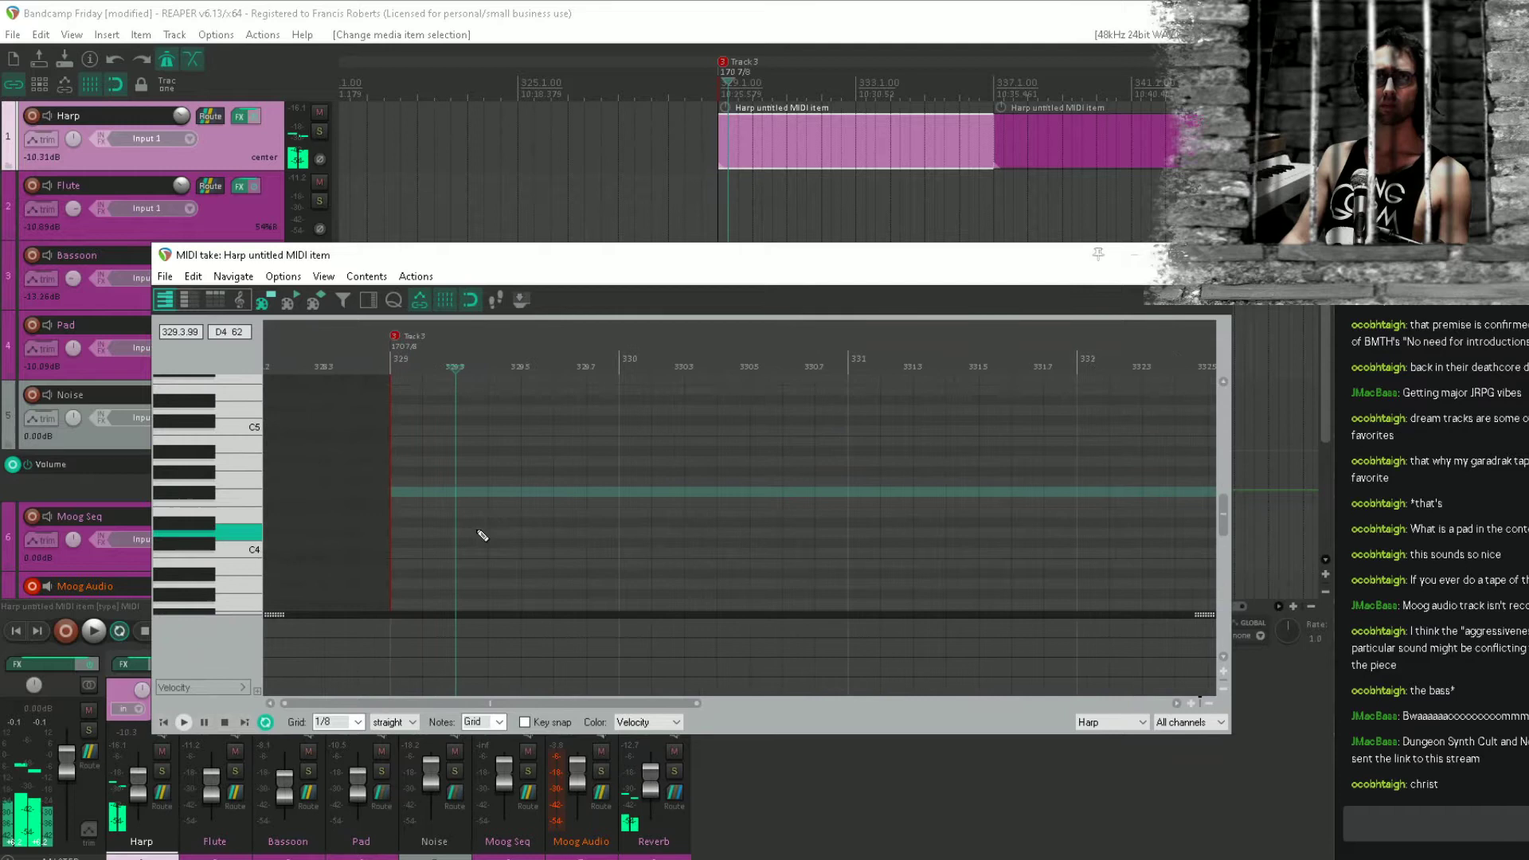
left_click(412, 514)
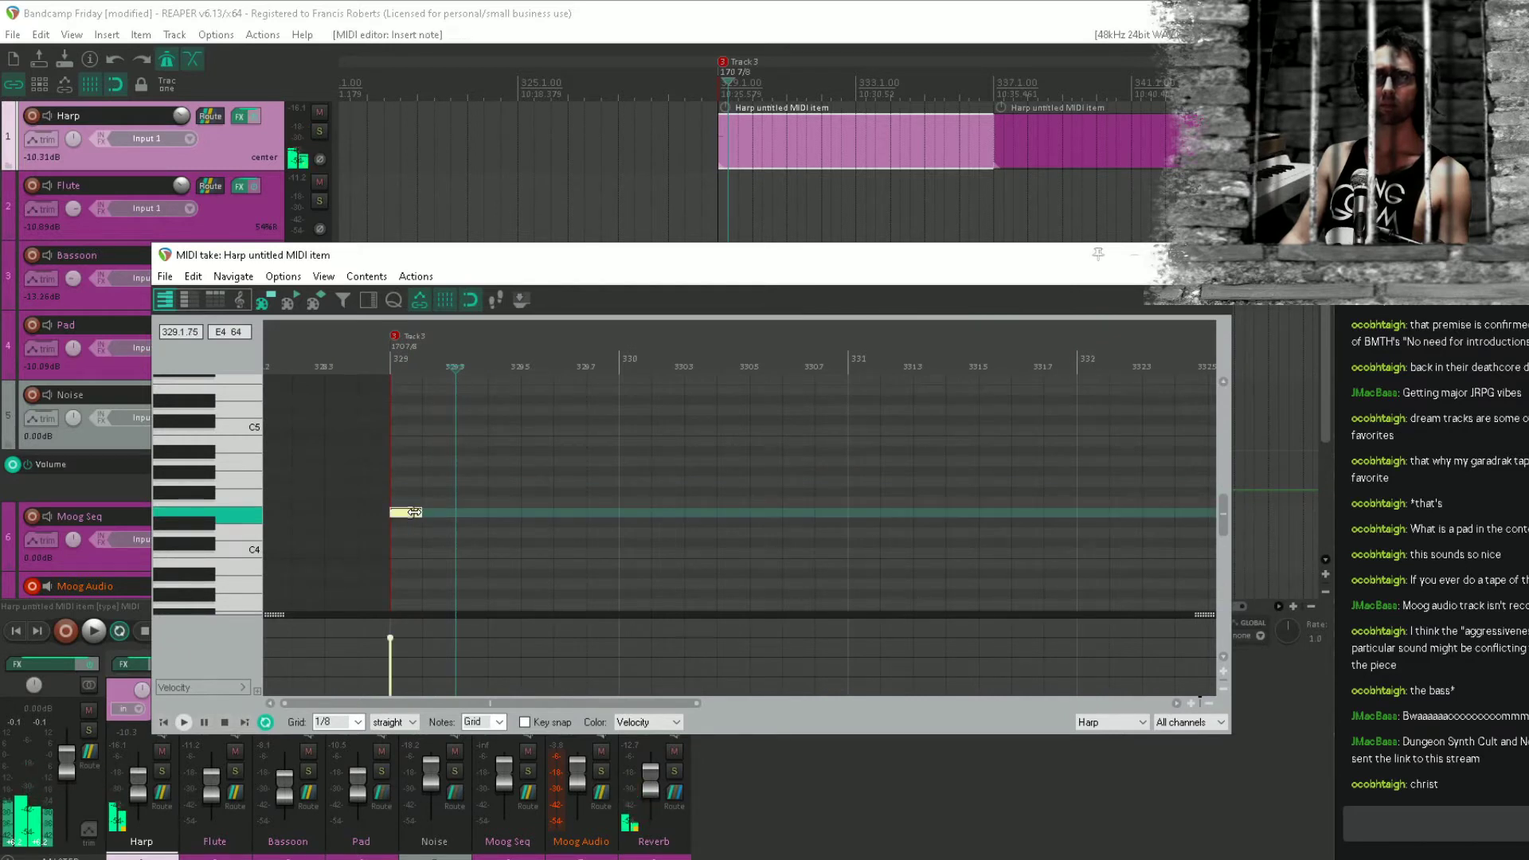
left_click(503, 482)
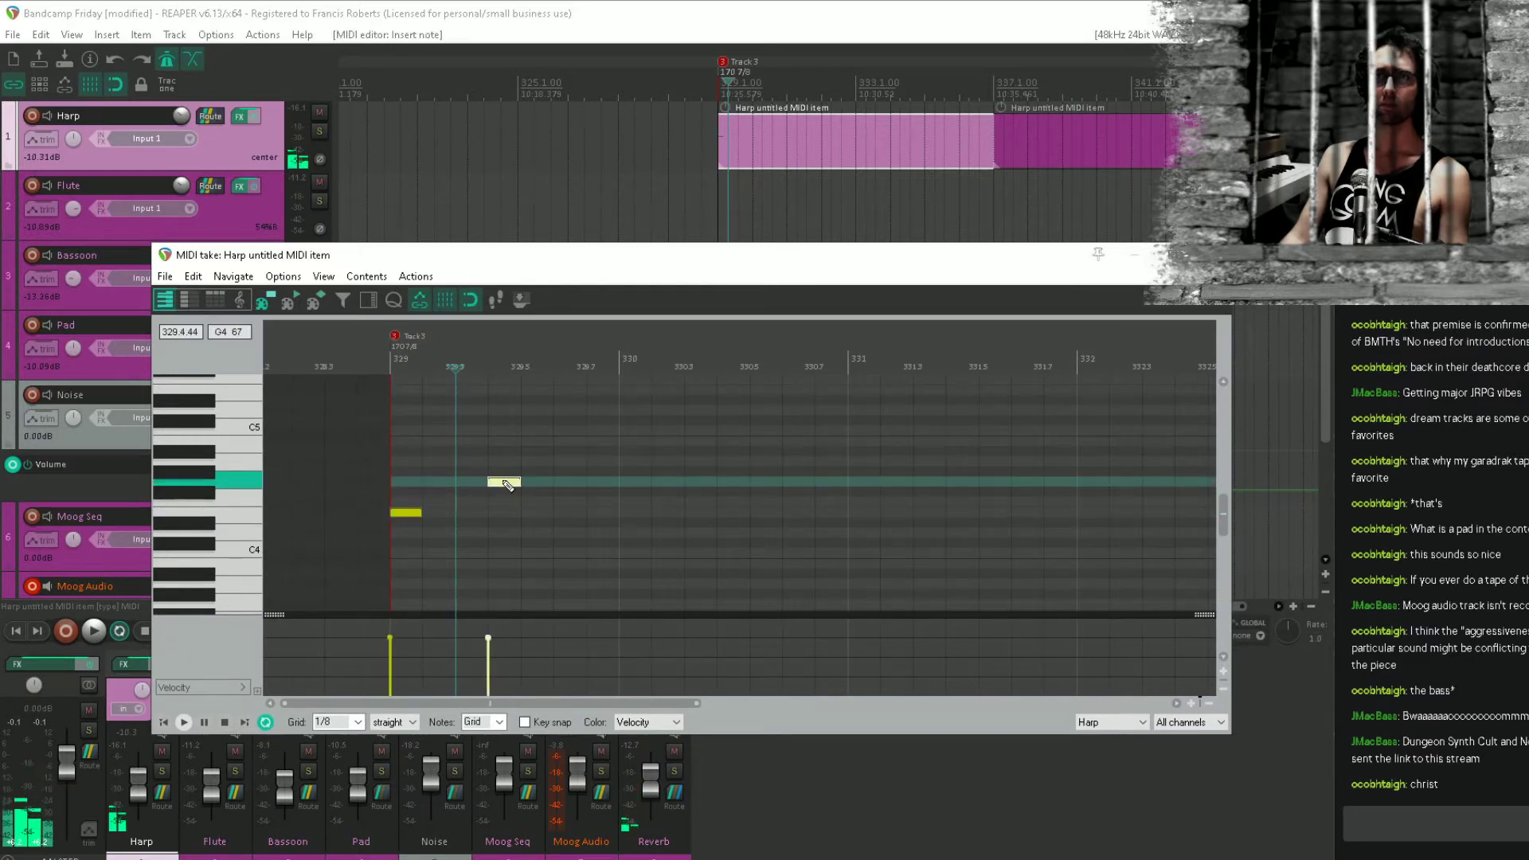
left_click_drag(516, 483, 517, 473)
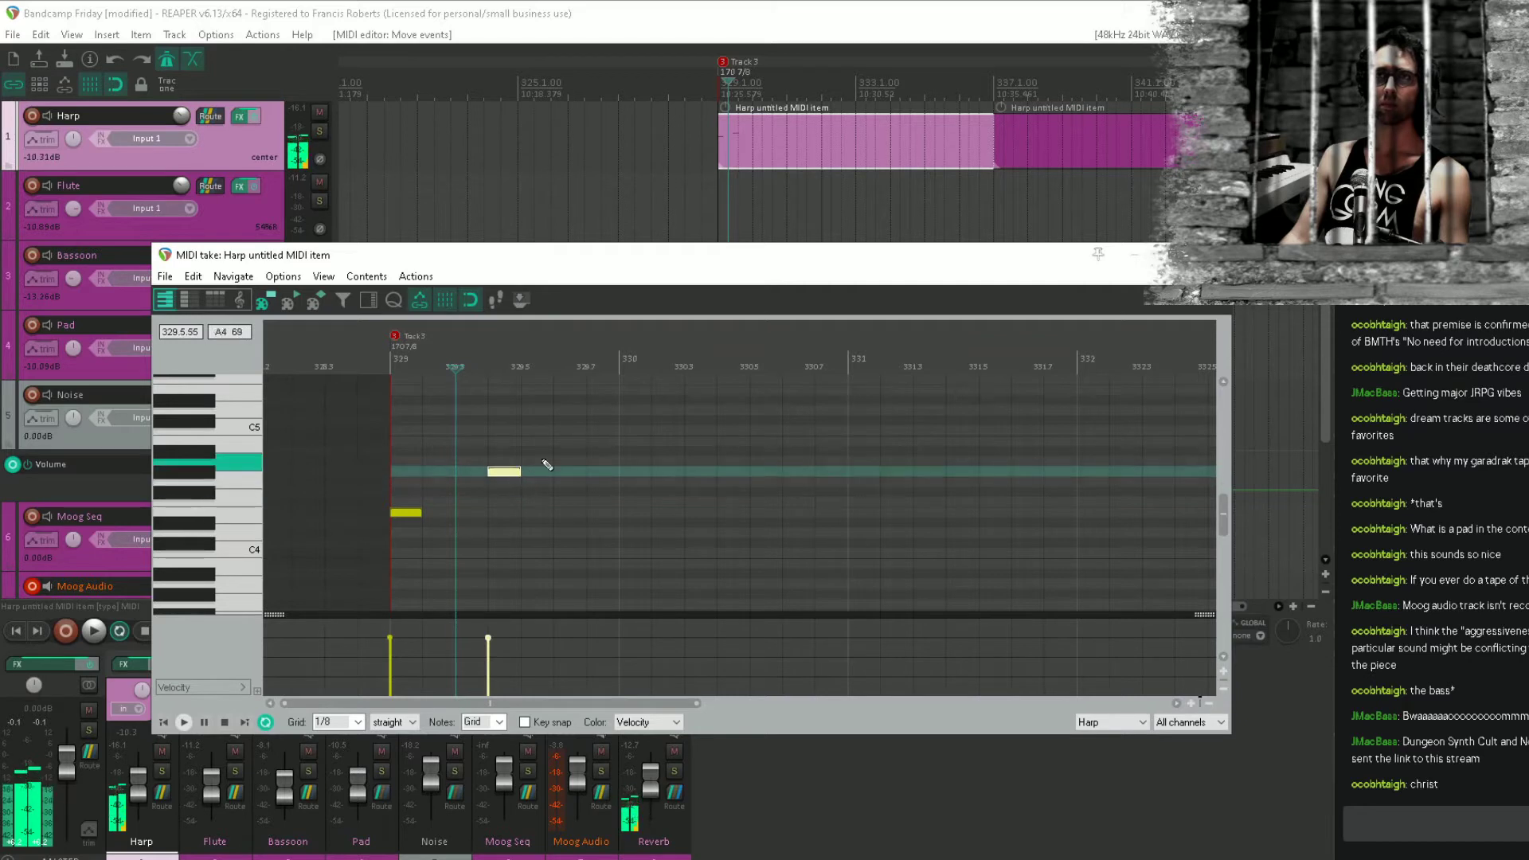
left_click(580, 453)
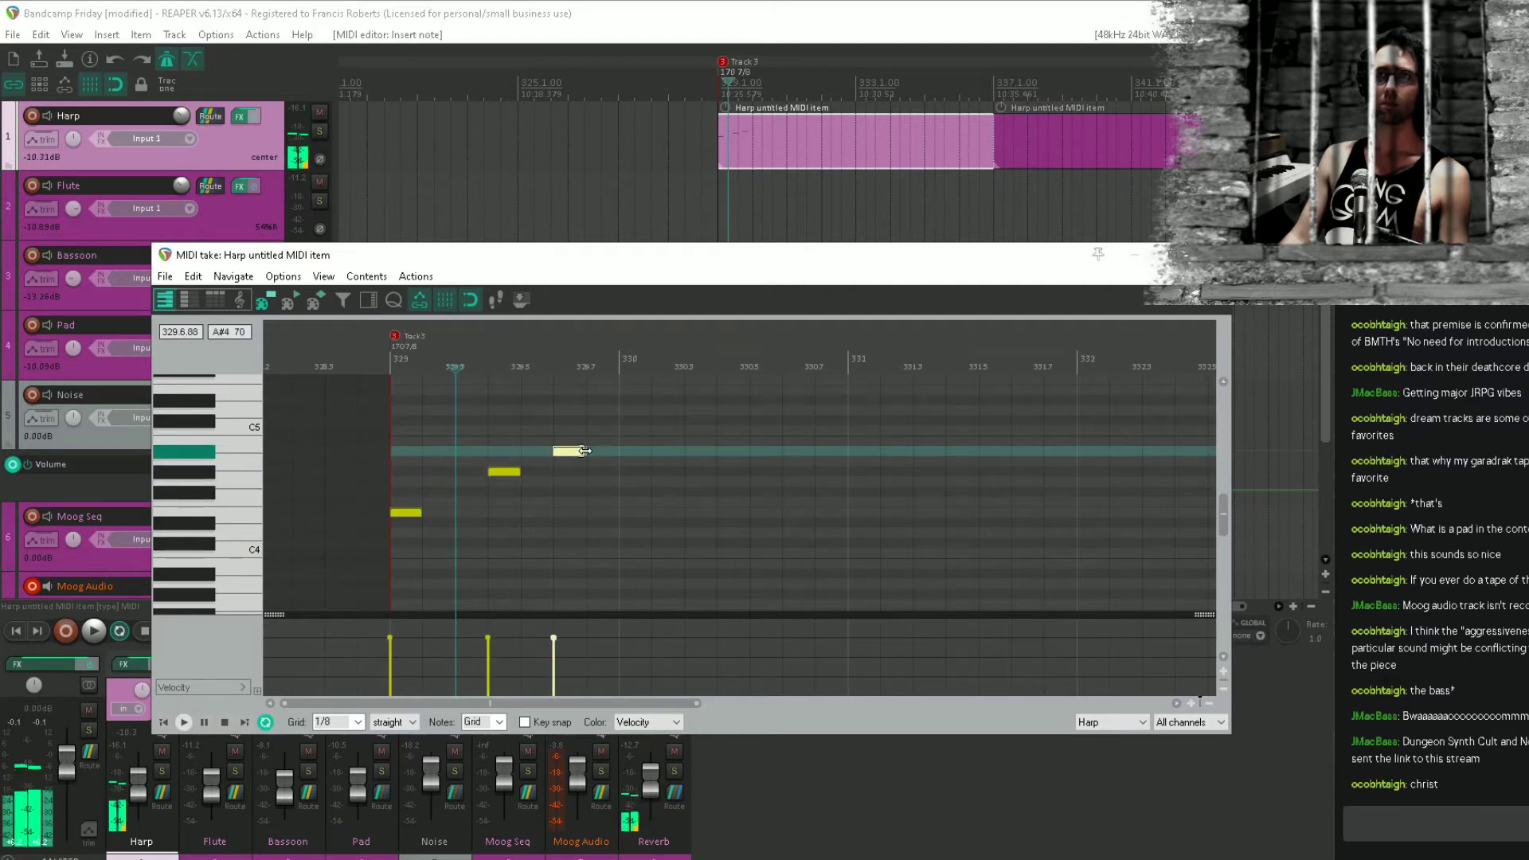
Play the three Harp notes and shift G#4 to beat 3 and A#4 to beat 5 of bar 329.
left_click(357, 495)
key("space")
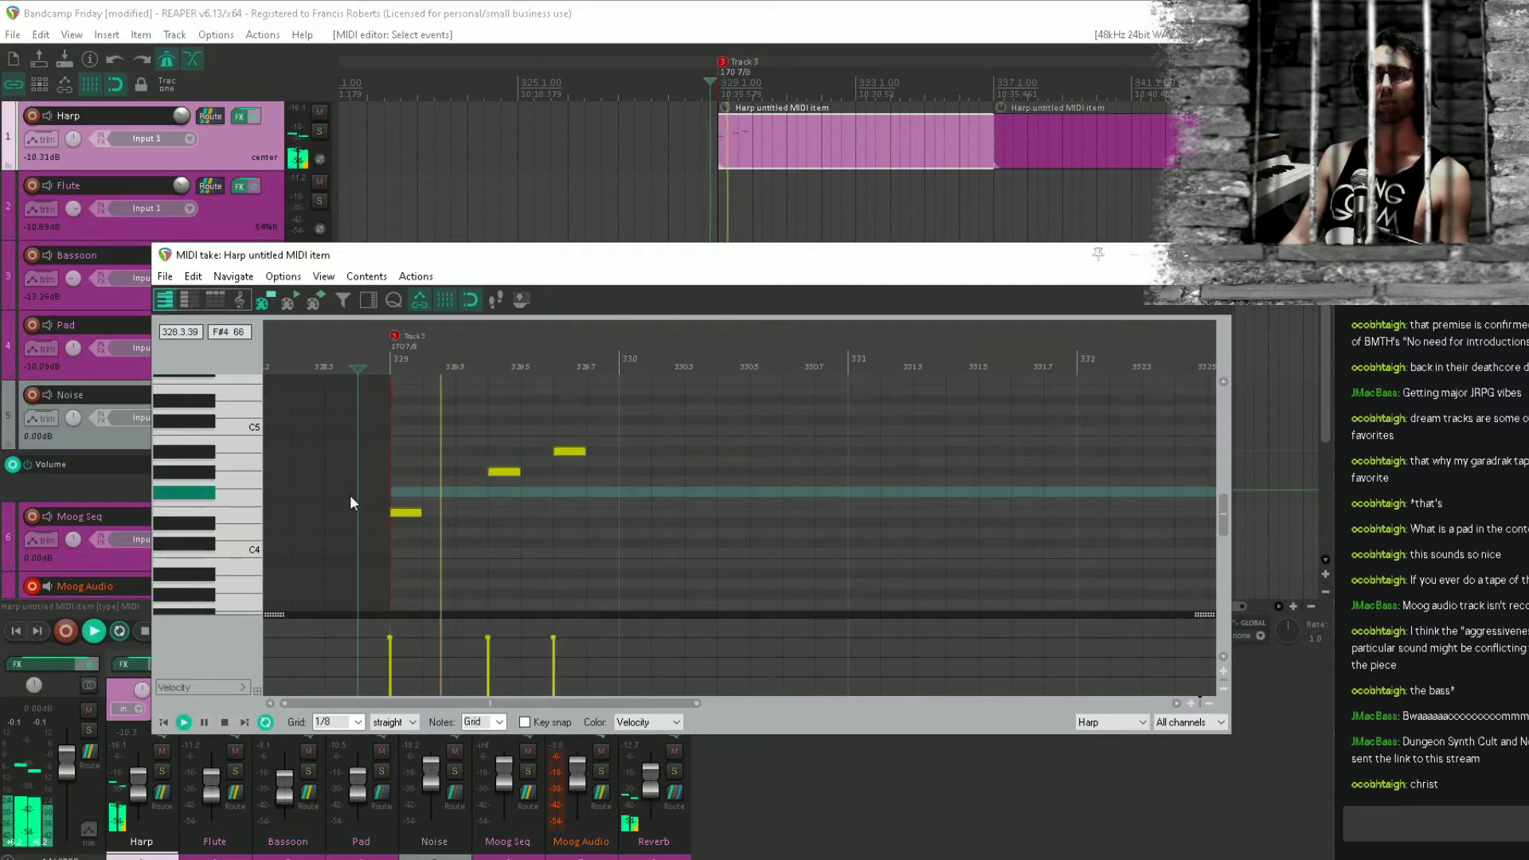
key("space")
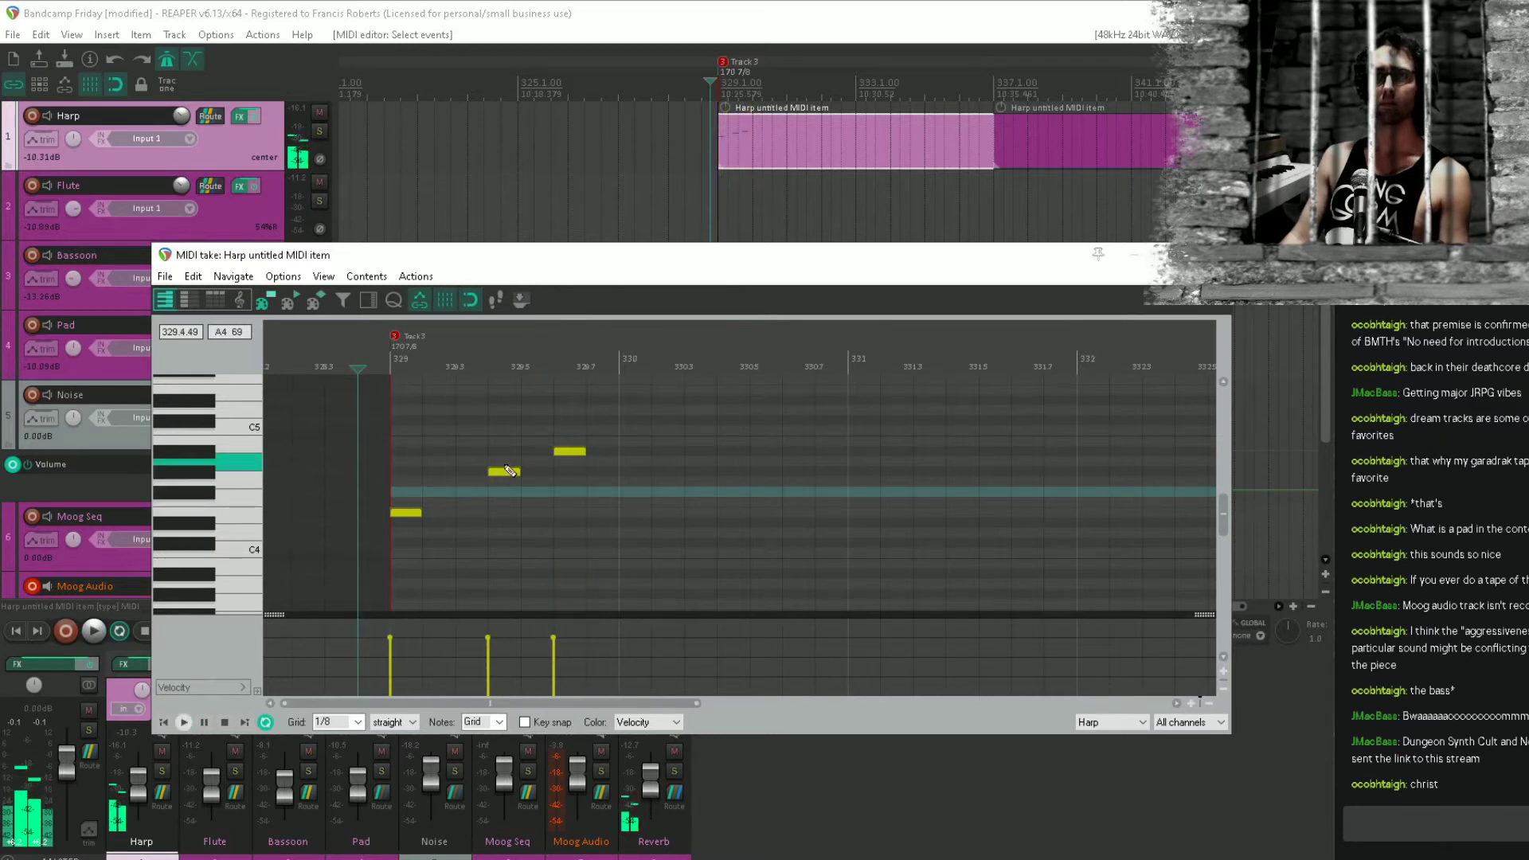
left_click_drag(500, 472, 469, 473)
left_click_drag(568, 453, 537, 452)
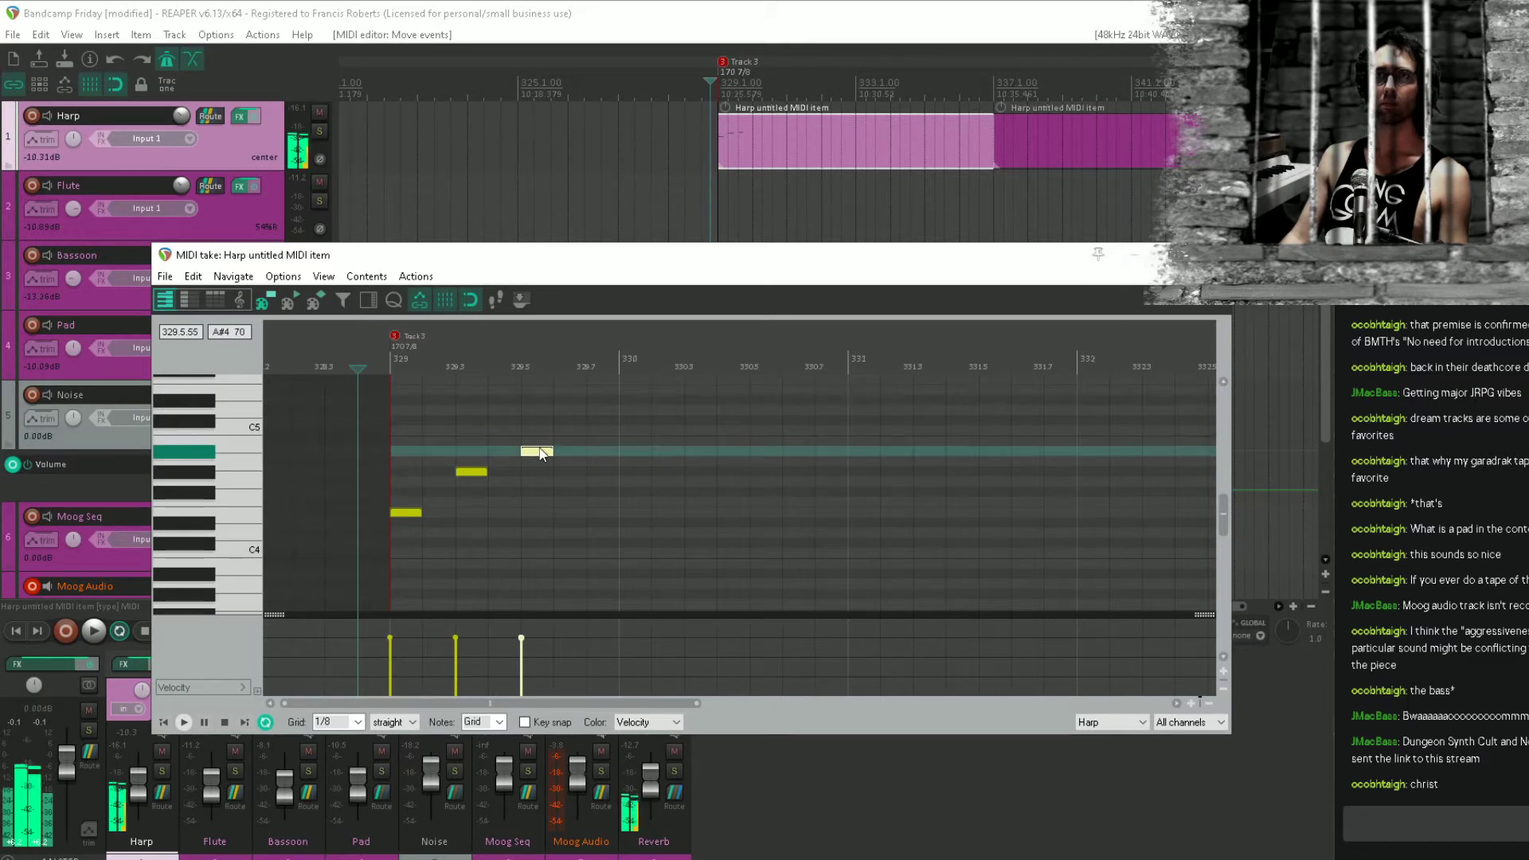
Add an F4 eighth note on beat 7 of bar 329 and play the pattern.
left_click(571, 505)
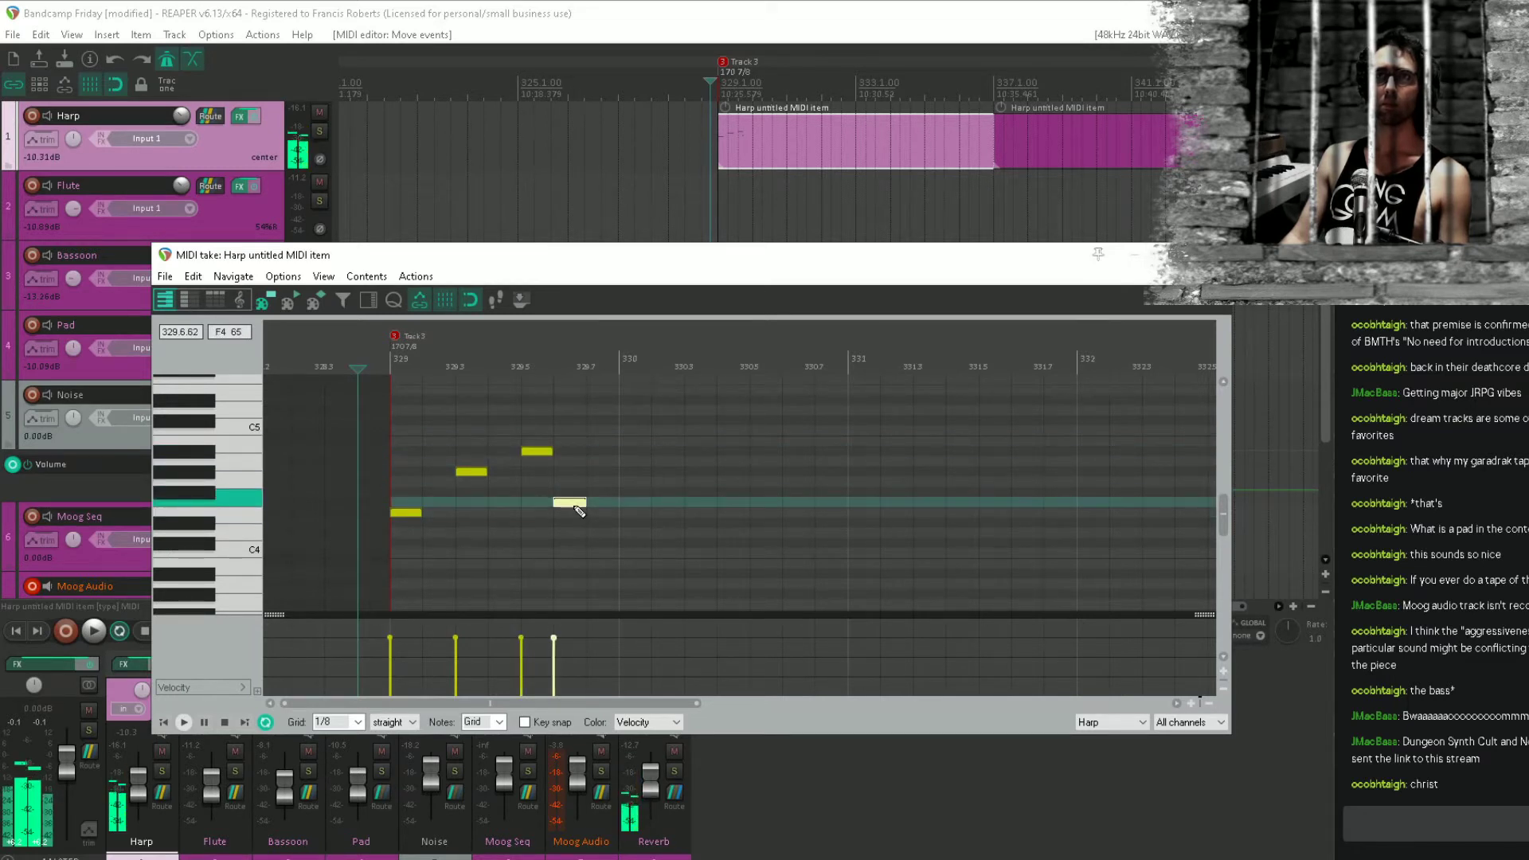
left_click_drag(569, 508, 601, 500)
key("space")
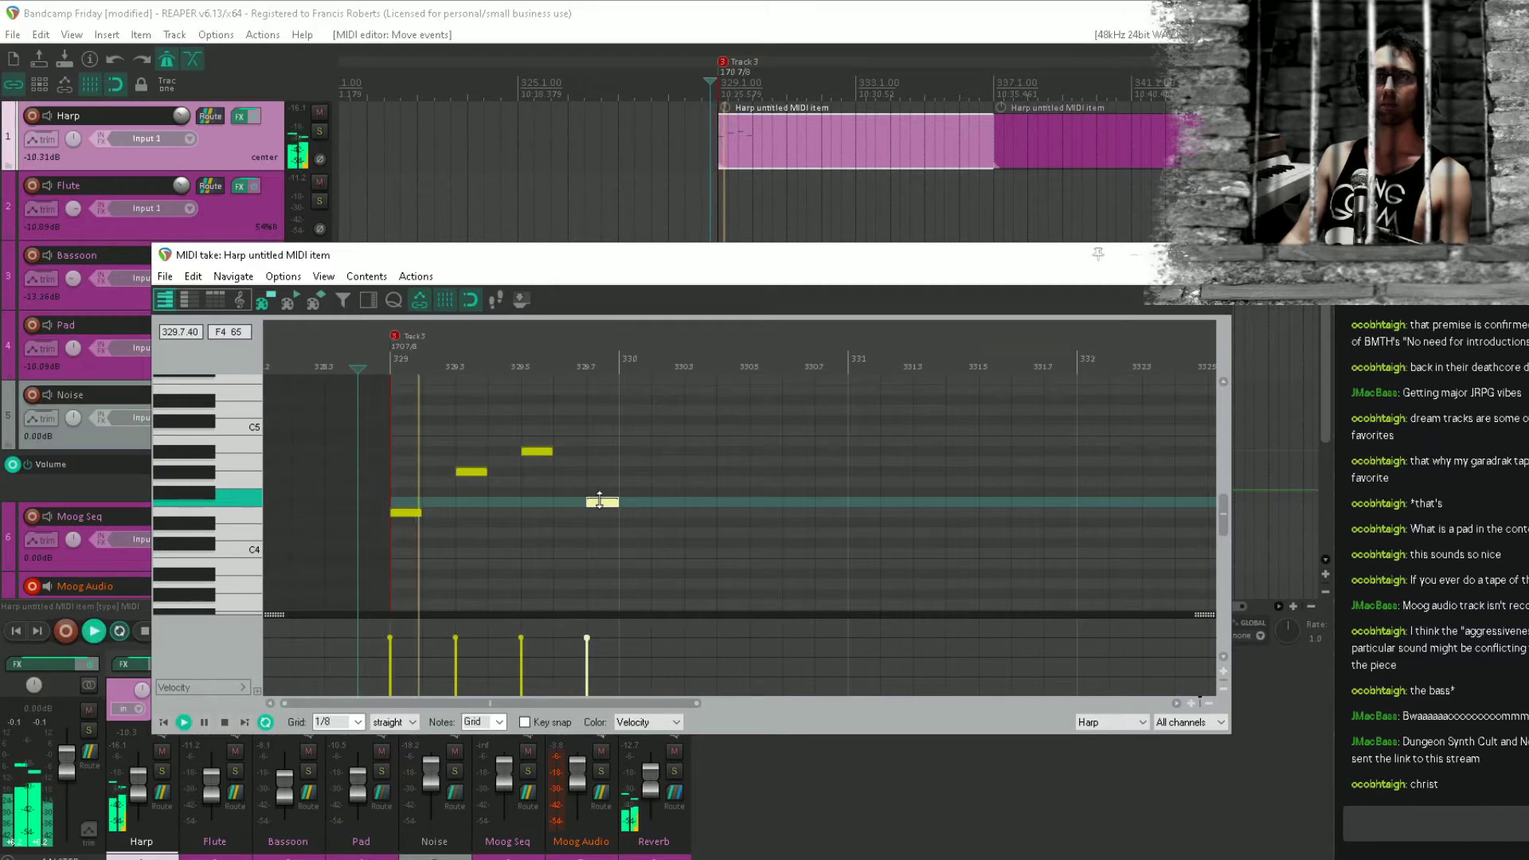
Copy the four notes of bar 329 into bar 330 and play both bars from bar 329.
left_click_drag(676, 427, 413, 532)
key("ctrl+c")
key("ctrl+v")
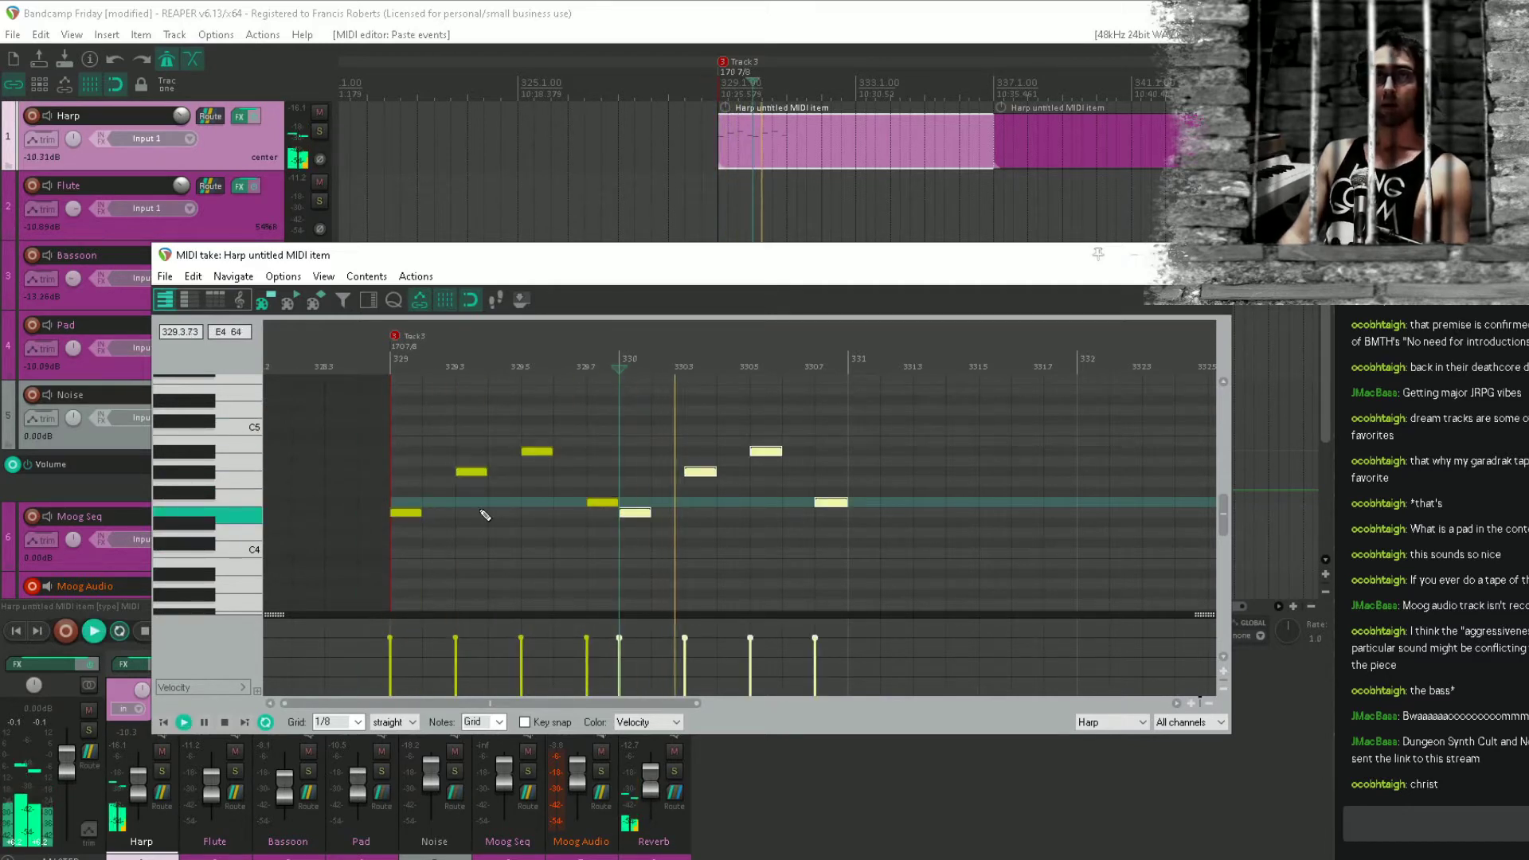
left_click(398, 552)
key("space")
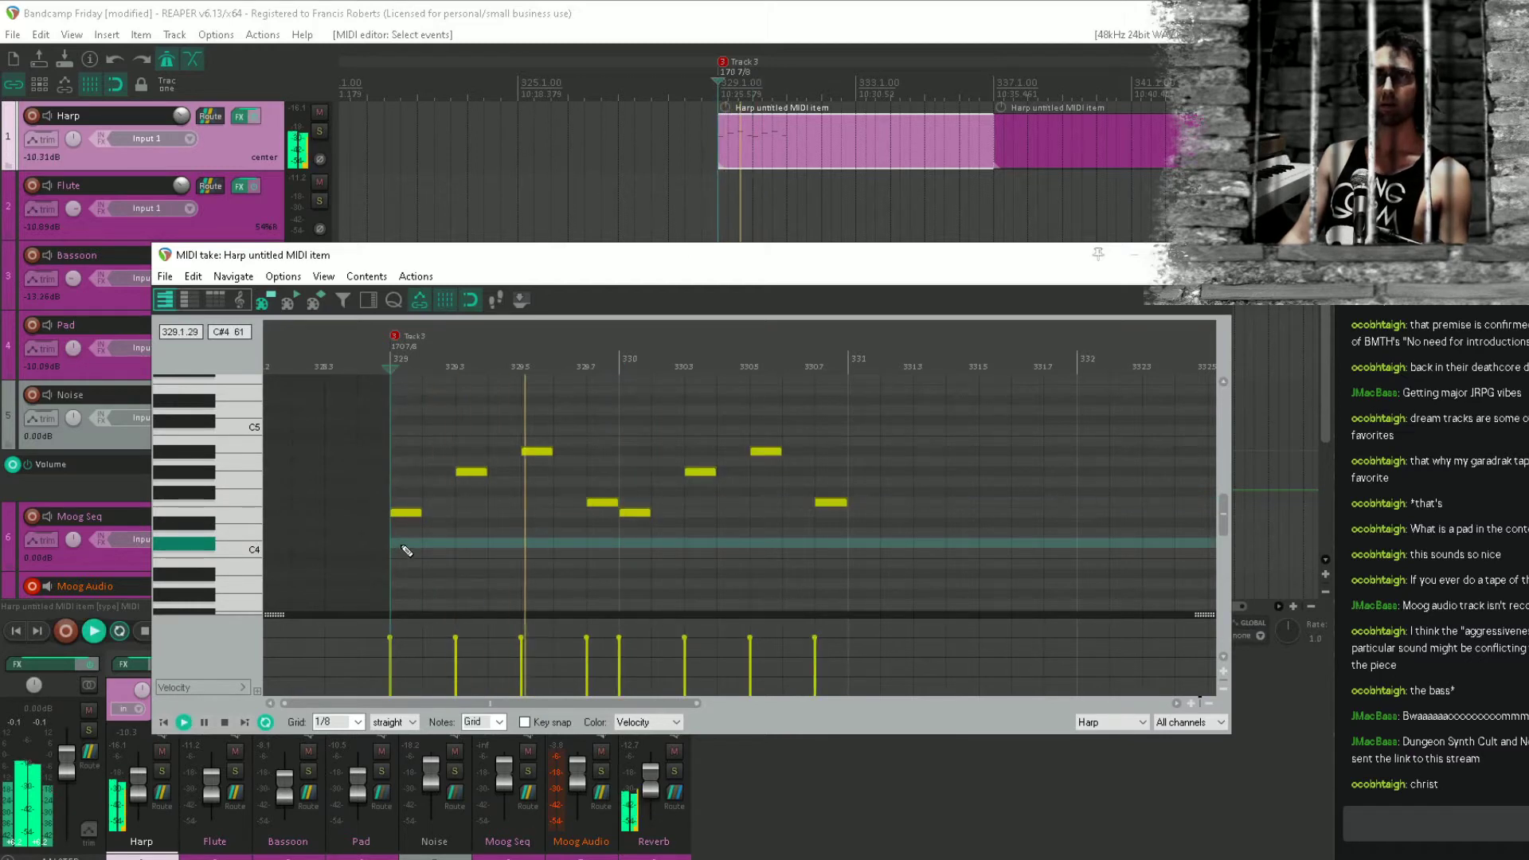
key("space")
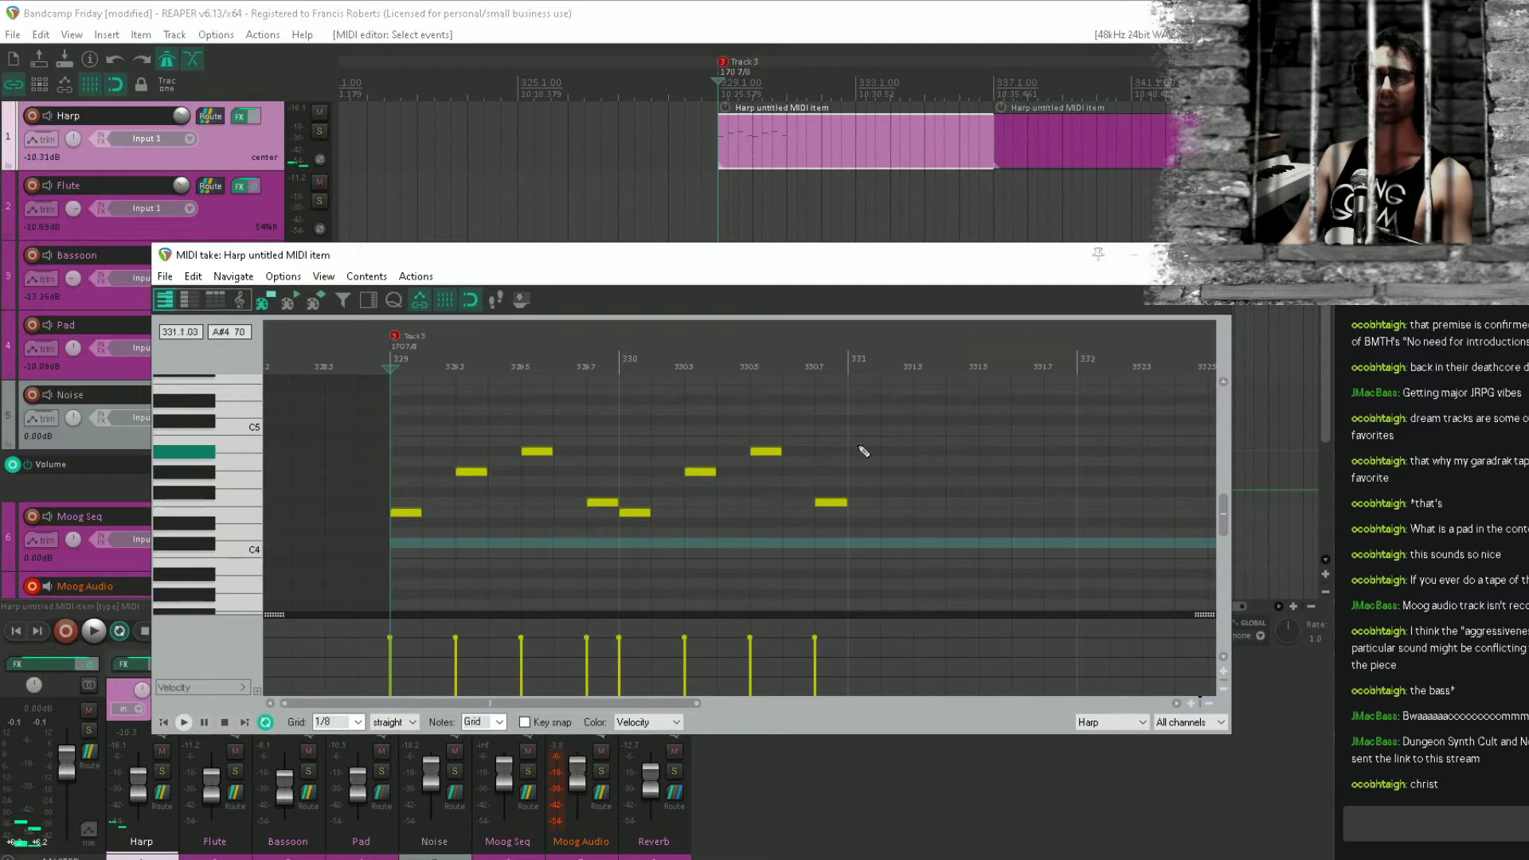
Duplicate the four notes of bar 330 into bars 331 and 332 and play the passage from bar 329.
left_click_drag(896, 418, 629, 562)
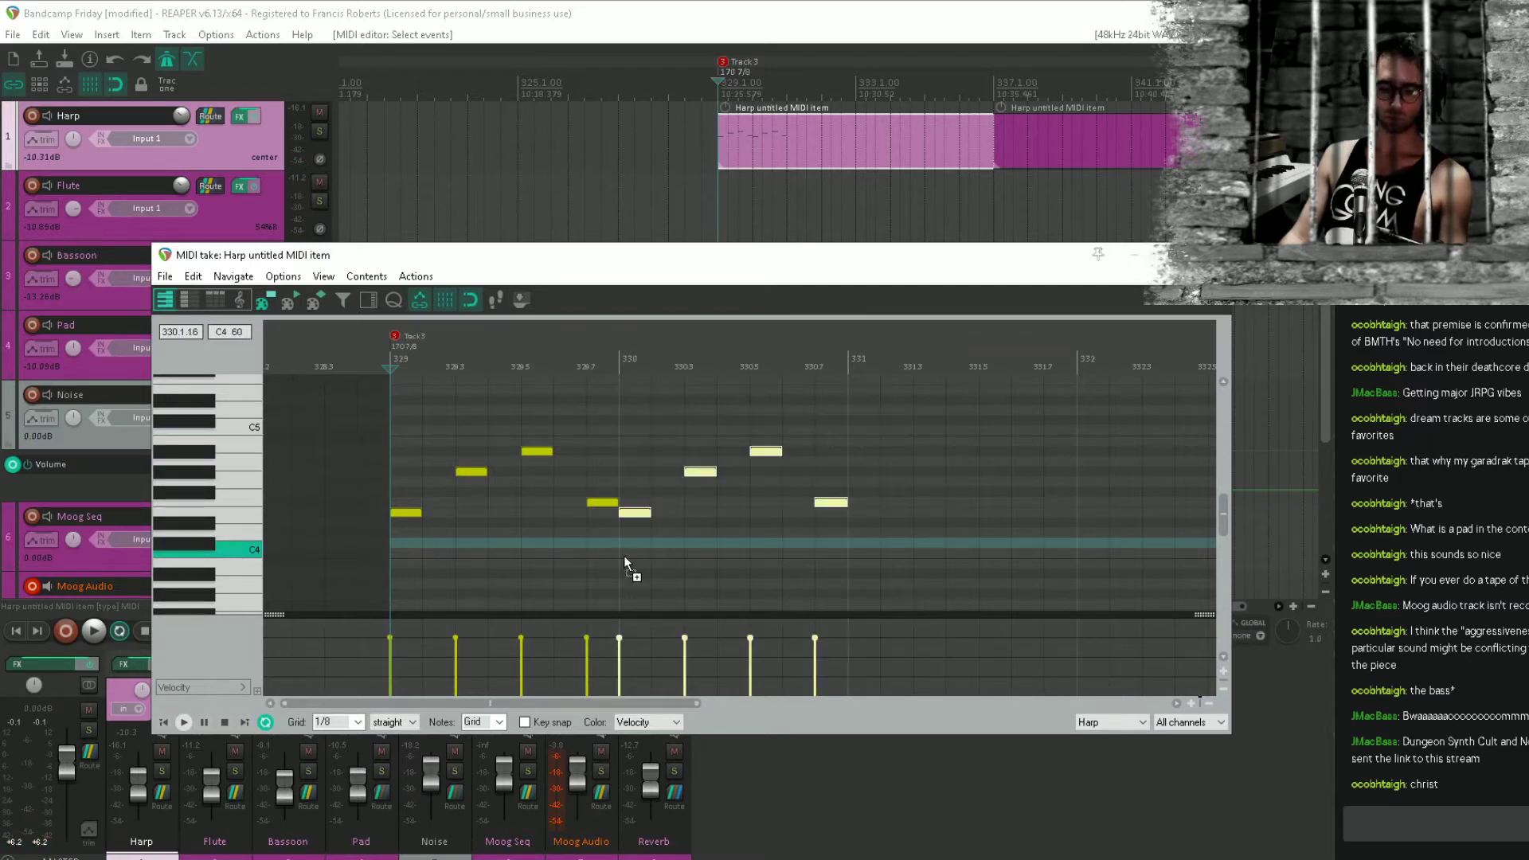
key("ctrl+d")
key("ctrl+d")
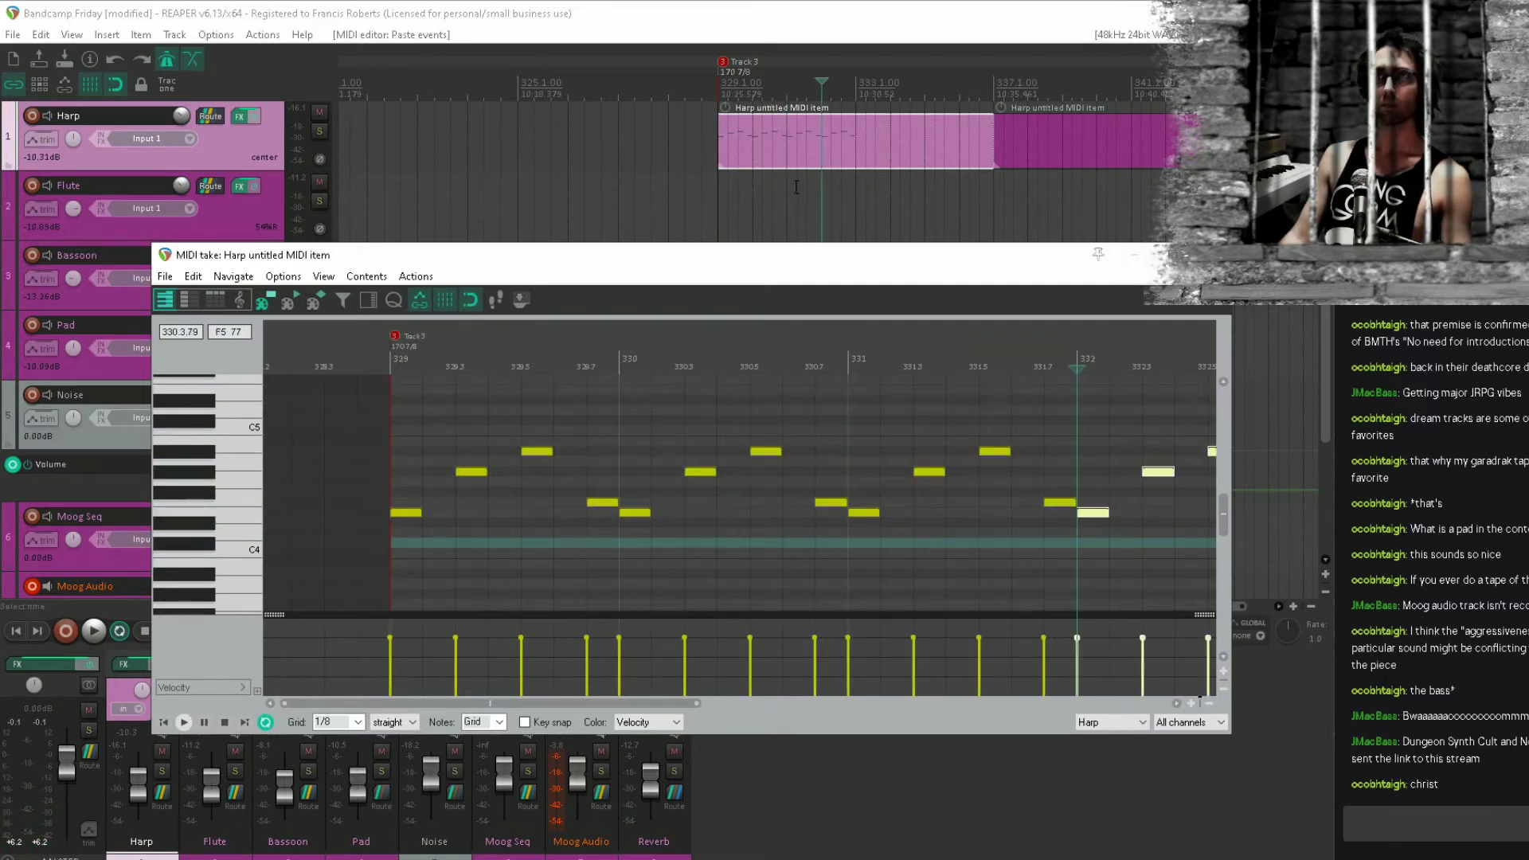
left_click(721, 201)
key("space")
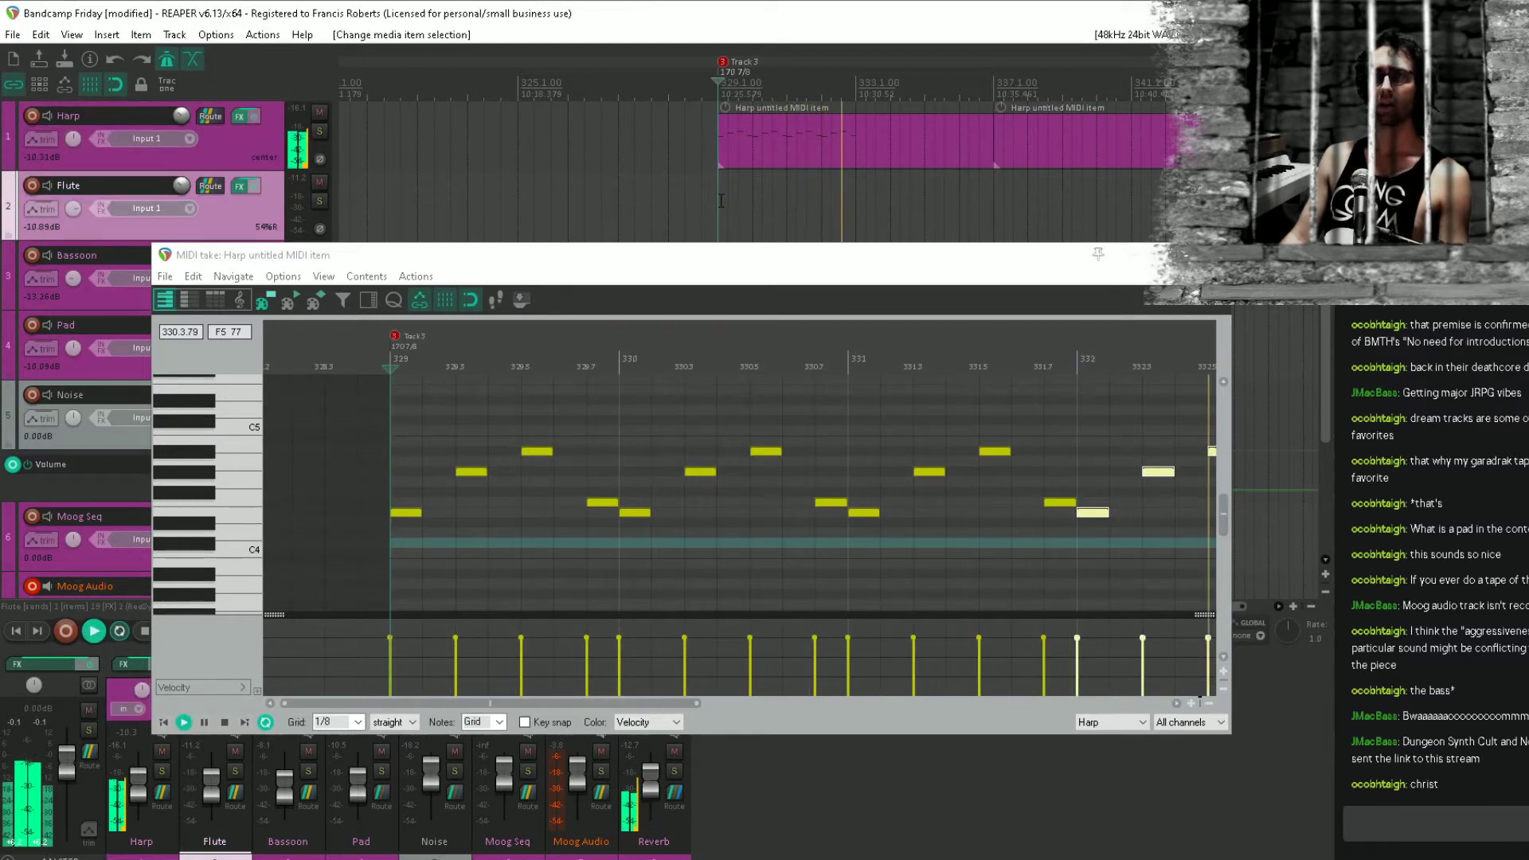
key("space")
key("space")
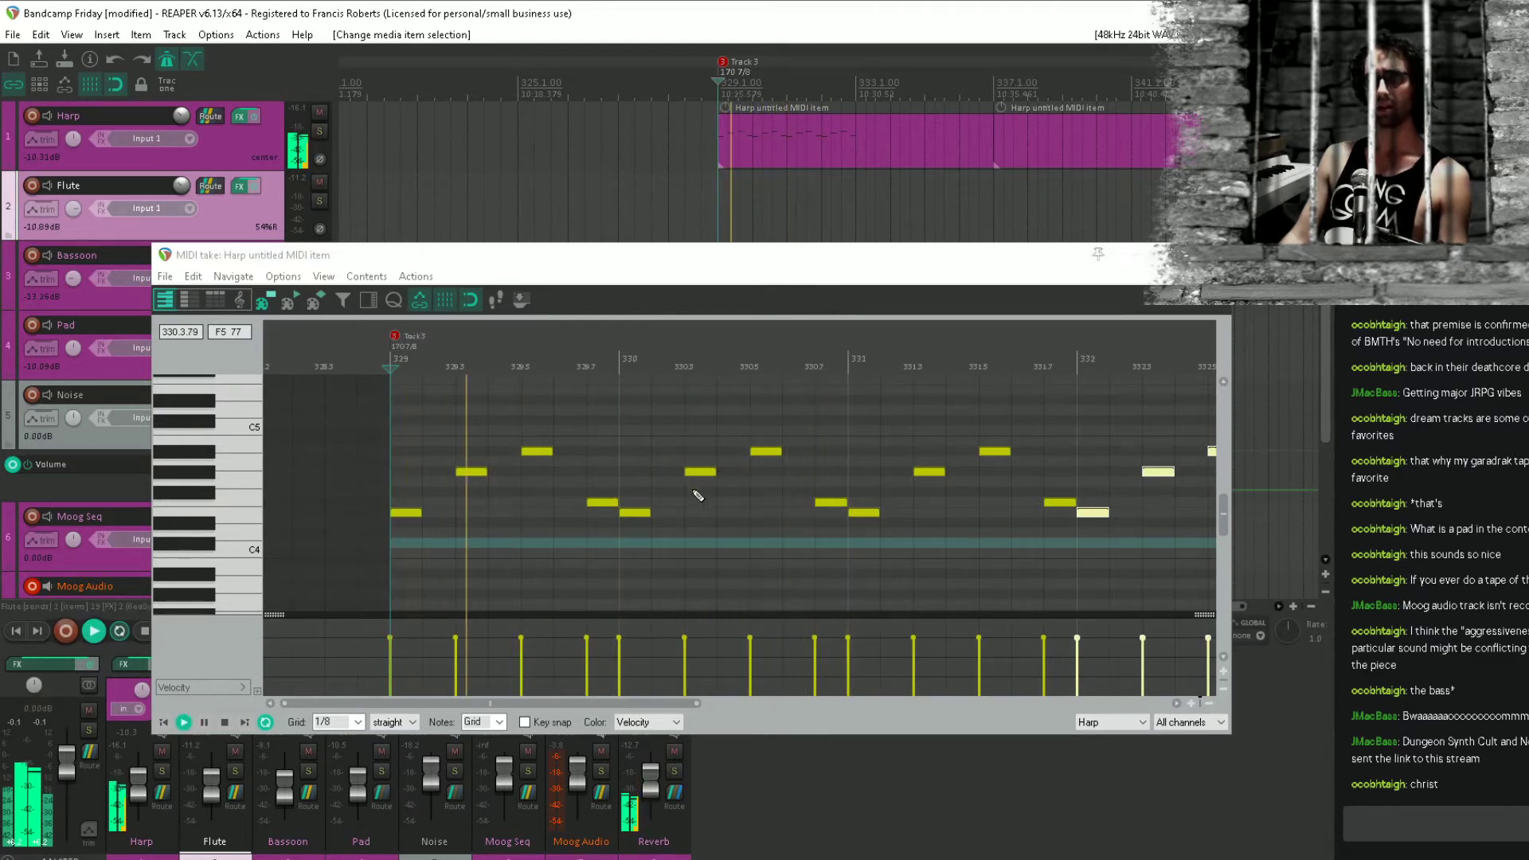
key("space")
Delete the F4 note on beat 7 of bars 329 to 332 and listen to the result.
left_click_drag(602, 509, 1081, 515)
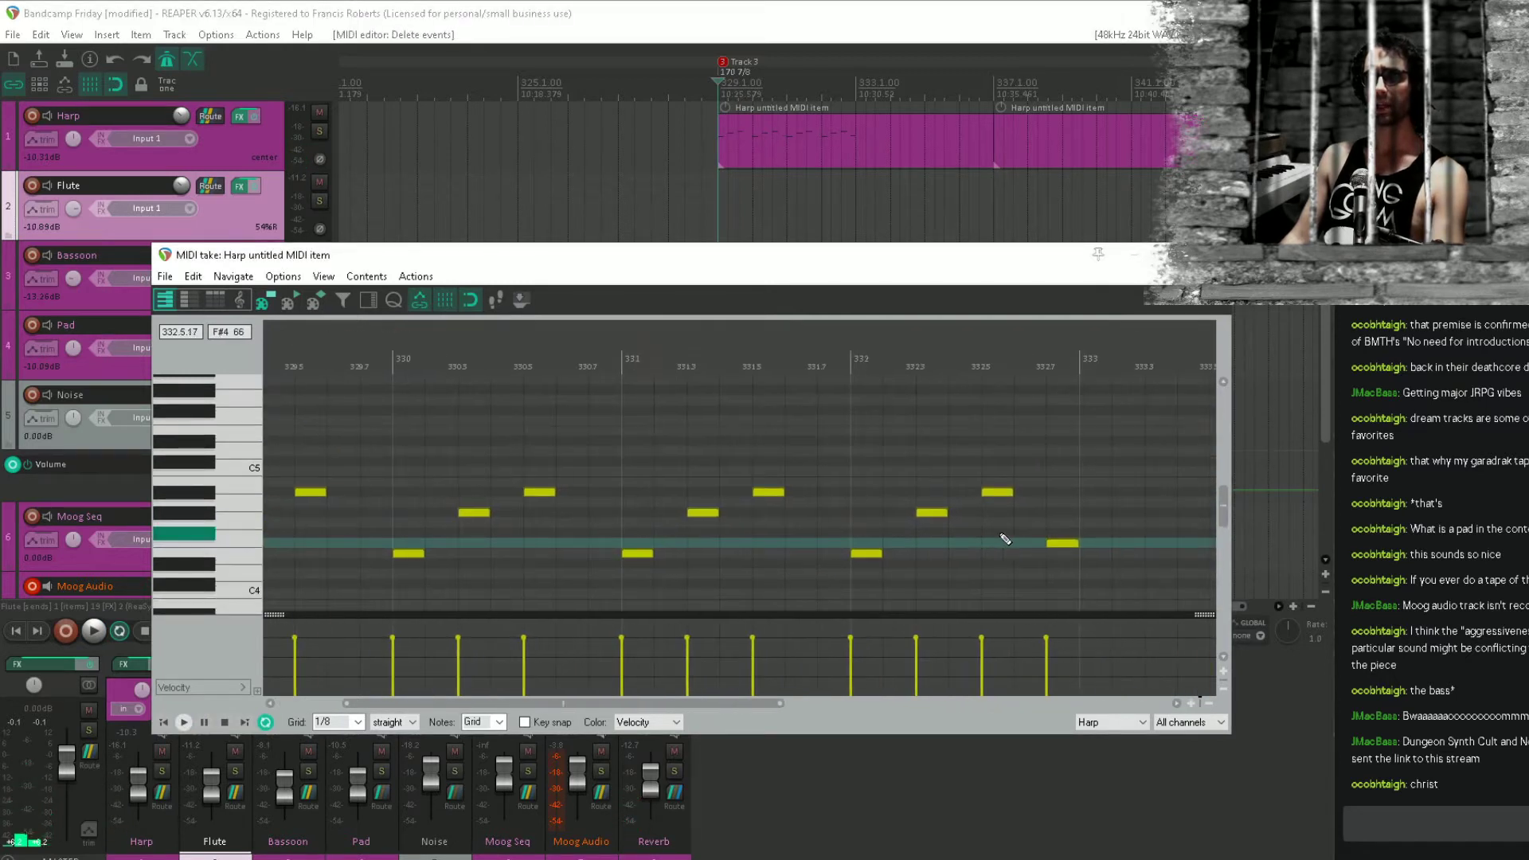
key("space")
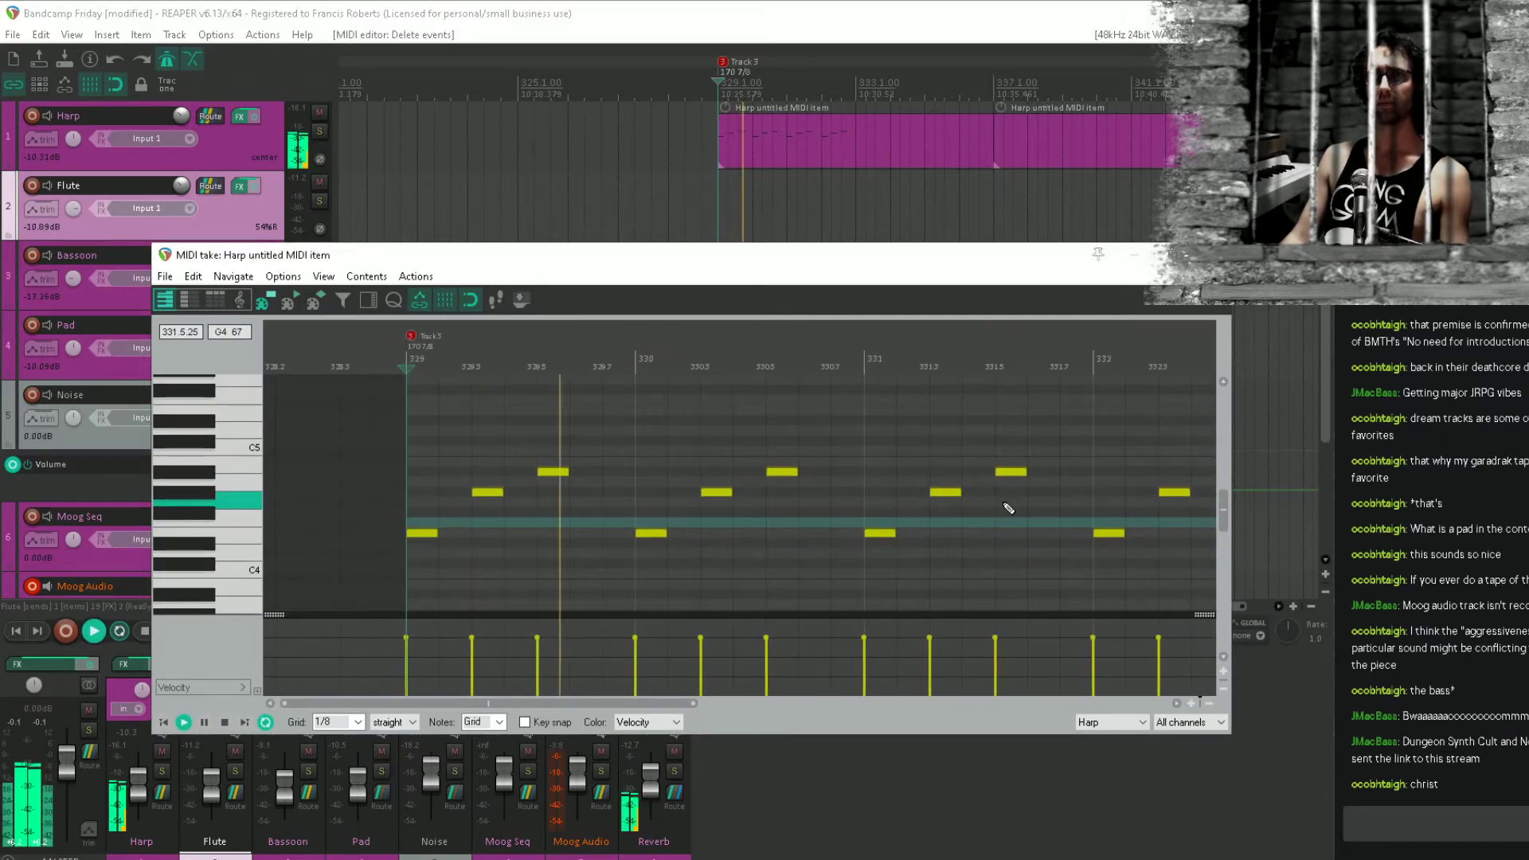
key("space")
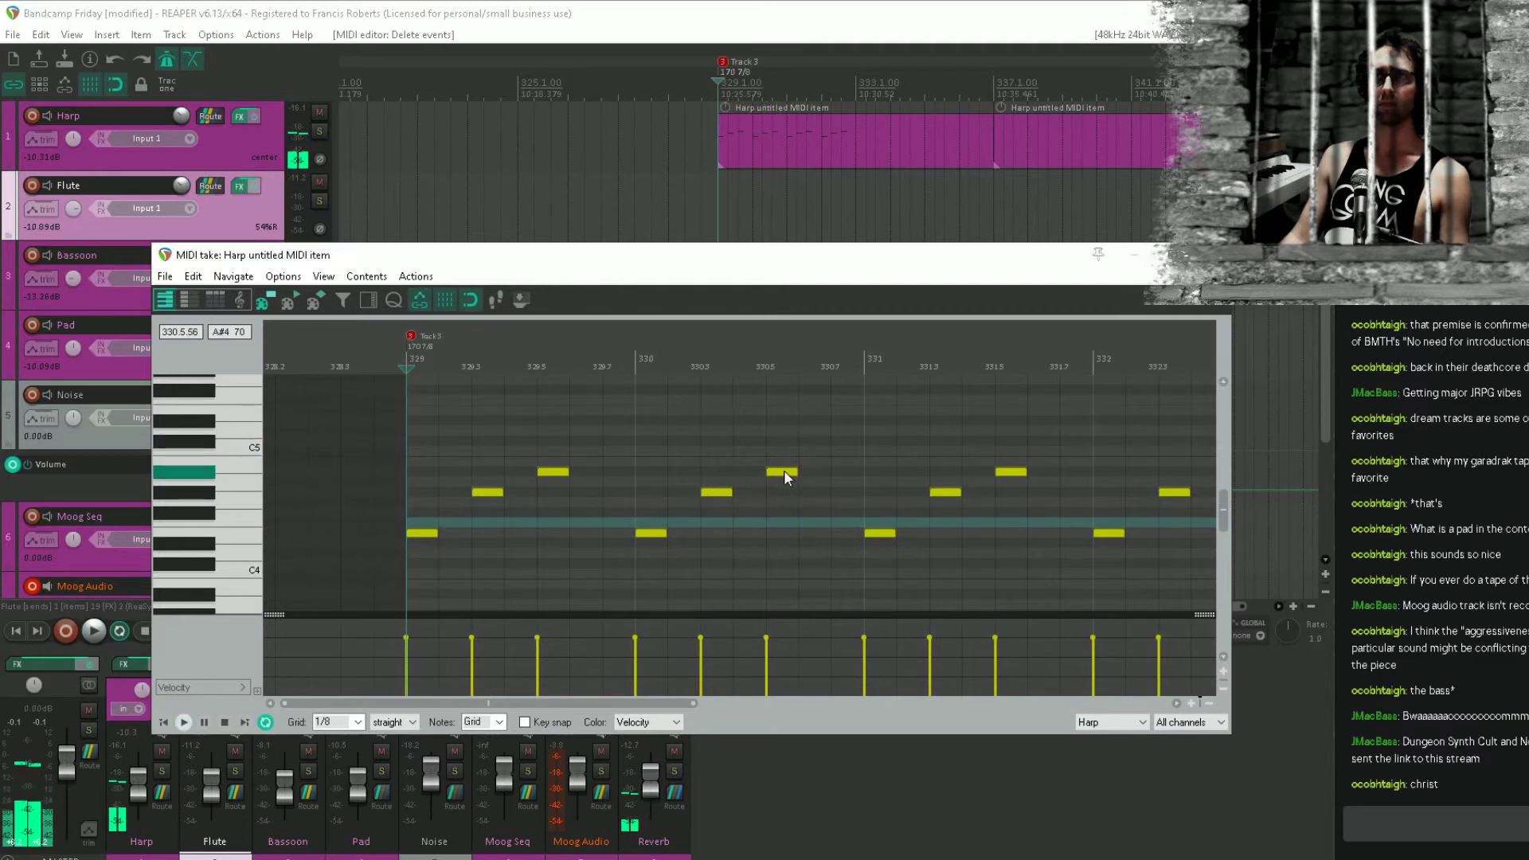
Raise the third note of bar 330 by a semitone to B4 and play the passage.
left_click(783, 471)
key("Up")
key("space")
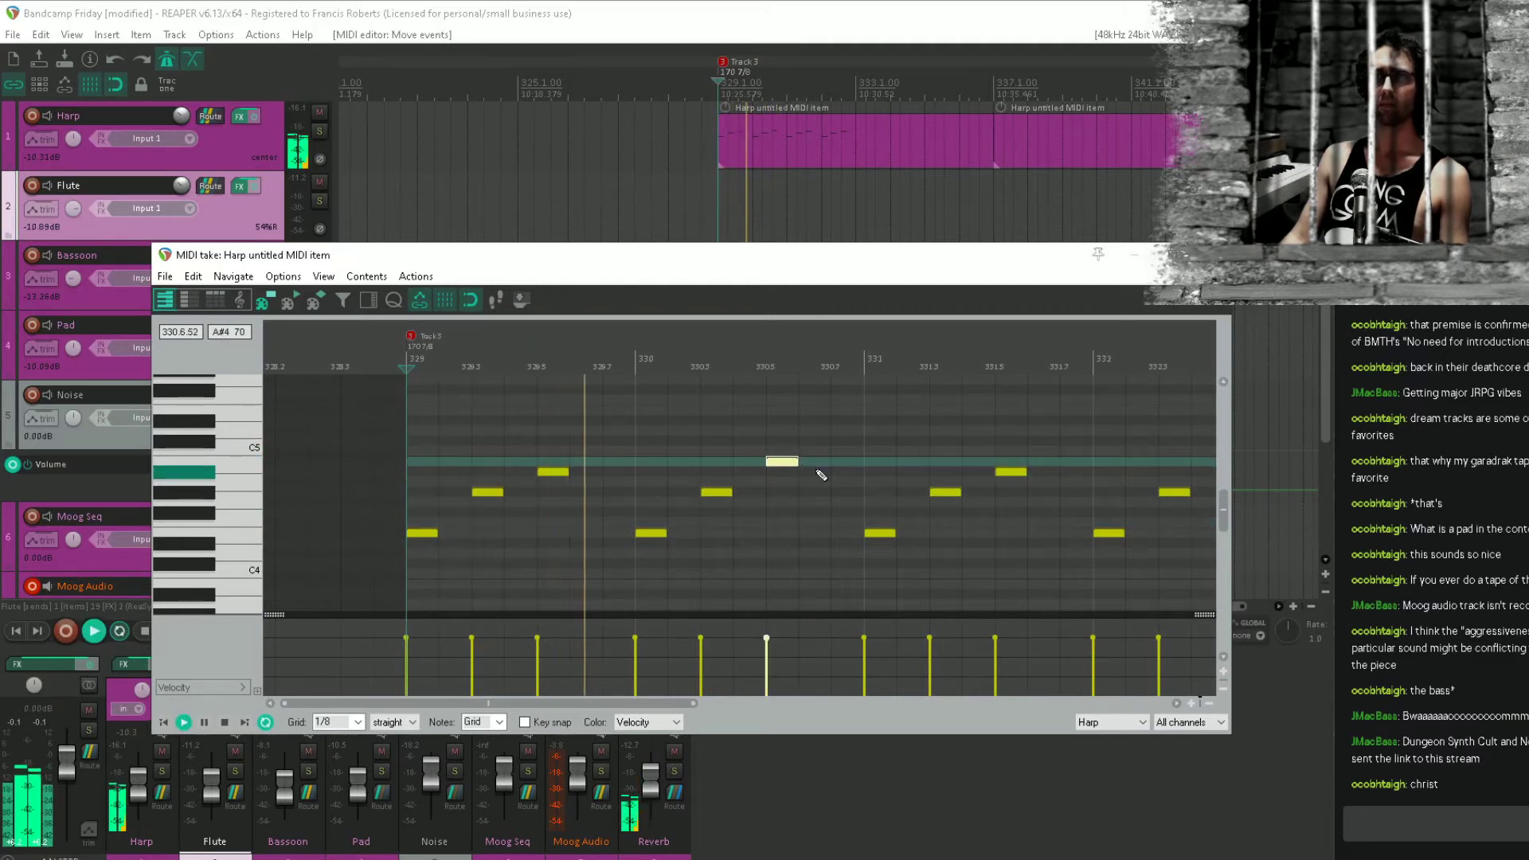
Raise the third note of bar 331 to C#5 and the third note of bar 332 to B4.
left_click_drag(1017, 474, 843, 485)
key("space")
key("space")
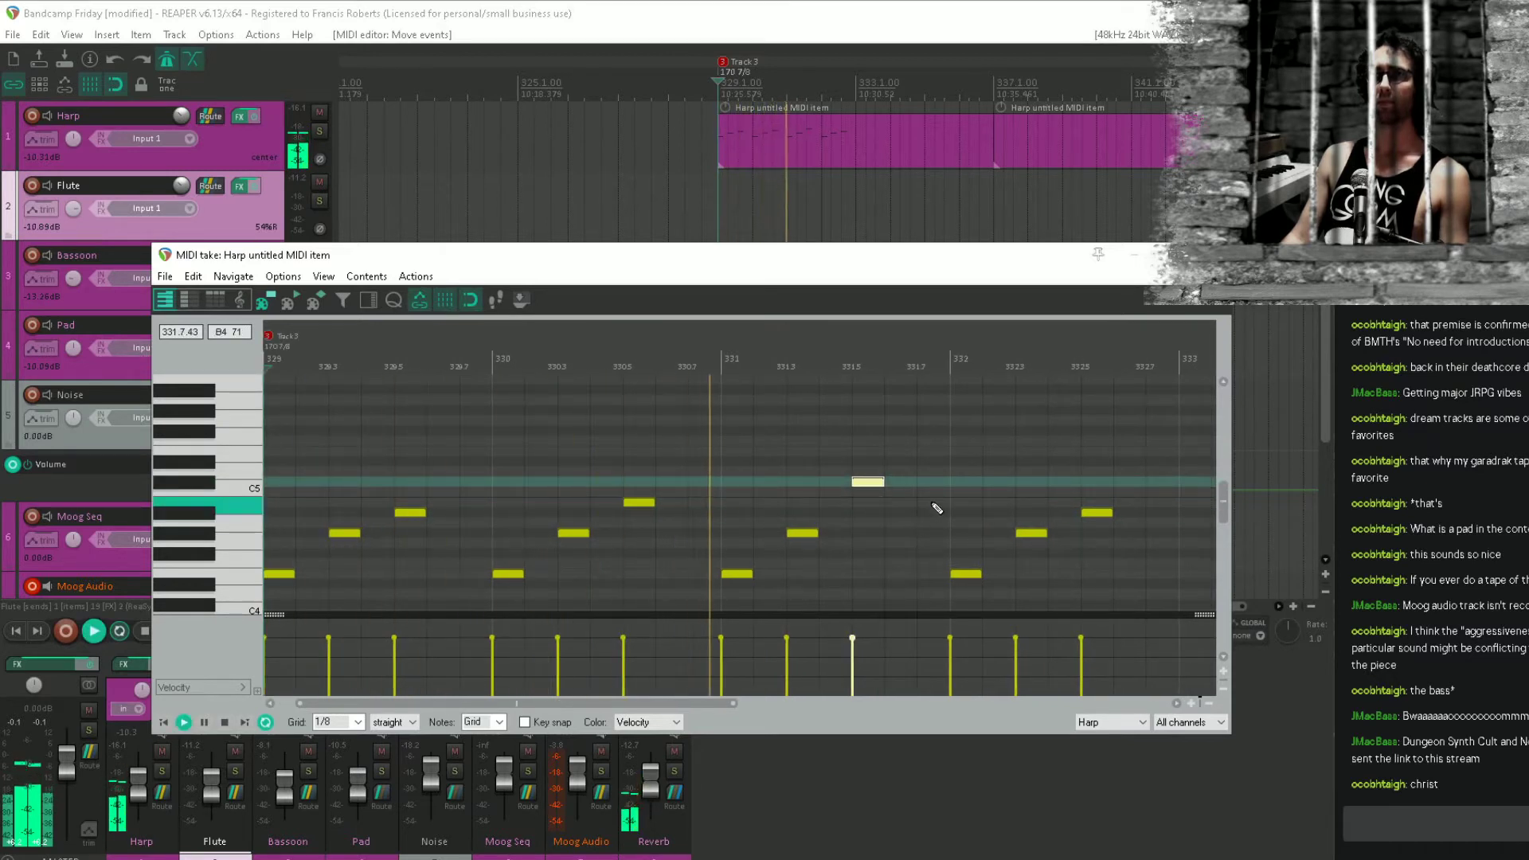
key("space")
left_click_drag(847, 510, 847, 501)
scroll(704, 517, "down", 1)
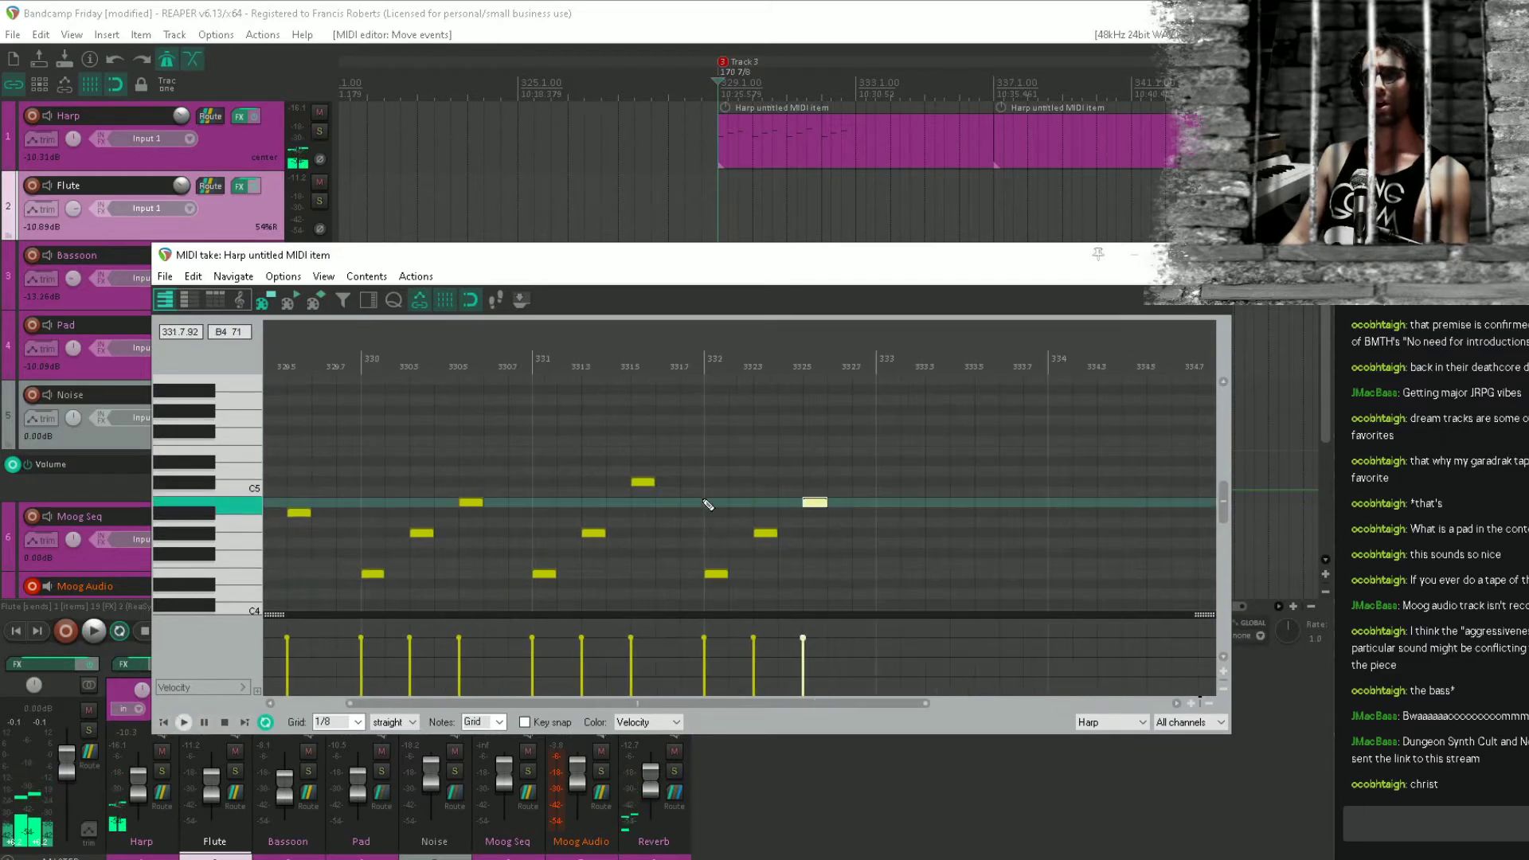
Turn off the metronome and play the Harp pattern from bar 329.
left_click(171, 65)
key("space")
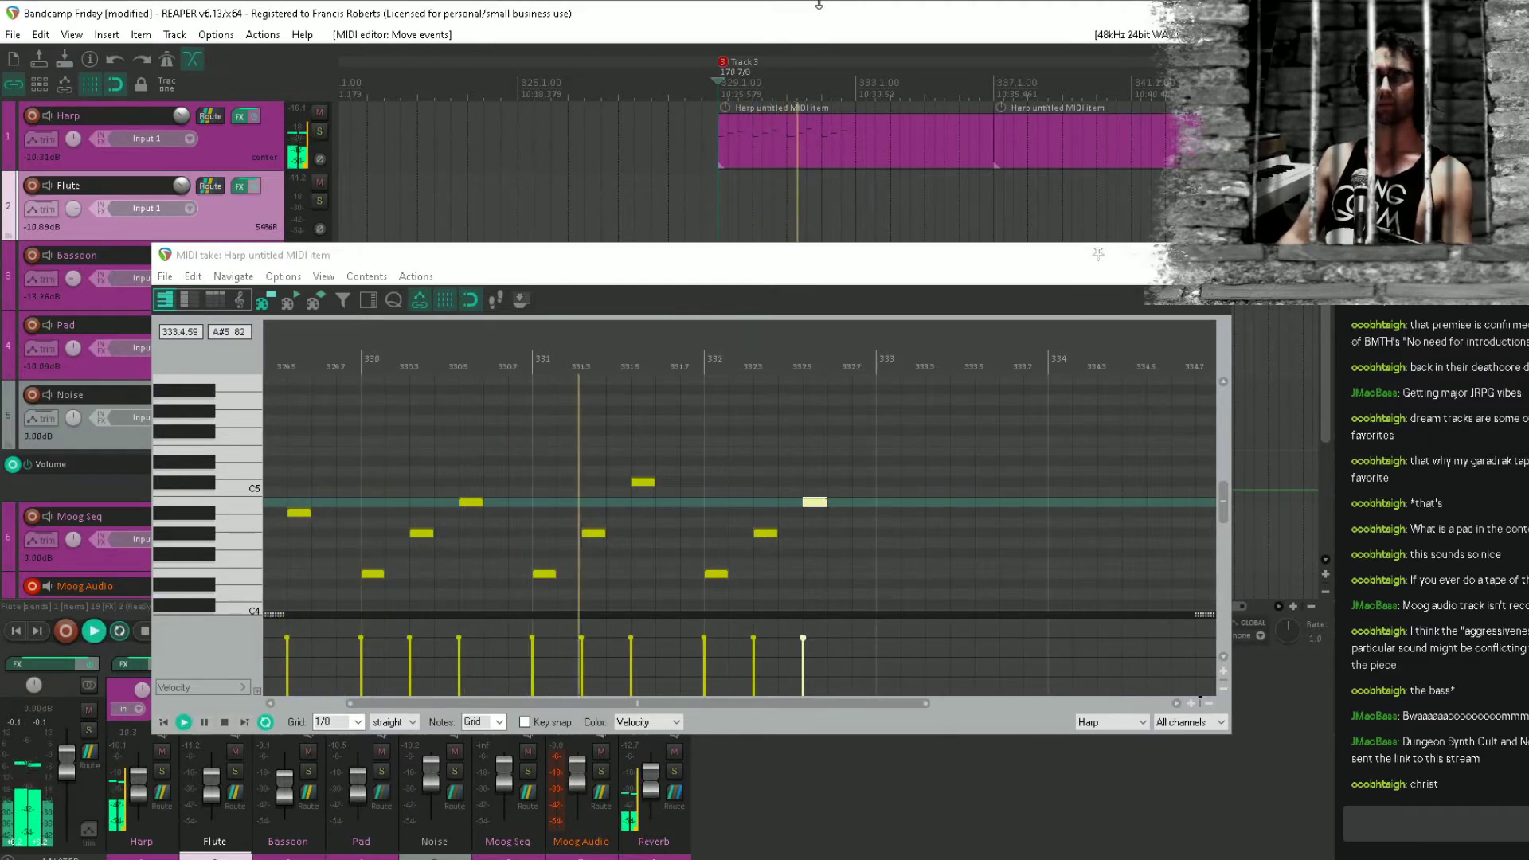
key("space")
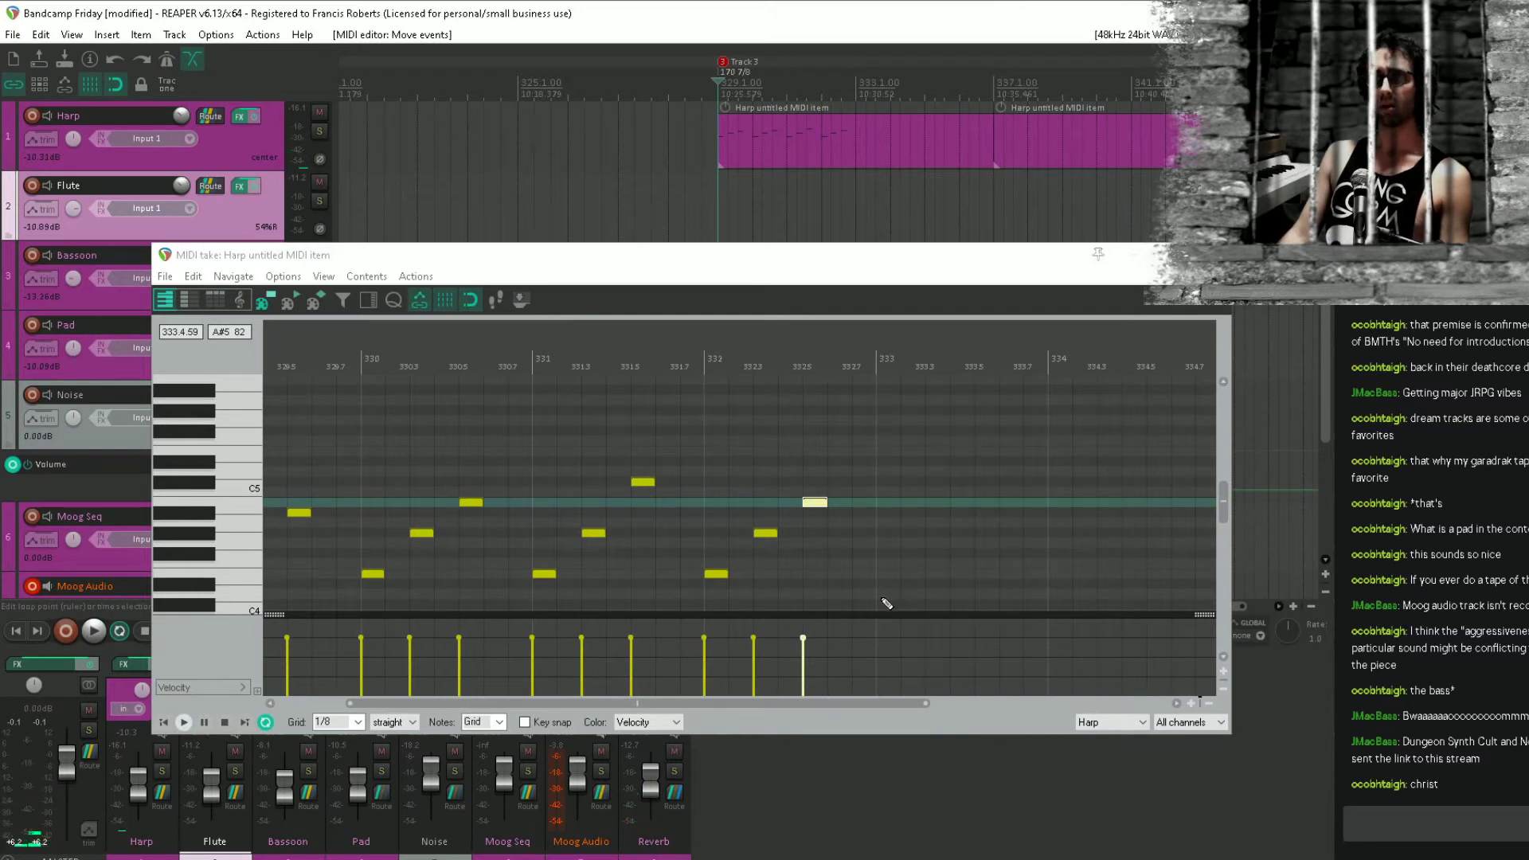
Insert eighth notes in bar 333: C4 on beat 1, G4 on beat 3 and B4 on beat 5.
left_click_drag(890, 576, 873, 533)
left_click(860, 494)
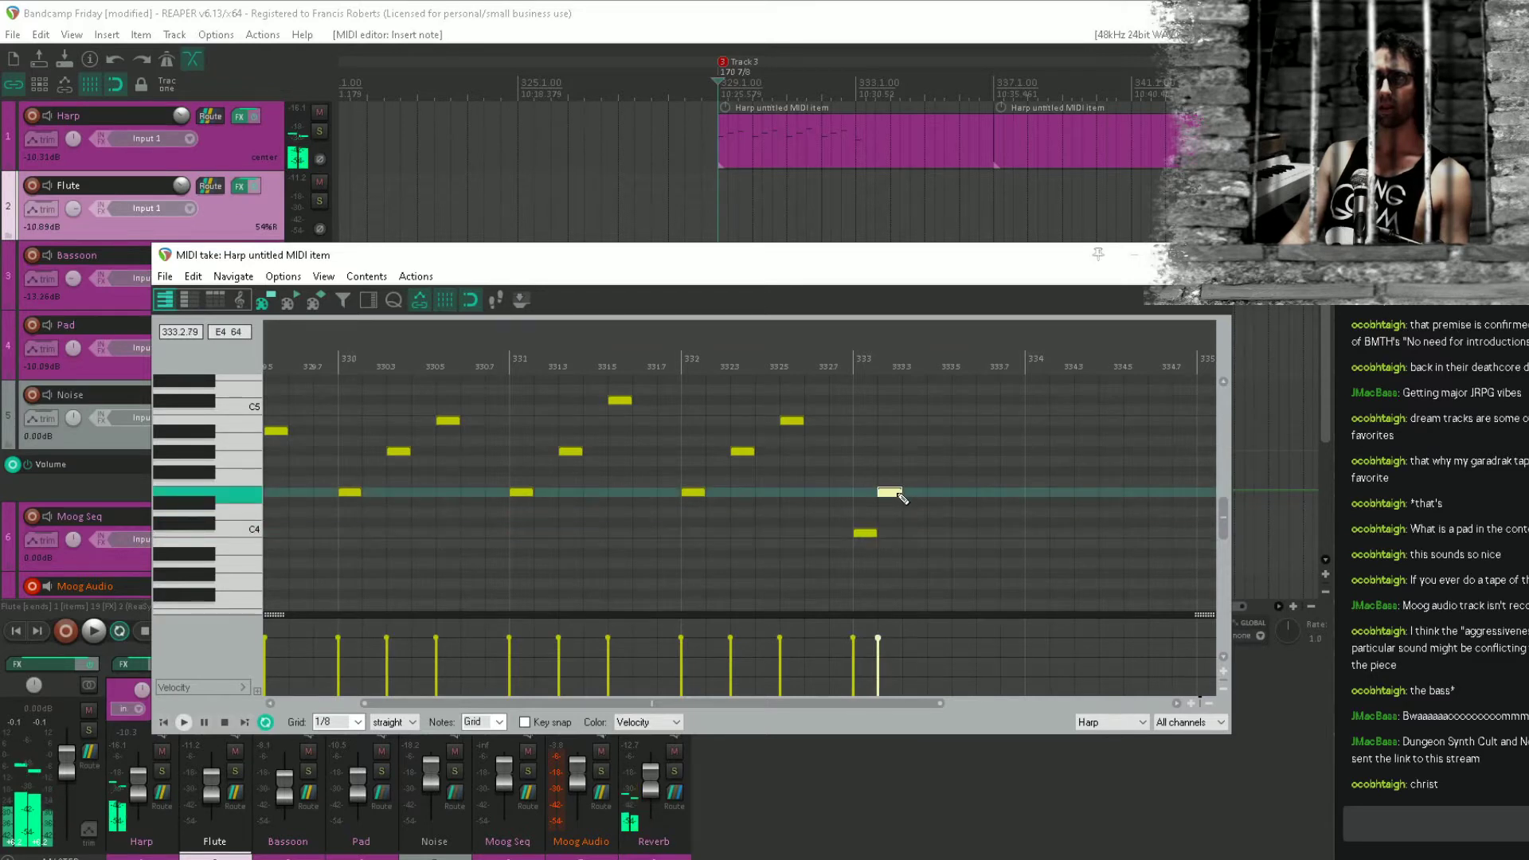
left_click_drag(892, 494, 919, 465)
left_click(970, 422)
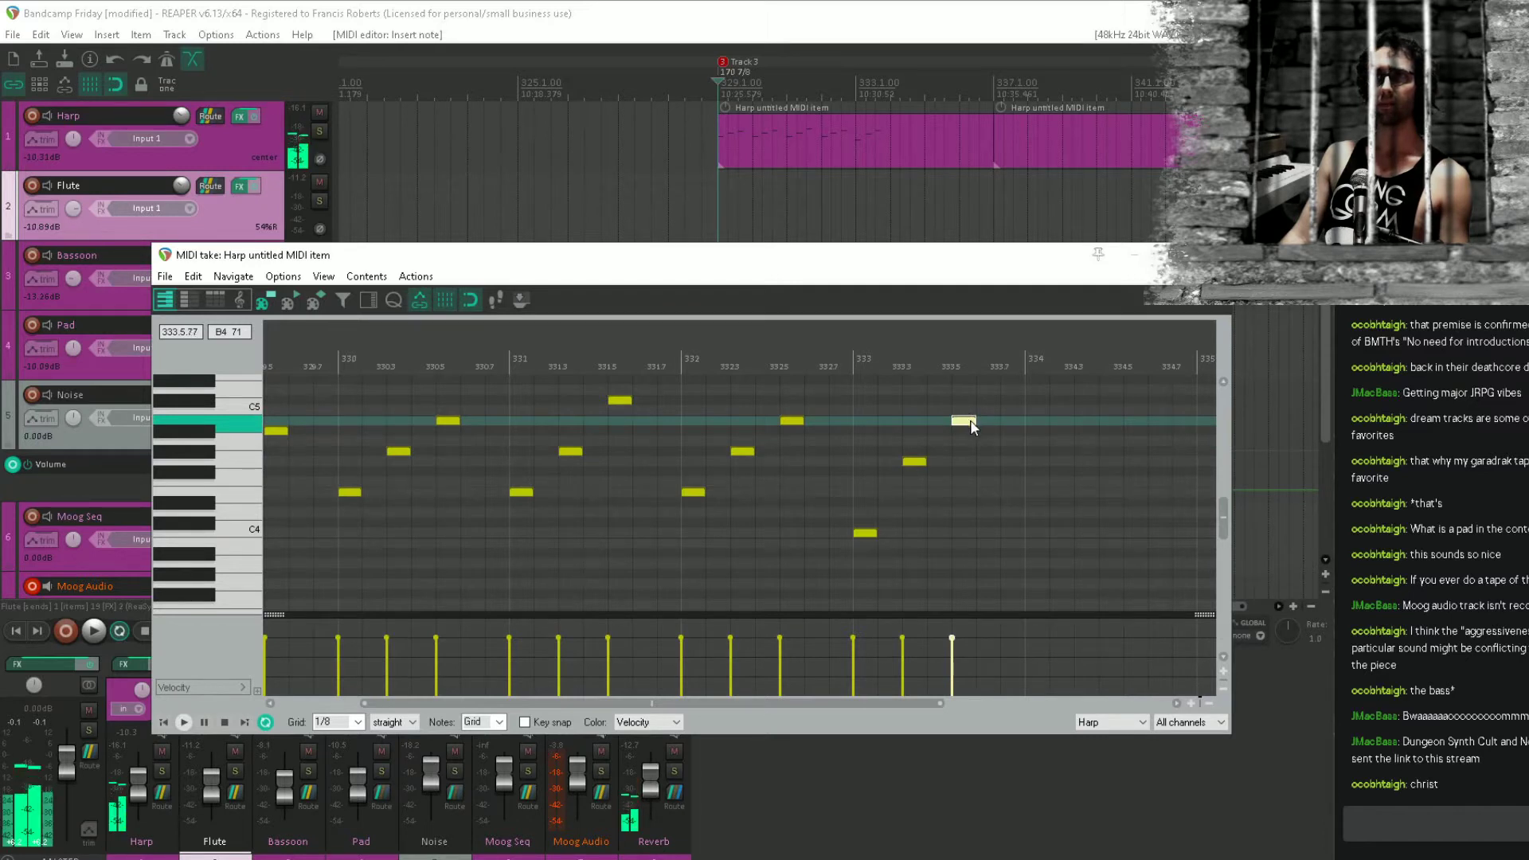
Lower bar 333's third note to A#4 and repeat the pattern in bar 334 ending on C5, playing it from bar 333.
left_click_drag(970, 423, 1039, 531)
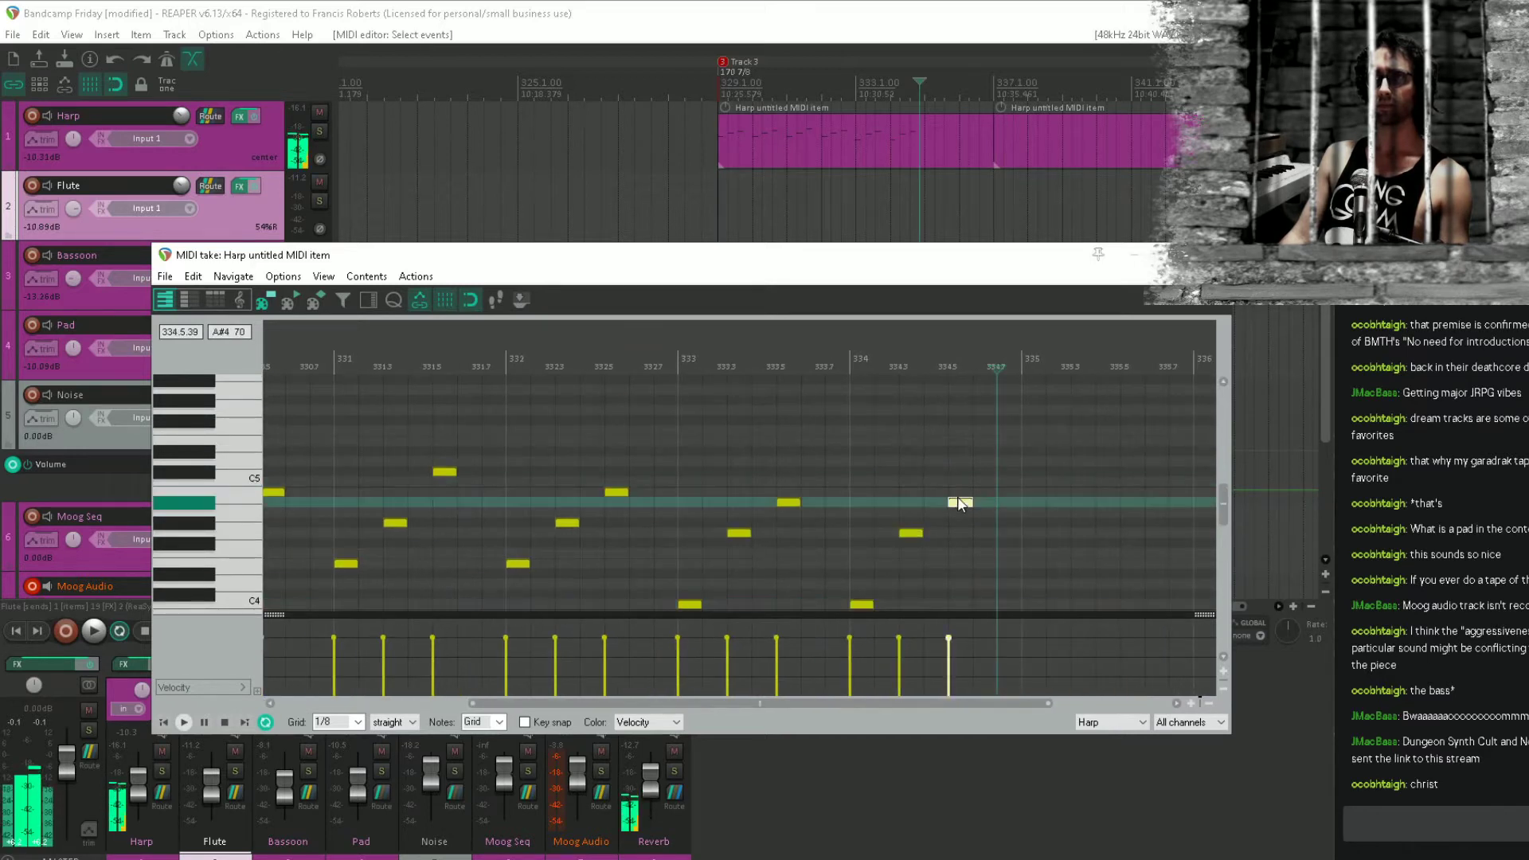
left_click_drag(955, 501, 957, 483)
left_click(683, 534)
key("space")
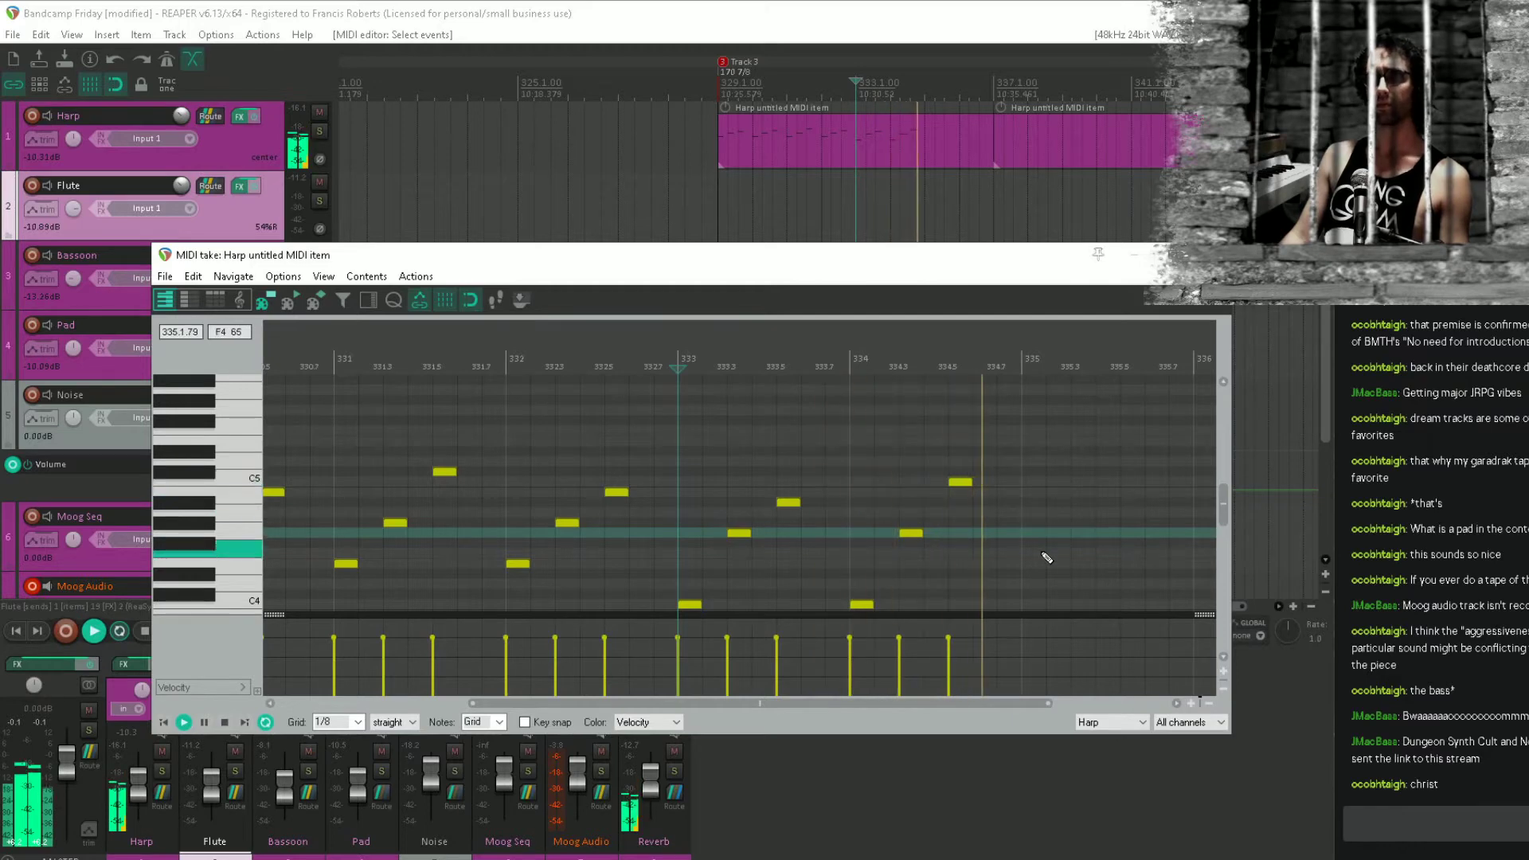
Copy the pattern of bars 333–334 into bars 335–336, set bar 336's third note to A4 and play bar 336.
key("space")
left_click_drag(1044, 555, 946, 432)
left_click_drag(965, 495, 522, 373)
left_click_drag(636, 431, 756, 484)
left_click(911, 504)
left_click(921, 463)
left_click_drag(921, 463, 920, 490)
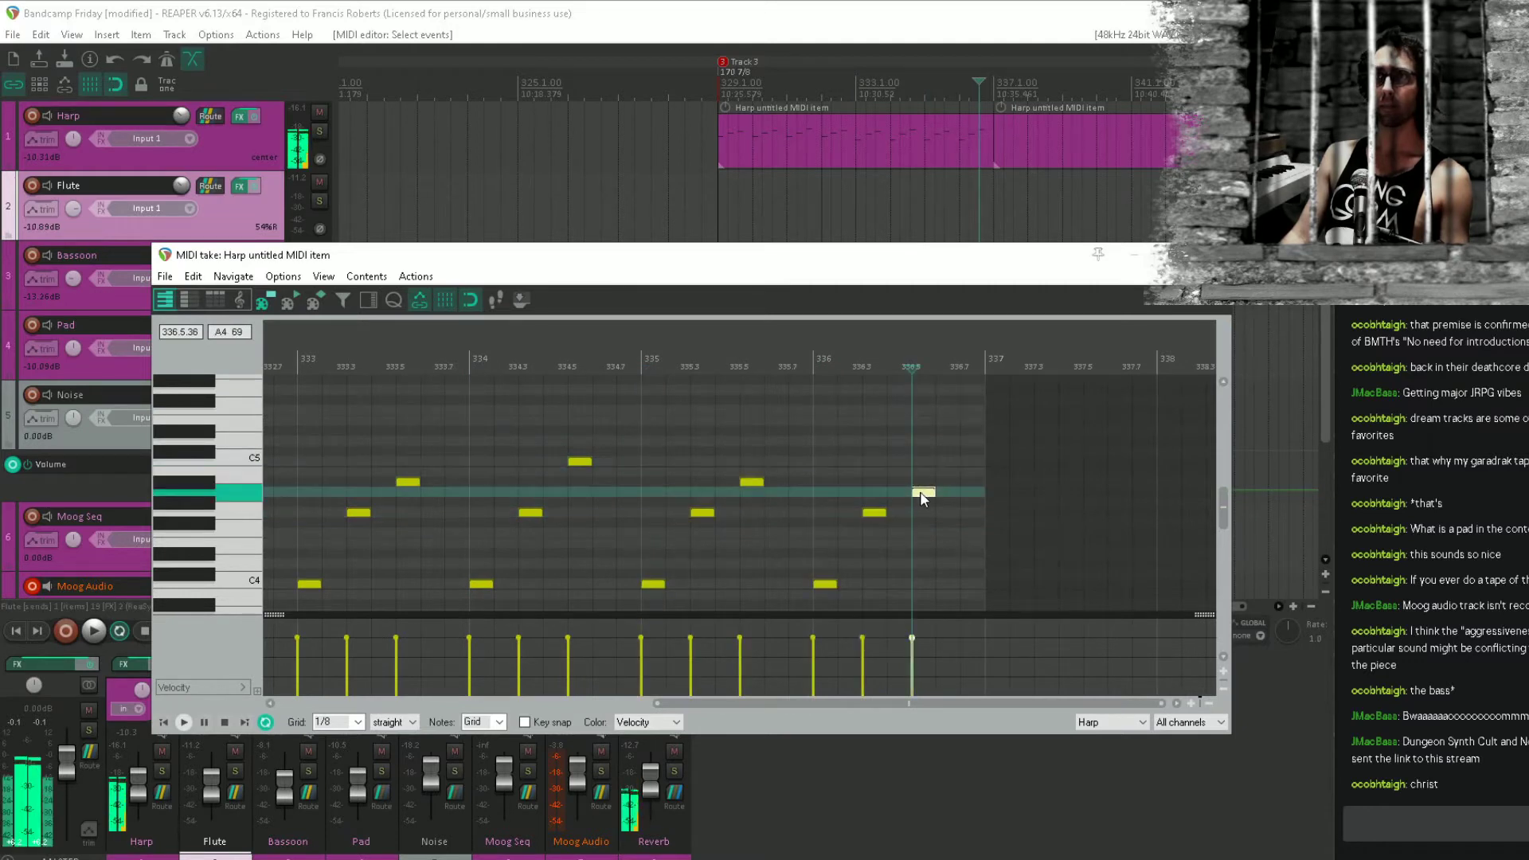
left_click(812, 488)
key("space")
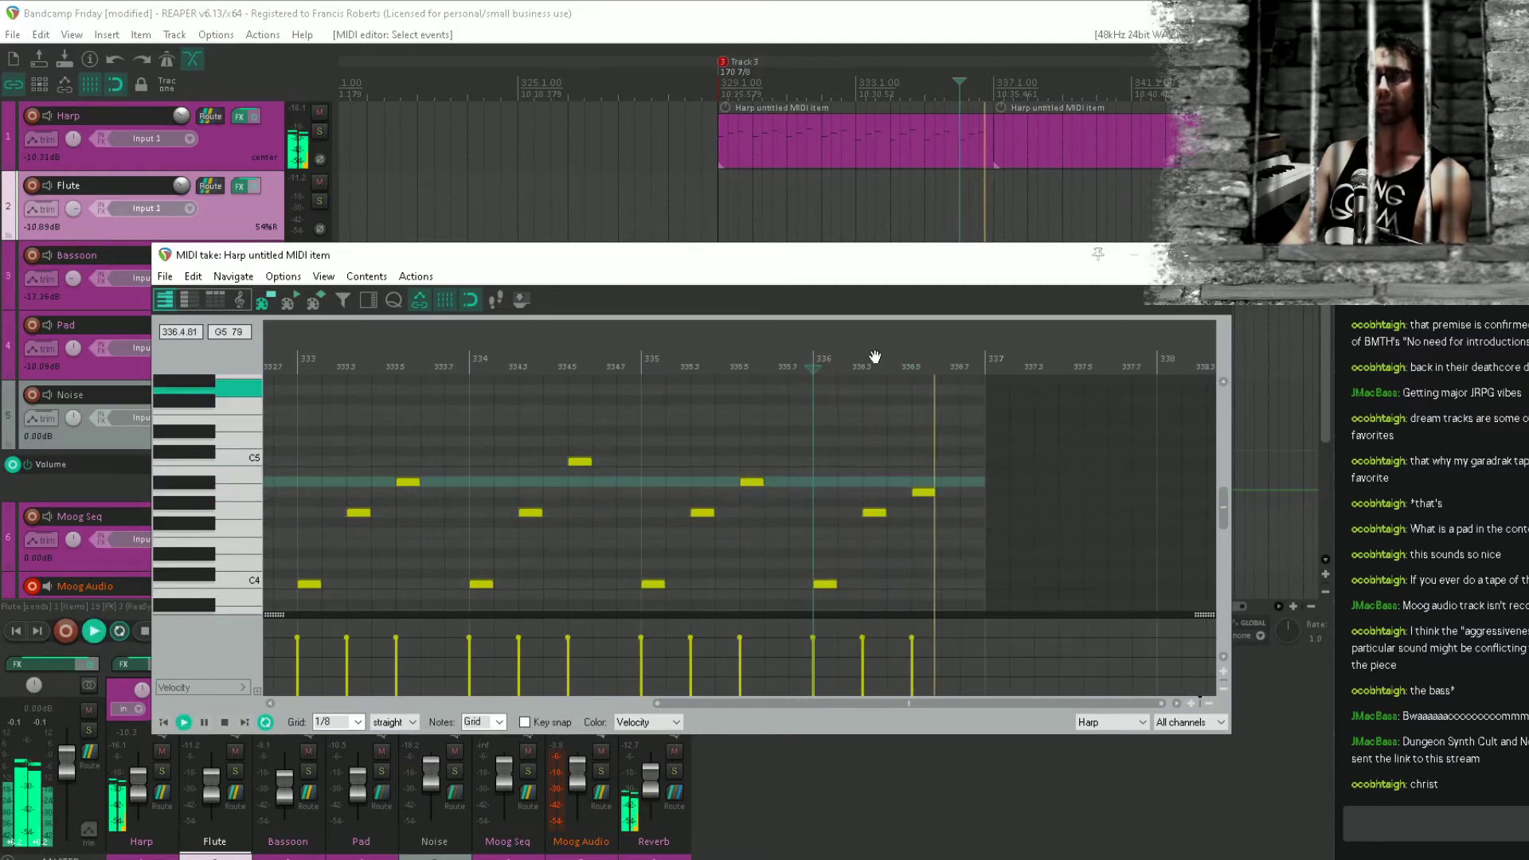
key("space")
Set the time selection over the first Harp item, bars 329 to 337, and play it from bar 329.
left_click_drag(725, 188, 994, 207)
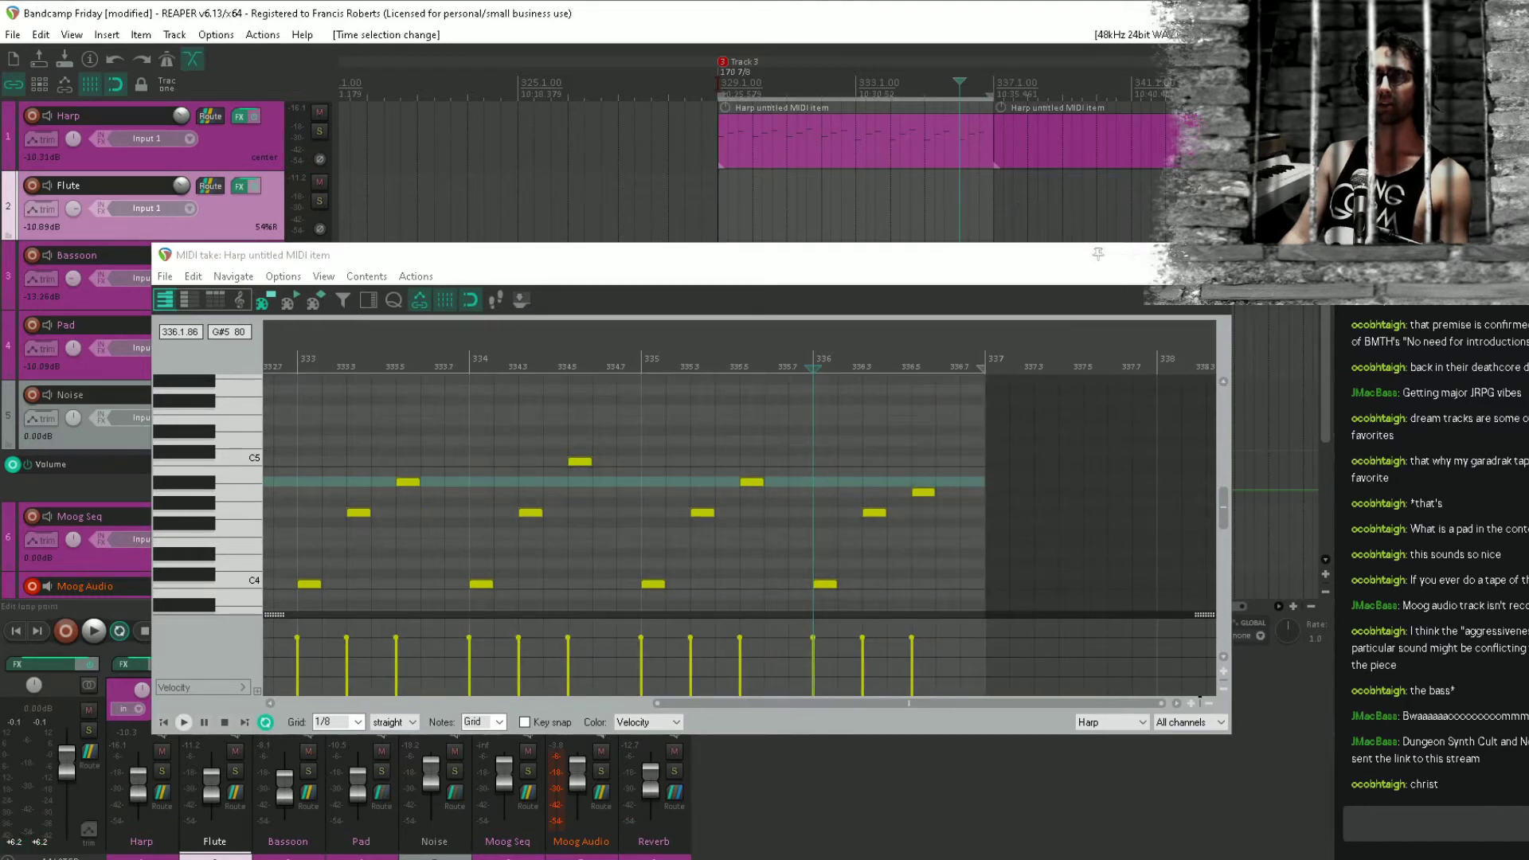
left_click(726, 60)
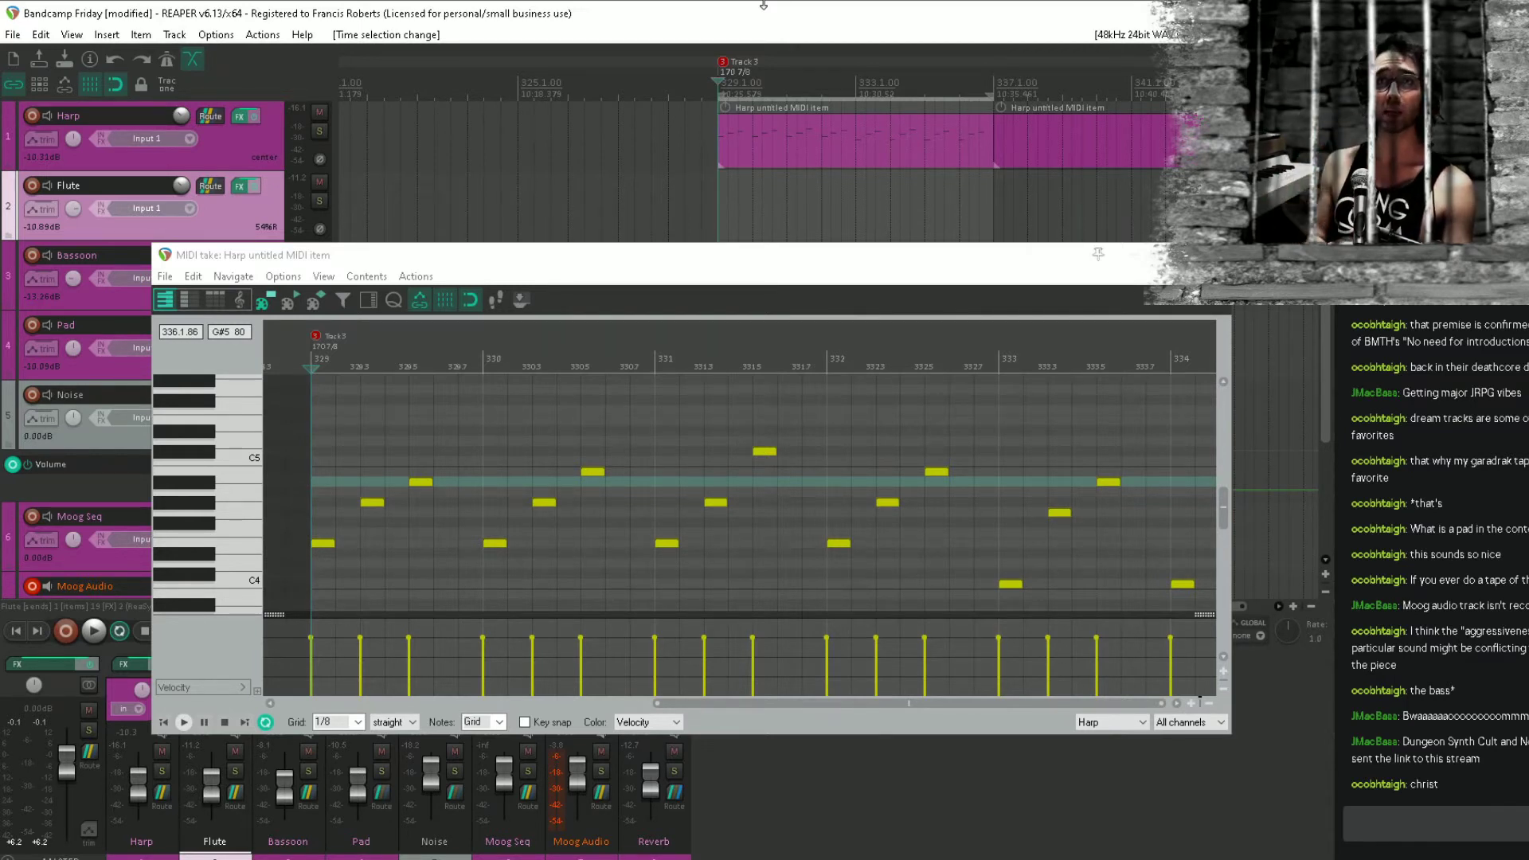
key("space")
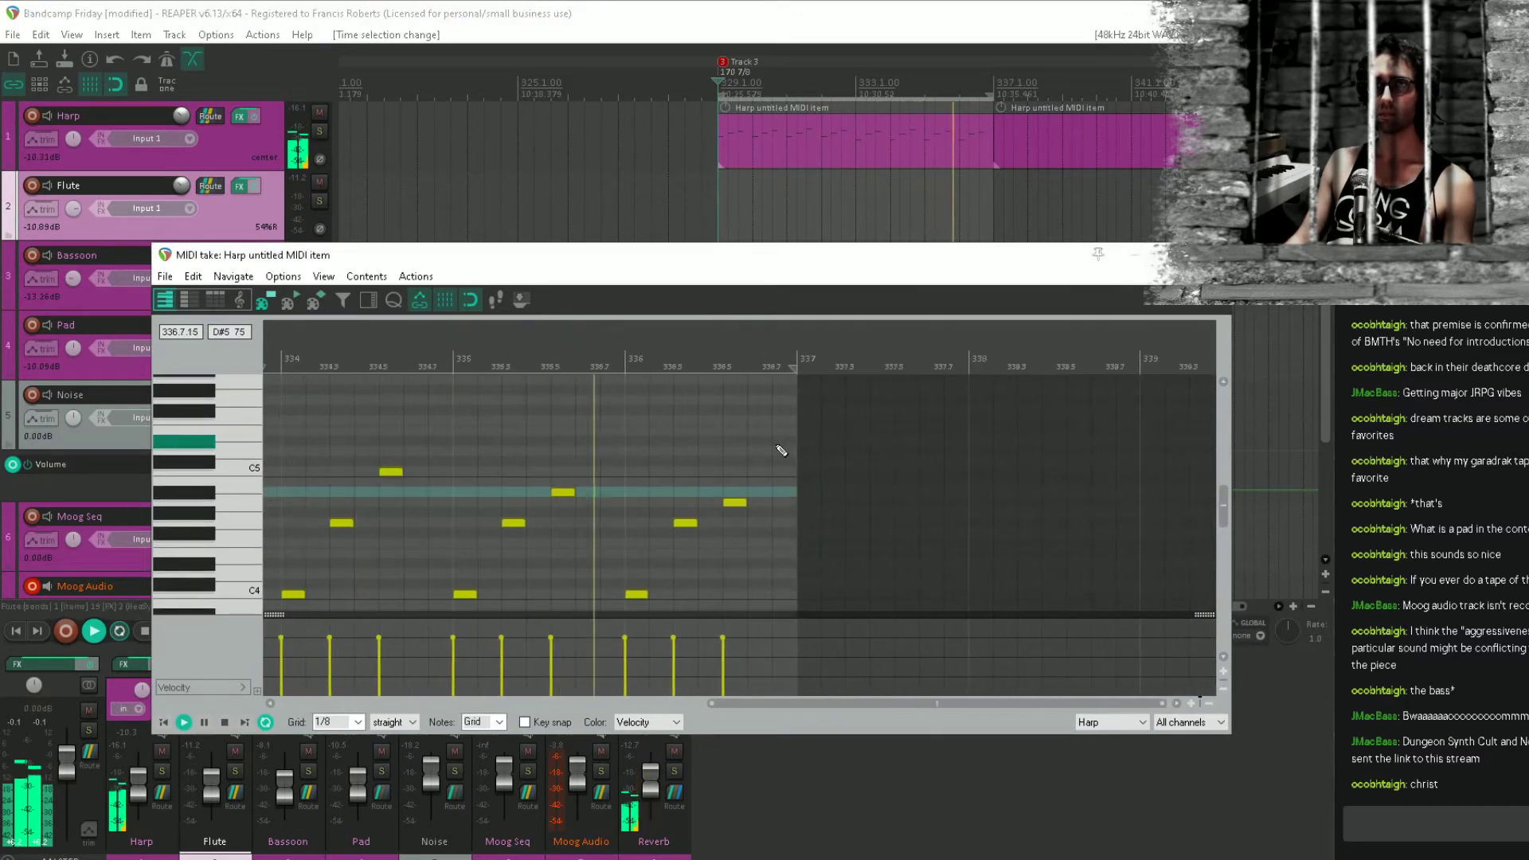
key("space")
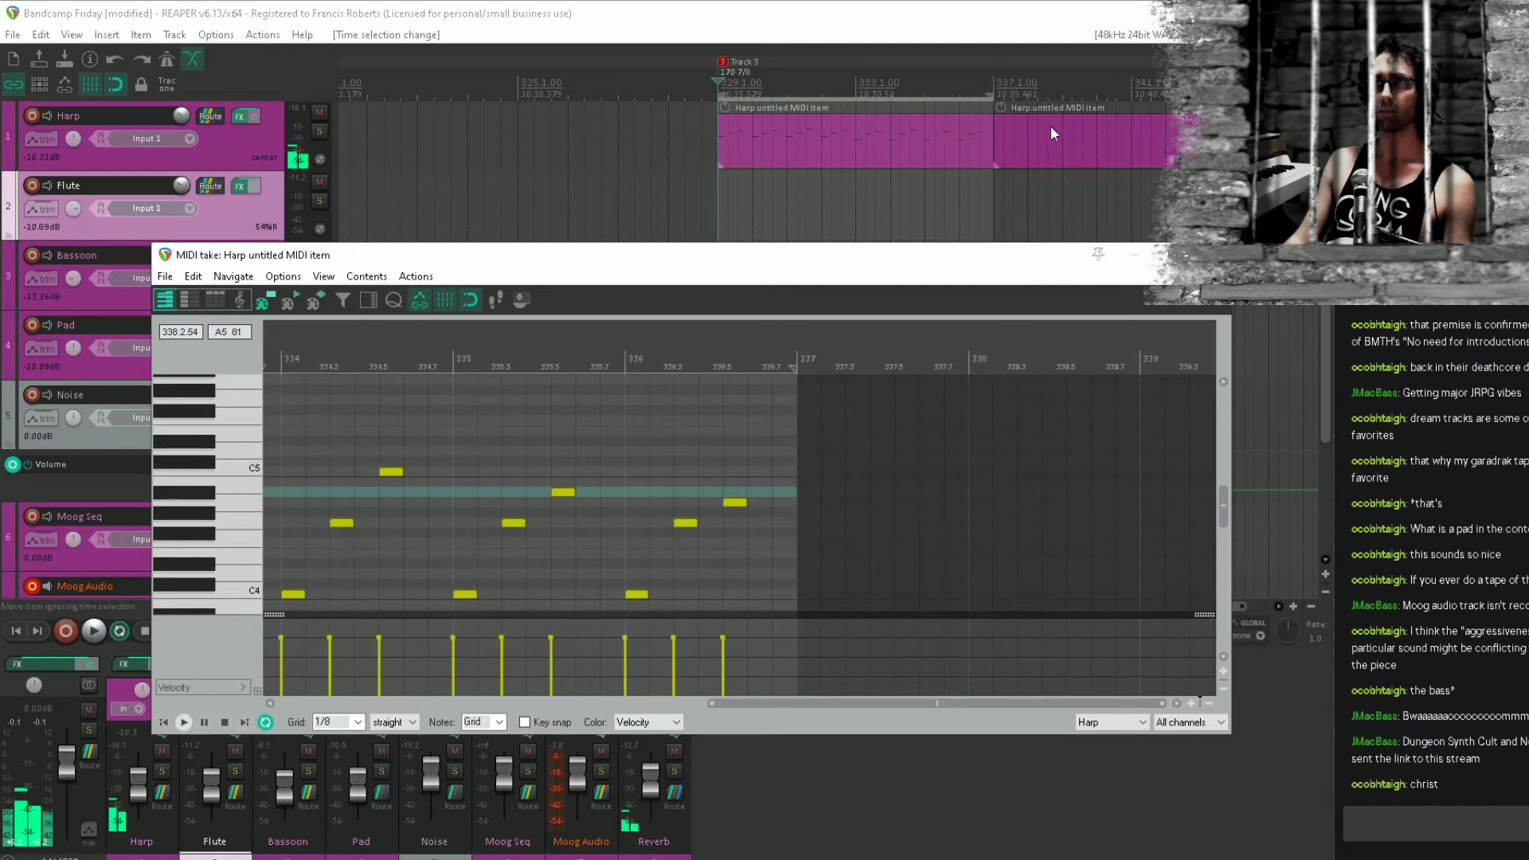
Delete the empty Harp item at bar 337 and put a copy of the bar 329 Harp item in its place.
left_click(1030, 140)
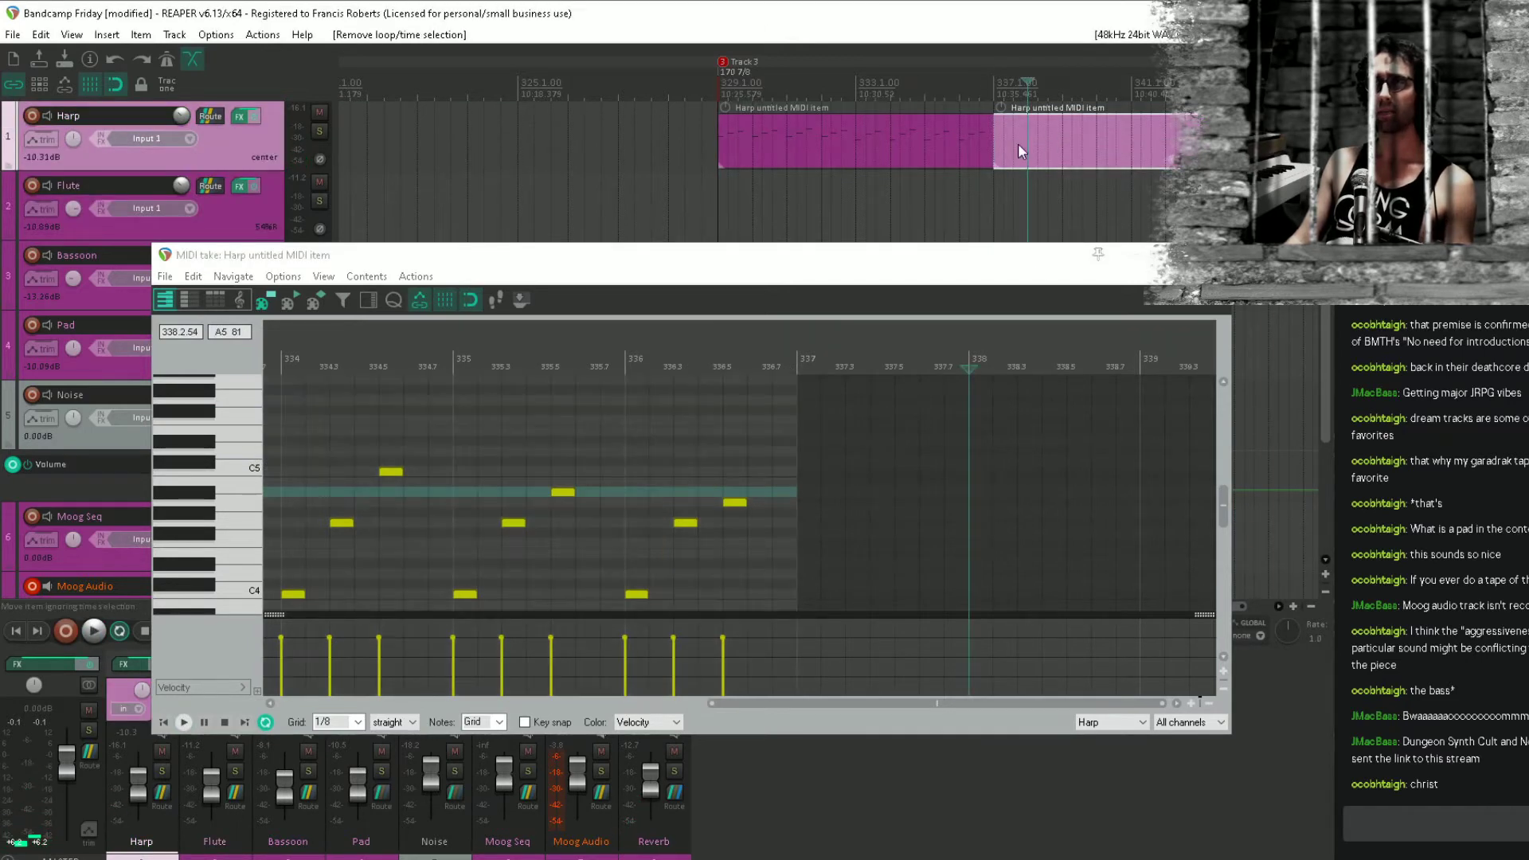
left_click(1018, 143)
key("Delete")
left_click(932, 151)
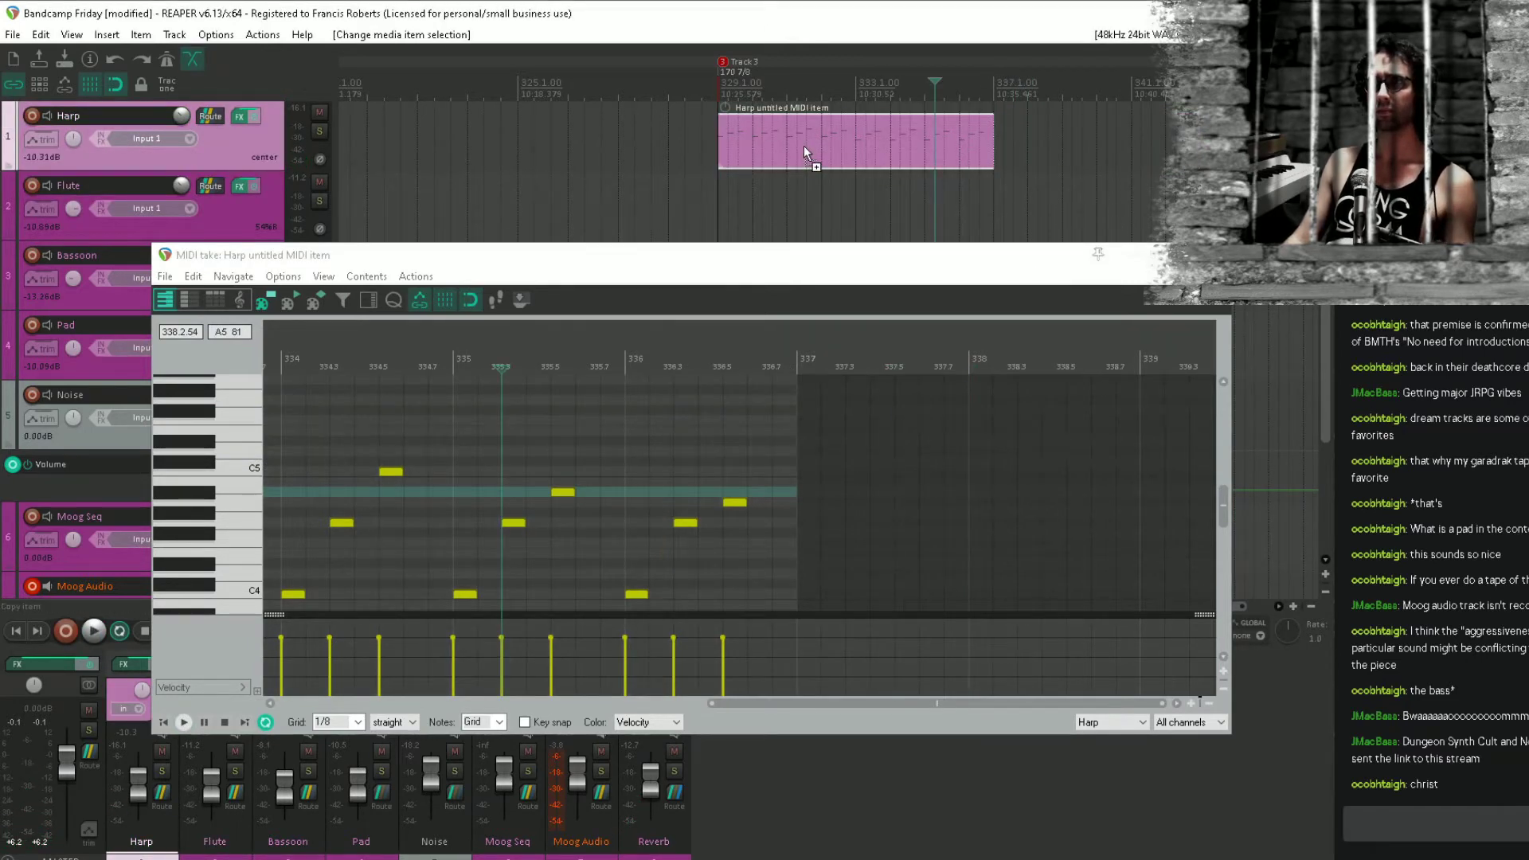
left_click_drag(804, 146, 1083, 164)
In the copied Harp item at bar 337, transpose all notes down two semitones so that the first note is D4.
double_click(1083, 165)
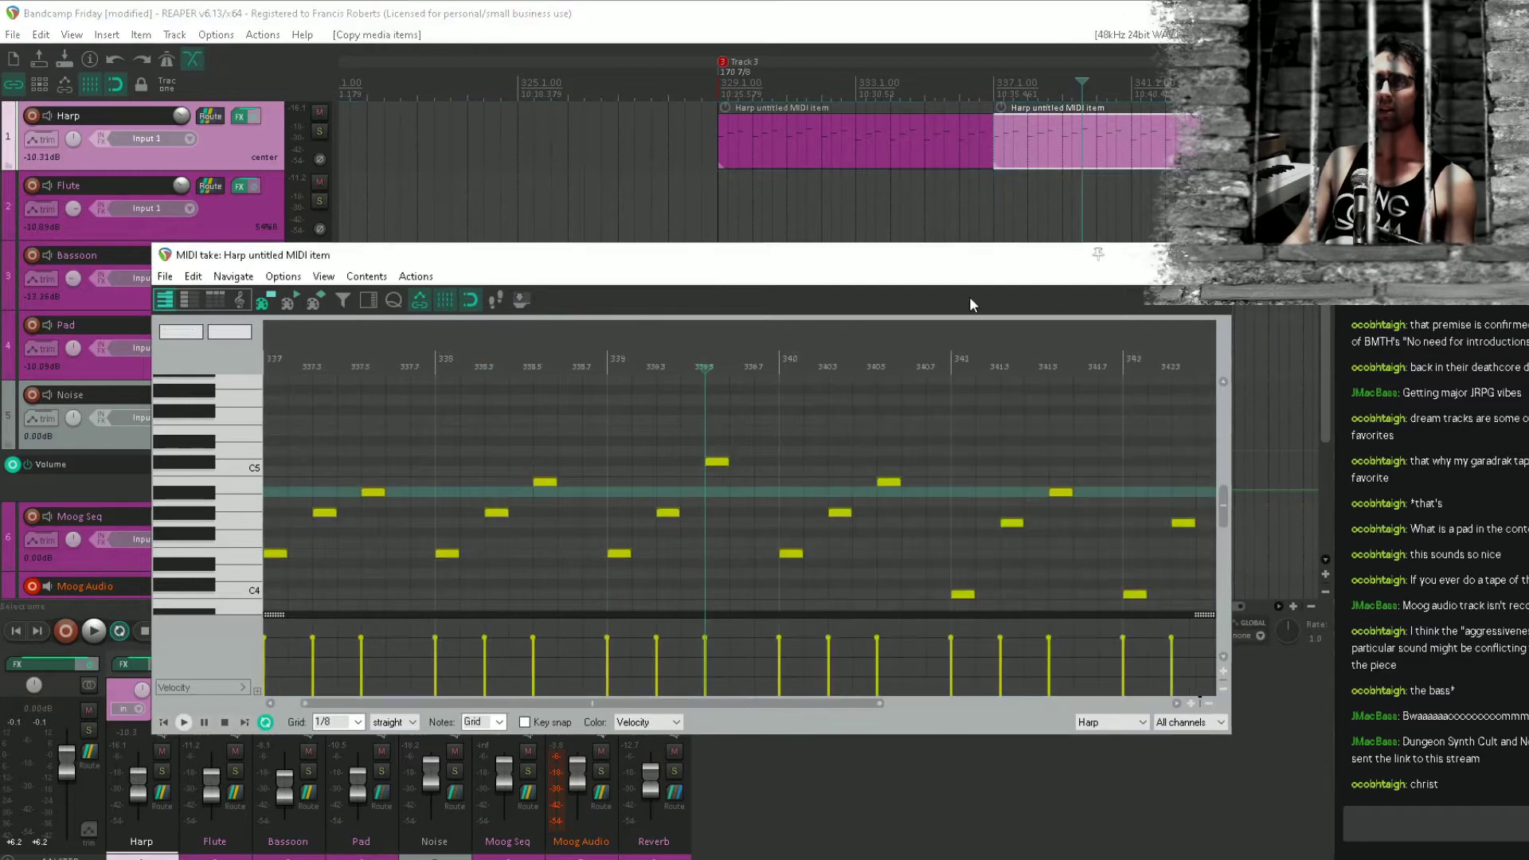
scroll(718, 460, "down", 5)
left_click_drag(753, 436, 819, 423)
left_click_drag(848, 398, 335, 663)
scroll(416, 467, "up", 5)
left_click_drag(450, 500, 1034, 561)
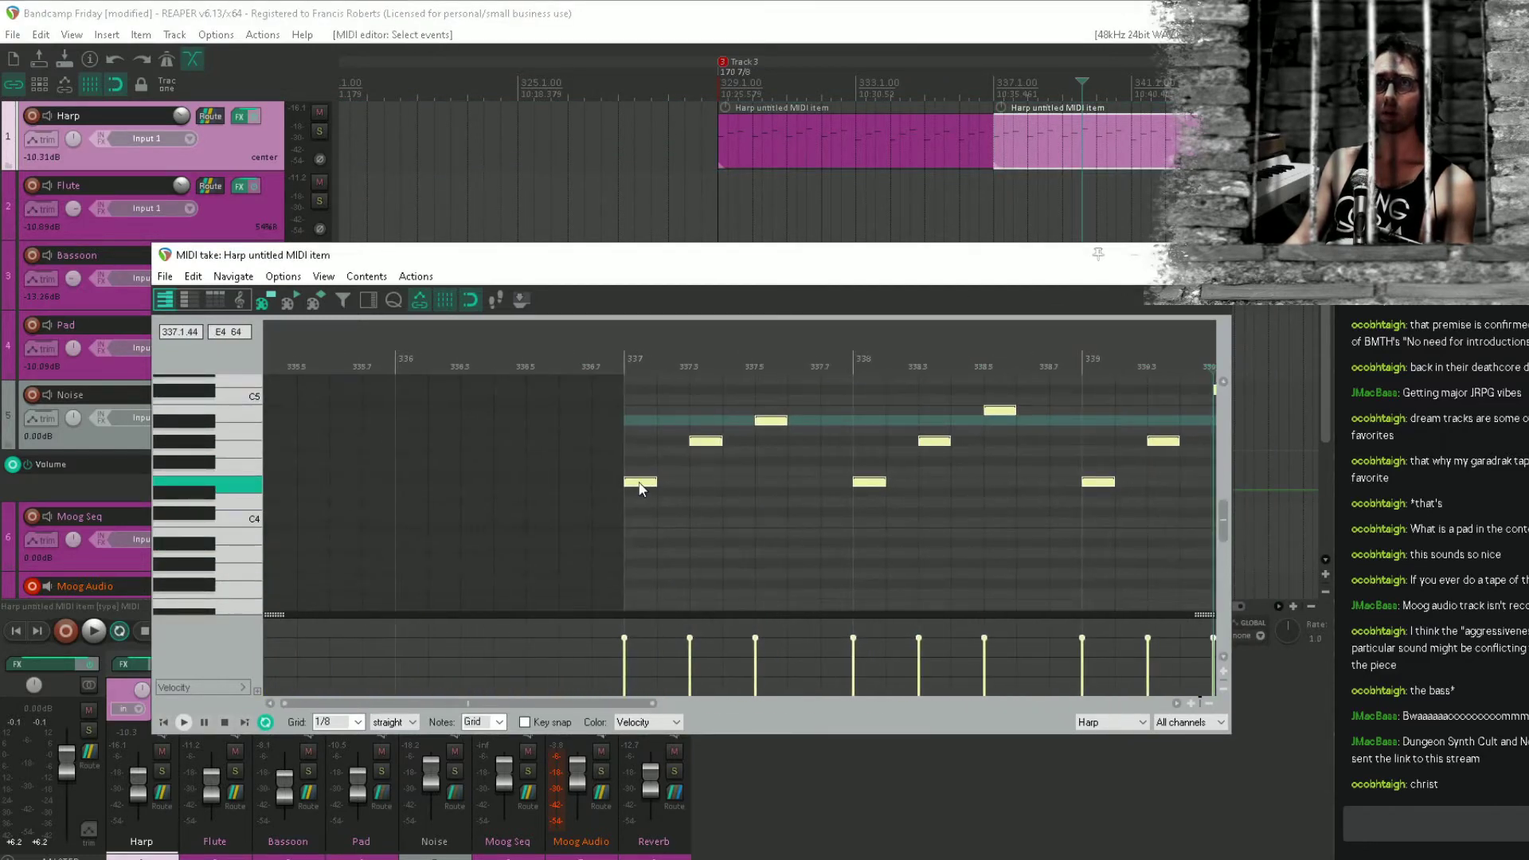
left_click_drag(640, 481, 641, 507)
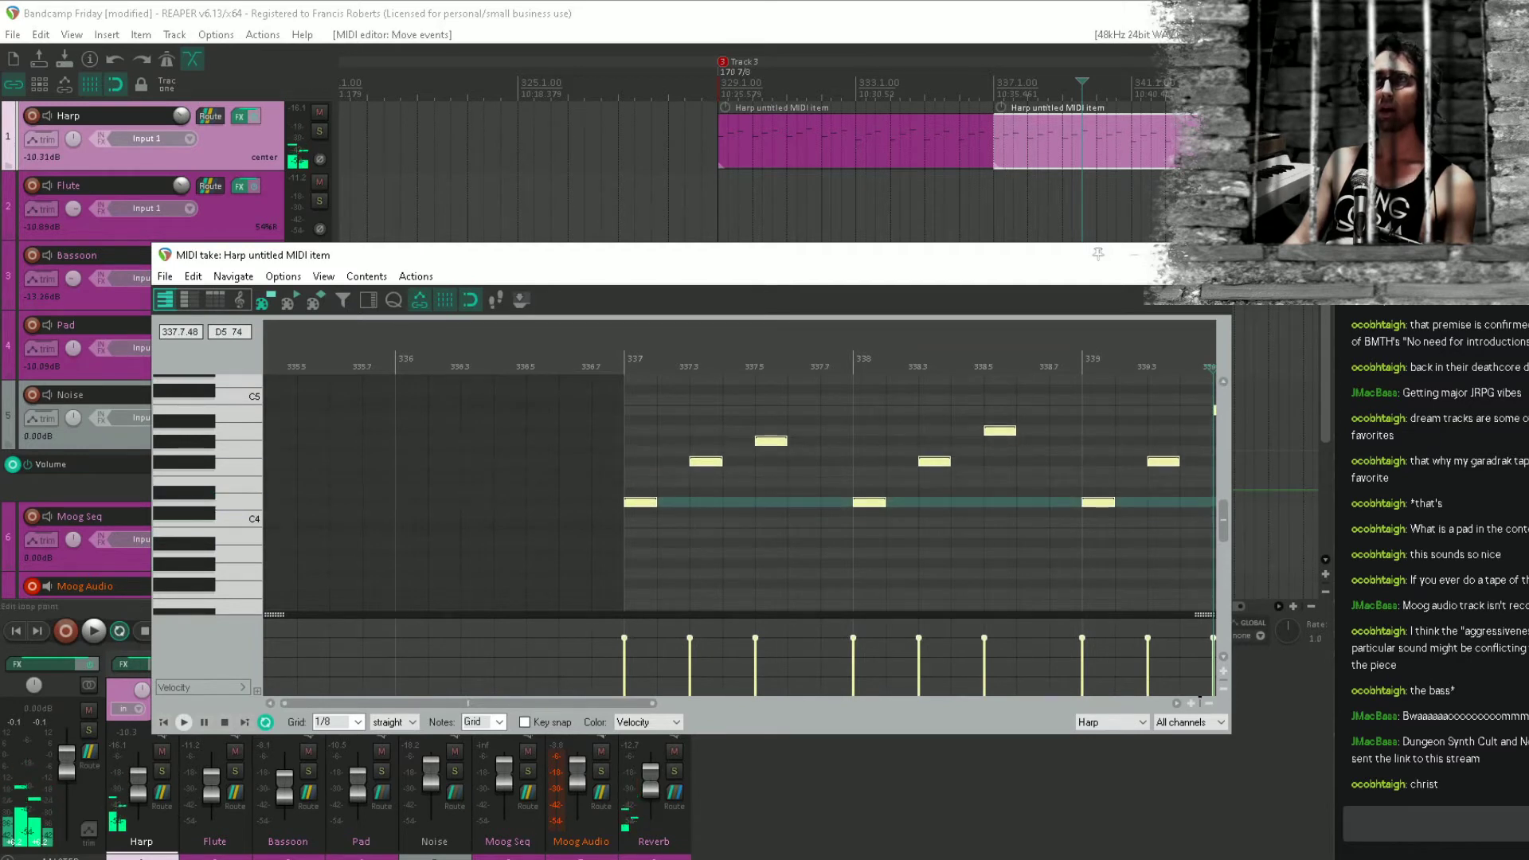
Extend the time selection to bars 329–345 and save the project.
left_click_drag(1269, 84, 718, 83)
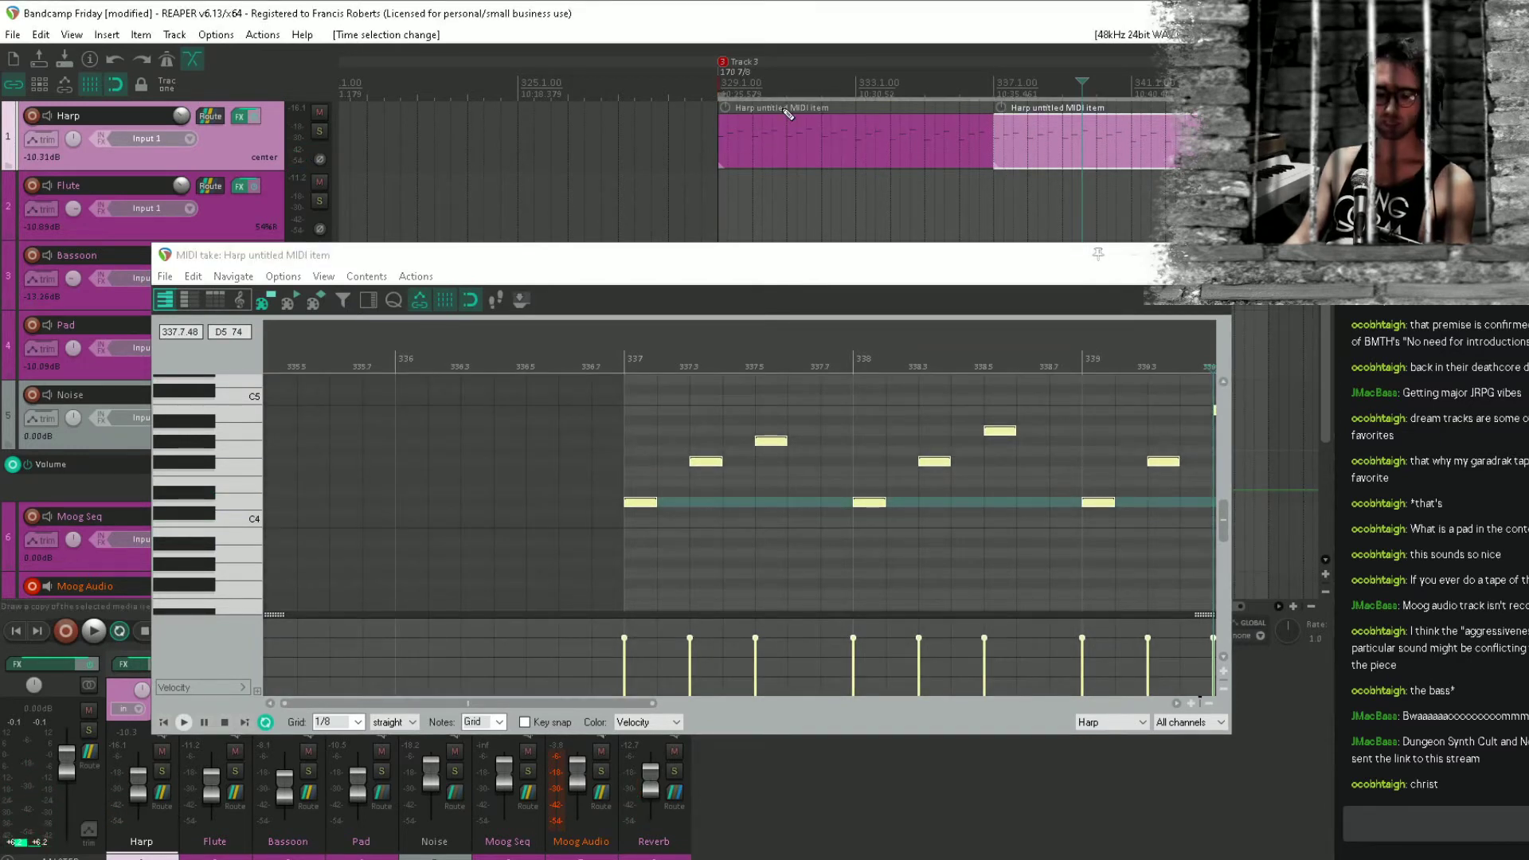
double_click(862, 145)
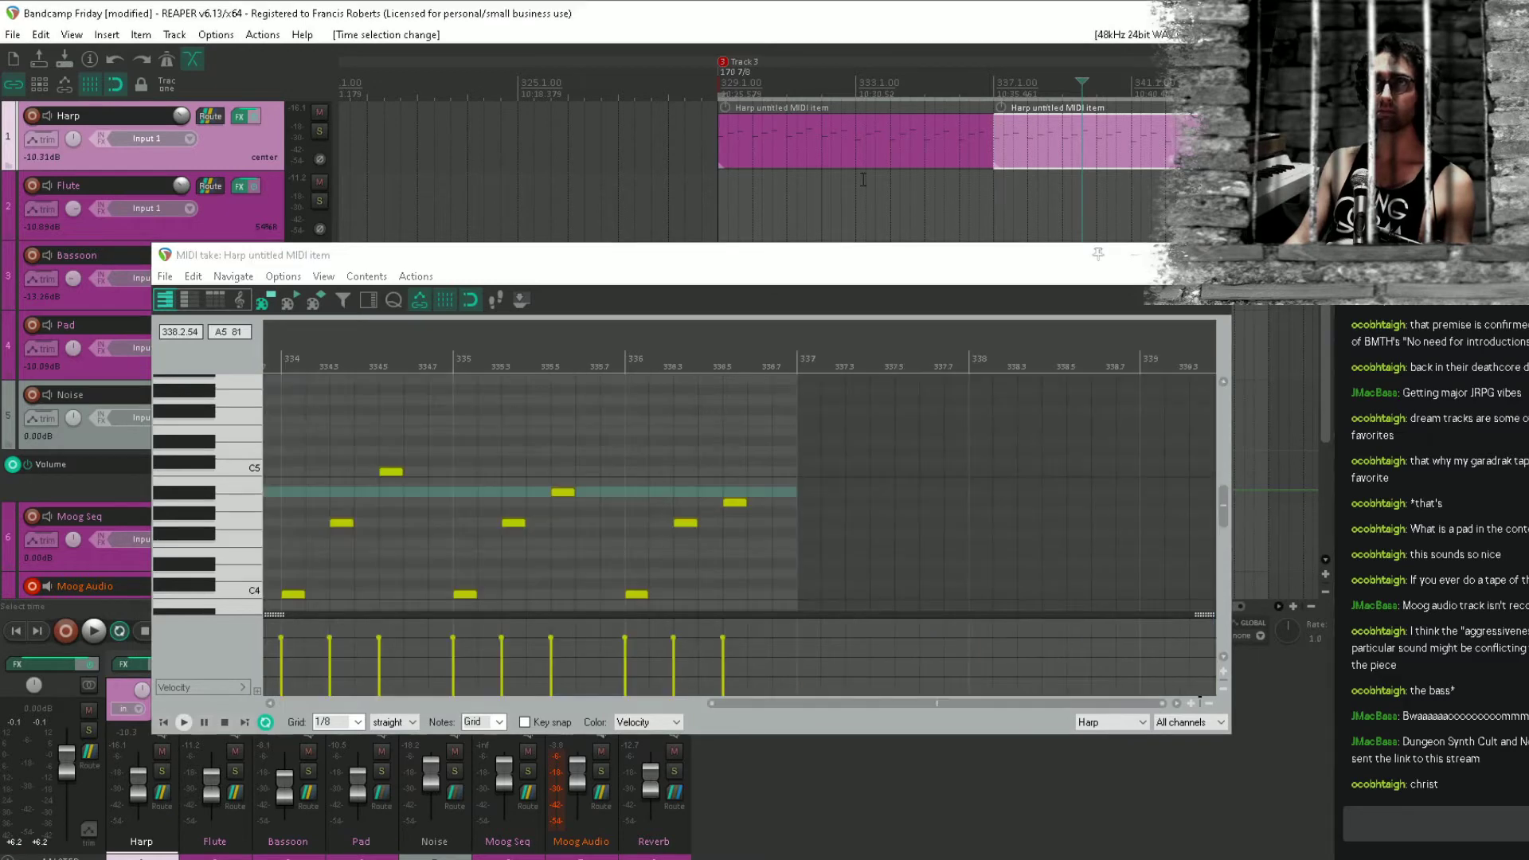
left_click(1213, 255)
key("ctrl+s")
Play both Harp items from bar 329.
key("space")
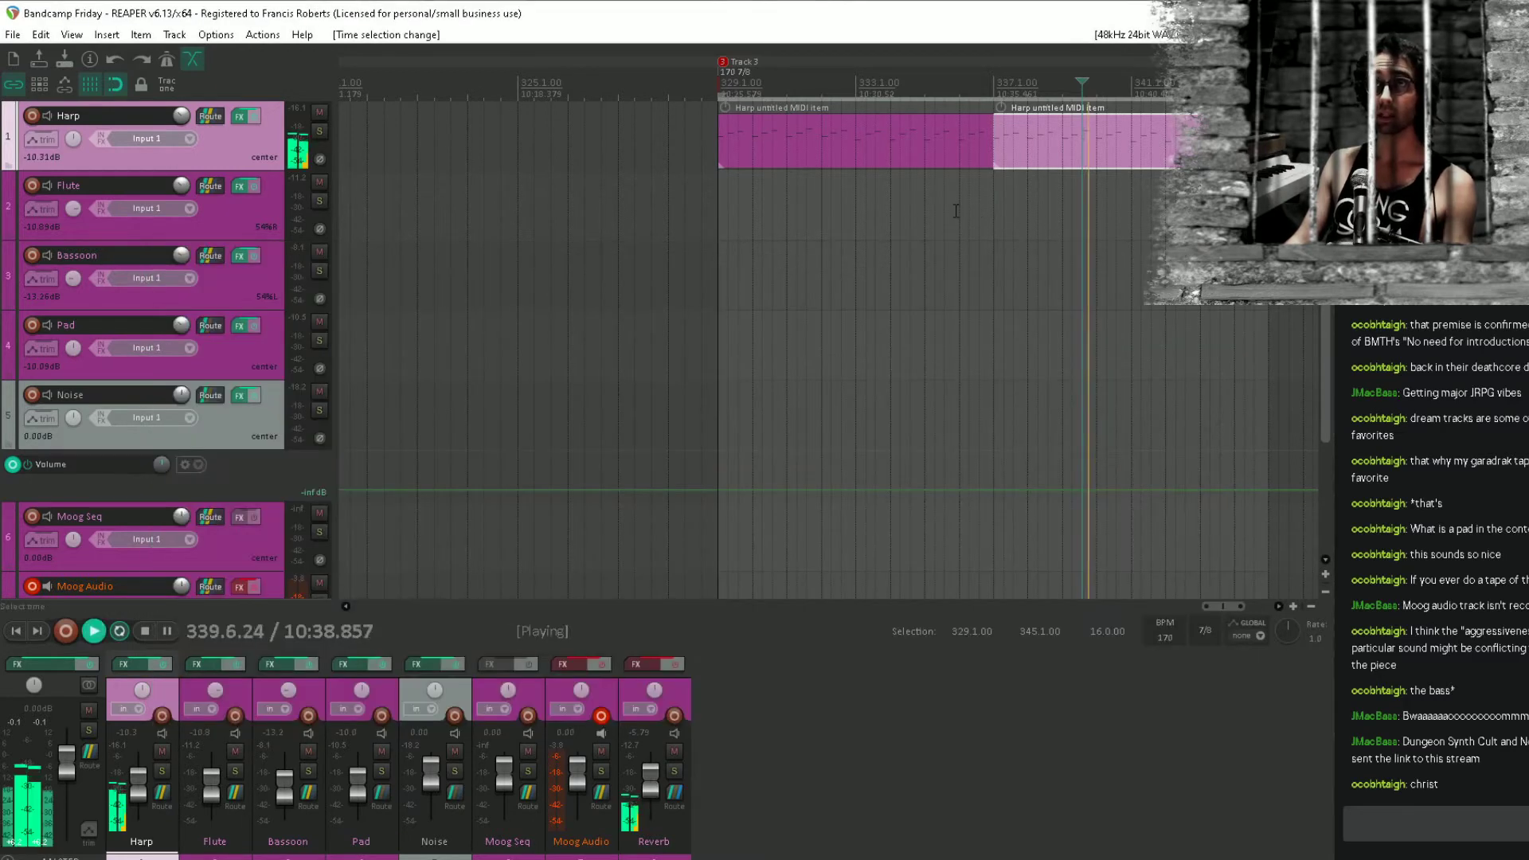
left_click(767, 188)
key("space")
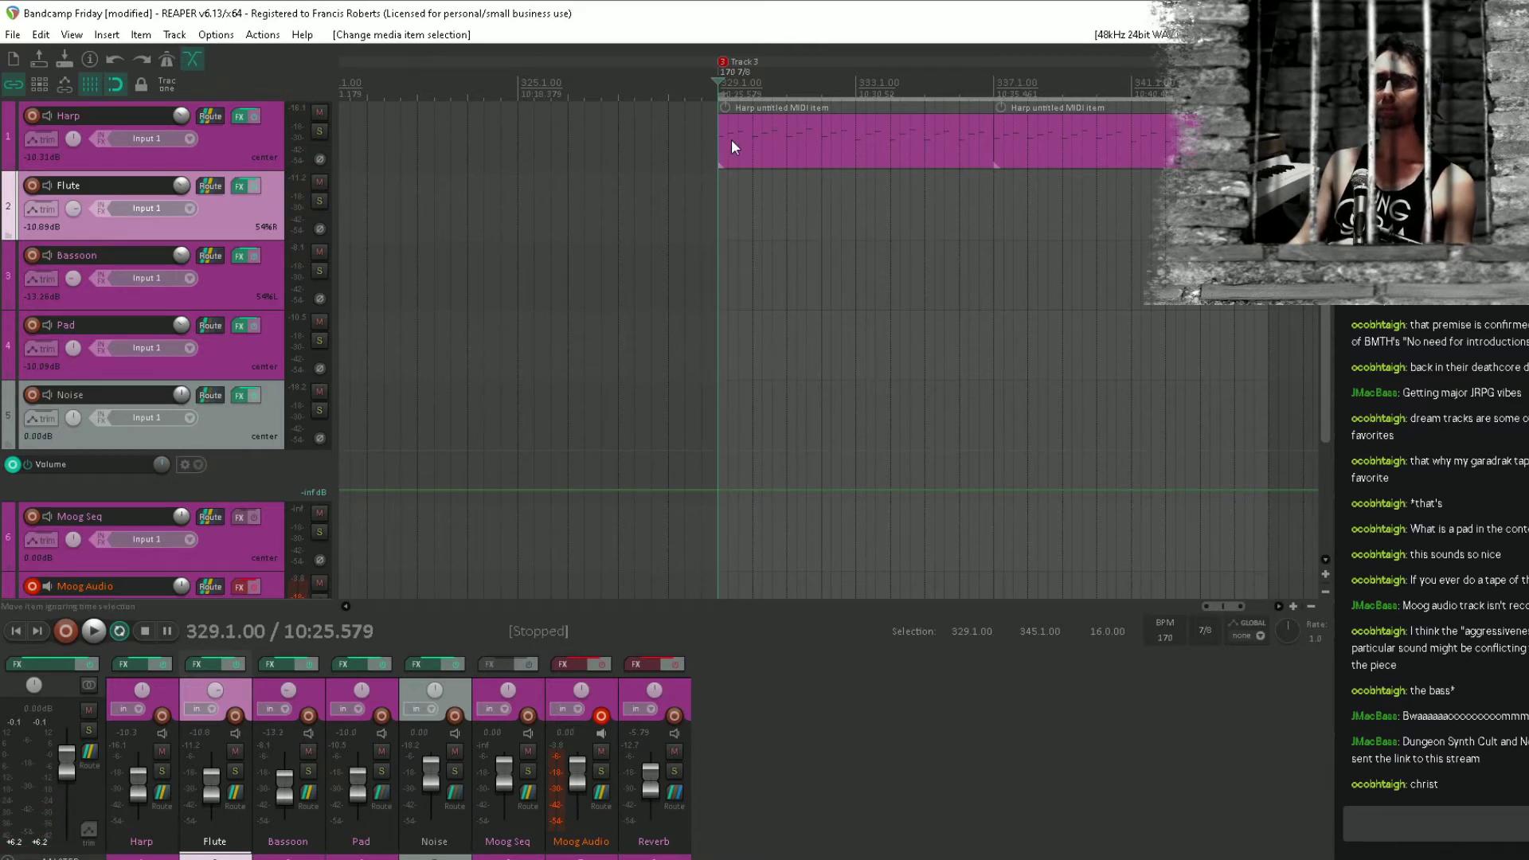
Lower the third note of bar 344 in the second Harp item to D4 and play the ending from bar 344.
double_click(1051, 143)
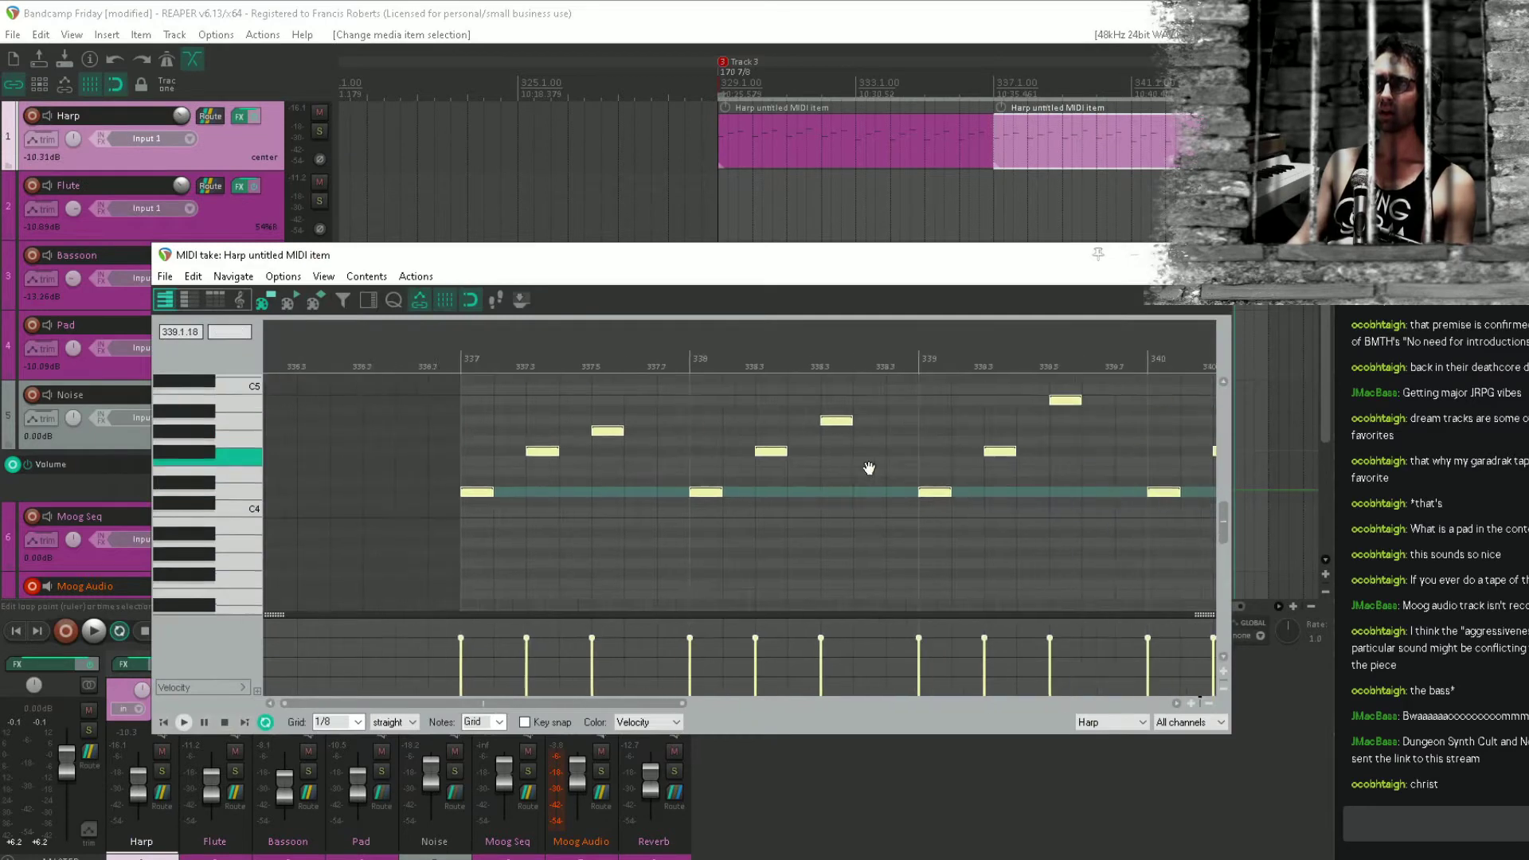
left_click_drag(869, 468, 641, 550)
left_click_drag(1003, 497, 600, 454)
left_click_drag(1195, 522, 529, 521)
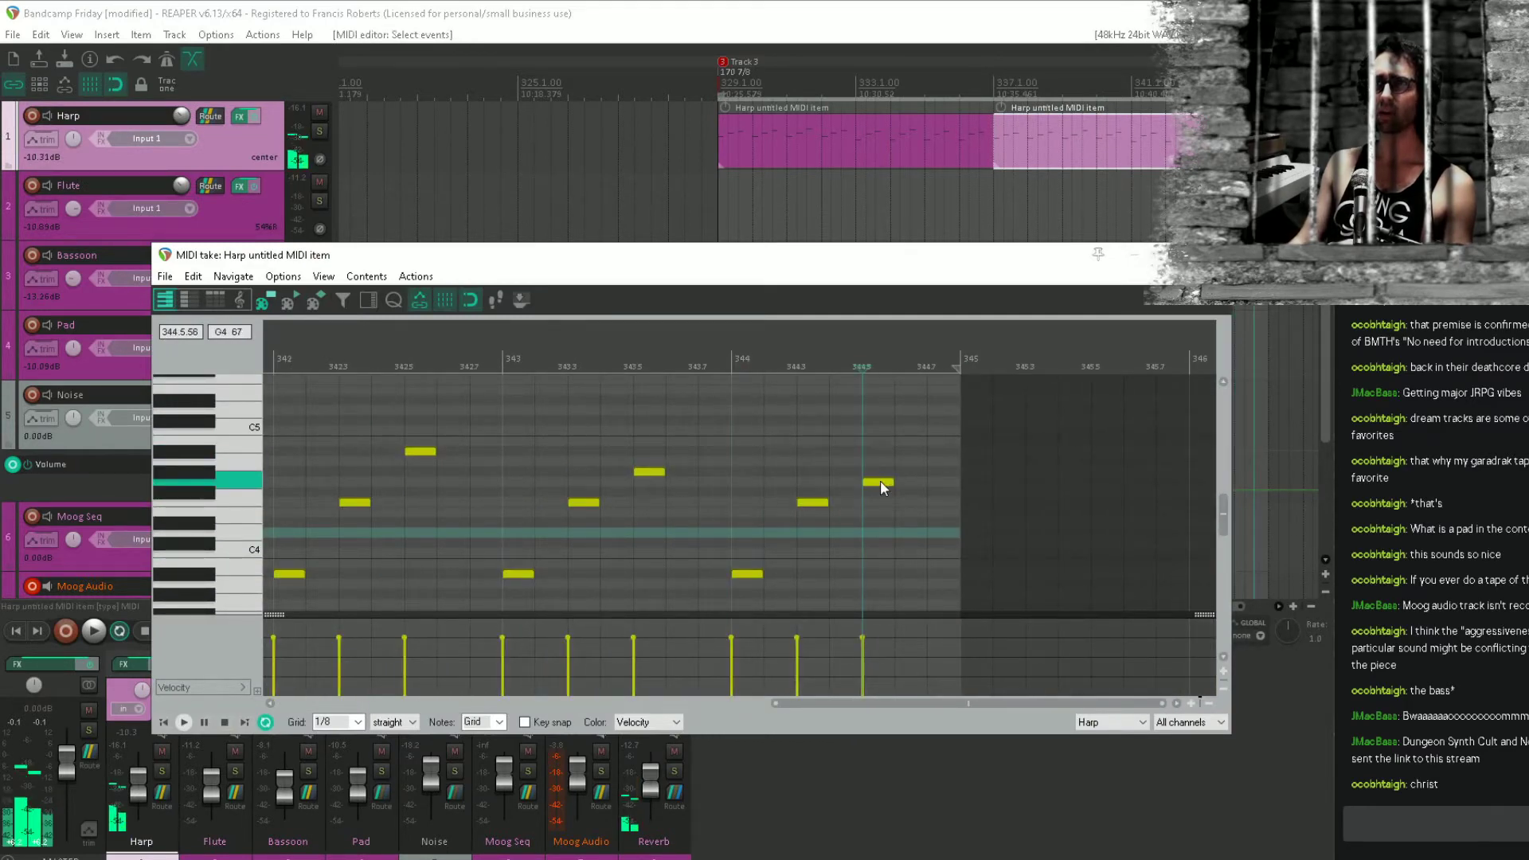
left_click_drag(880, 480, 875, 531)
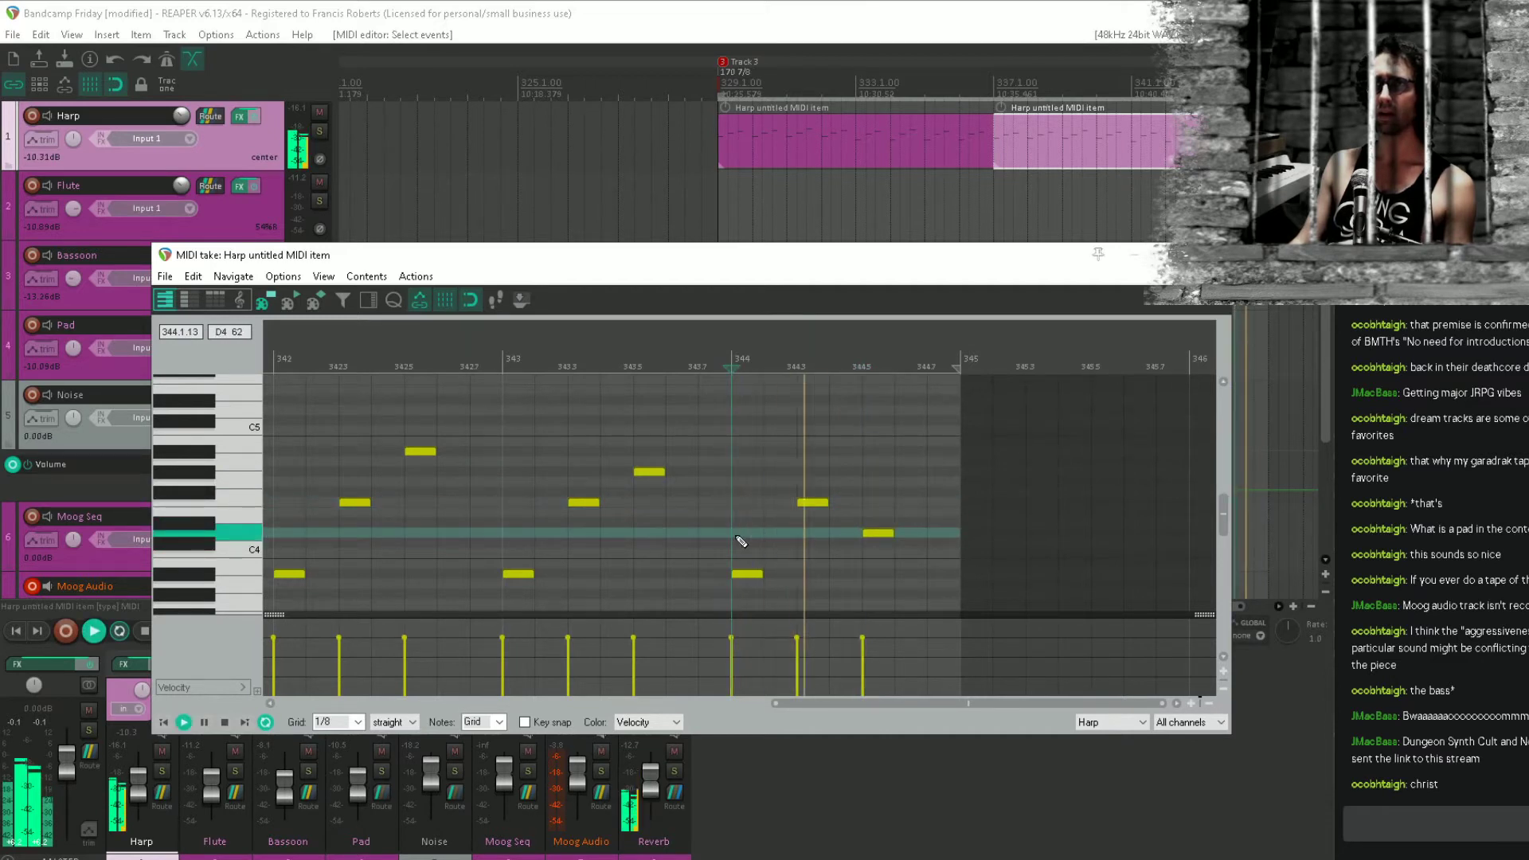
key("space")
key("space")
key("space")
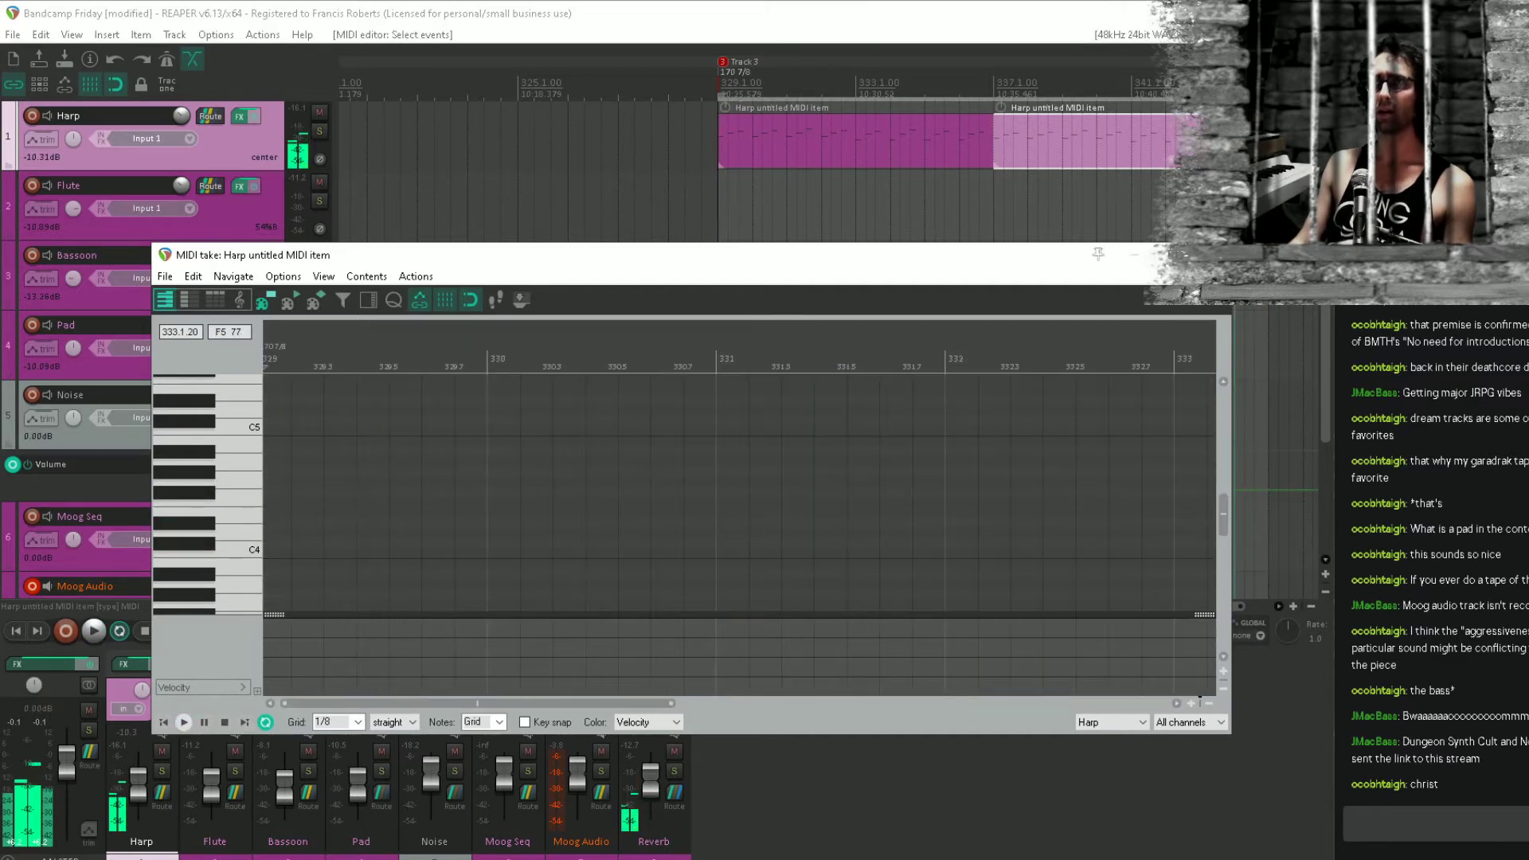
key("space")
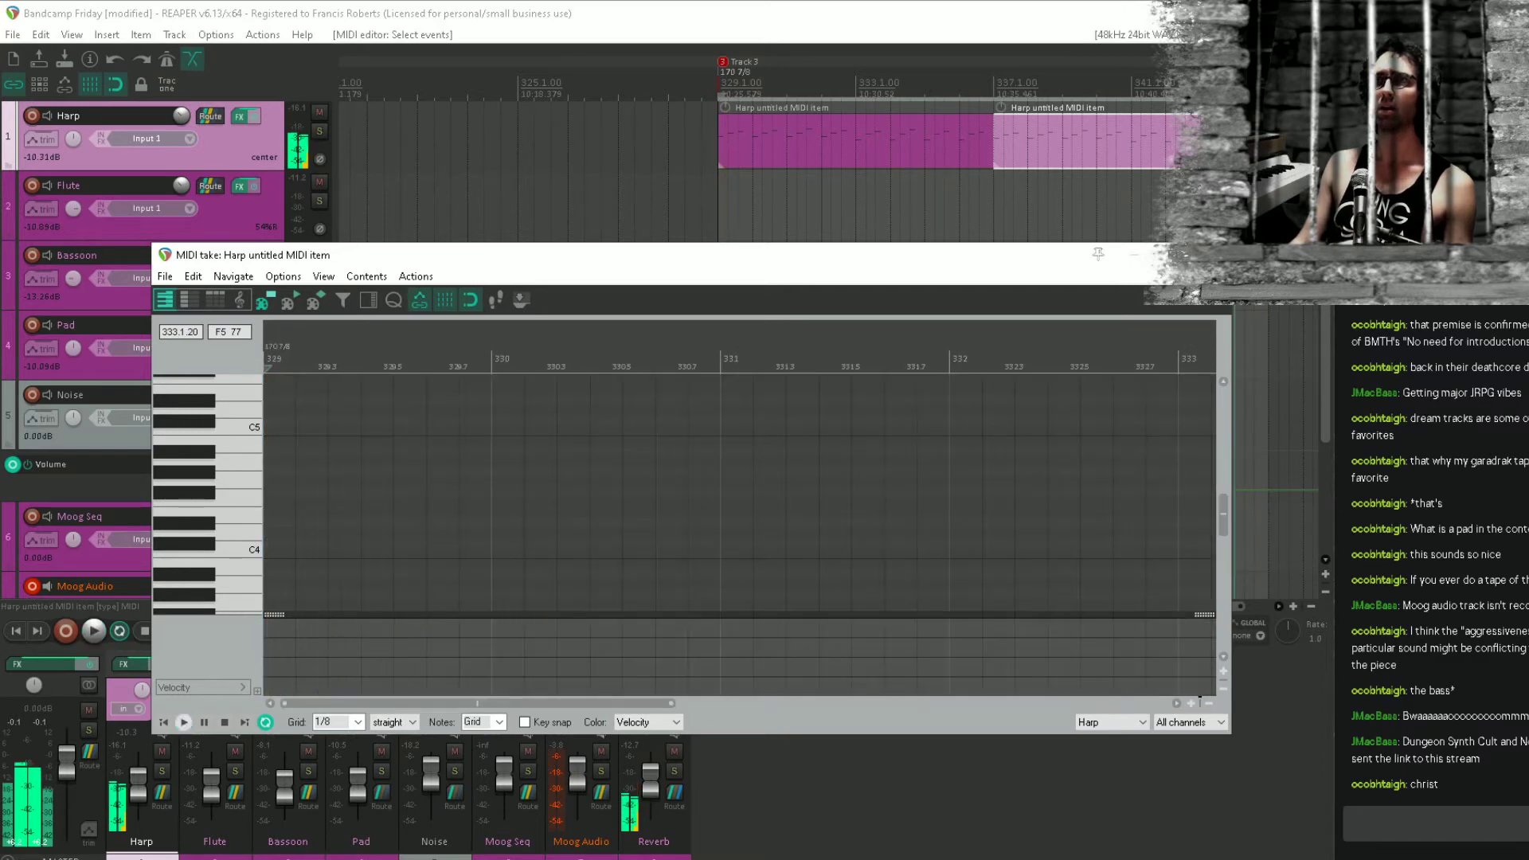
left_click(1211, 255)
left_click(1095, 255)
In the first Harp item, add E5 eighth notes on beats 1, 3 and 5 of bar 329 and copy them to bar 330.
double_click(815, 140)
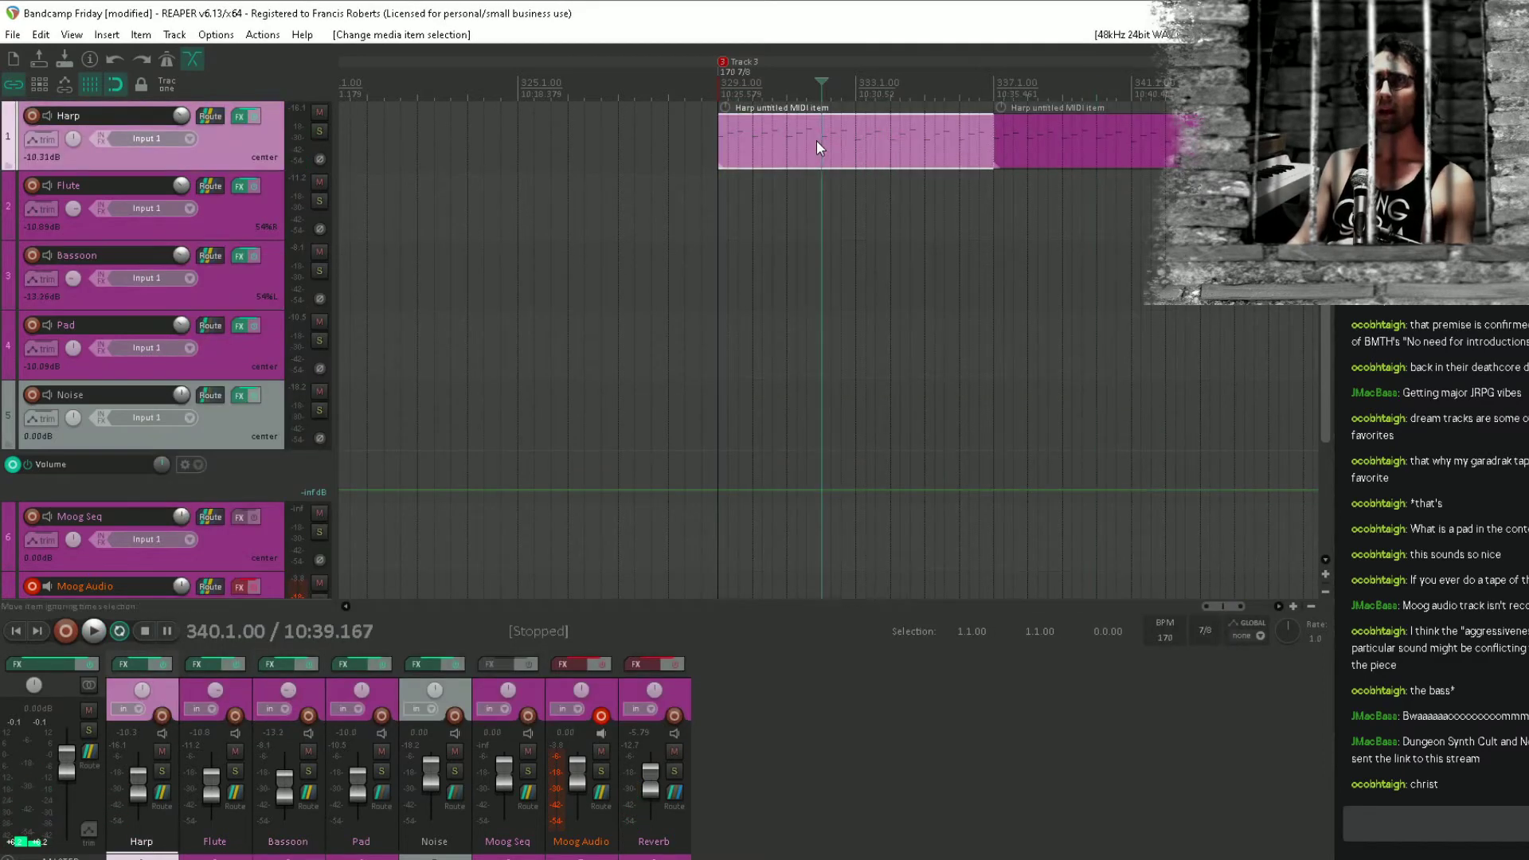
left_click_drag(654, 506, 1298, 464)
left_click_drag(509, 491, 1267, 499)
left_click_drag(859, 499, 824, 530)
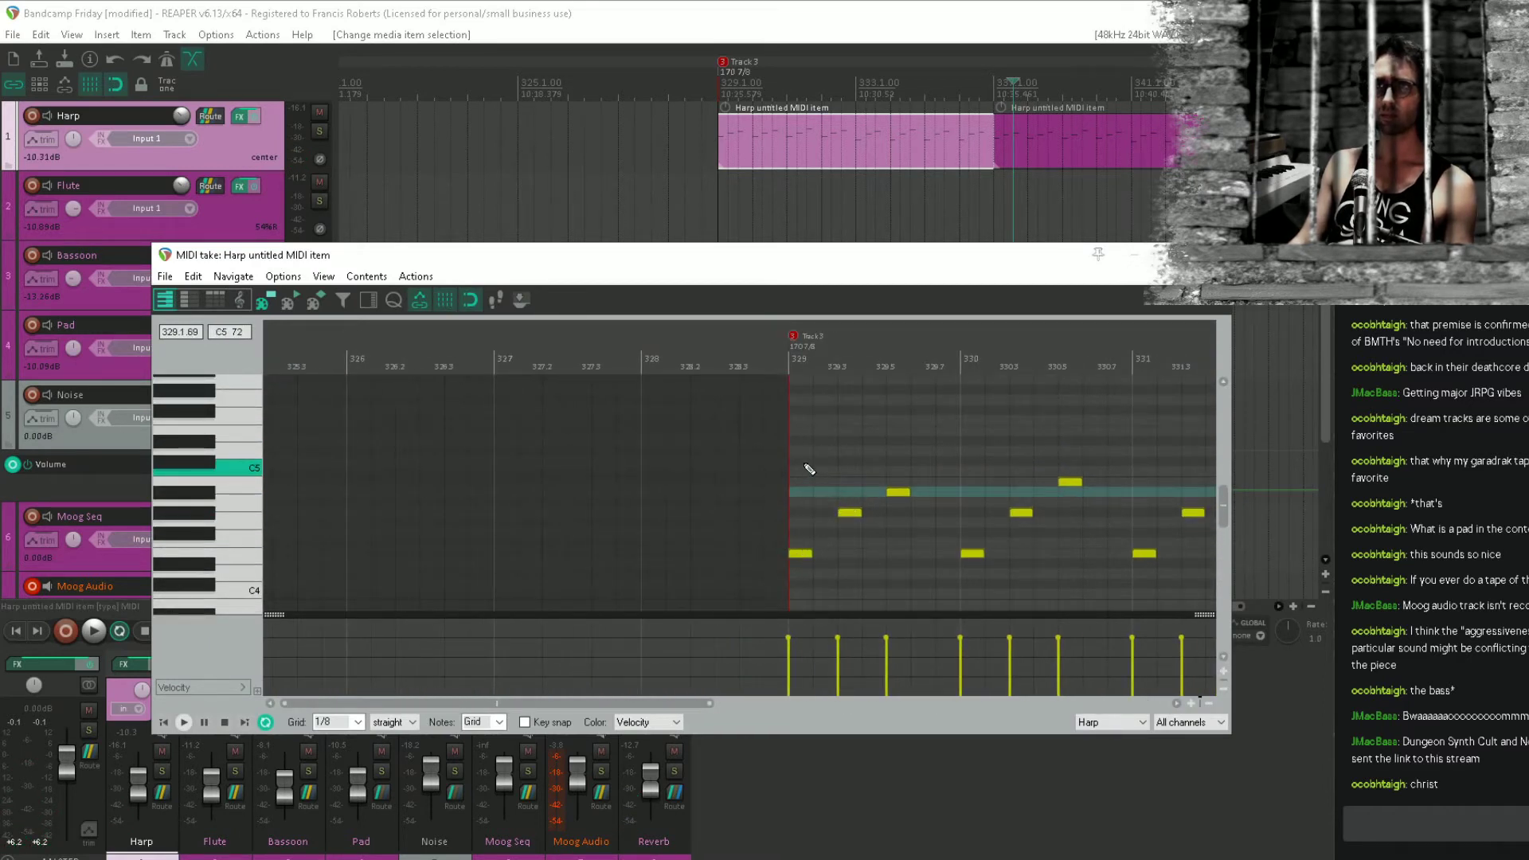
left_click(800, 432)
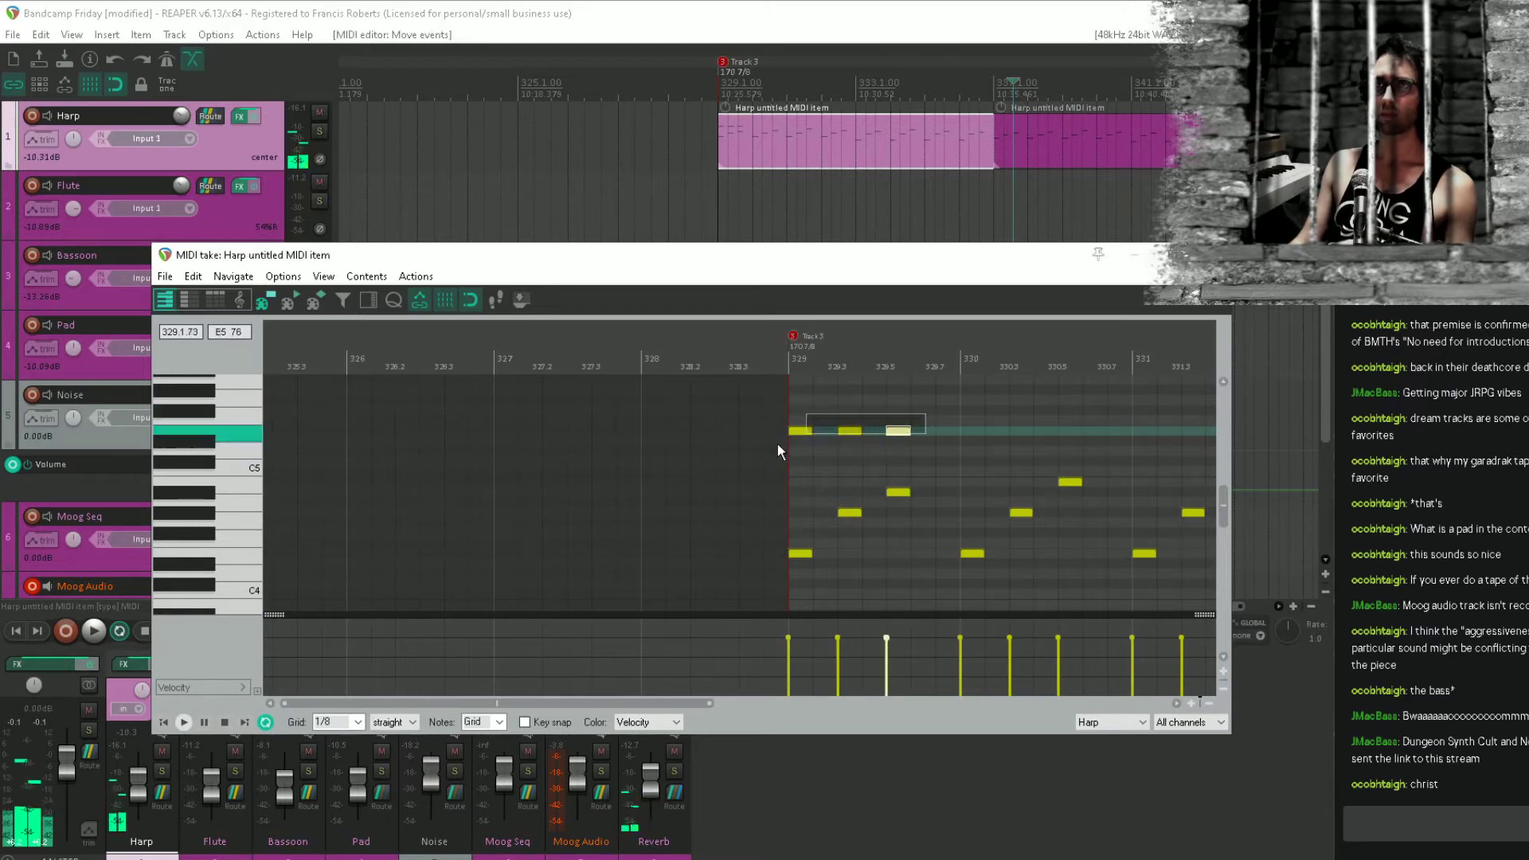
left_click_drag(778, 444, 961, 428)
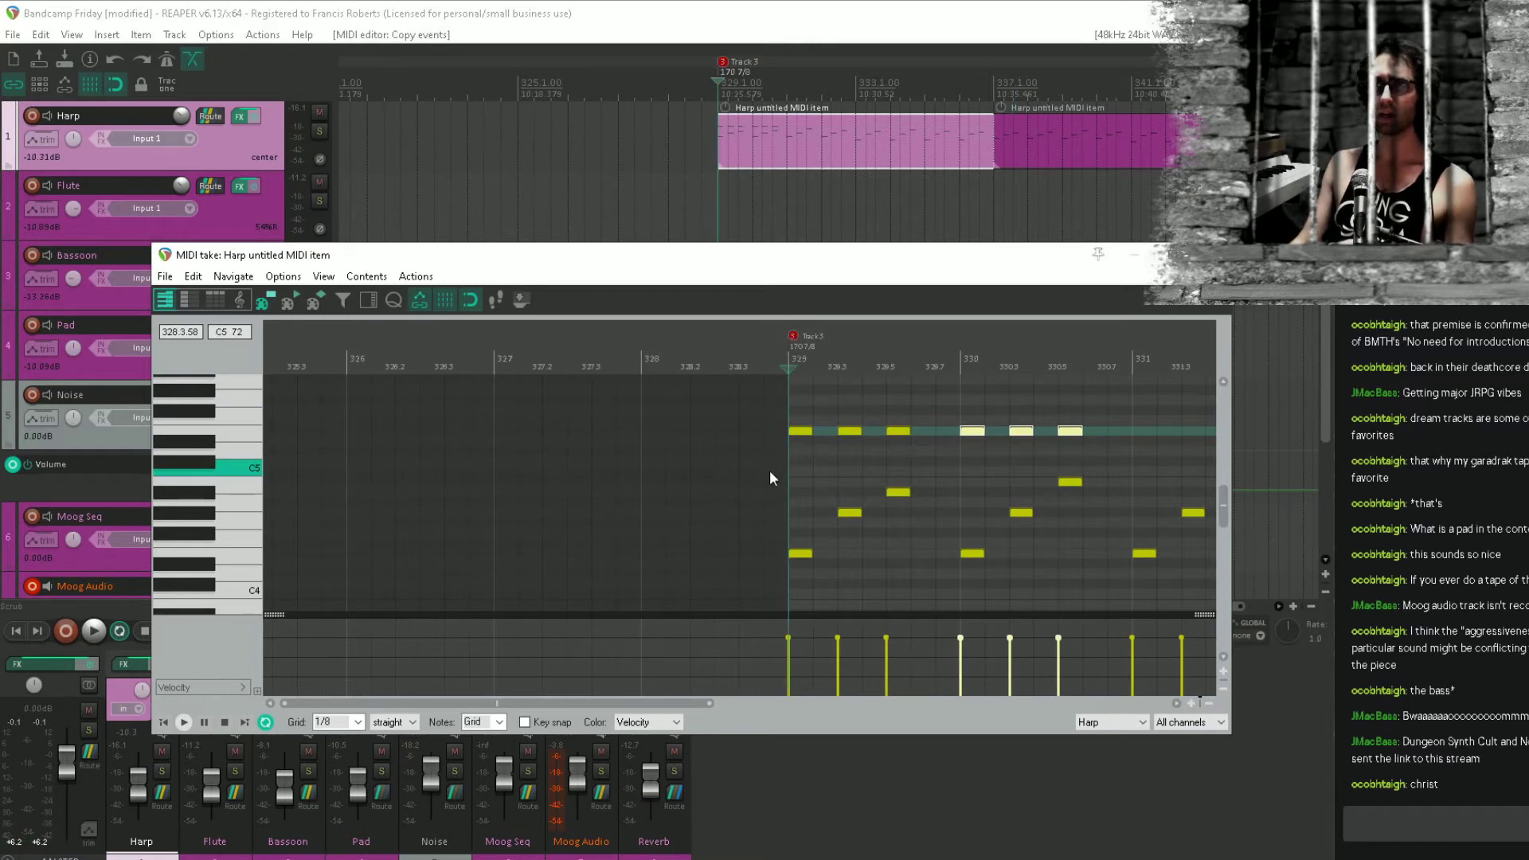
key("space")
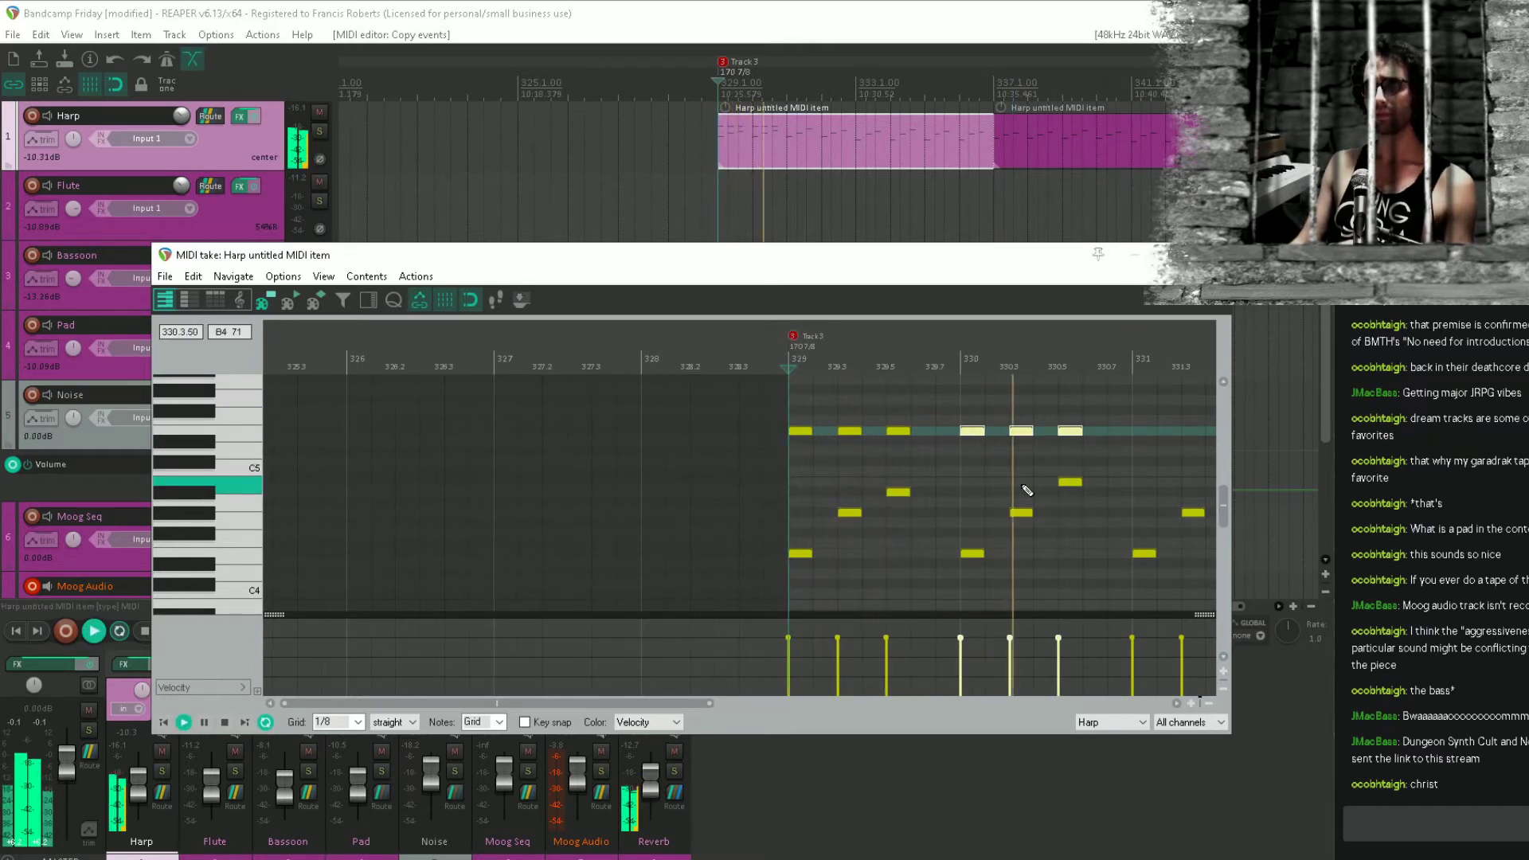
left_click_drag(1025, 488, 748, 510)
key("space")
Copy the E5 notes of bars 329–330 to bars 331–332 and play from bar 331.
left_click_drag(532, 451, 864, 451)
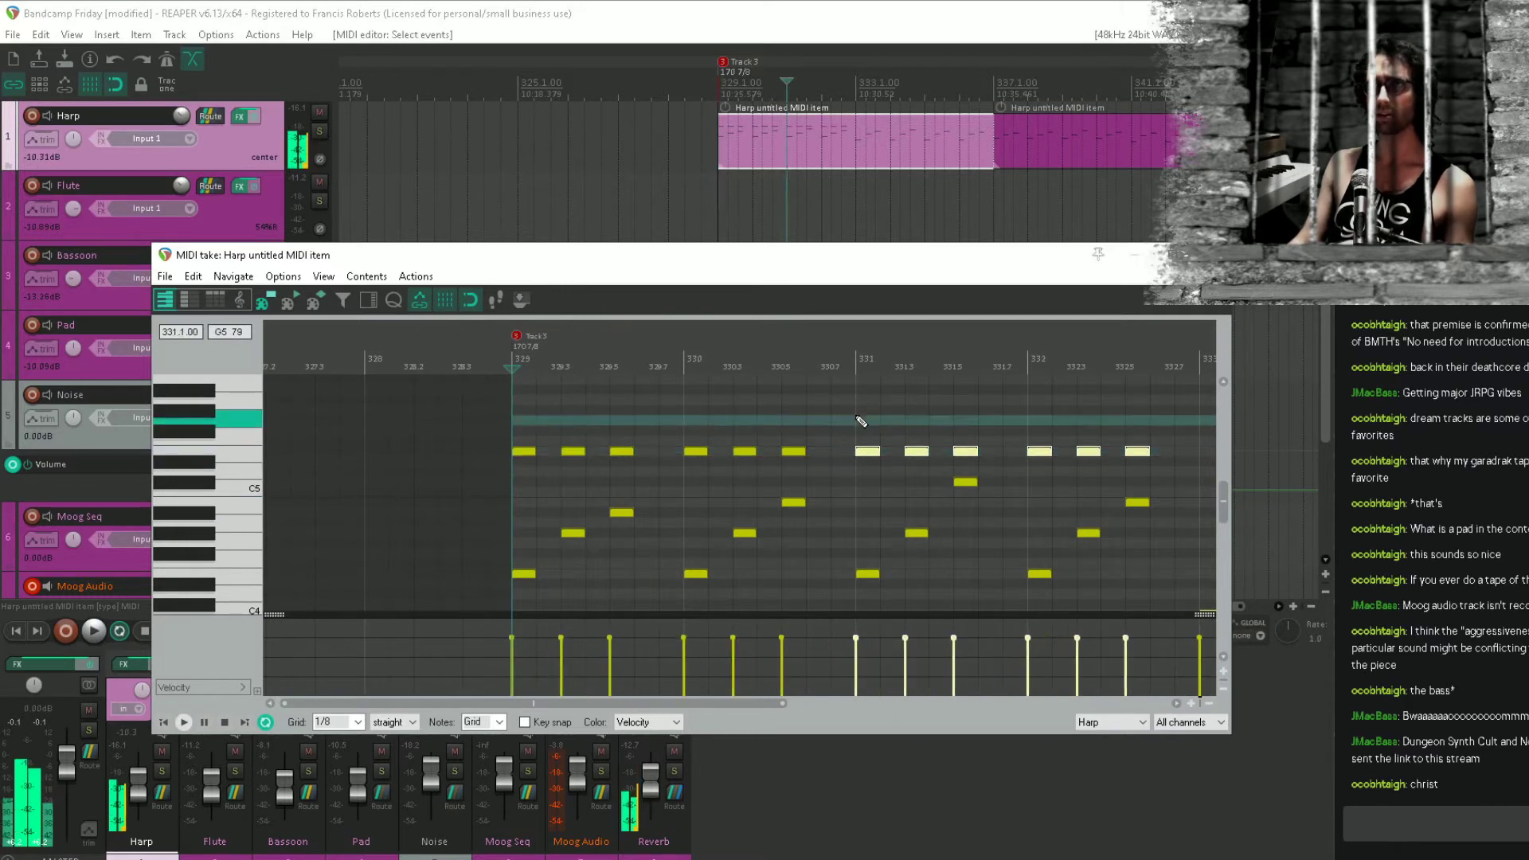
left_click(860, 422)
key("space")
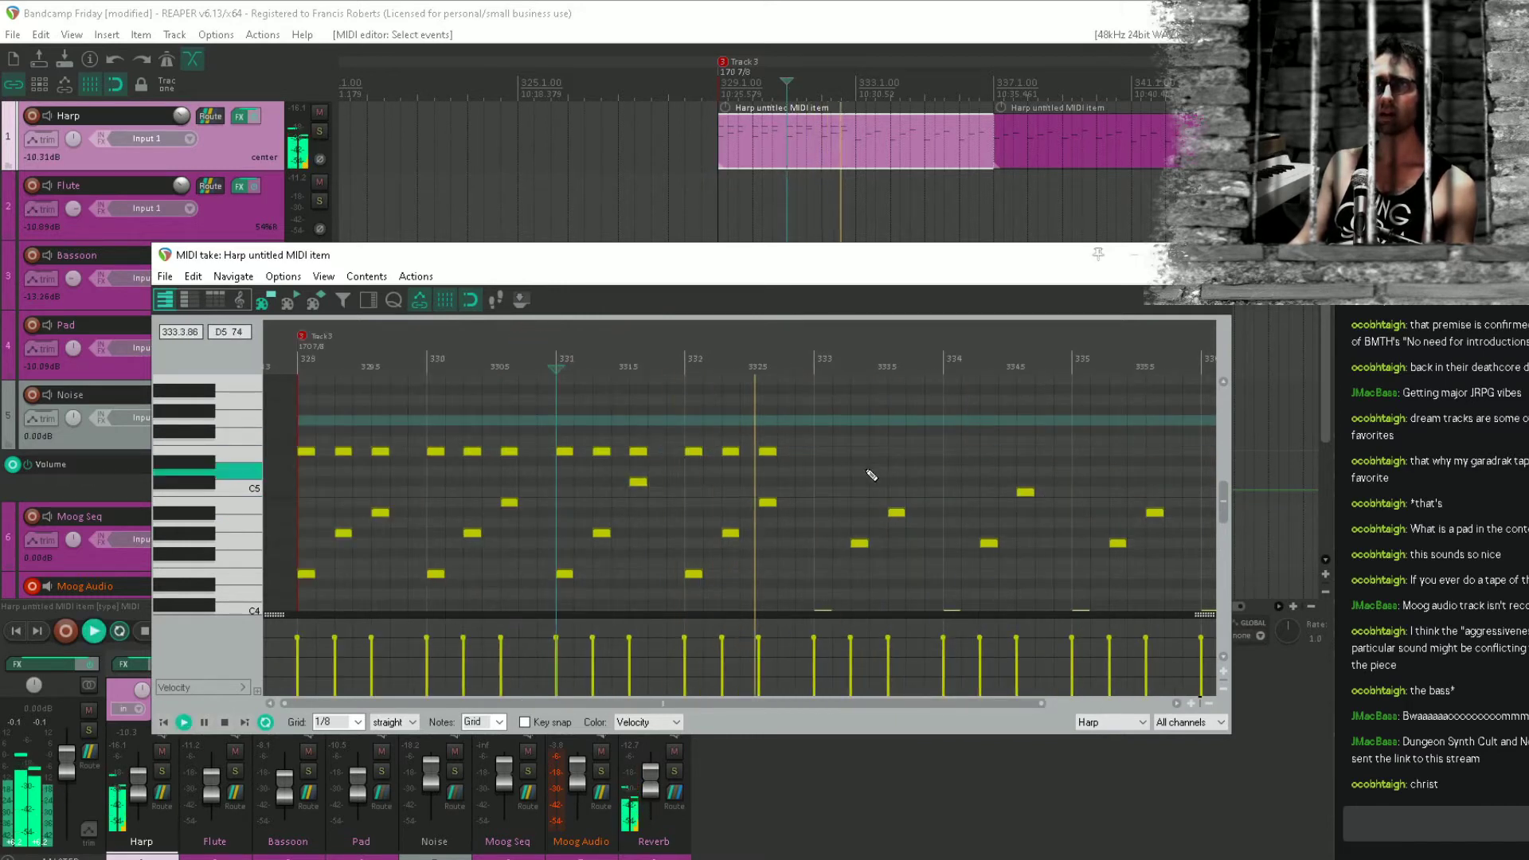
key("space")
Copy the E5 notes into bars 333–336 and play from the end of bar 332.
left_click_drag(826, 423, 826, 457)
left_click(805, 452)
key("space")
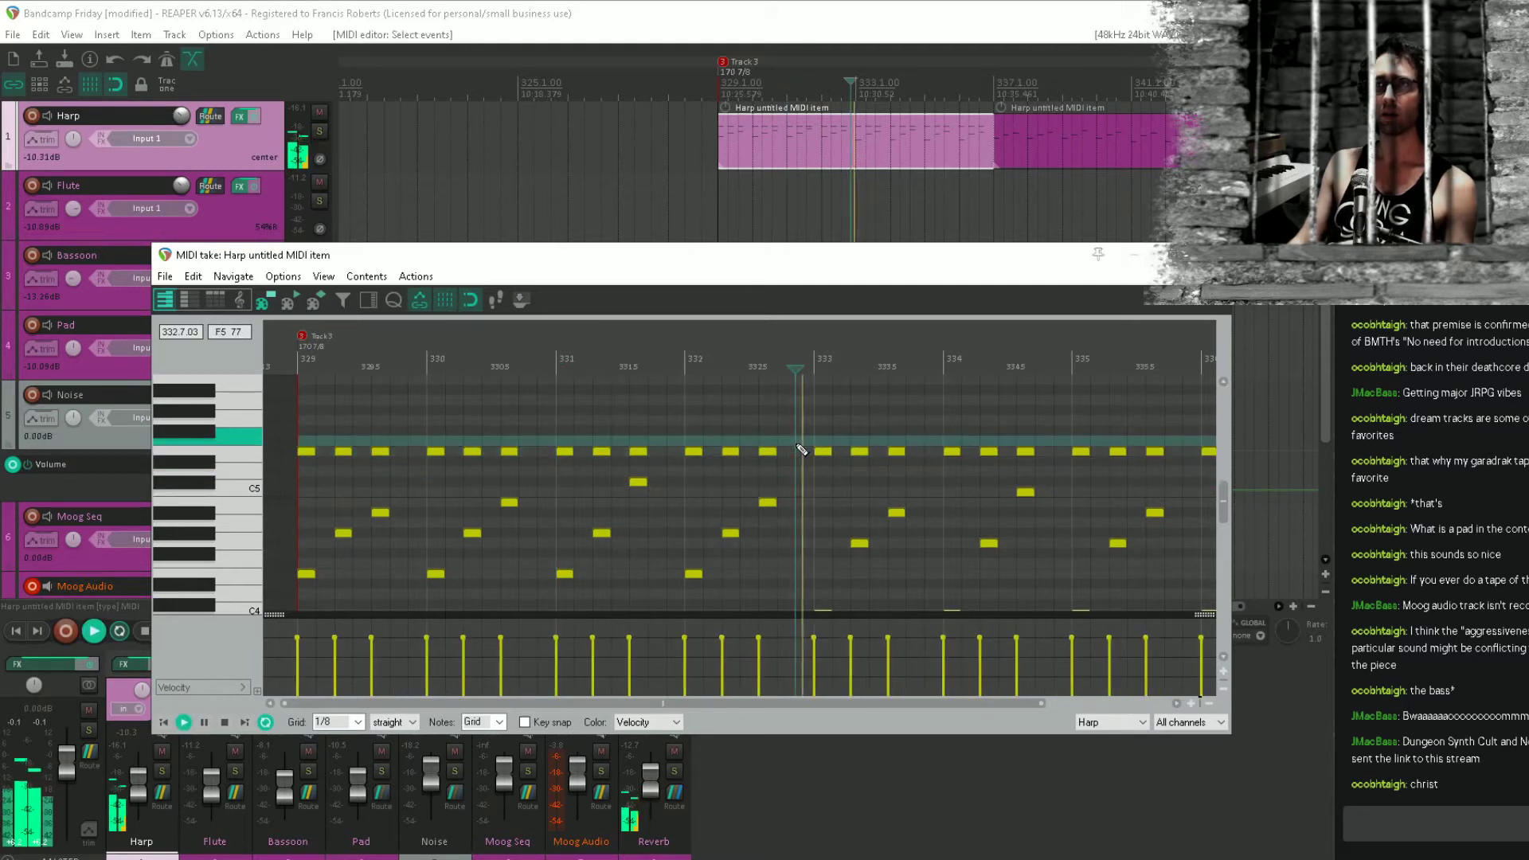
scroll(898, 503, "down", 3)
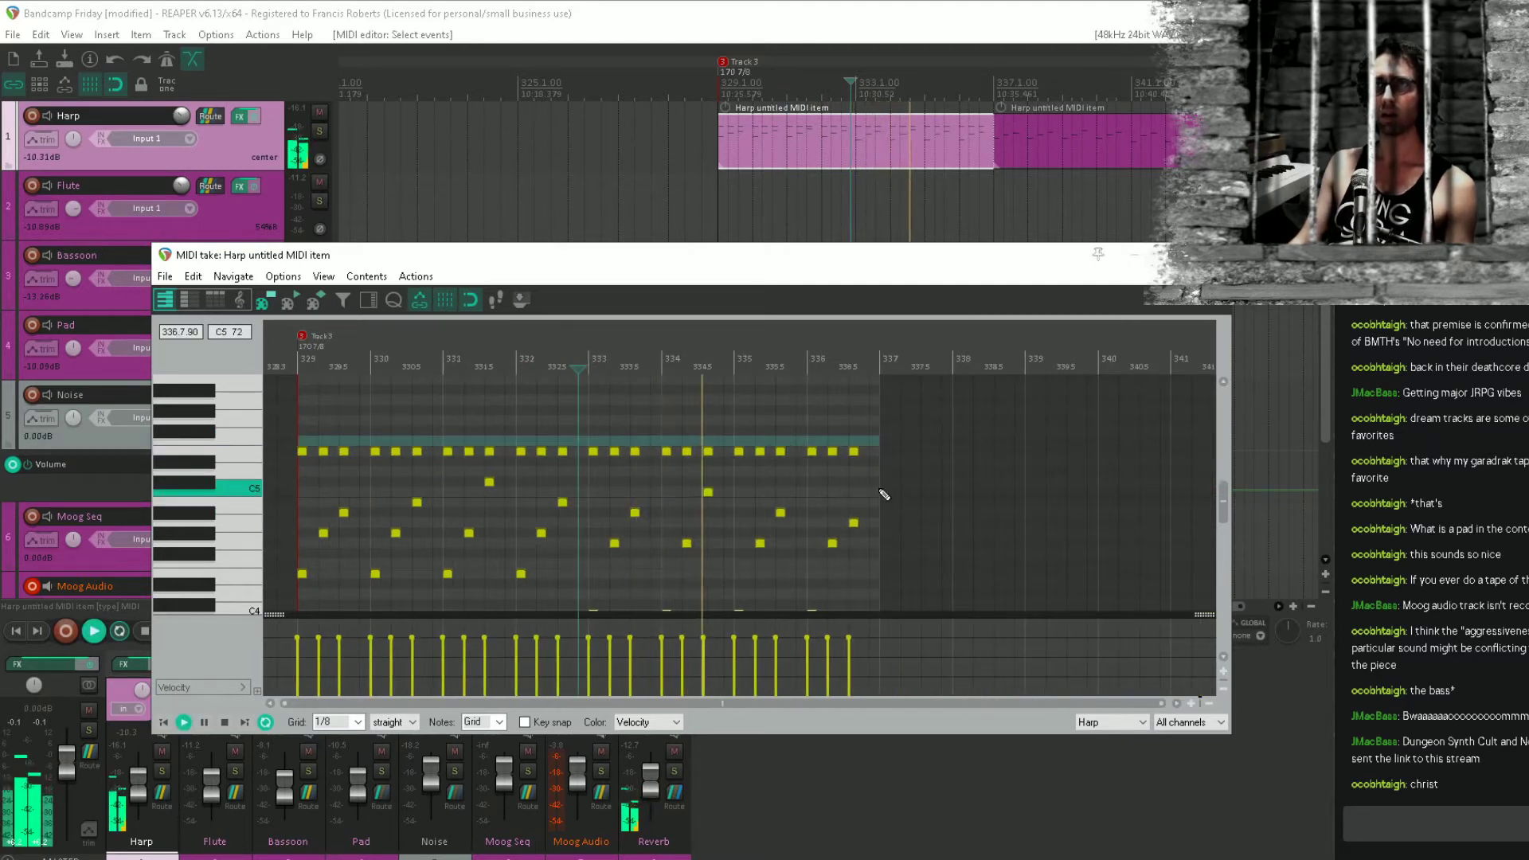
key("space")
Shift all E5 notes in bars 329–336 one eighth note later and play the result.
left_click_drag(895, 430, 253, 464)
scroll(346, 462, "up", 4)
left_click_drag(348, 462, 793, 463)
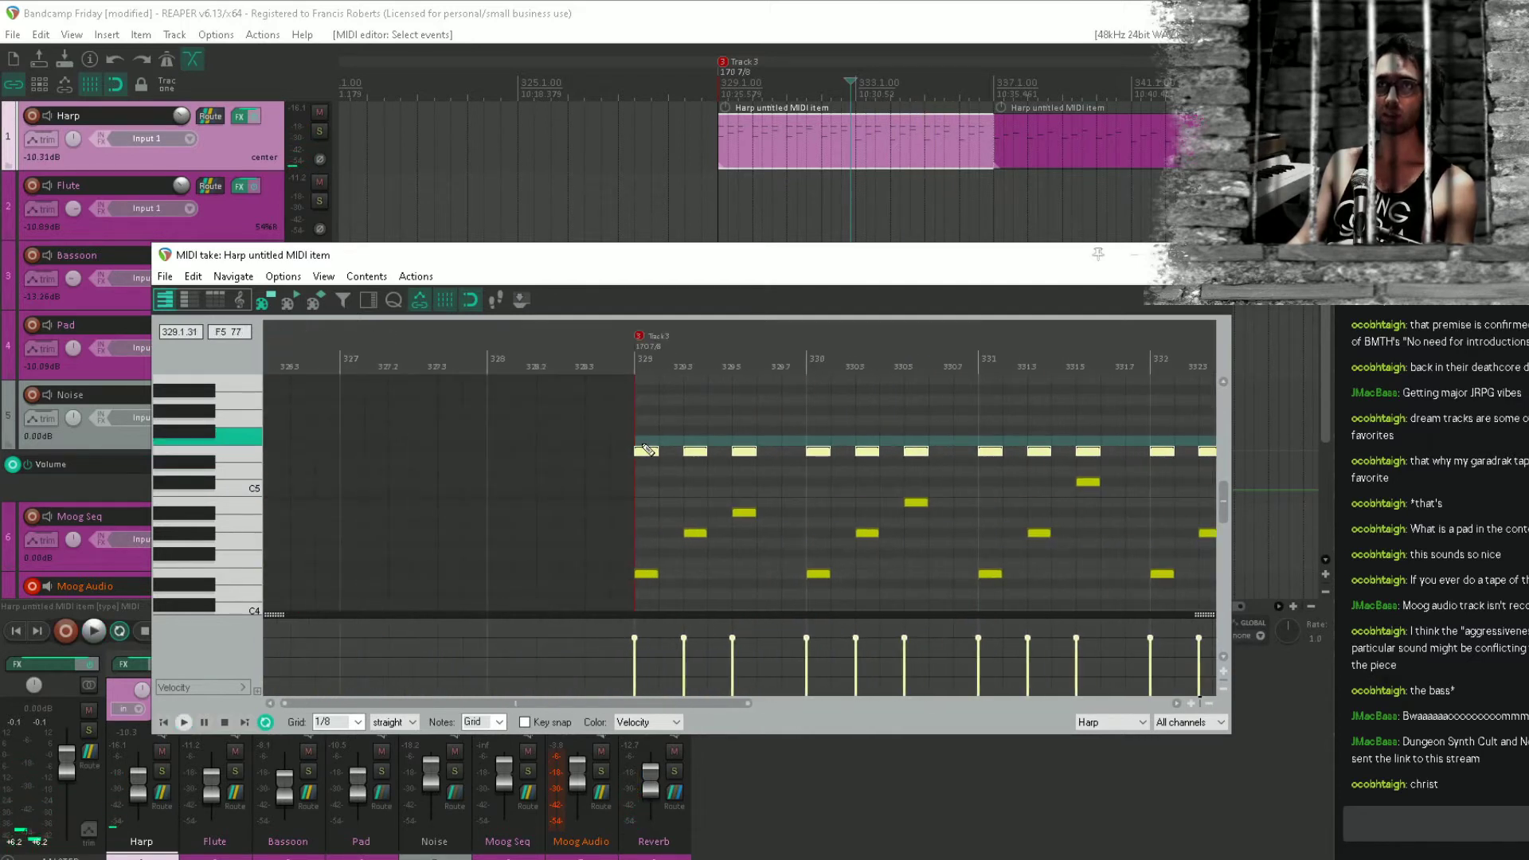
left_click_drag(647, 452, 671, 452)
key("space")
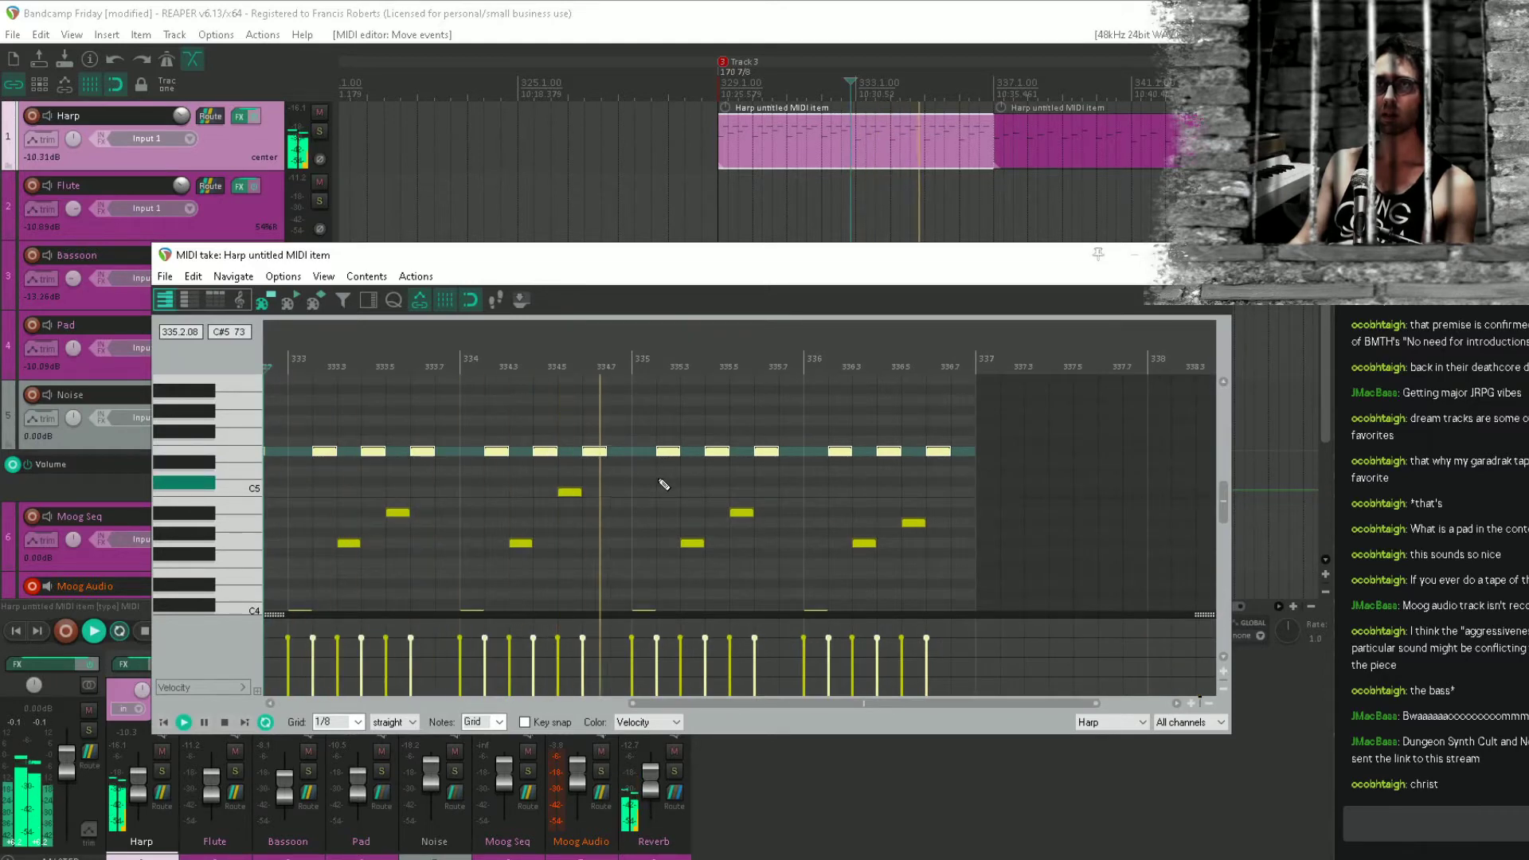
Play the Harp pattern with the offset E5 notes from bar 329.
key("space")
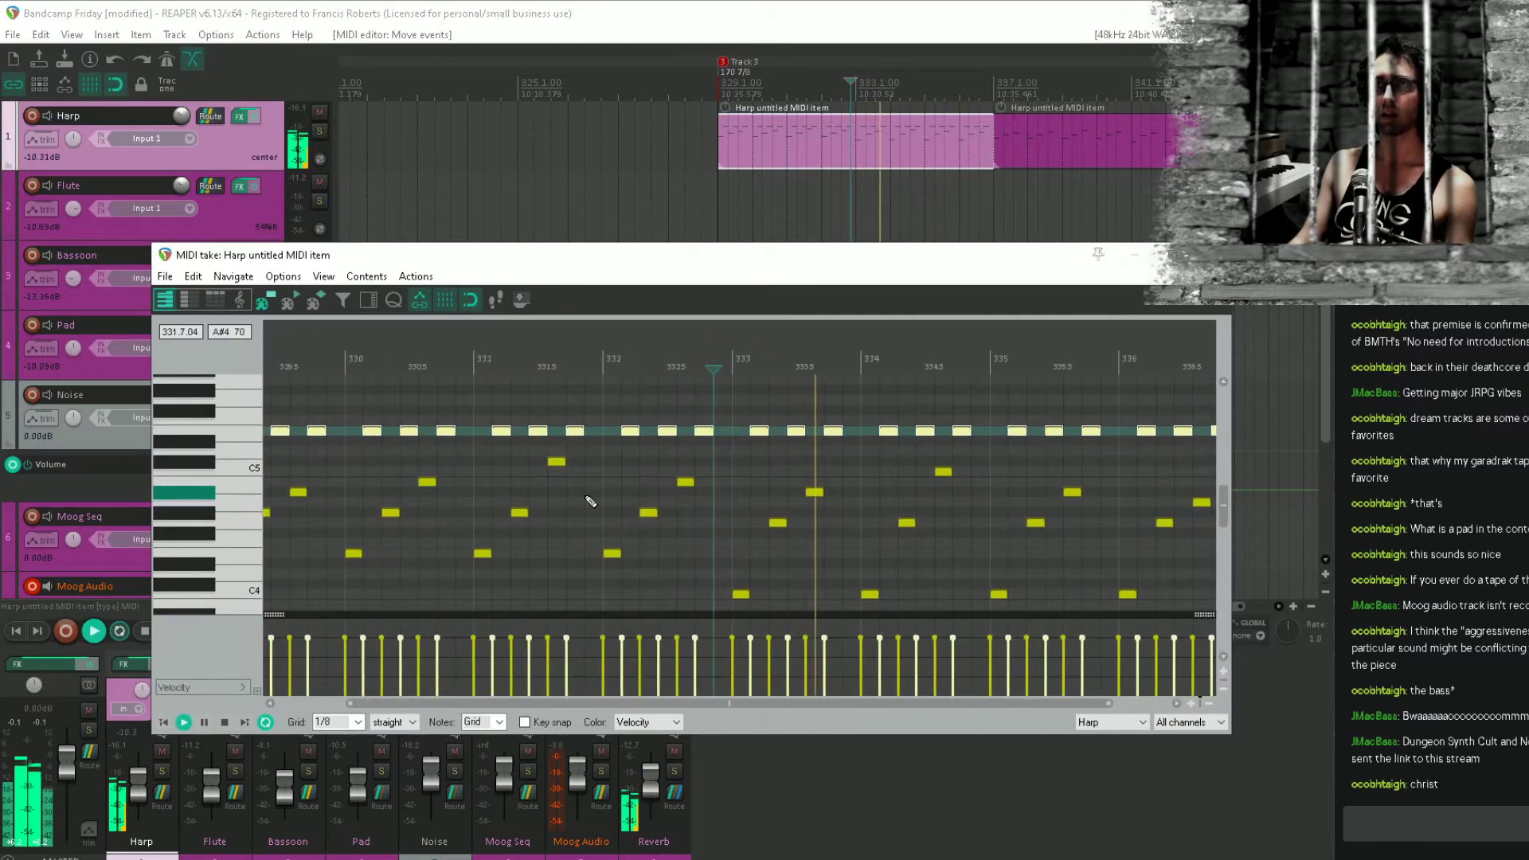
key("space")
left_click(487, 502)
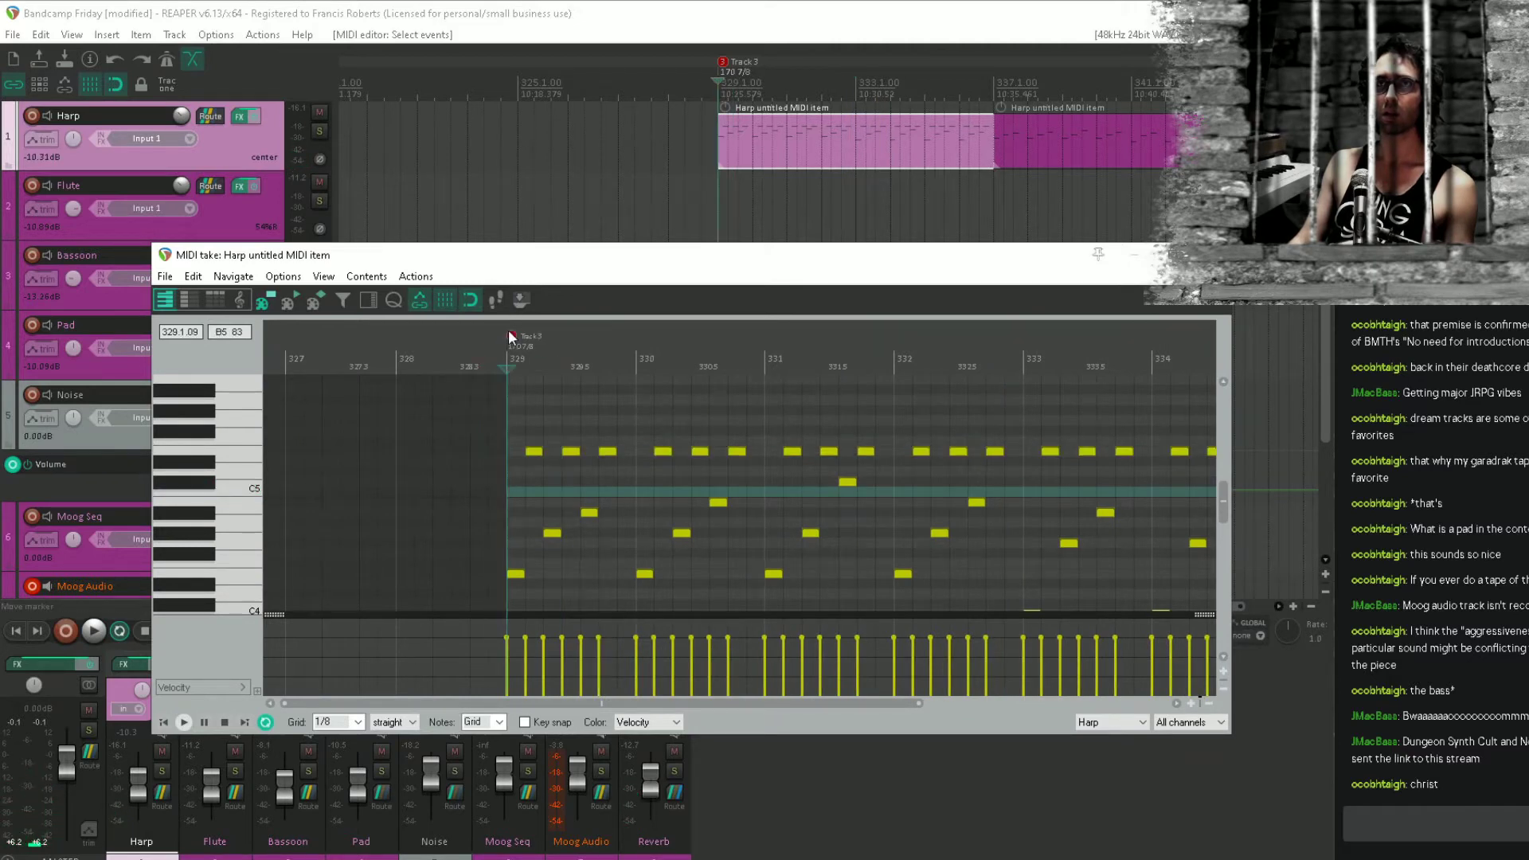
key("space")
left_click_drag(815, 538, 849, 524)
scroll(821, 484, "down", 3)
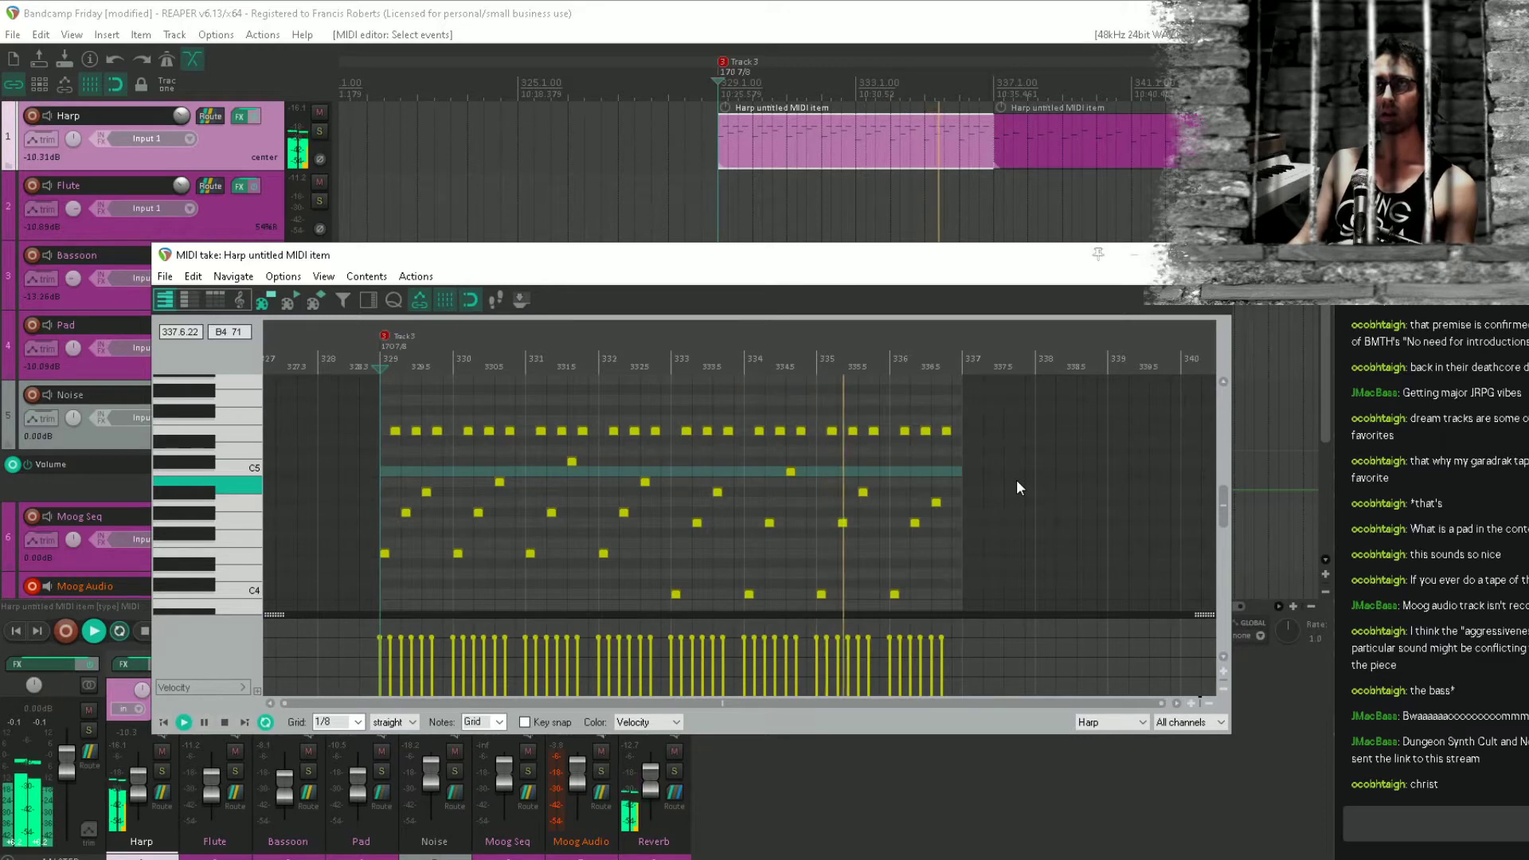
key("space")
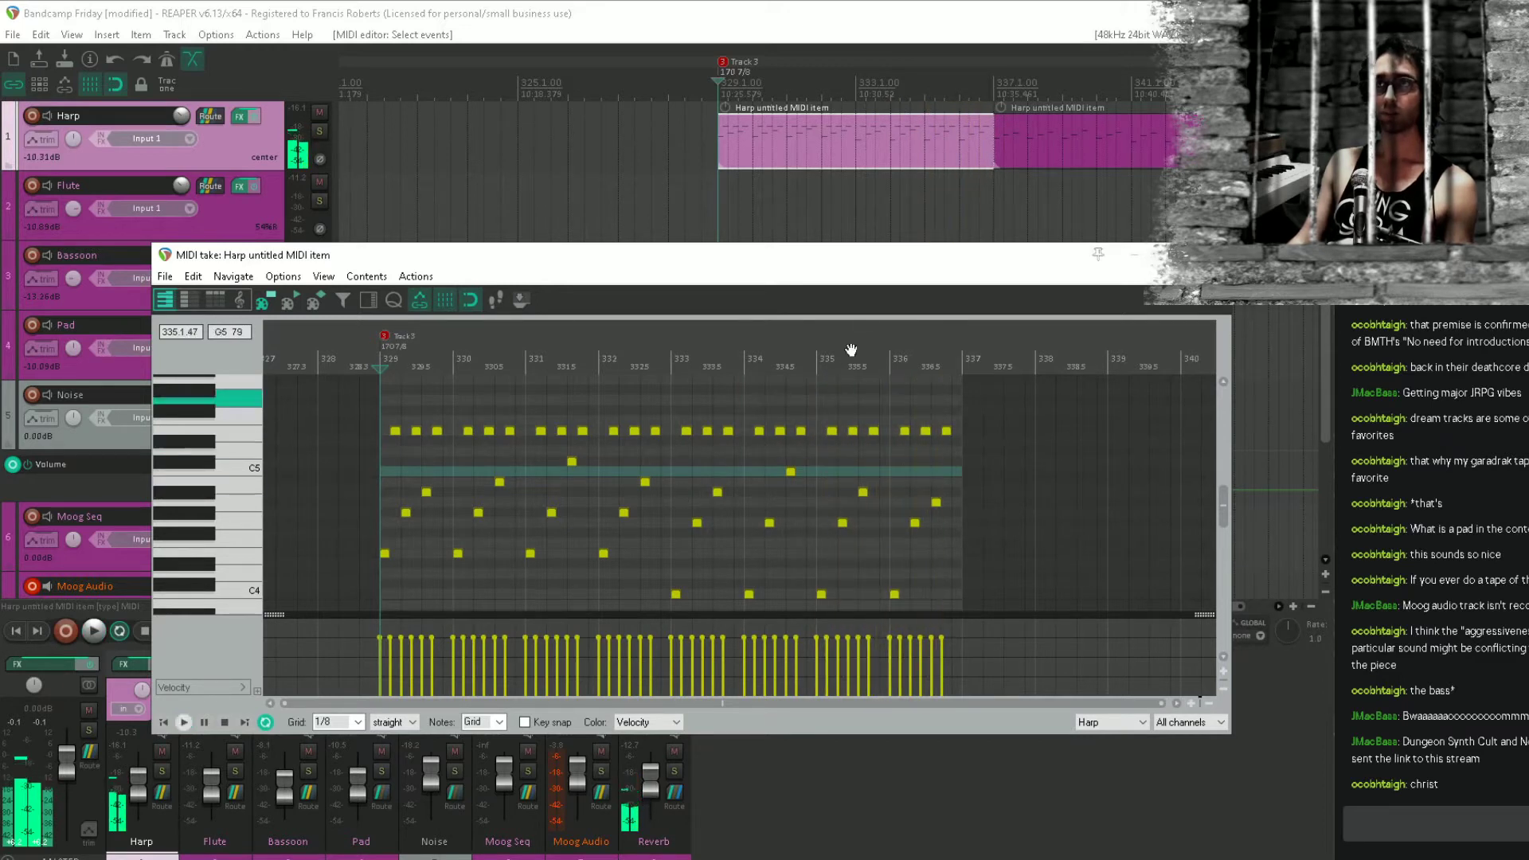
Save the project and copy the Harp item of bars 329–336 to bar 361.
scroll(861, 140, "down", 3)
left_click(704, 145)
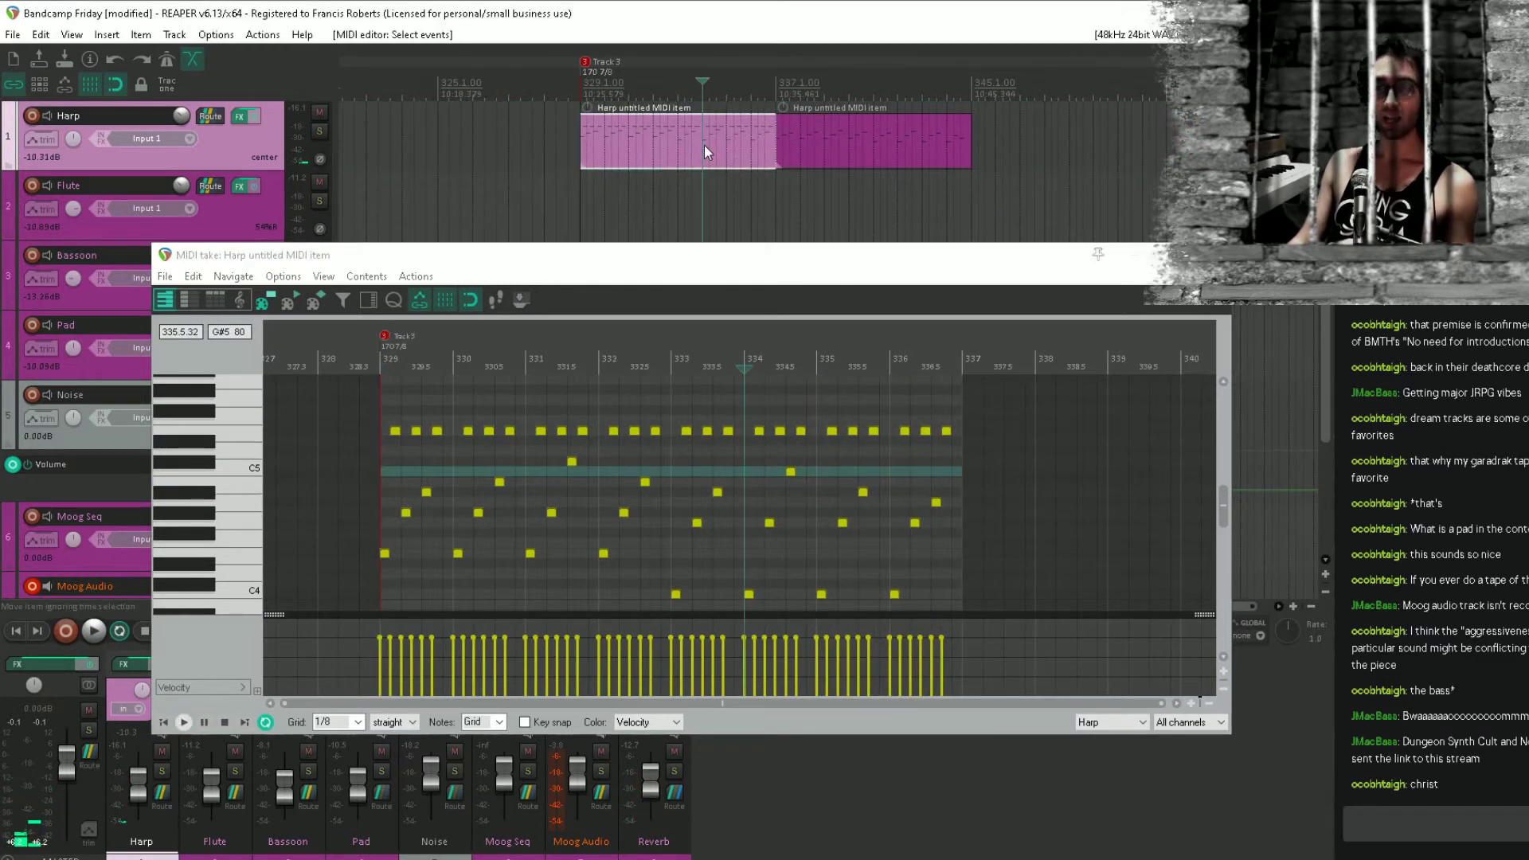
key("ctrl+s")
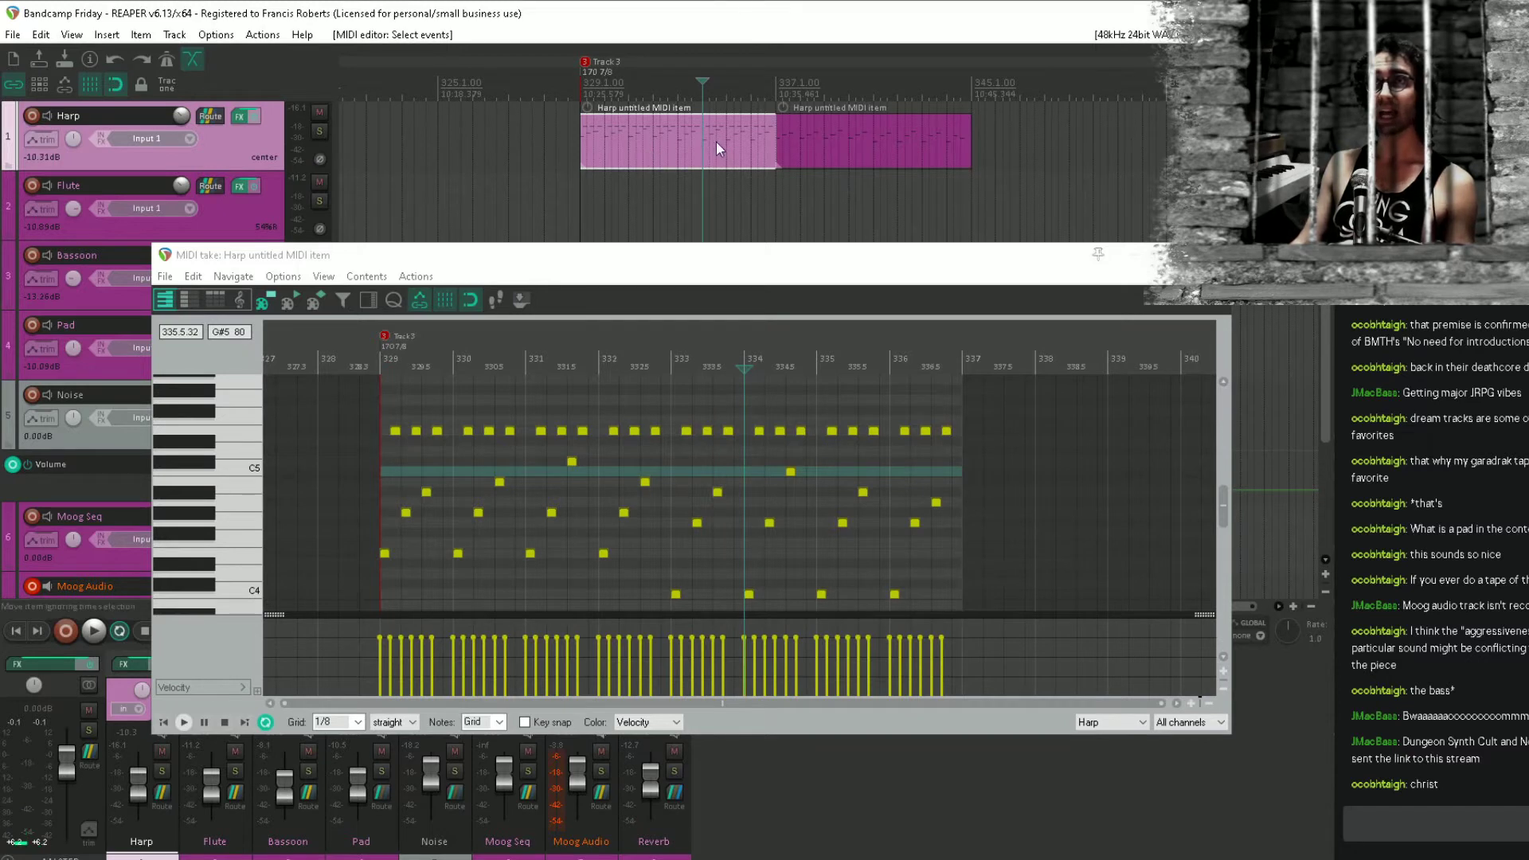
left_click_drag(642, 128, 1118, 155)
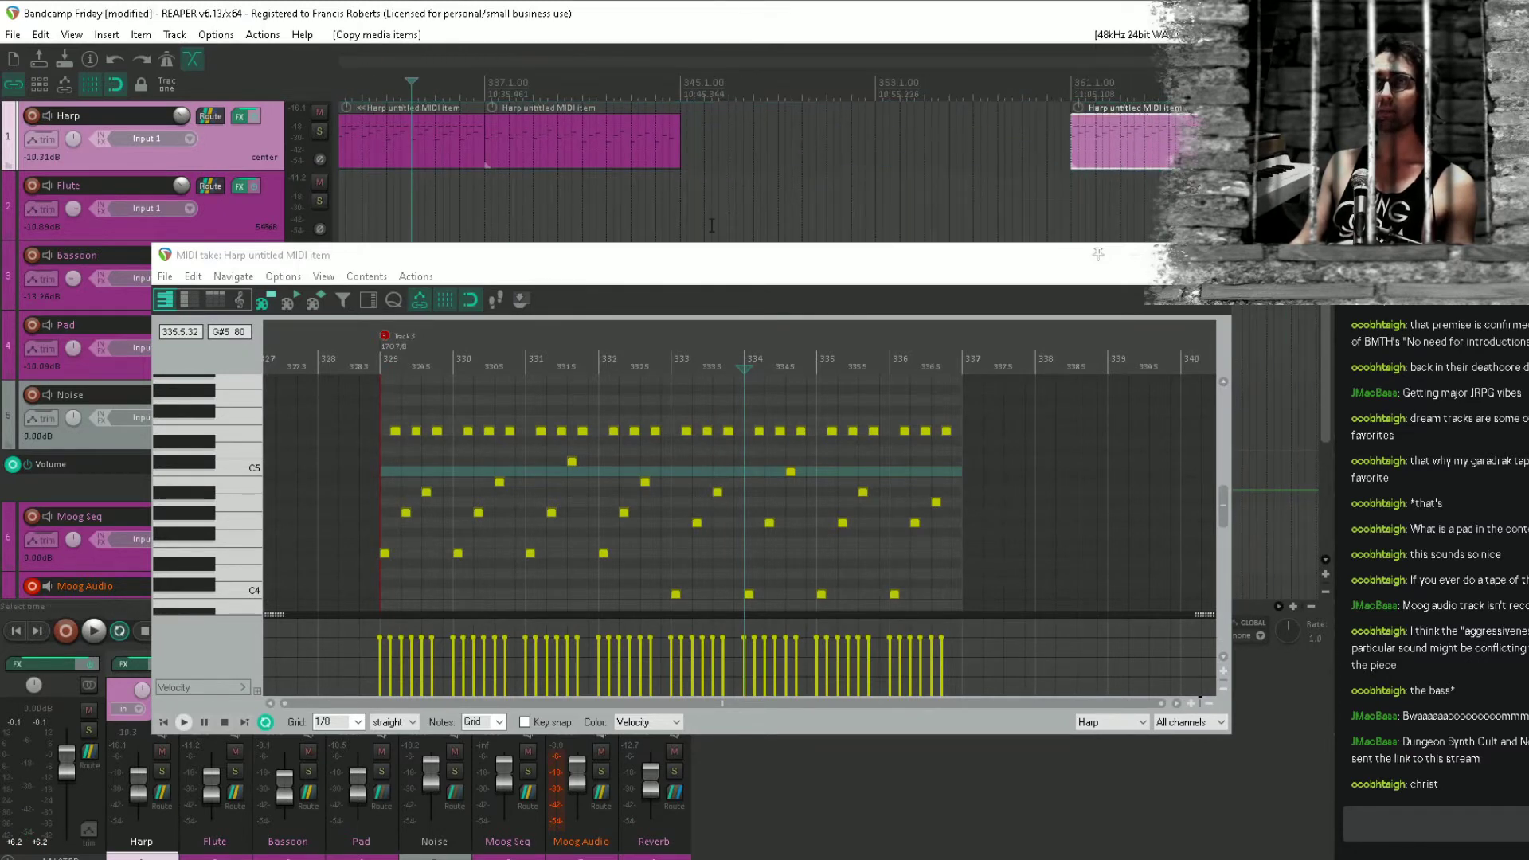
Delete all E5 notes from the original Harp item in bars 329–336.
left_click_drag(712, 225, 1147, 220)
left_click(836, 146)
left_click_drag(987, 395, 365, 448)
key("Delete")
In the copied Harp item, add A#4, B4 and C#5 on the last eighth of bars 361, 362 and 363.
left_click_drag(1173, 217, 464, 222)
left_click(826, 133)
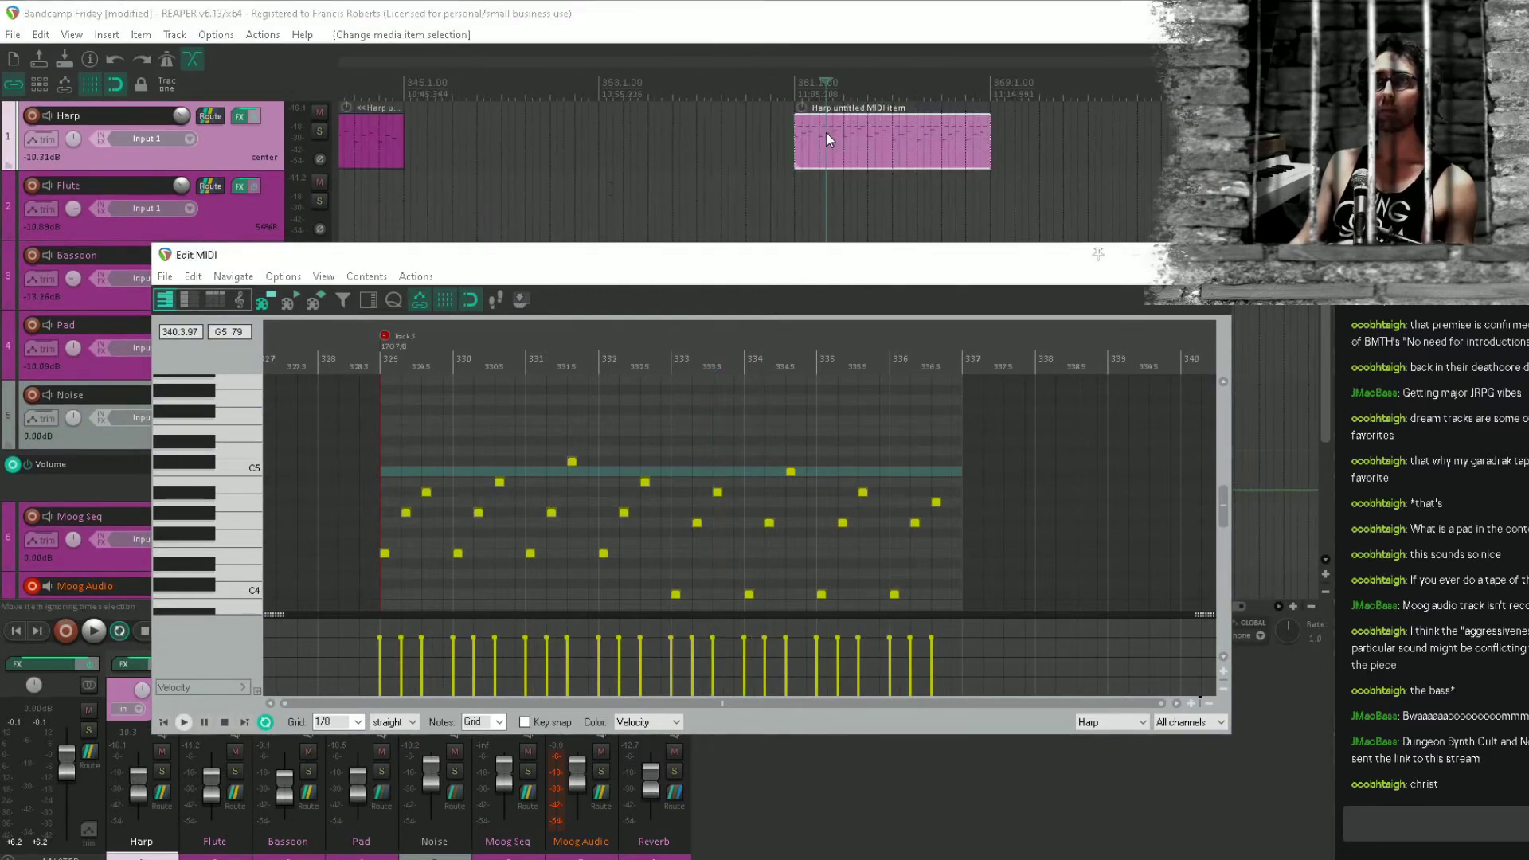
double_click(826, 139)
left_click_drag(482, 461, 691, 461)
scroll(693, 482, "up", 3)
left_click_drag(414, 484, 710, 488)
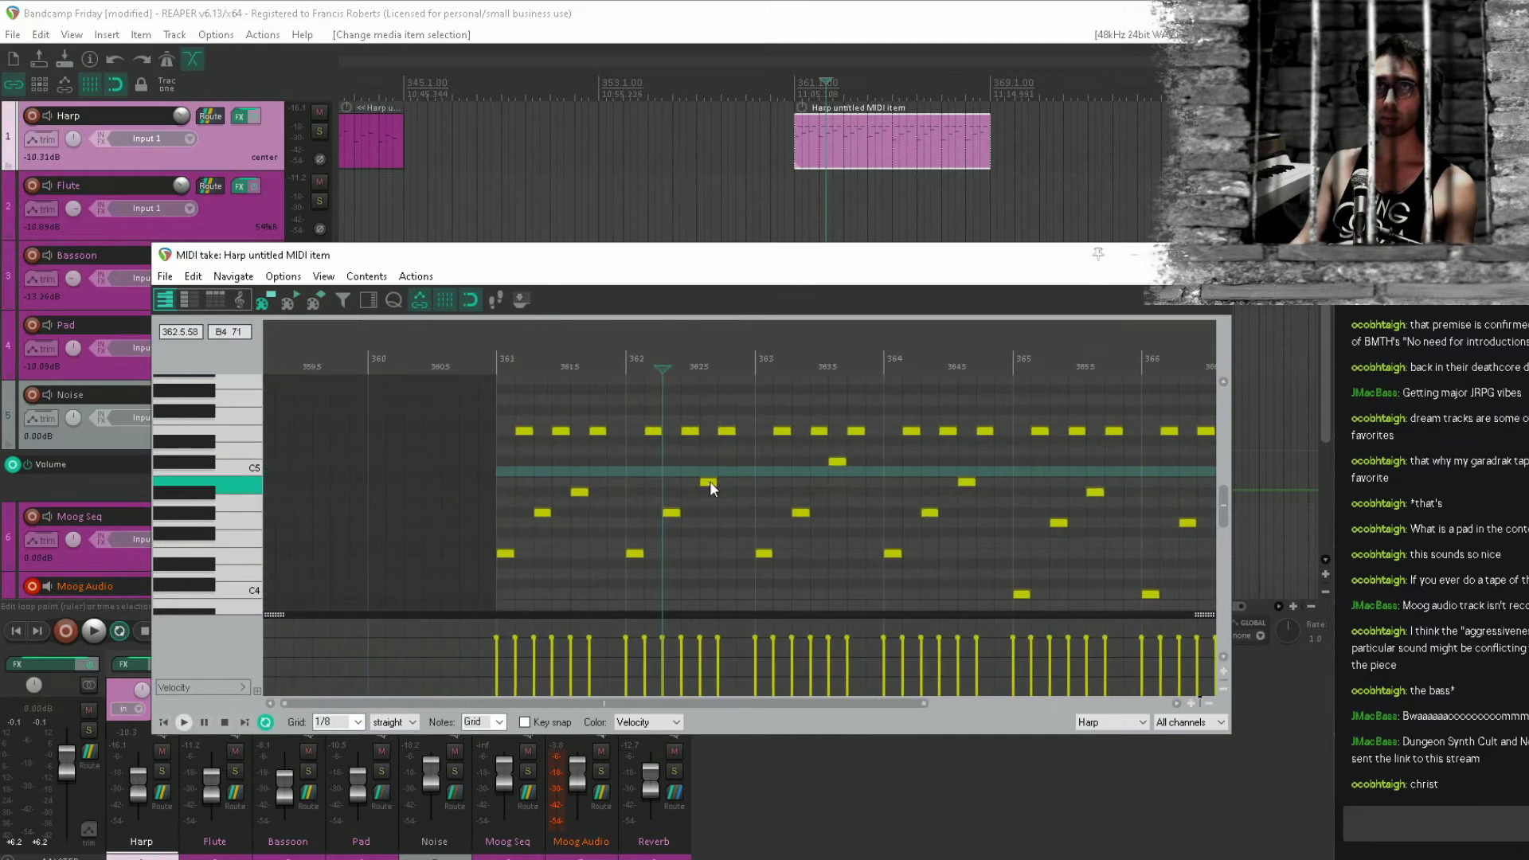
scroll(711, 488, "up", 2)
left_click(558, 492)
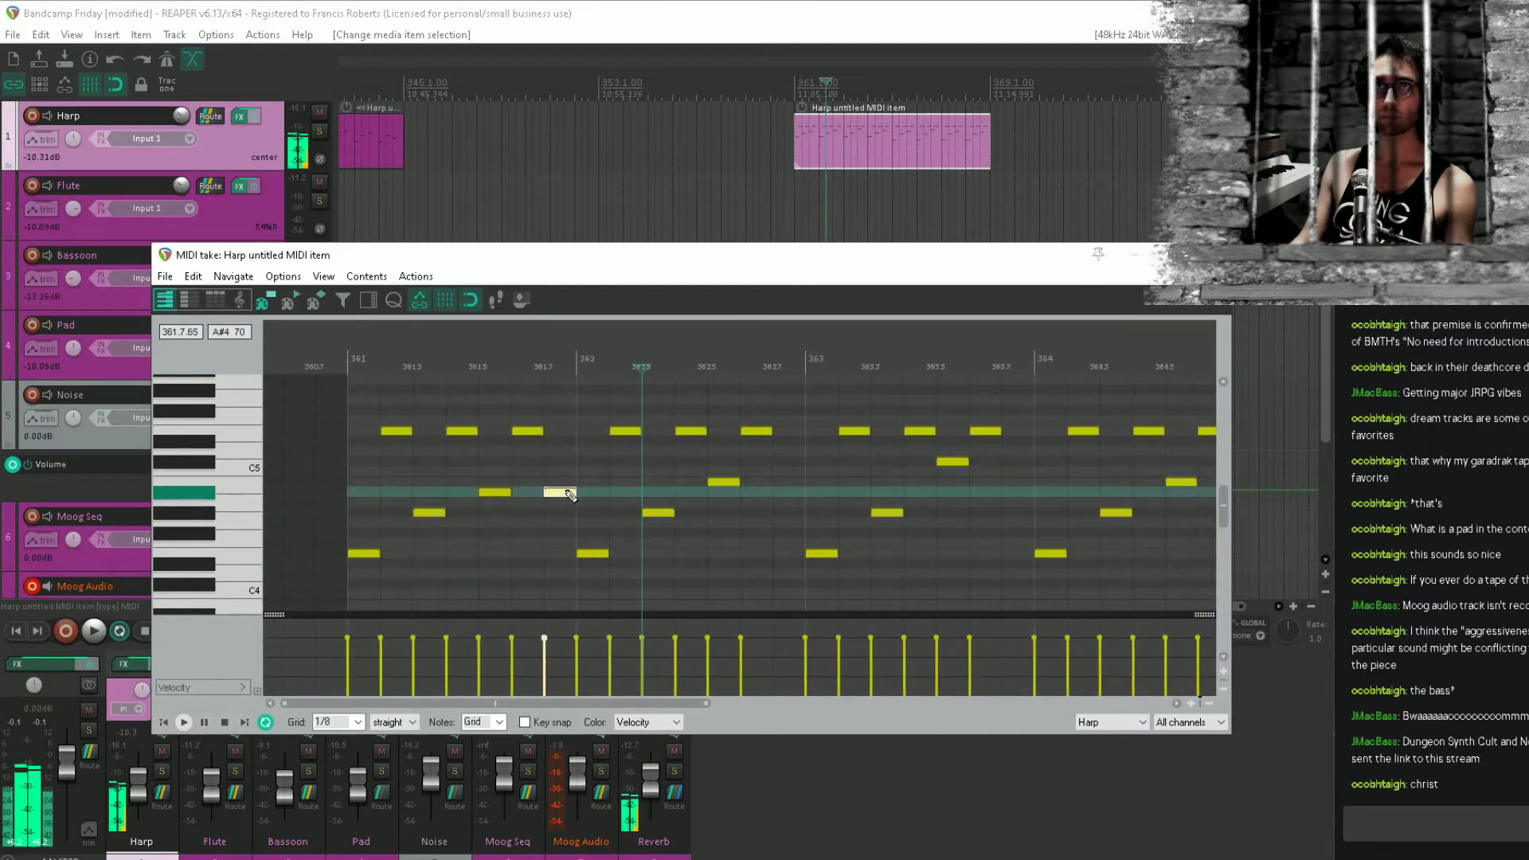
left_click(799, 481)
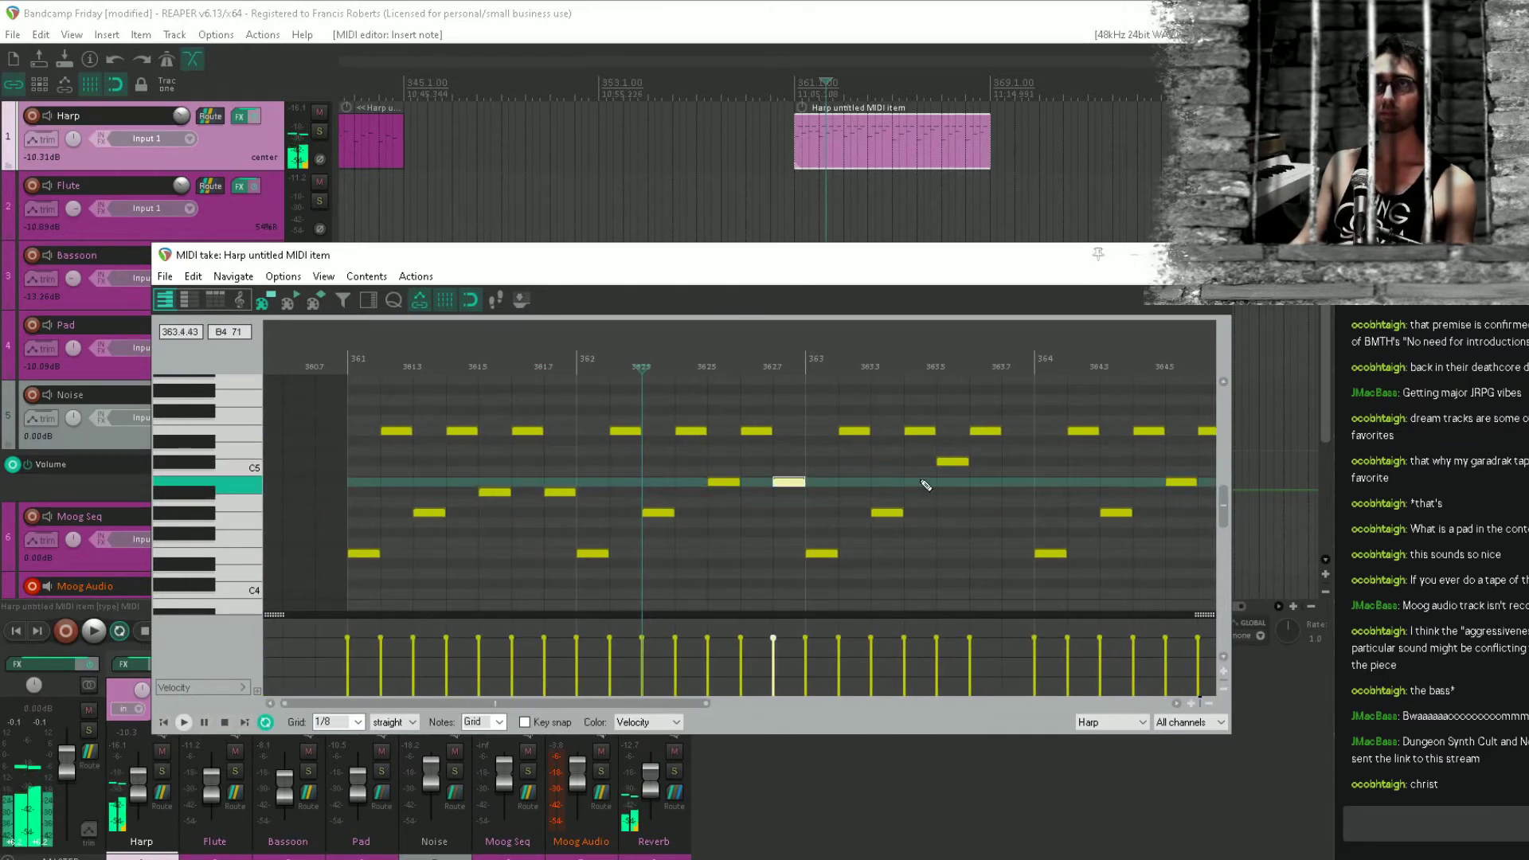
left_click(1017, 461)
Fill the last eighth of bars 364–368 with B4, A#4, C5, A#4 and A4.
left_click_drag(1018, 461, 532, 482)
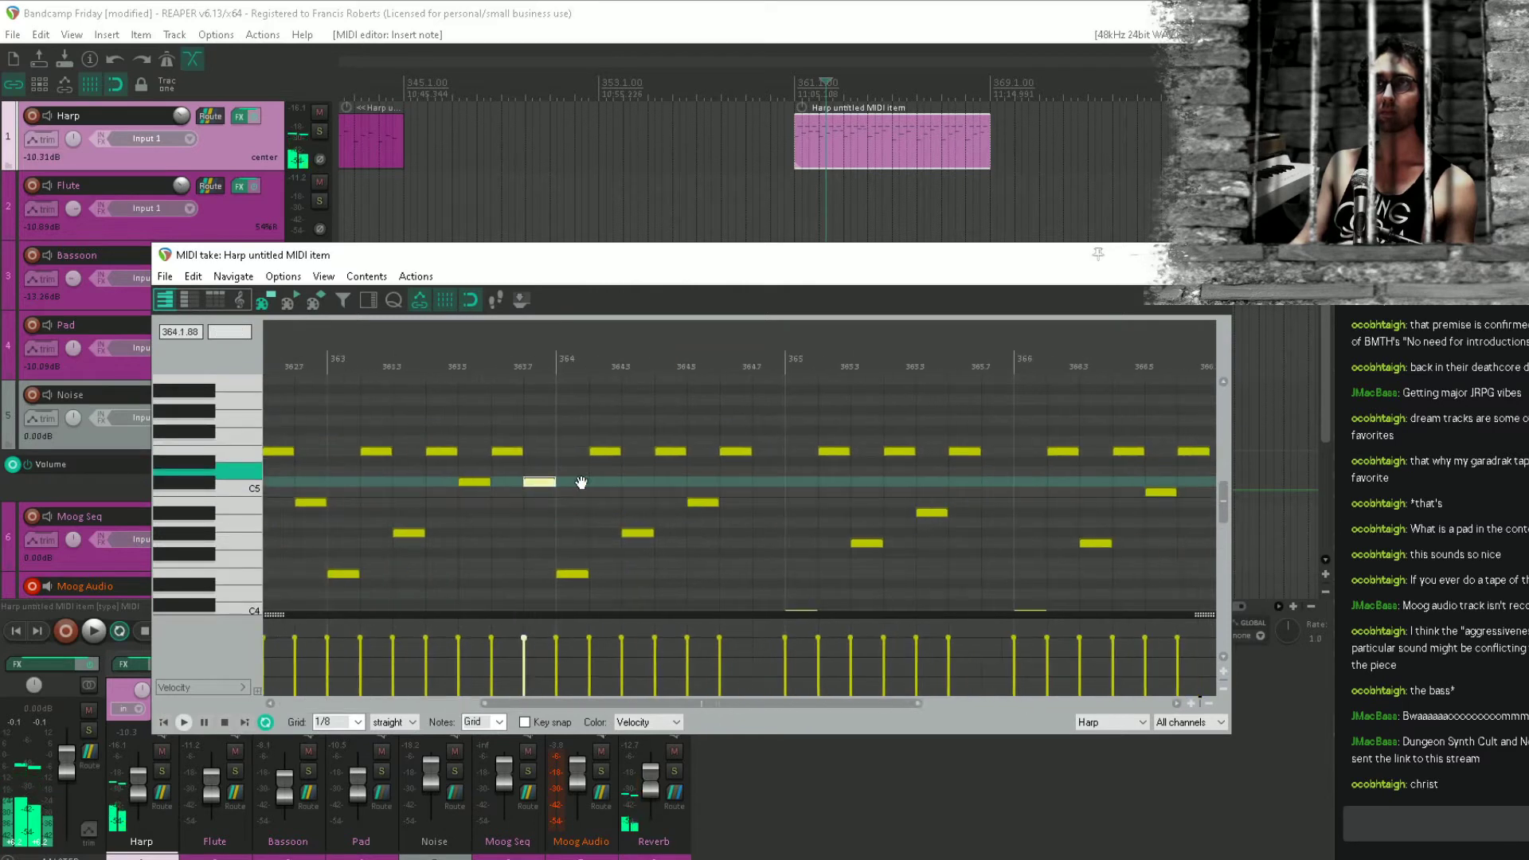
left_click(772, 505)
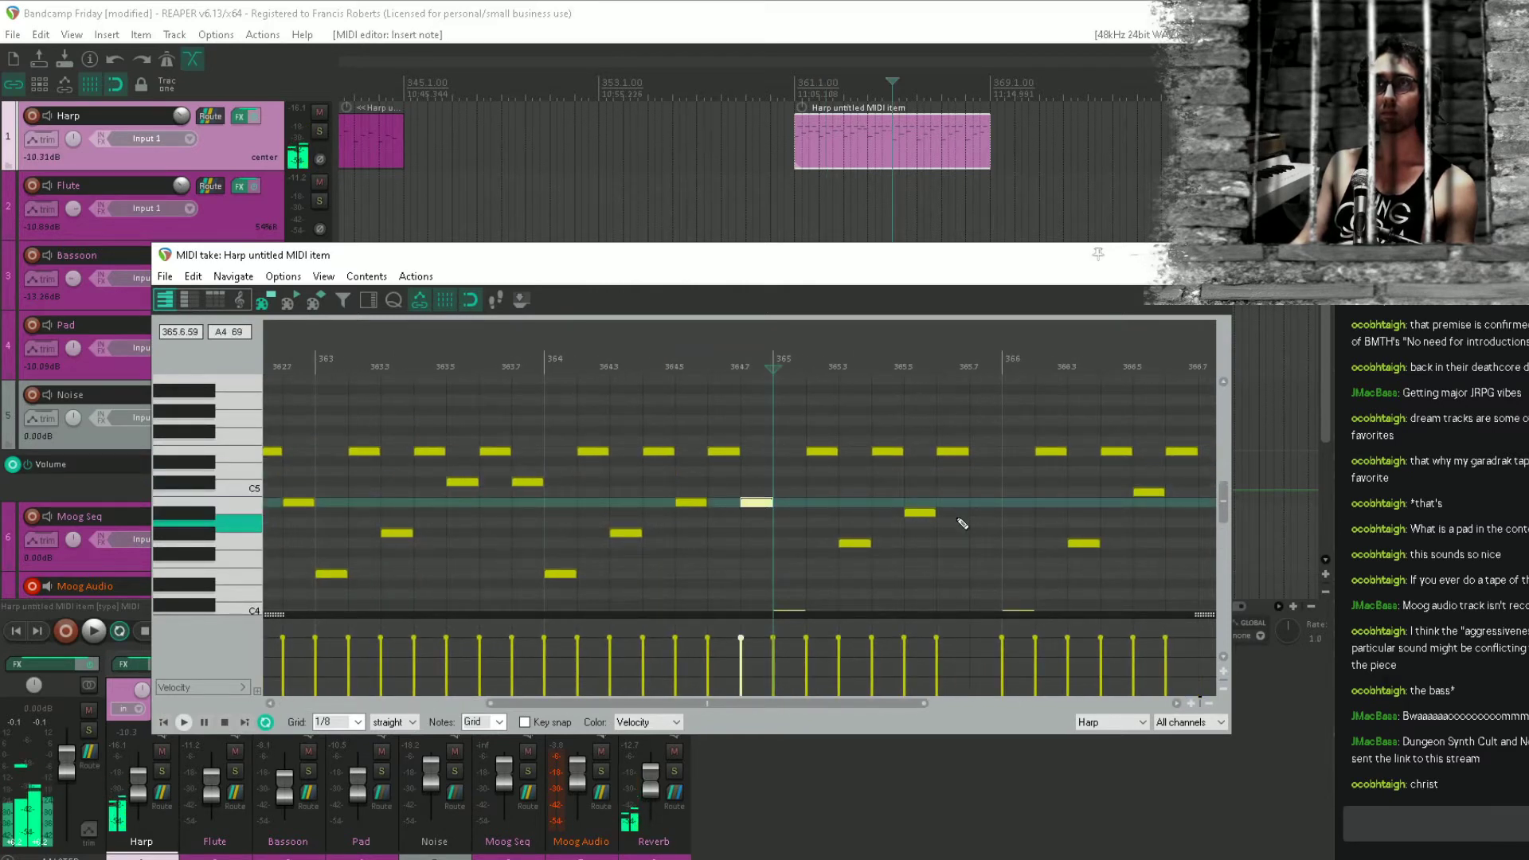
scroll(587, 512, "right", 3)
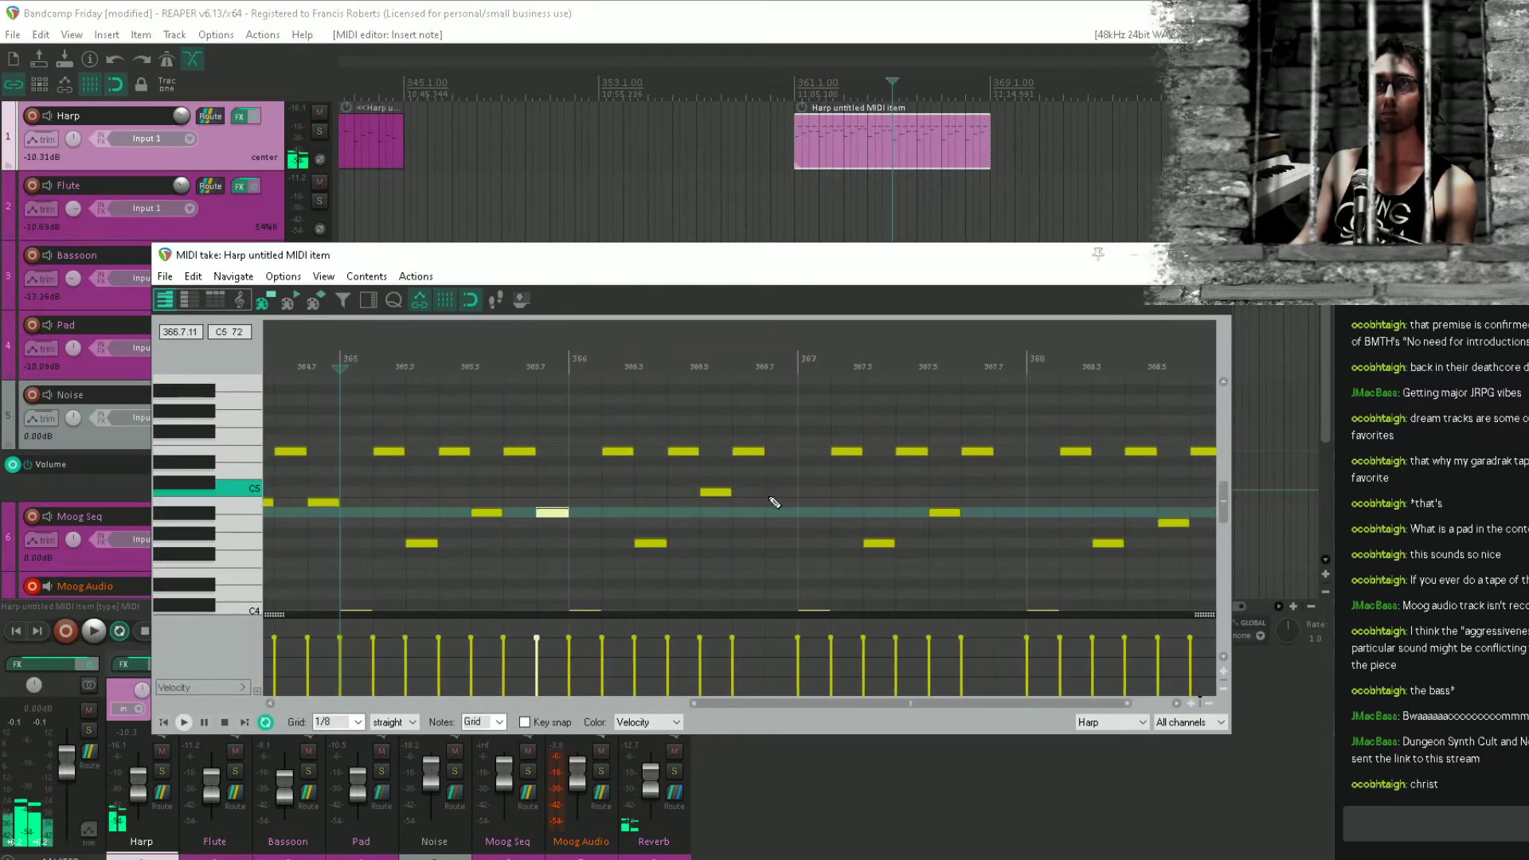
scroll(970, 488, "right", 1)
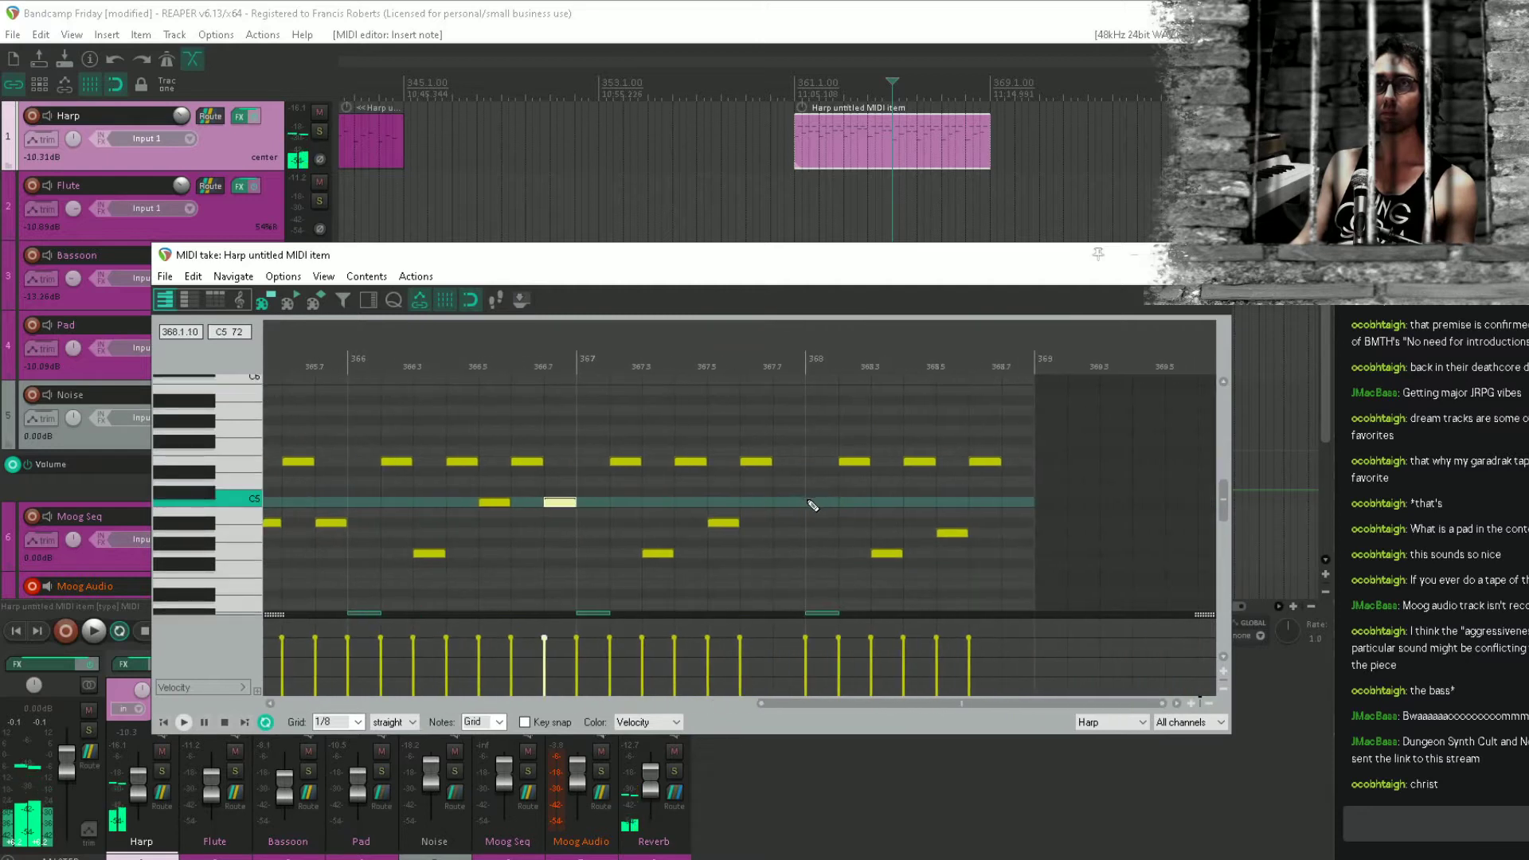
left_click(1021, 534)
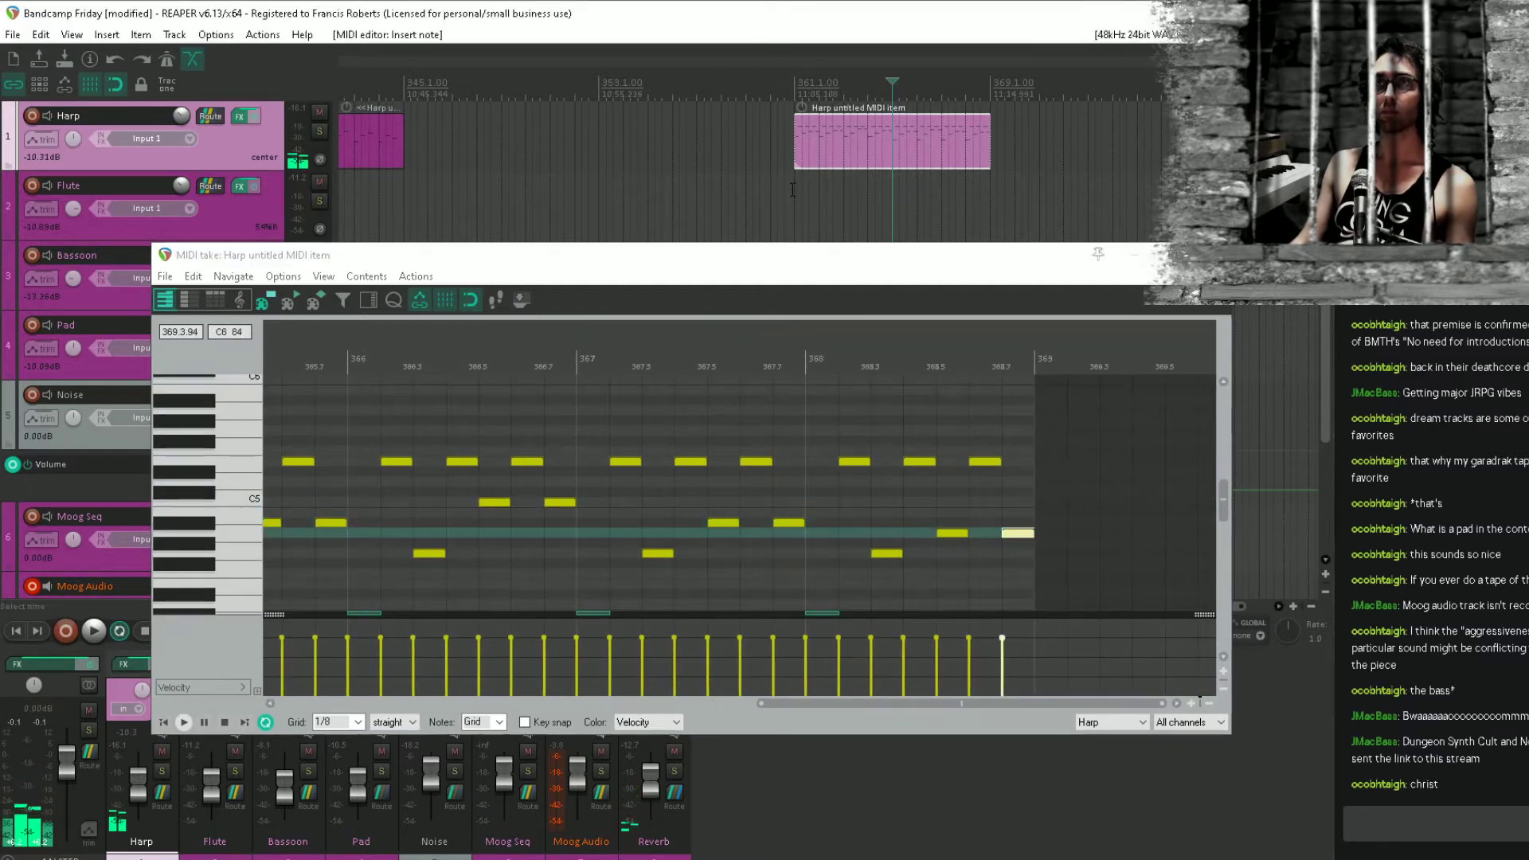
Play the completed Harp pattern from bar 361.
left_click(792, 190)
key("space")
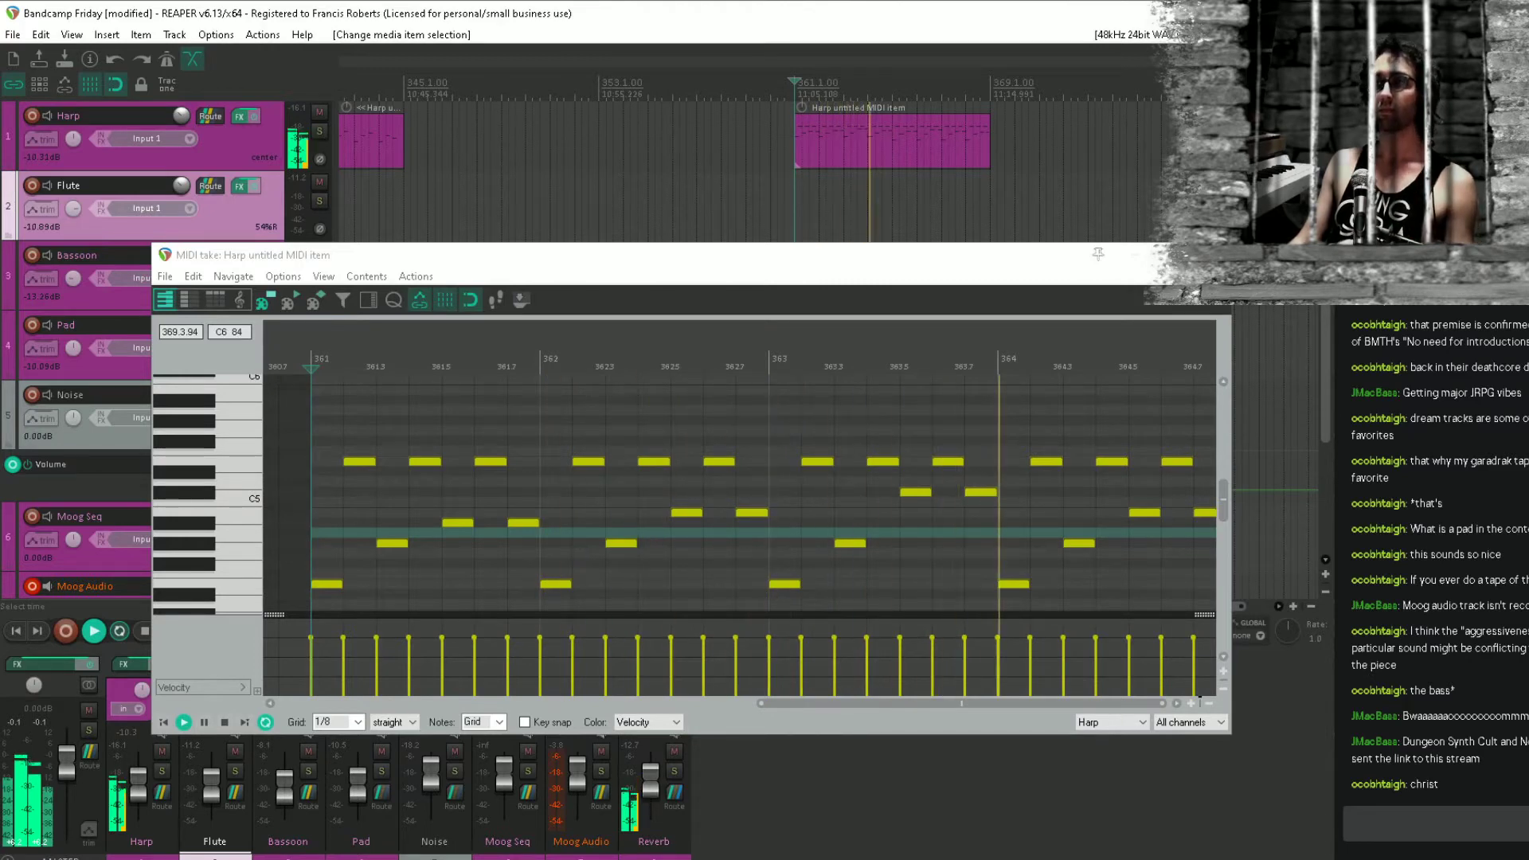
left_click(761, 229)
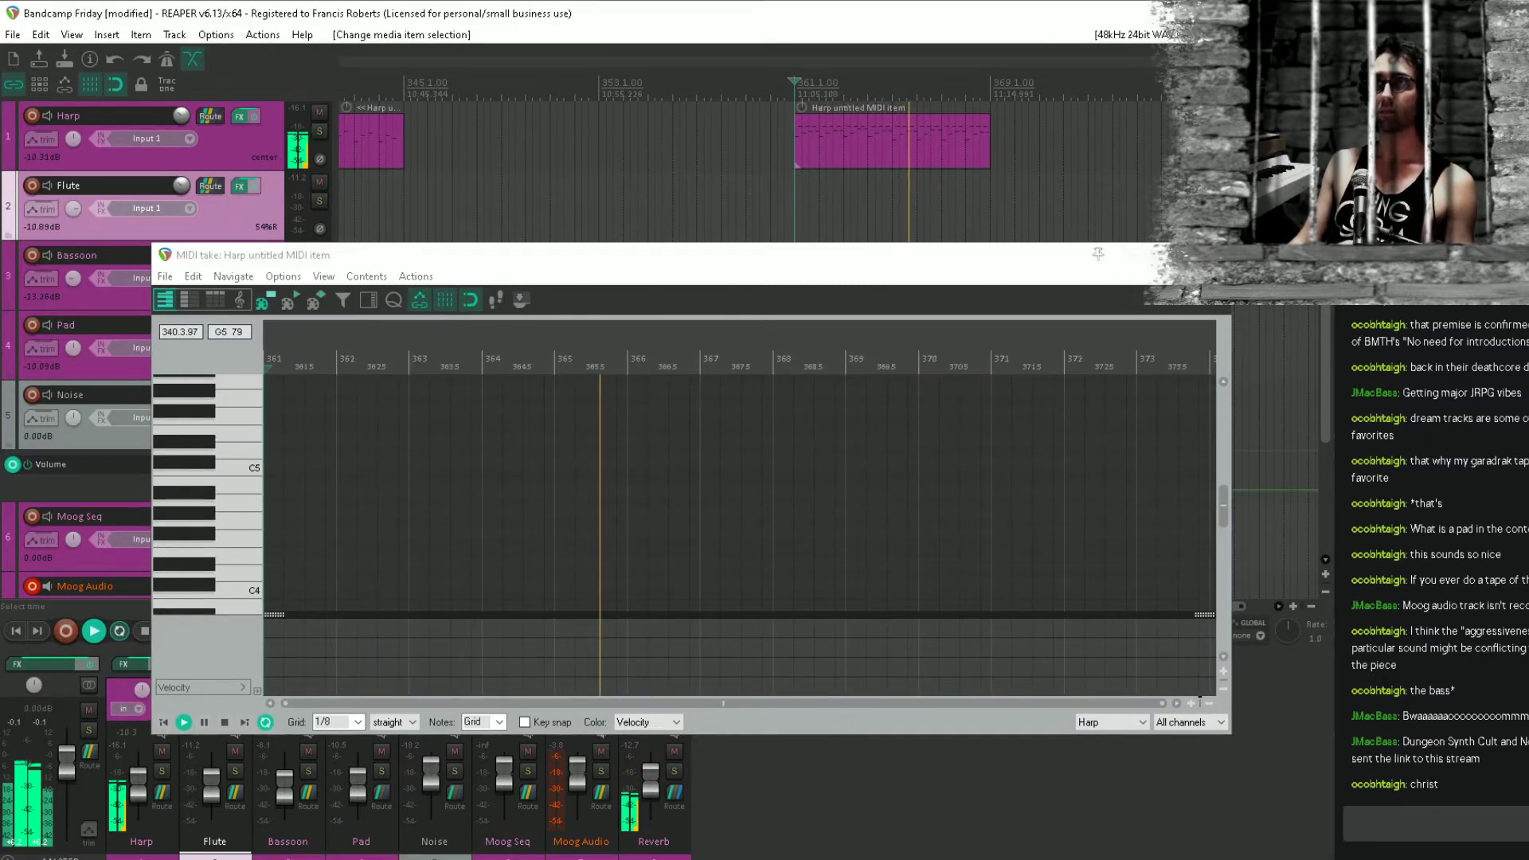
Close the note editor, copy the Harp item at bar 361 to bar 369 and stop playback.
left_click(1212, 254)
scroll(669, 196, "down", 2)
left_click_drag(707, 179, 1102, 141)
key("space")
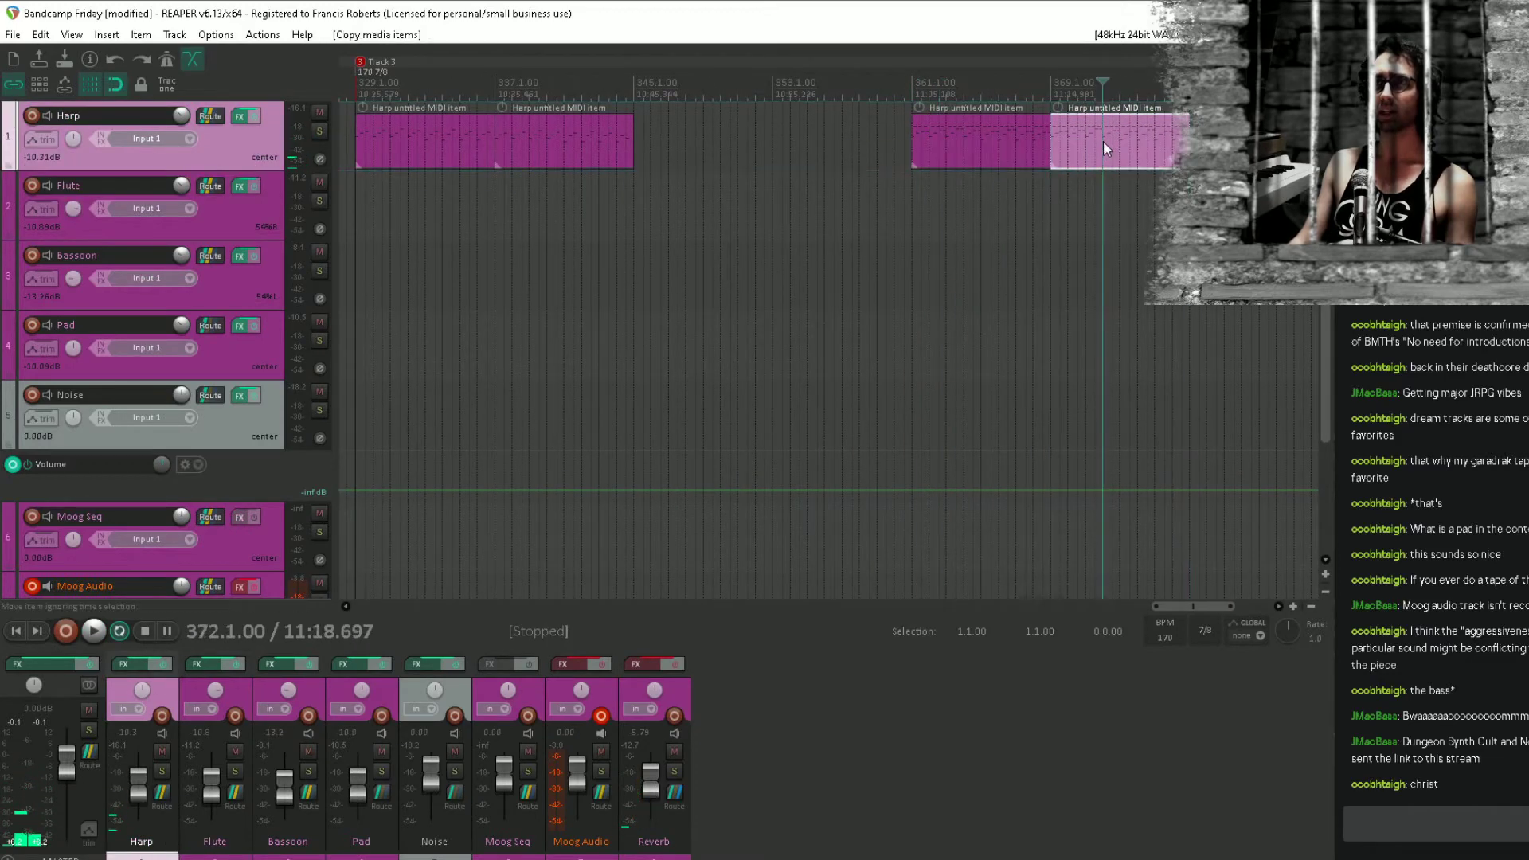
Transpose all notes of the Harp item at bar 369 down two semitones.
double_click(1102, 141)
key("ctrl+a")
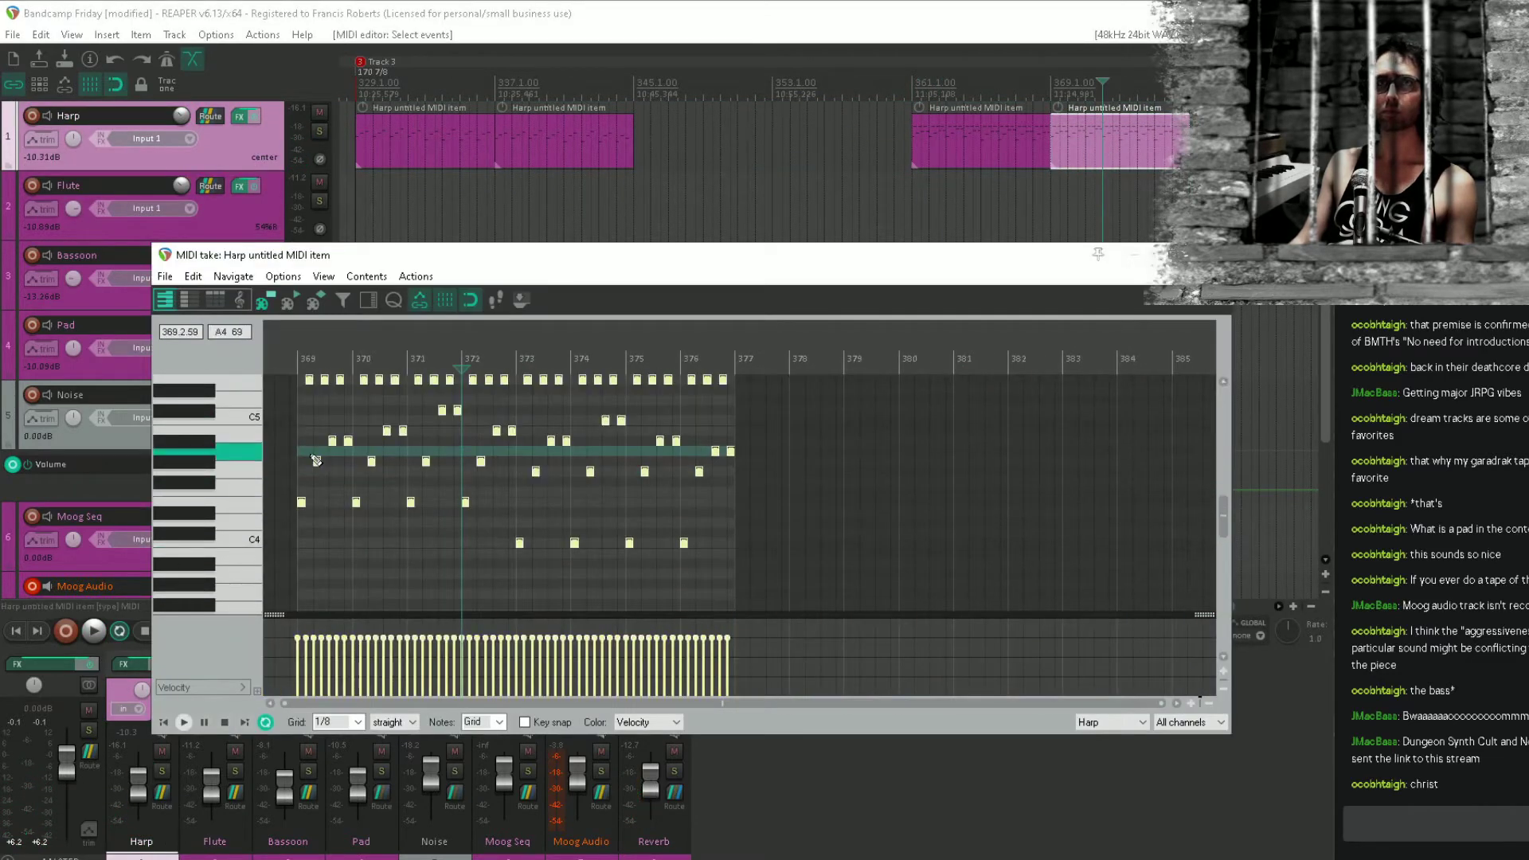
left_click_drag(318, 417, 1129, 413)
scroll(505, 535, "up", 4)
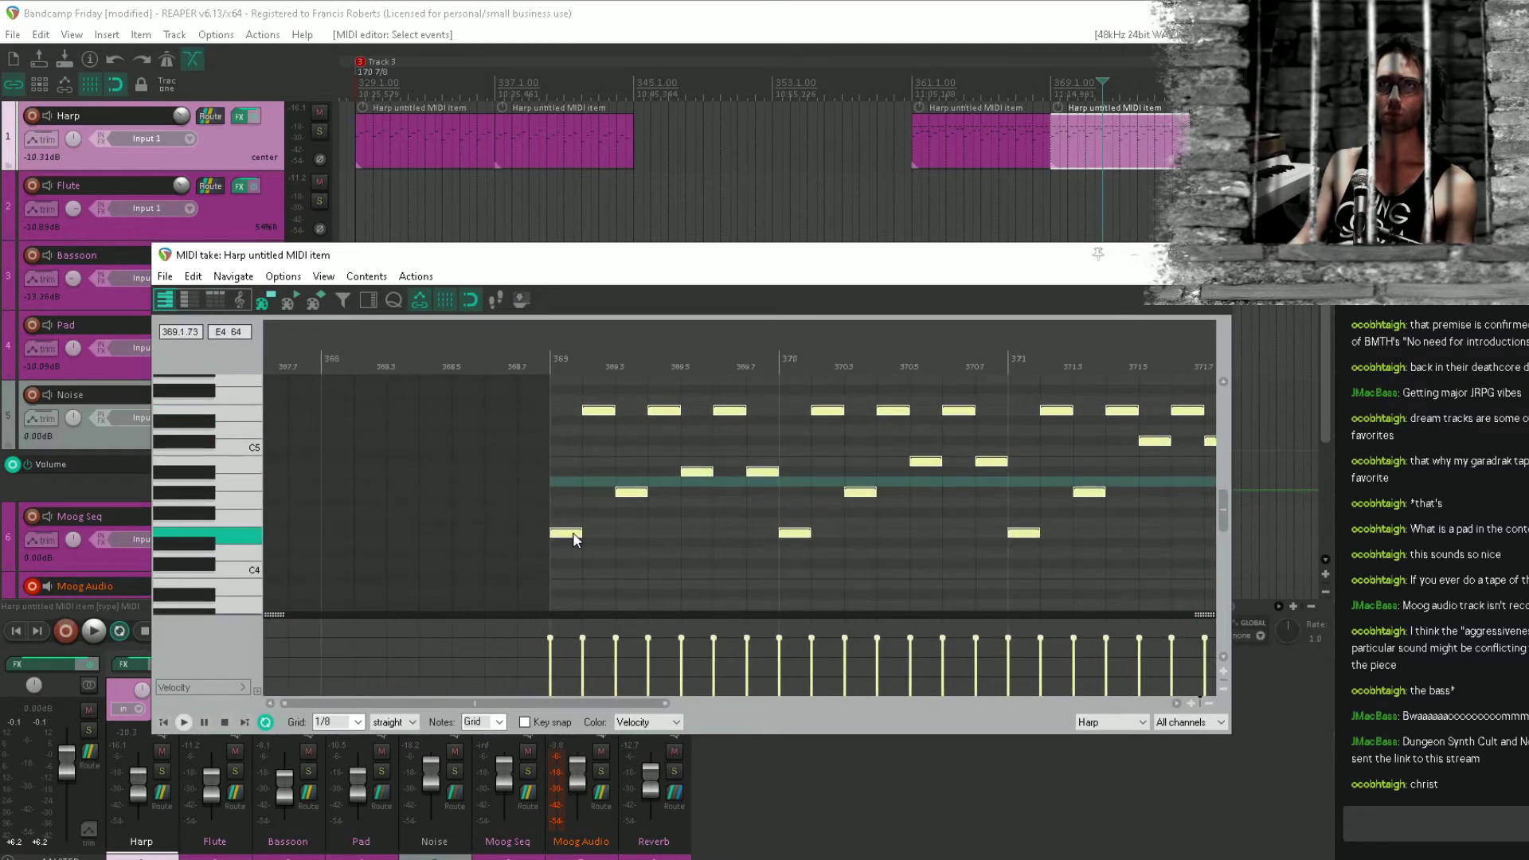
left_click_drag(572, 532, 573, 553)
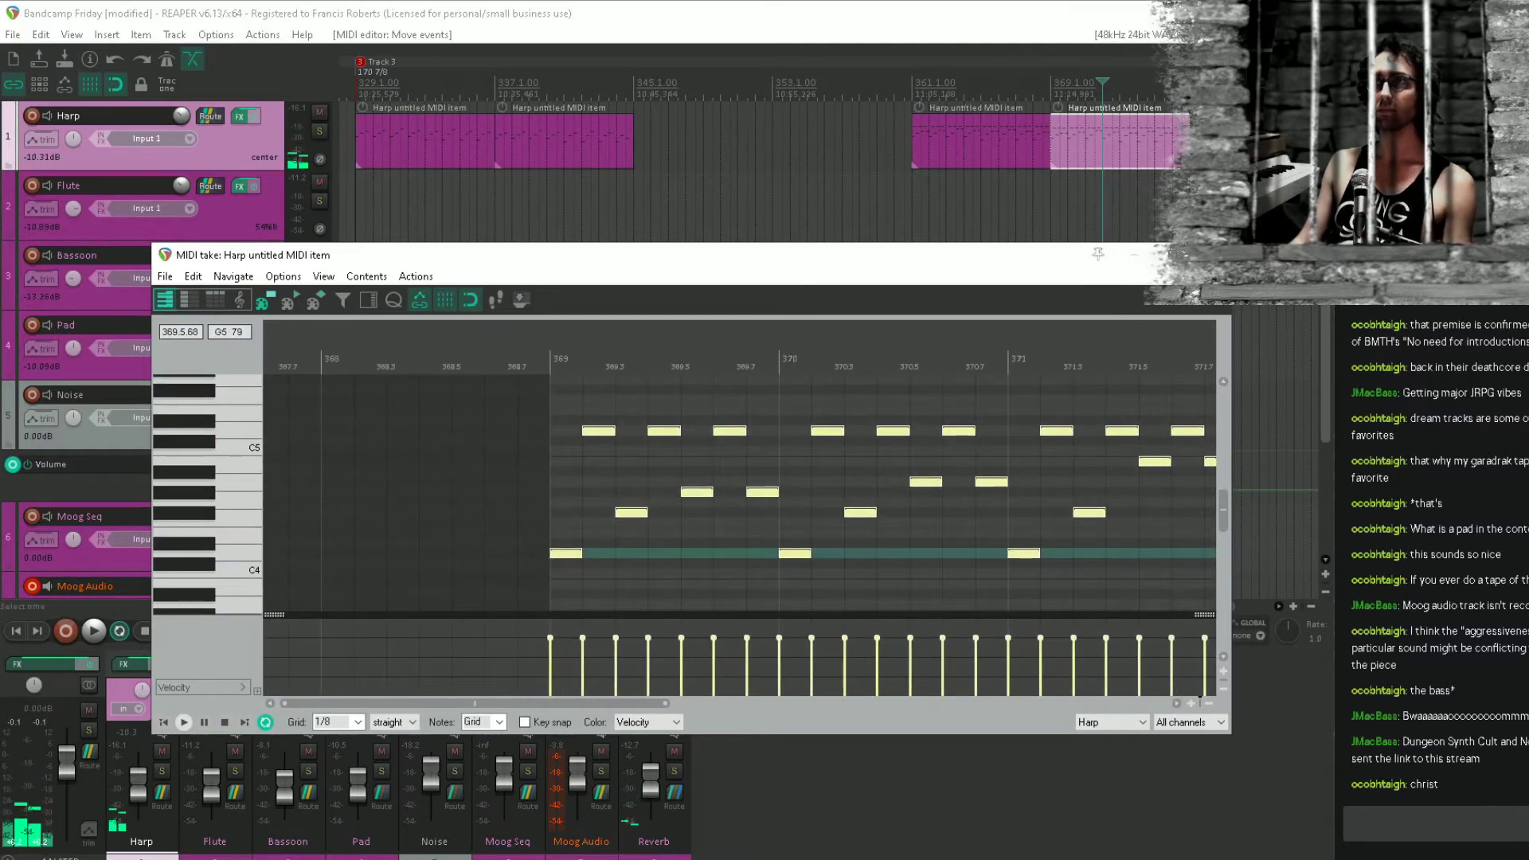
left_click(682, 222)
Save the project and play the Harp part from bar 329.
left_click_drag(386, 356, 822, 376)
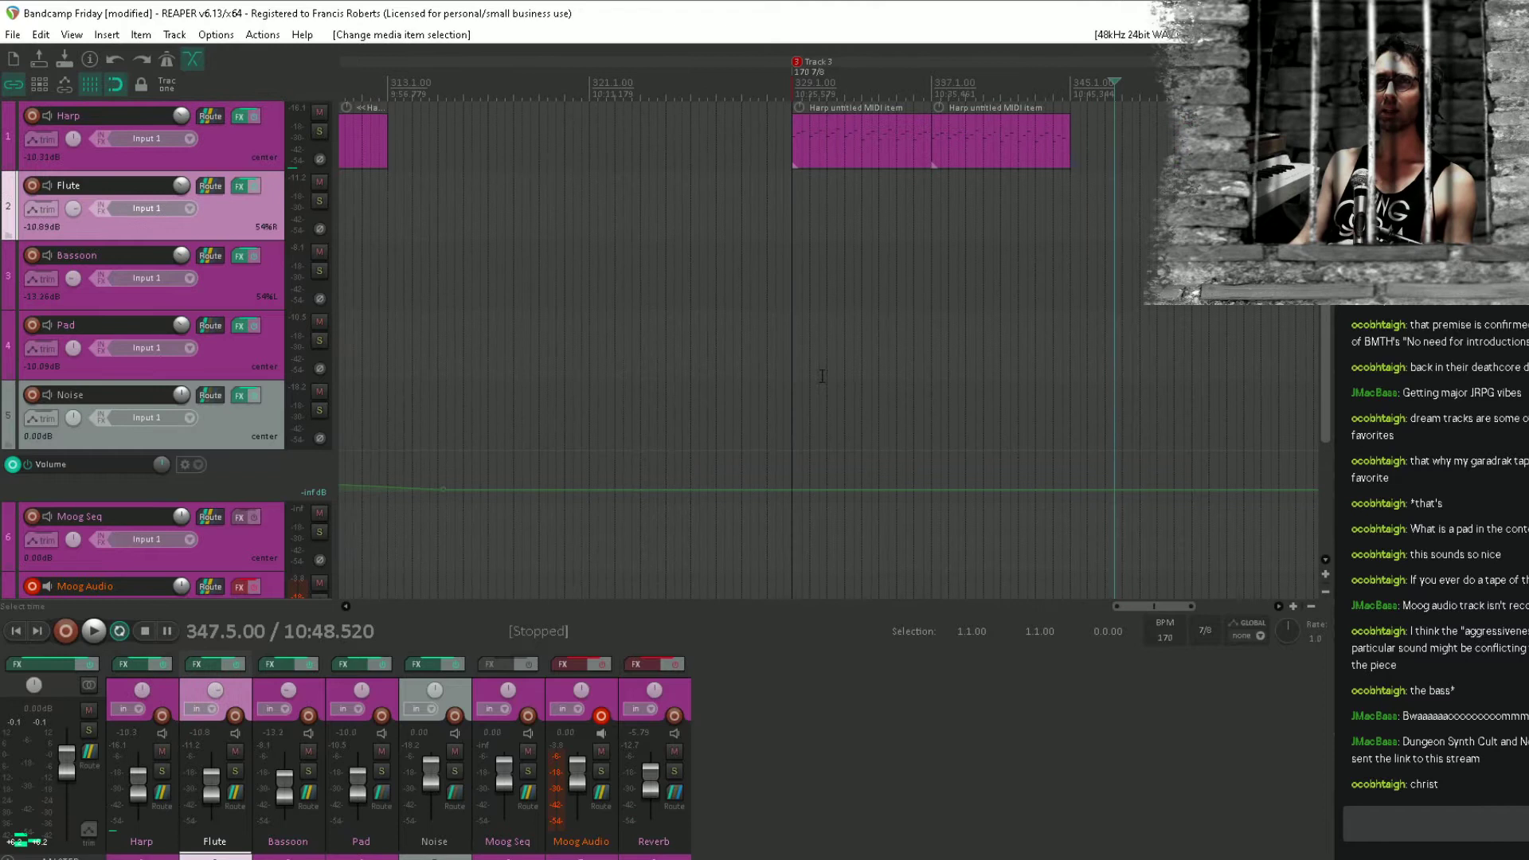
left_click(936, 215)
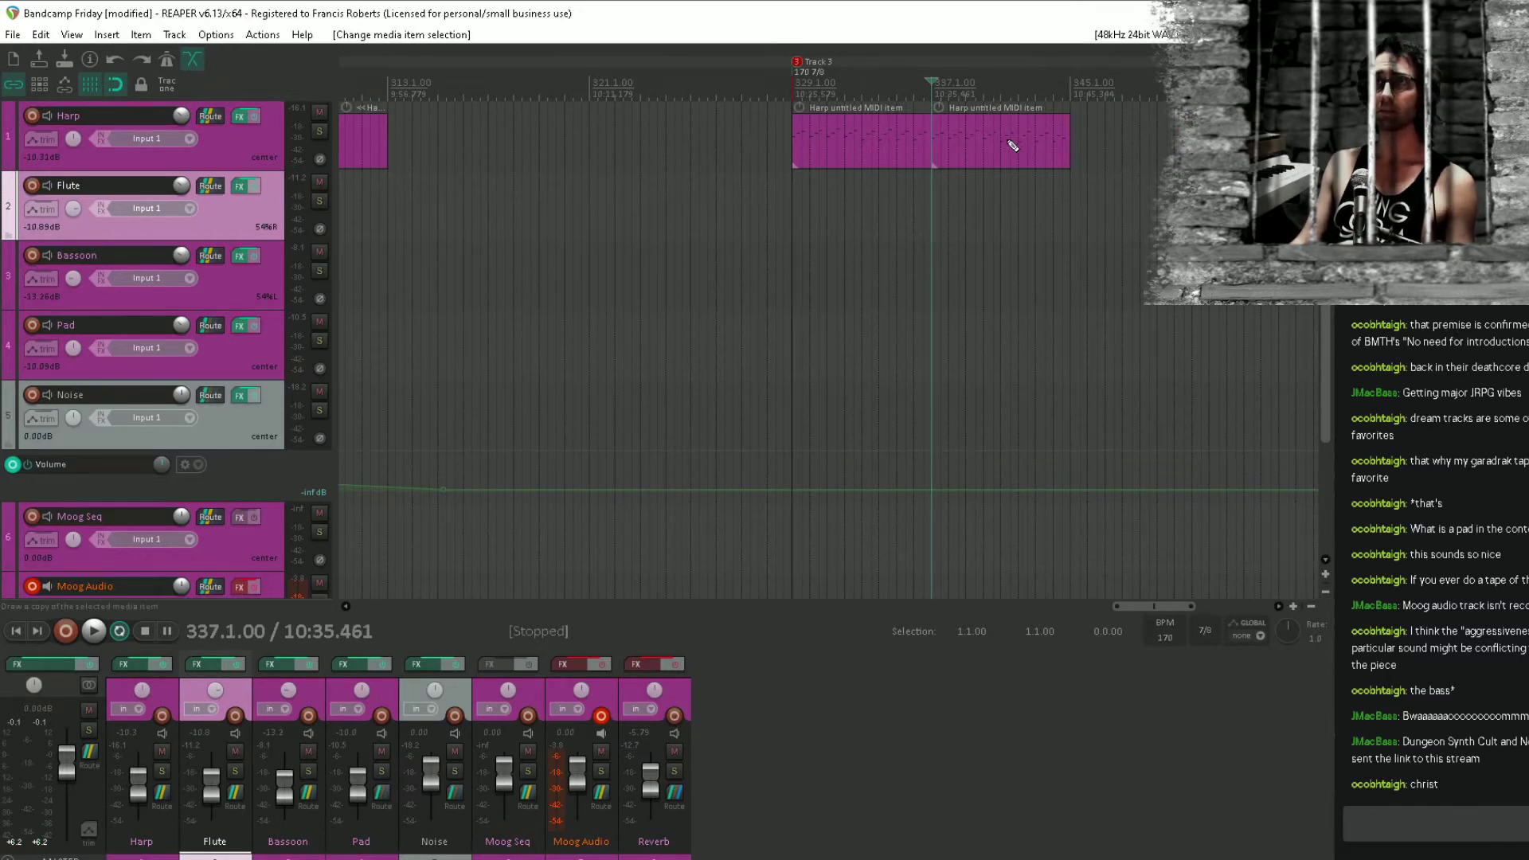
key("ctrl+s")
left_click(812, 196)
key("space")
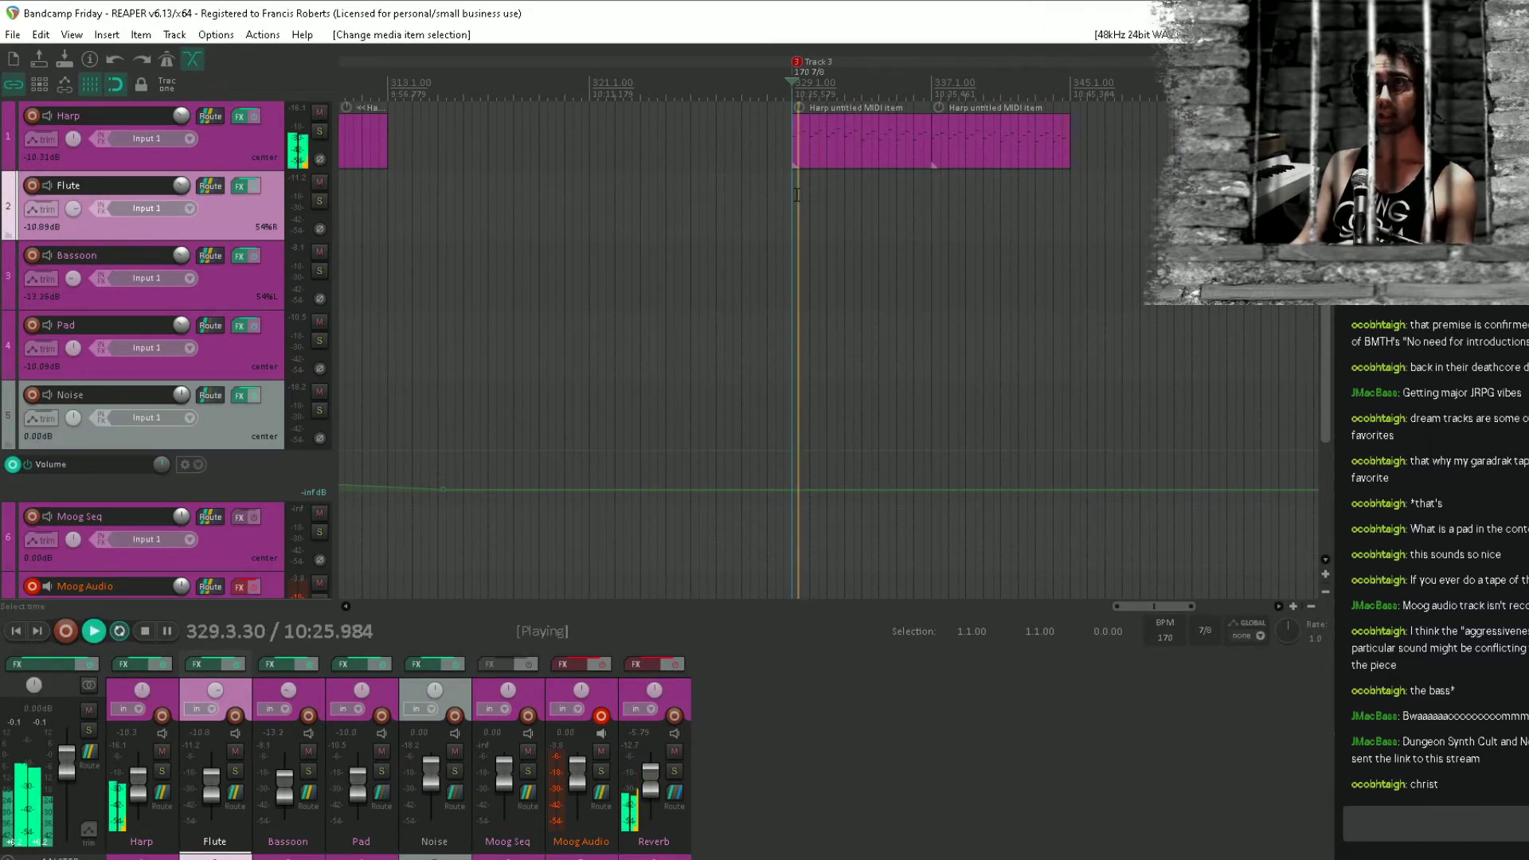
Draw a one-bar E3 bass note in bar 329 of the Harp item and play from bar 329.
scroll(855, 171, "up", 3)
double_click(802, 147)
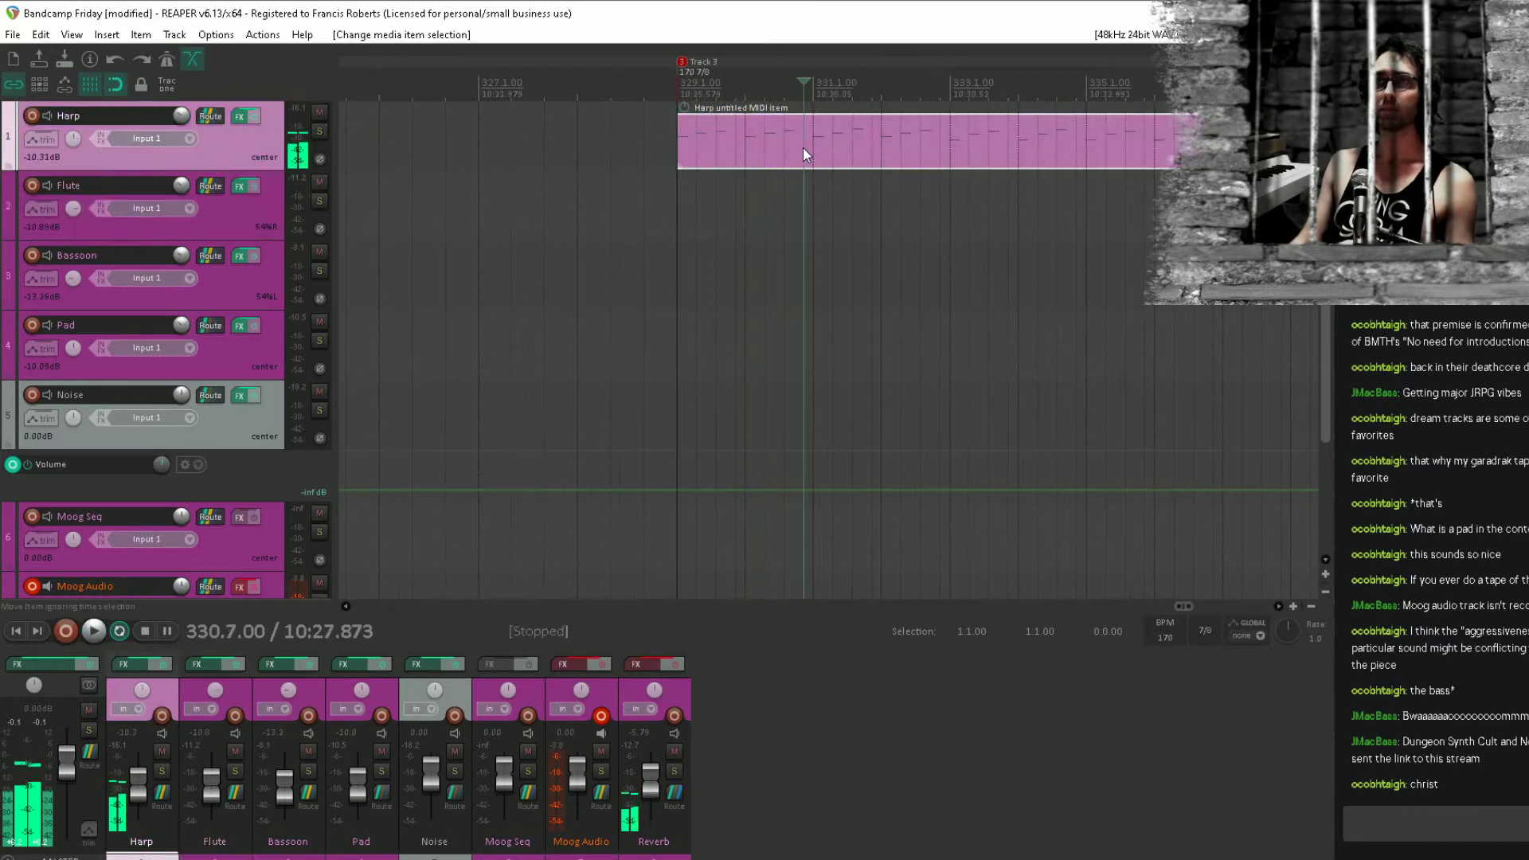
scroll(427, 558, "down", 1)
left_click_drag(406, 556, 468, 497)
scroll(407, 495, "up", 3)
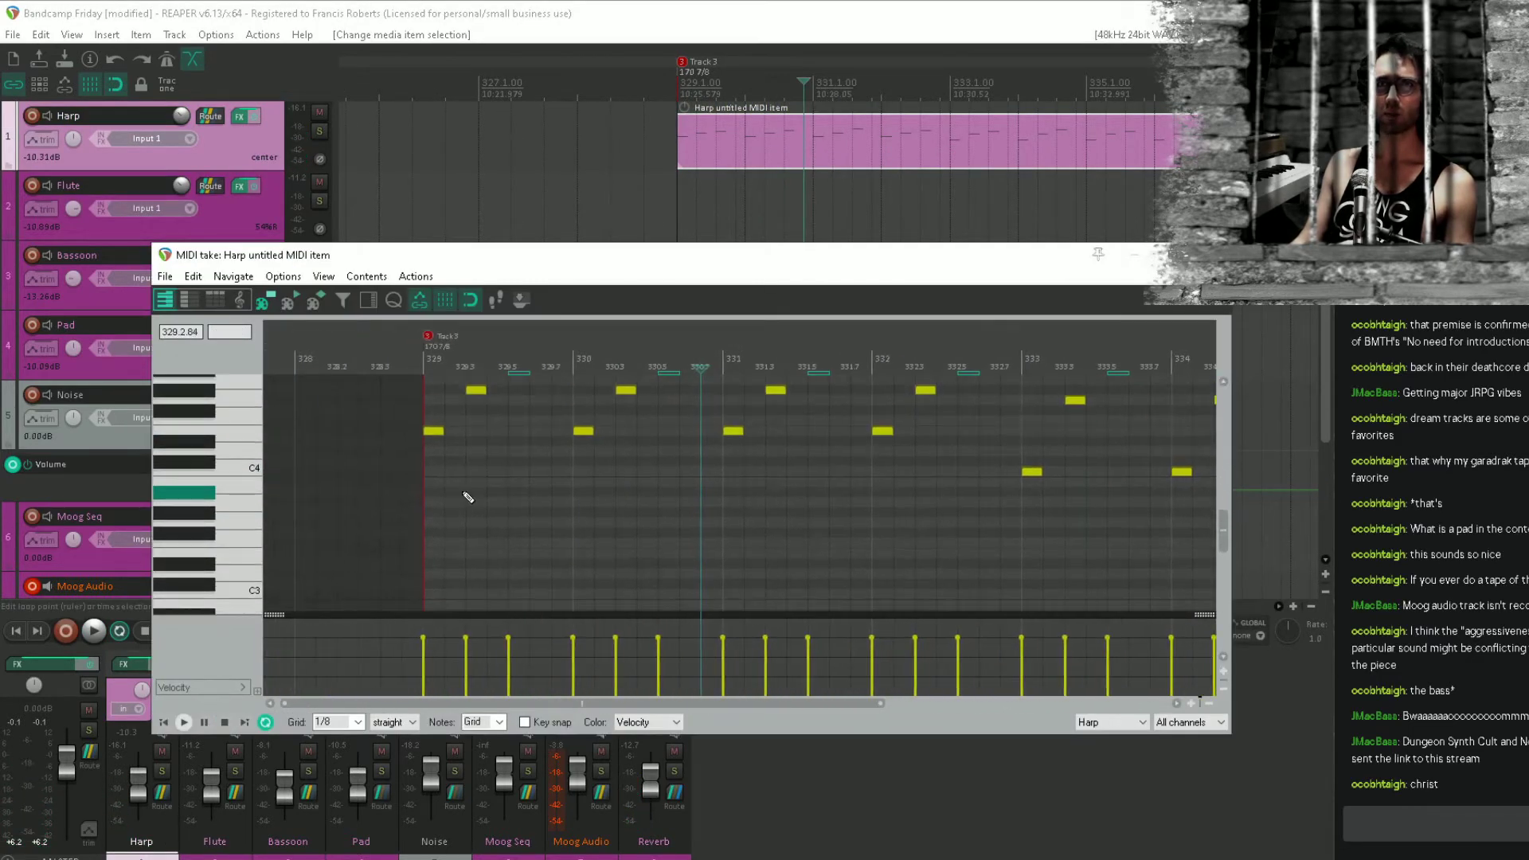
left_click(436, 555)
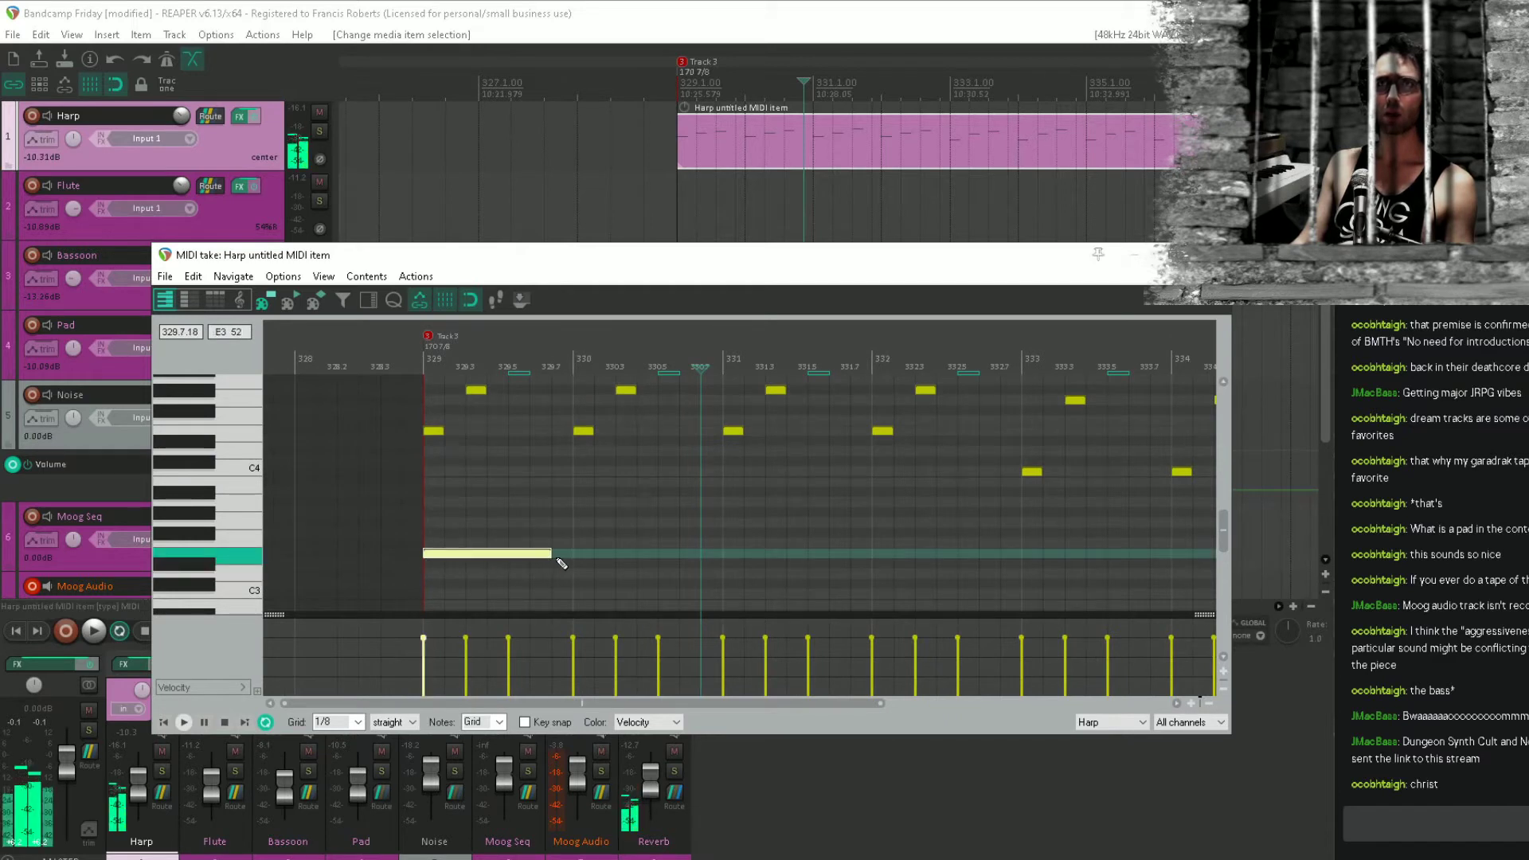
left_click_drag(561, 563, 575, 555)
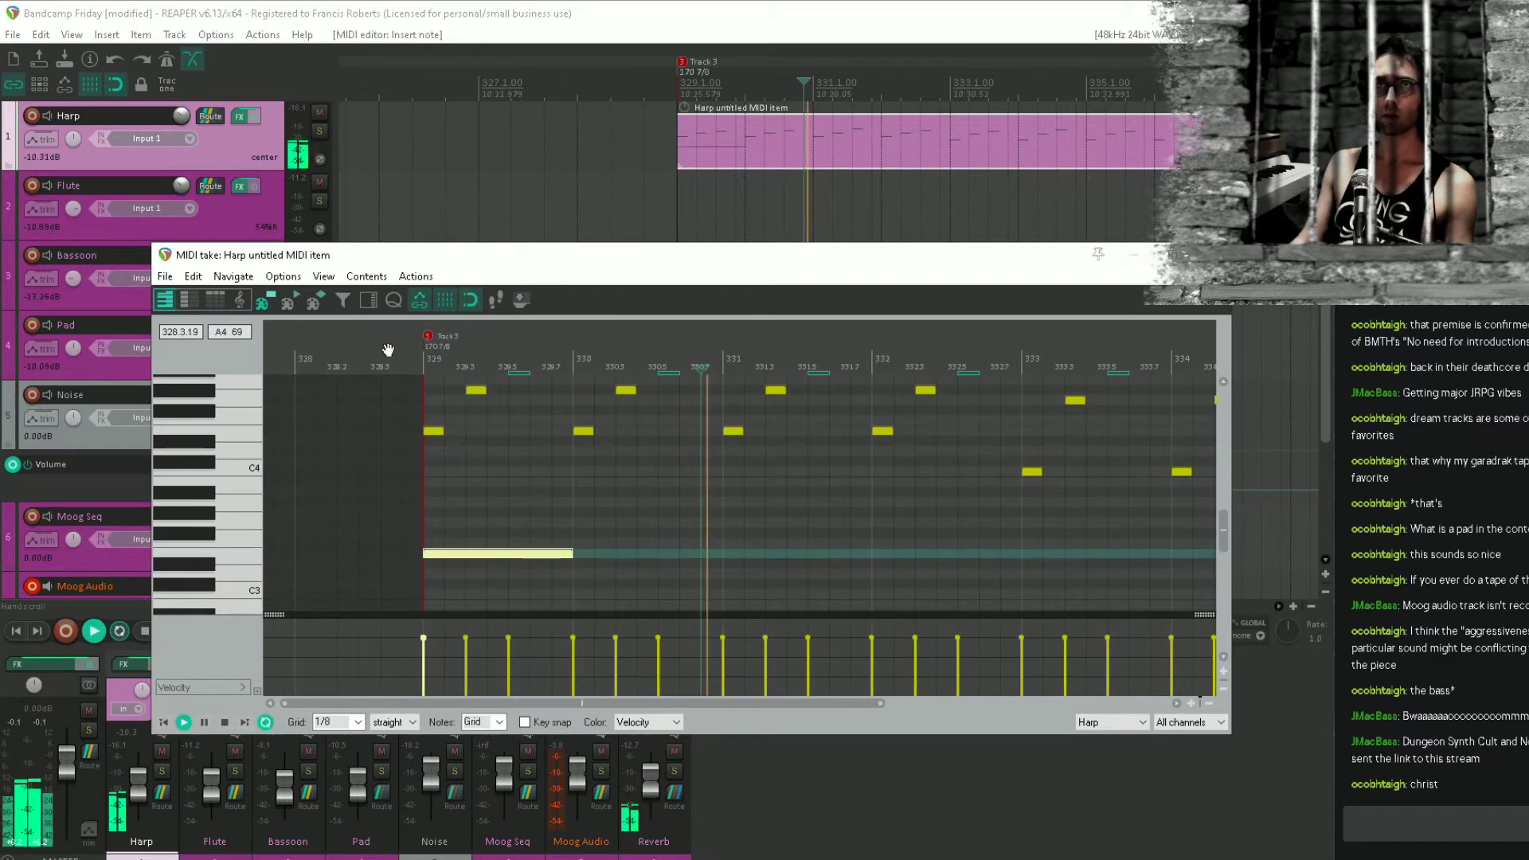
left_click(429, 341)
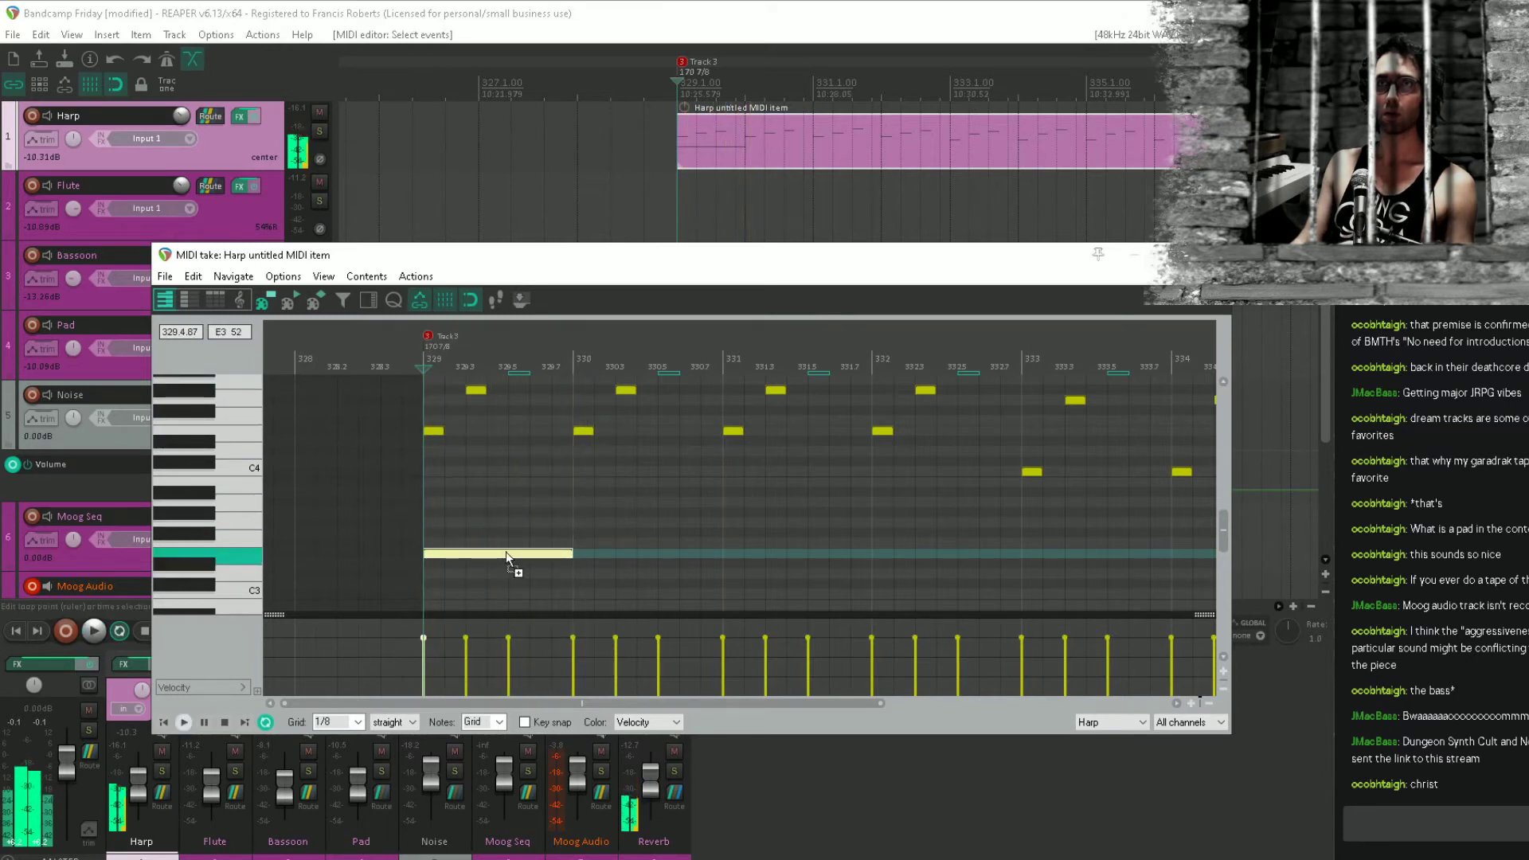
Copy the bass note to bar 330 as B3, repeat the pair in bars 331–332, and copy it to bars 333–334 as C3 and G3.
left_click_drag(507, 555, 672, 483)
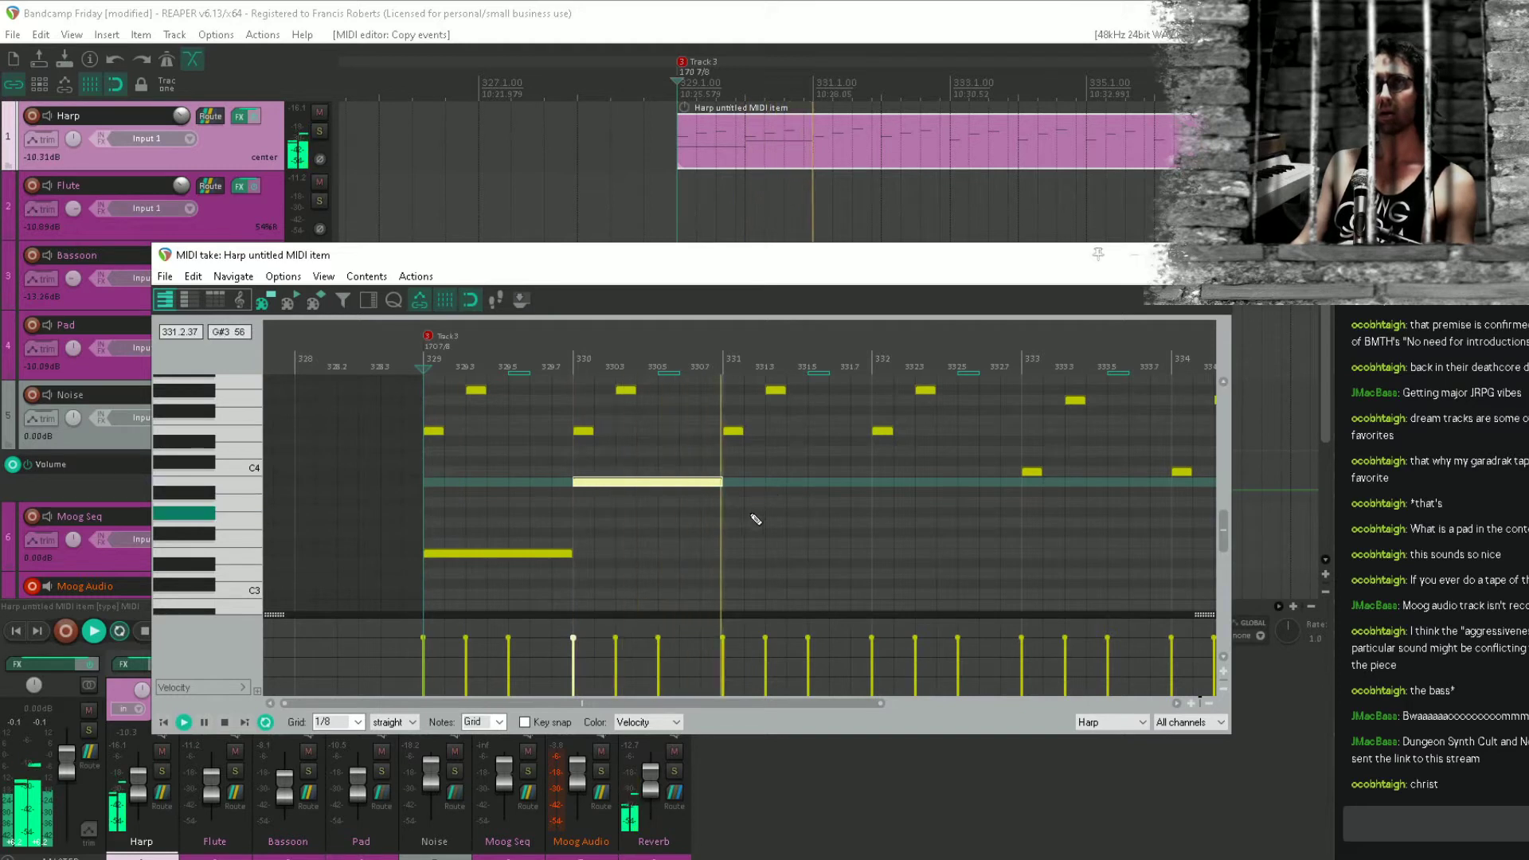
left_click_drag(672, 466, 1073, 600)
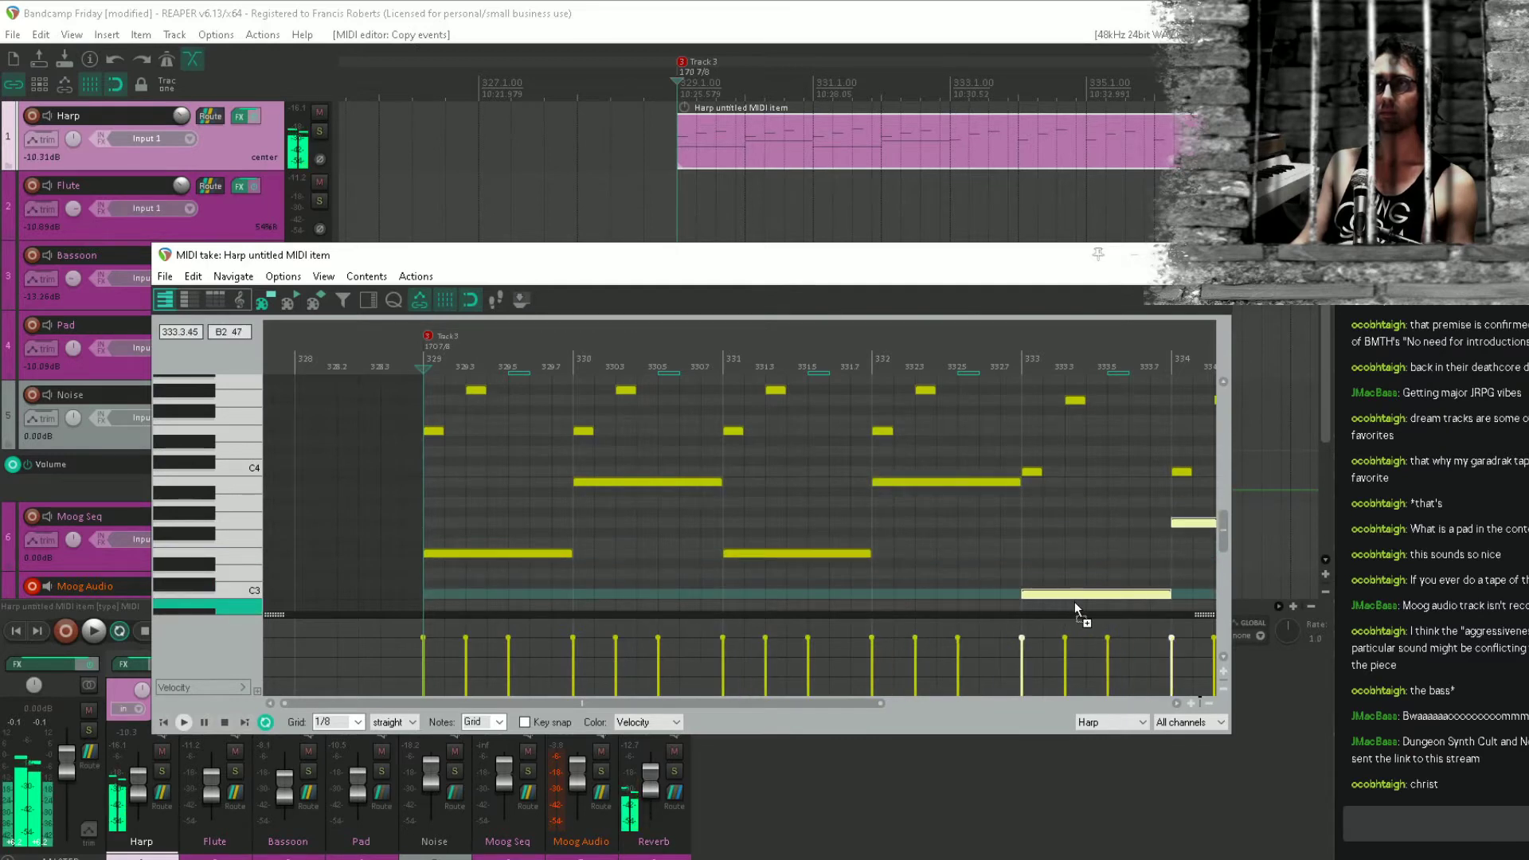
Play the bass line, copy the C3 and G3 notes into bars 335–336 and close the note editor.
key("space")
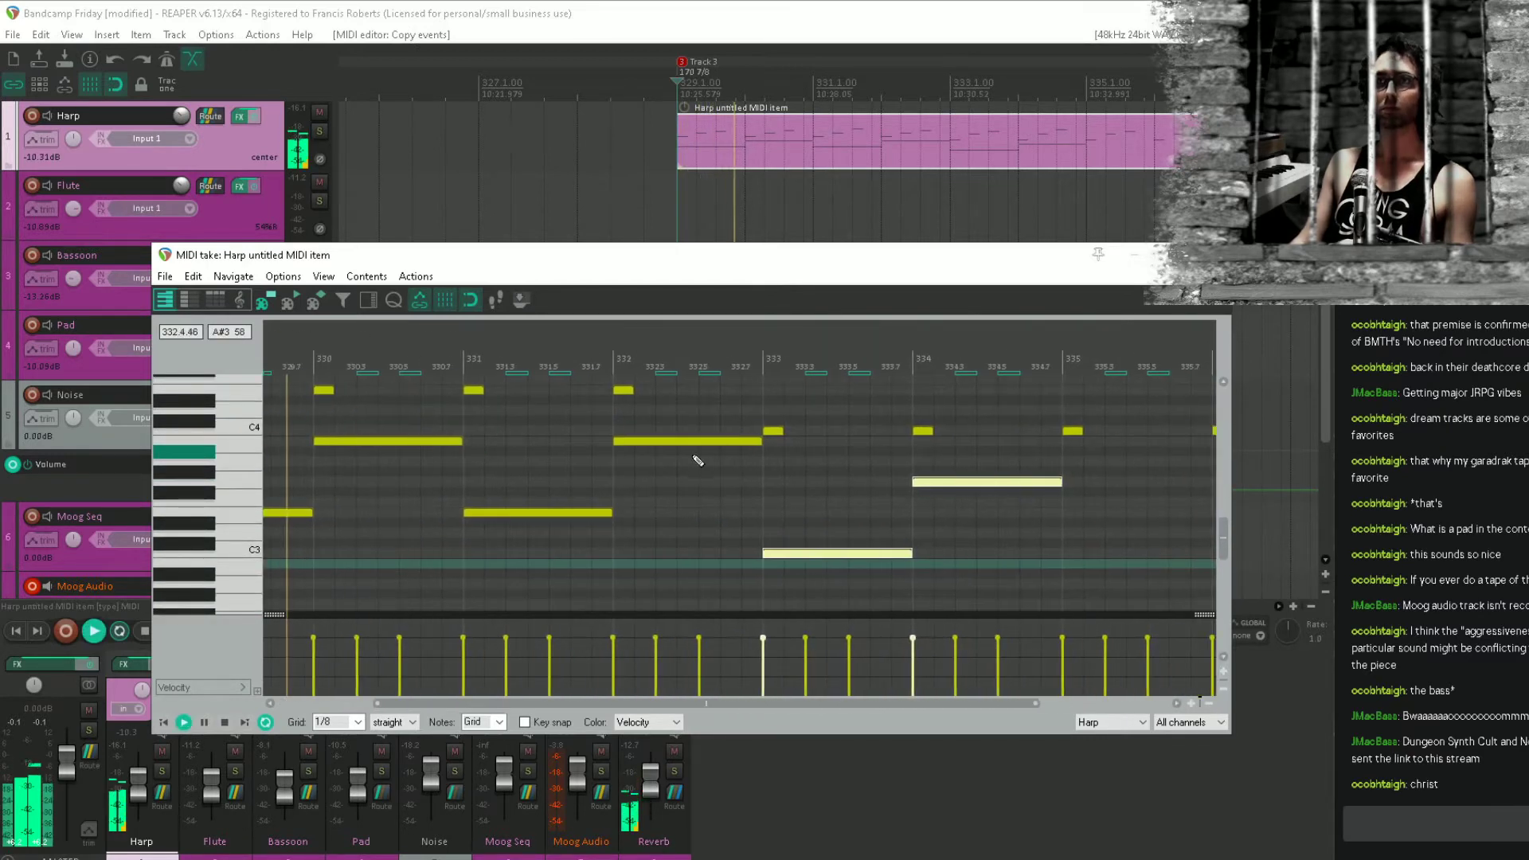
scroll(1047, 530, "down", 1)
left_click_drag(1038, 519, 992, 536)
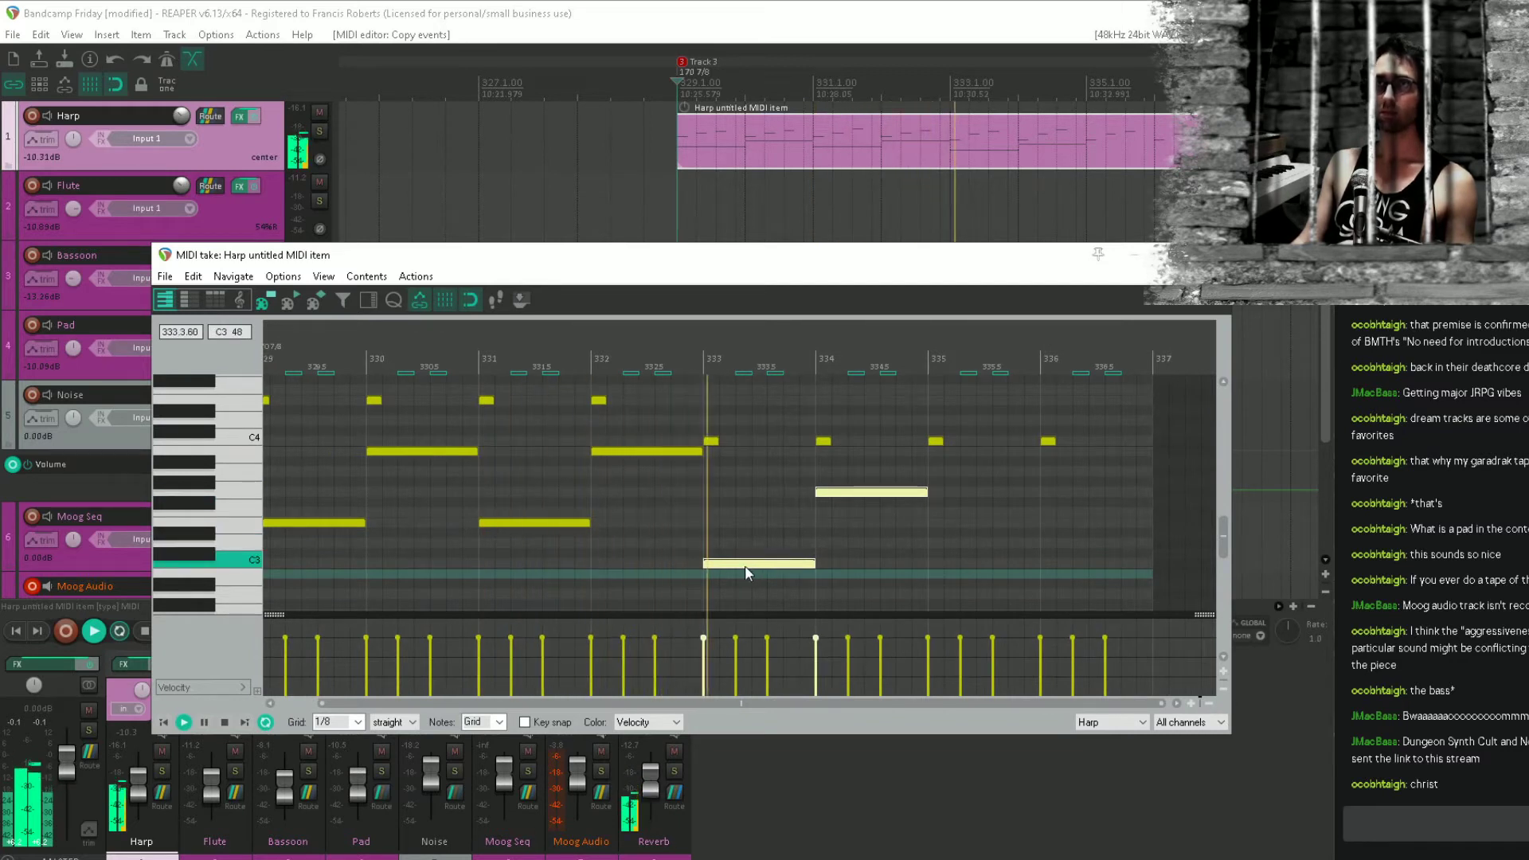
key("space")
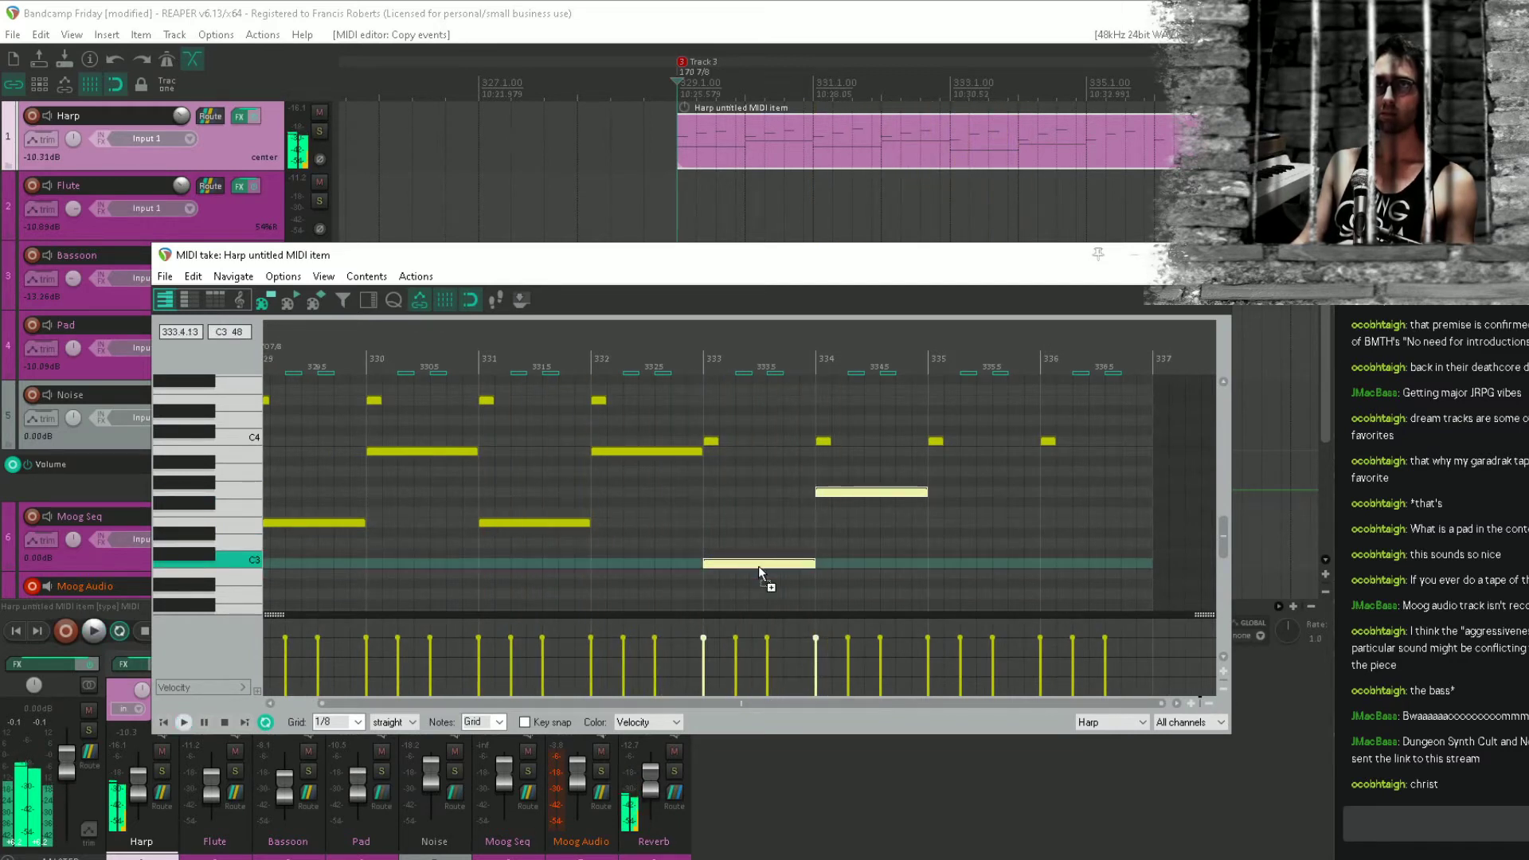
left_click_drag(758, 566, 1013, 562)
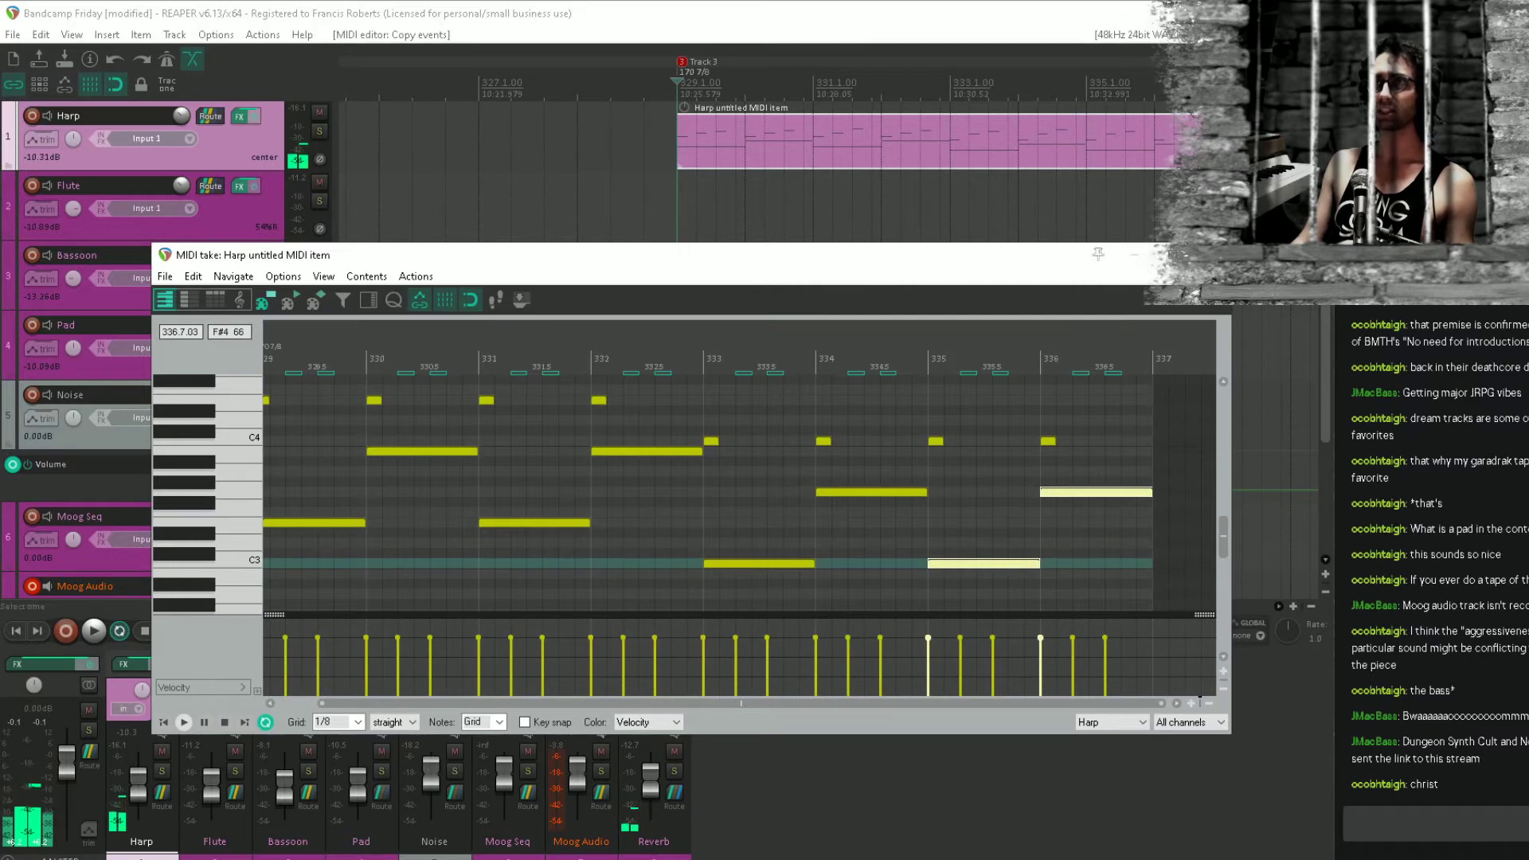
left_click(1213, 255)
Open the Harp item at bar 337 and add one-bar bass notes D3 in bar 337 and A3 in bar 338.
scroll(796, 199, "right", 5)
double_click(772, 140)
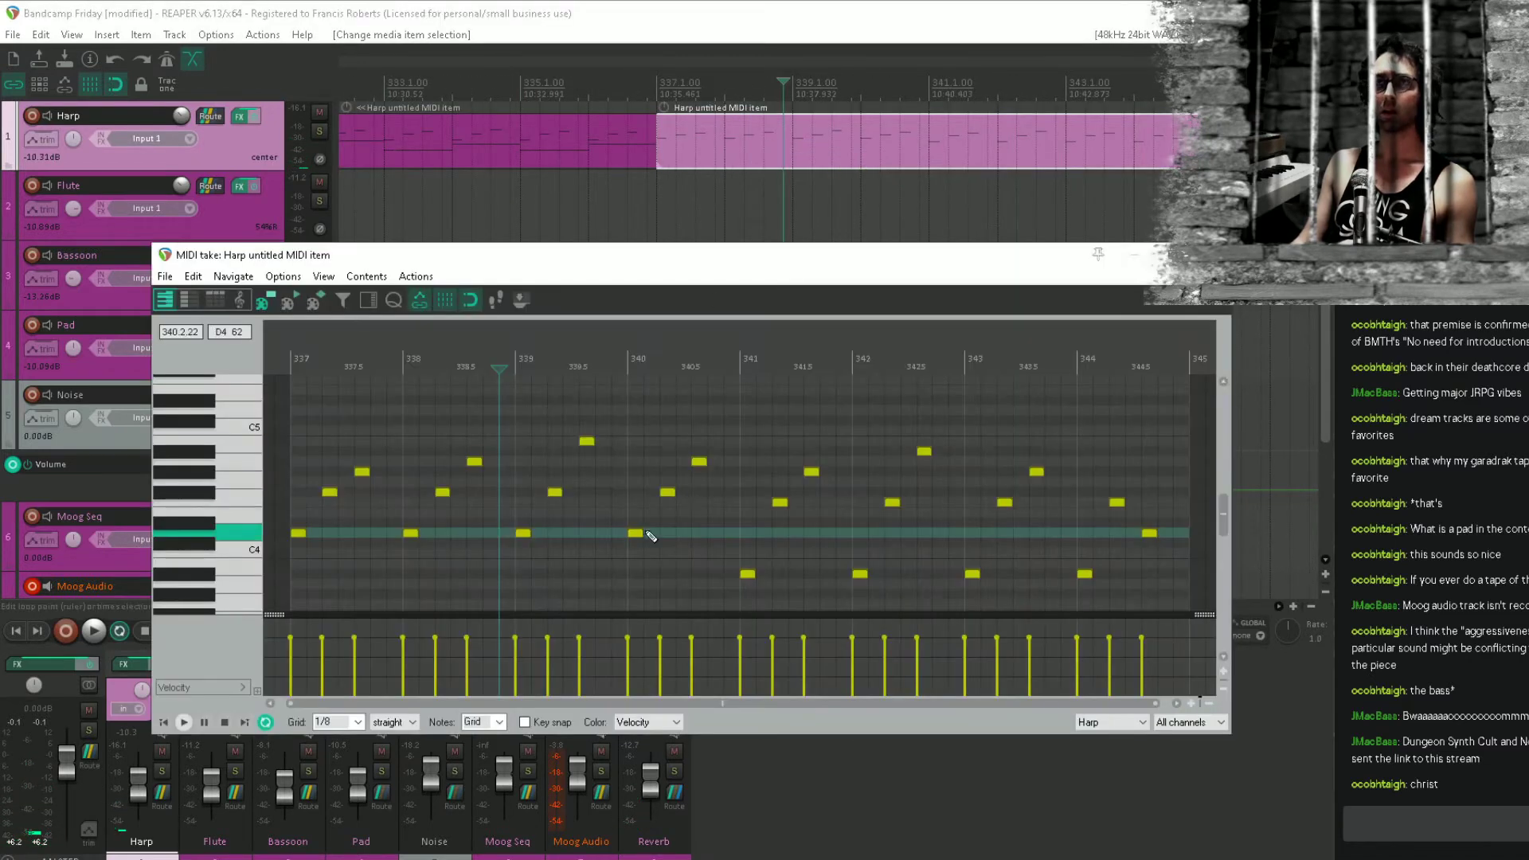
scroll(605, 506, "down", 3)
scroll(541, 502, "up", 4)
scroll(528, 518, "down", 3)
scroll(524, 541, "left", 3)
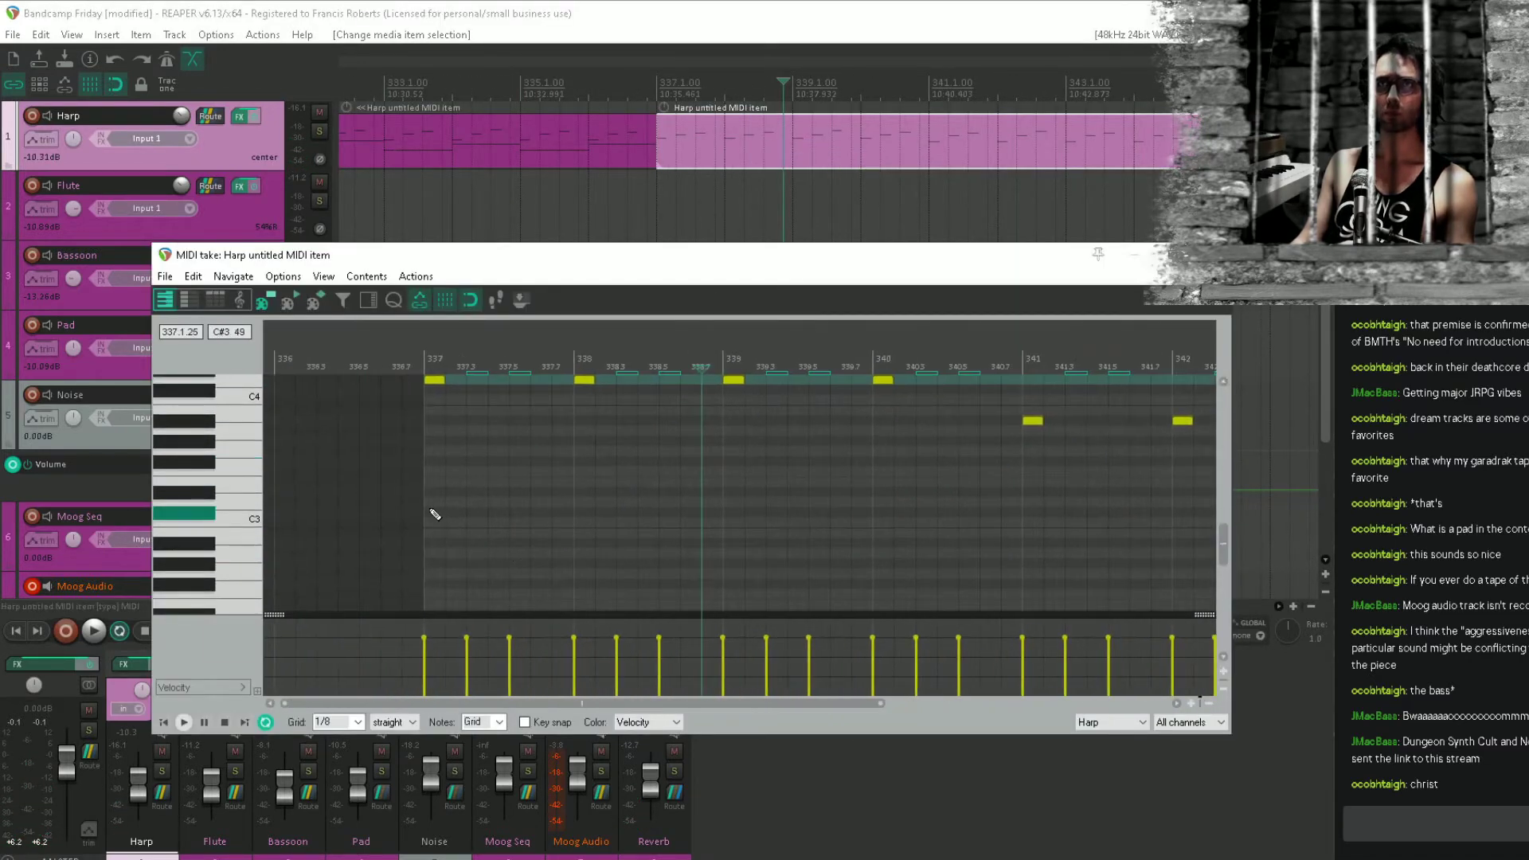
mouse_move(438, 503)
left_mouse_down()
mouse_move(575, 506)
mouse_move(720, 436)
left_mouse_up()
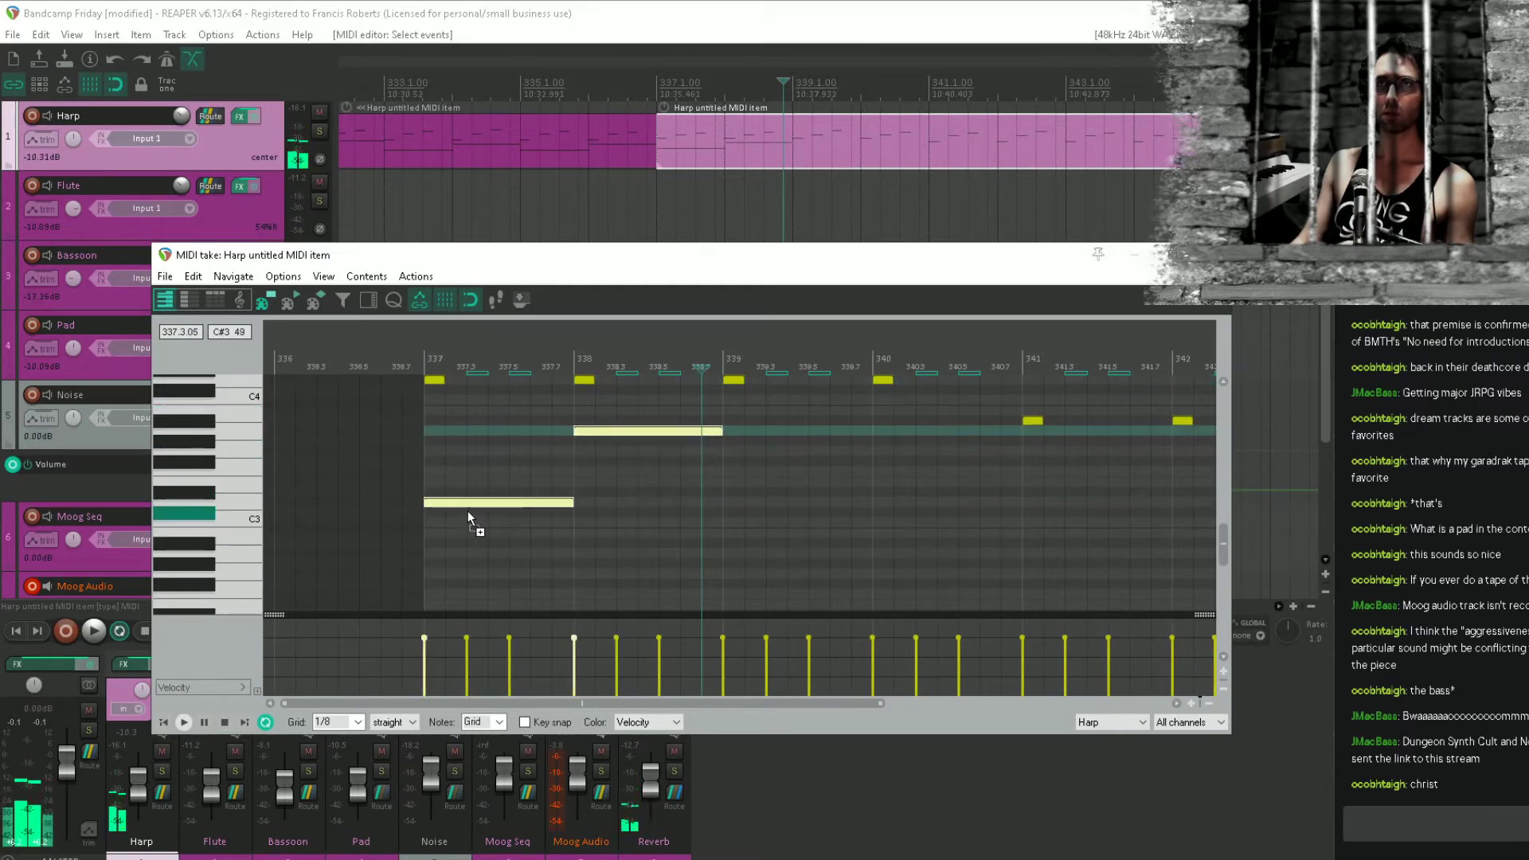
Copy the D3 and A3 bass pair to bars 339–340 and, as A#2 and F3, to bars 341–342, and play from bar 341.
left_click_drag(492, 504, 790, 504)
left_click_drag(981, 557, 535, 417)
left_click_drag(480, 505, 1098, 544)
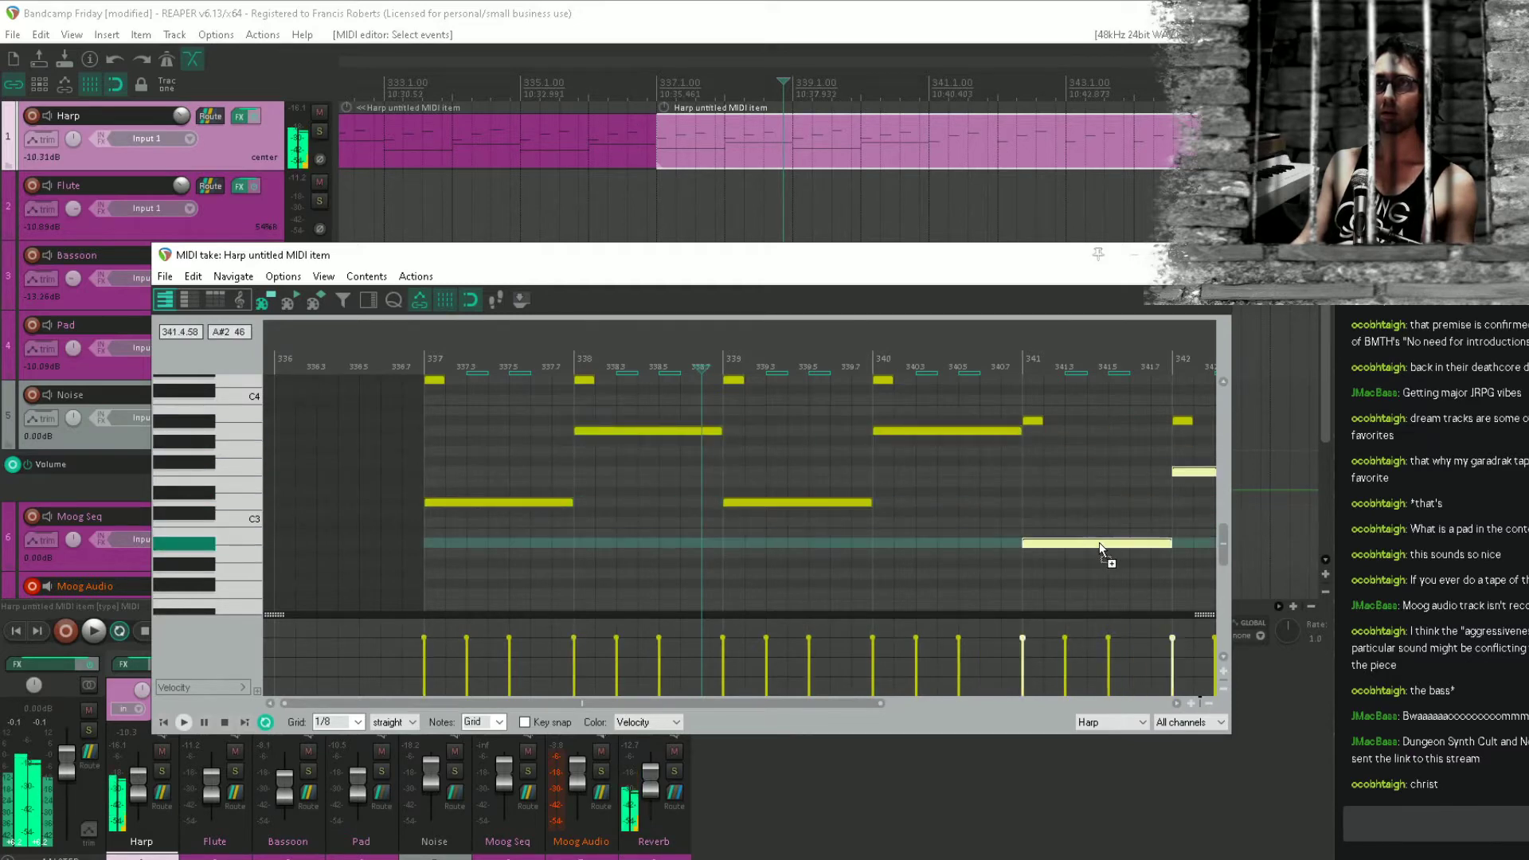
left_click(1033, 483)
key("space")
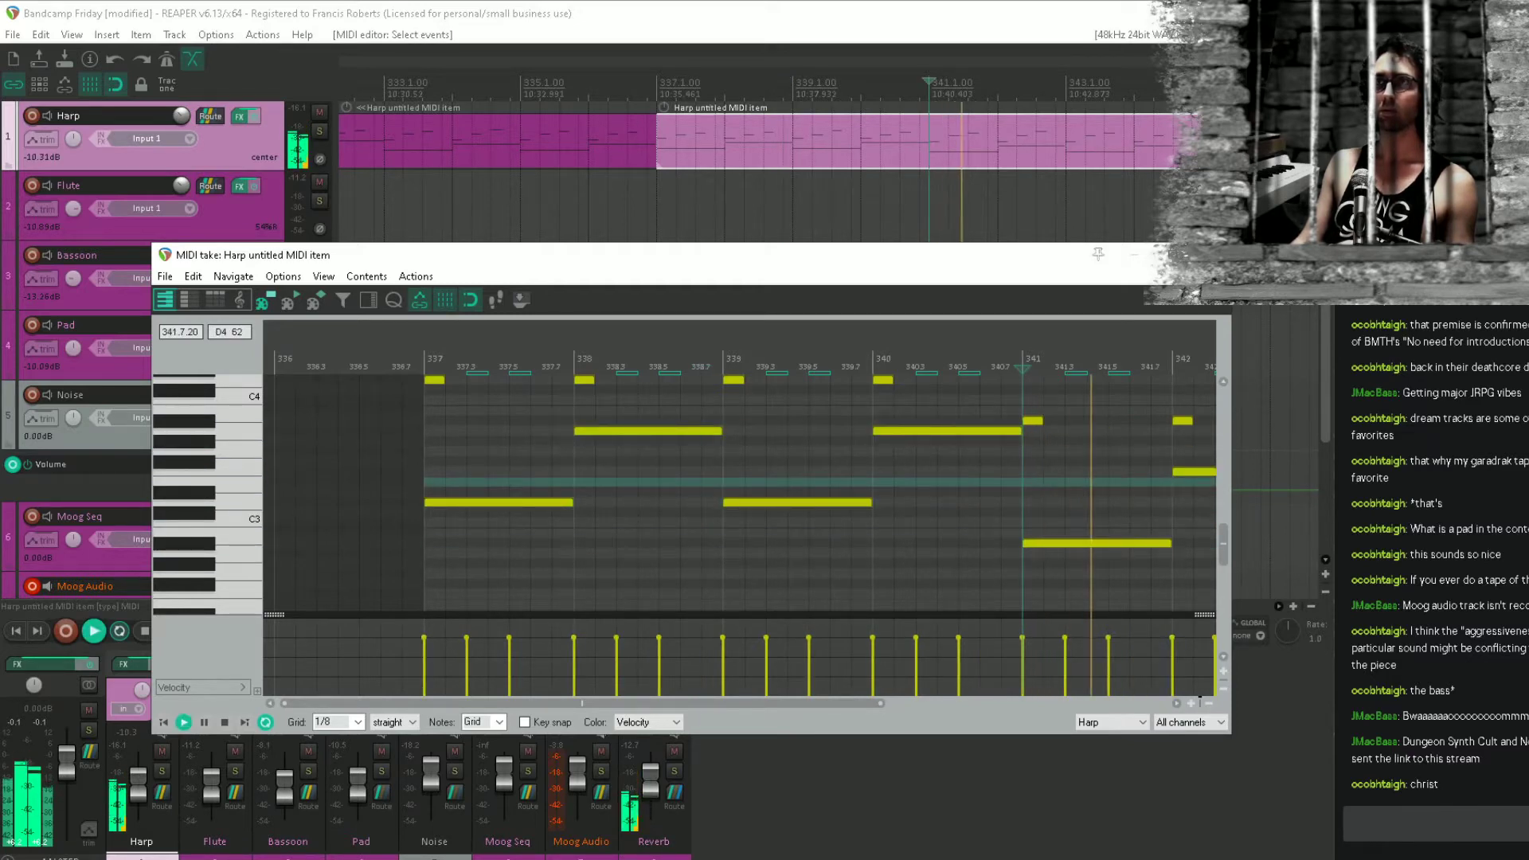
Close the note editor, stop playback and save the project.
key("Escape")
scroll(1176, 333, "down", 3)
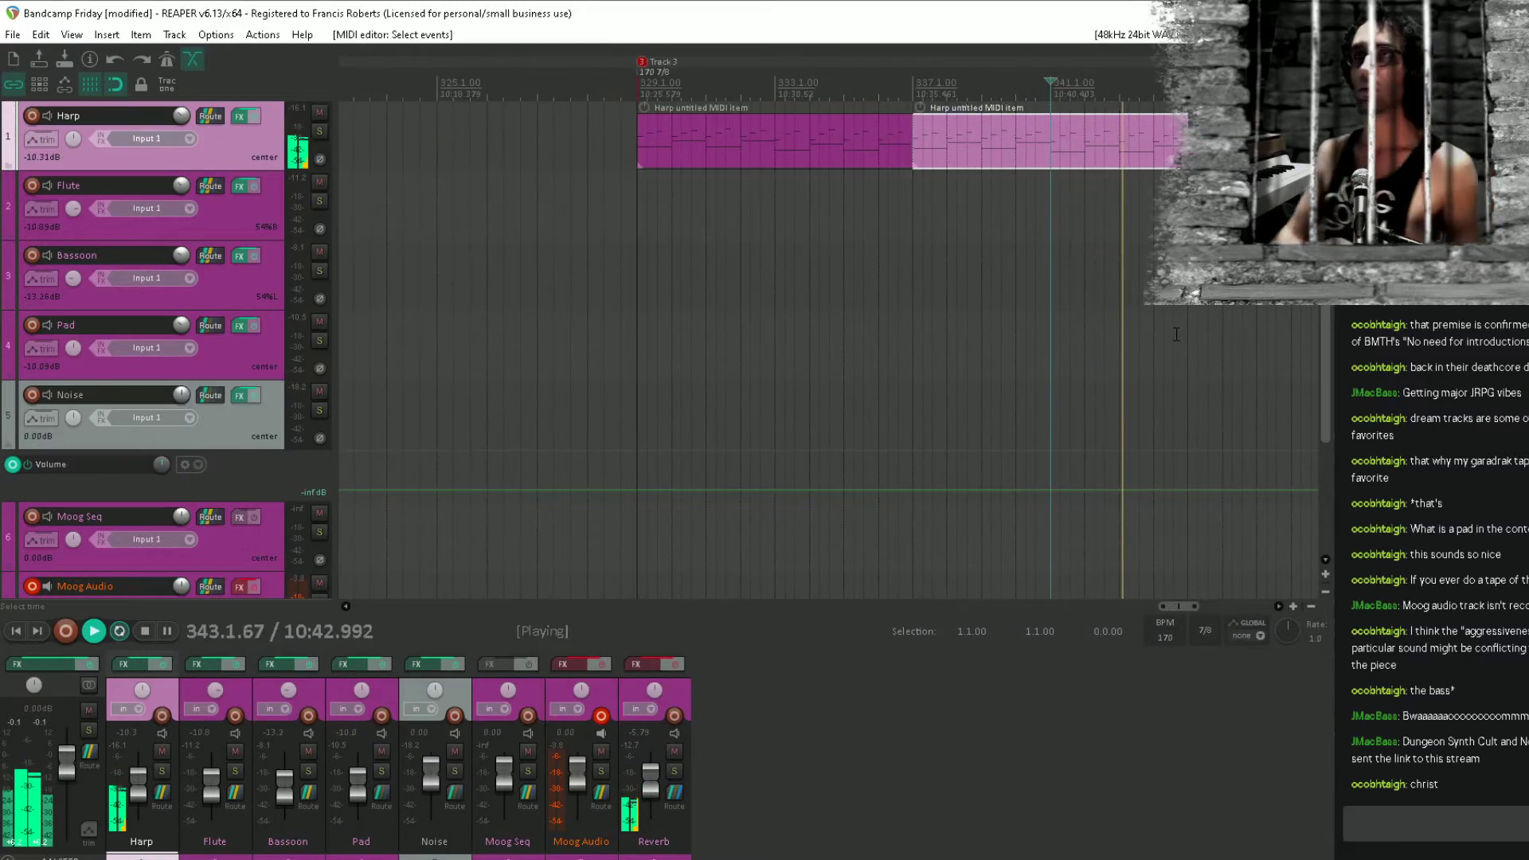
scroll(1051, 264, "down", 1)
key("space")
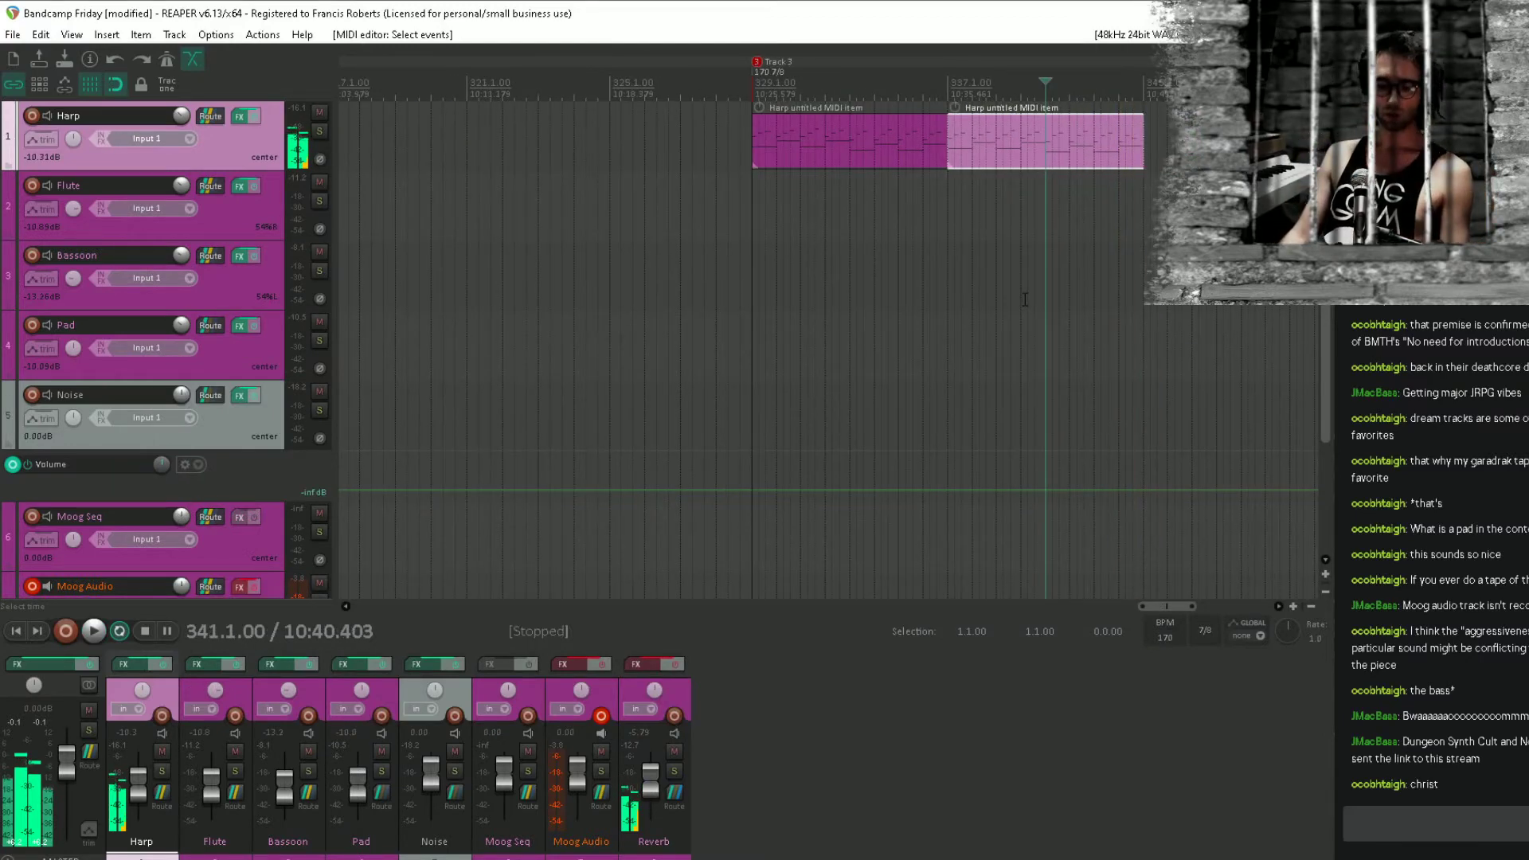
key("ctrl+s")
Copy both Harp items starting at bar 329 down to the Pad track and move the Harp originals to start at bar 345.
left_click_drag(1096, 247, 841, 273)
left_click_drag(980, 196, 816, 305)
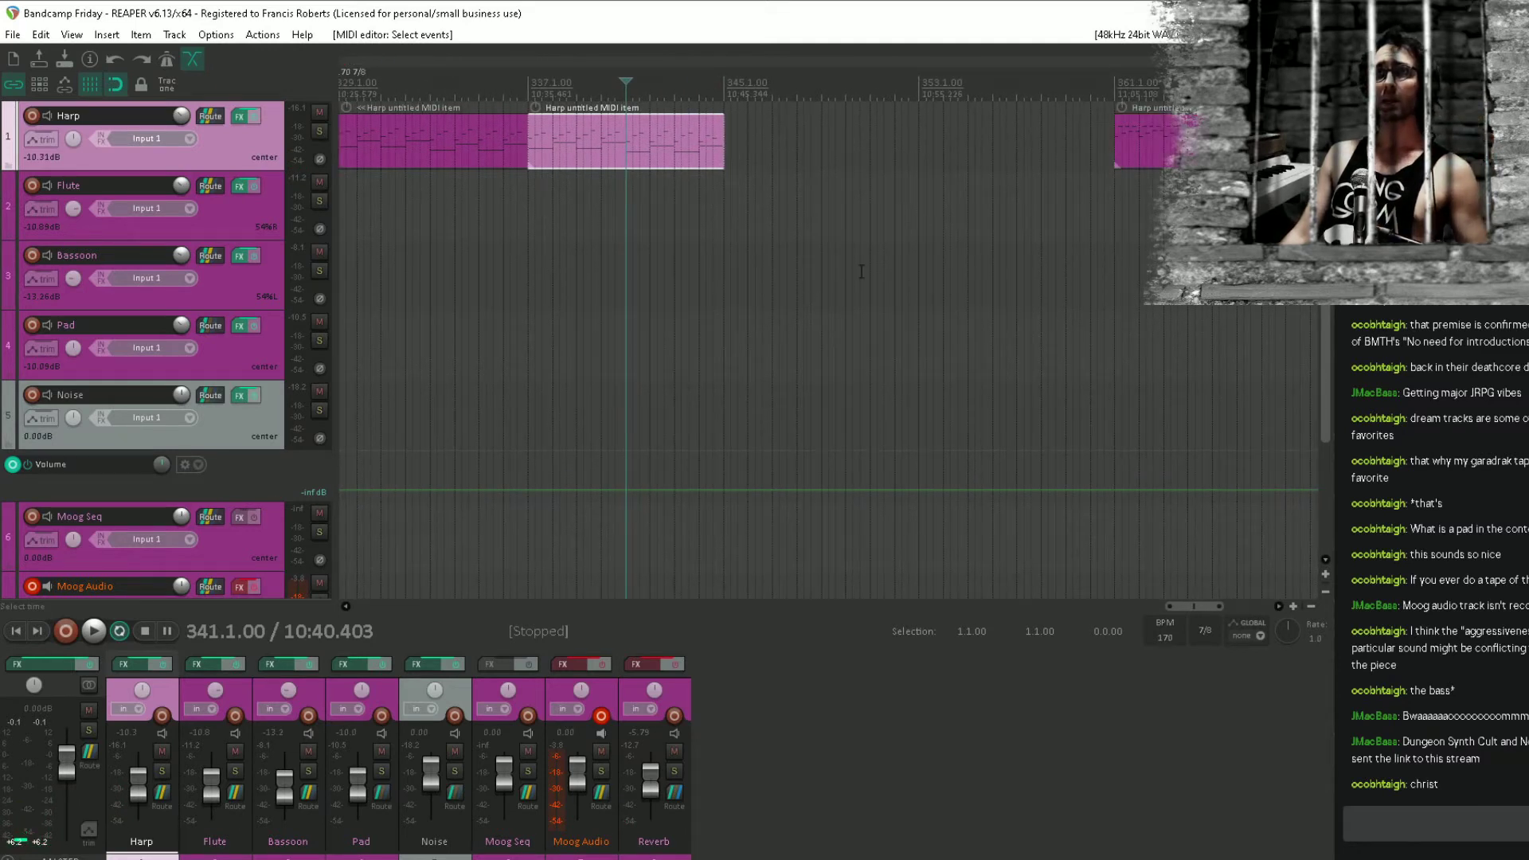
left_click_drag(1007, 250, 1160, 254)
left_click_drag(916, 247, 523, 128)
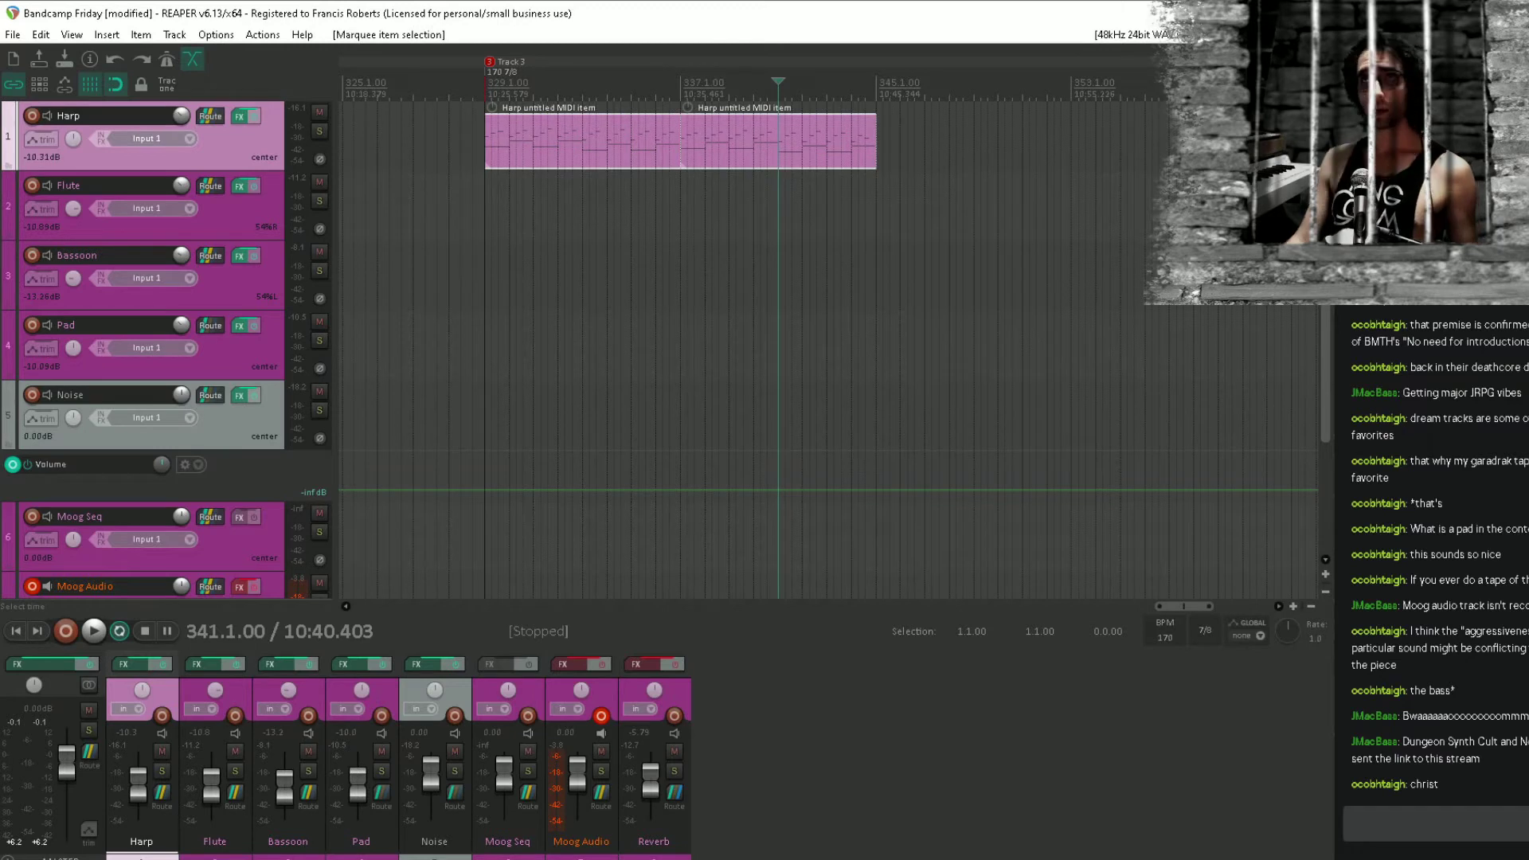
left_click_drag(557, 145, 555, 344)
left_click(623, 137)
left_click_drag(623, 137, 1022, 151)
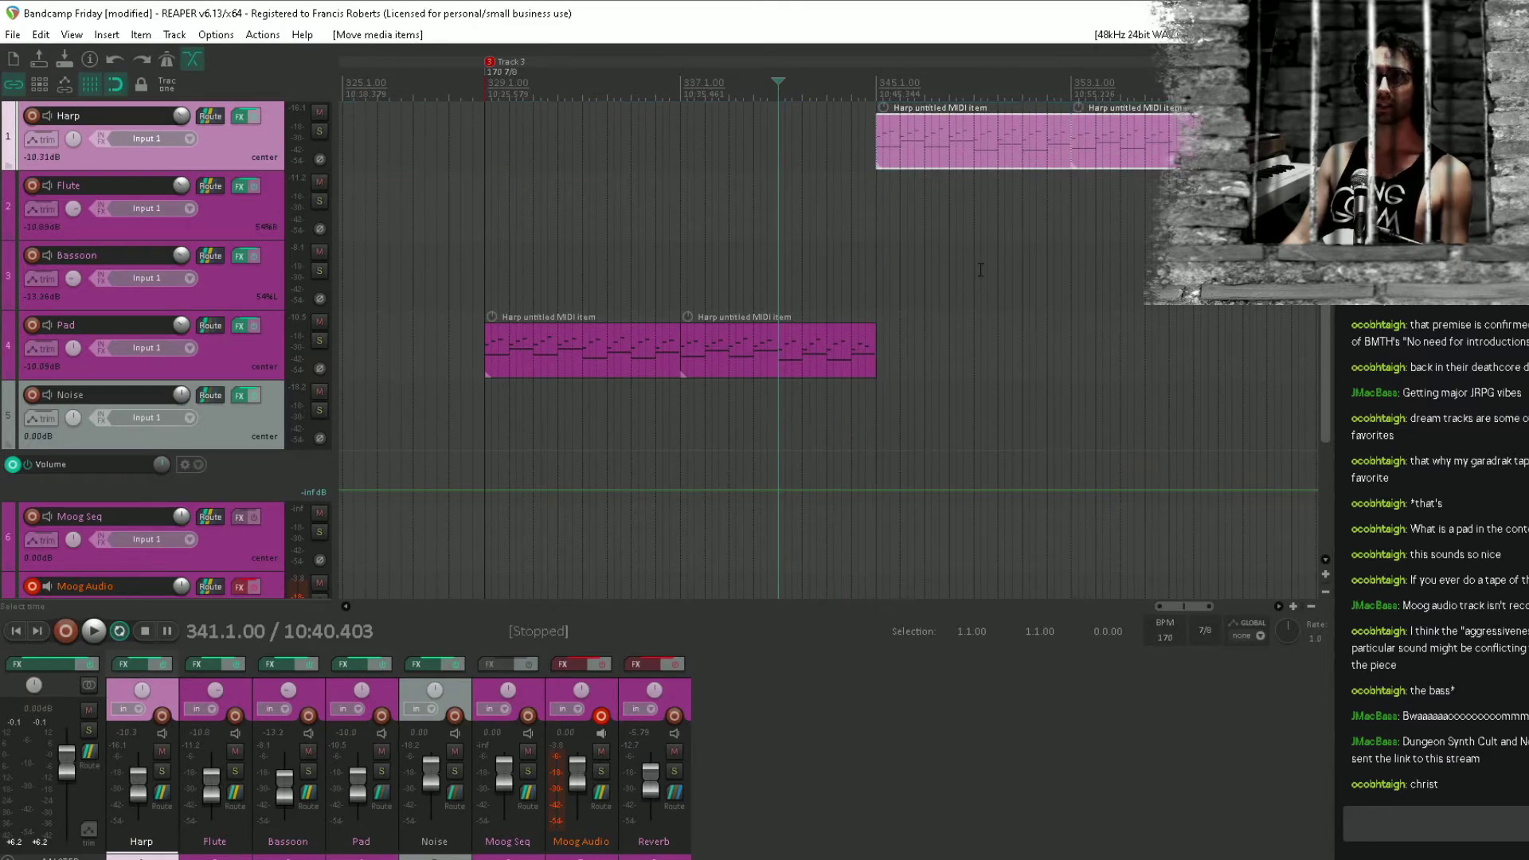
Open the Pad item at bar 329 and move its B3 note from bar 330 to the start of bar 329.
left_click(516, 292)
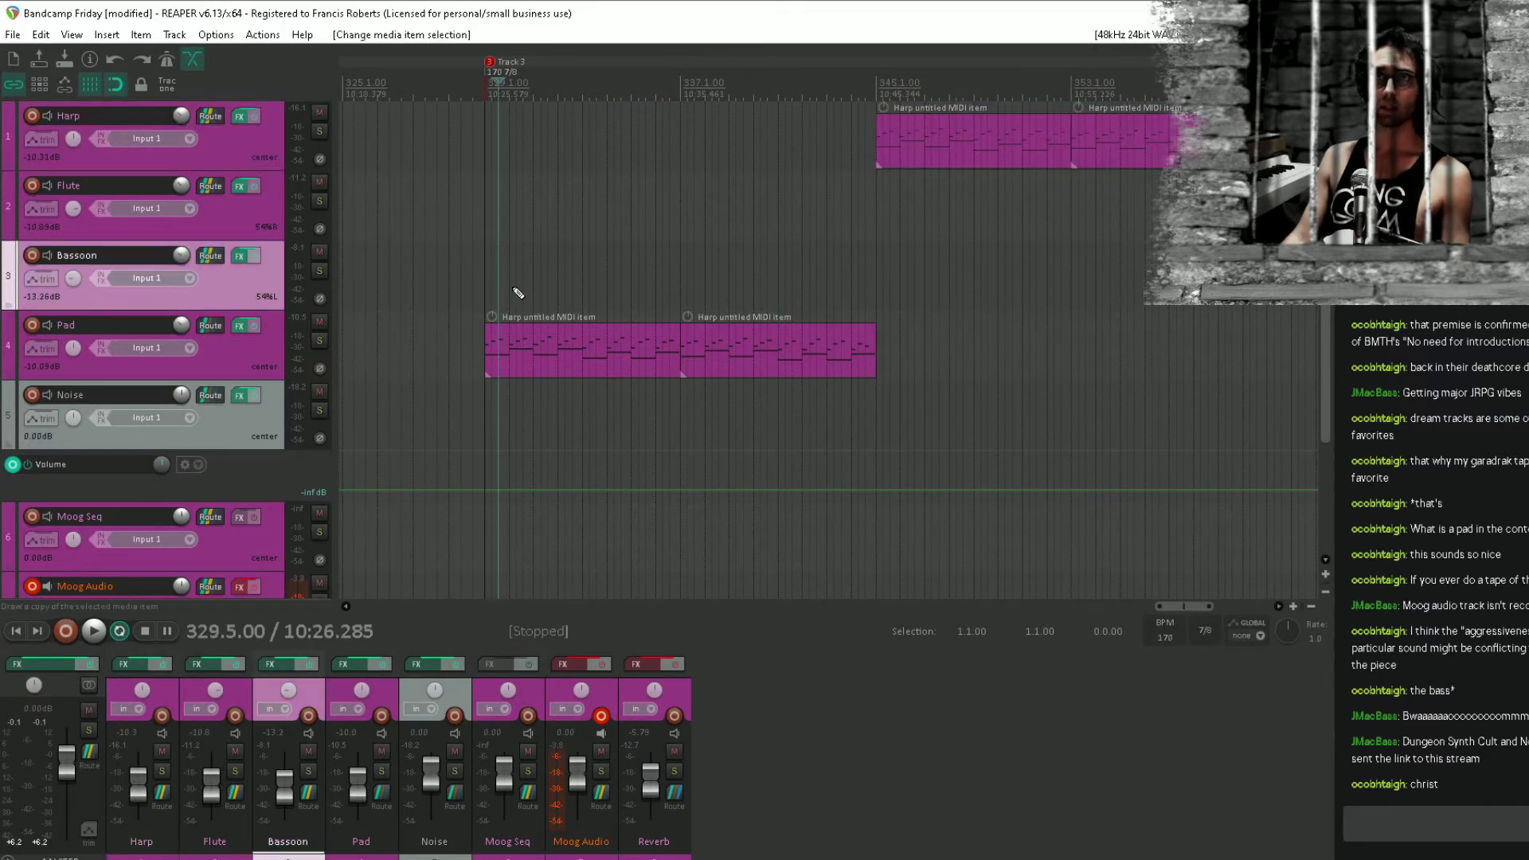
double_click(573, 369)
scroll(756, 543, "down", 2)
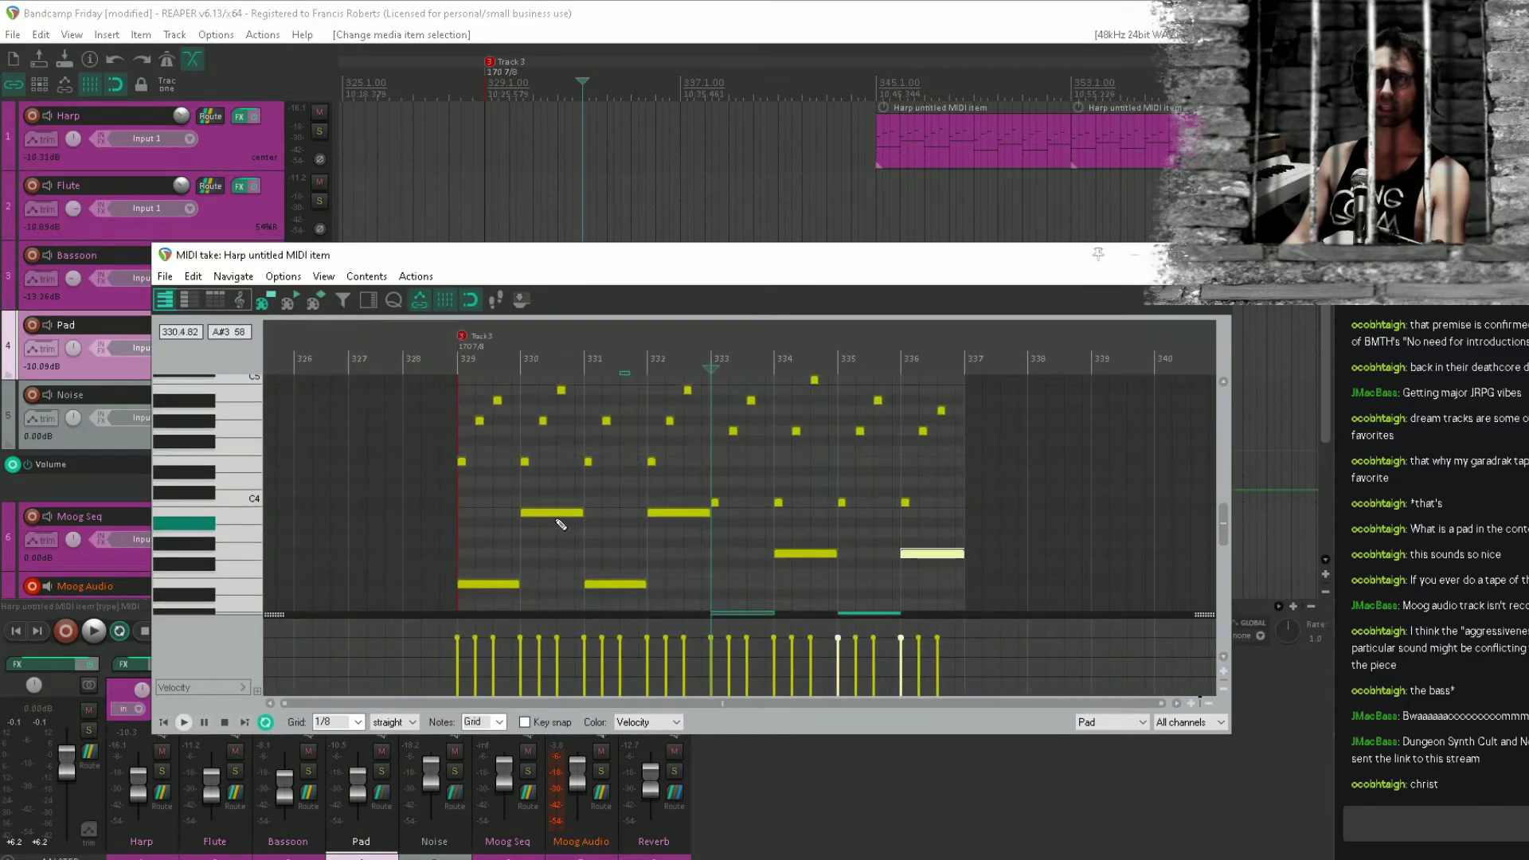
left_click_drag(555, 523, 541, 522)
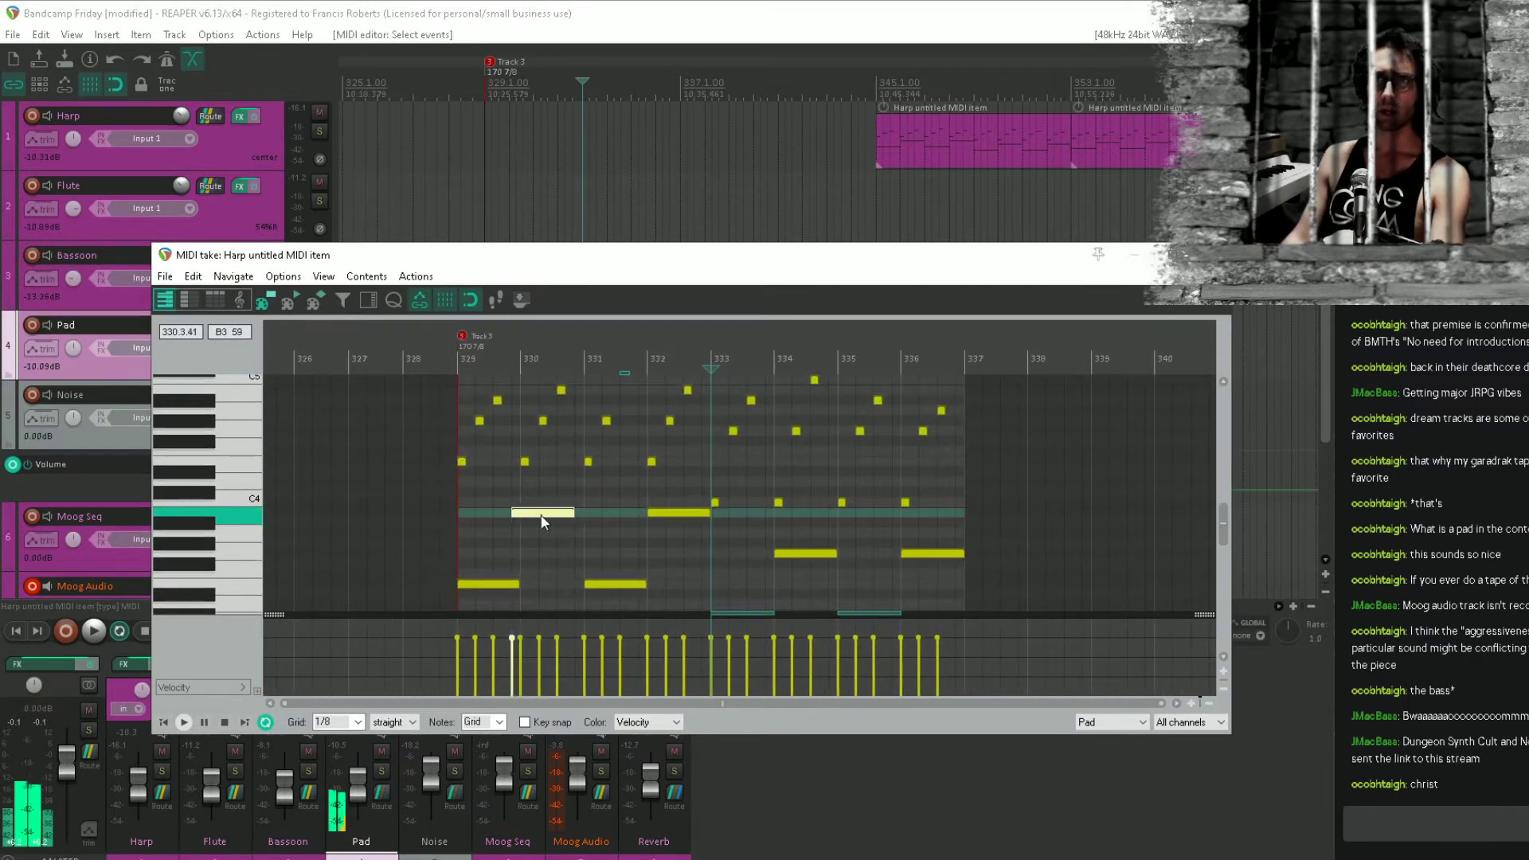
left_click_drag(496, 440, 508, 512)
left_click(491, 494)
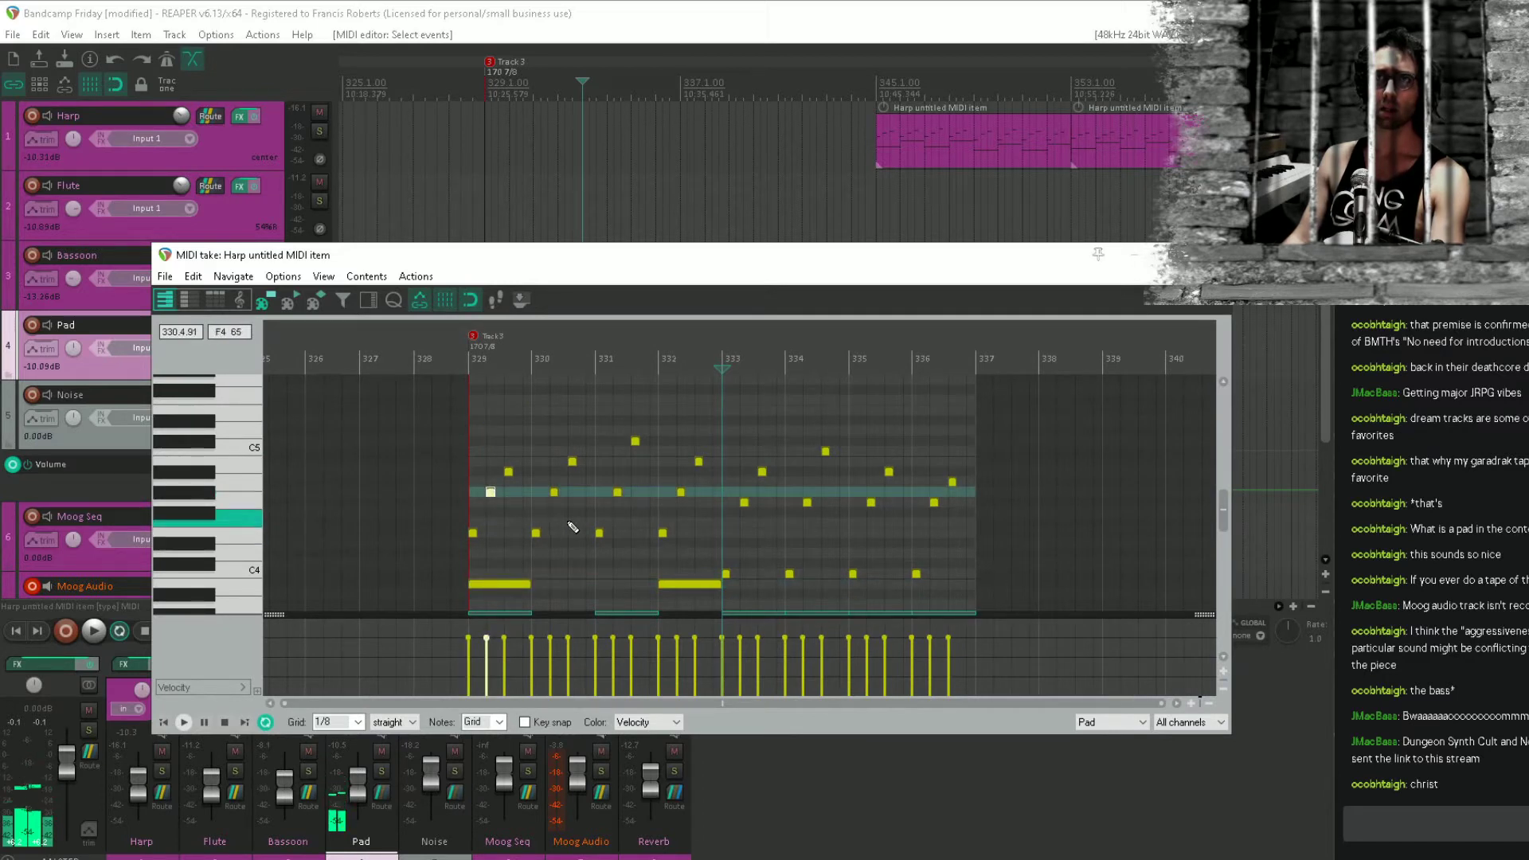
Delete the third arpeggio note of bar 329 and all the notes in bars 330–332 of the Pad item.
left_click_drag(575, 528, 523, 557)
key("Delete")
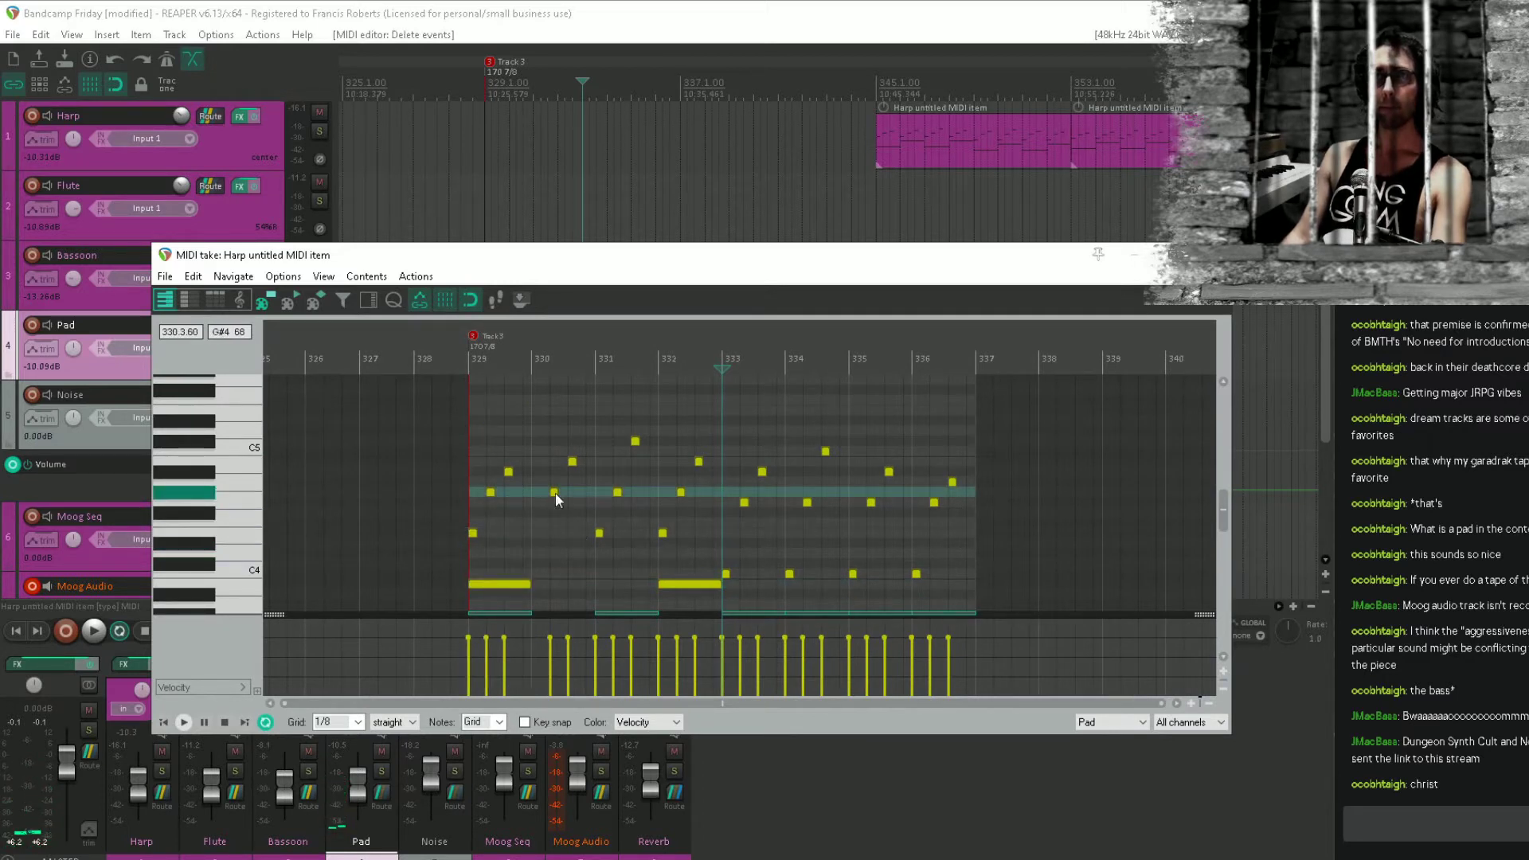
key("Delete")
left_click_drag(503, 486, 705, 544)
key("Delete")
scroll(677, 446, "down", 3)
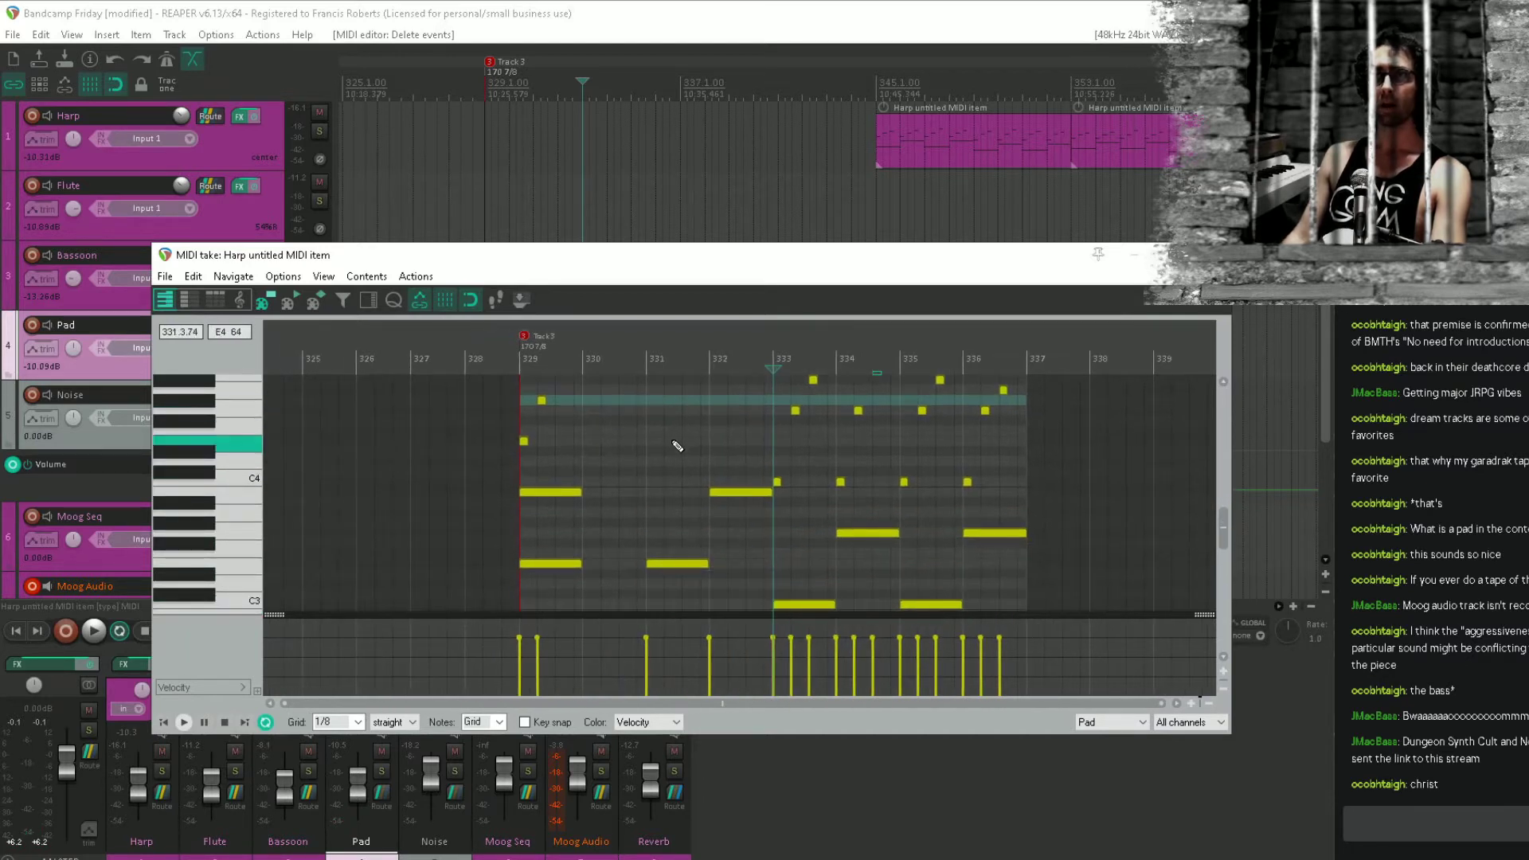
left_click_drag(678, 447, 714, 581)
key("Delete")
scroll(677, 510, "up", 3)
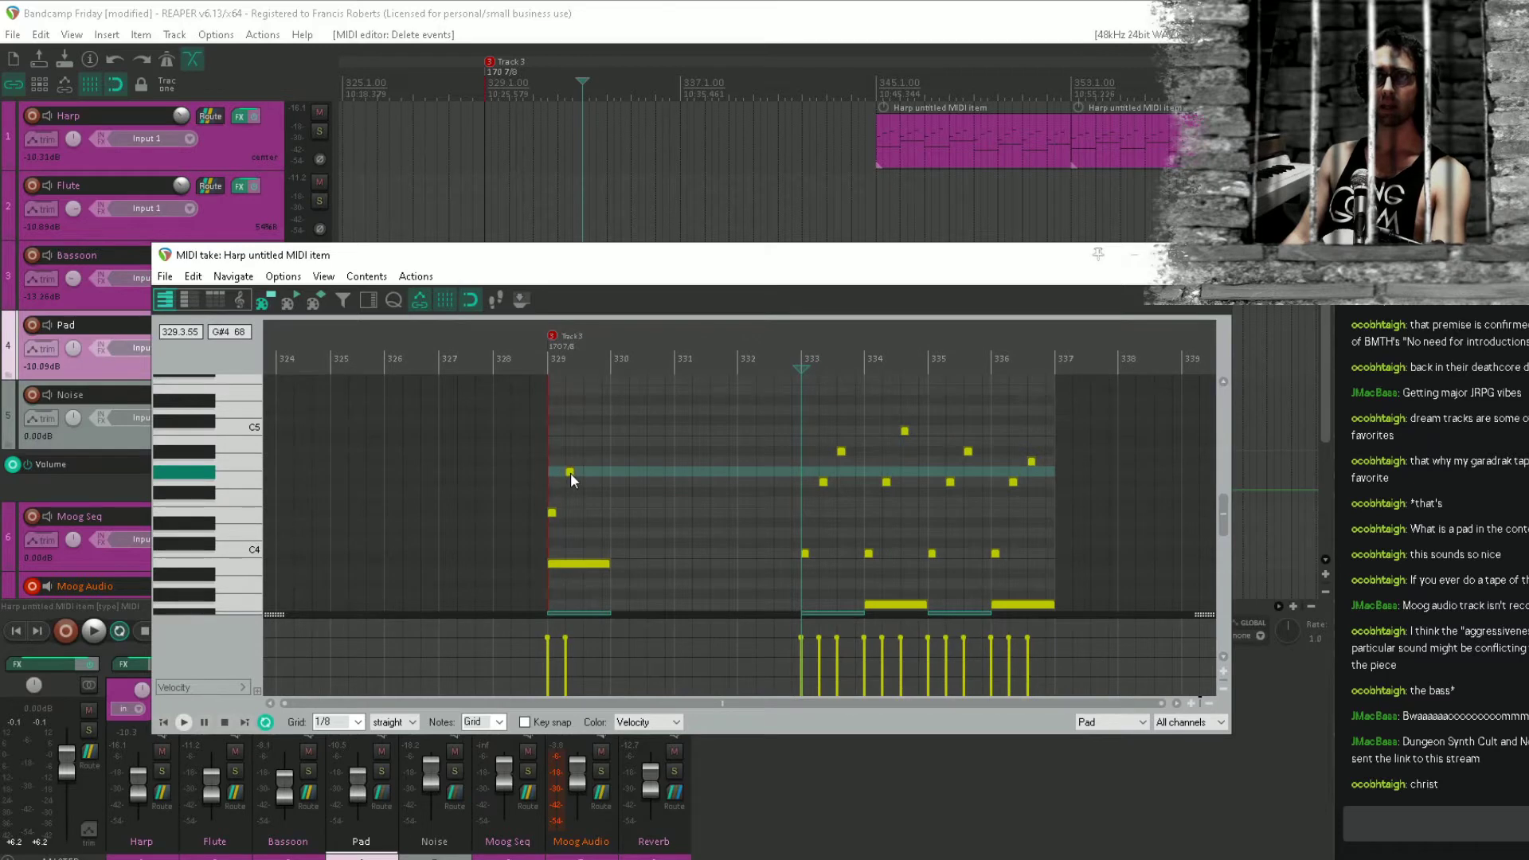
Delete the short E4 note in bar 329 and stretch the G#4 note to fill the whole bar.
scroll(570, 478, "up", 3)
left_click_drag(539, 478, 689, 524)
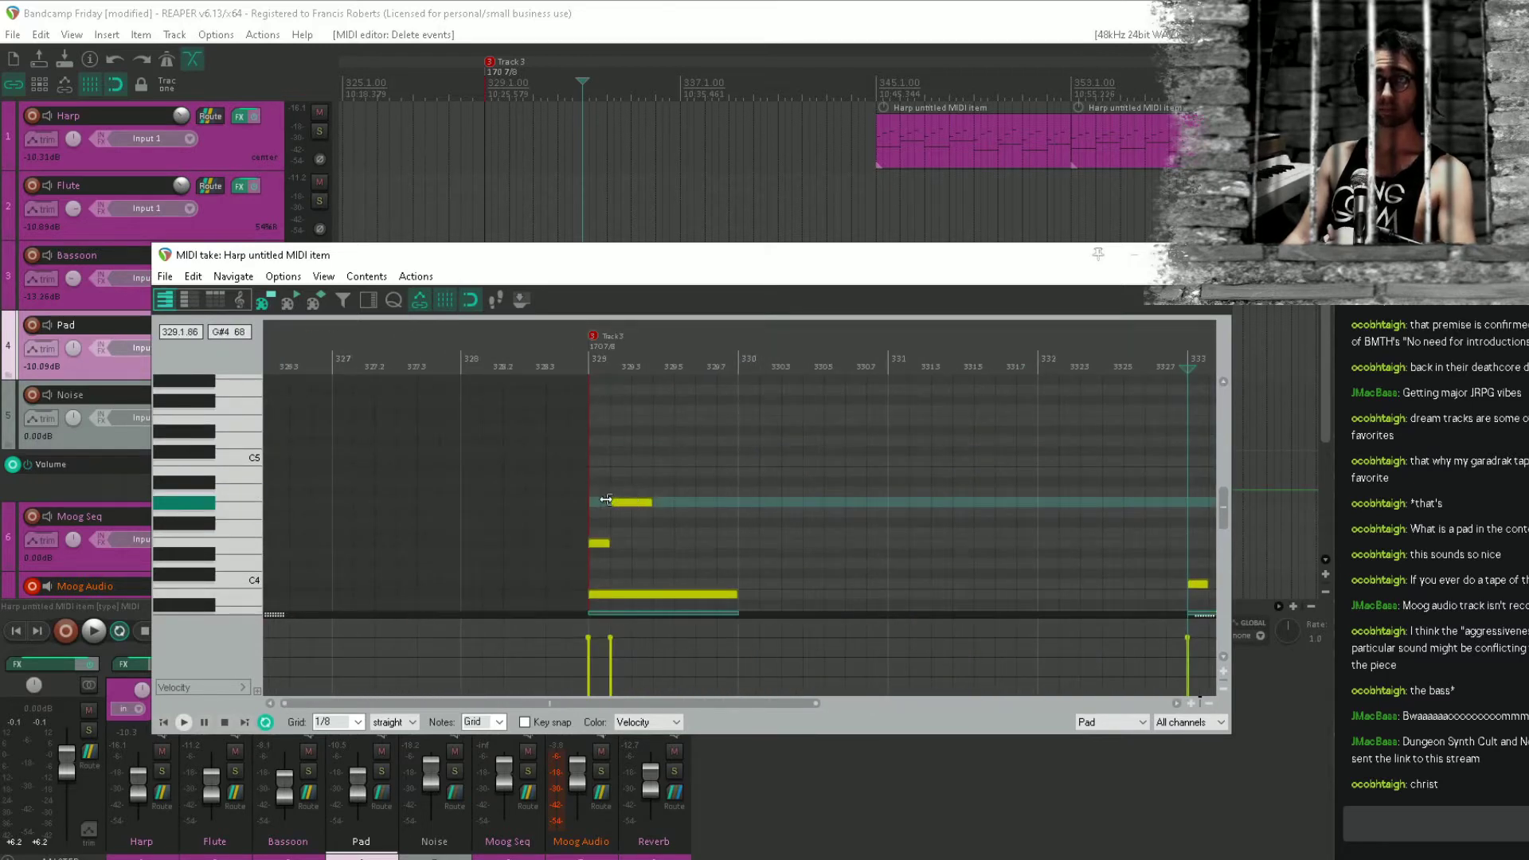
left_click(597, 542)
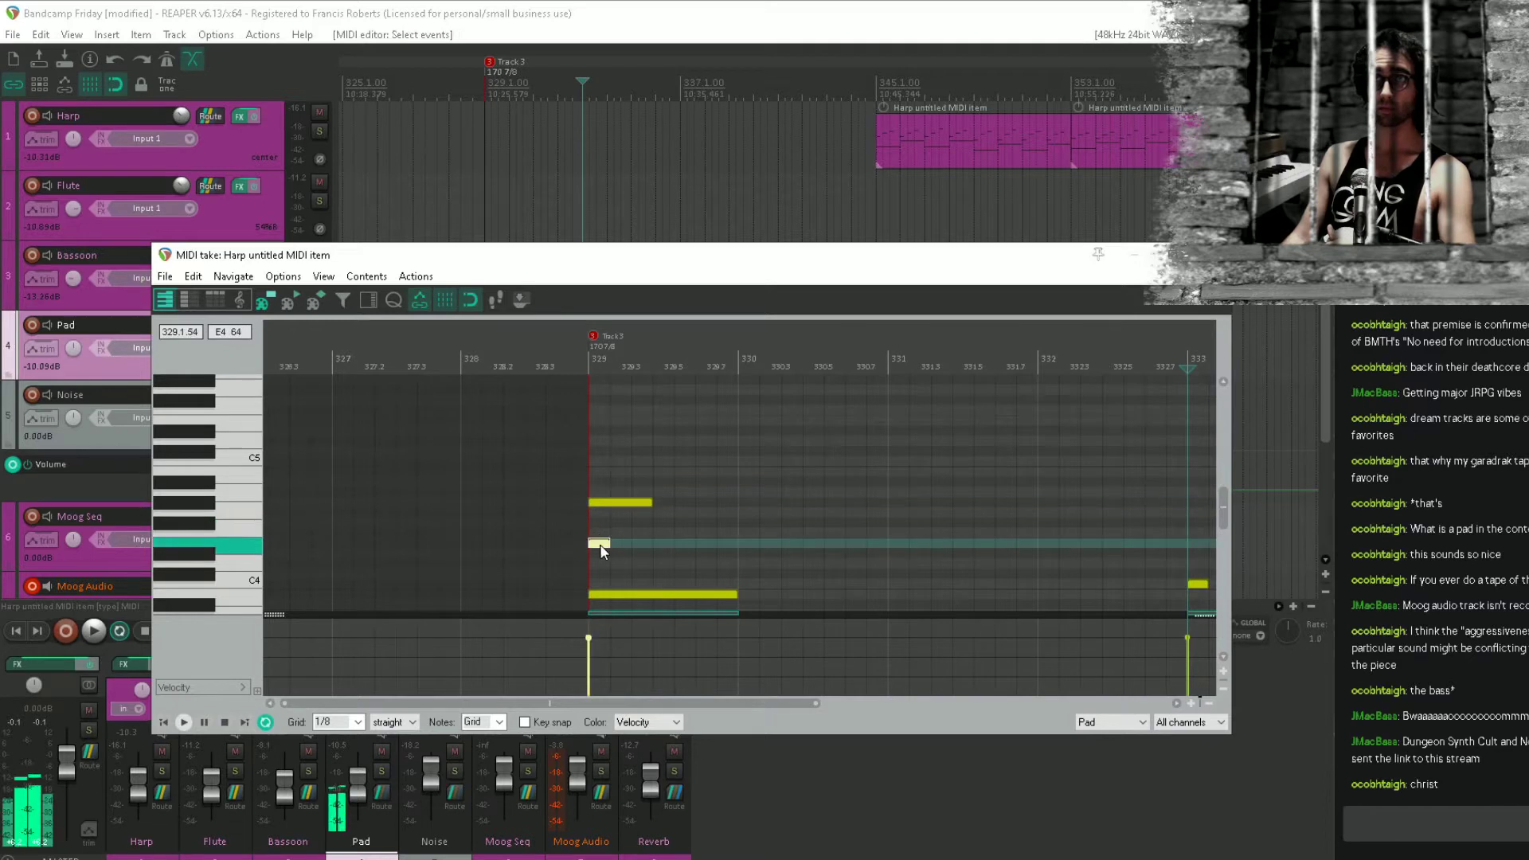
key("Delete")
left_click_drag(652, 503, 766, 412)
Extend the E3, B3 and G#4 chord notes together to the end of bar 332 and play from bar 329.
scroll(745, 503, "down", 3)
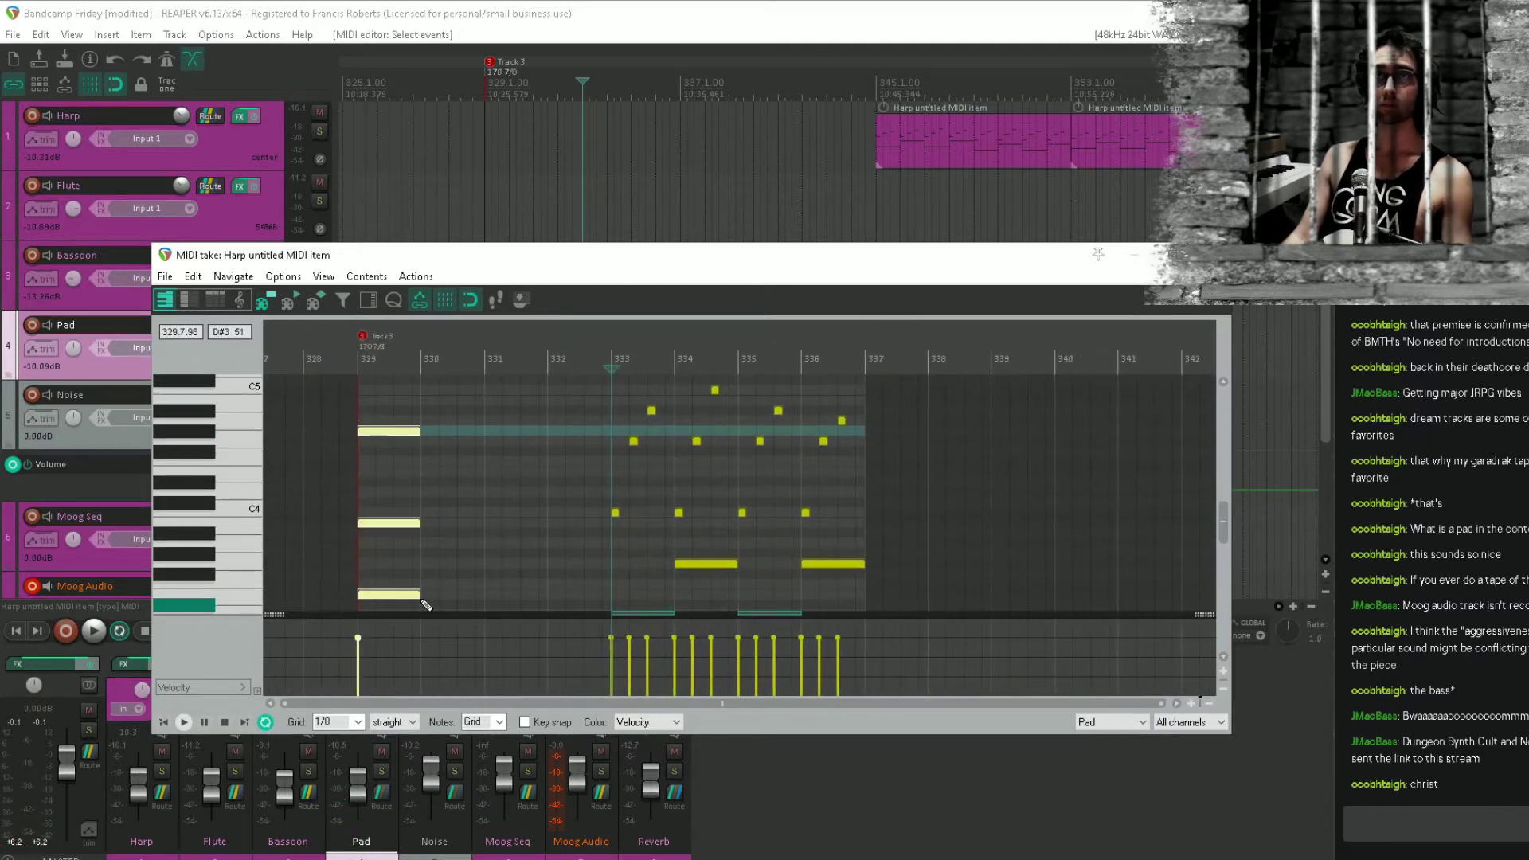
left_click_drag(419, 595, 608, 591)
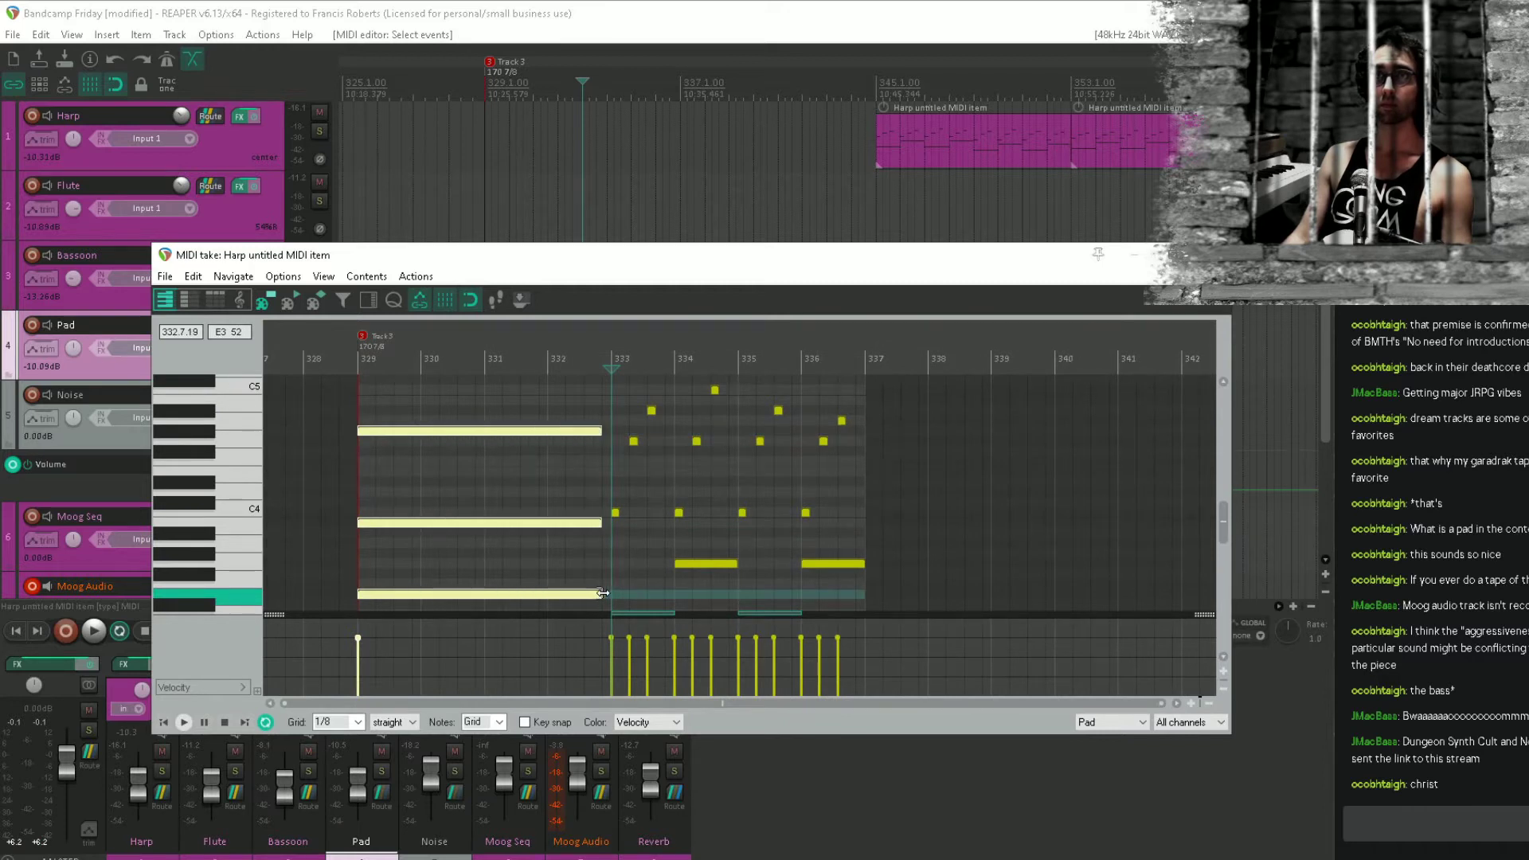
left_click(489, 68)
key("space")
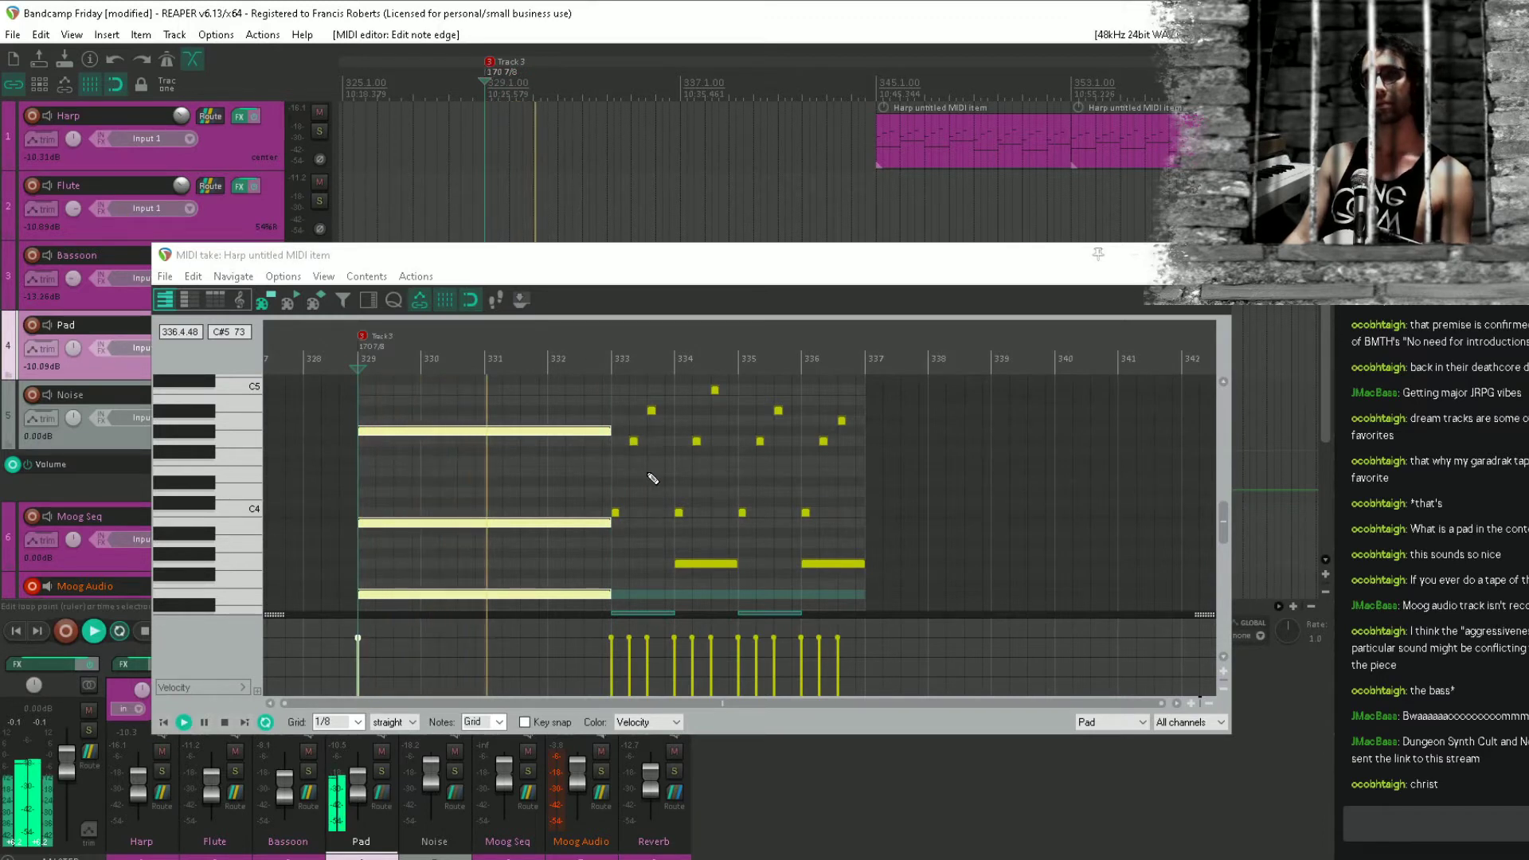
left_click_drag(669, 484, 692, 459)
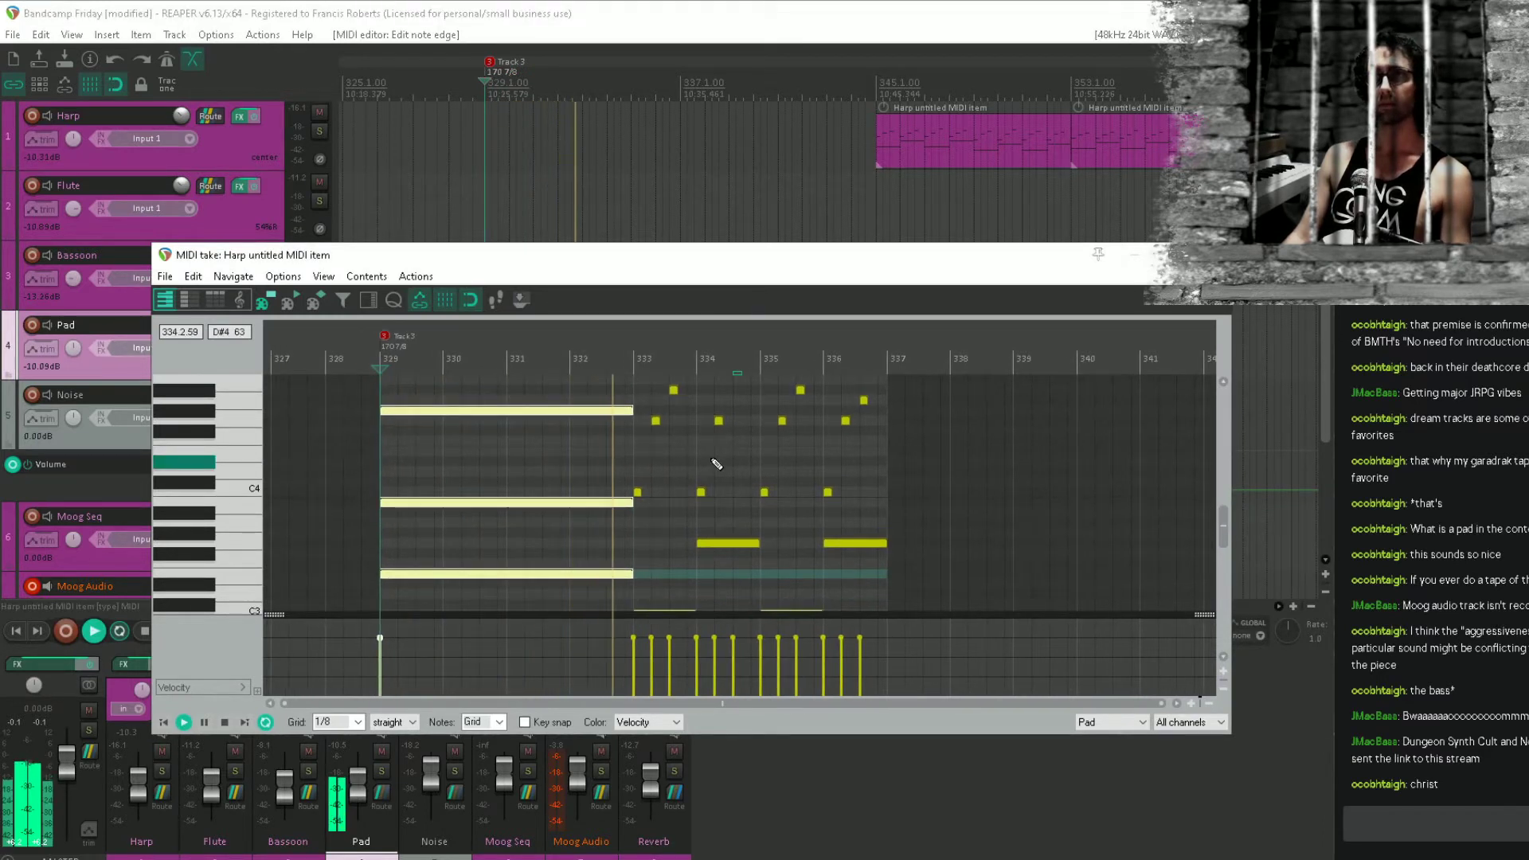
key("space")
Move the one-bar G3 note from bar 334 to bar 333 in the Pad item.
scroll(791, 423, "up", 3)
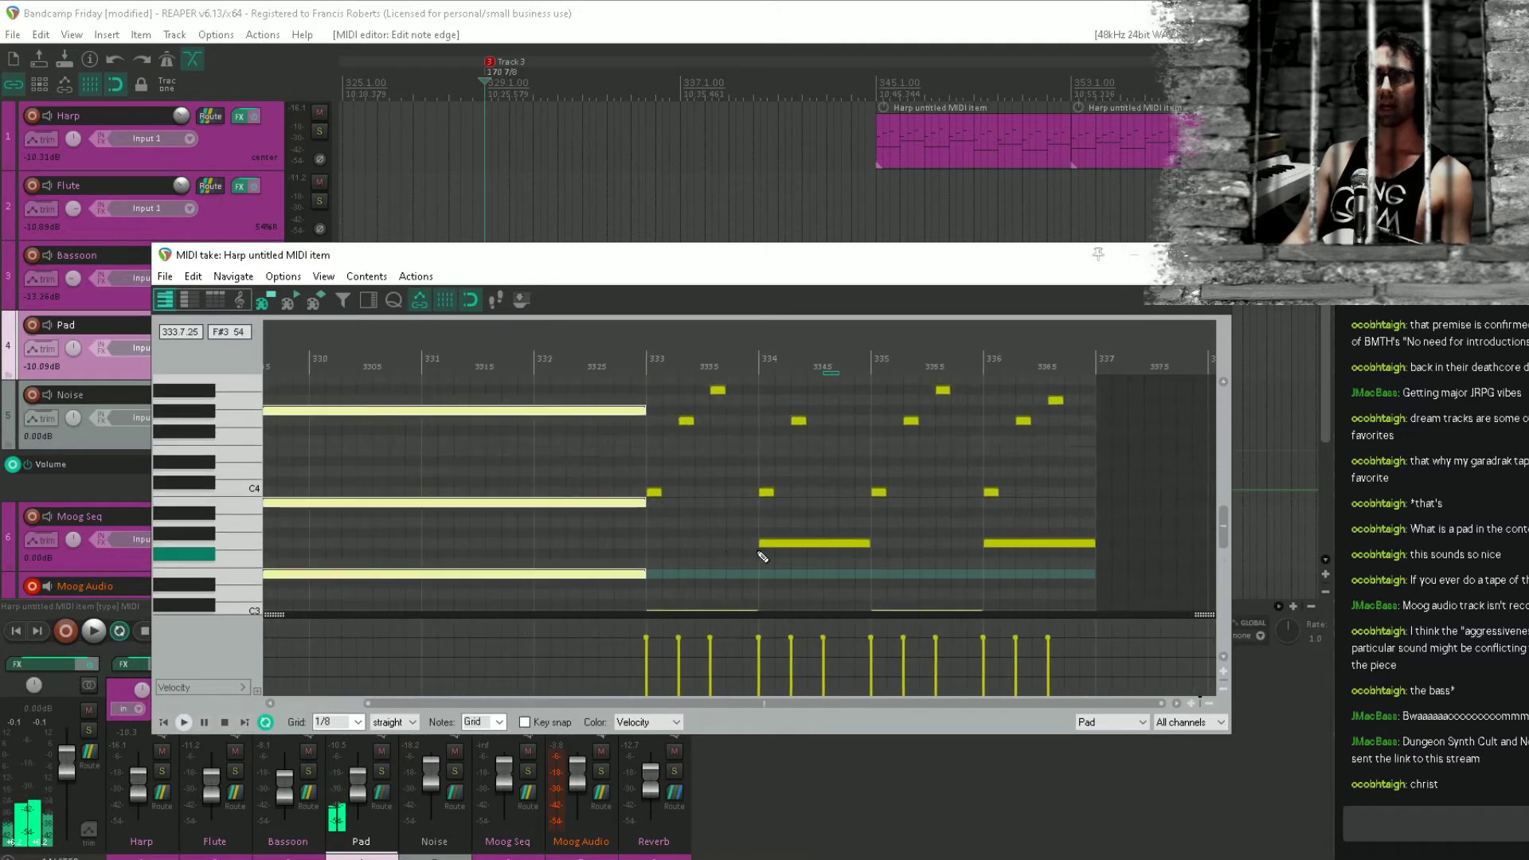
left_click(805, 549)
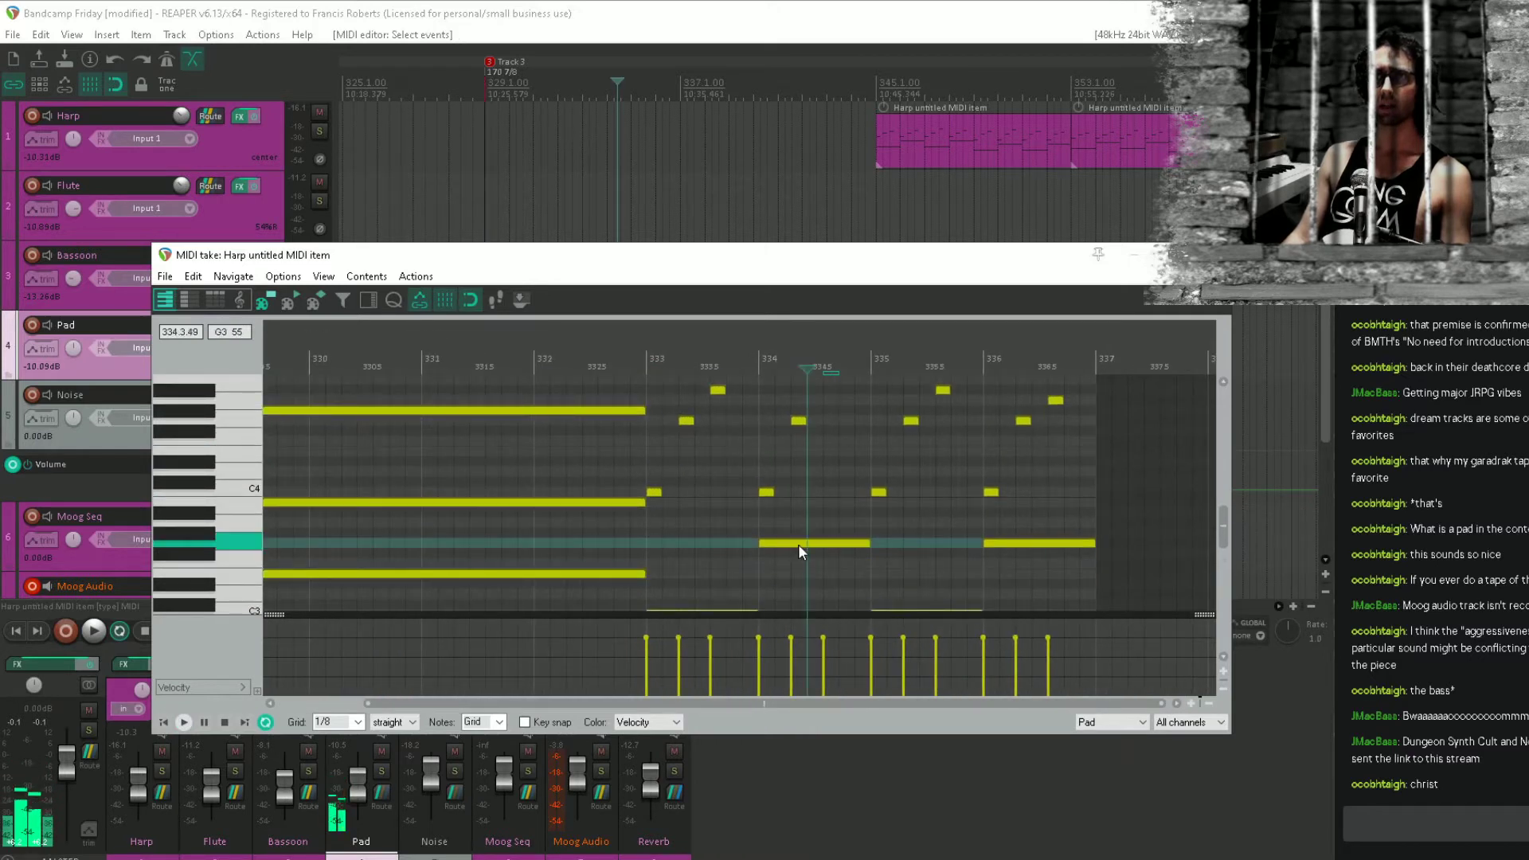
left_click_drag(798, 543, 691, 546)
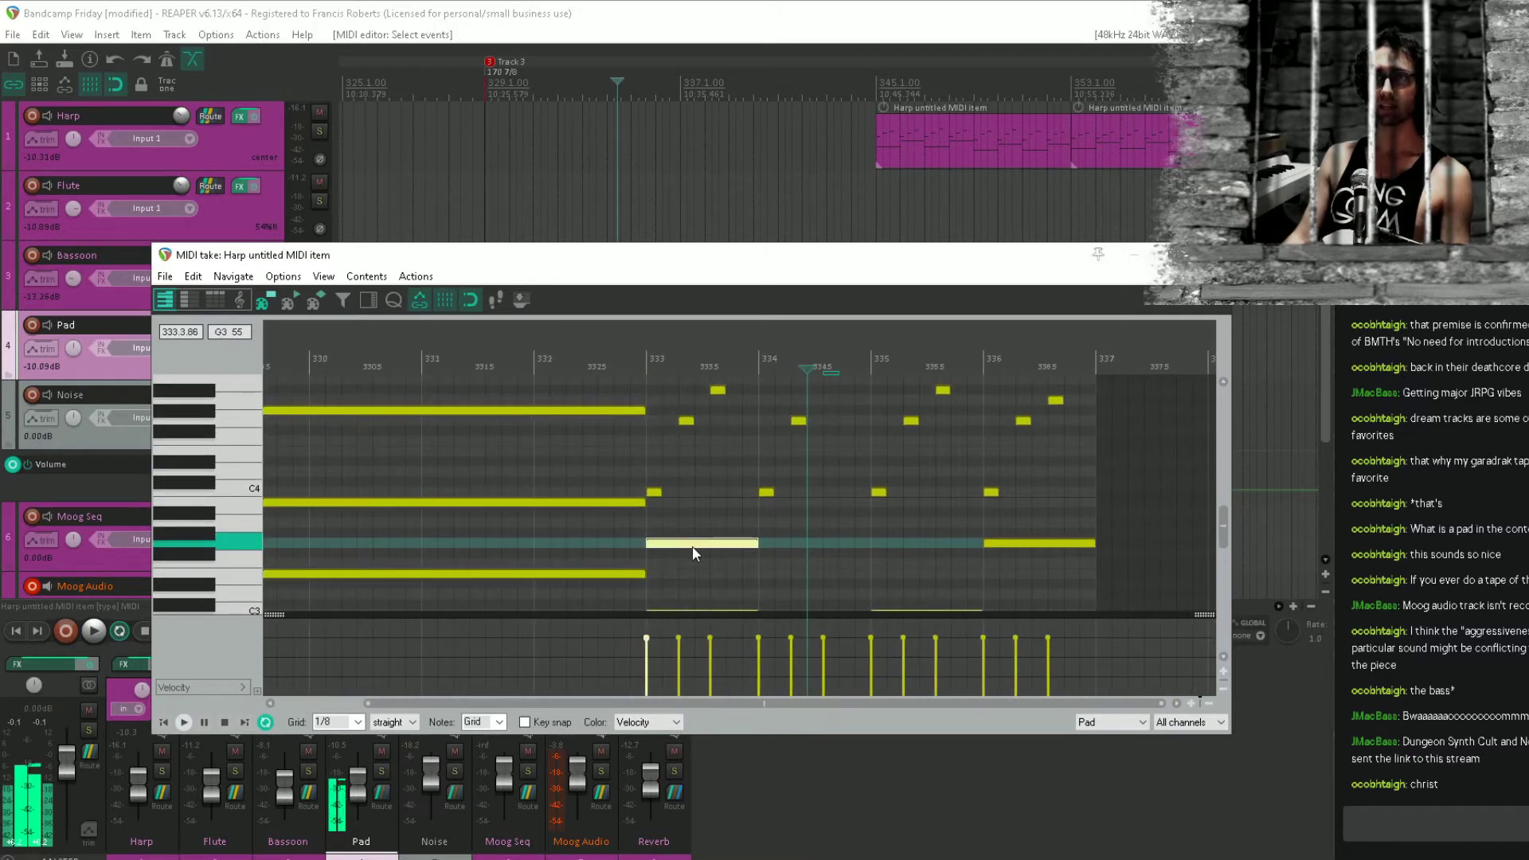
Delete the short C4 and G4 notes in bar 333 and stretch the A#4 note across the whole bar.
left_click(684, 420)
scroll(684, 420, "up", 2)
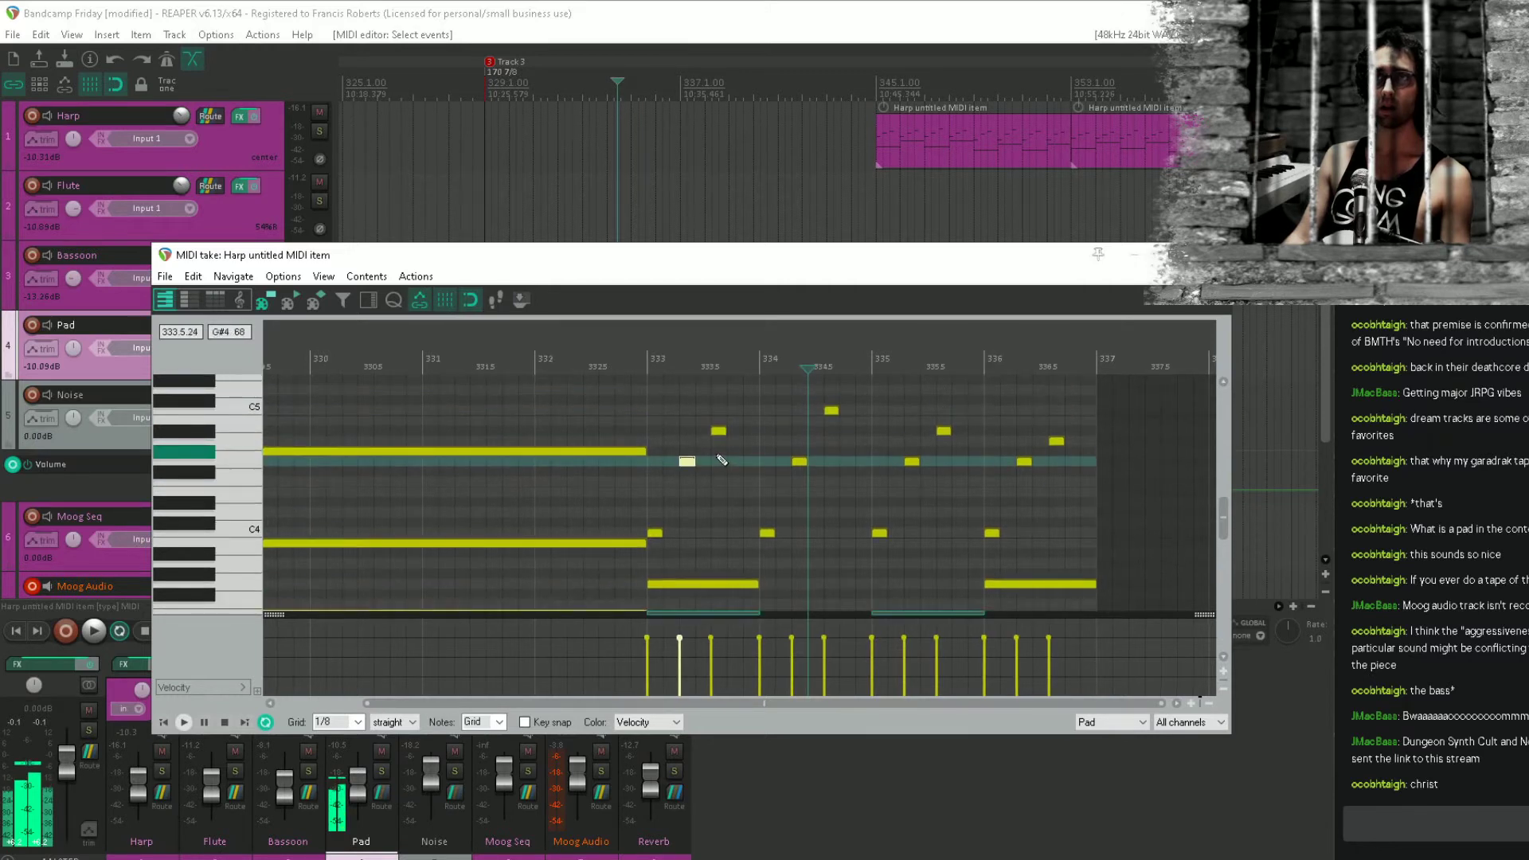
left_click(717, 432)
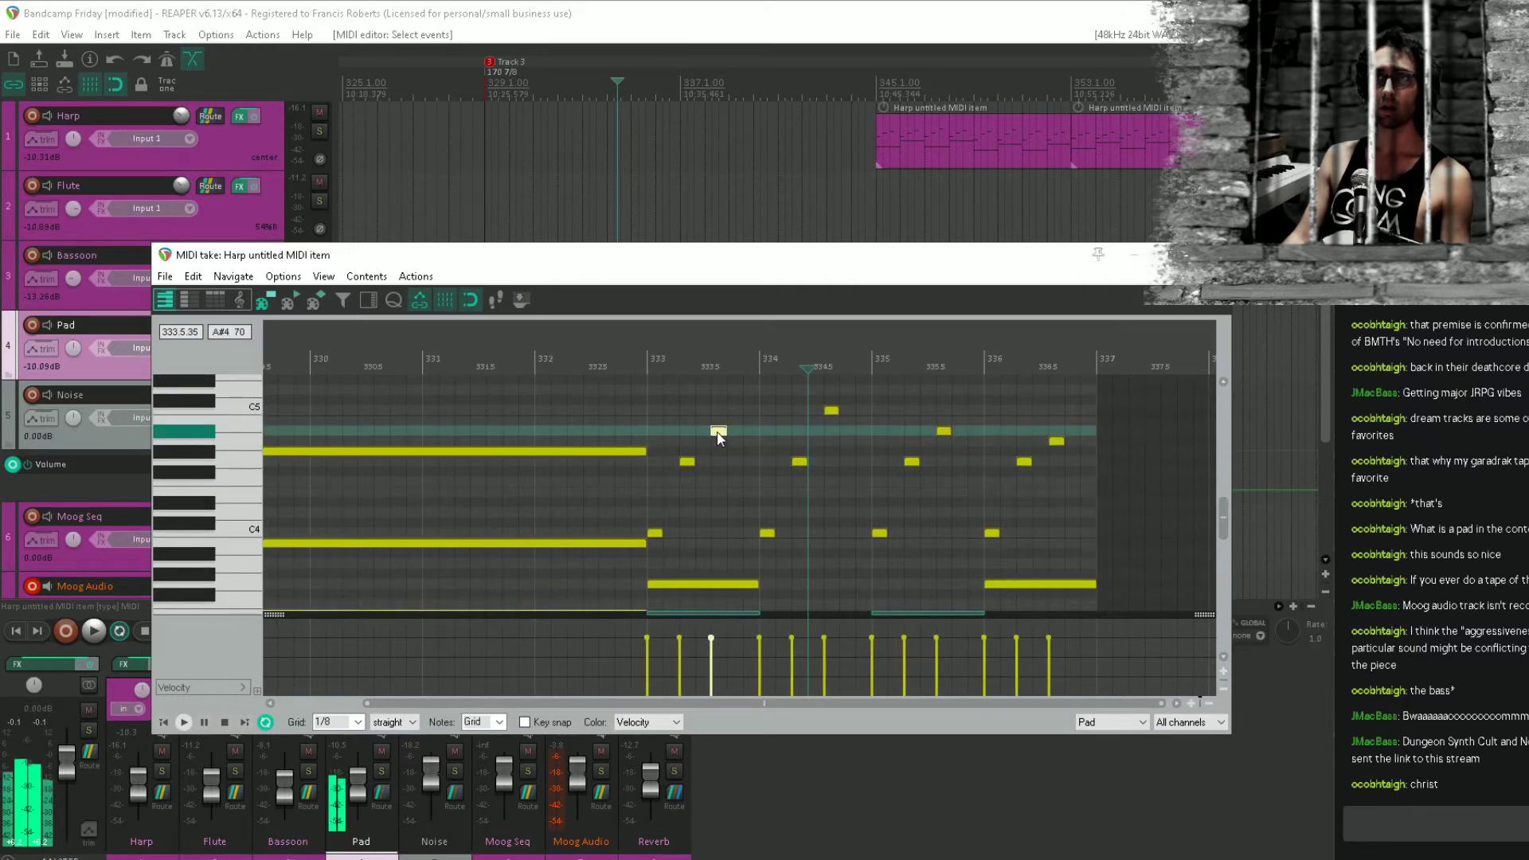
left_click_drag(701, 452, 651, 543)
key("Delete")
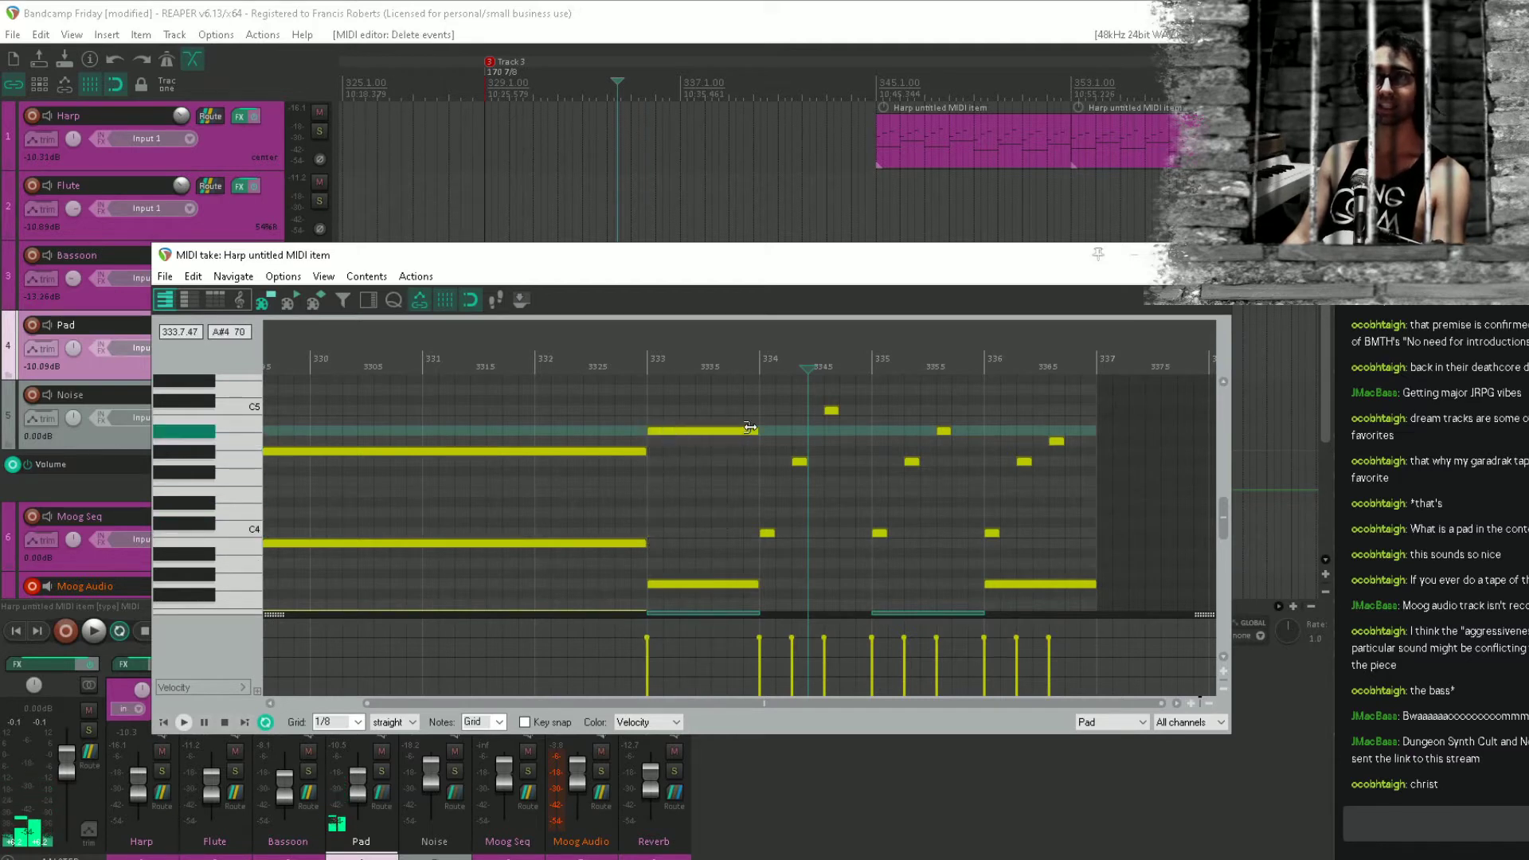
left_click_drag(749, 427, 754, 427)
Delete all the remaining notes in bars 334–336 of the Pad item.
scroll(775, 478, "down", 2)
left_click_drag(780, 503, 709, 349)
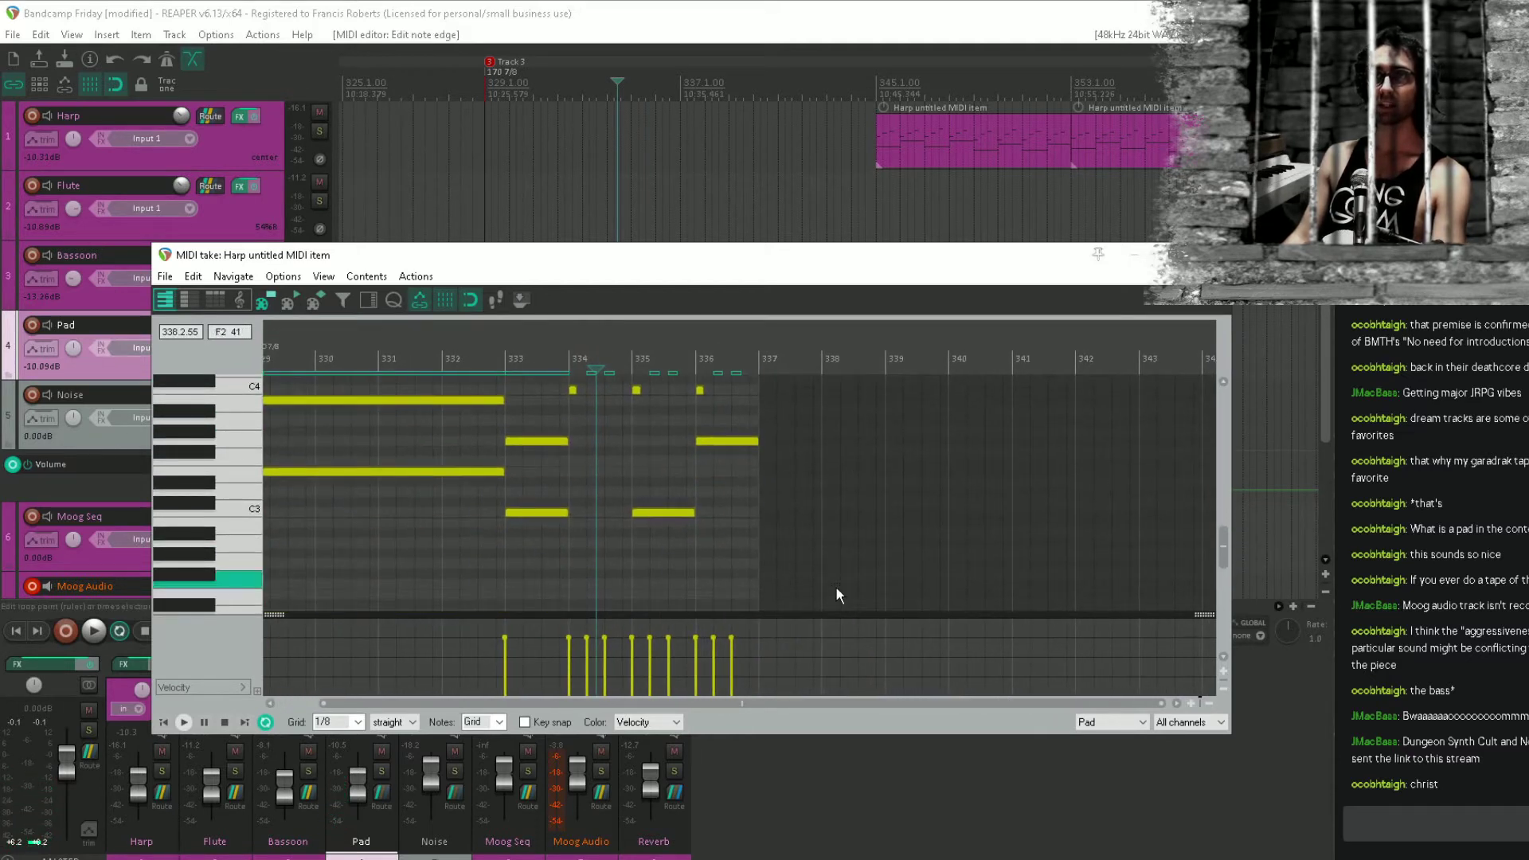
left_click_drag(836, 595, 573, 392)
key("Delete")
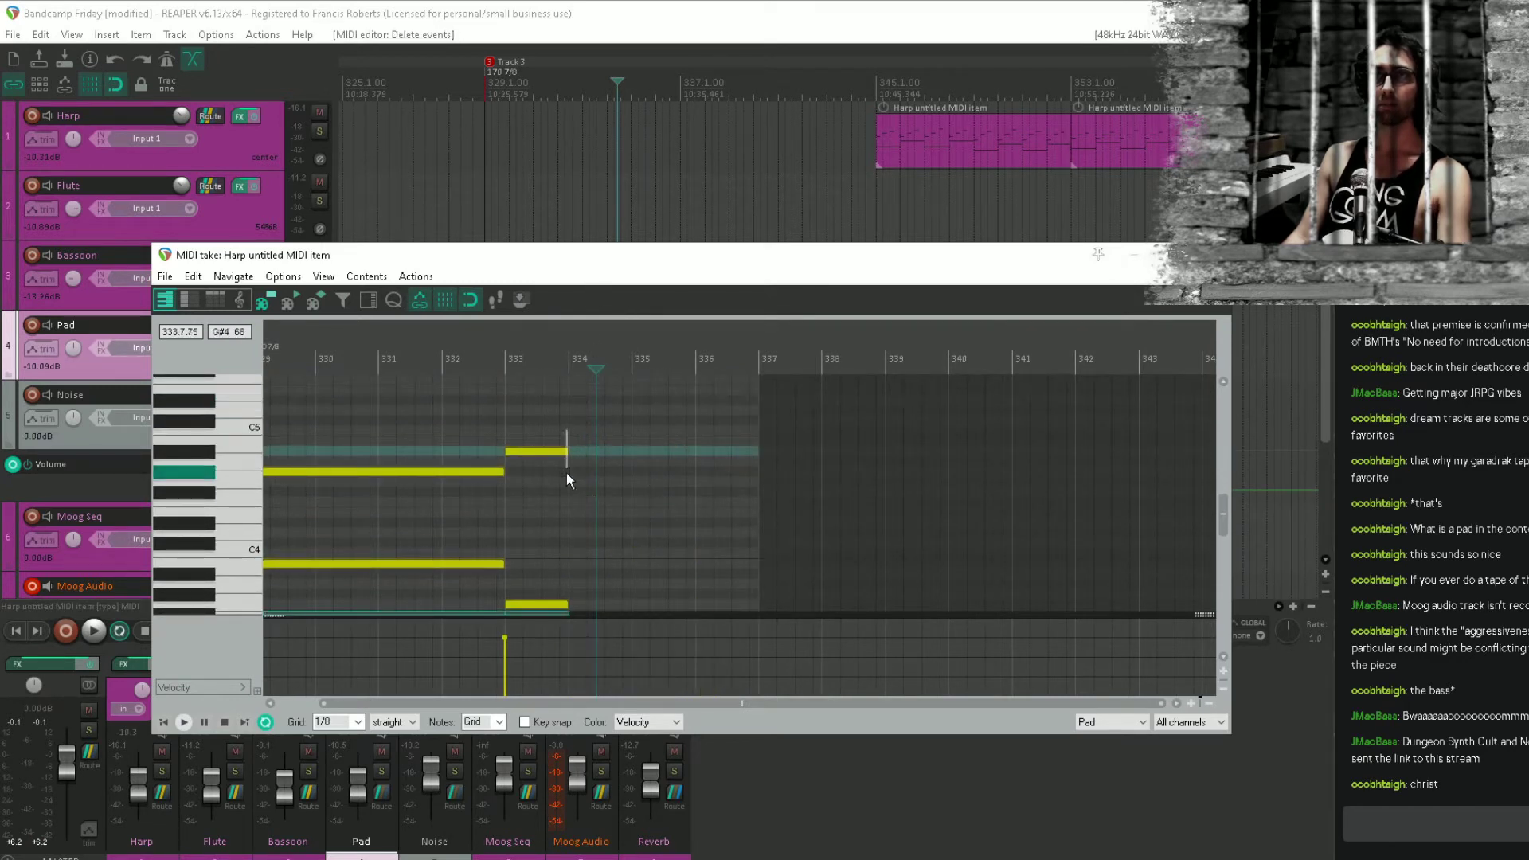
Extend the C3, G3 and A#4 chord notes to the end of bar 336, play the chord and close the note editor.
left_click_drag(566, 473, 532, 657)
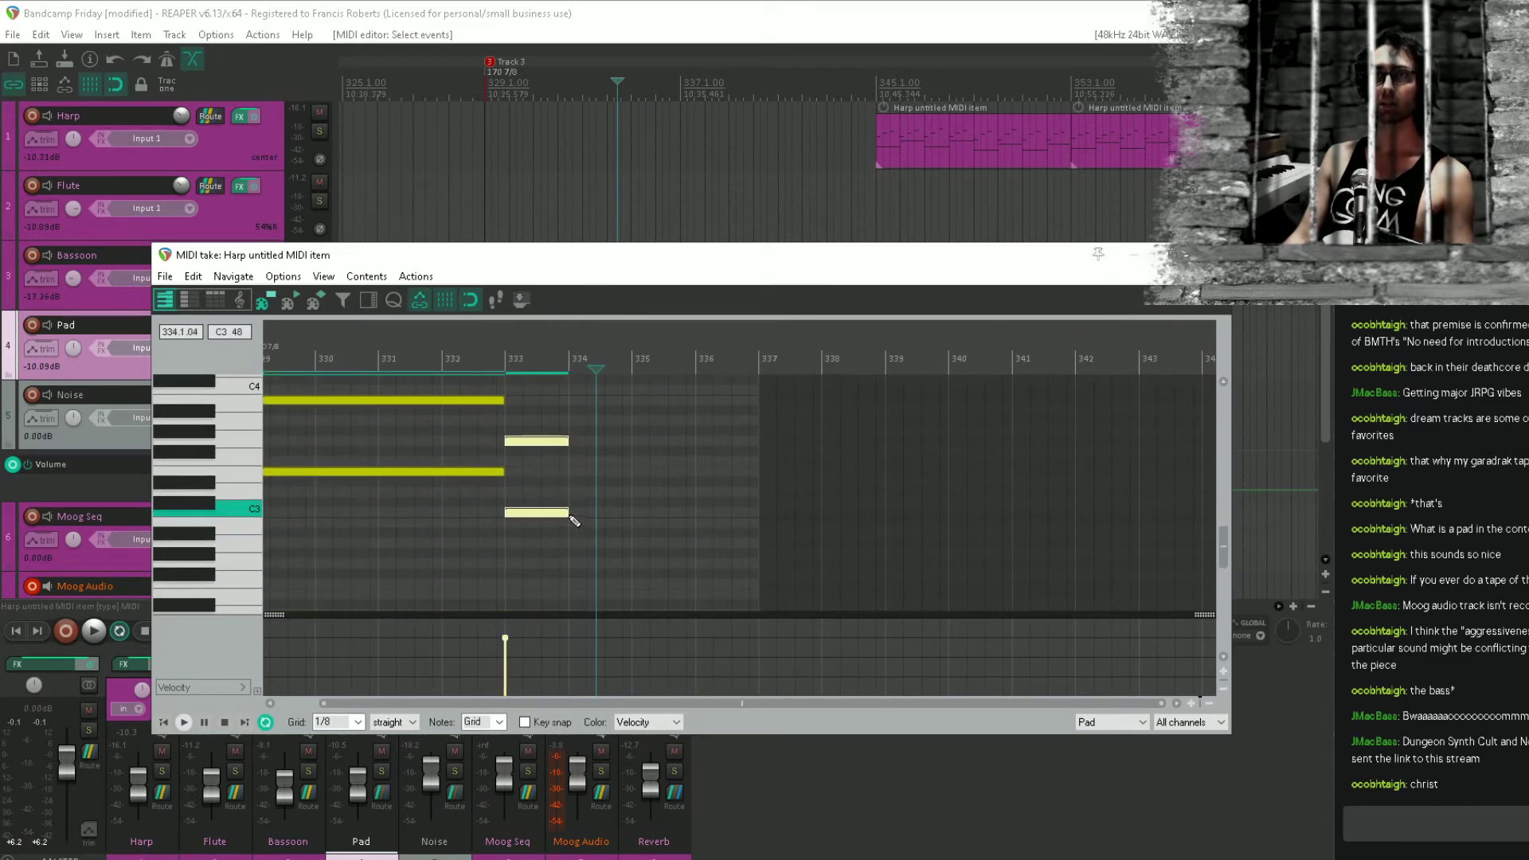
left_click_drag(573, 520, 757, 526)
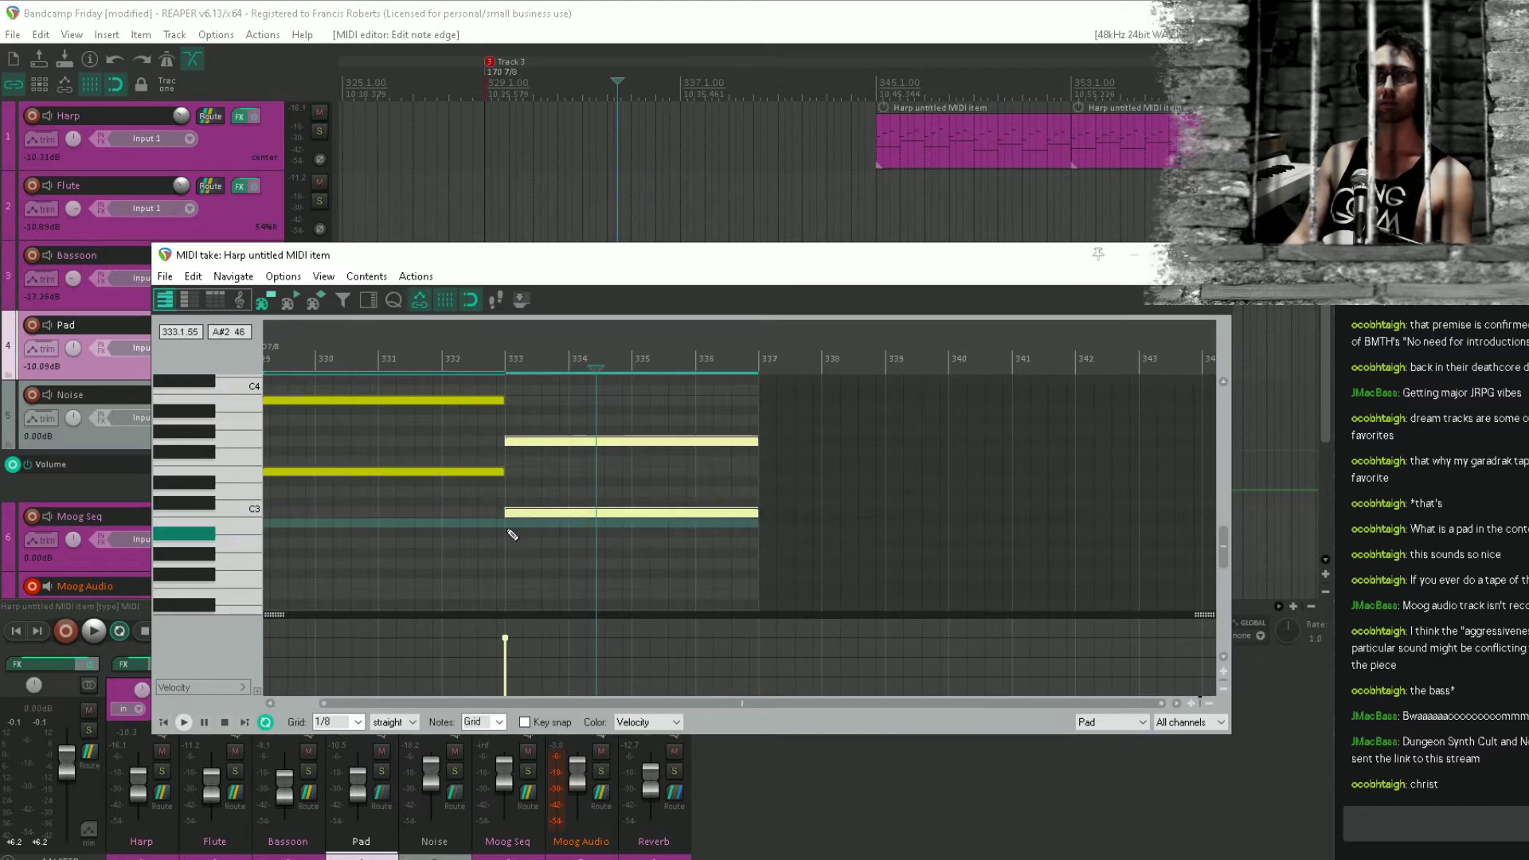
left_click(507, 532)
key("space")
left_click(1212, 255)
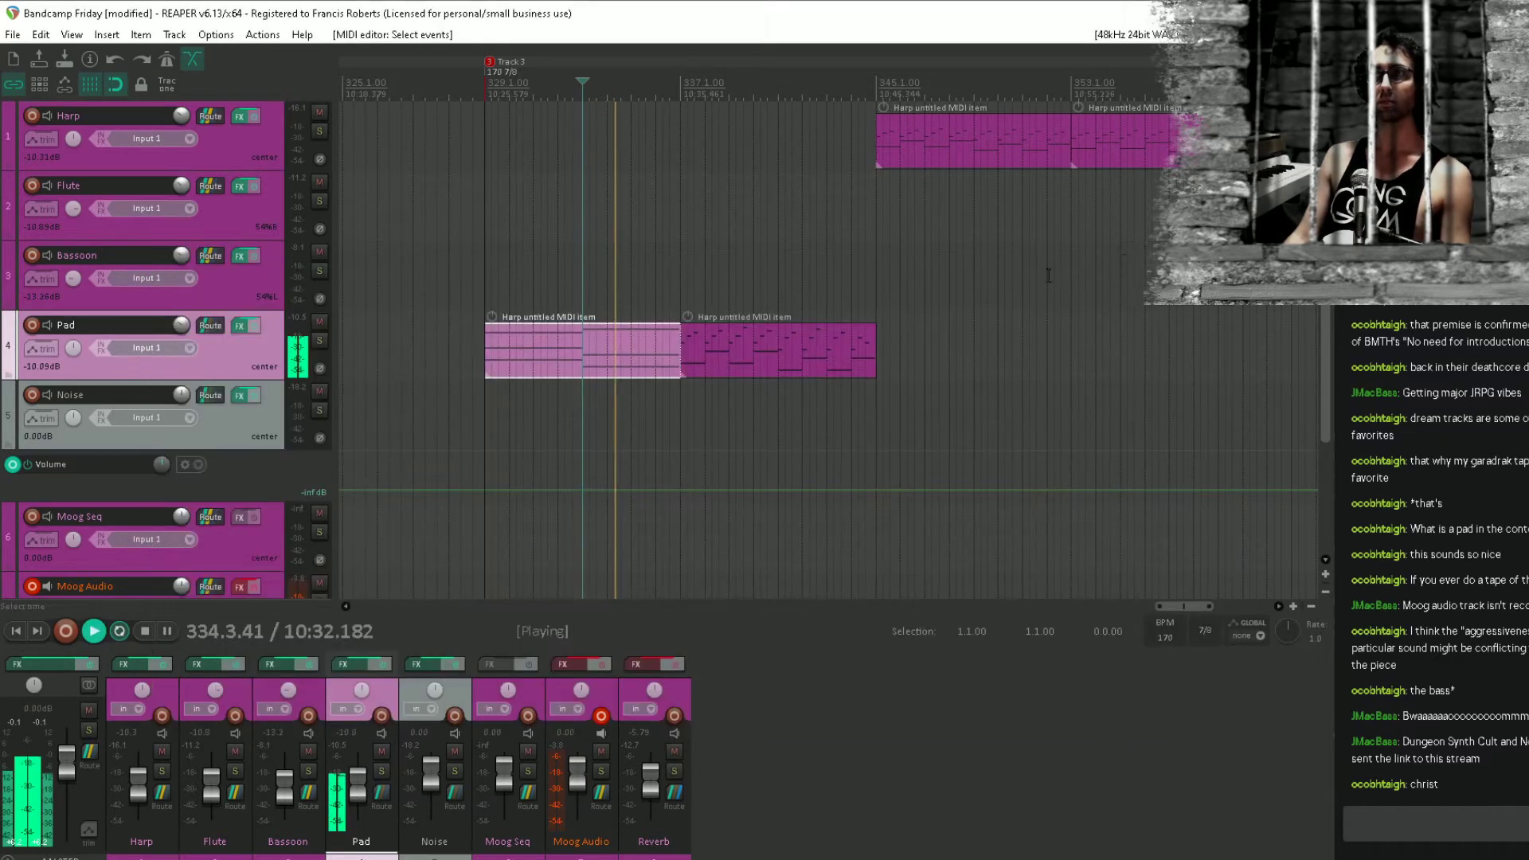
Replace the Pad item at bar 337 with a copy of the chord item from bar 329 and open the copy for editing.
left_click(728, 363)
key("space")
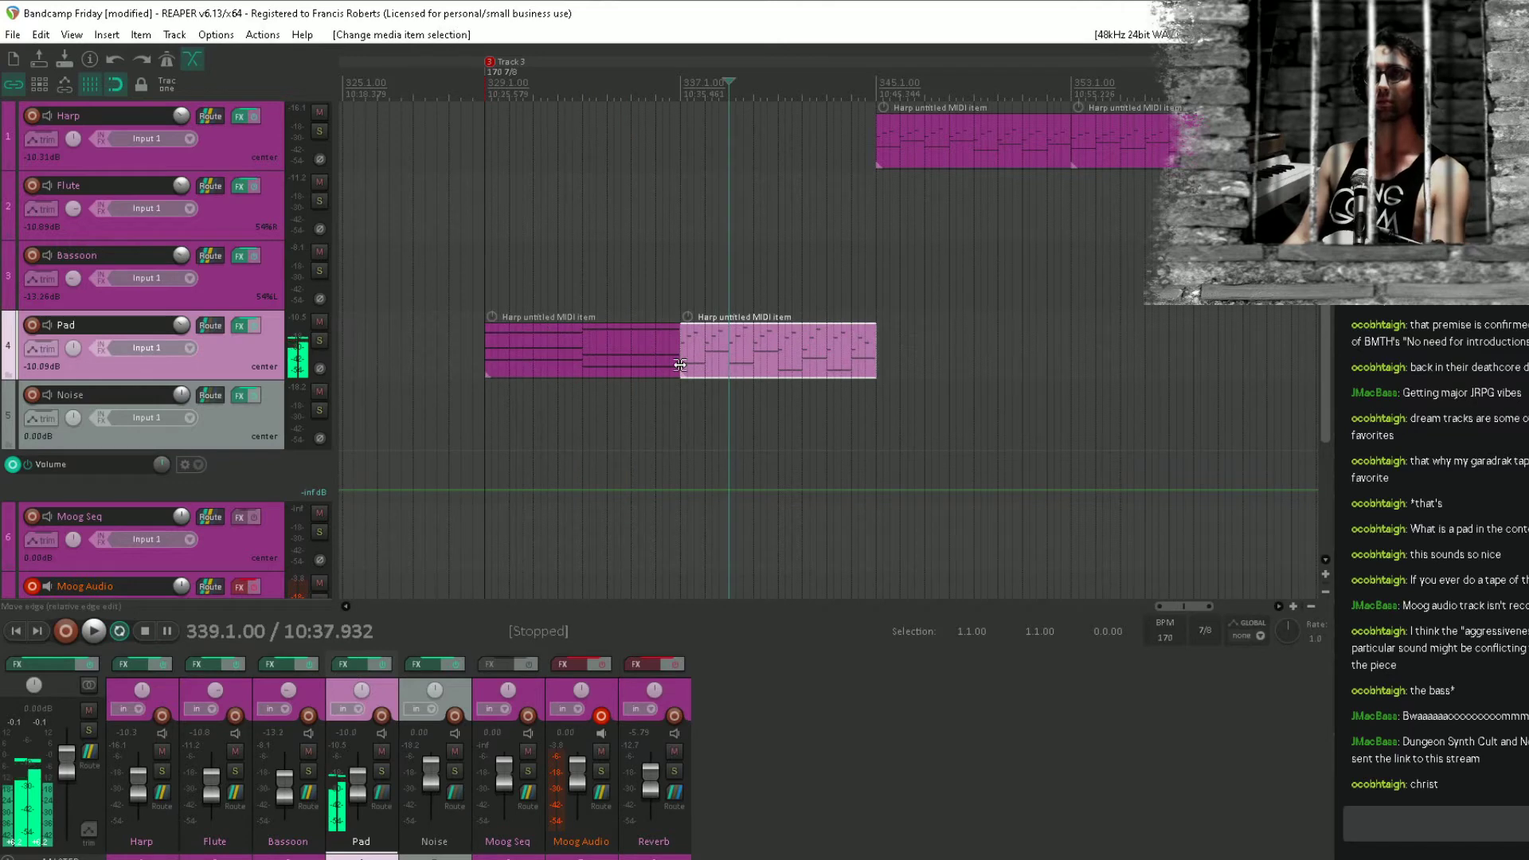
key("Delete")
left_click(578, 349)
left_click_drag(567, 349, 771, 352)
double_click(772, 352)
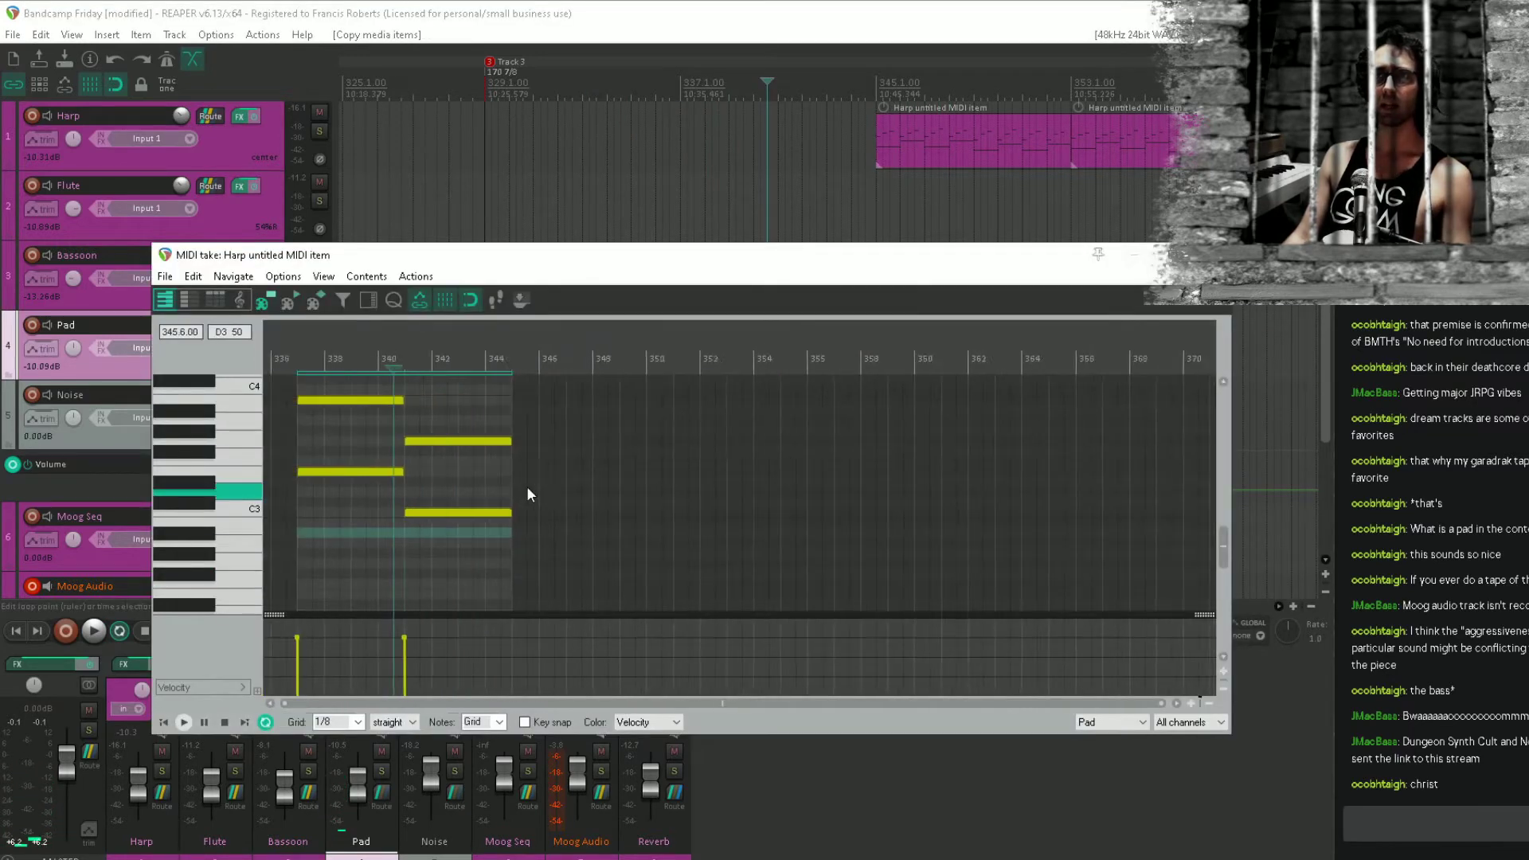
Transpose all the chord notes in the Pad item at bar 337 down and close the note editor.
left_click_drag(559, 518, 678, 579)
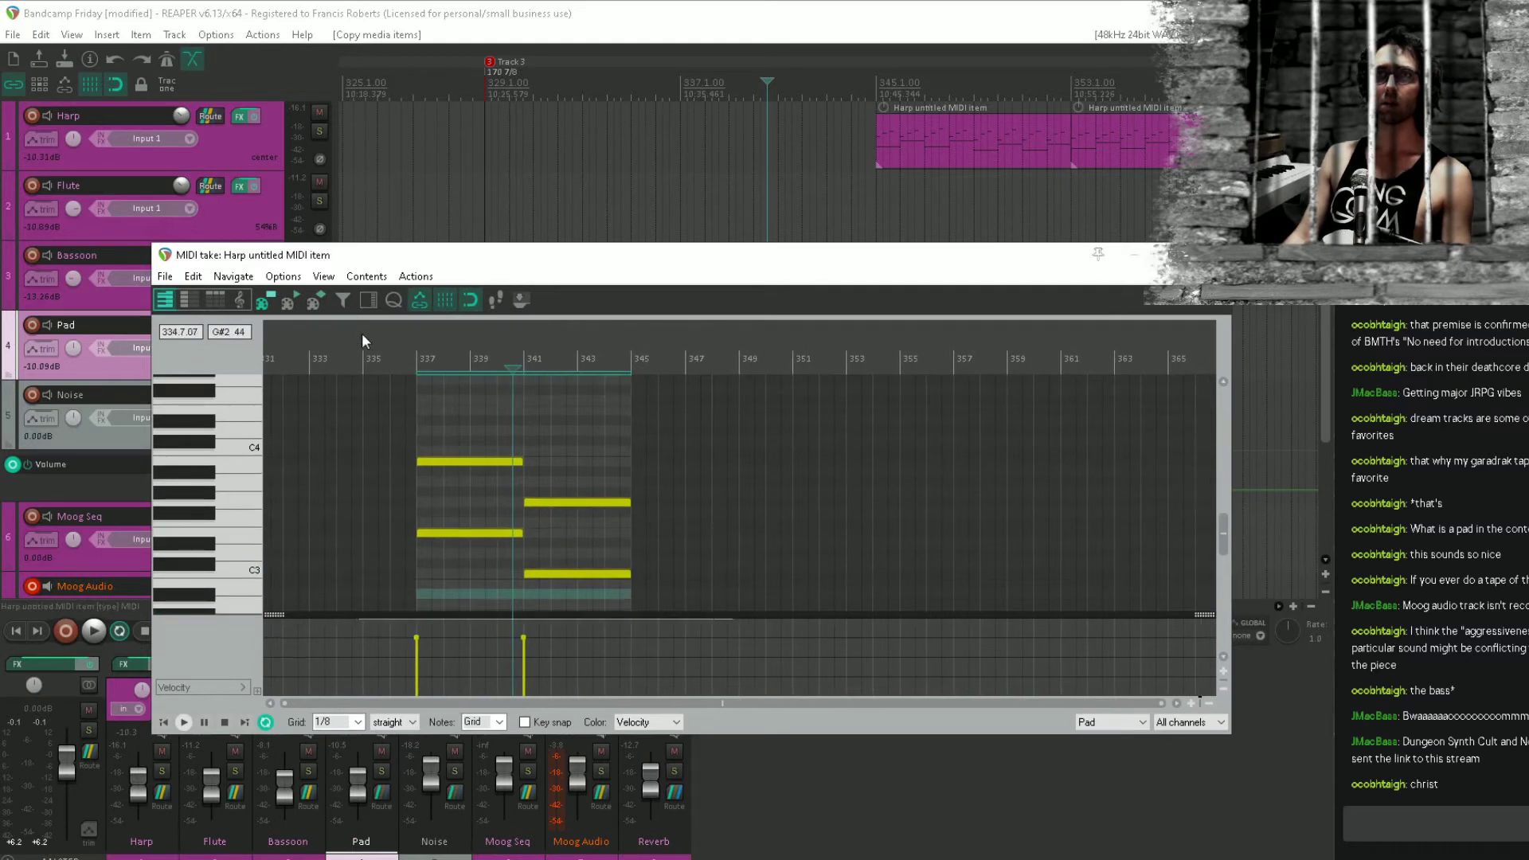
left_click_drag(560, 519, 590, 586)
left_click_drag(734, 394, 493, 646)
scroll(523, 440, "up", 5)
left_click_drag(458, 408, 550, 495)
left_click(1212, 255)
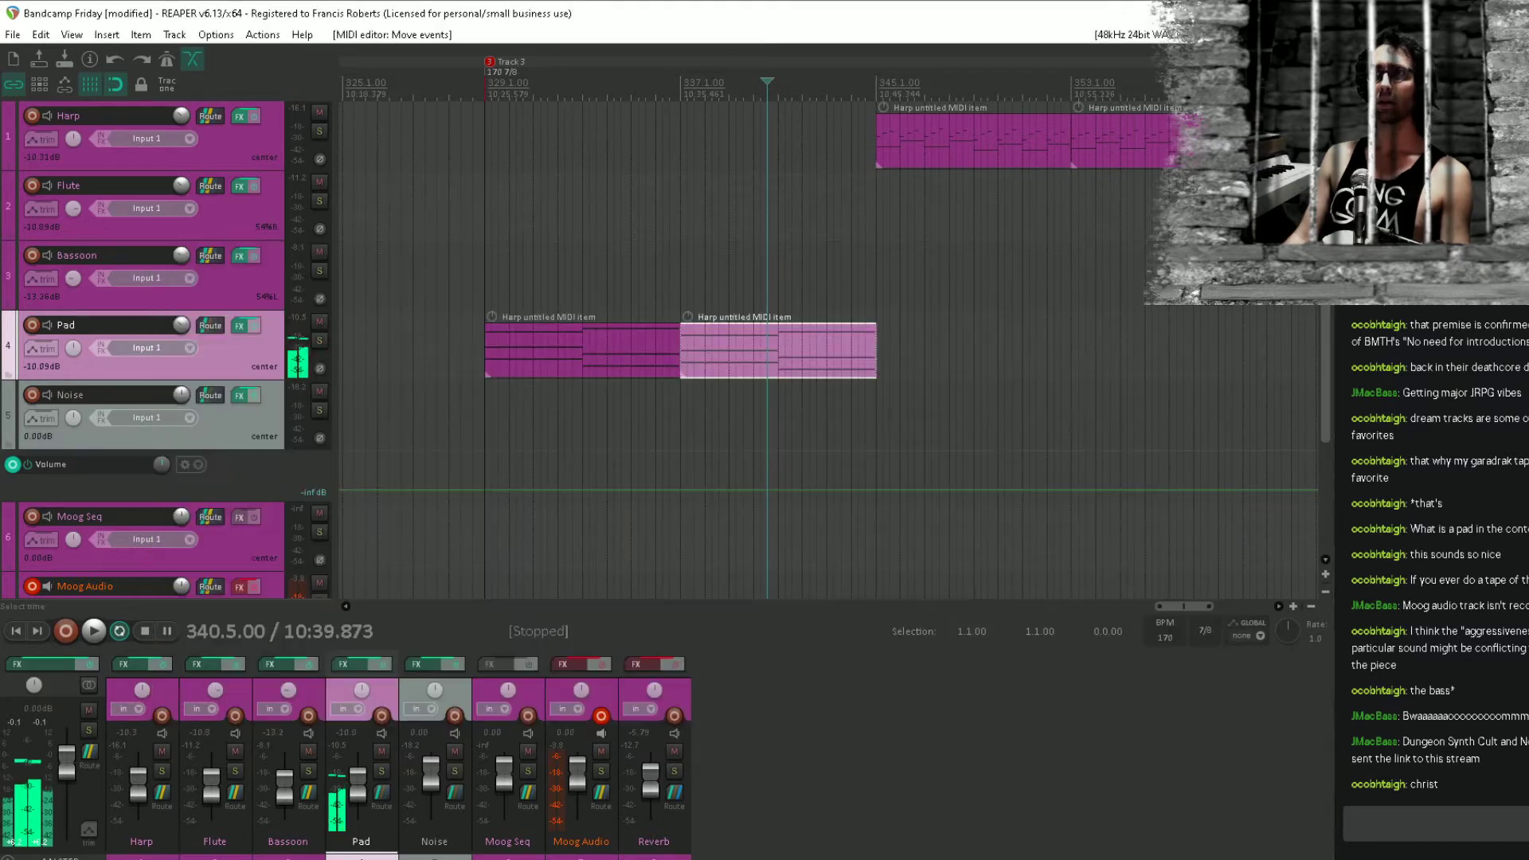
Duplicate both Pad chord items so the copies start at bar 345, then save and play from the Track 3 marker.
left_click(595, 371, "ctrl")
key("ctrl+d")
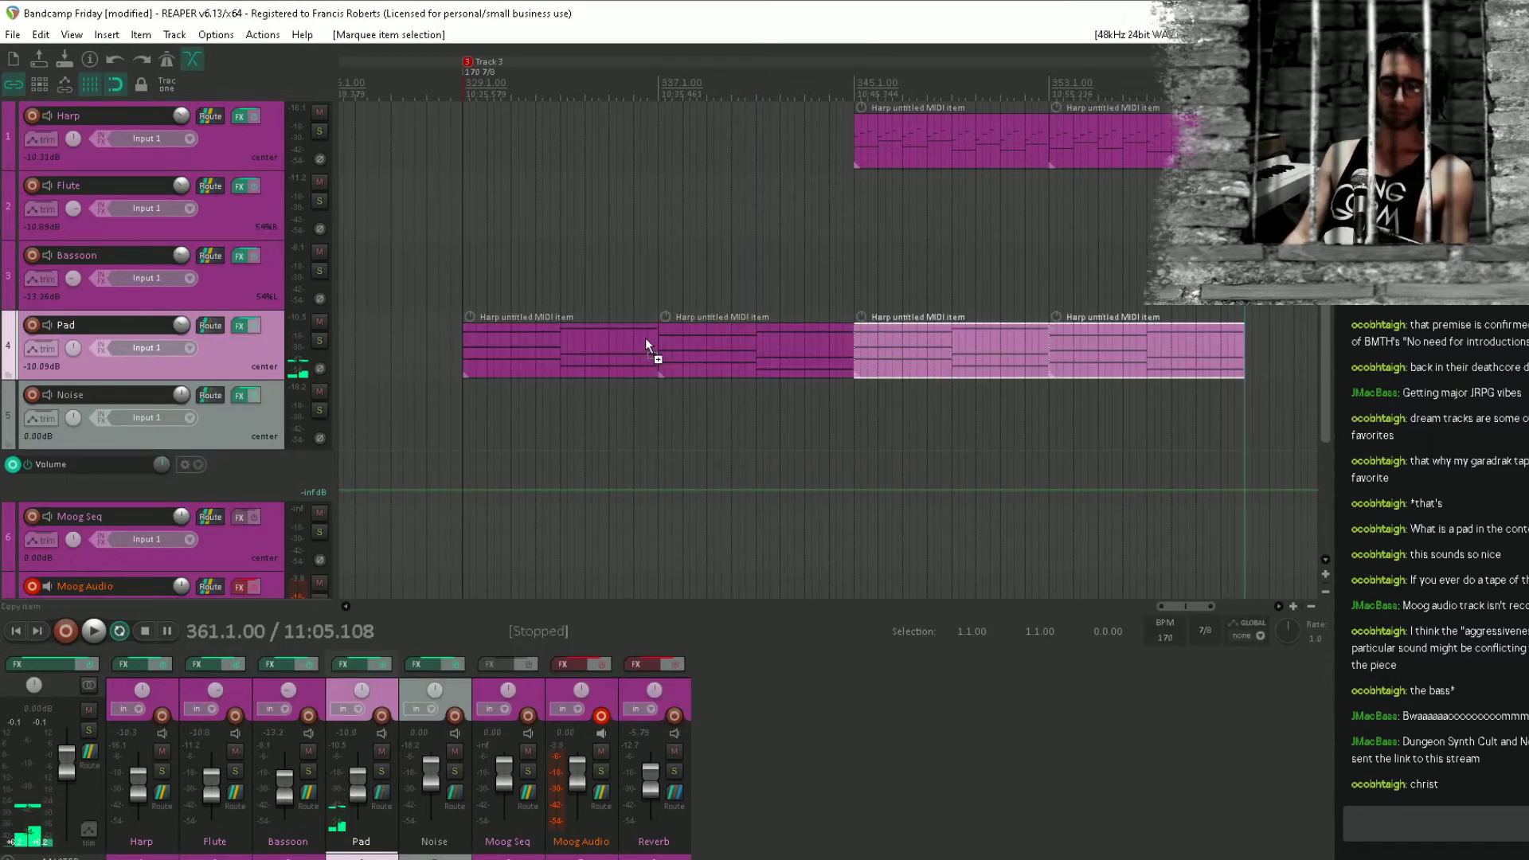
scroll(733, 262, "down", 2)
left_click(561, 64)
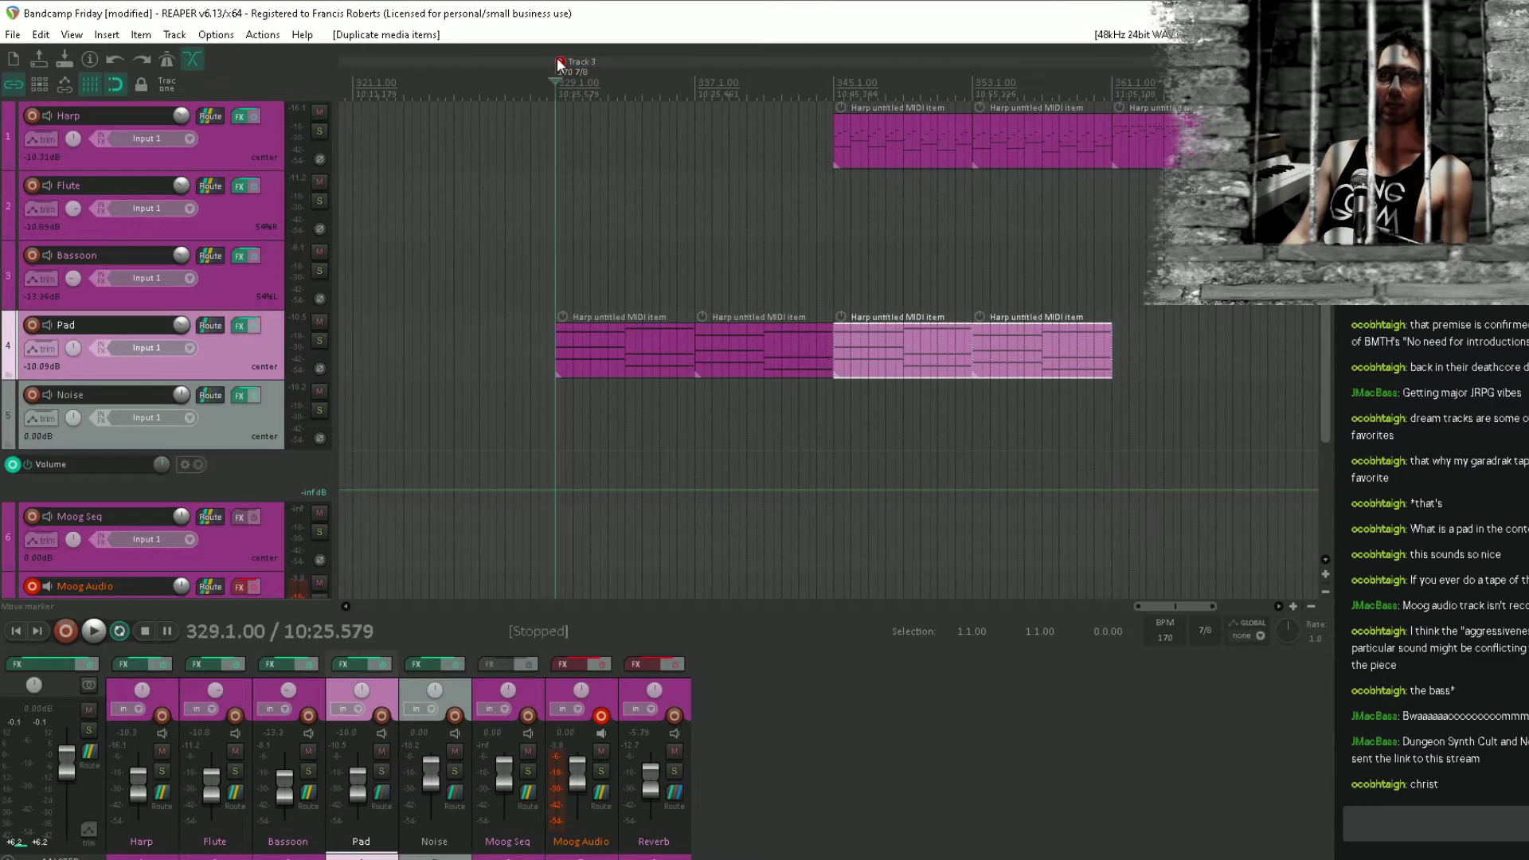
key("ctrl+s")
key("space")
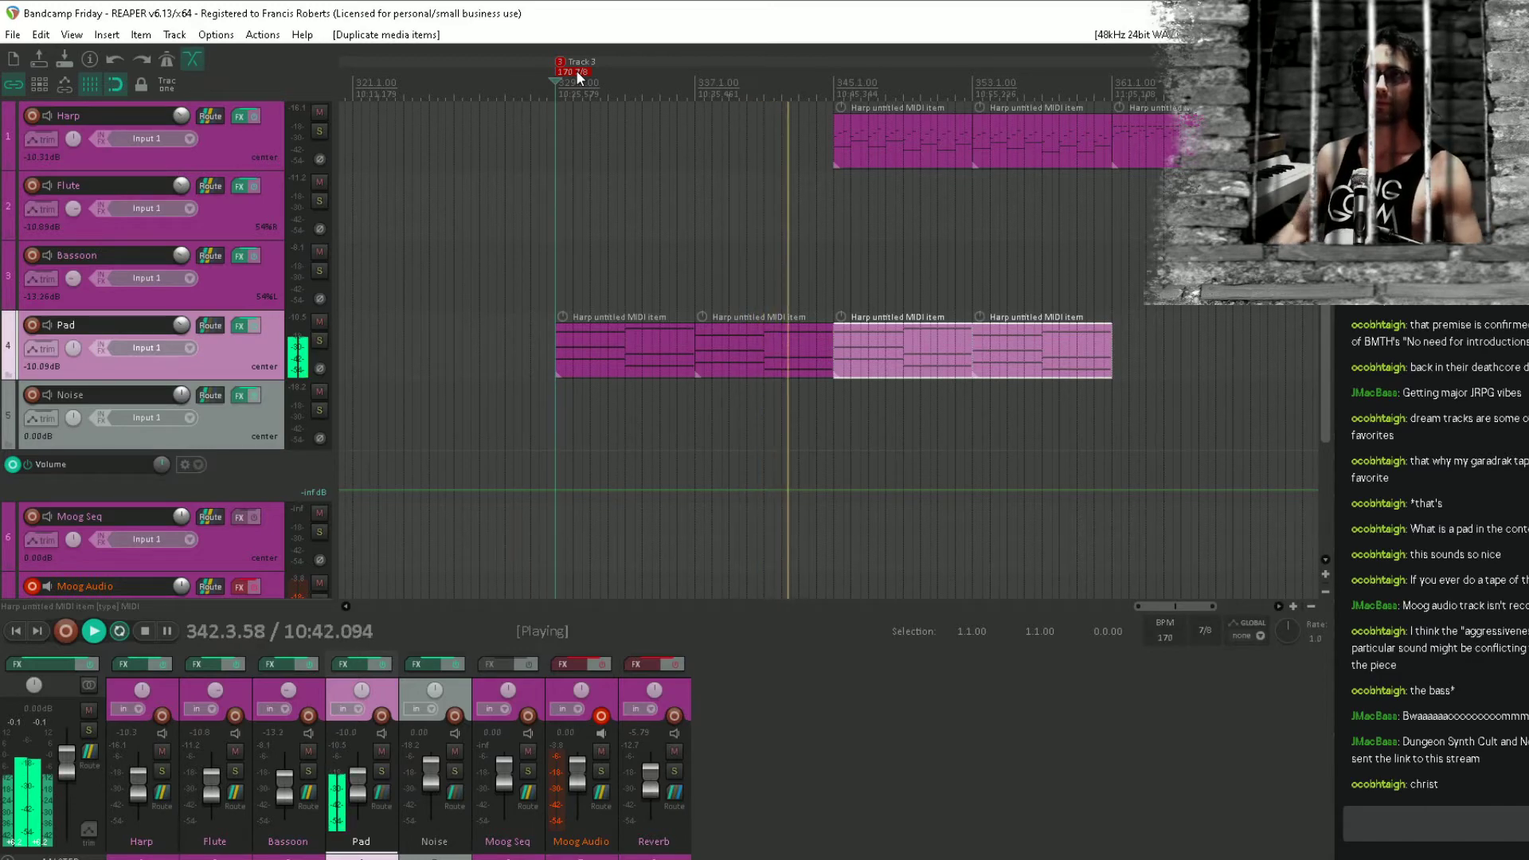
Duplicate the two selected Pad items again to cover bars 361–376 under the Harp part and save the project.
key("ctrl+d")
left_click_drag(805, 274, 1181, 319)
left_click_drag(698, 351, 964, 364)
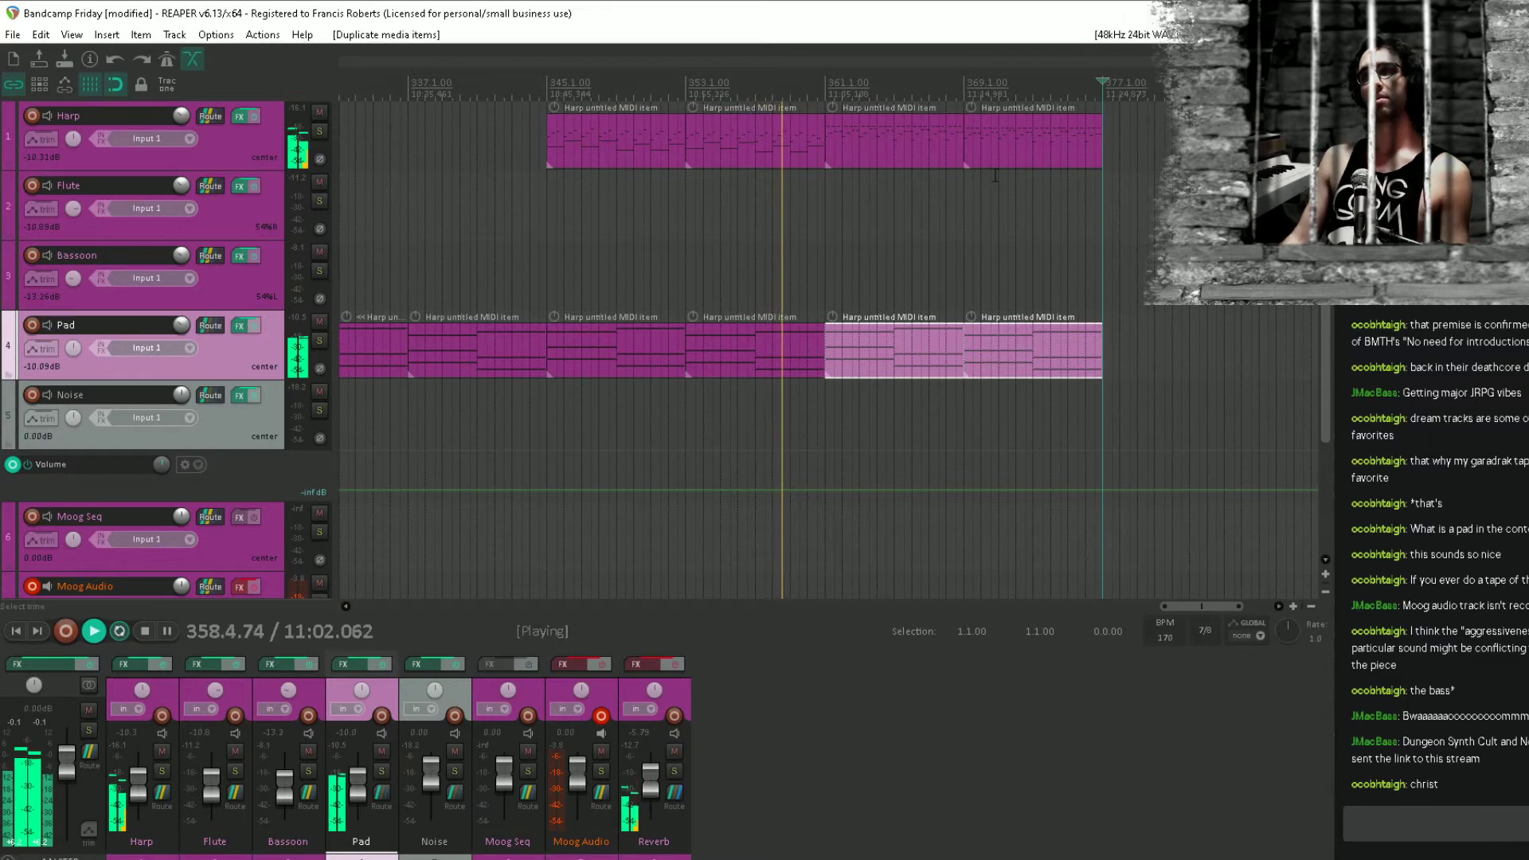
scroll(999, 302, "up", 2)
scroll(869, 162, "left", 2)
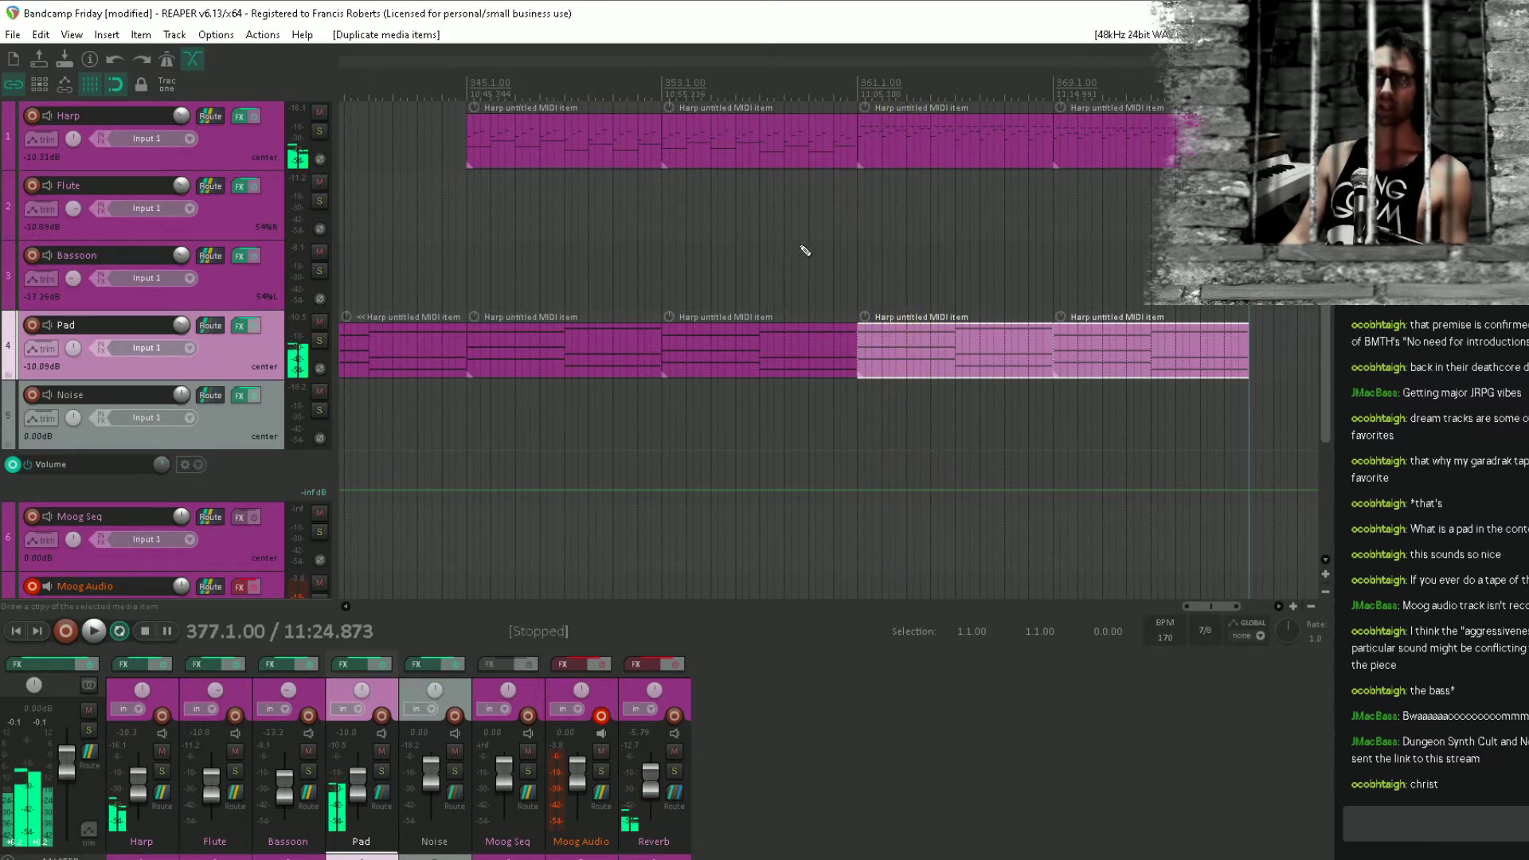
key("ctrl+s")
Select the Moog Seq track with the edit cursor at bar 329 and save the project.
scroll(805, 251, "down", 2)
scroll(795, 233, "left", 1)
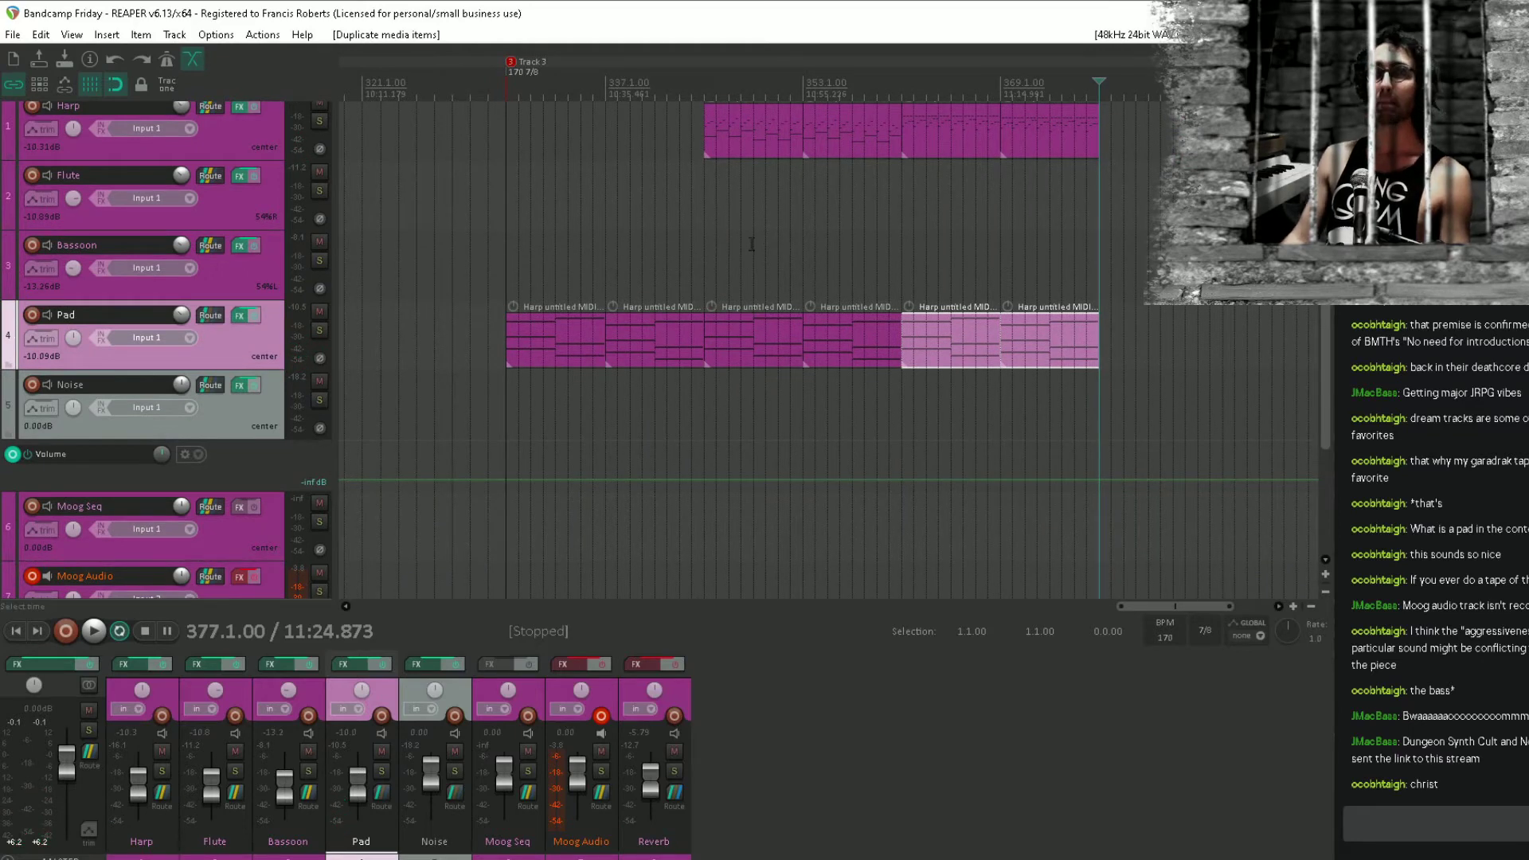
scroll(513, 438, "down", 2)
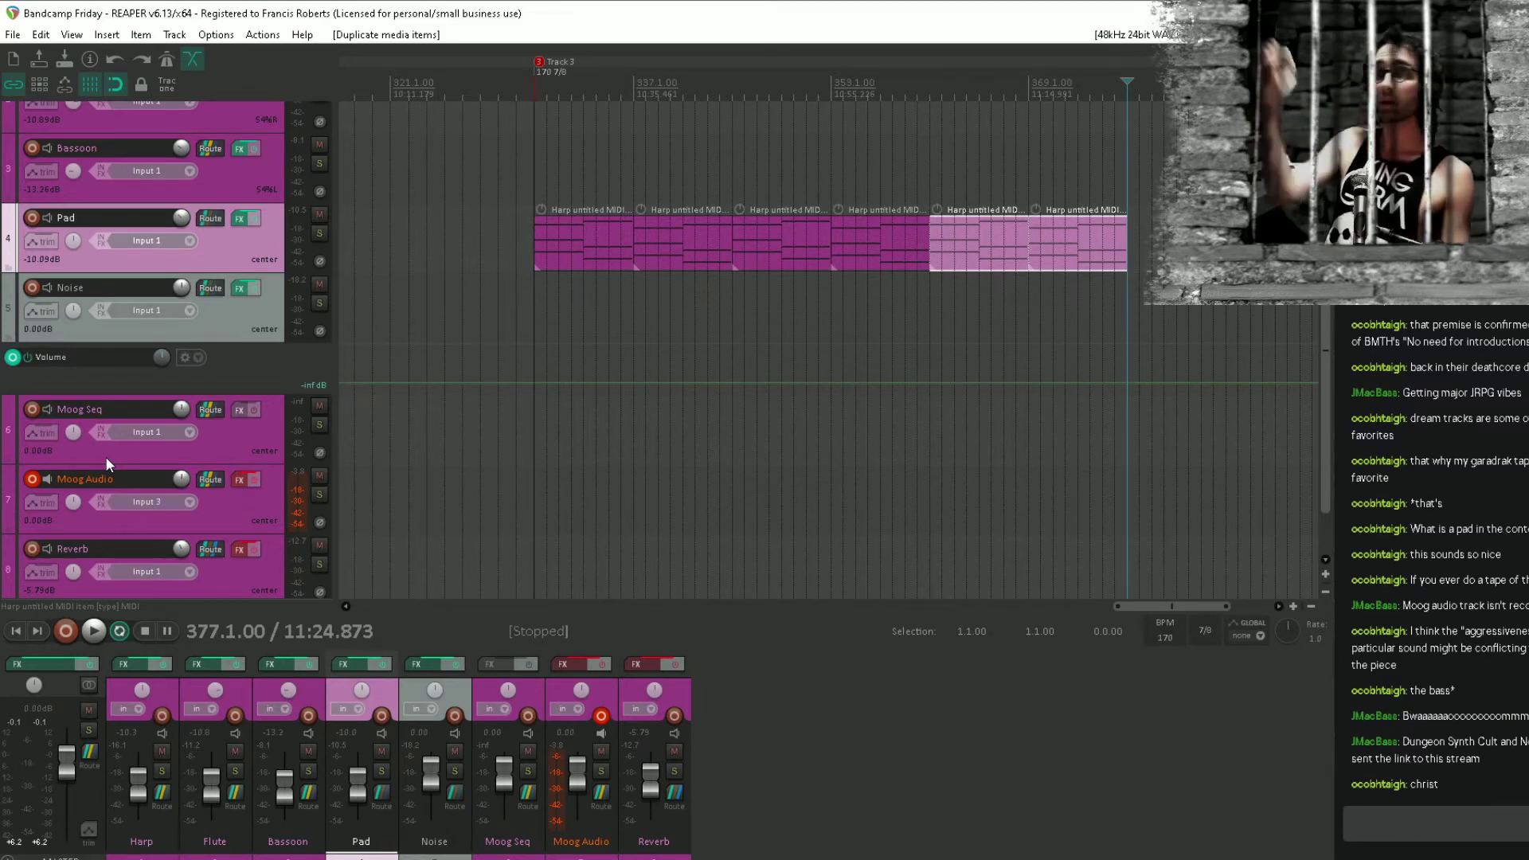
left_click(535, 330)
scroll(608, 310, "up", 4)
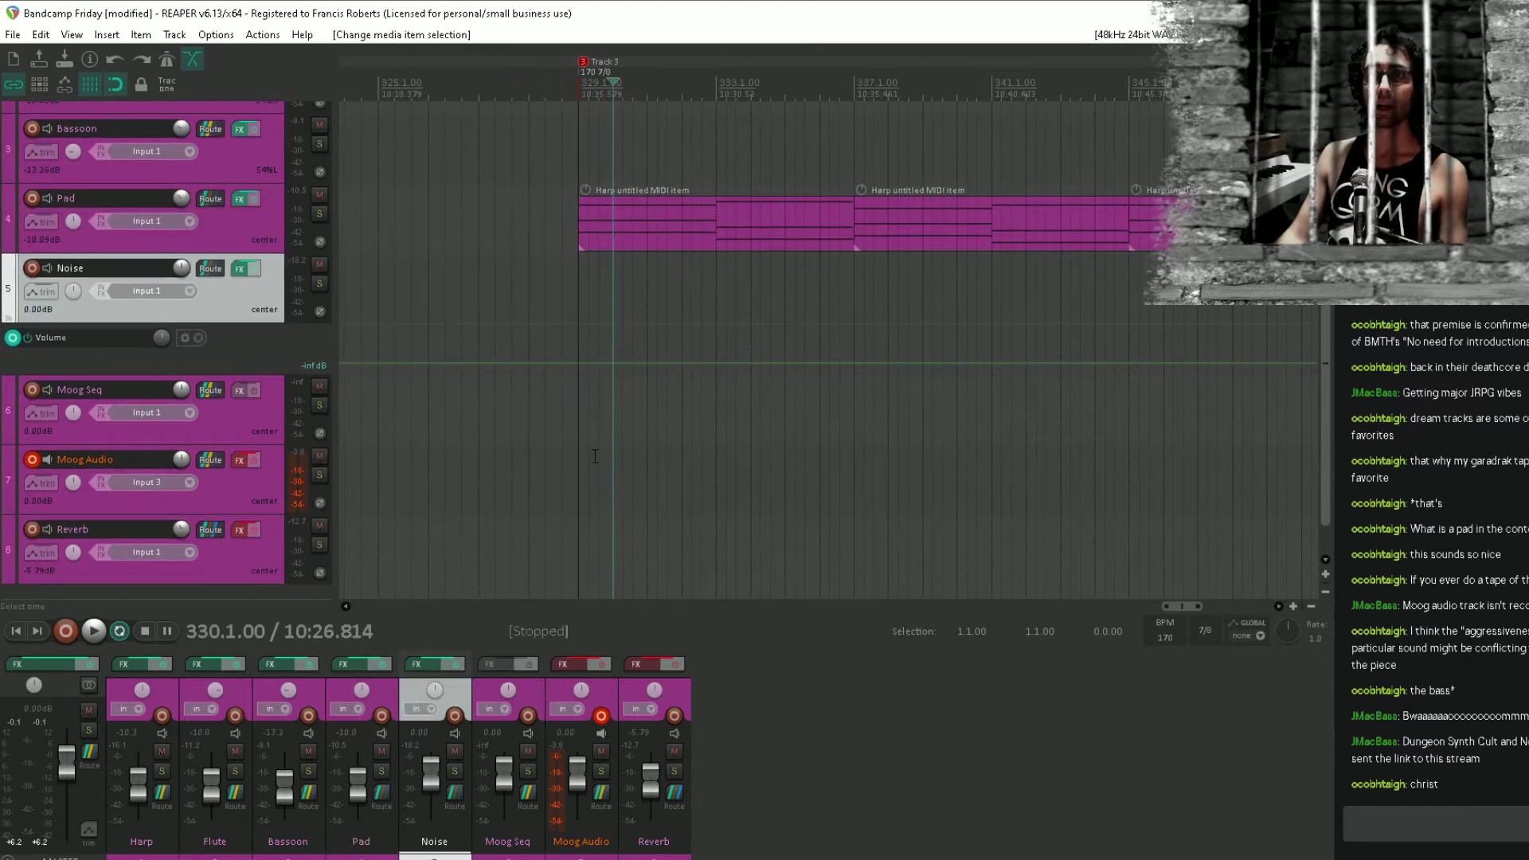
left_click(581, 403)
scroll(581, 403, "up", 4)
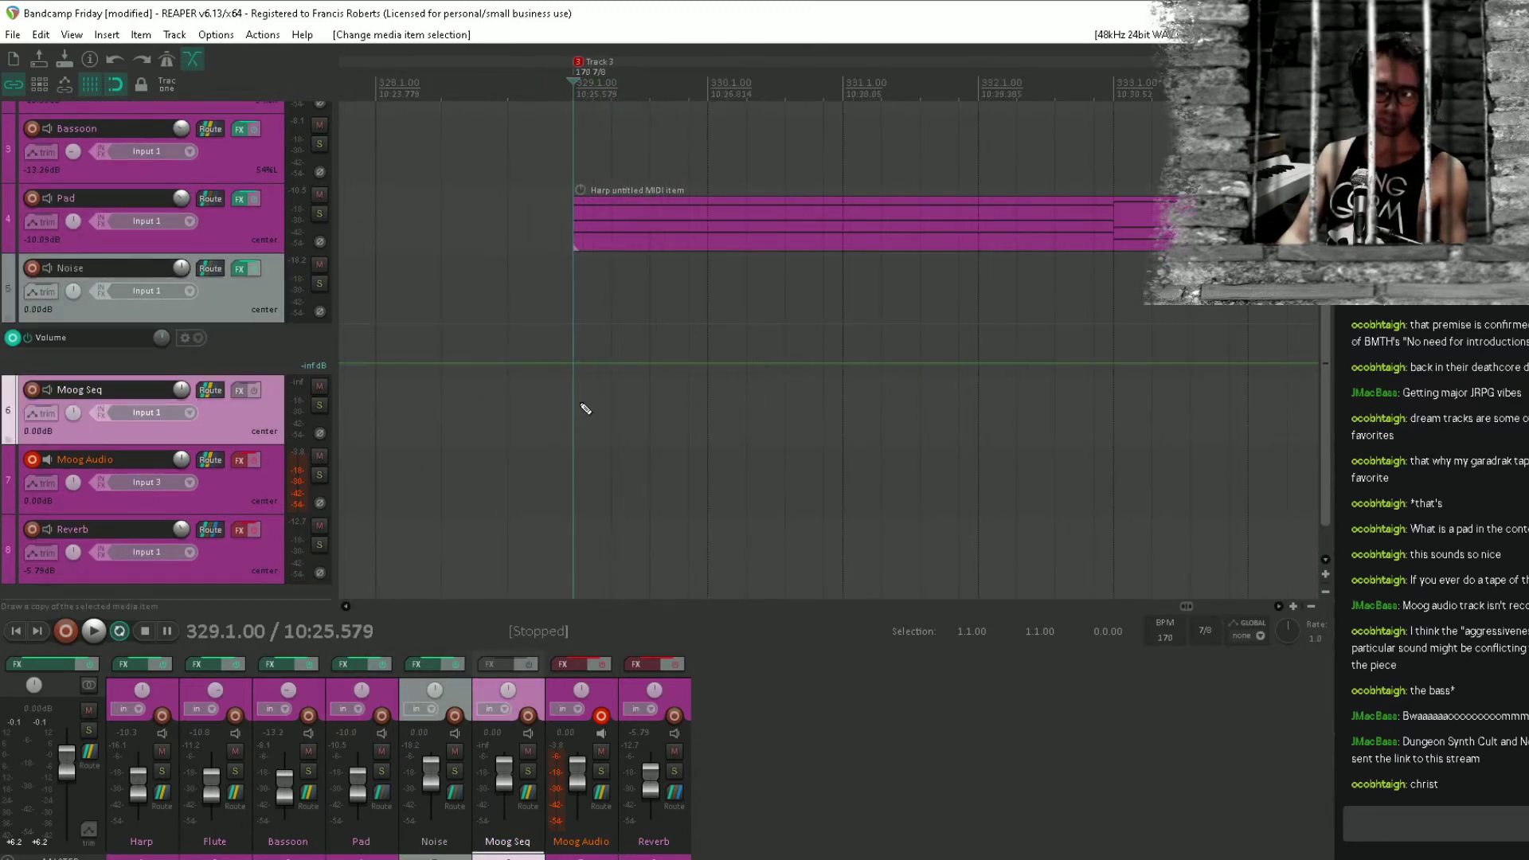
key("ctrl+s")
scroll(572, 398, "down", 2)
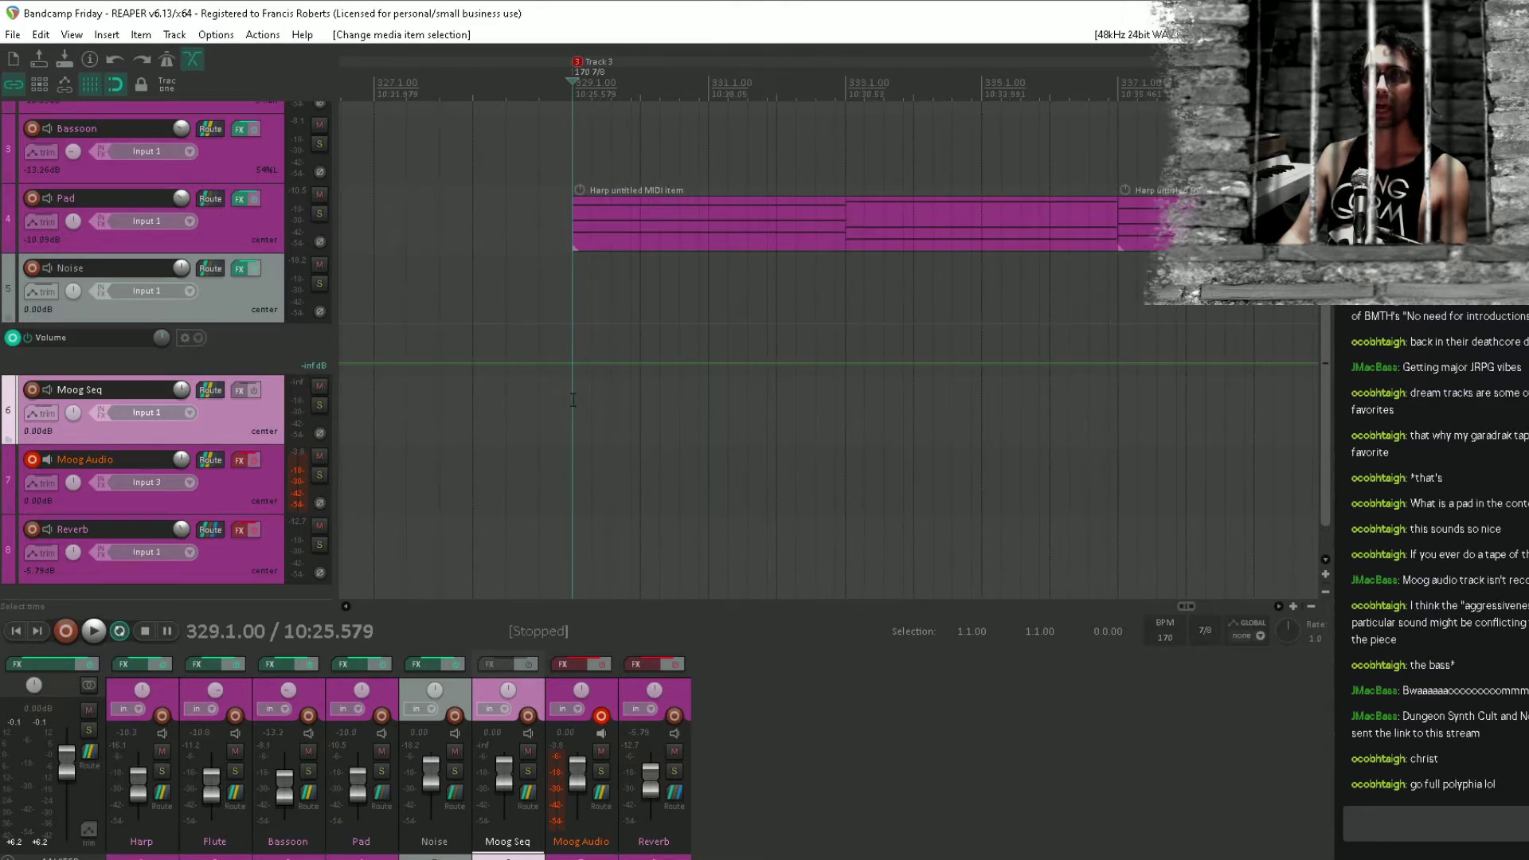
Draw an eight-bar MIDI item on the Moog Seq track from bar 329 and place an A#3 note at its start.
left_click_drag(586, 426, 1124, 434)
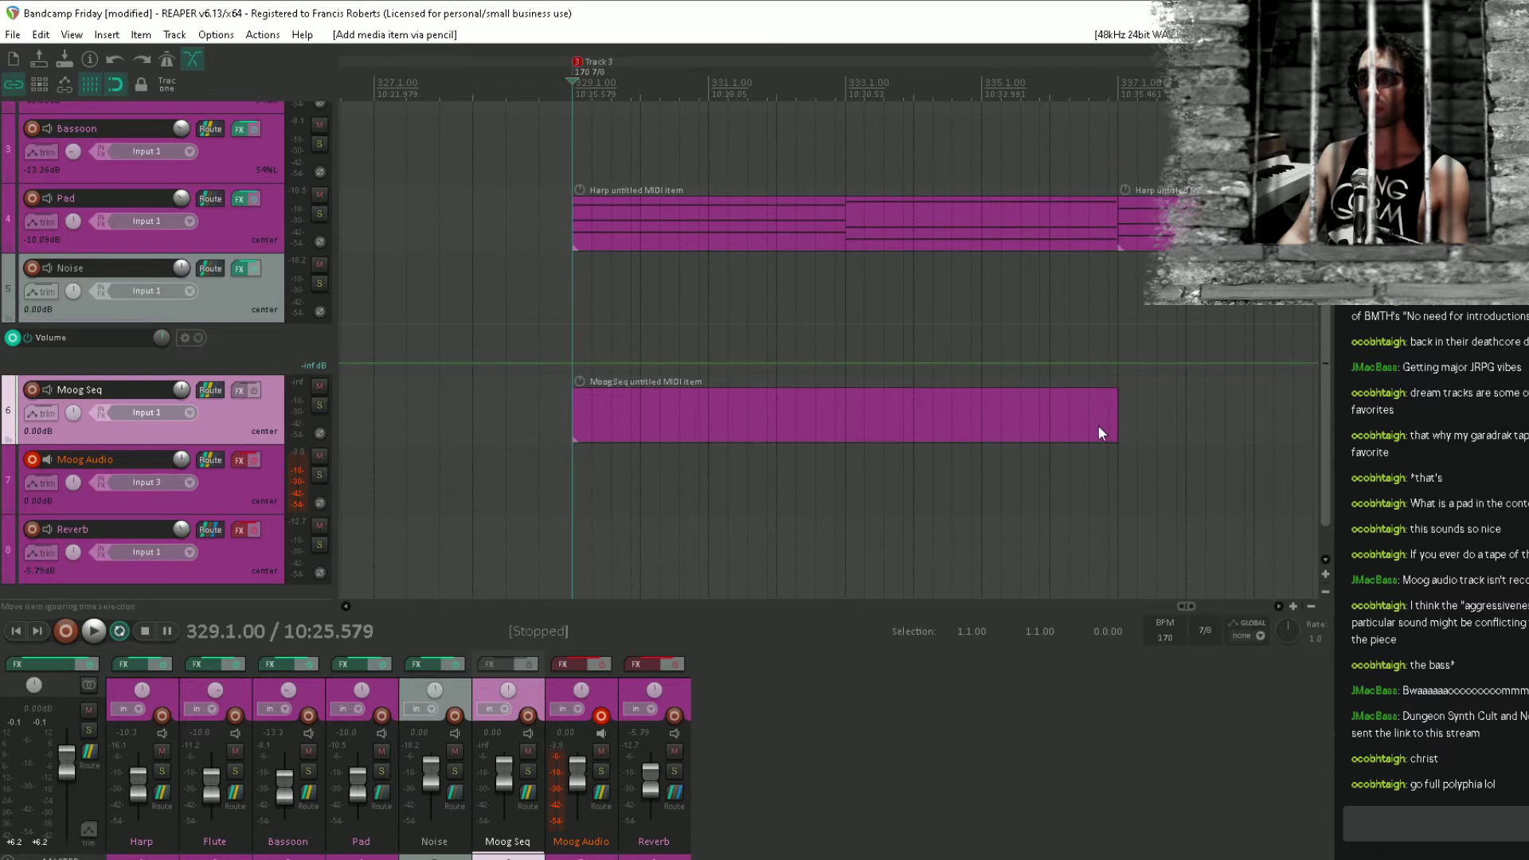
double_click(624, 414)
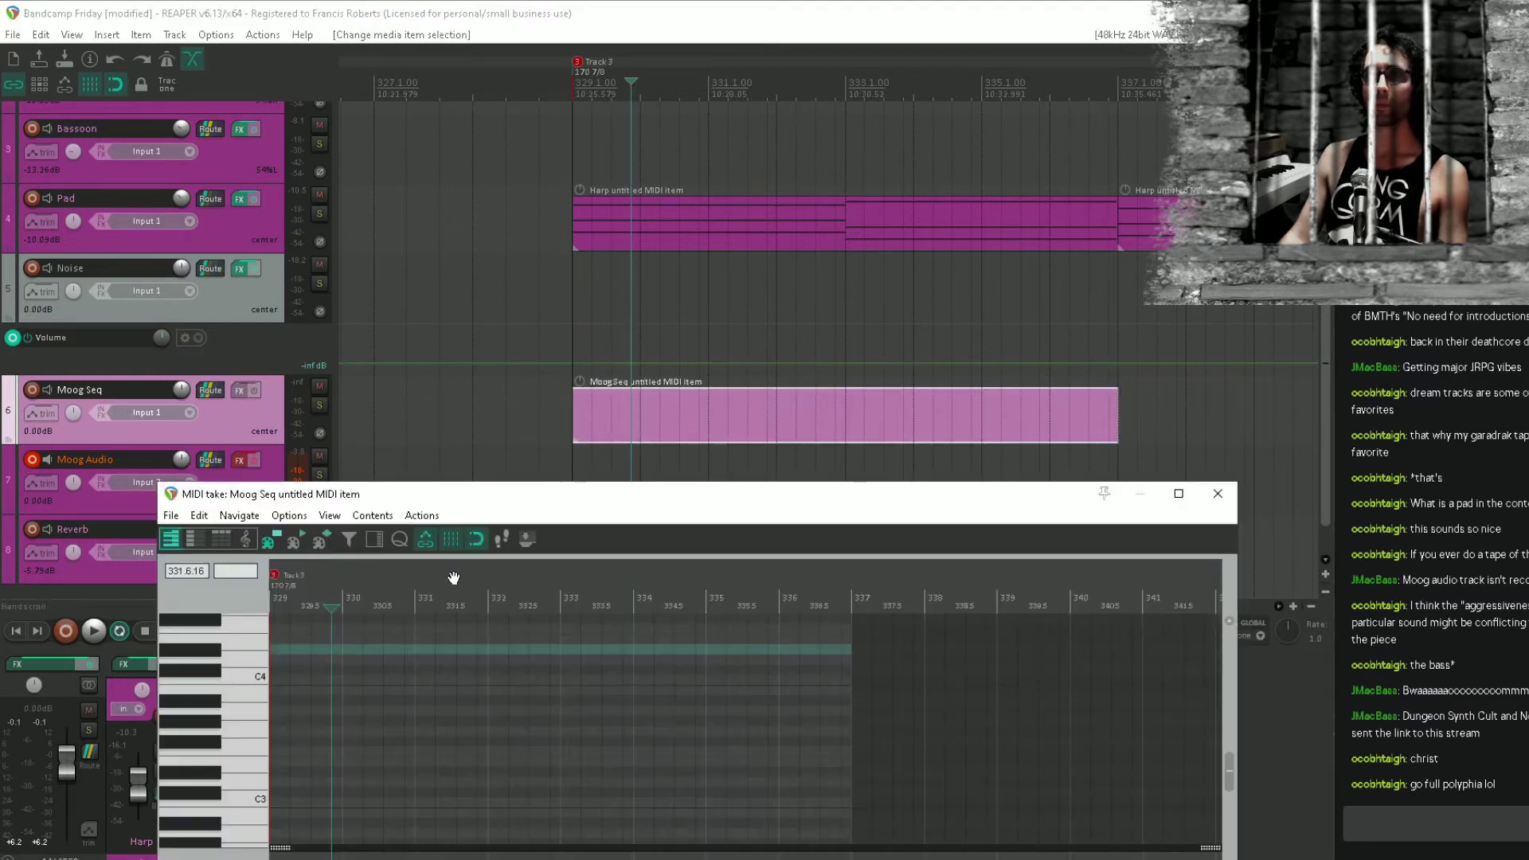
left_click(491, 710)
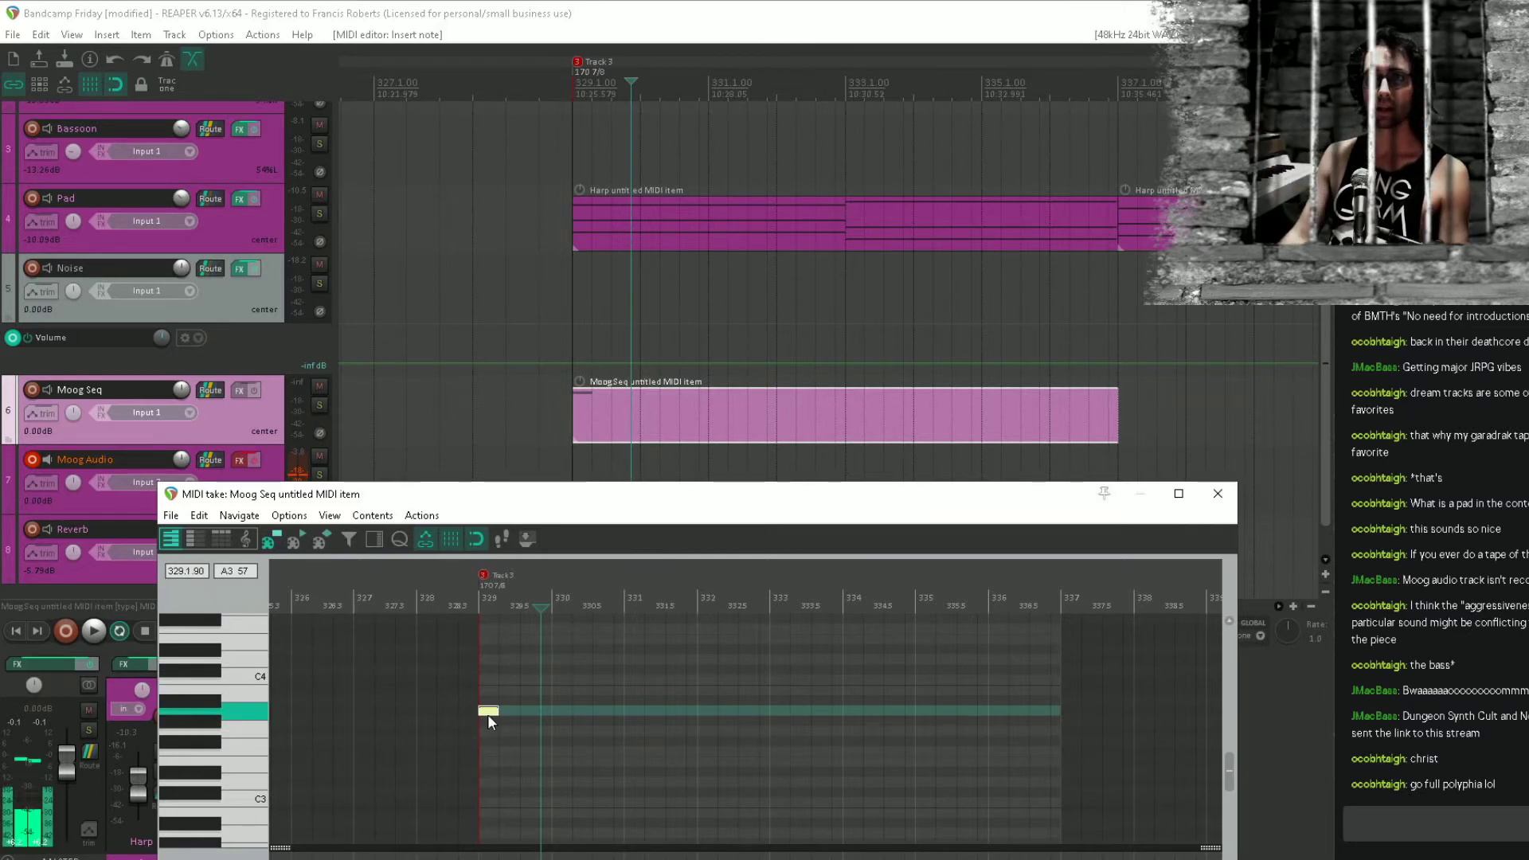
left_click_drag(487, 713, 488, 703)
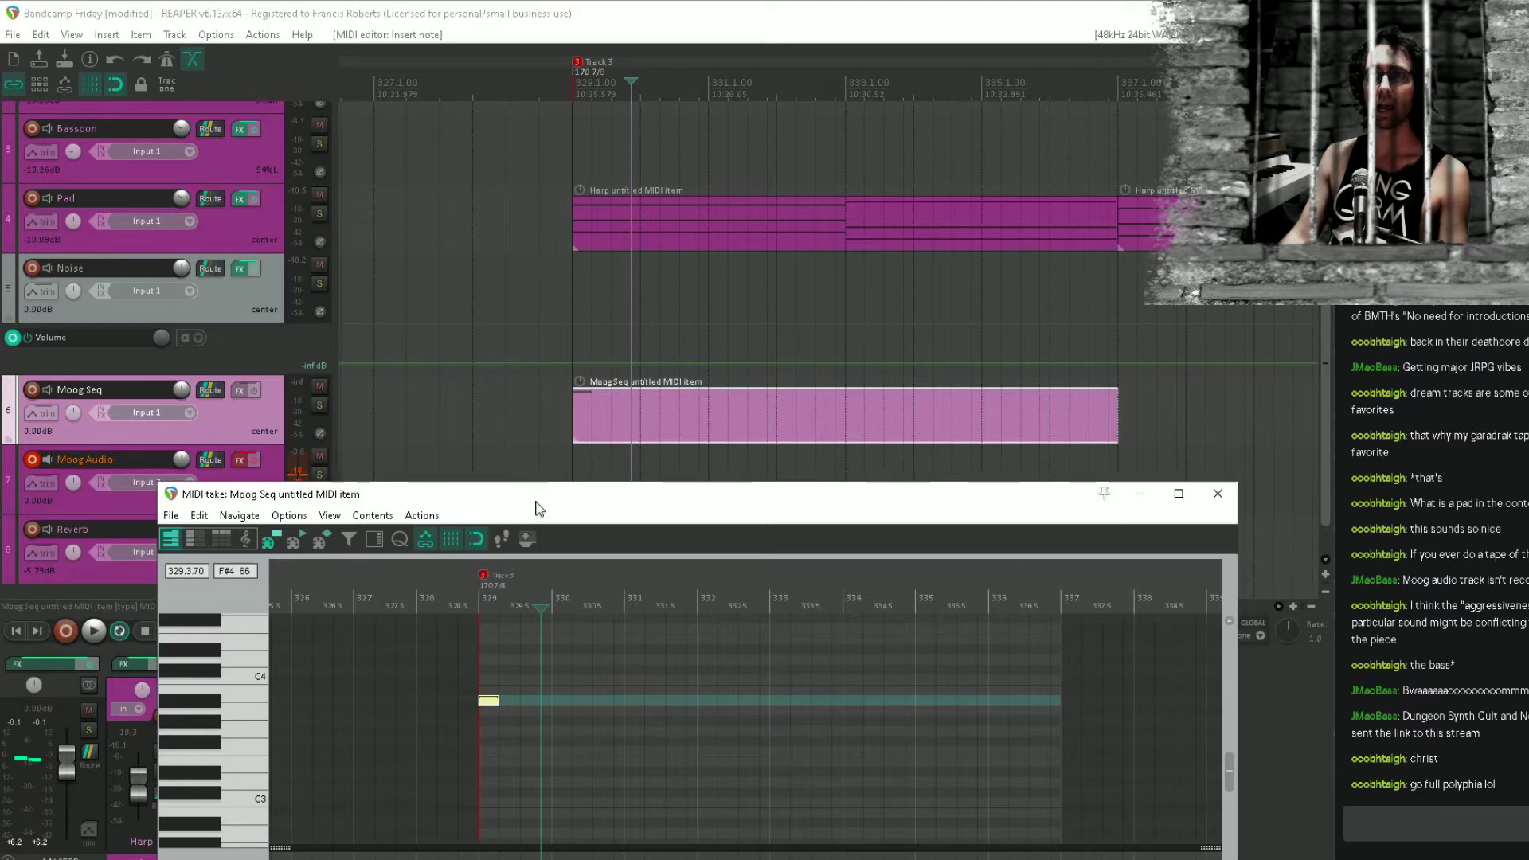
Set the note editor's grid to 1/32, shorten the first note to one grid unit and lower it to A3.
left_click_drag(537, 503, 525, 208)
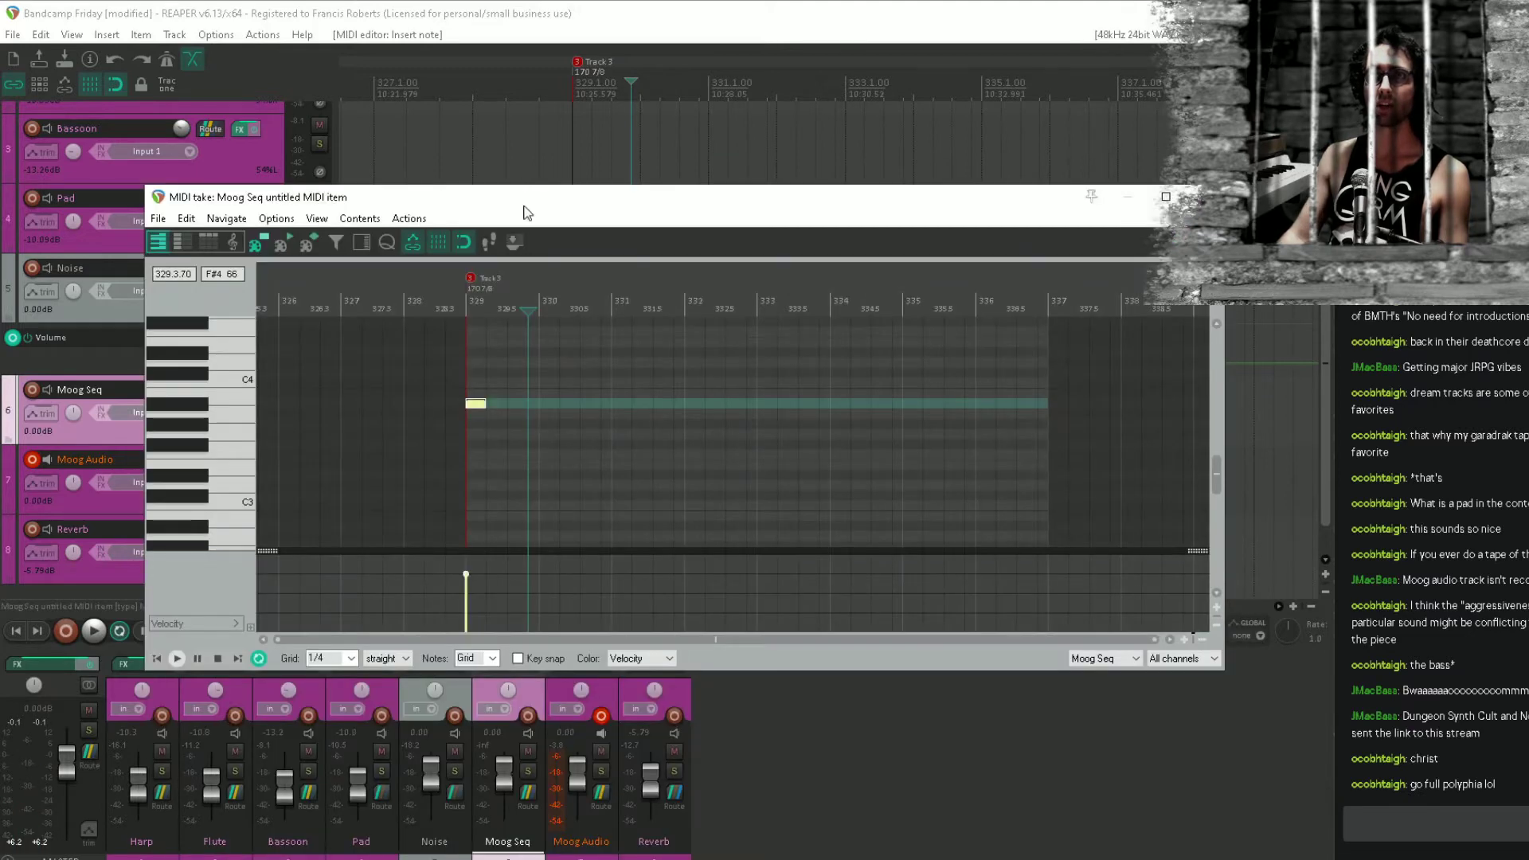
left_click(347, 665)
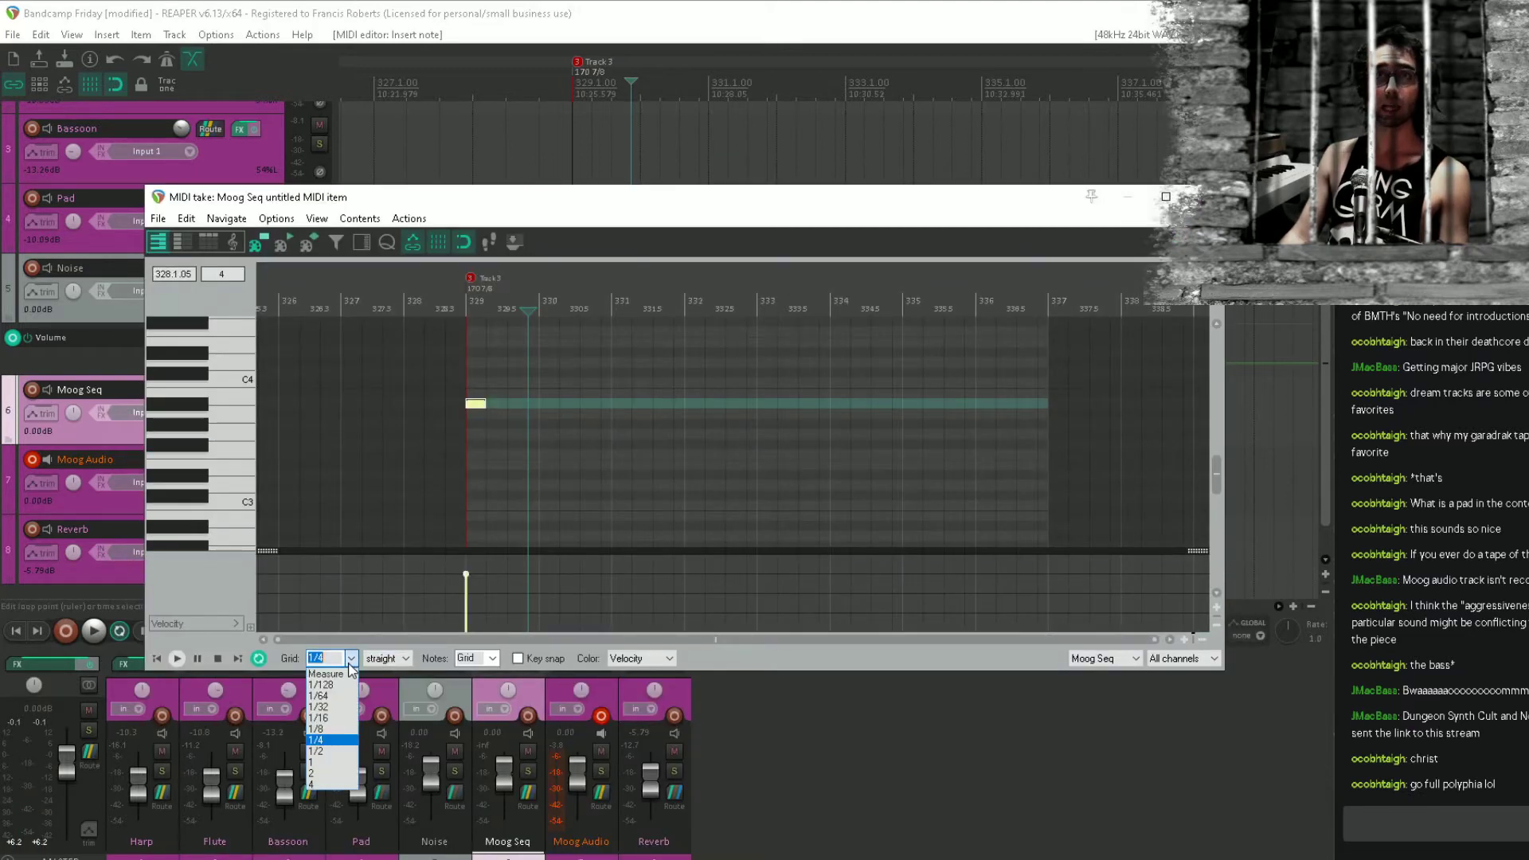
left_click(336, 709)
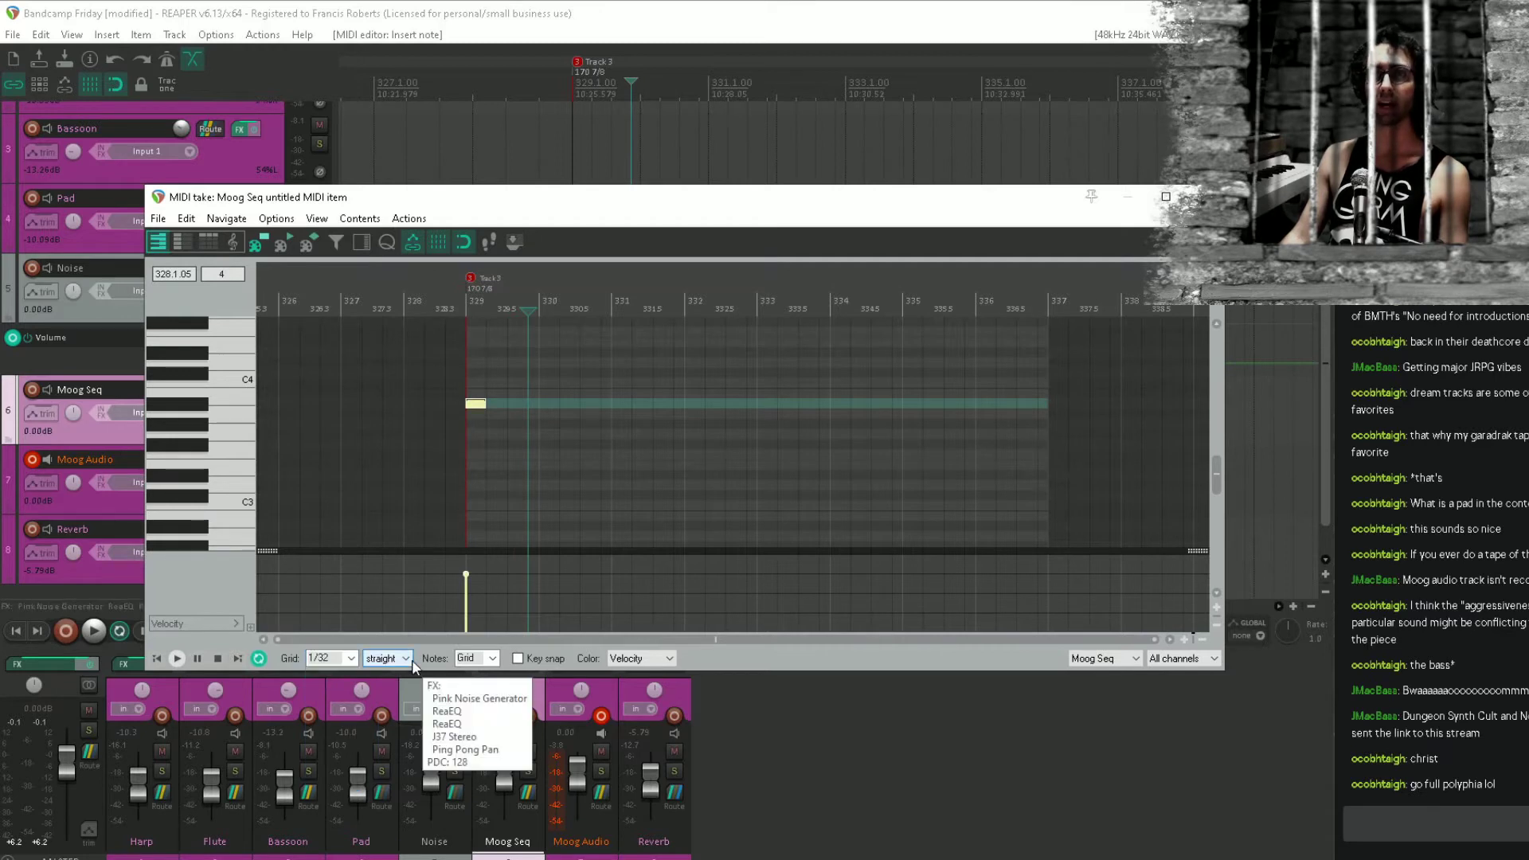
scroll(497, 467, "up", 5)
left_click_drag(433, 444, 716, 524)
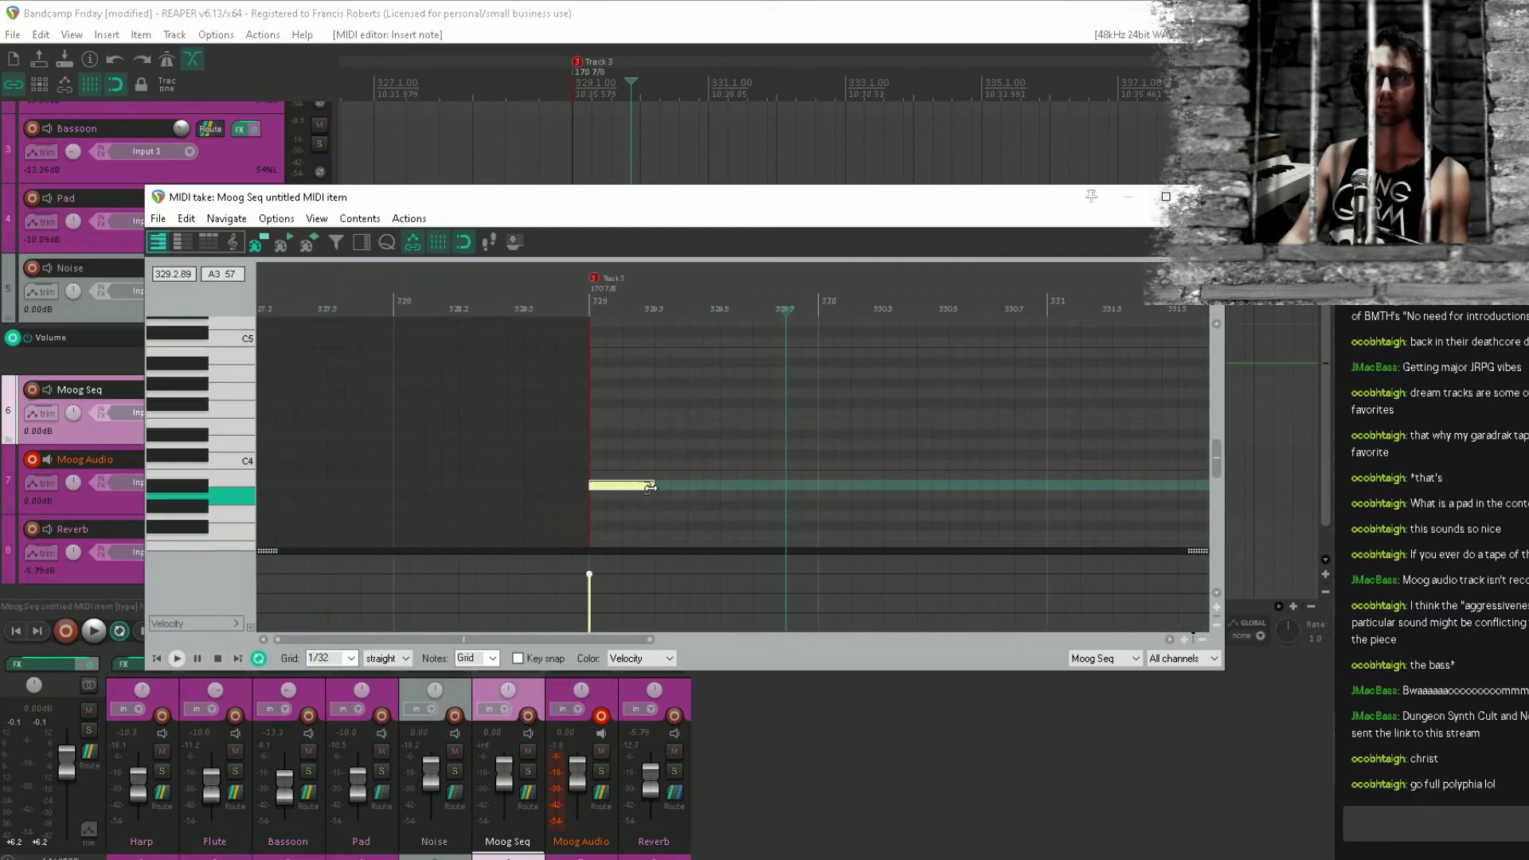
left_click_drag(651, 488, 607, 491)
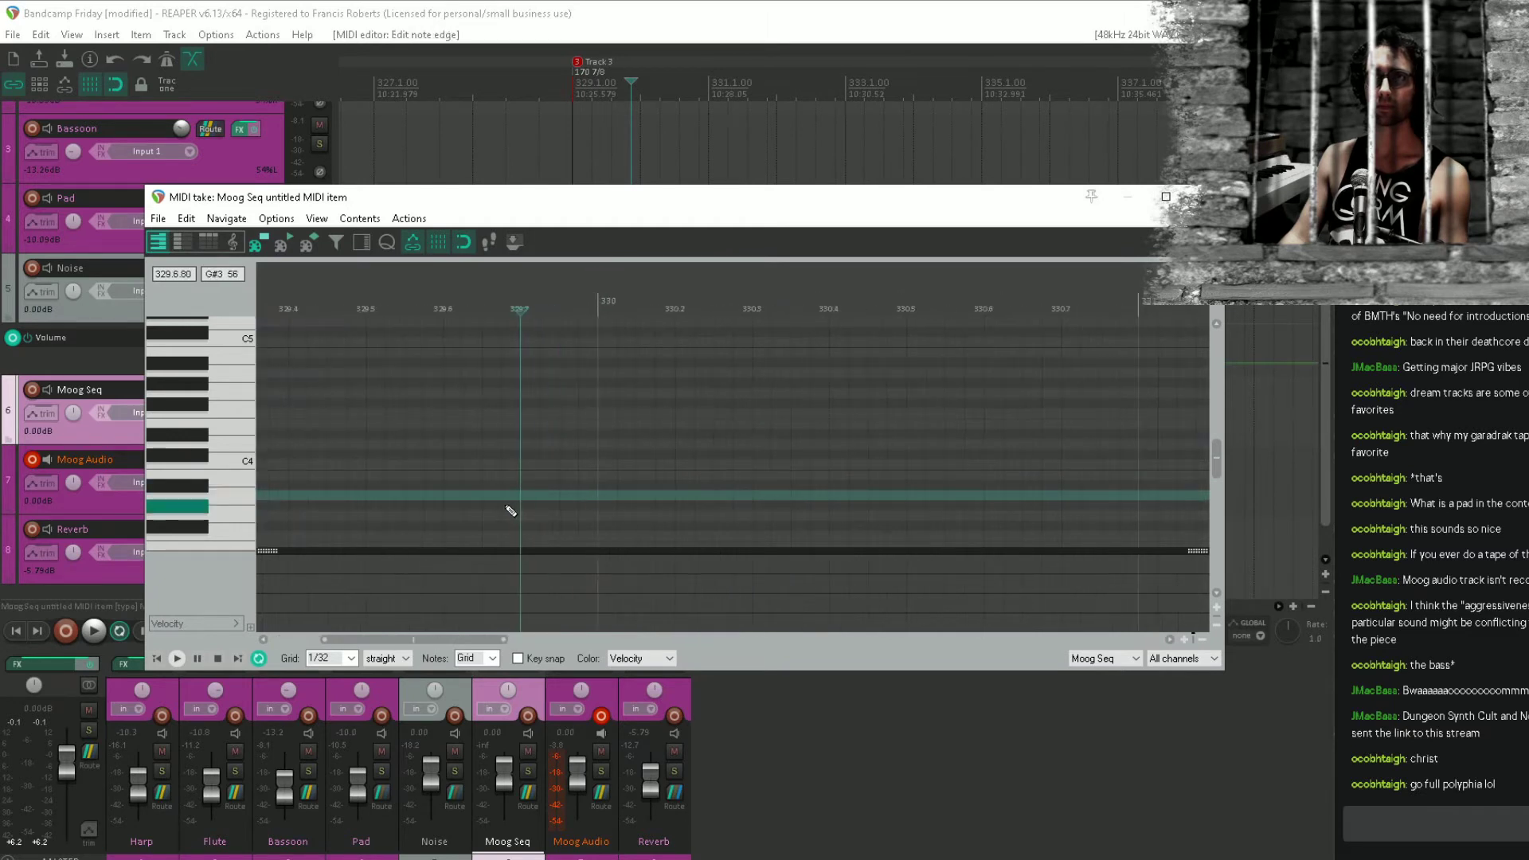
scroll(512, 509, "up", 3)
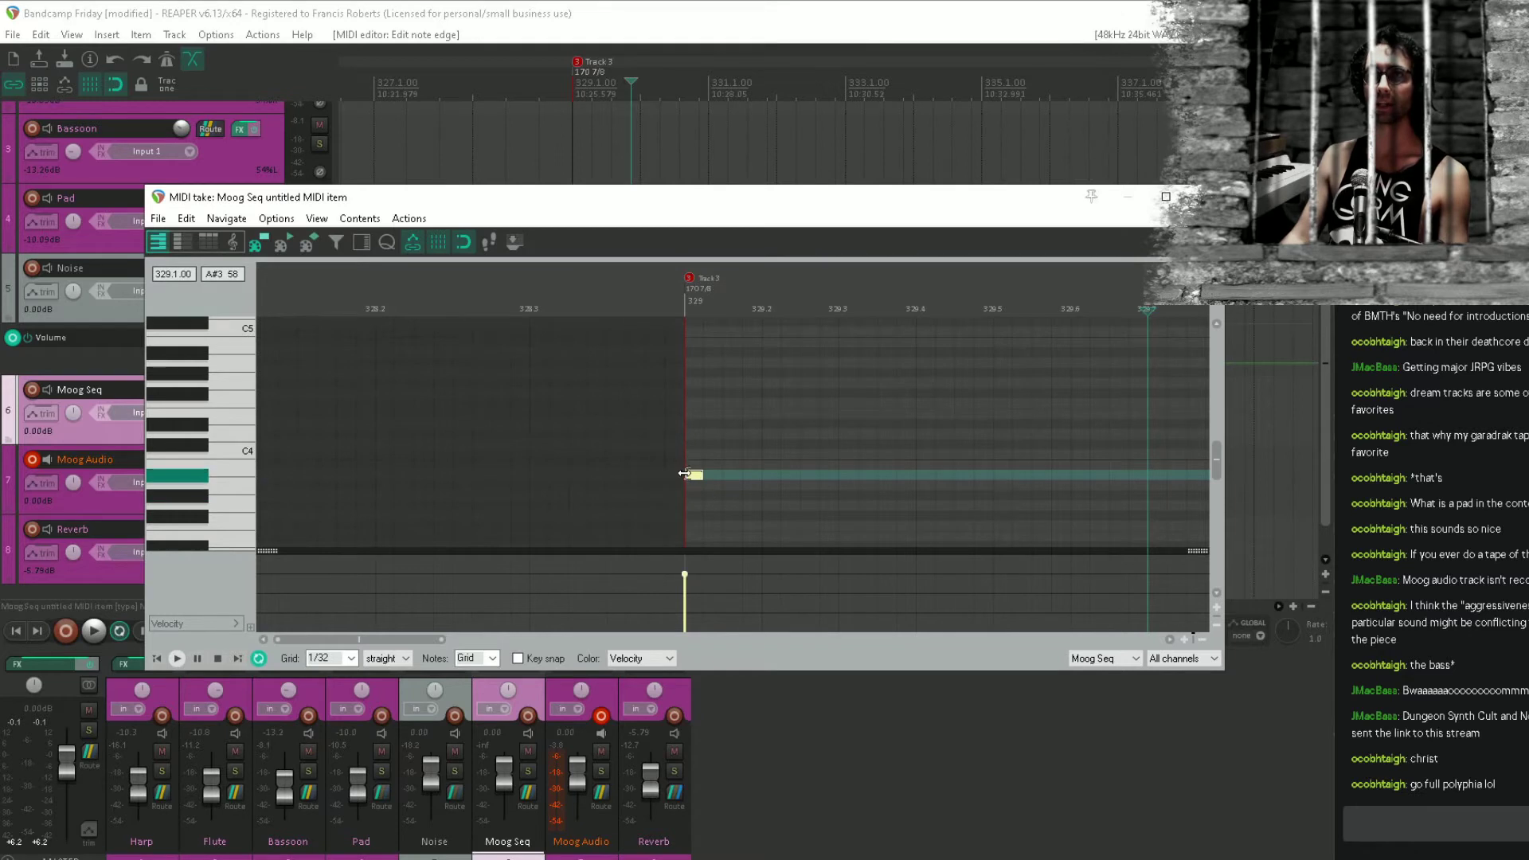
left_click_drag(695, 475, 695, 489)
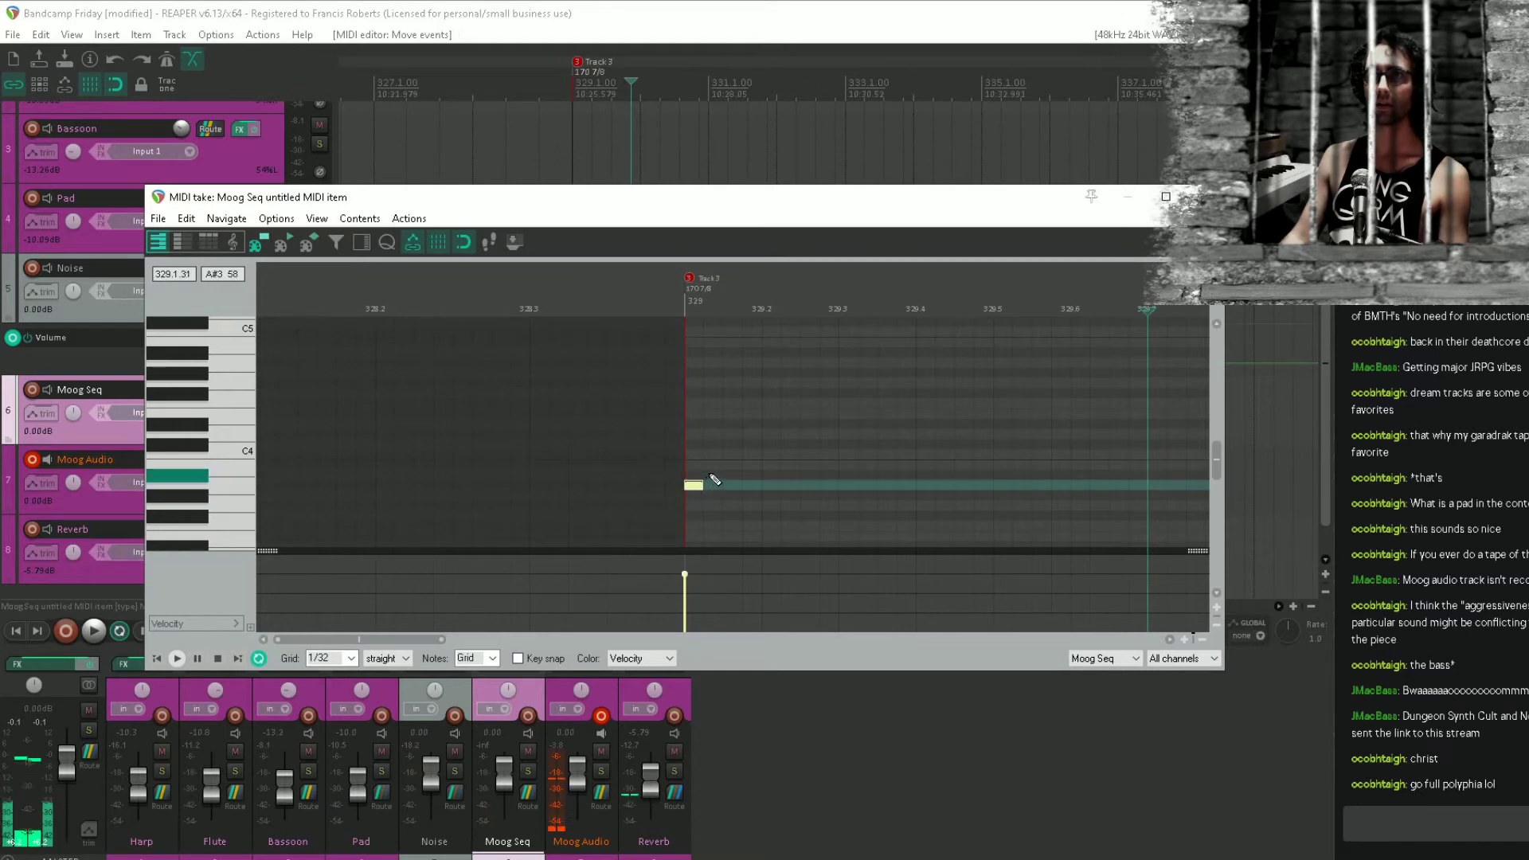
Continue the A3 note with consecutive 1/32 notes rising through C#4, D#4, E4, A4, C#5, D#5 and E5.
left_click(714, 445)
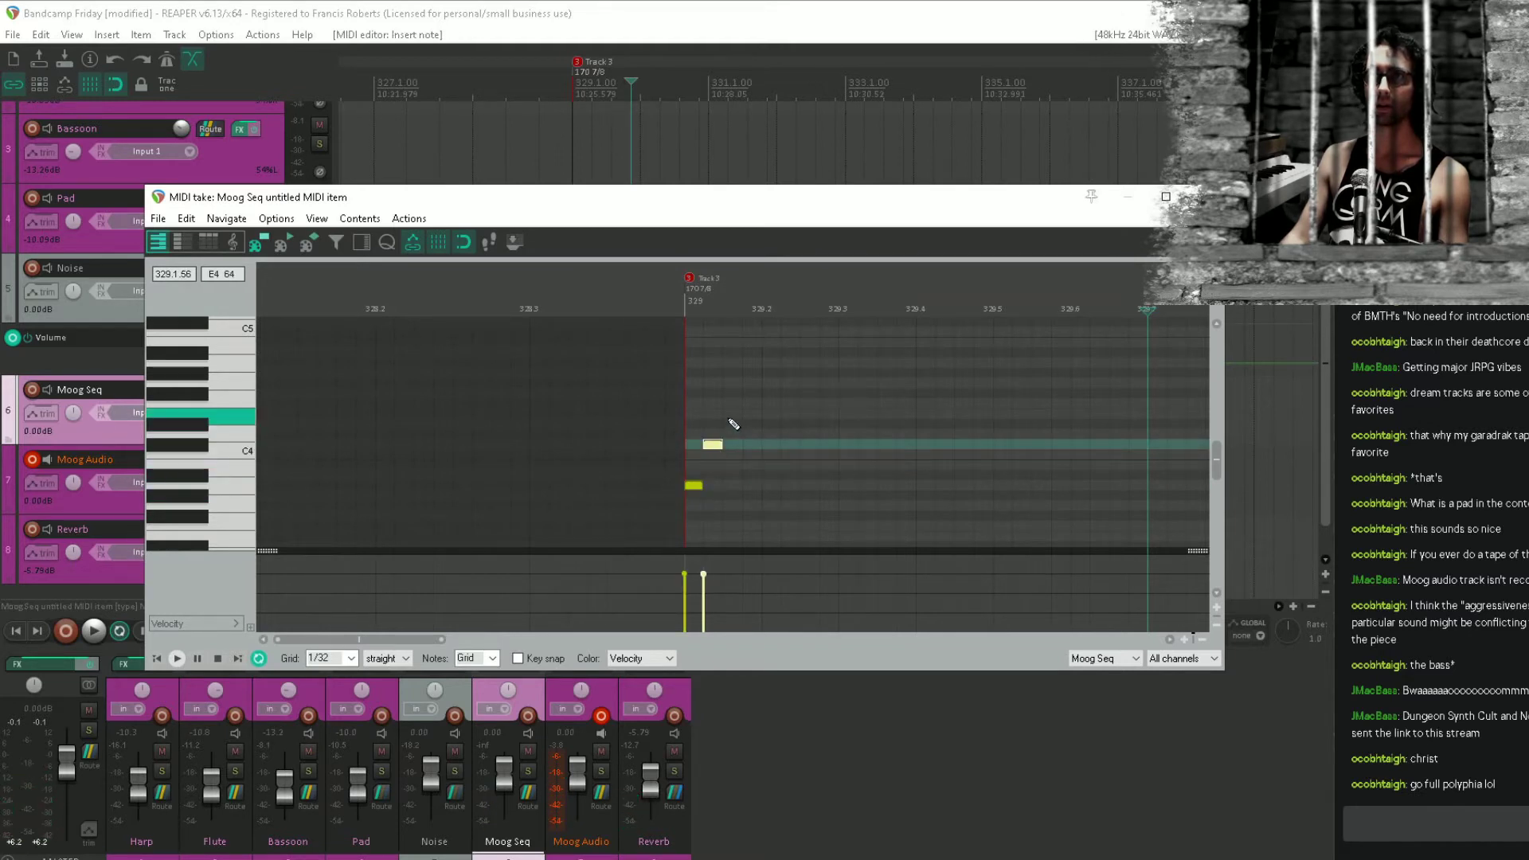
left_click(734, 423)
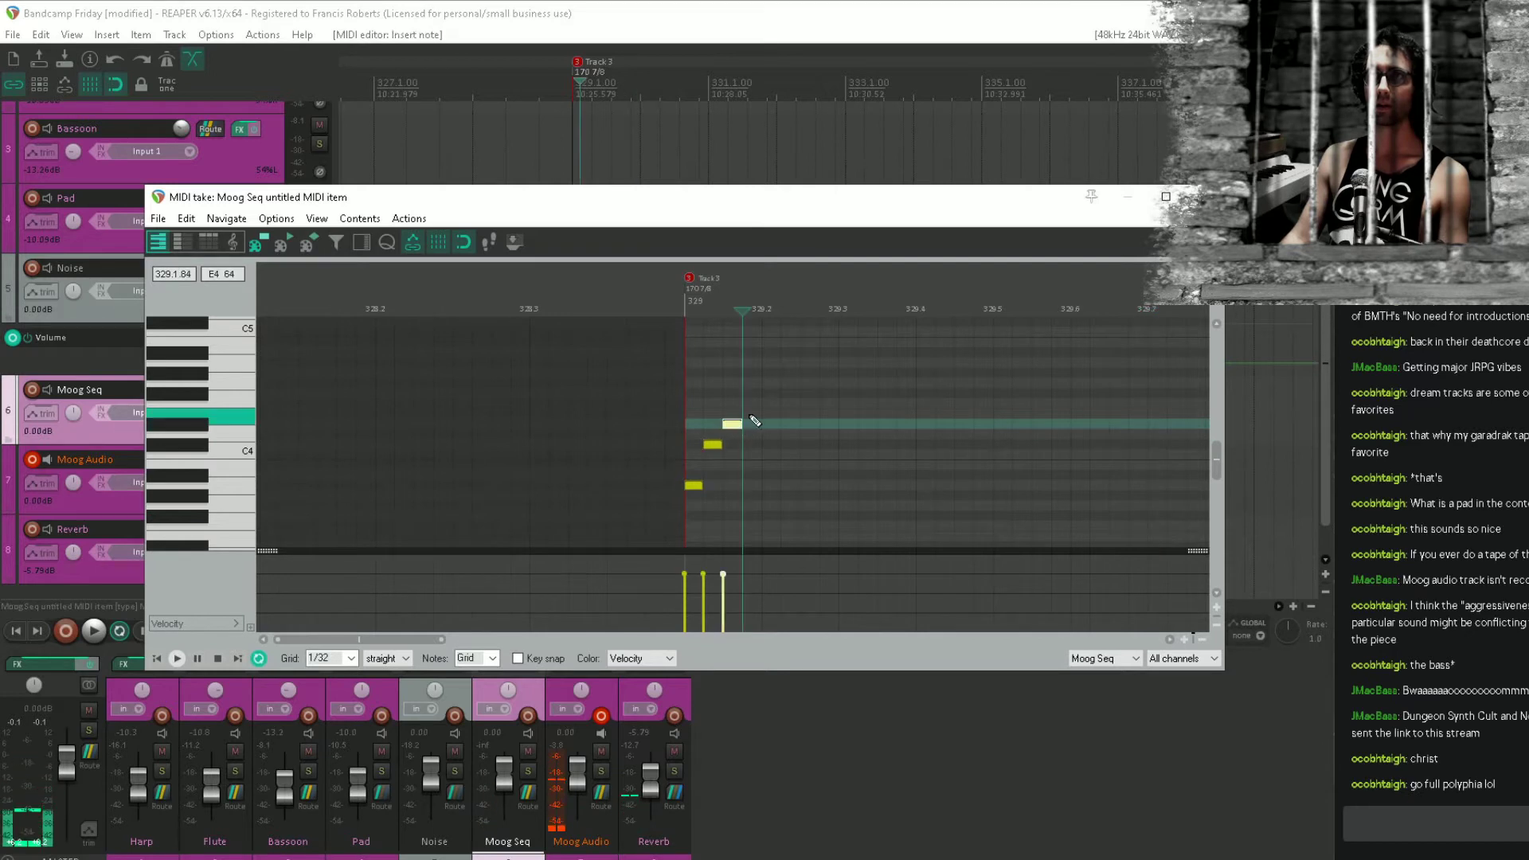
left_click(753, 413)
left_click(770, 363)
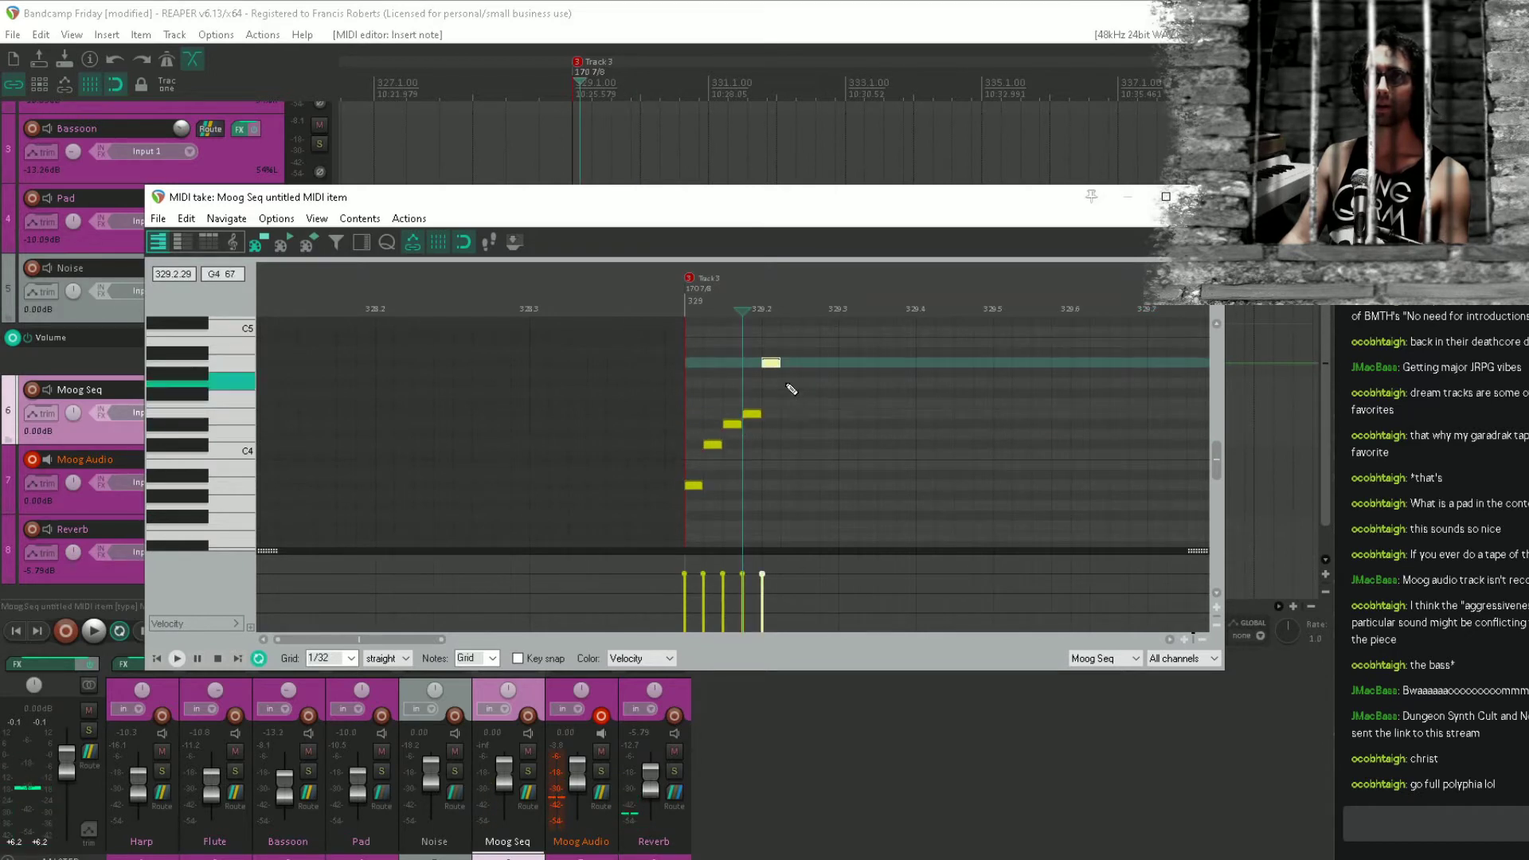
scroll(802, 347, "up", 3)
left_click(786, 424)
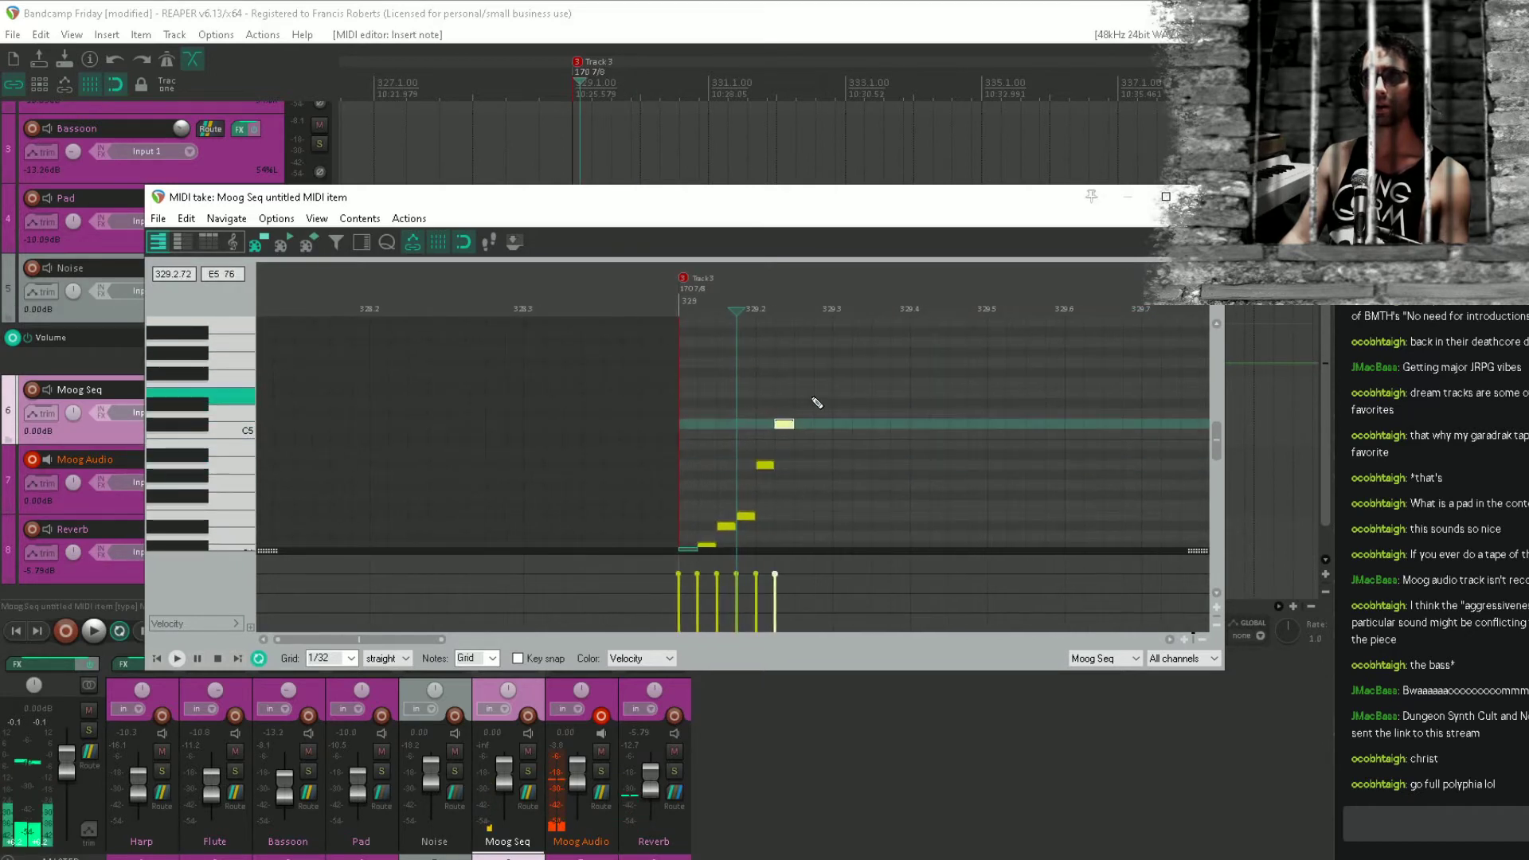
left_click(805, 403)
left_click(824, 394)
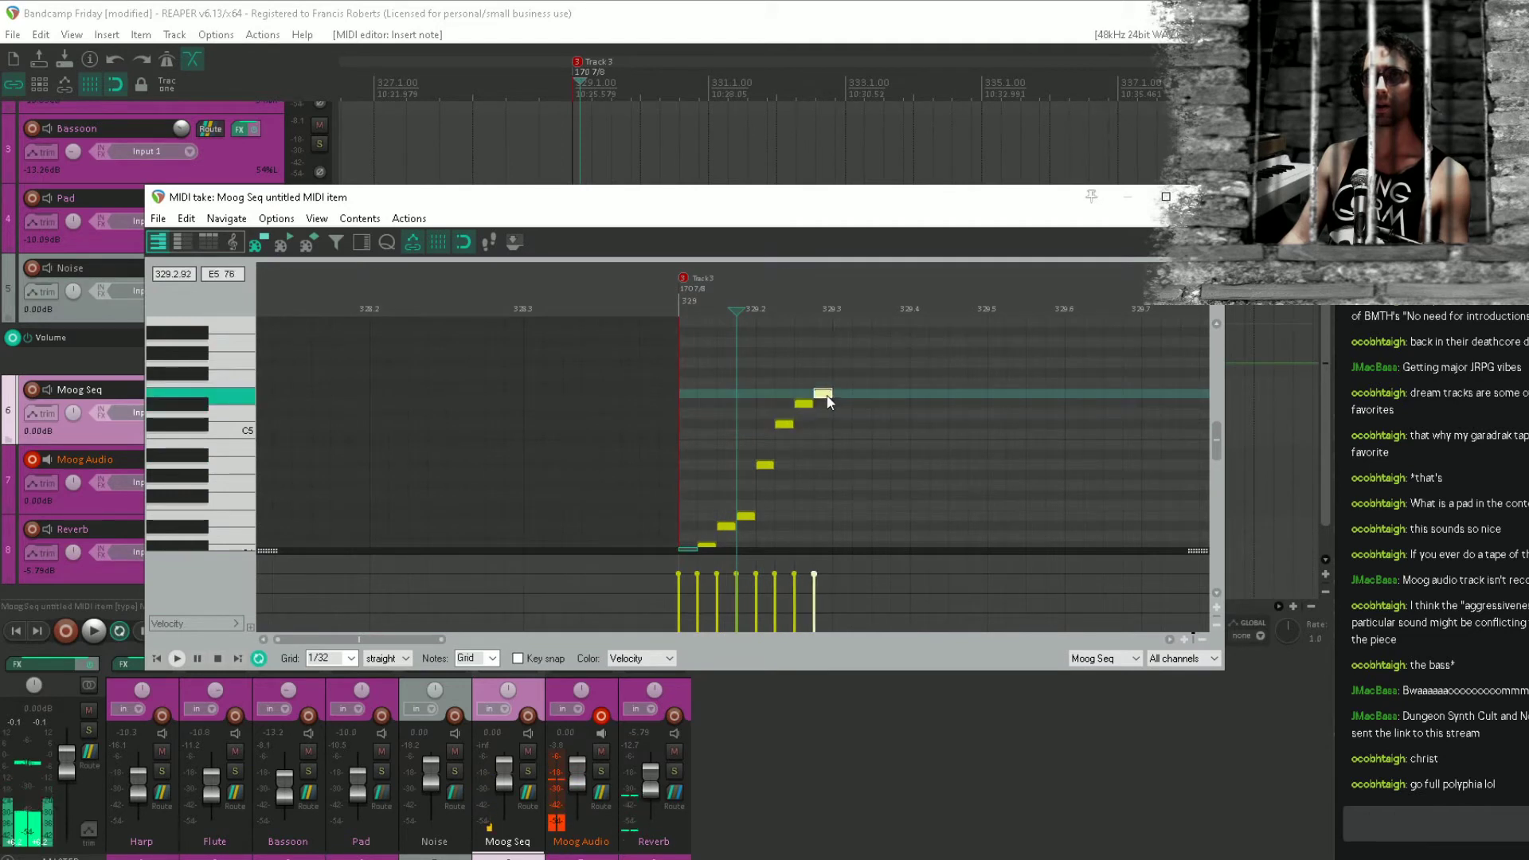
Select the eight-note rising run and copy it directly after itself, starting at beat 329.3.
left_click_drag(833, 384, 683, 500)
right_click(683, 500)
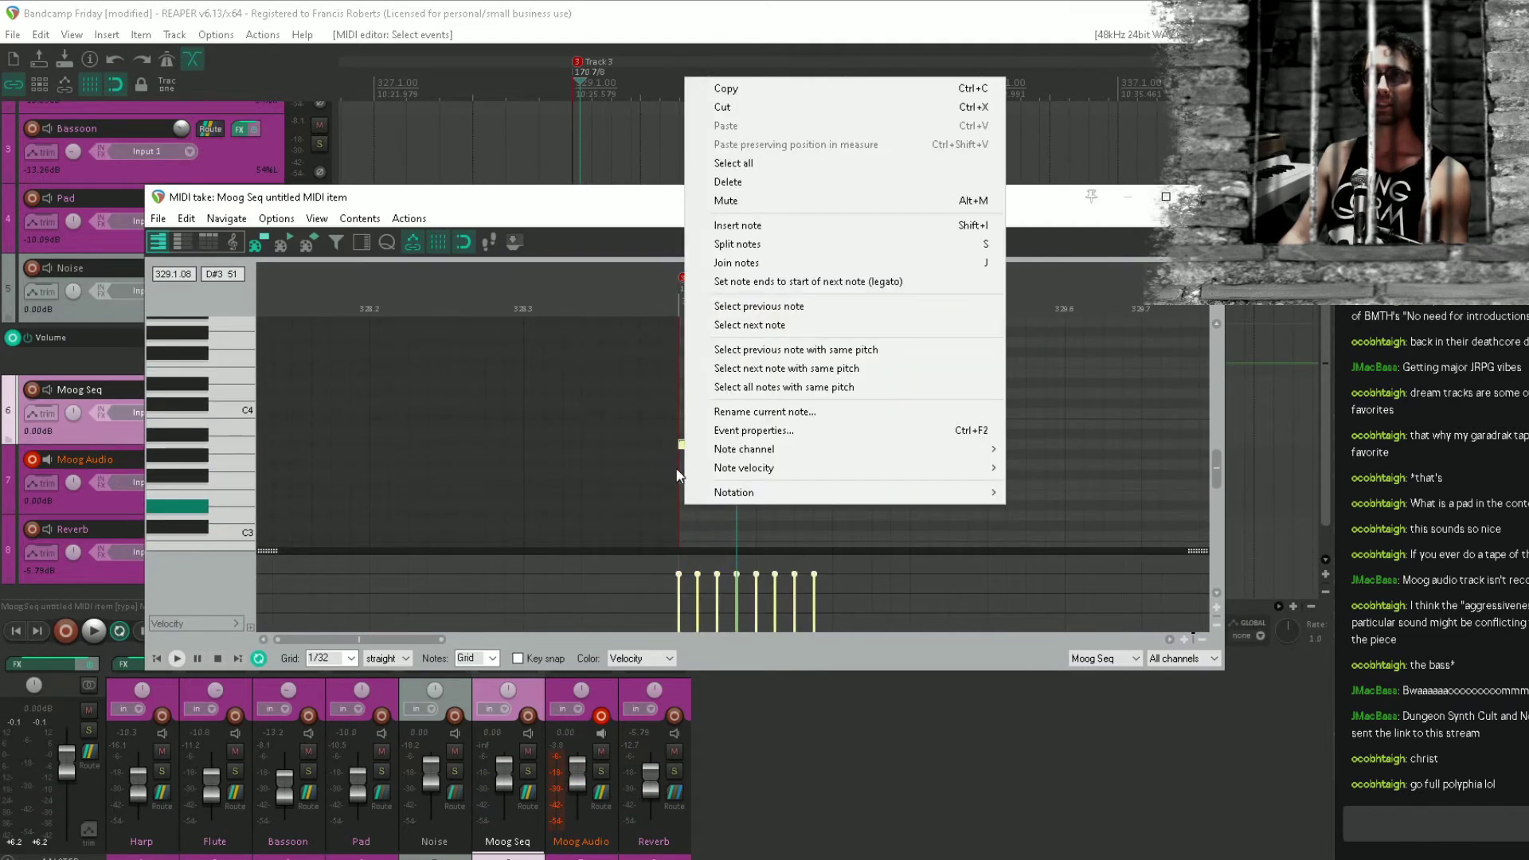
left_click(608, 203)
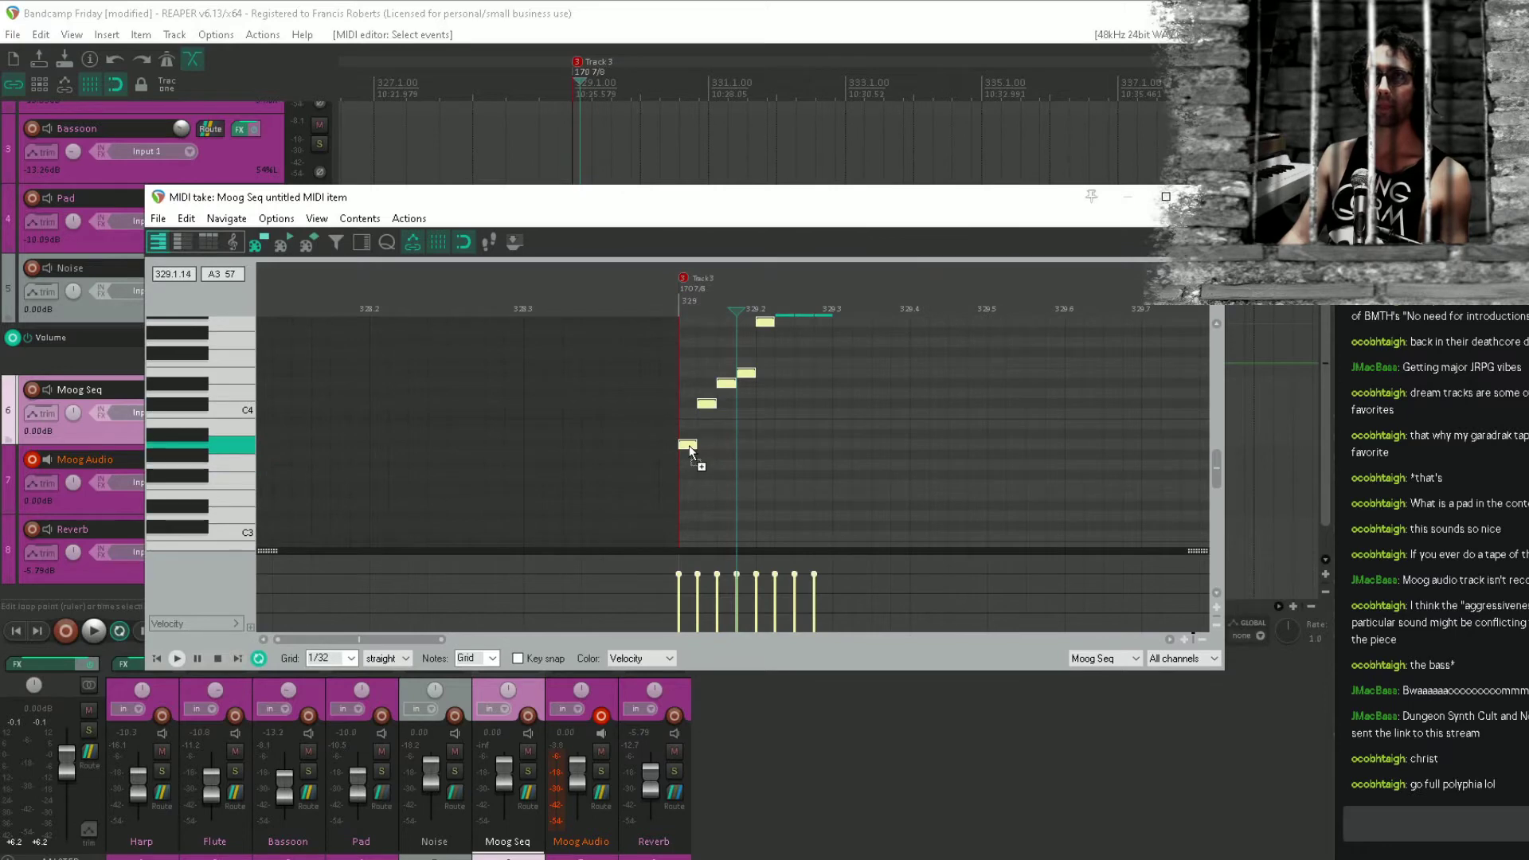
left_click_drag(690, 446, 844, 443)
scroll(977, 496, "up", 3)
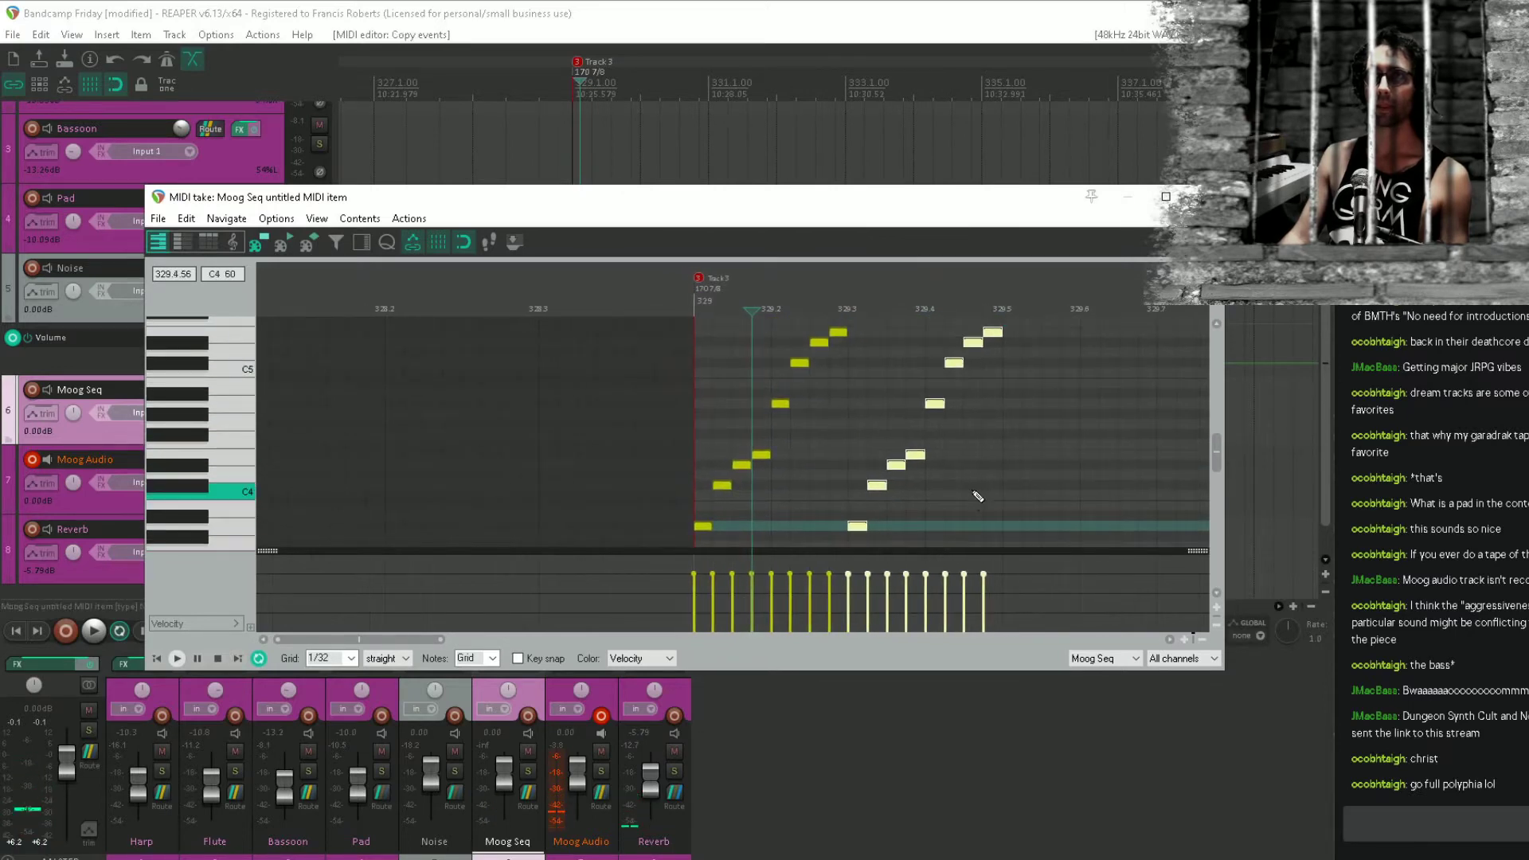
scroll(781, 451, "down", 3)
scroll(810, 433, "down", 2)
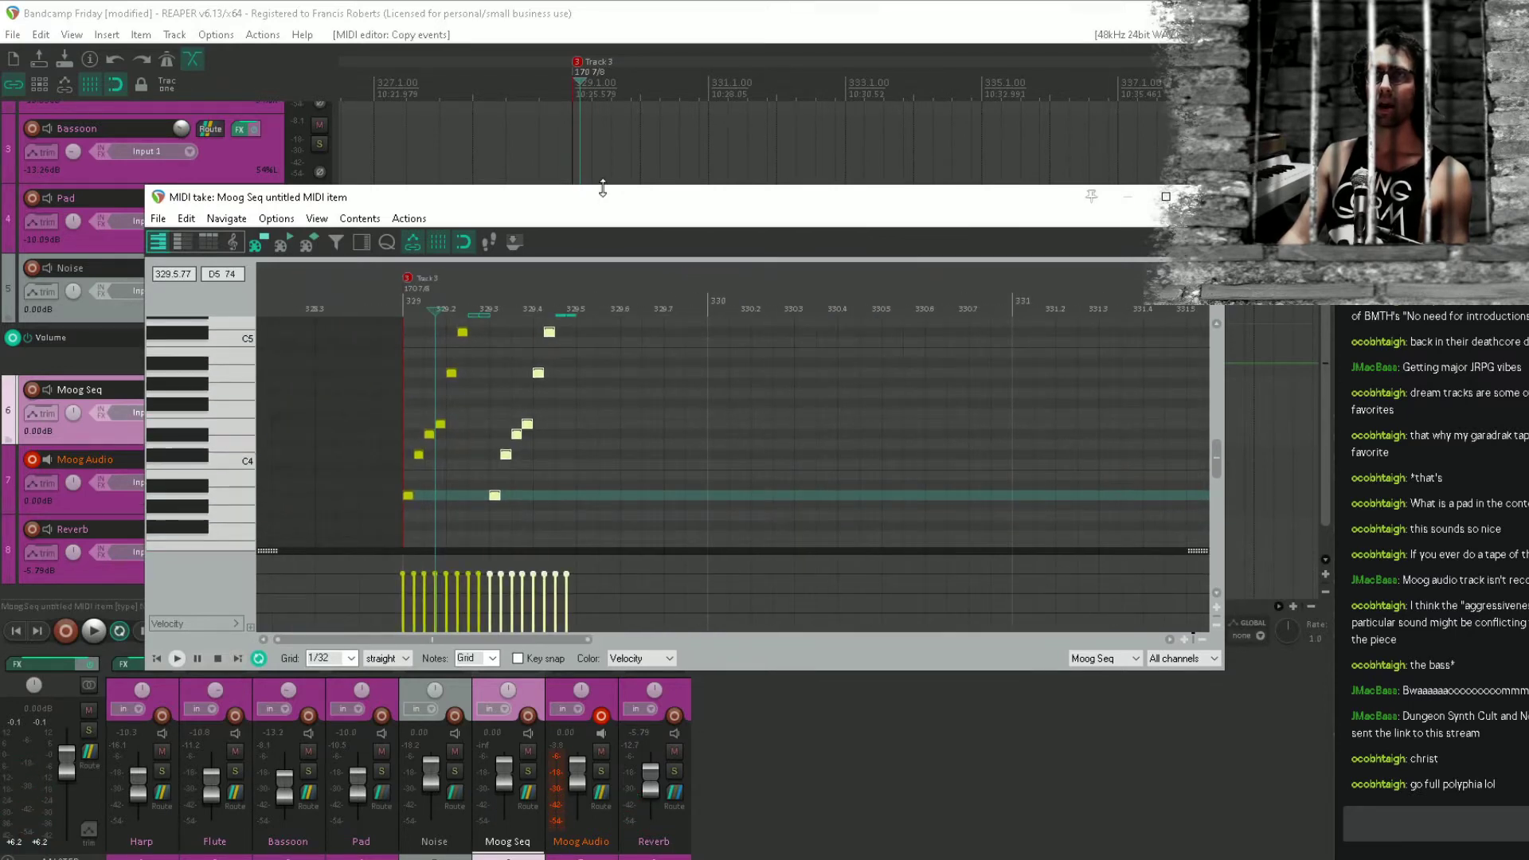
Enlarge the note editor, select both rising runs and copy them together to start at beat 329.5.
left_click_drag(602, 188, 639, 71)
left_click_drag(647, 310, 708, 426)
left_click_drag(695, 508, 429, 293)
left_click_drag(467, 492, 644, 493)
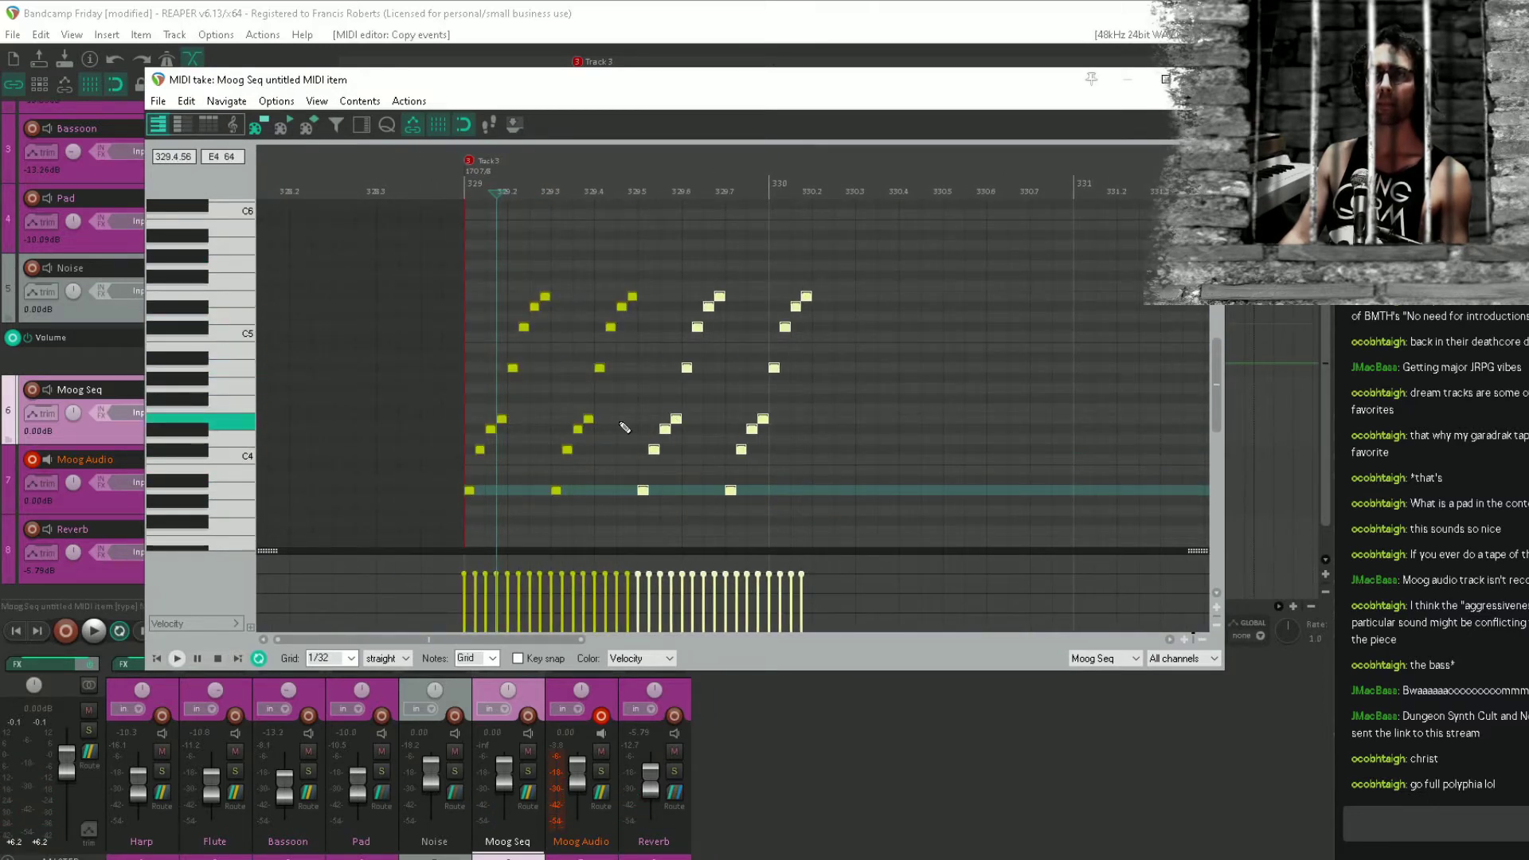
scroll(556, 391, "up", 2)
left_click_drag(555, 391, 800, 380)
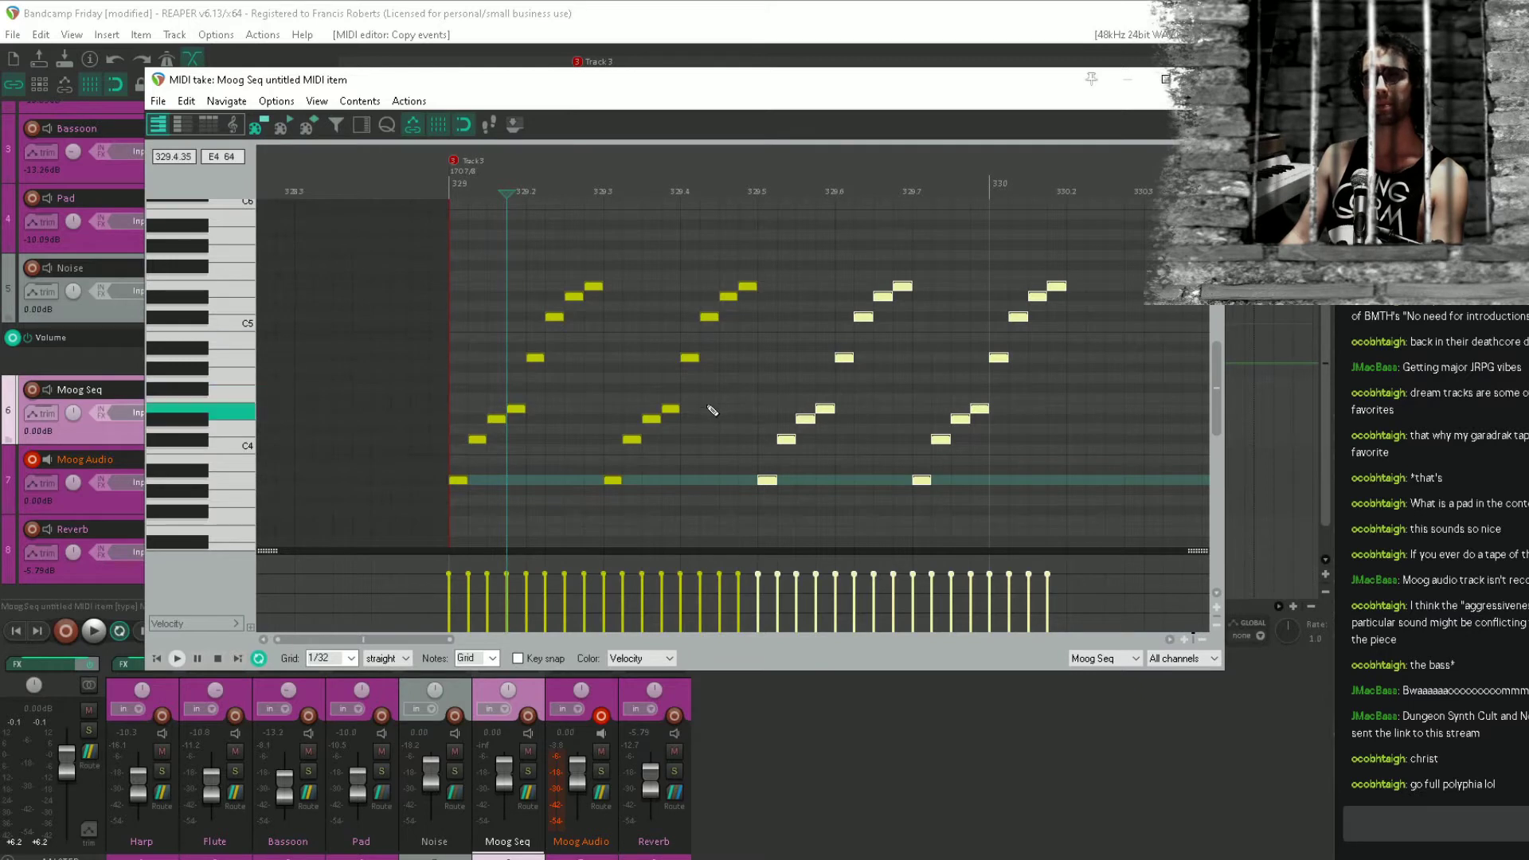
Delete the three copied runs, and try a D#5 note at beat 329.3 before removing it.
left_click_drag(1082, 252, 609, 501)
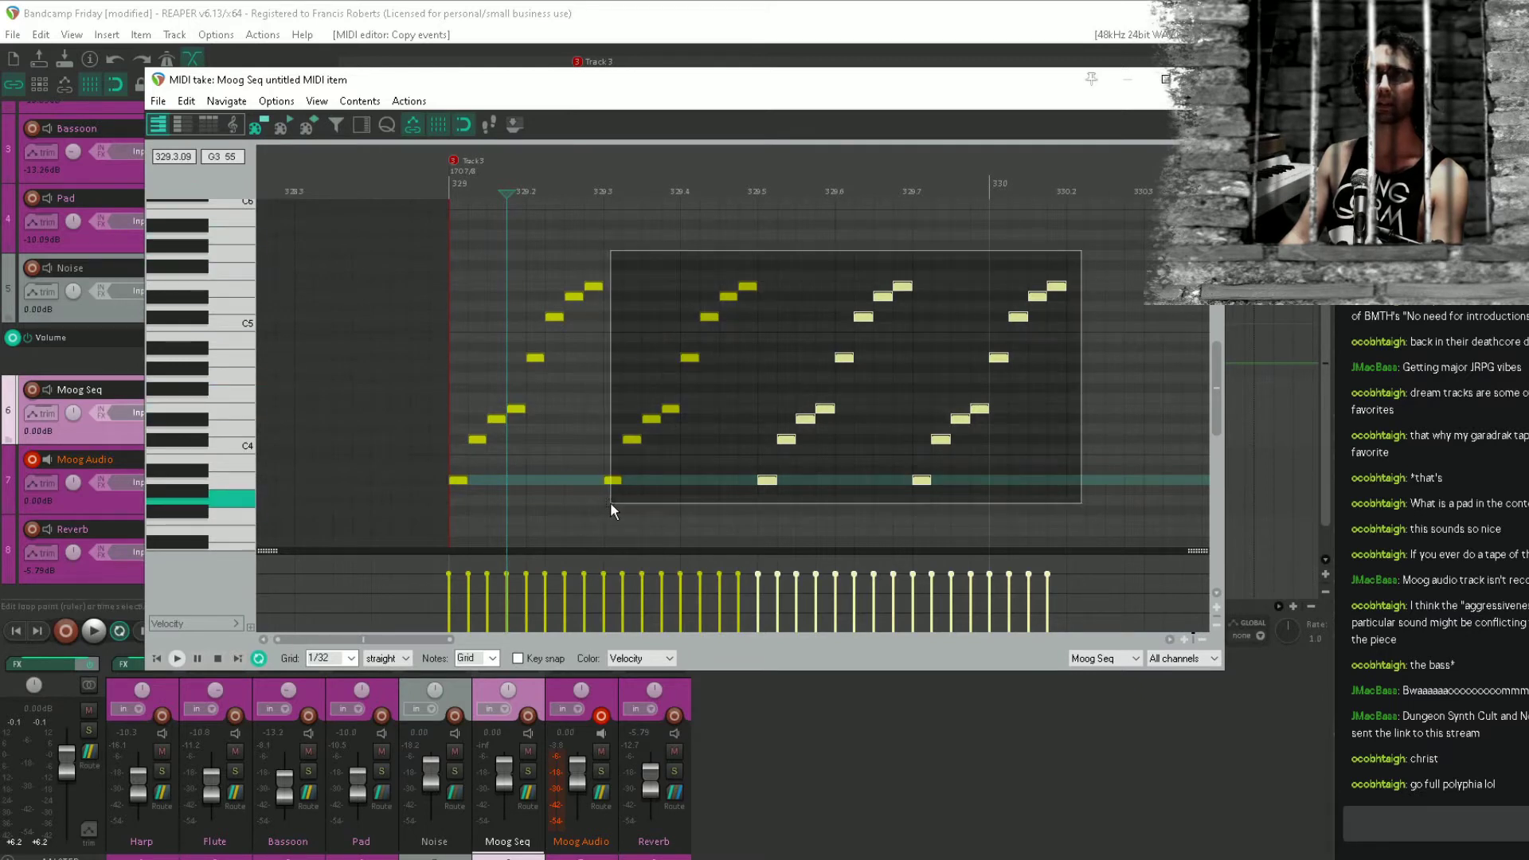
key("Delete")
left_click(611, 296)
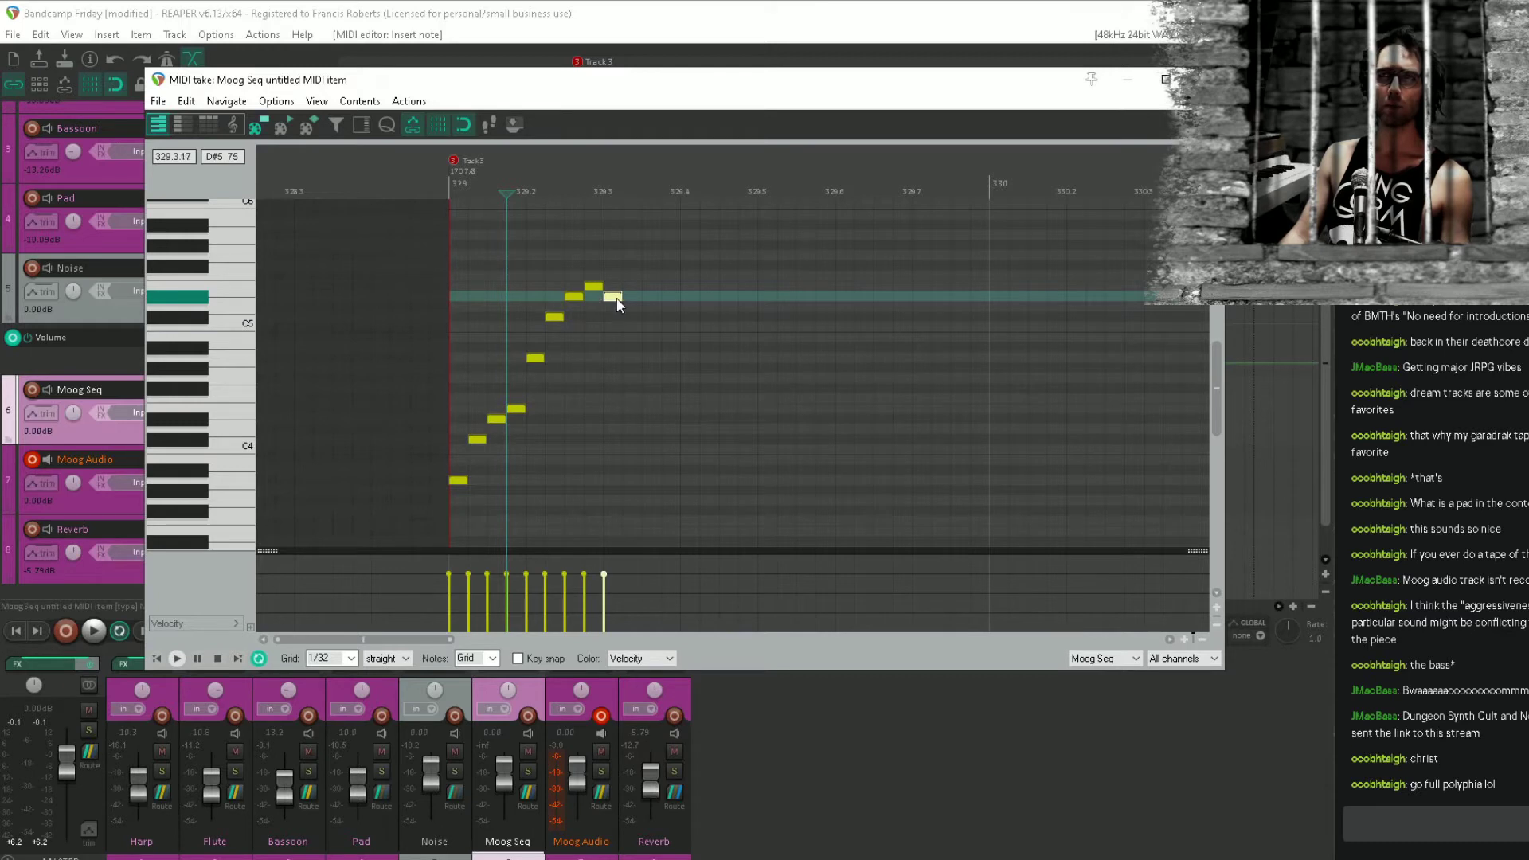
key("Delete")
Copy the remaining eight-note run to start at beat 329.3.
left_click_drag(639, 243, 605, 483)
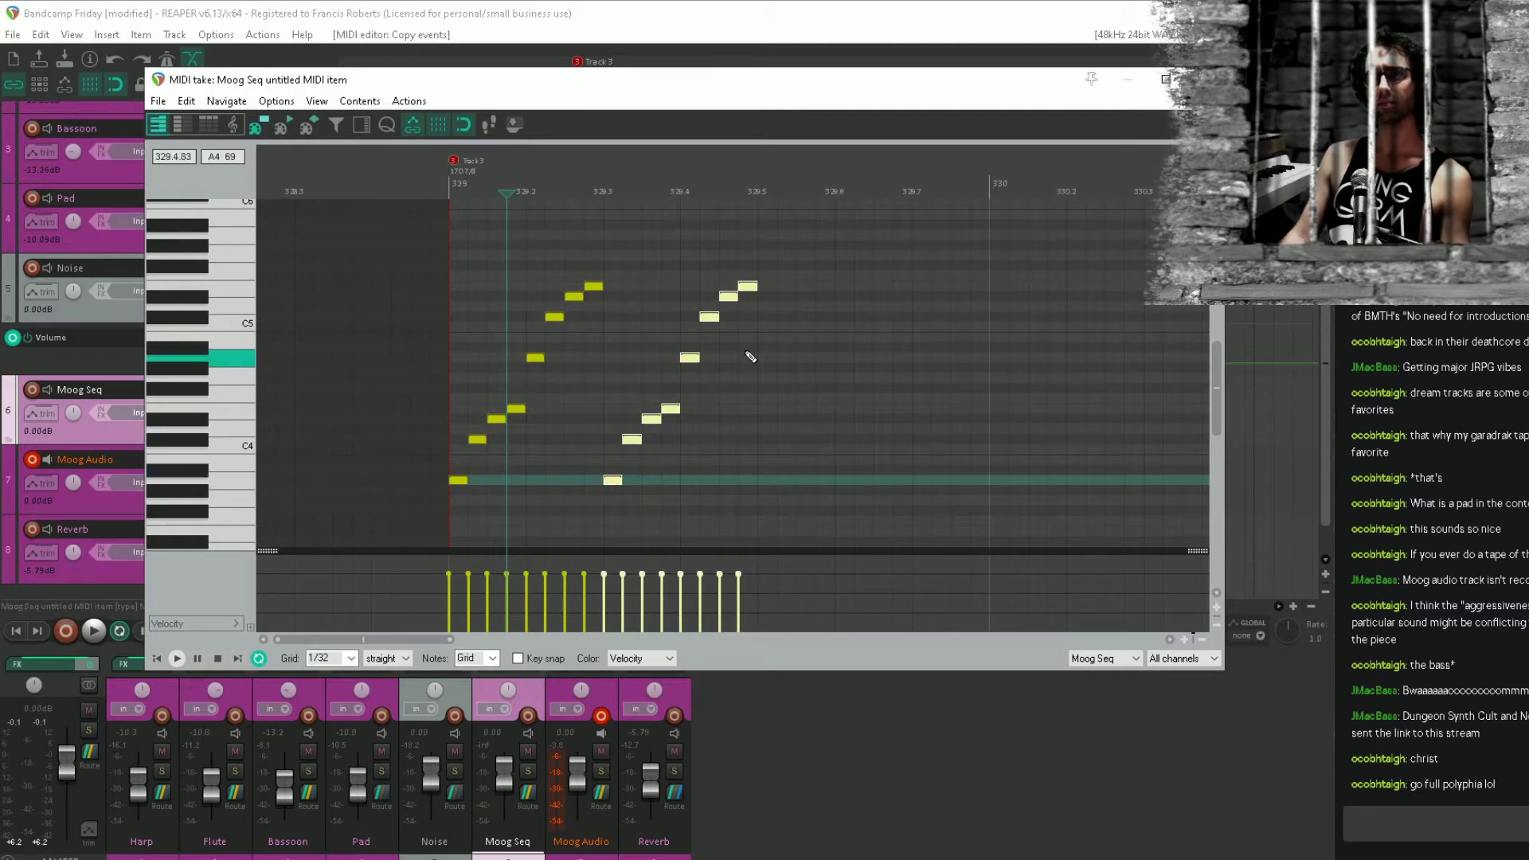
Copy the run's four lowest notes to beat 329.5 and the whole eight-note run to beat 329.6.
left_click_drag(699, 372, 772, 485)
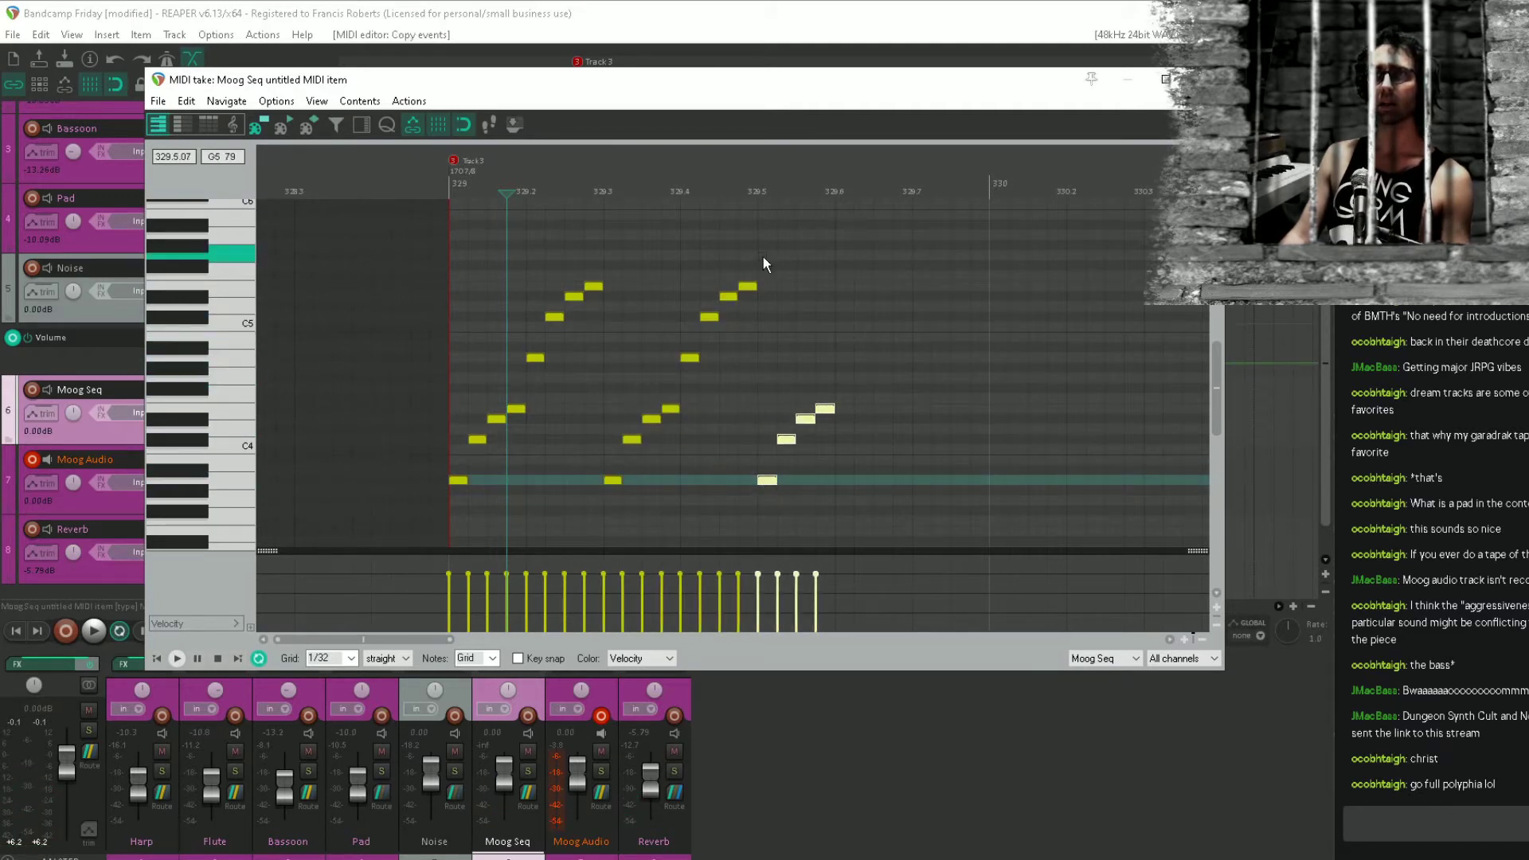
mouse_move(763, 256)
left_mouse_down()
mouse_move(614, 472)
mouse_move(747, 281)
left_mouse_up()
left_click_drag(618, 483, 847, 482)
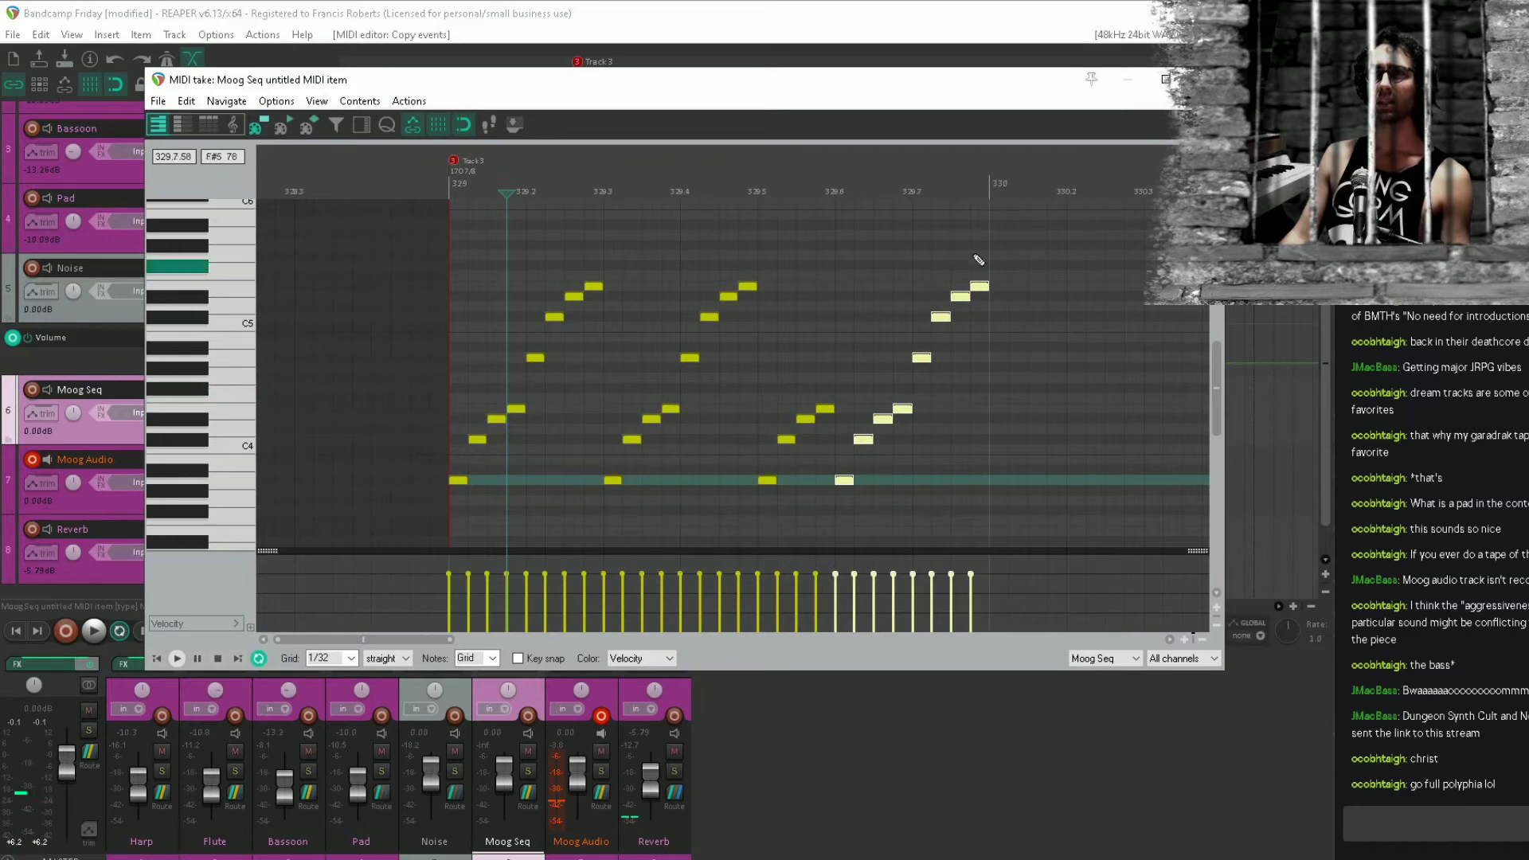
Select all the arpeggio notes, shorten them together to about half a 1/32 grid division and close the note editor.
left_click_drag(1052, 261, 360, 509)
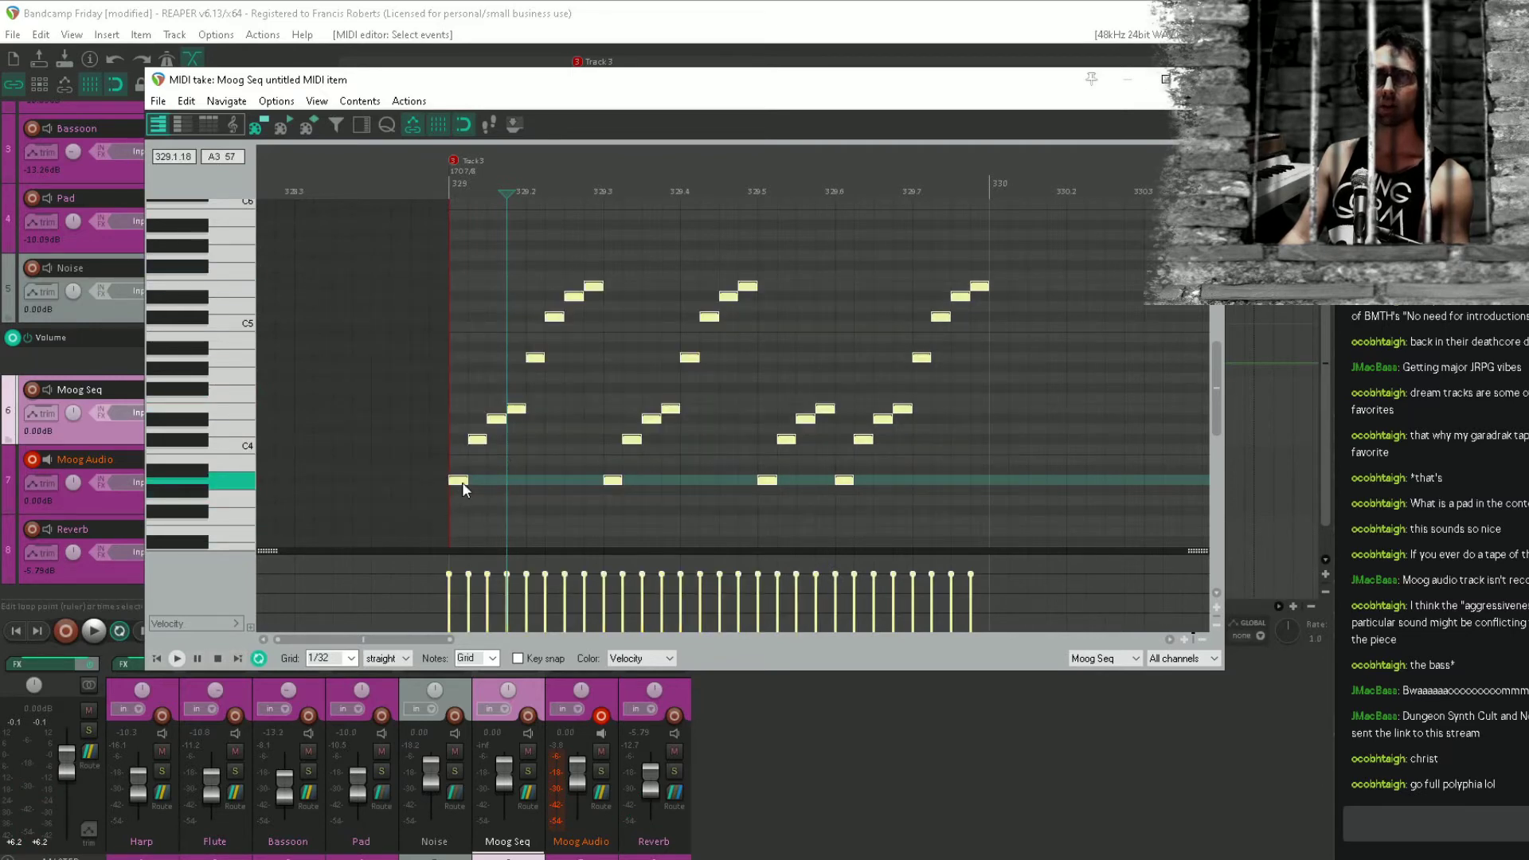
left_click_drag(462, 481, 452, 480)
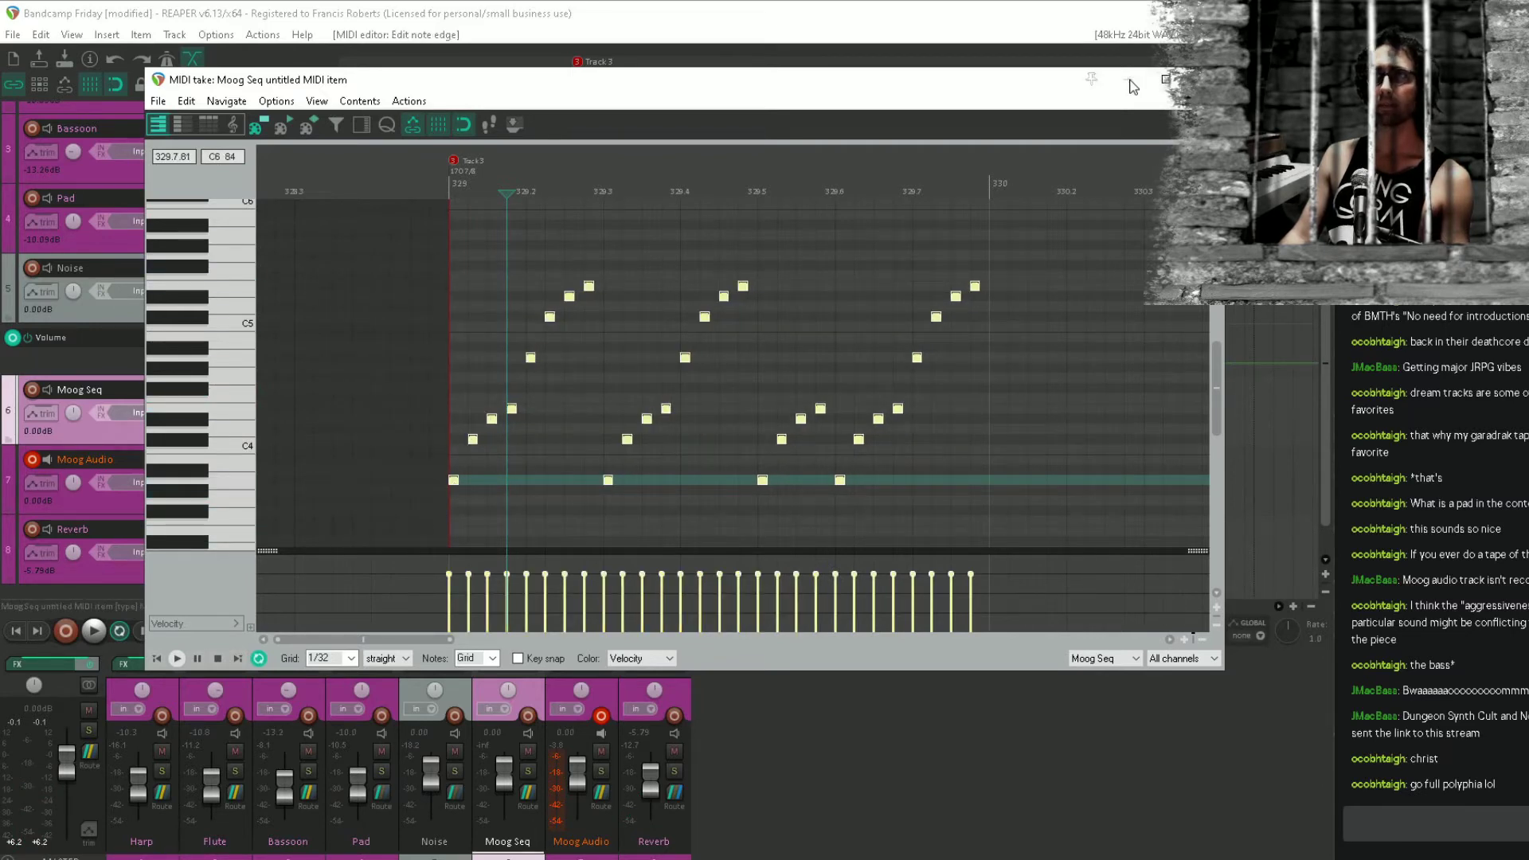
left_click(1203, 78)
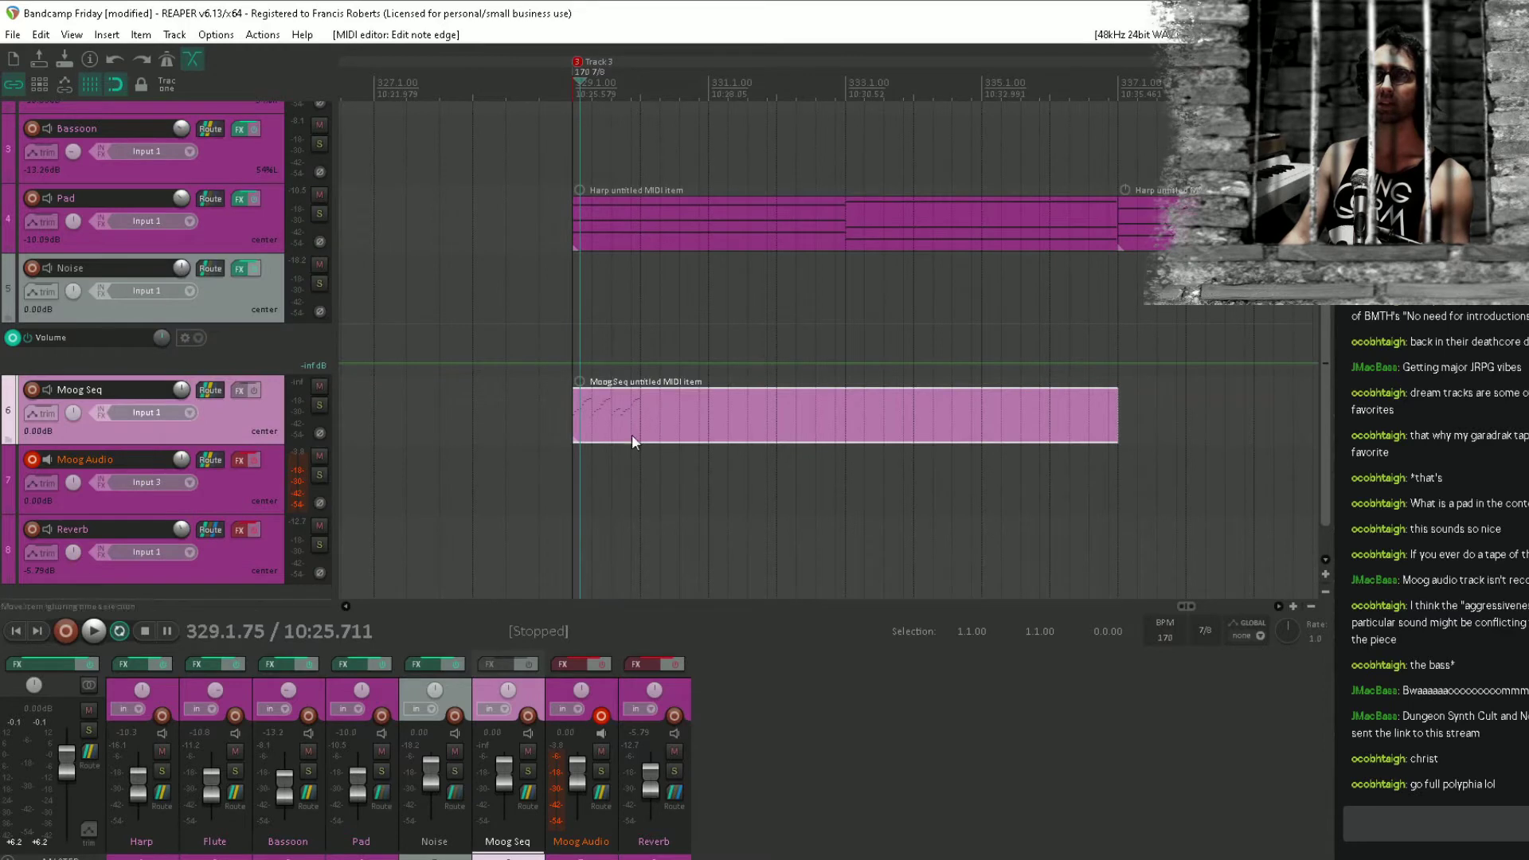
Audition the shortened arpeggio from the start of bar 329.
left_click(578, 471)
key("space")
key("space")
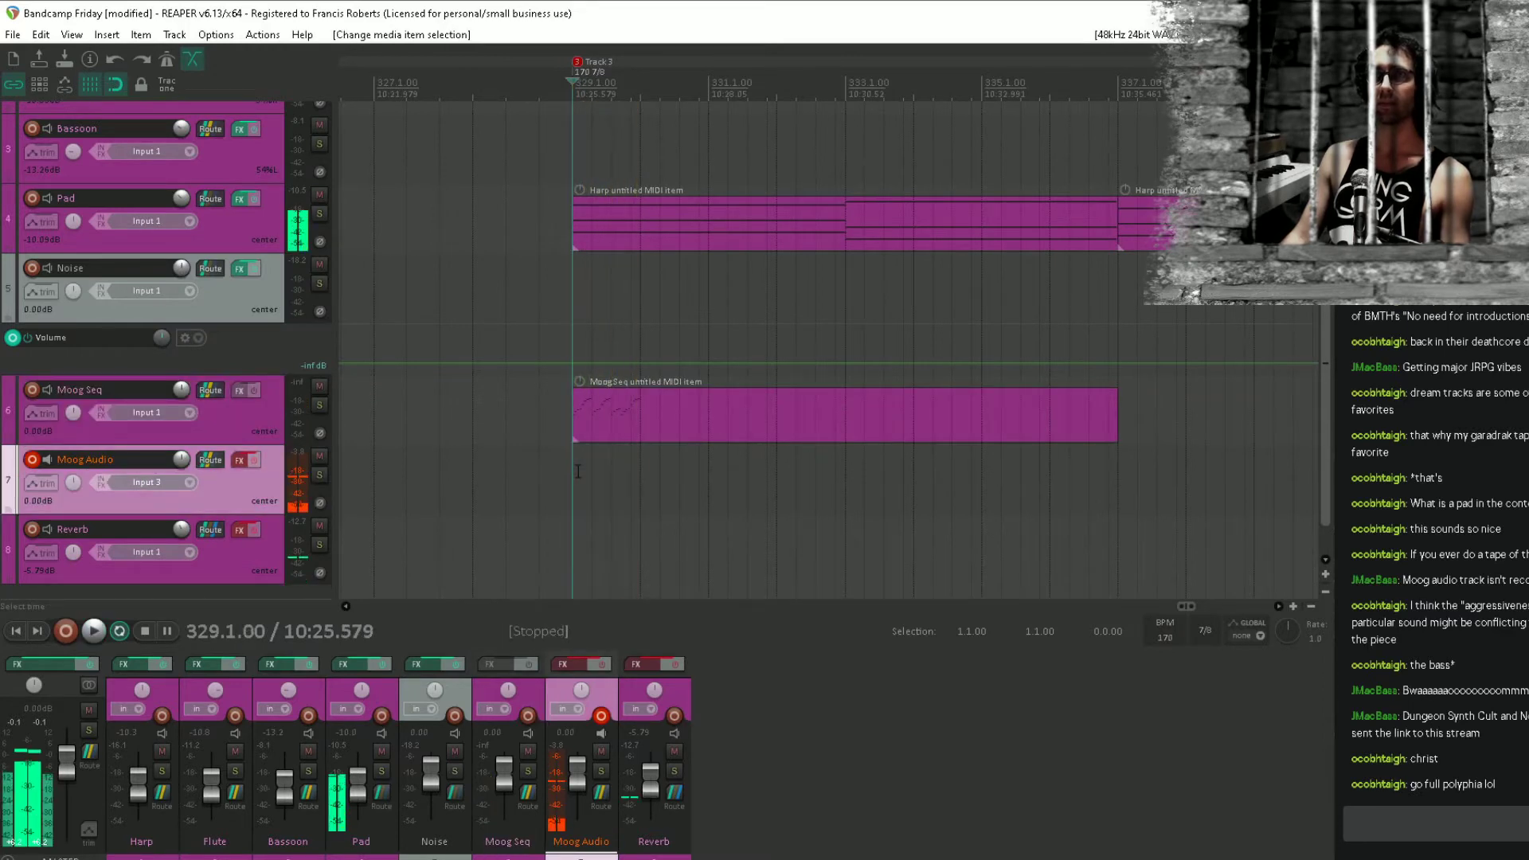
key("space")
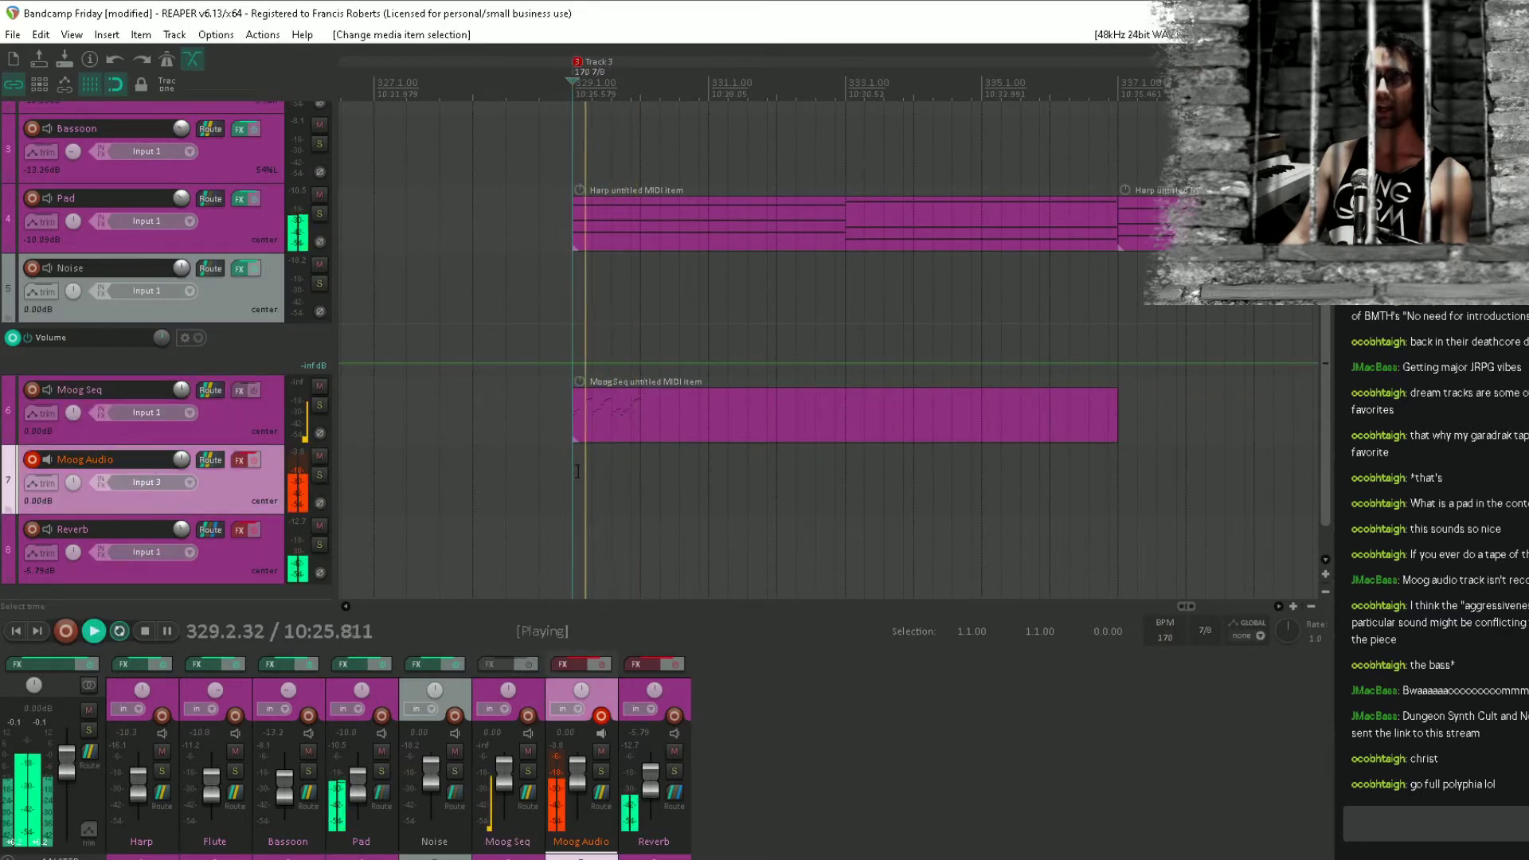
key("space")
Reopen the Moog Seq item and delete the first run's highest note and all the runs after it.
double_click(594, 418)
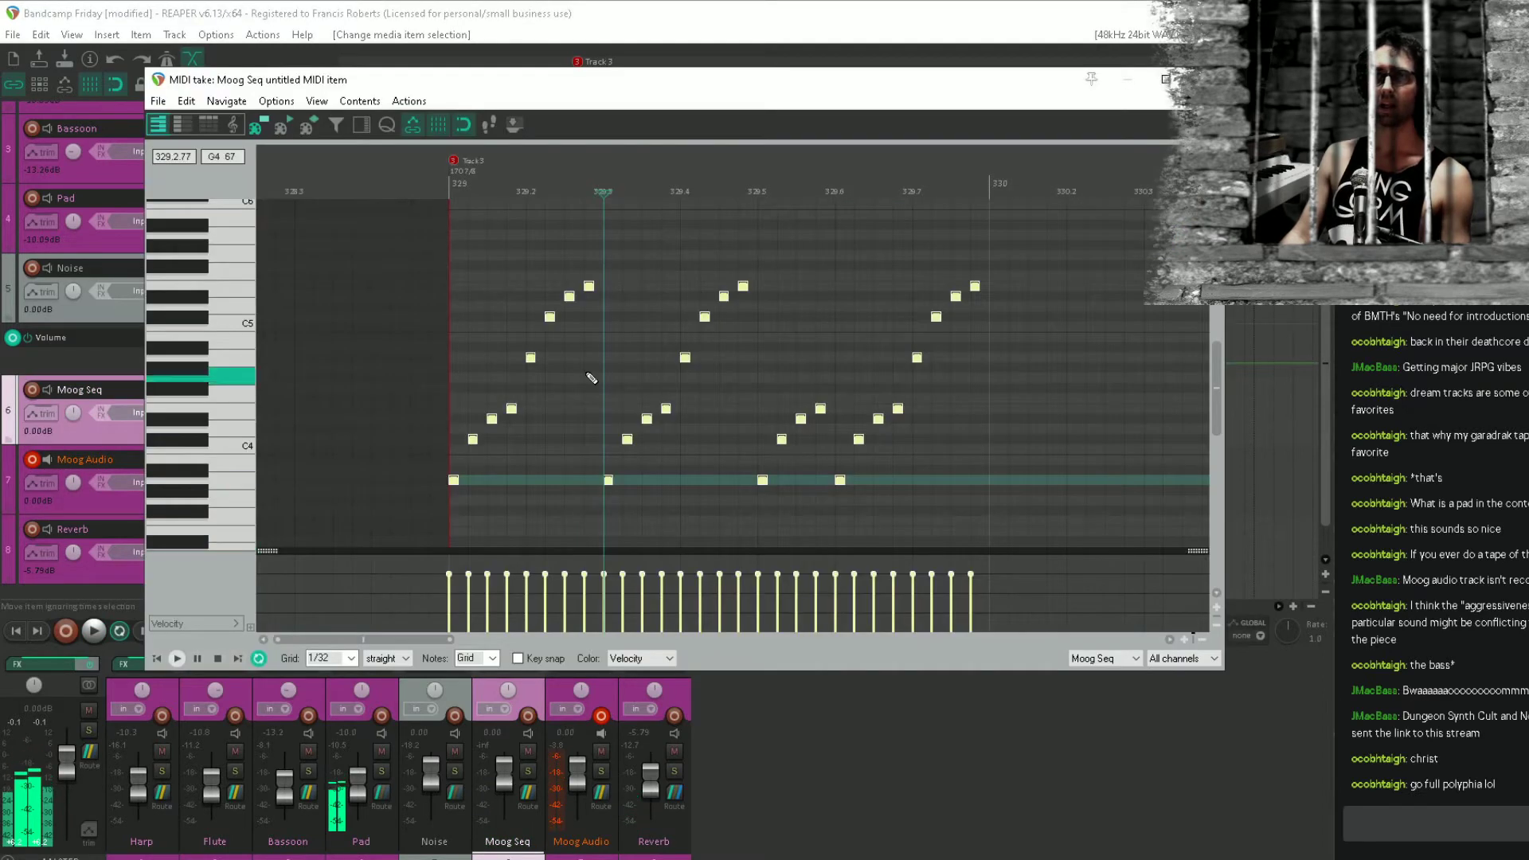
scroll(742, 390, "up", 2)
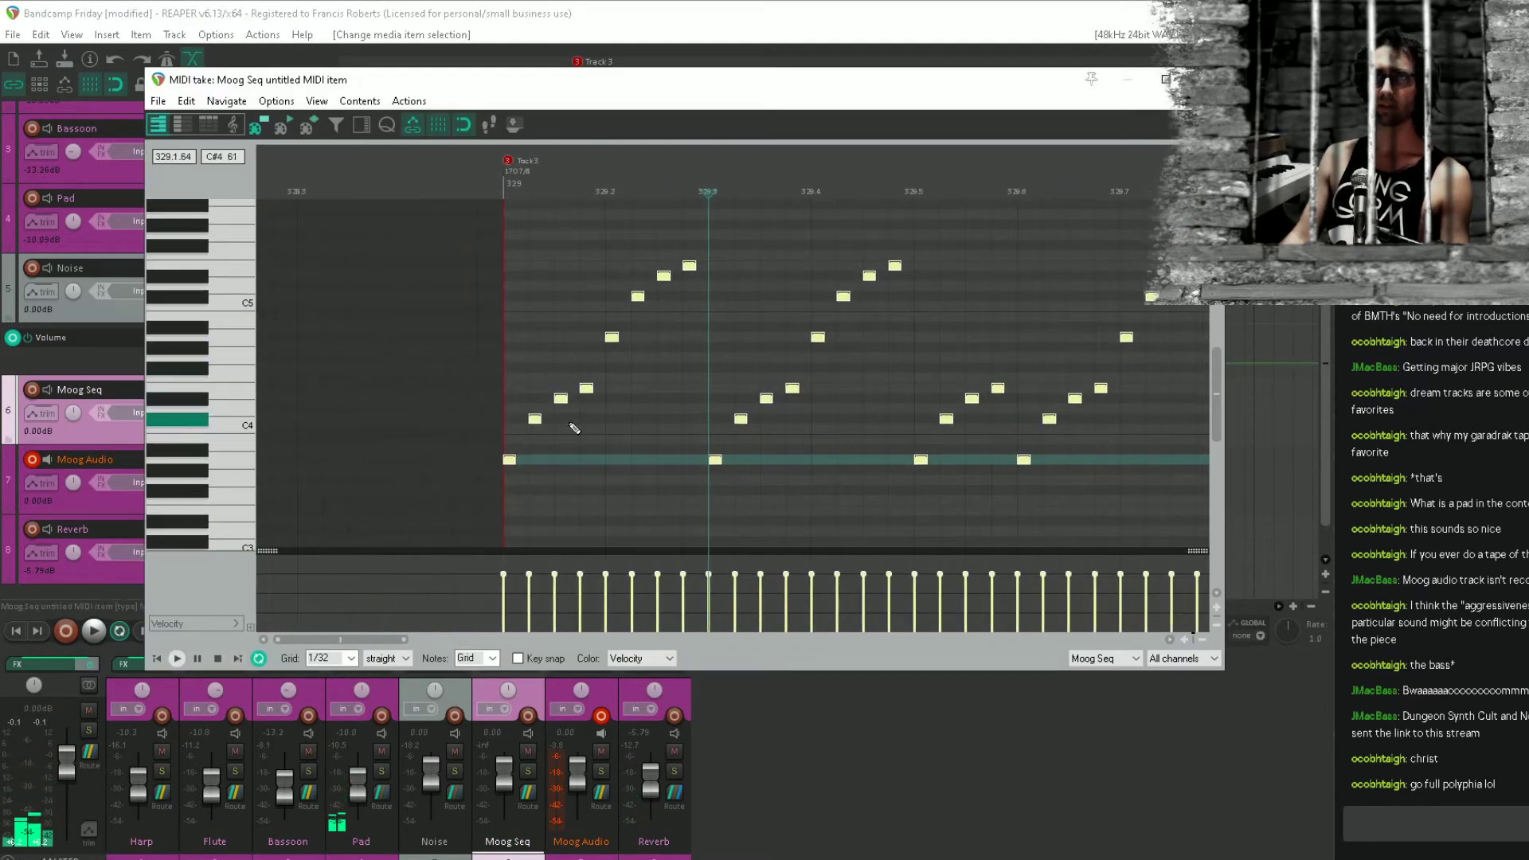
double_click(689, 266)
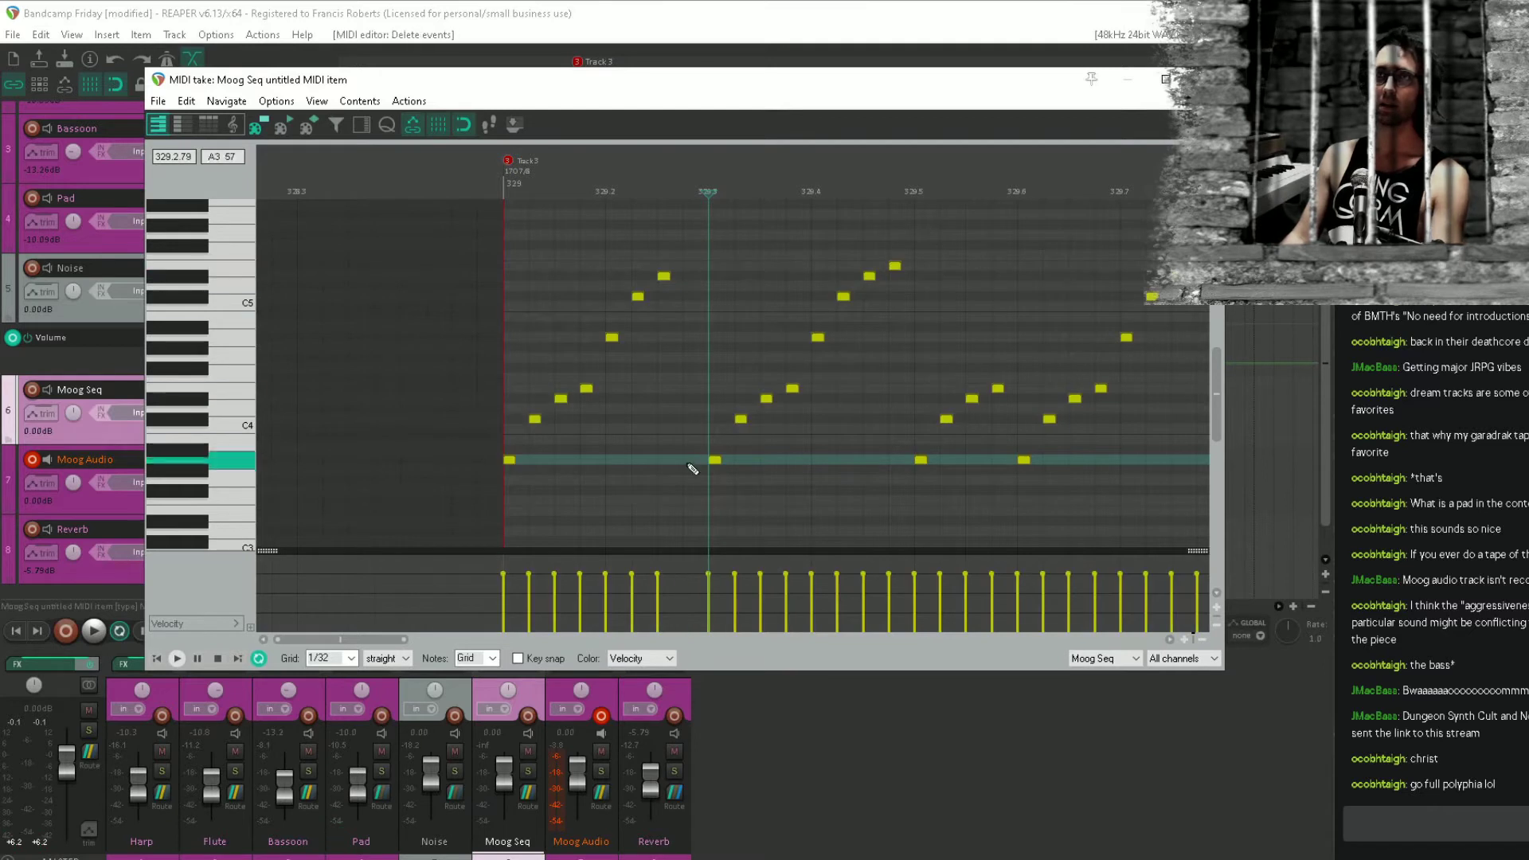
scroll(690, 470, "down", 2)
left_click_drag(738, 228, 406, 501)
key("Delete")
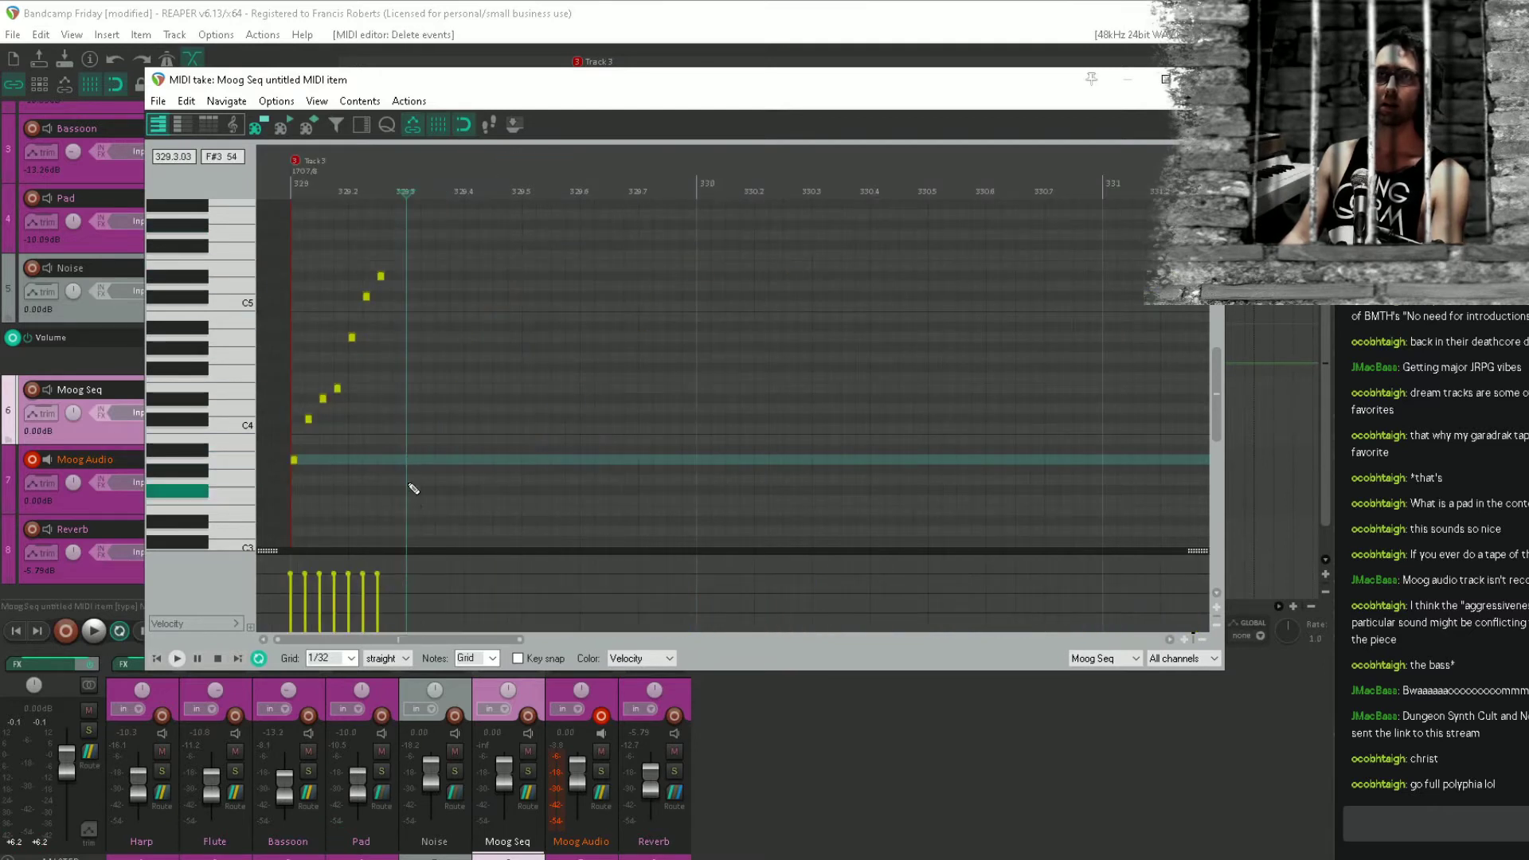
Copy the seven-note run three times across the rest of bar 329 and play the bar back.
left_click_drag(417, 258, 493, 460)
scroll(318, 461, "up", 1)
left_click_drag(719, 227, 650, 462)
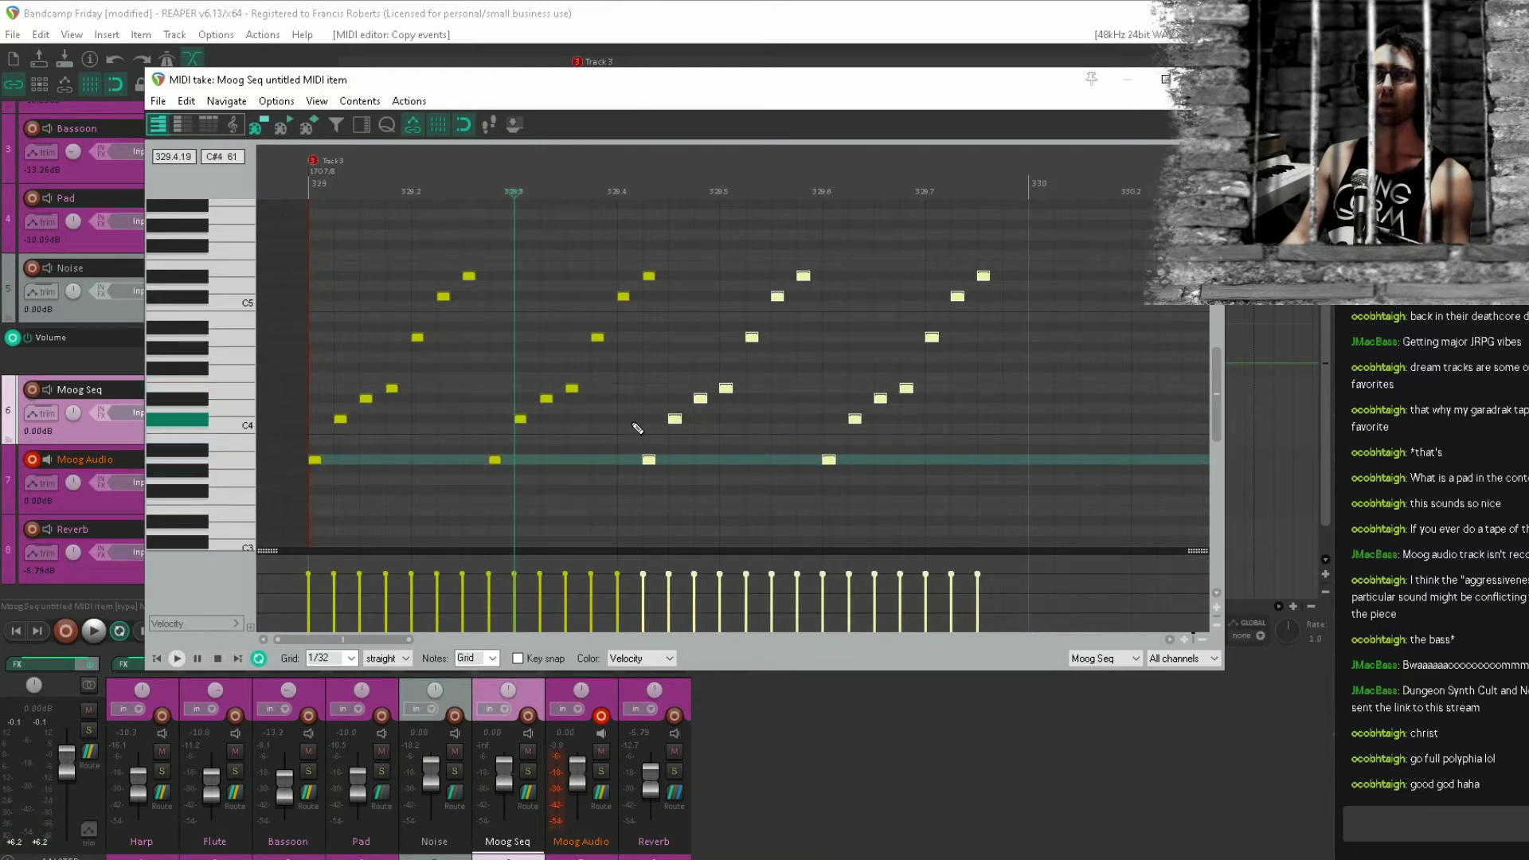
left_click(314, 514)
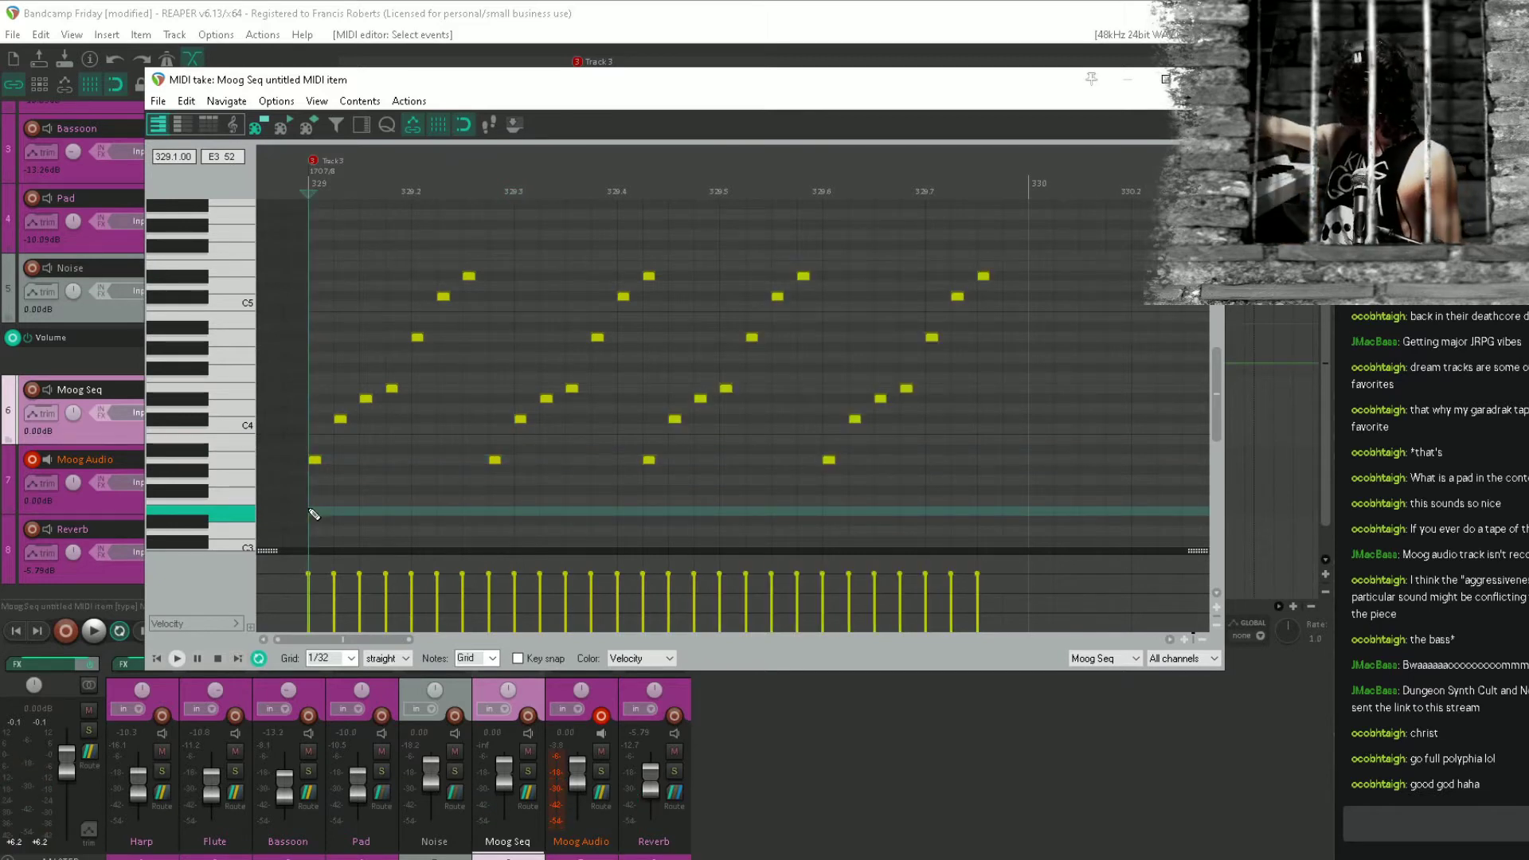
key("space")
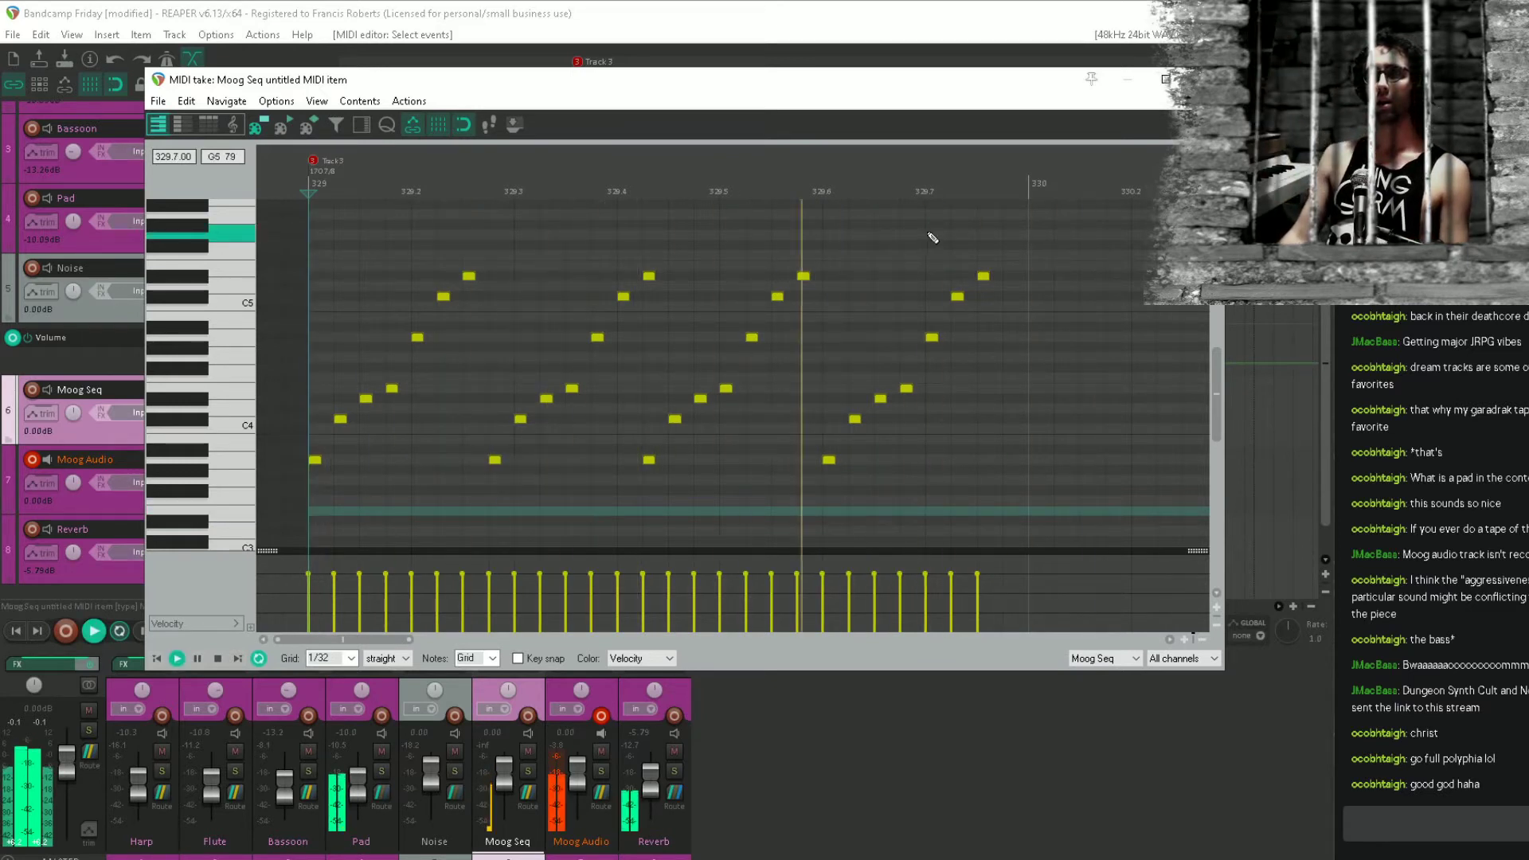
key("space")
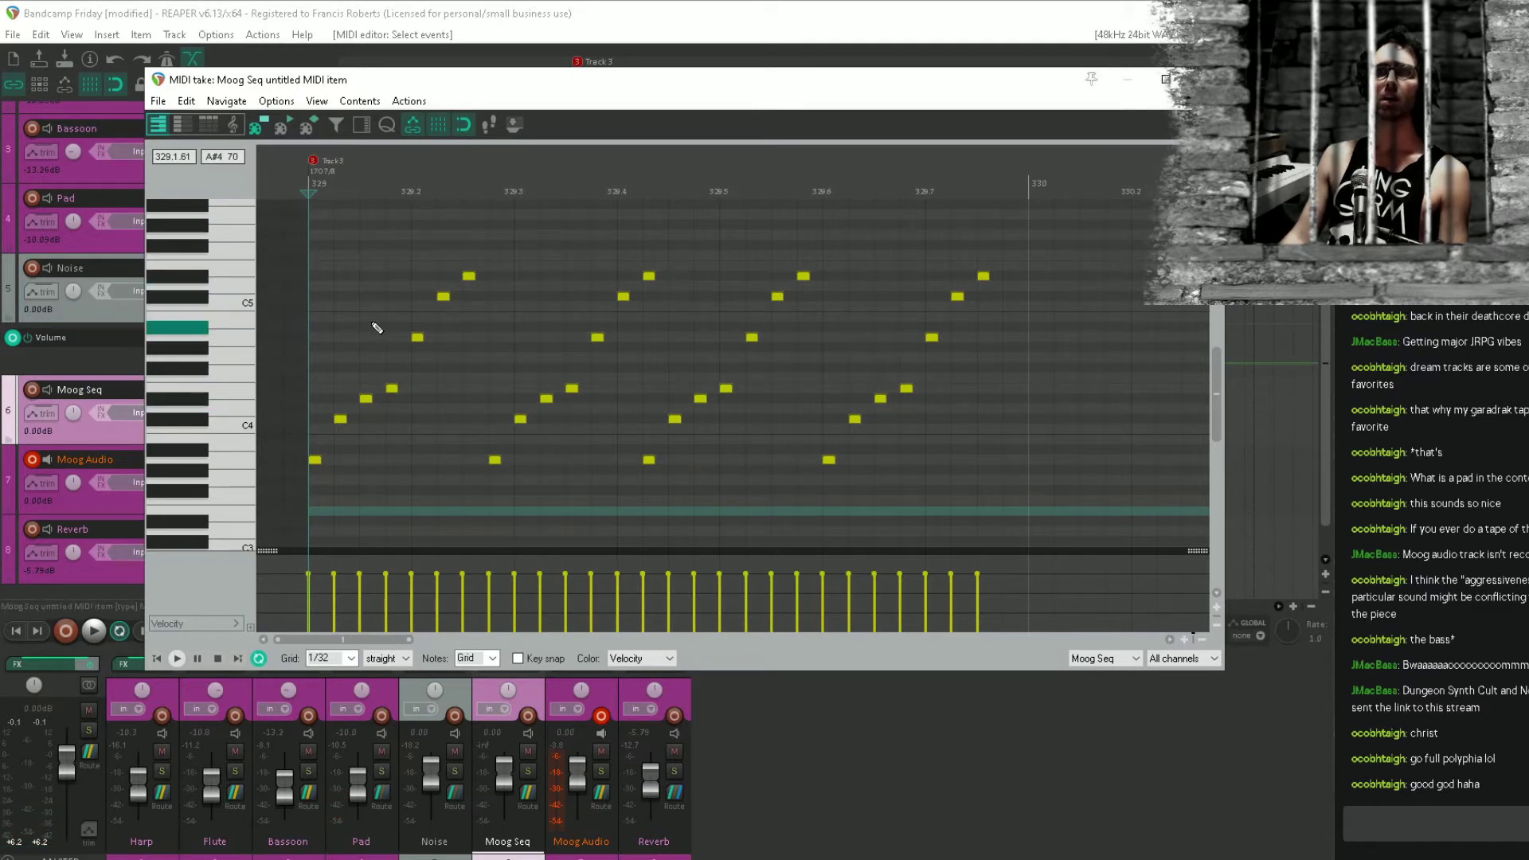
Delete every note after the first four and copy that four-note run to beat 329.2.
left_click_drag(419, 257, 948, 528)
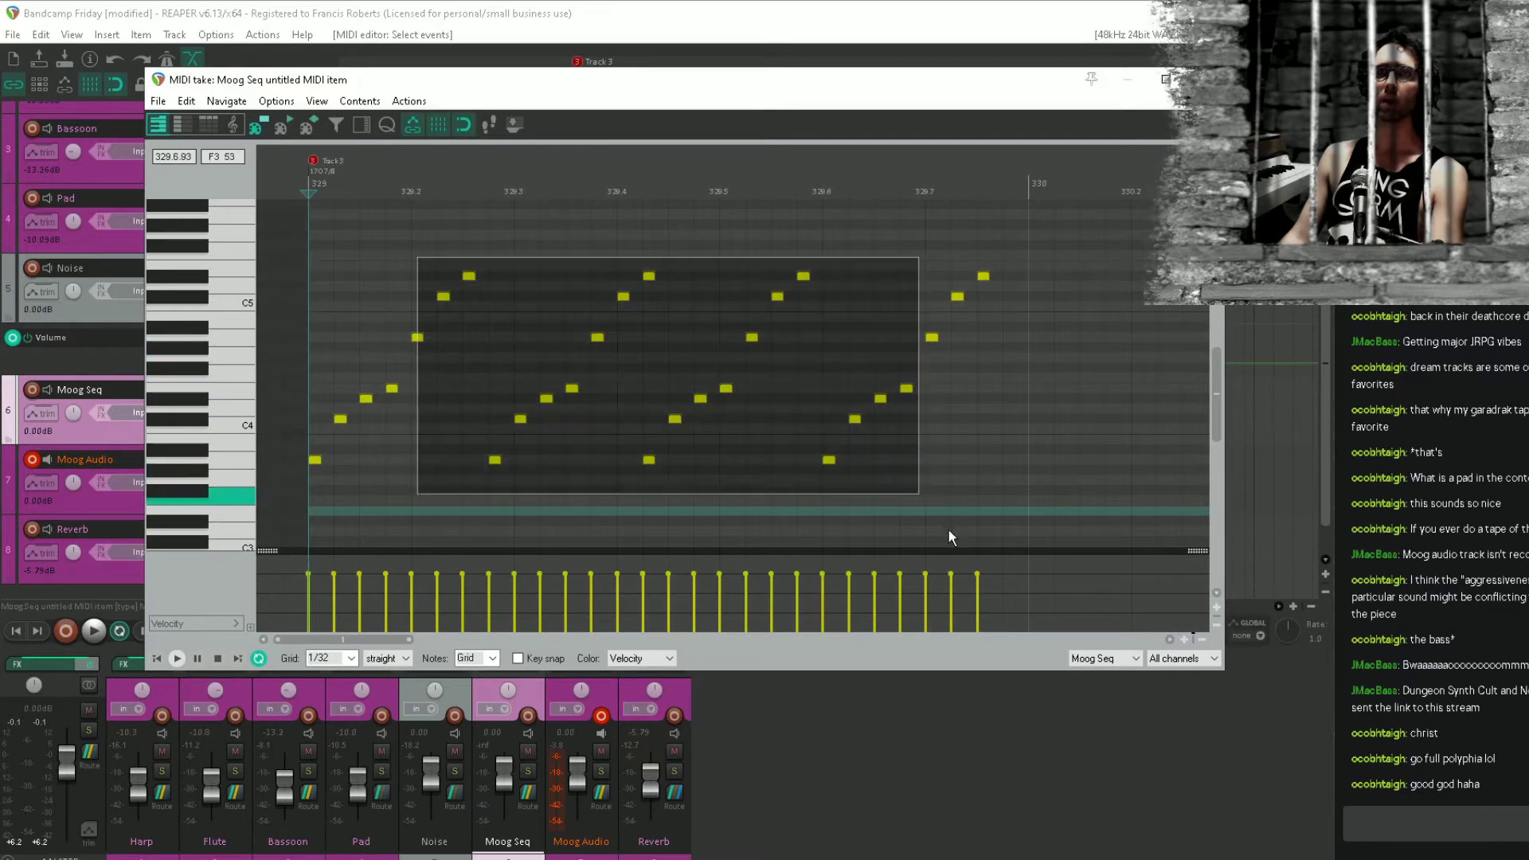
key("Delete")
left_click_drag(537, 286, 488, 460)
Repeat the four-note run on every remaining beat of bar 329, trim the notes past the bar and play it back.
left_click_drag(635, 324, 384, 465)
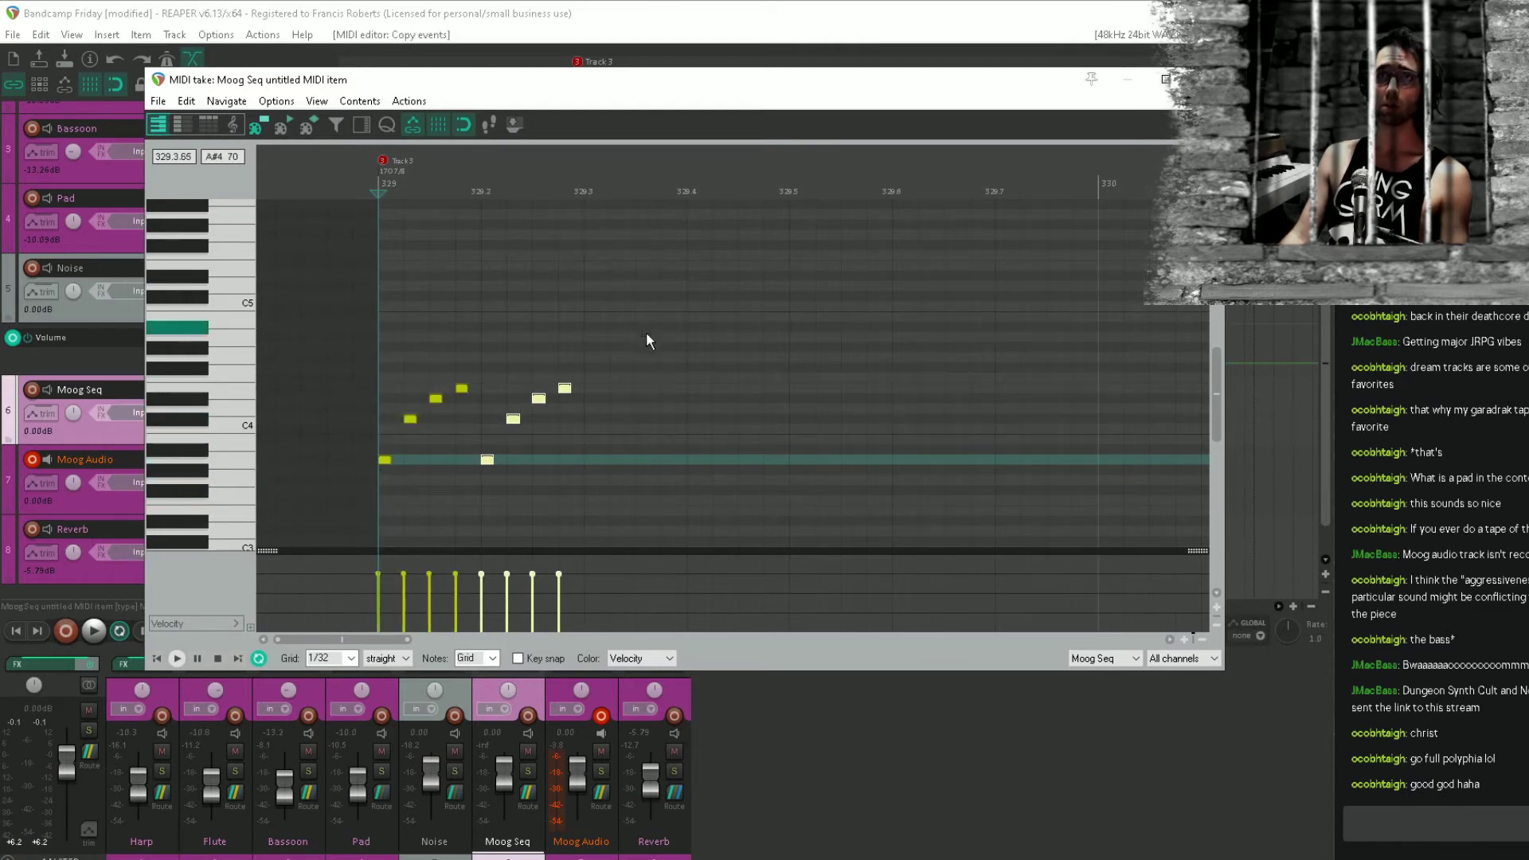
left_click_drag(646, 334, 589, 466)
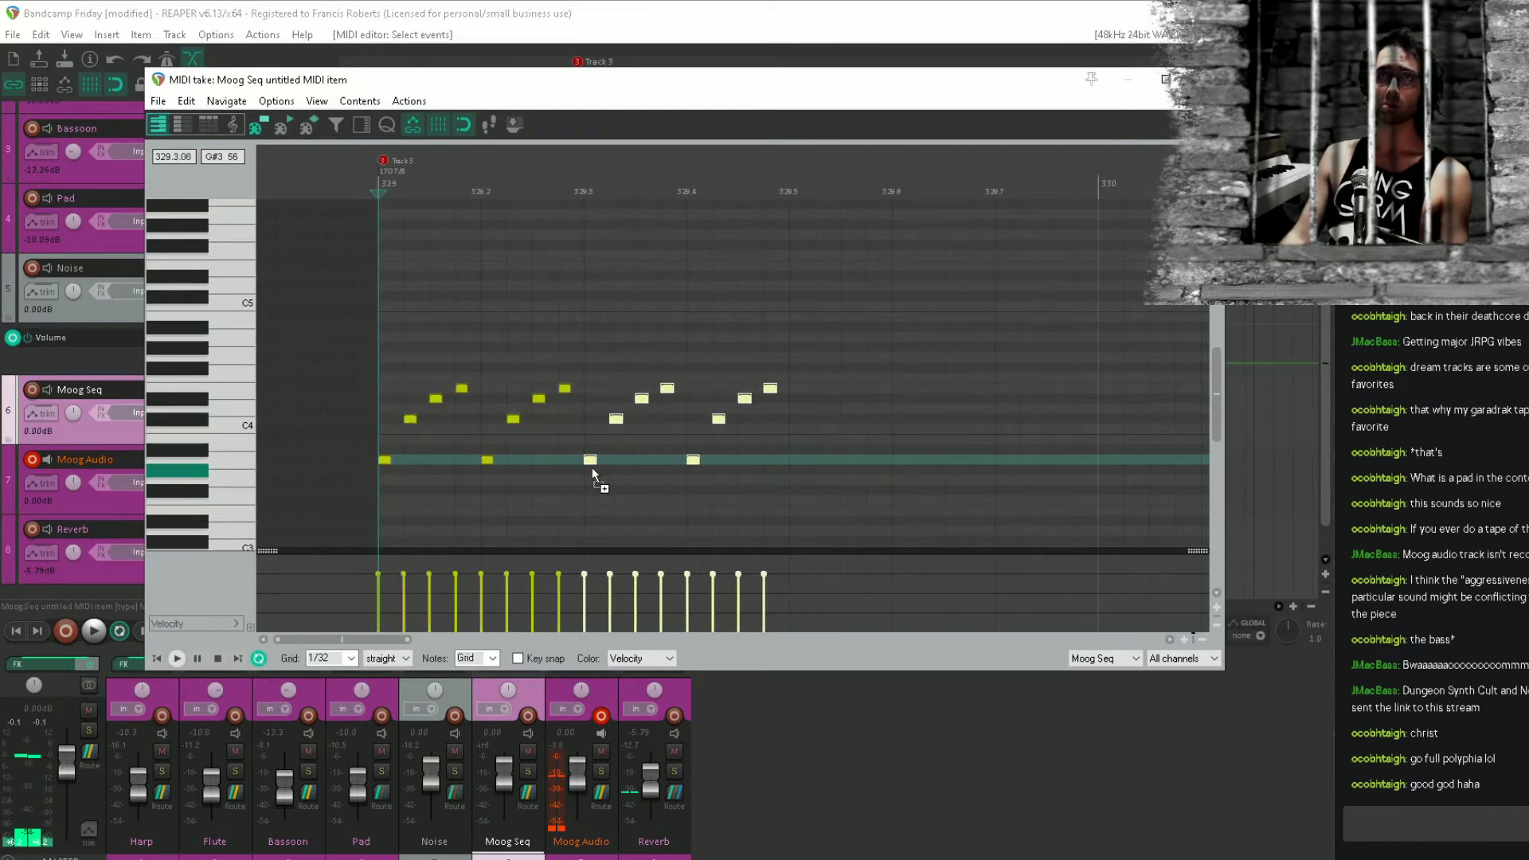
left_click_drag(778, 324, 796, 464)
scroll(795, 465, "right", 3)
left_click_drag(984, 335, 824, 518)
key("Delete")
key("space")
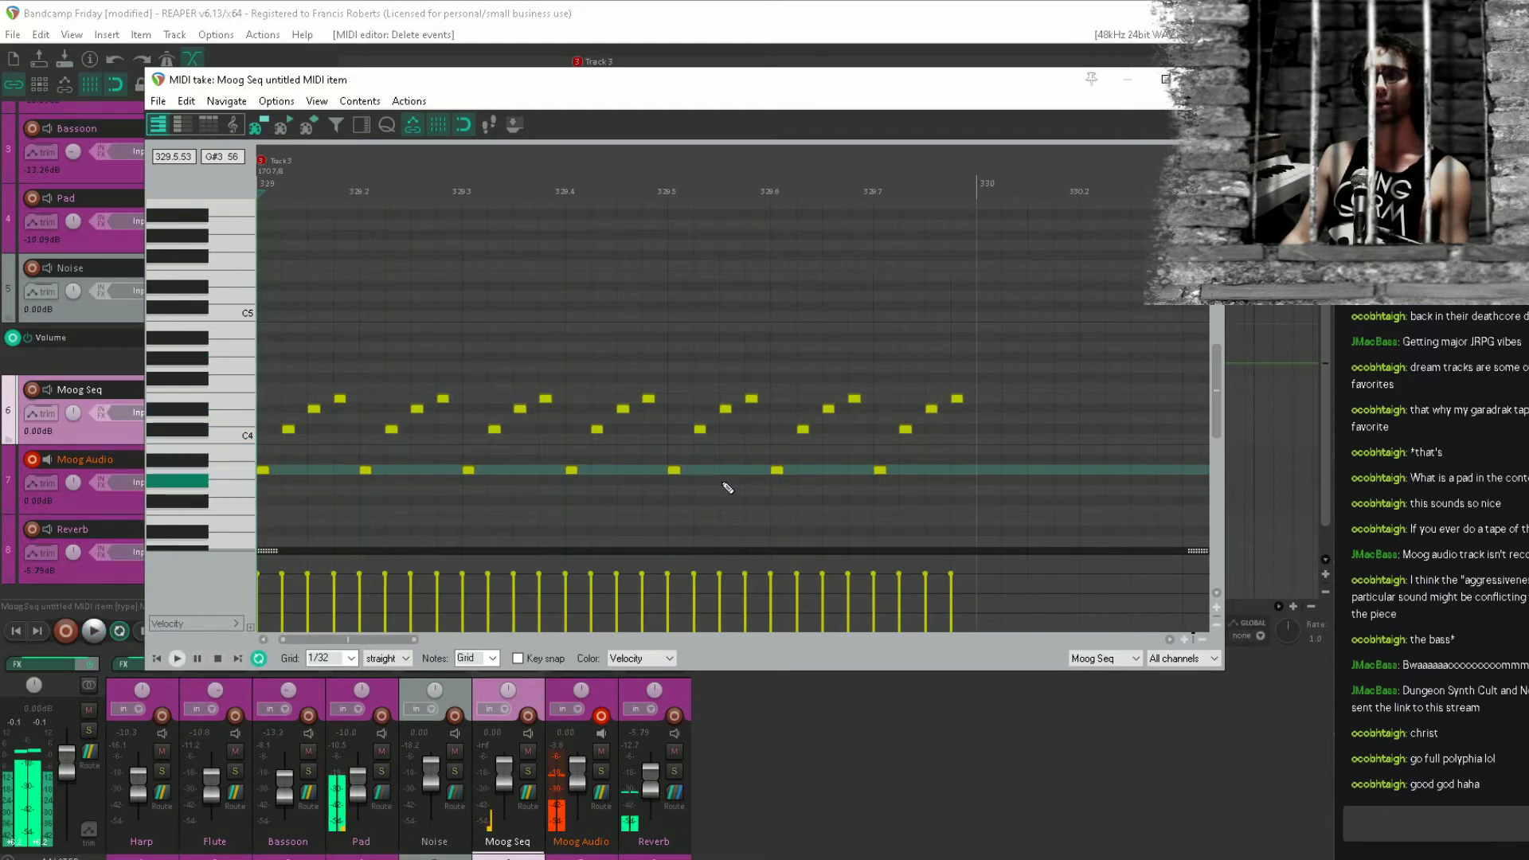
key("space")
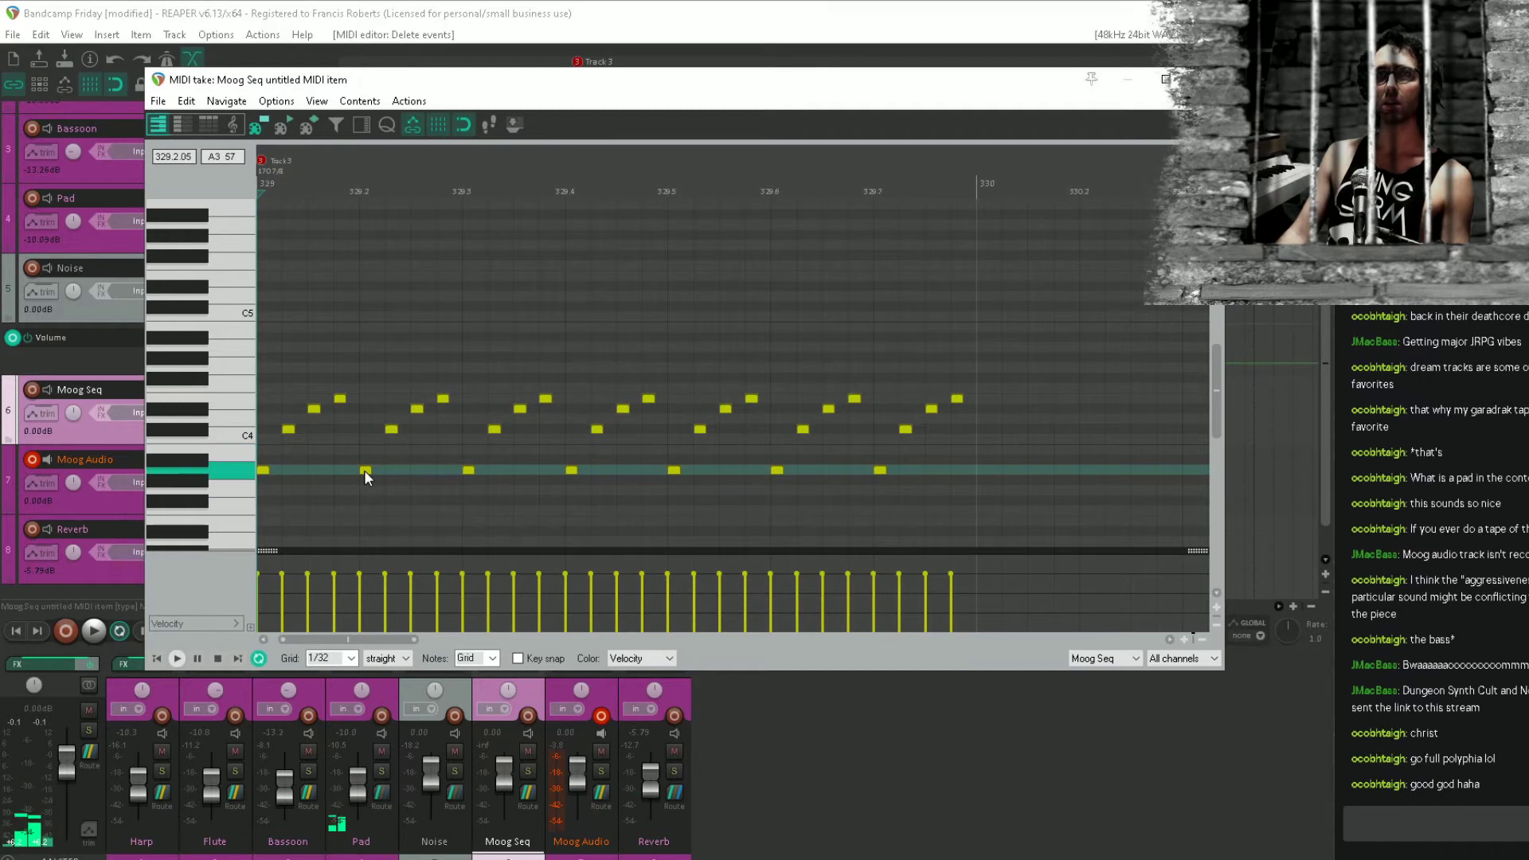
Rework the notes after the first four into C#4, D#4, E4 and G#4, and copy the eight-note pattern to beat 329.3.
left_click_drag(364, 471, 1006, 499)
right_click(377, 435)
key("Delete")
left_click_drag(609, 341, 472, 470)
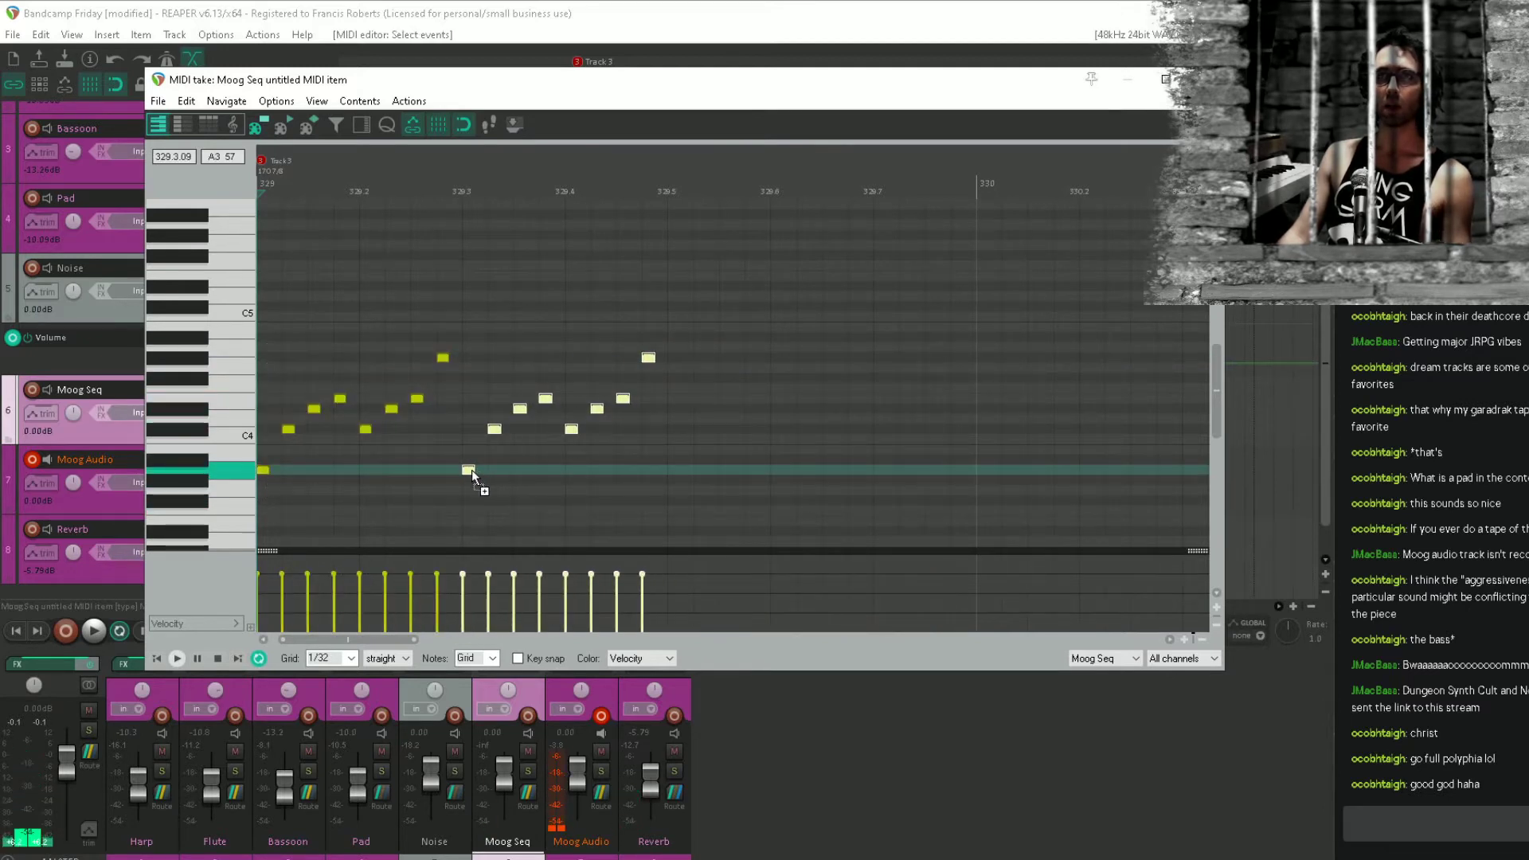
Copy both eight-note patterns together to beat 329.5 and delete the notes that run into bar 330.
left_click(387, 506)
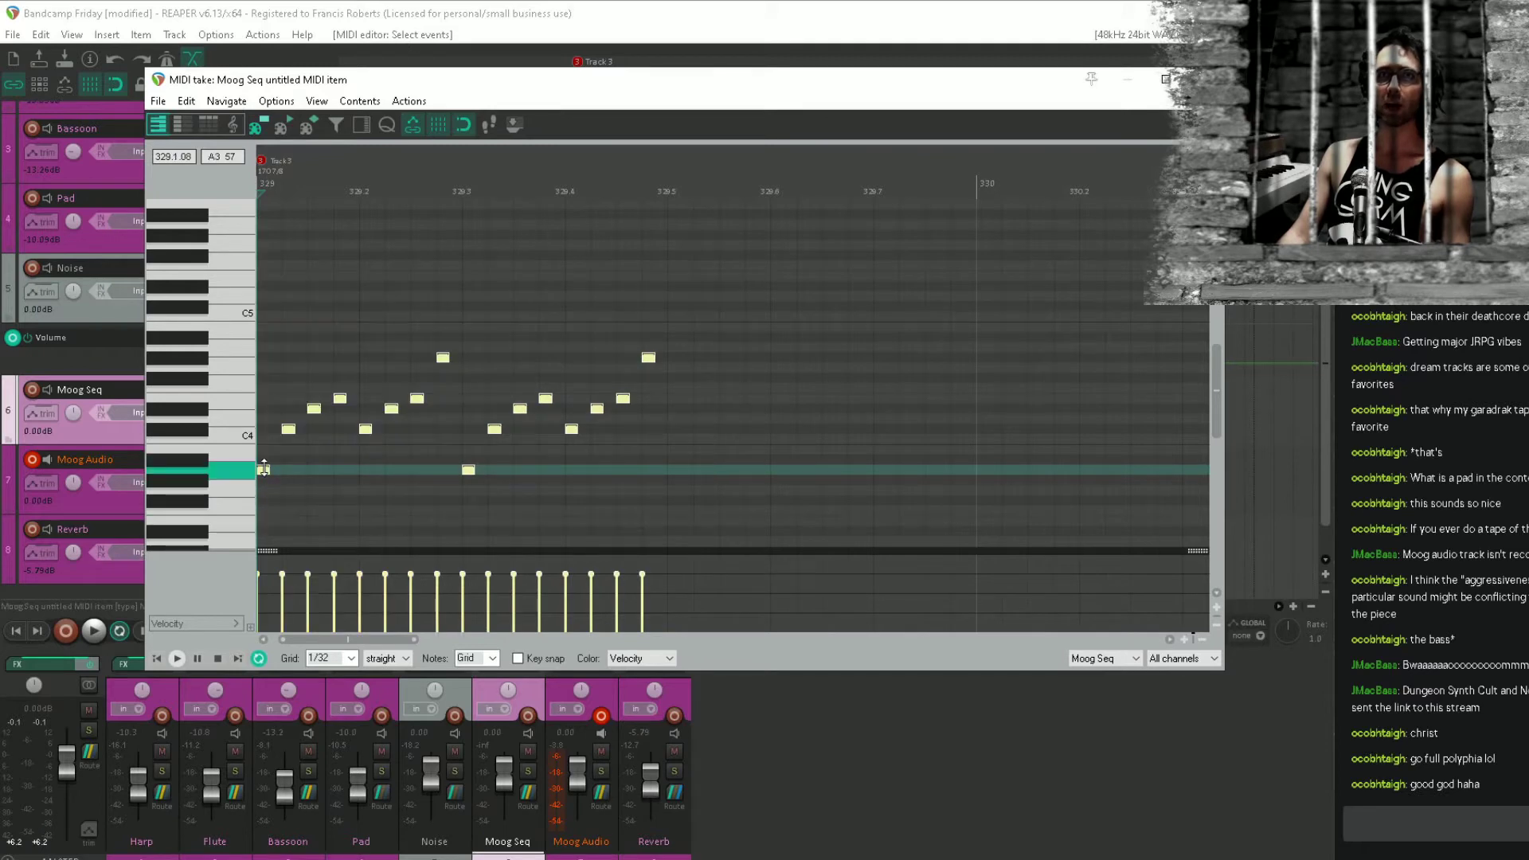
left_click_drag(264, 470, 677, 469)
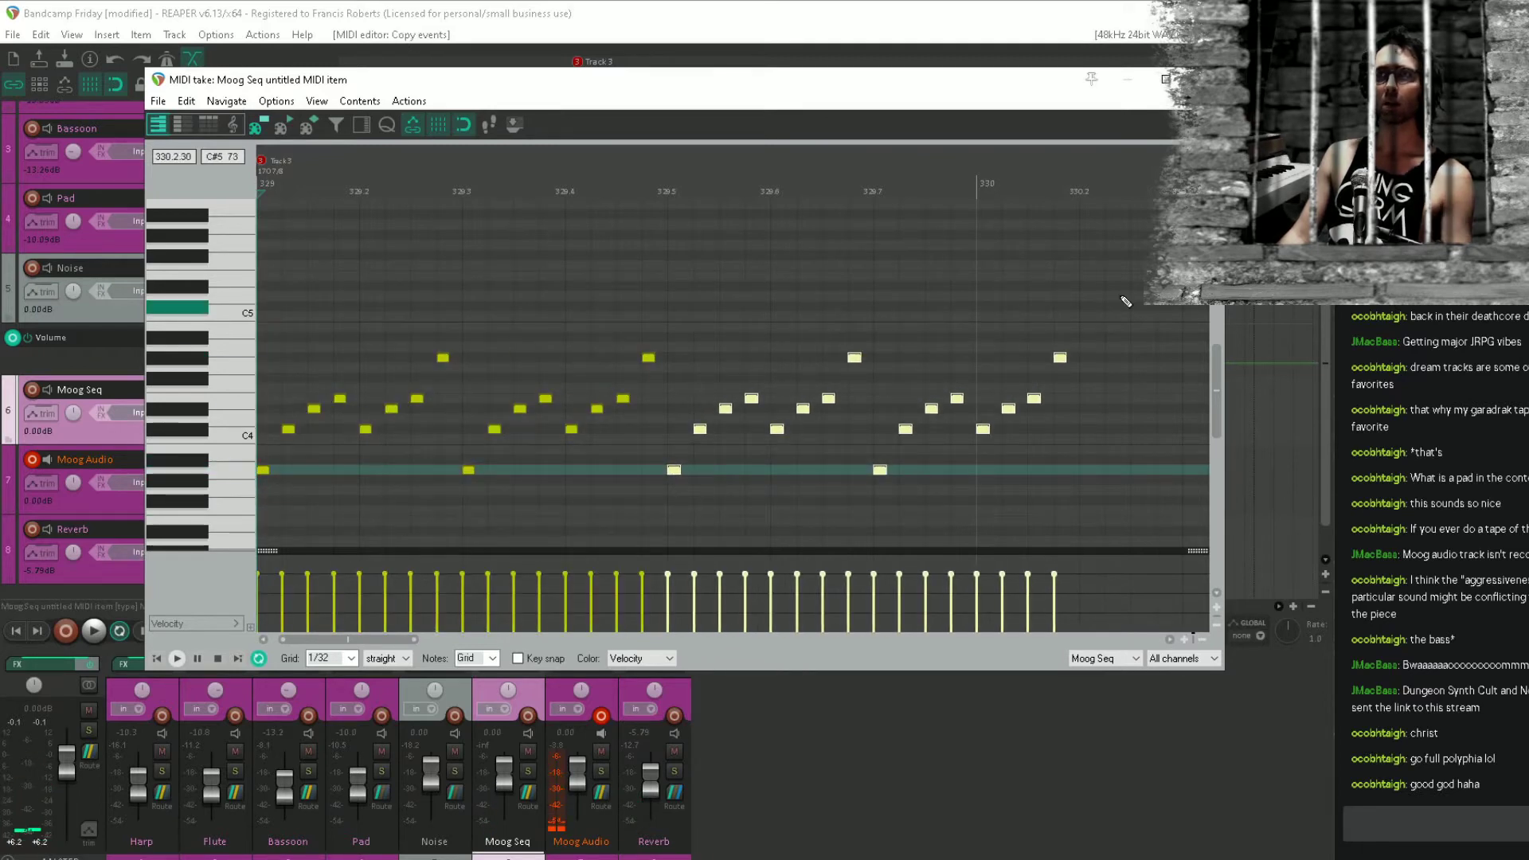
left_click_drag(1148, 283, 983, 459)
key("Delete")
Close the note editor and audition the new arpeggio from bar 329.
left_click(1202, 80)
key("space")
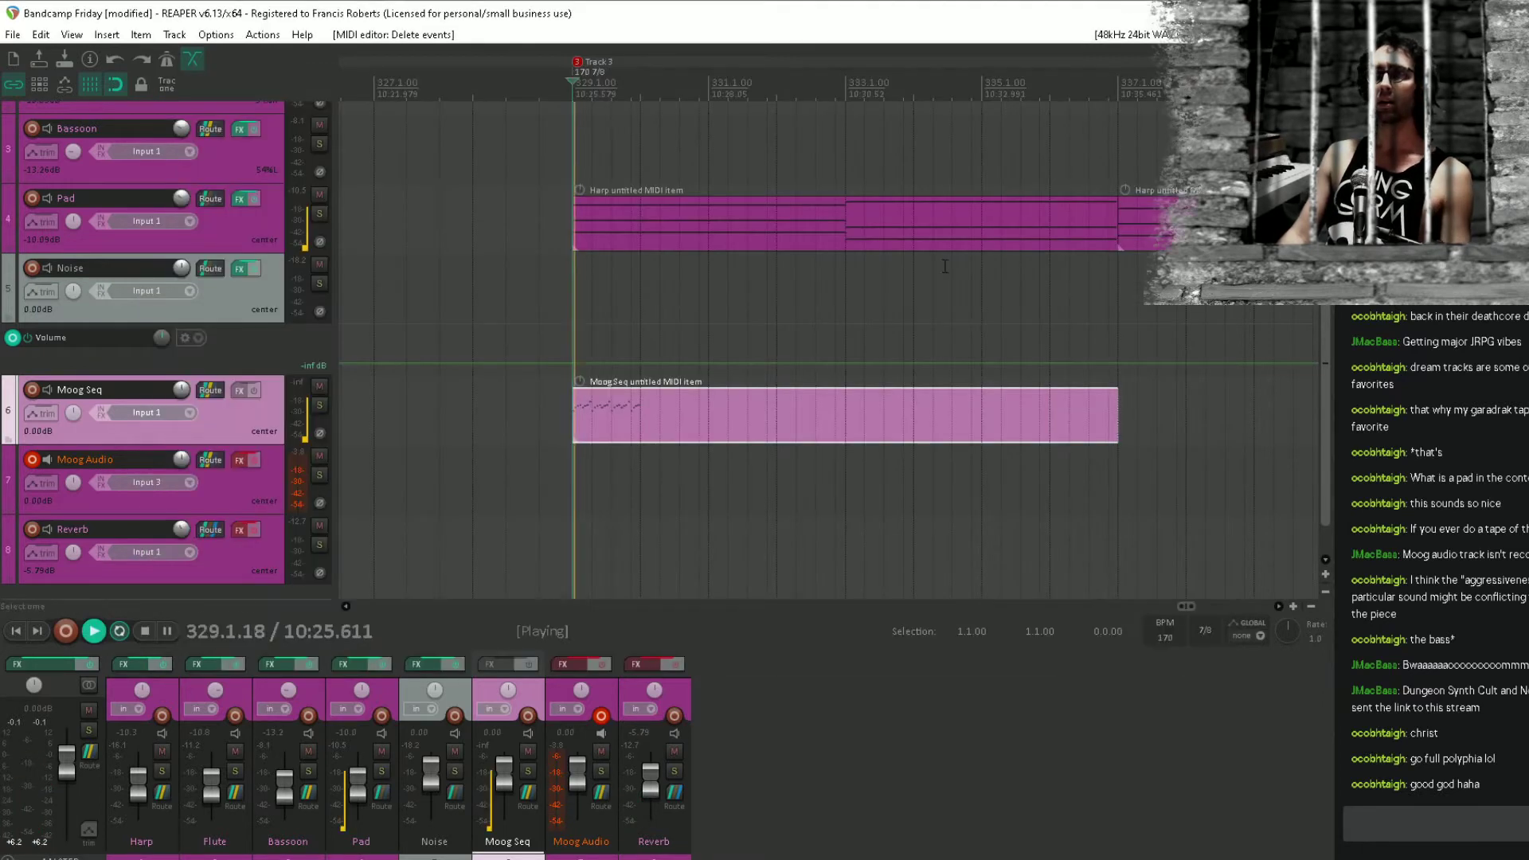
key("space")
key("space")
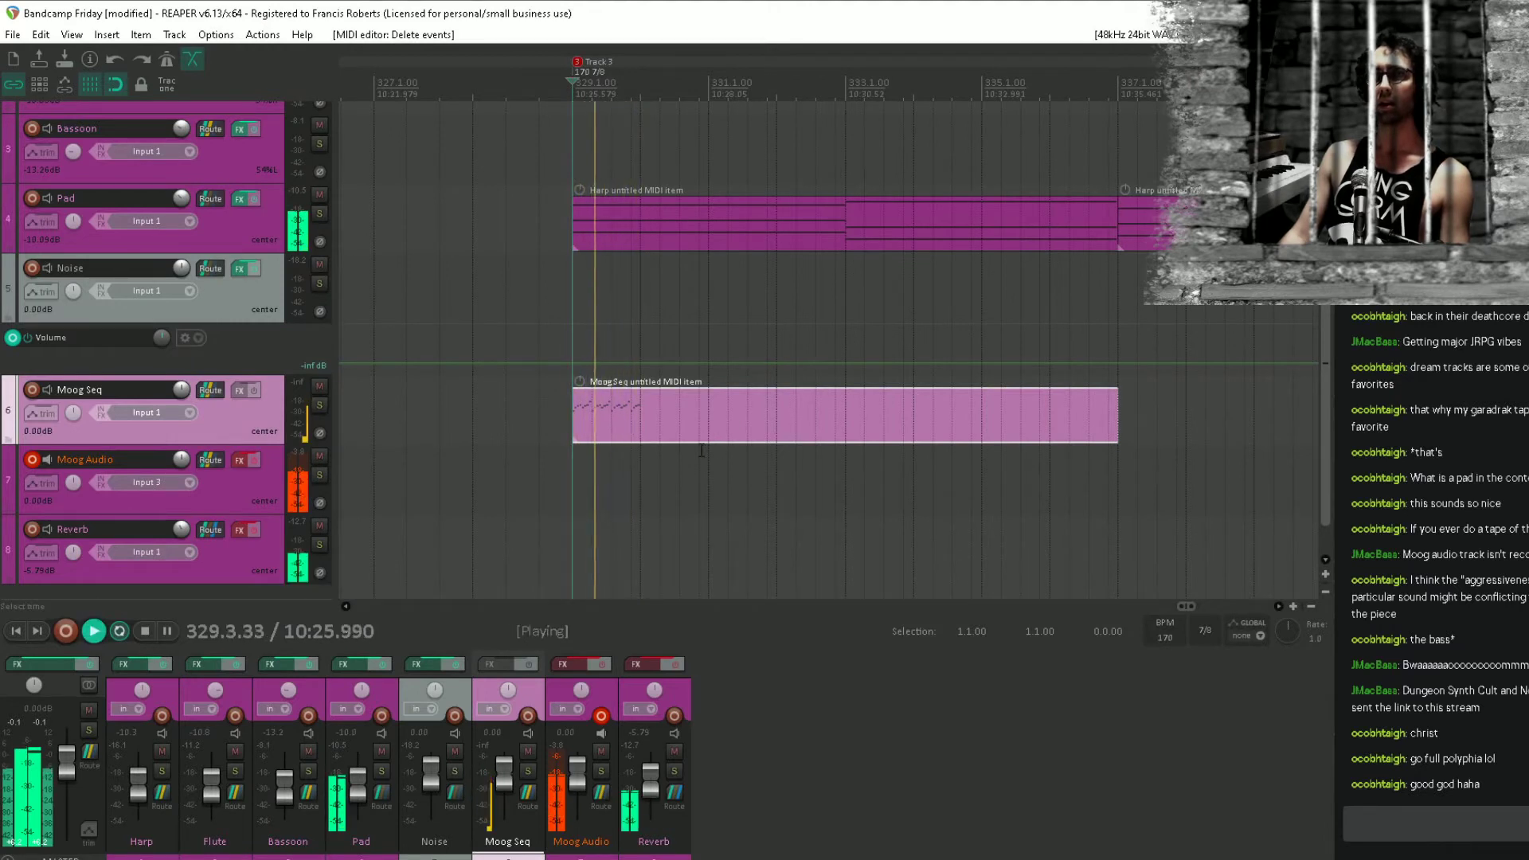
Enable the Moog Audio track's effects and play the arpeggio through them from bar 329.
left_click(252, 460)
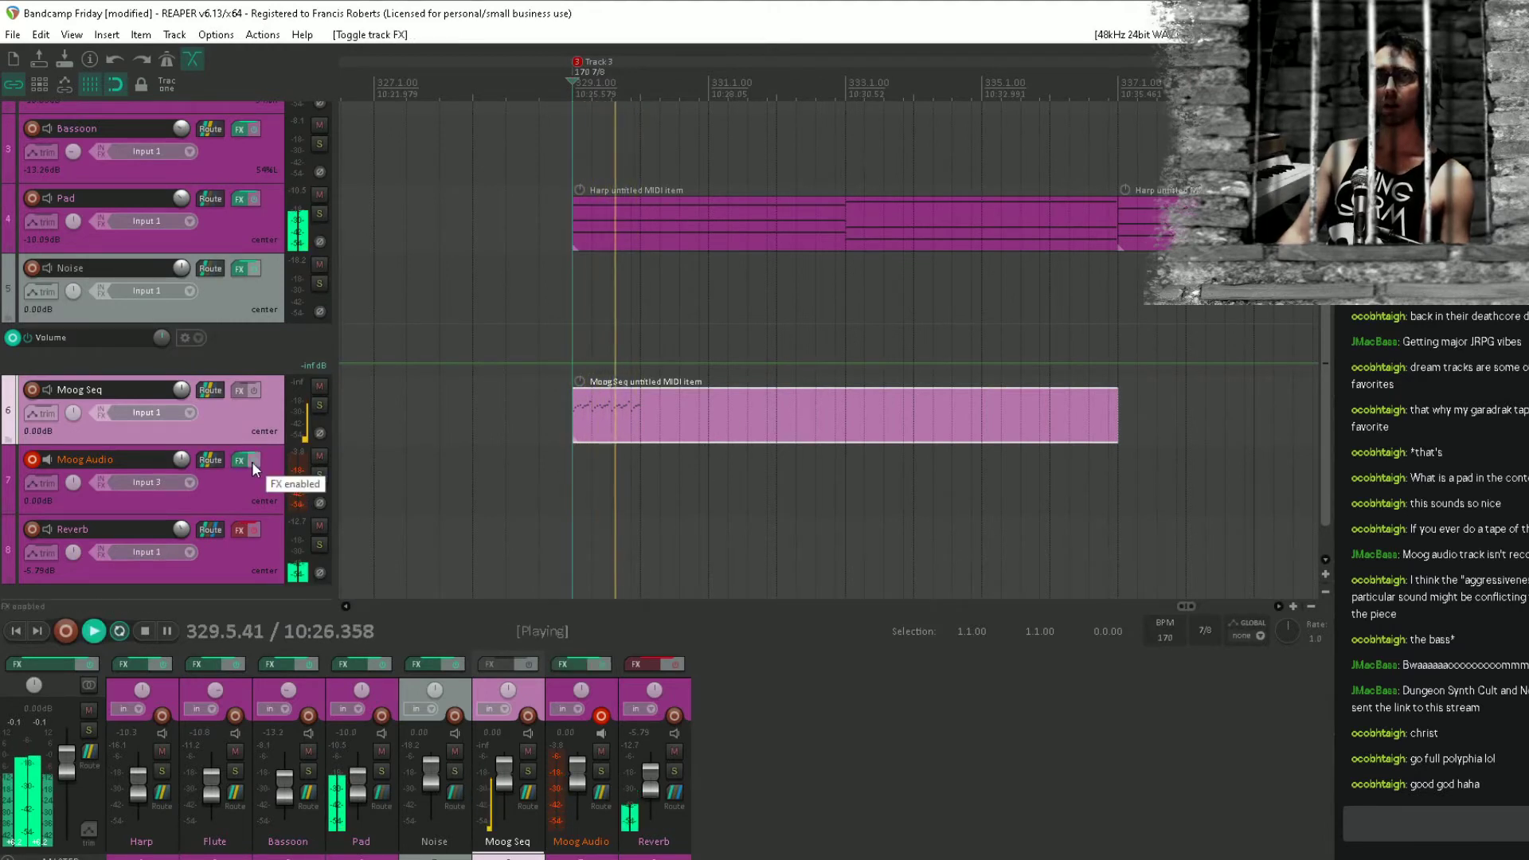
key("space")
key("space")
key("space")
key("space")
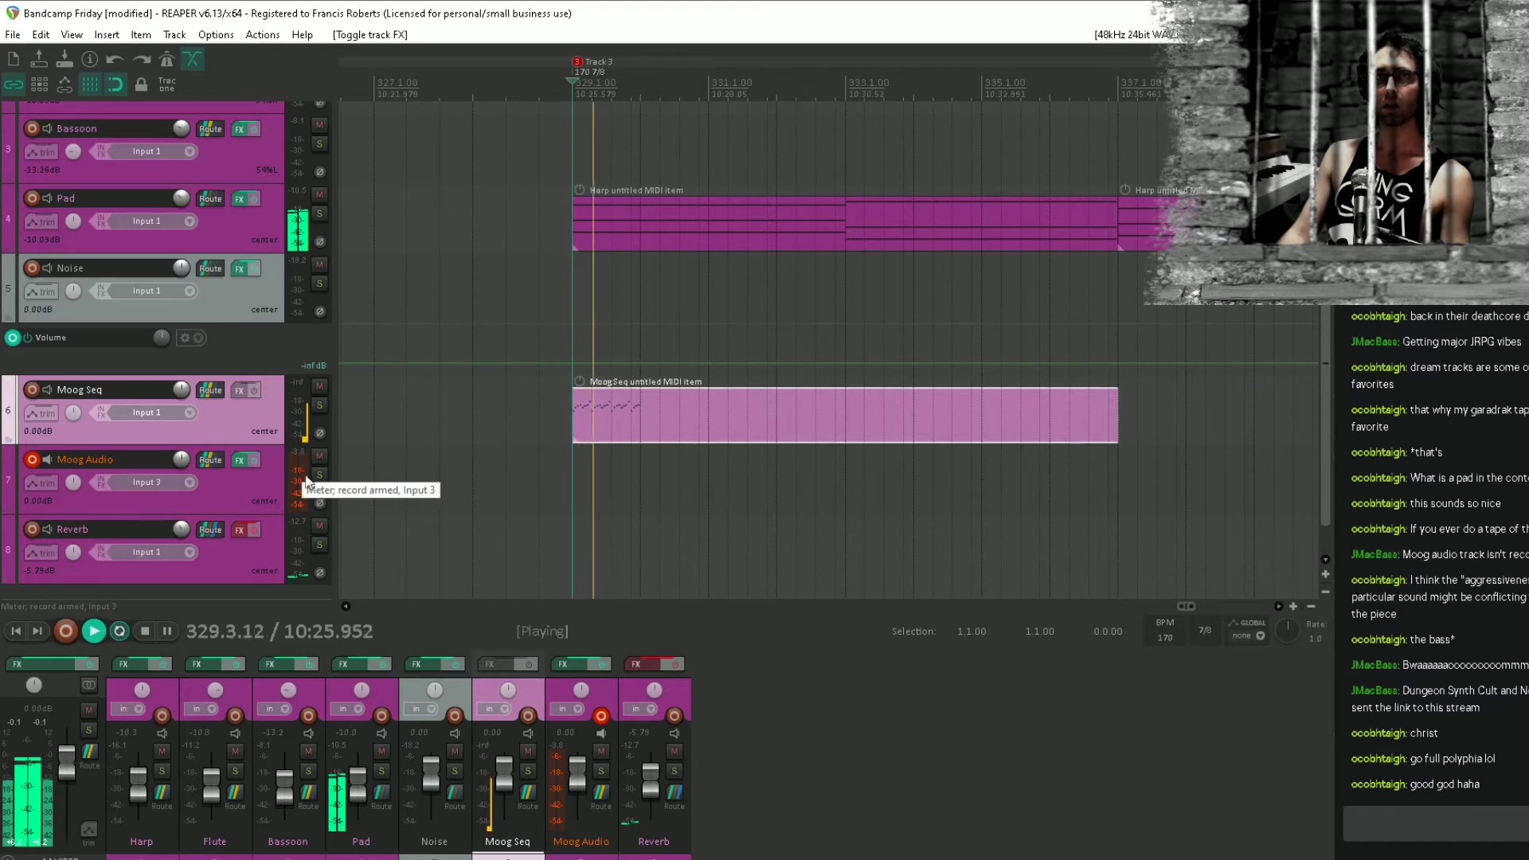
key("space")
Check the J37 Stereo tape plugin in Moog Audio's effects chain during playback, then close the chain.
left_click(243, 462)
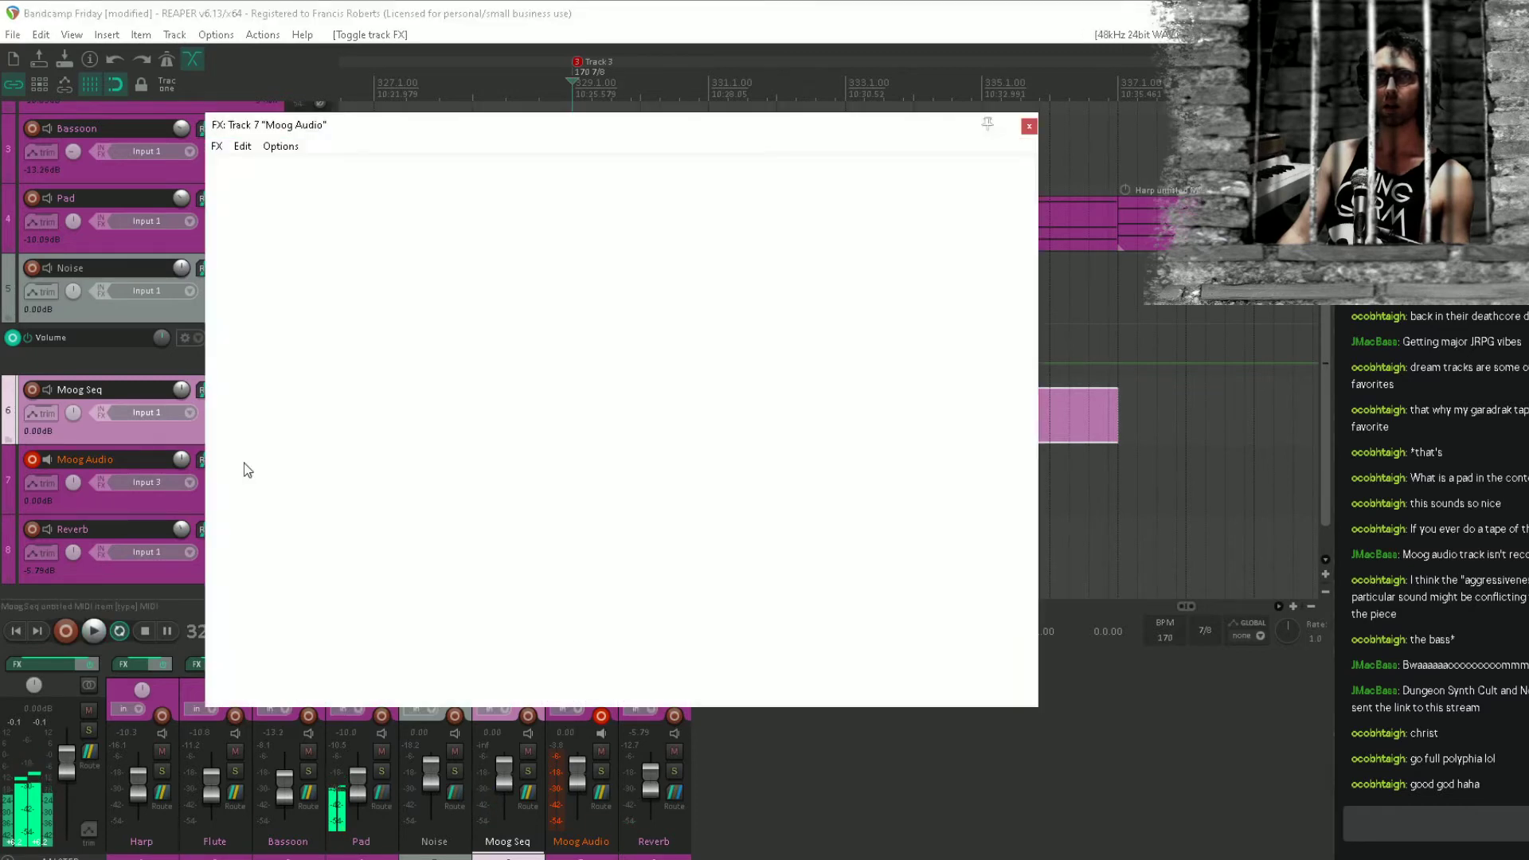
key("space")
key("space")
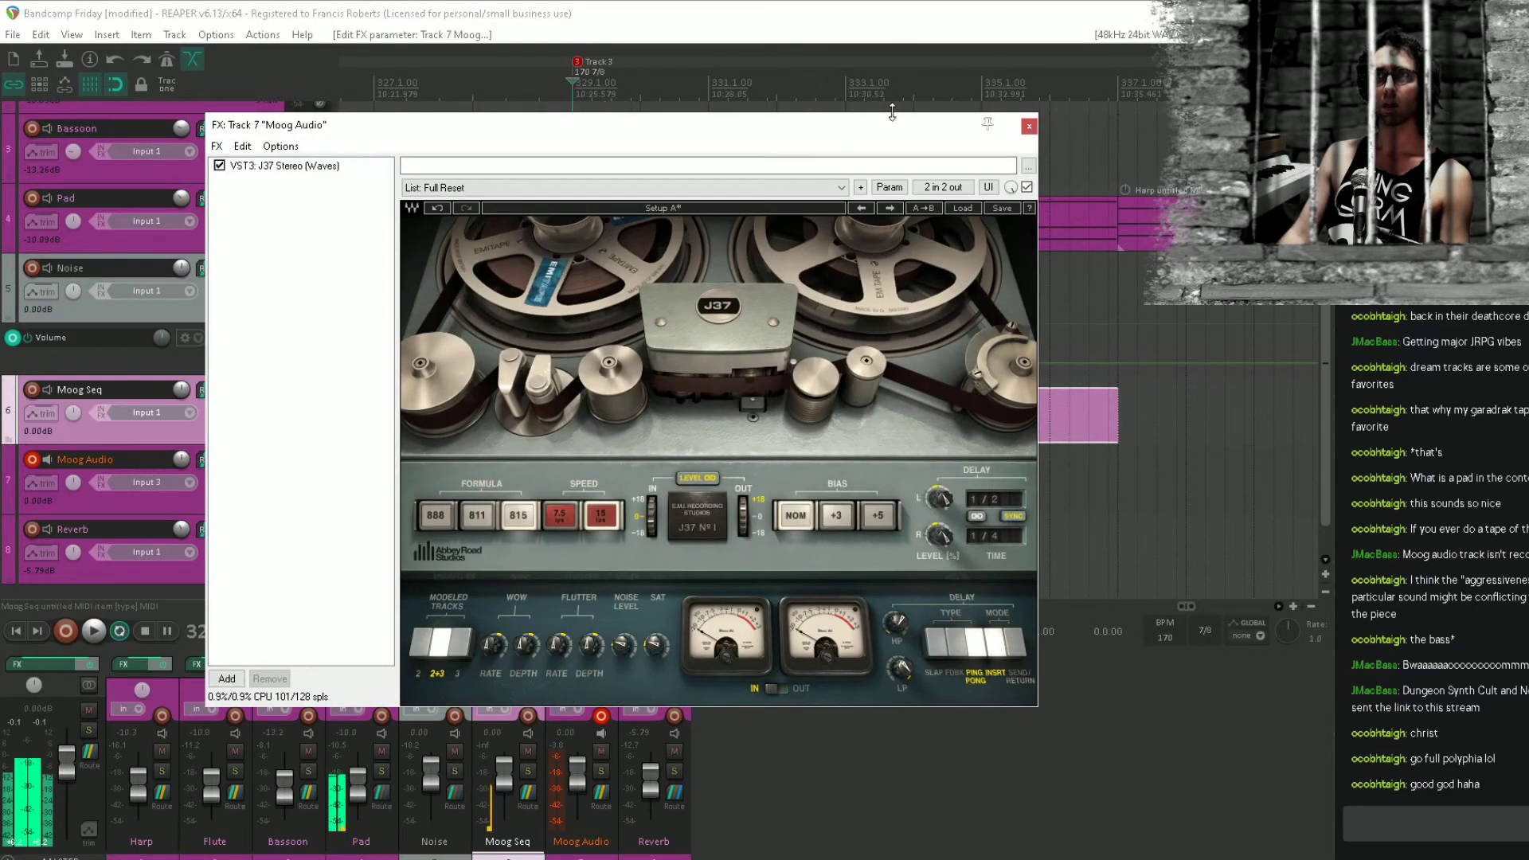
left_click(1029, 127)
key("space")
key("space")
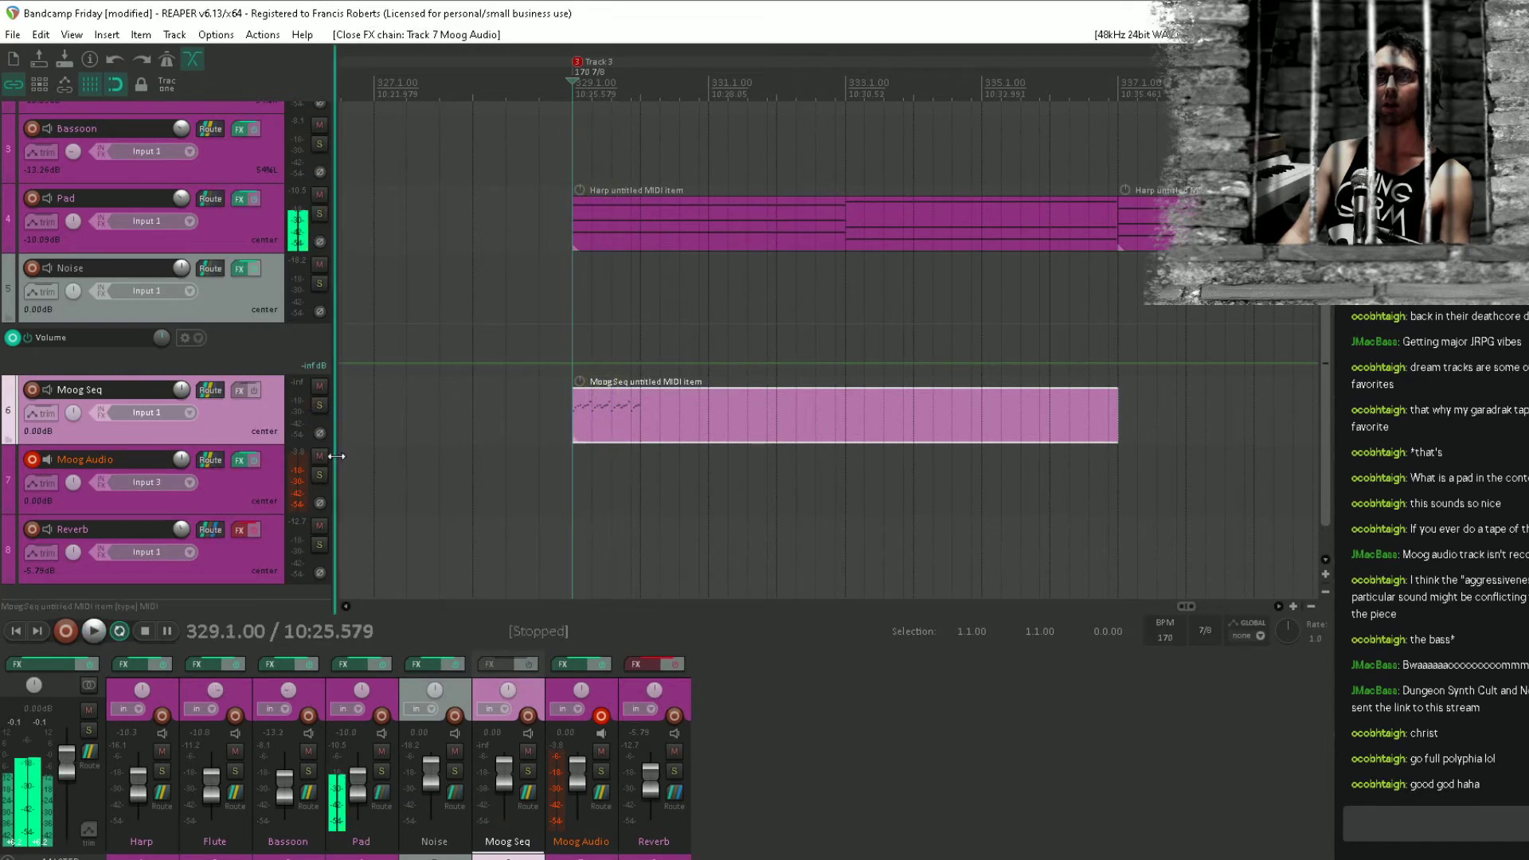
Bypass the Moog Audio track's effects again.
left_click(630, 423)
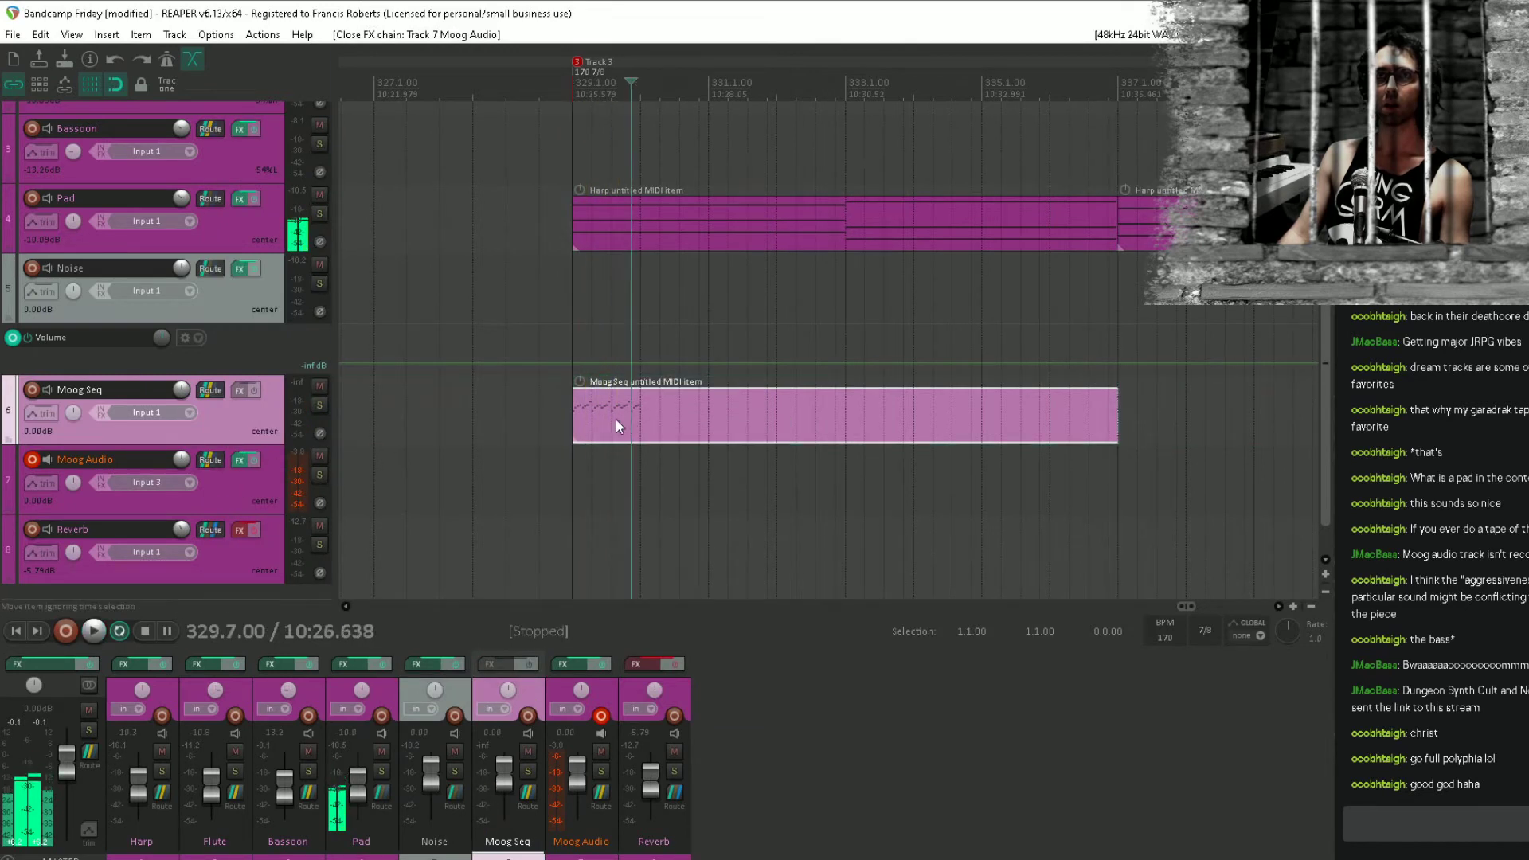
left_click(253, 464)
key("space")
key("space")
Play the arpeggio repeatedly from the start of bar 329 without the Moog Audio effects.
left_click(578, 465)
key("space")
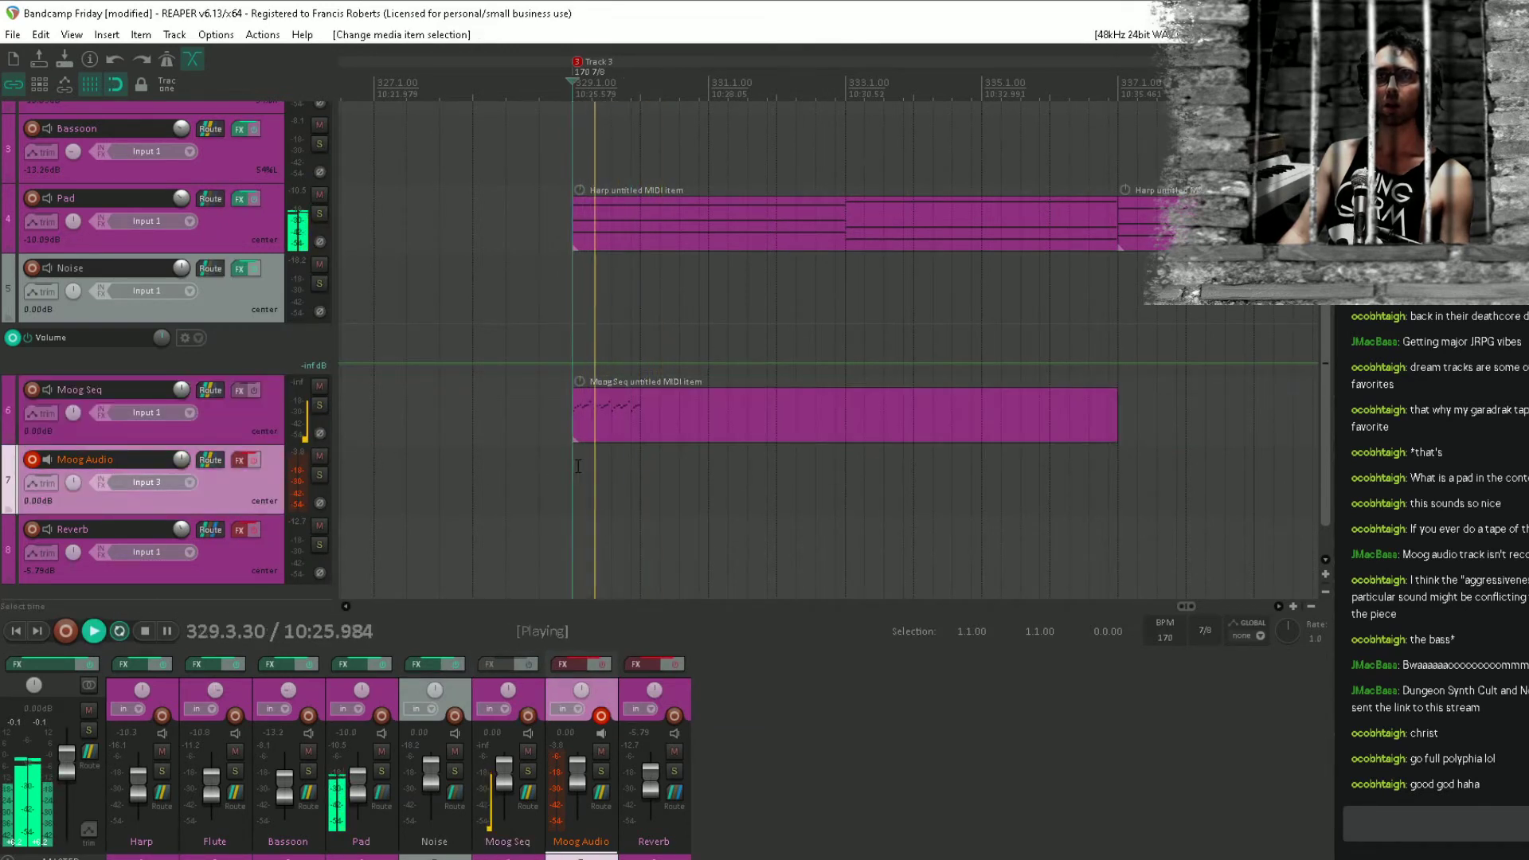
key("space")
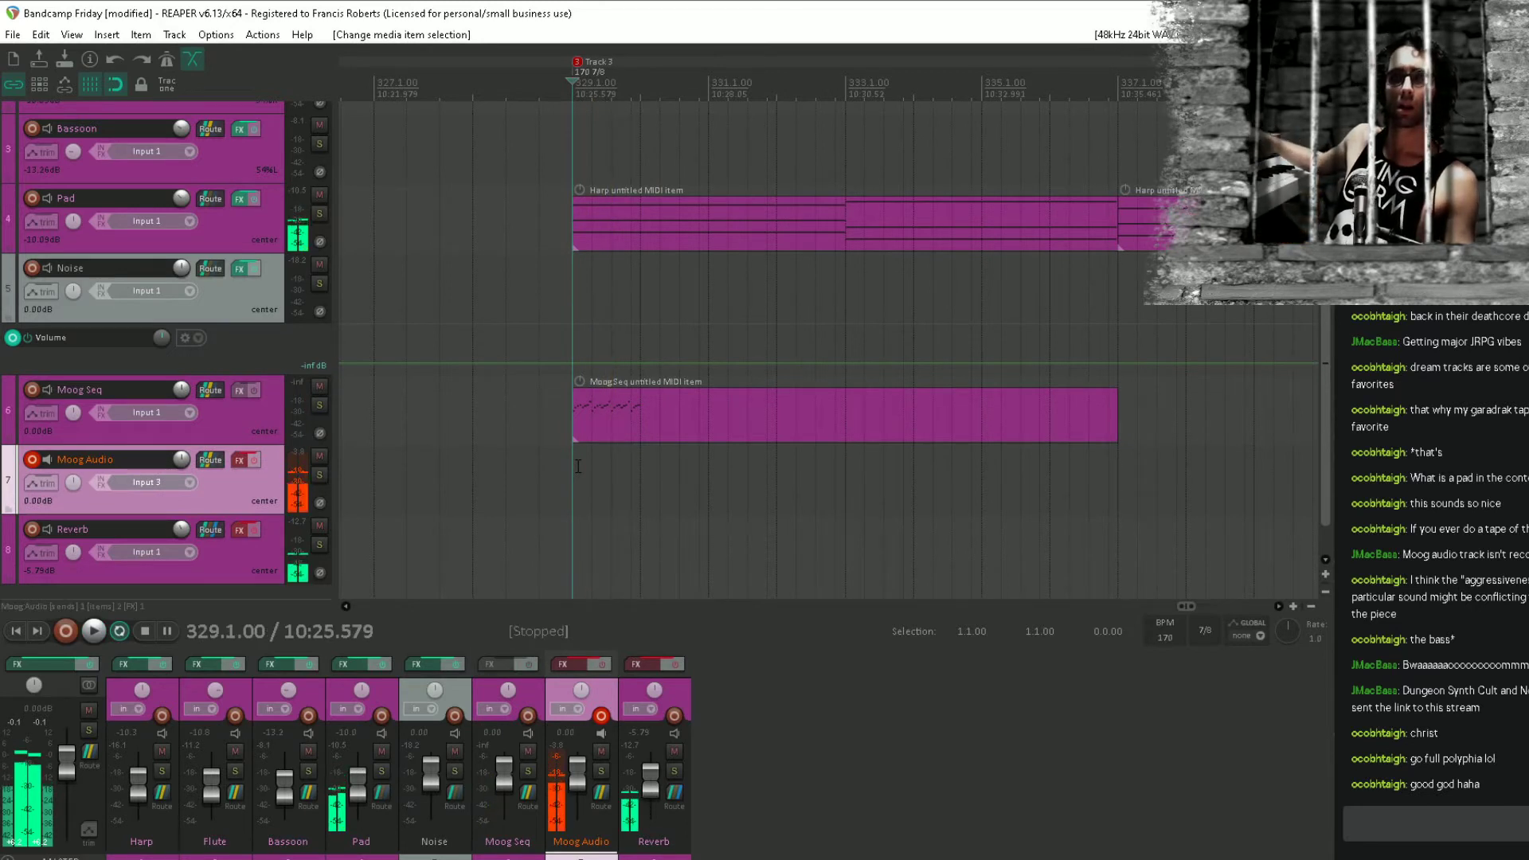
key("space")
key("space")
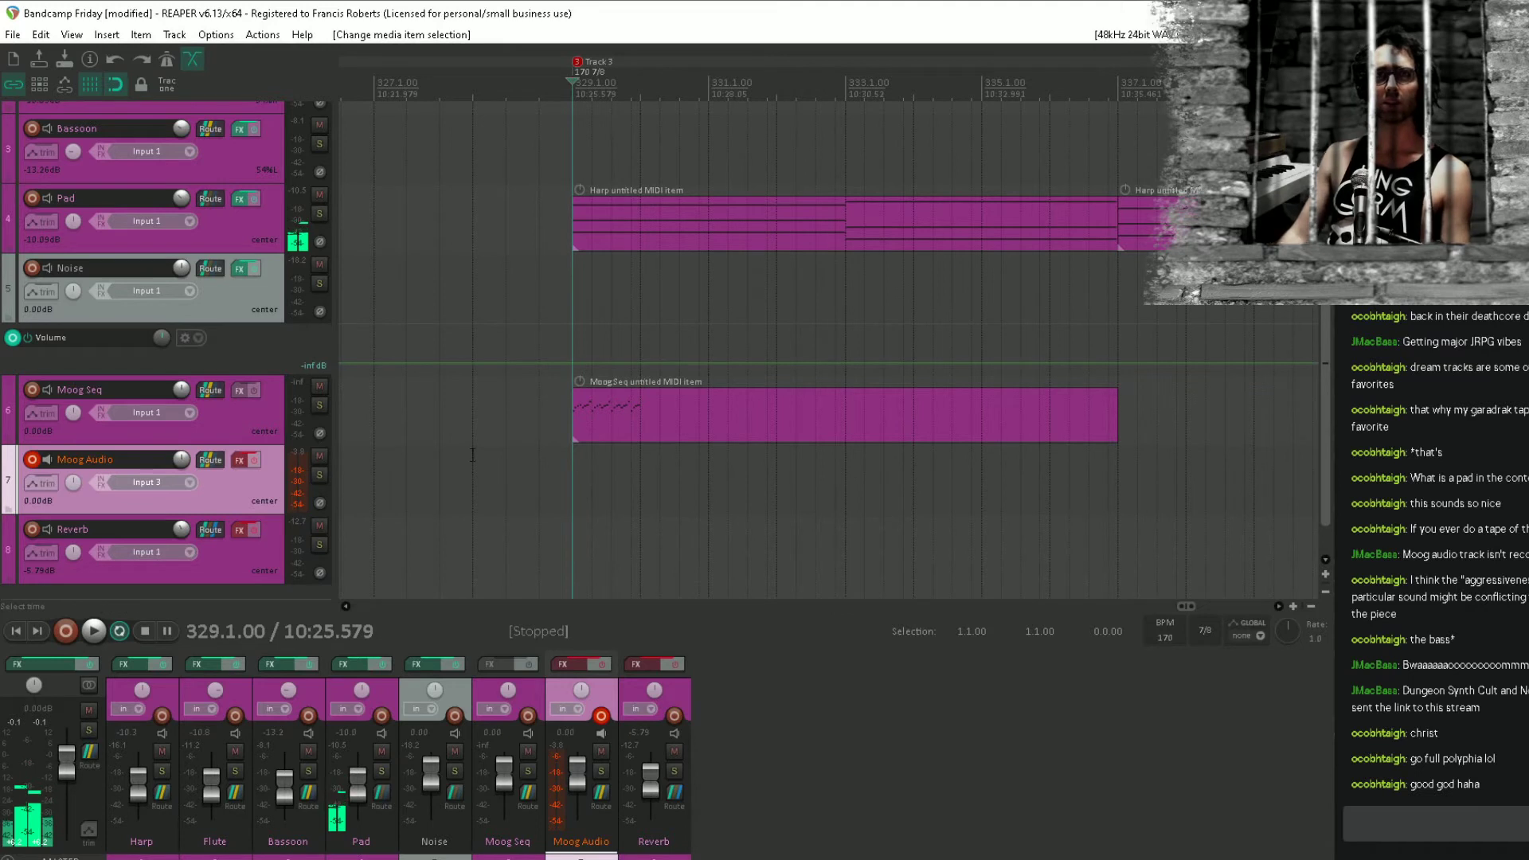
key("space")
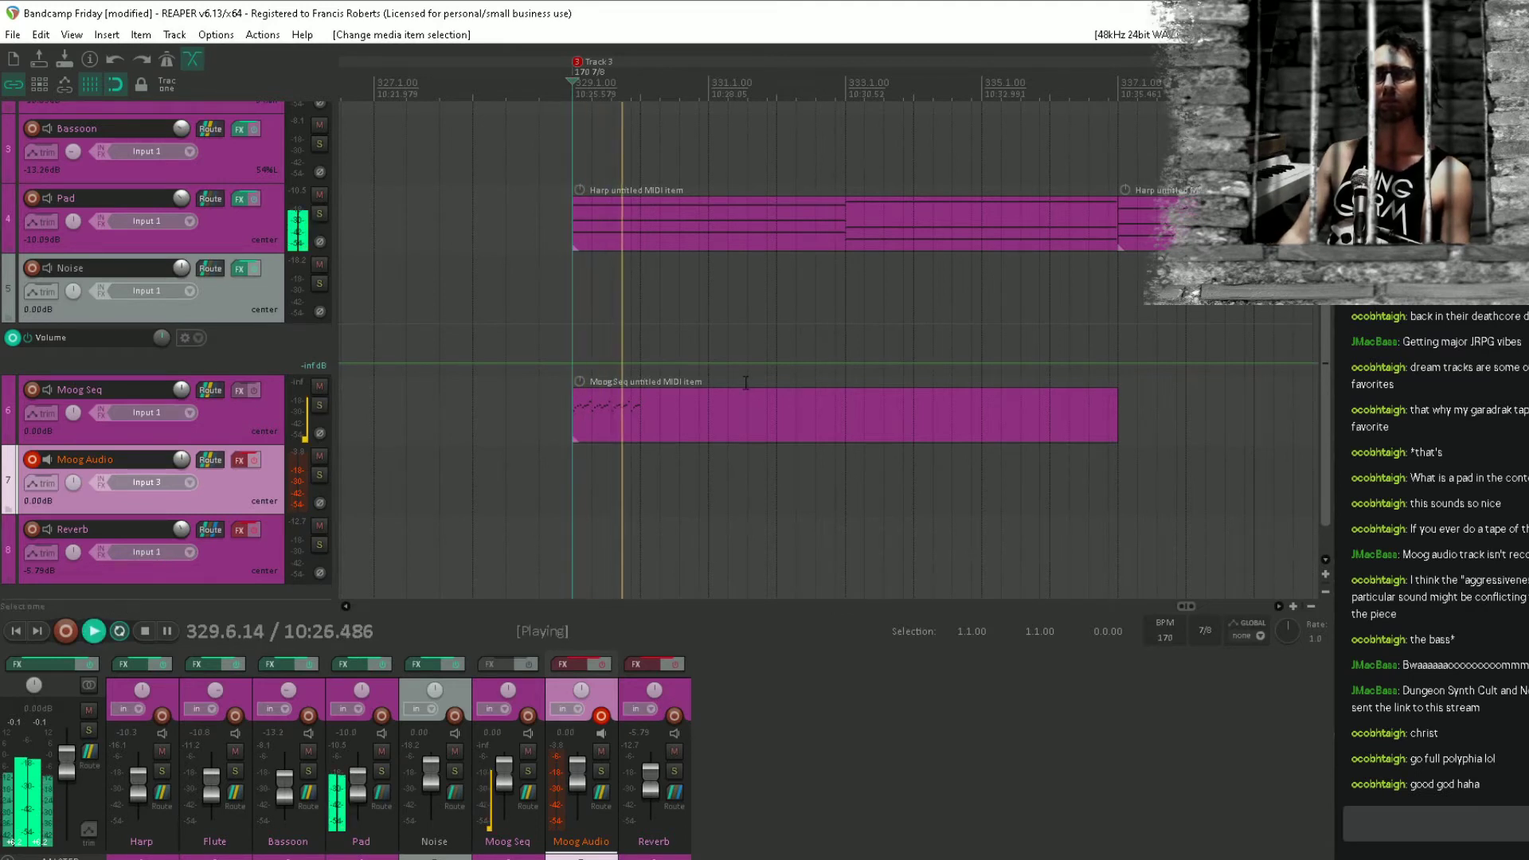
Try the Moog Seq item at 330.3 in playback, then return it to bar 329.
key("space")
key("space")
key("space")
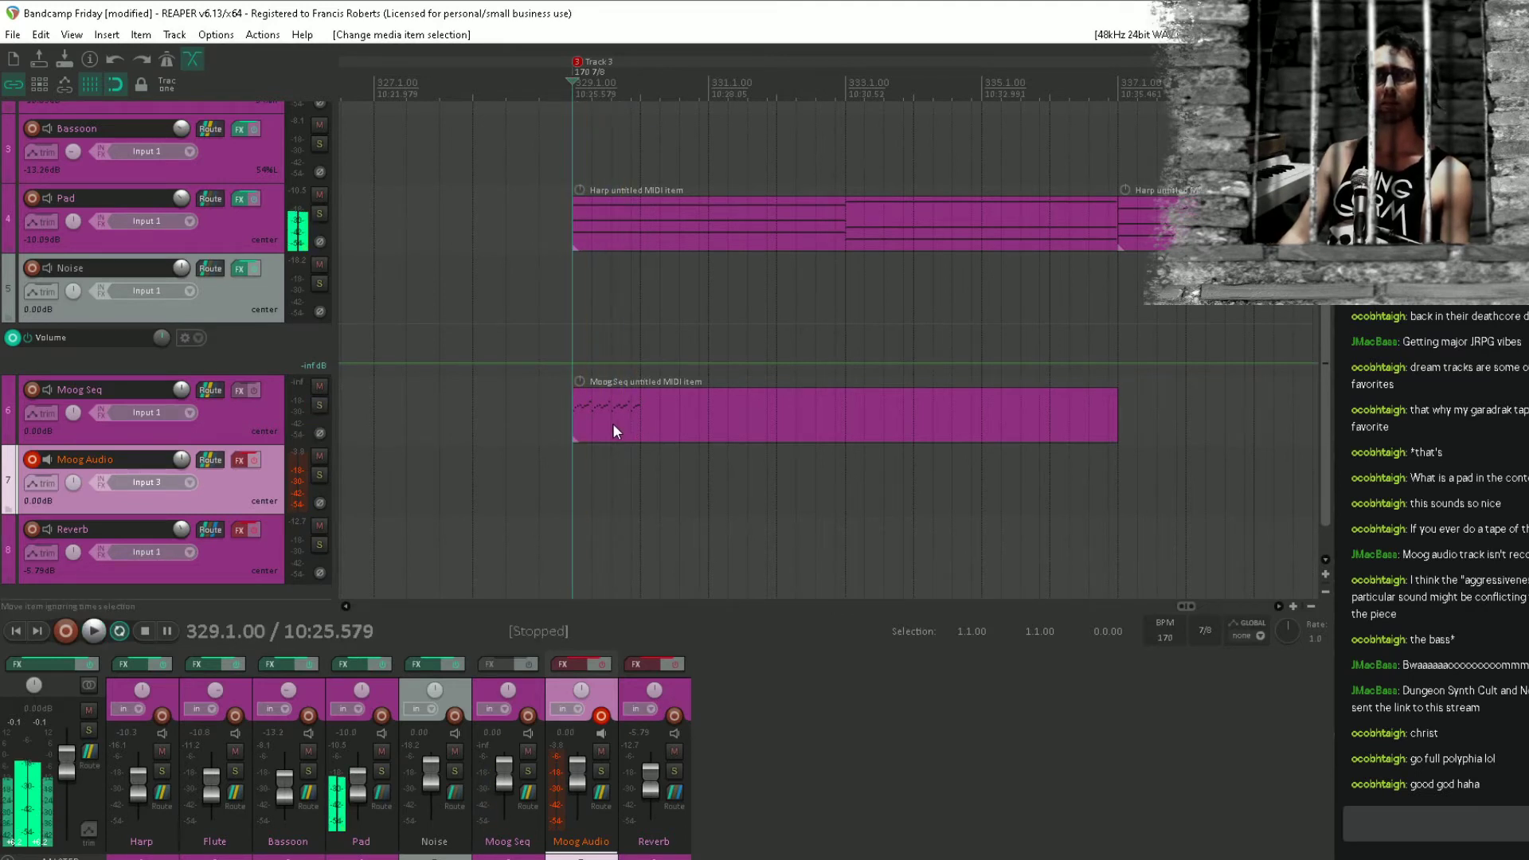
left_click_drag(608, 429, 705, 416)
key("space")
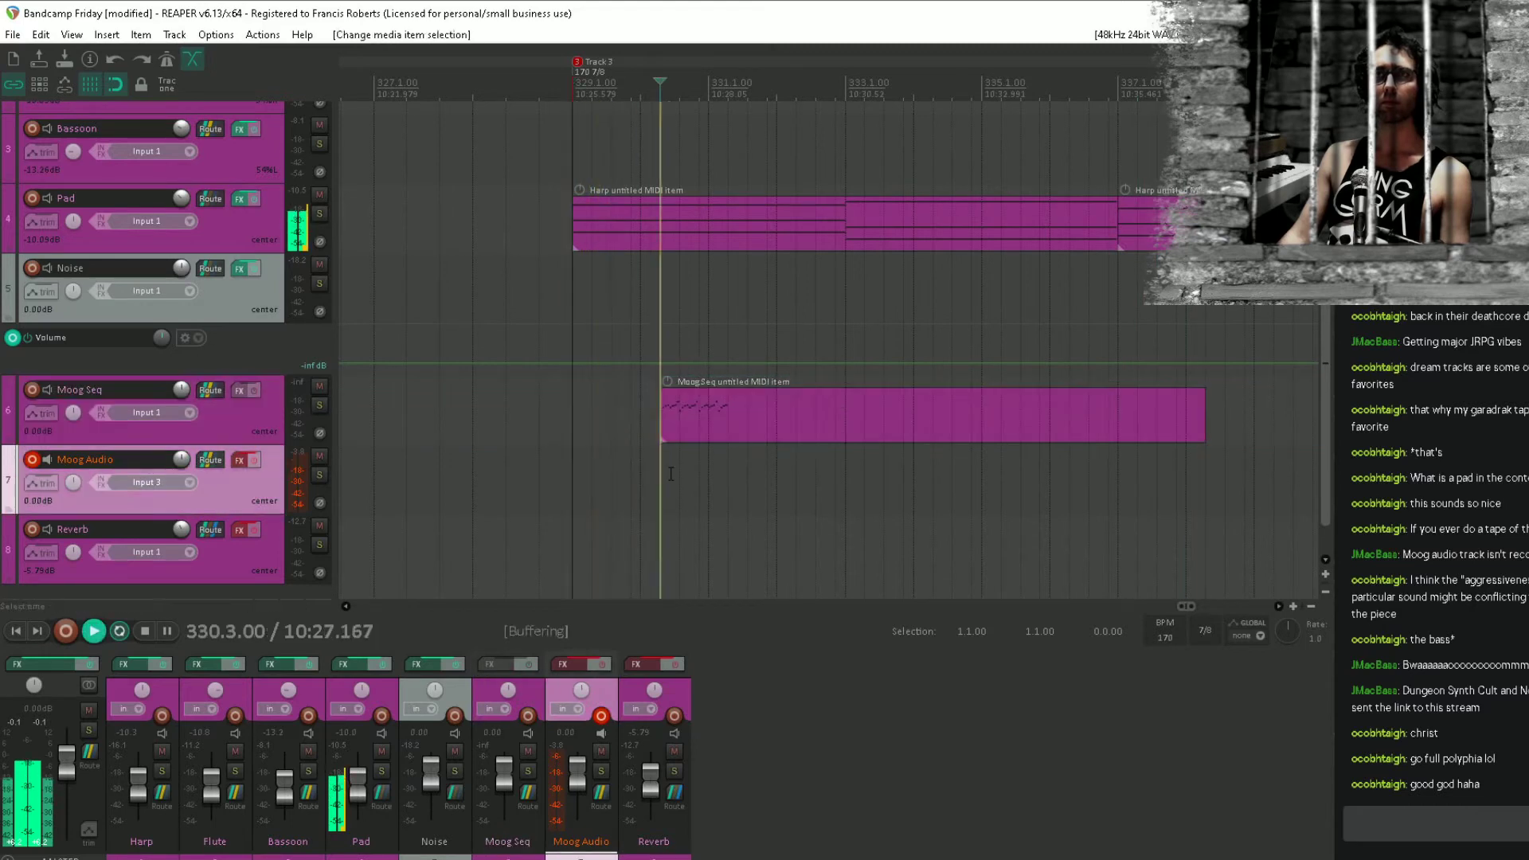
left_click_drag(804, 398, 710, 402)
key("space")
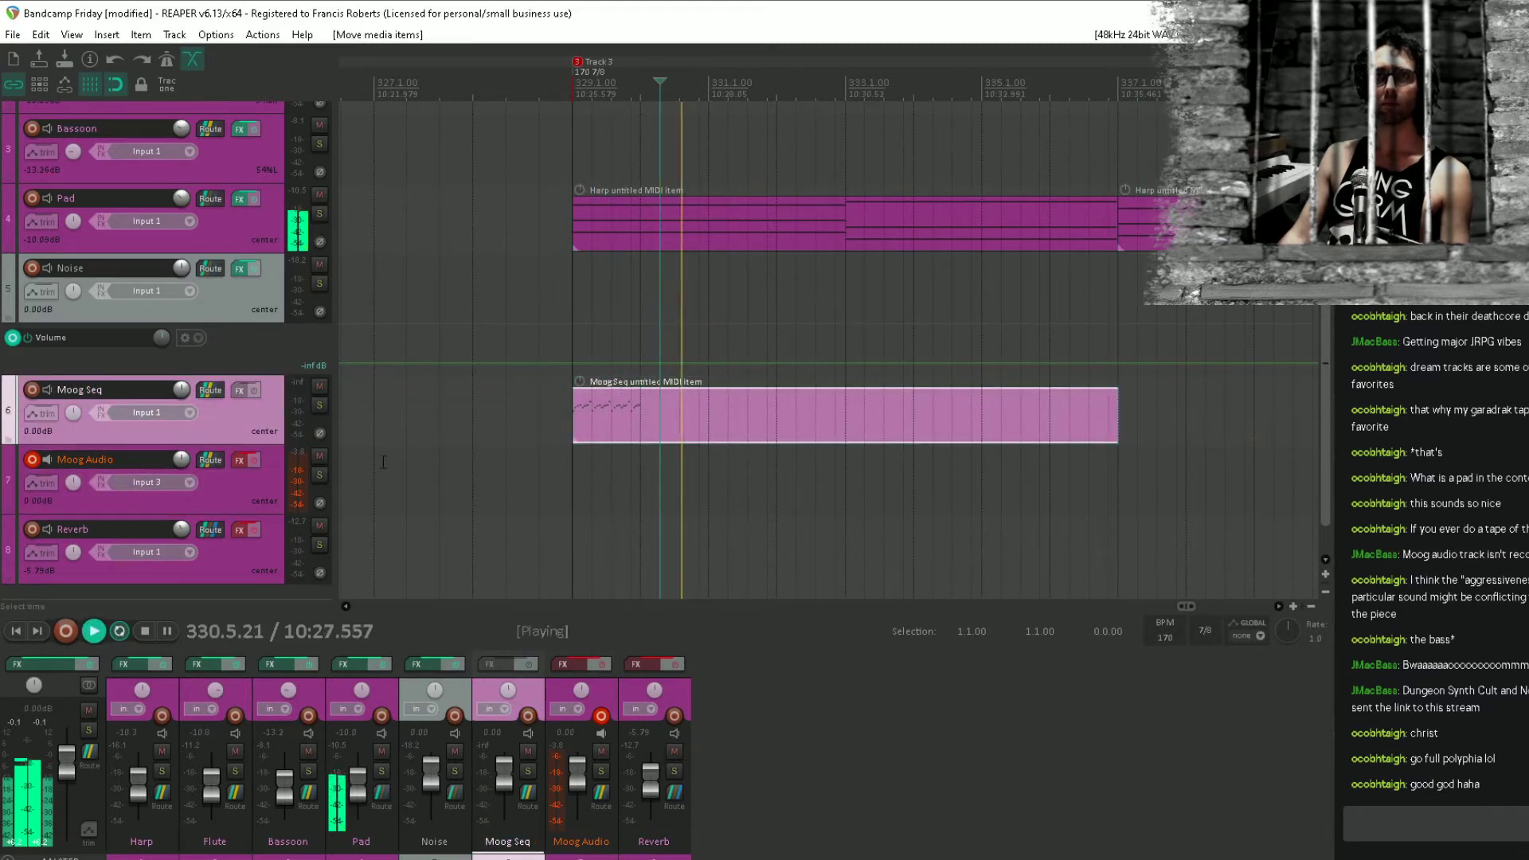
Check the Moog Seq track's routing, including its MIDI hardware output.
left_click(212, 391)
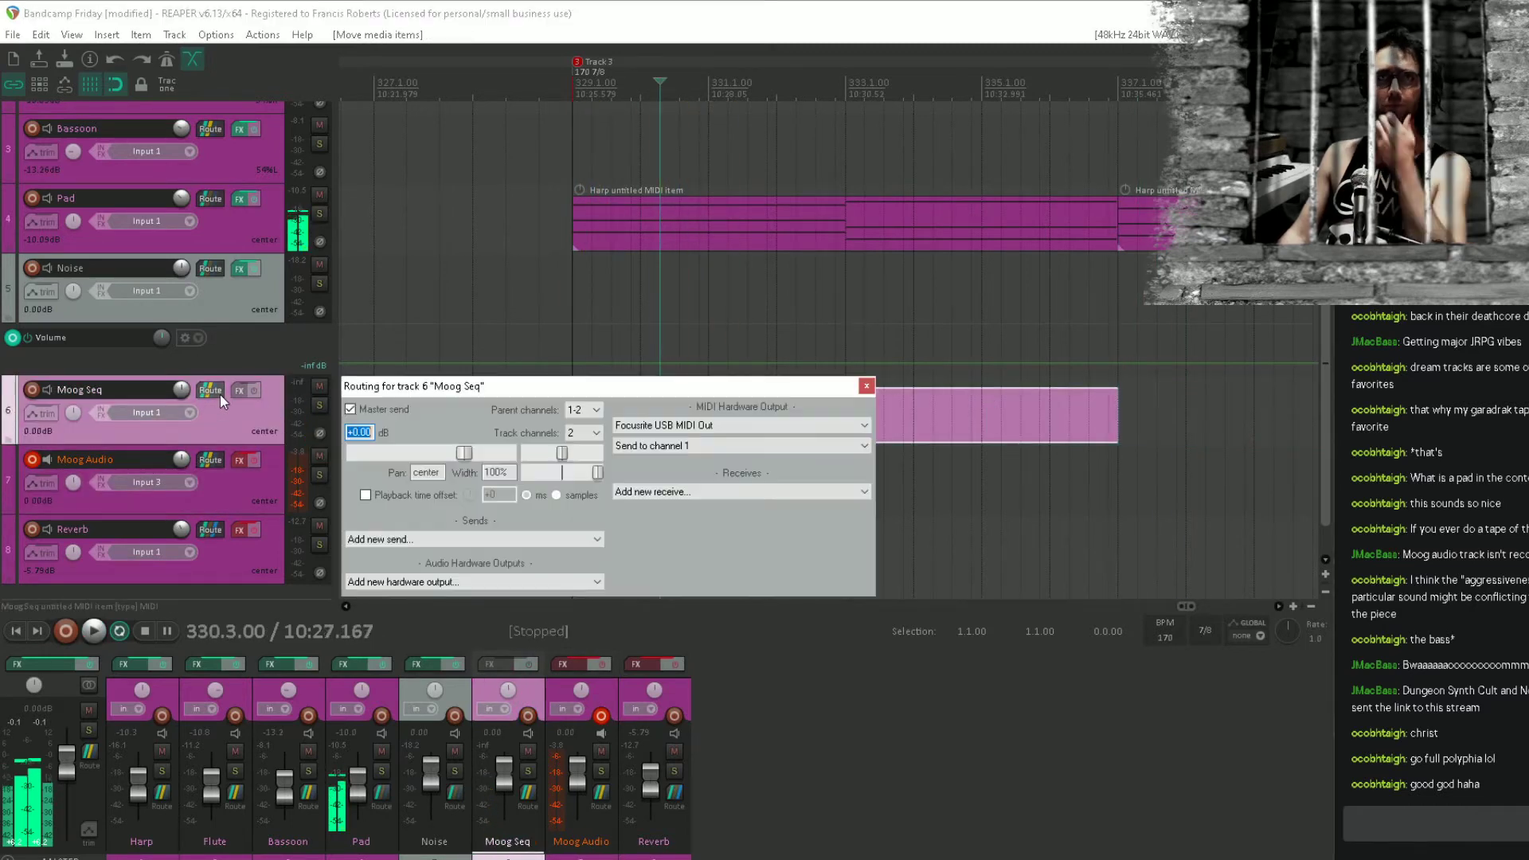
left_click(866, 387)
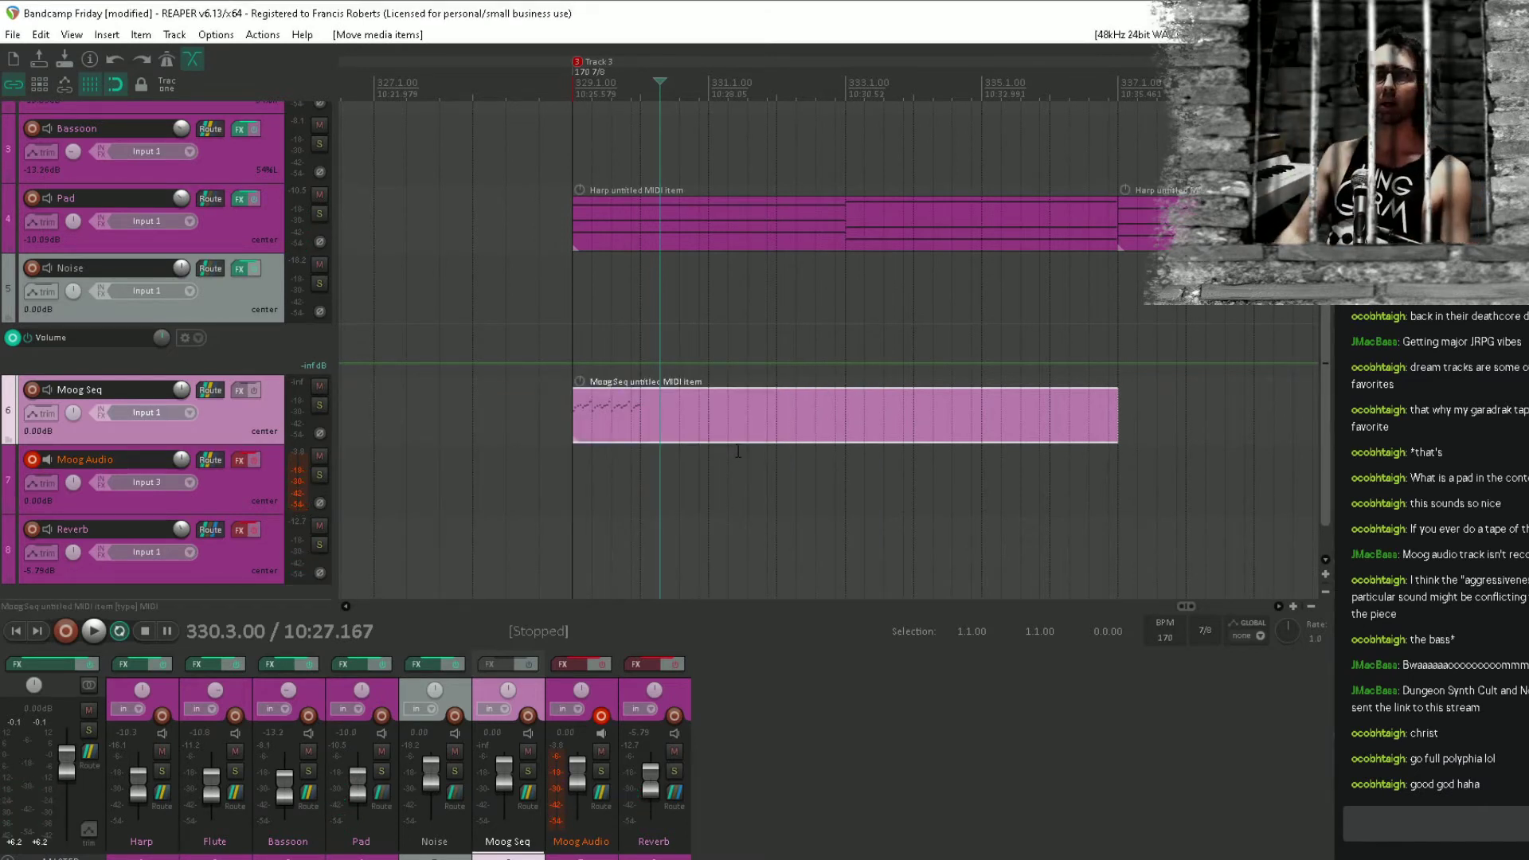
Try recording the Moog Audio track from the start of bar 329, then undo the take.
left_click(581, 490)
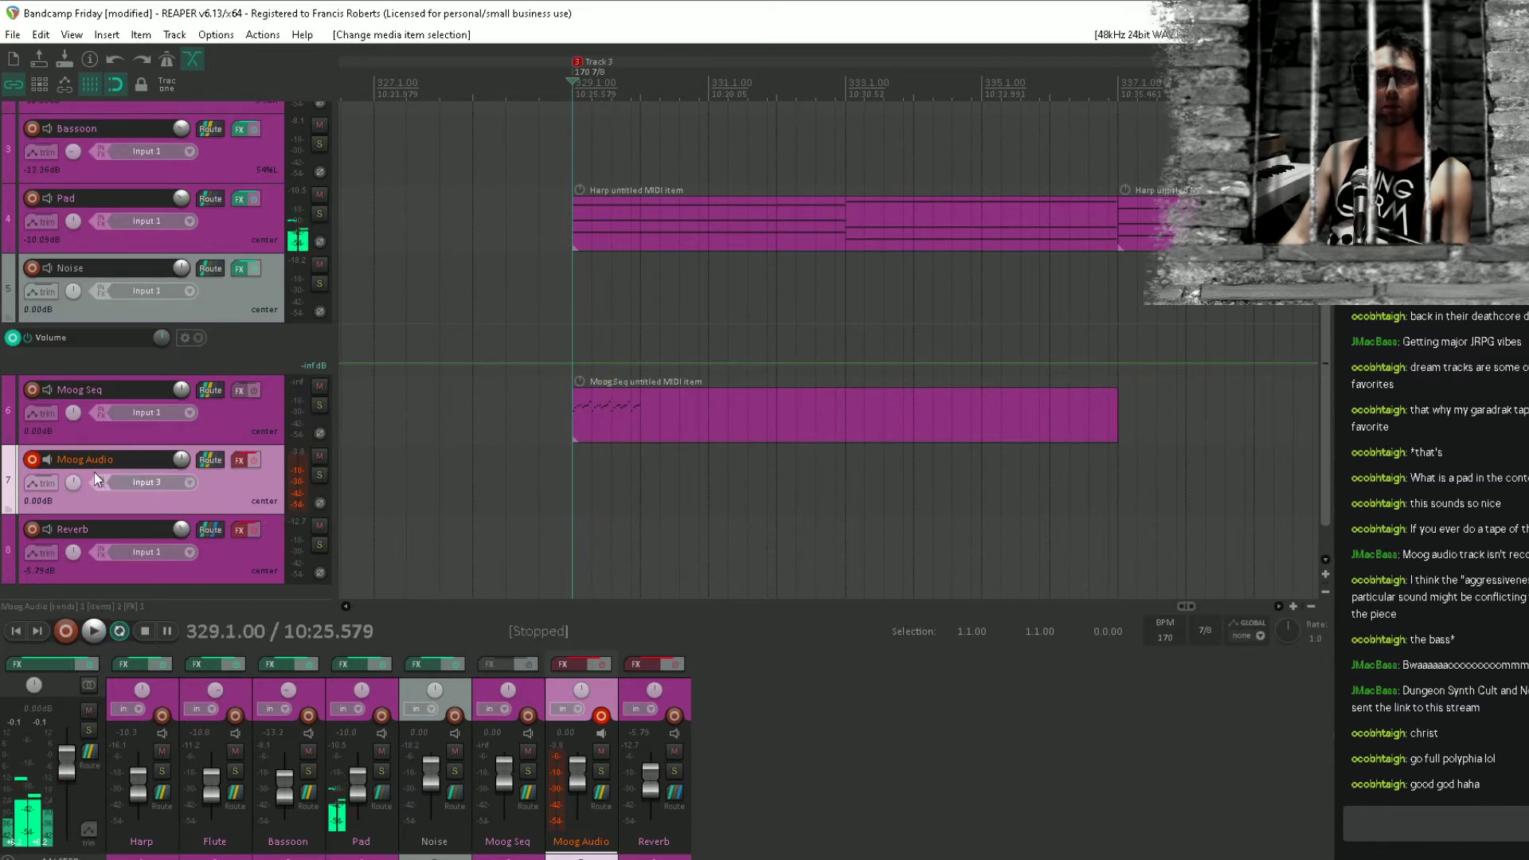
key("ctrl+r")
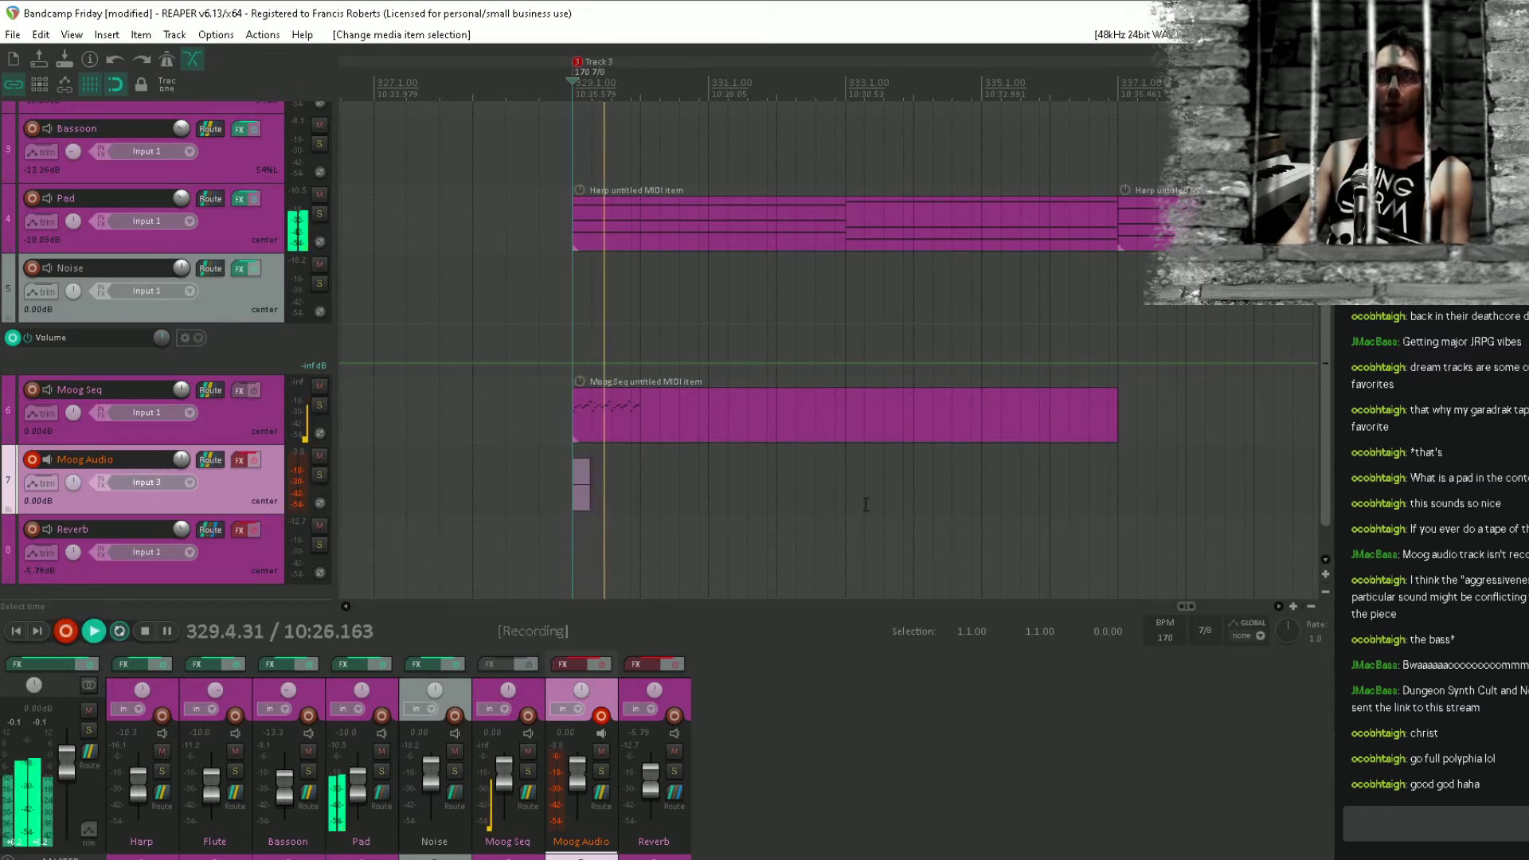
key("space")
key("ctrl+z")
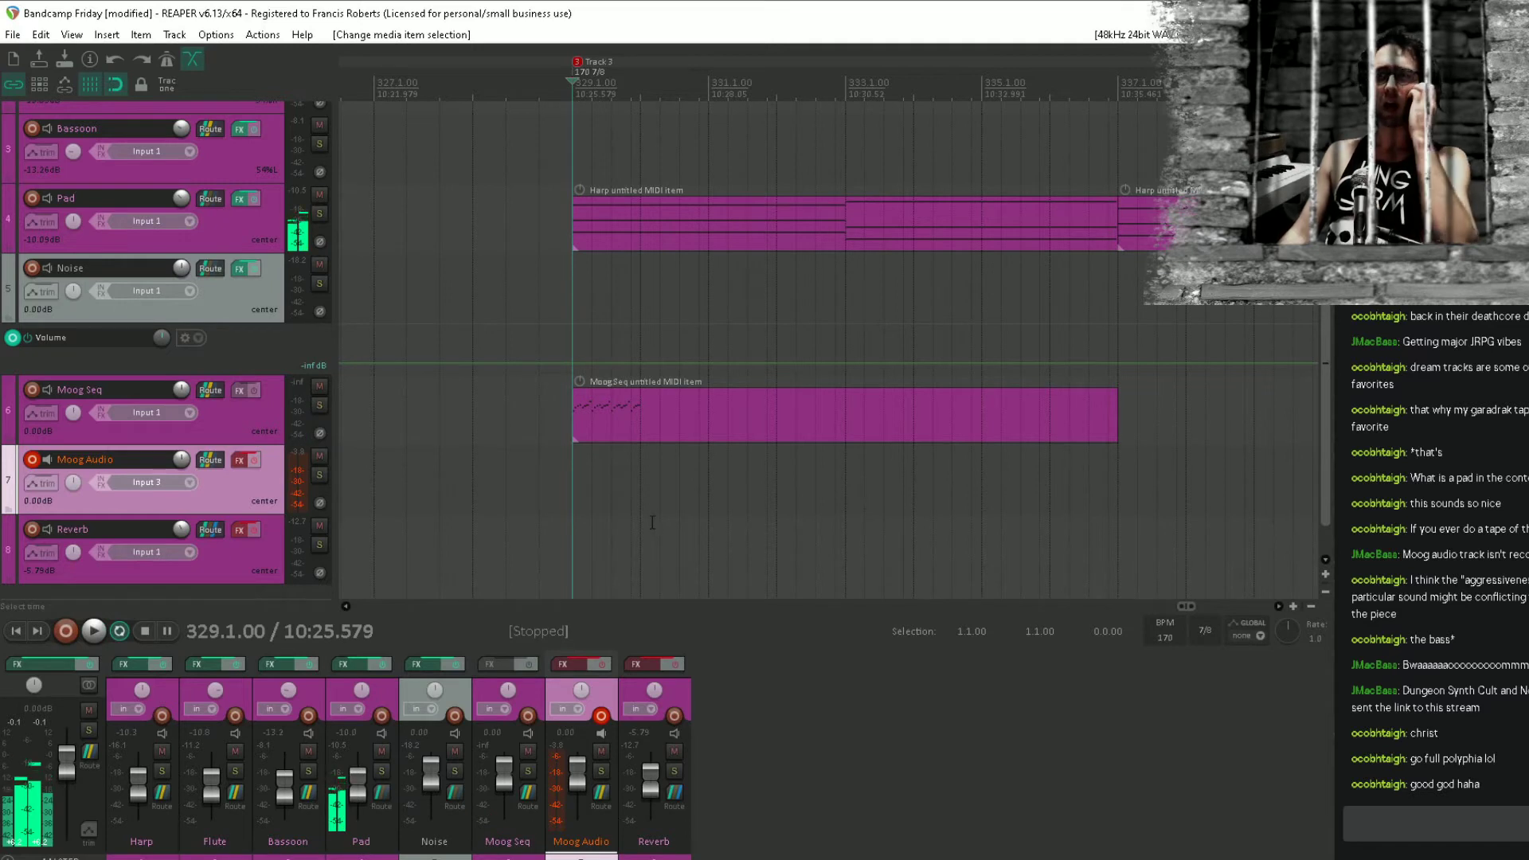
Play the Moog Seq arpeggio from bar 329 and examine its item close up.
left_click(648, 423)
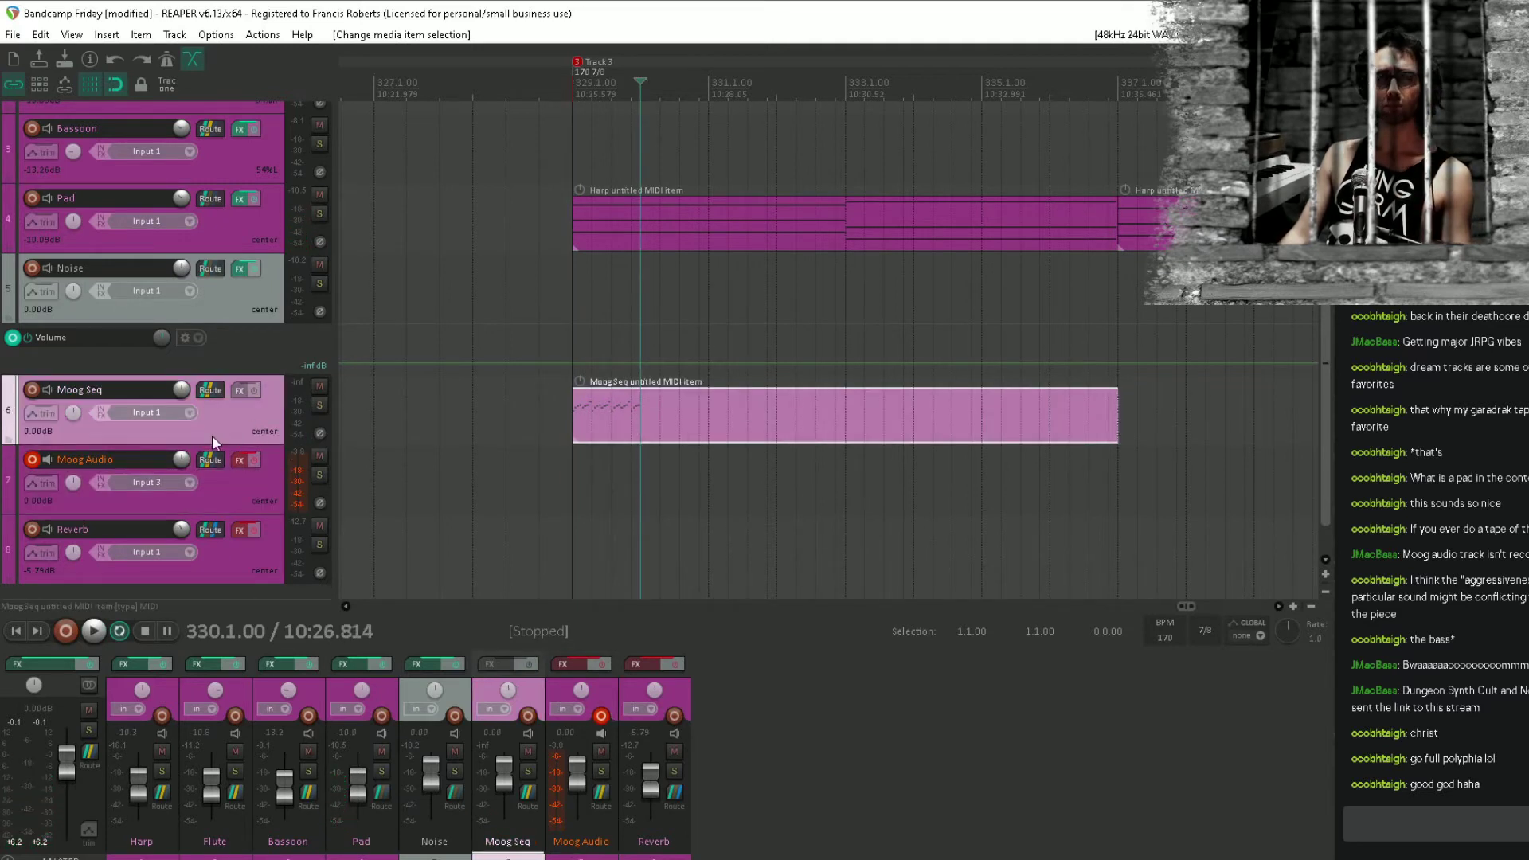
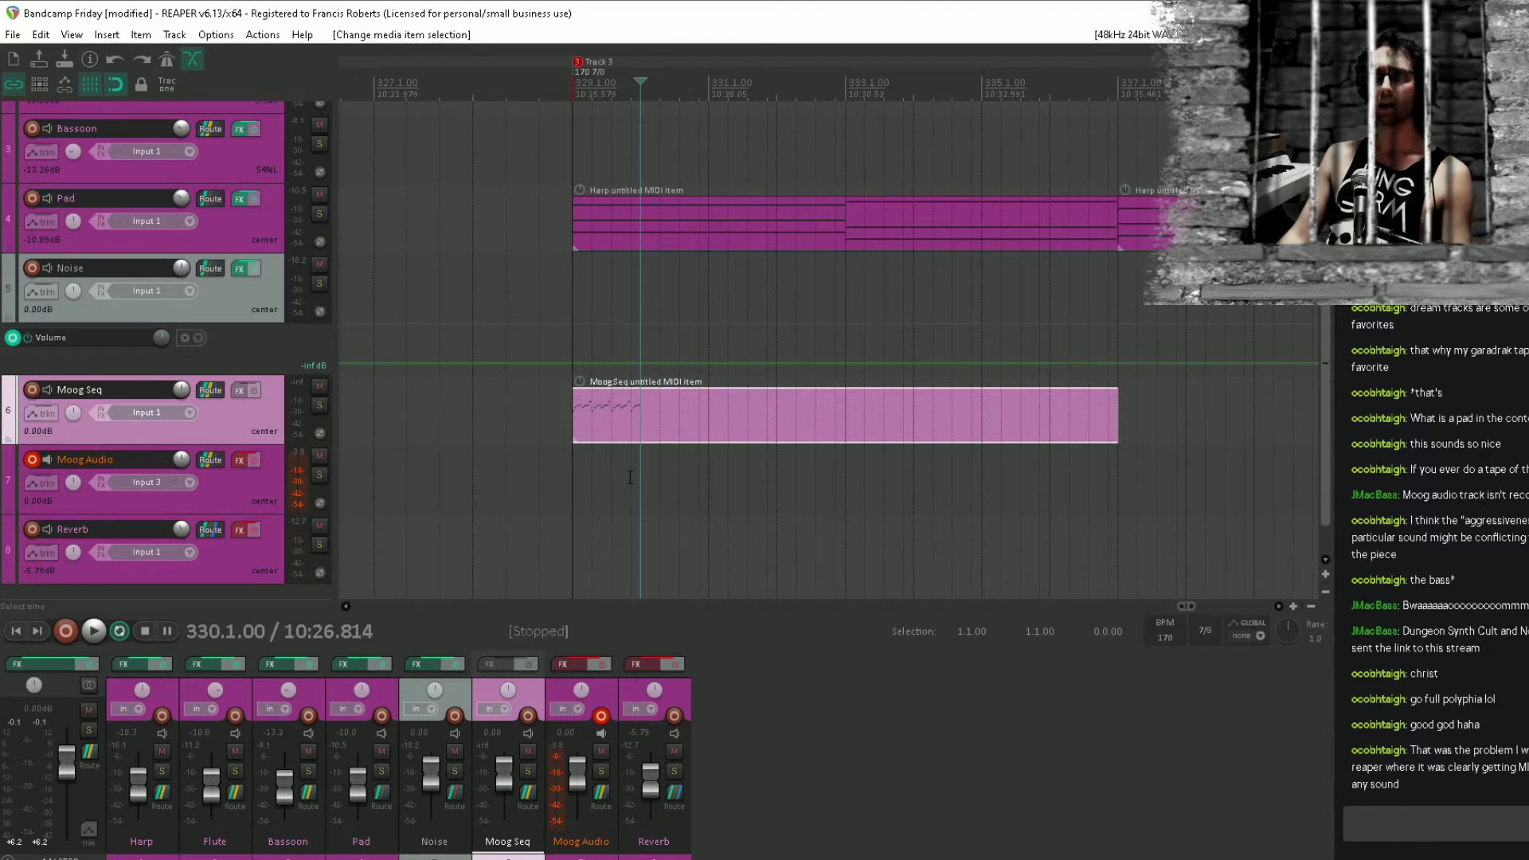
left_click(578, 477)
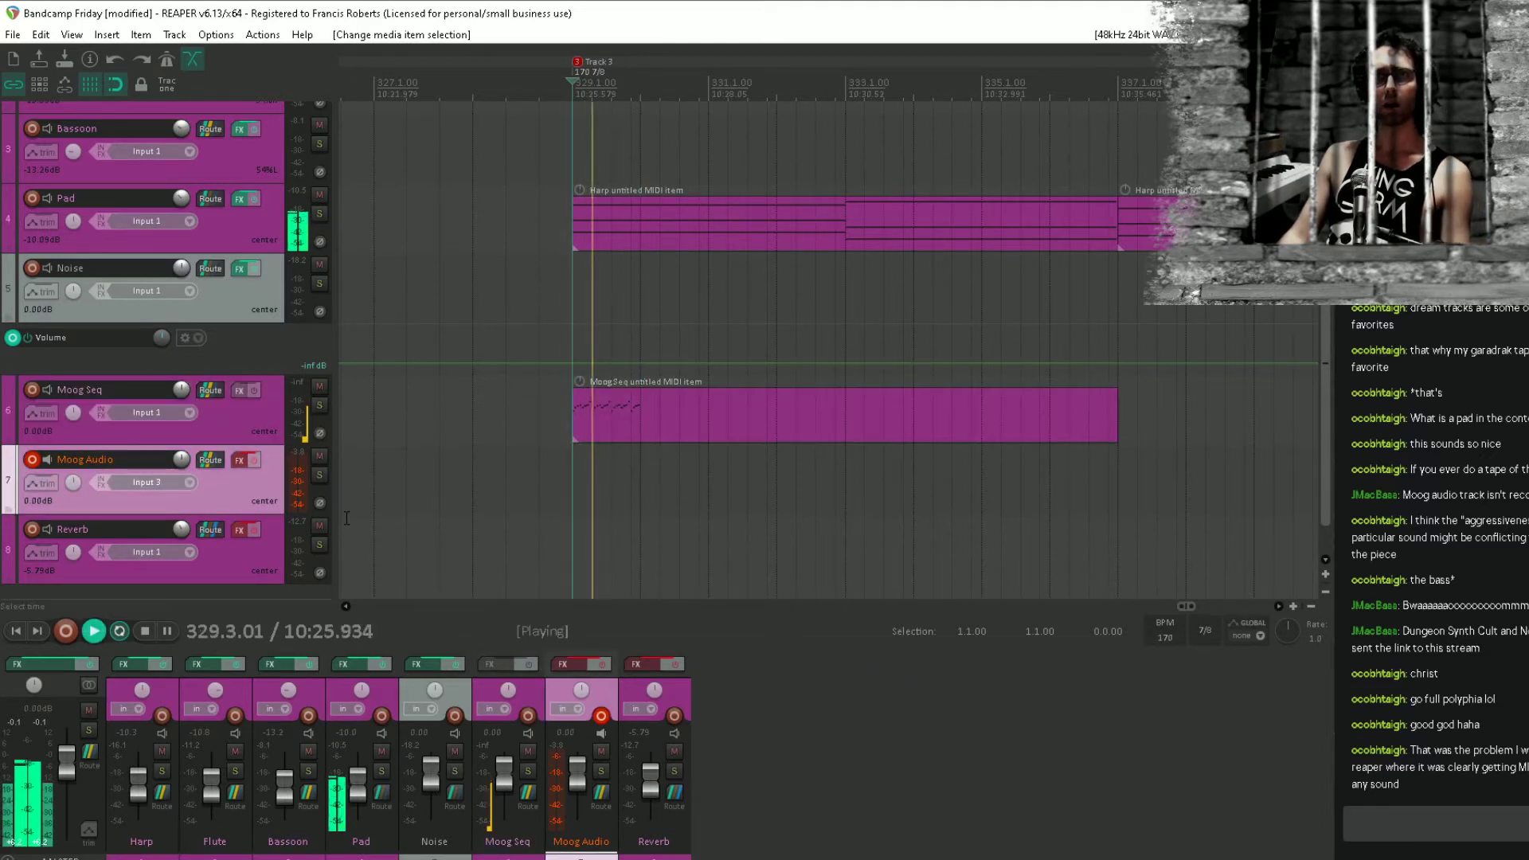
scroll(557, 449, "up", 3)
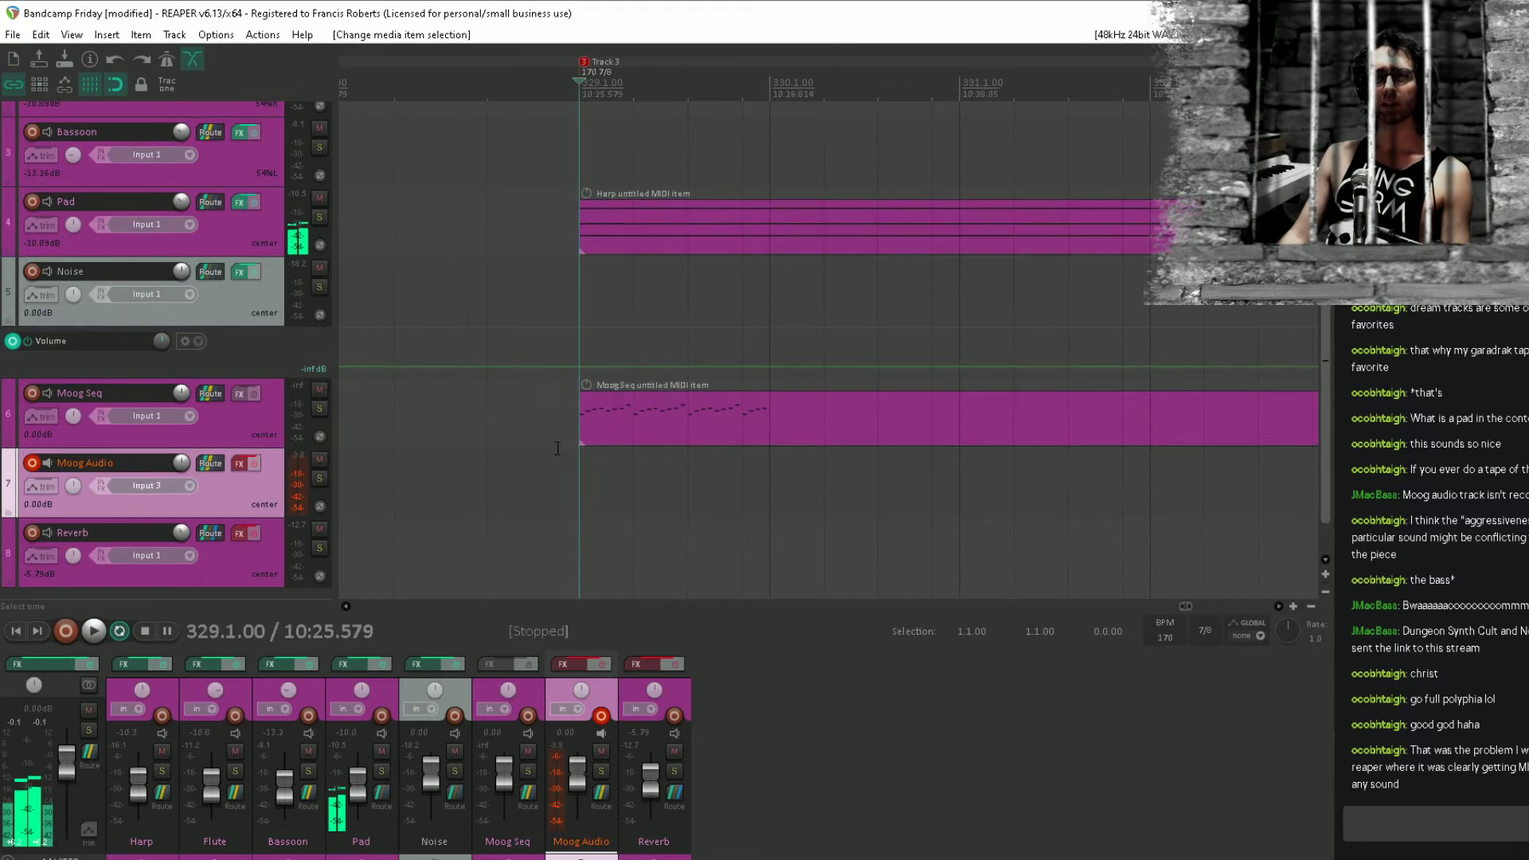
left_click(733, 419)
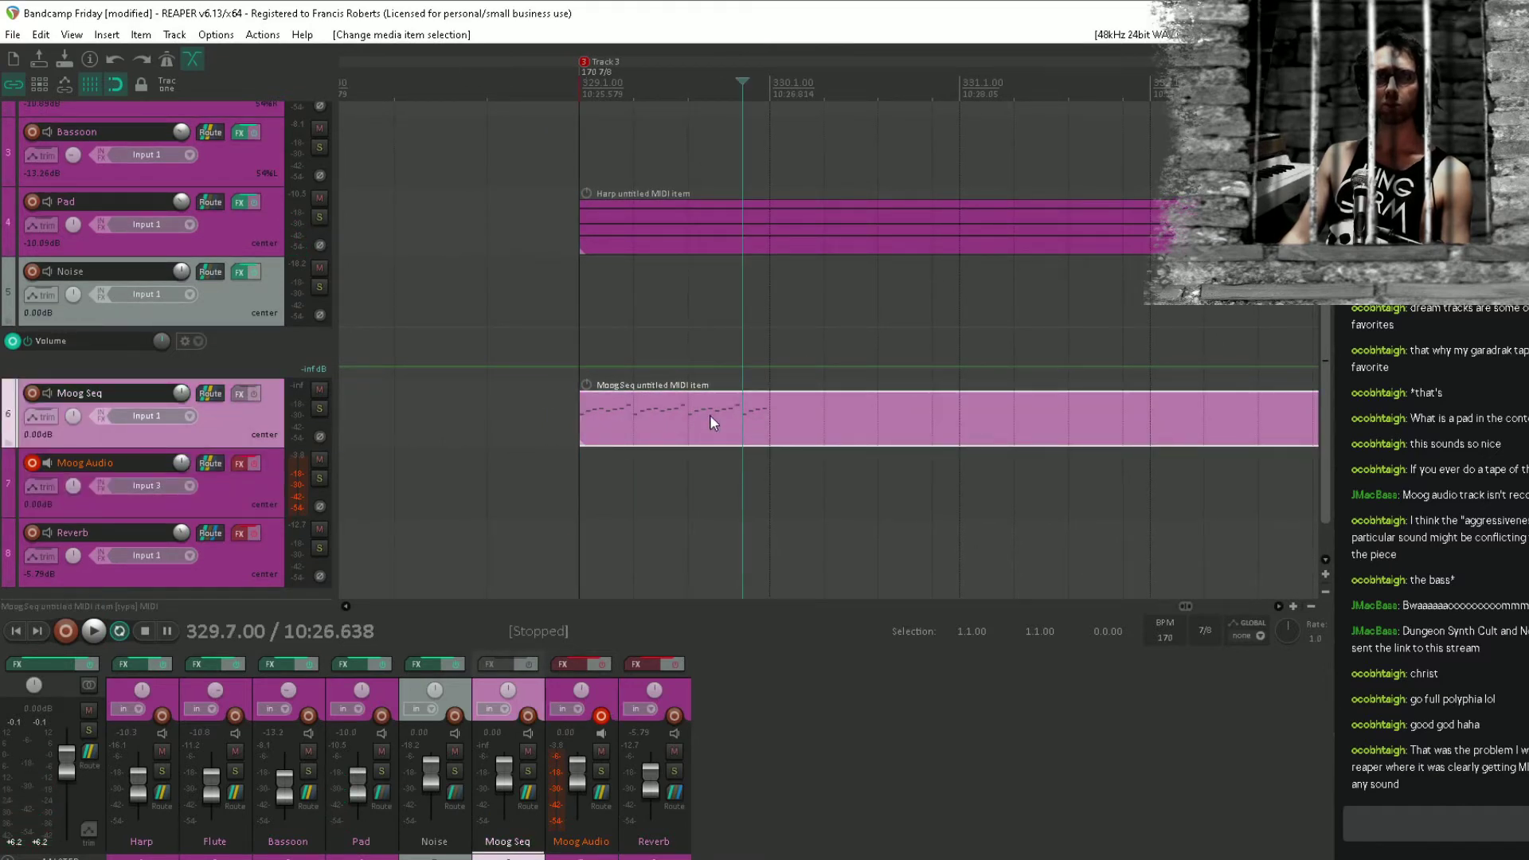
Re-arm the Moog Audio track for recording and play from the start of bar 329 again.
left_click(33, 463)
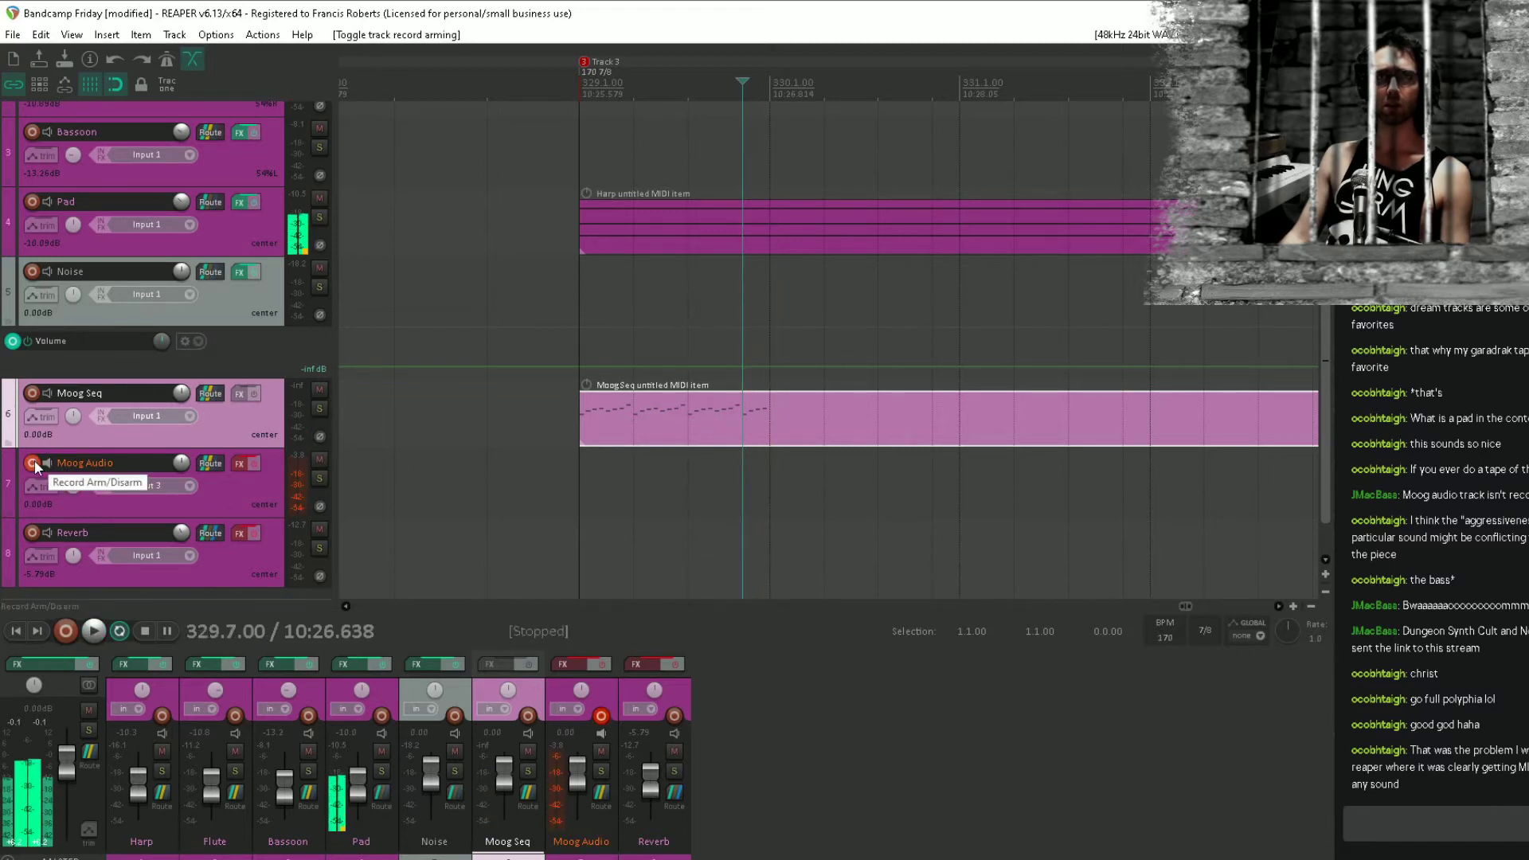
left_click(584, 494)
key("space")
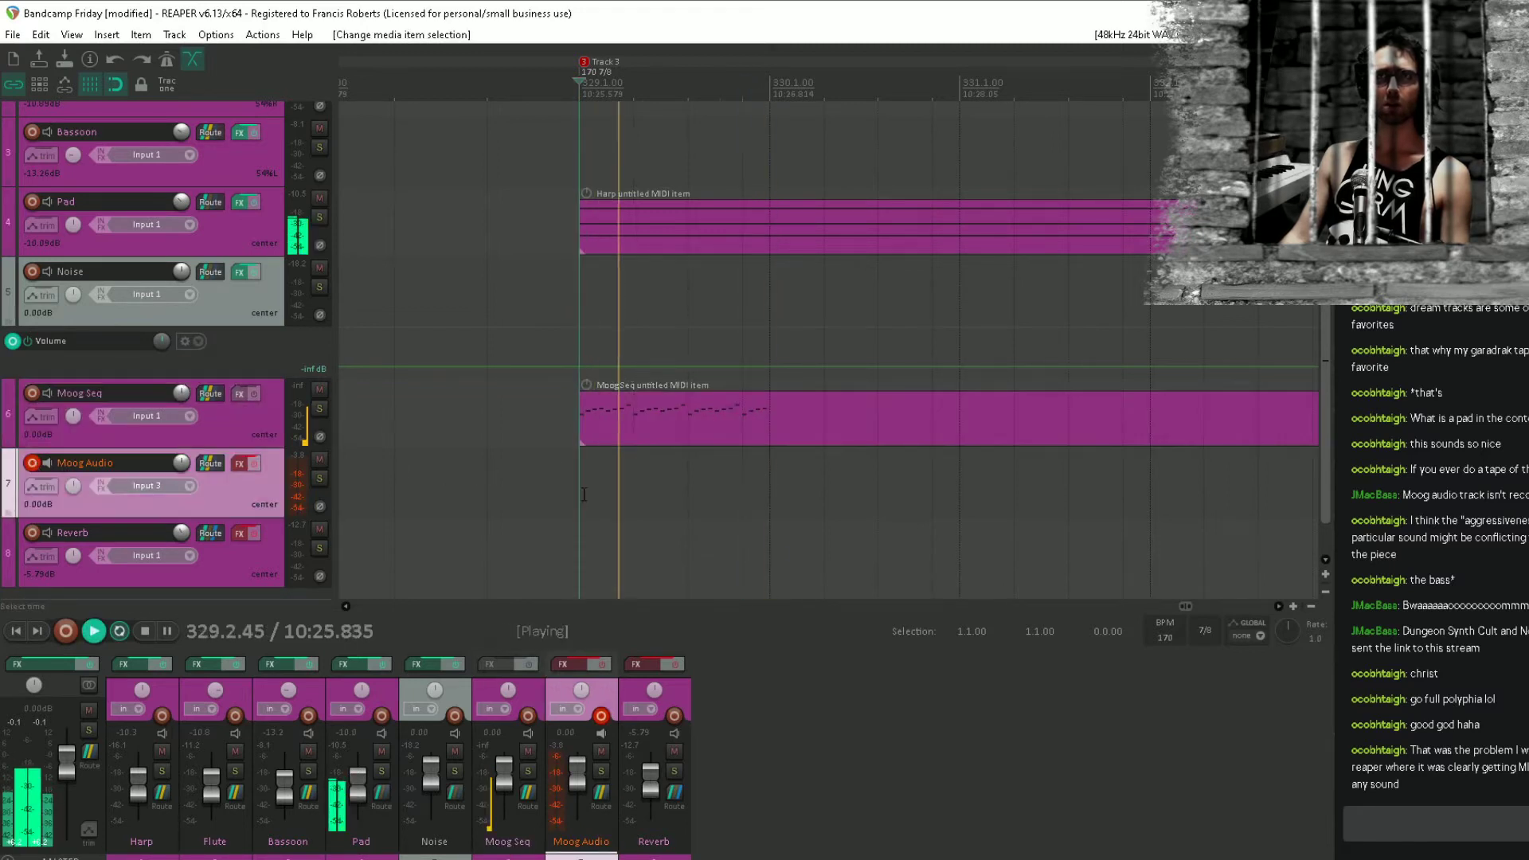
key("space")
Mute the Moog Audio track and play the earlier piece from bar 237.
scroll(550, 502, "down", 5)
left_click_drag(548, 502, 777, 469)
scroll(776, 470, "down", 6)
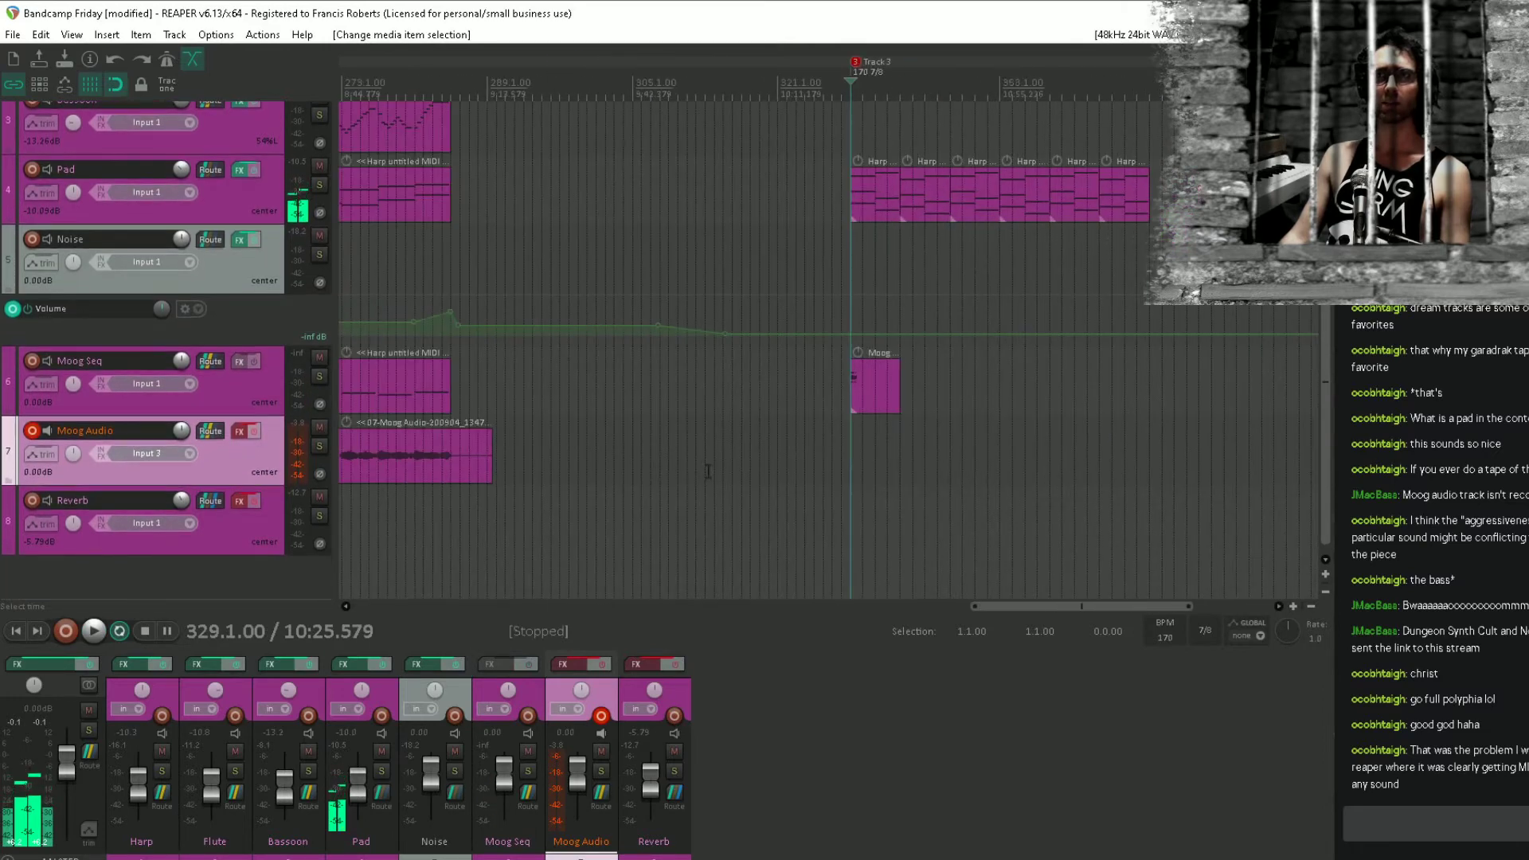
left_click_drag(478, 468, 833, 457)
left_click(368, 508)
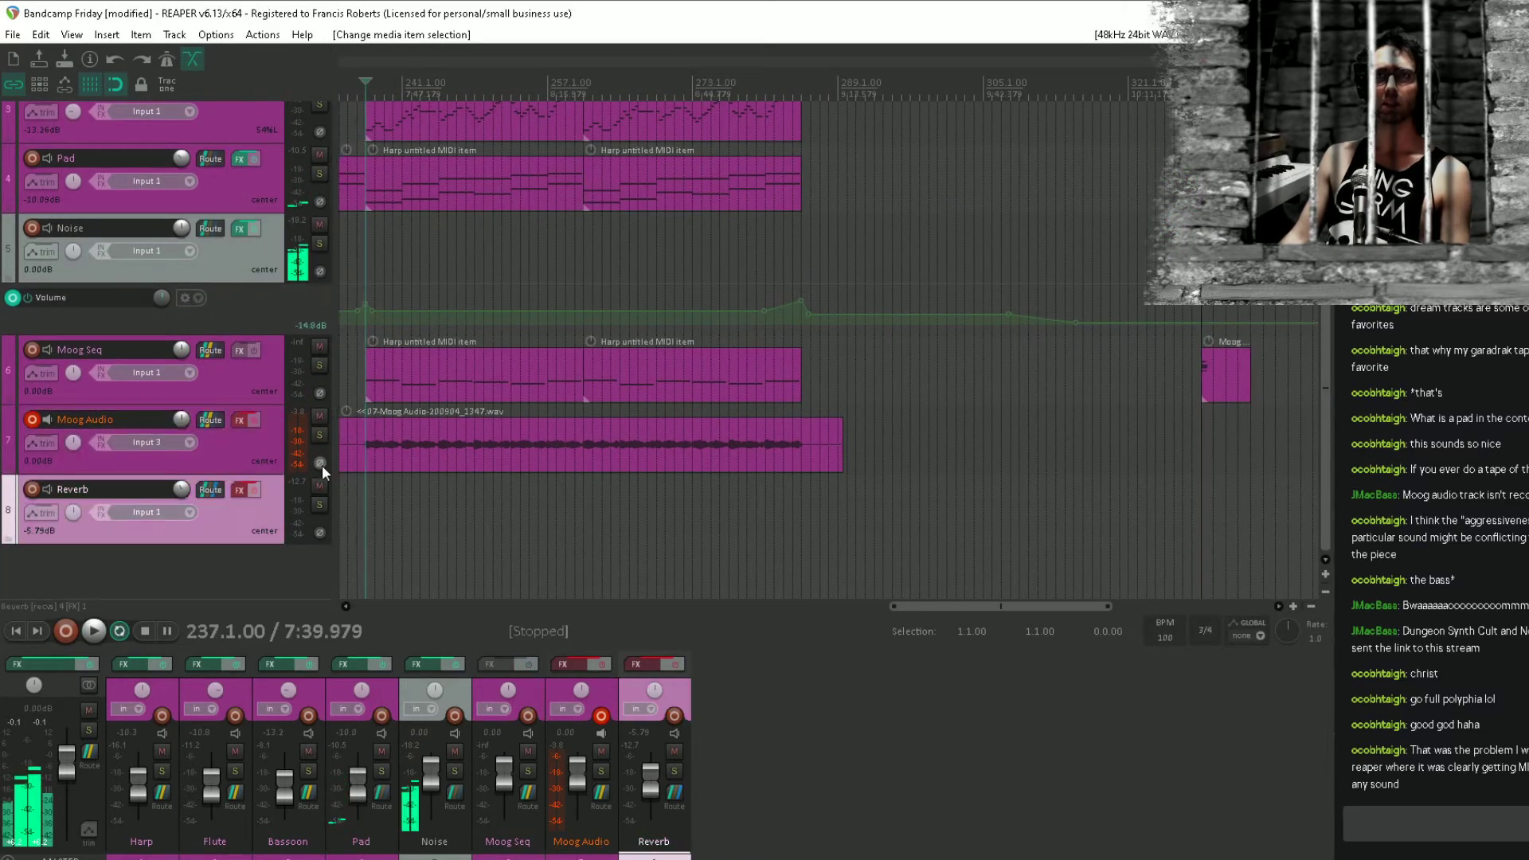
left_click(318, 417)
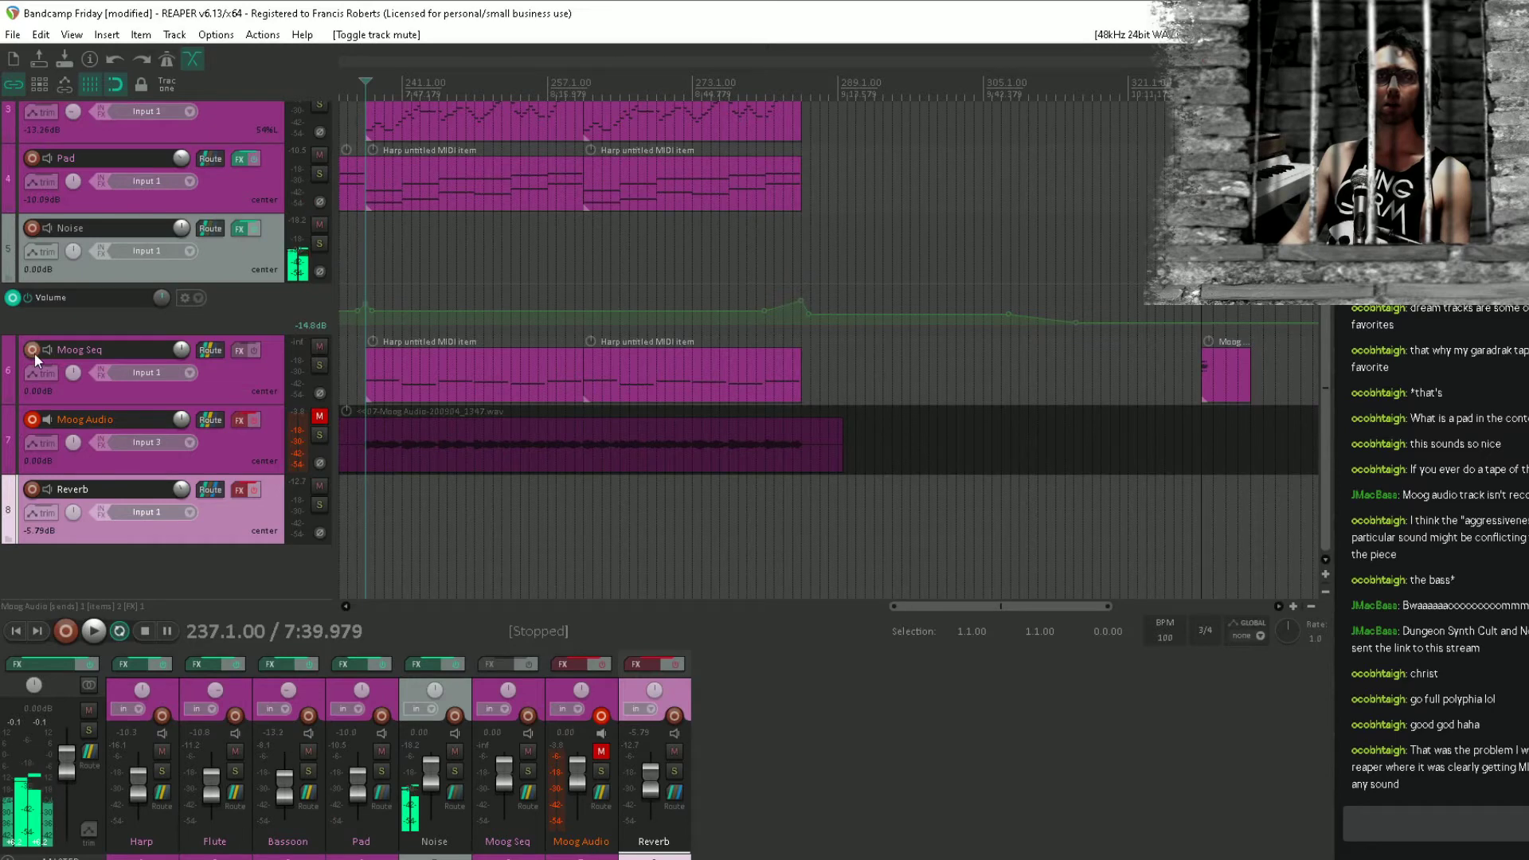
key("space")
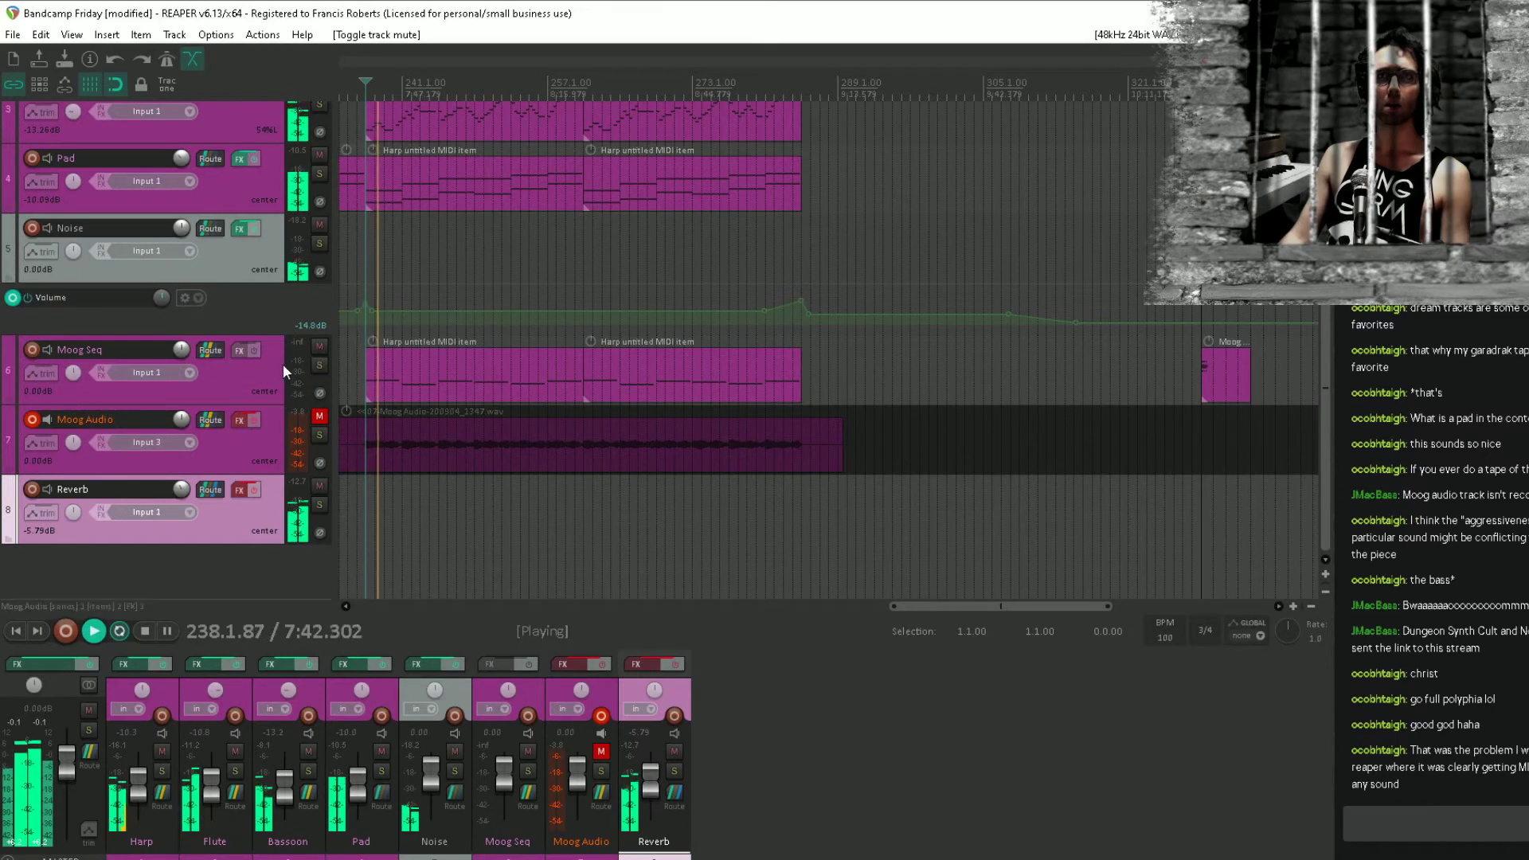
Mute and unmute the earlier piece's two Moog Seq items during playback, then unmute the Moog Audio track.
left_click_drag(657, 377, 425, 379)
key("m")
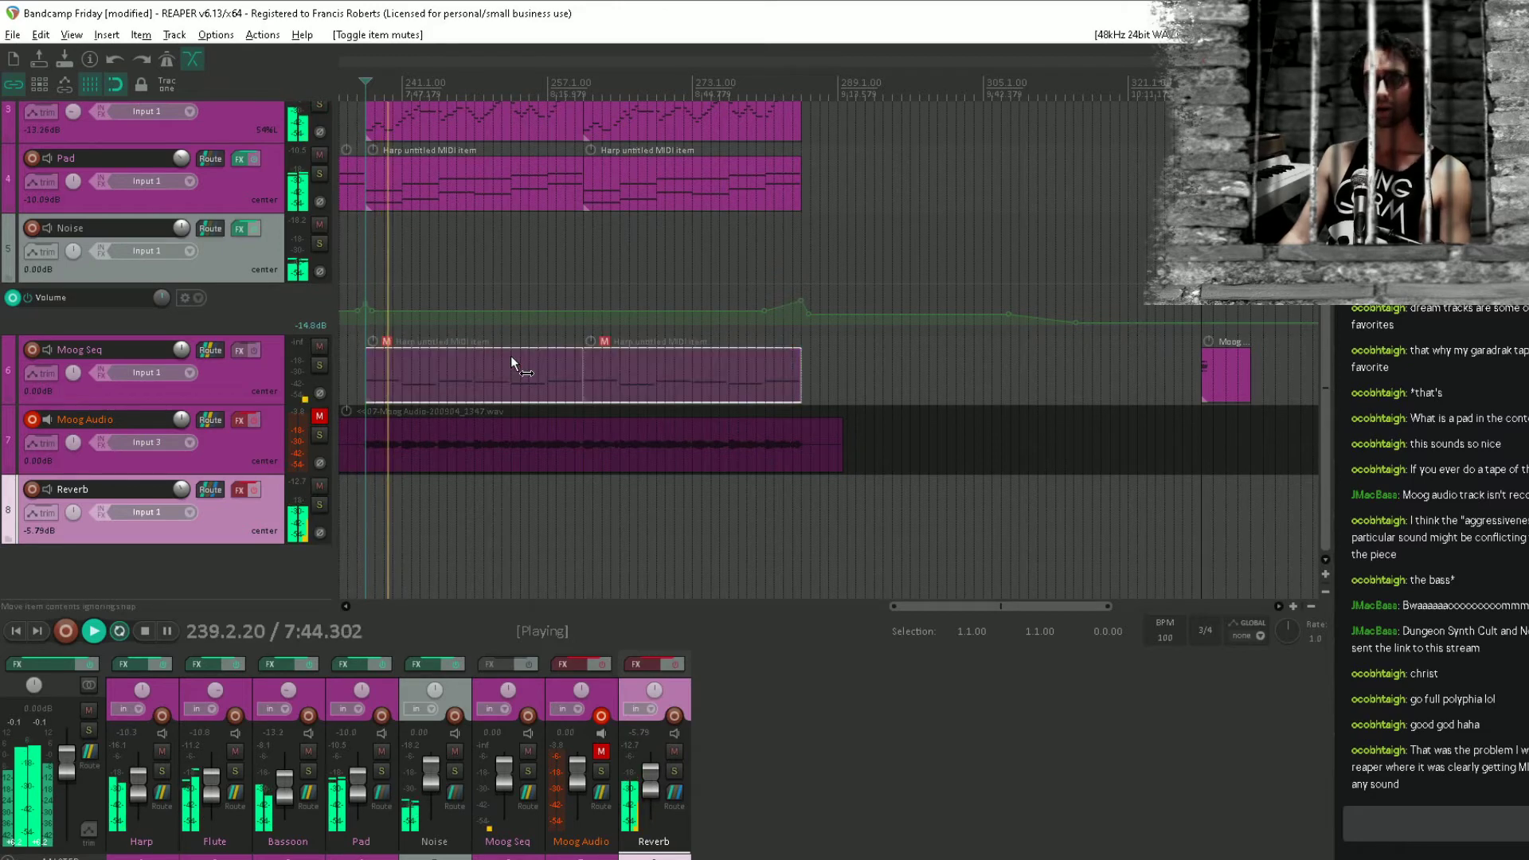
key("m")
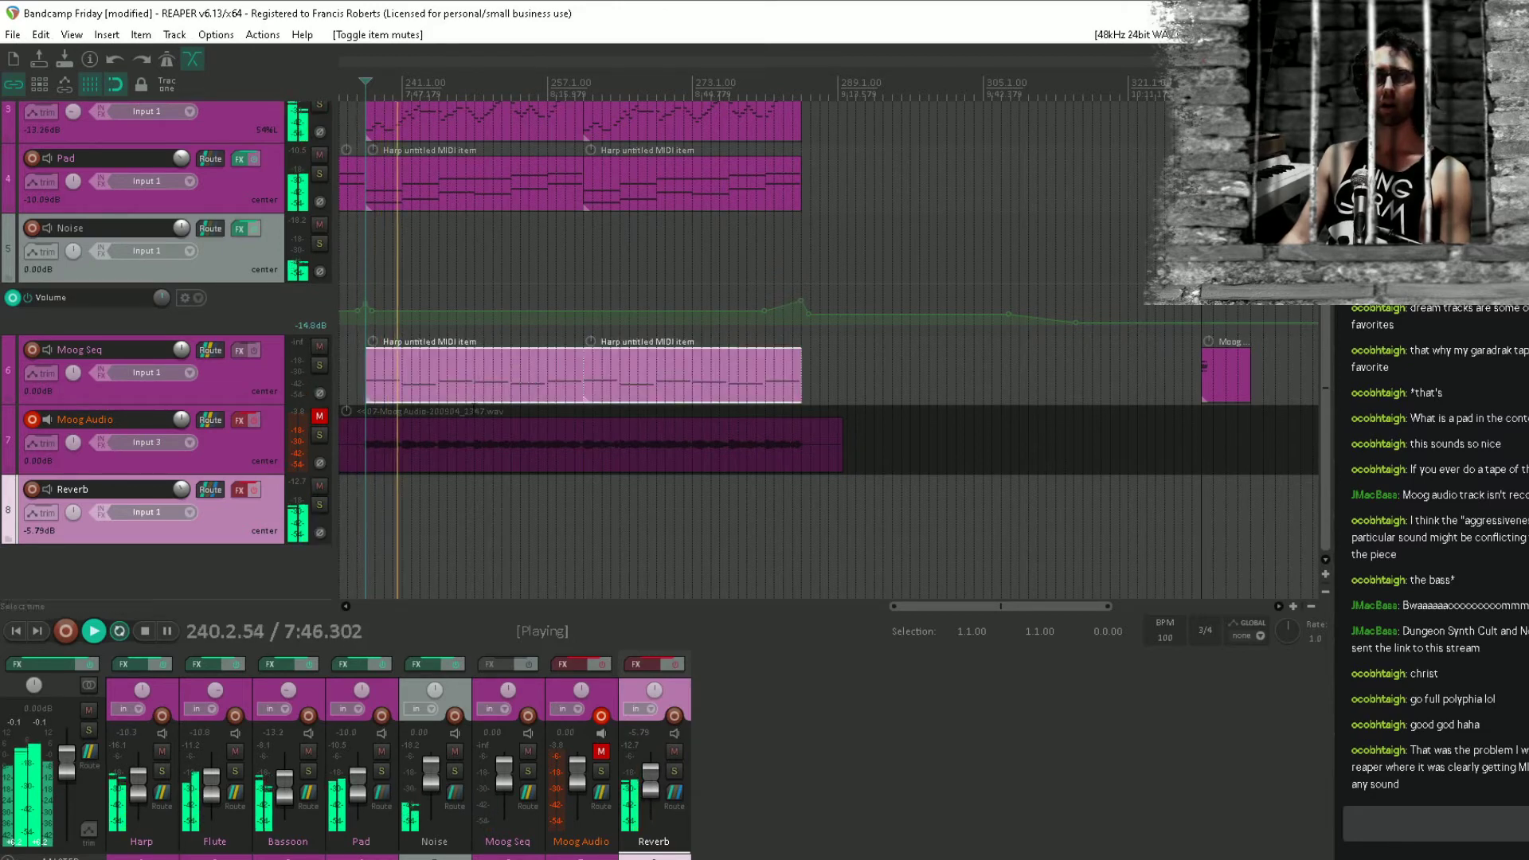
left_click(320, 419)
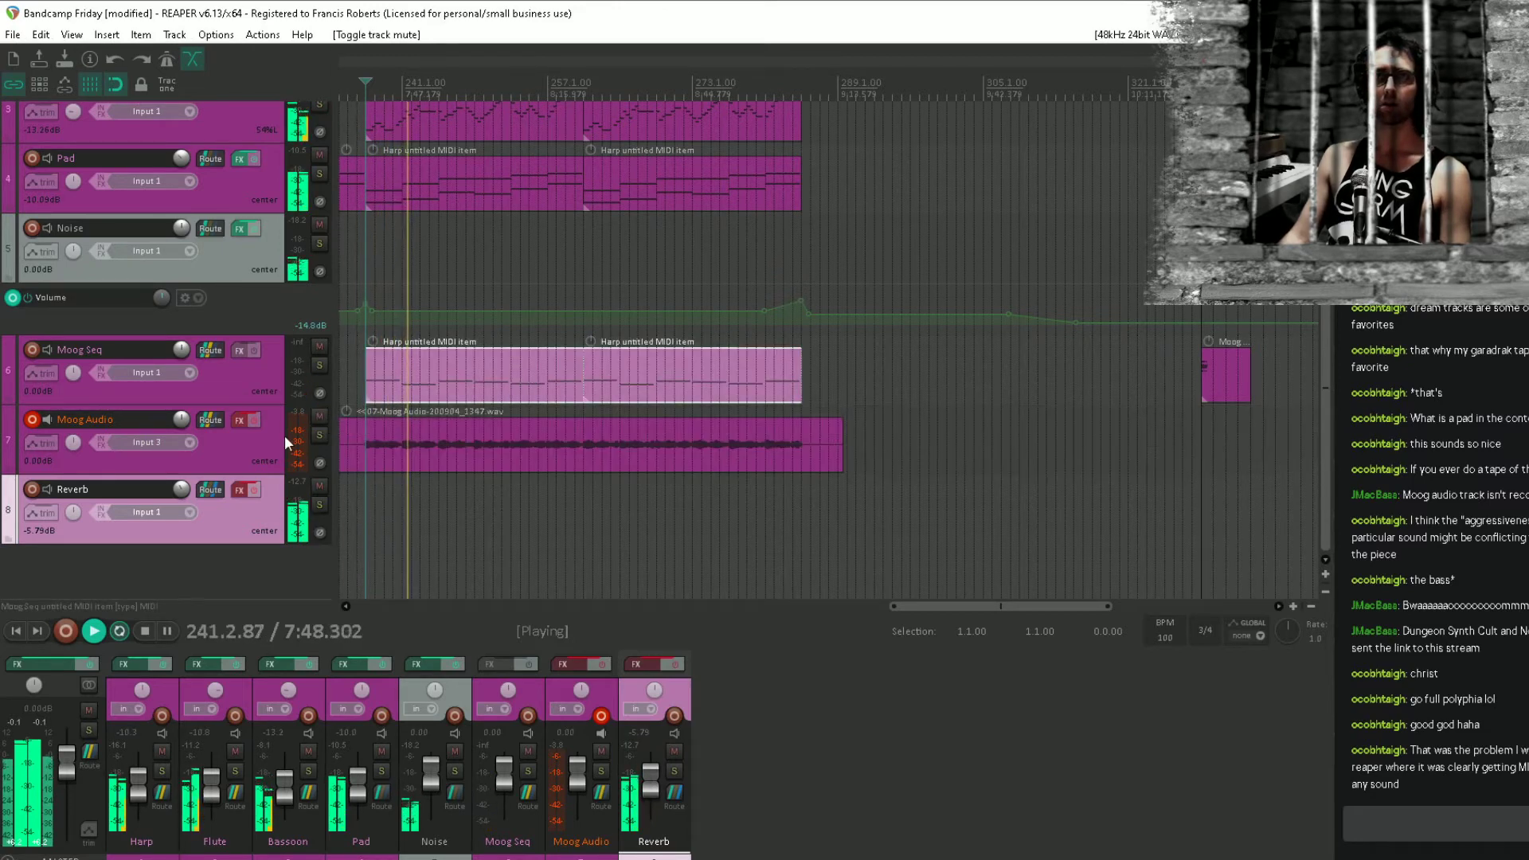
Mute the earlier piece's recorded Moog Audio item, play from bar 245 without it, then unmute the item.
left_click(433, 433)
key("ctrl+F5")
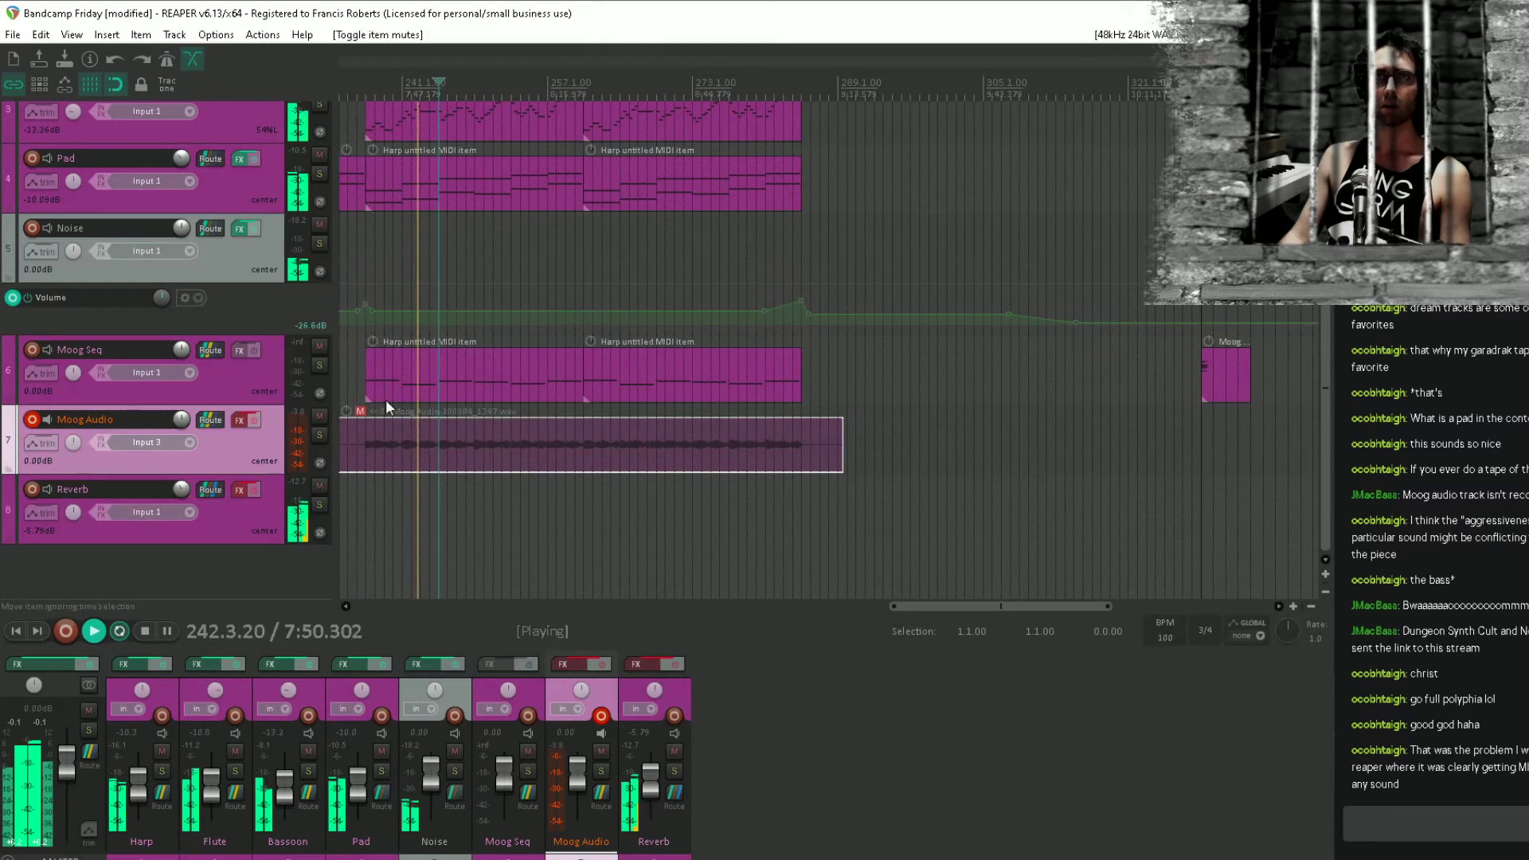
key("space")
key("space")
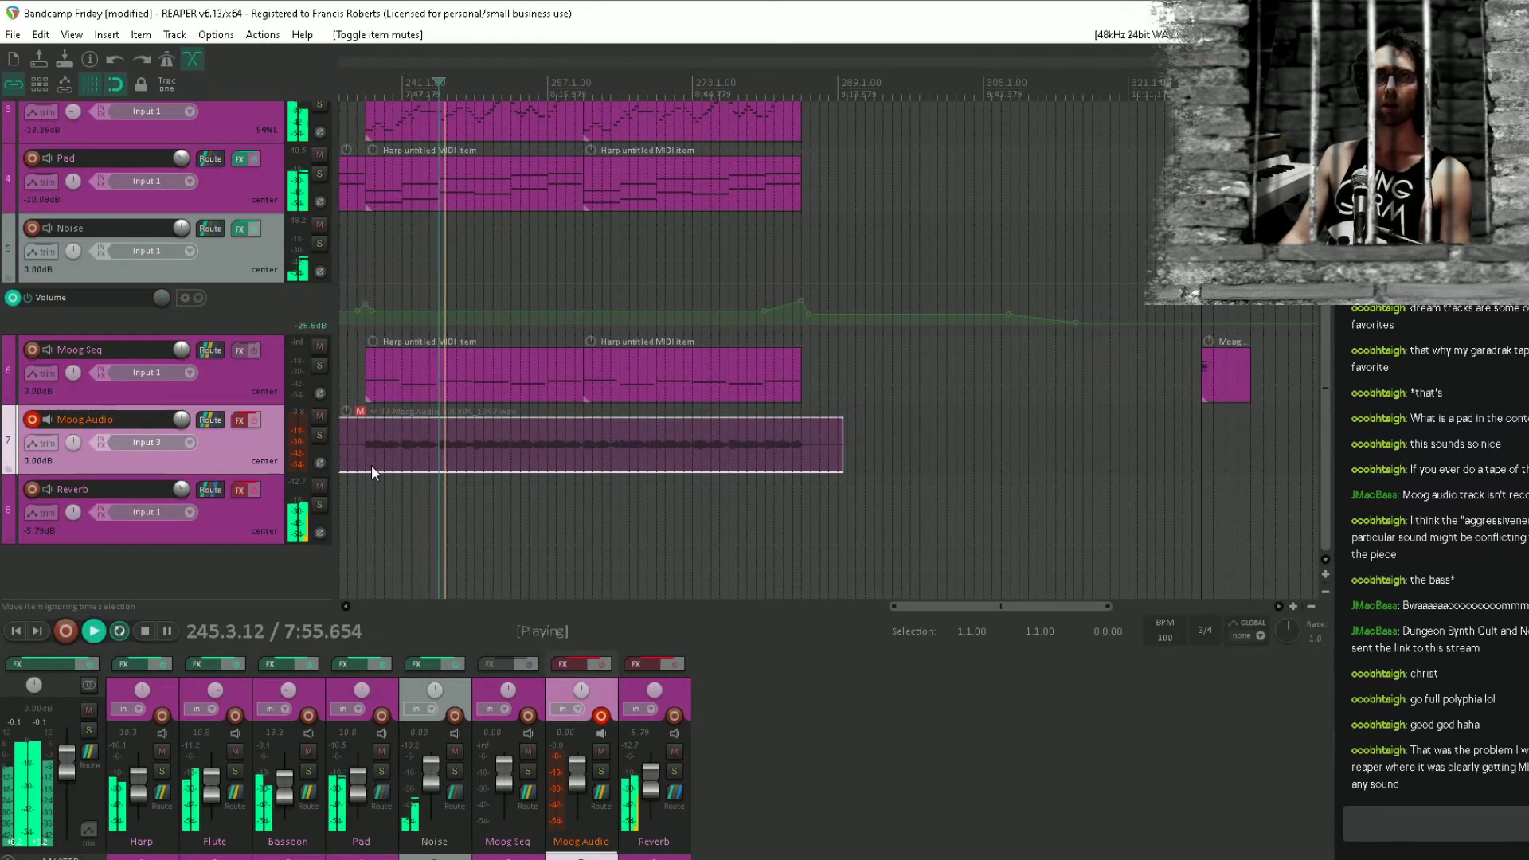
key("space")
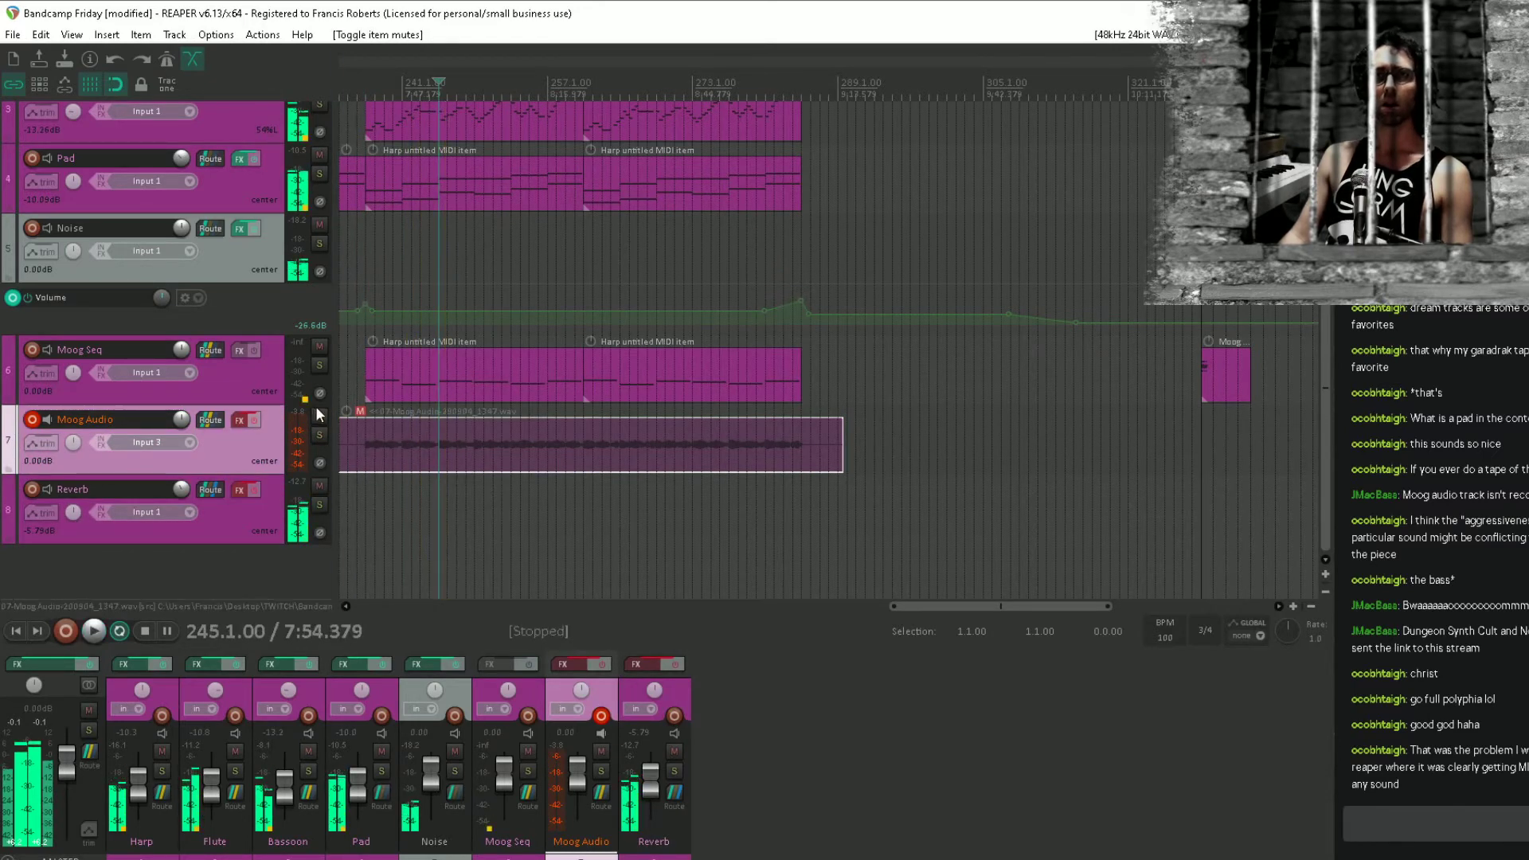
left_click(448, 443)
key("ctrl+F5")
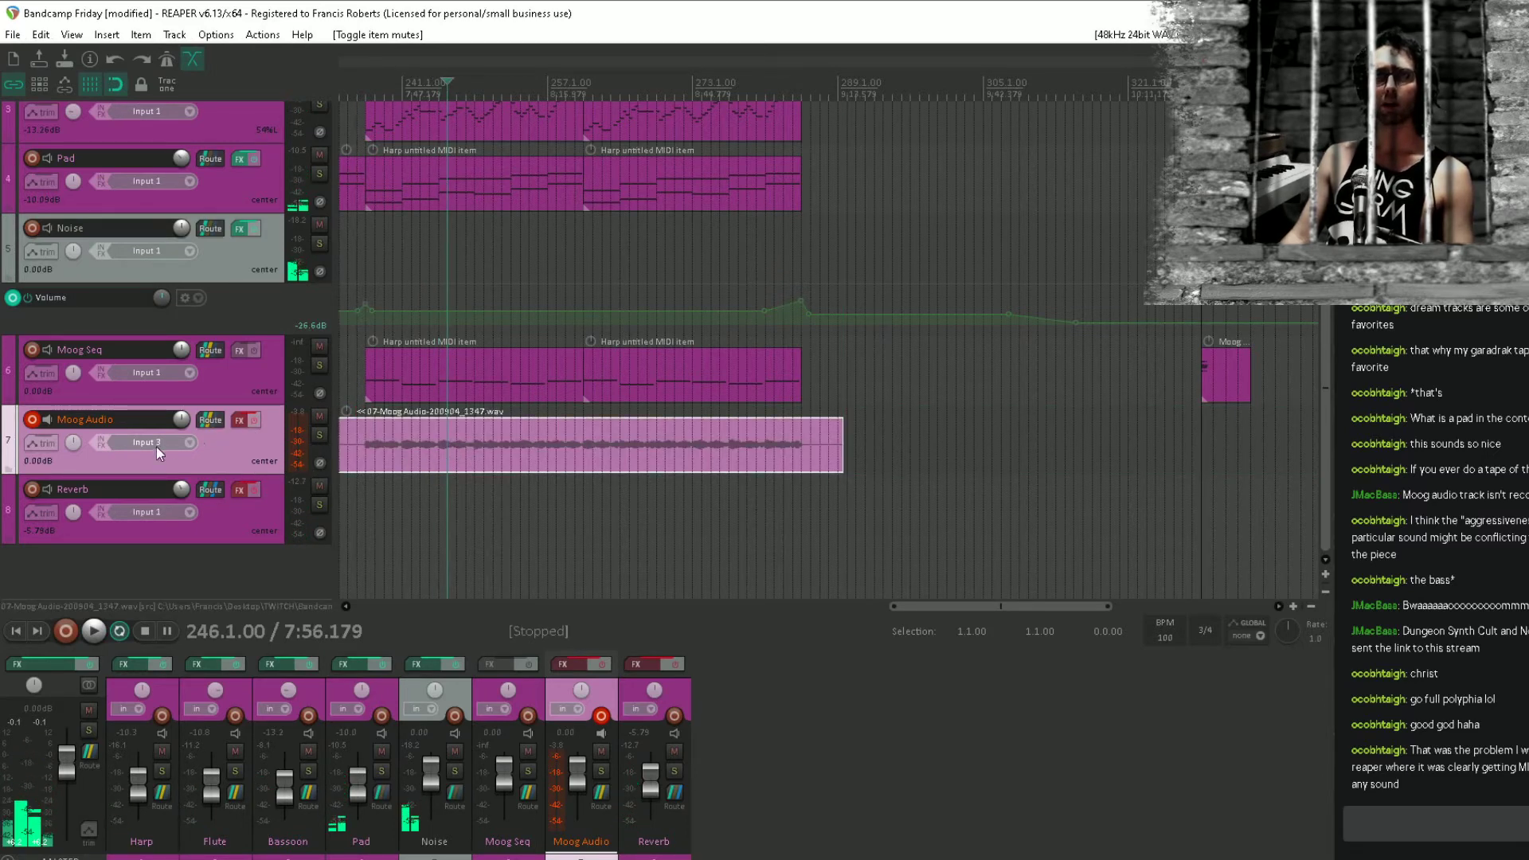
Mute the earlier piece's two Moog Seq MIDI items.
left_click(754, 367)
key("ctrl+F5")
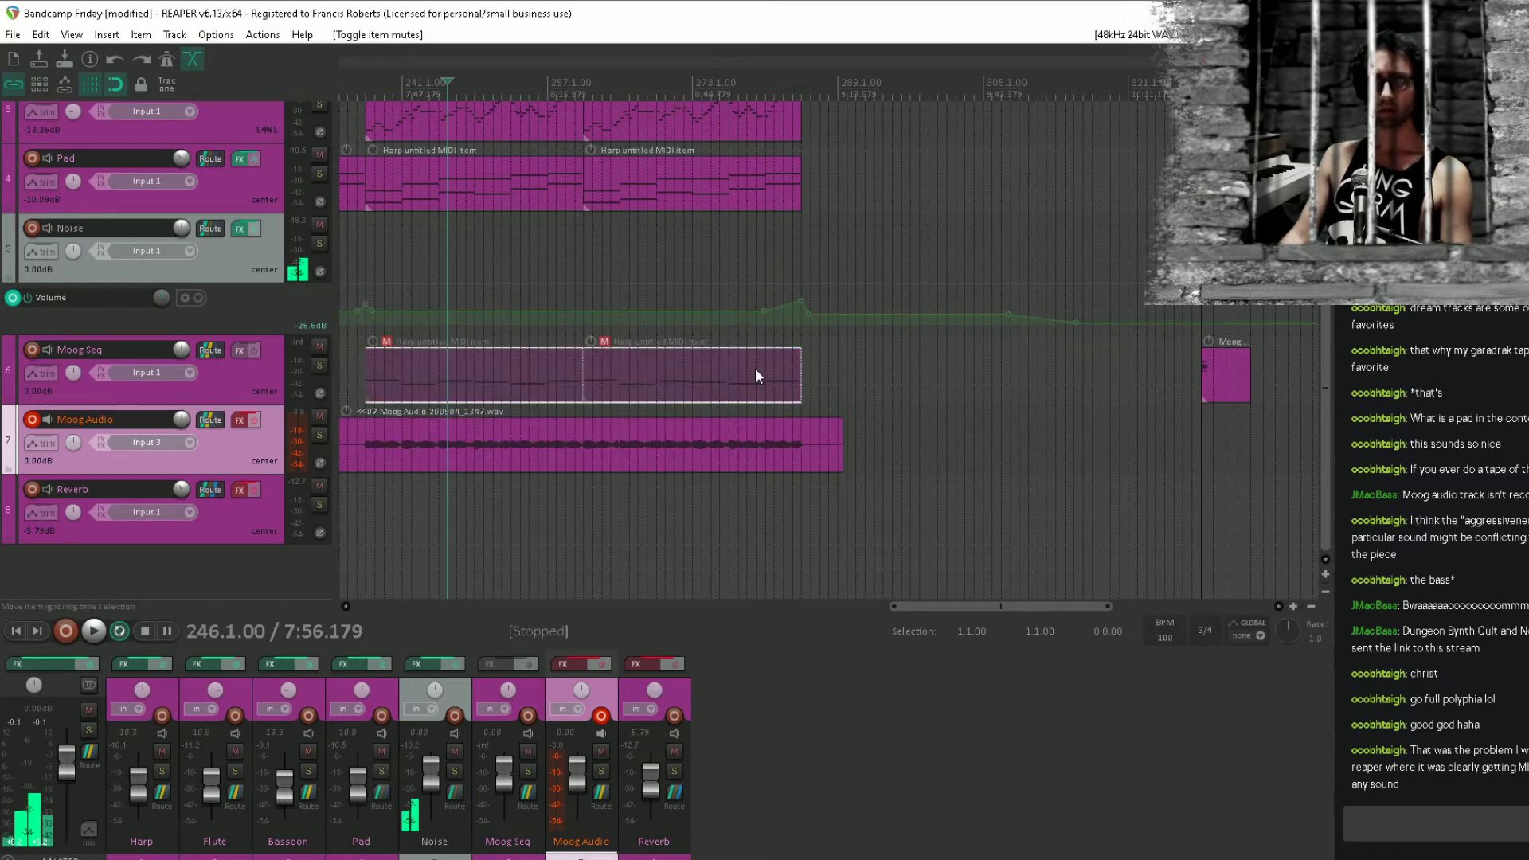
Return to the third piece and play its arpeggio from the start of bar 329.
left_click_drag(717, 400, 246, 426)
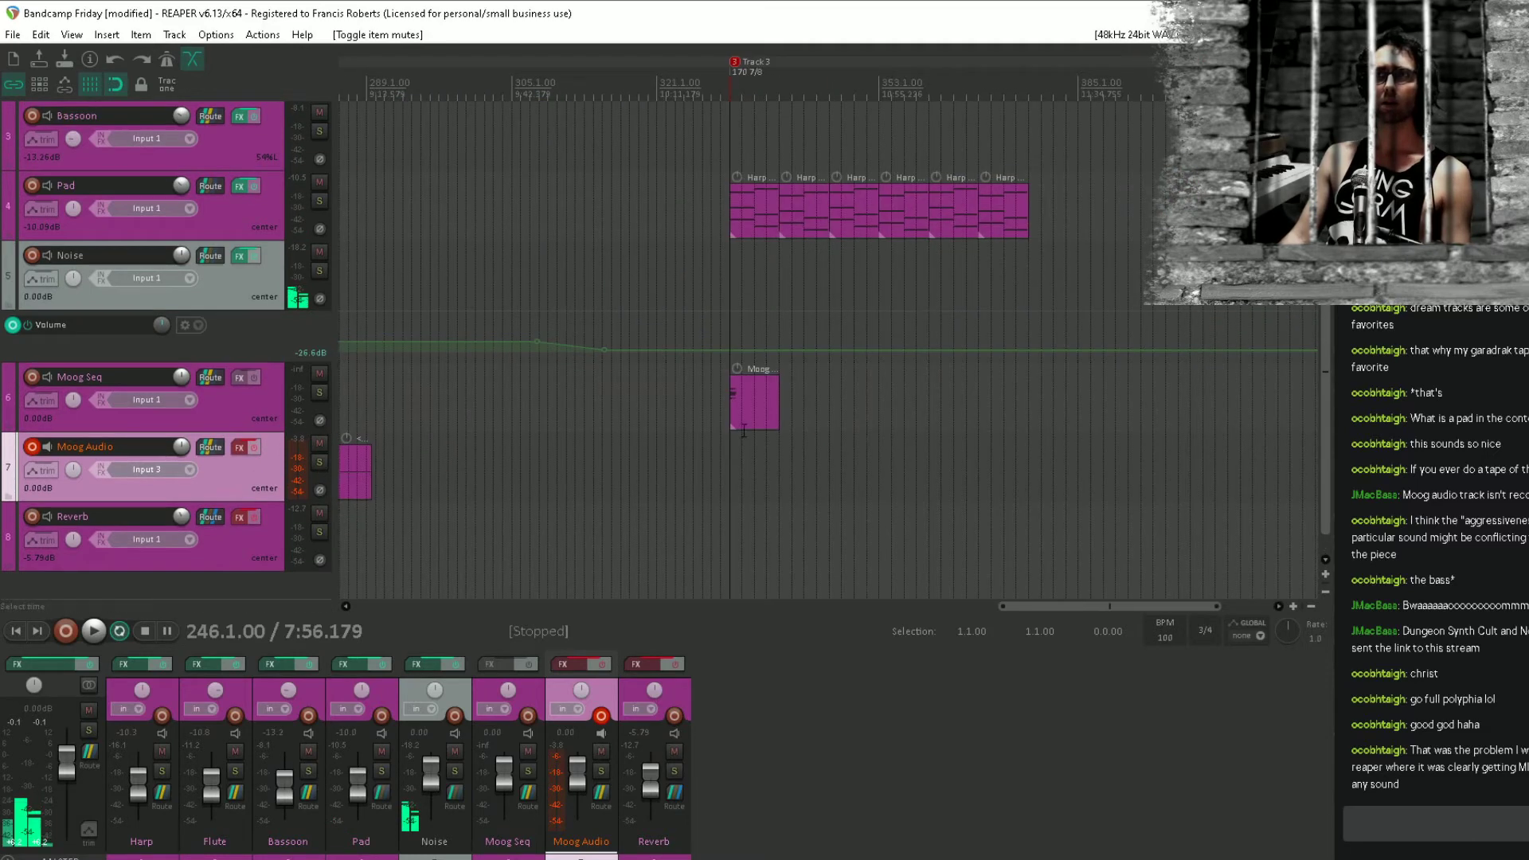
left_click(743, 432)
scroll(742, 432, "up", 2)
scroll(742, 432, "up", 3)
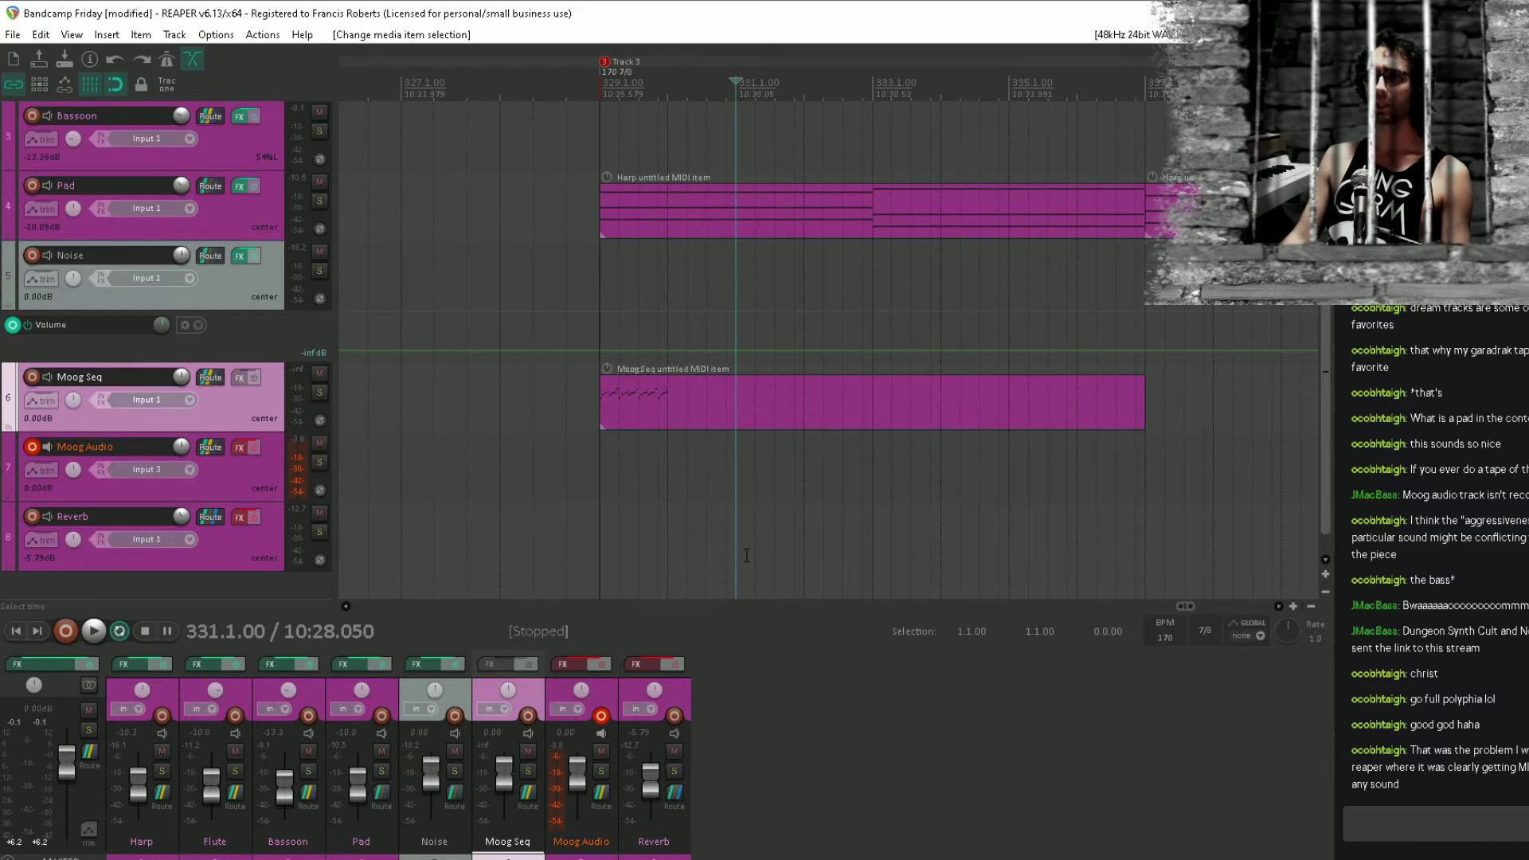
left_click(602, 437)
key("space")
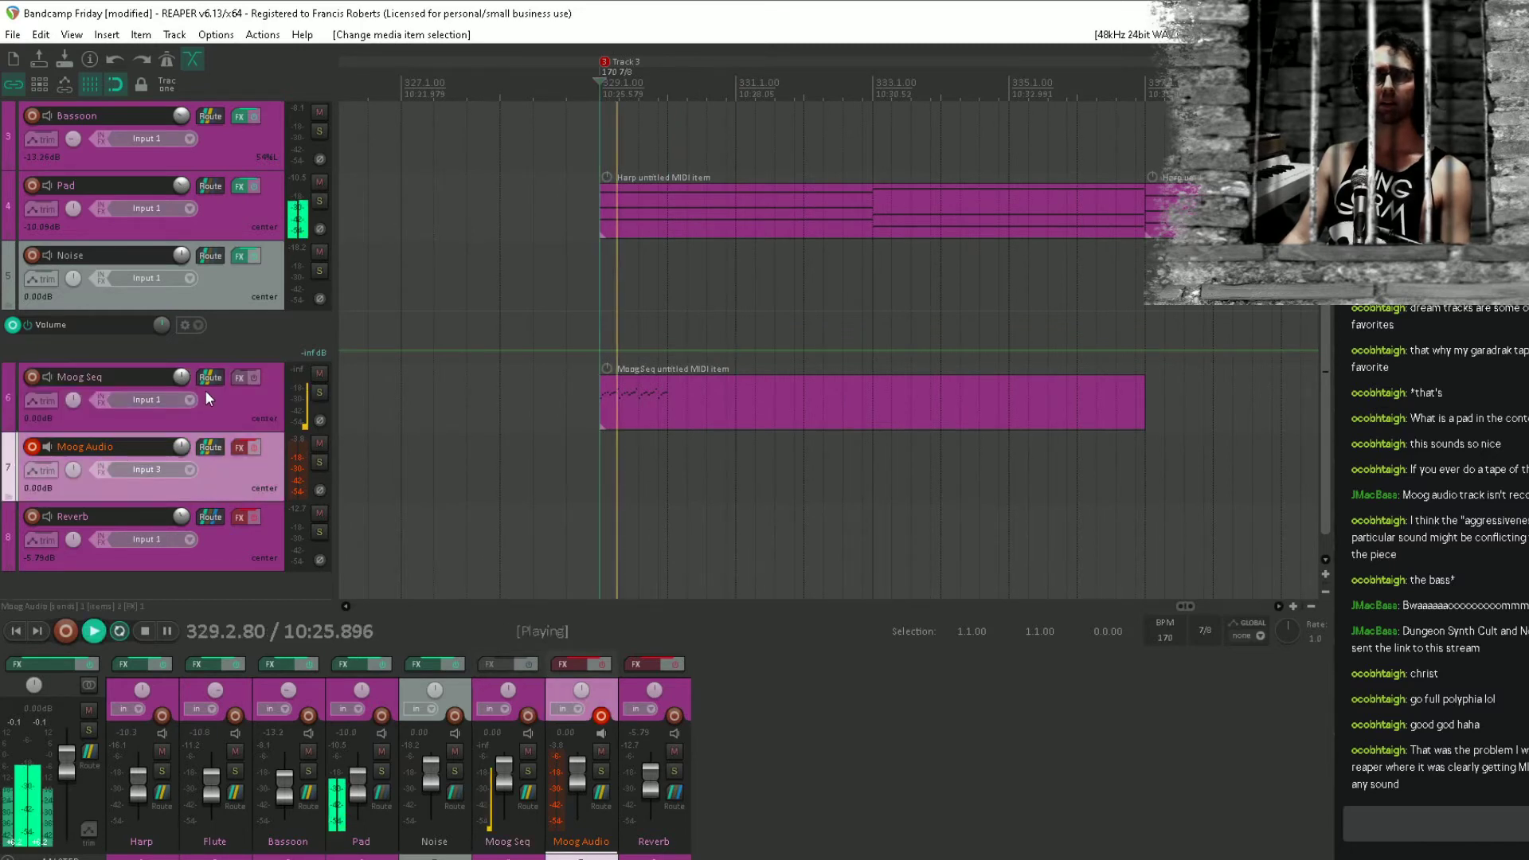
key("space")
Check the Moog Audio track's routing and its list of available receives, then close the routing.
left_click(210, 448)
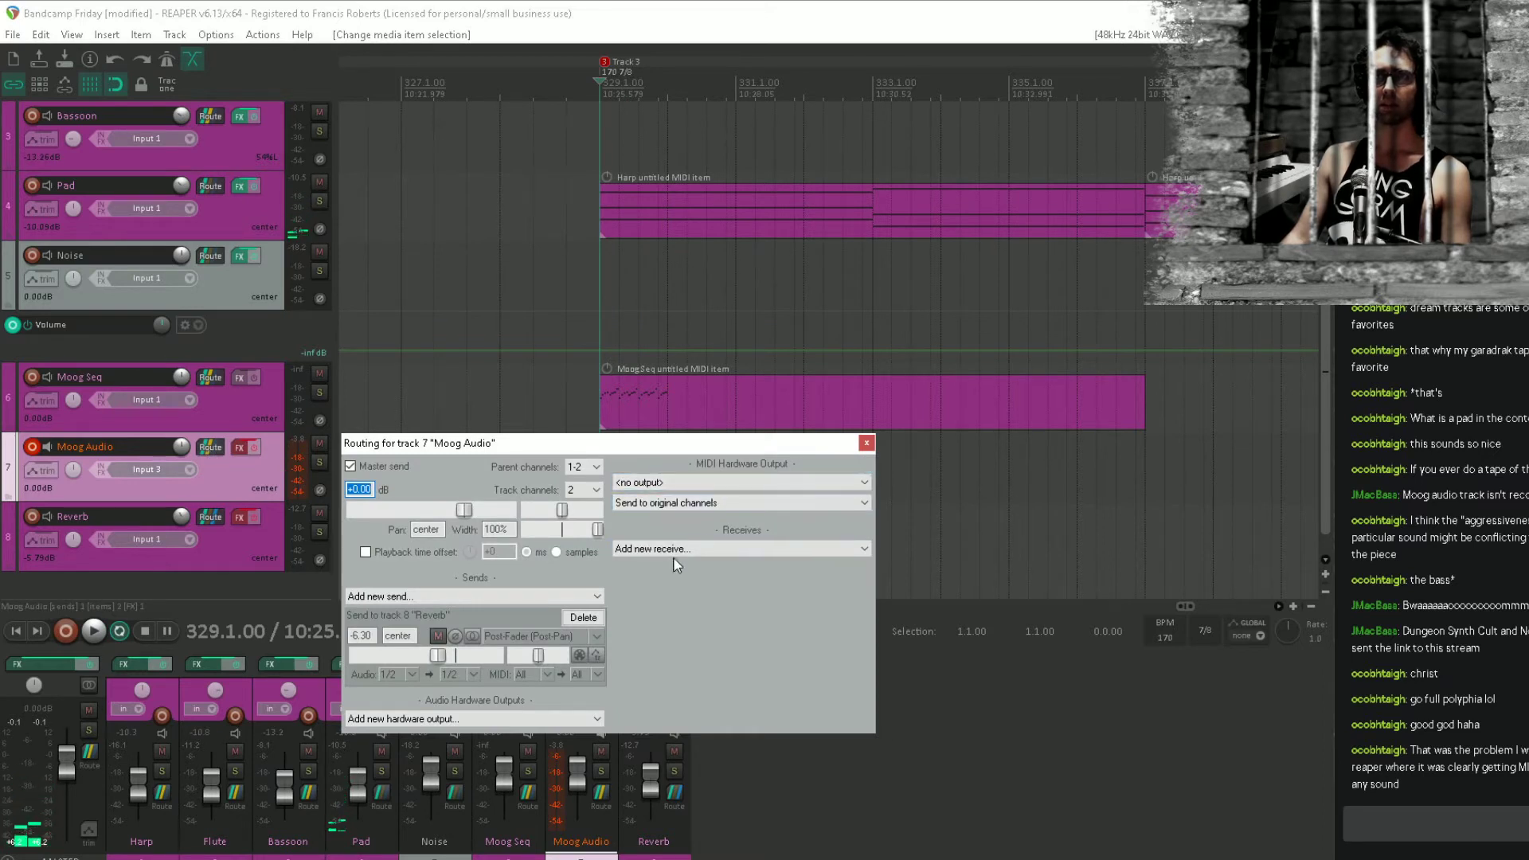
left_click(775, 548)
left_click(804, 521)
left_click(866, 443)
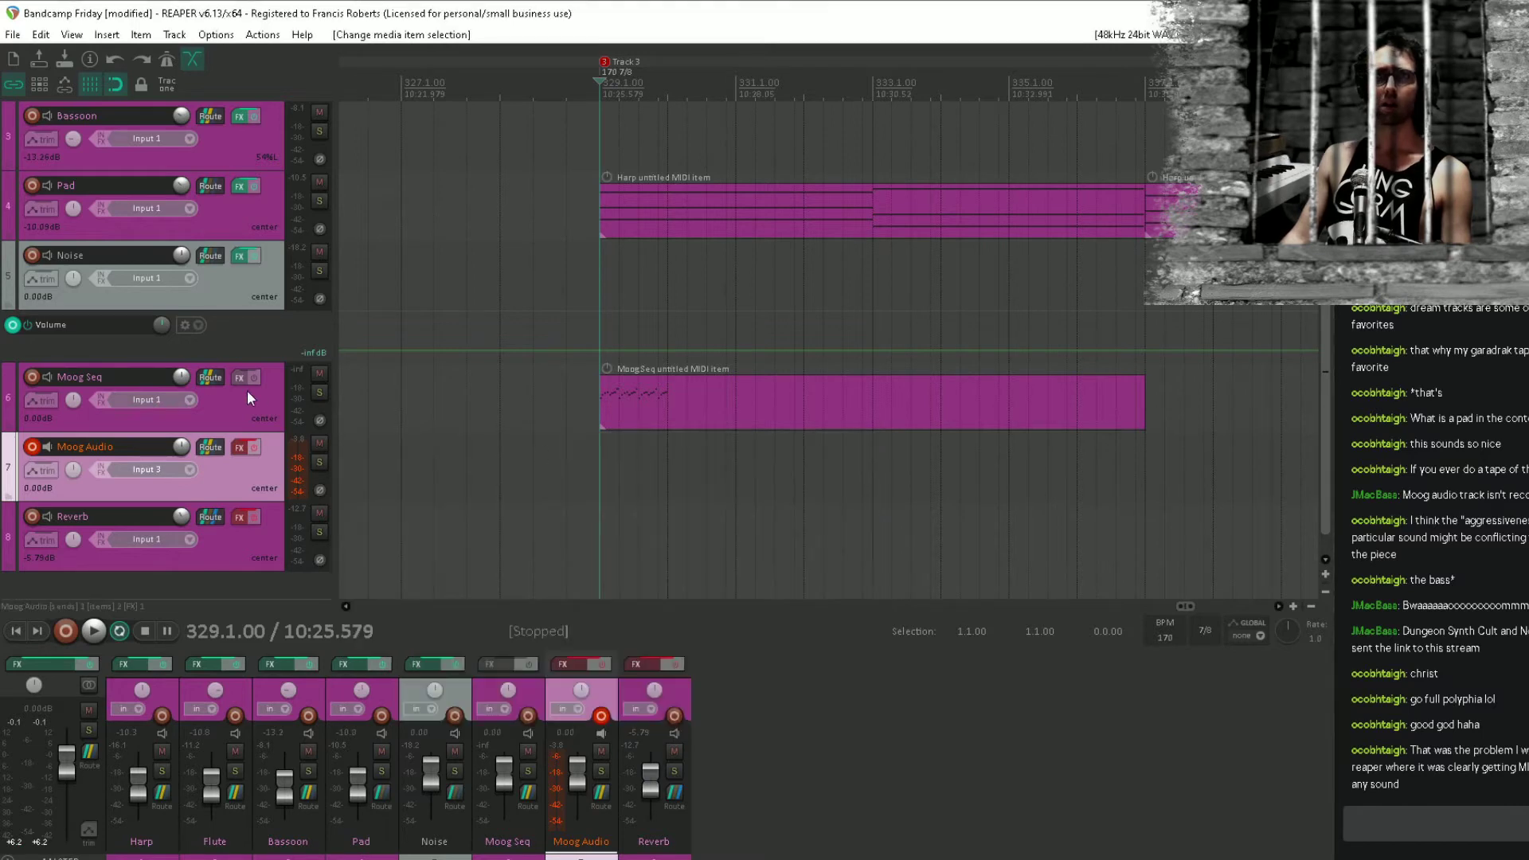
Check the Moog Seq track's MIDI hardware output channel choices, pick channel 1, and close the routing.
left_click(211, 376)
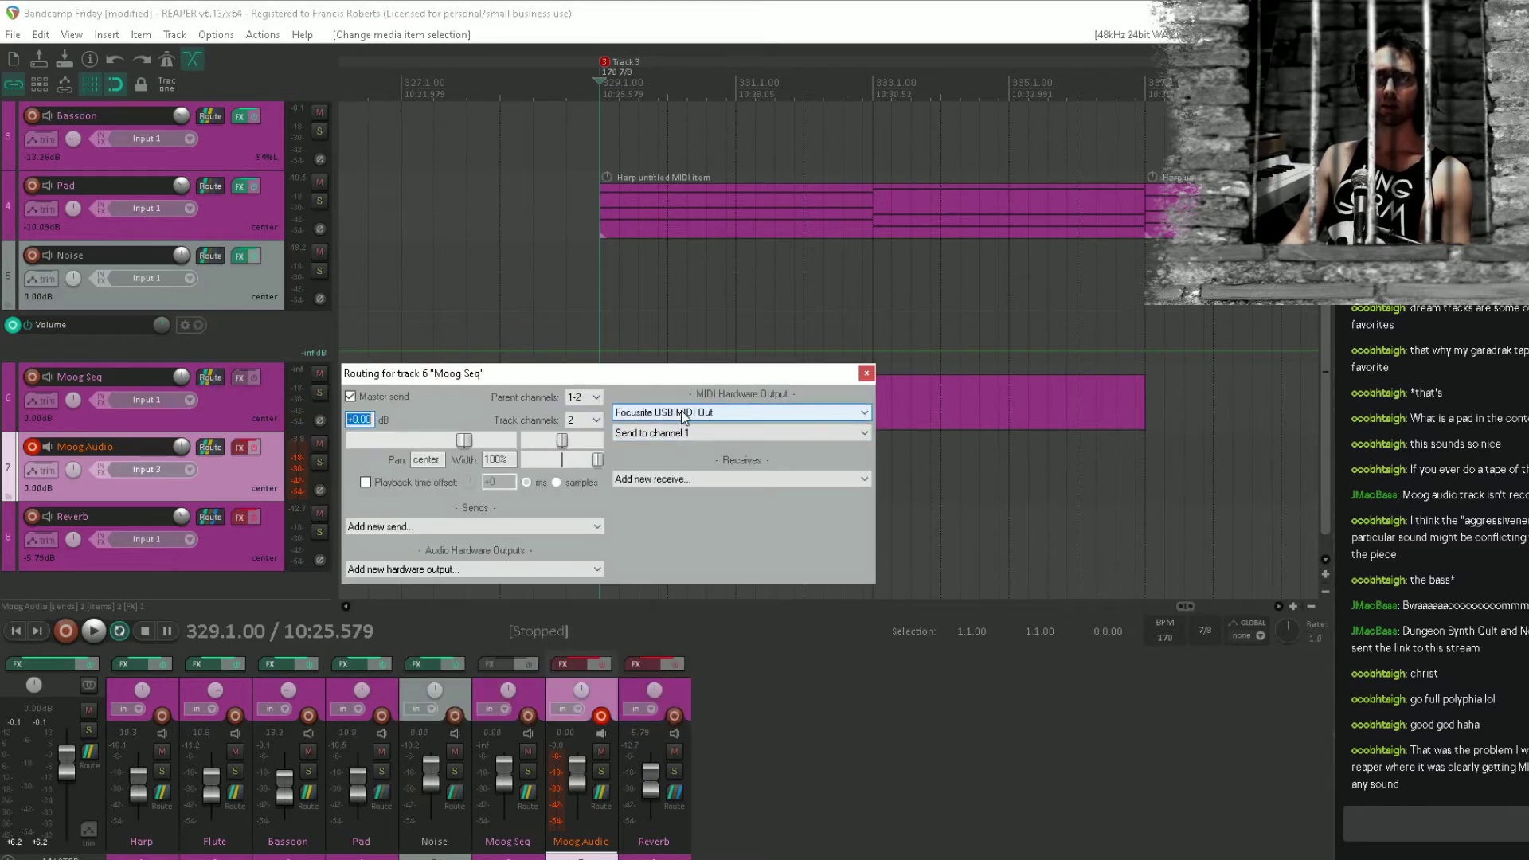
left_click(680, 433)
left_click(681, 467)
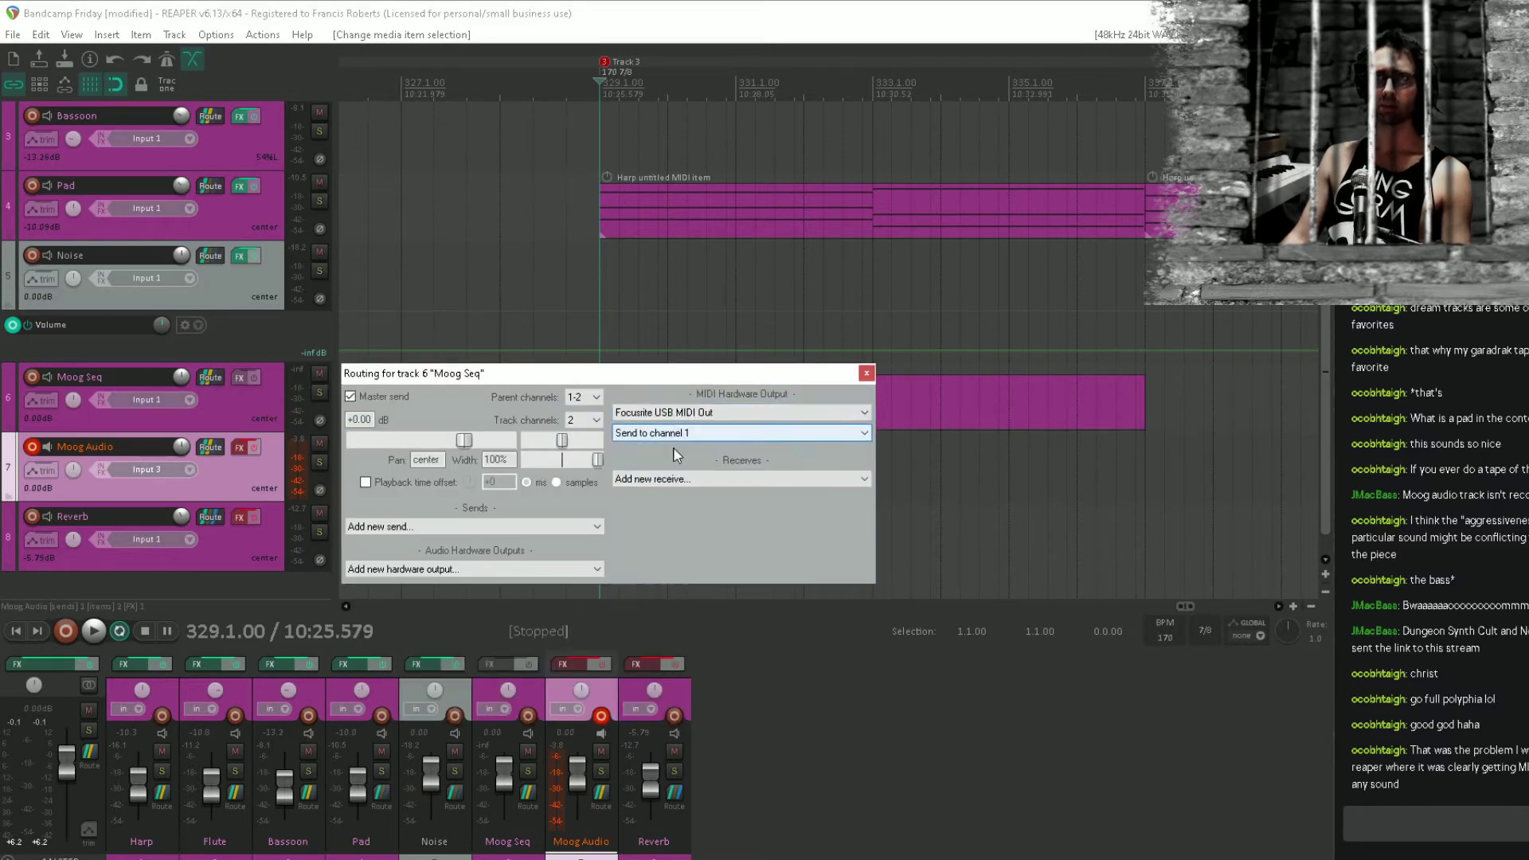
left_click(867, 375)
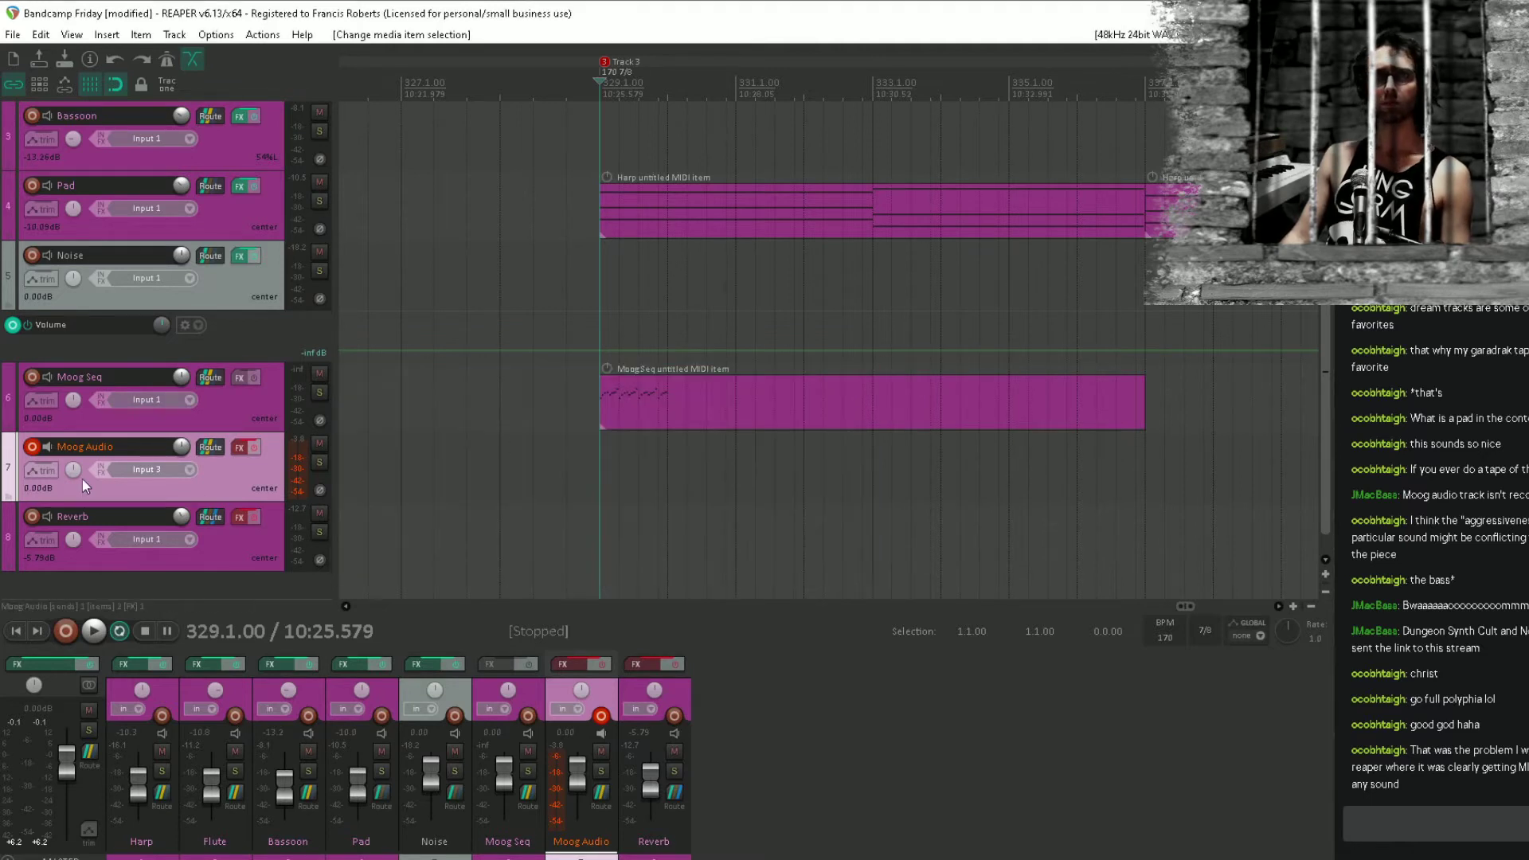
Play the arpeggio from bar 329 with the Moog Seq track selected, and reopen its MIDI item for a brief look.
left_click(232, 409)
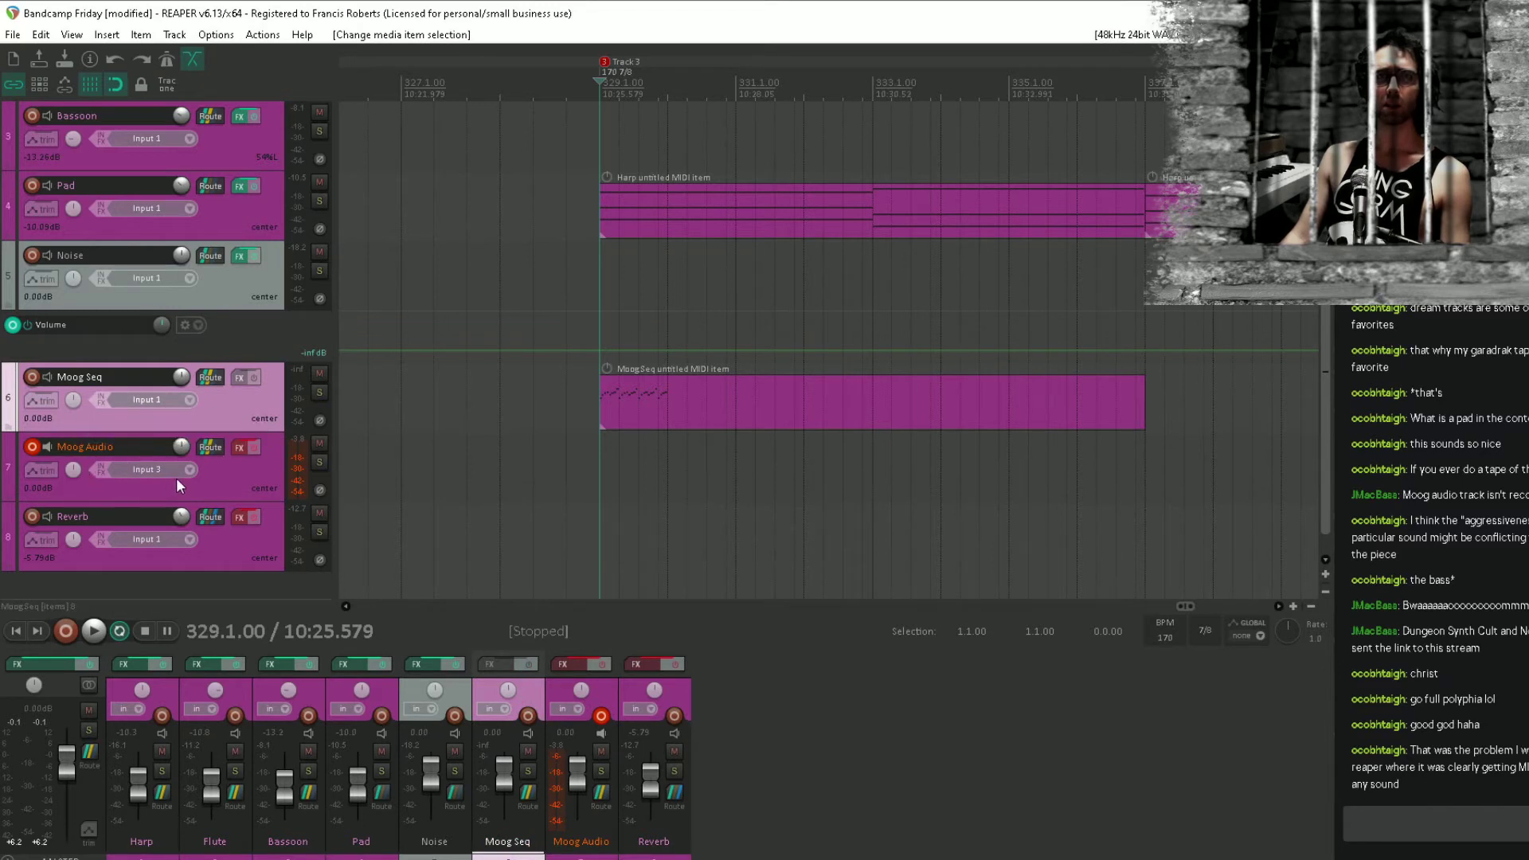
key("space")
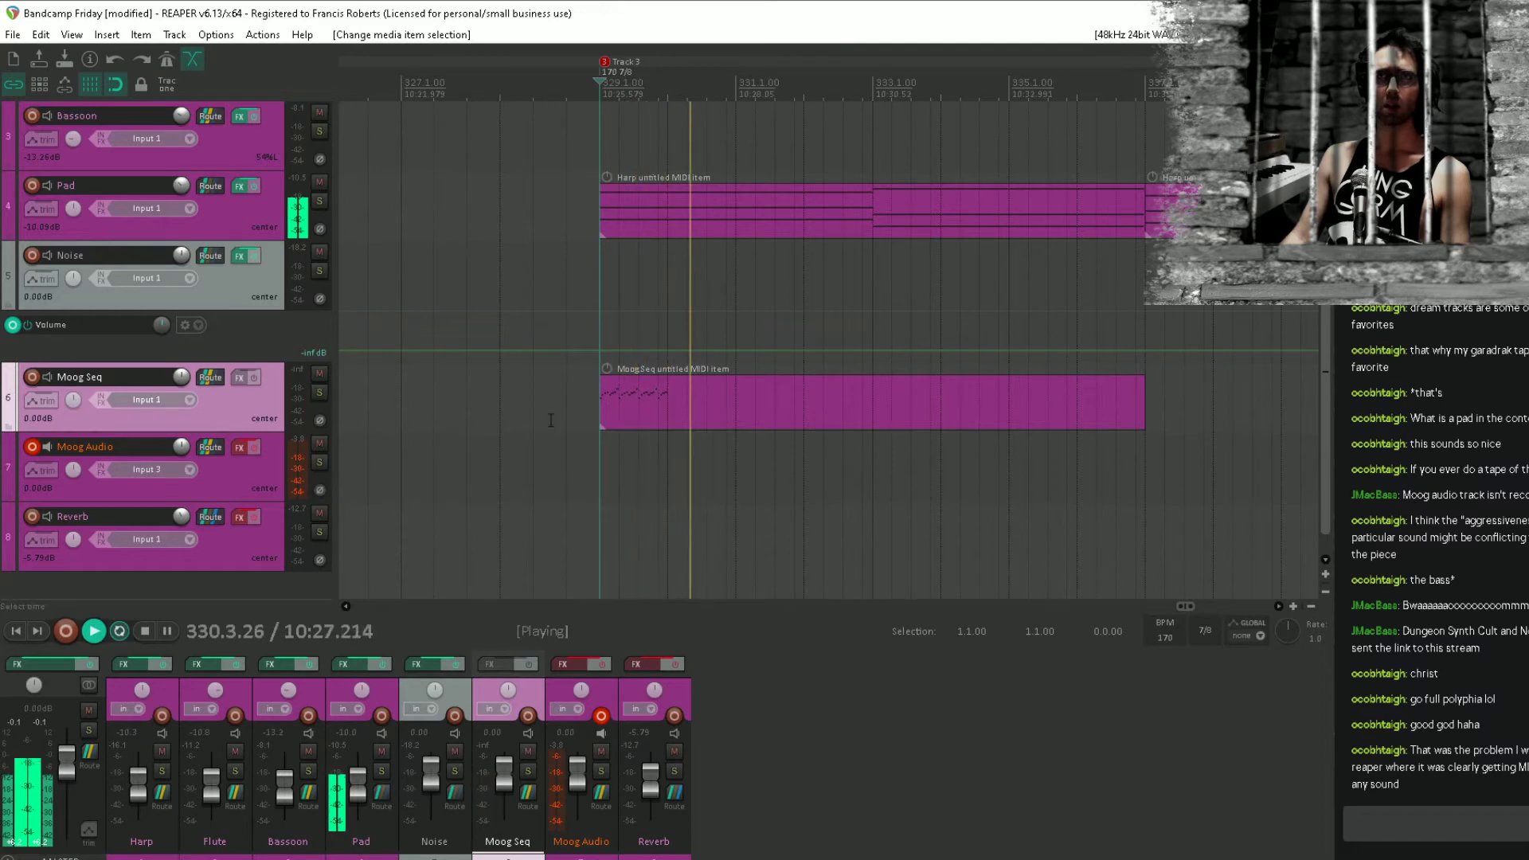
key("space")
left_click(624, 400)
double_click(624, 399)
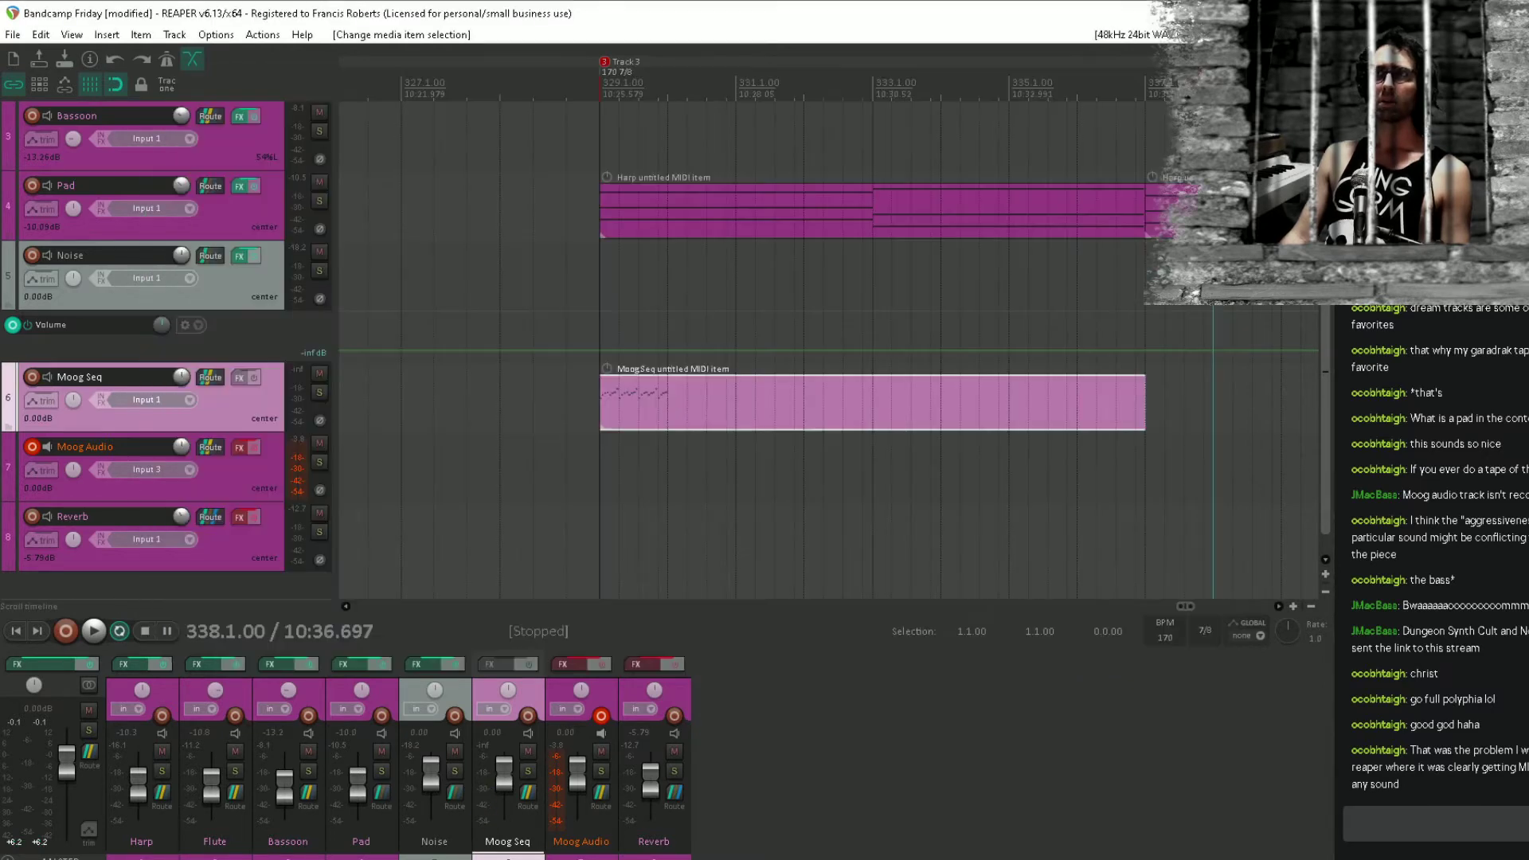
left_click(1194, 79)
Add two tracks below Reverb and name them "Moog seq 2" and "Moog".
scroll(791, 416, "down", 3)
double_click(143, 593)
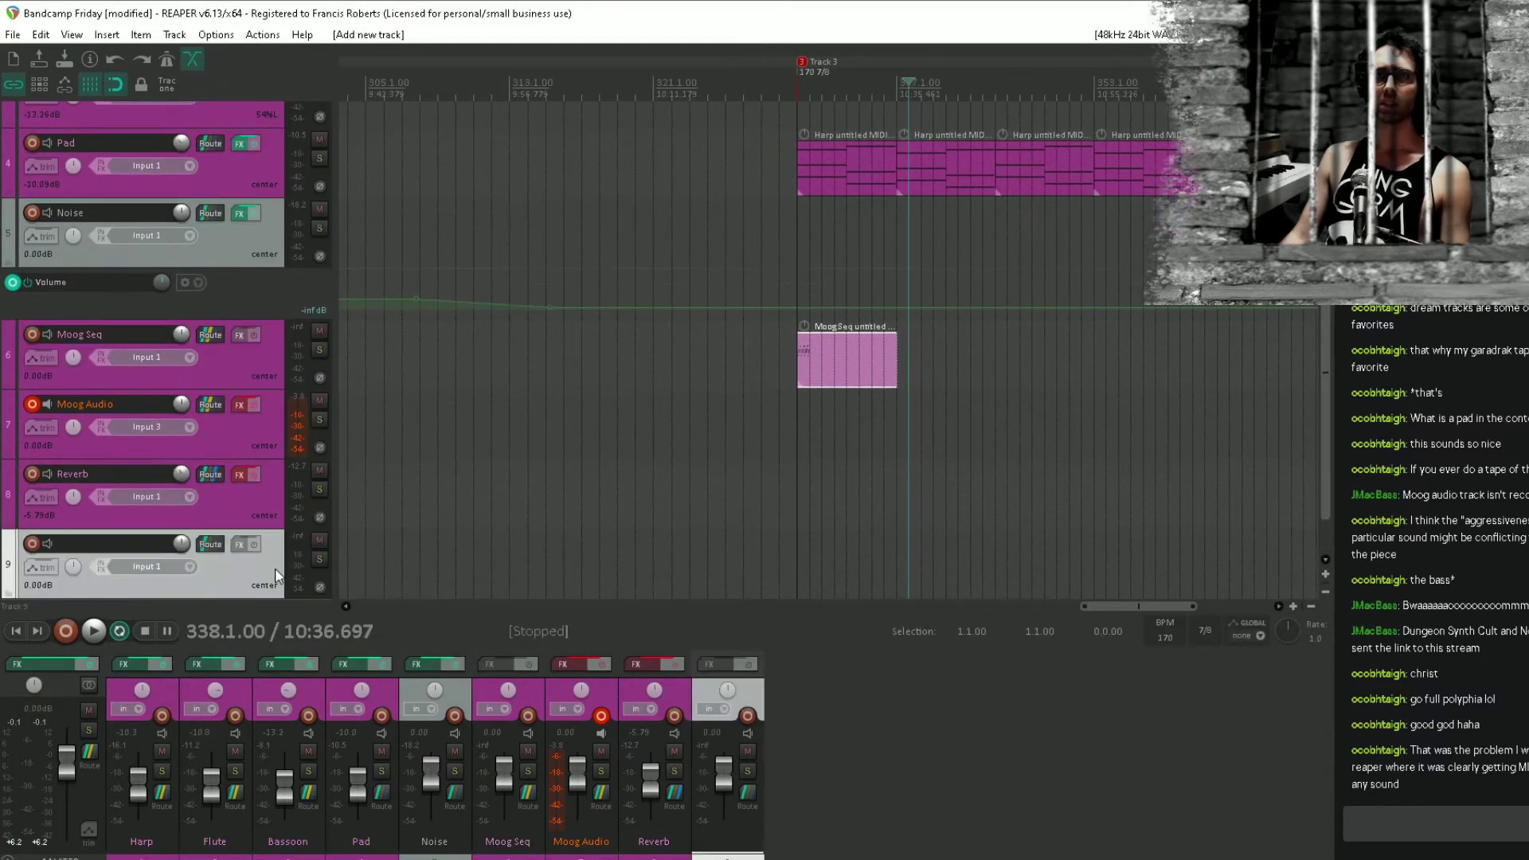
scroll(159, 567, "down", 2)
double_click(173, 571)
double_click(146, 477)
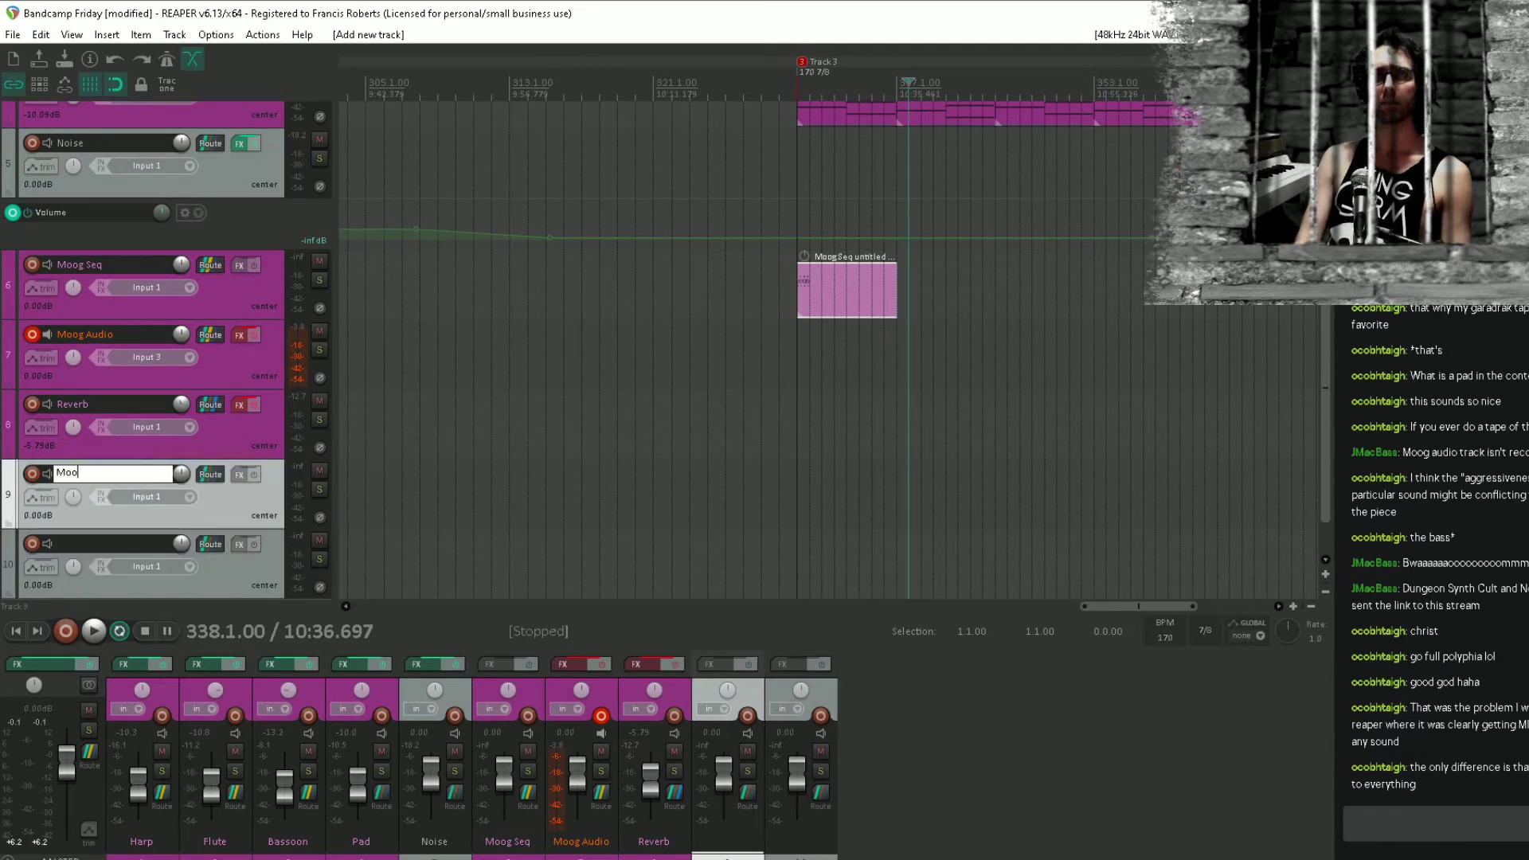
type("Moog seq 2")
key("Return")
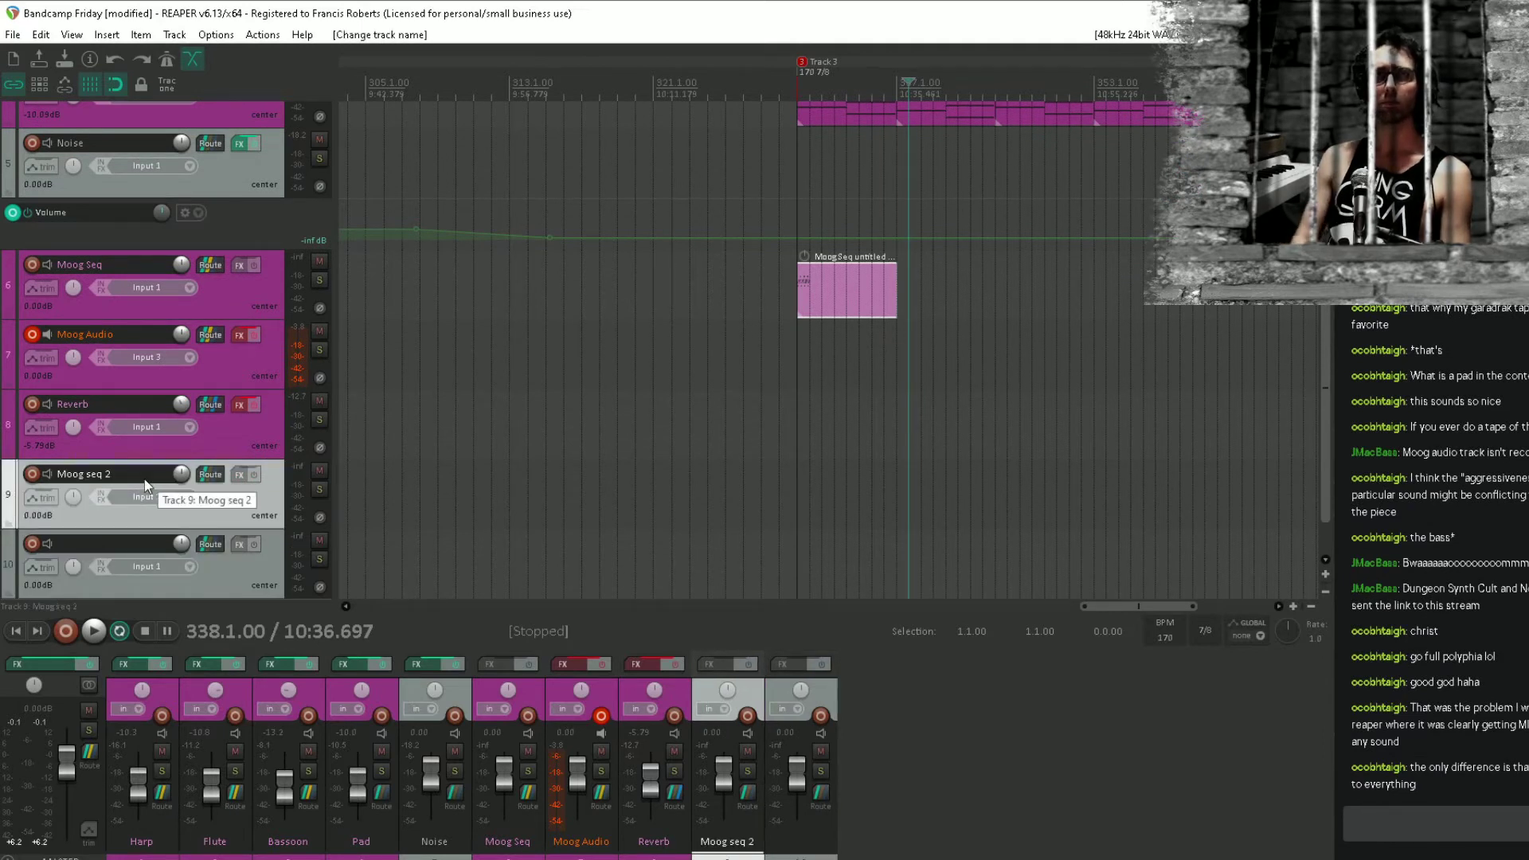
double_click(122, 551)
type("M")
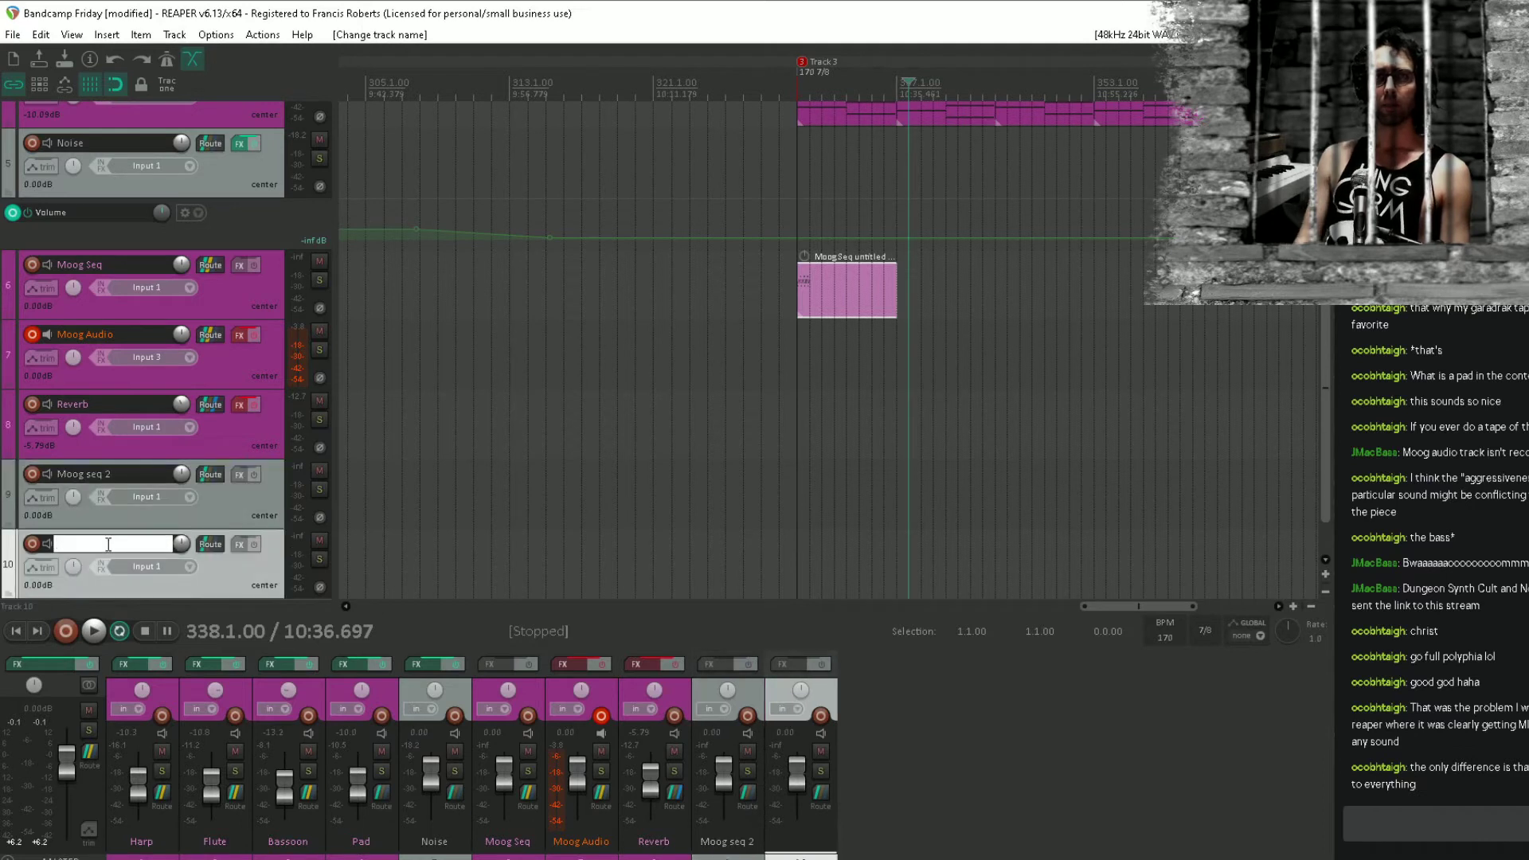
type("oog")
key("Return")
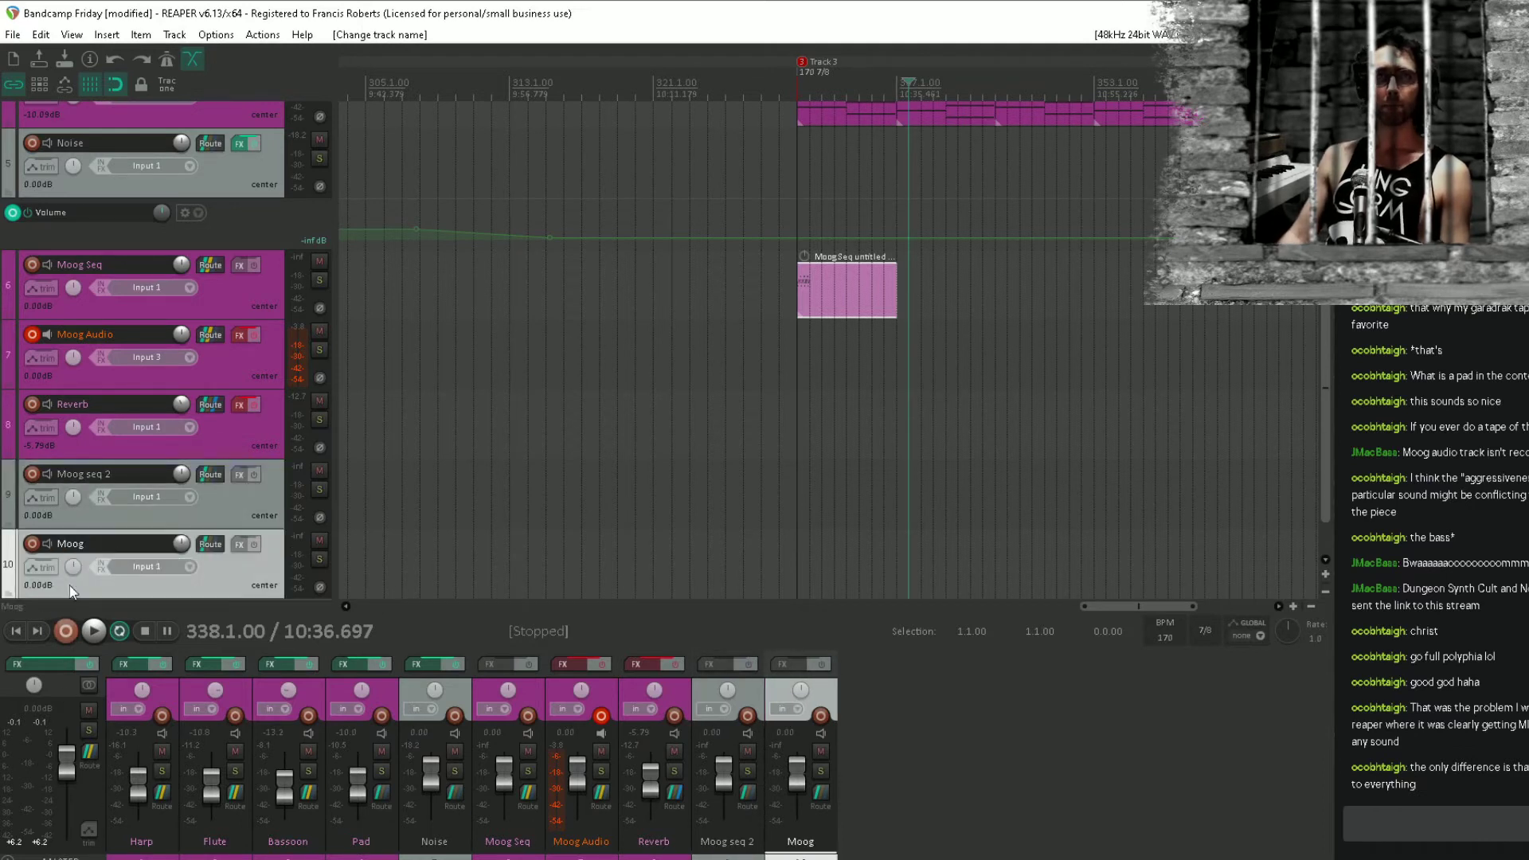
Disarm Moog Audio and arm the new Moog track for recording from Input 3 instead.
left_click(31, 334)
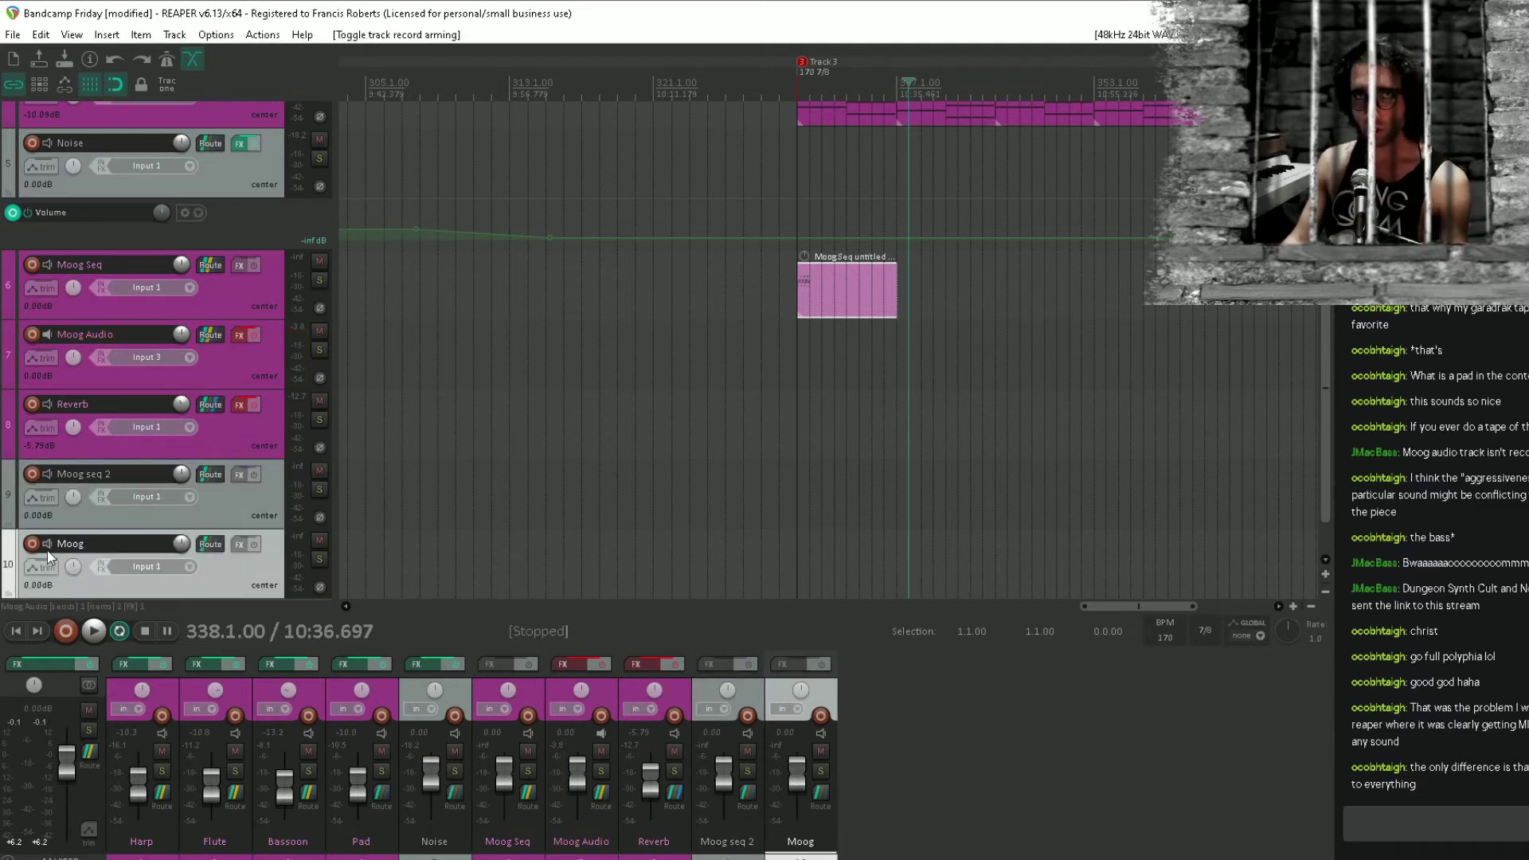
left_click(169, 562)
mouse_move(230, 574)
left_click(351, 609)
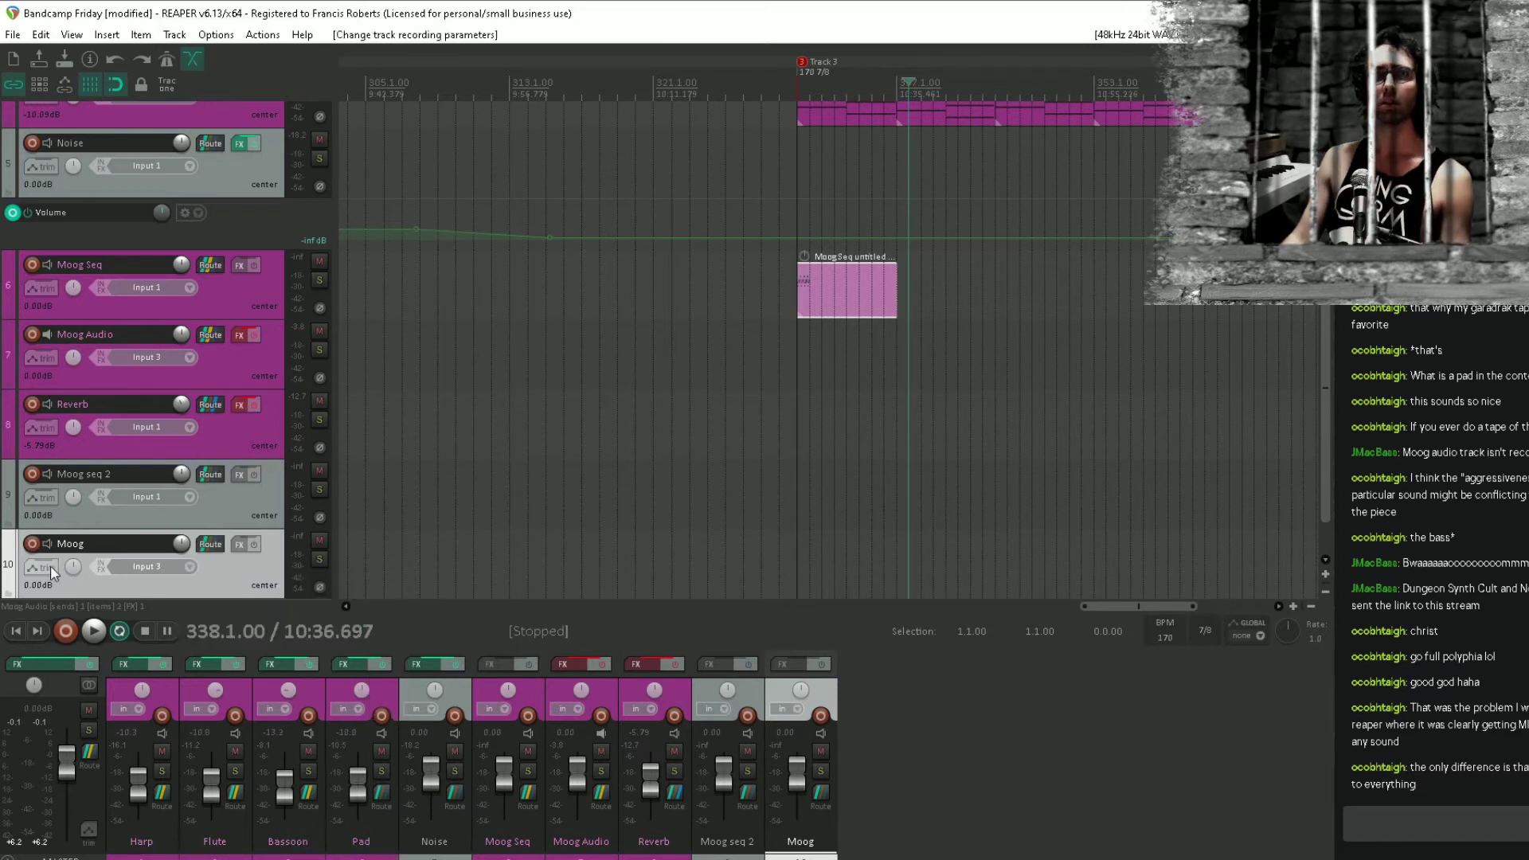
left_click(32, 543)
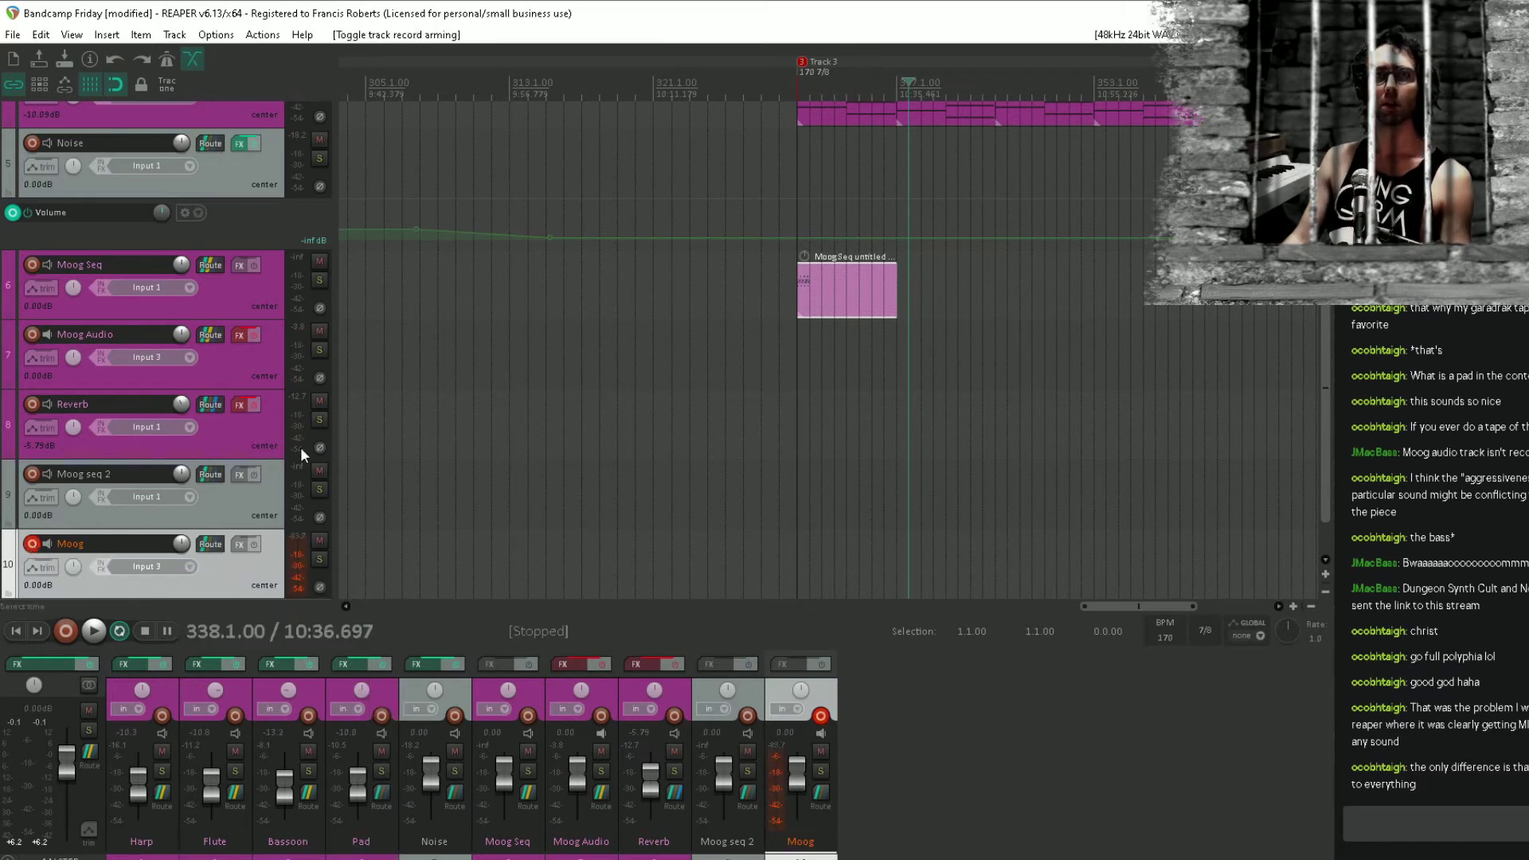
Route Moog seq 2's MIDI hardware output to Focusrite USB MIDI Out on channel 1.
left_click(204, 474)
left_click(743, 510)
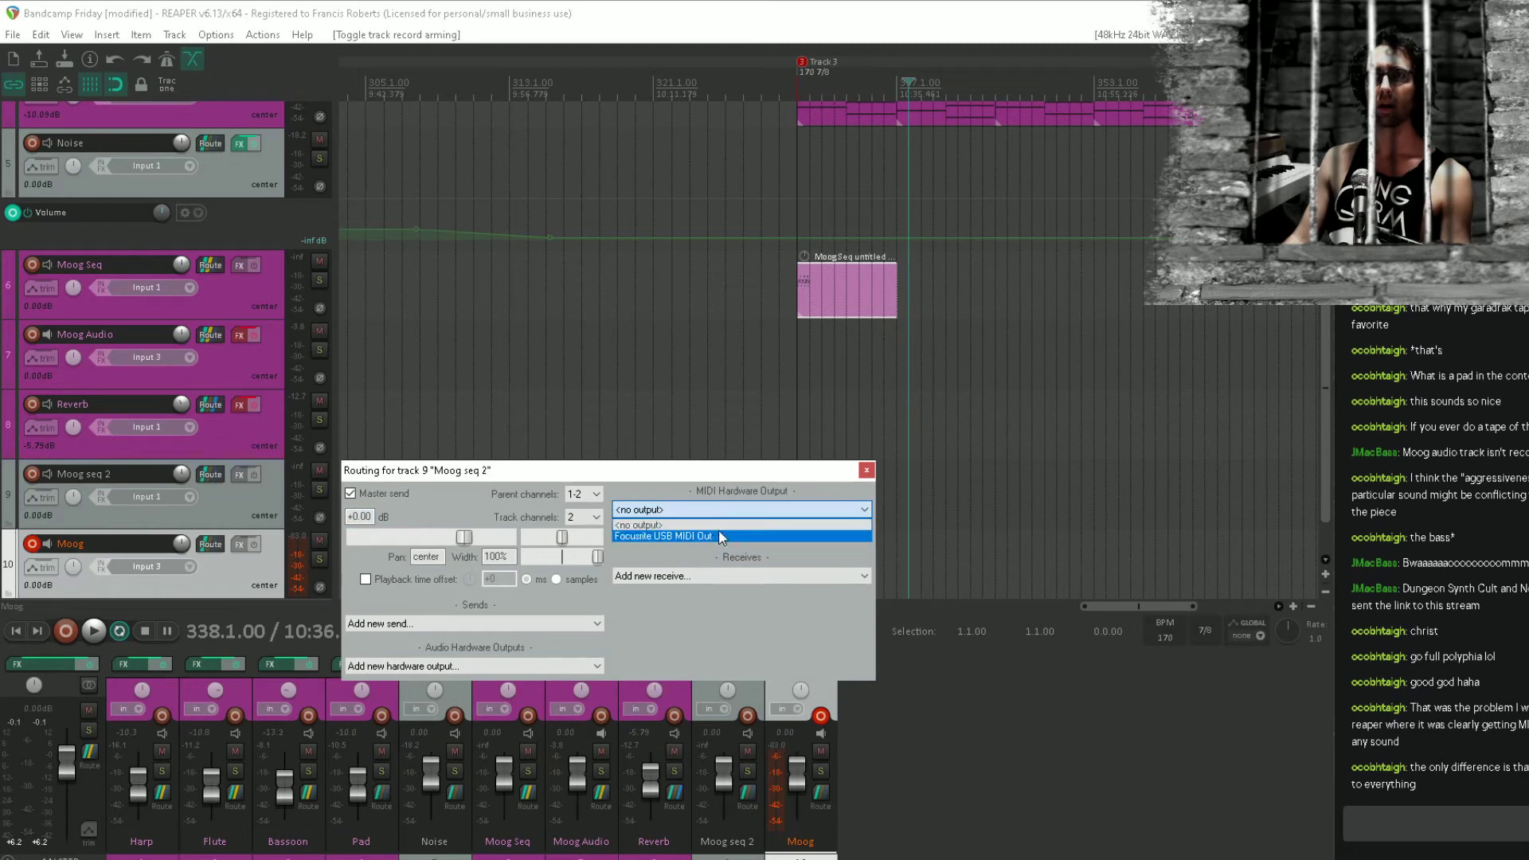
left_click(720, 536)
left_click(714, 531)
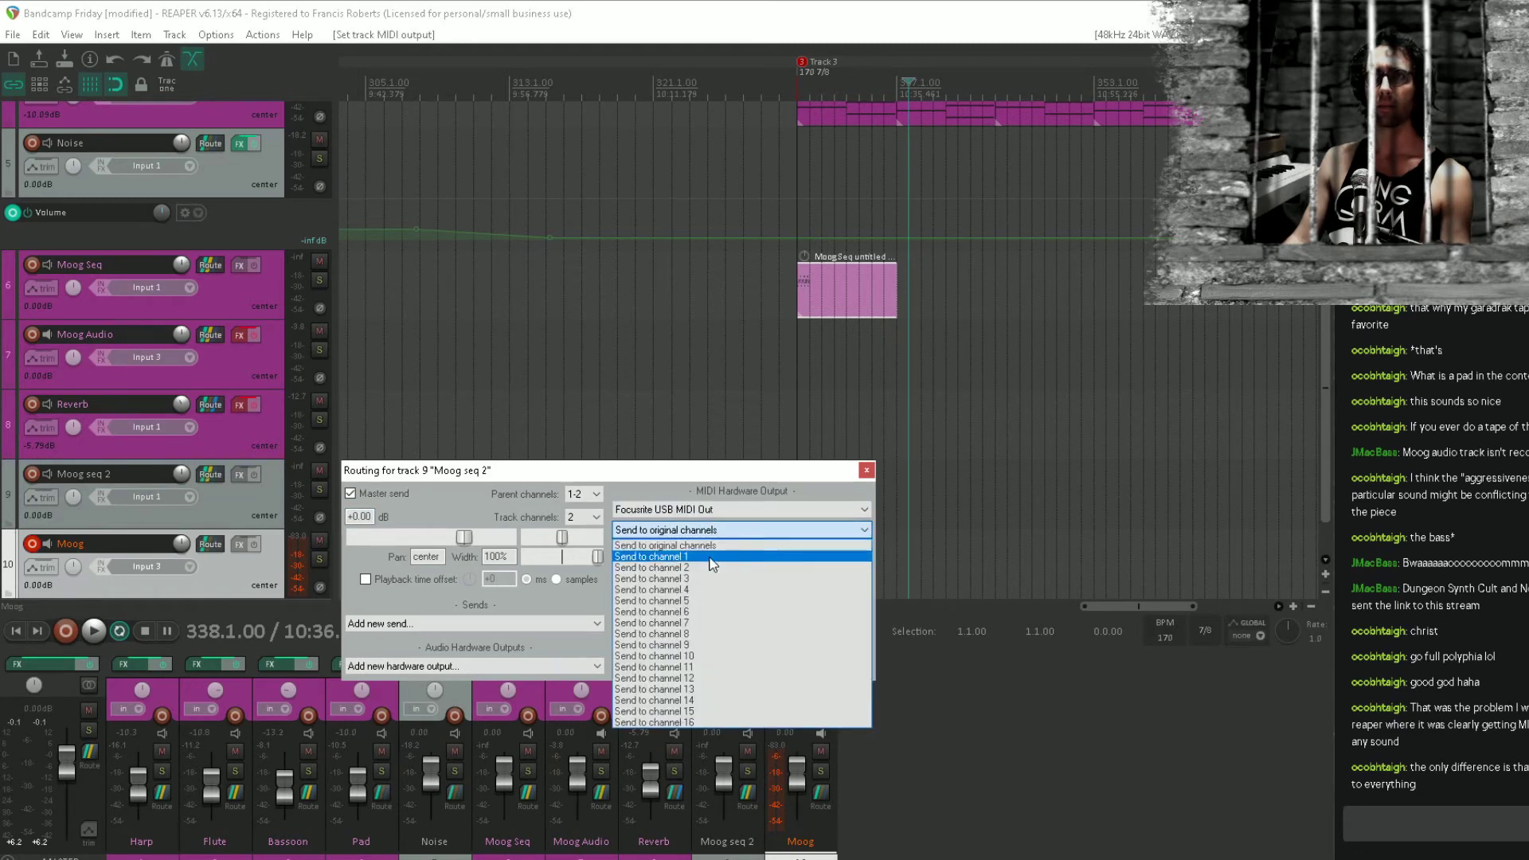
left_click(713, 557)
left_click(867, 472)
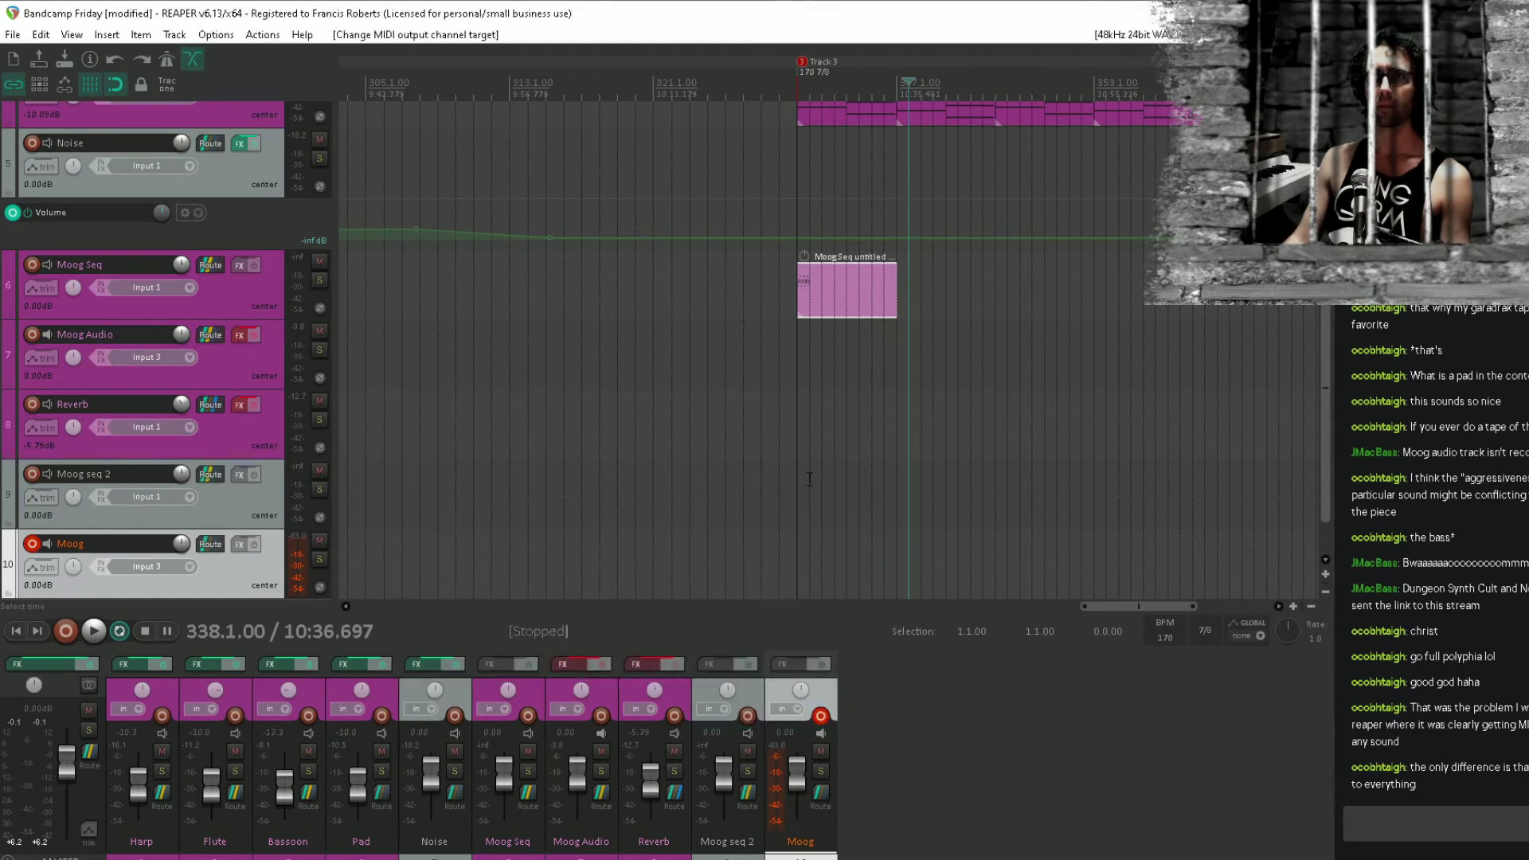
Draw a MIDI item on Moog seq 2 from bar 329 to bar 336 and try out a test note in it.
left_click(805, 506)
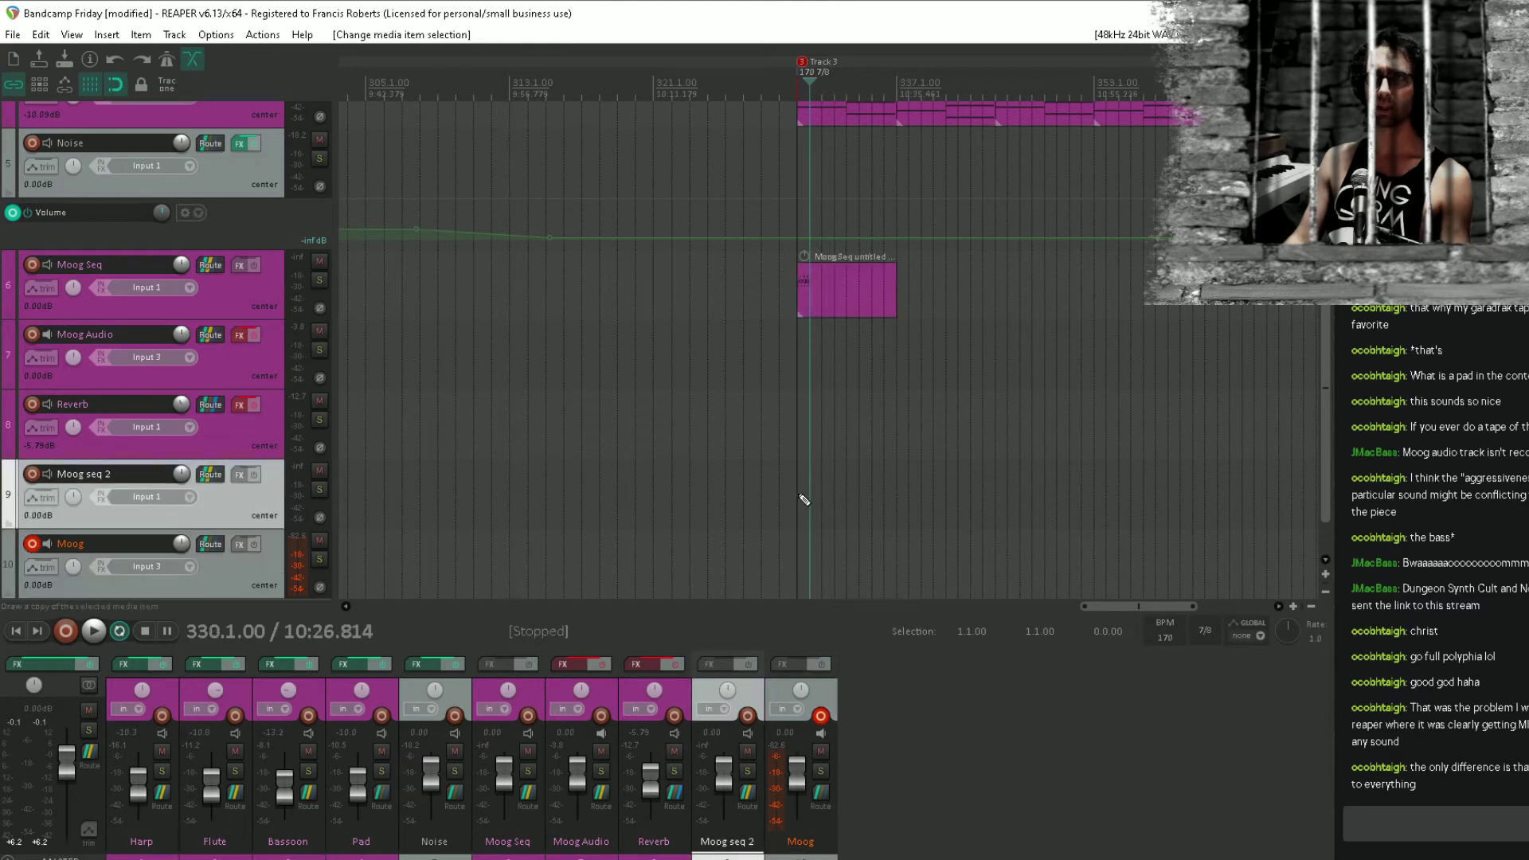
left_click_drag(805, 497, 863, 499)
double_click(836, 495)
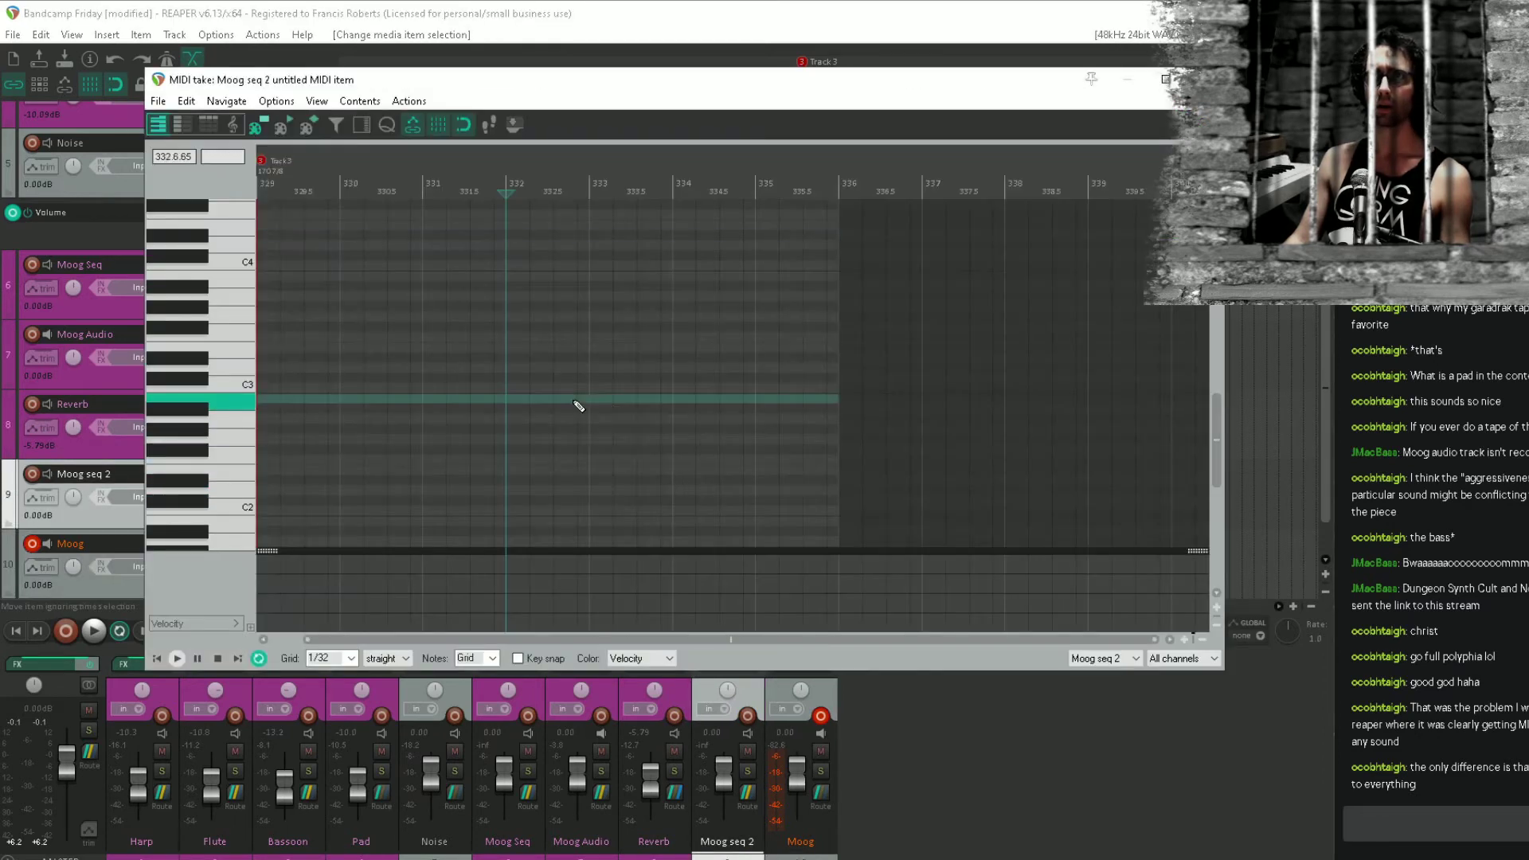
left_click(585, 398)
double_click(589, 400)
left_click_drag(406, 89, 464, 78)
left_click(1234, 72)
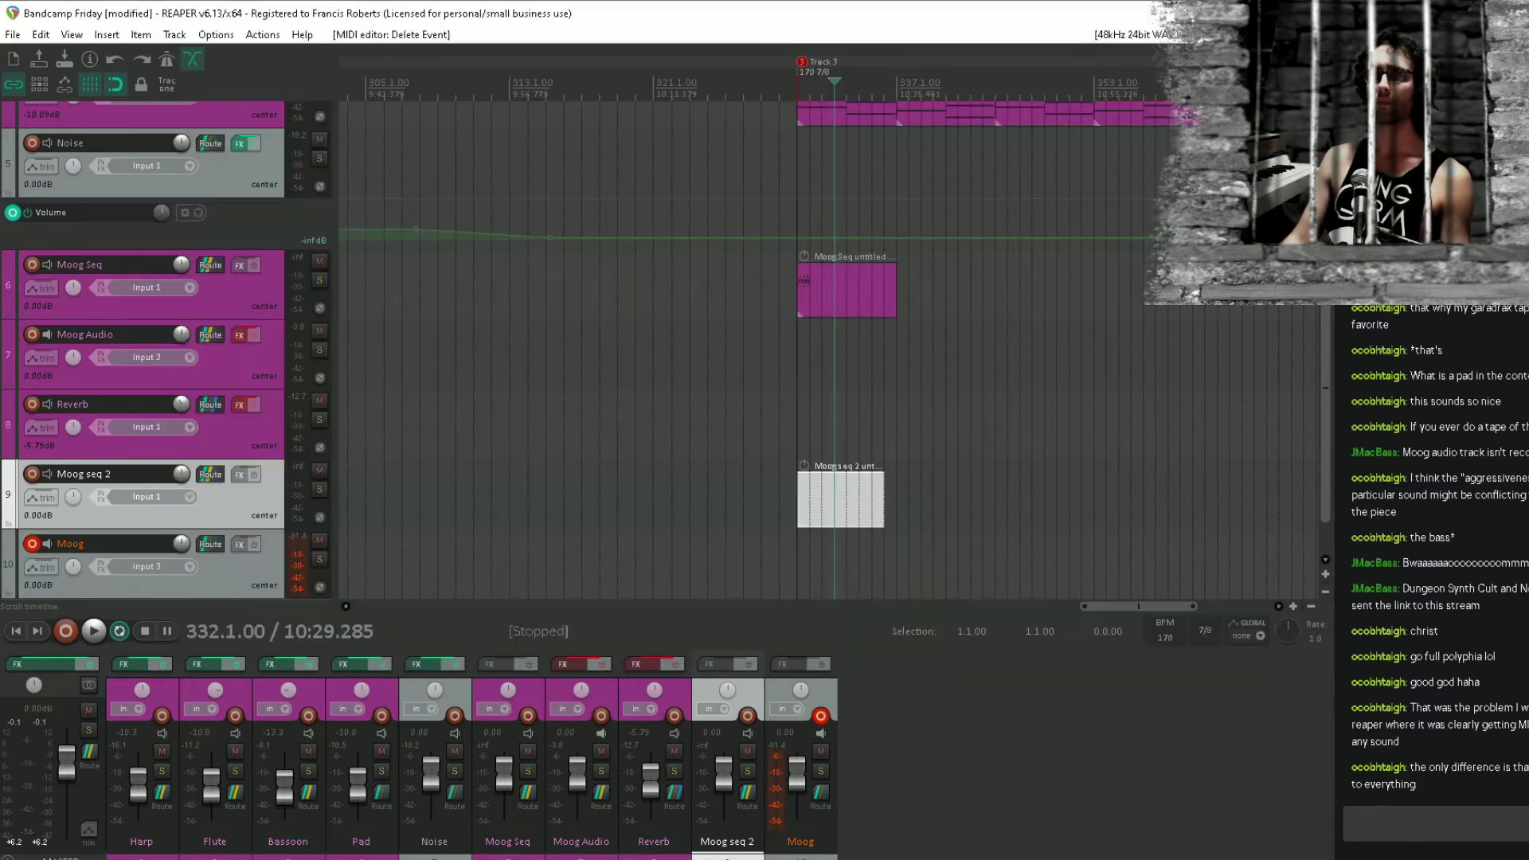
Set Moog seq 2's input to record disabled and insert an E3 note on Channel 1 near the end of bar 329.
left_click(169, 496)
left_click(205, 565)
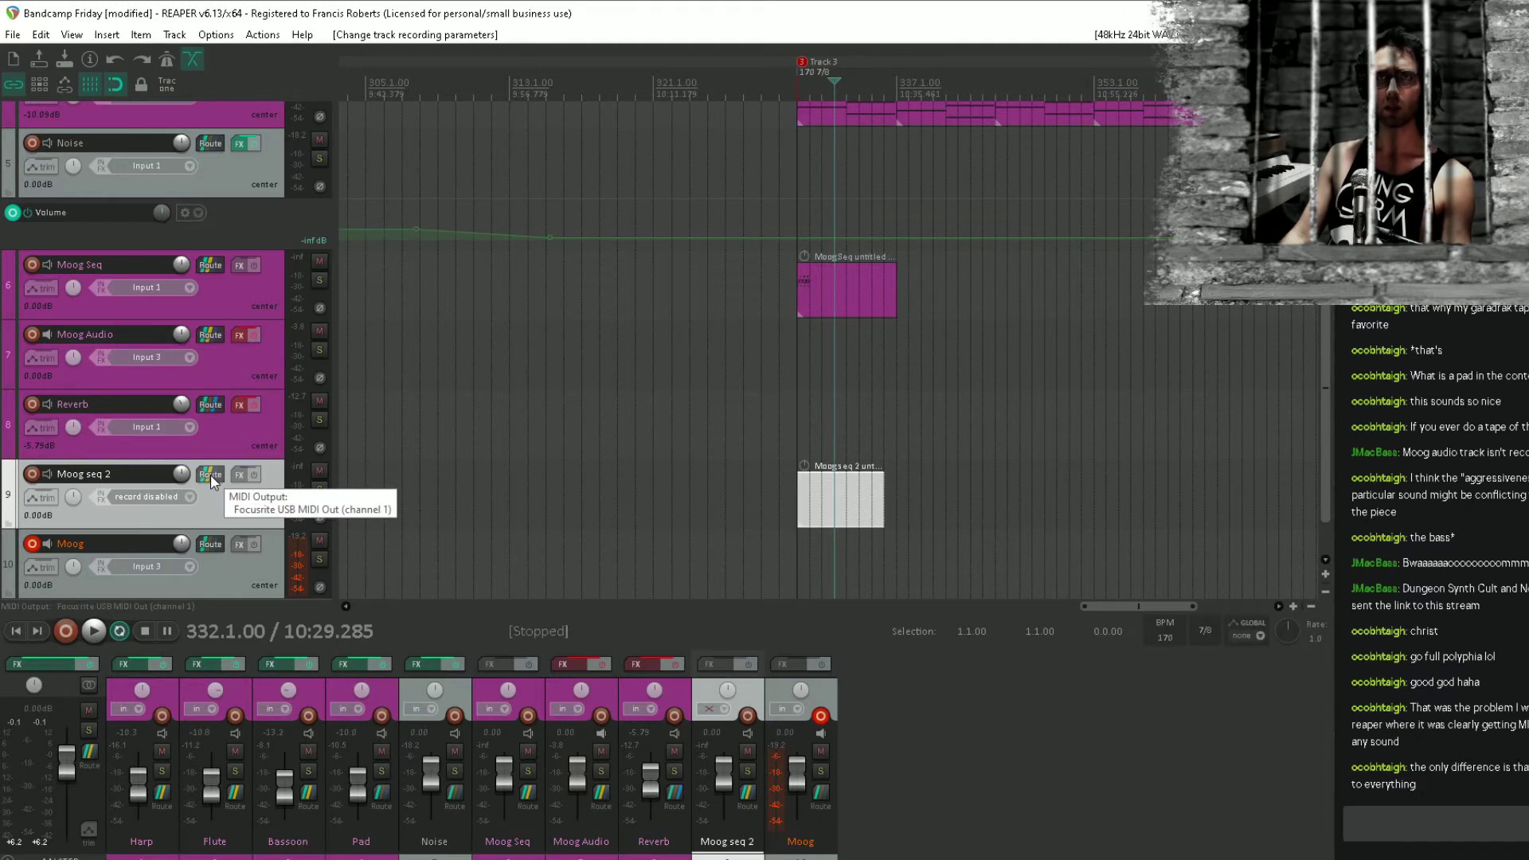
double_click(835, 500)
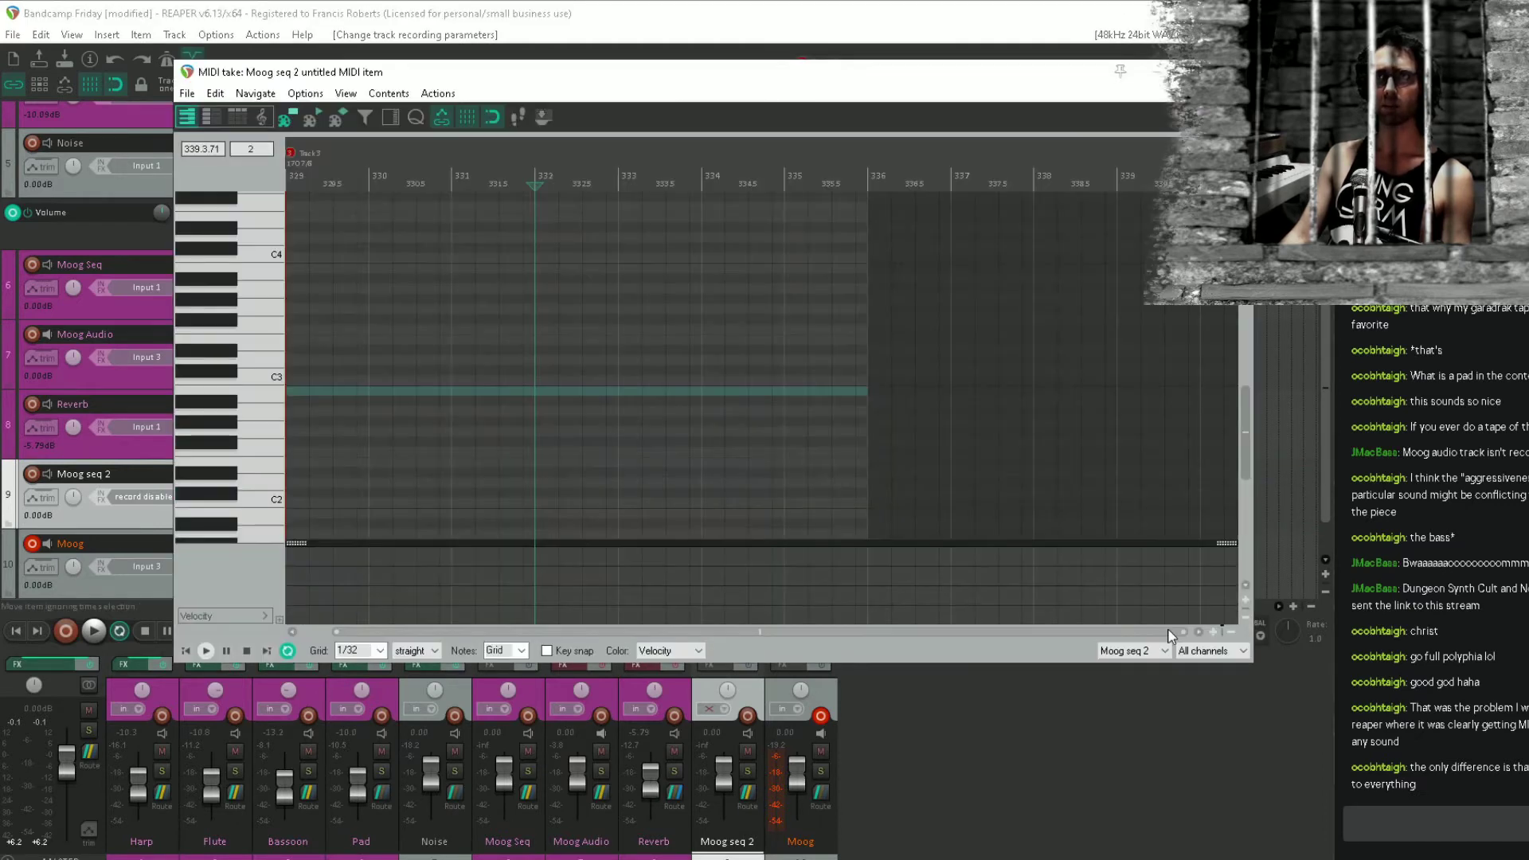
left_click(1224, 654)
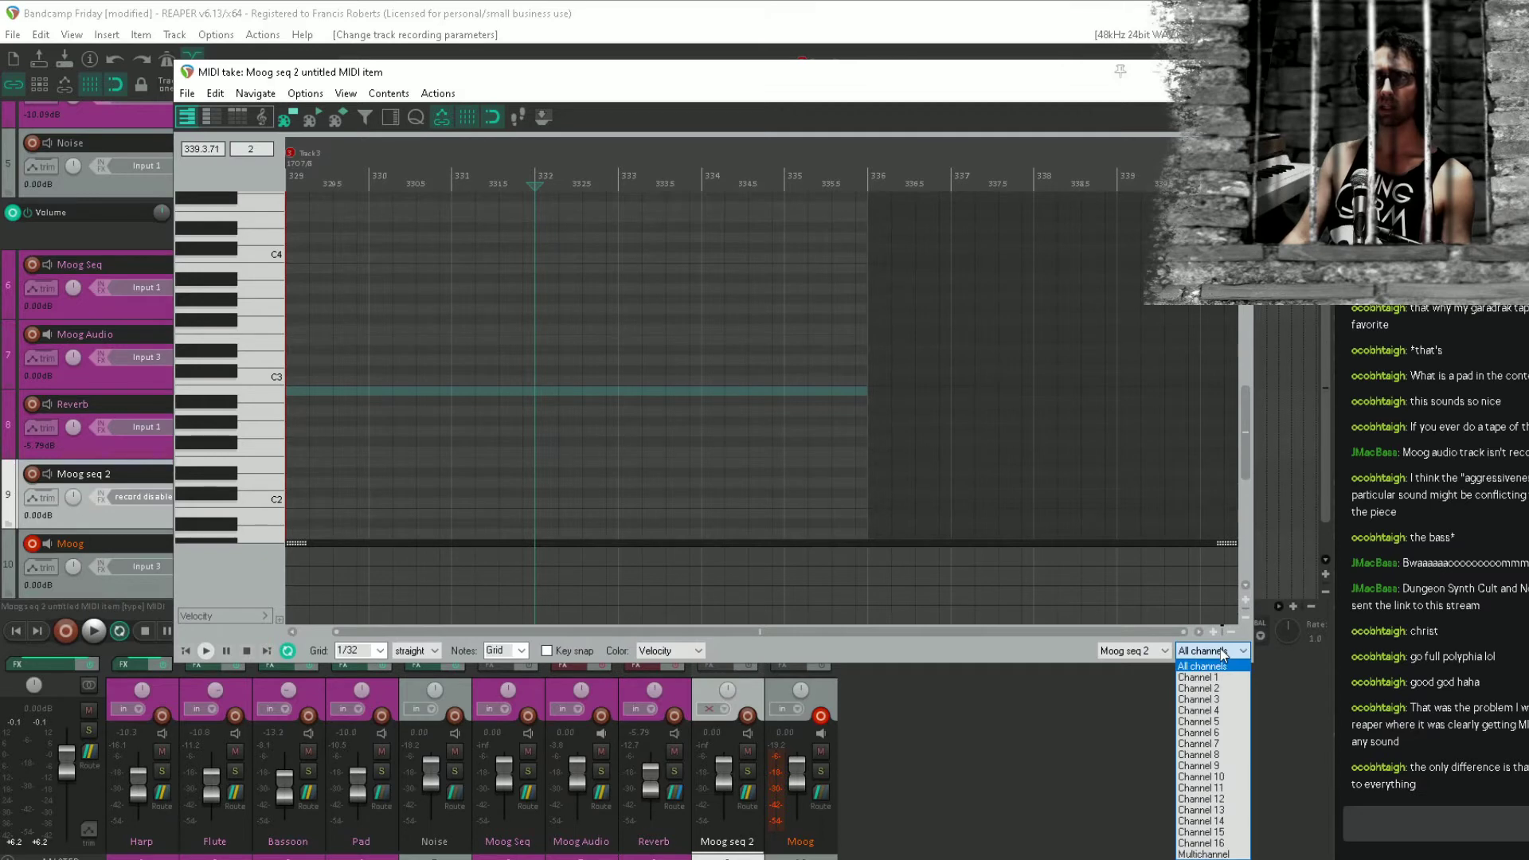
left_click(1202, 678)
left_click(350, 340)
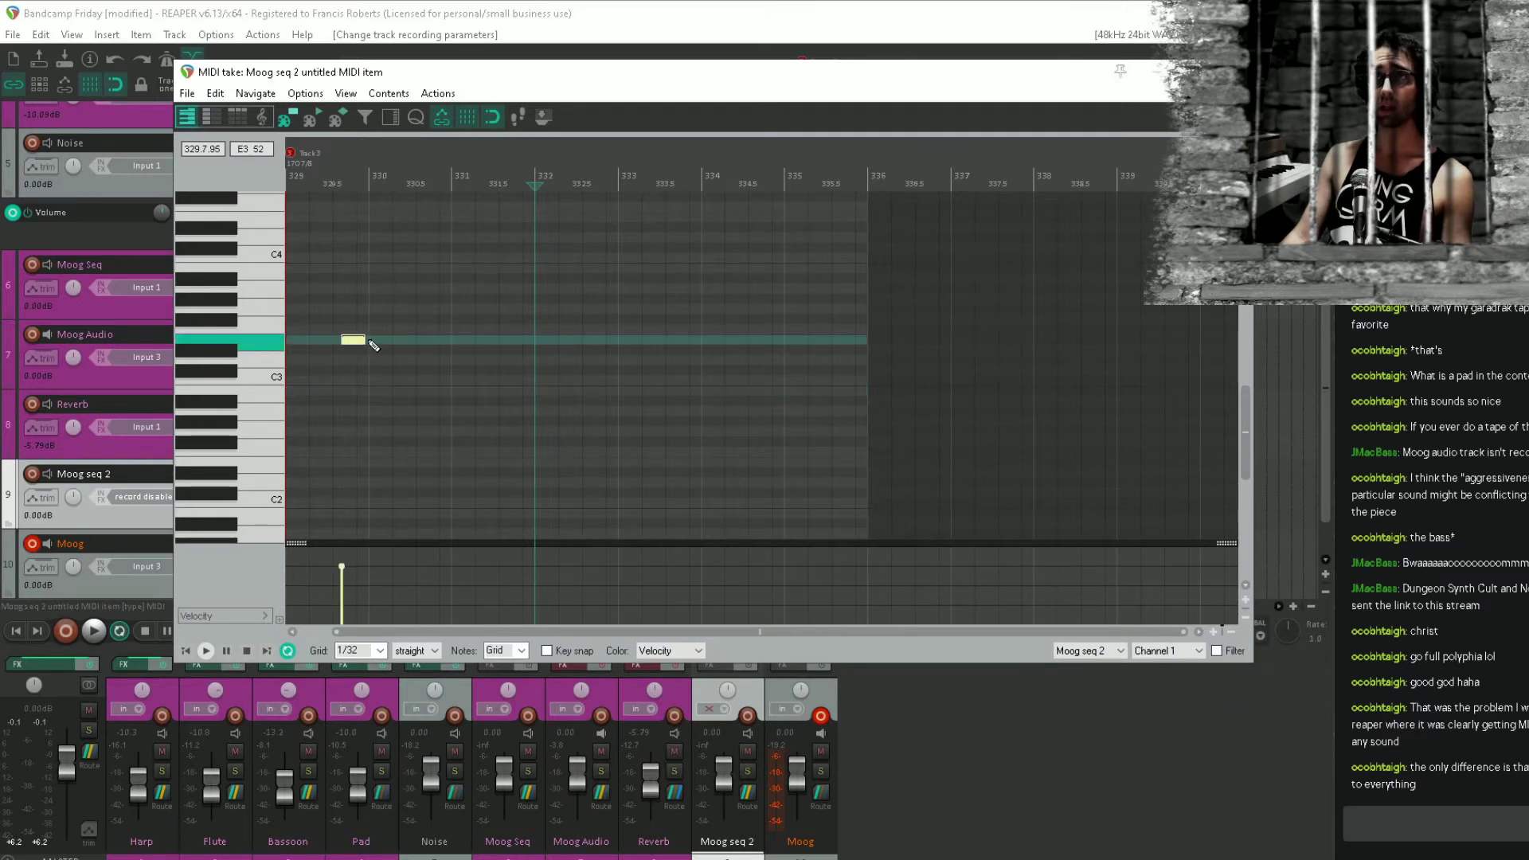
left_click(1234, 71)
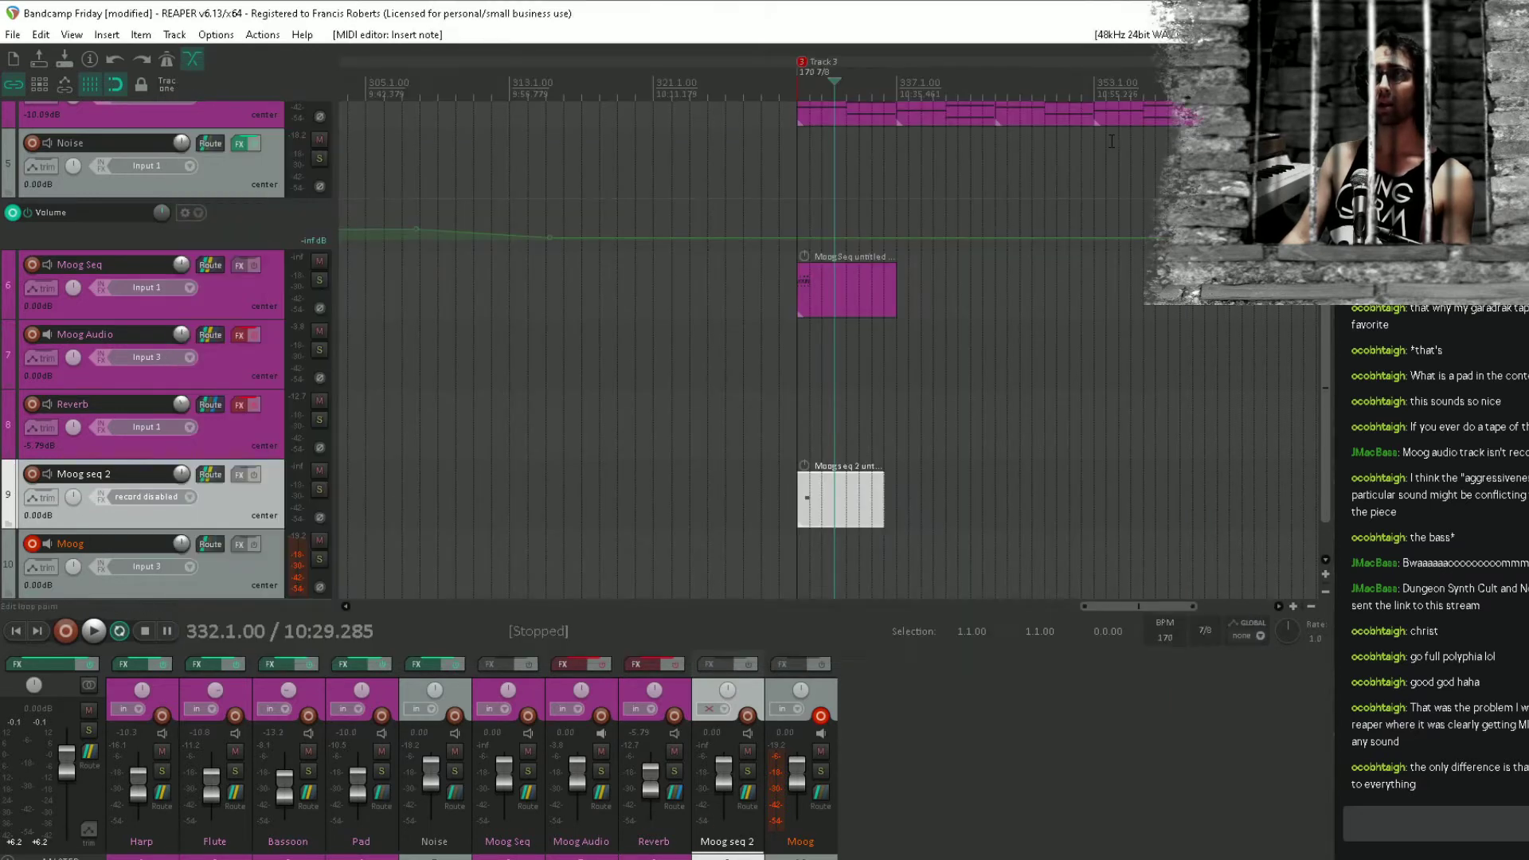
Delete the test MIDI item along with the Moog seq 2 and Moog tracks.
left_click(850, 491)
key("Delete")
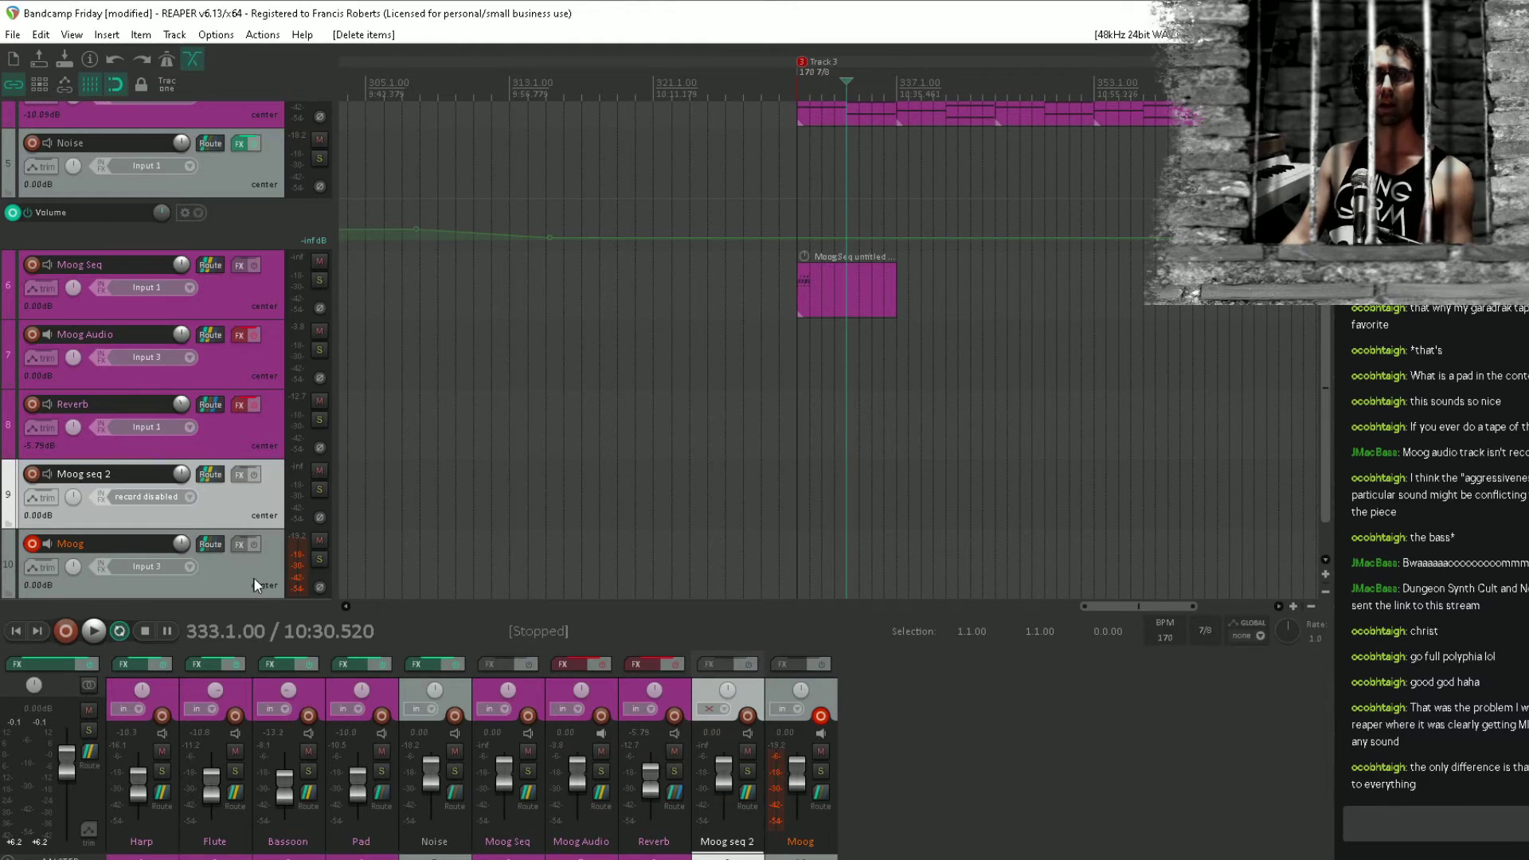
left_click(253, 578, "shift")
left_click(261, 512)
key("Delete")
left_click(254, 510)
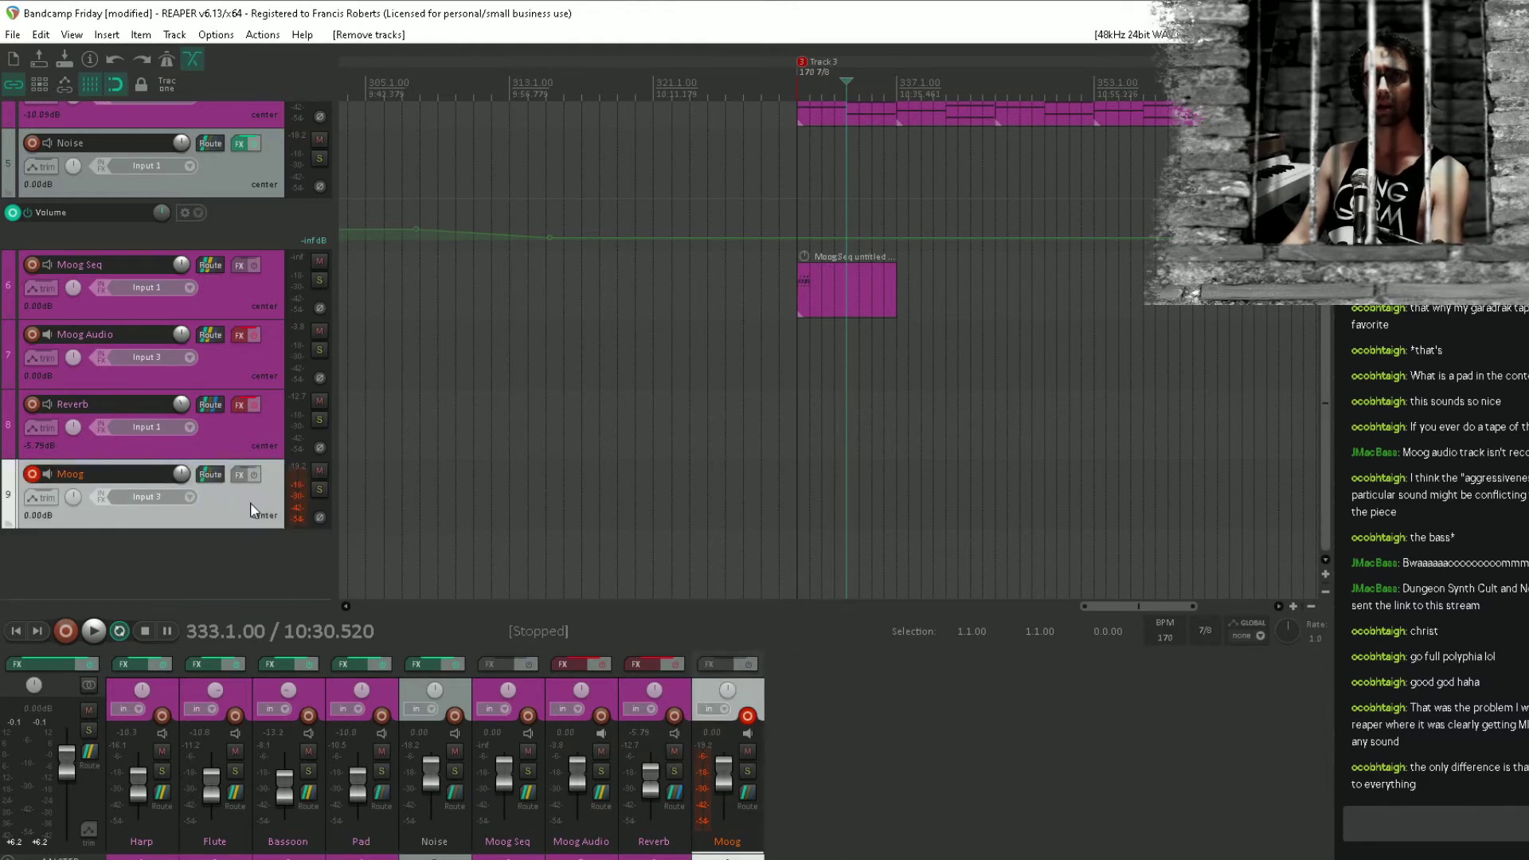
key("Delete")
Set the Moog Seq item's MIDI editor channel to Channel 1 and close the editor.
left_click(848, 281)
left_click_drag(832, 288, 785, 531)
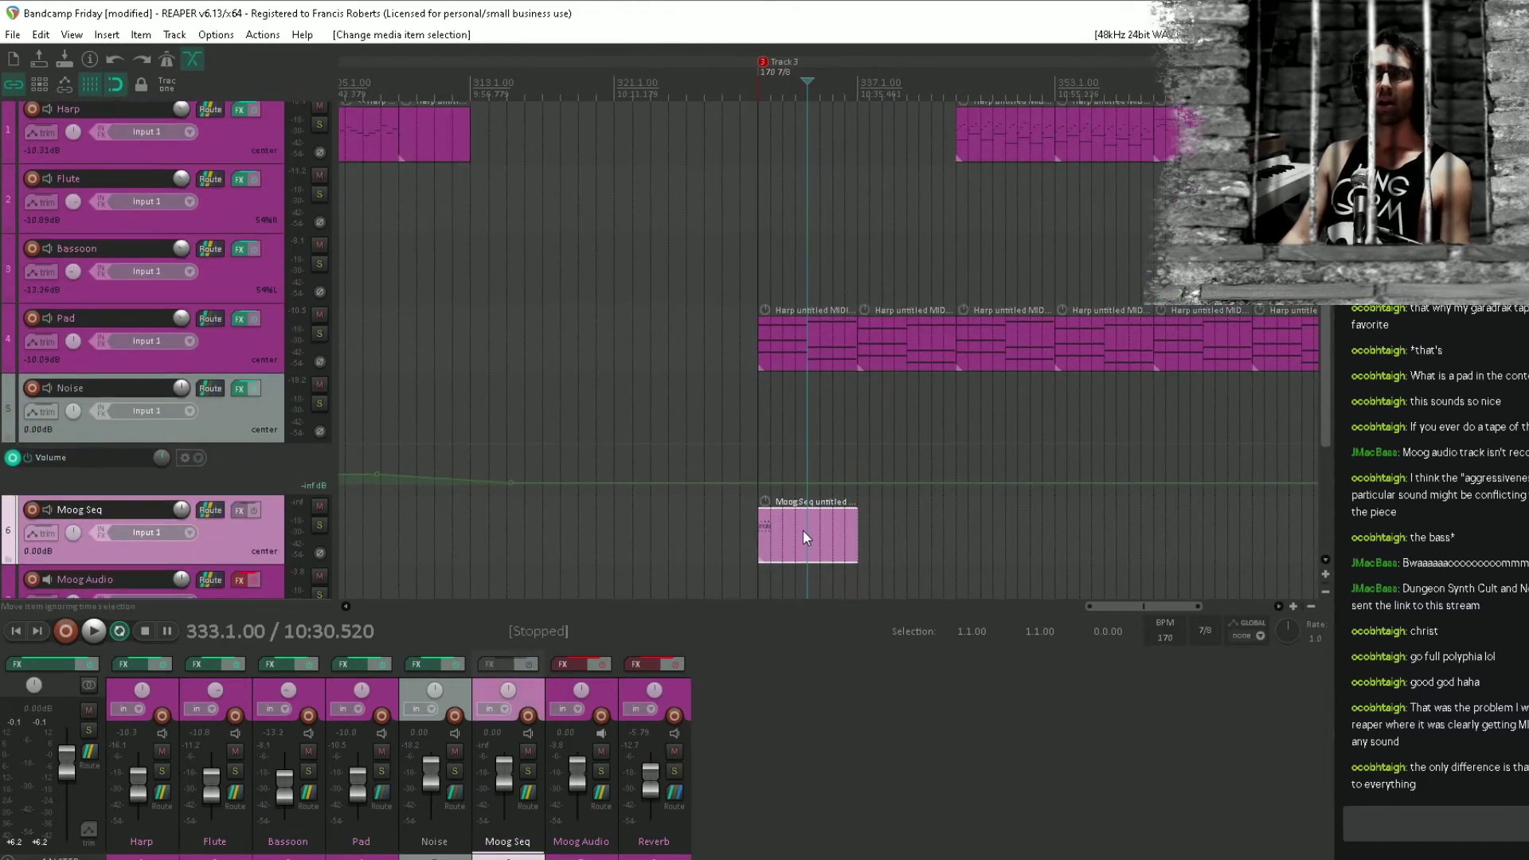
double_click(803, 531)
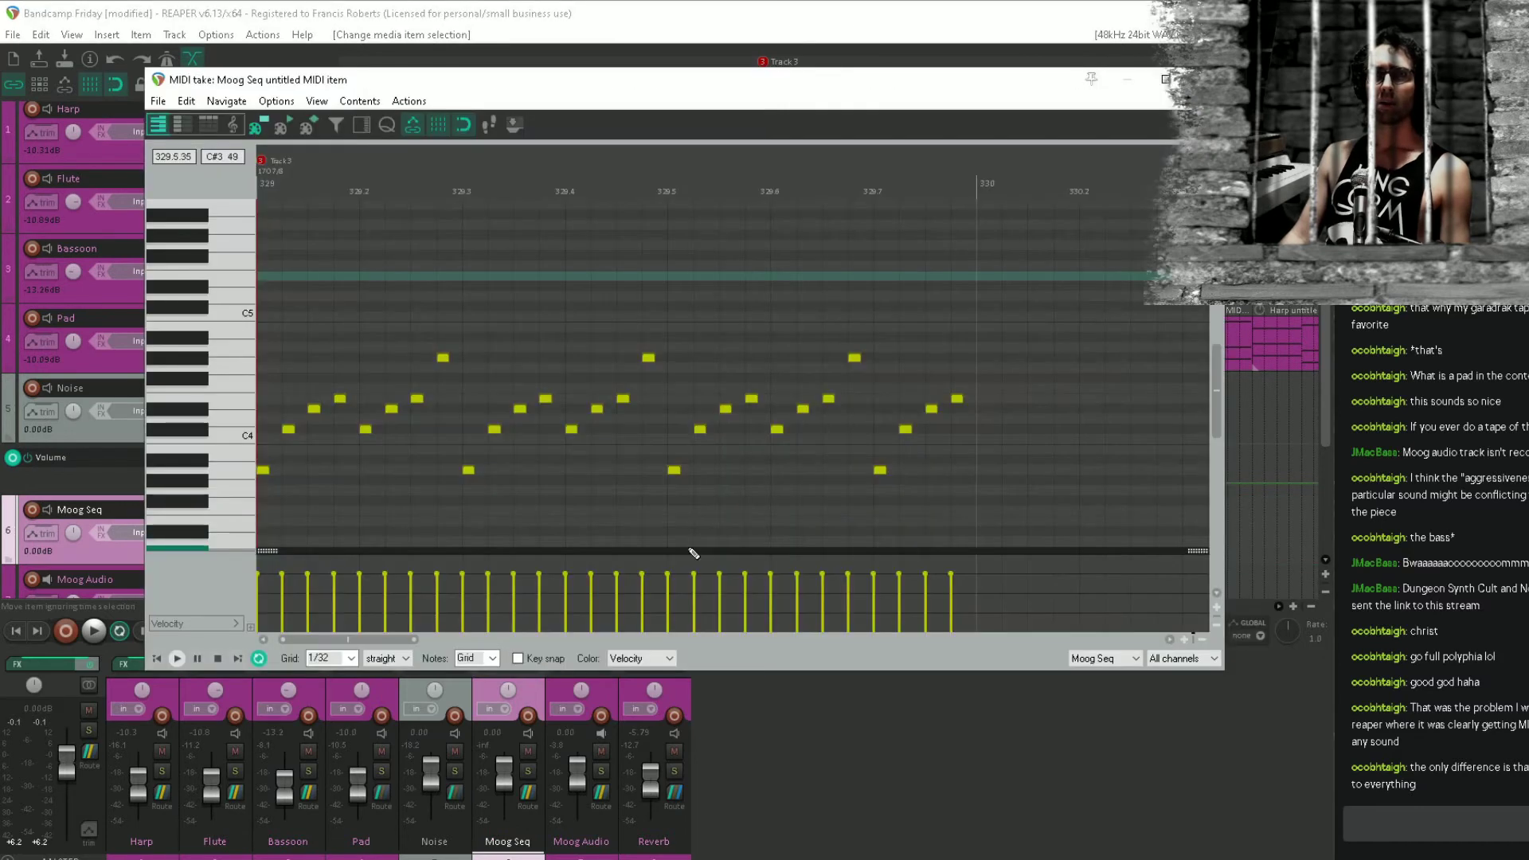
left_click(1182, 658)
left_click(1174, 691)
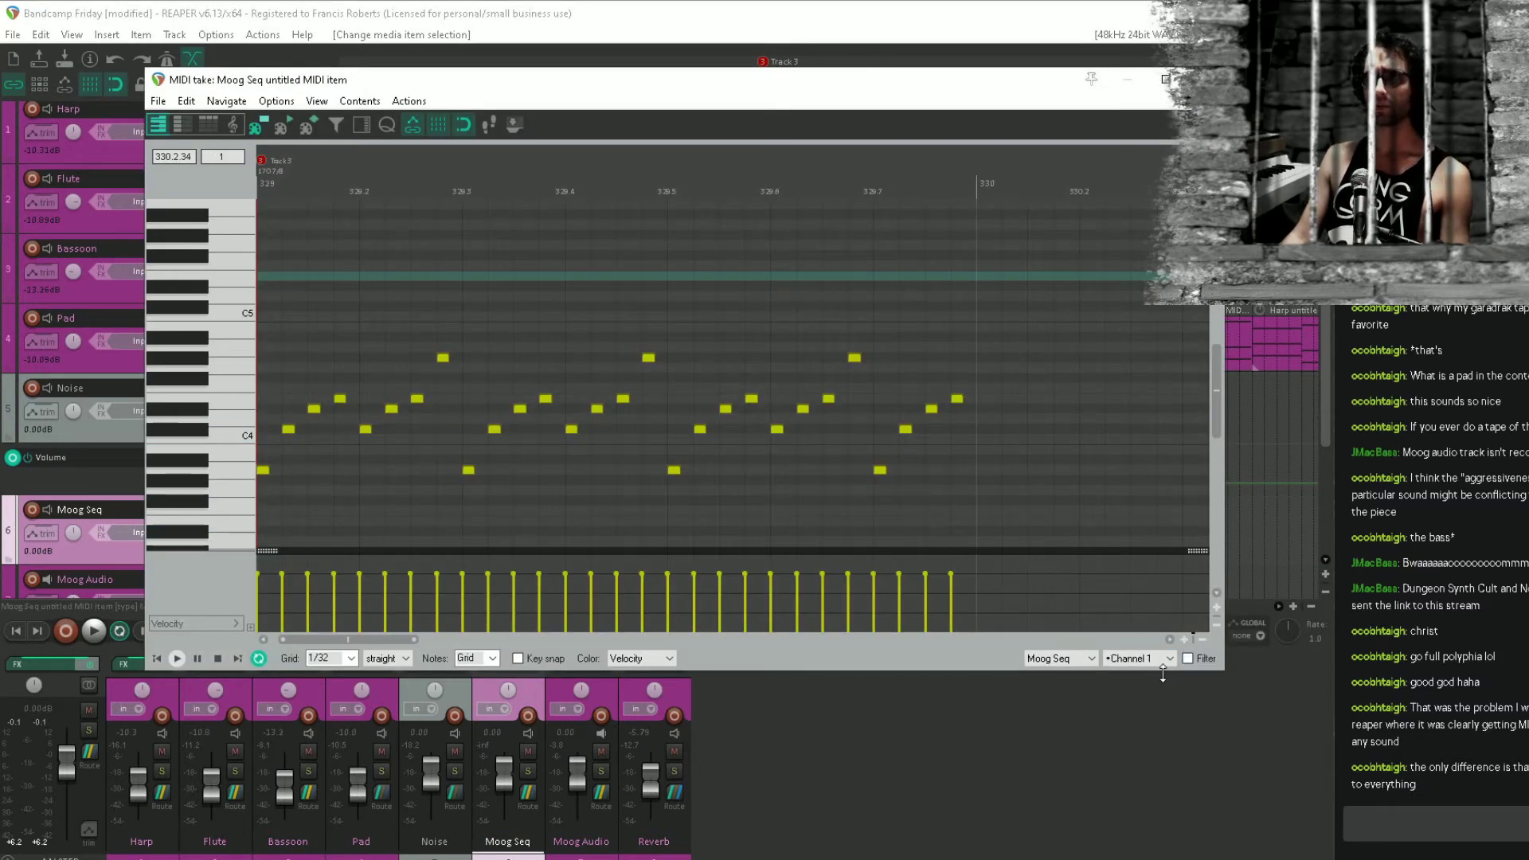
scroll(899, 436, "down", 3)
left_click_drag(653, 476, 749, 435)
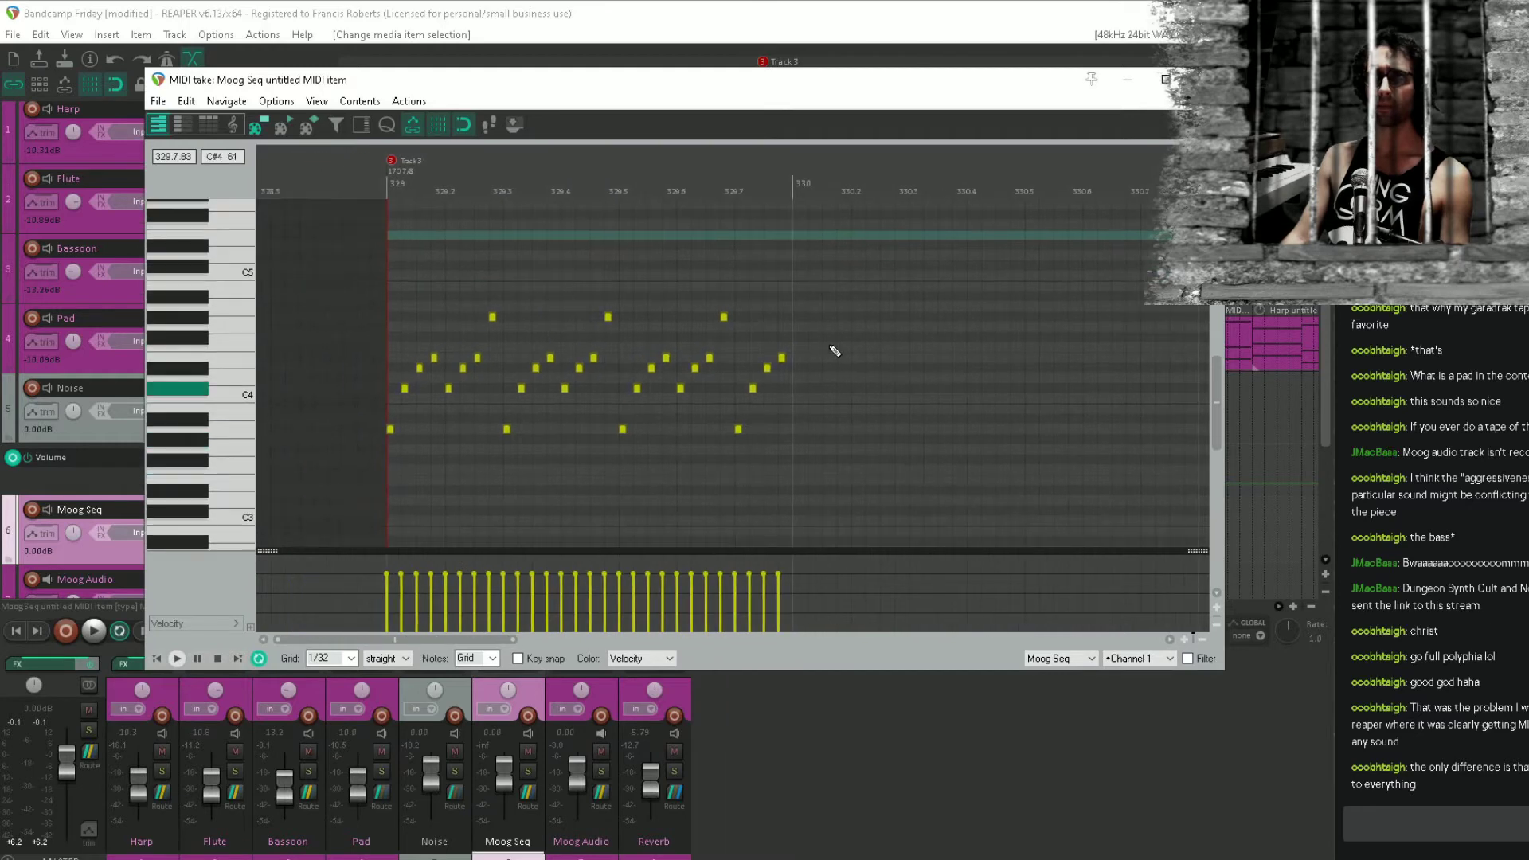
key("Escape")
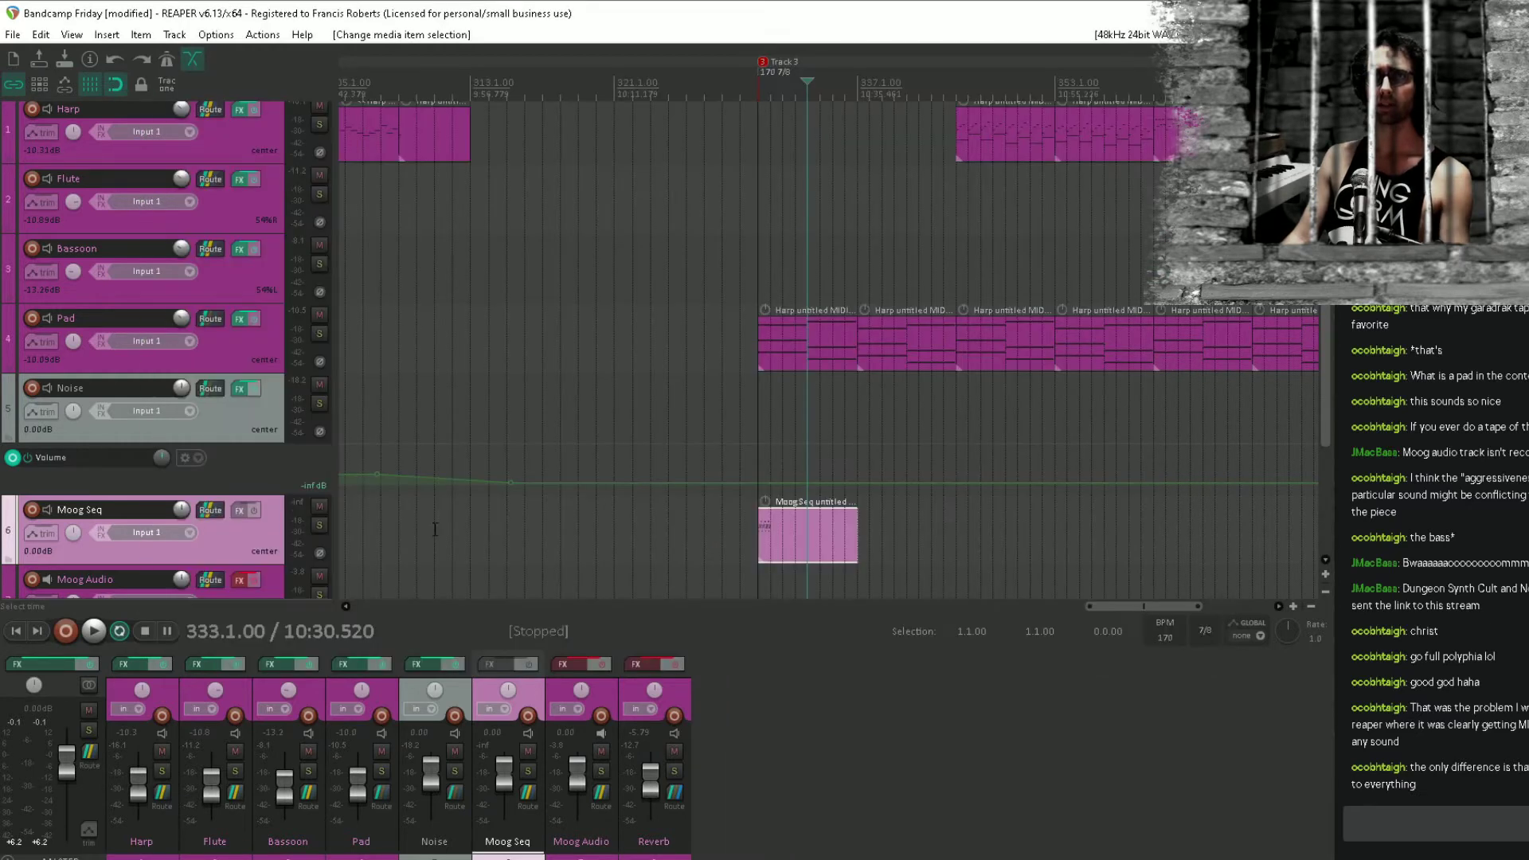
Arm the Moog Audio track for recording and play the arpeggio repeatedly from the start of bar 329.
left_click(758, 577)
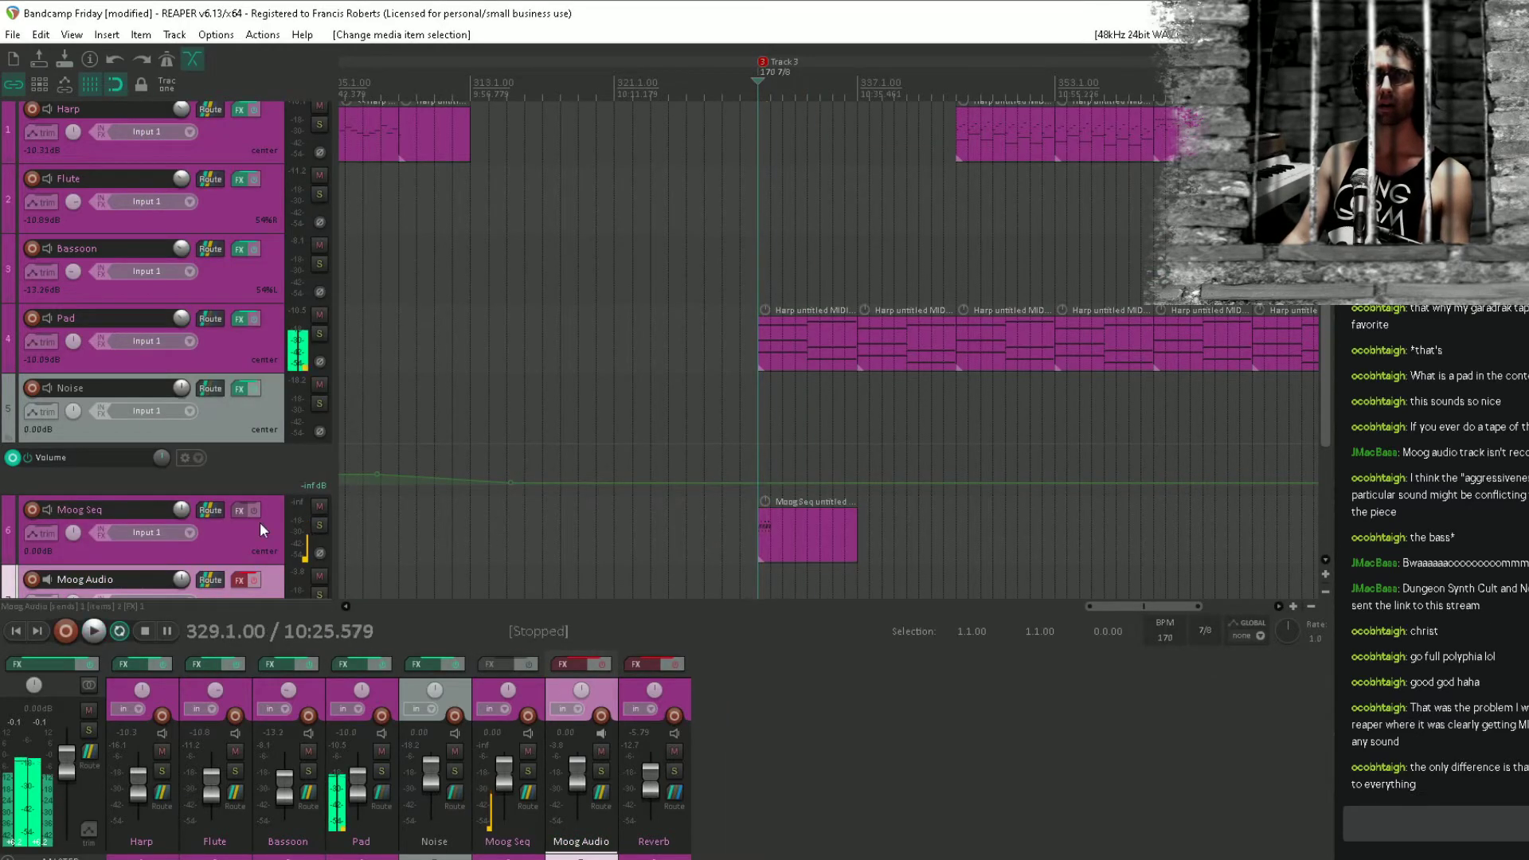
scroll(67, 525, "down", 1)
left_click(33, 509)
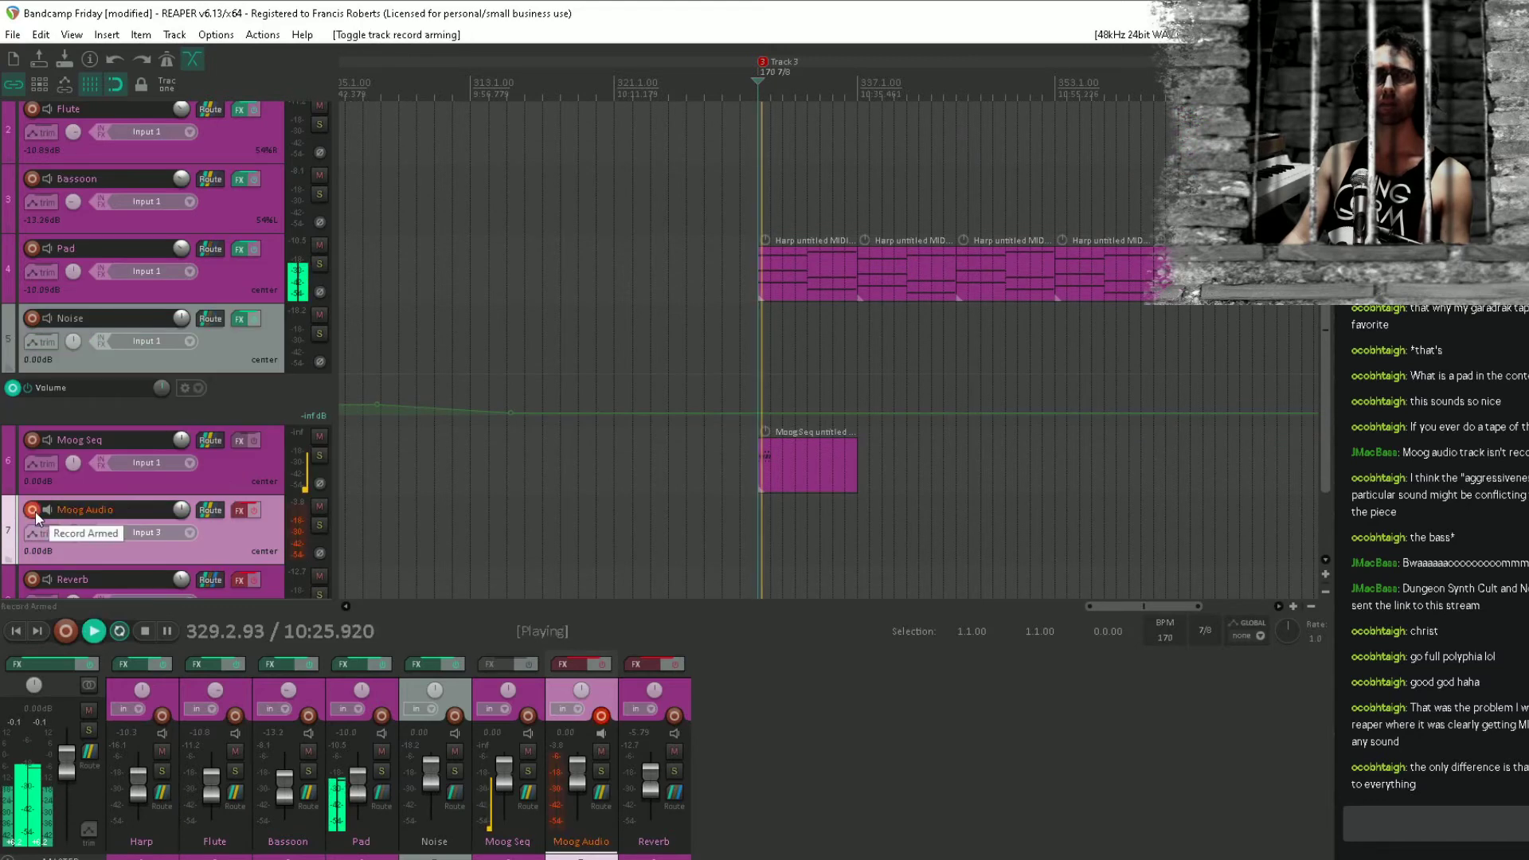
key("space")
key("space")
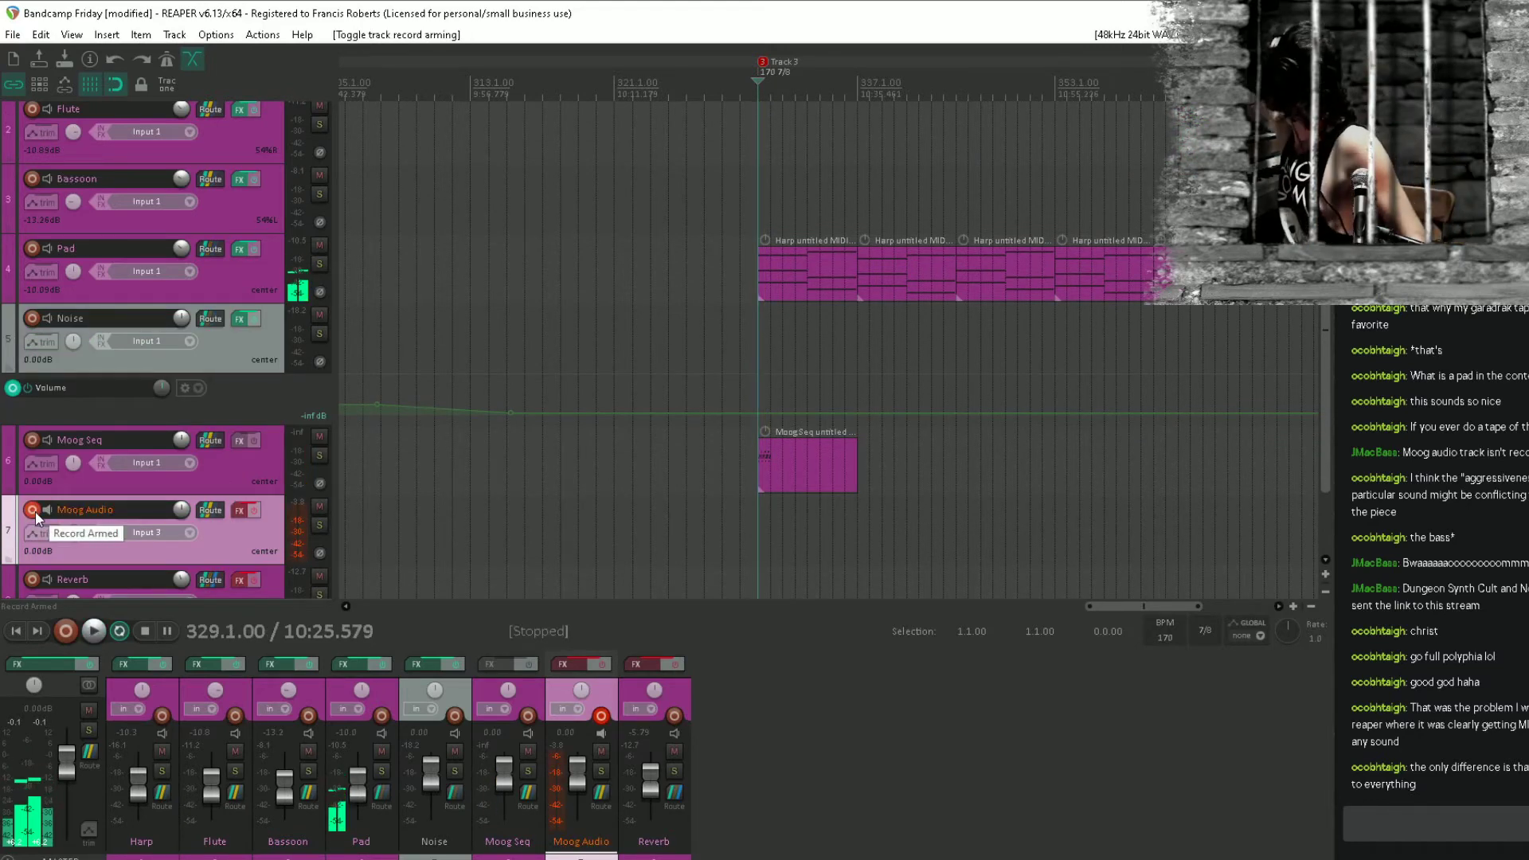
key("space")
key("space")
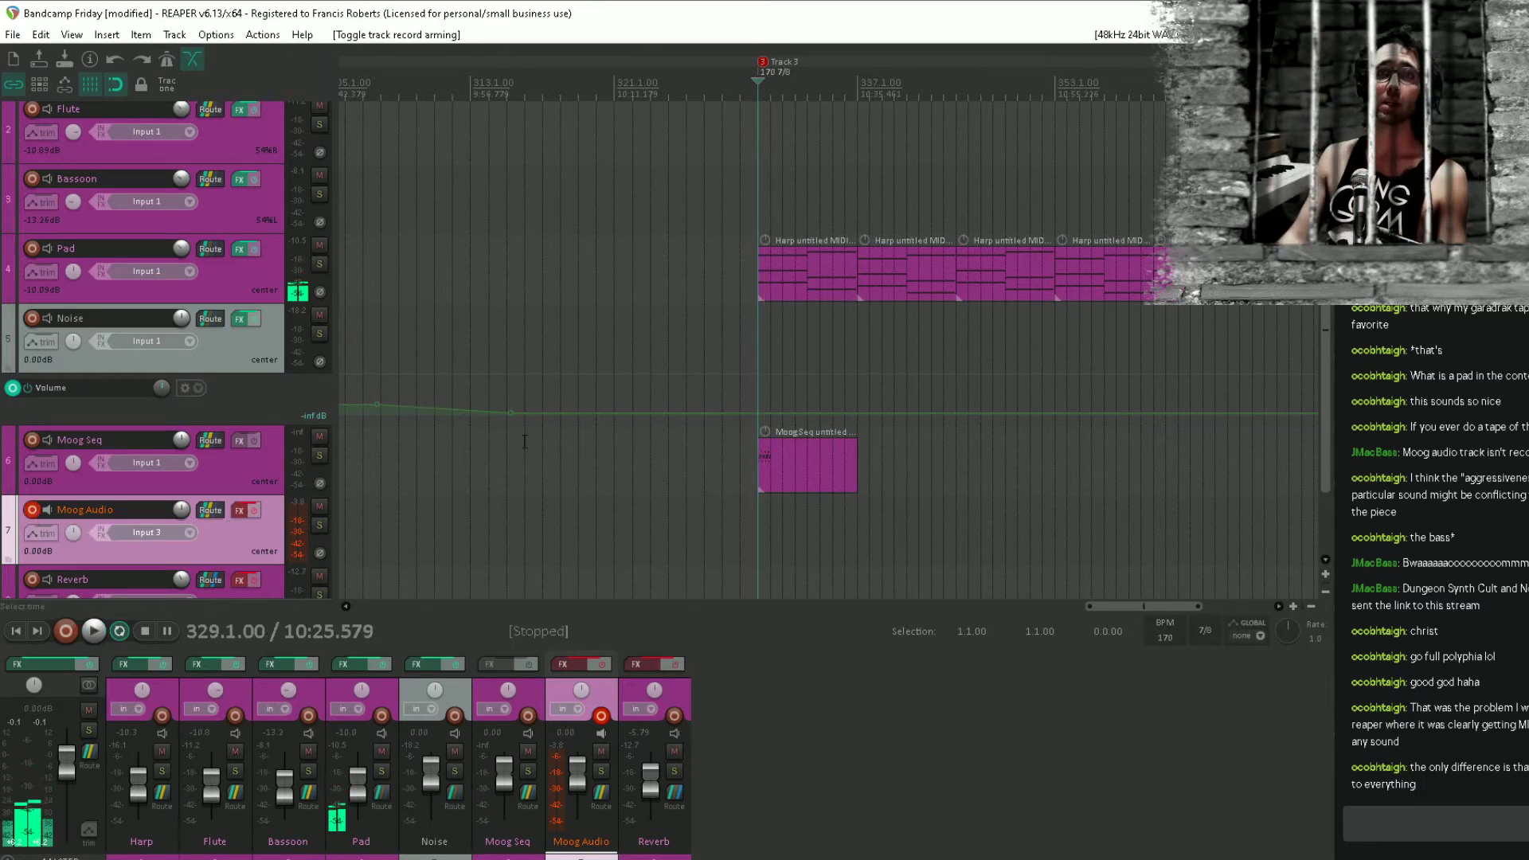
Save the project and open the recent project Guitar IR tones.rpp.
key("ctrl+s")
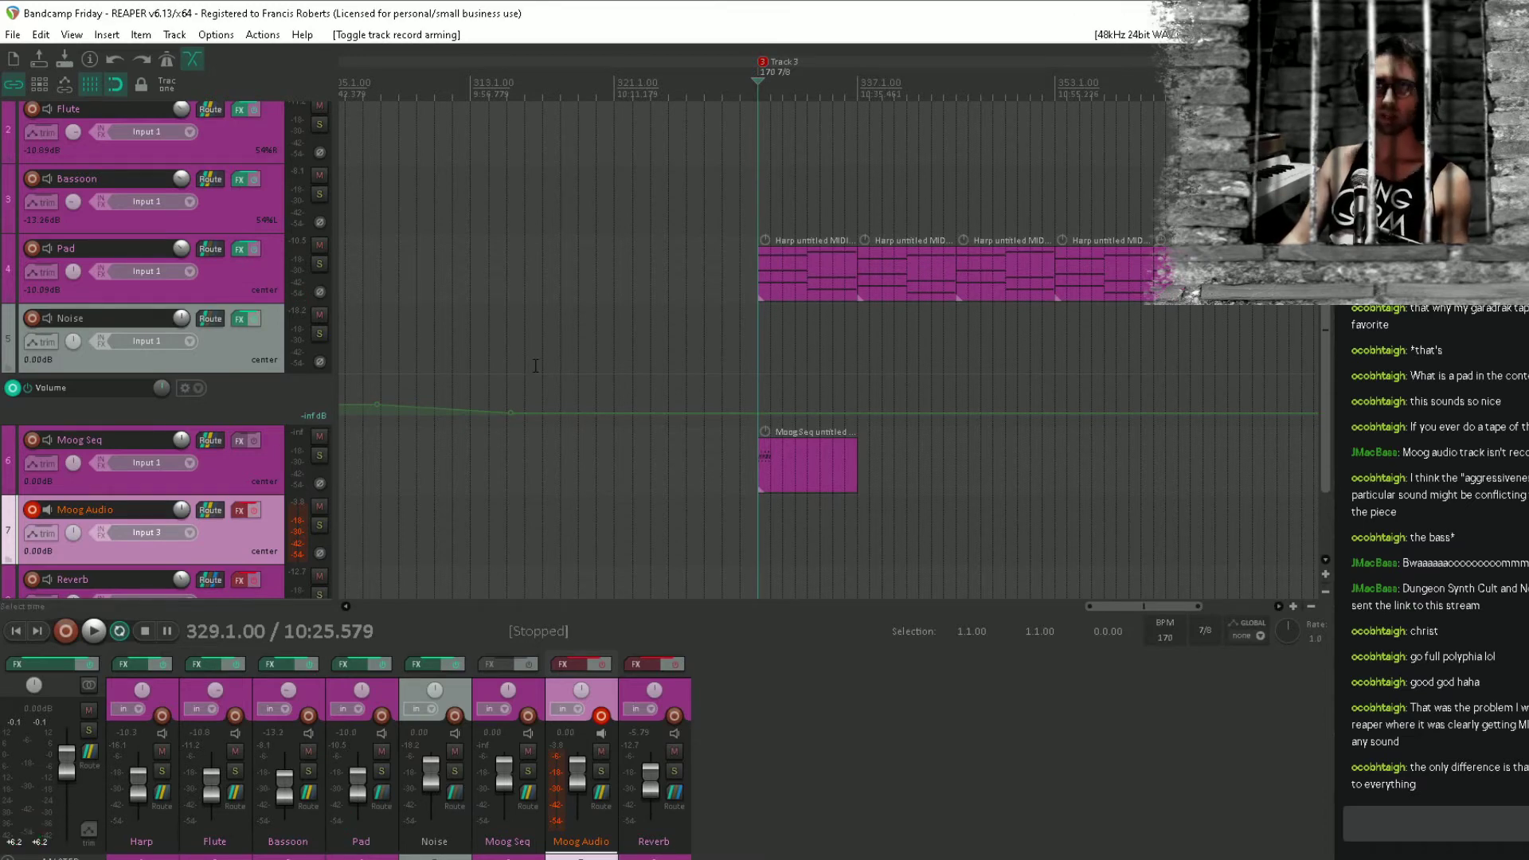
left_click(12, 37)
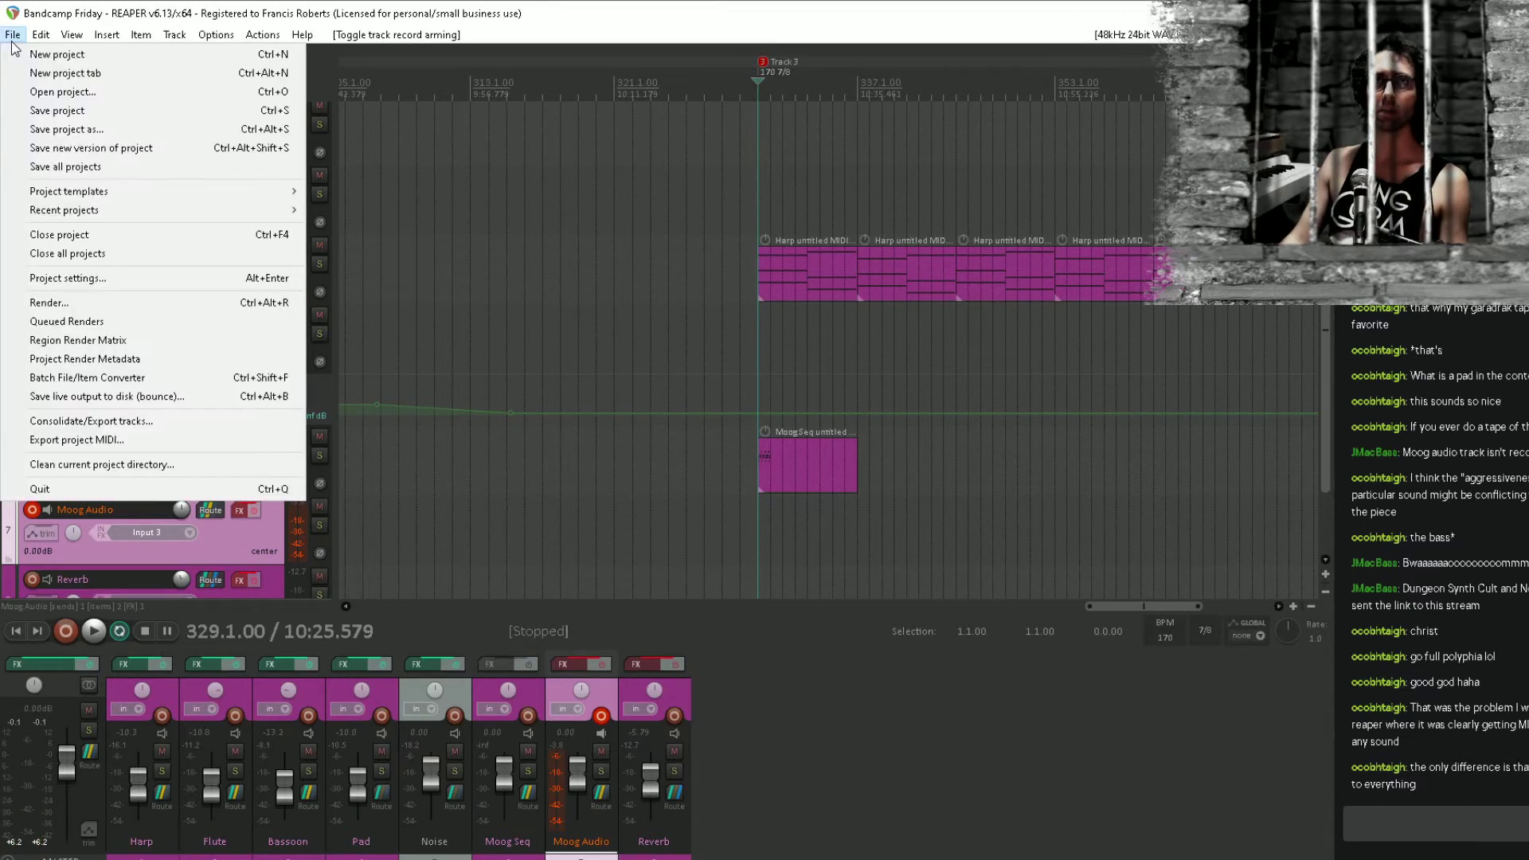
mouse_move(77, 210)
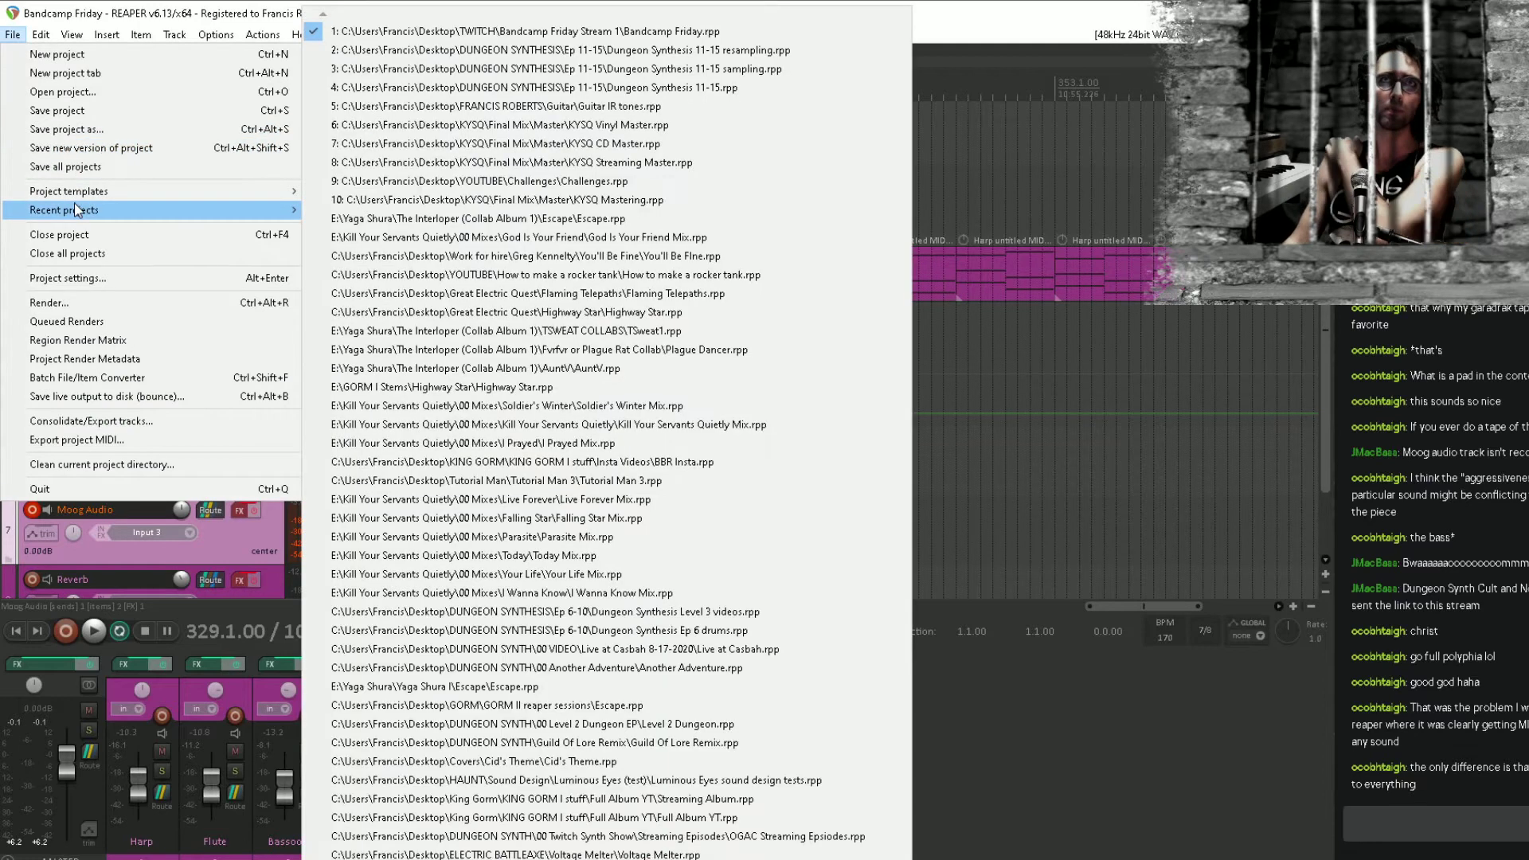
left_click(747, 110)
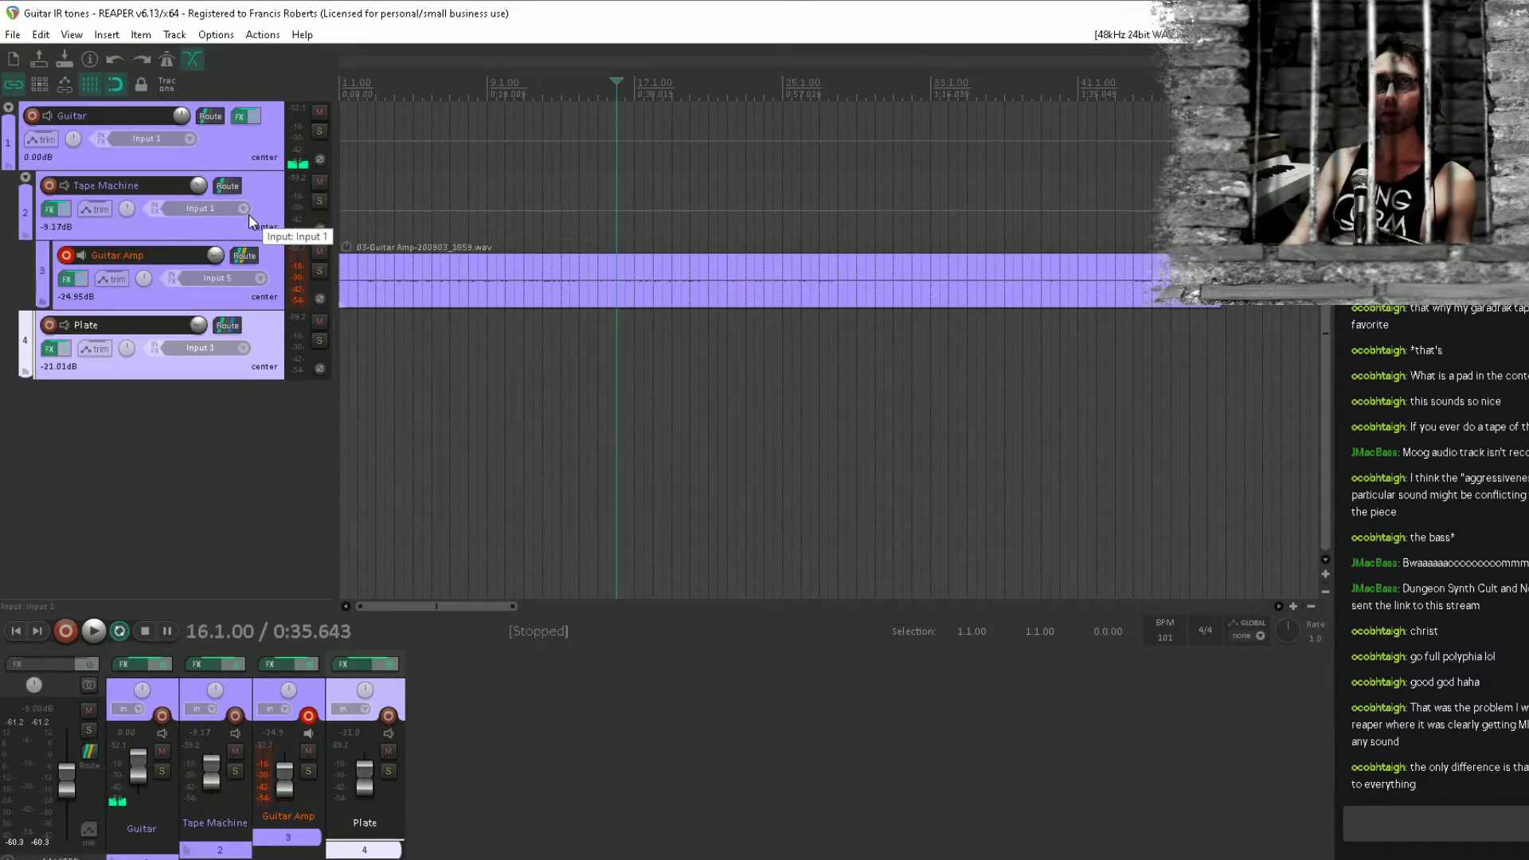
Reopen the recent project Bandcamp Friday.rpp.
left_click(13, 35)
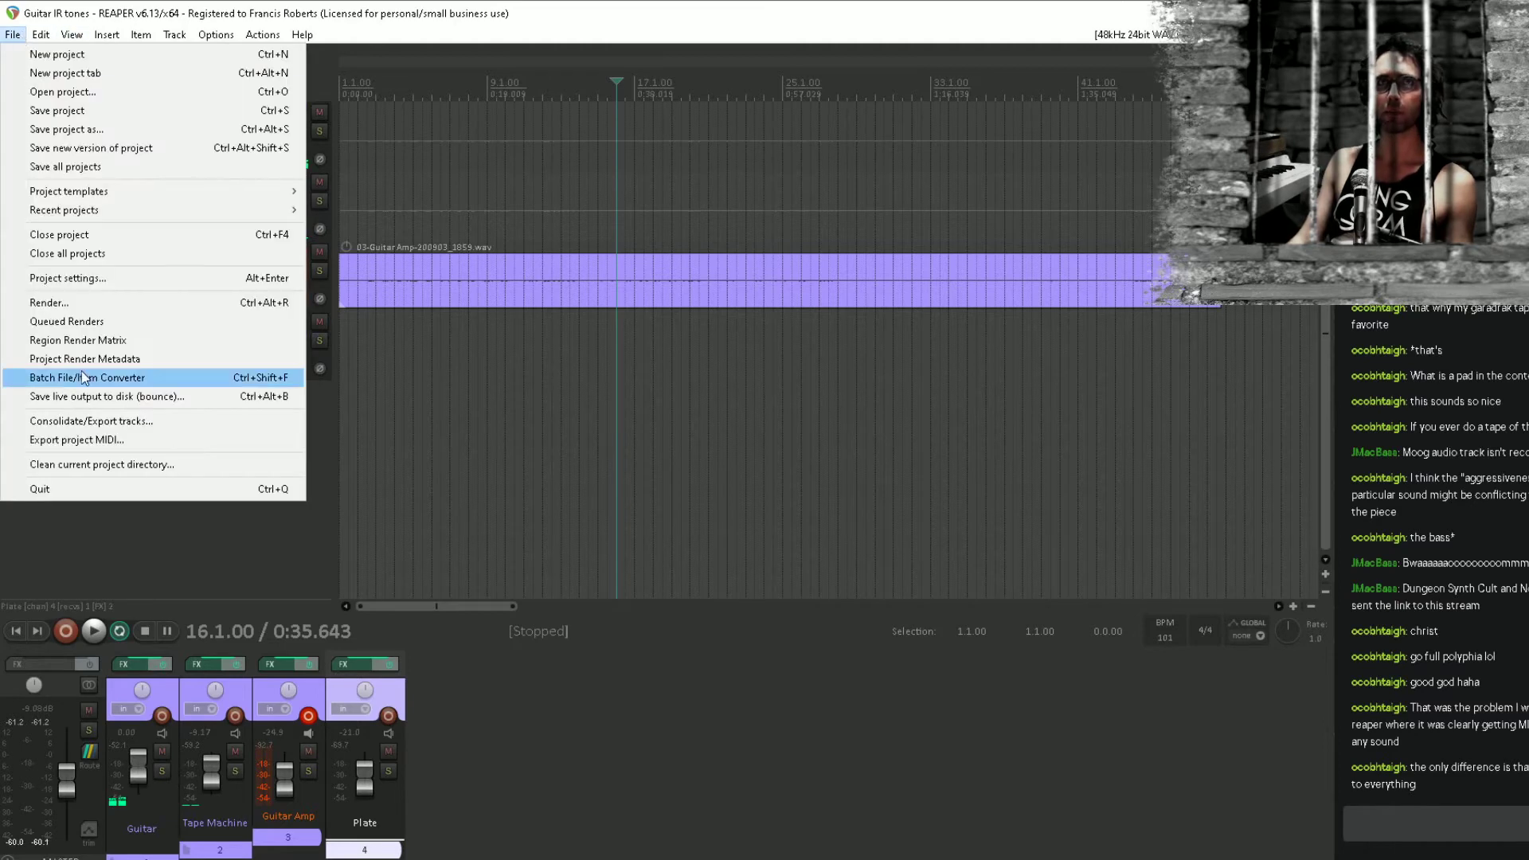
mouse_move(195, 211)
left_click(618, 53)
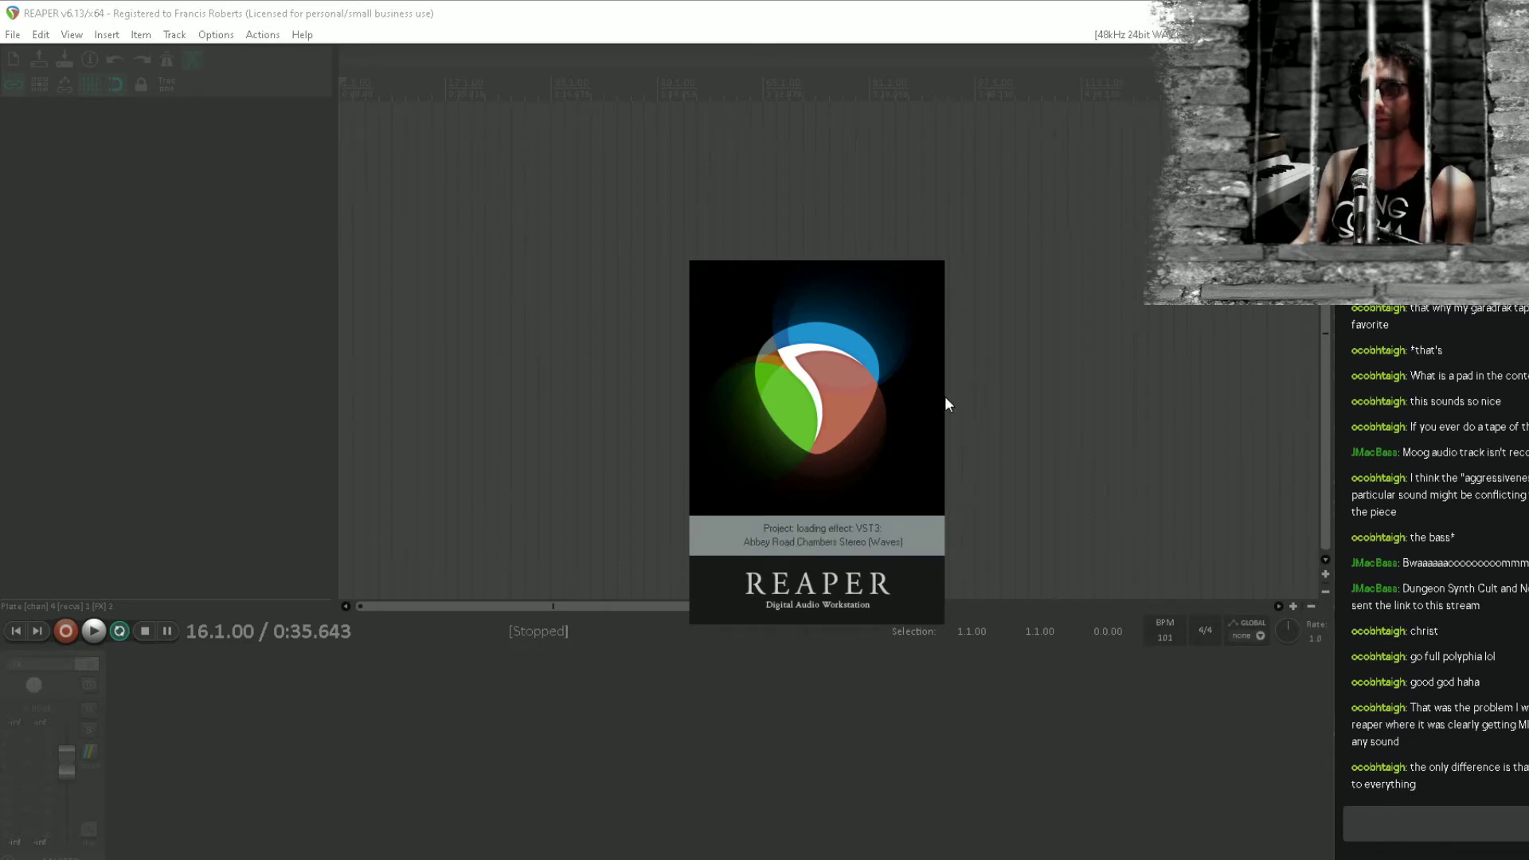
Play briefly from bar 329 and delete the Moog Seq MIDI item.
key("space")
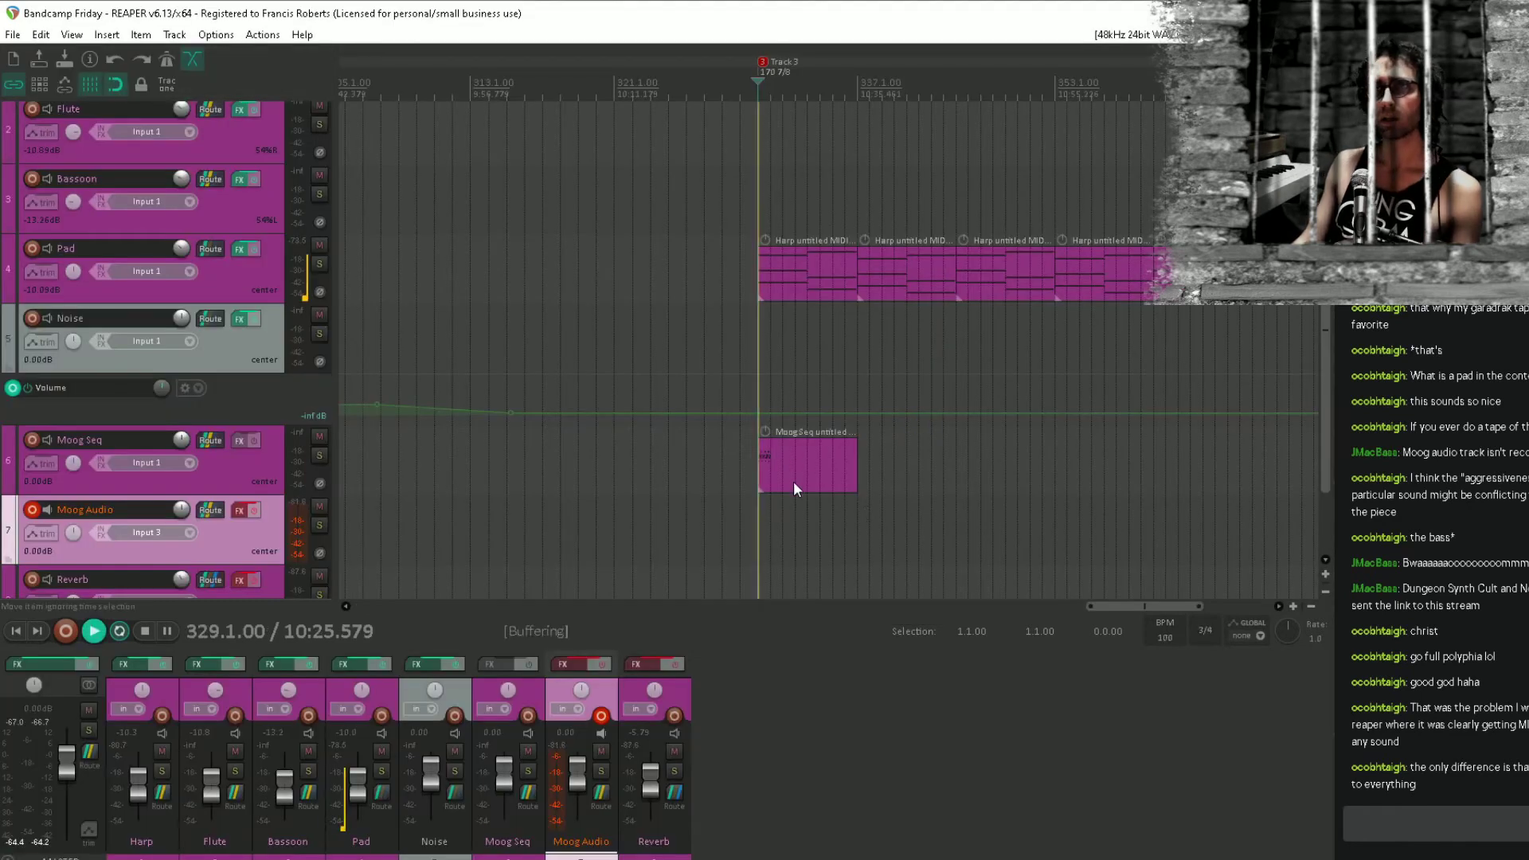
key("space")
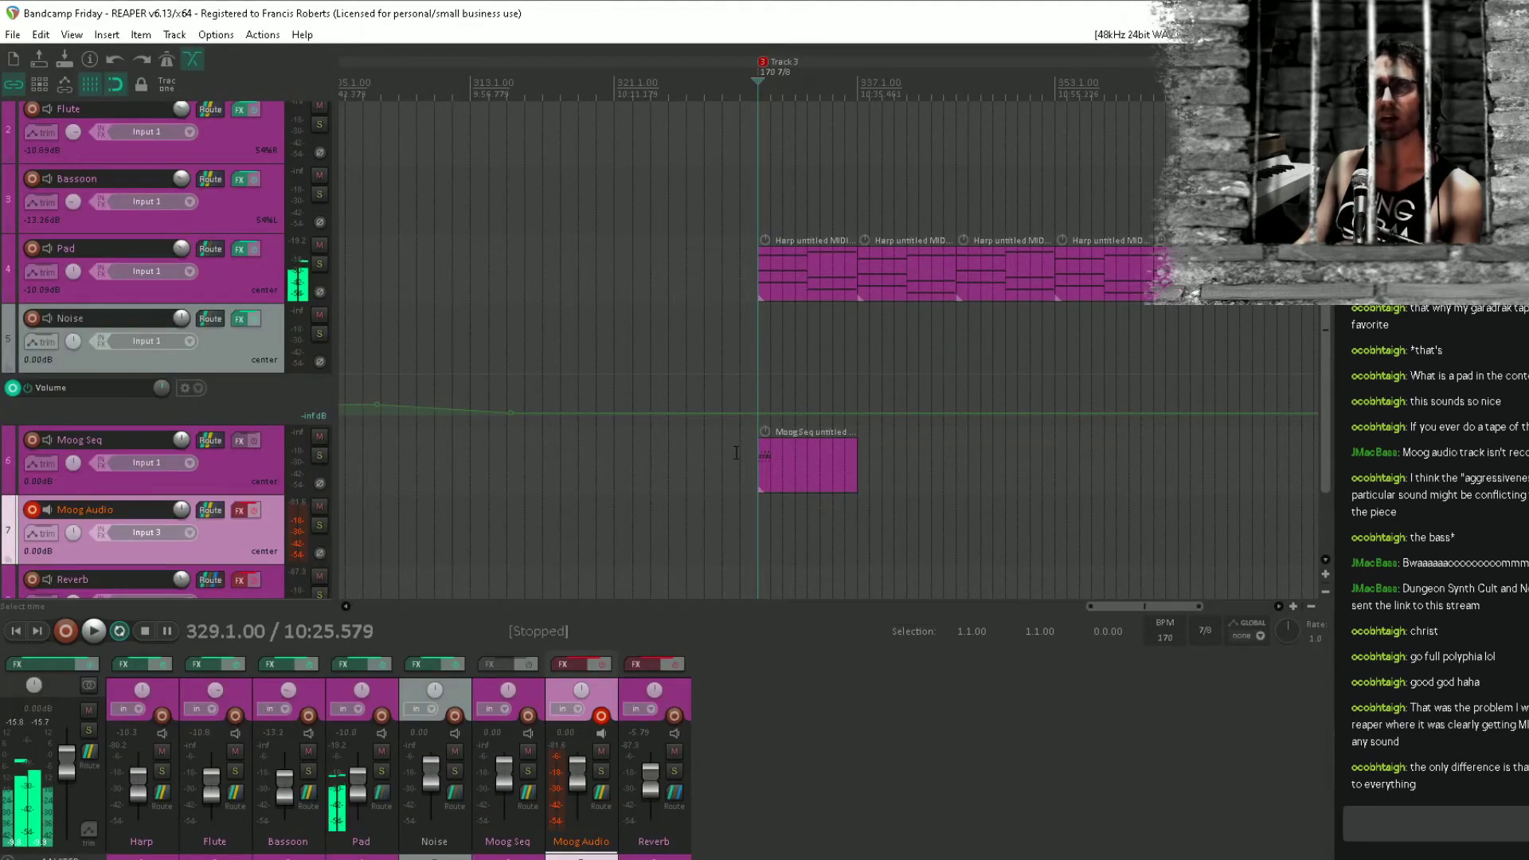
left_click(774, 459)
key("Delete")
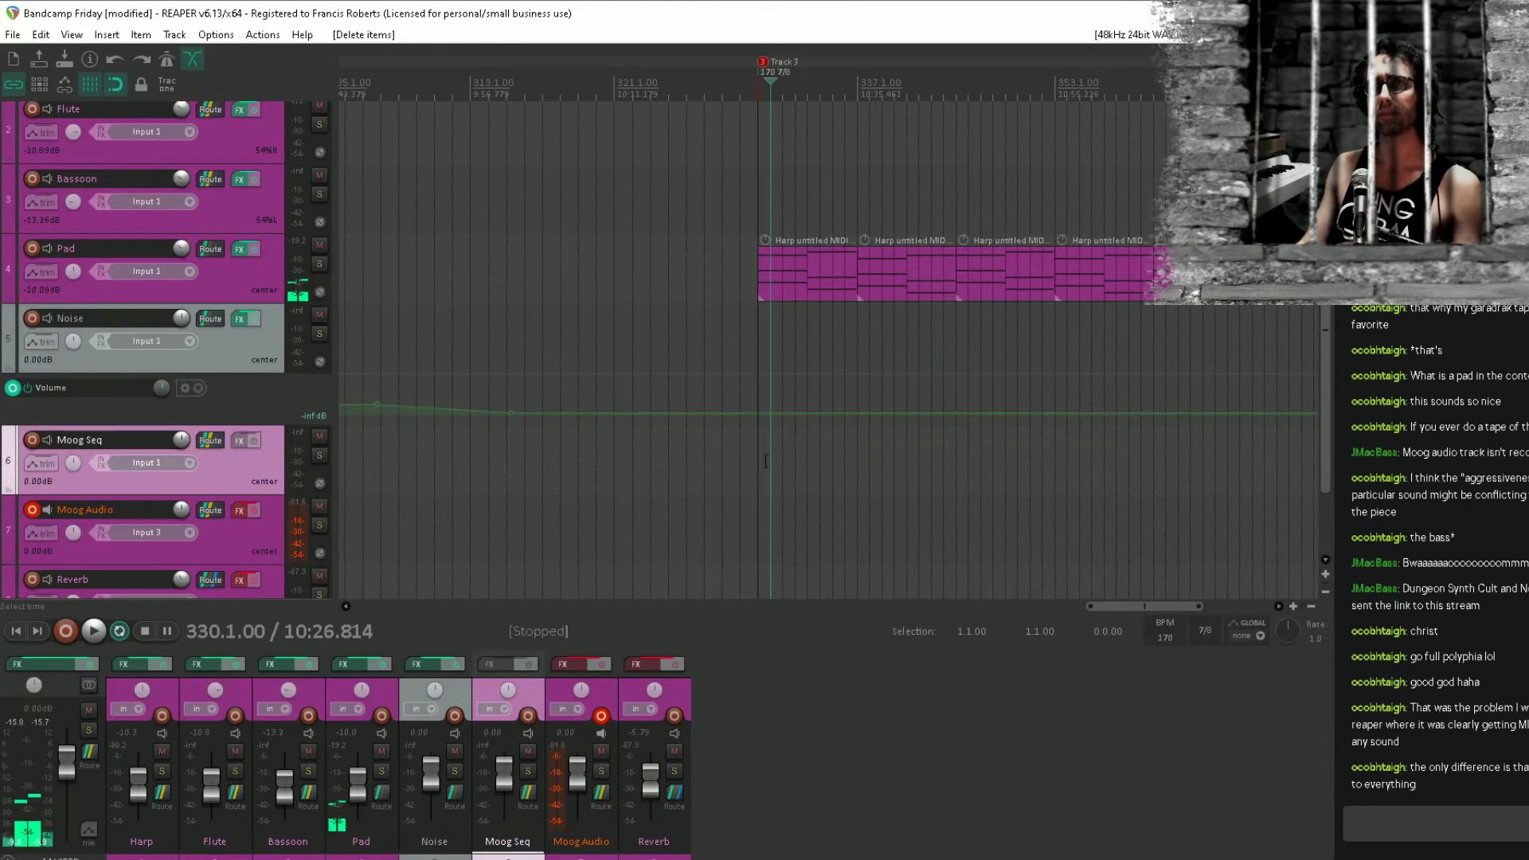
Draw a new Moog Seq MIDI item from bar 329 to bar 335 and insert an F#3 note in bar 331.
left_click_drag(766, 461, 831, 468)
double_click(800, 466)
left_click_drag(504, 742, 540, 742)
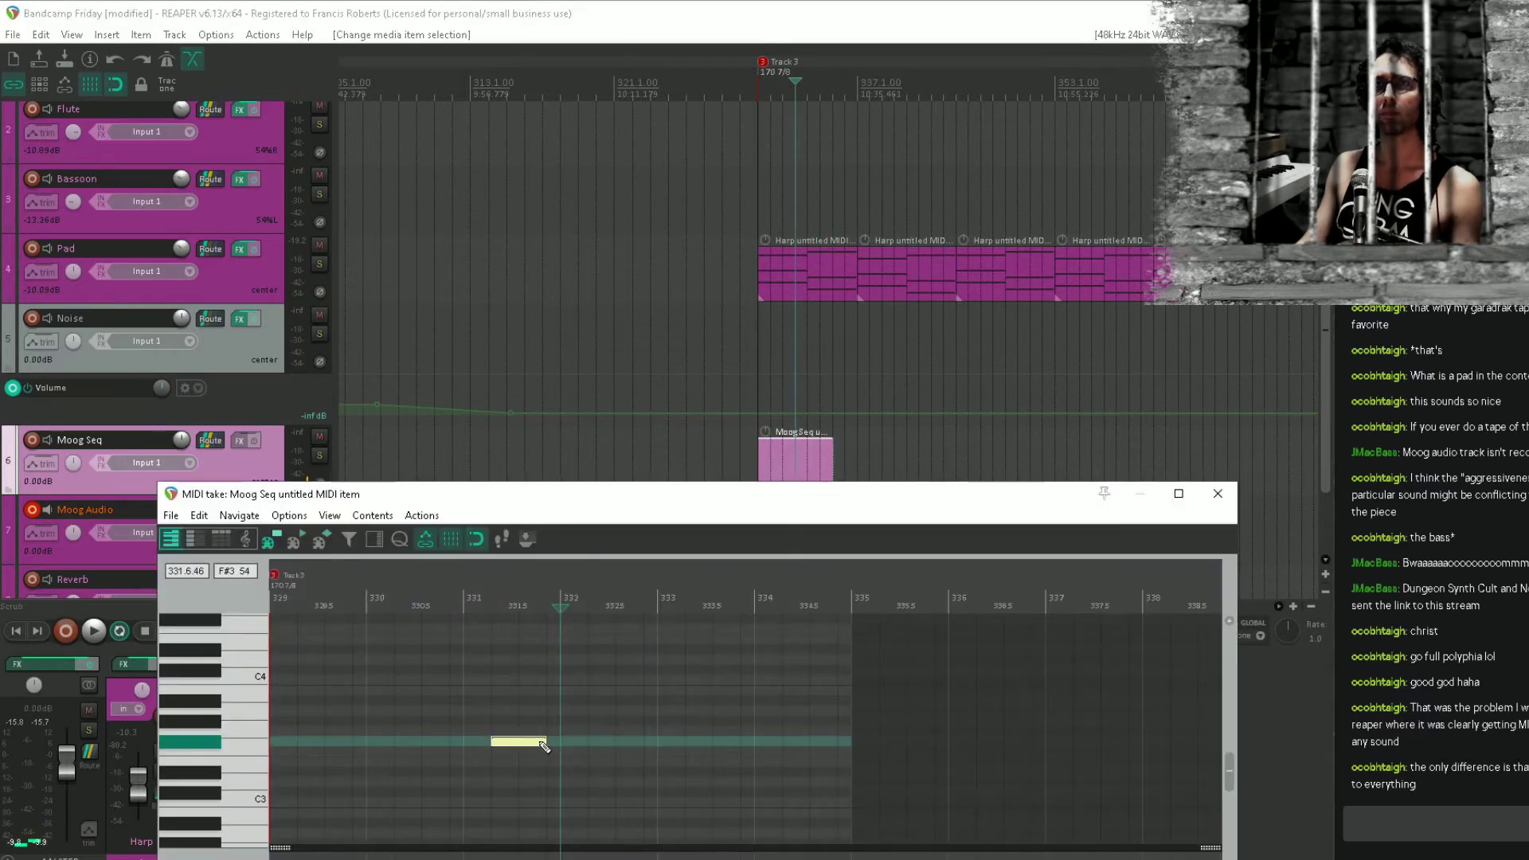
key("Escape")
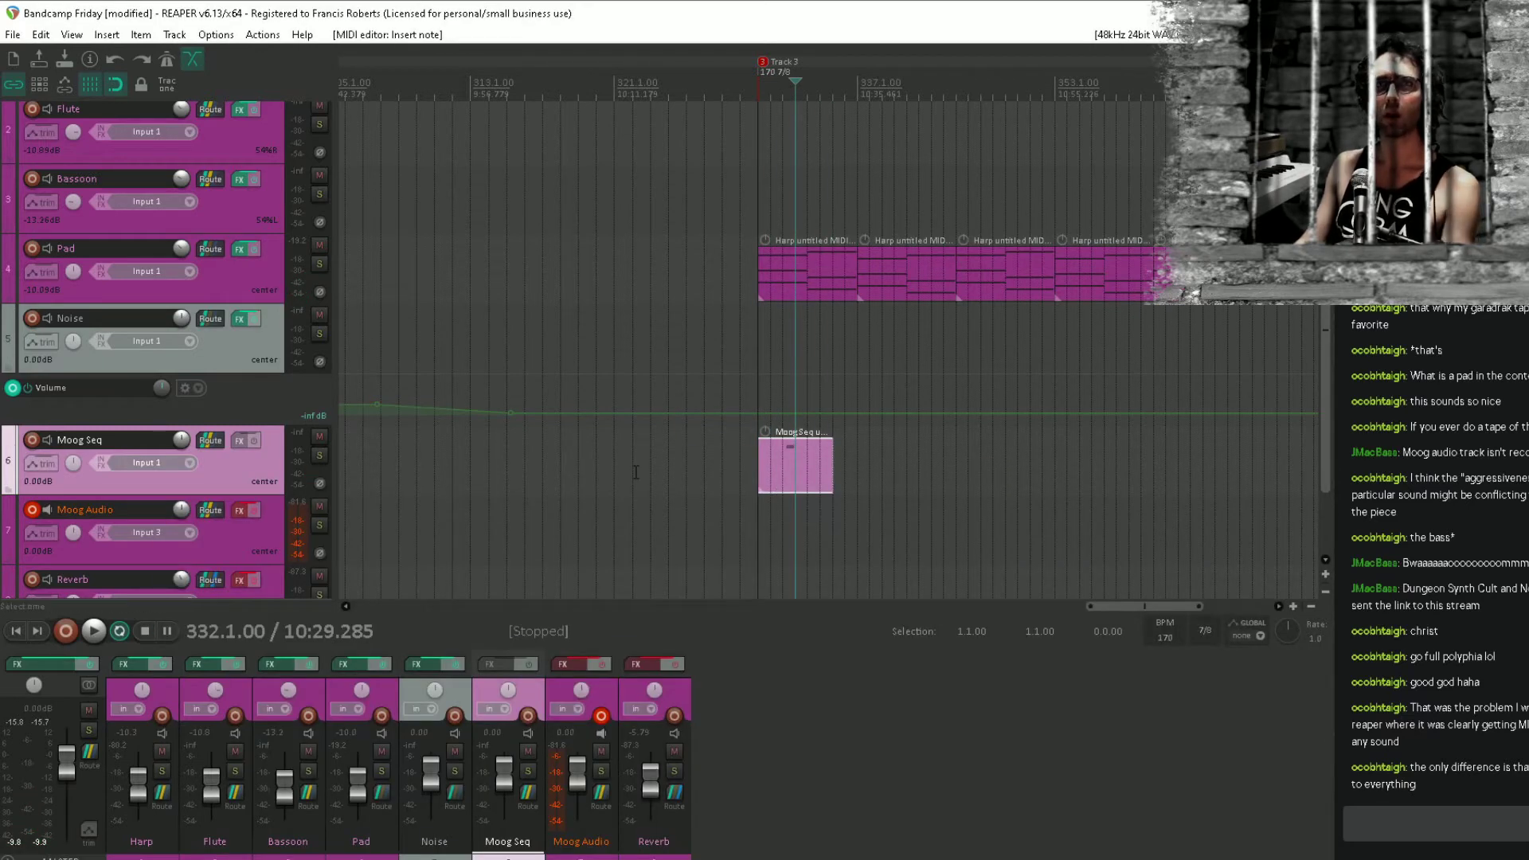
Inspect the new Moog Seq item in the MIDI editor, close the editor and delete the item.
double_click(820, 465)
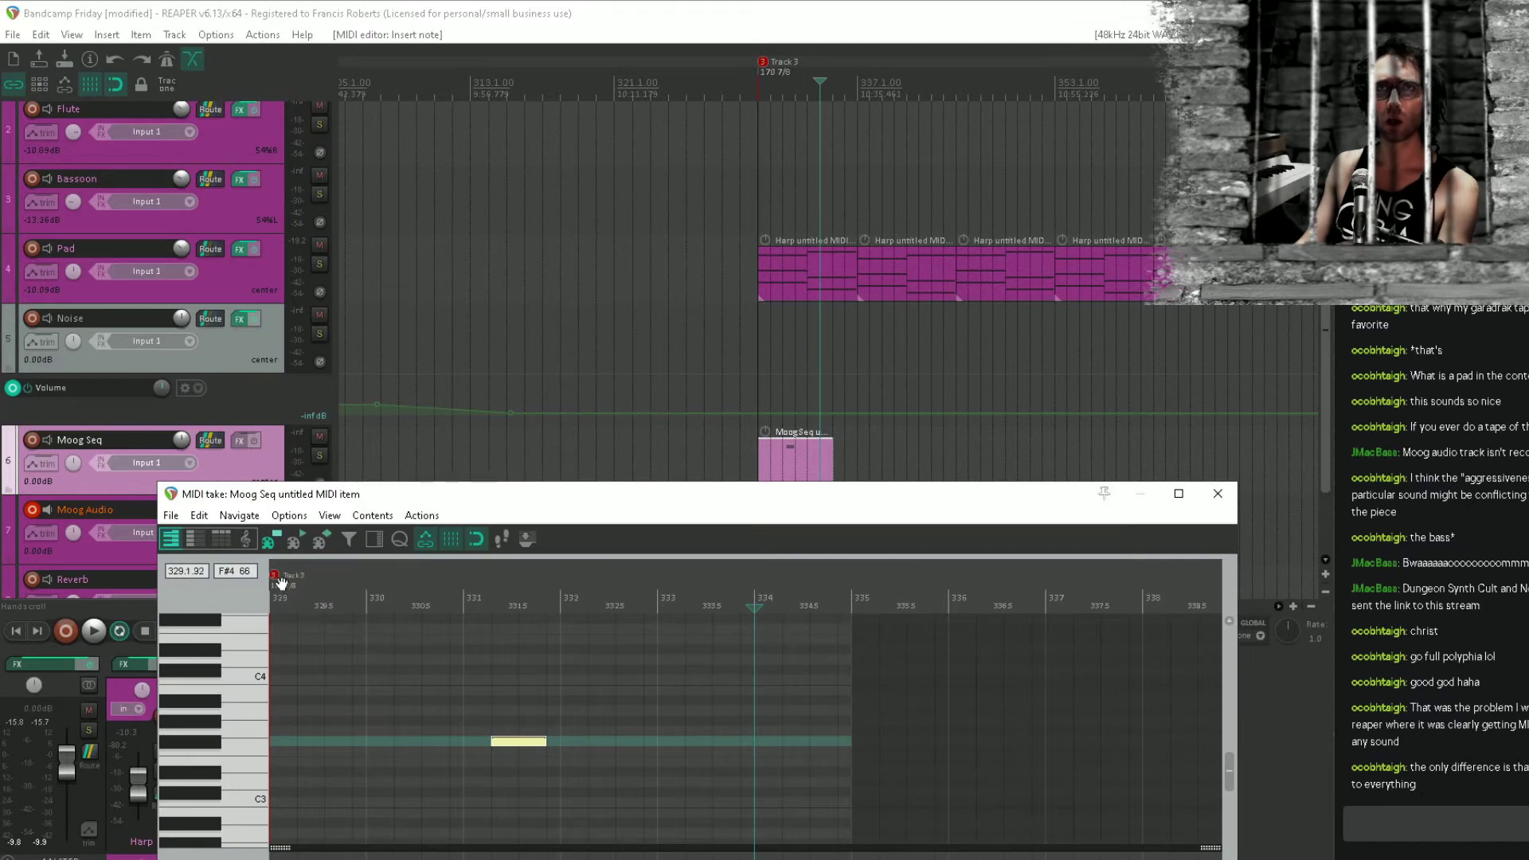
left_click_drag(472, 690, 643, 457)
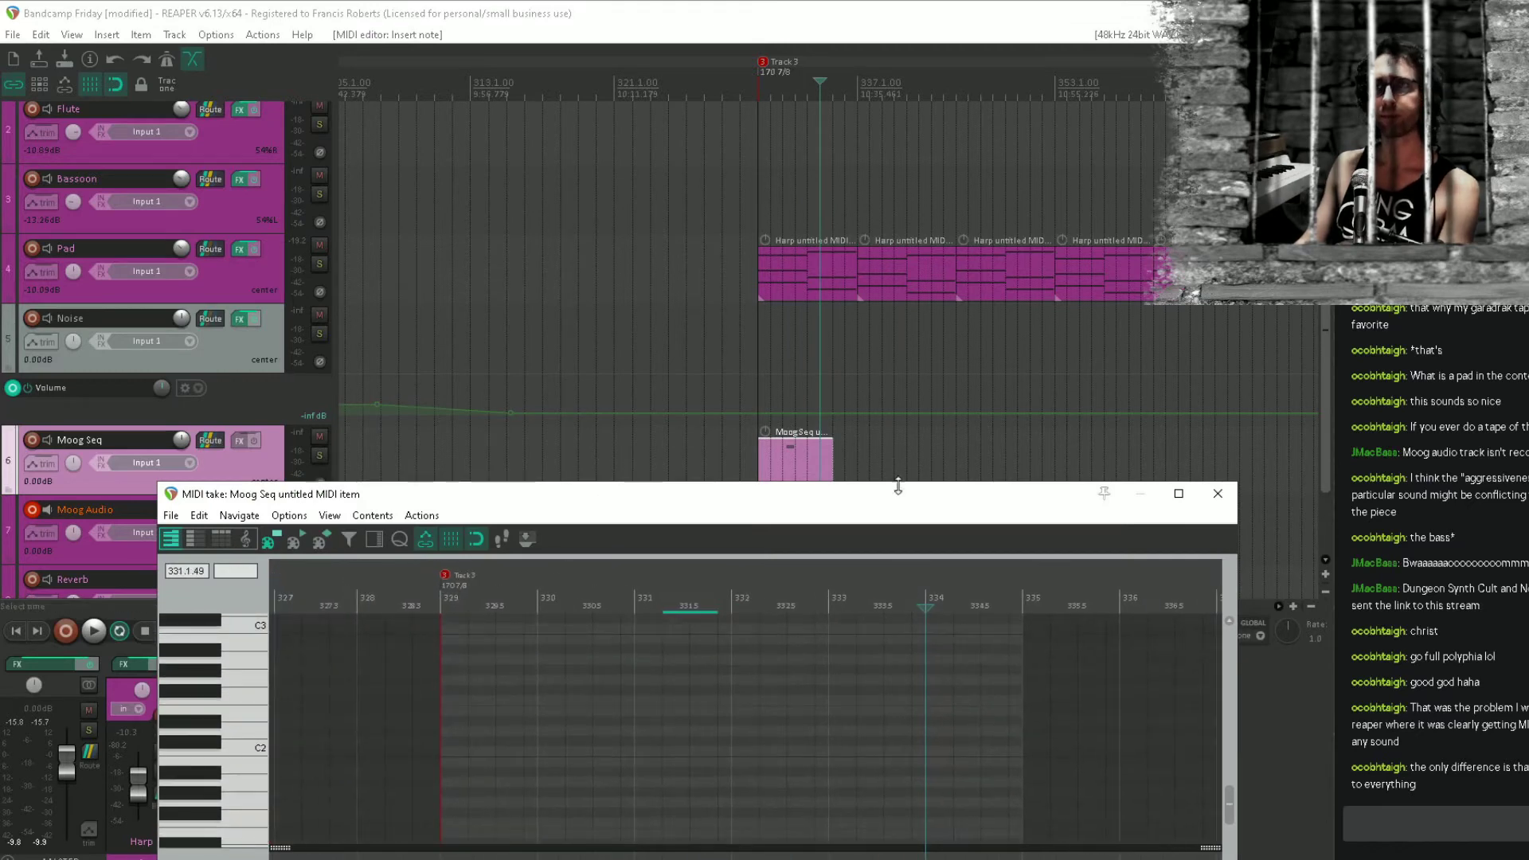
left_click_drag(882, 506, 884, 260)
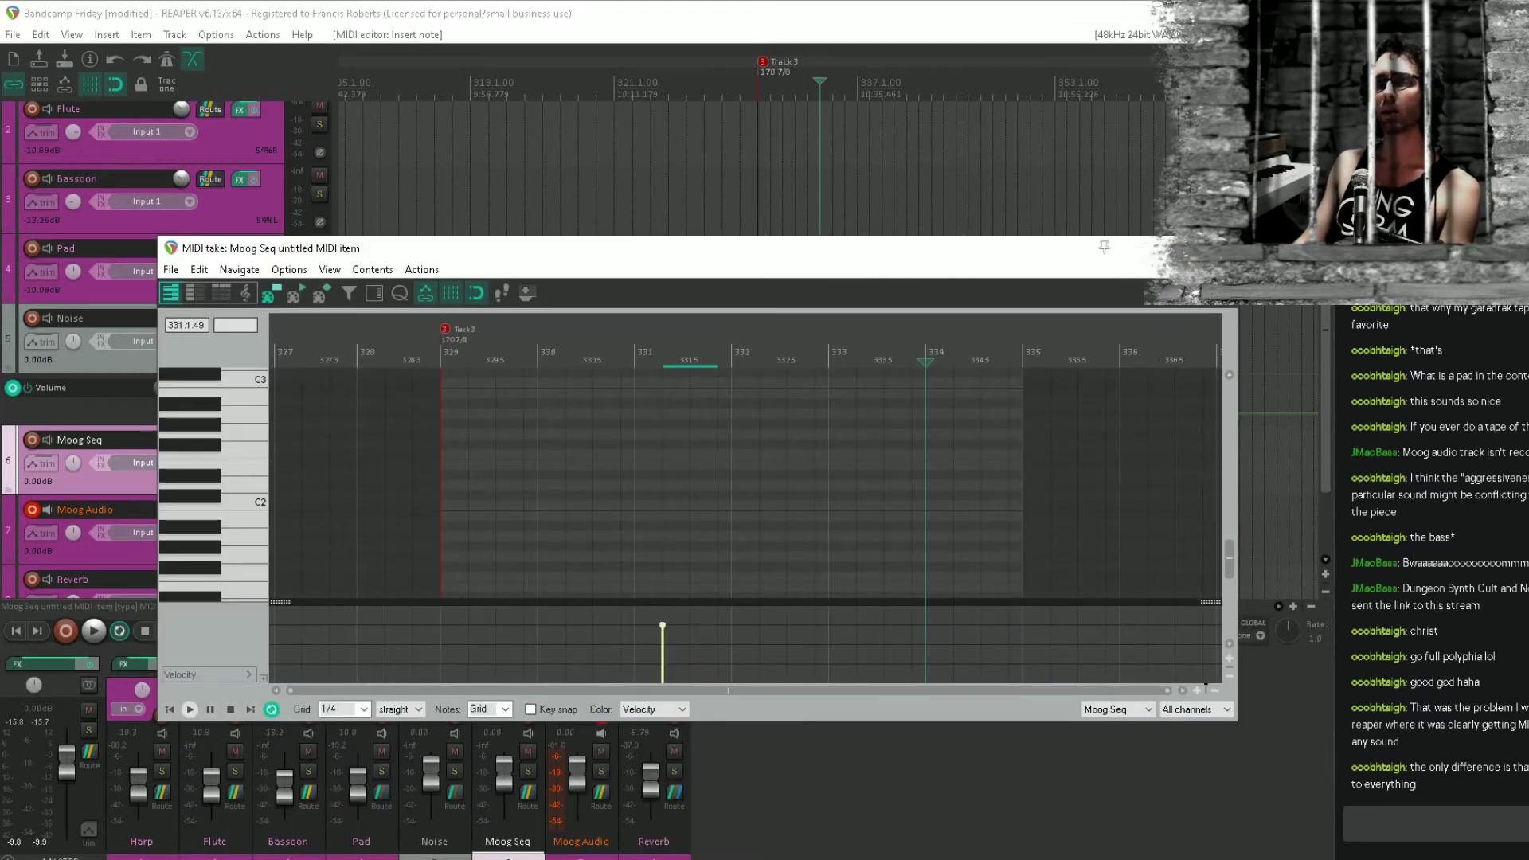
key("Escape")
left_click(809, 465)
key("Delete")
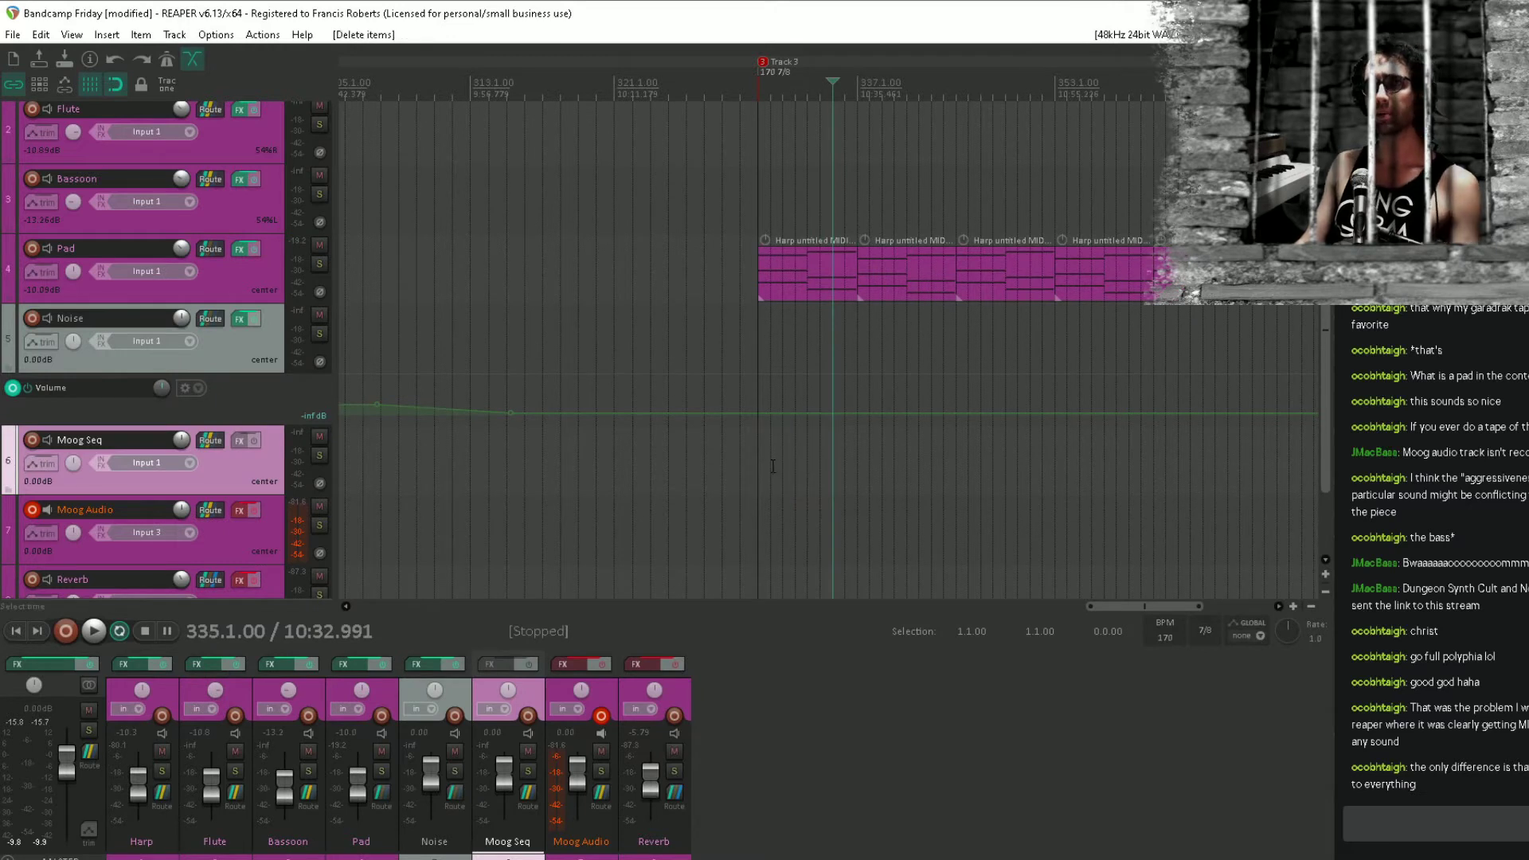
Return the edit cursor to bar 329, disarm the Moog Audio track and check its FX chain.
left_click(850, 501)
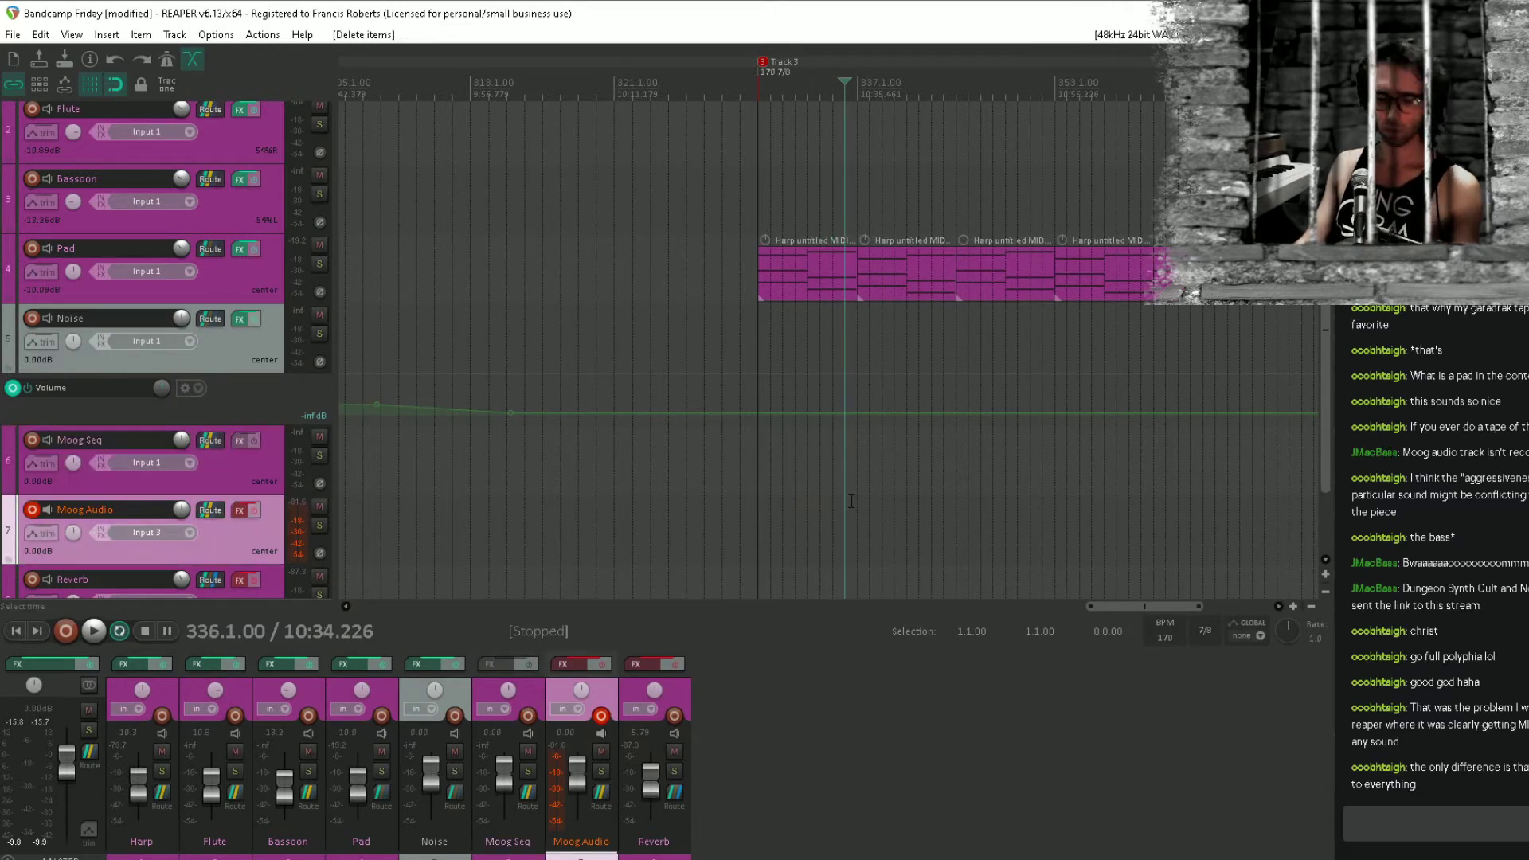
left_click(772, 445)
left_click(764, 447)
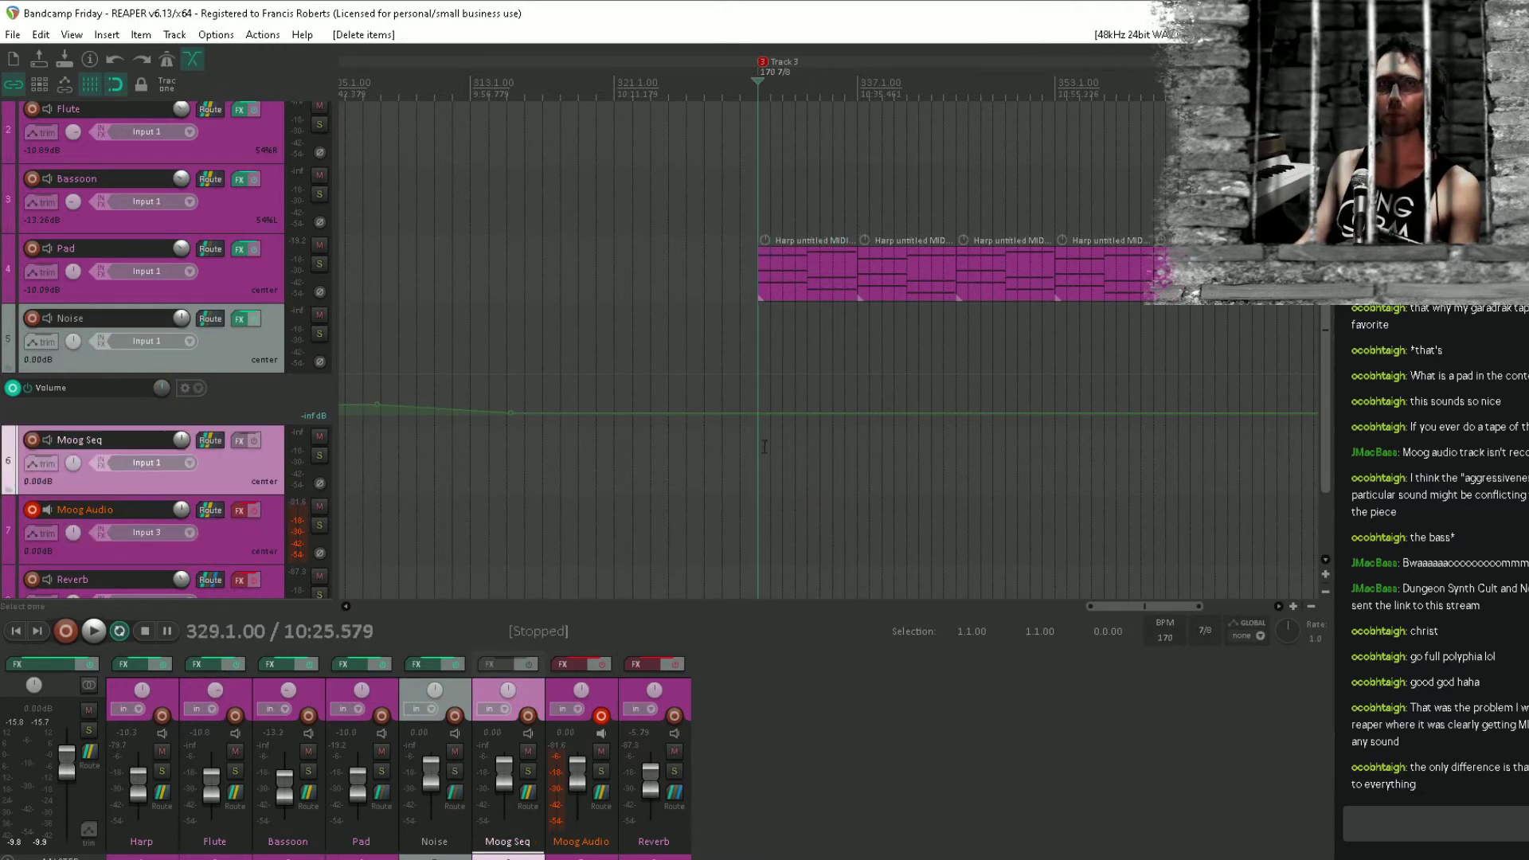
left_click(33, 510)
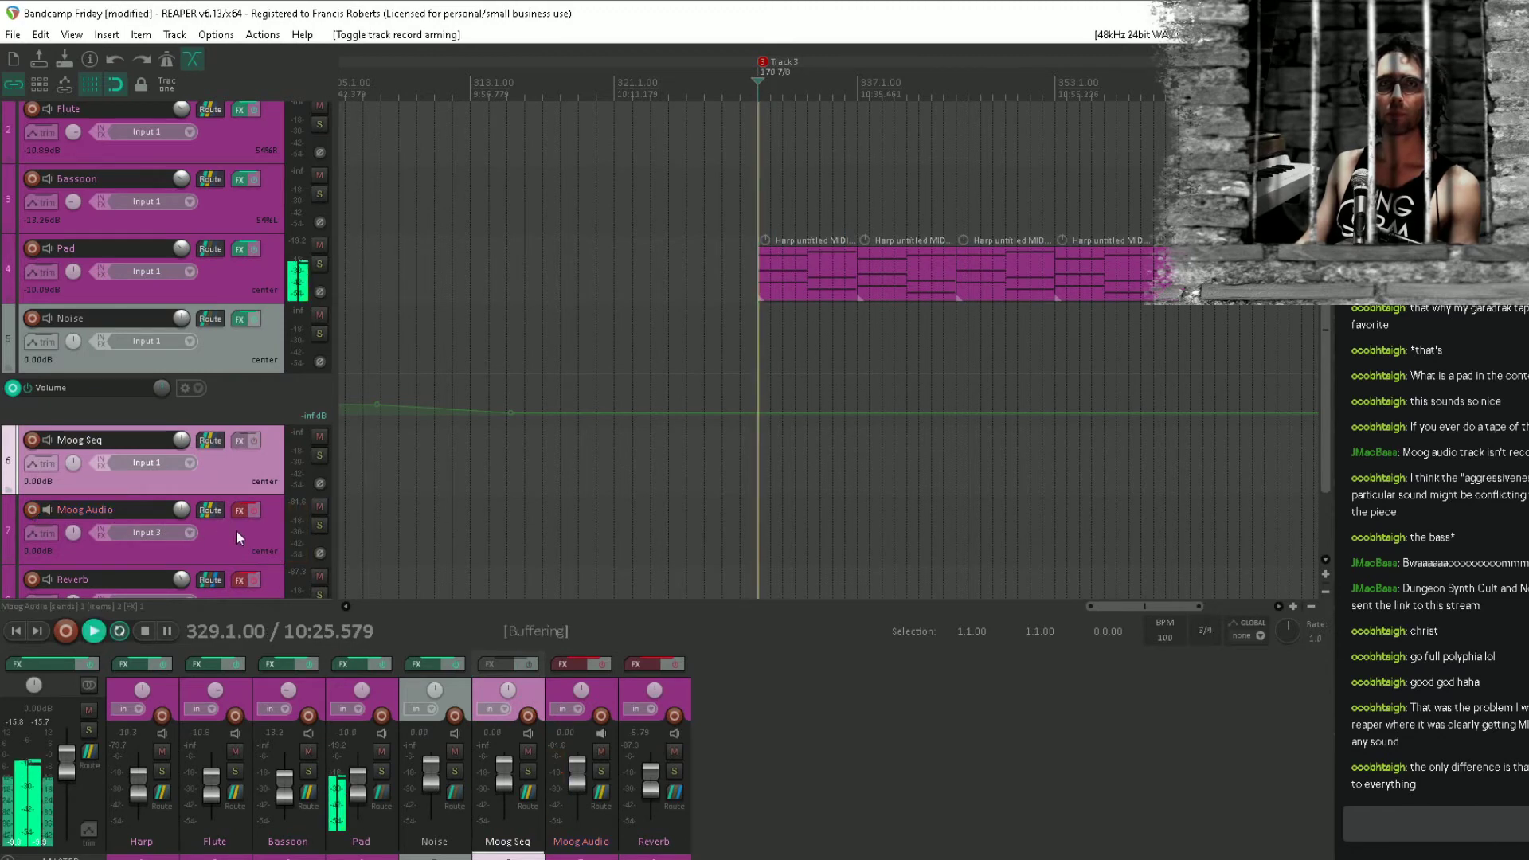
left_click(238, 501)
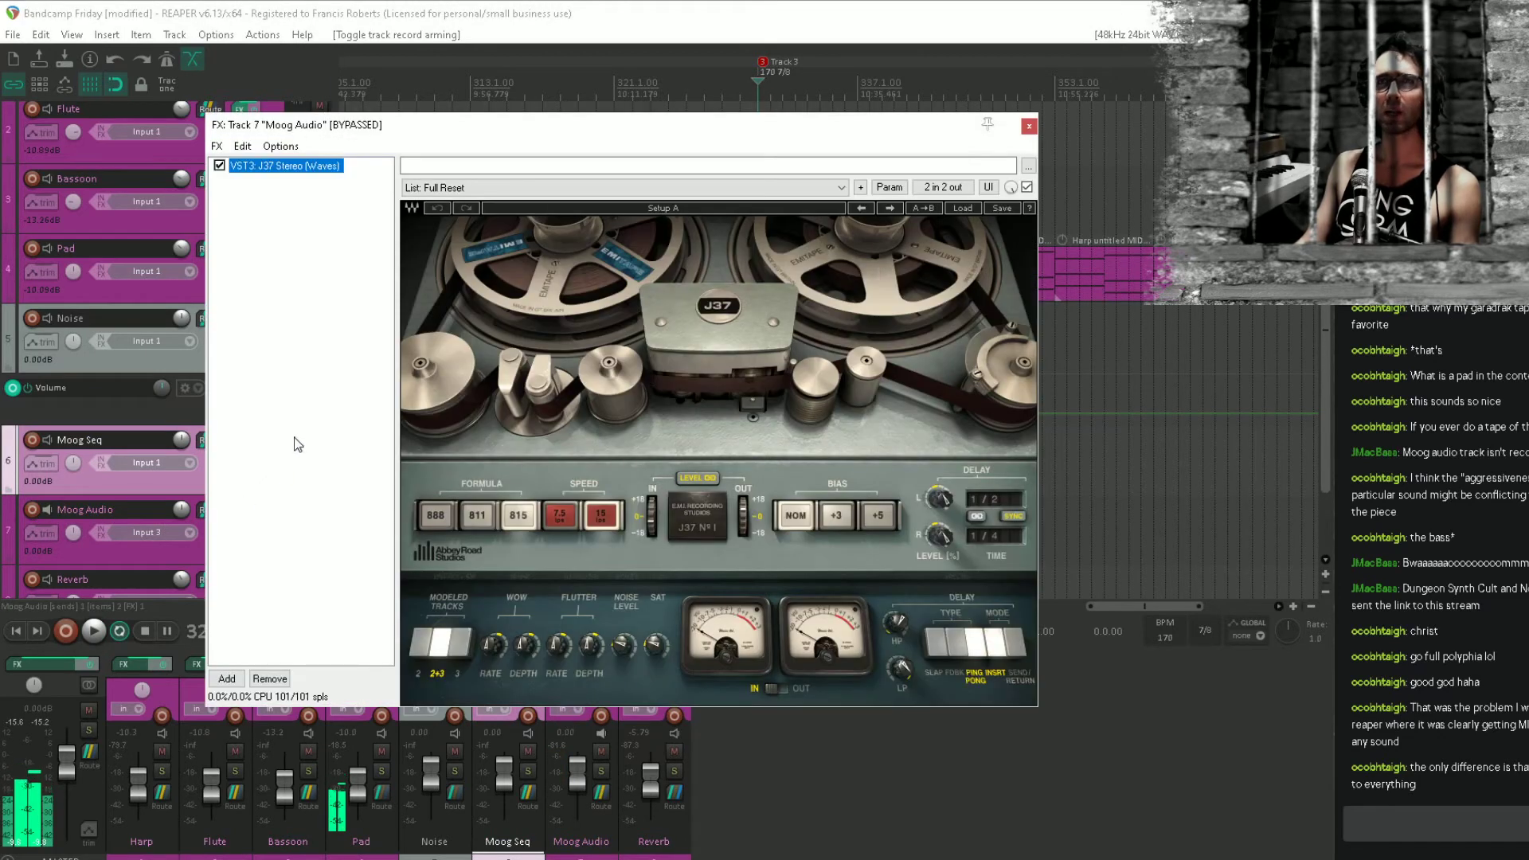
key("Escape")
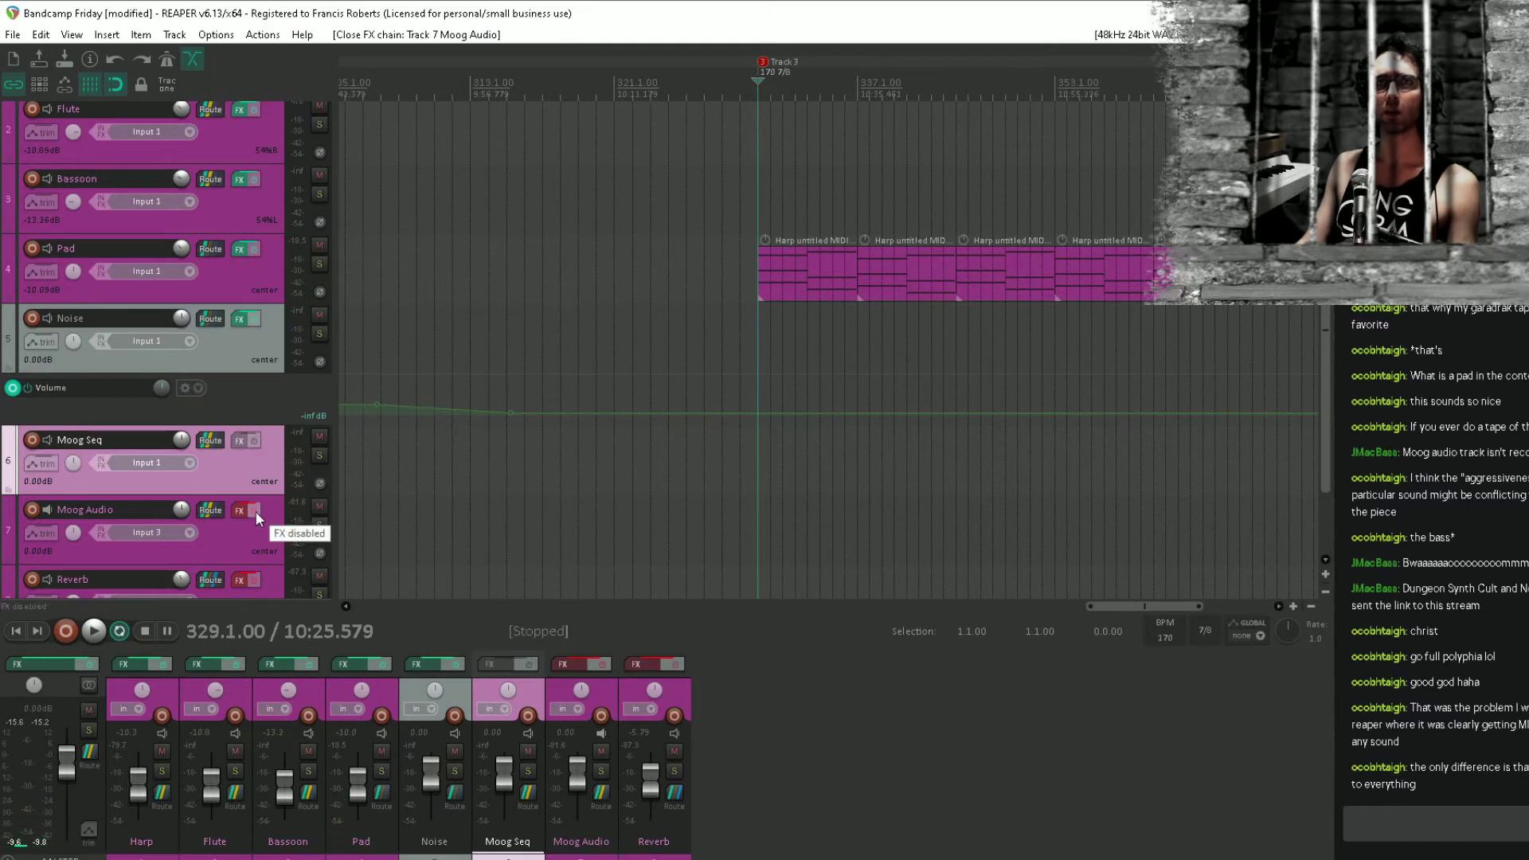
Play the Pad and Harp arrangement from bar 329 to about bar 360.
key("space")
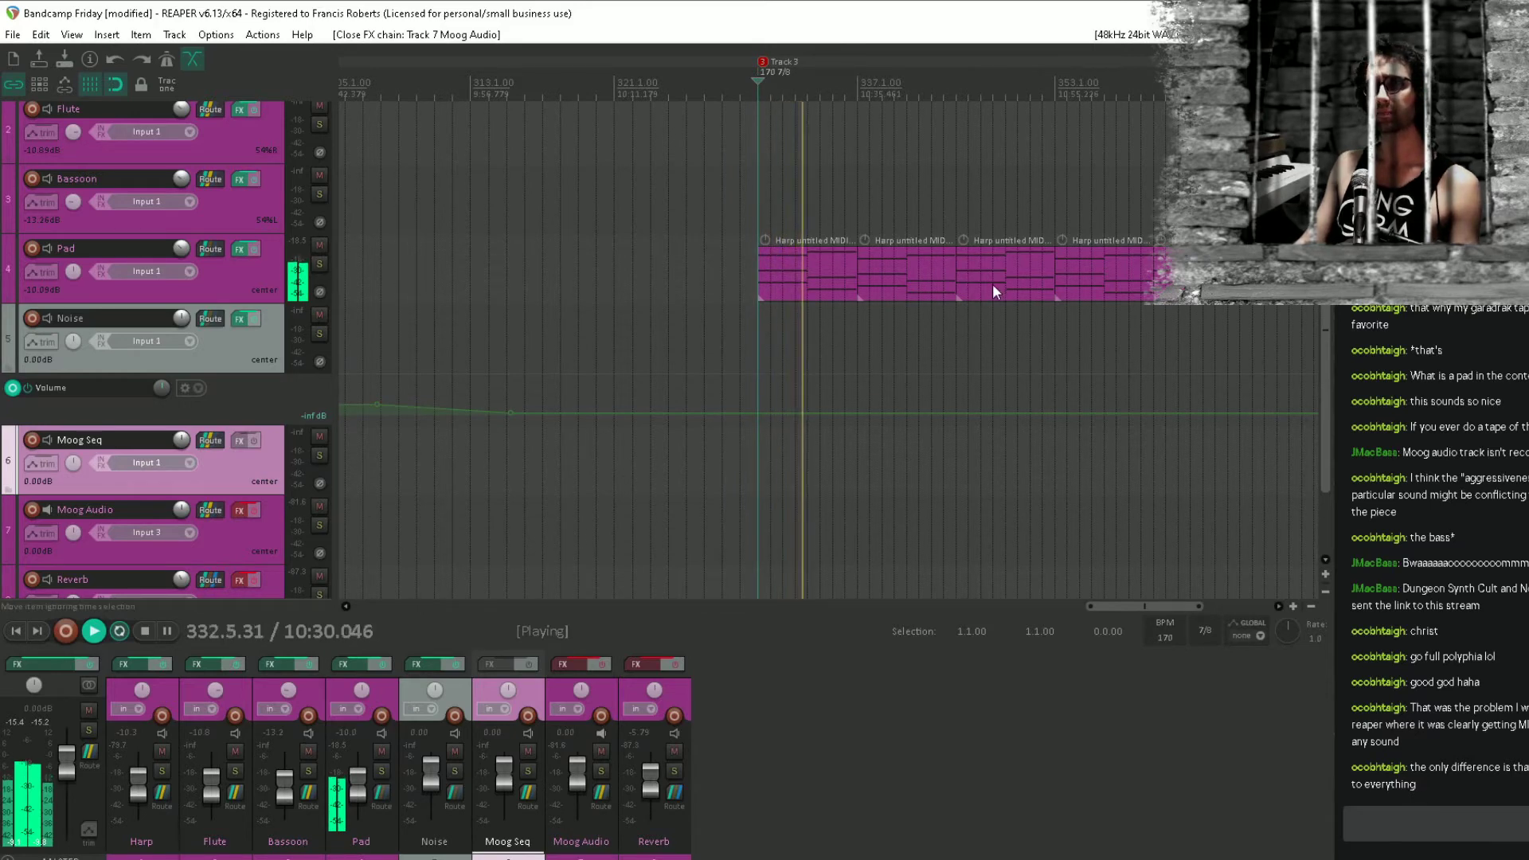
left_click_drag(981, 295, 774, 467)
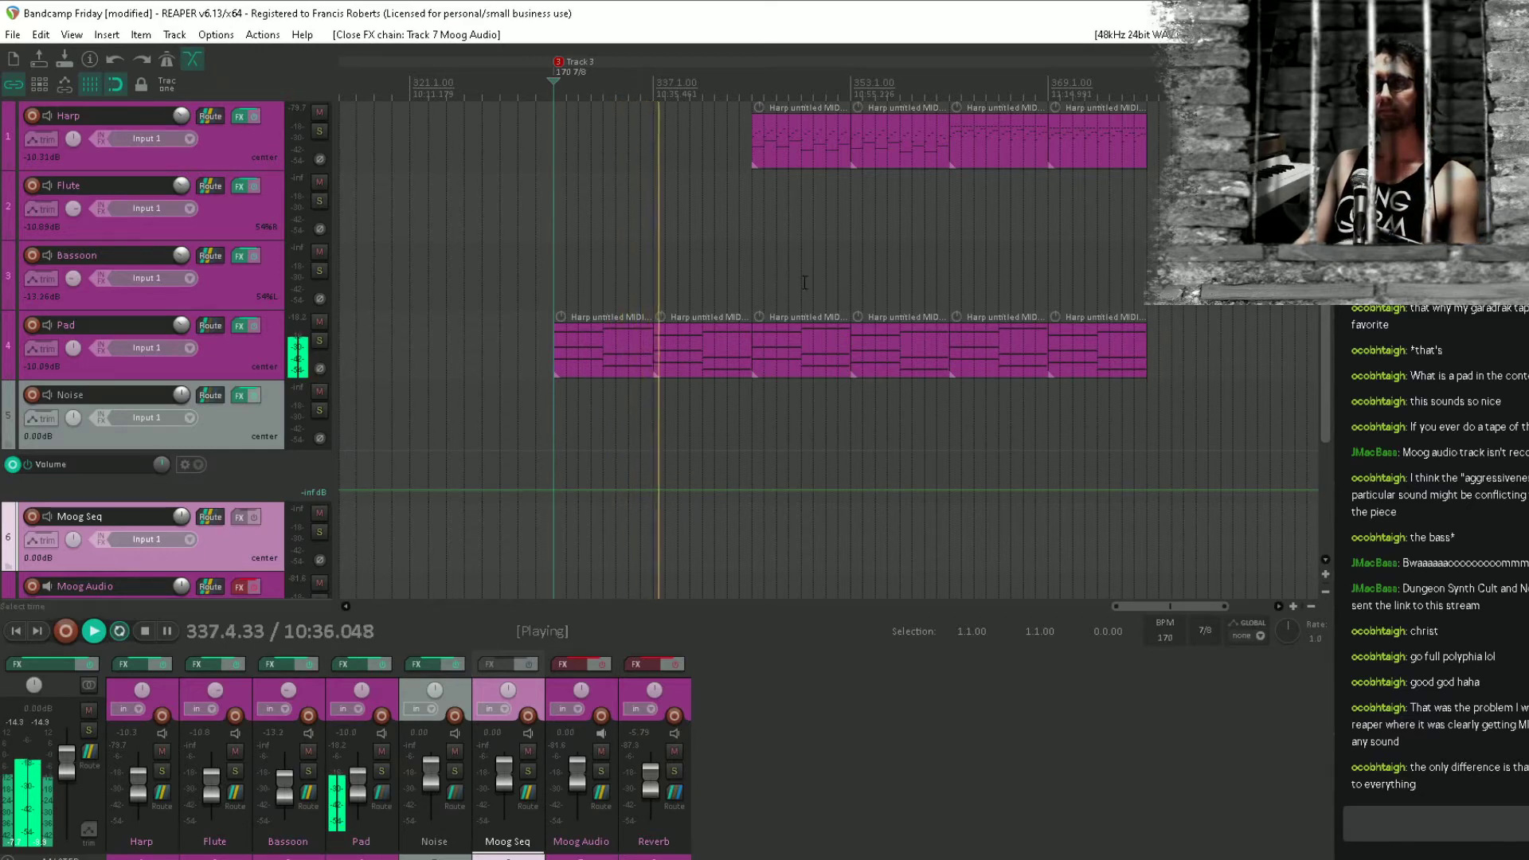
scroll(804, 277, "right", 3)
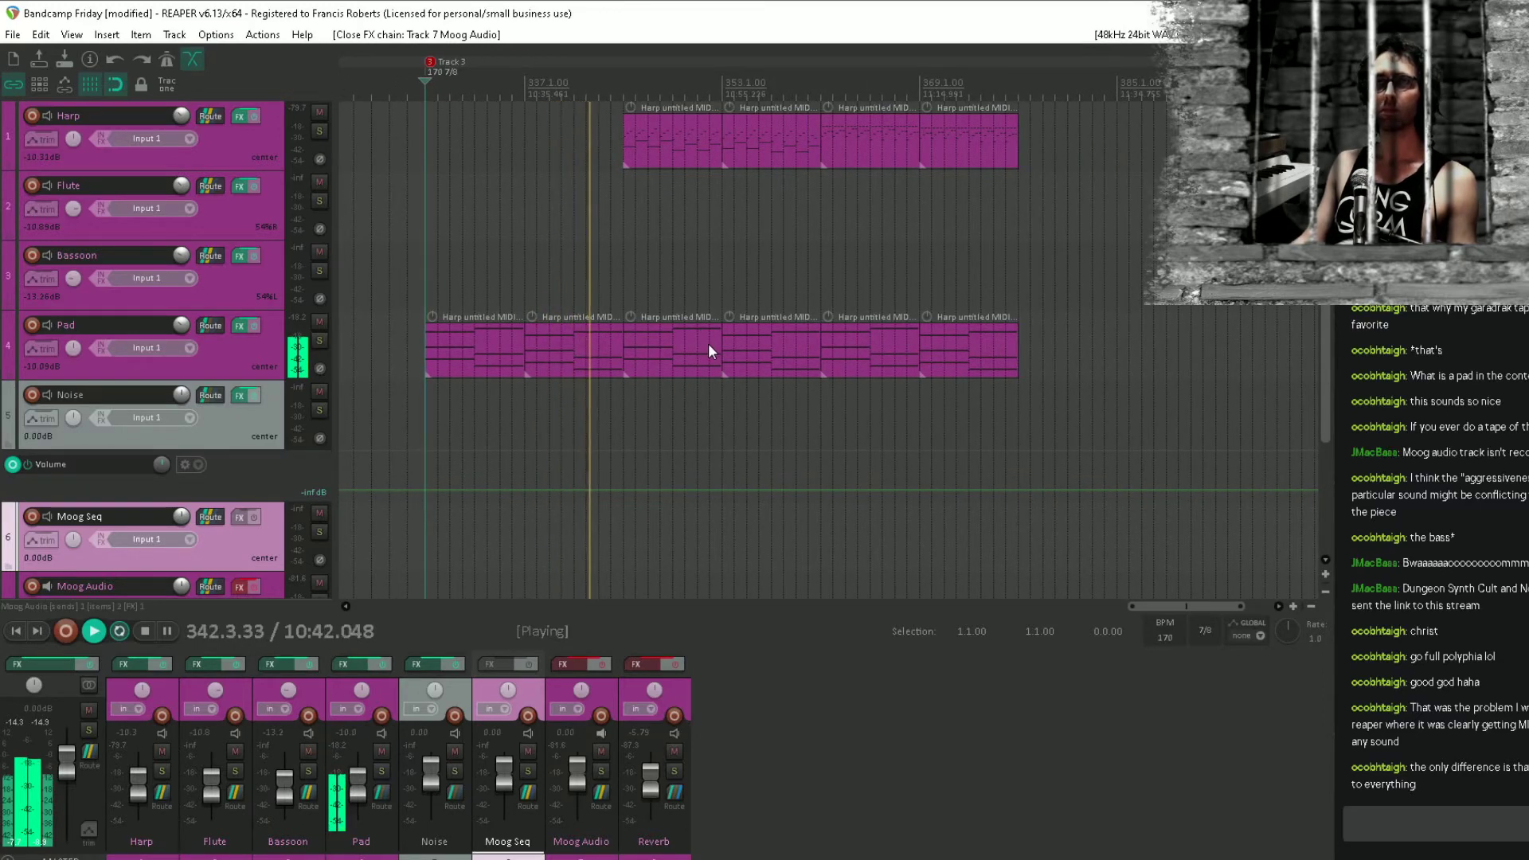
scroll(725, 366, "left", 1)
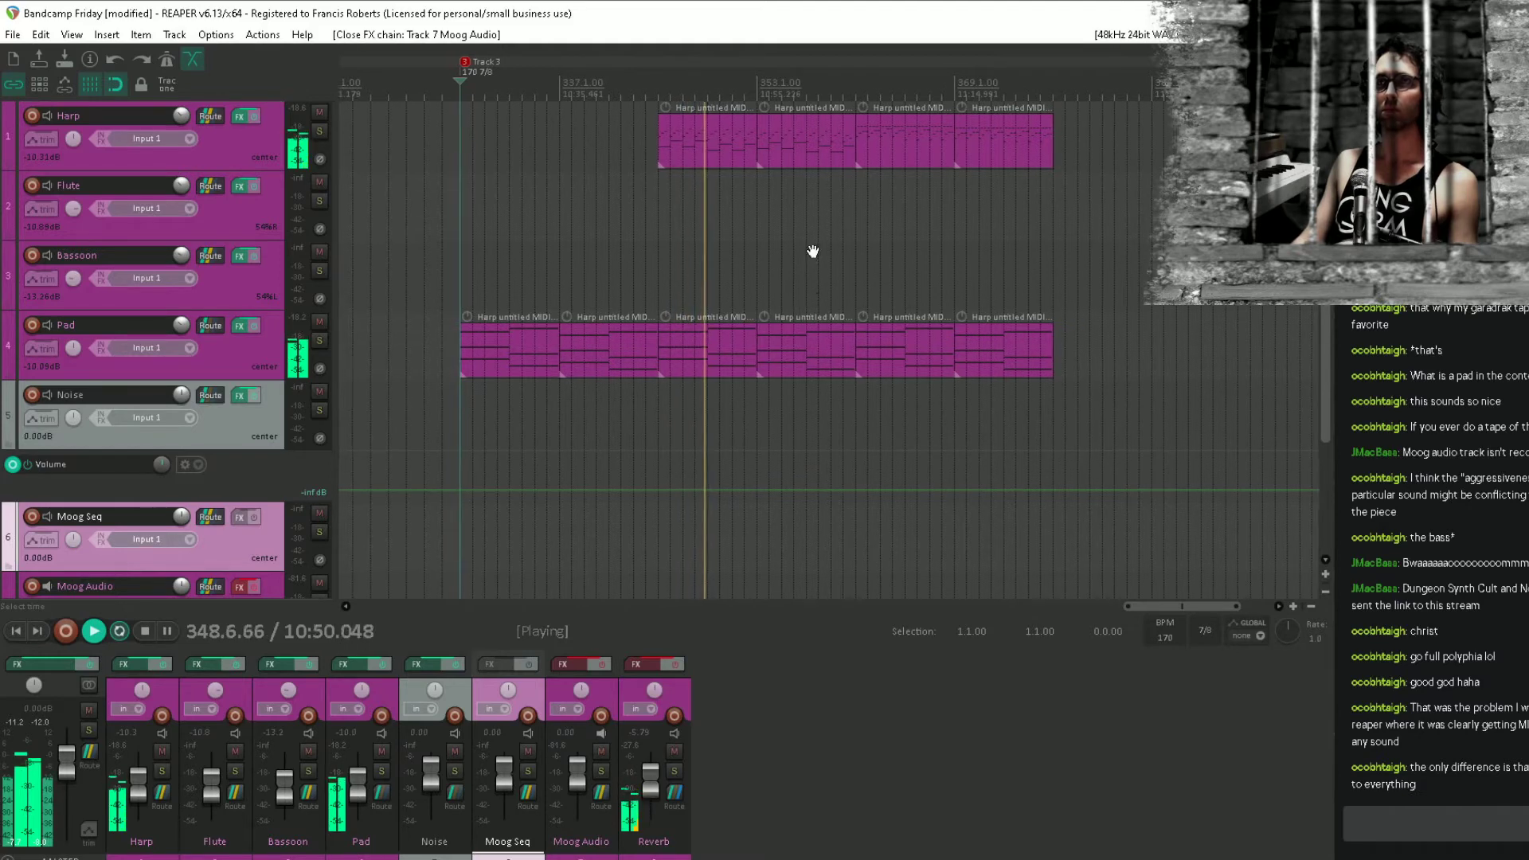
scroll(812, 249, "right", 1)
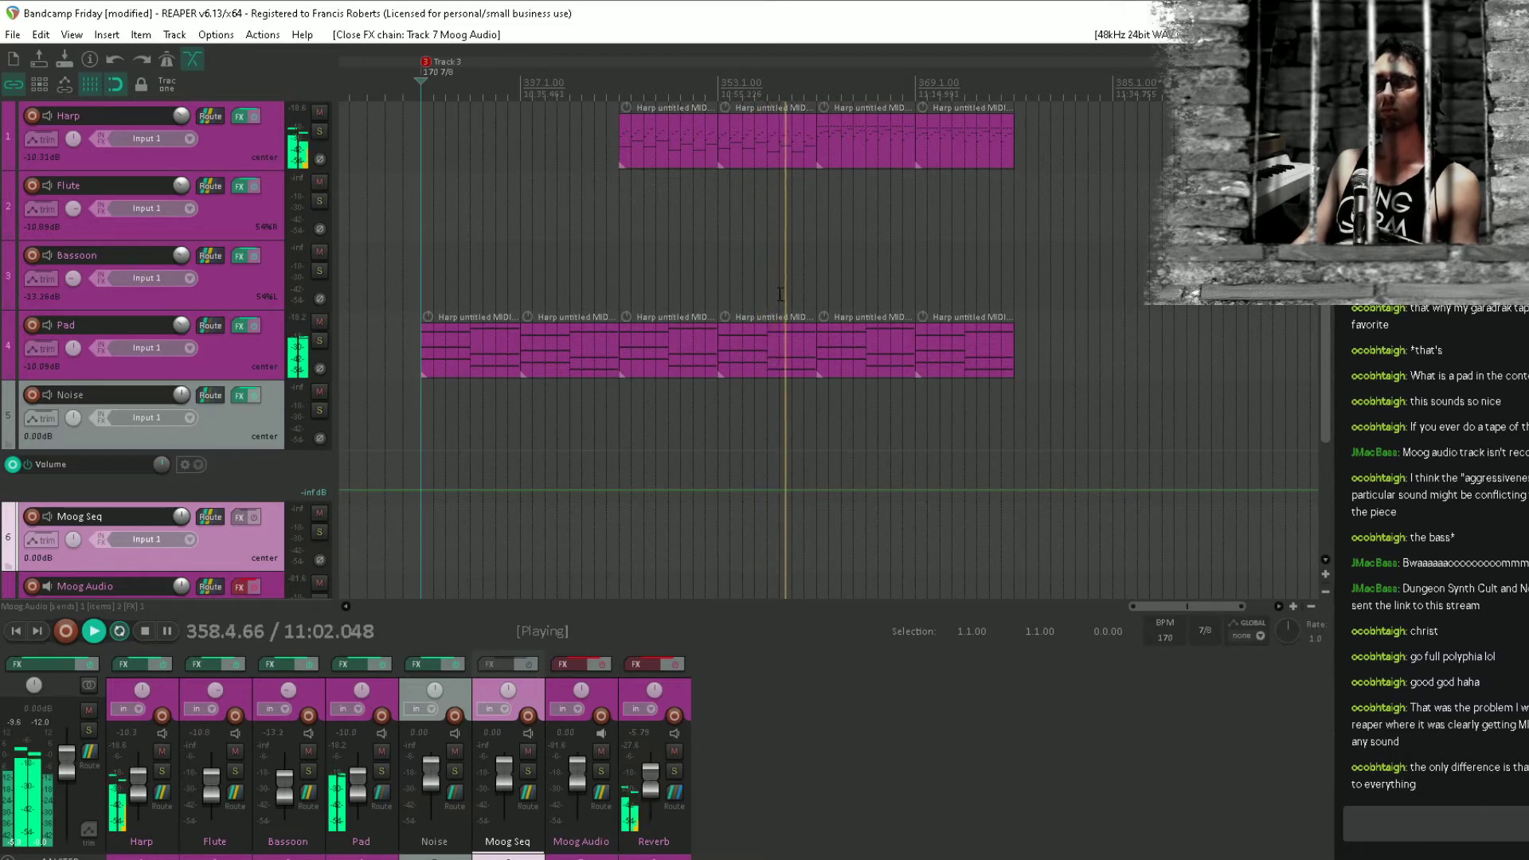
scroll(780, 294, "up", 3)
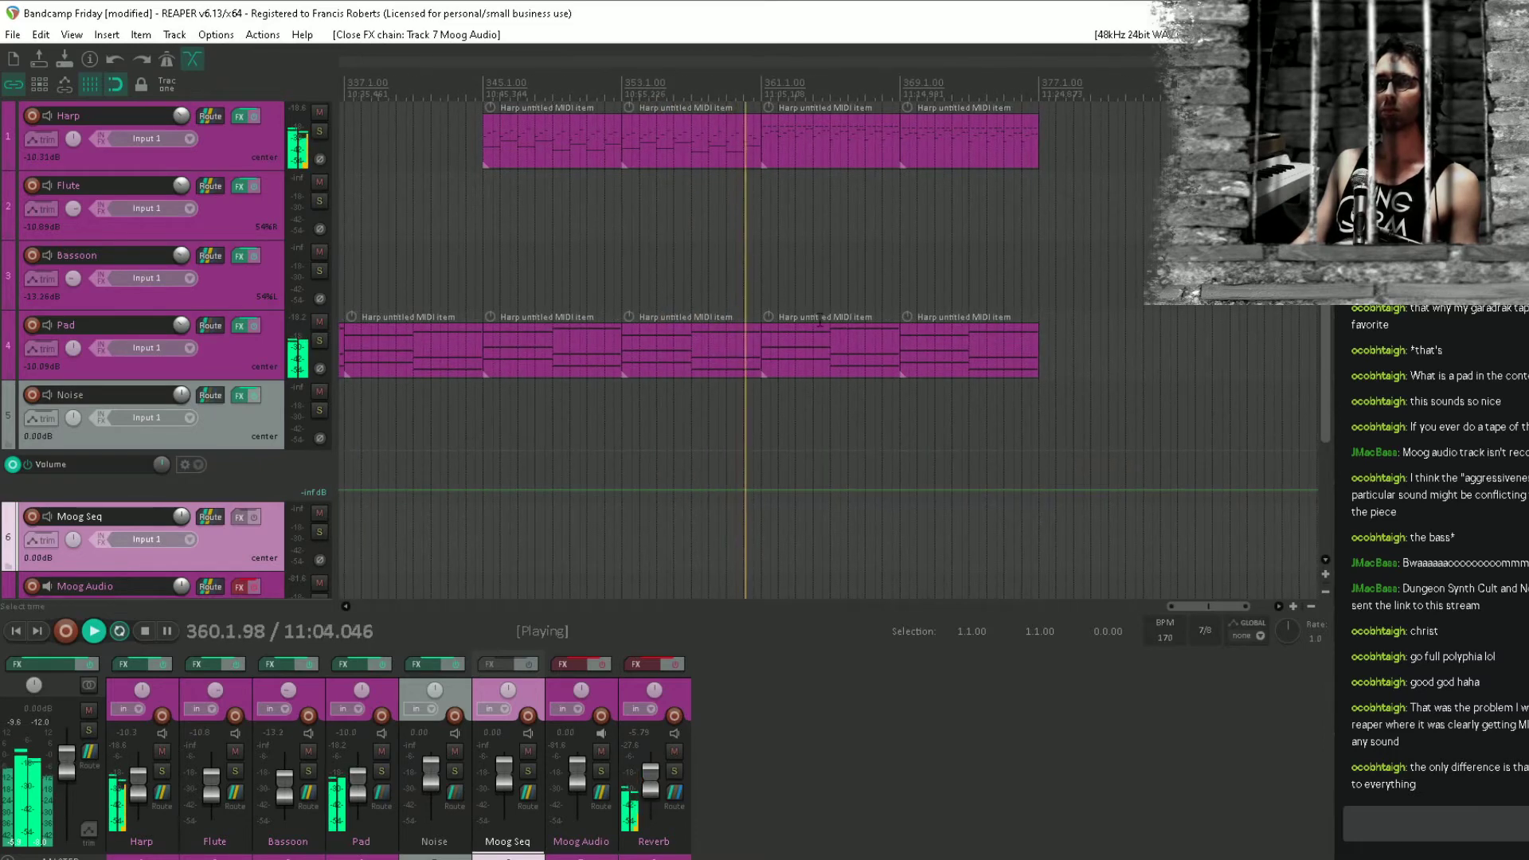
key("space")
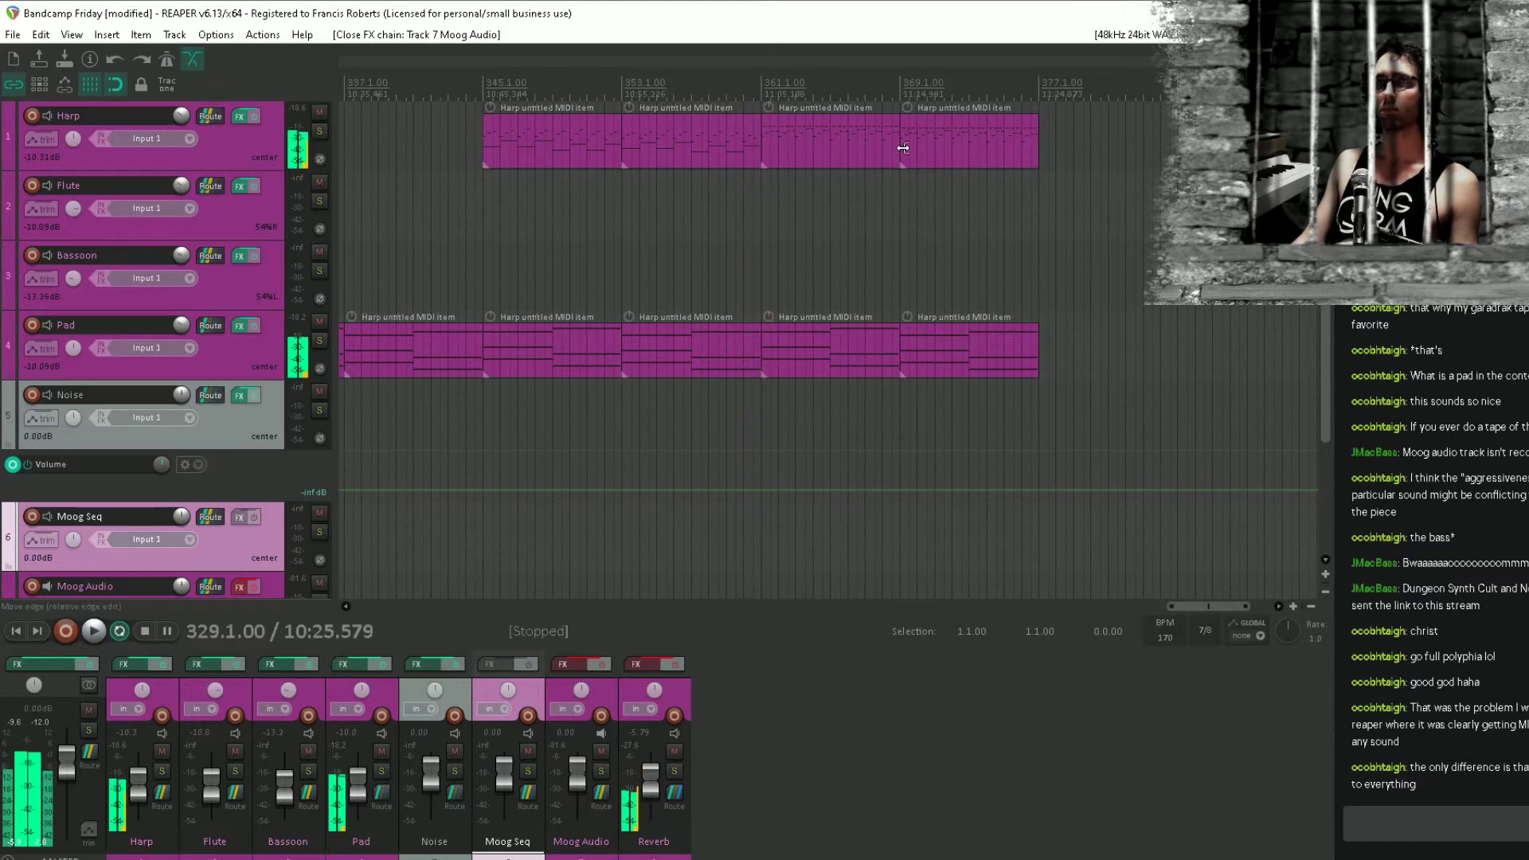
Move the last two Harp items to start at bar 377 and duplicate the two Harp items from bar 345 into bars 361–376.
scroll(902, 148, "down", 3)
left_click_drag(887, 145, 1025, 142)
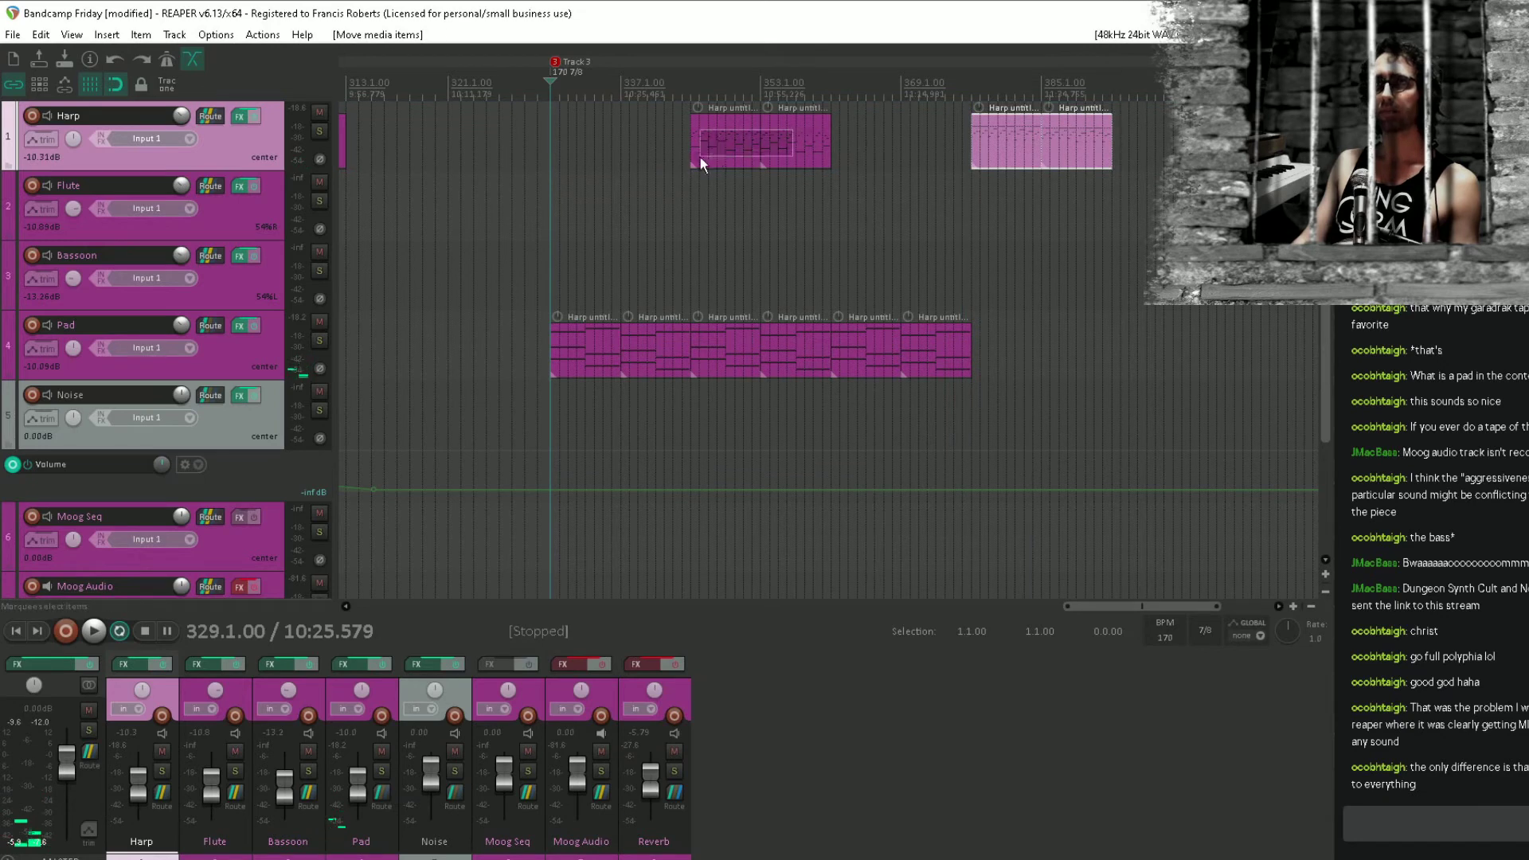
left_click_drag(700, 158, 706, 156)
key("ctrl+d")
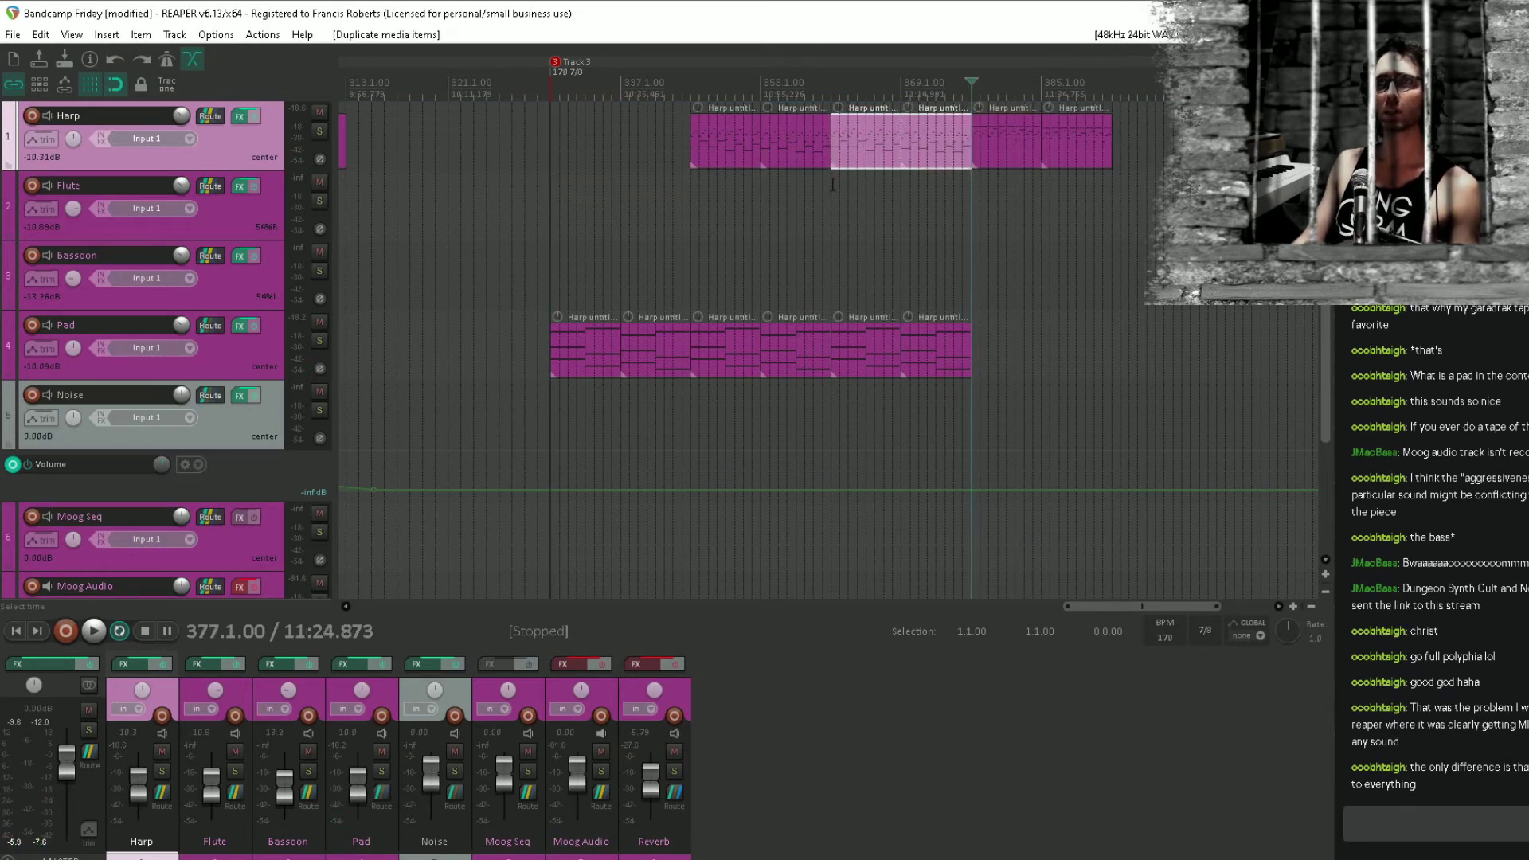
Draw a Flute MIDI item from bar 361 to bar 369 and open it in the MIDI editor.
left_click(832, 184)
scroll(831, 199, "up", 2)
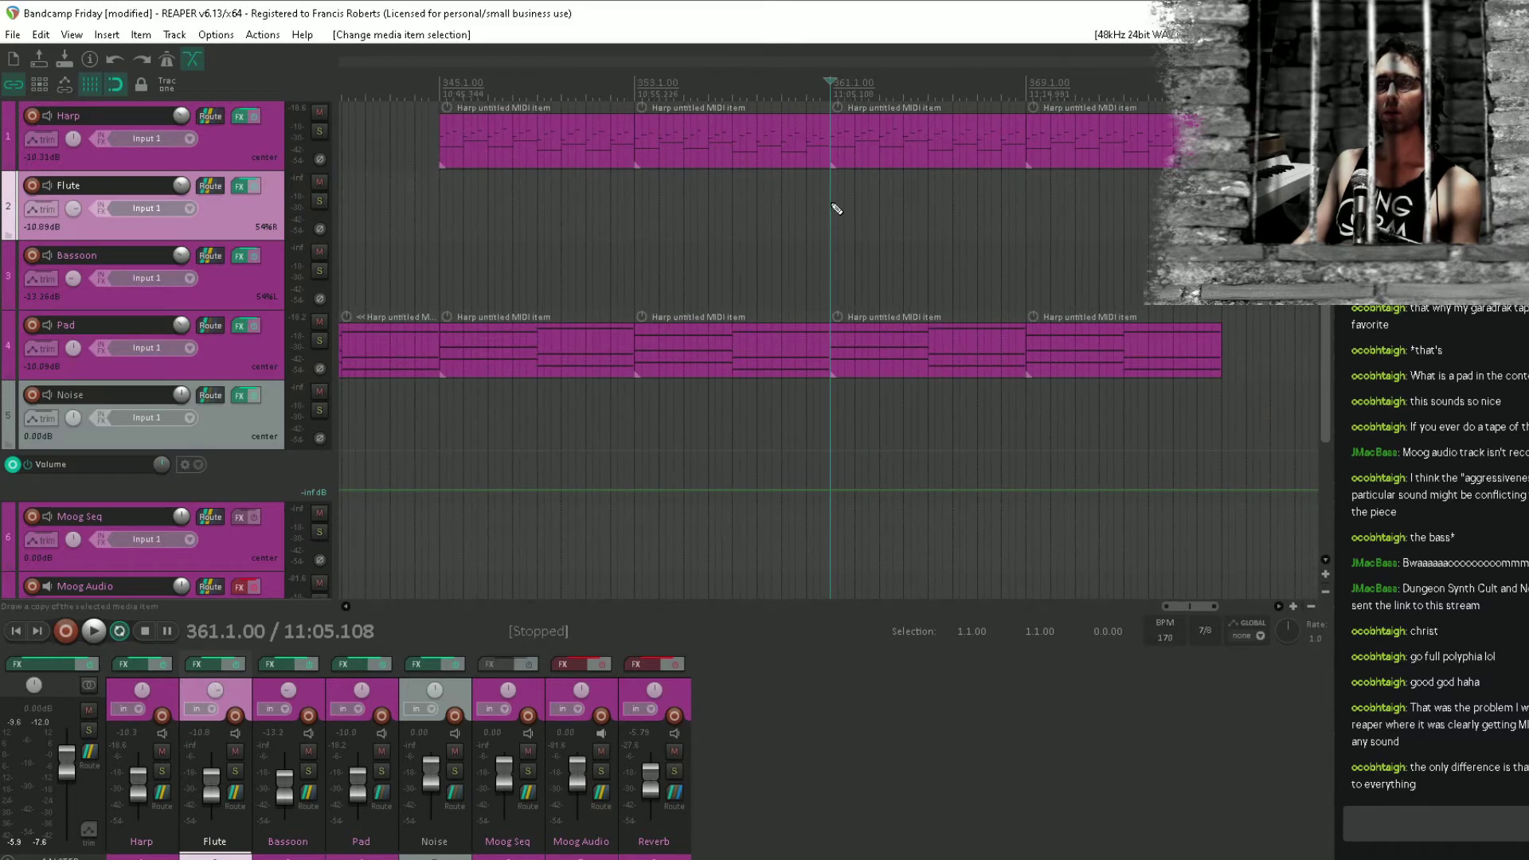
scroll(836, 209, "up", 4)
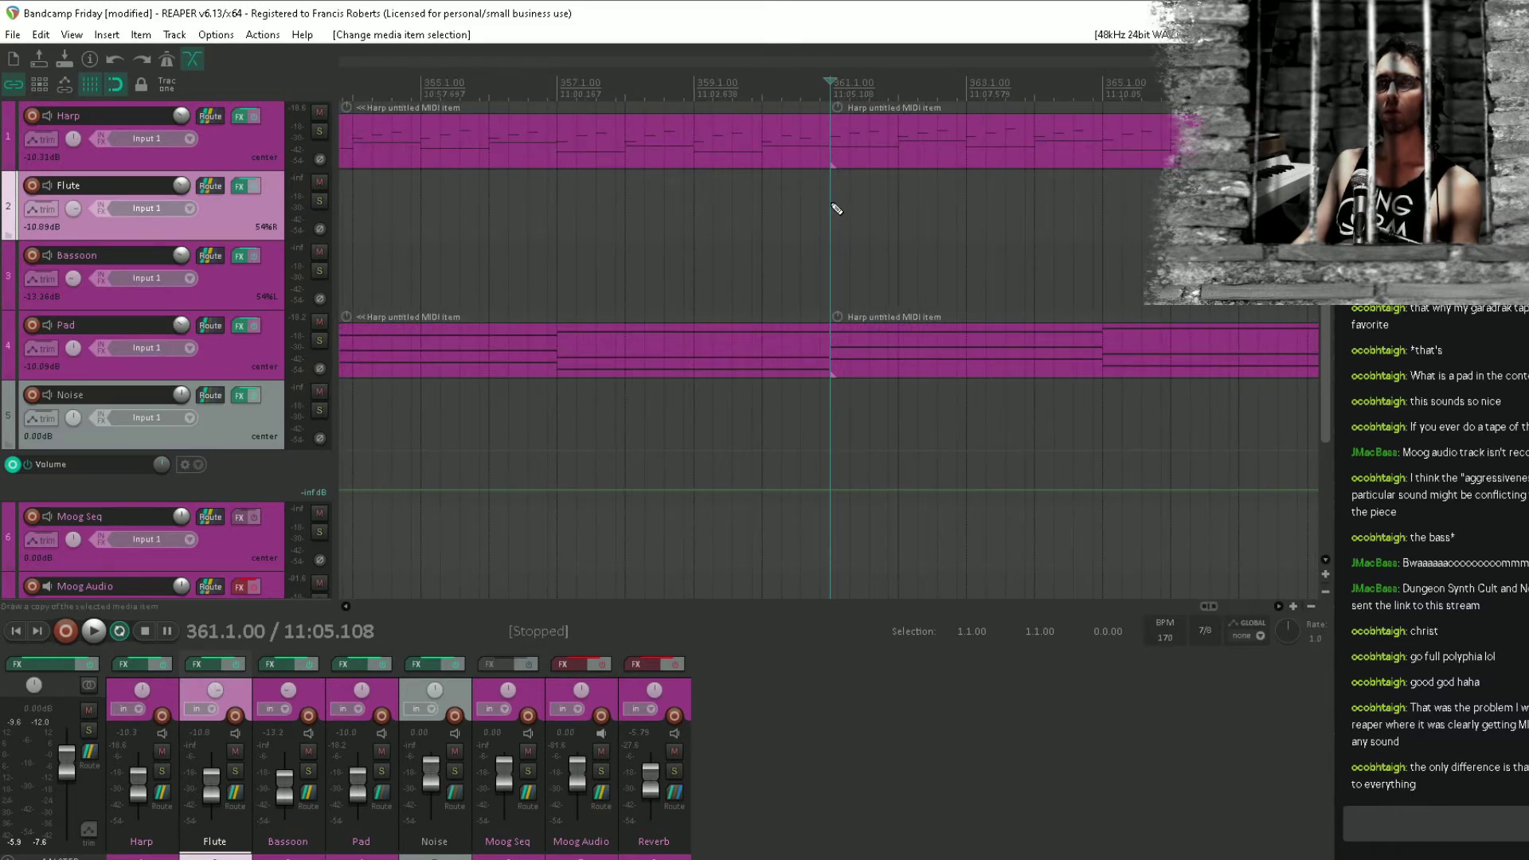
mouse_move(836, 208)
left_mouse_down()
mouse_move(1098, 222)
mouse_move(1037, 220)
left_mouse_up()
left_click(519, 209)
double_click(519, 208)
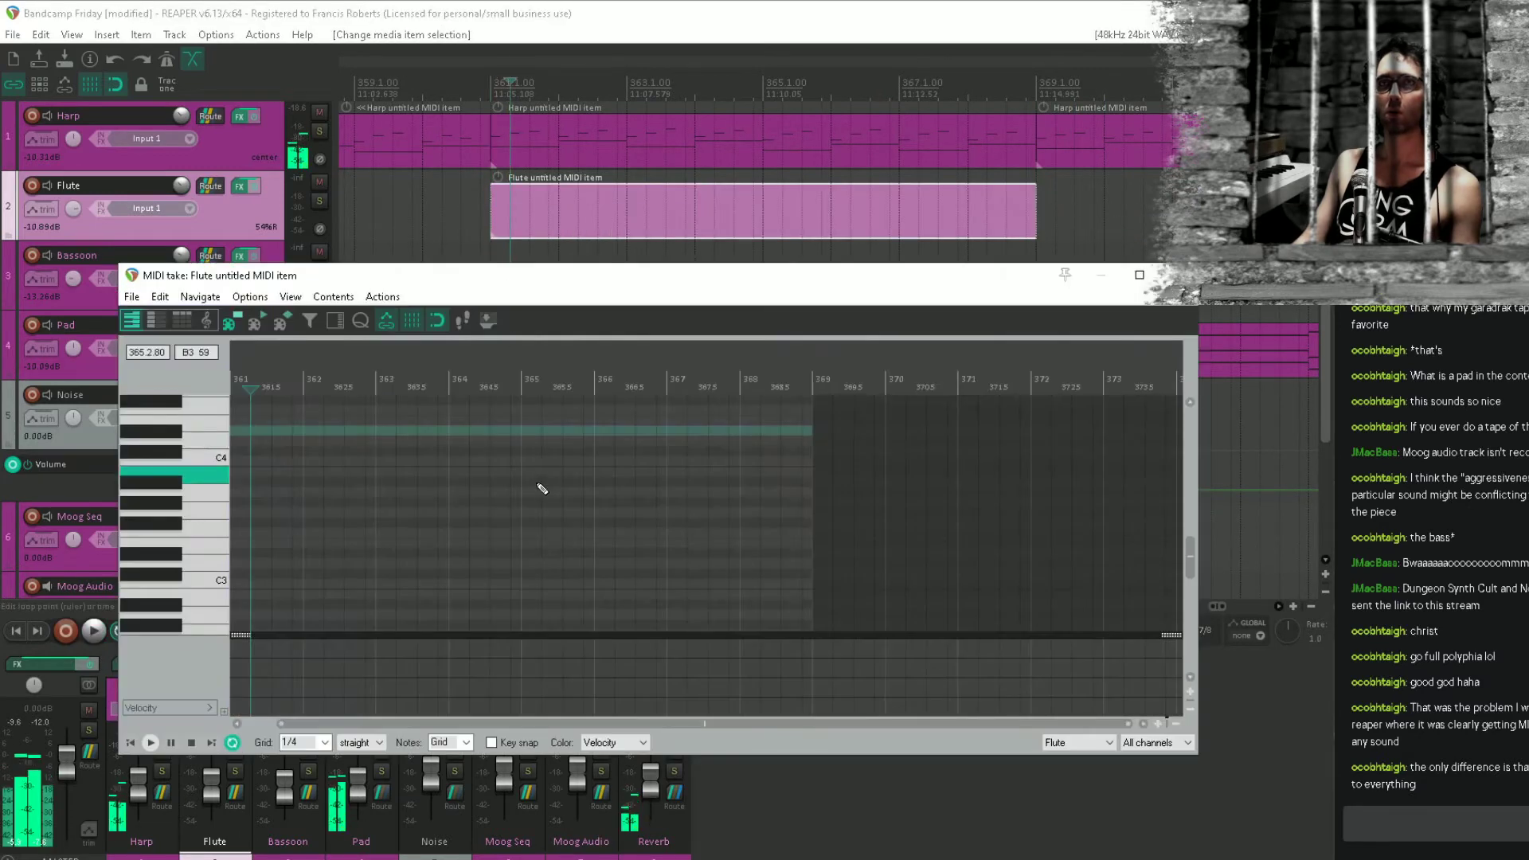
Audition the passage, insert a Flute note spanning bar 362 and raise it to E5.
key("space")
scroll(509, 500, "up", 2)
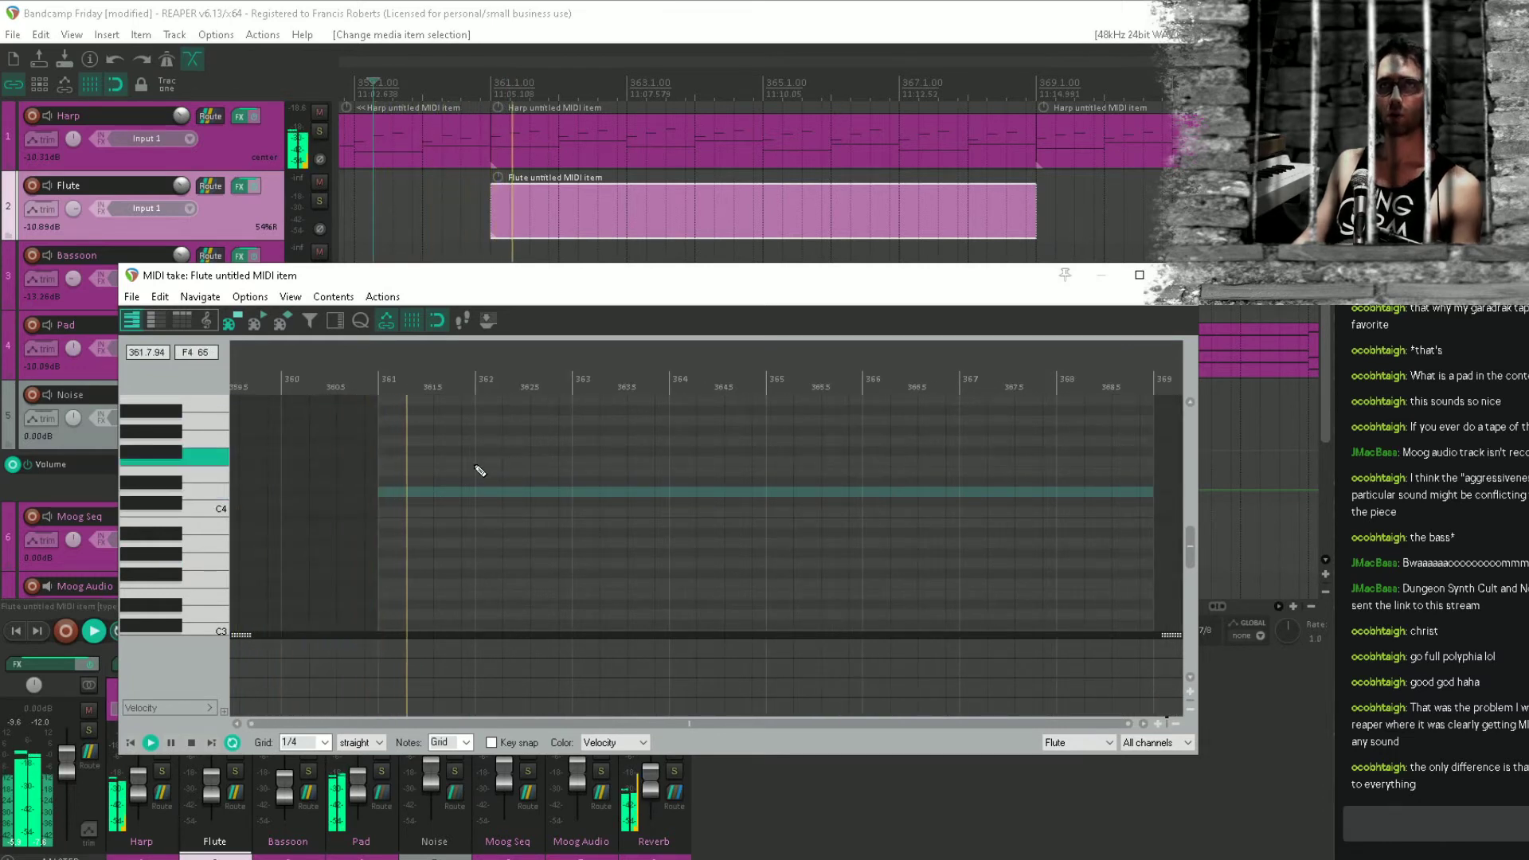
key("space")
left_click(499, 452)
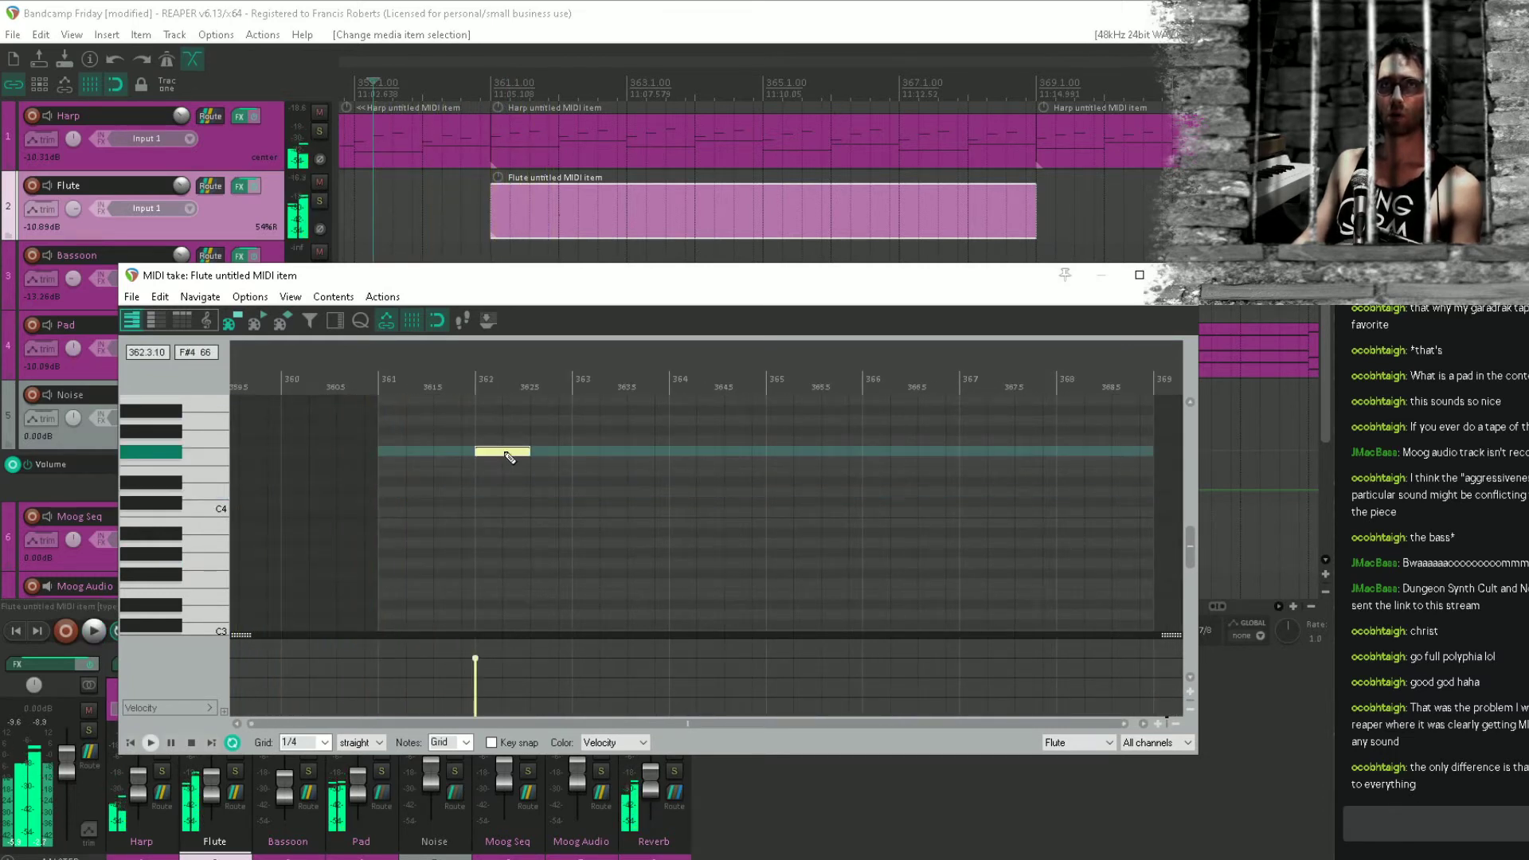
left_click_drag(509, 457, 567, 356)
left_click_drag(565, 457, 574, 590)
left_click_drag(523, 498, 523, 488)
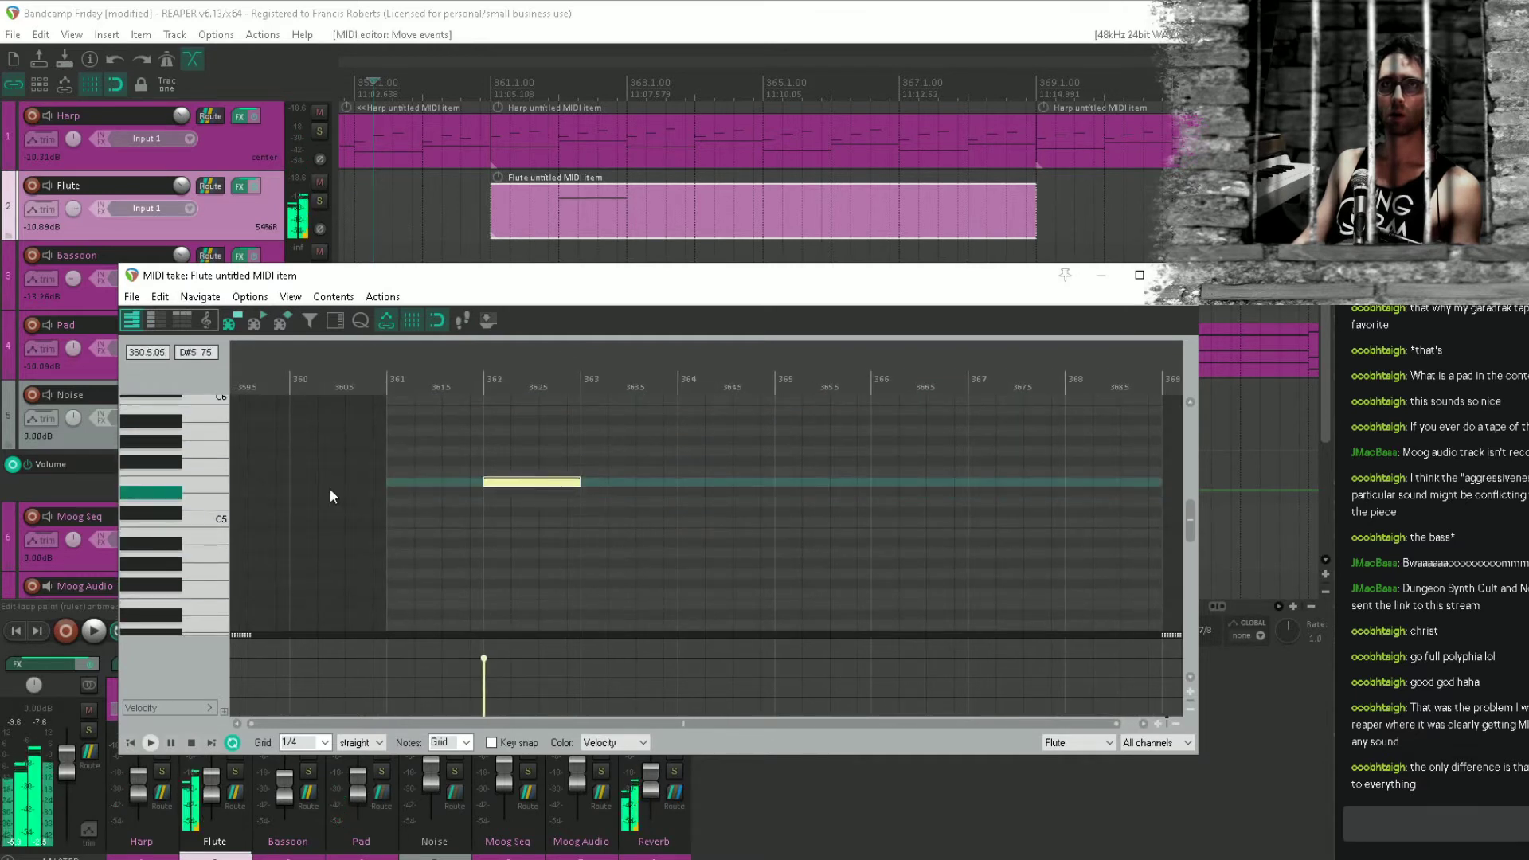
Audition the passage from bar 360 and insert an F#5 Flute note spanning bar 363.
left_click(303, 488)
key("space")
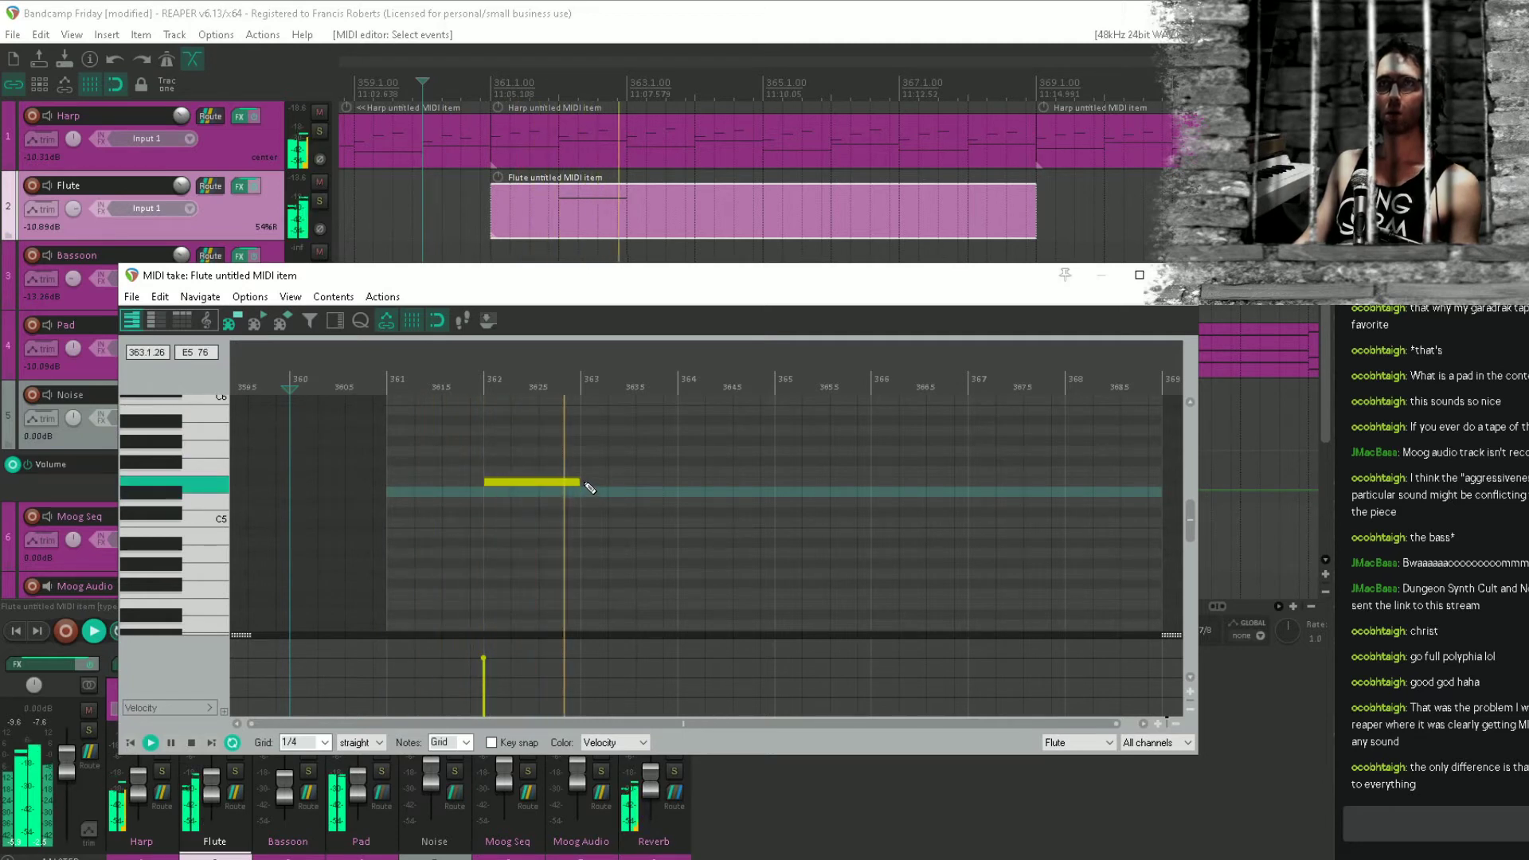
key("space")
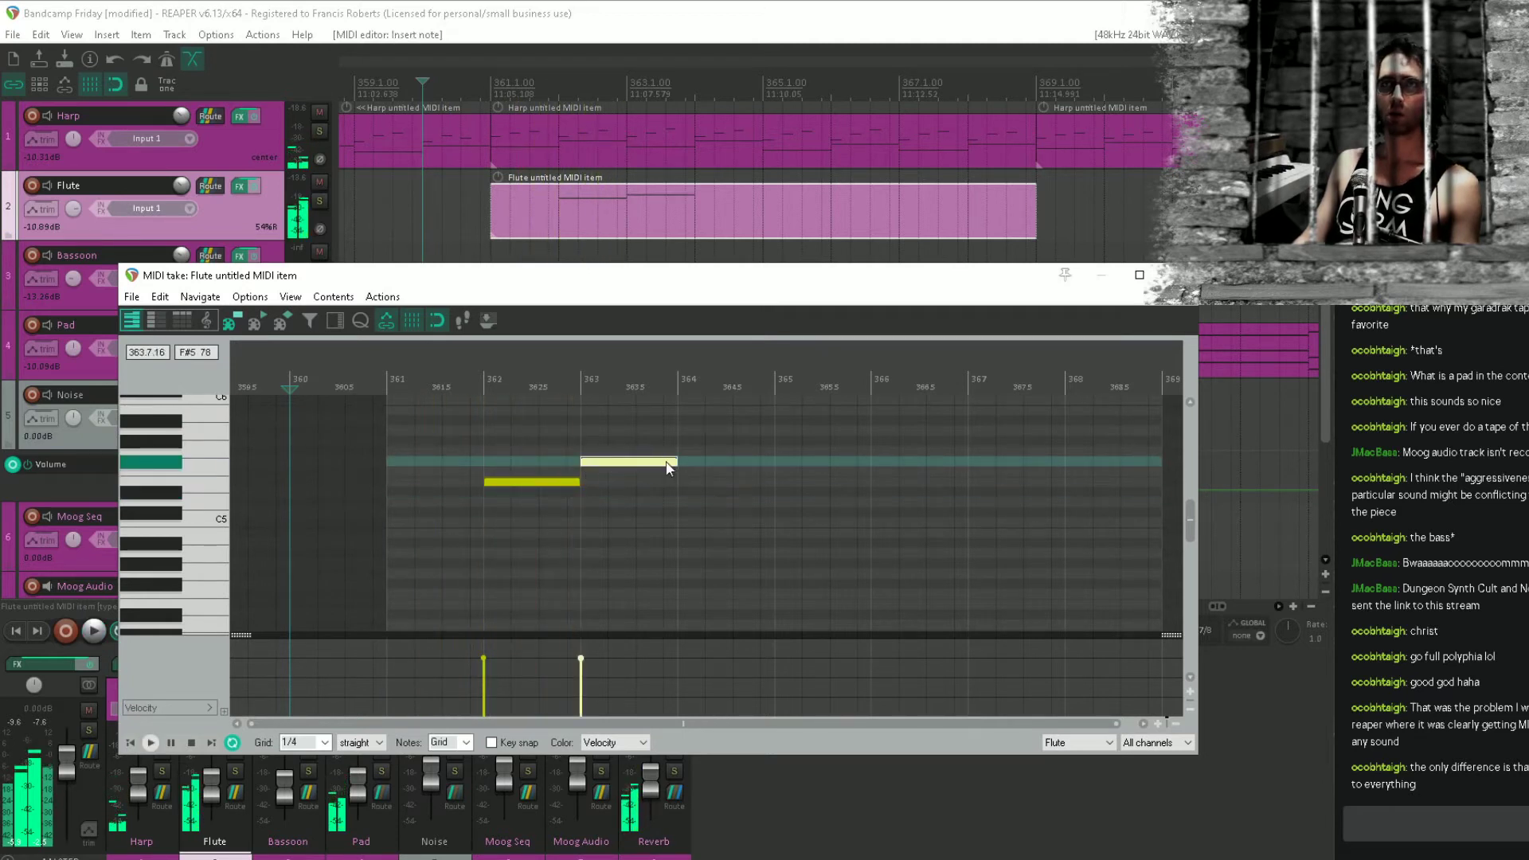
Replay the passage and add one-bar Flute notes, G#5 in bar 364 and E5 in bar 365.
key("space")
scroll(709, 499, "up", 1)
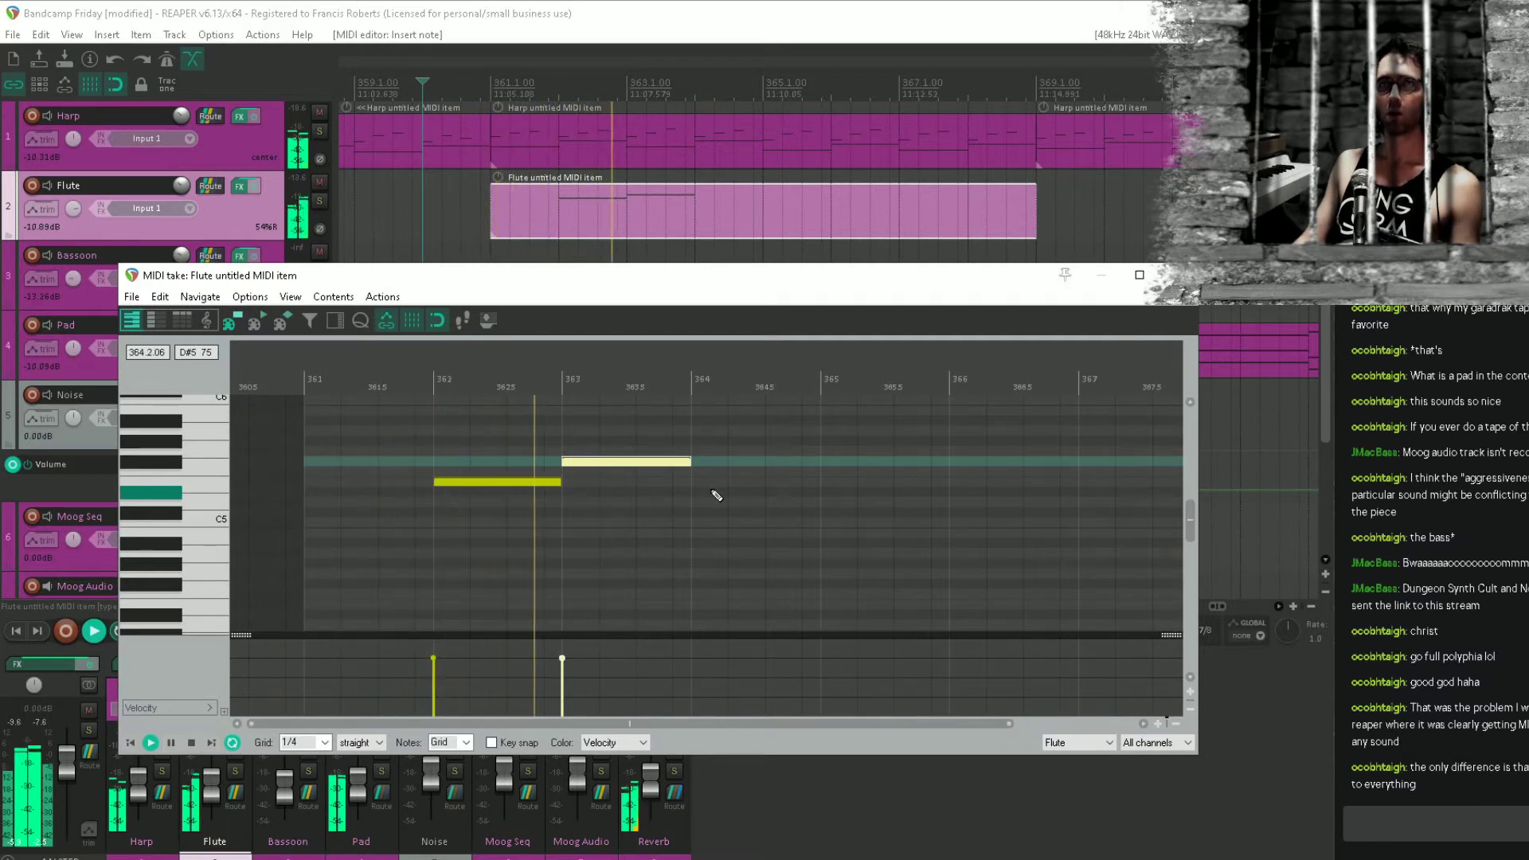
key("space")
mouse_move(700, 441)
left_mouse_down()
mouse_move(812, 440)
mouse_move(774, 508)
mouse_move(852, 555)
left_mouse_up()
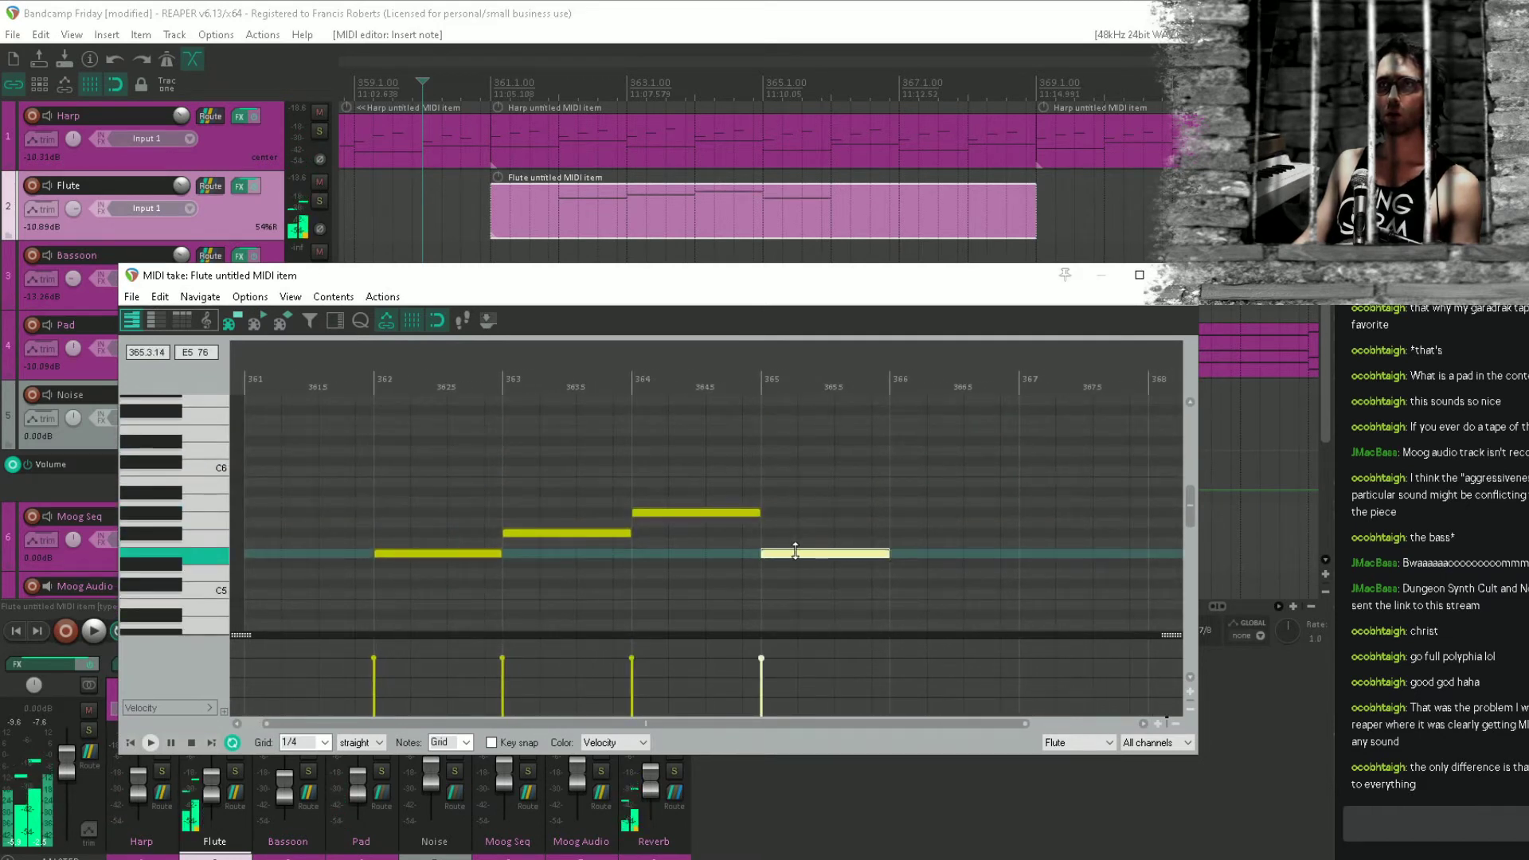
Play the melody and extend the E5 Flute note from bar 365 to the start of bar 367.
key("space")
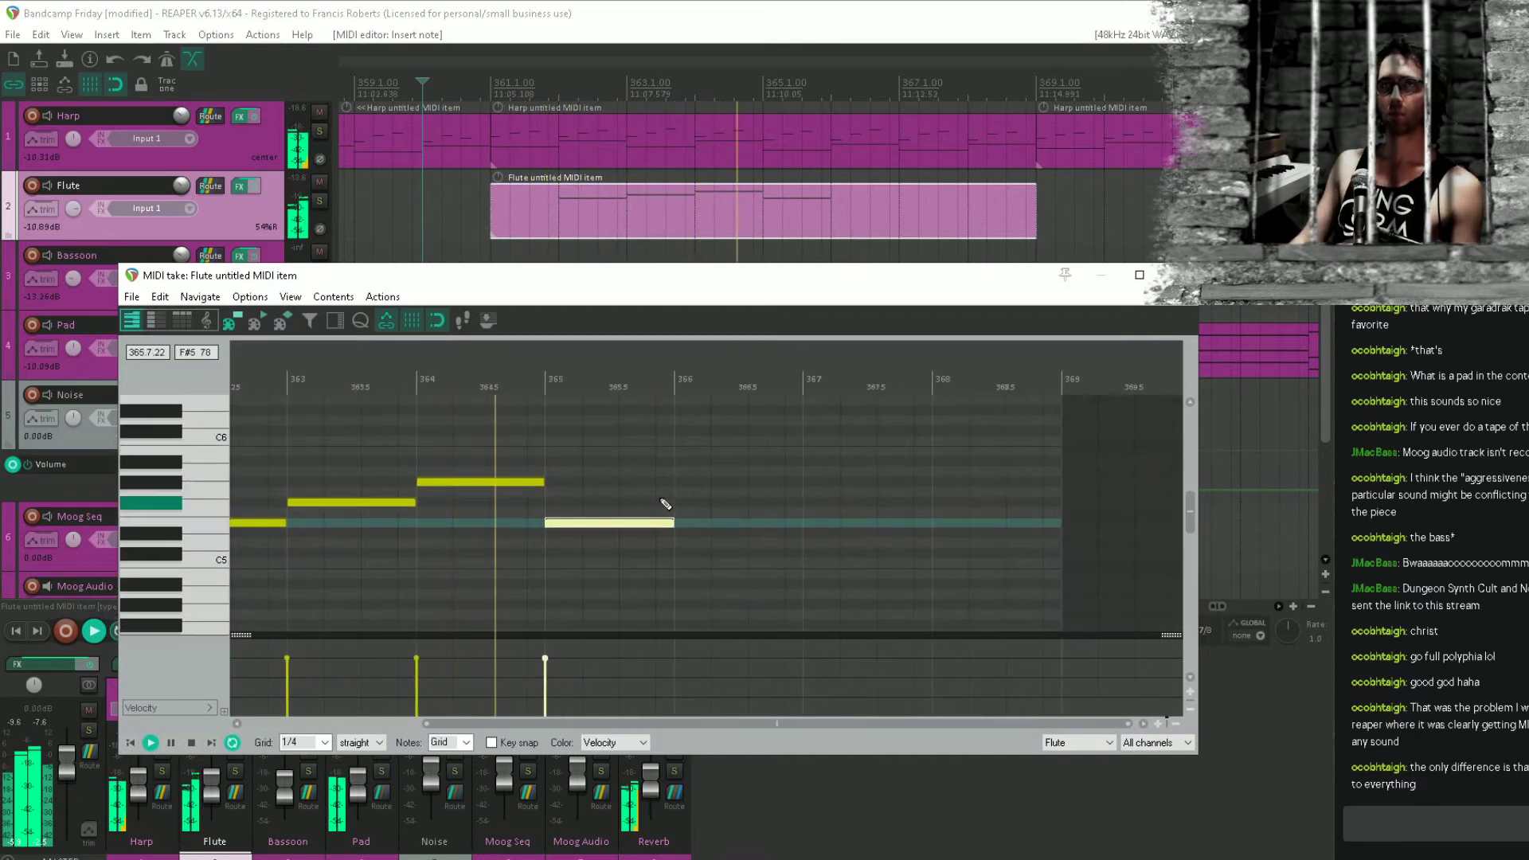
left_click_drag(674, 523, 803, 526)
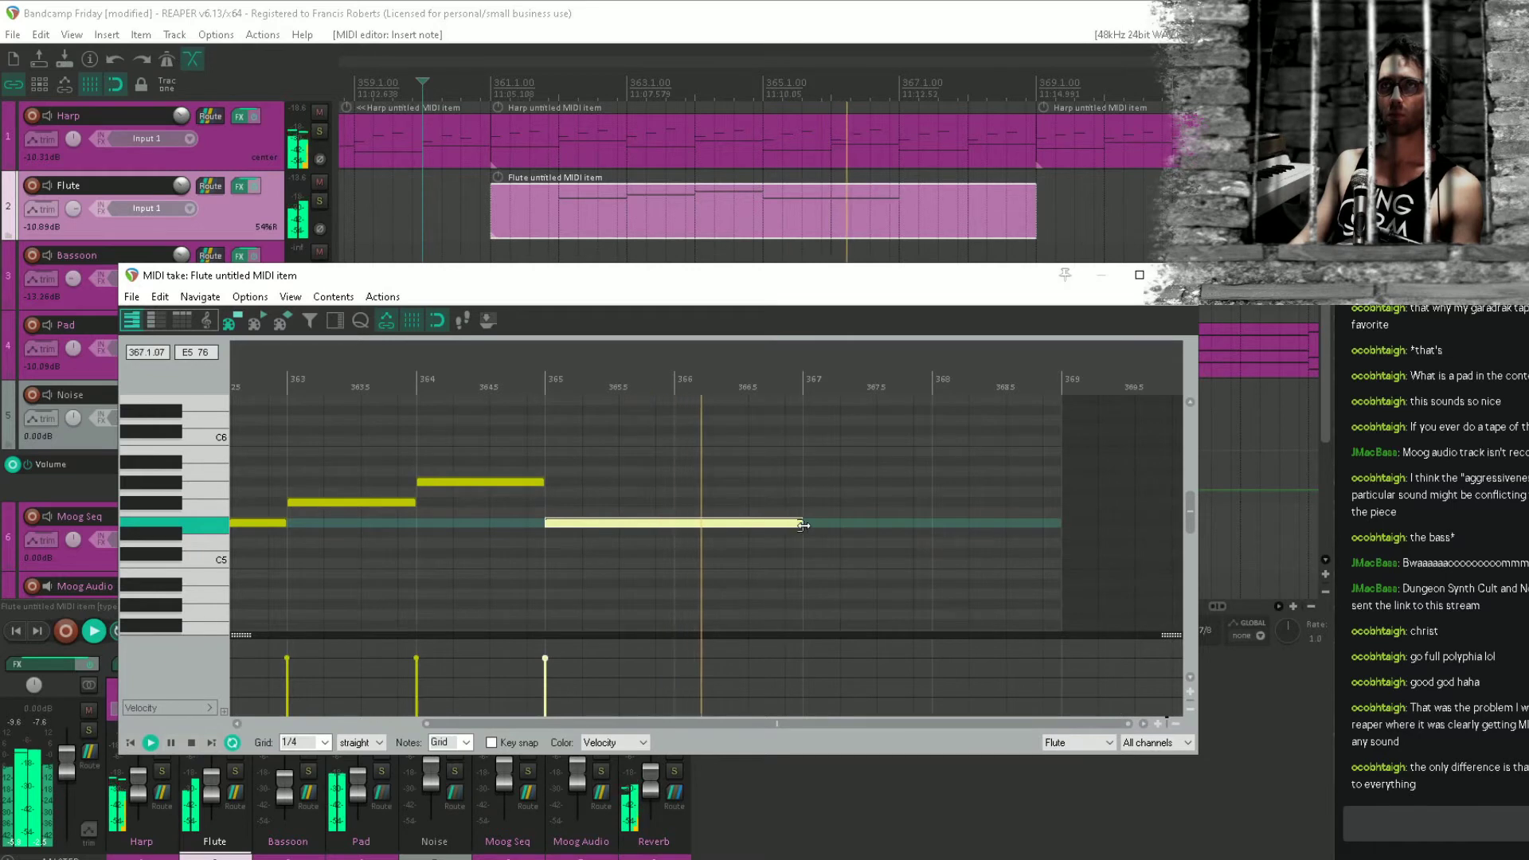
key("space")
scroll(842, 549, "up", 1)
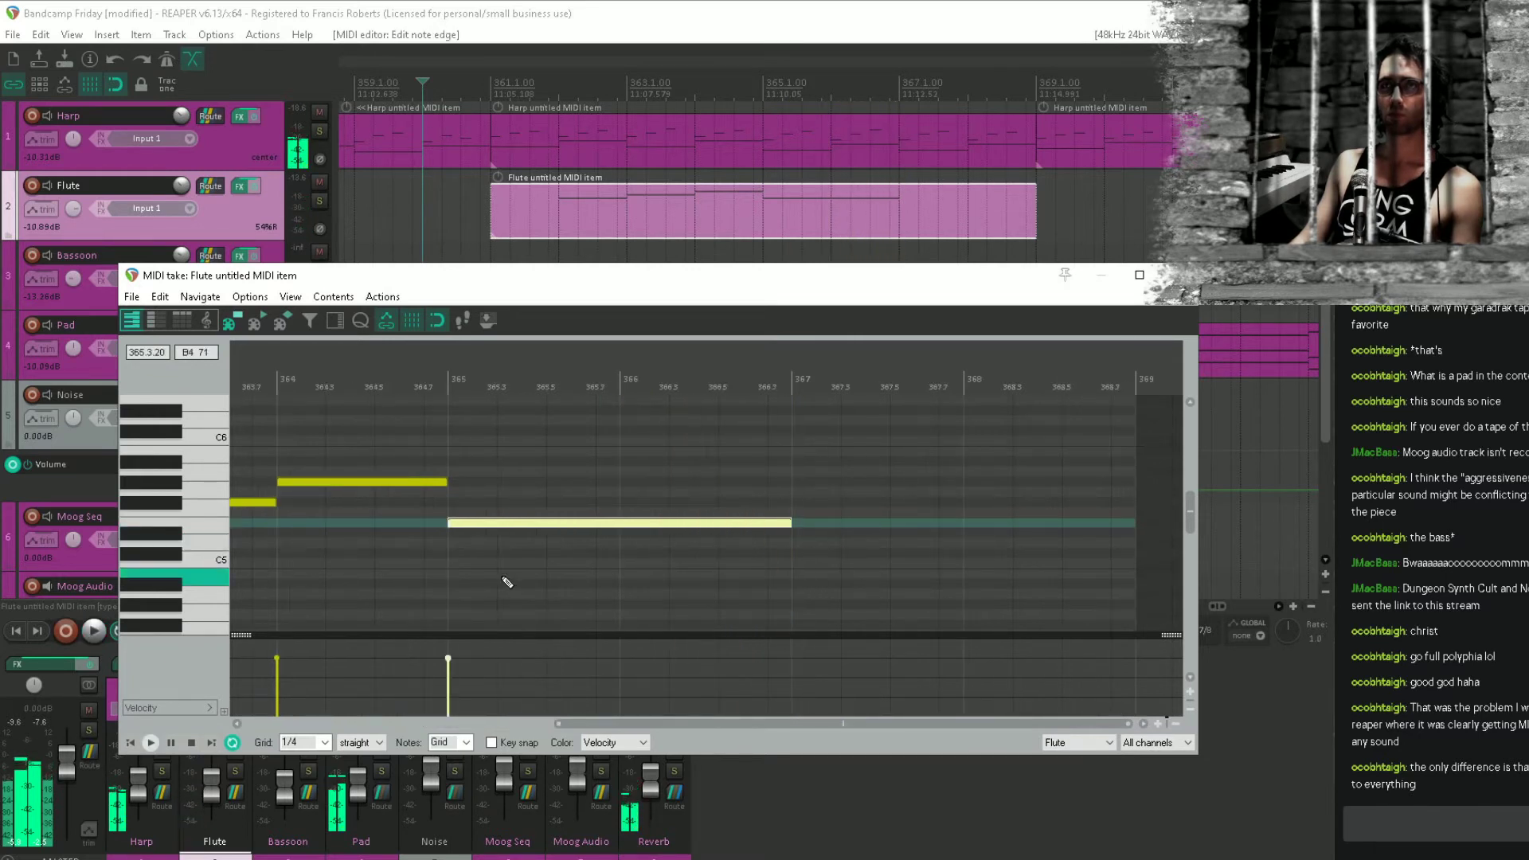
Save the project and audition the Flute melody from bar 365.
left_click(450, 584)
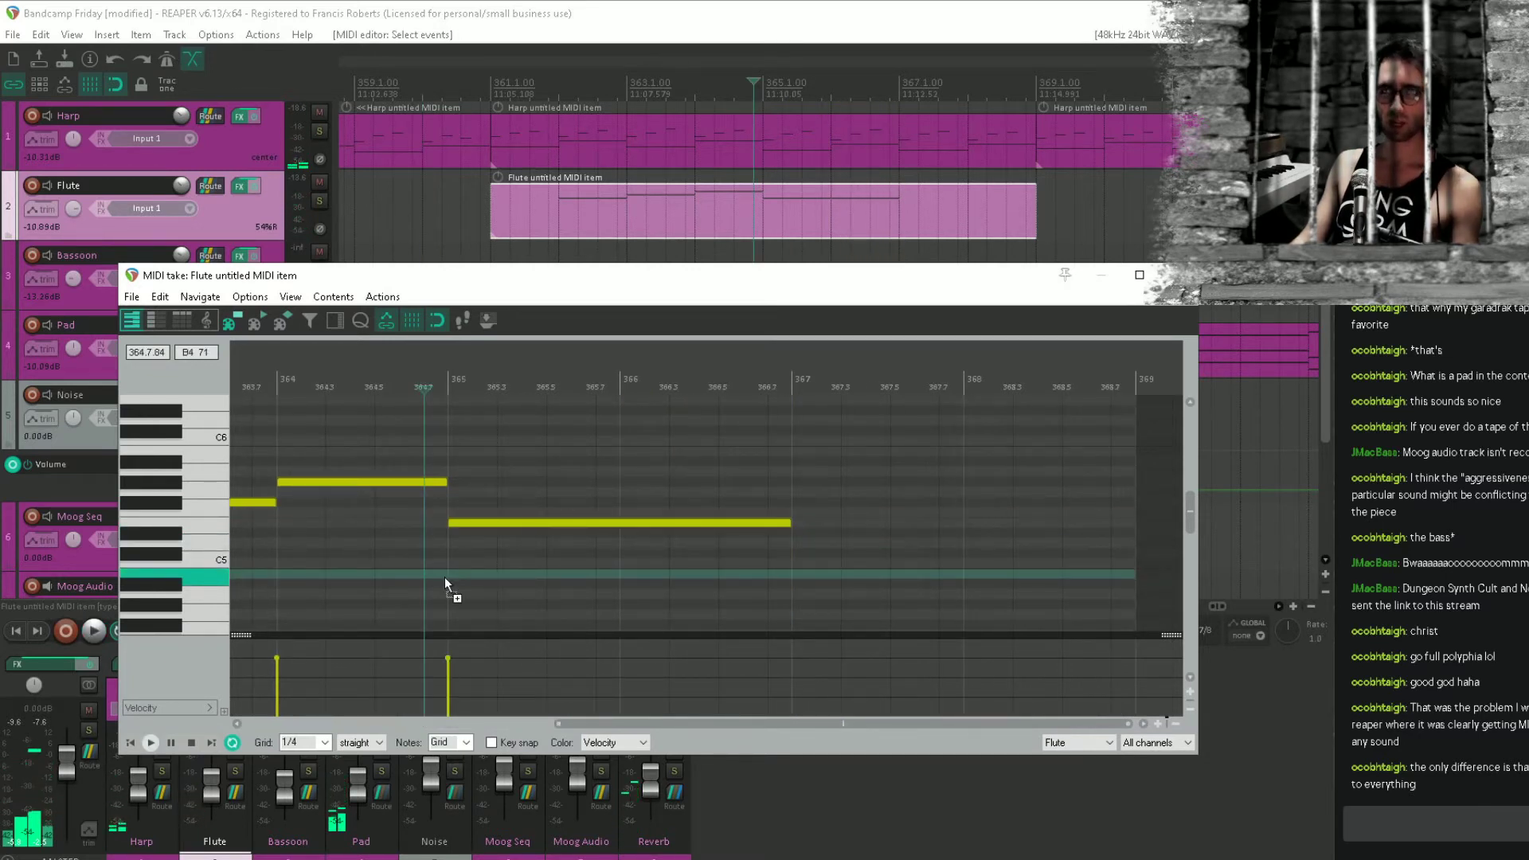
key("ctrl+s")
key("space")
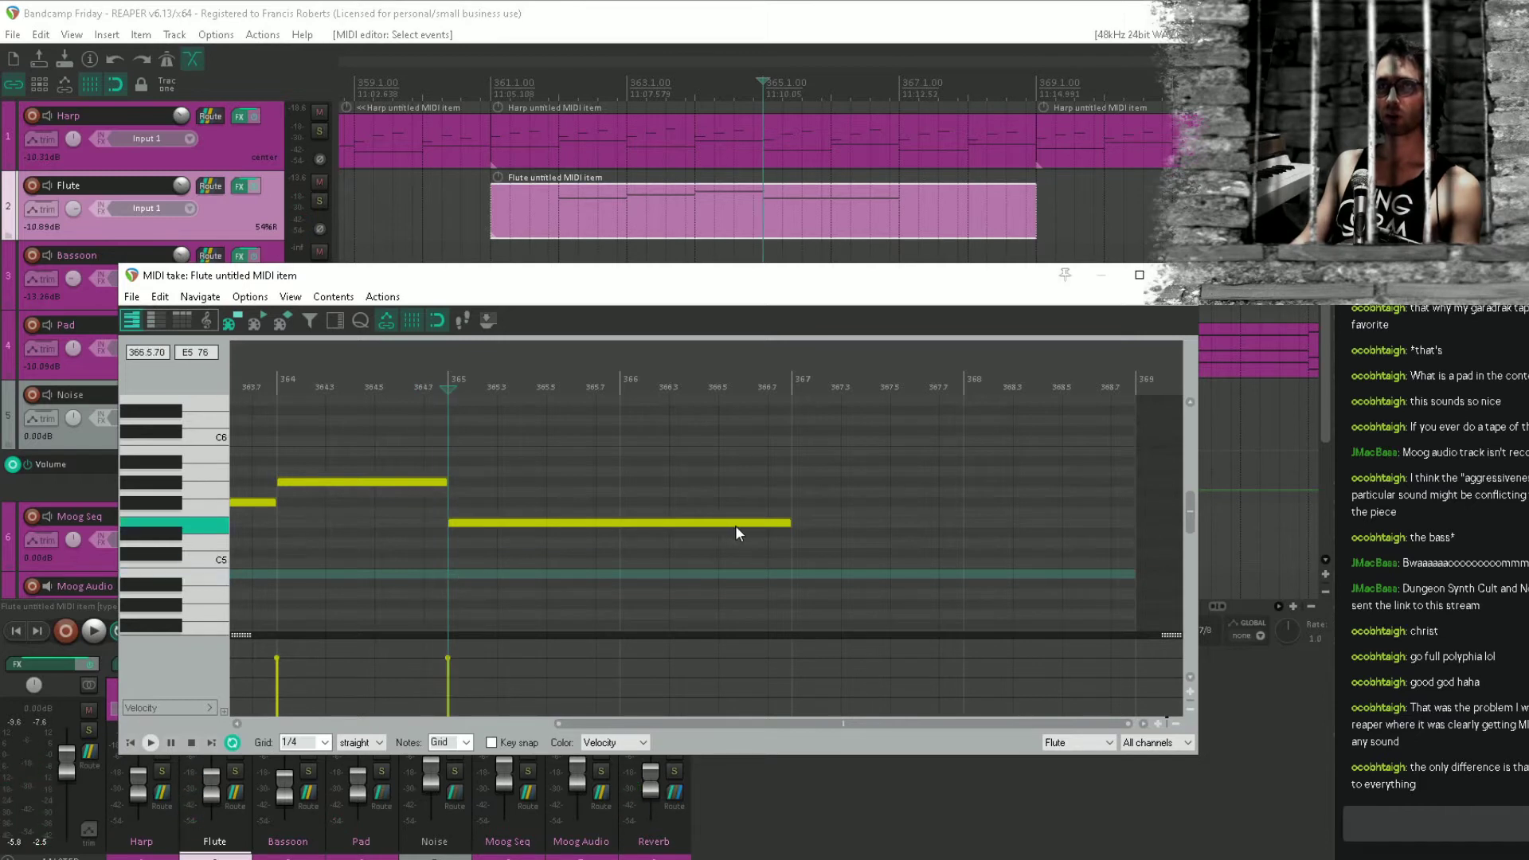
key("space")
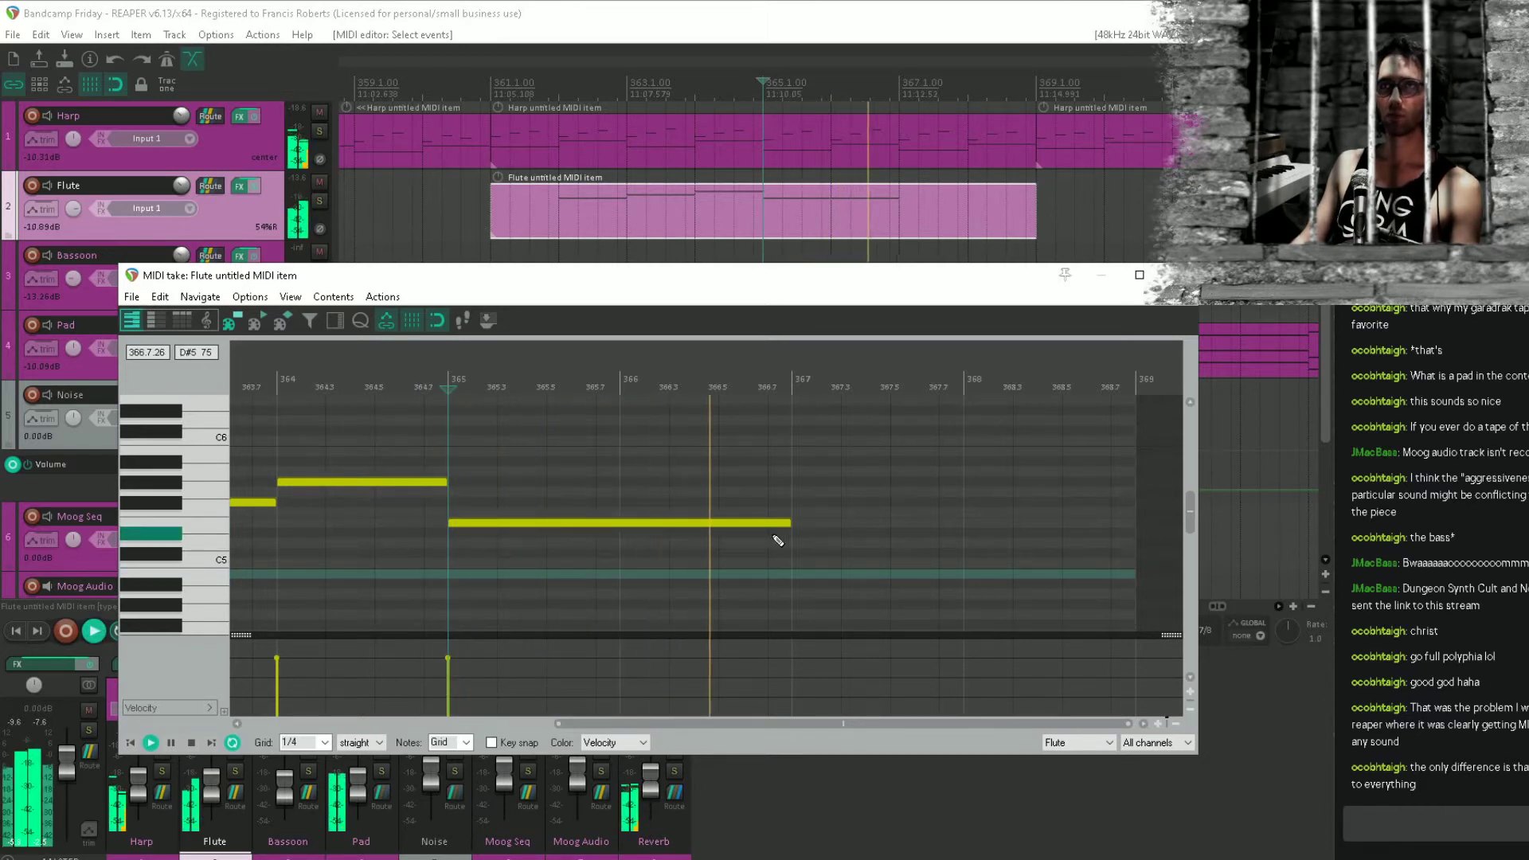
Insert a quarter-note C5 at the start of bar 367 and delete the stray overlapping D5 note.
key("space")
mouse_move(788, 523)
left_mouse_down()
mouse_move(825, 562)
mouse_move(783, 545)
left_mouse_up()
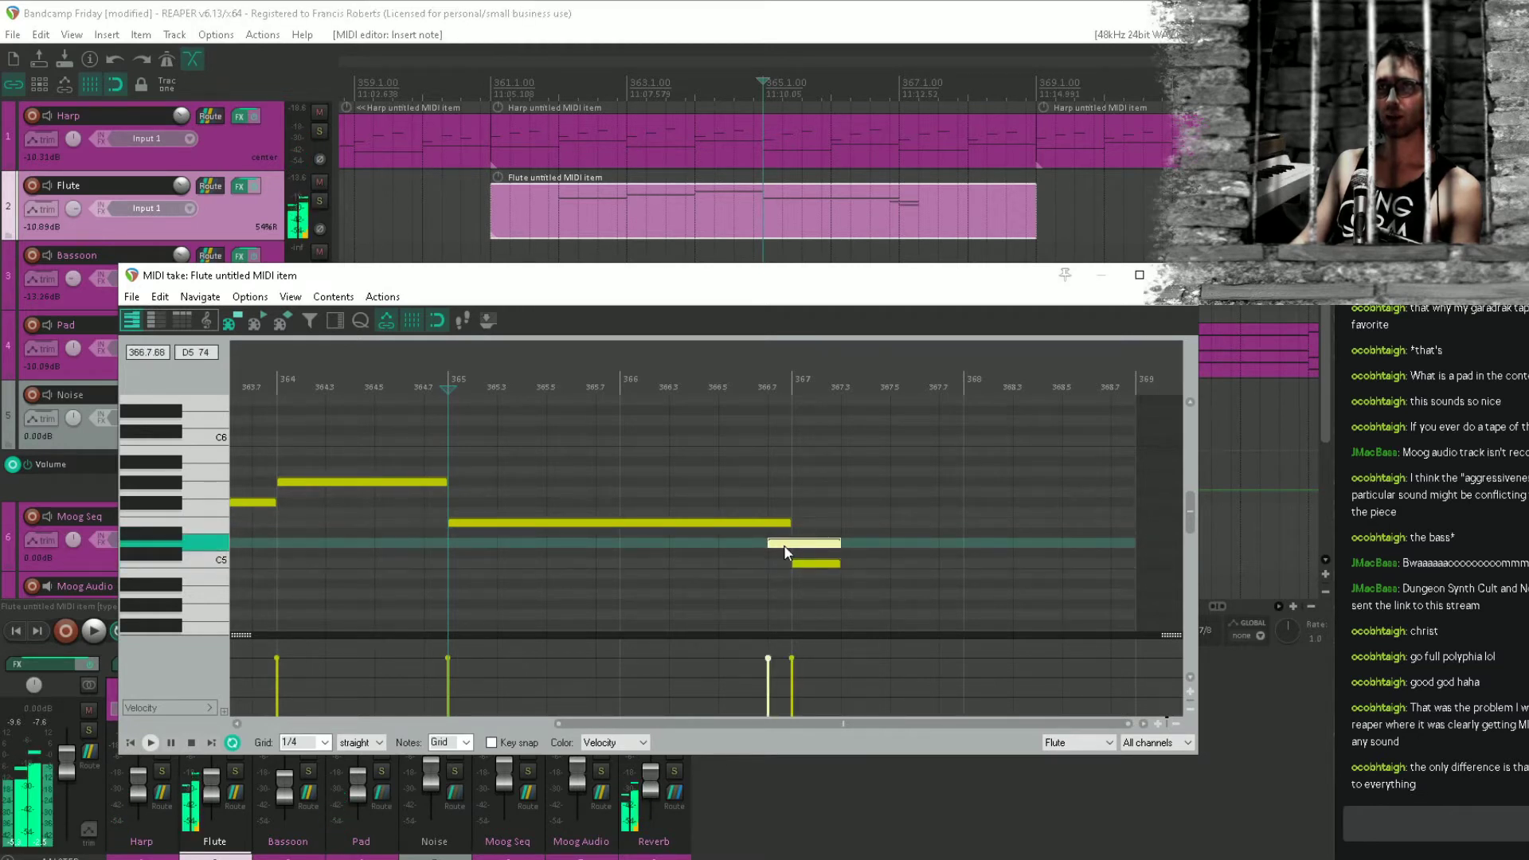
key("Delete")
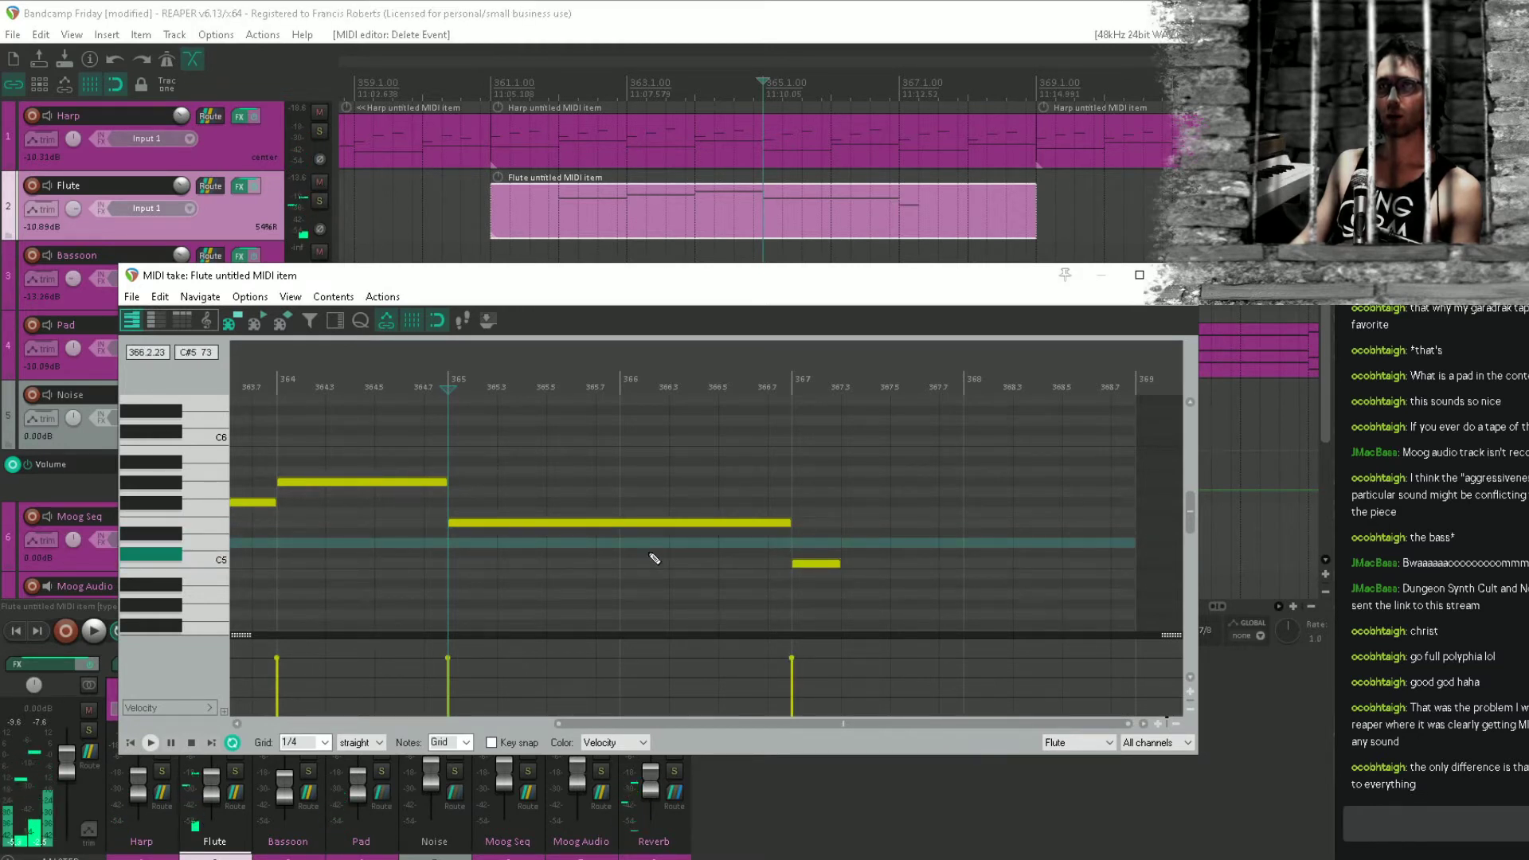
Play back the flute phrase from just before bar 365 to hear how it leads into bar 367.
left_click(425, 559)
key("space")
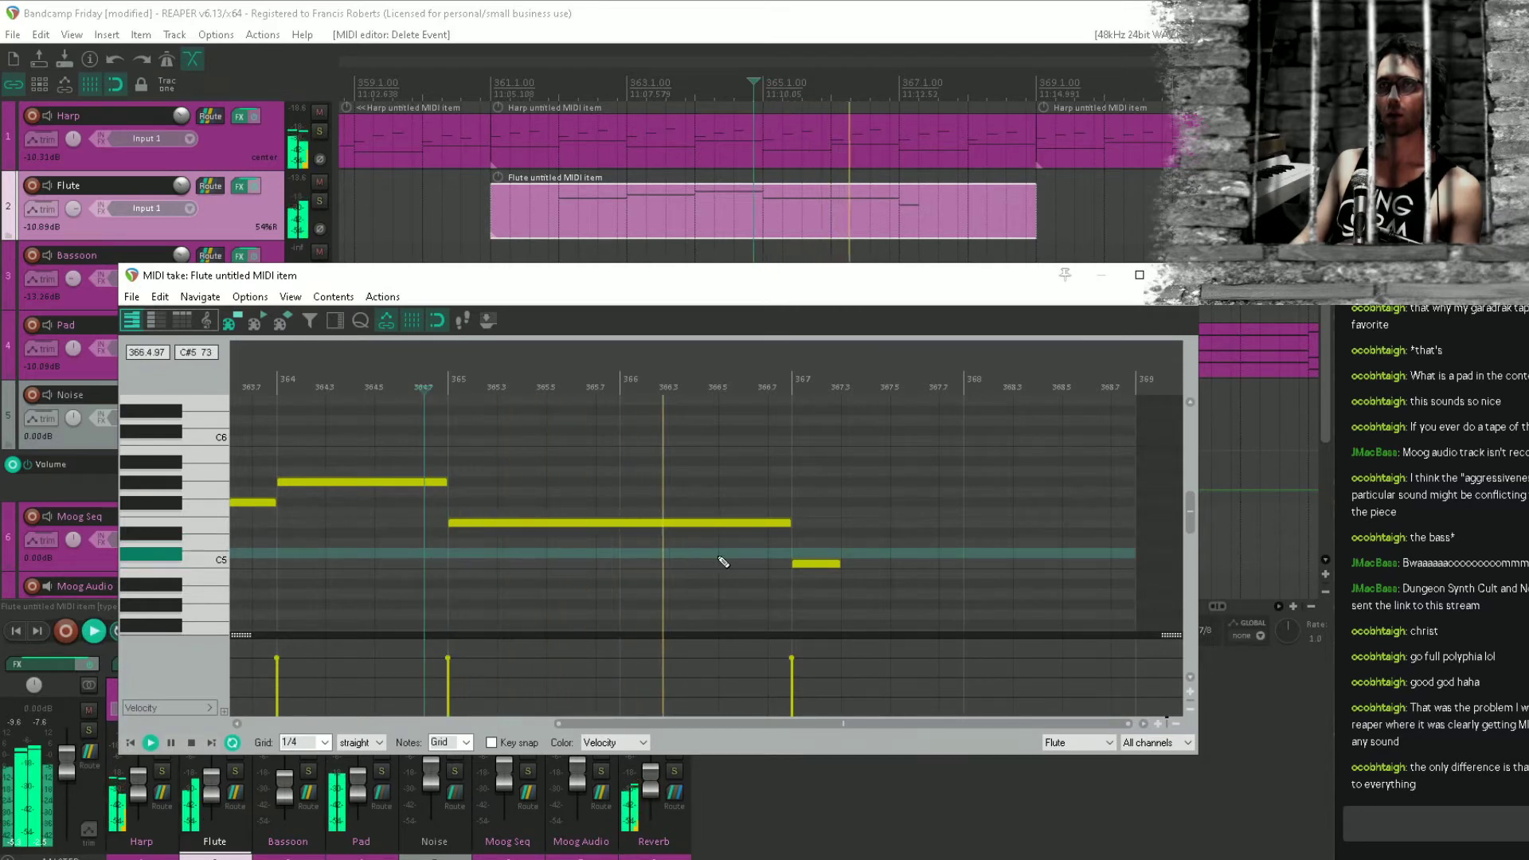
key("space")
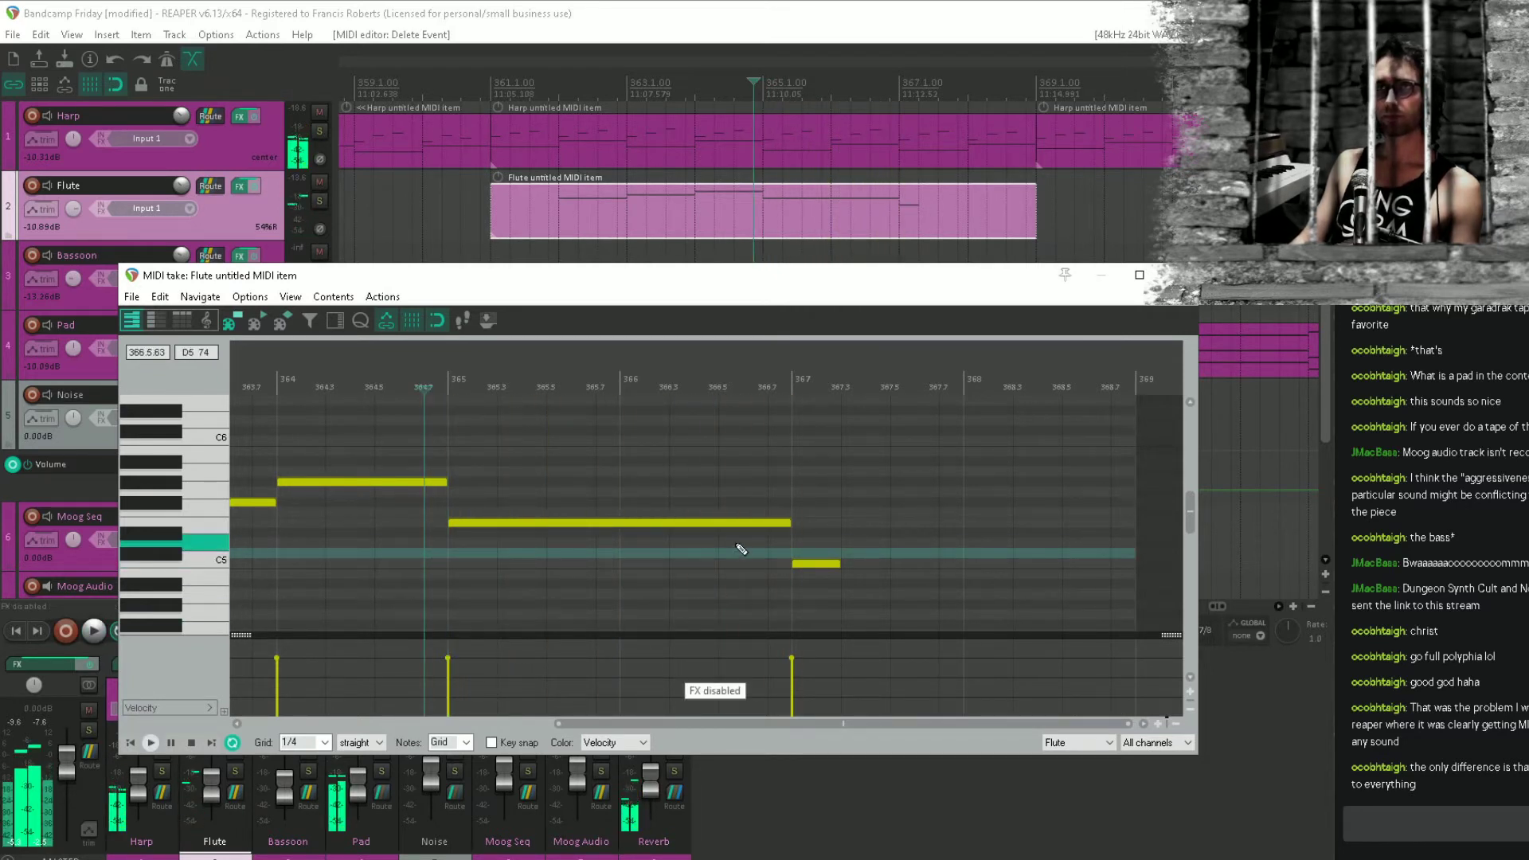
Set the note grid to 1/8 and shorten the long E5 note to fit descending D5 and C#5 eighth notes before bar 367.
left_click(324, 742)
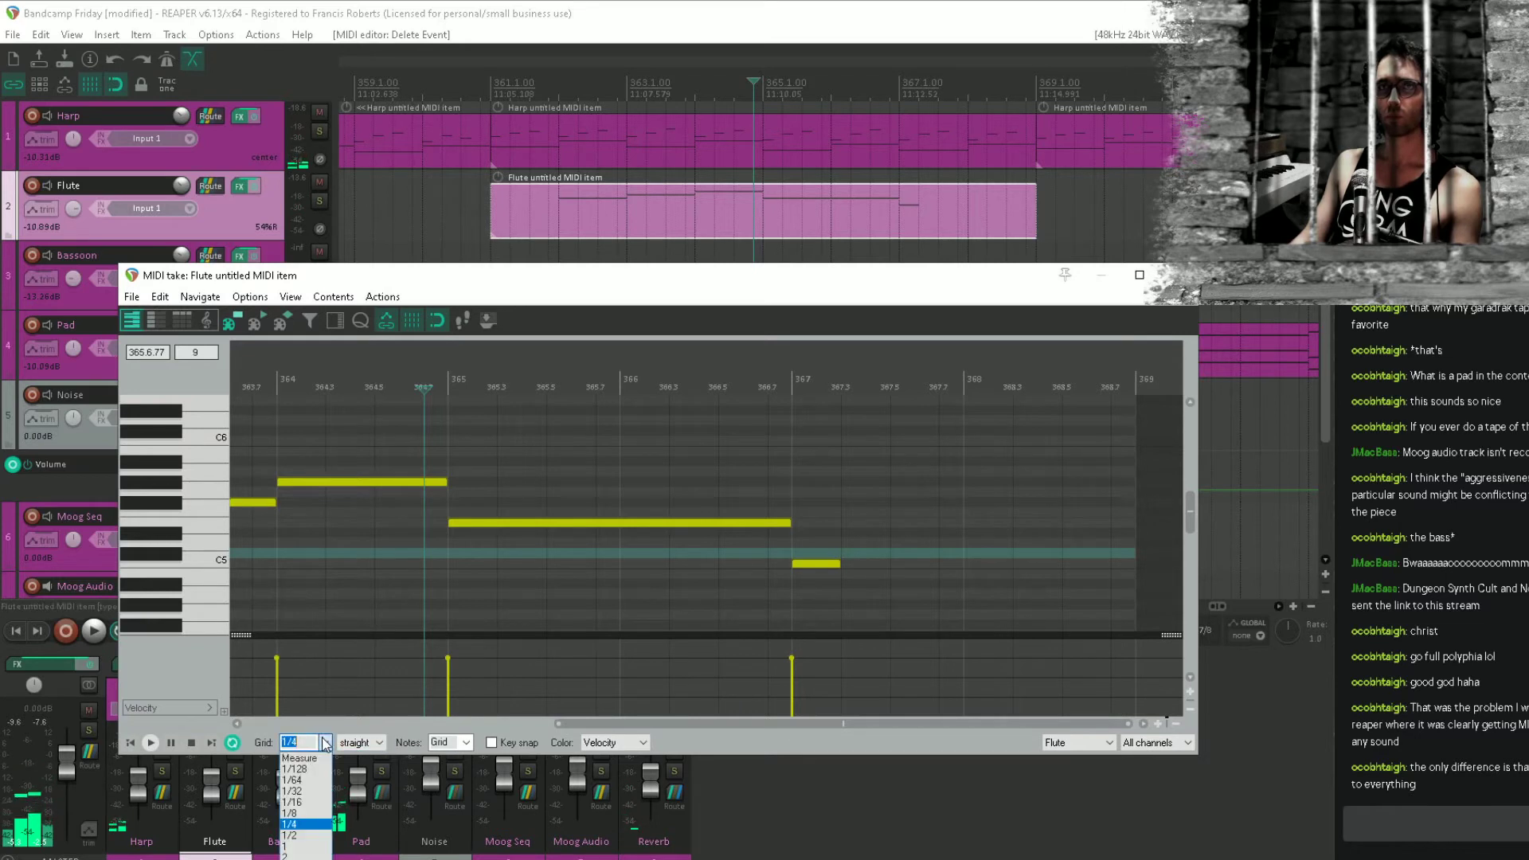
left_click(306, 813)
scroll(822, 555, "up", 3)
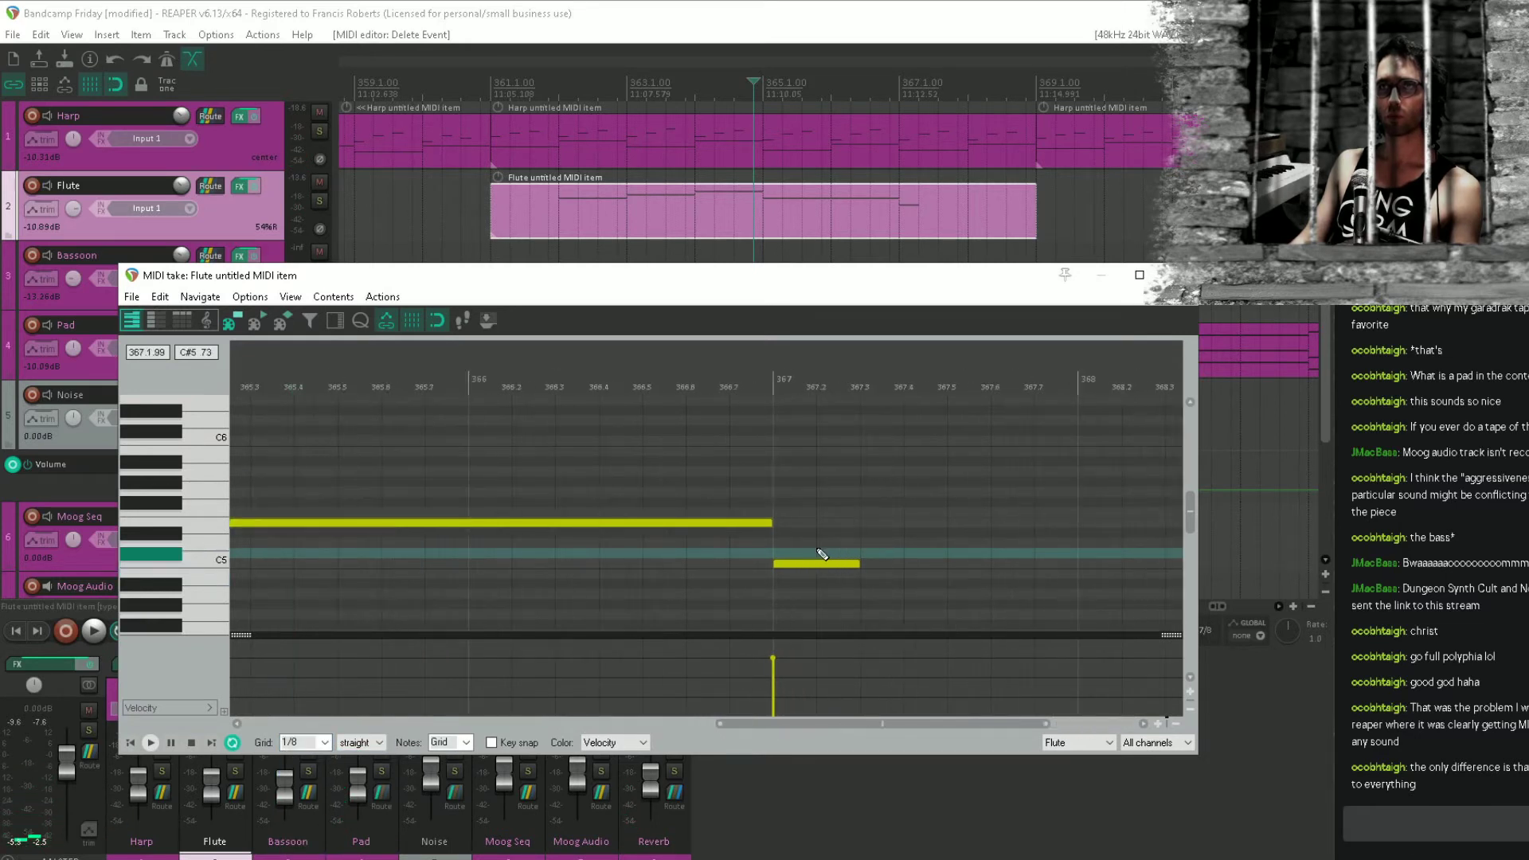
left_click_drag(772, 523, 710, 544)
left_click(707, 532)
left_click(751, 542)
left_click(710, 534, "ctrl")
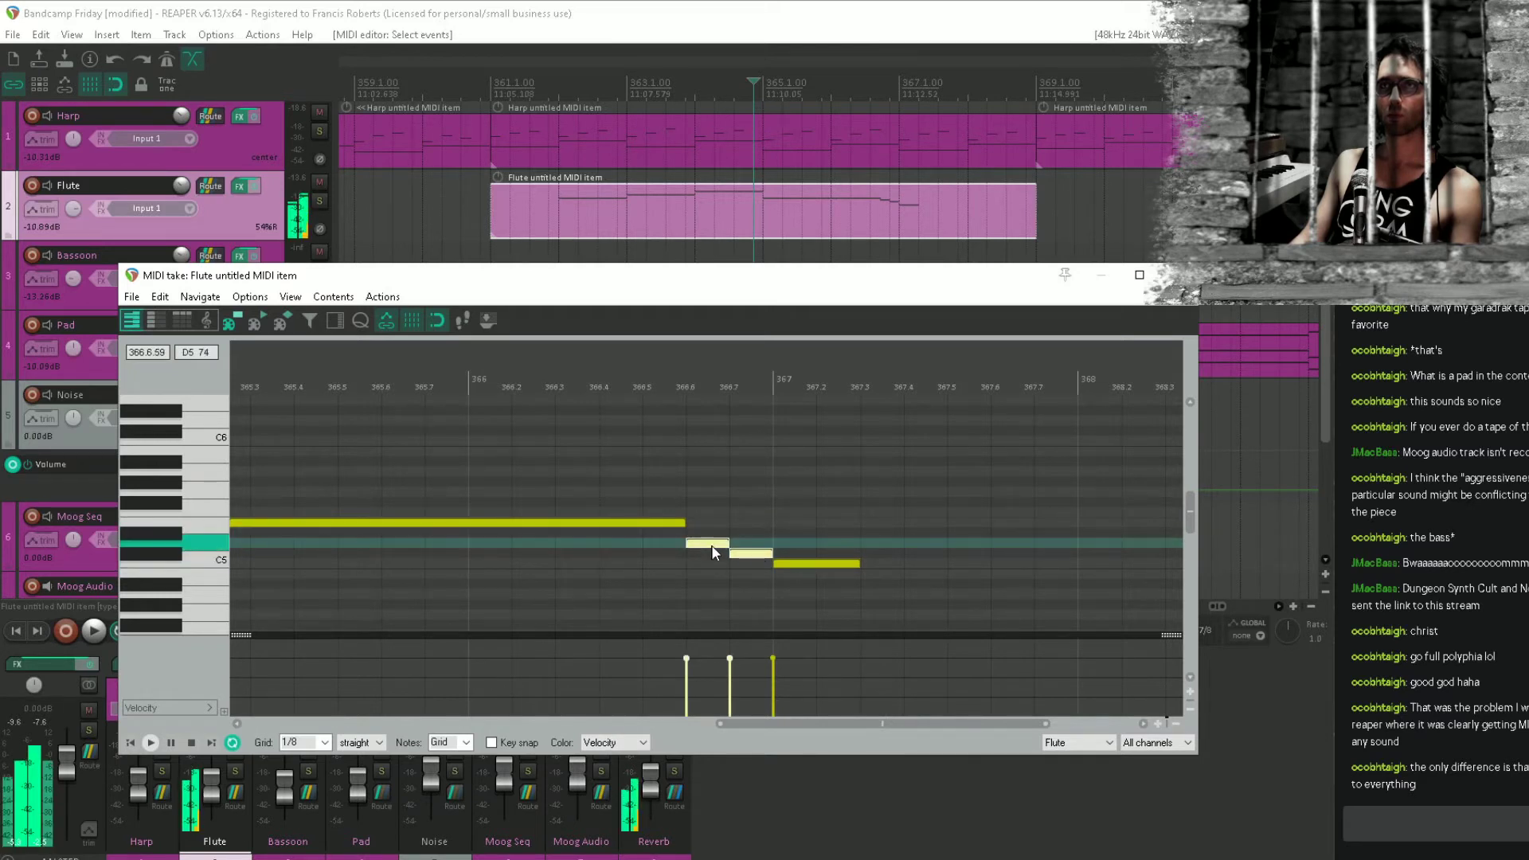
Play back the flute line from bar 365 to check the descending run into bar 367.
left_click(446, 577)
key("space")
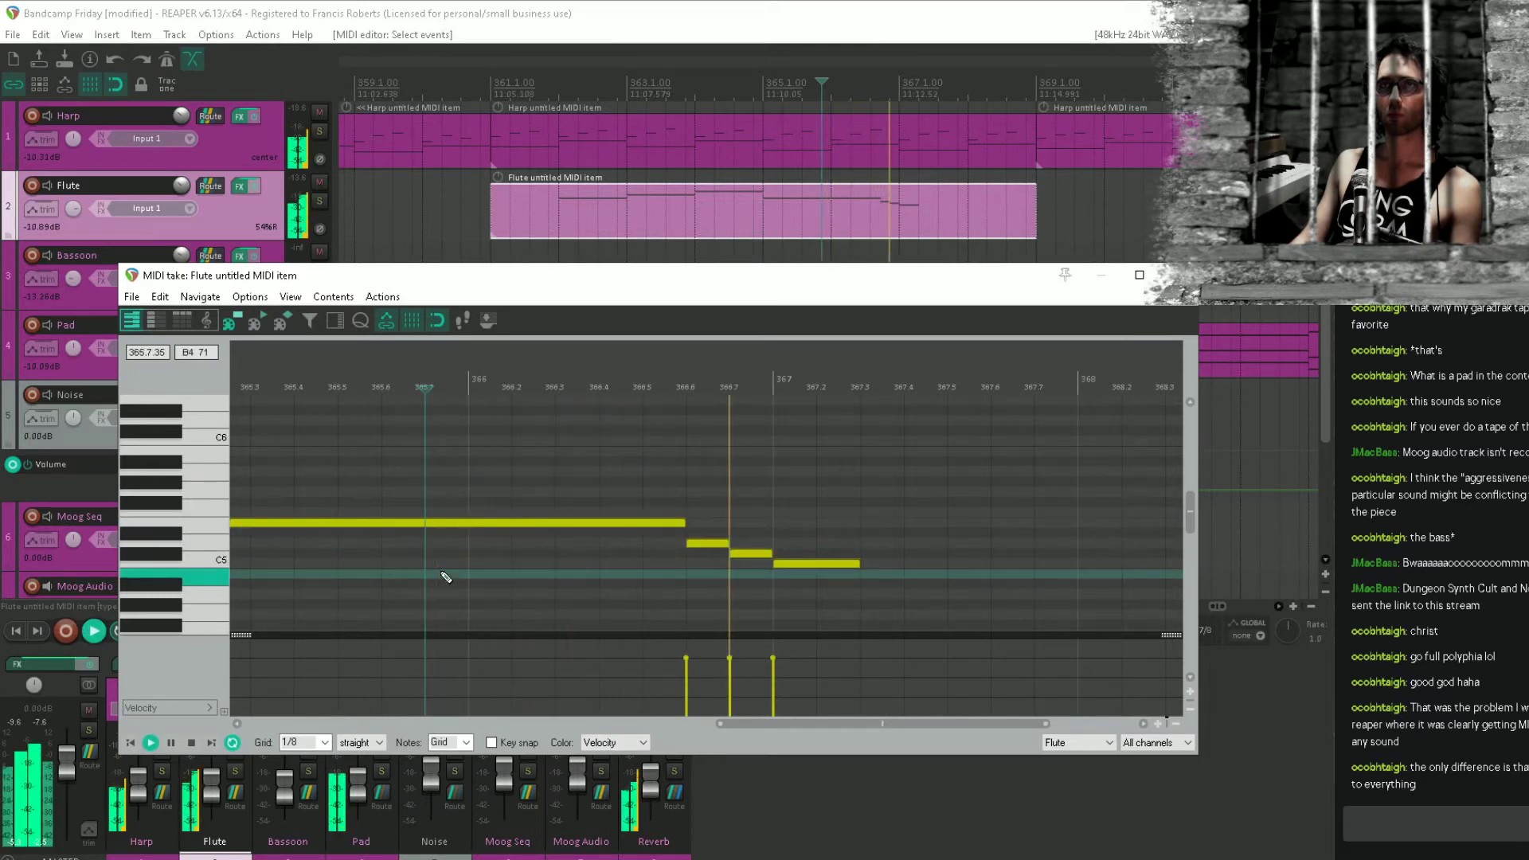
key("space")
key("space")
scroll(691, 582, "down", 3)
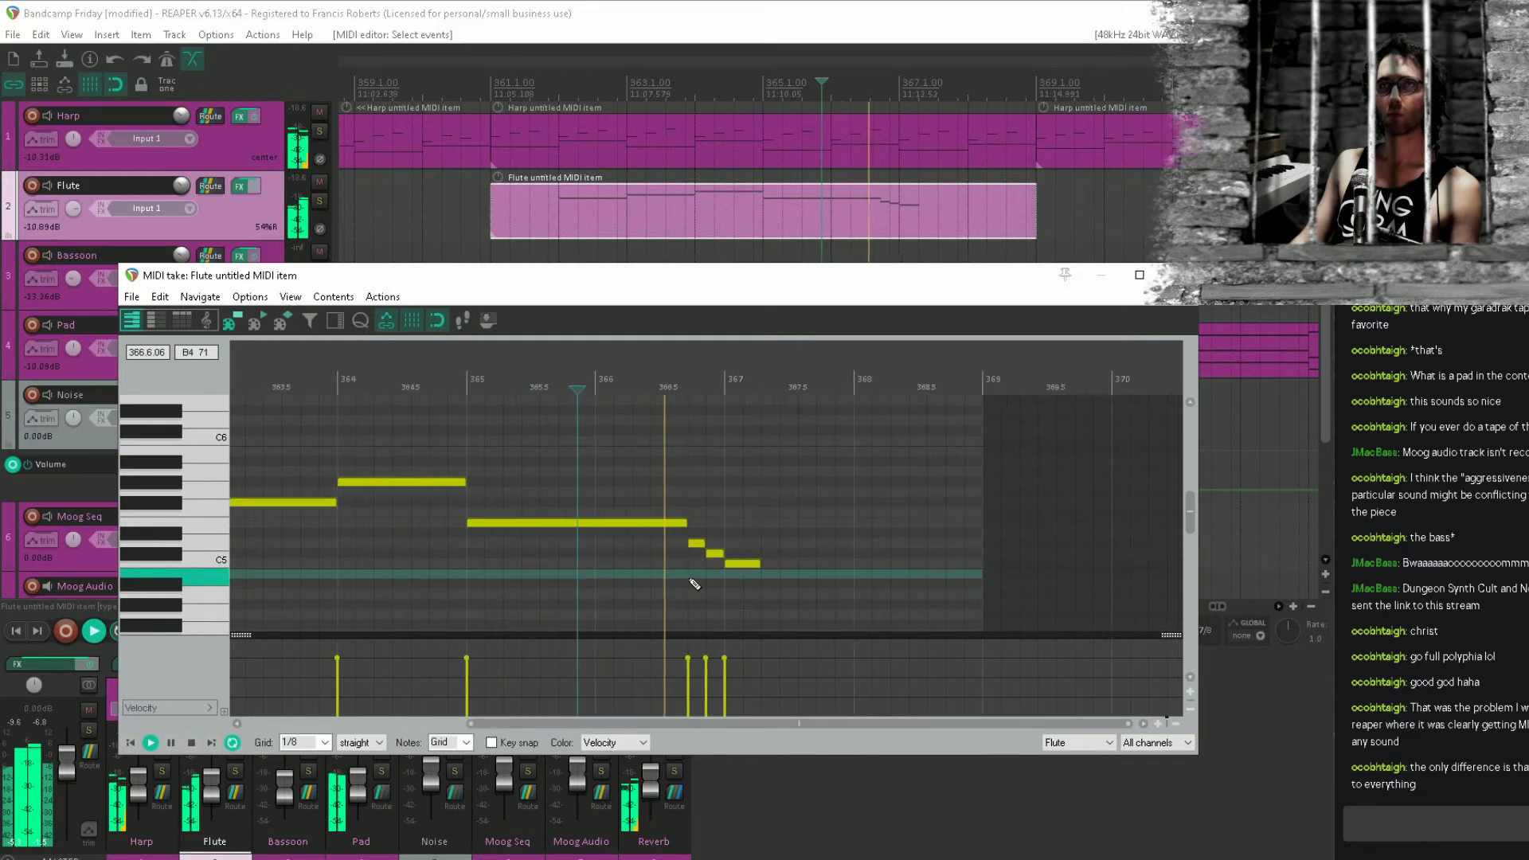
left_click(473, 536)
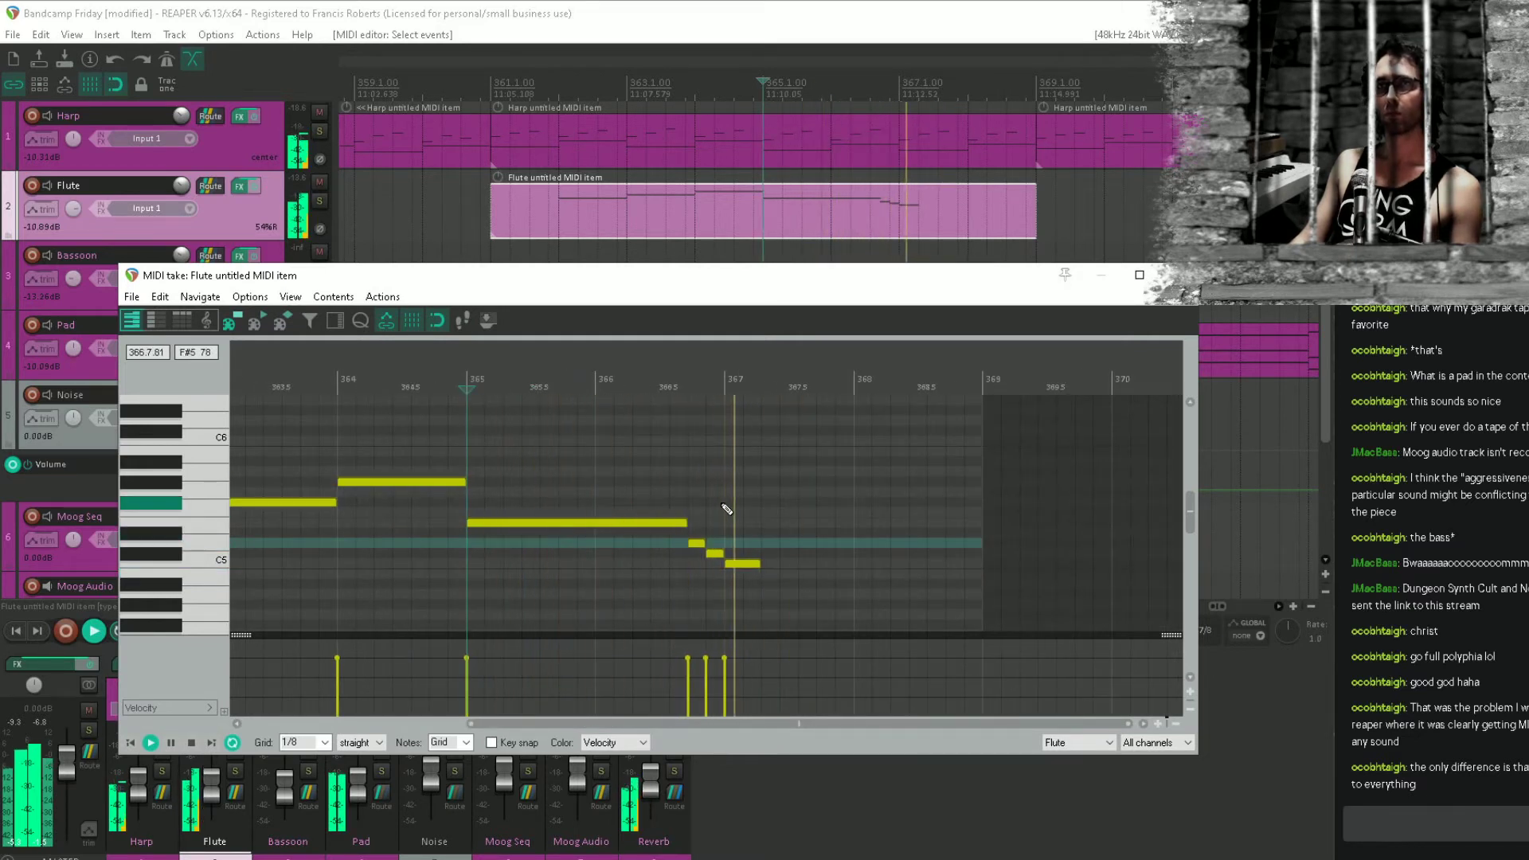
scroll(717, 521, "up", 2)
key("space")
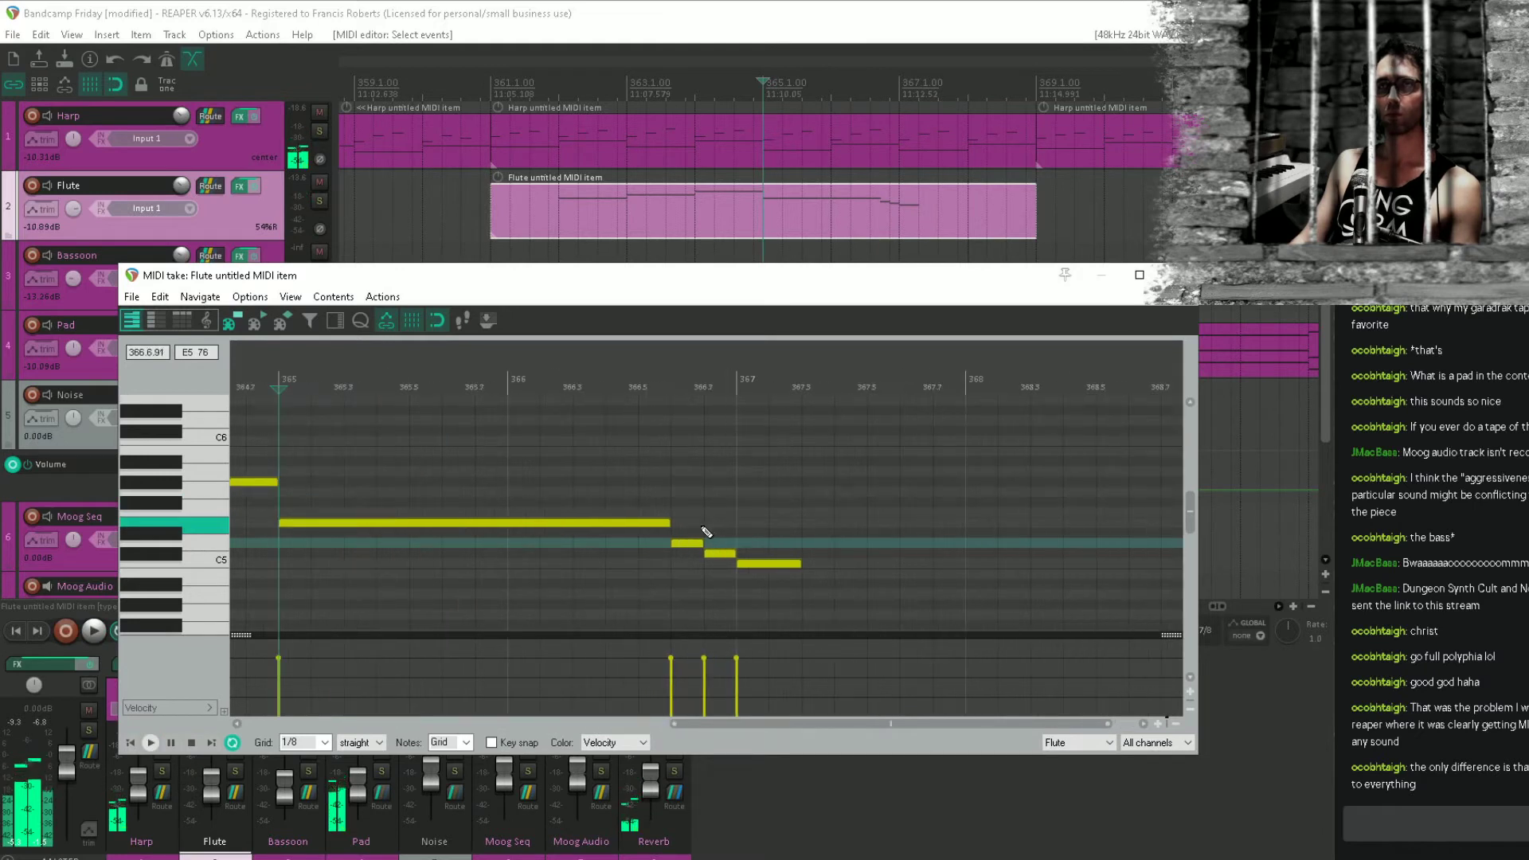
key("space")
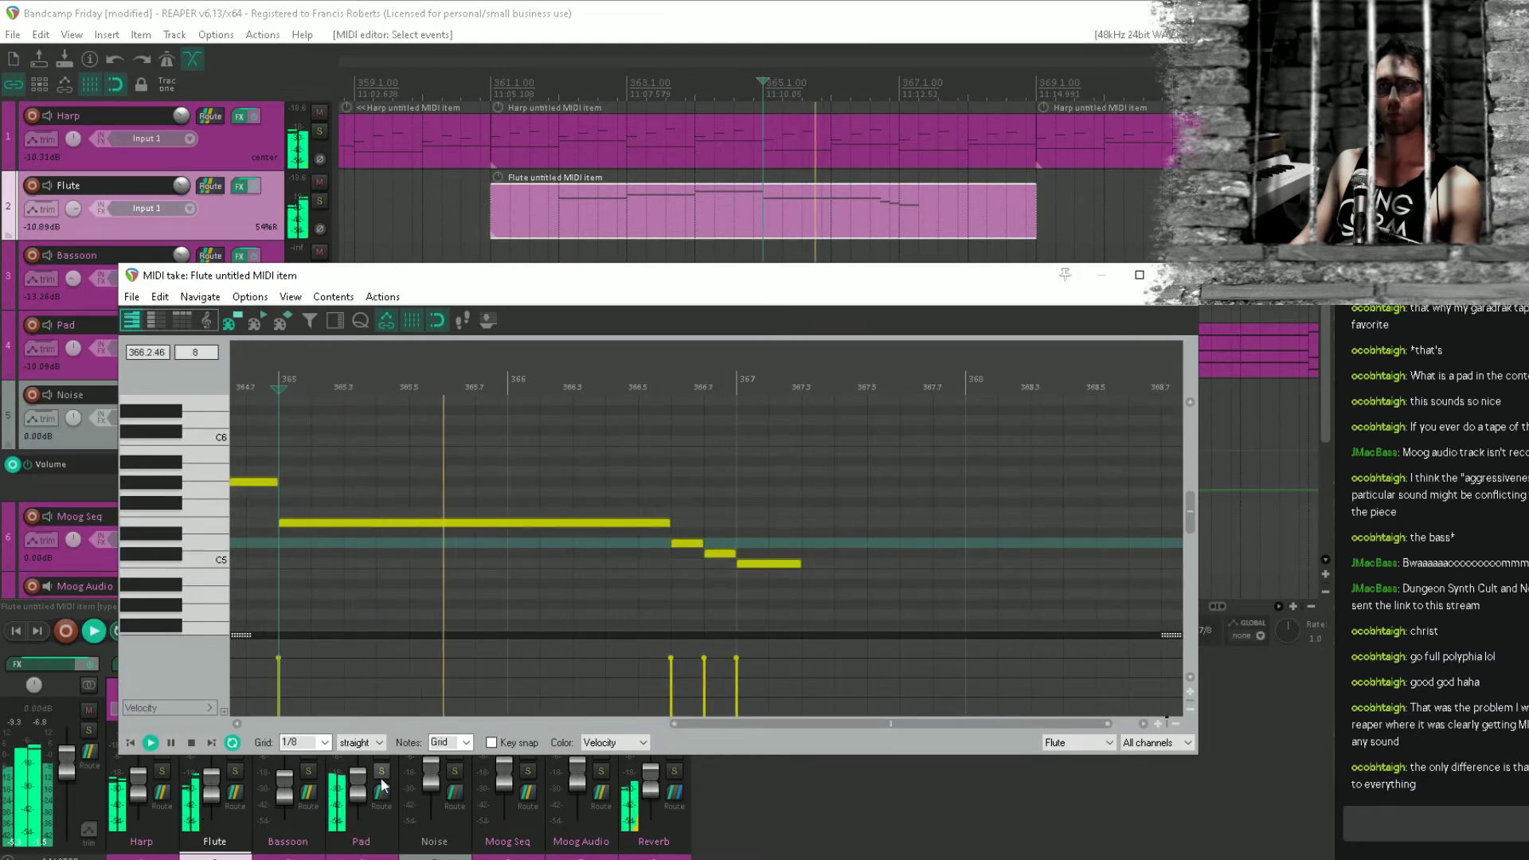
Switch the 1/8 grid to triplet, redraw the C#5 note before bar 367 and trim the start of the D5 note.
left_click(381, 743)
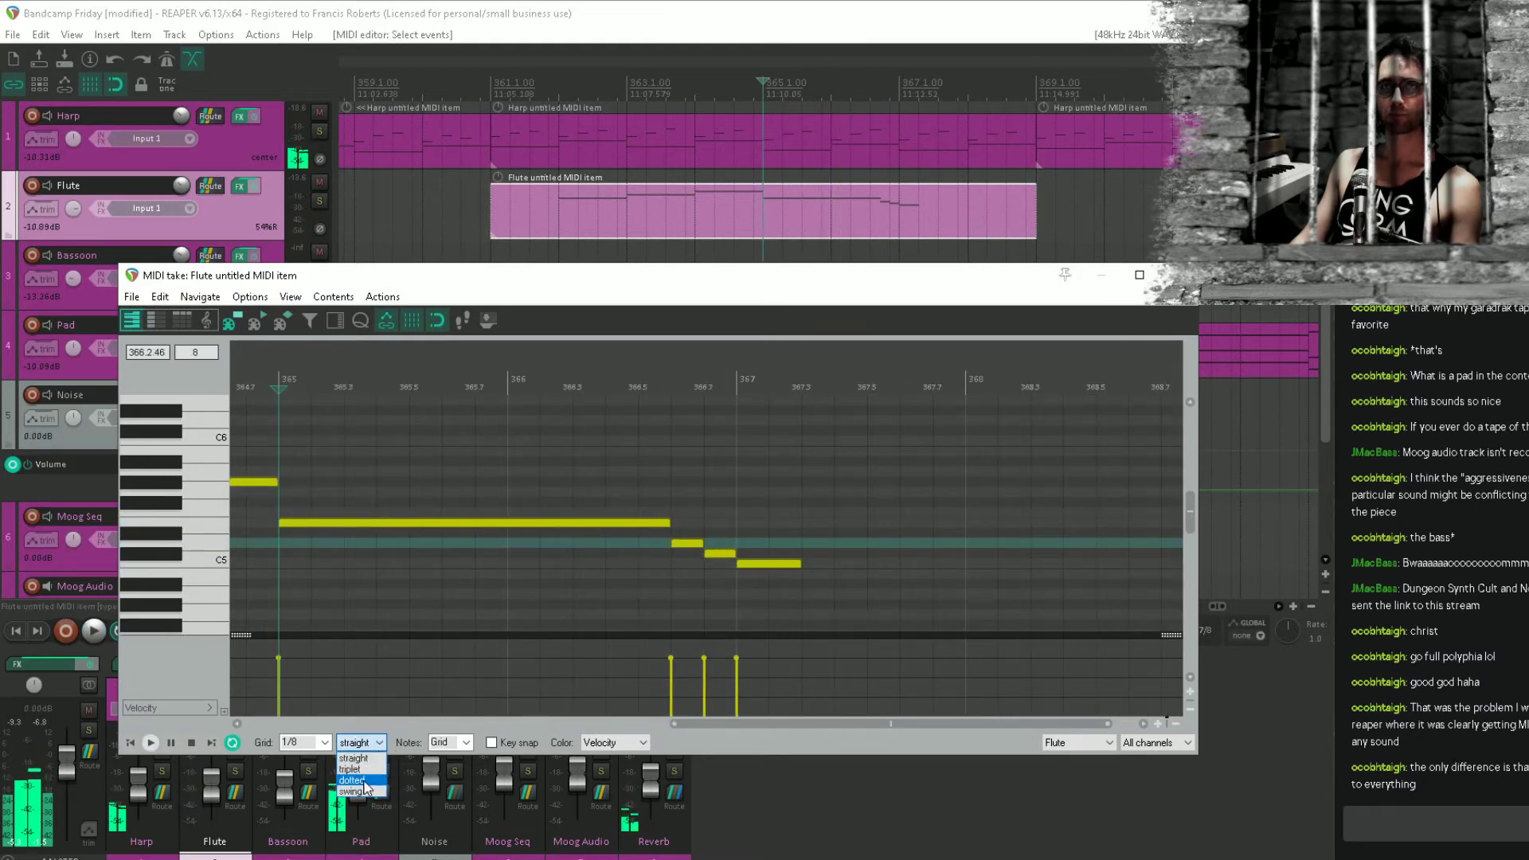
scroll(790, 499, "up", 3)
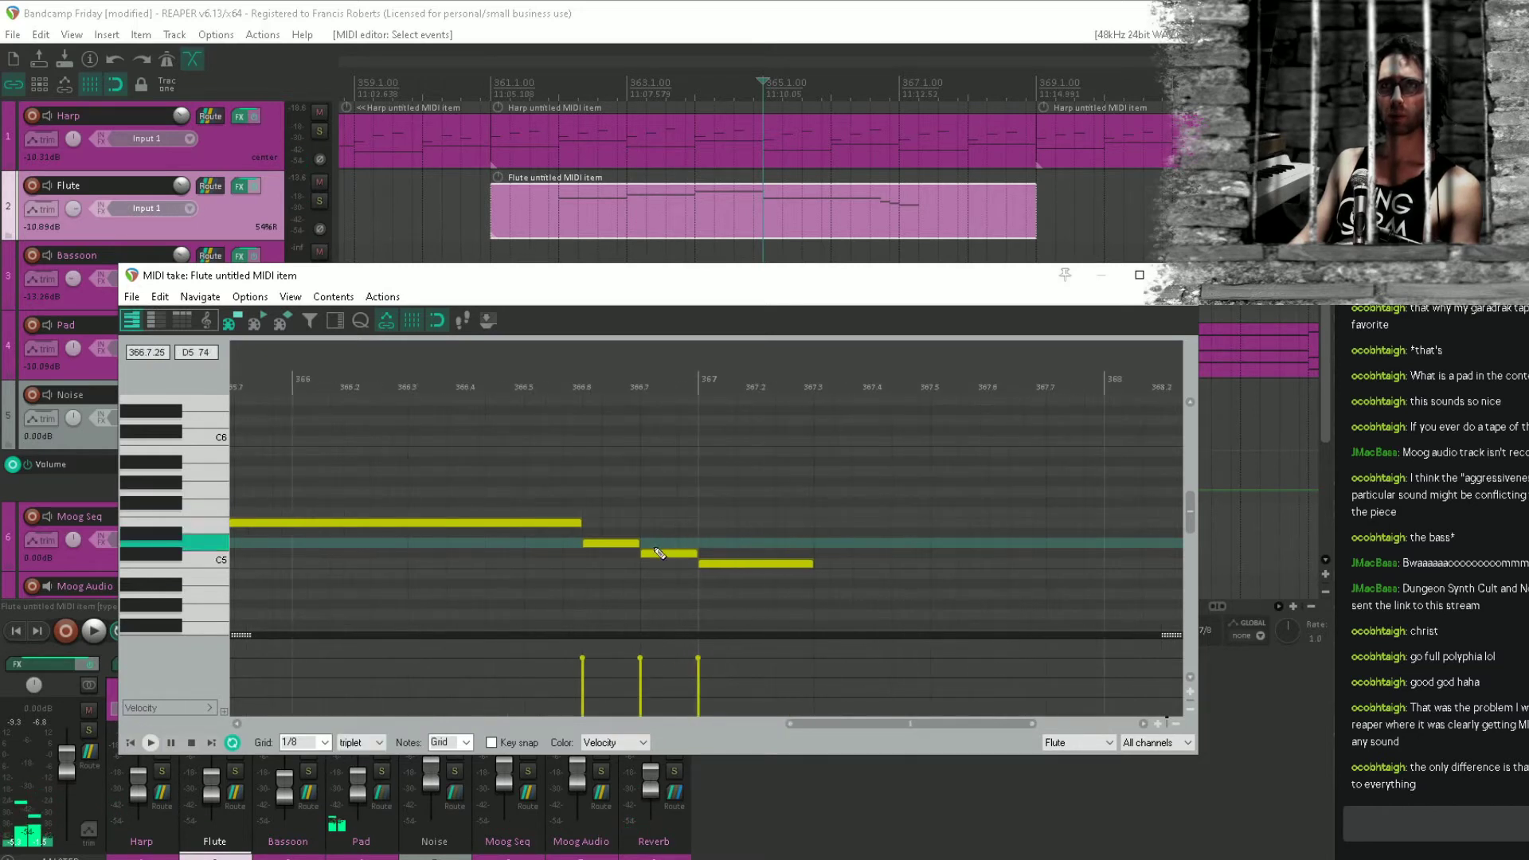
double_click(680, 553)
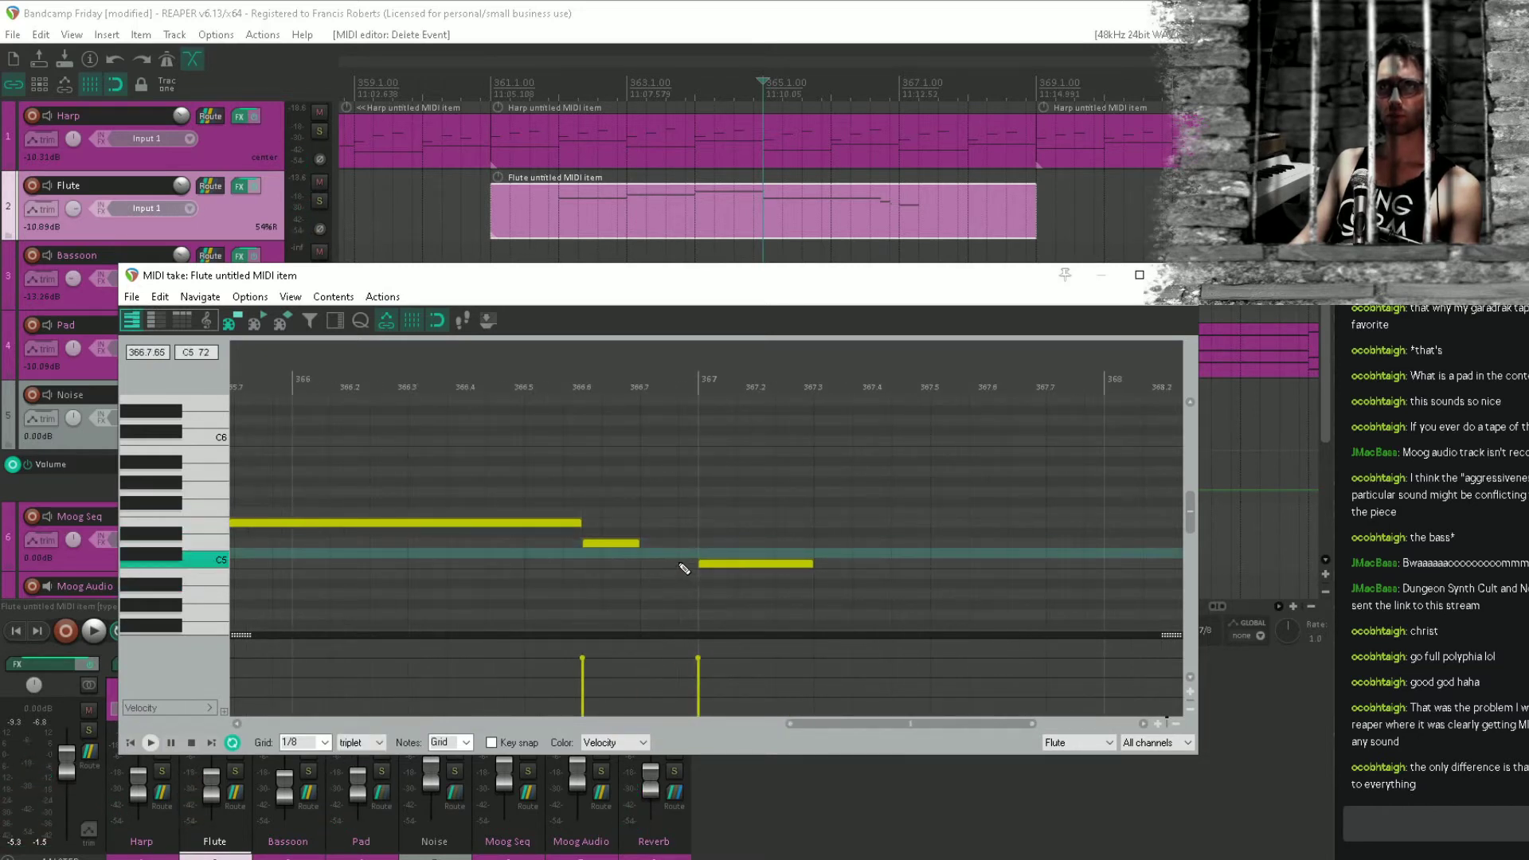
left_click(698, 553)
left_click_drag(702, 555, 651, 561)
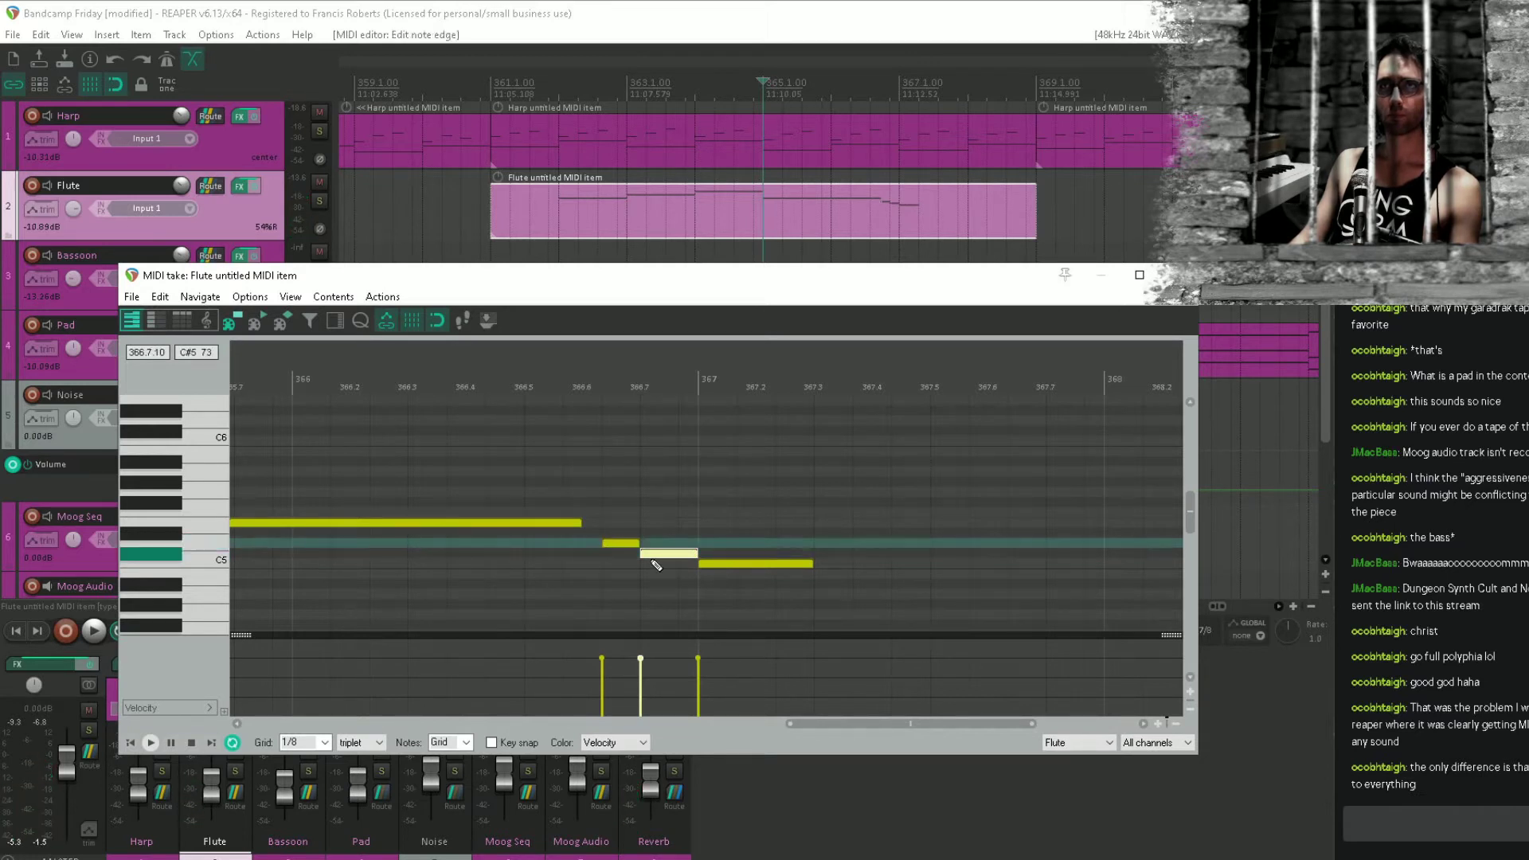
Play the run from mid bar 366 and extend the long E5 note to meet the start of D5.
left_click(445, 564)
key("space")
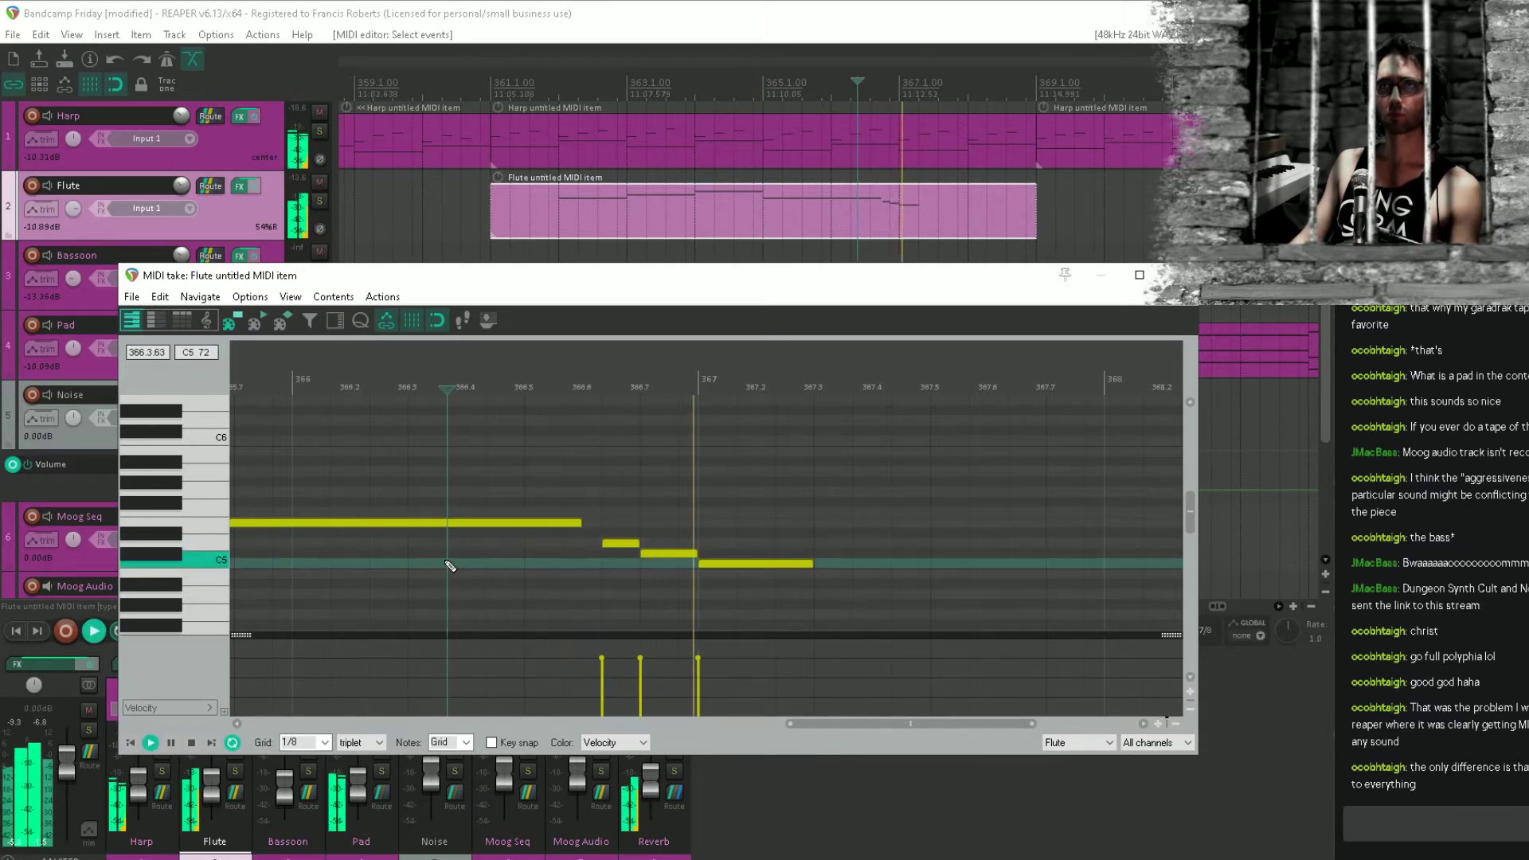
left_click_drag(581, 523, 601, 523)
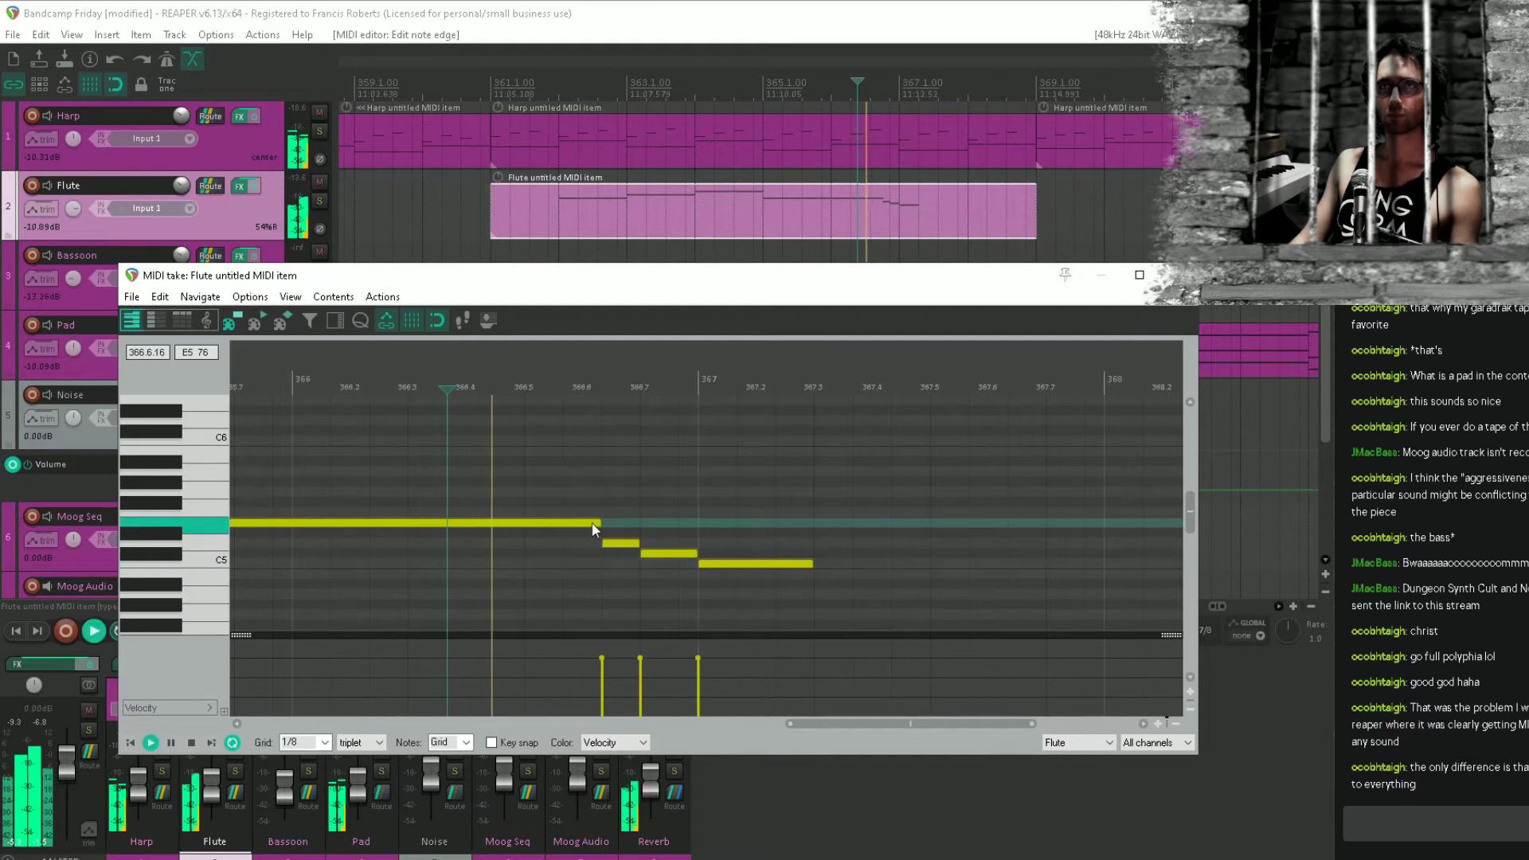
key("space")
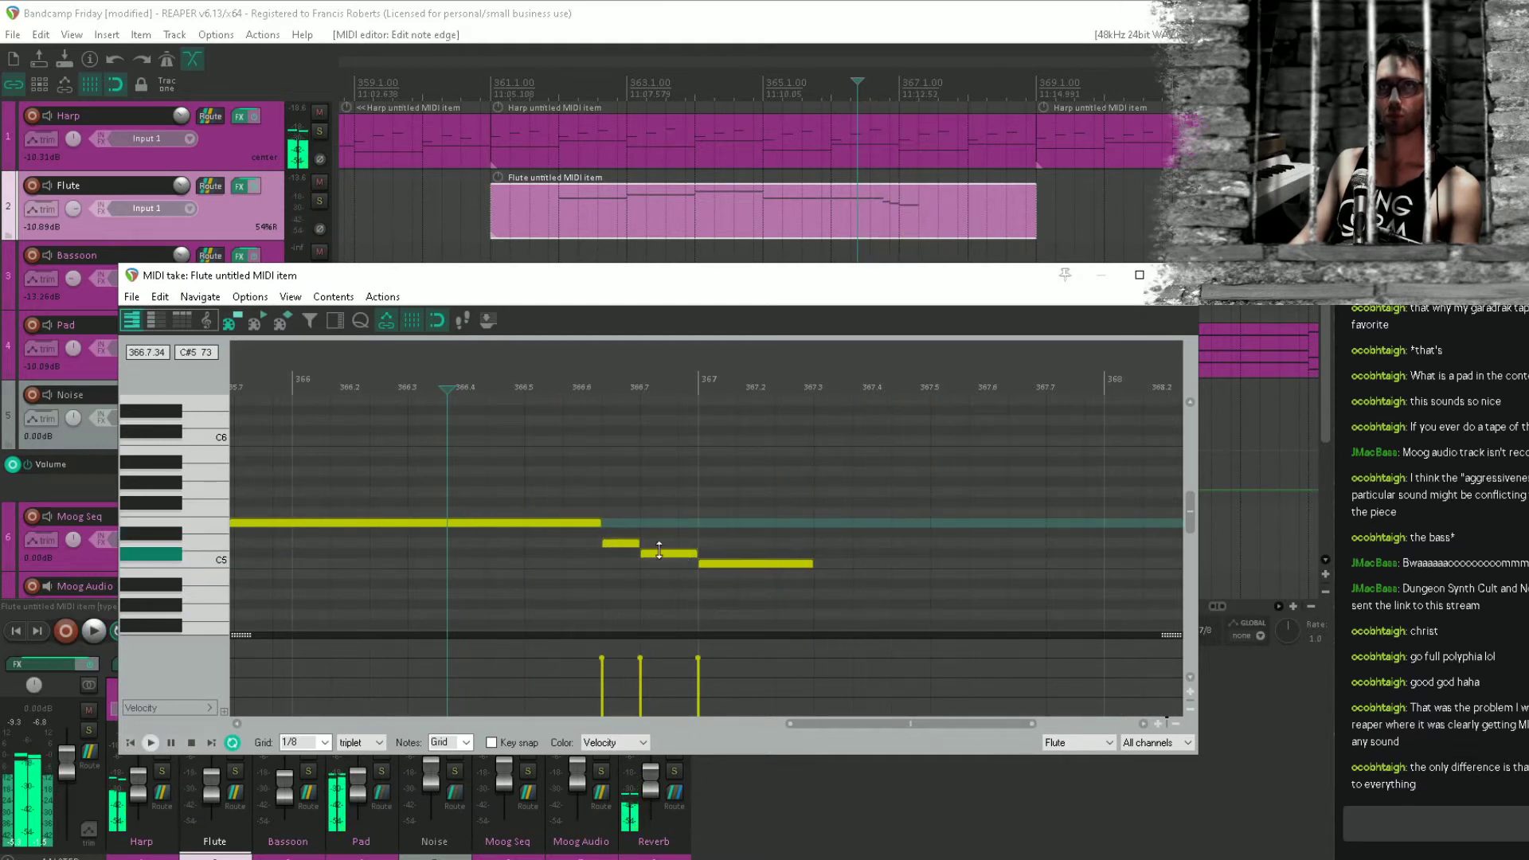
Adjust D5 and C#5 into equal eighth triplets ending at bar 367, extend E5 to meet them, and play from bar 365.
left_click_drag(693, 554, 589, 574)
left_click_drag(665, 539, 618, 519)
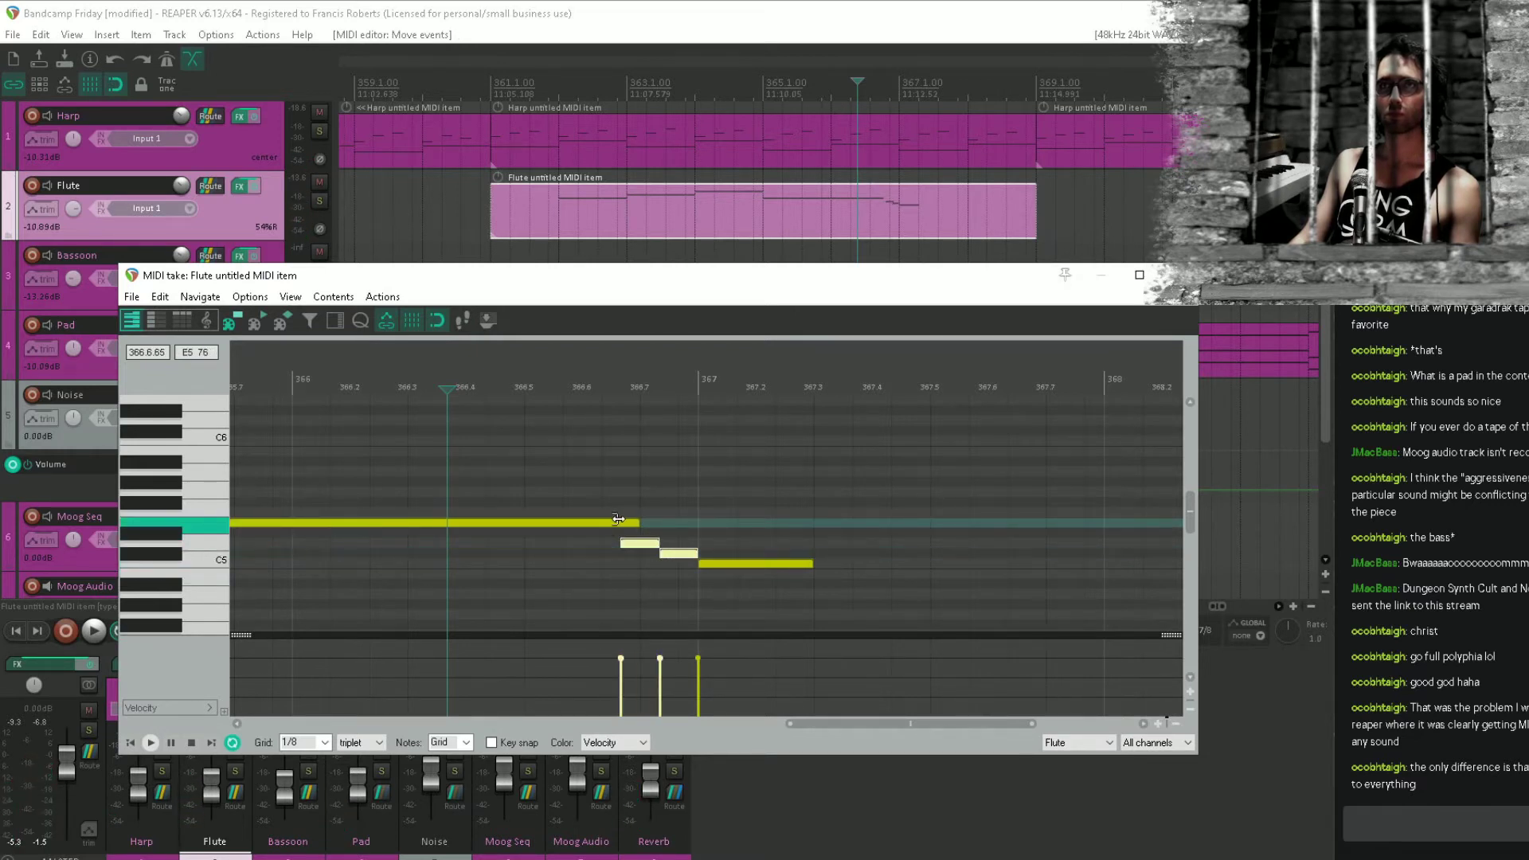
scroll(488, 586, "down", 4)
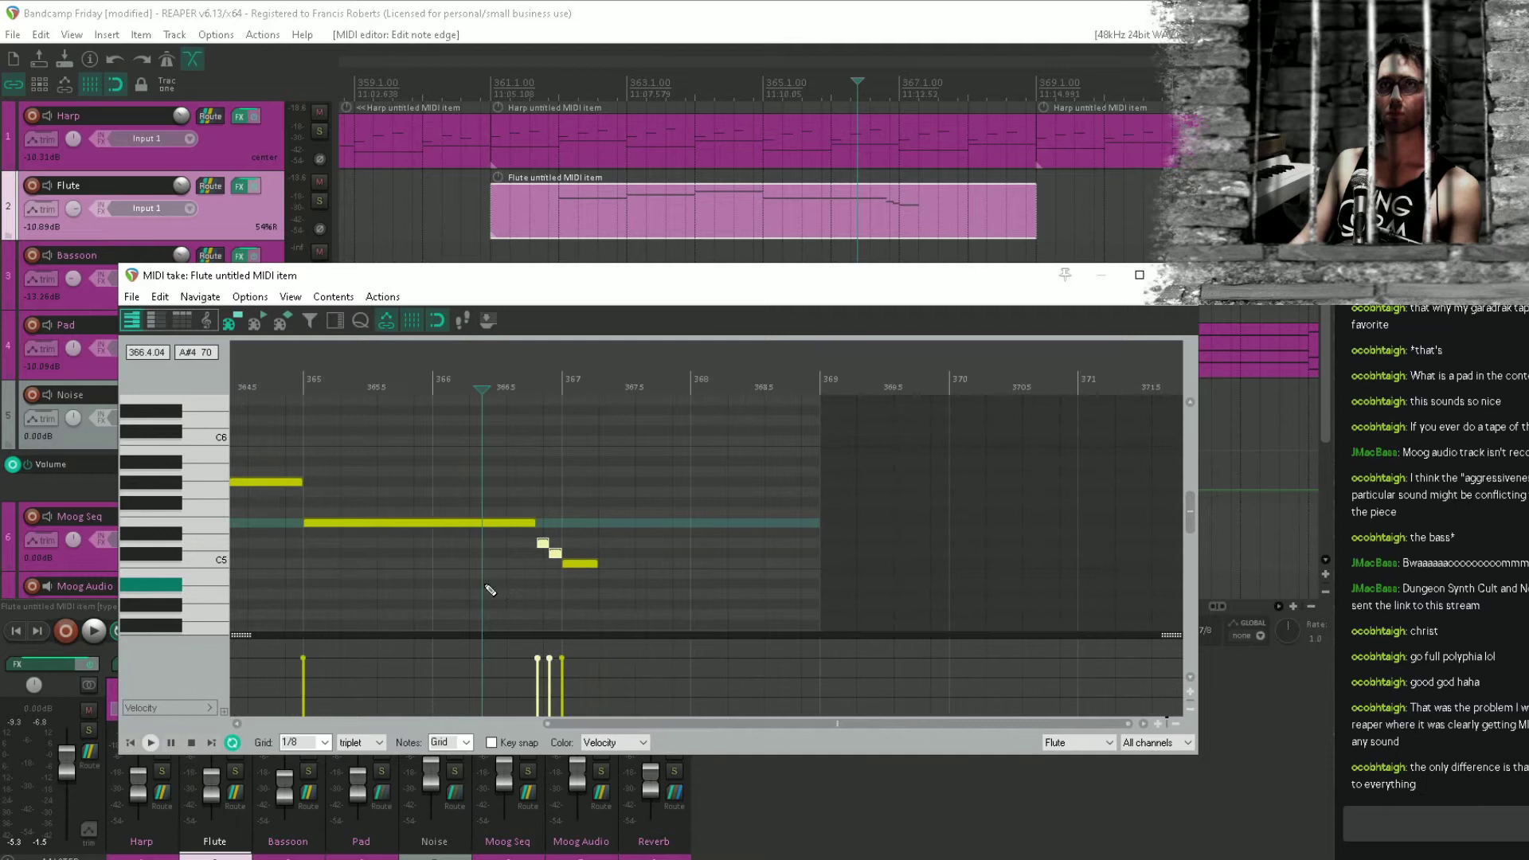
left_click(316, 586)
key("space")
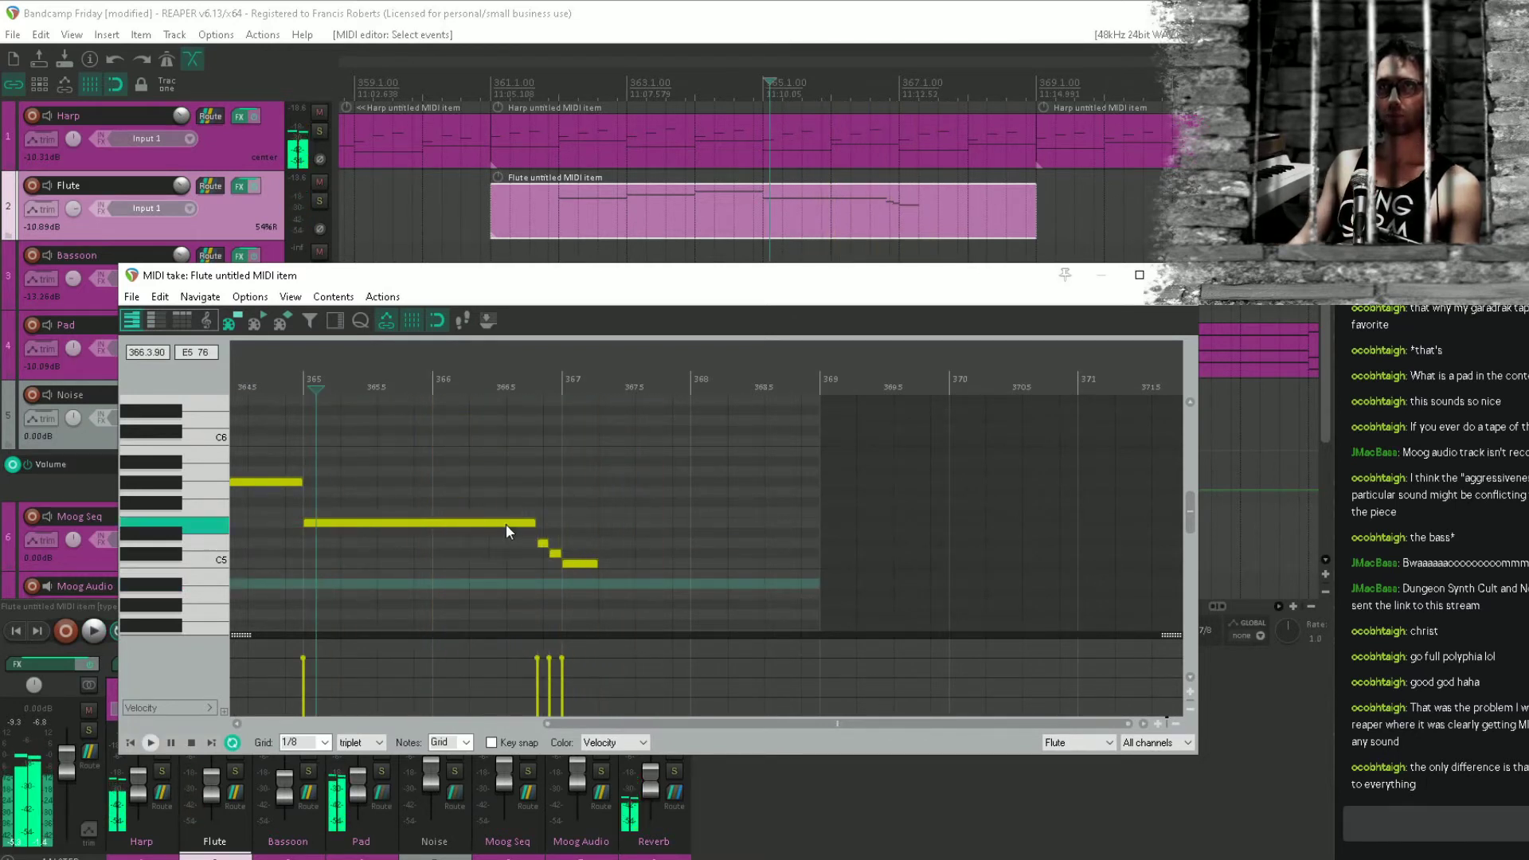
Lengthen the C5 note at bar 367 to the start of bar 368, set the grid back to straight and close the MIDI editor.
left_click_drag(595, 563, 706, 559)
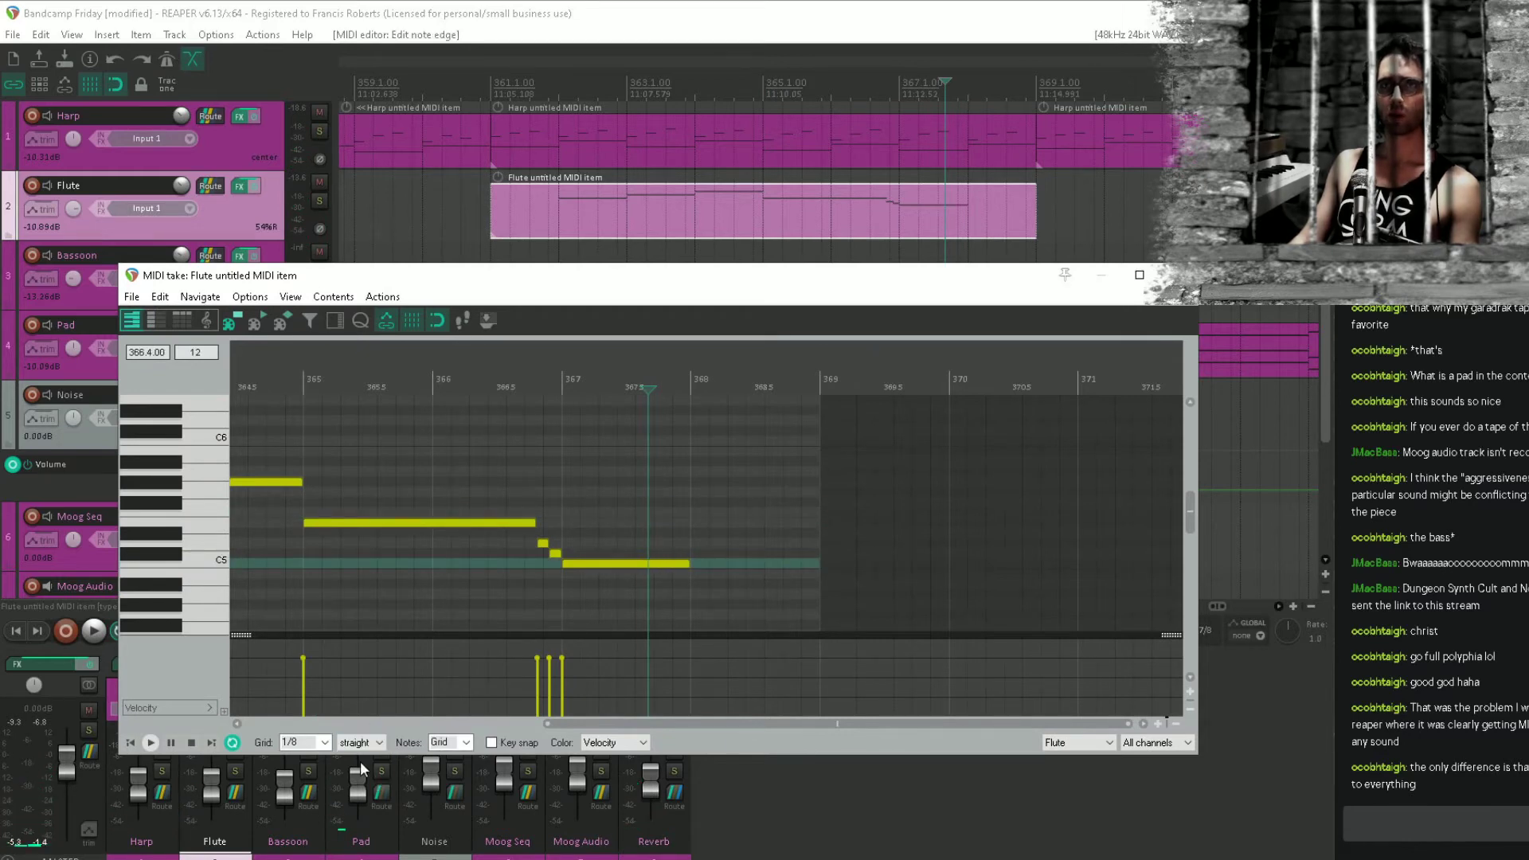
left_click(1164, 275)
left_click(858, 265)
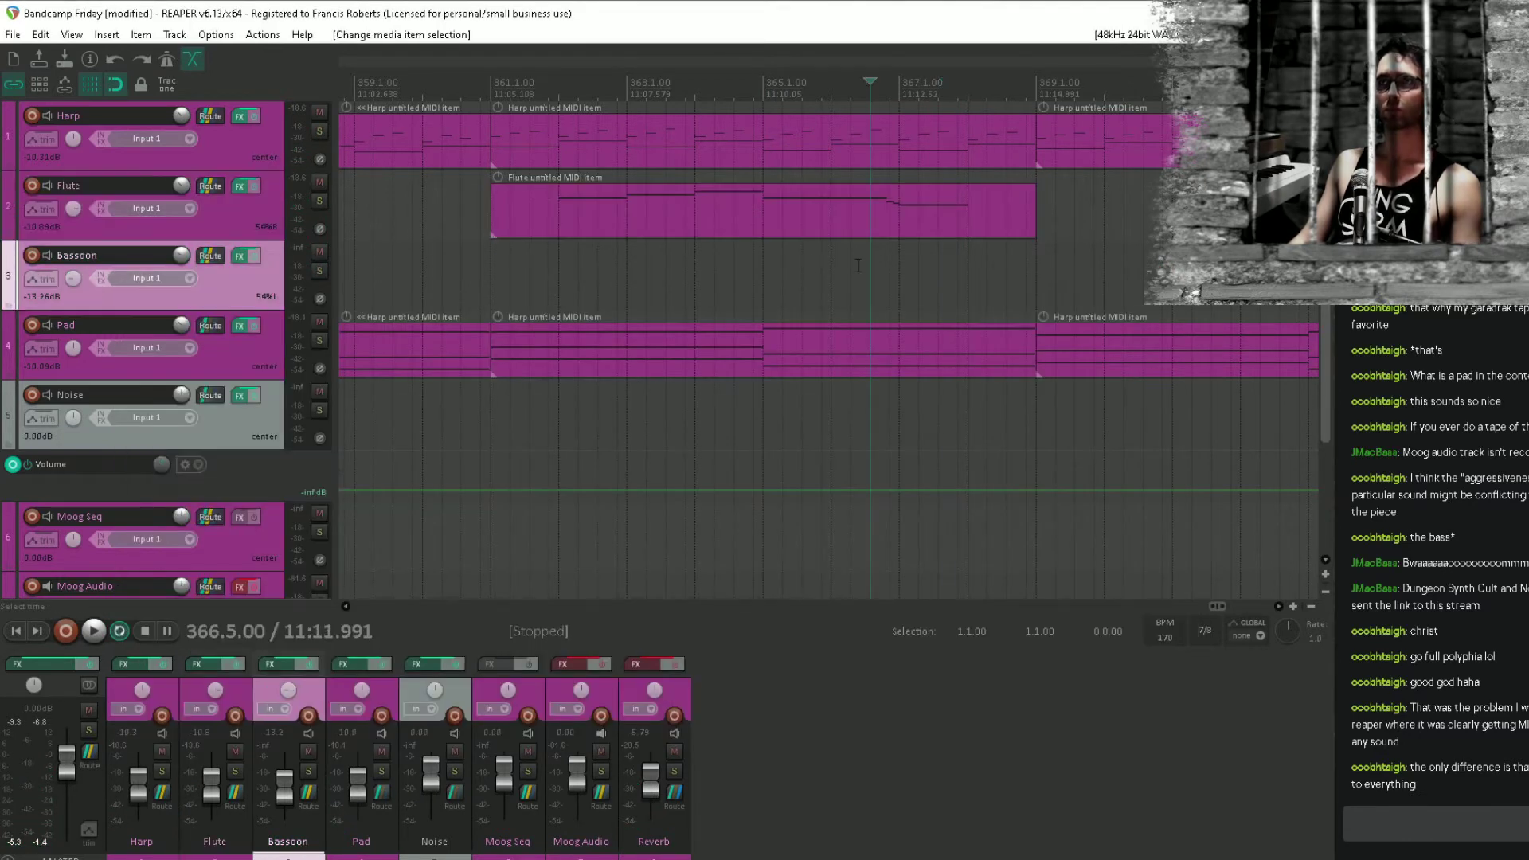
Play back the arrangement from just before bar 361 to hear the complete flute item.
left_click(474, 280)
key("space")
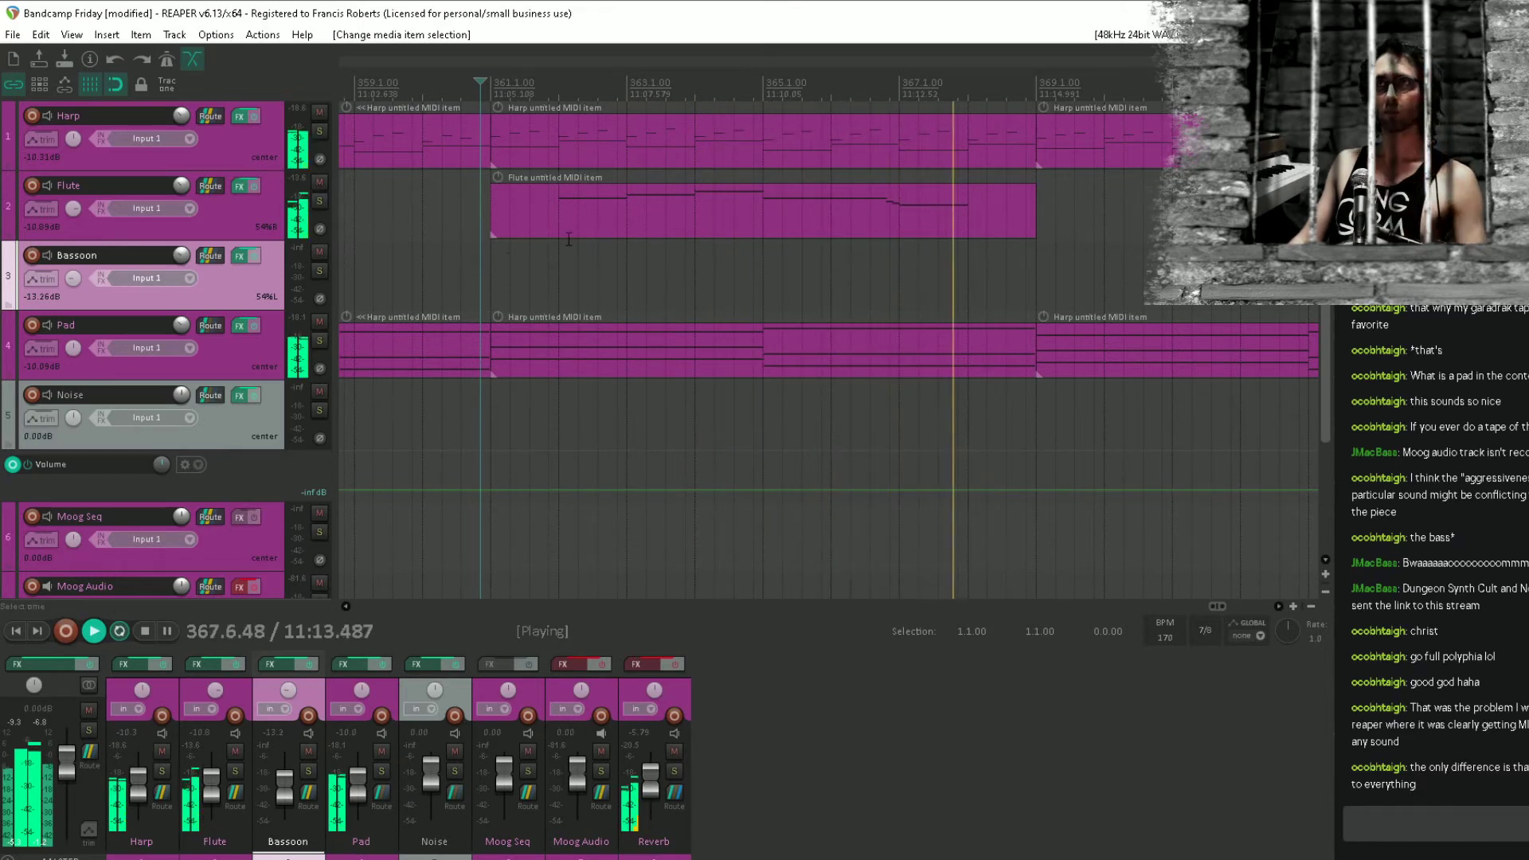
left_click(871, 216)
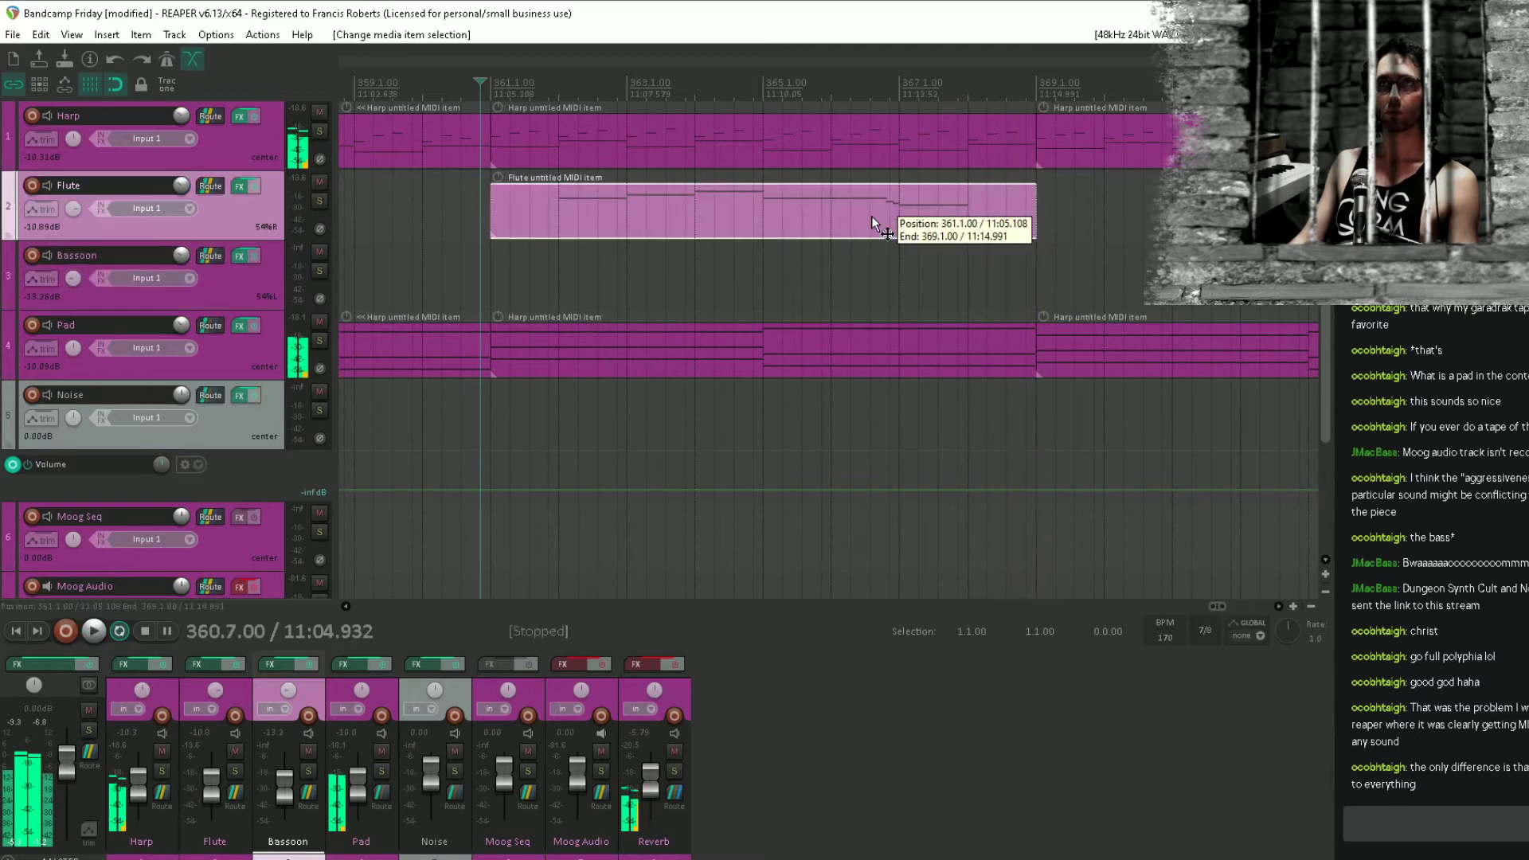
key("space")
Copy the flute item on the Flute track so the duplicate starts at bar 369.
scroll(844, 223, "down", 3)
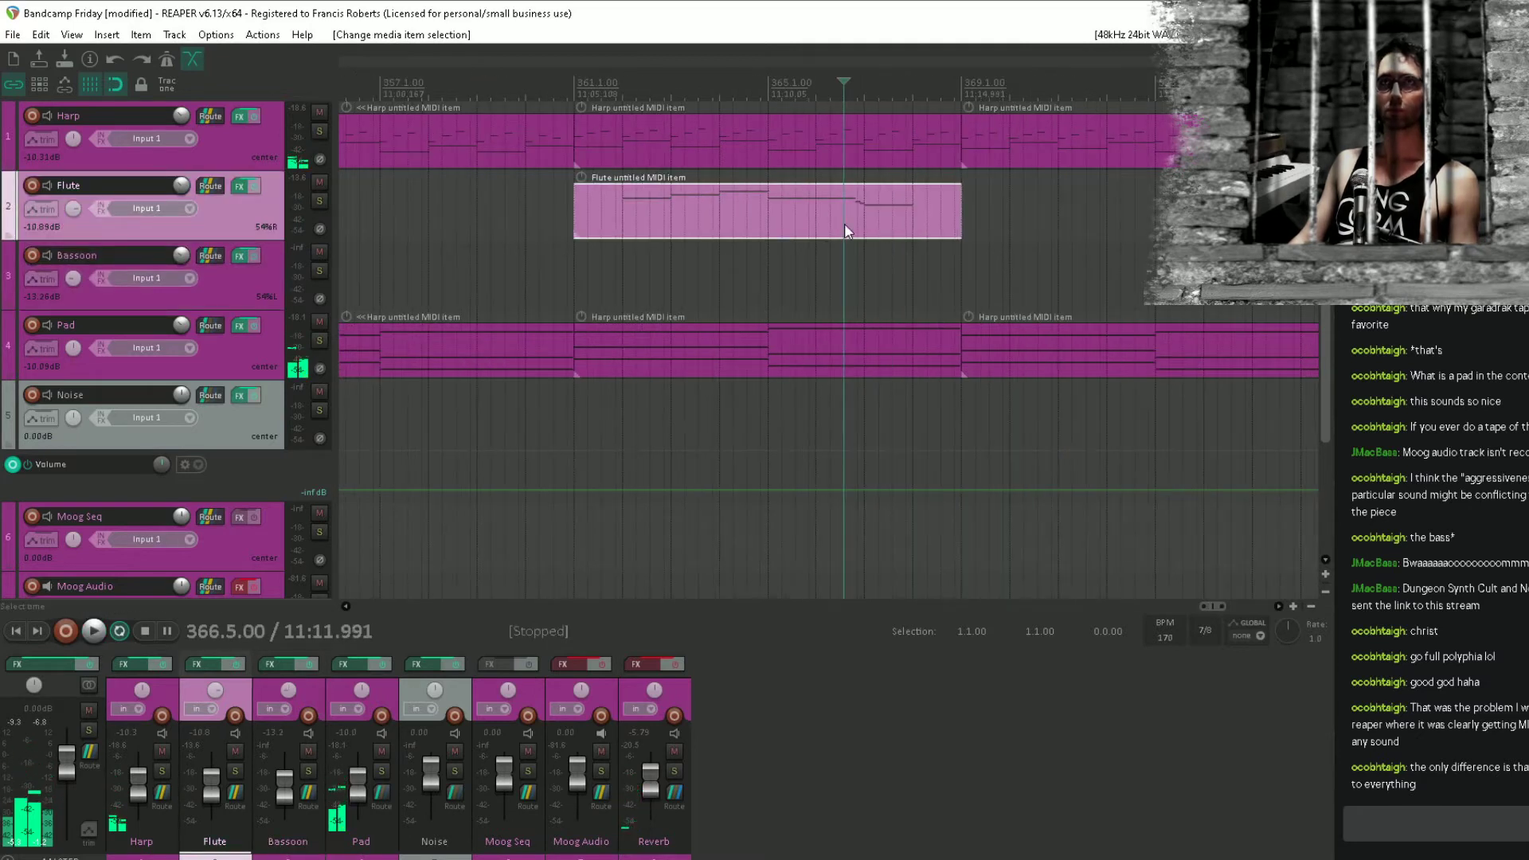
left_click(709, 222)
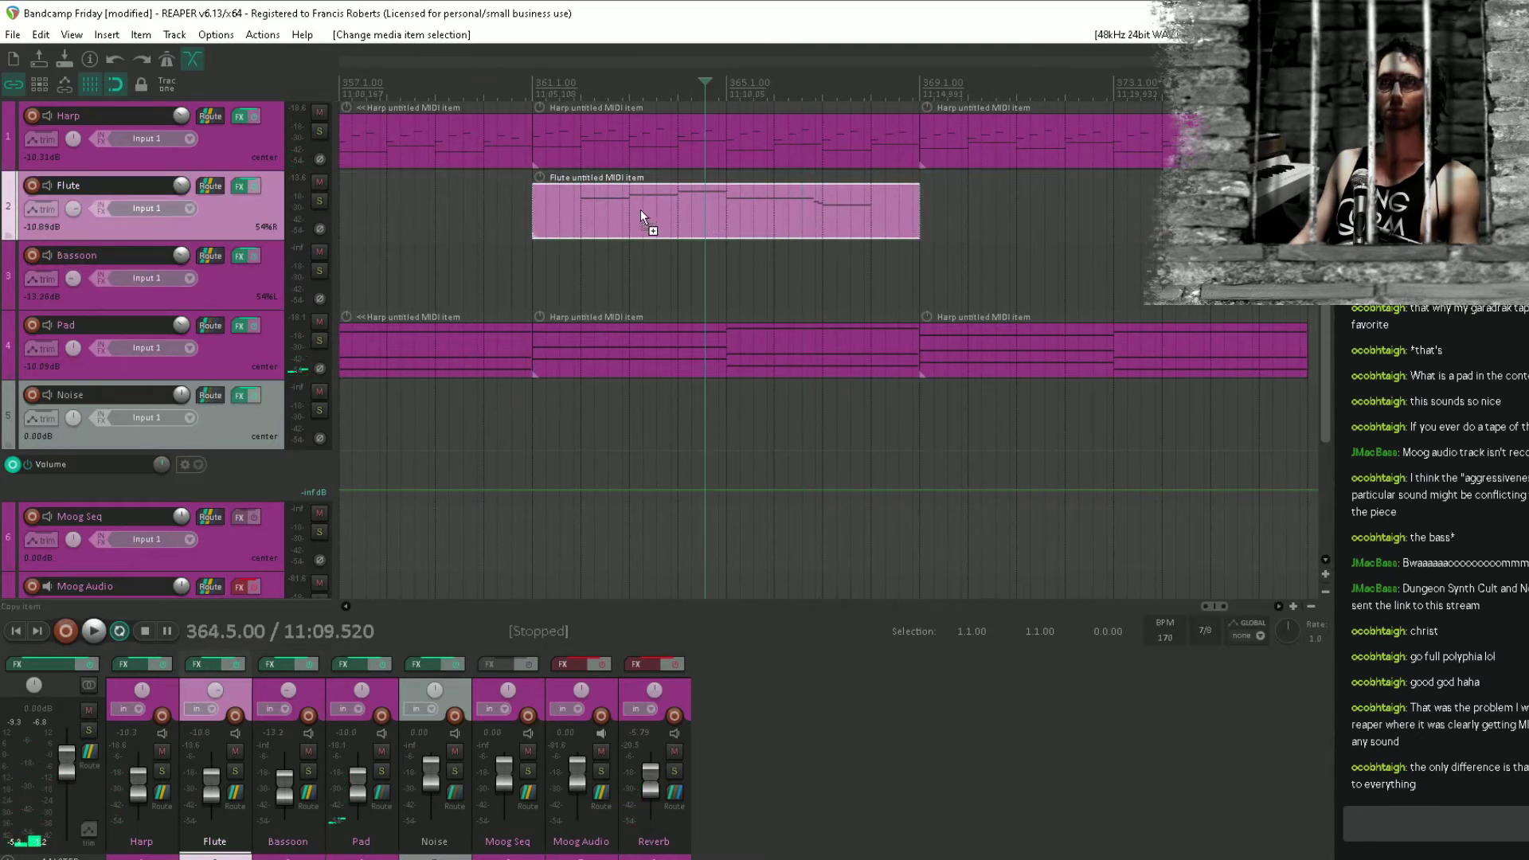
left_click_drag(640, 215, 1039, 215)
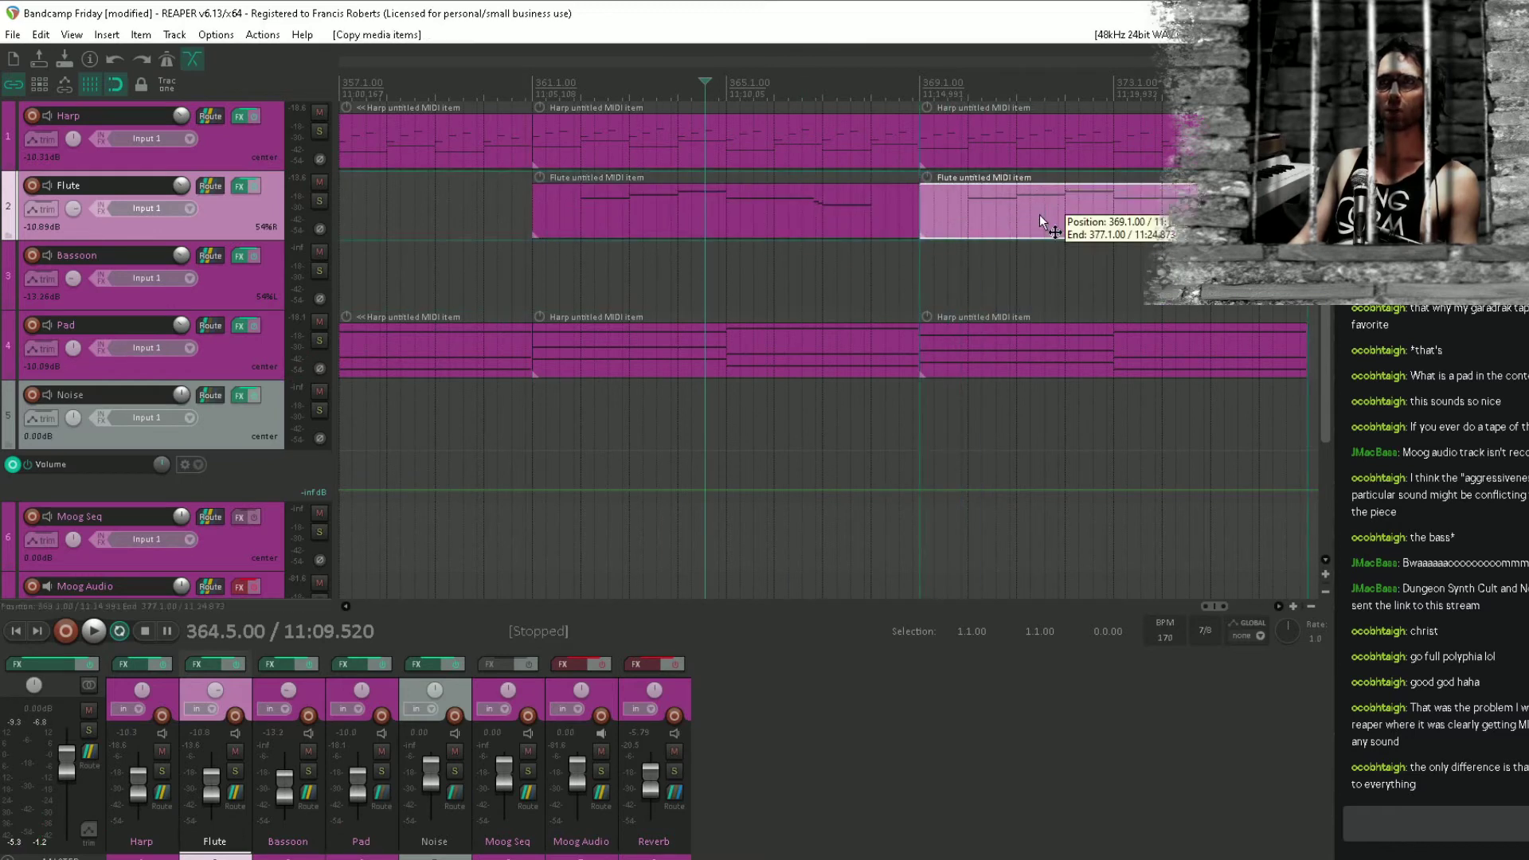
Transpose all notes of the copied flute item at bar 369 down so the first E5 becomes D5, and save the project.
double_click(1041, 216)
scroll(847, 427, "down", 2)
left_click_drag(847, 427, 424, 595)
scroll(359, 500, "up", 3)
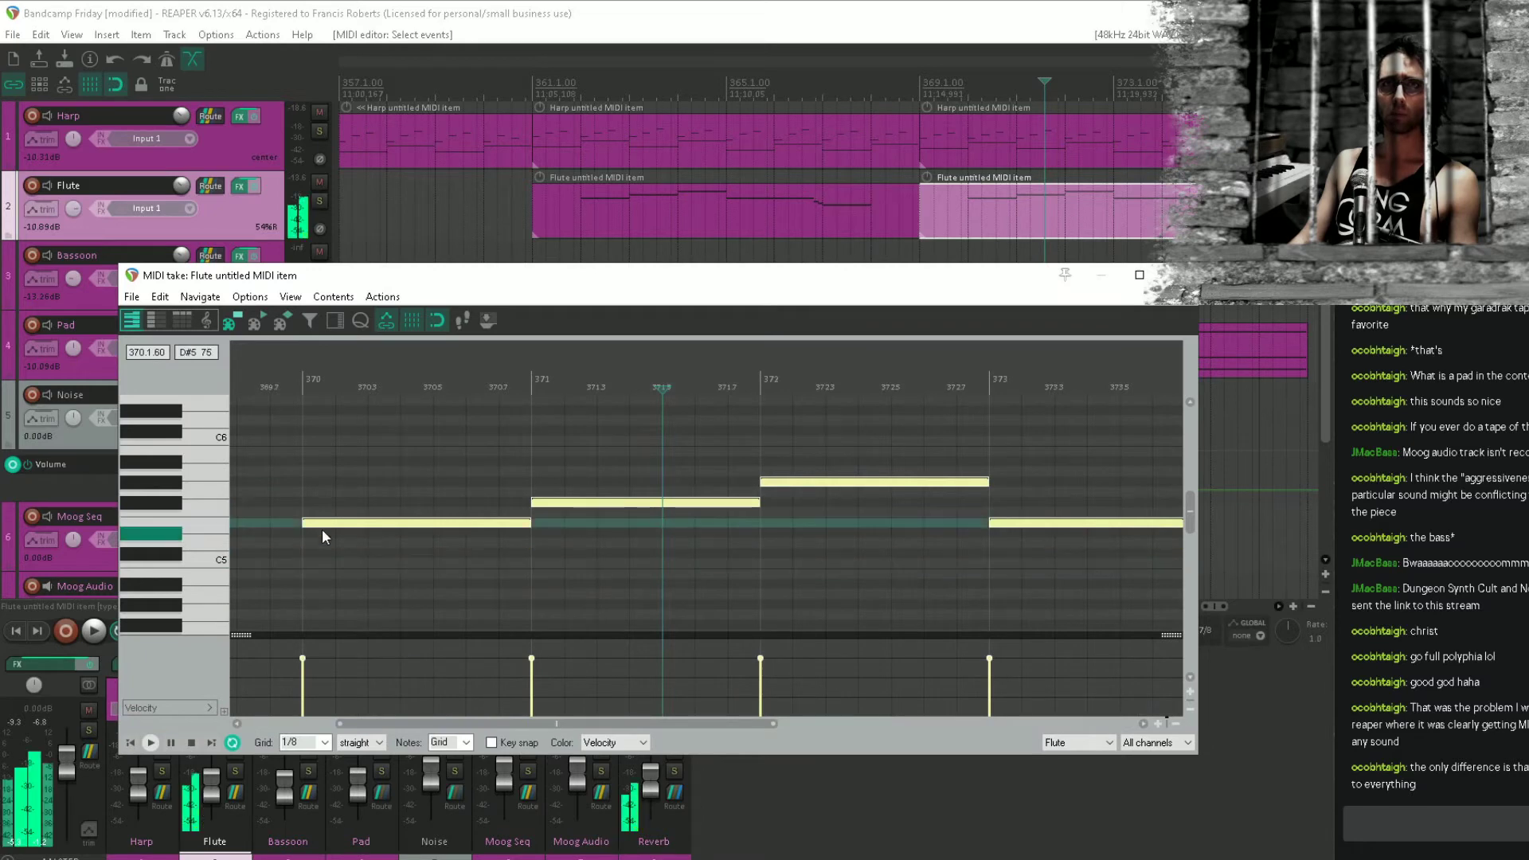
left_click_drag(321, 526, 322, 546)
left_click(1165, 275)
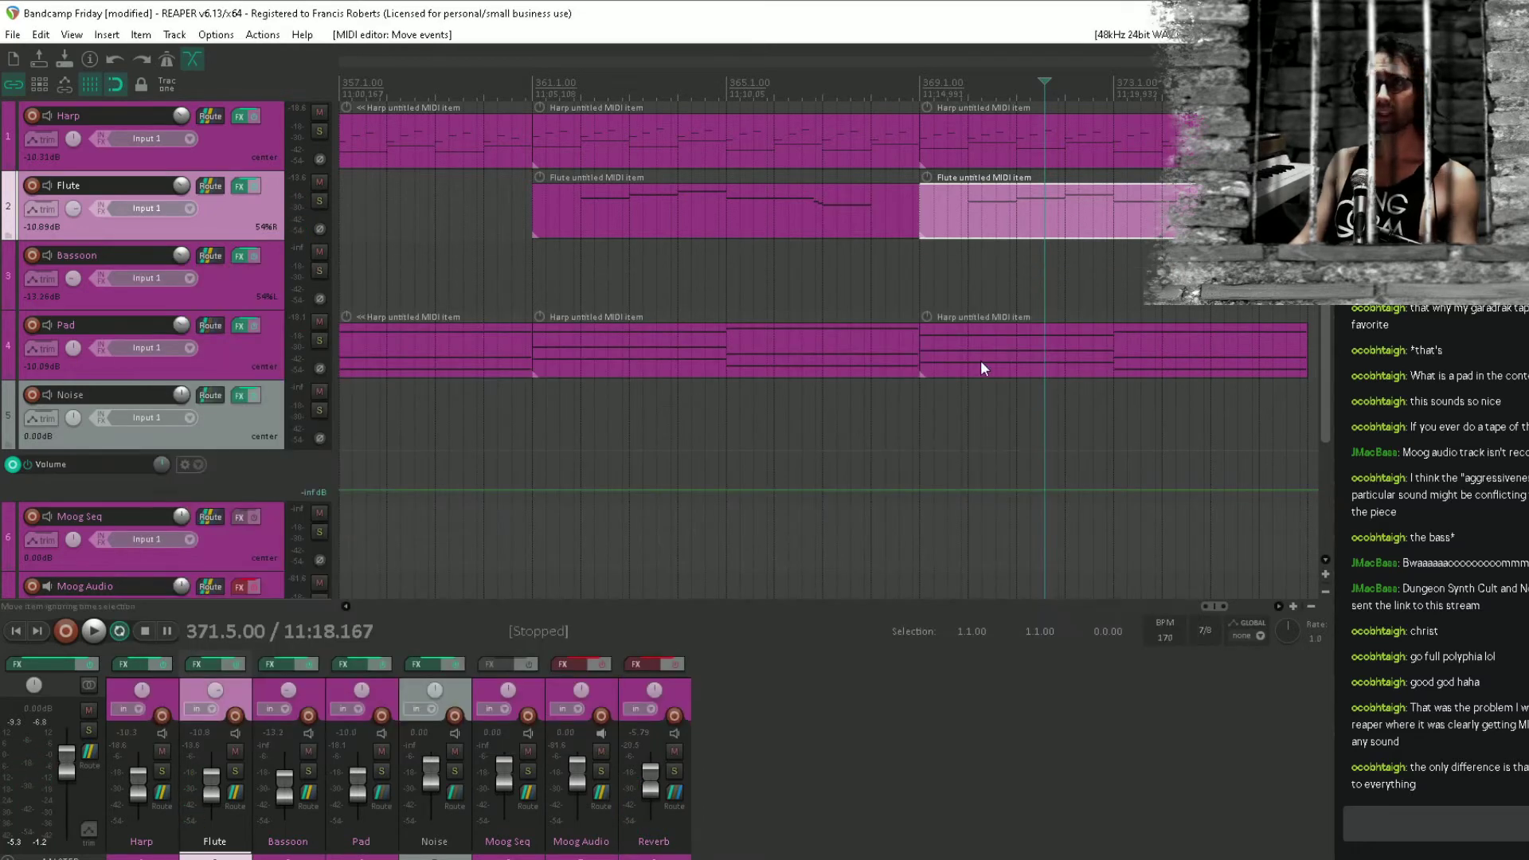
key("ctrl+s")
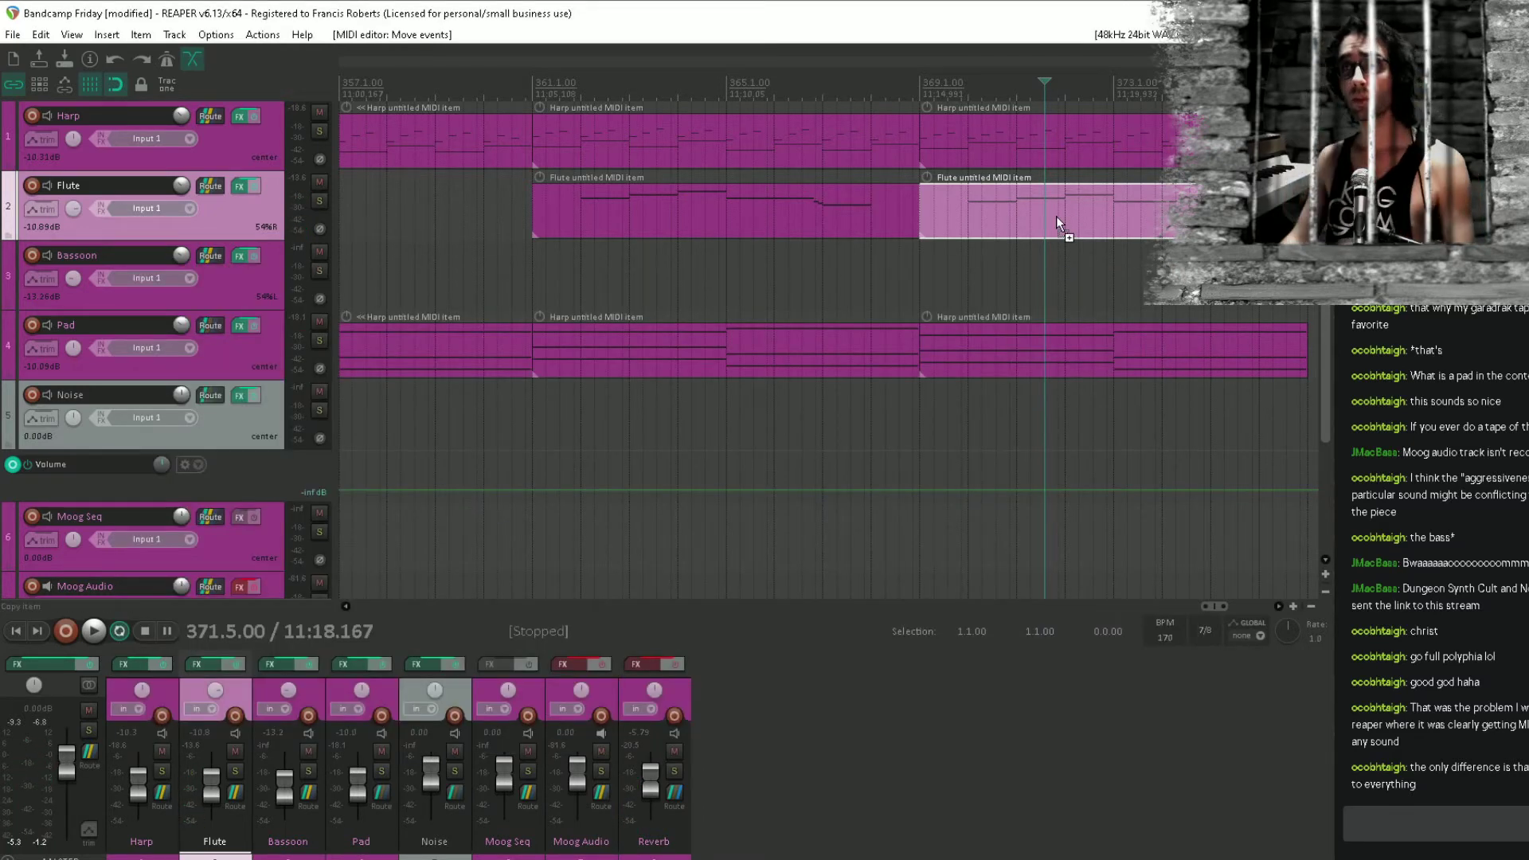
Play back both flute items from bar 361 through bar 377 and save the project.
scroll(1056, 217, "down", 2)
scroll(1056, 217, "down", 3)
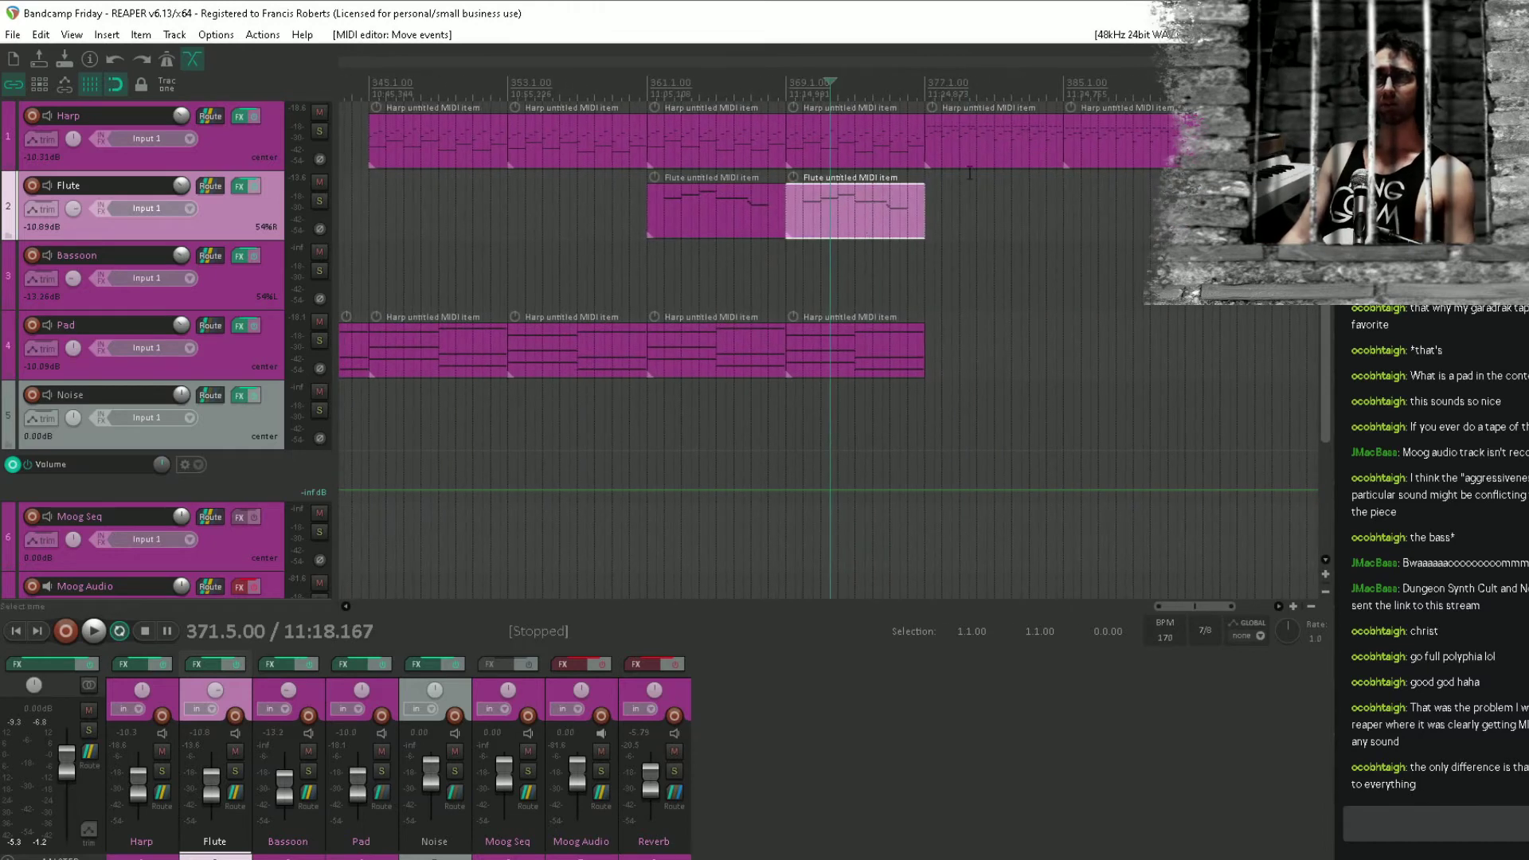
left_click(653, 270)
key("space")
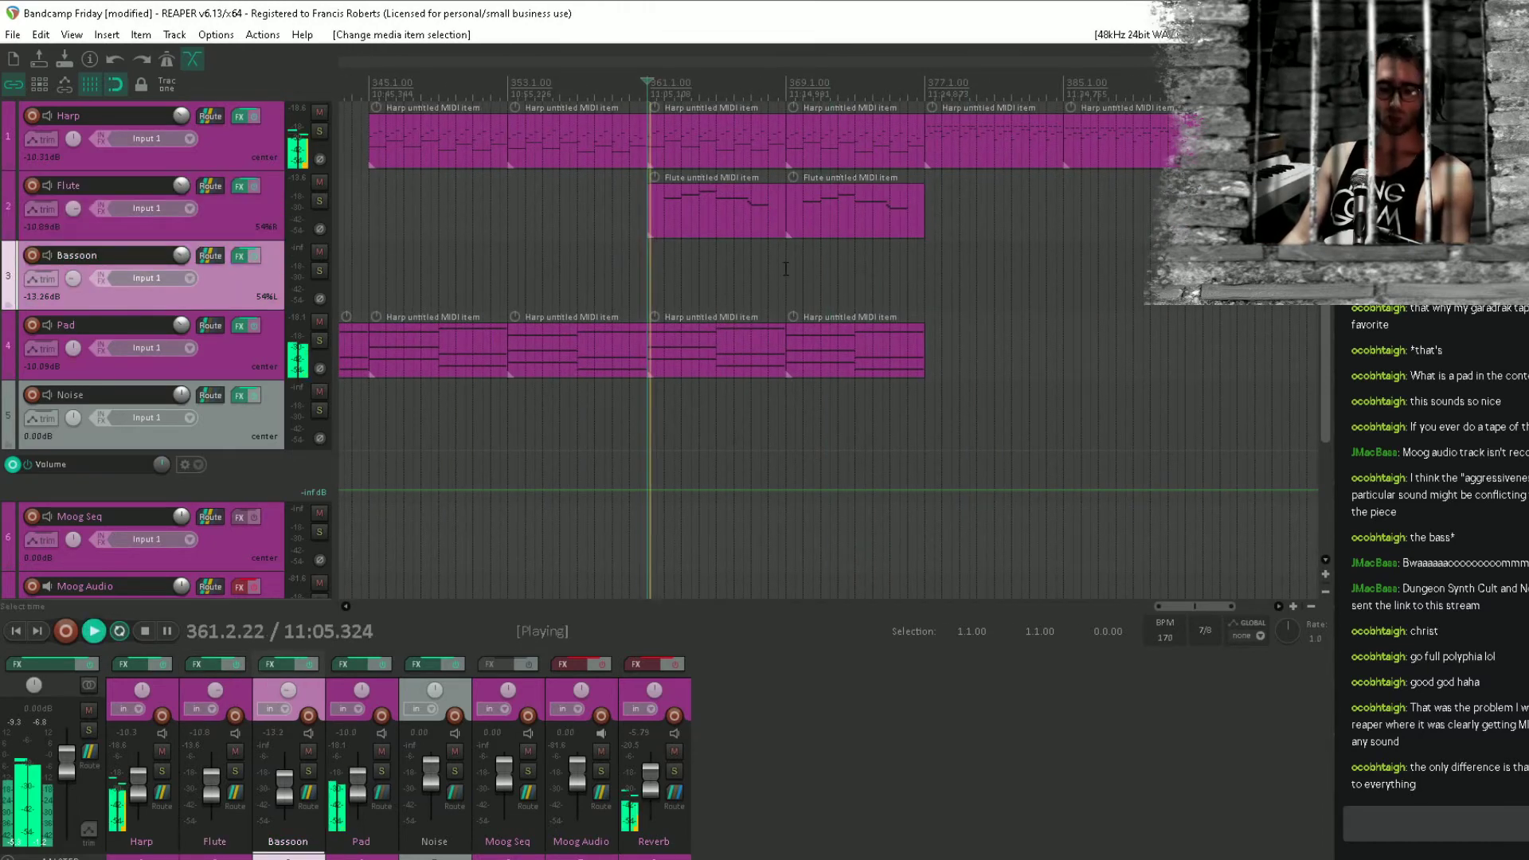
key("ctrl+s")
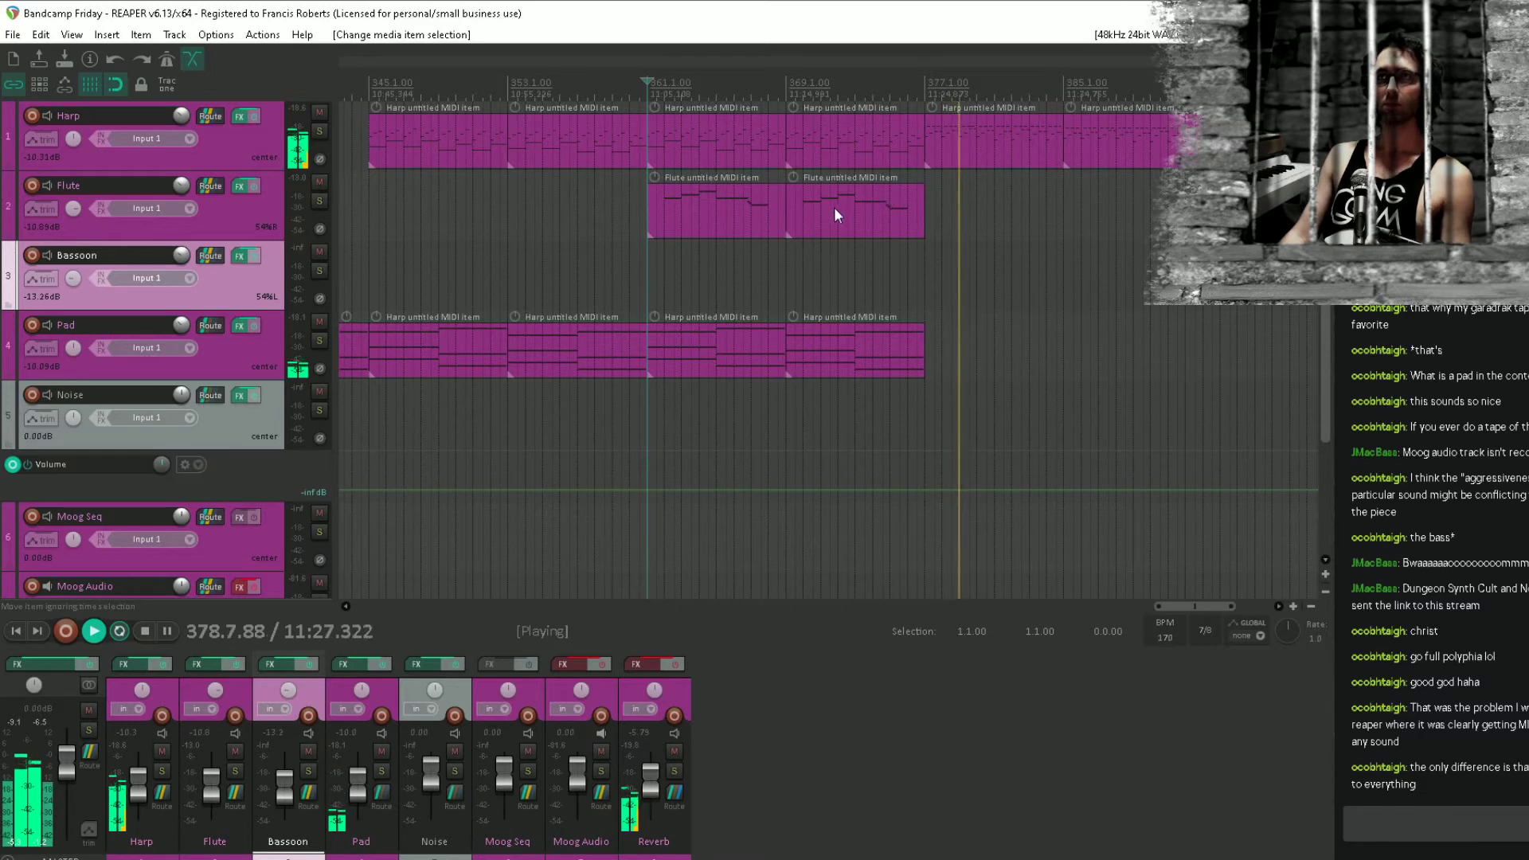
key("space")
Copy both flute items to bar 377 on the Flute track, and duplicate that pair onto the Bassoon track at bar 377.
left_click_drag(823, 211, 1003, 232)
scroll(942, 263, "up", 3)
scroll(1087, 204, "down", 3)
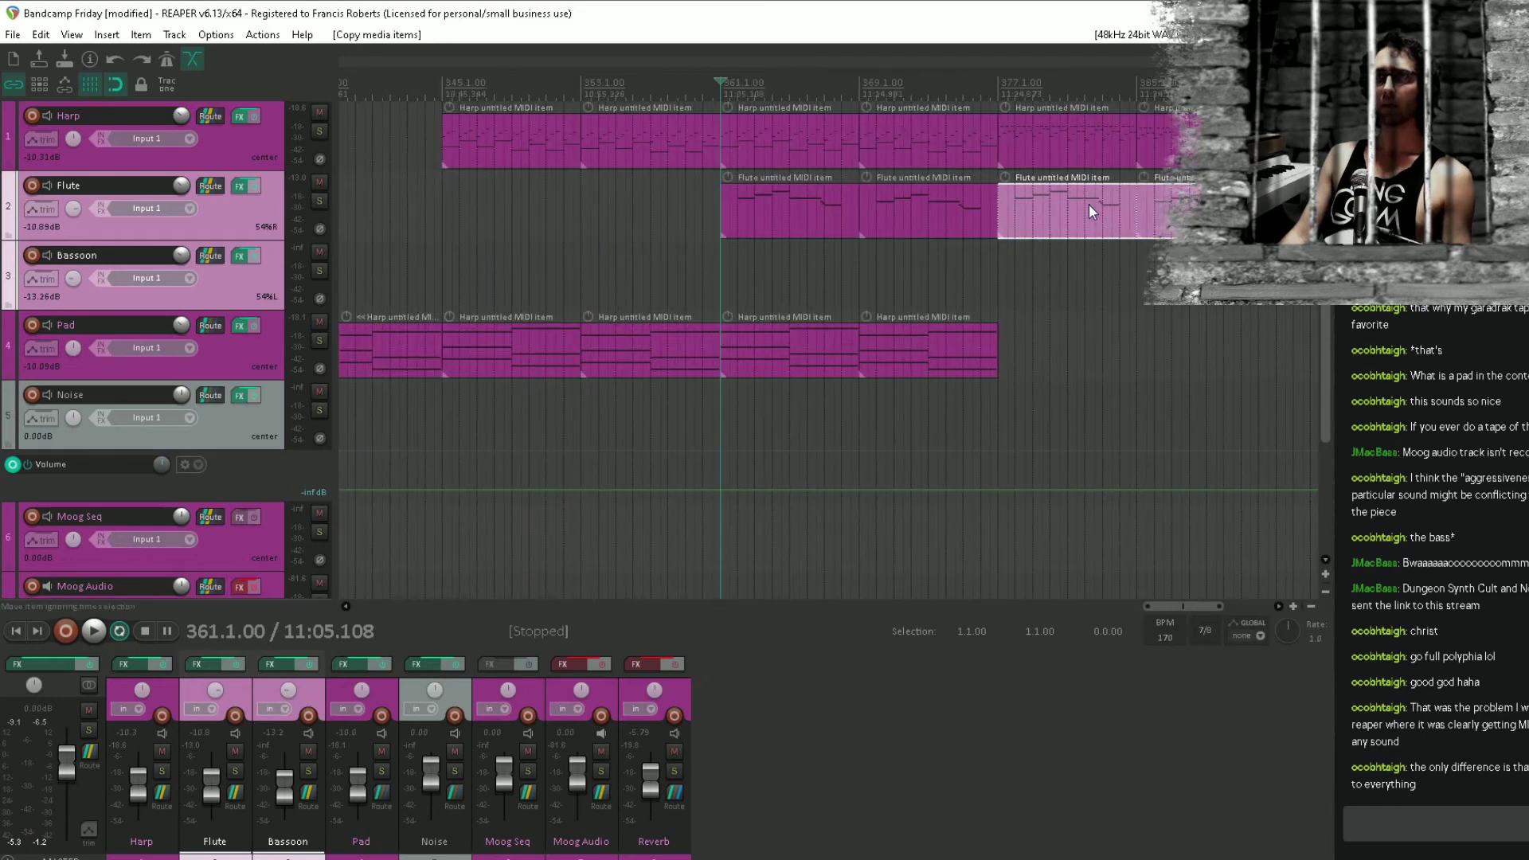
left_click_drag(1088, 204, 1000, 270)
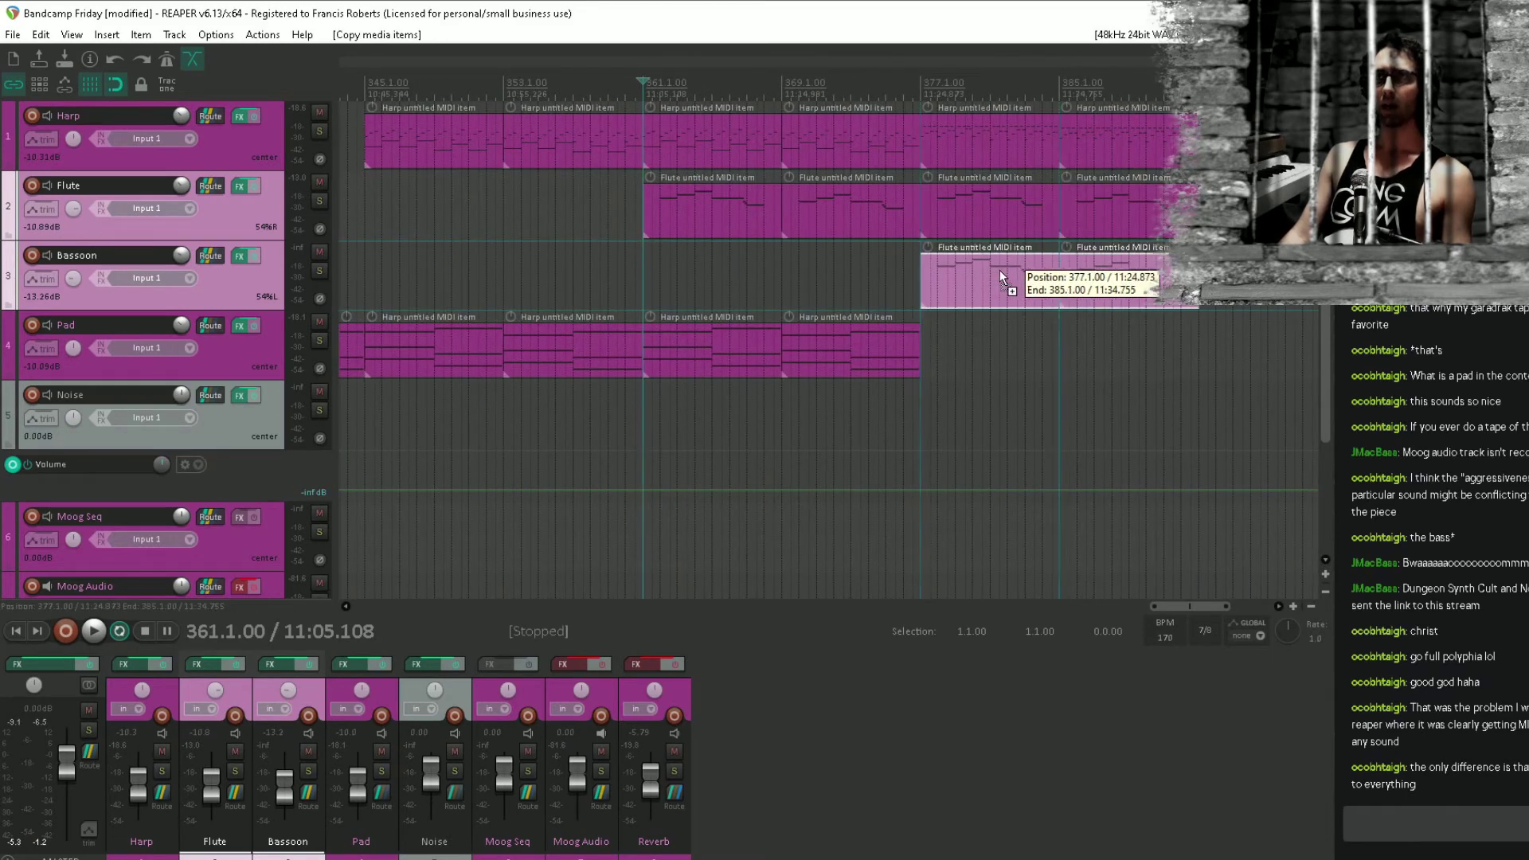
Open the Bassoon item at bar 377 and insert an E4 note lasting from bar 377 to bar 379.
double_click(998, 272)
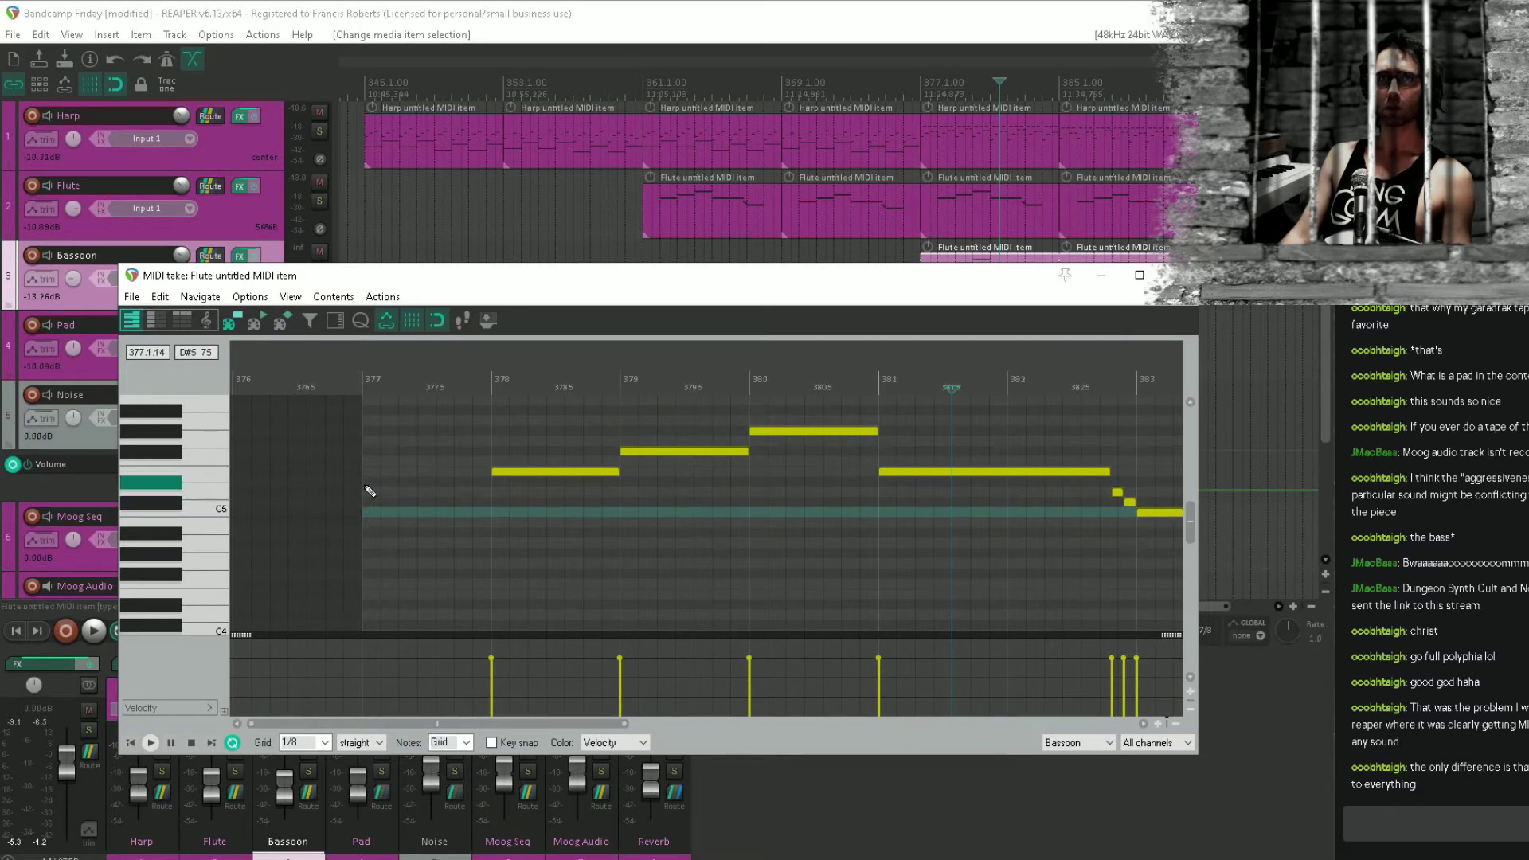
left_click_drag(380, 598, 395, 599)
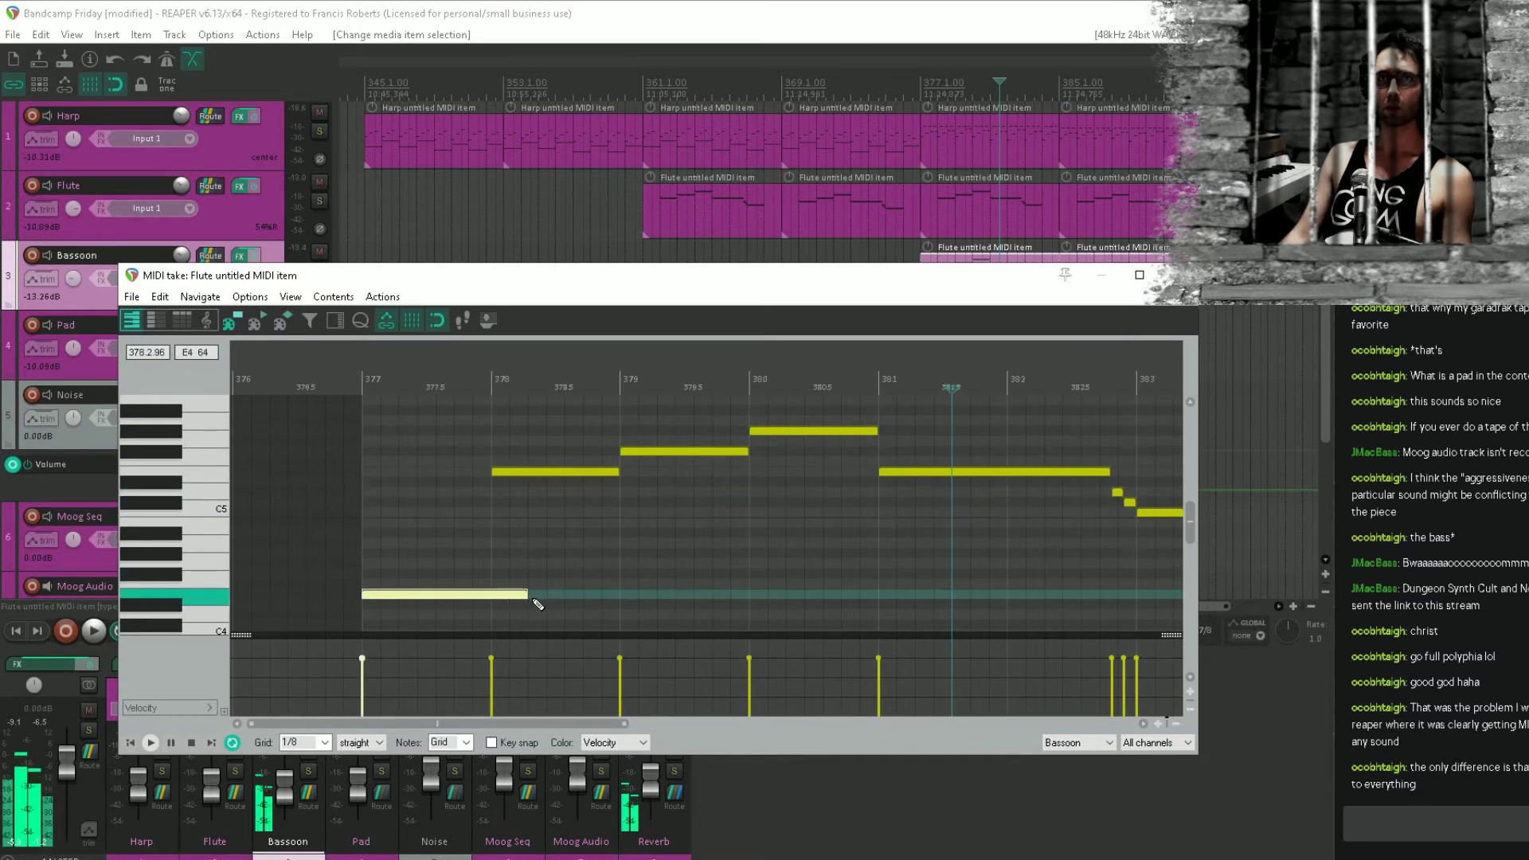
left_click_drag(533, 600, 611, 597)
scroll(566, 506, "down", 1)
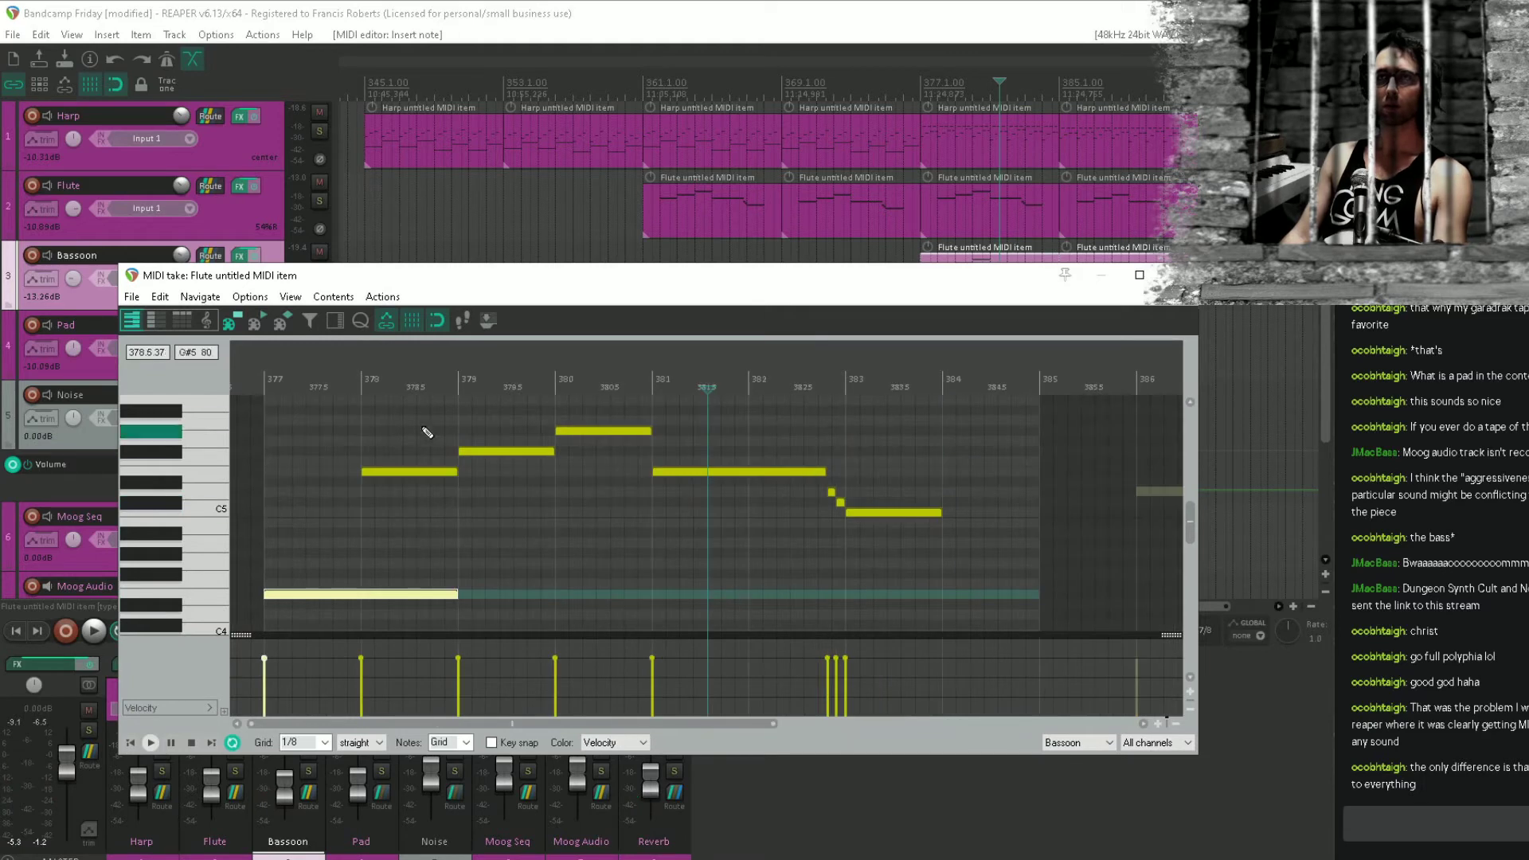
Delete the three copied notes between bars 378 and 381, and insert a B4 note from bar 379 to bar 381.
left_click_drag(427, 432, 614, 494)
key("Delete")
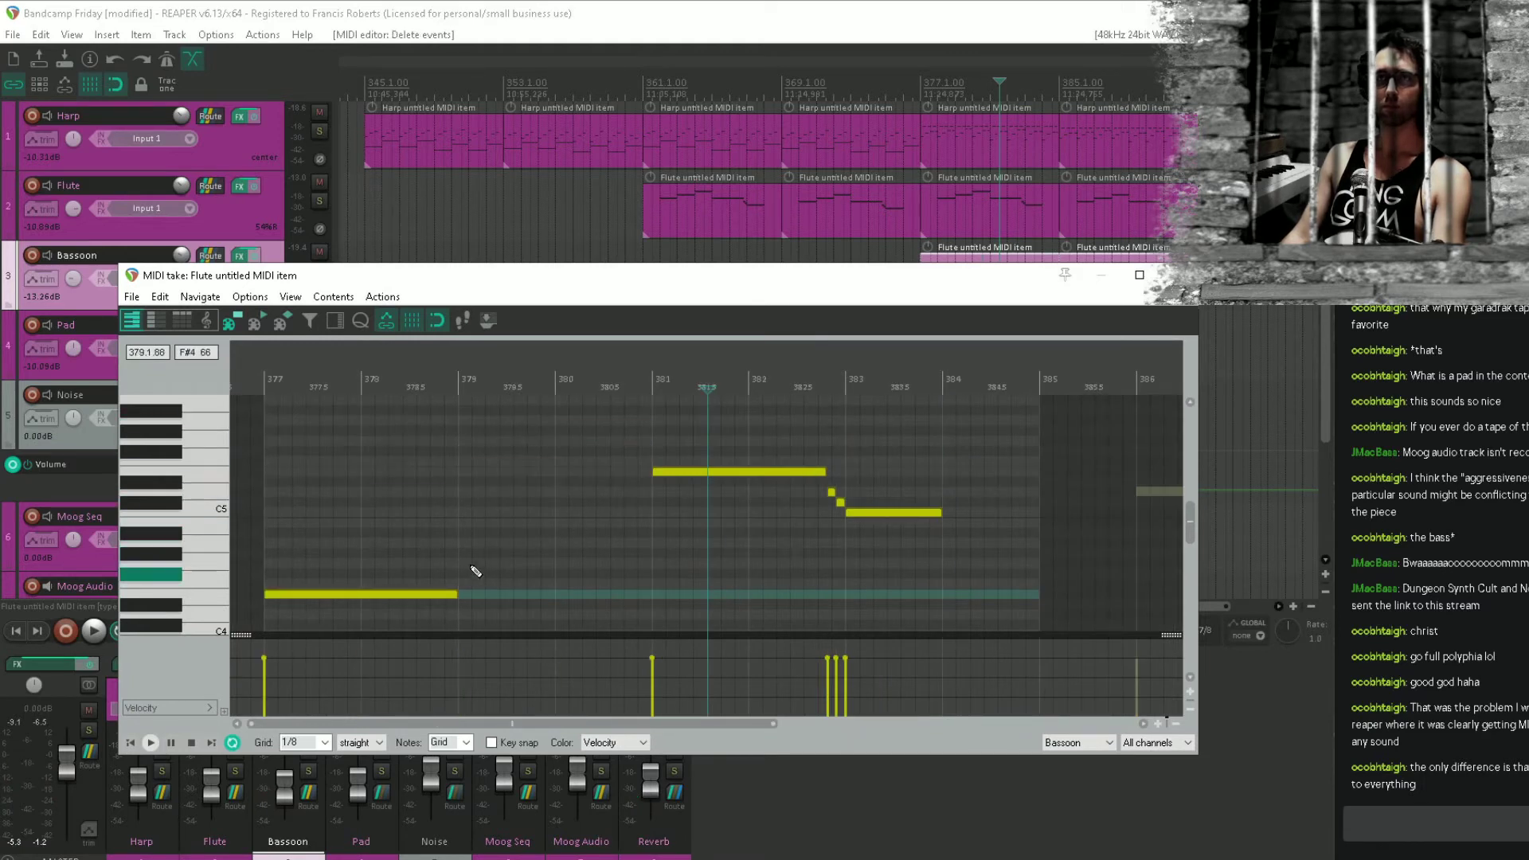
left_click_drag(462, 538, 652, 527)
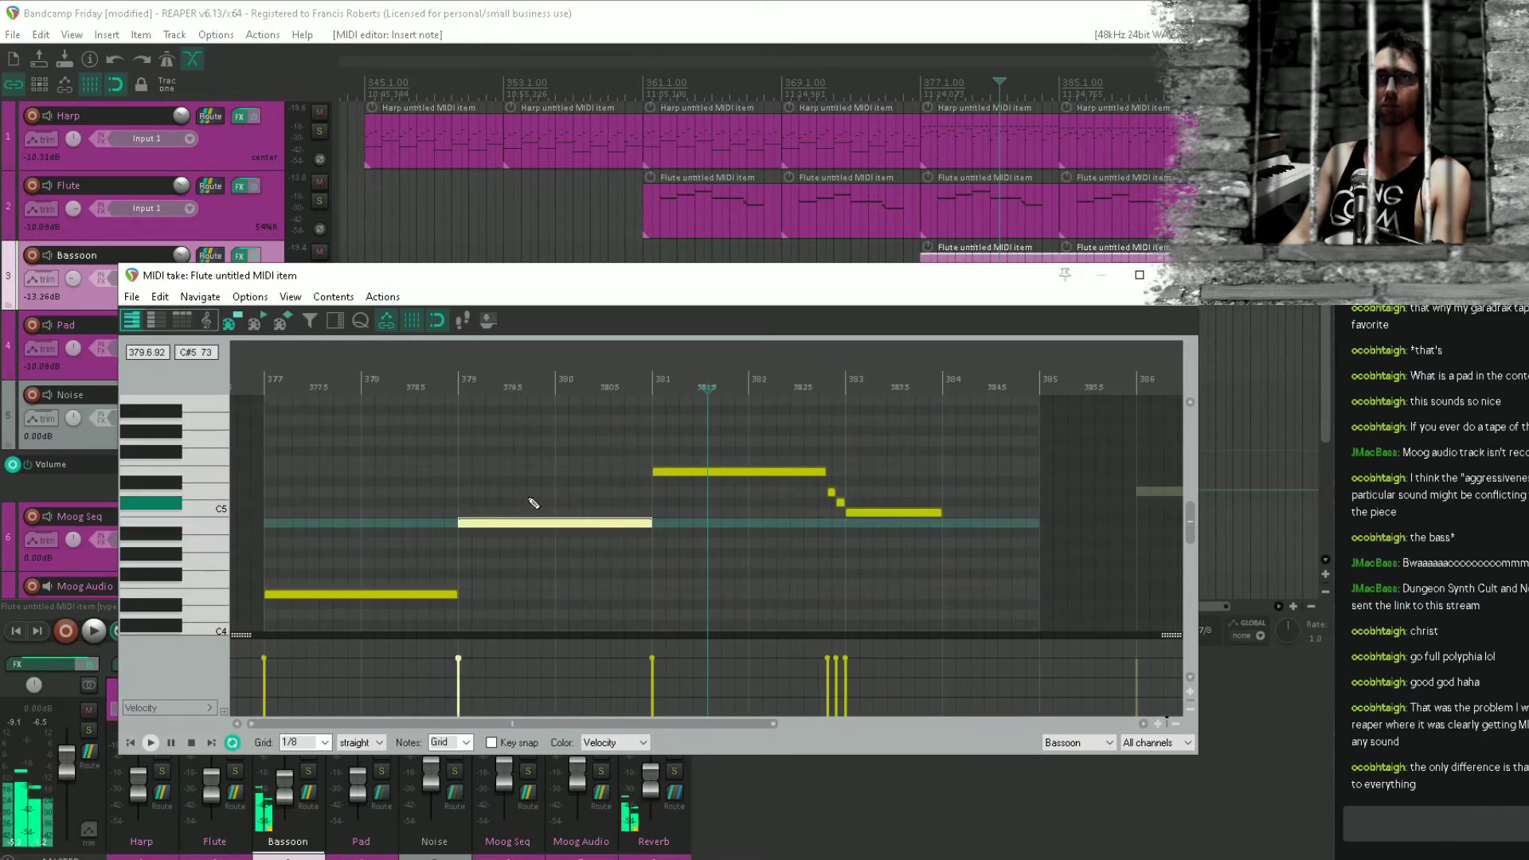
Play back the new Bassoon notes together with the other tracks from about bar 375.
left_click(246, 496)
left_click_drag(973, 204, 838, 29)
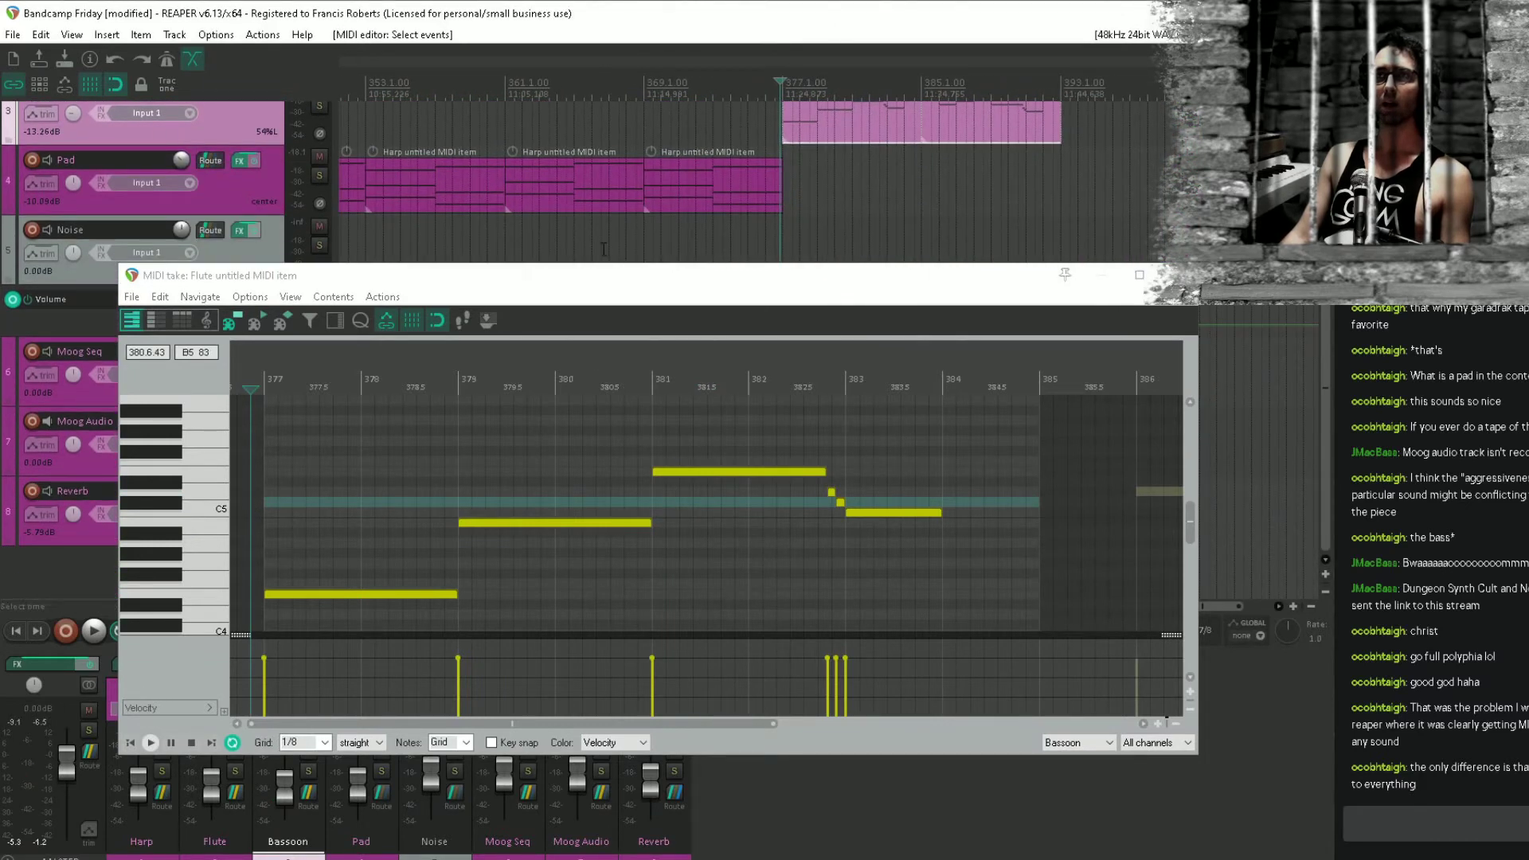
left_click_drag(767, 159, 707, 255)
left_click(688, 213)
key("space")
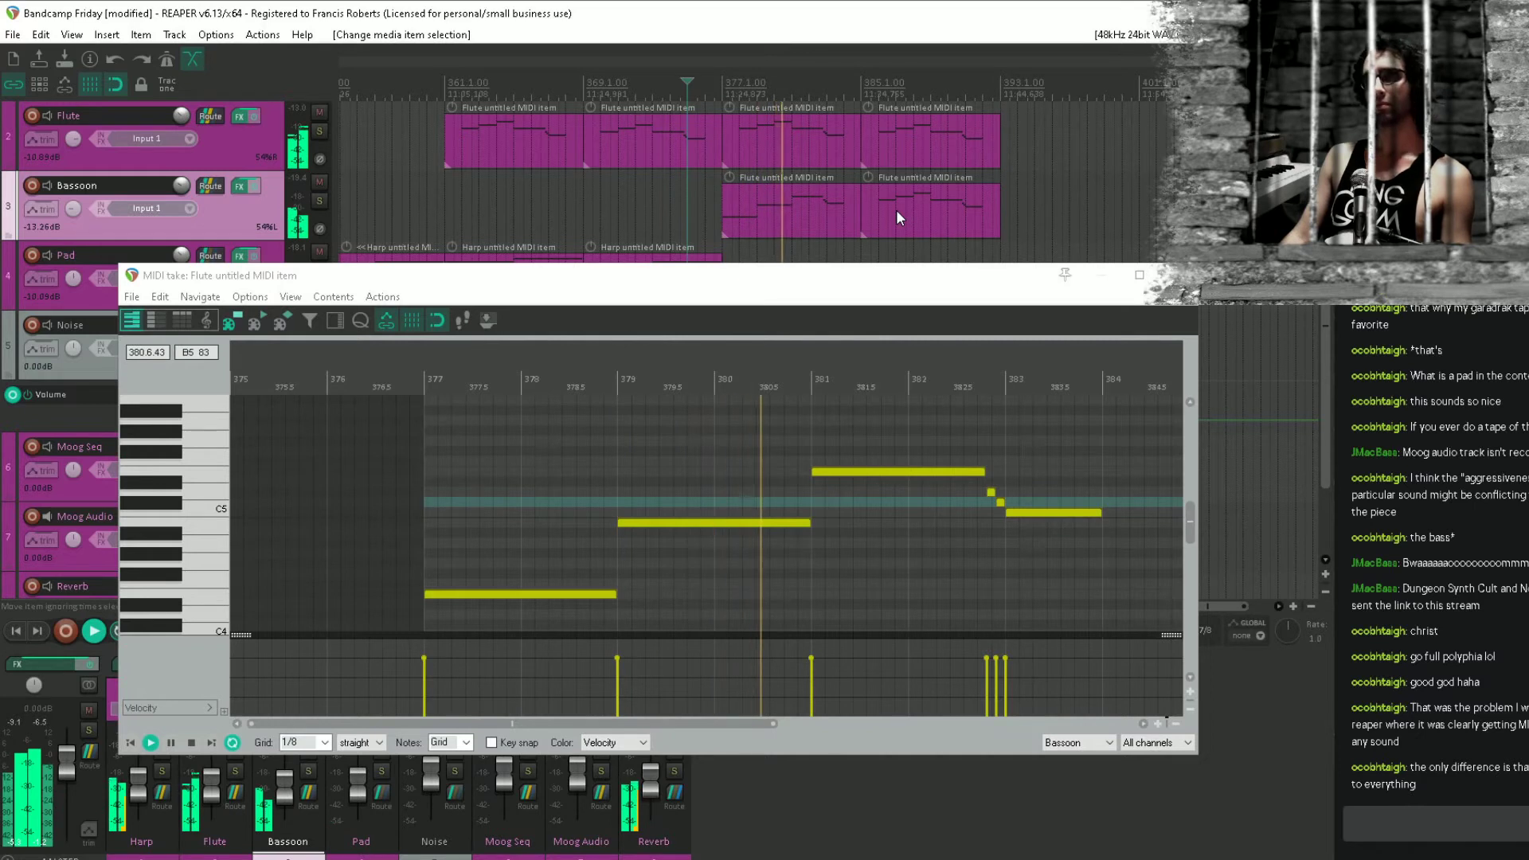
key("space")
Lower the Bassoon note at bar 381 to C5 and shift the last three notes down so the final one becomes G4.
left_click_drag(878, 471, 878, 514)
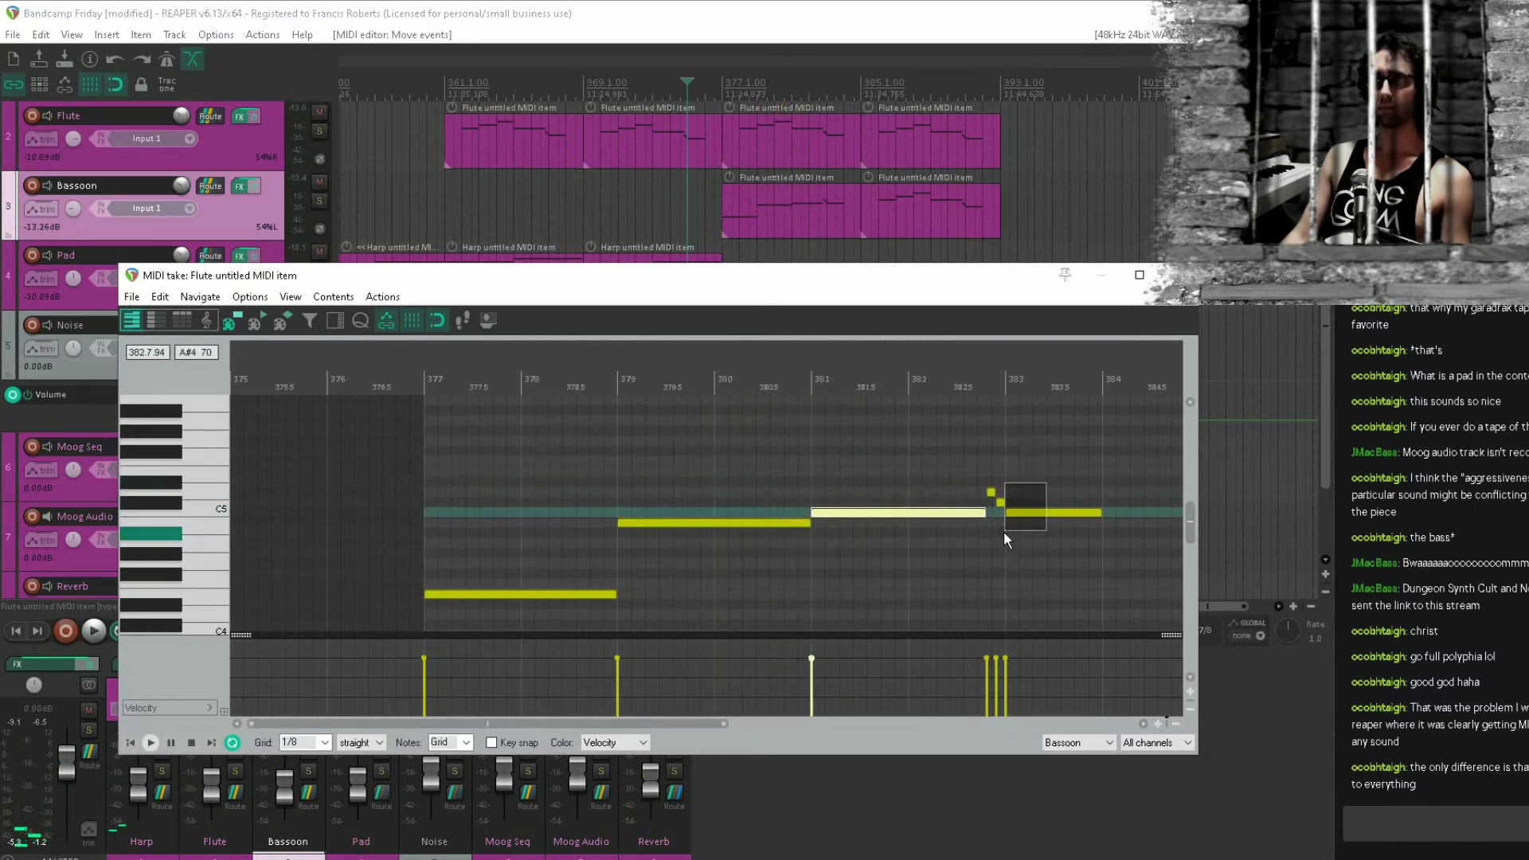
left_click(1011, 512)
scroll(1027, 511, "up", 2)
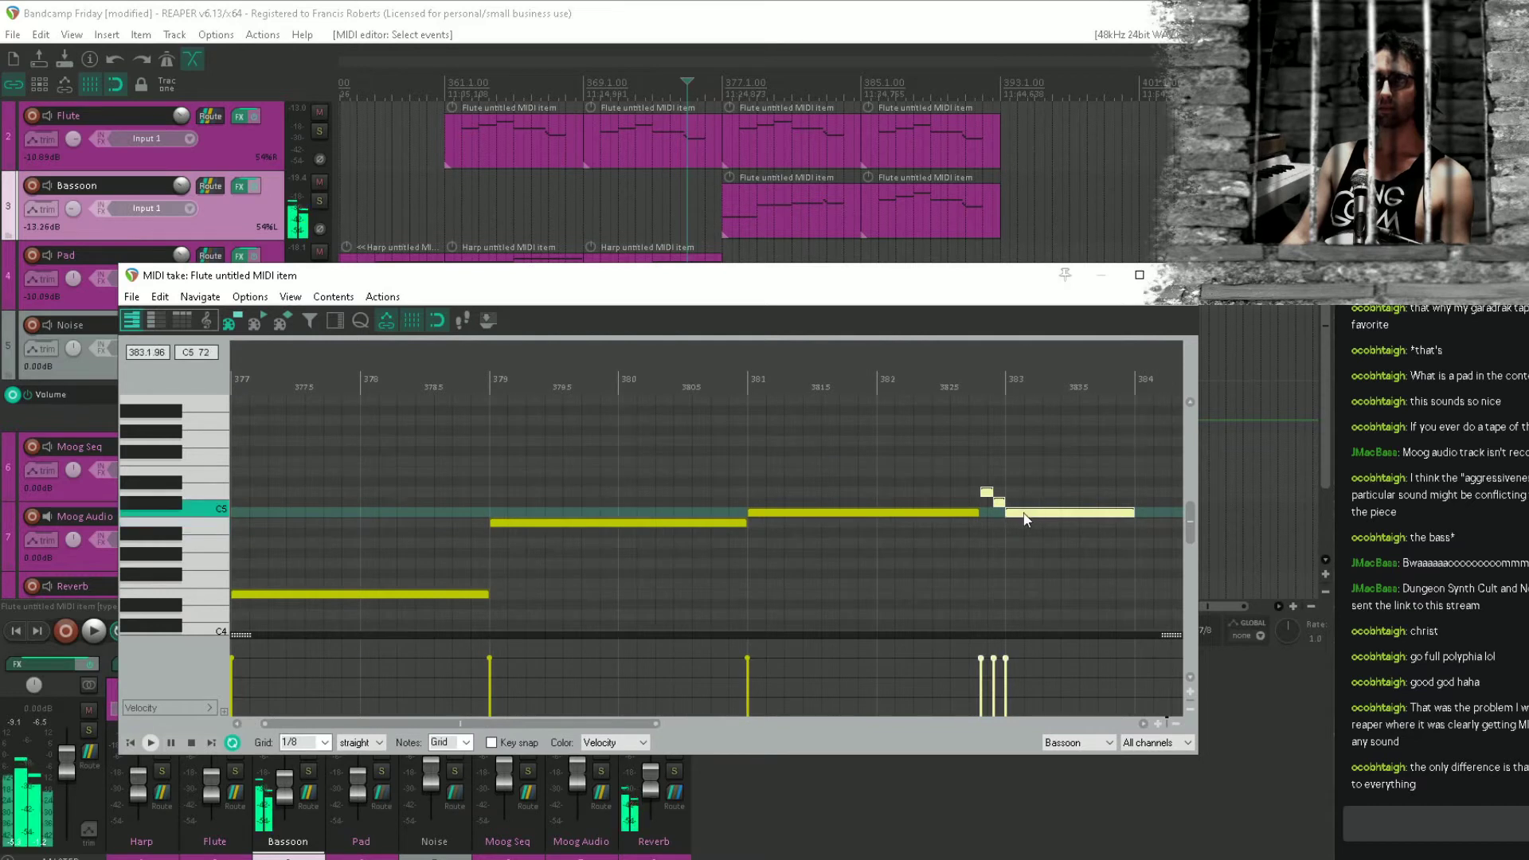
left_click_drag(1024, 517, 1027, 567)
Play back the end of the edited Bassoon phrase from bar 382.
left_click(915, 571)
key("space")
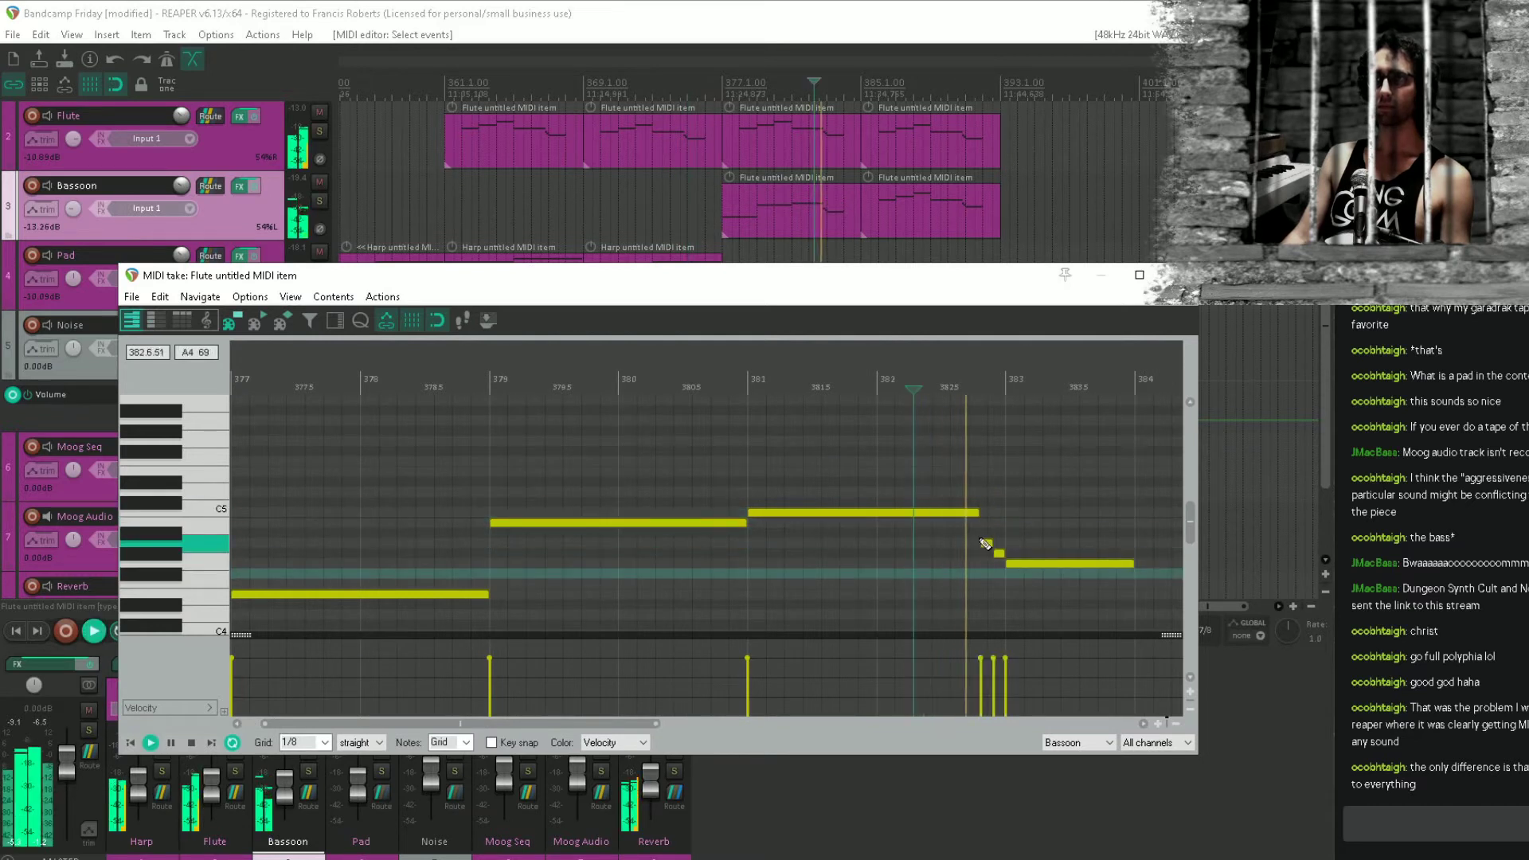
scroll(1033, 509, "down", 2)
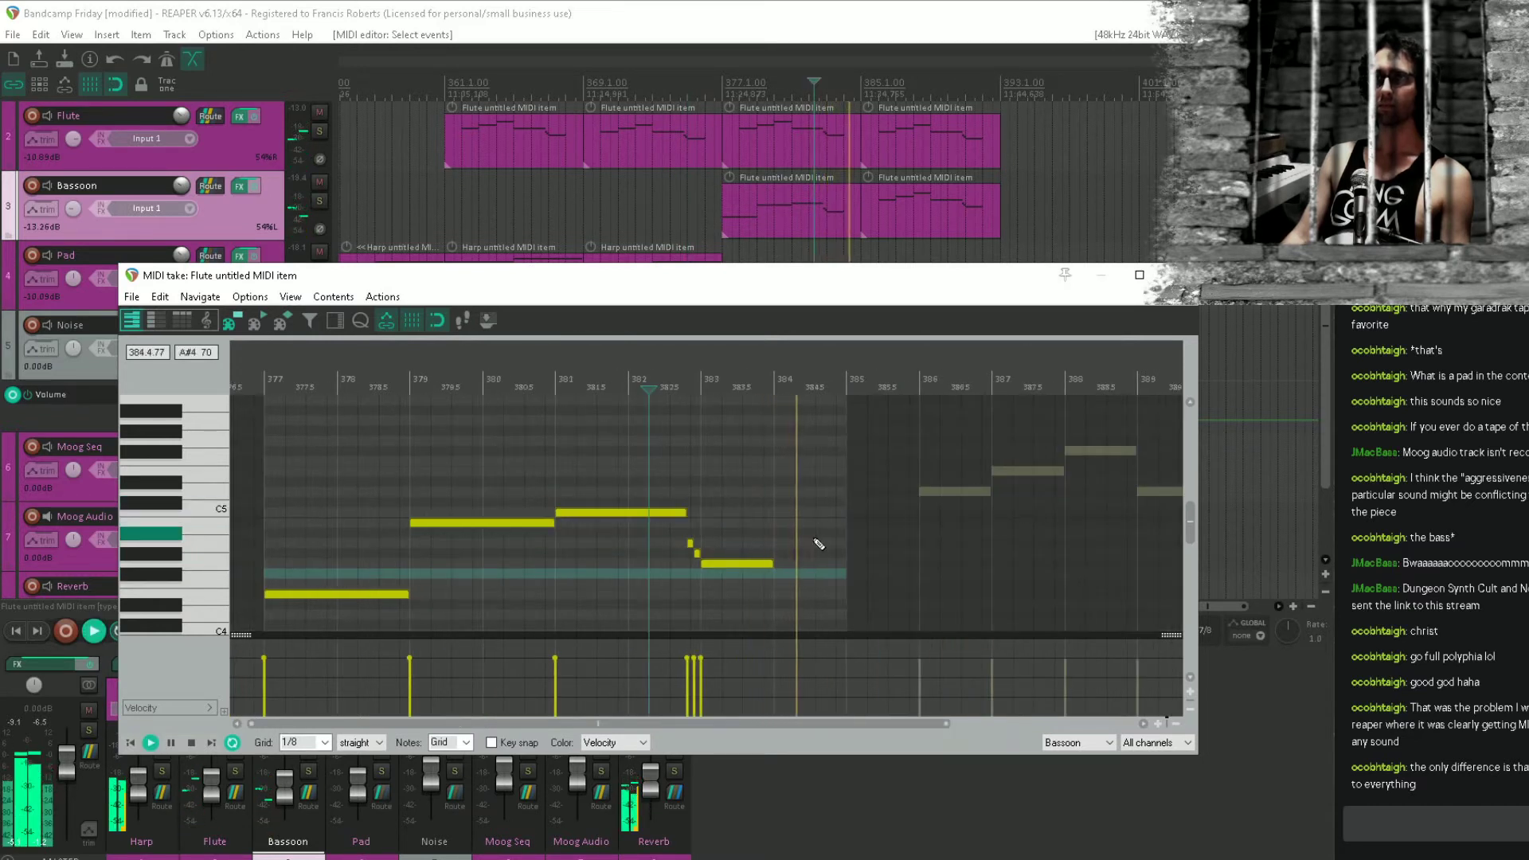
key("space")
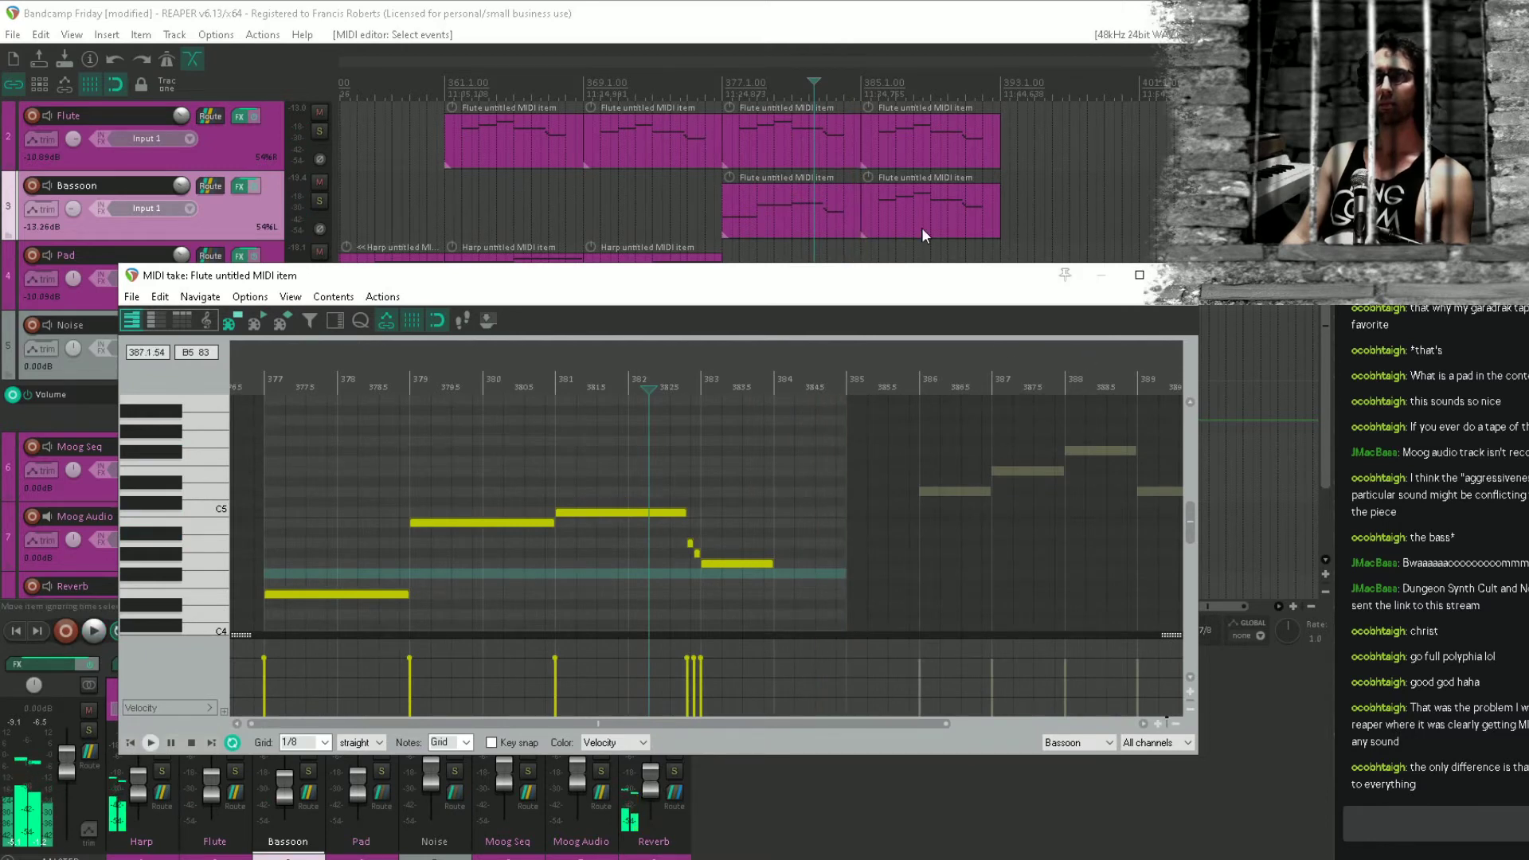
Replace the Bassoon item at bar 385 with a copy of the edited item from bar 377, and close the MIDI editor.
left_click(957, 222)
left_click(756, 210)
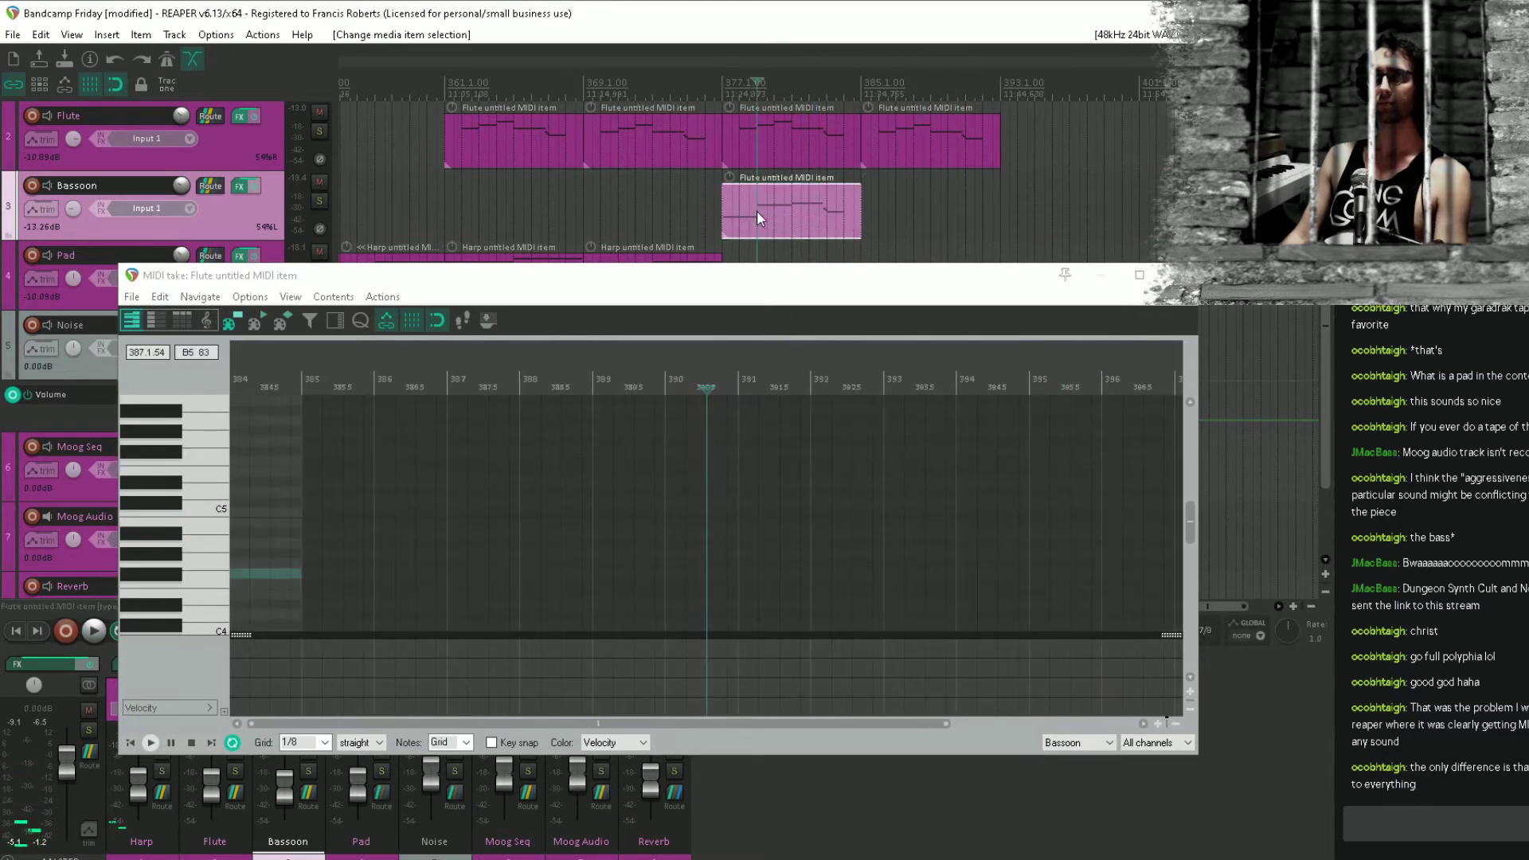
left_click_drag(767, 212, 914, 226)
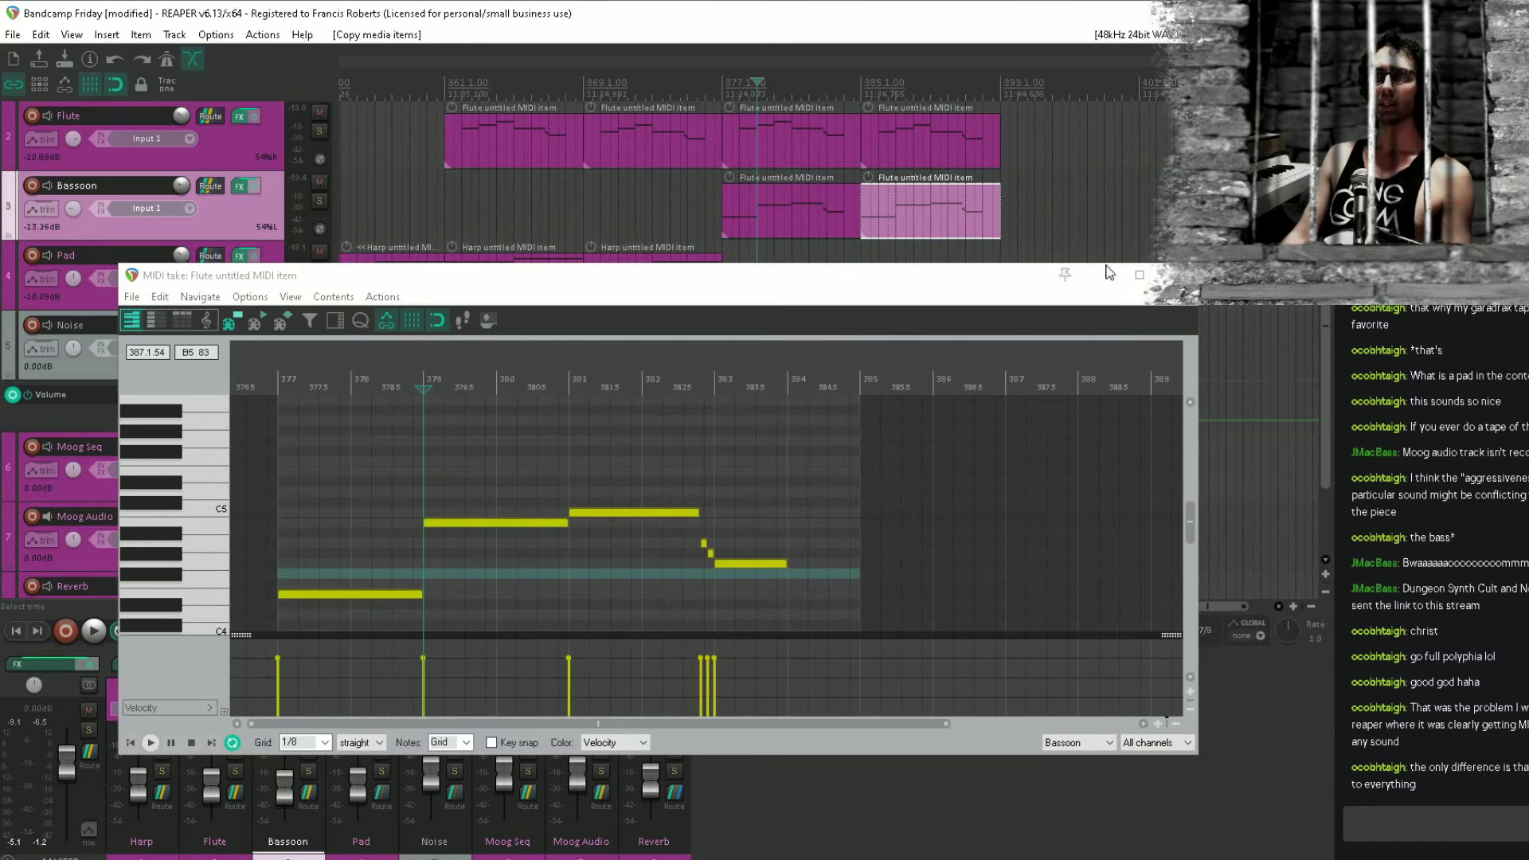
left_click(1177, 275)
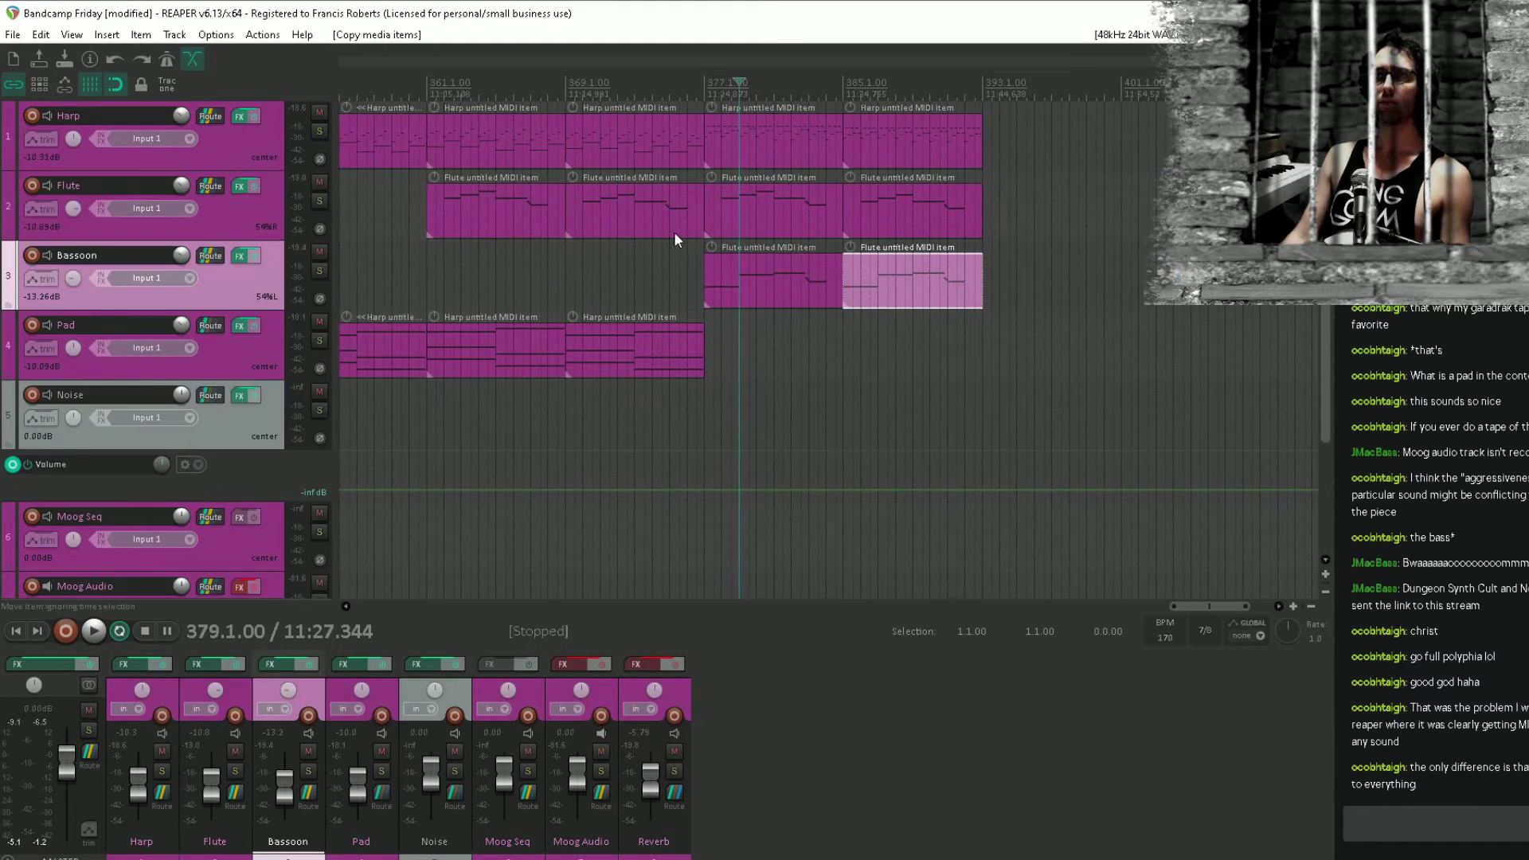
Play back the arrangement from about bar 372 and save the project.
left_click(627, 268)
key("space")
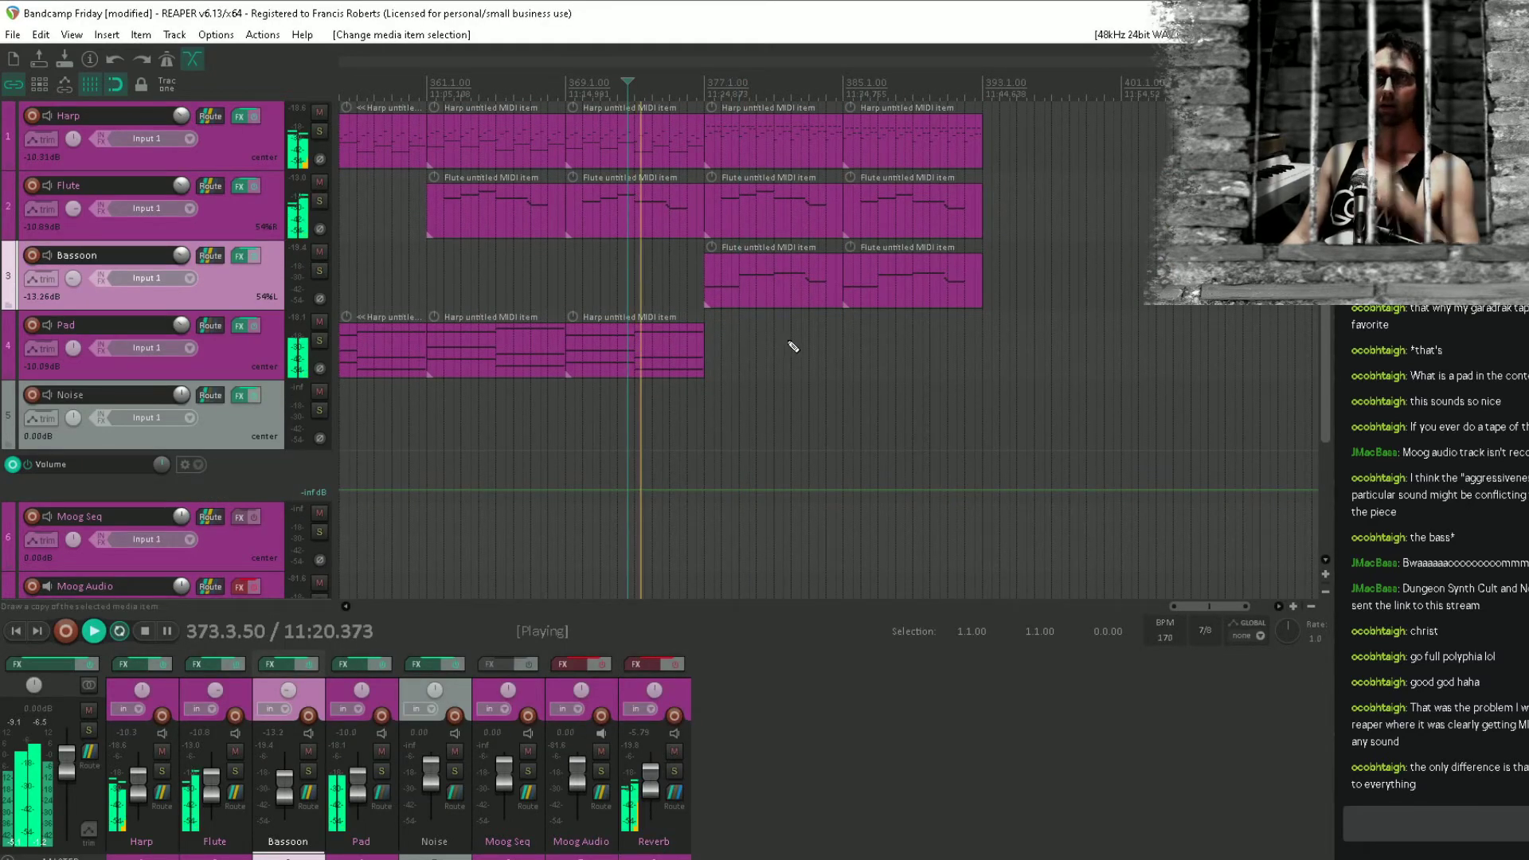
key("ctrl+s")
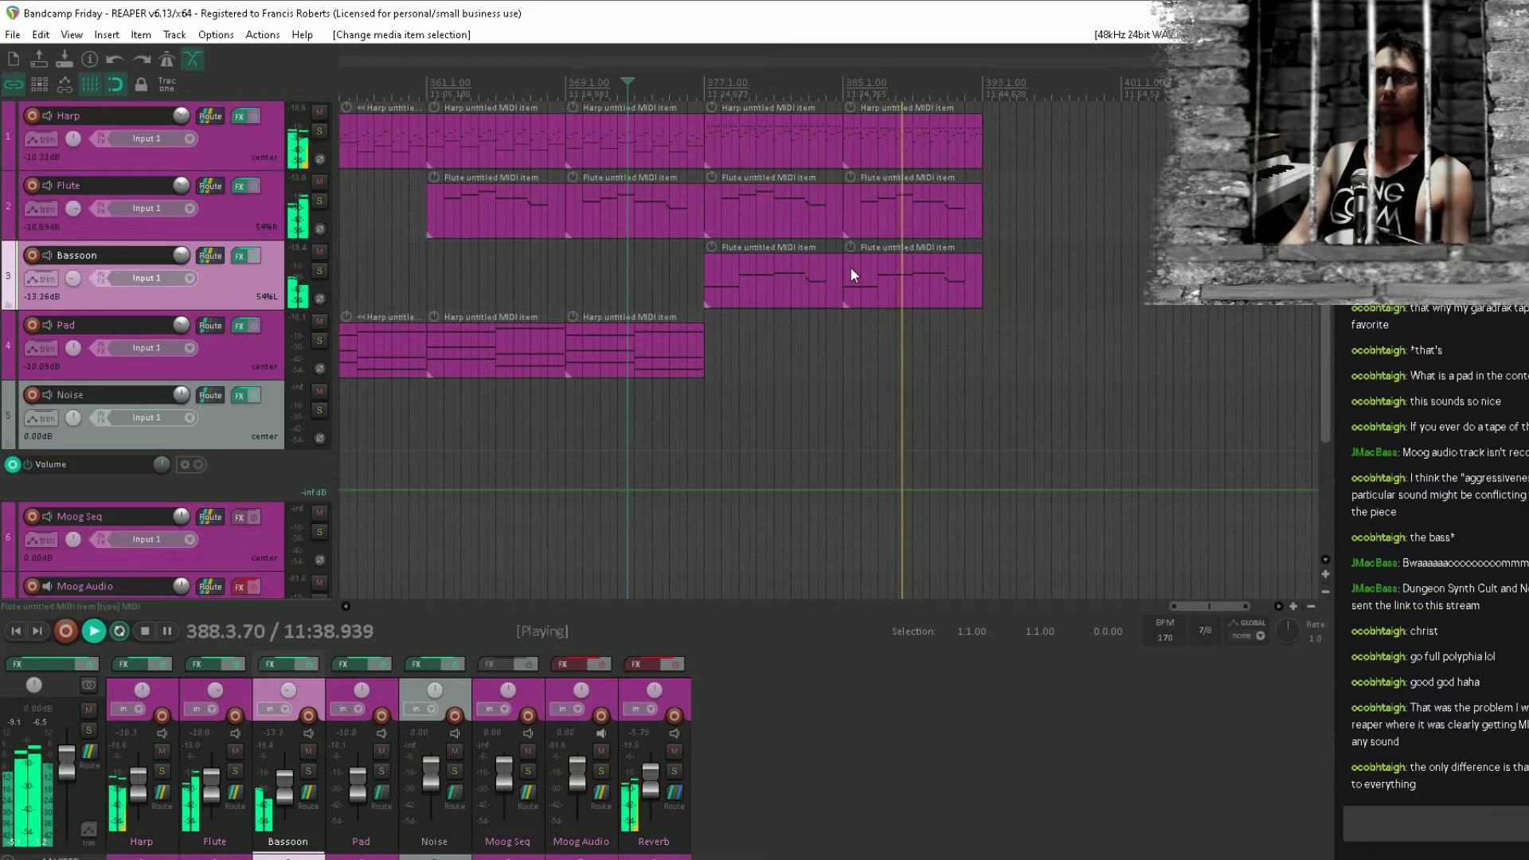
Copy a pair of Pad items so the duplicates start at bar 393, and save the project.
scroll(850, 267, "down", 3)
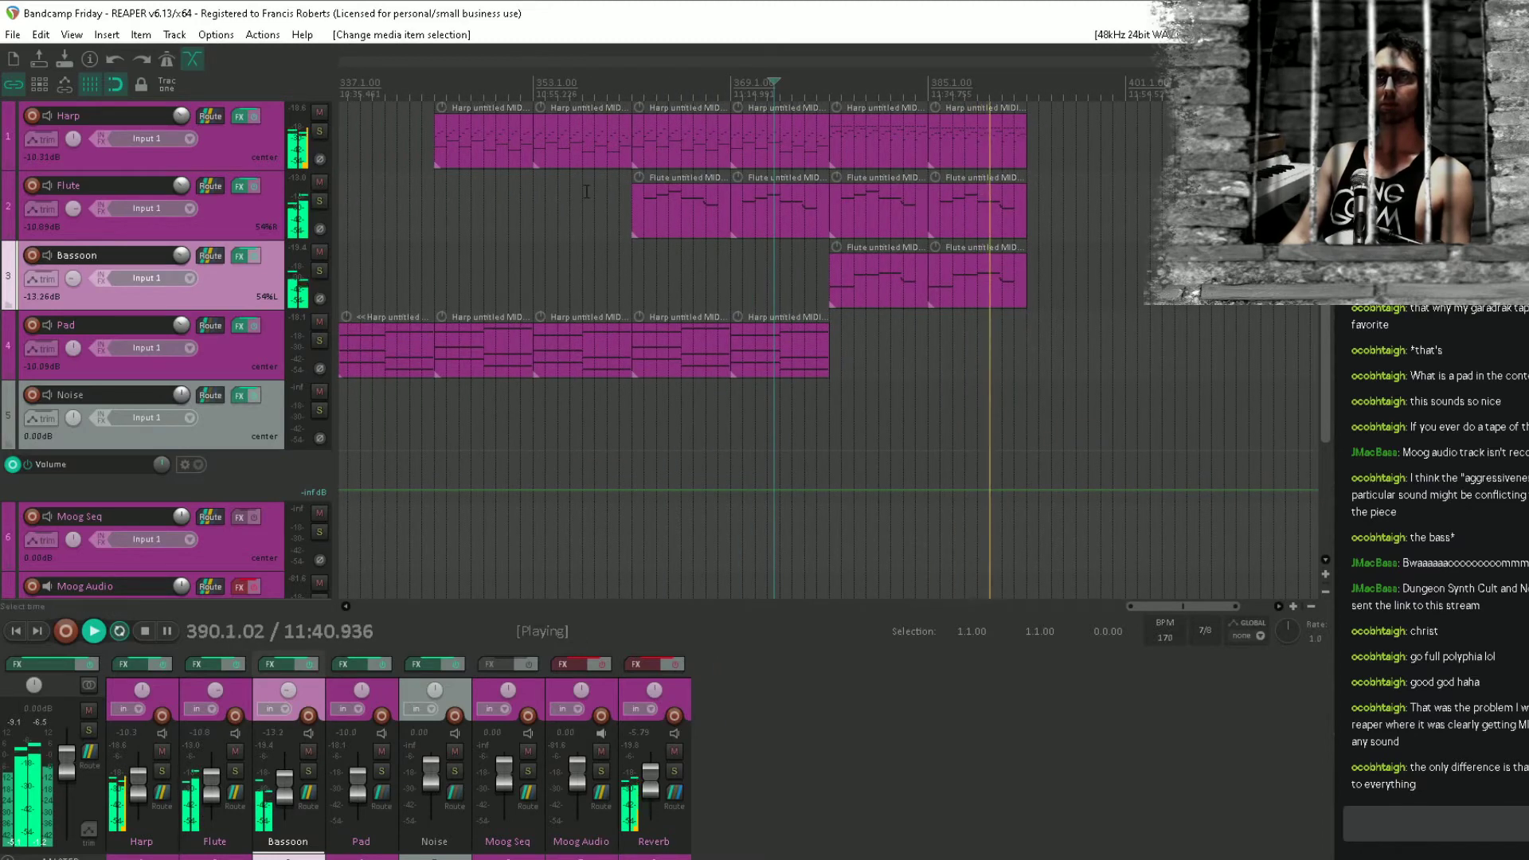
scroll(684, 251, "left", 2)
left_click_drag(471, 349, 1155, 484)
left_click(1052, 351)
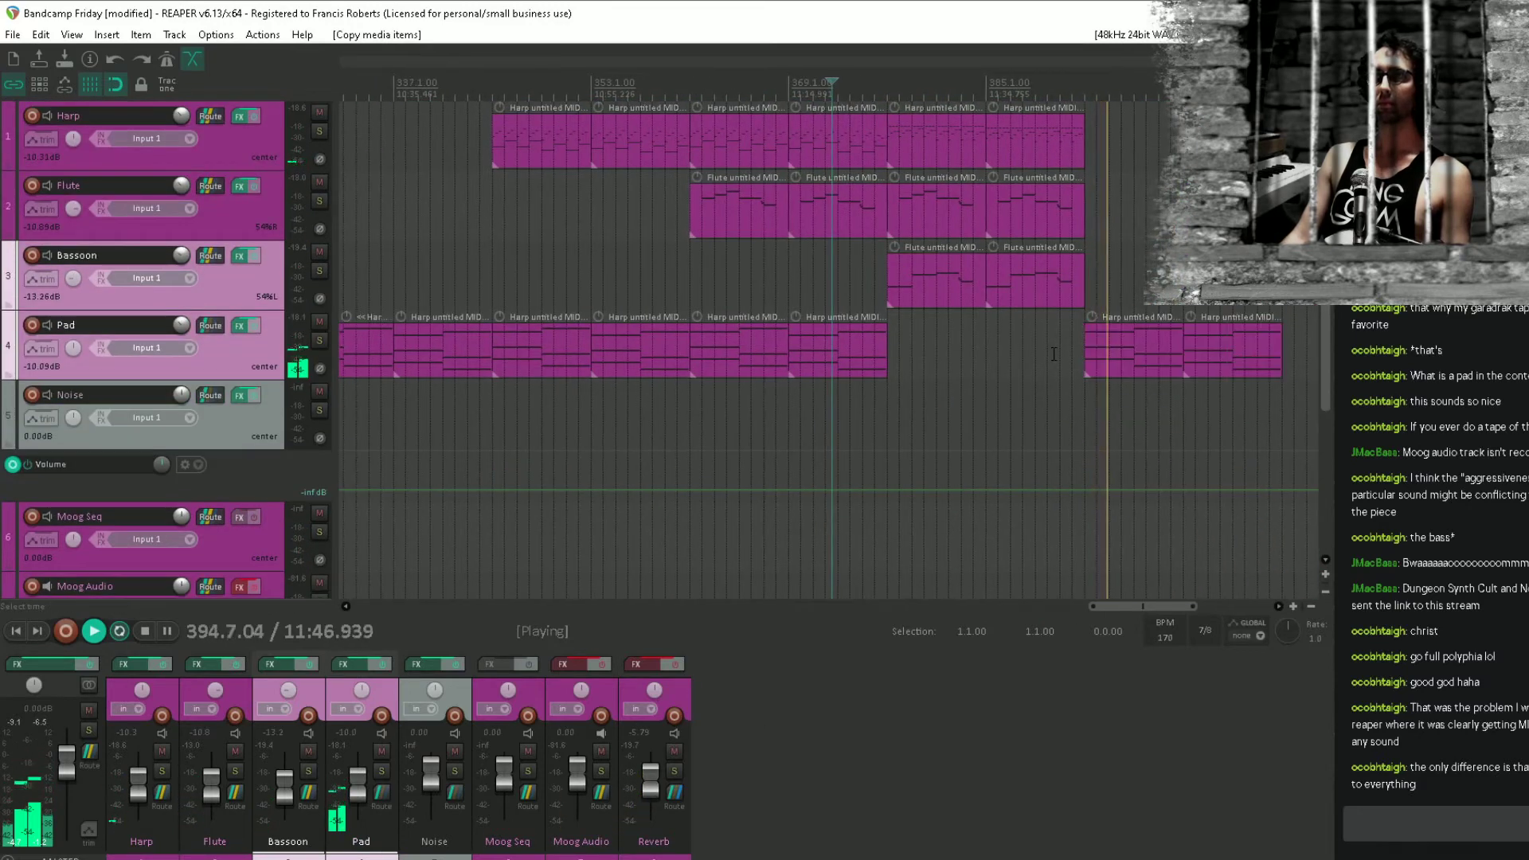
scroll(1072, 347, "up", 2)
left_click_drag(1140, 330, 950, 358)
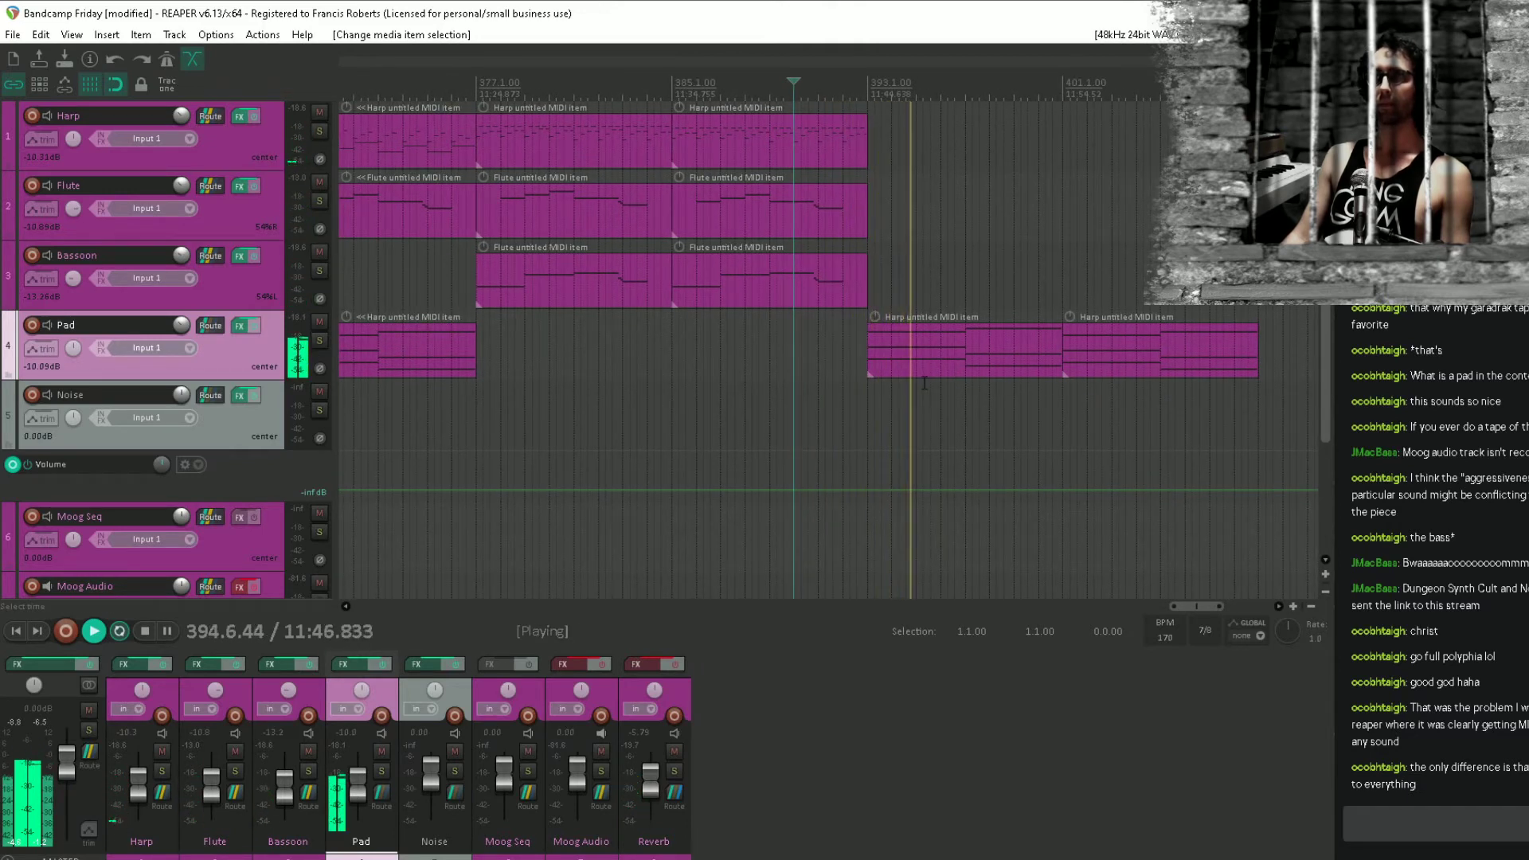
key("ctrl+s")
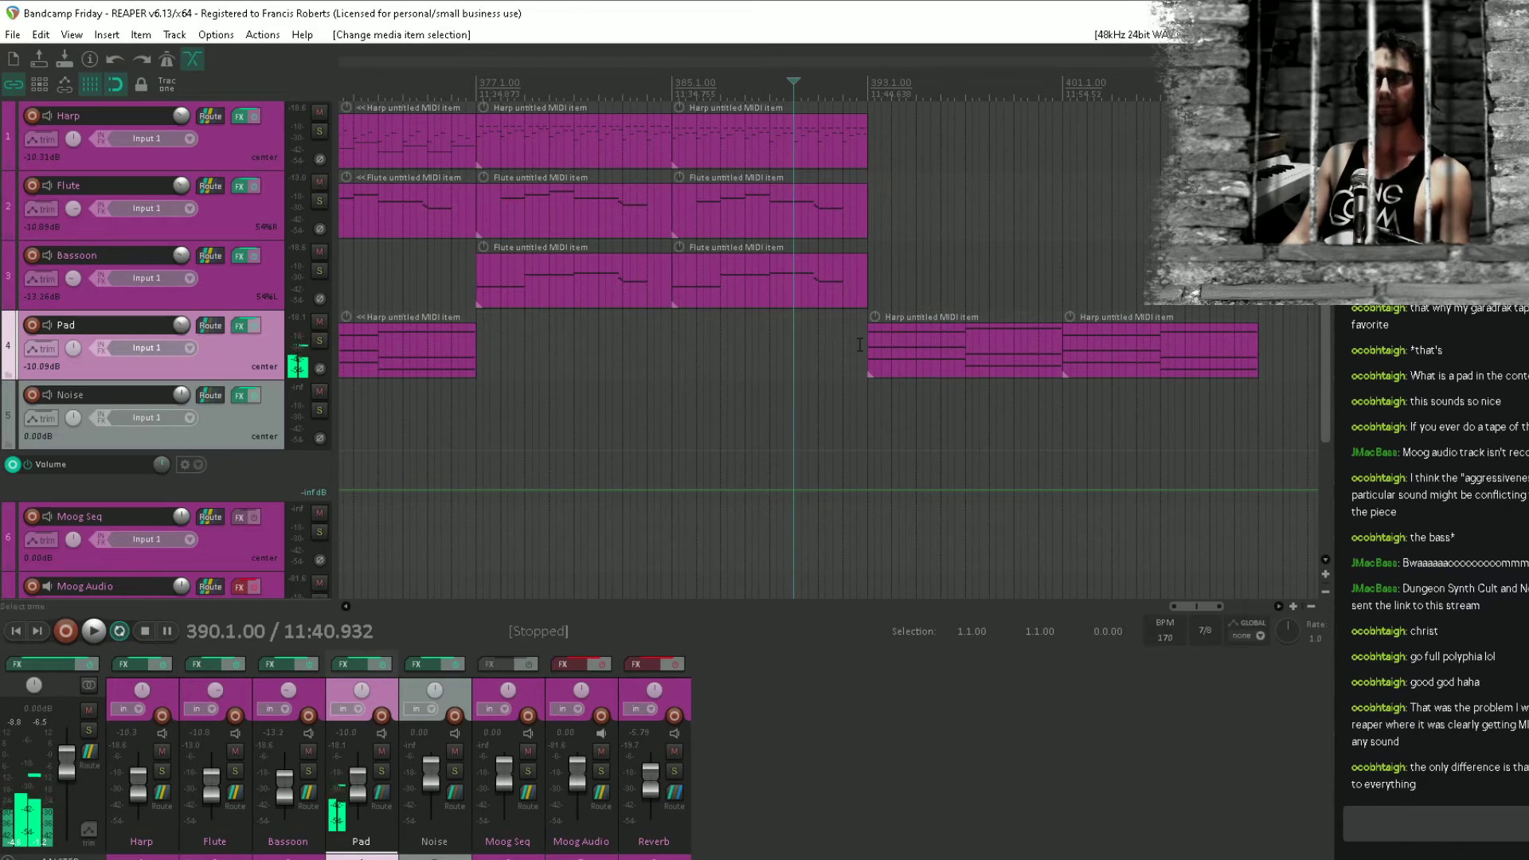
Draw a swell in the Noise track's volume envelope from about bar 390 to bar 395, peaking at bar 393.
left_click(797, 490, "ctrl")
left_click(868, 489, "ctrl")
left_click(916, 489, "ctrl")
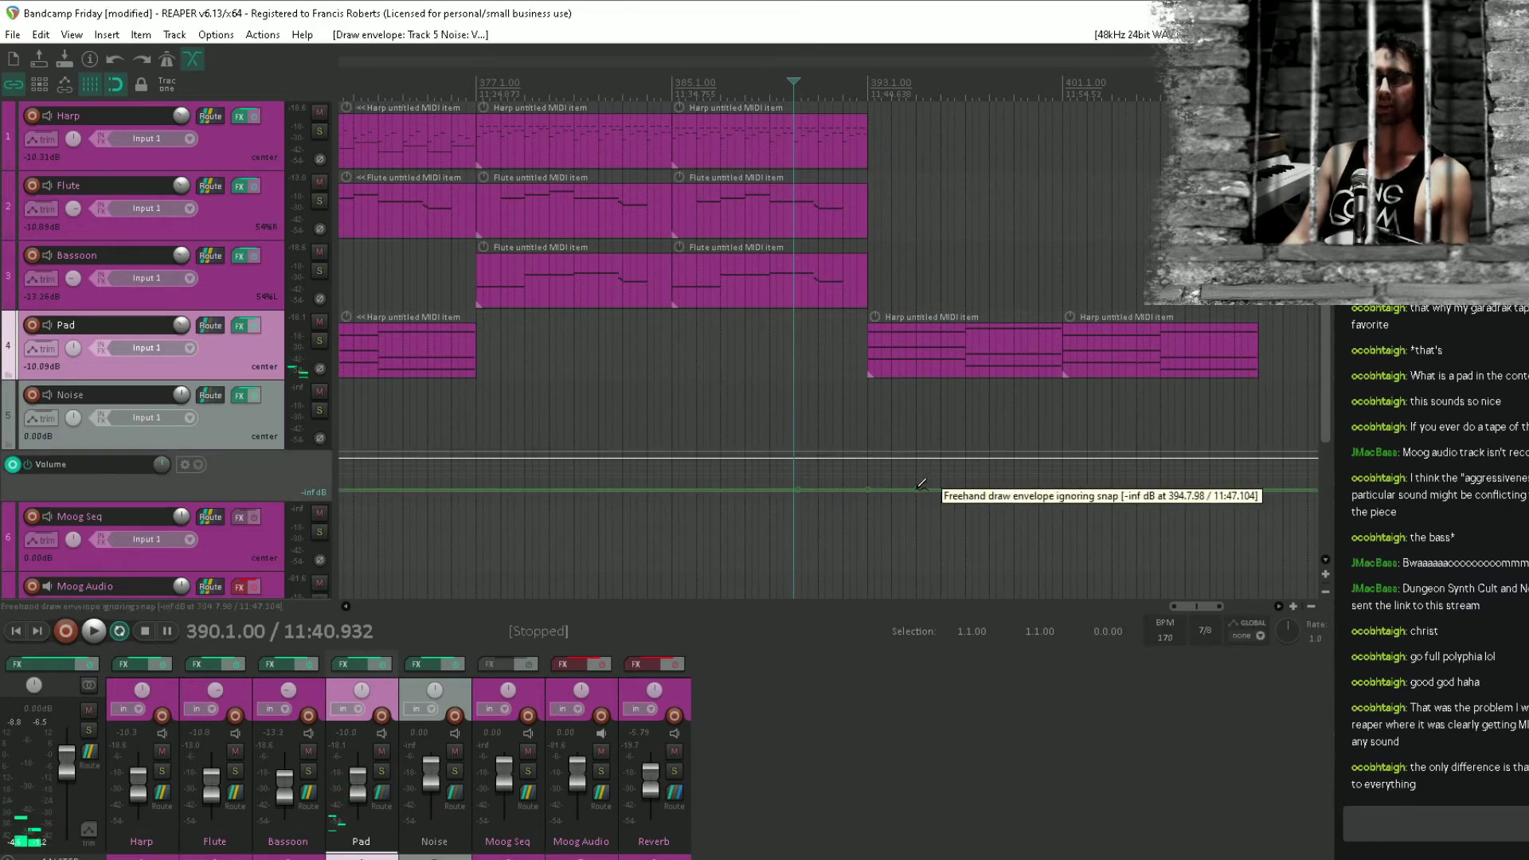
left_click_drag(872, 483, 865, 239)
Play back the noise swell from about bar 388 and lower its peak at bar 393 to the envelope's baseline.
key("space")
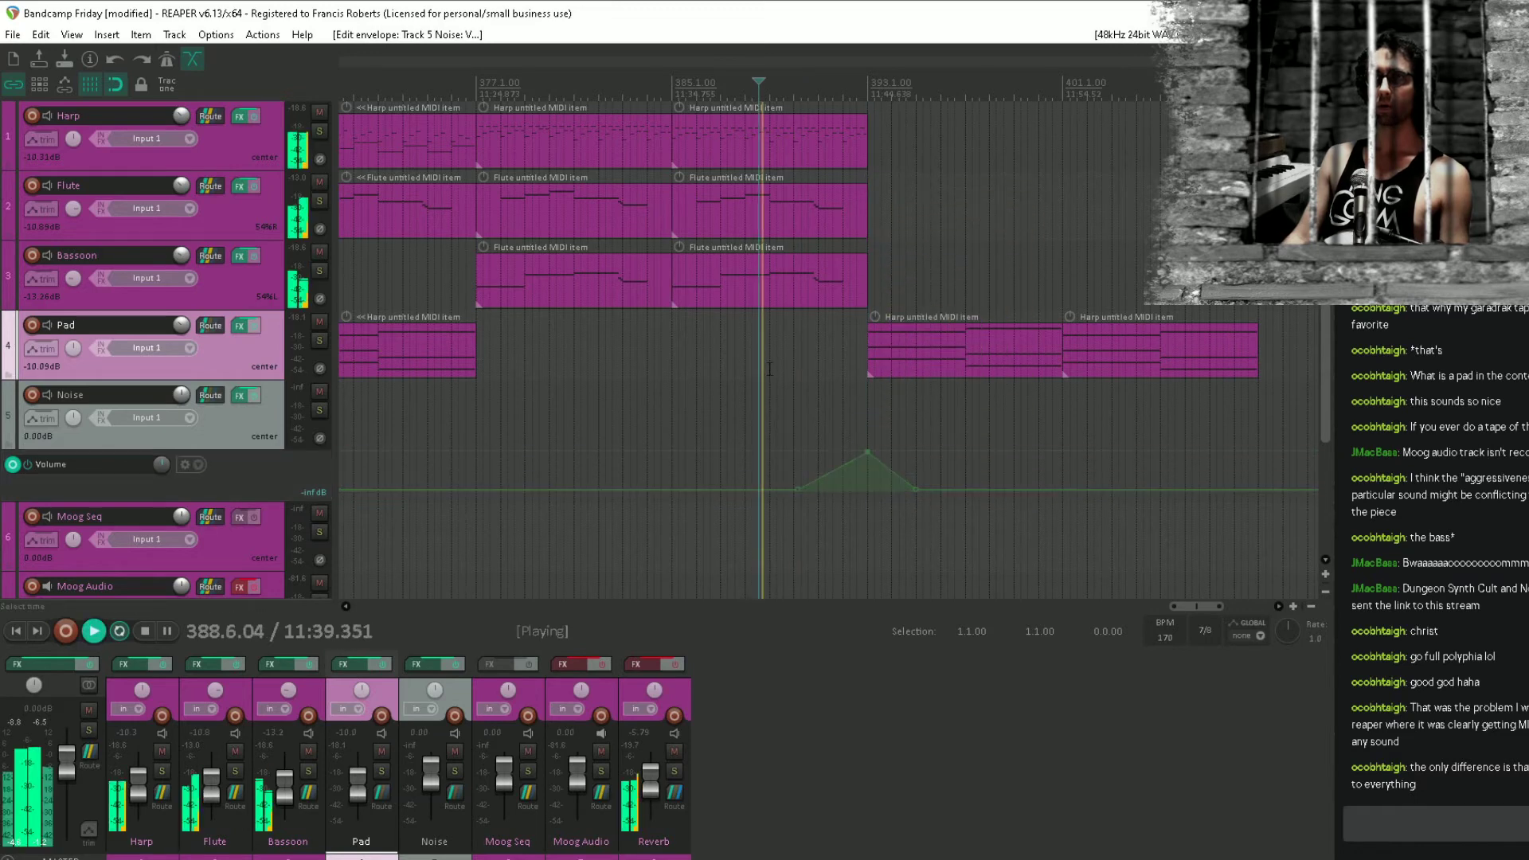
left_click_drag(868, 452, 868, 491)
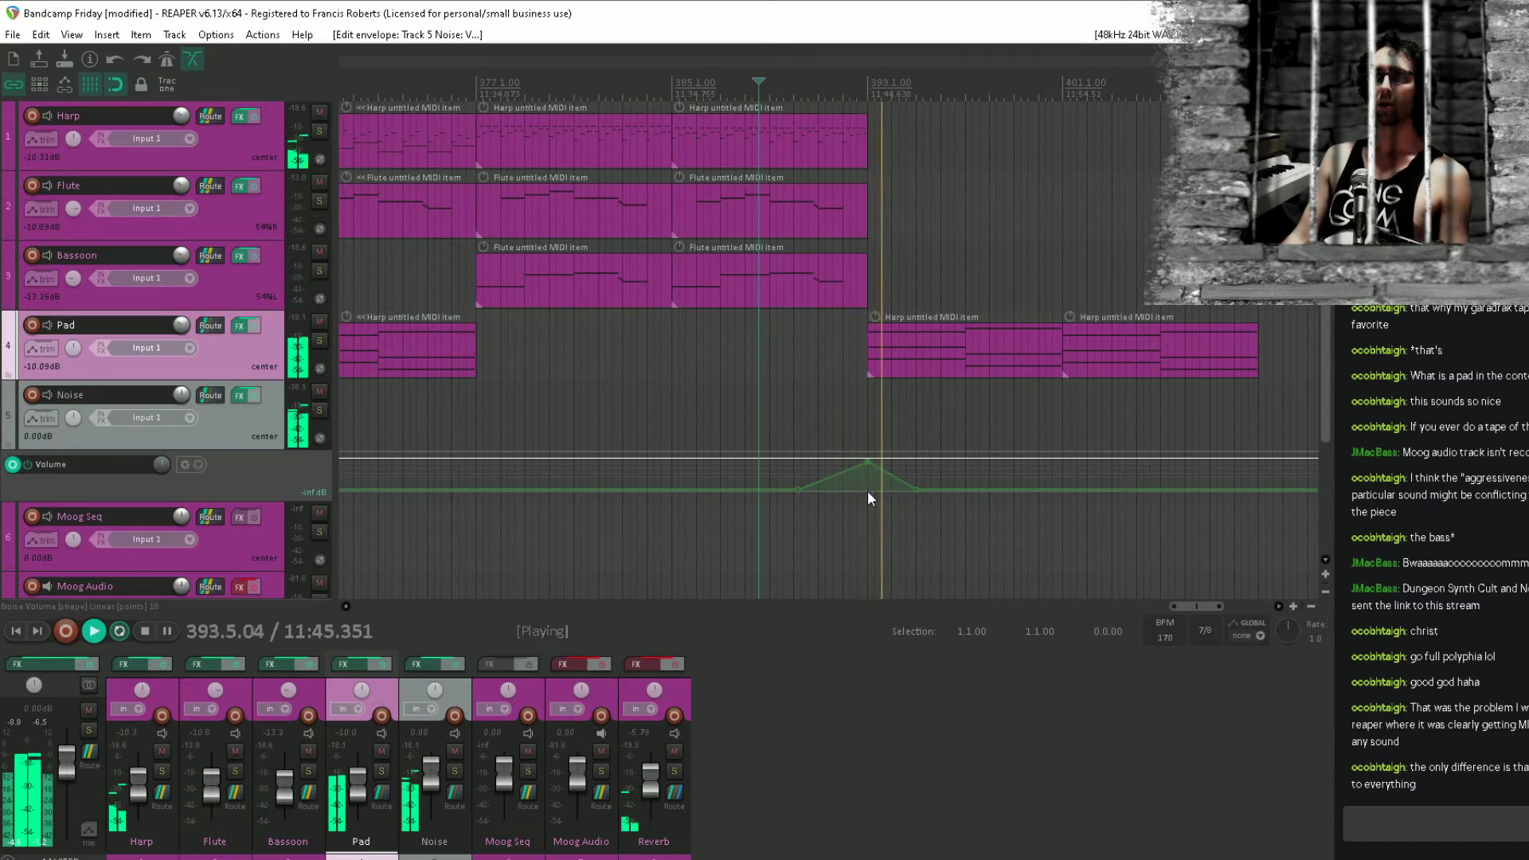
key("space")
left_click_drag(868, 460, 868, 479)
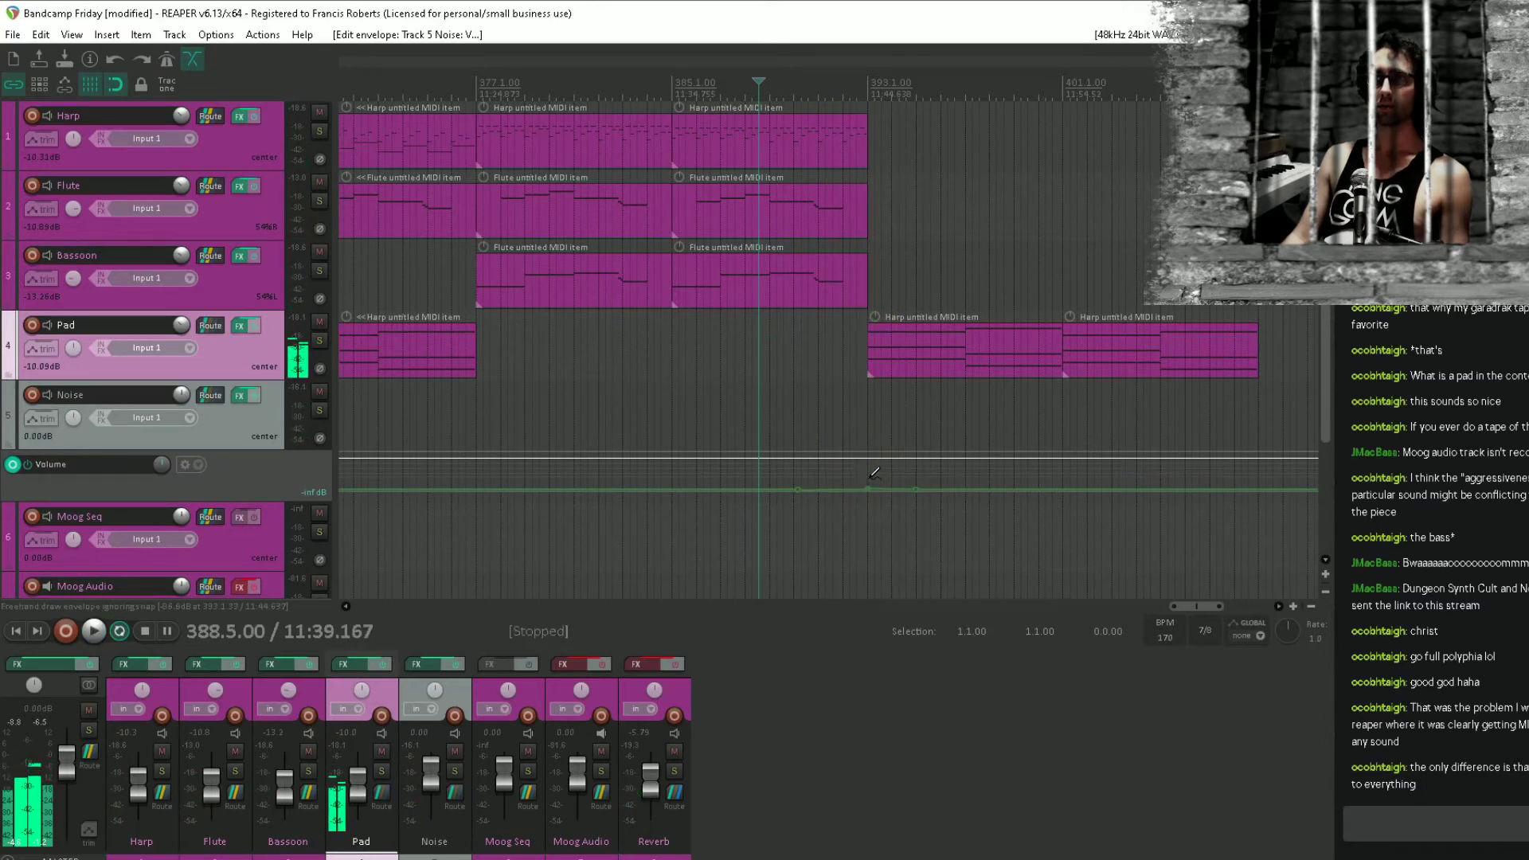
Copy the Harp item at bar 385 so the duplicate starts at bar 393.
left_click(821, 398)
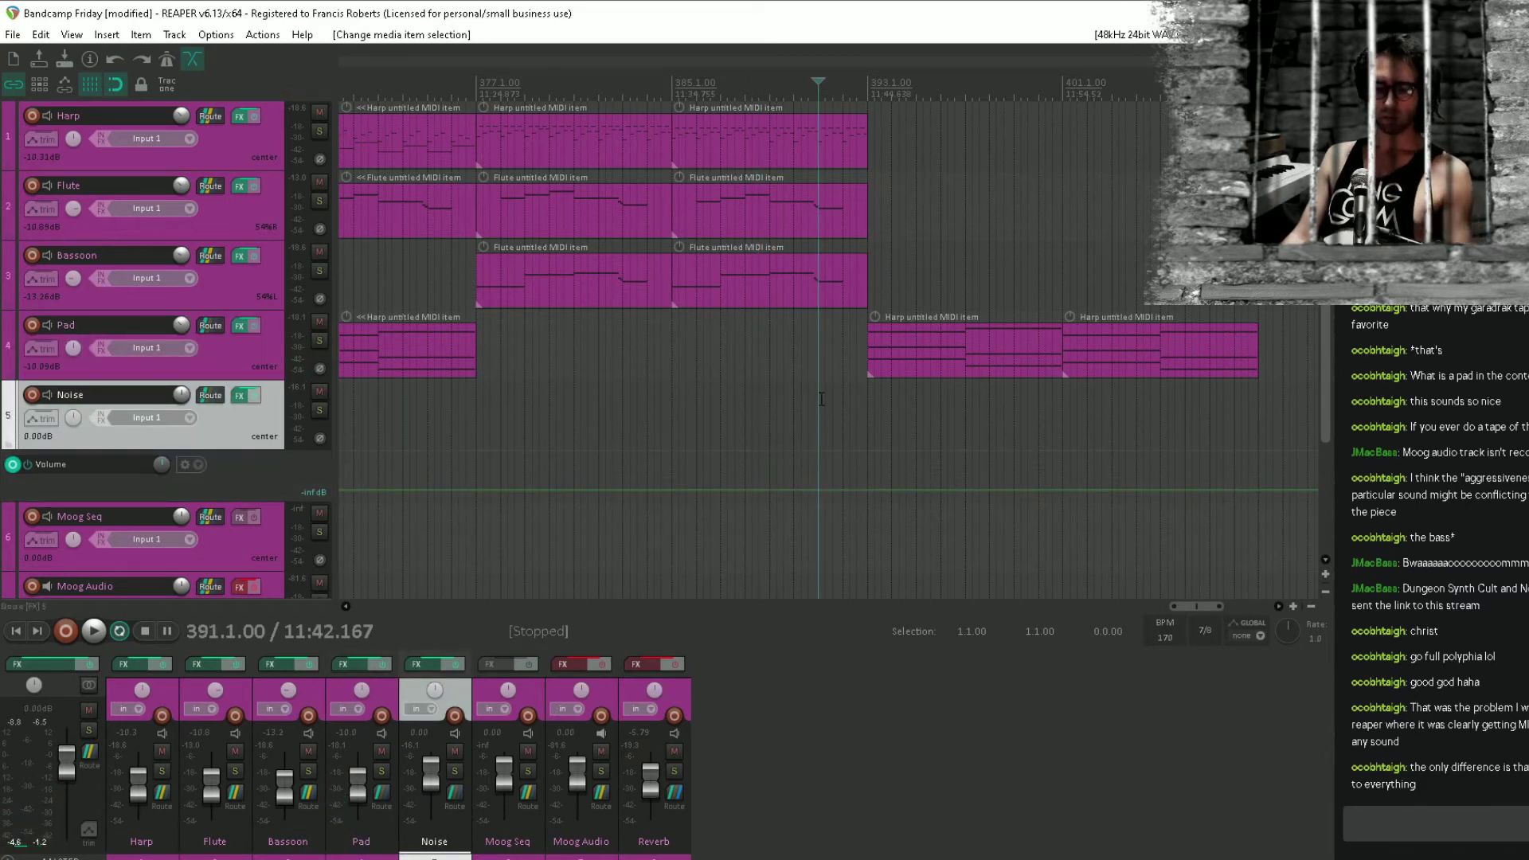
scroll(969, 298, "left", 6)
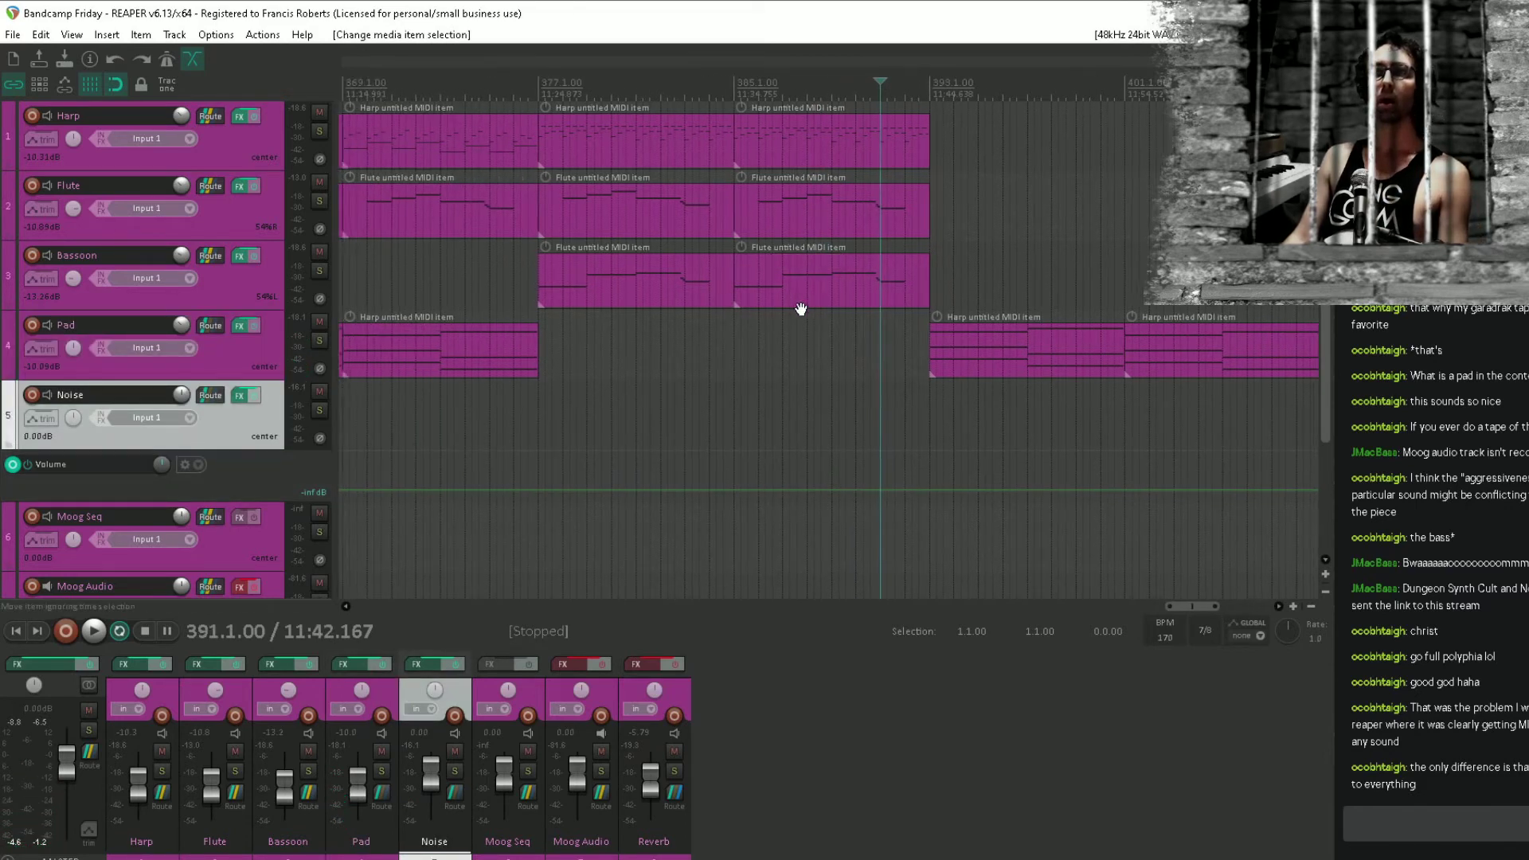
left_click_drag(824, 162, 1126, 146)
Try gluing all Flute and Bassoon items from bar 361 onward into one item per track.
left_click(958, 218)
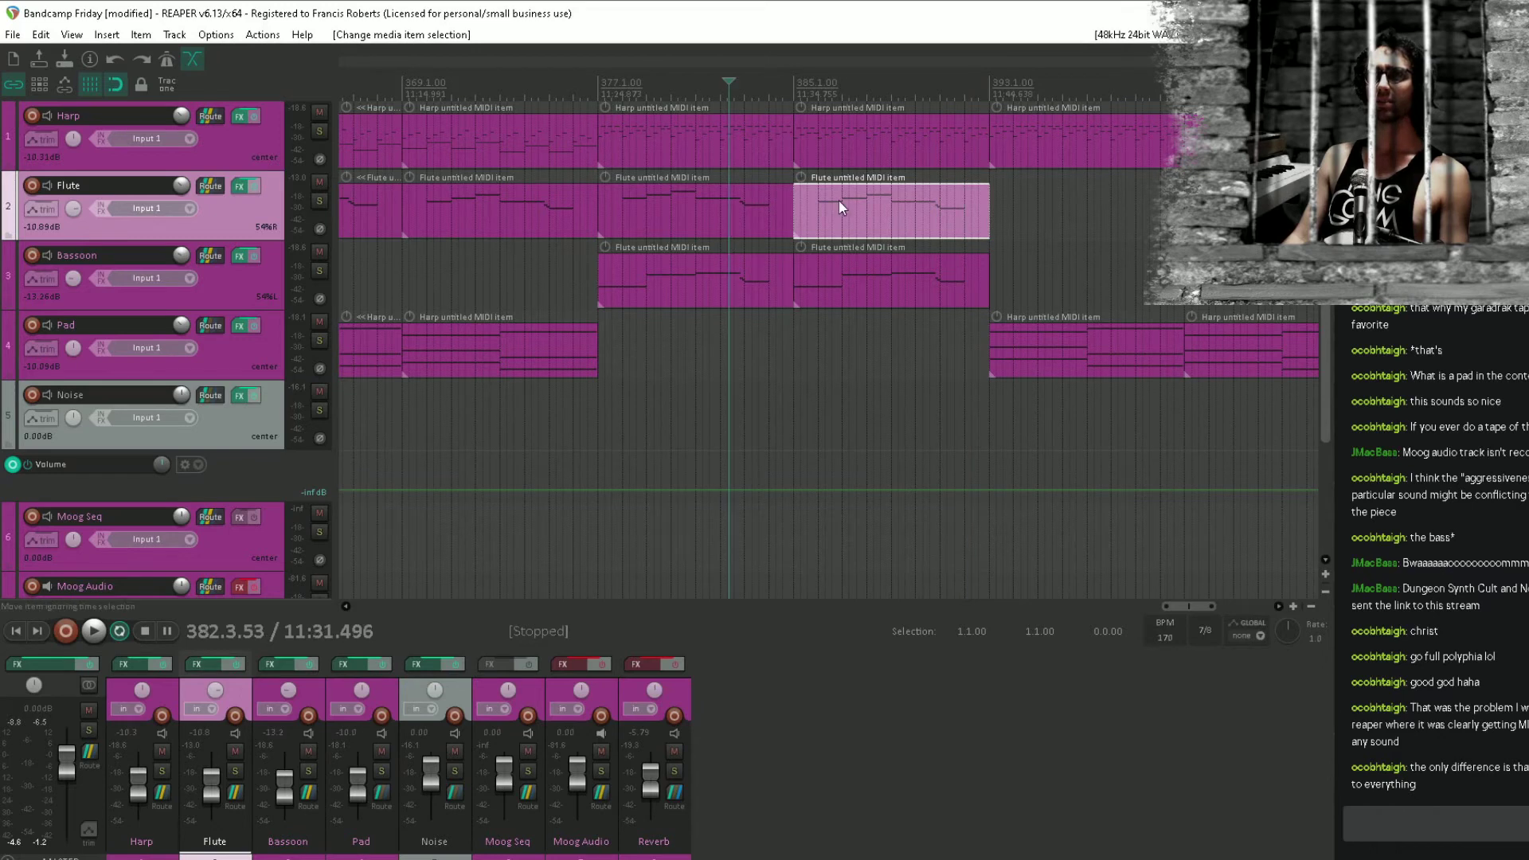
scroll(838, 201, "left", 9)
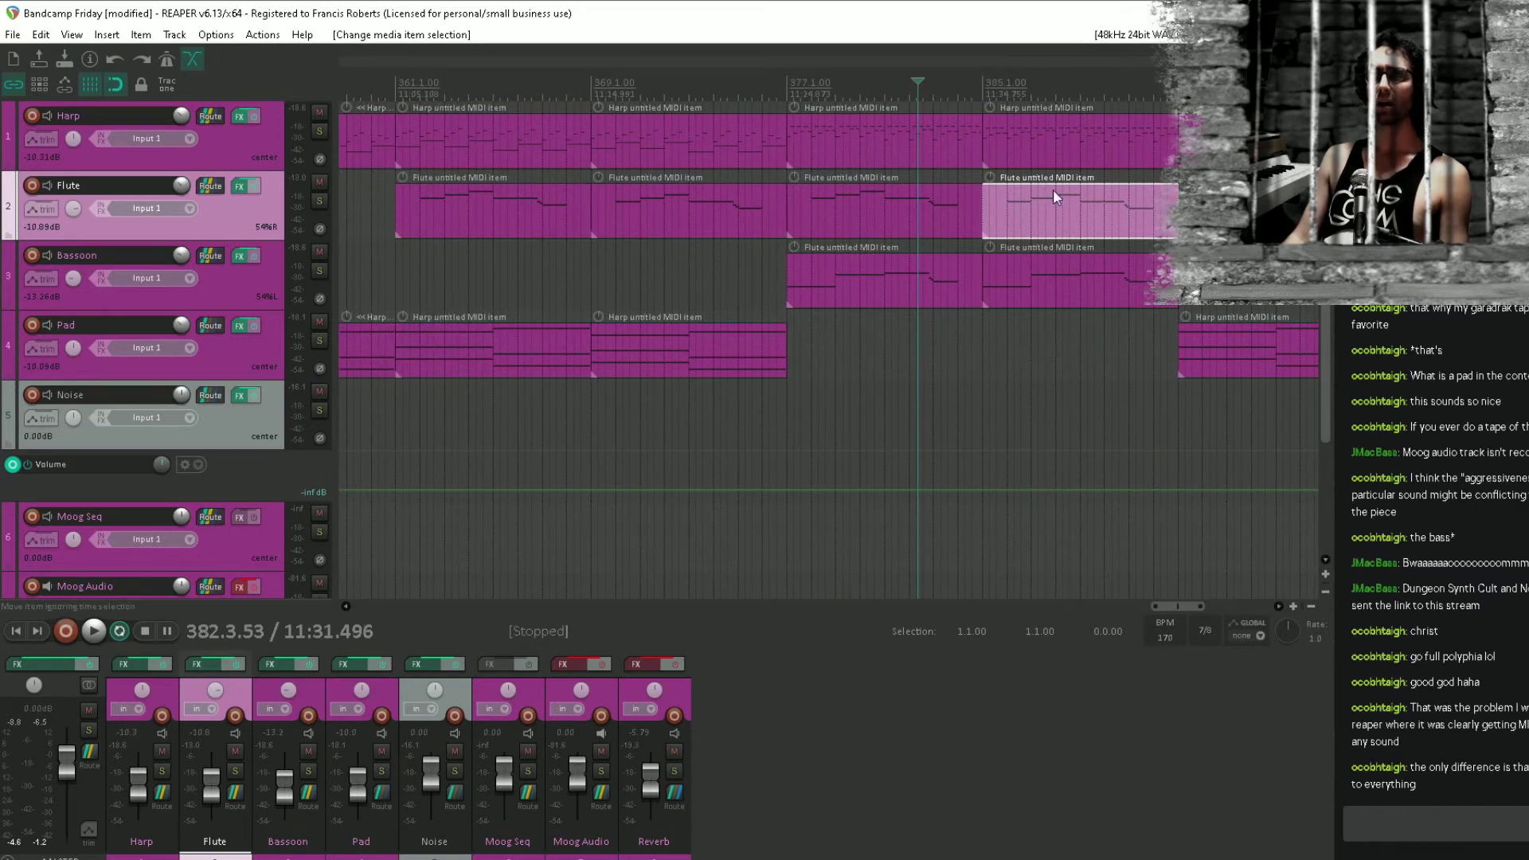
left_click_drag(929, 213, 420, 273)
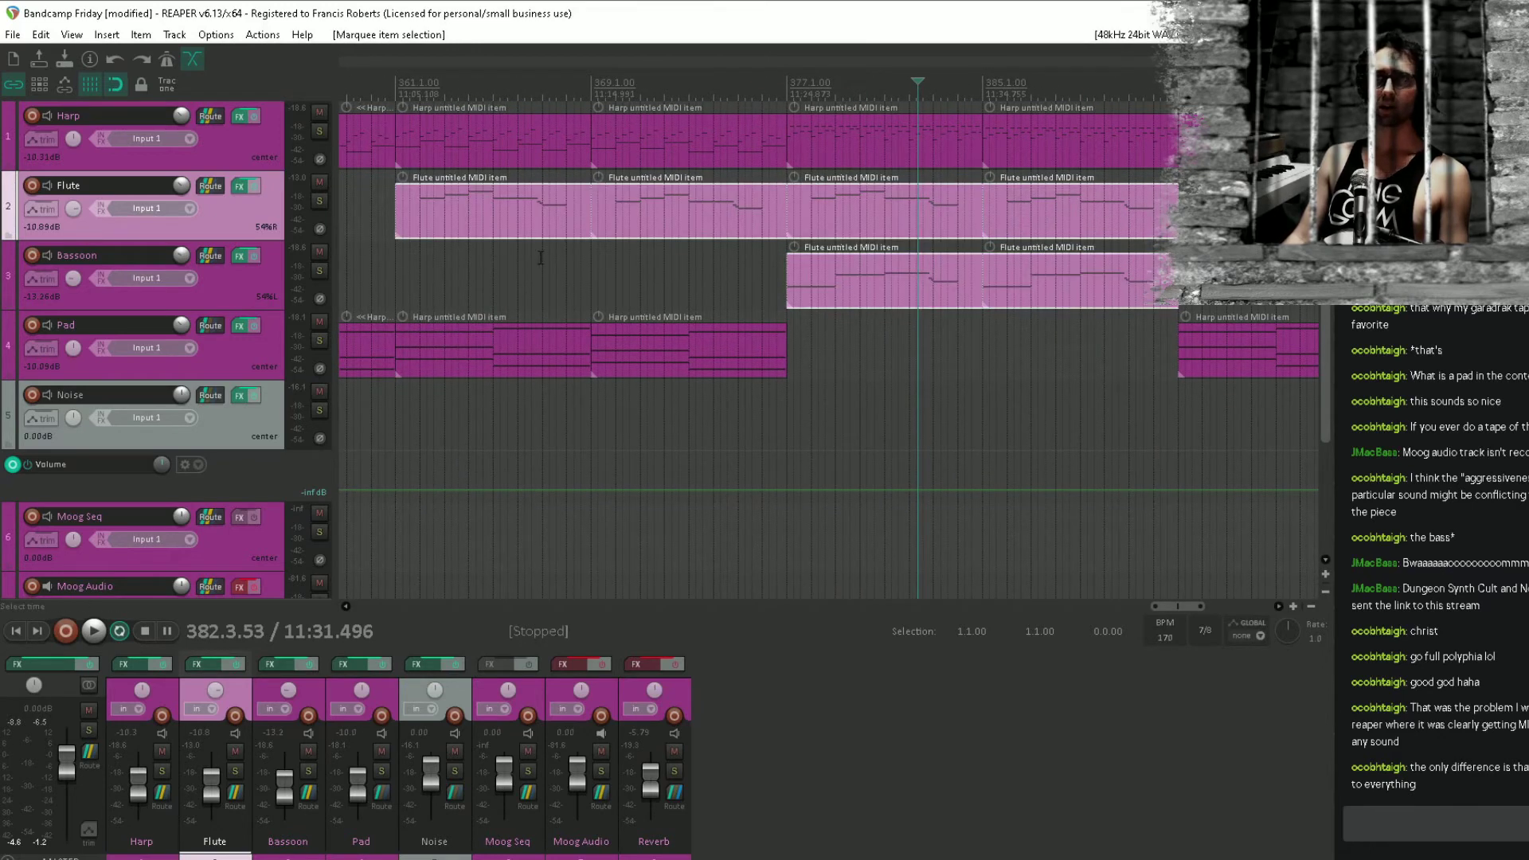
key("ctrl+g")
double_click(567, 230)
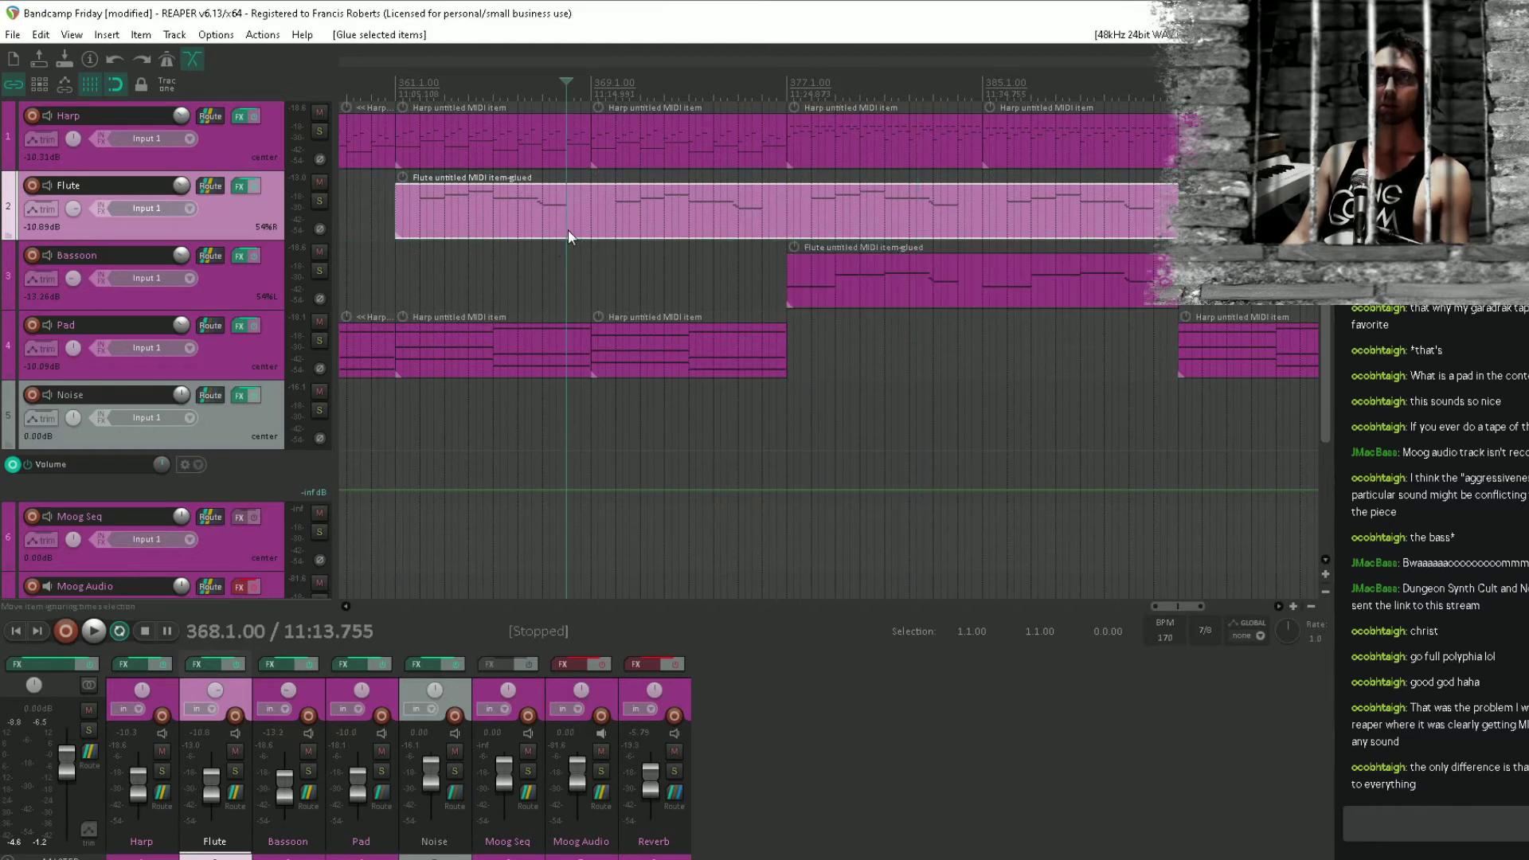
key("Escape")
key("ctrl+z")
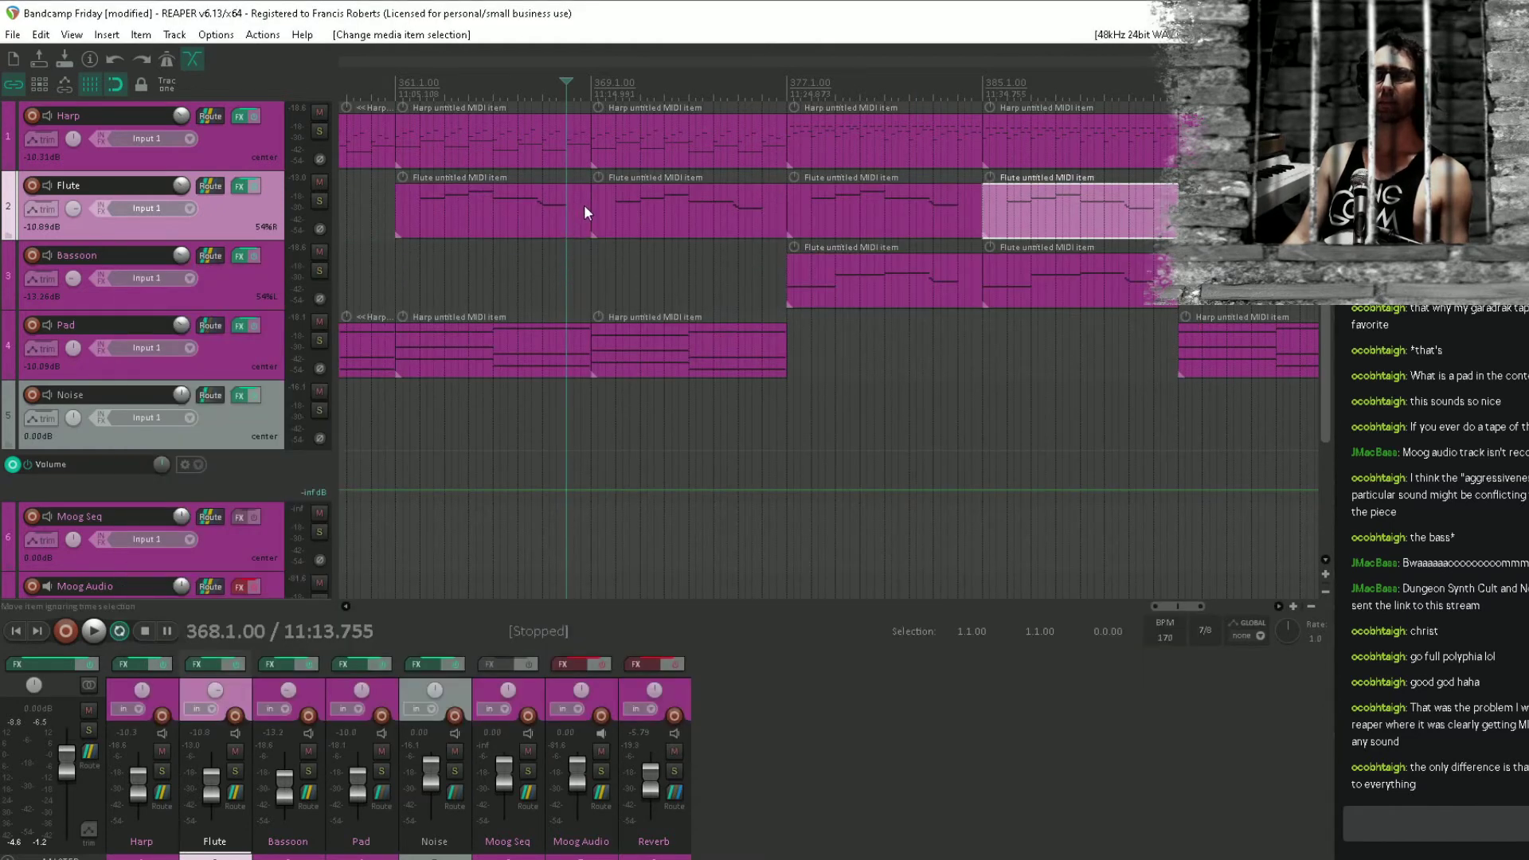
Open the Flute item at bar 385, lengthen its final note into bar 392, and close the MIDI editor.
left_click(1116, 213)
double_click(1142, 212)
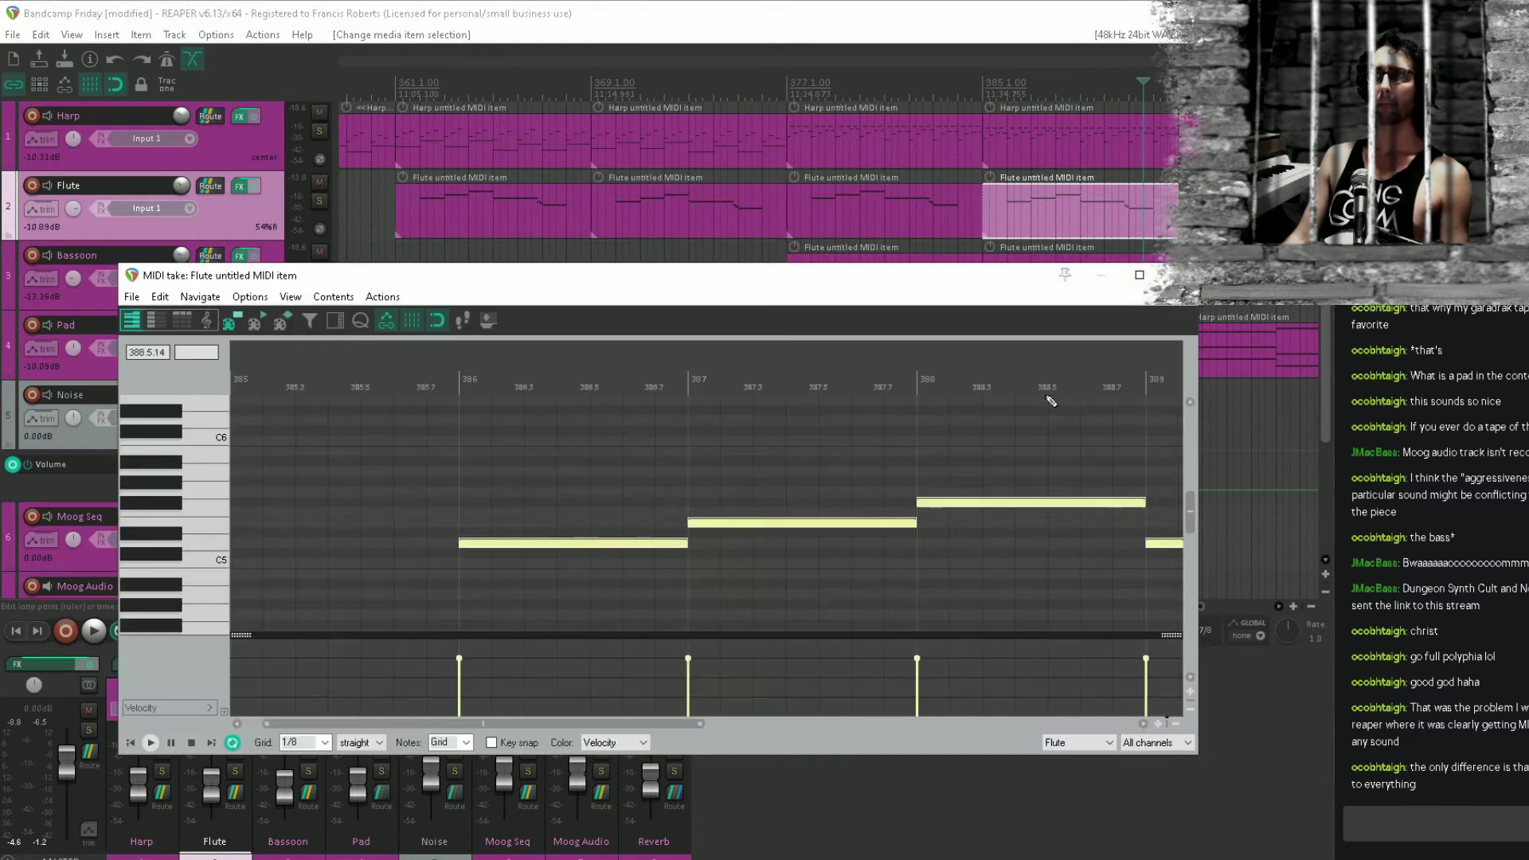
scroll(1084, 527, "down", 4)
left_click(766, 525)
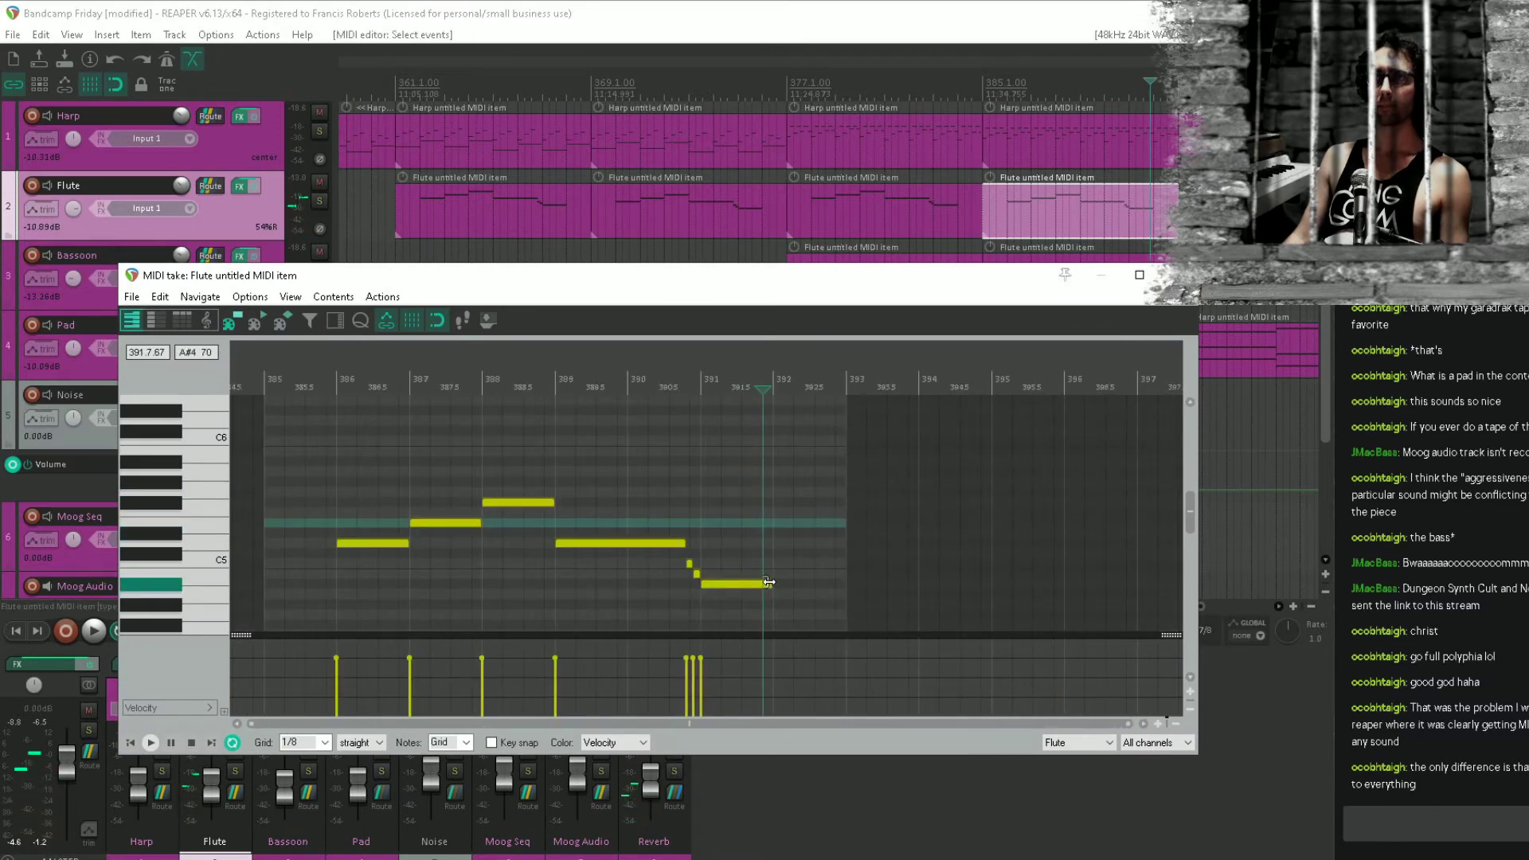
left_click_drag(770, 583, 808, 581)
key("Escape")
Open the Bassoon item at bar 385, lengthen its final note into bar 392, and close the MIDI editor.
left_click(1040, 291)
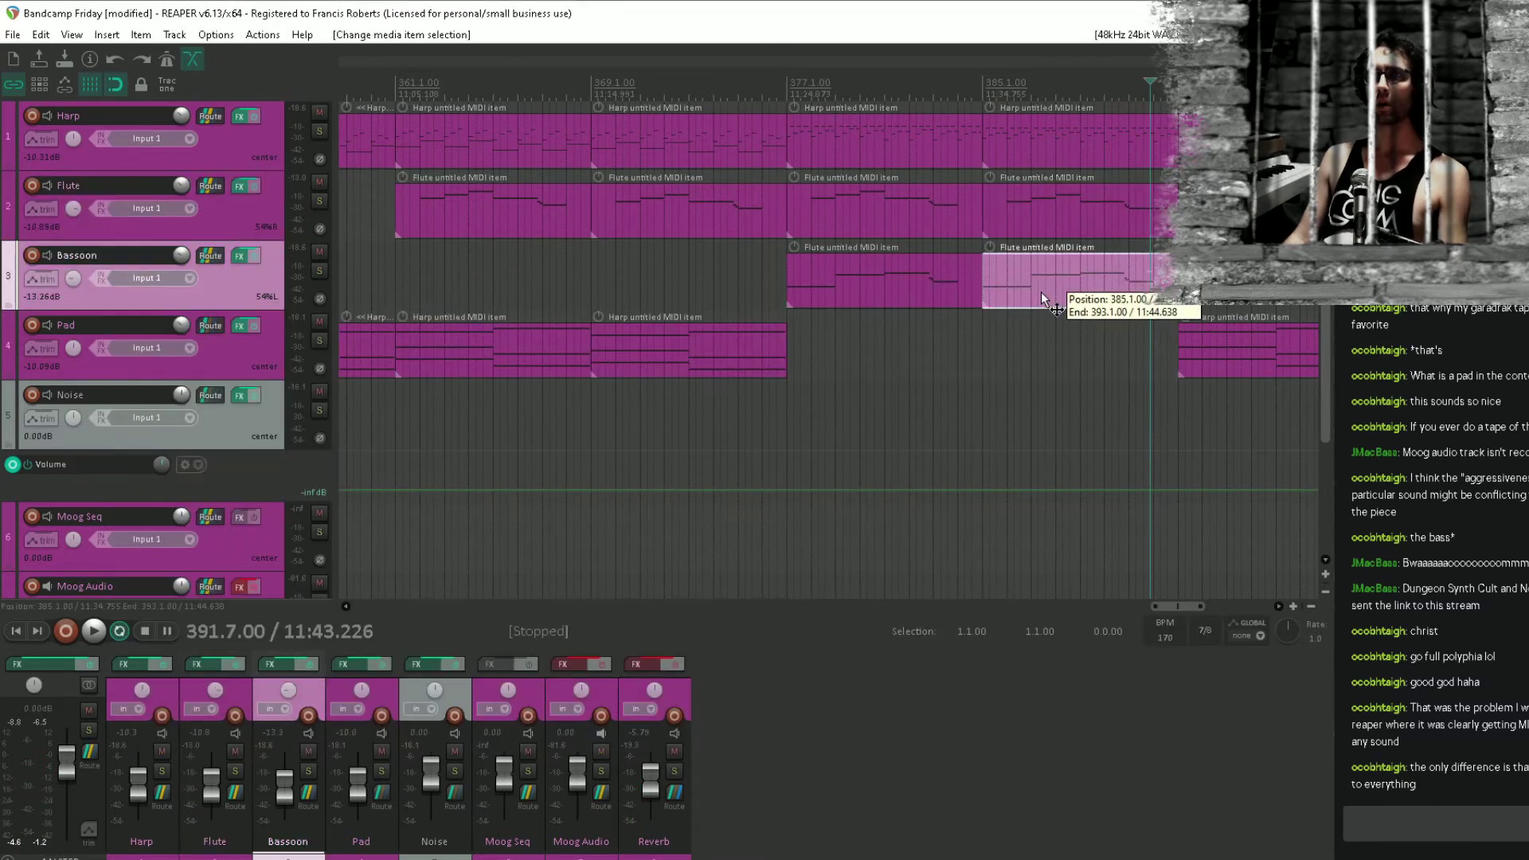
double_click(1039, 291)
left_click_drag(738, 563, 781, 559)
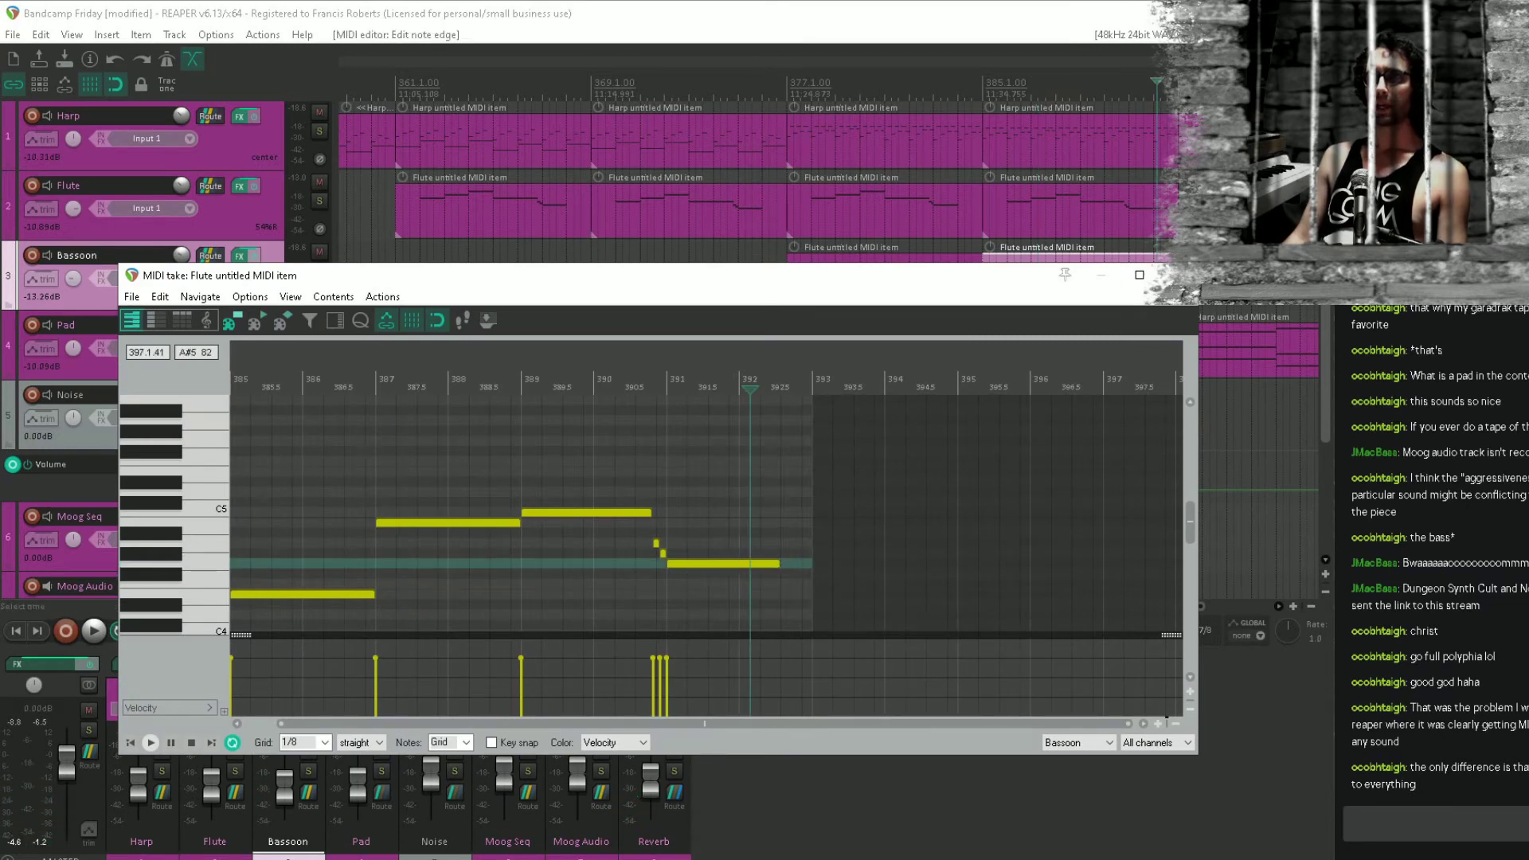
left_click(1170, 275)
left_click(1159, 367)
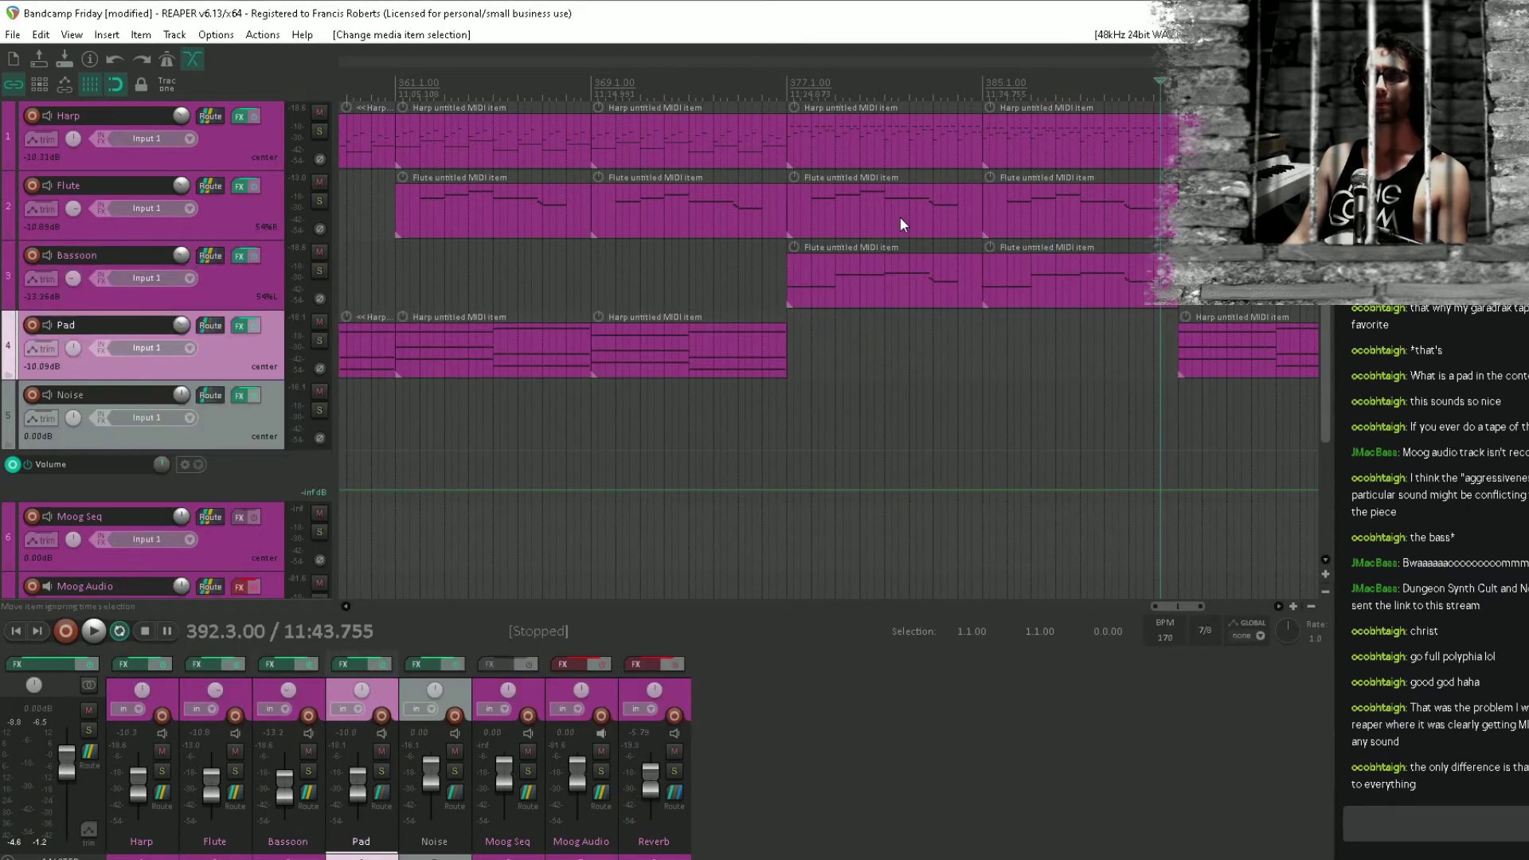
Play back from about bar 390 through the transition into the harp and pad section at bar 393.
left_click_drag(900, 217, 947, 265)
left_click_drag(1019, 219, 894, 275)
left_click(1113, 351)
key("space")
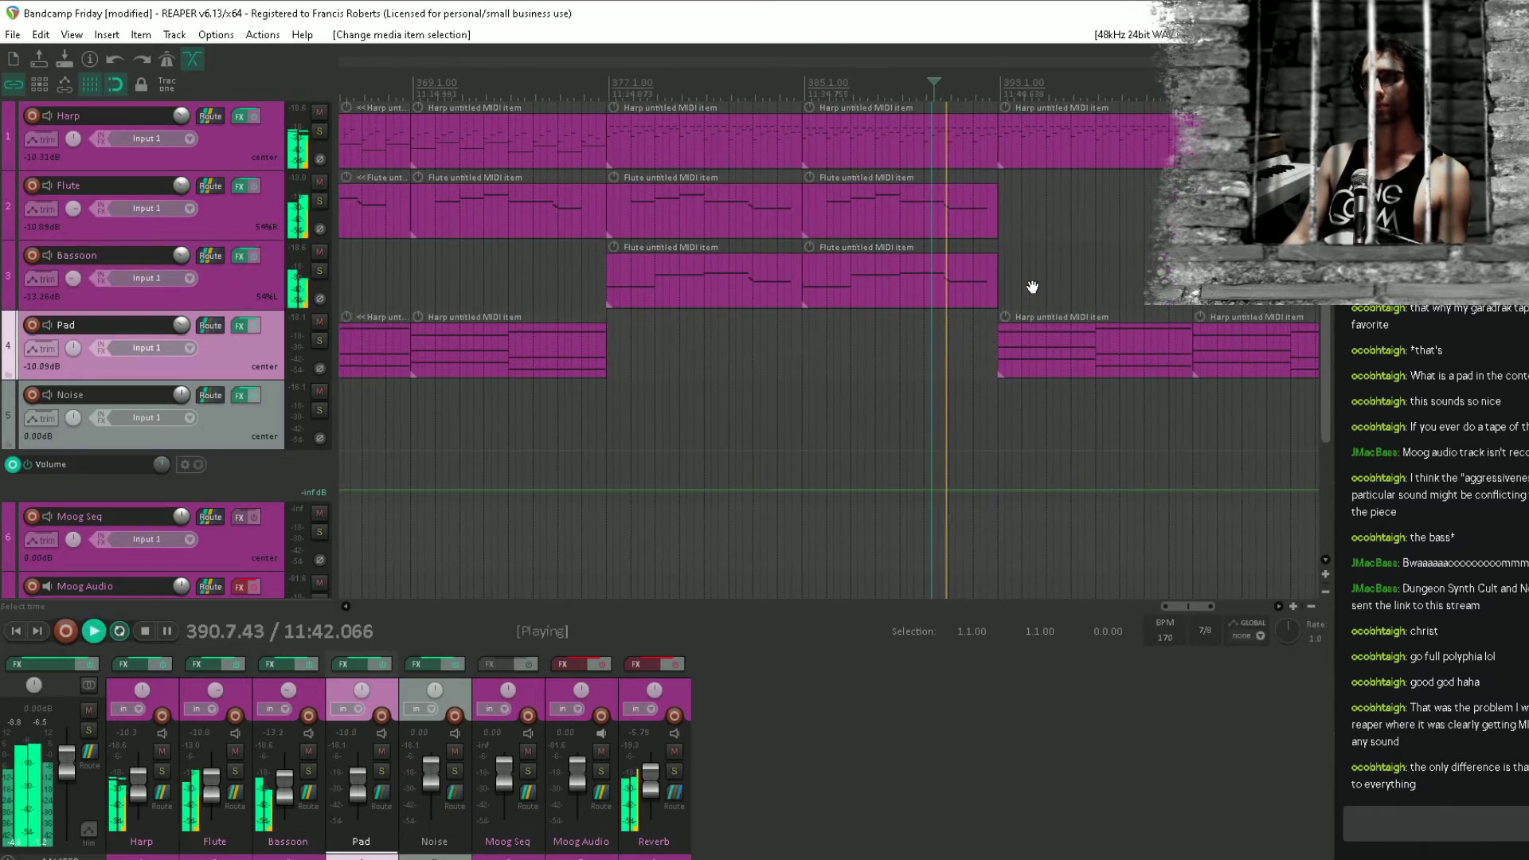
scroll(1034, 288, "up", 2)
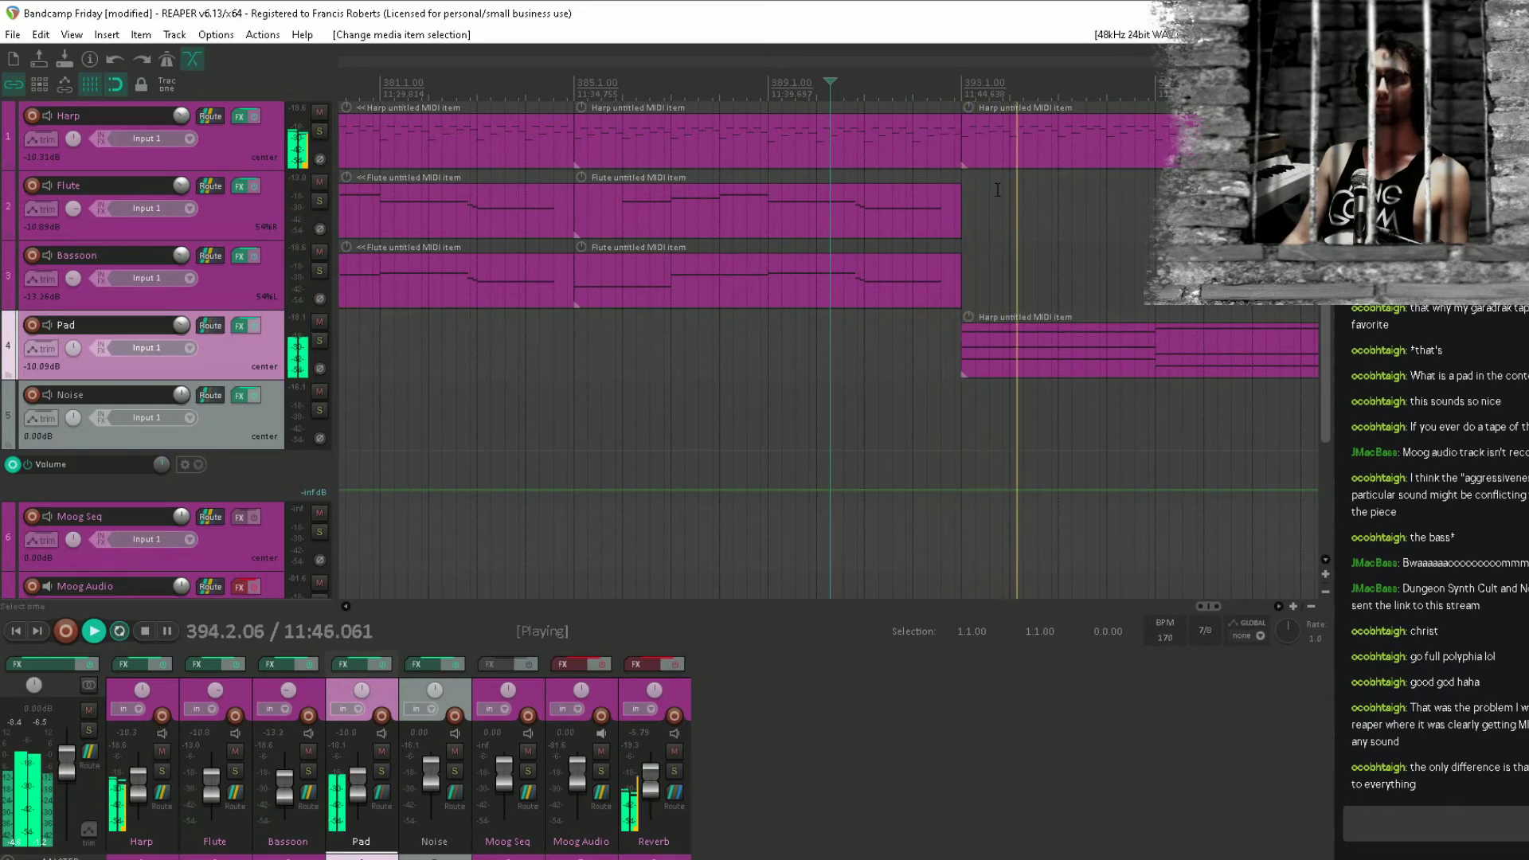
scroll(898, 346, "down", 3)
left_click_drag(1060, 225, 934, 223)
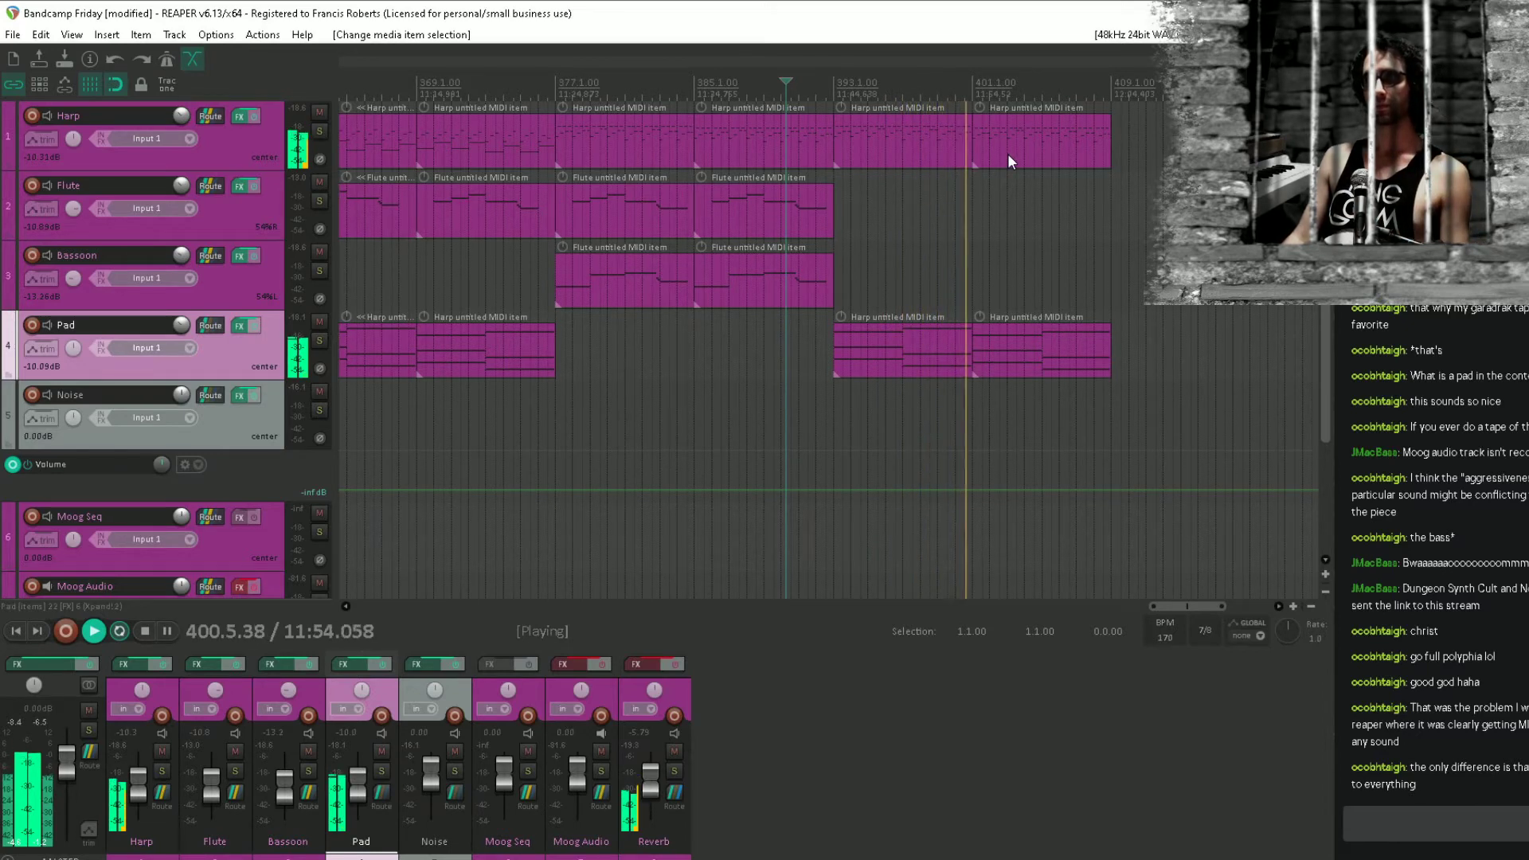
scroll(1006, 155, "down", 2)
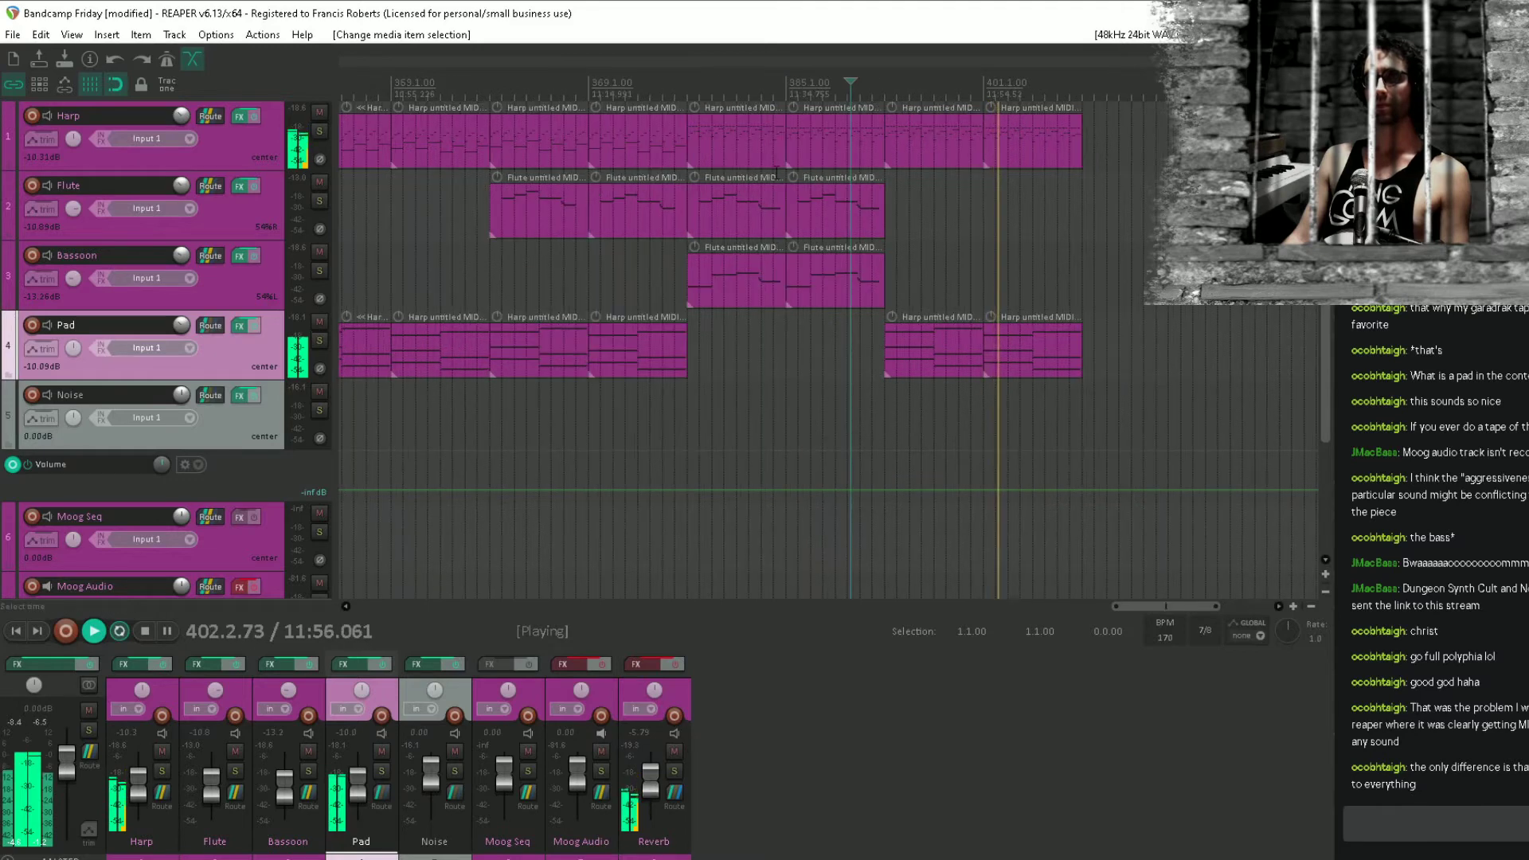
Copy the Harp, Flute and Pad items spanning bars 361 to 377 so the duplicates start at bar 409.
left_click_drag(766, 247, 1059, 270)
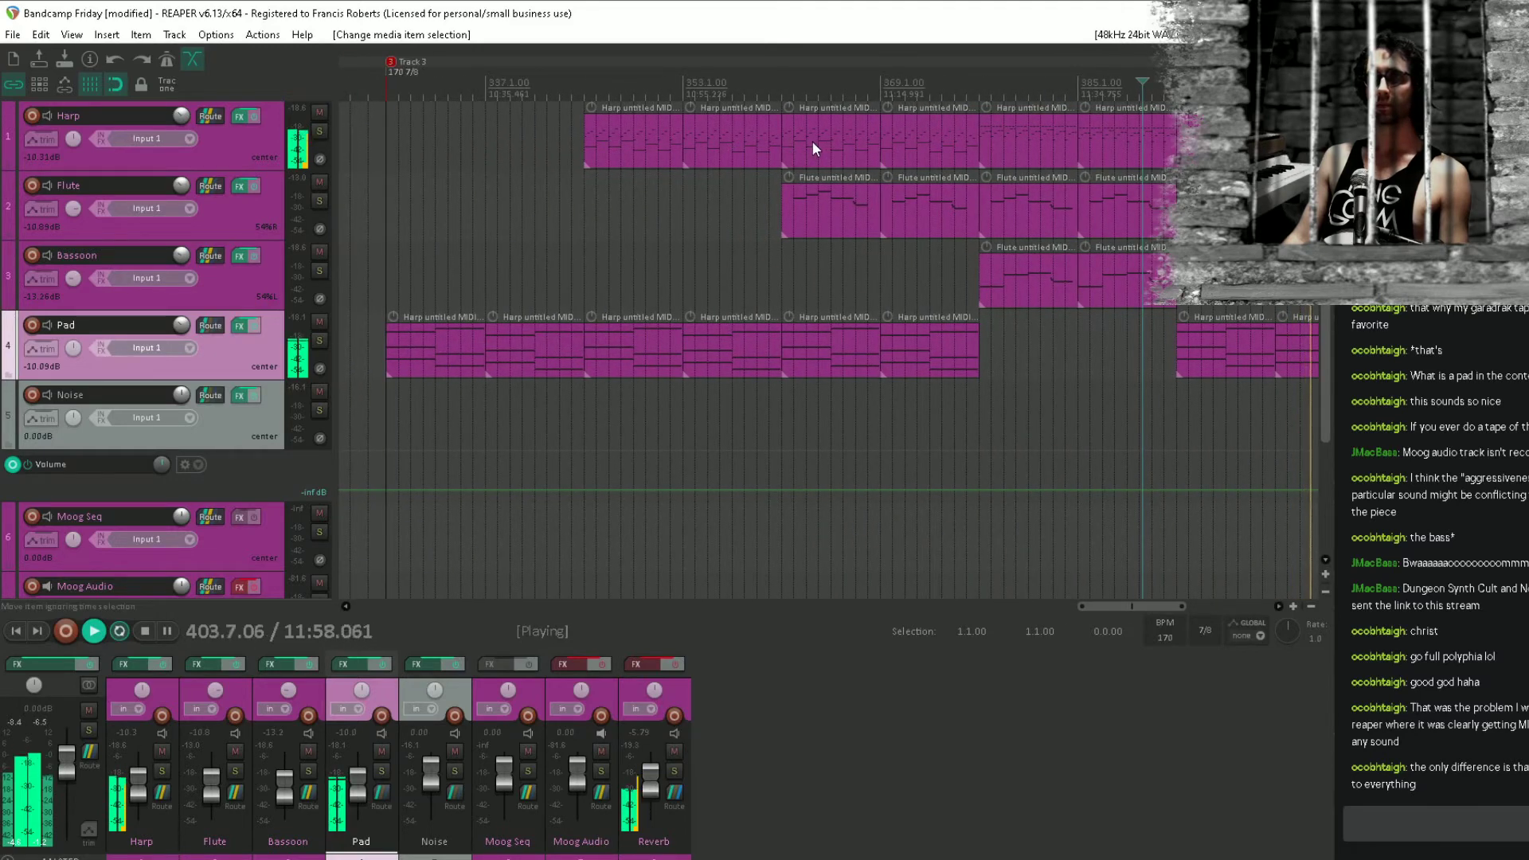
left_click_drag(812, 142, 823, 264)
scroll(683, 255, "down", 2)
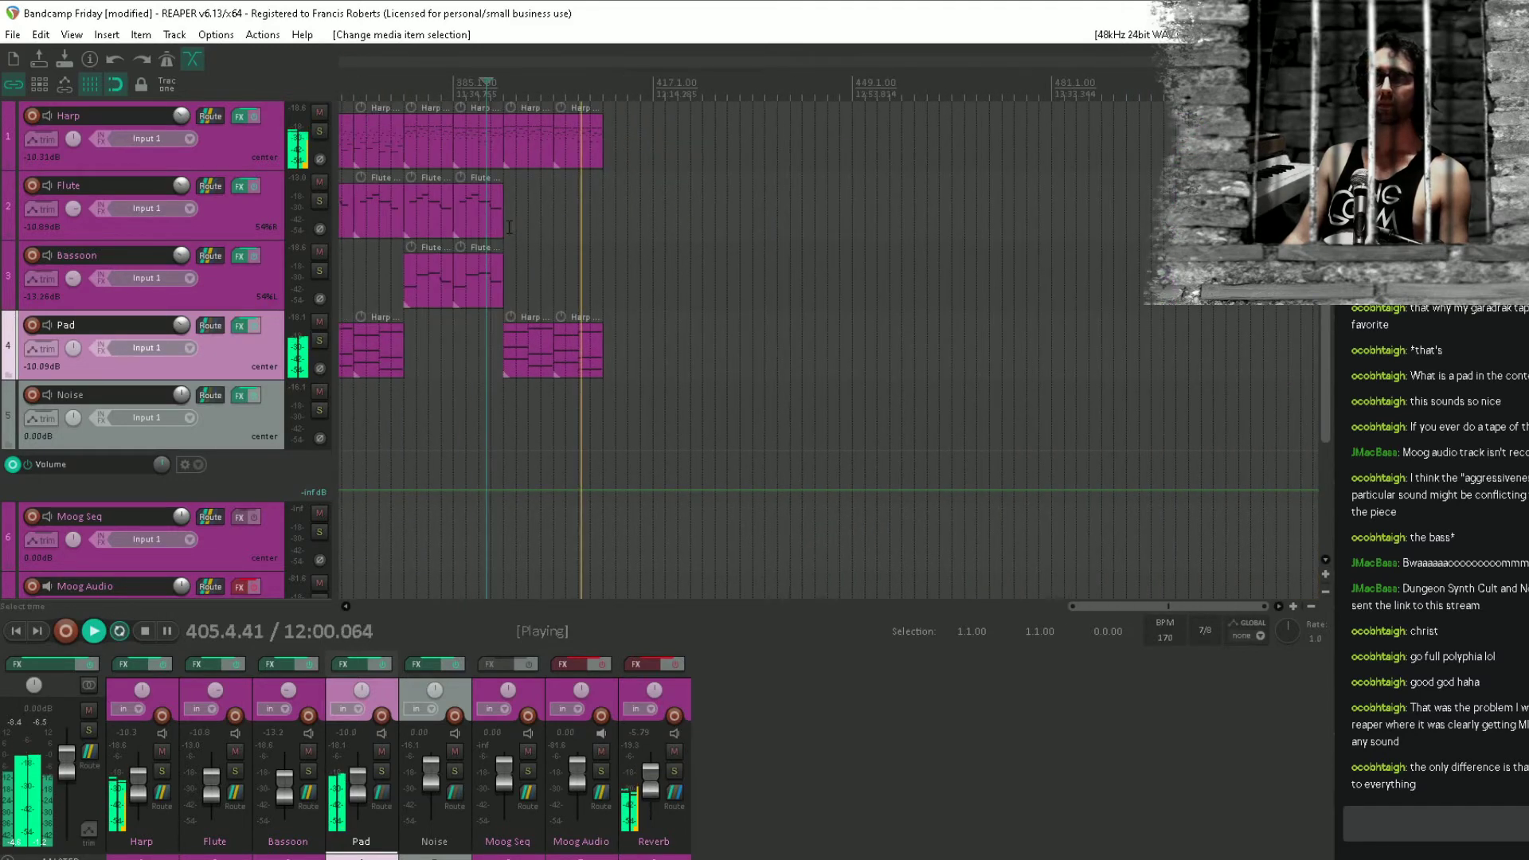
left_click_drag(403, 247, 748, 245)
left_click_drag(692, 195, 981, 363)
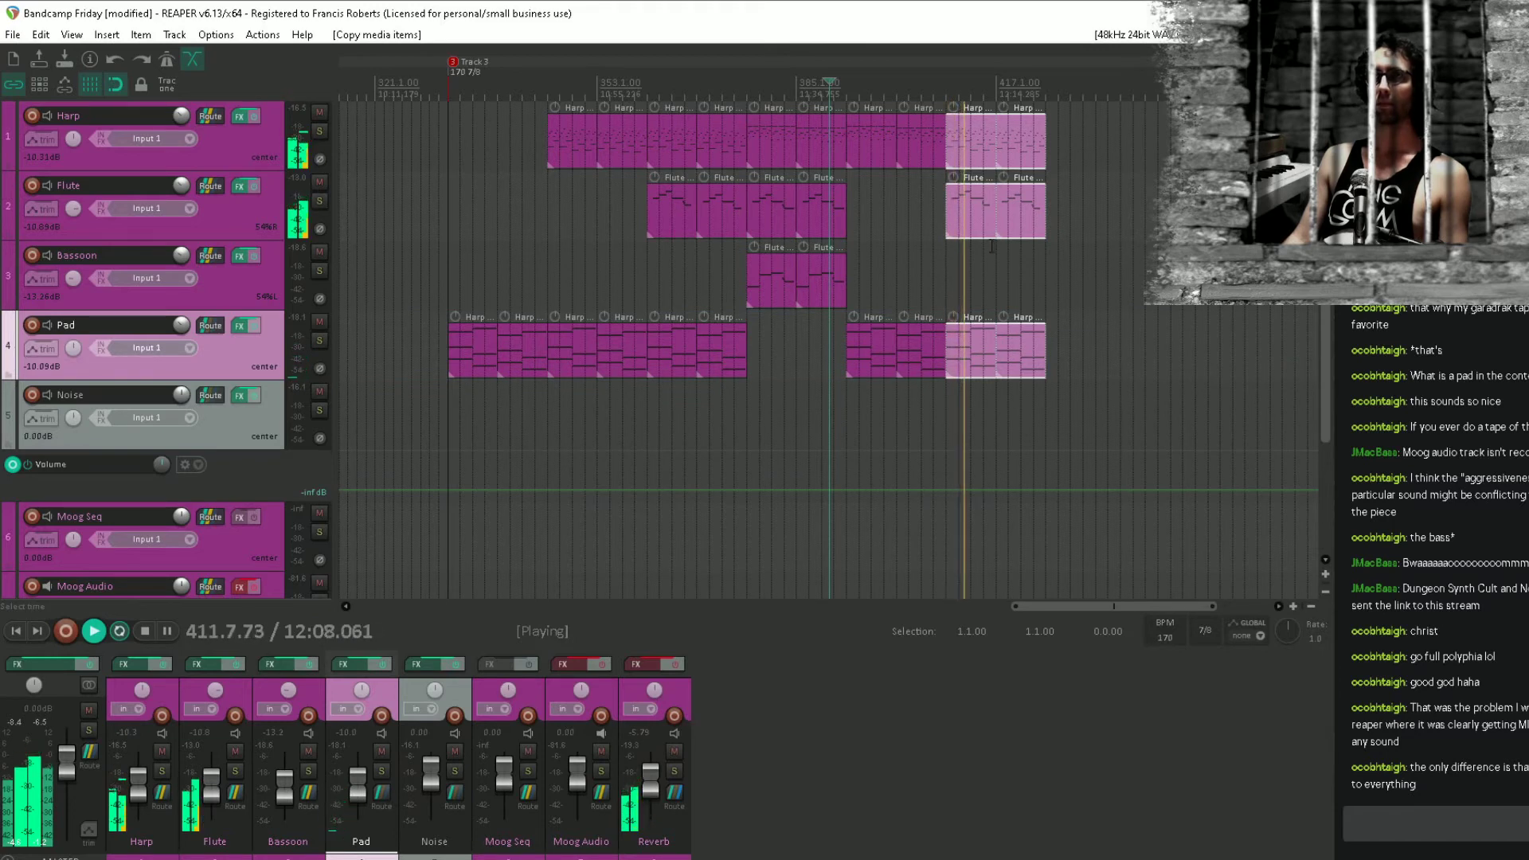
Delete the two copied Harp items from bar 409 onward, save the project, and play back from bar 403.
key("space")
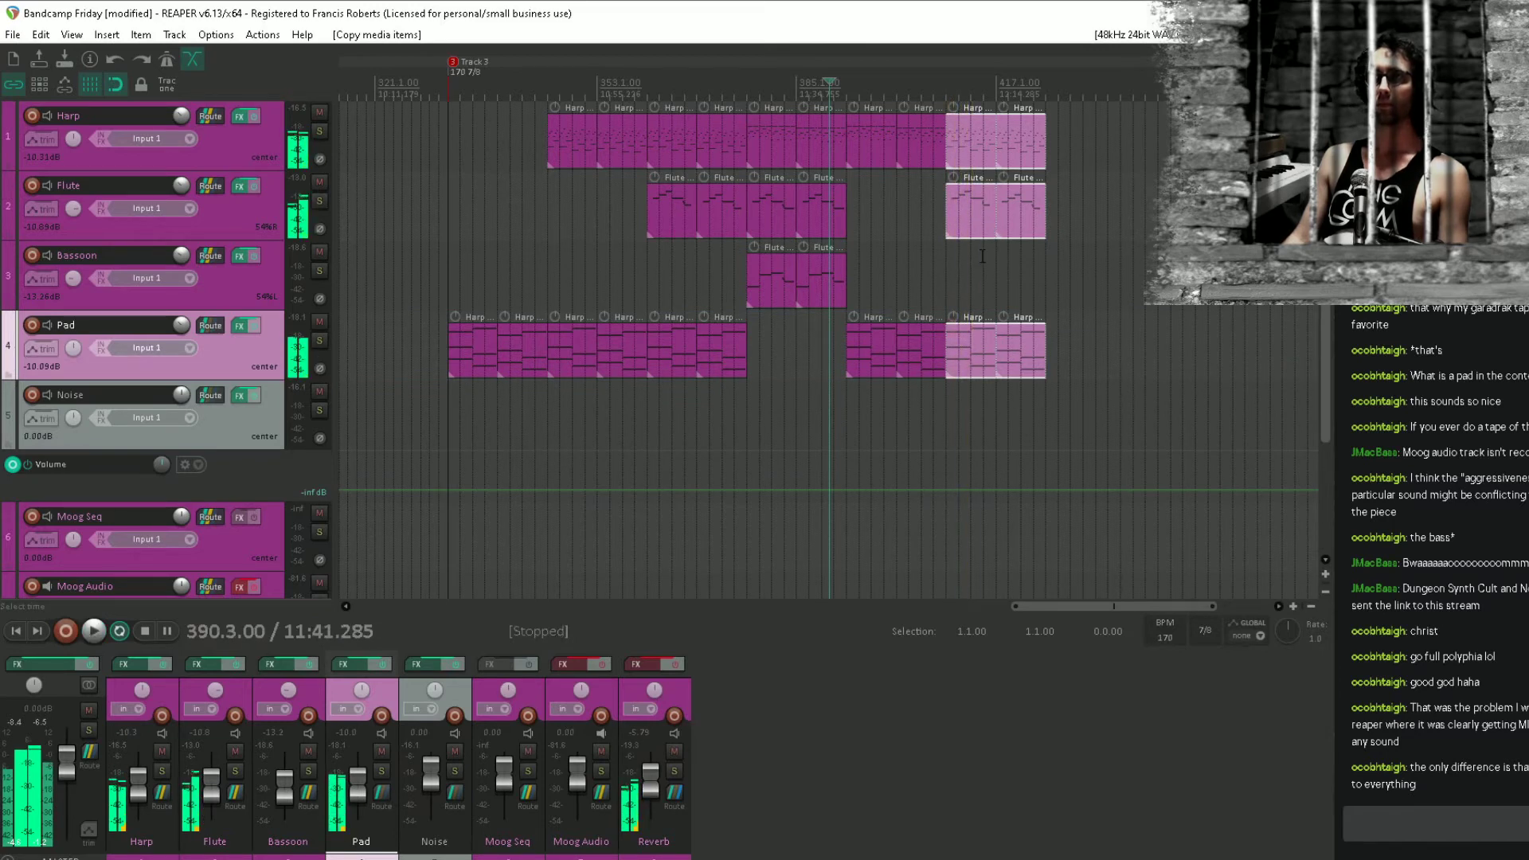
left_click_drag(981, 117, 1036, 154)
left_click(916, 216)
key("space")
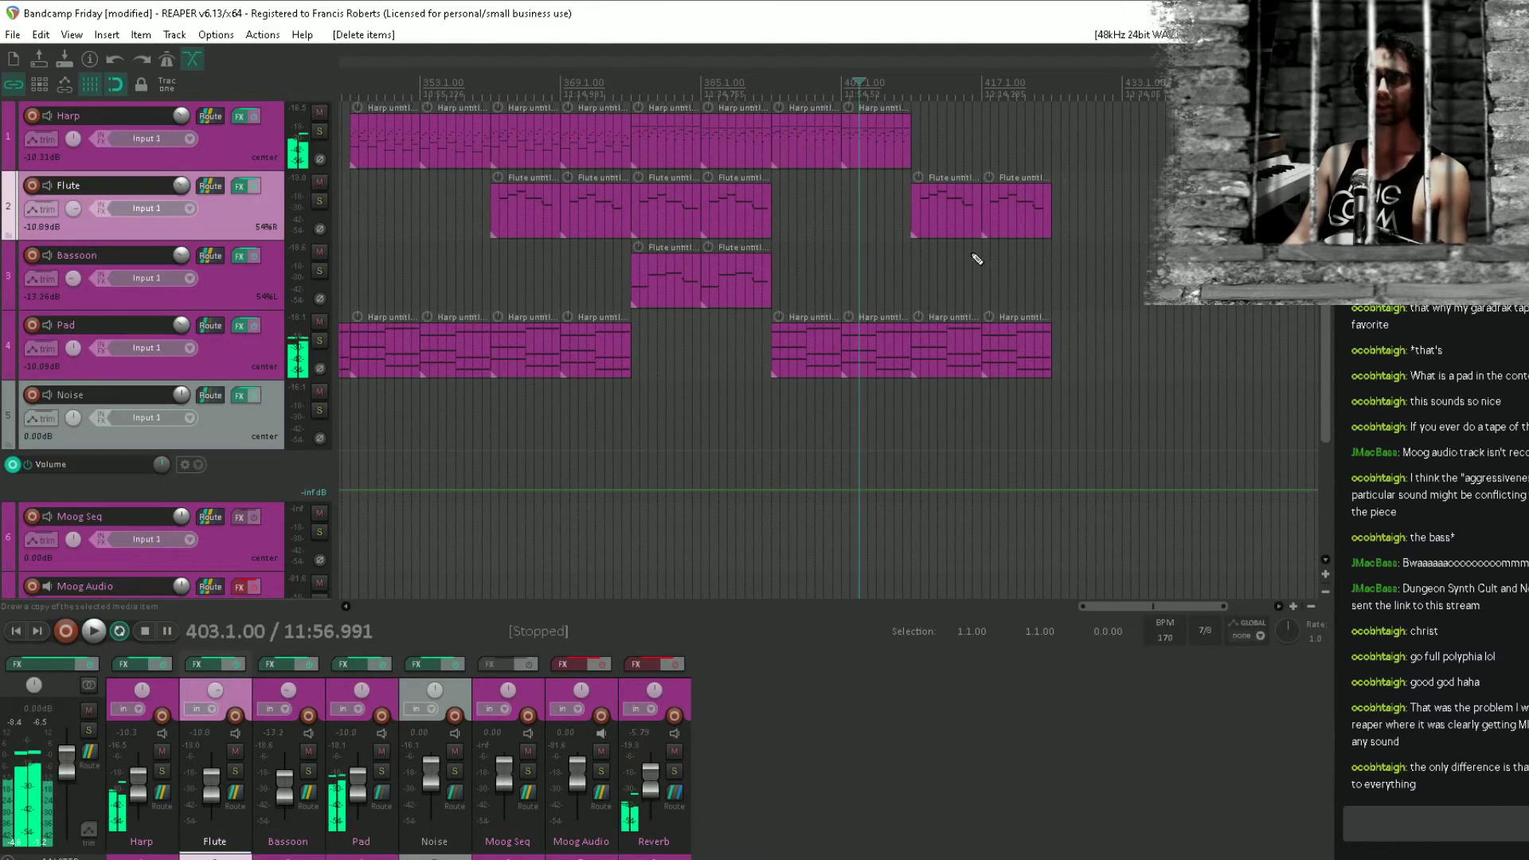
key("ctrl+s")
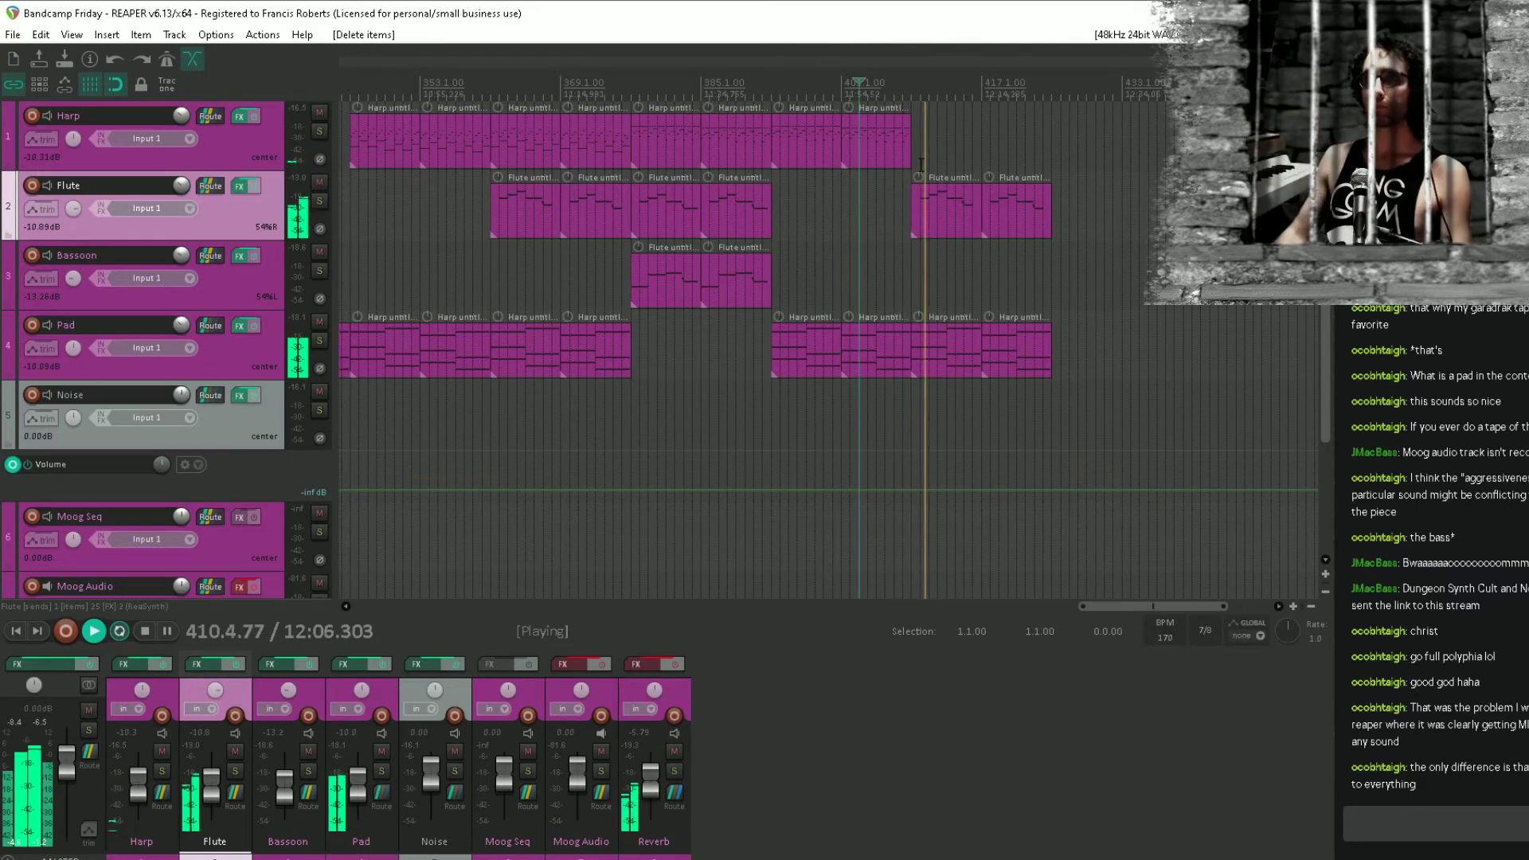
key("space")
Draw a new empty Harp item from bar 409 to bar 413 and open it in the MIDI editor.
left_click(920, 155)
scroll(919, 152, "up", 3)
scroll(916, 150, "up", 2)
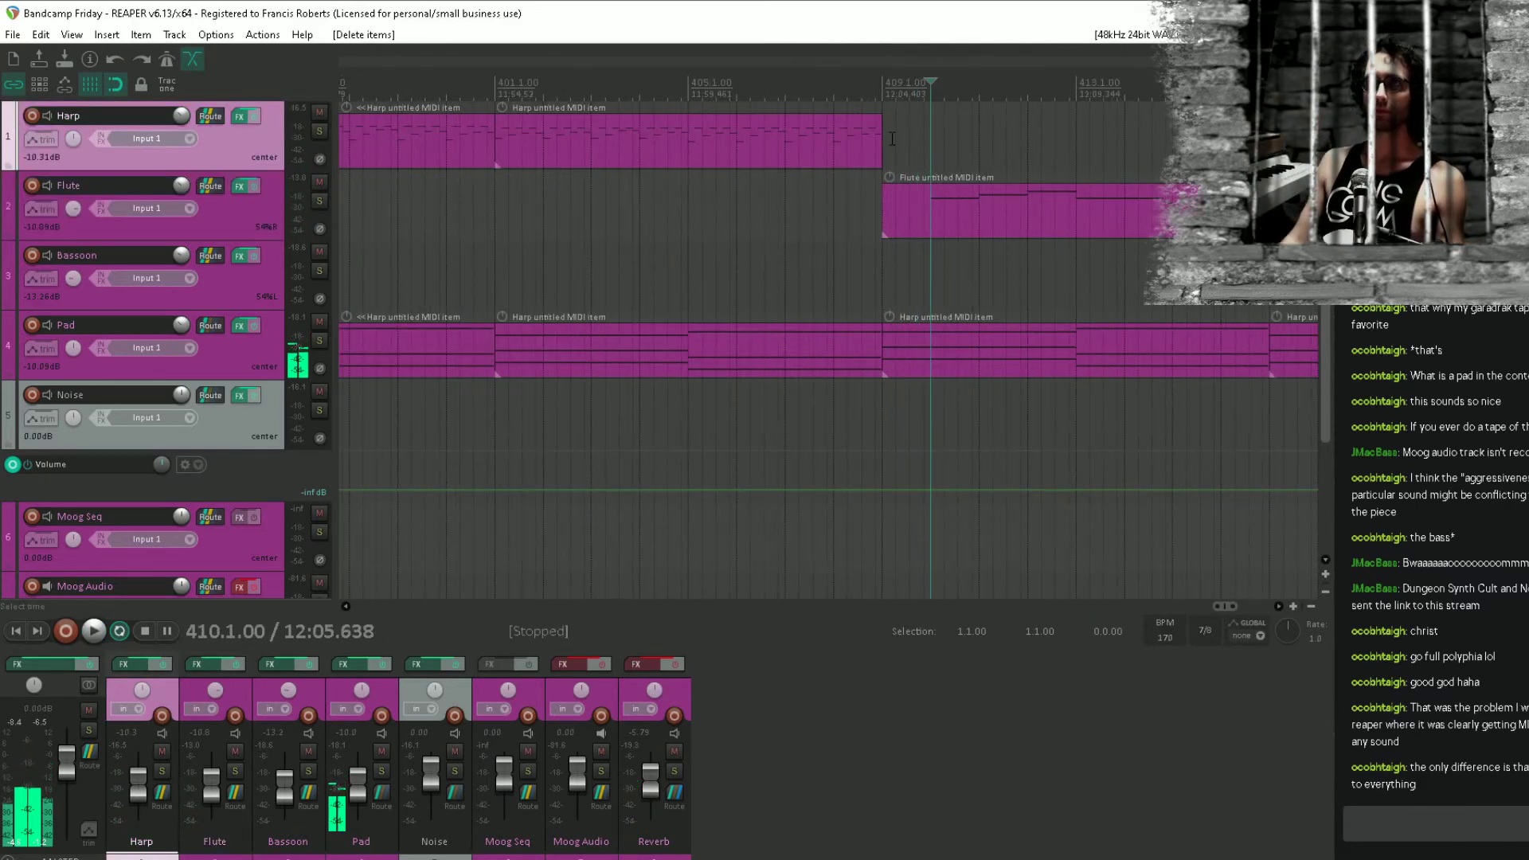
left_click(888, 143)
left_click_drag(895, 148, 1087, 148)
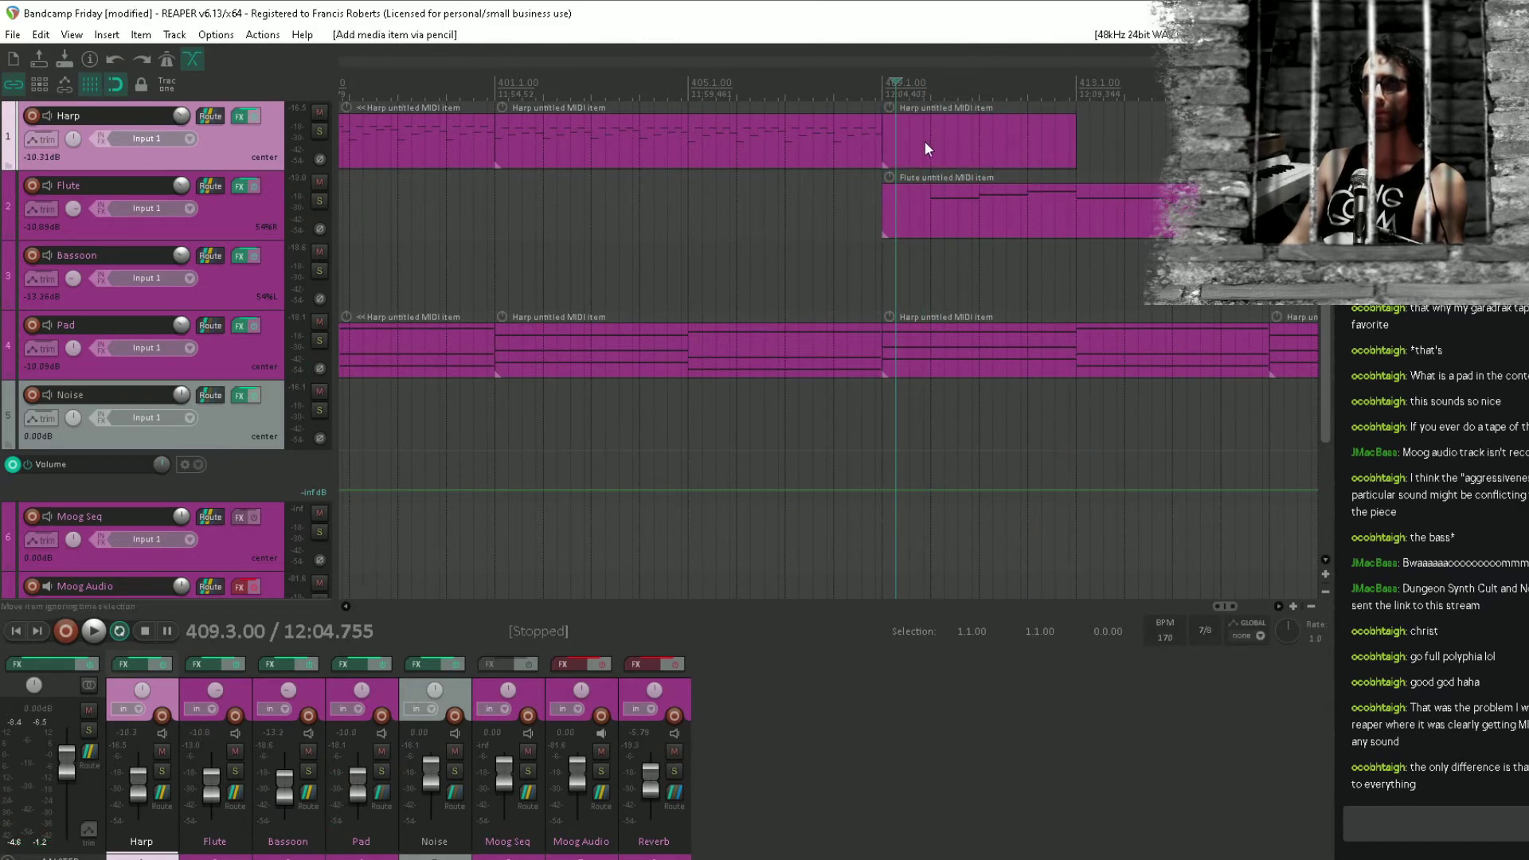
double_click(894, 140)
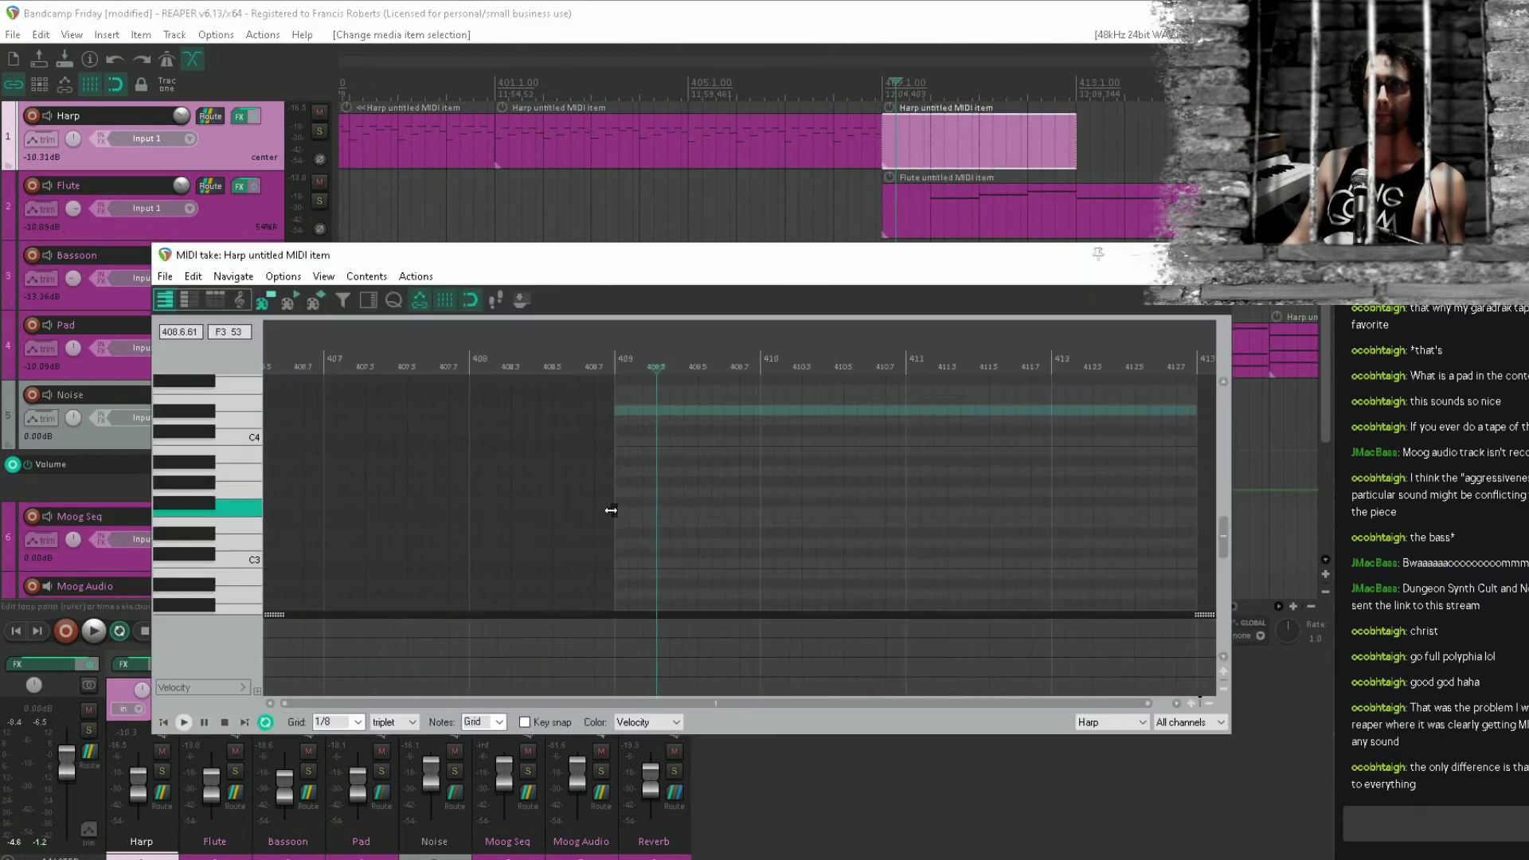
Insert seven consecutive eighth-triplet Harp notes from bar 409: E3, F#3, G#3, B3, A#3, F#3, G#3.
left_click(622, 523)
scroll(563, 521, "up", 2)
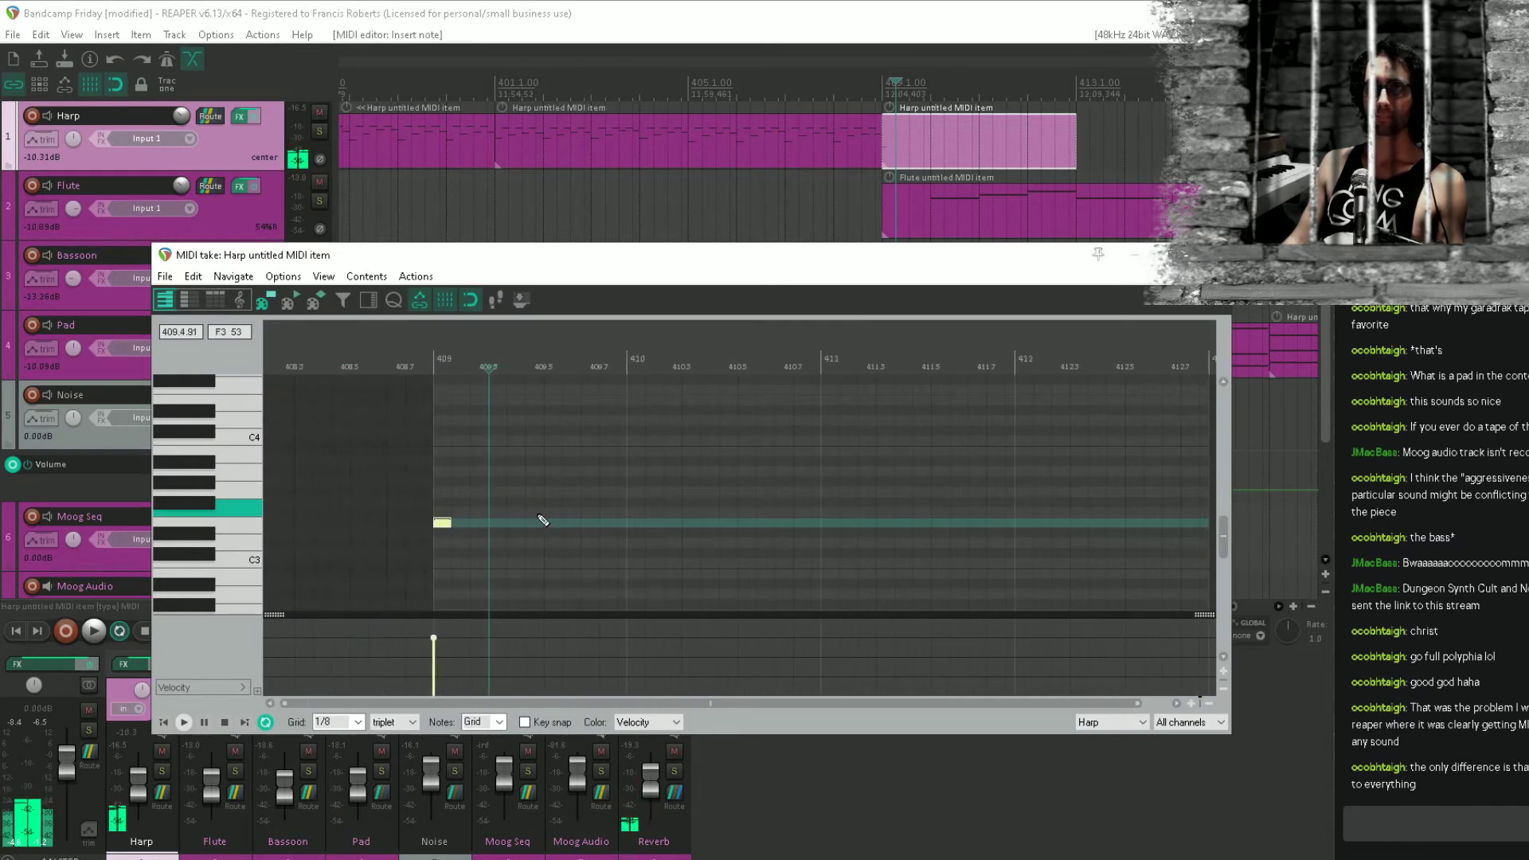
left_click(467, 502)
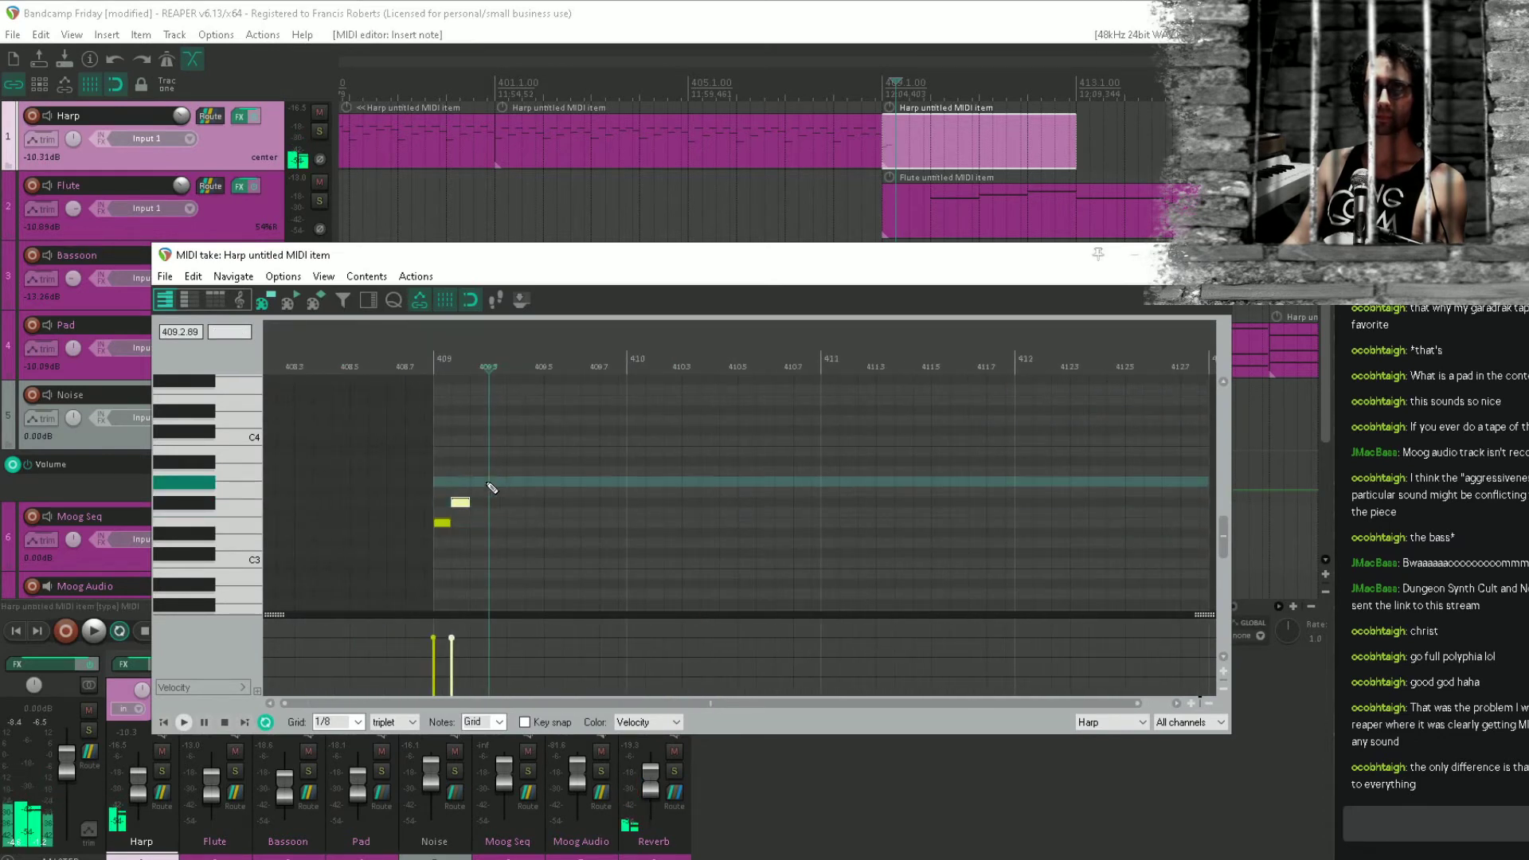
left_click(499, 452)
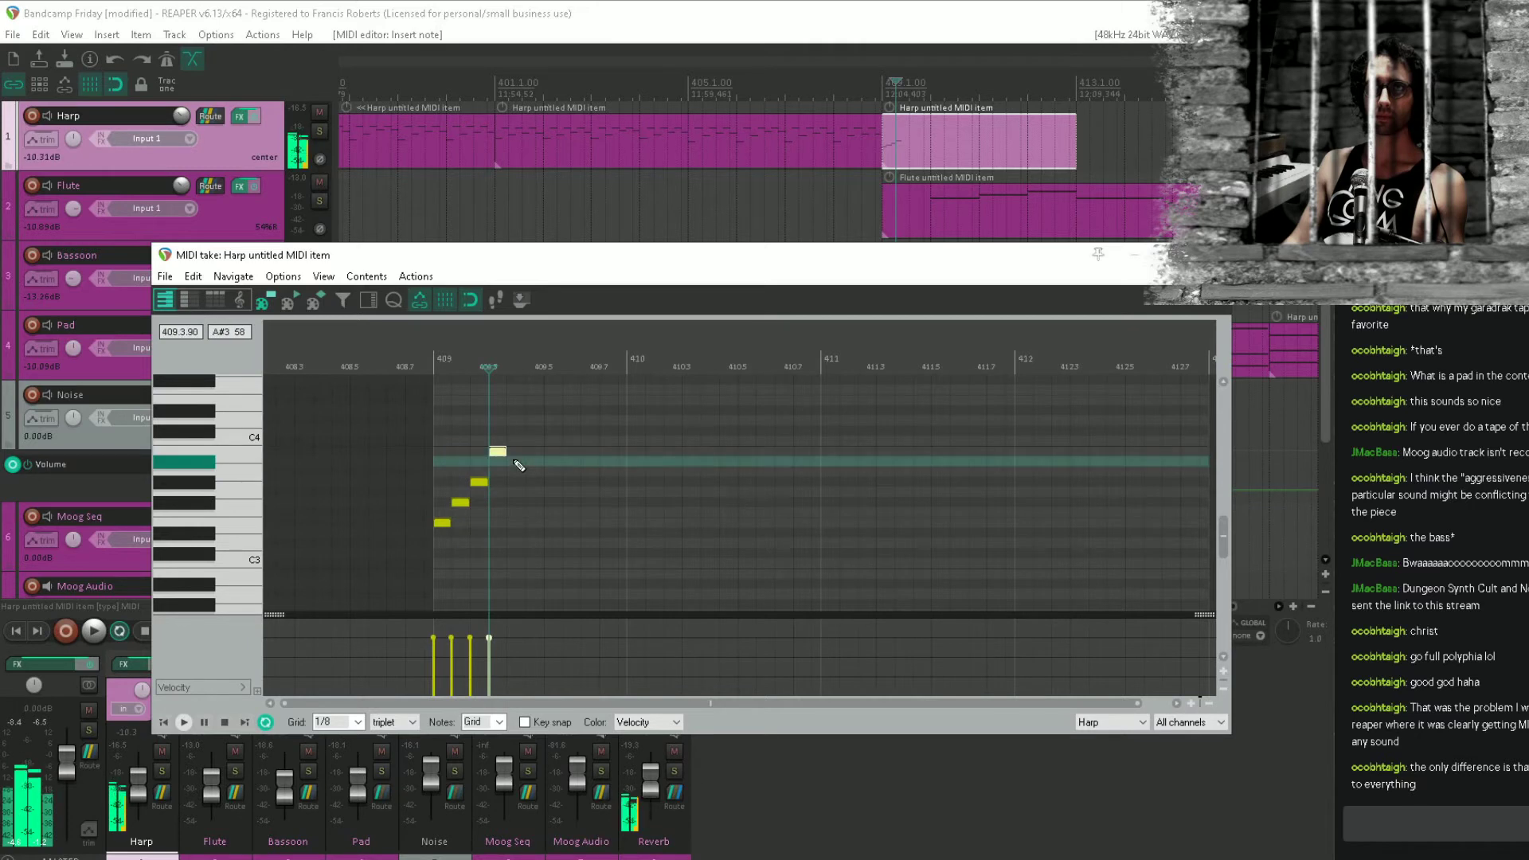
left_click(514, 462)
left_click(534, 503)
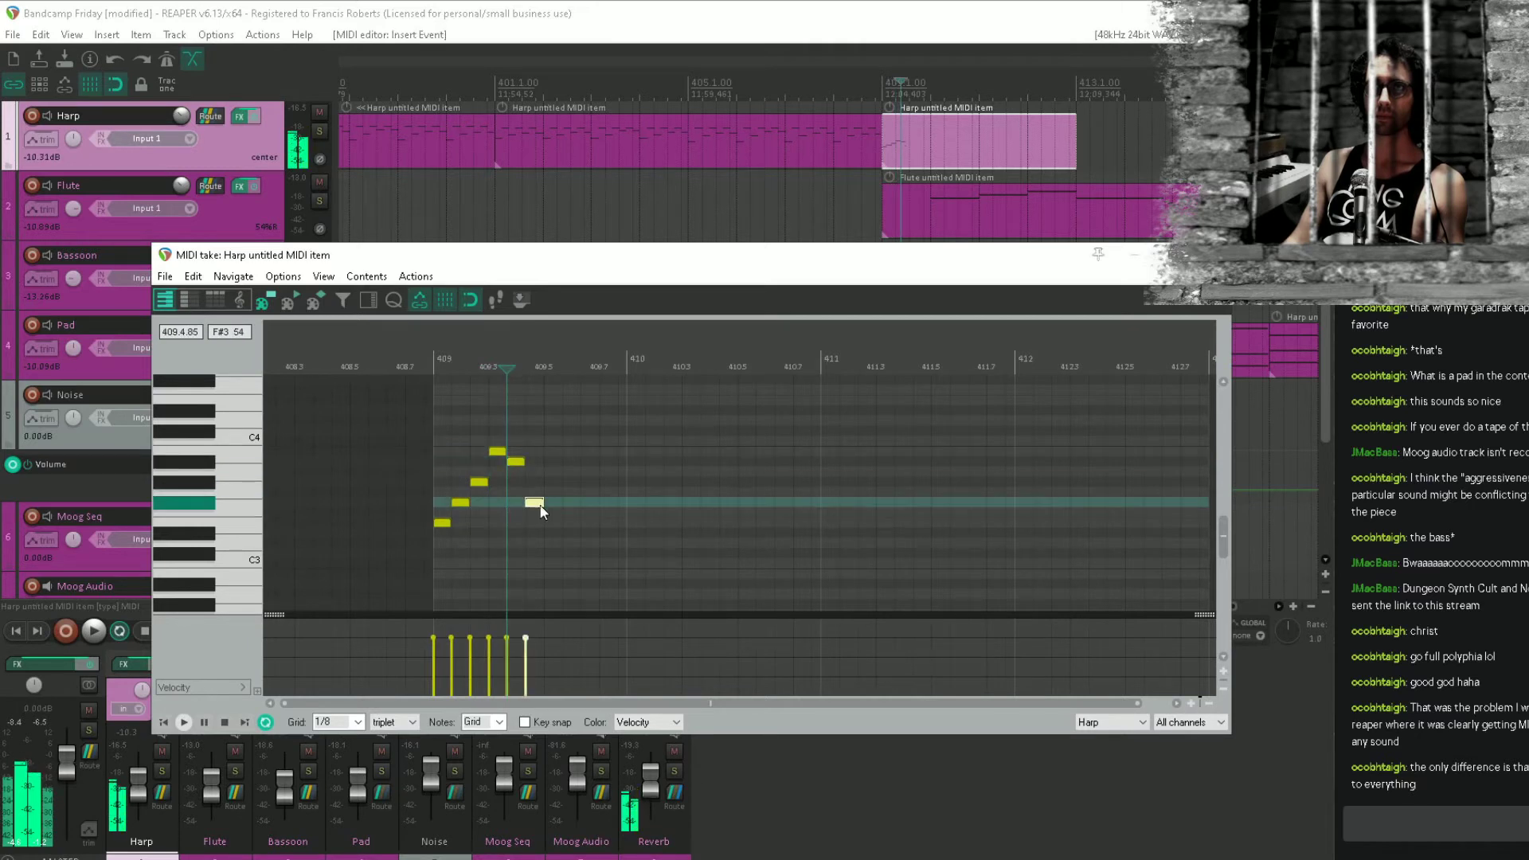
left_click(552, 482)
Audition the seven-note Harp figure and copy it directly after itself, running into bar 410.
key("space")
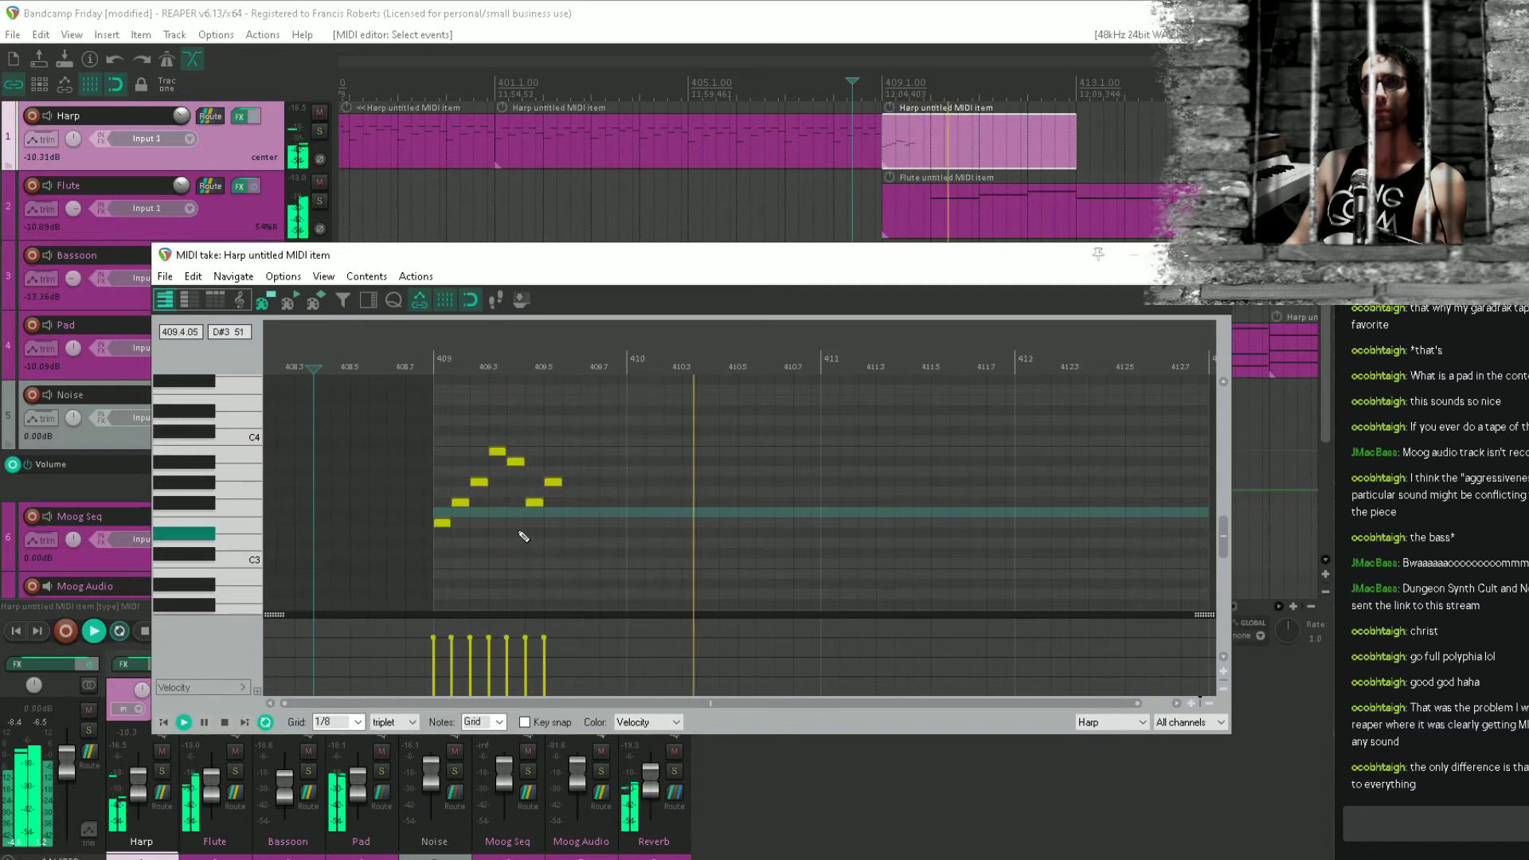
key("space")
left_click_drag(599, 452, 572, 523)
key("space")
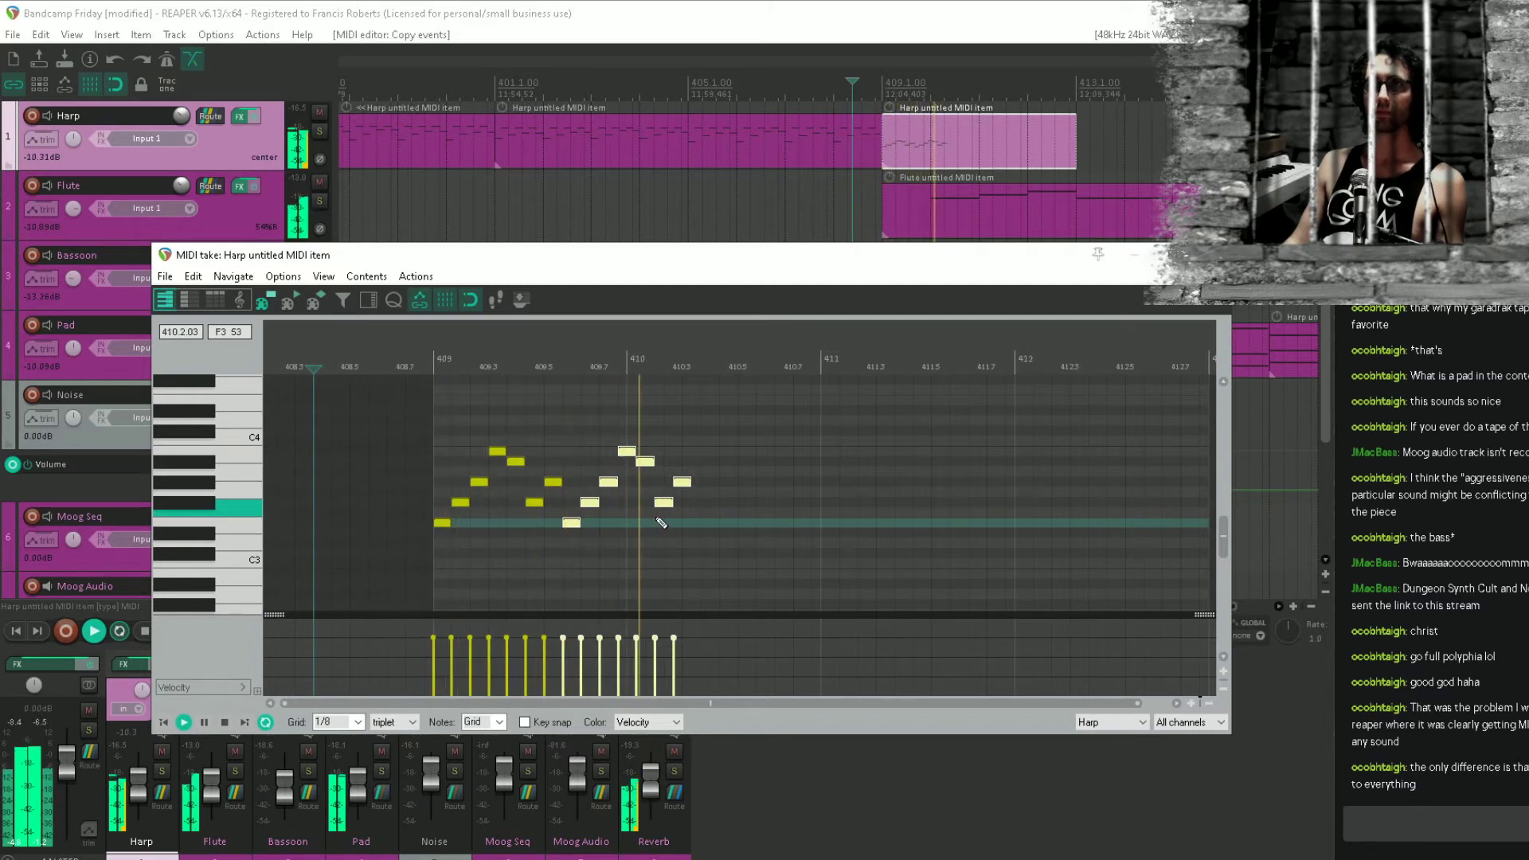
key("space")
Copy both seven-note figures further along so the duplicates start in bar 410, and play back the Harp part.
left_click_drag(736, 435, 711, 531)
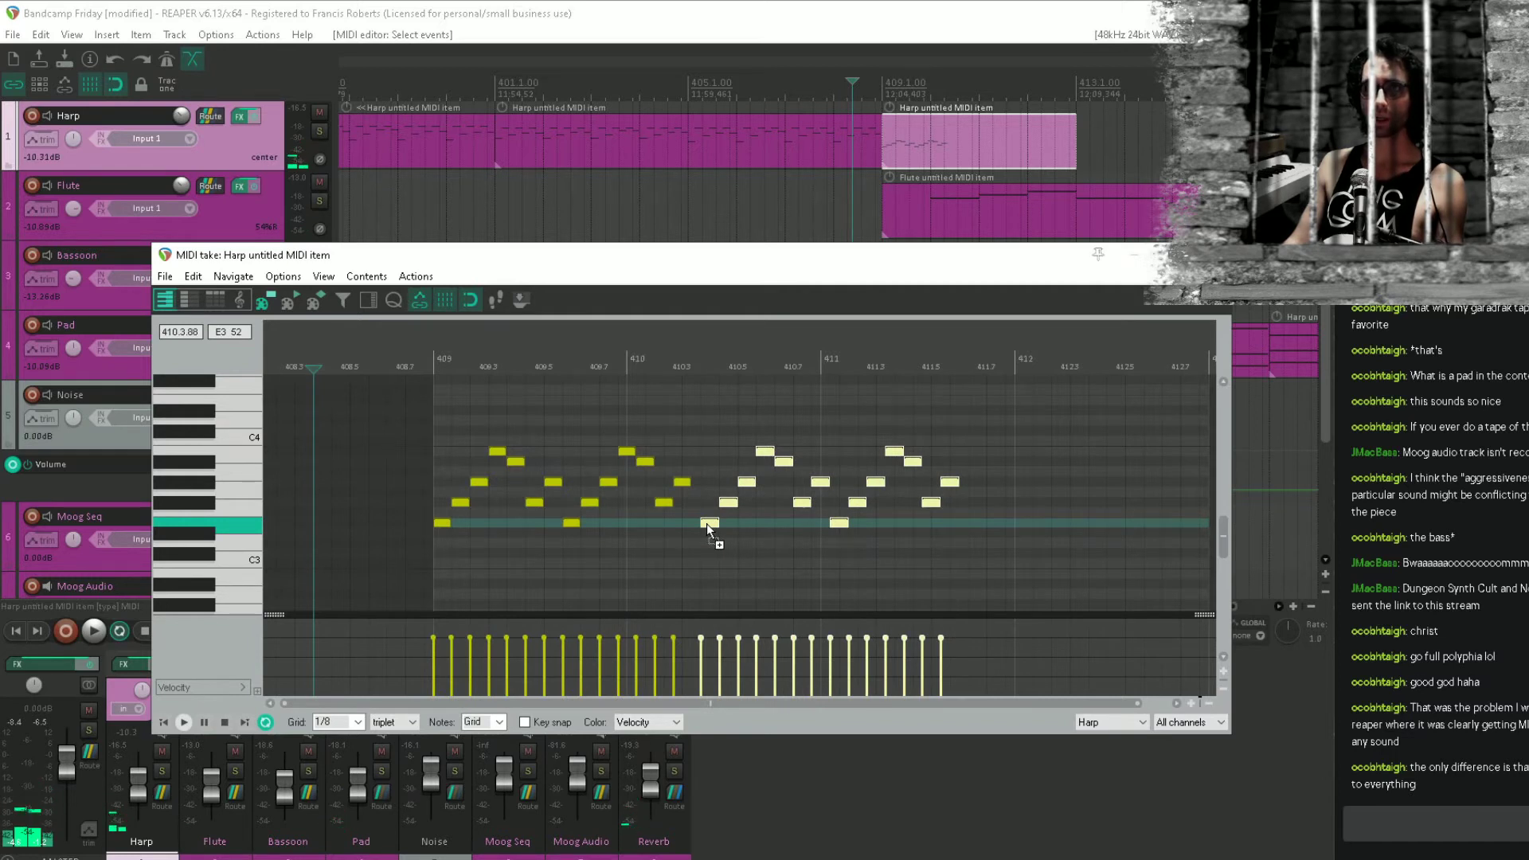
left_click_drag(707, 526, 706, 525)
scroll(707, 527, "up", 3)
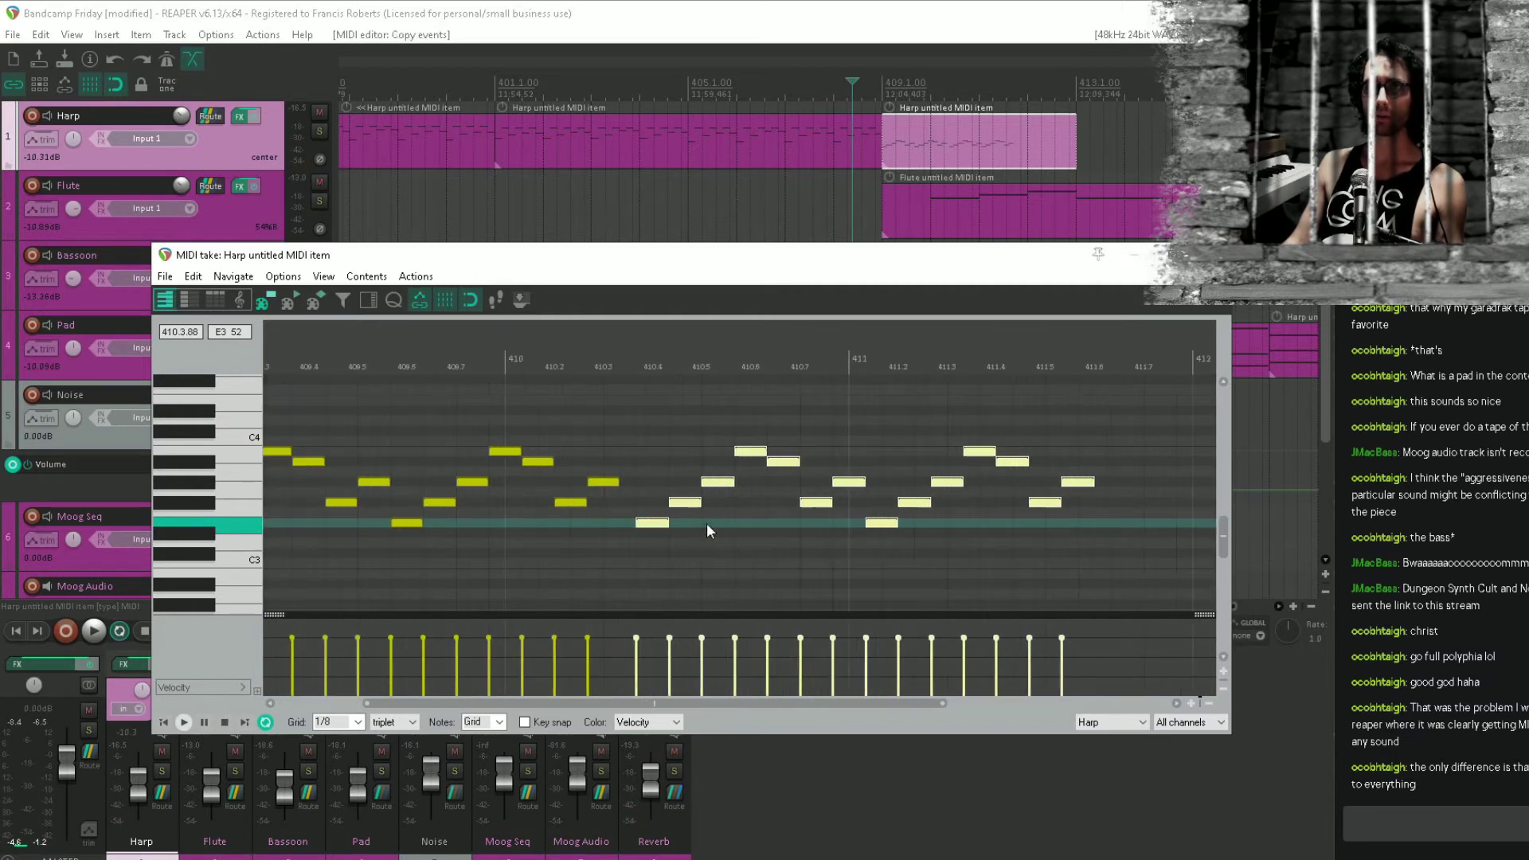
left_click_drag(363, 524, 872, 512)
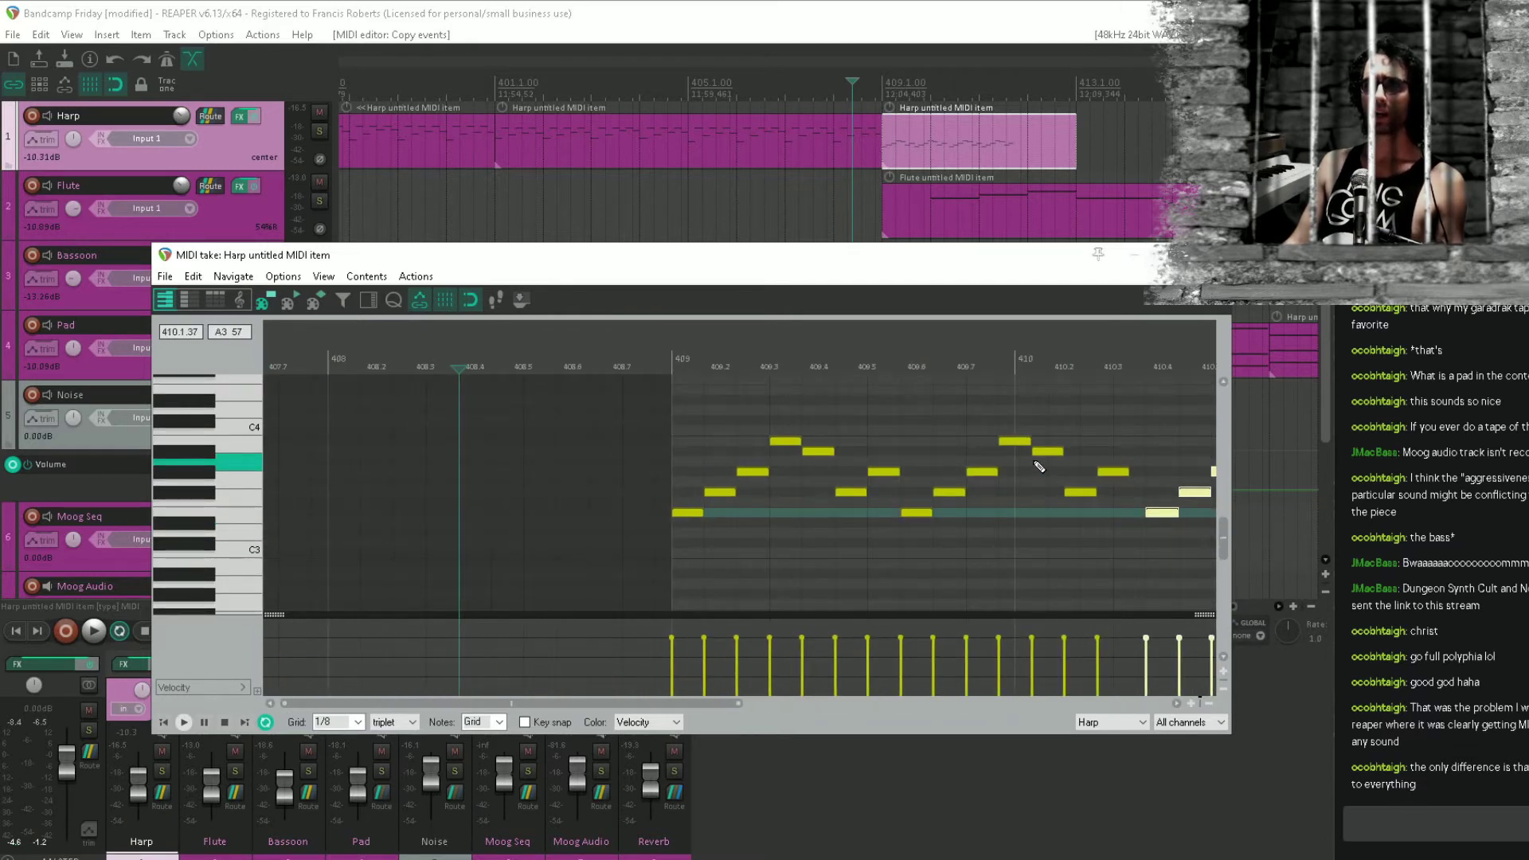
left_click_drag(1039, 466, 854, 508)
key("space")
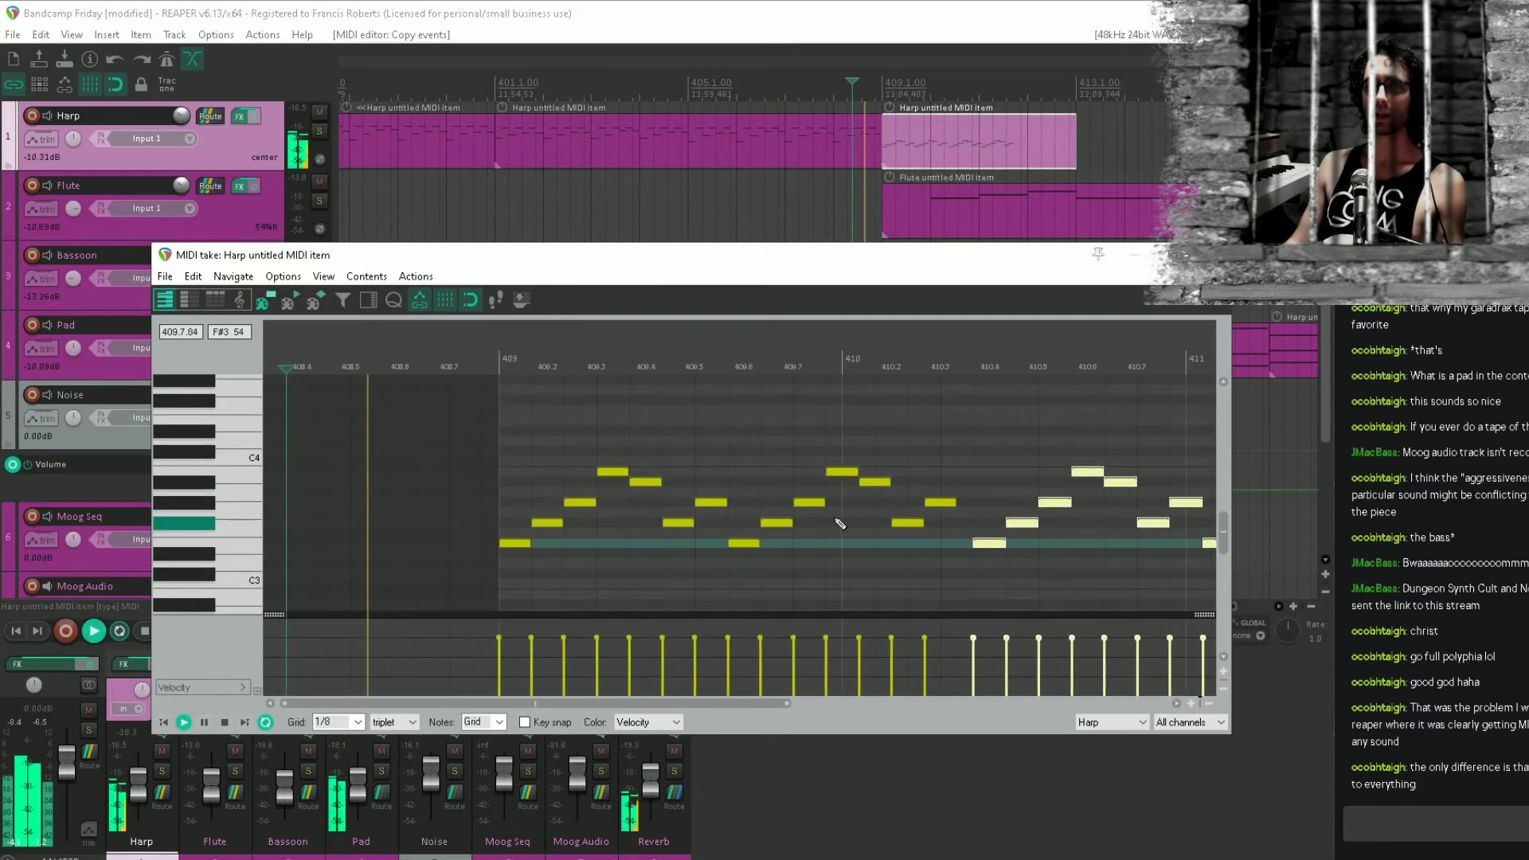
scroll(970, 501, "down", 3)
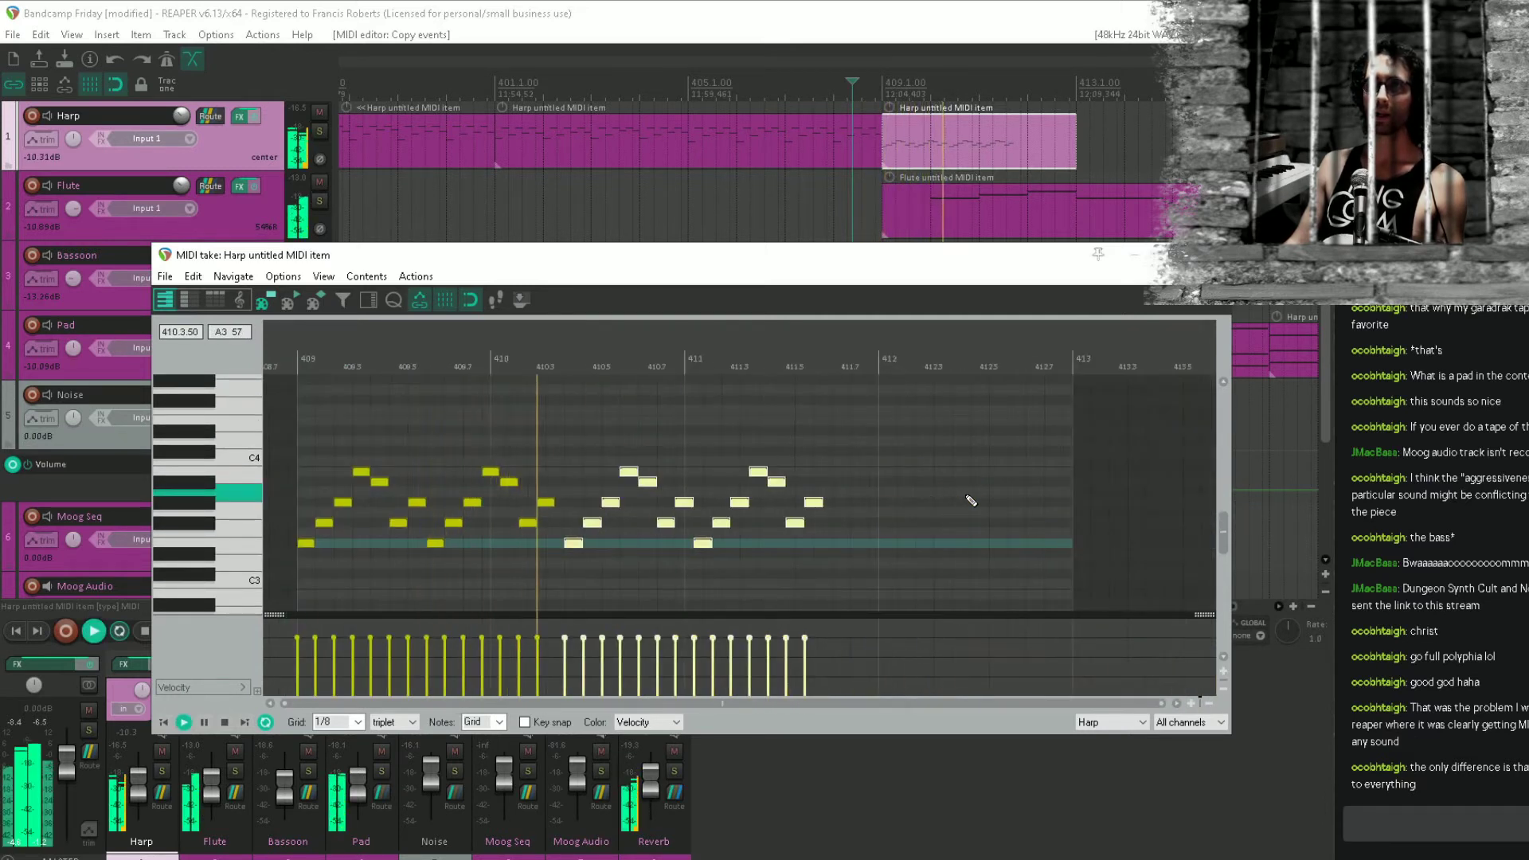
key("space")
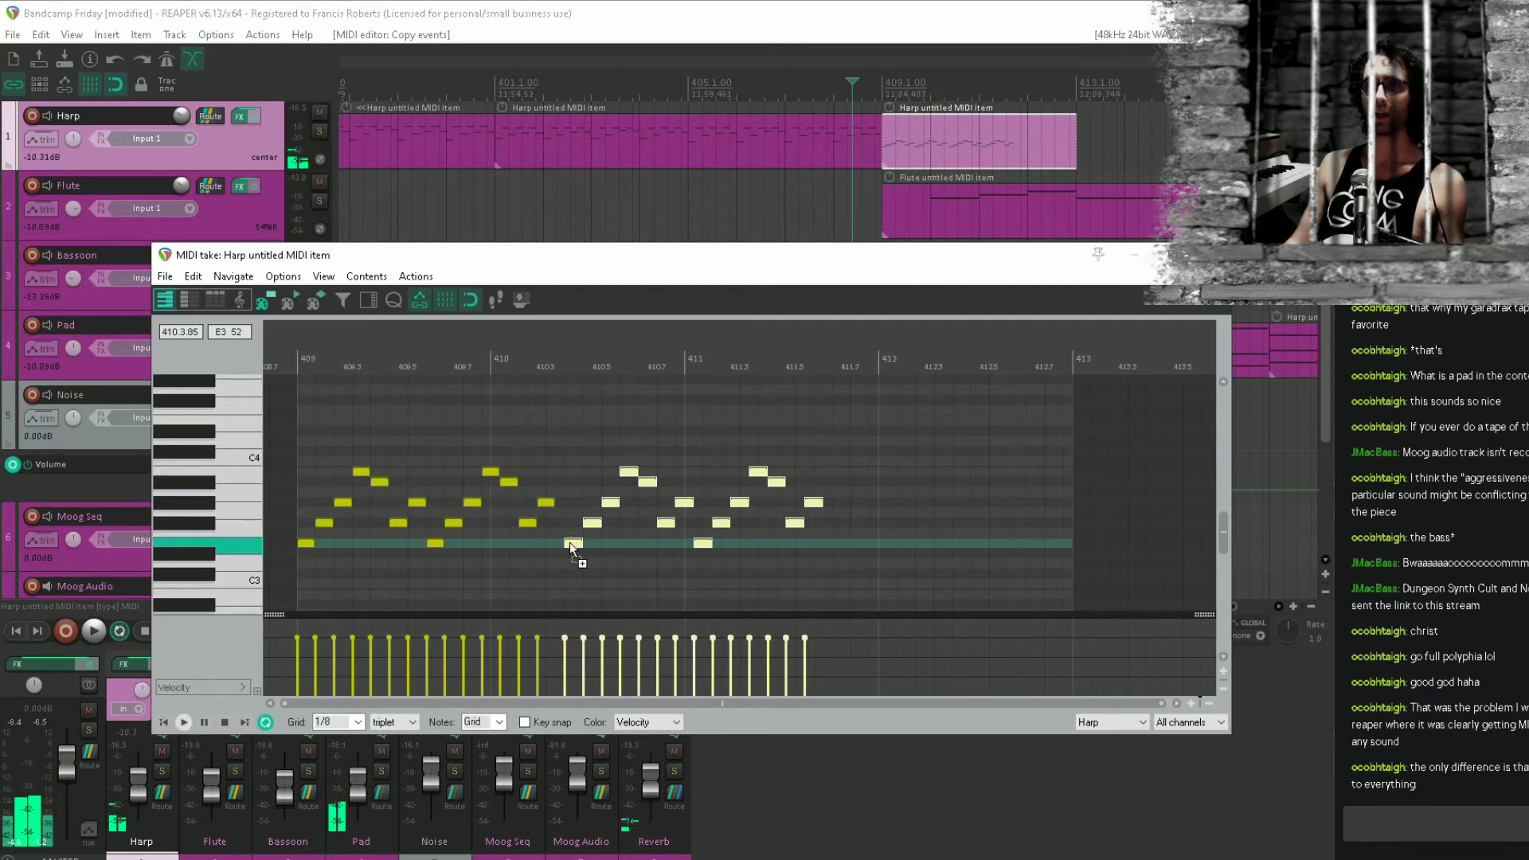
Copy the fourteen-note group again to fill up to bar 413, and shift the middle group slightly earlier to close the gap.
left_click_drag(570, 543, 839, 542)
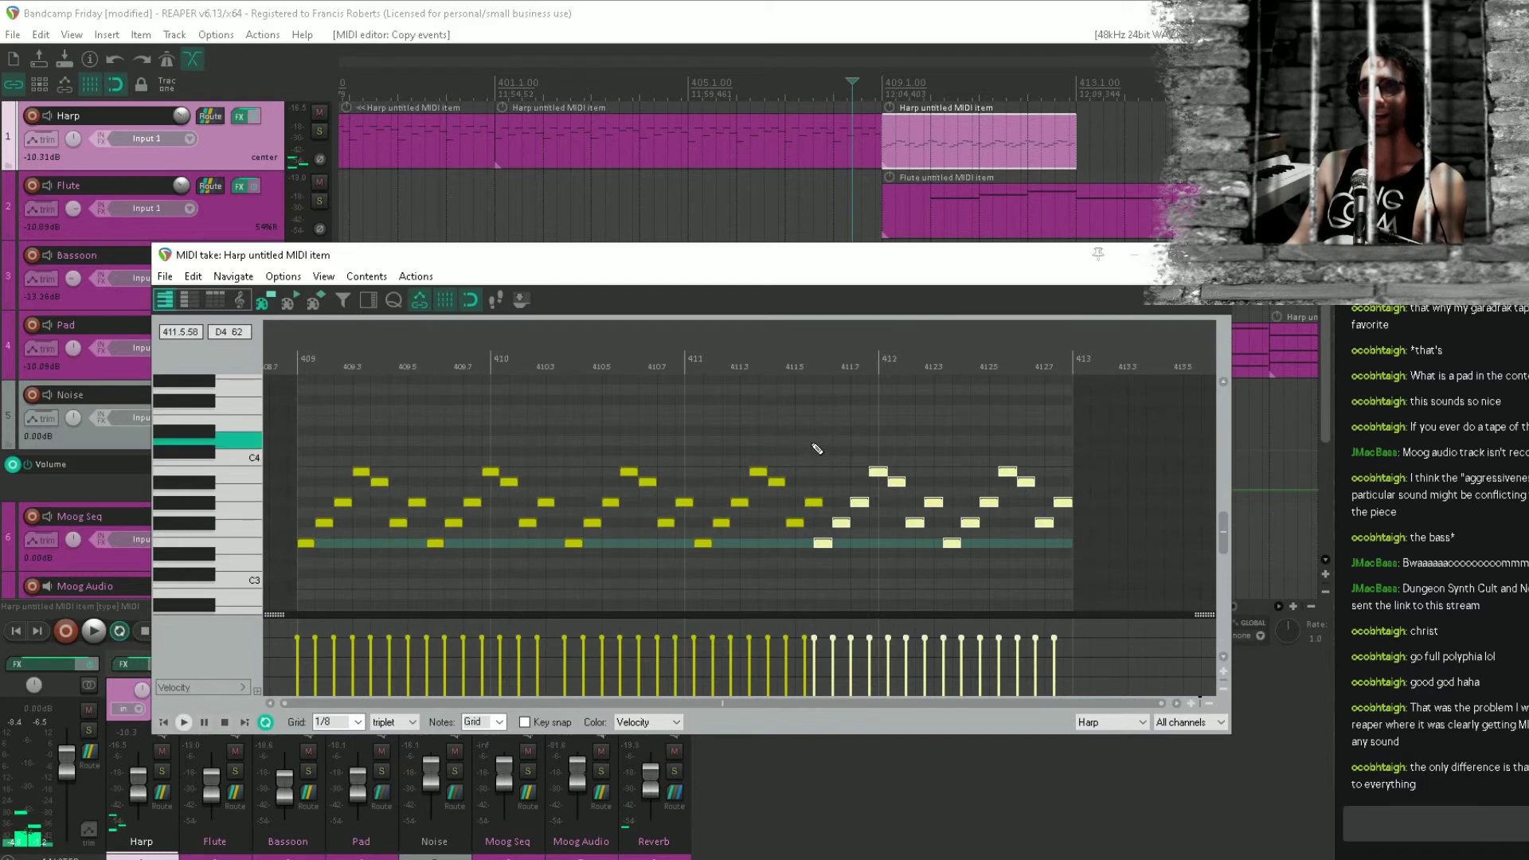
left_click_drag(812, 446, 805, 403)
scroll(596, 580, "up", 3)
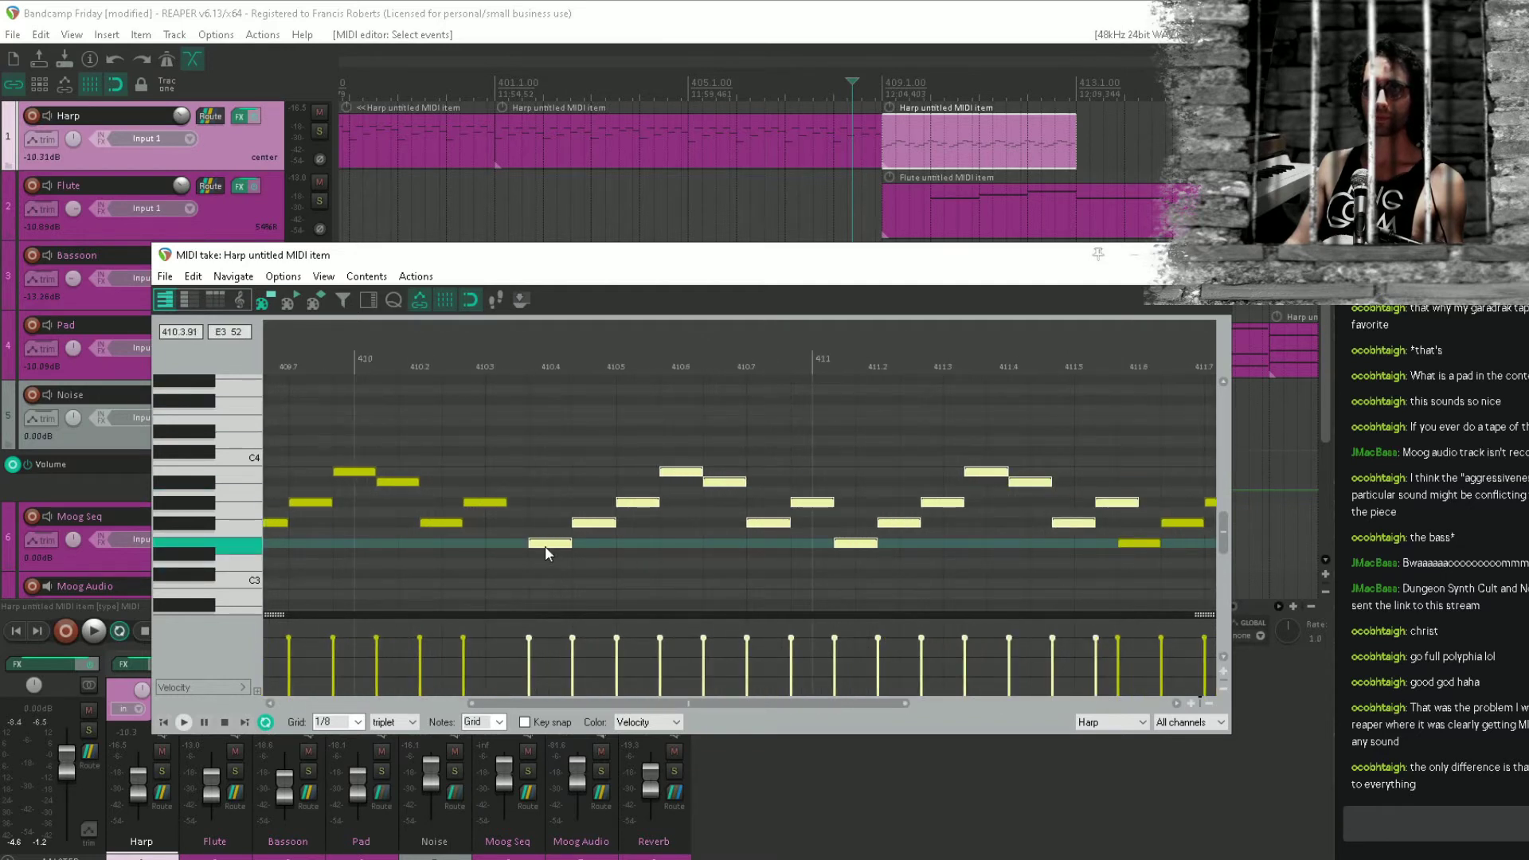
left_click_drag(543, 543, 520, 543)
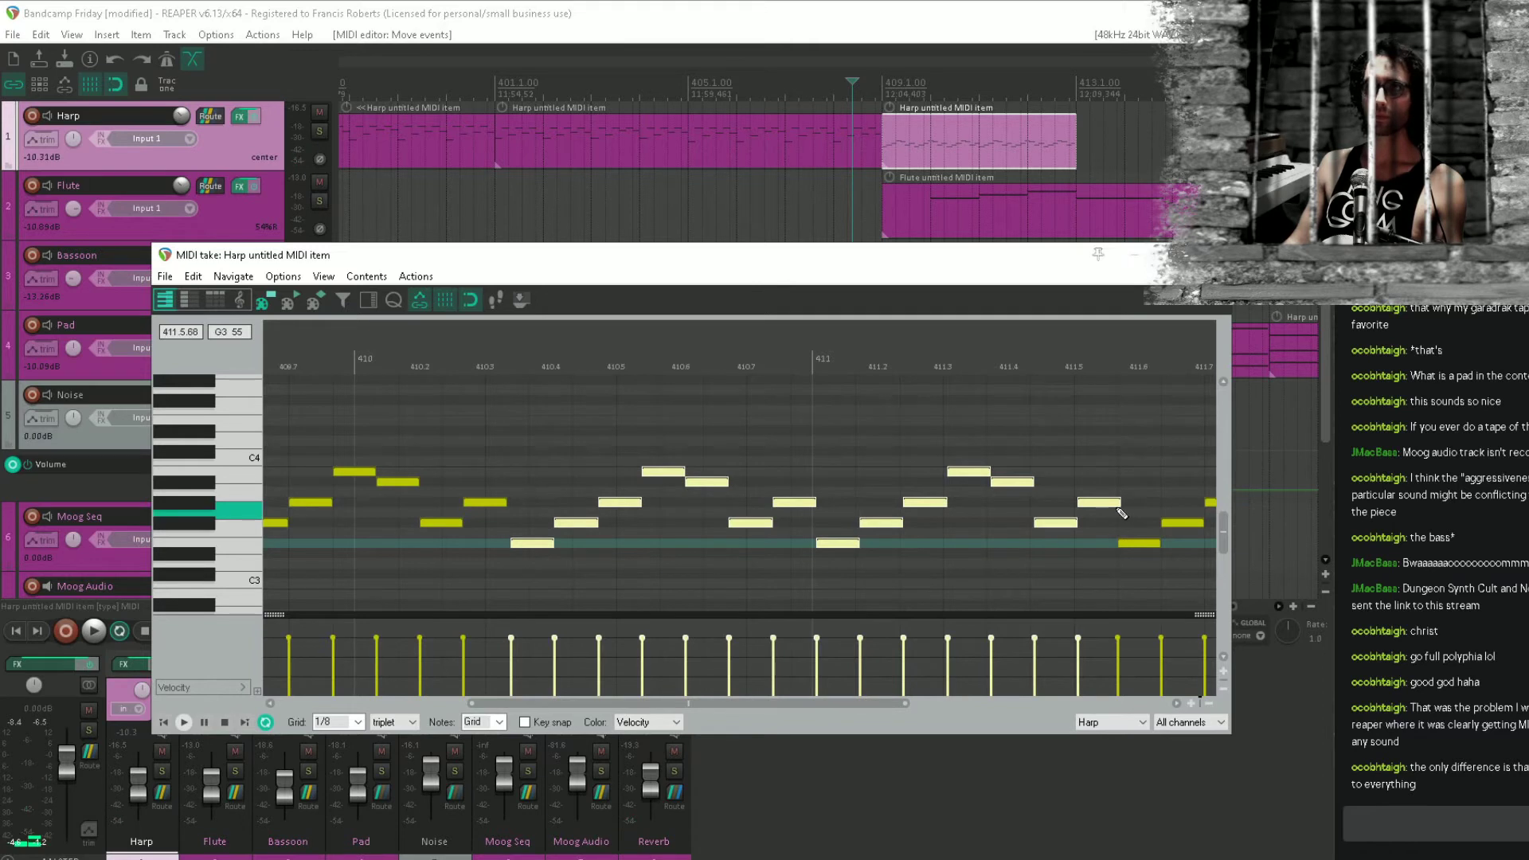
scroll(704, 519, "down", 4)
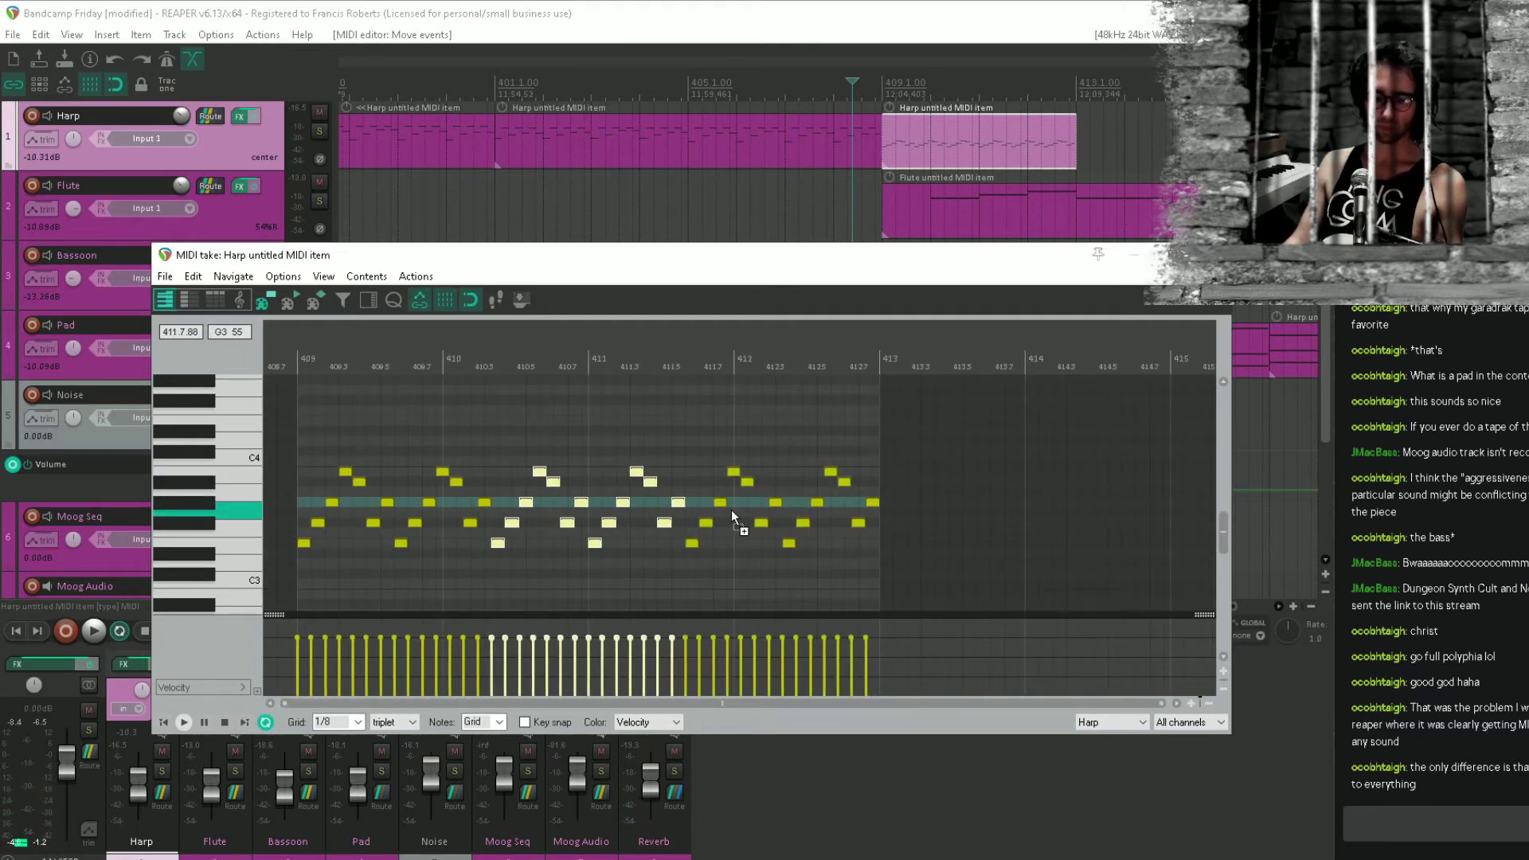
Save the project, close the MIDI editor, and play back the new Harp pattern from bar 408.
key("ctrl+s")
left_click(1212, 255)
key("space")
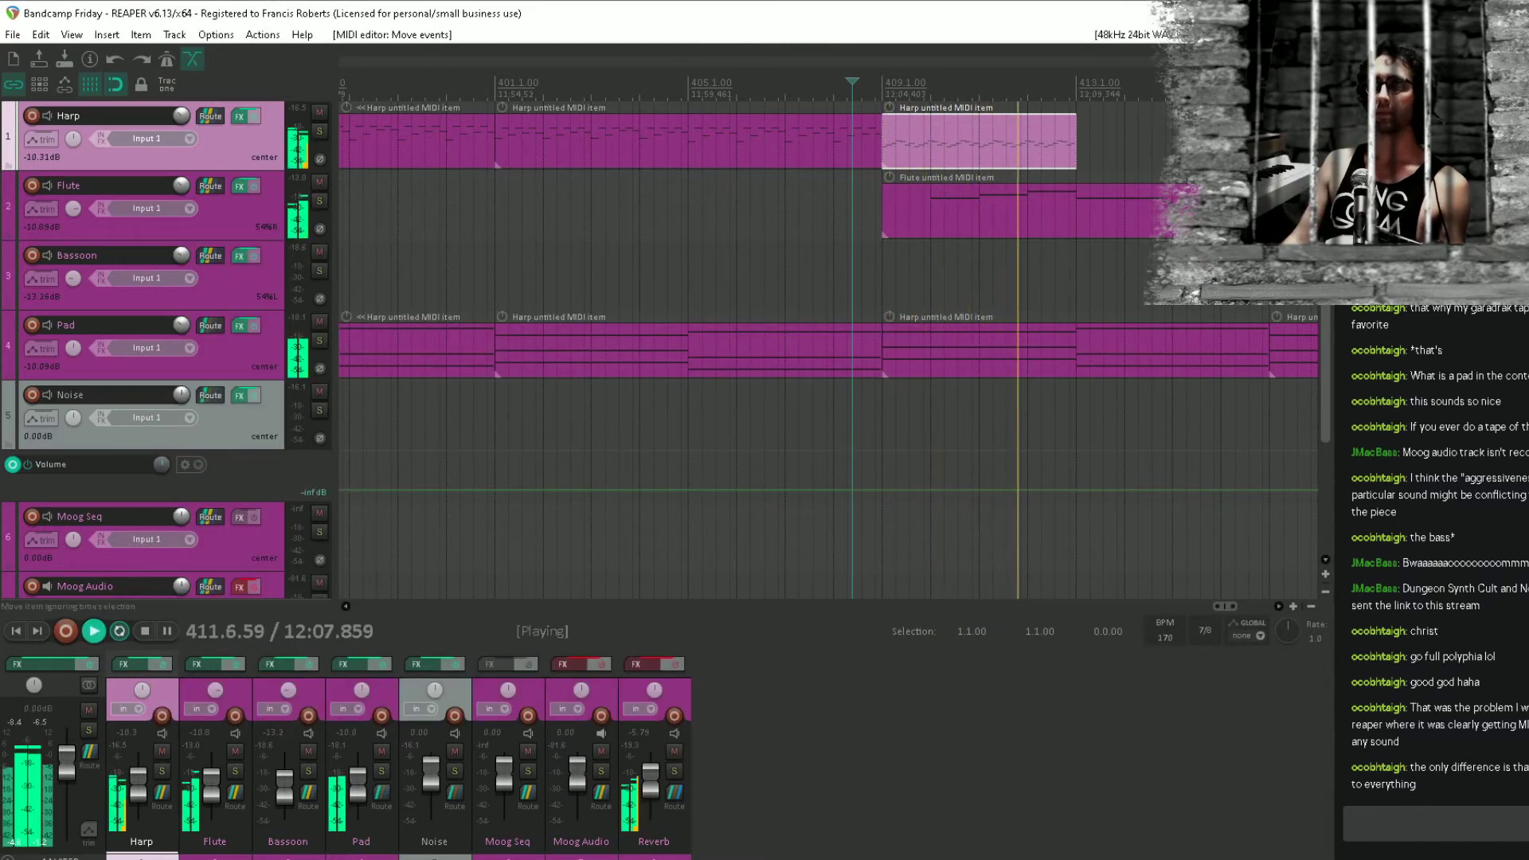
key("space")
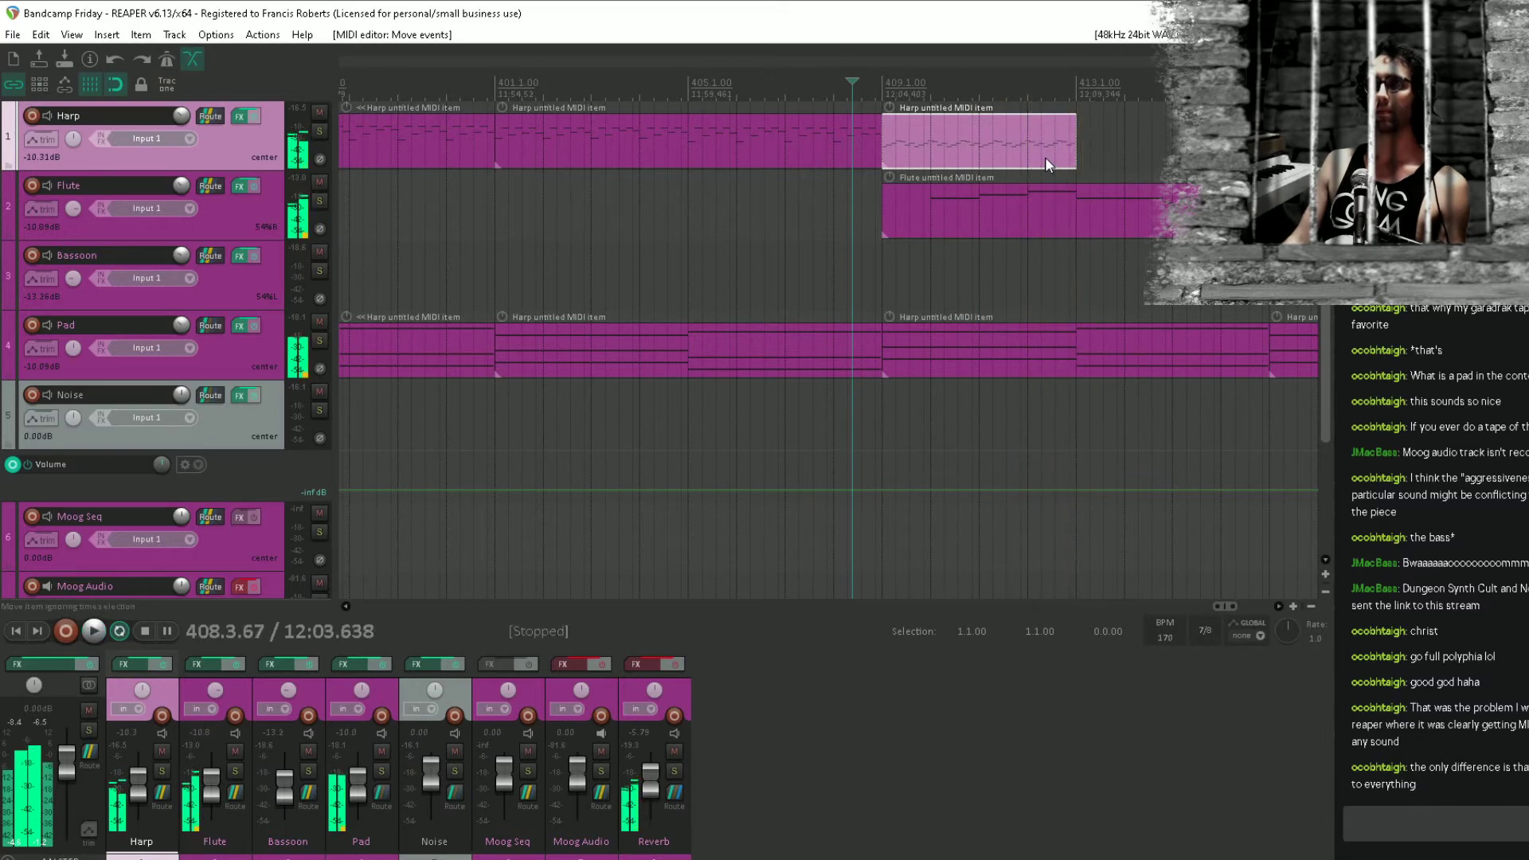
Copy the four-bar Harp item so the duplicate starts at bar 413, and open the duplicate in the MIDI editor.
left_click(1021, 151)
left_click_drag(972, 157, 1175, 169)
double_click(1151, 143)
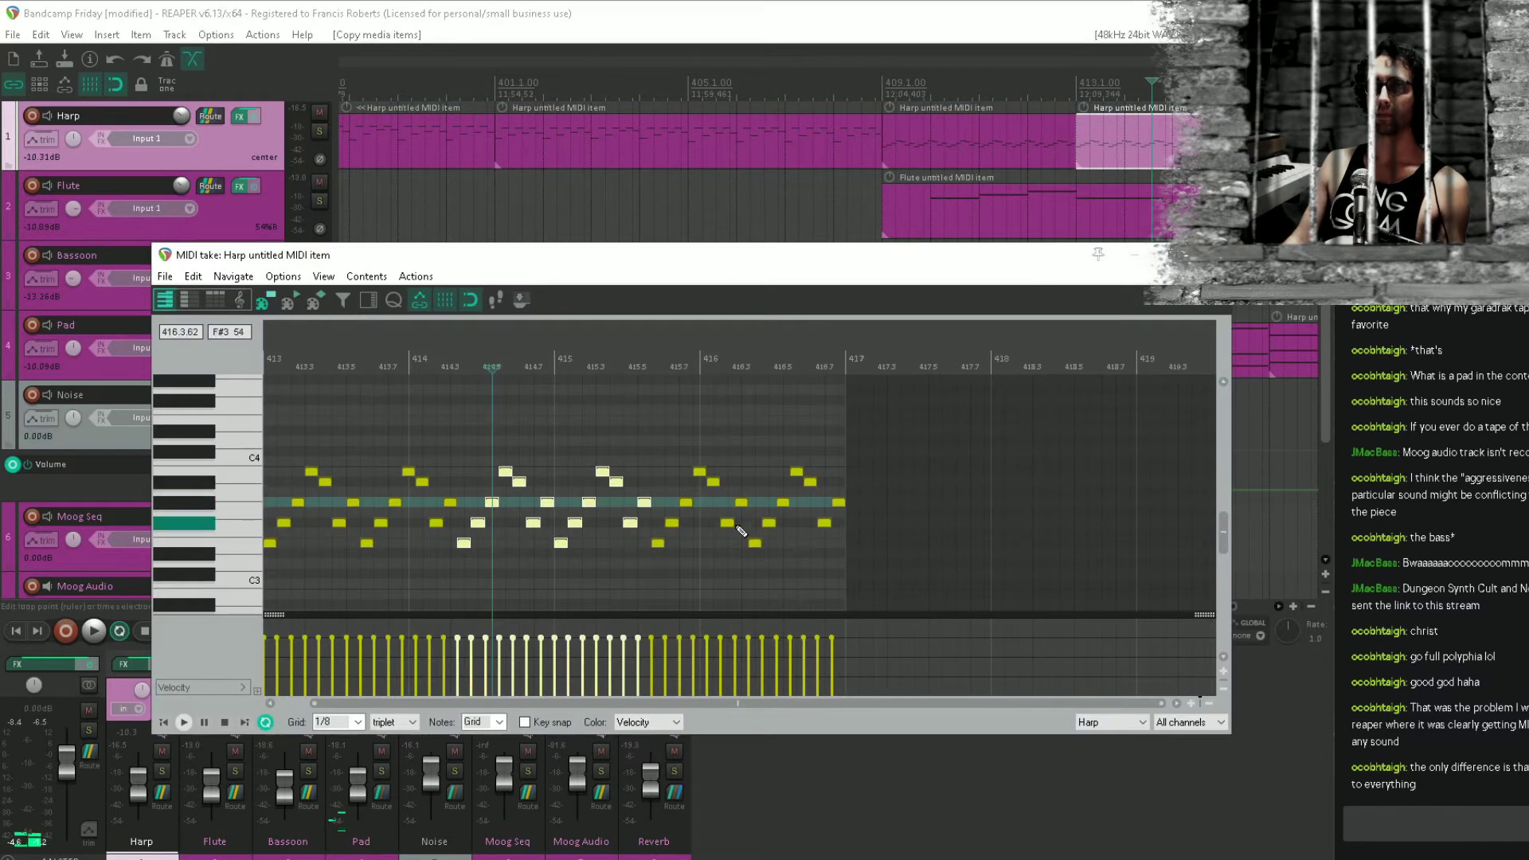
Audition the opening notes of the duplicated Harp pattern and play it back from bar 413.
left_click_drag(597, 473, 804, 452)
left_click(518, 511)
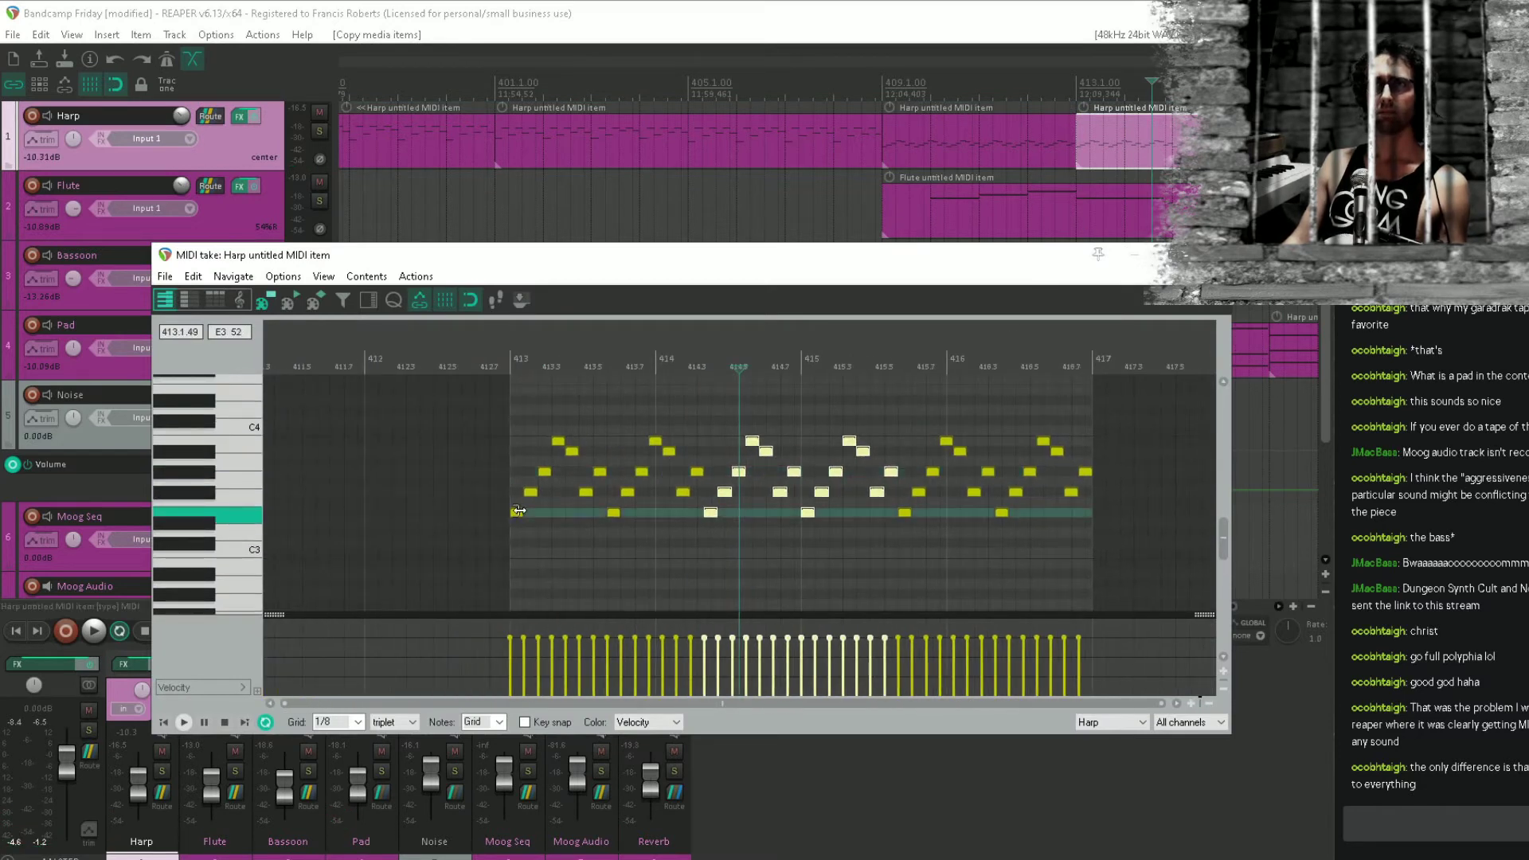
left_click(543, 473)
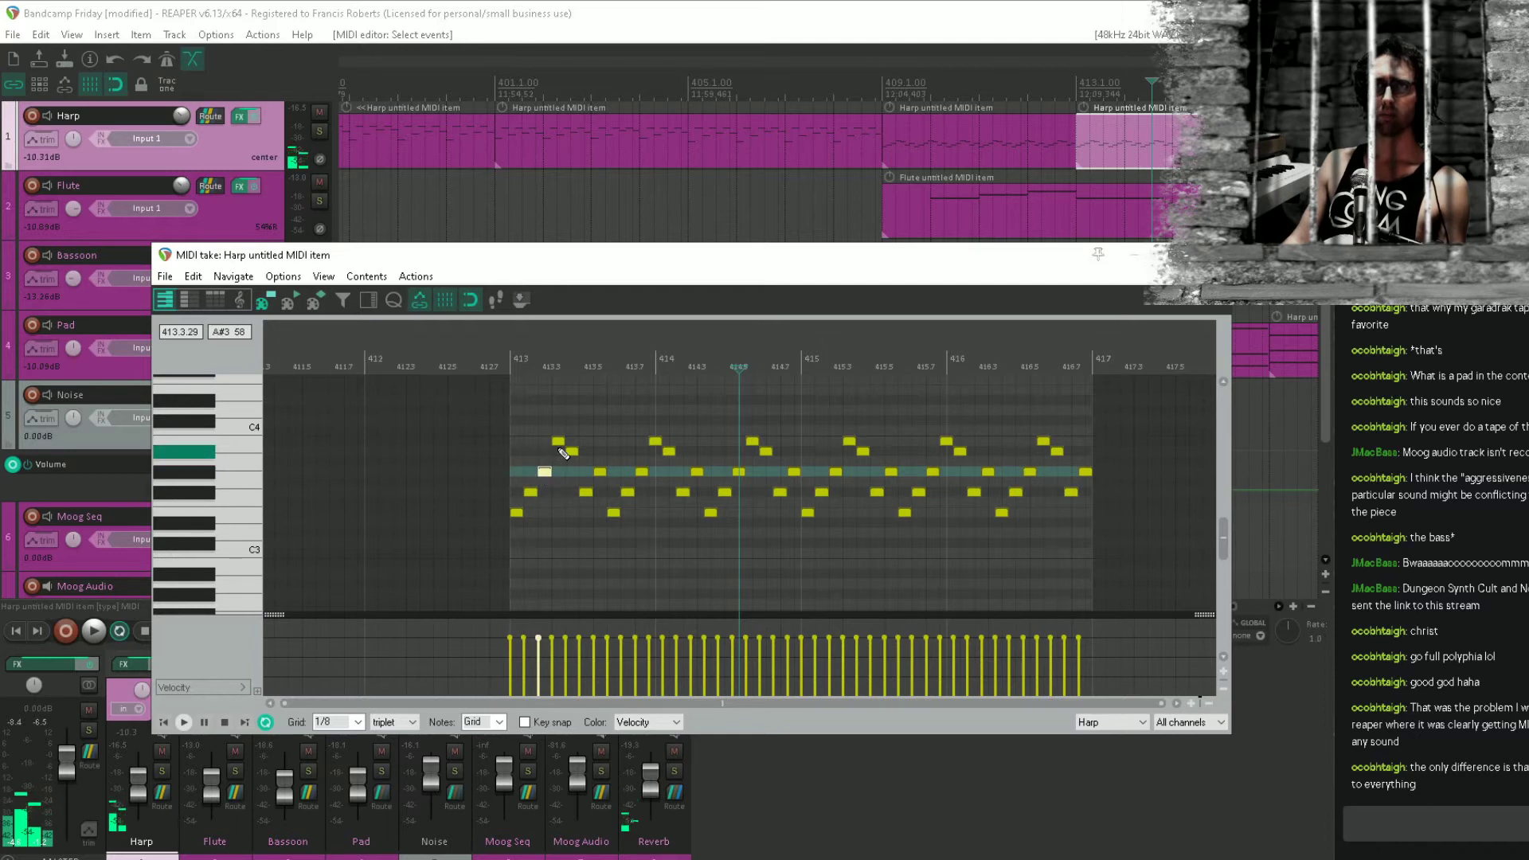
left_click(558, 443)
left_click(516, 462)
key("space")
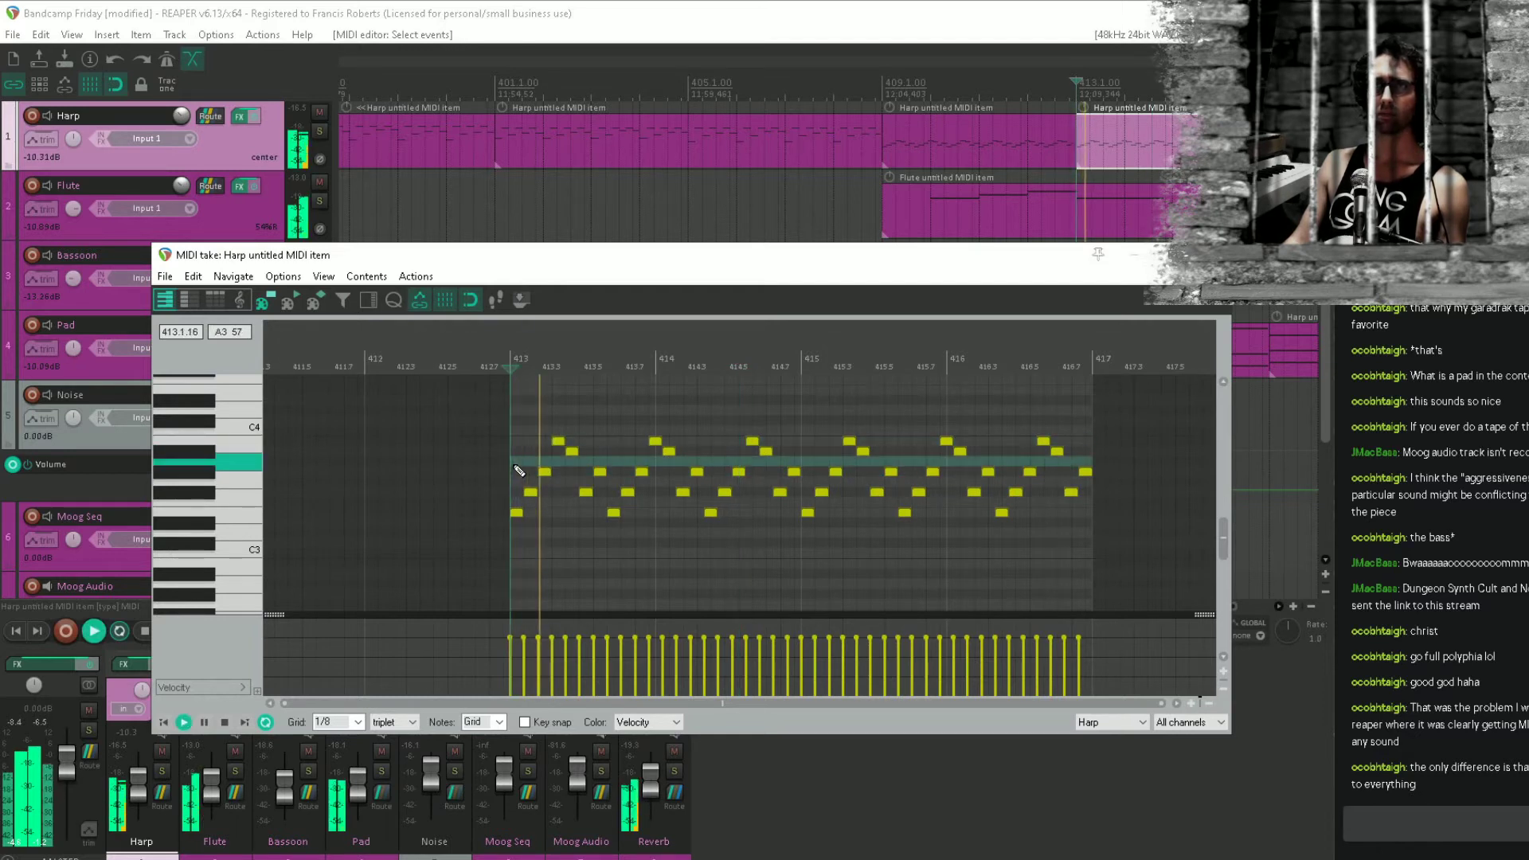
key("space")
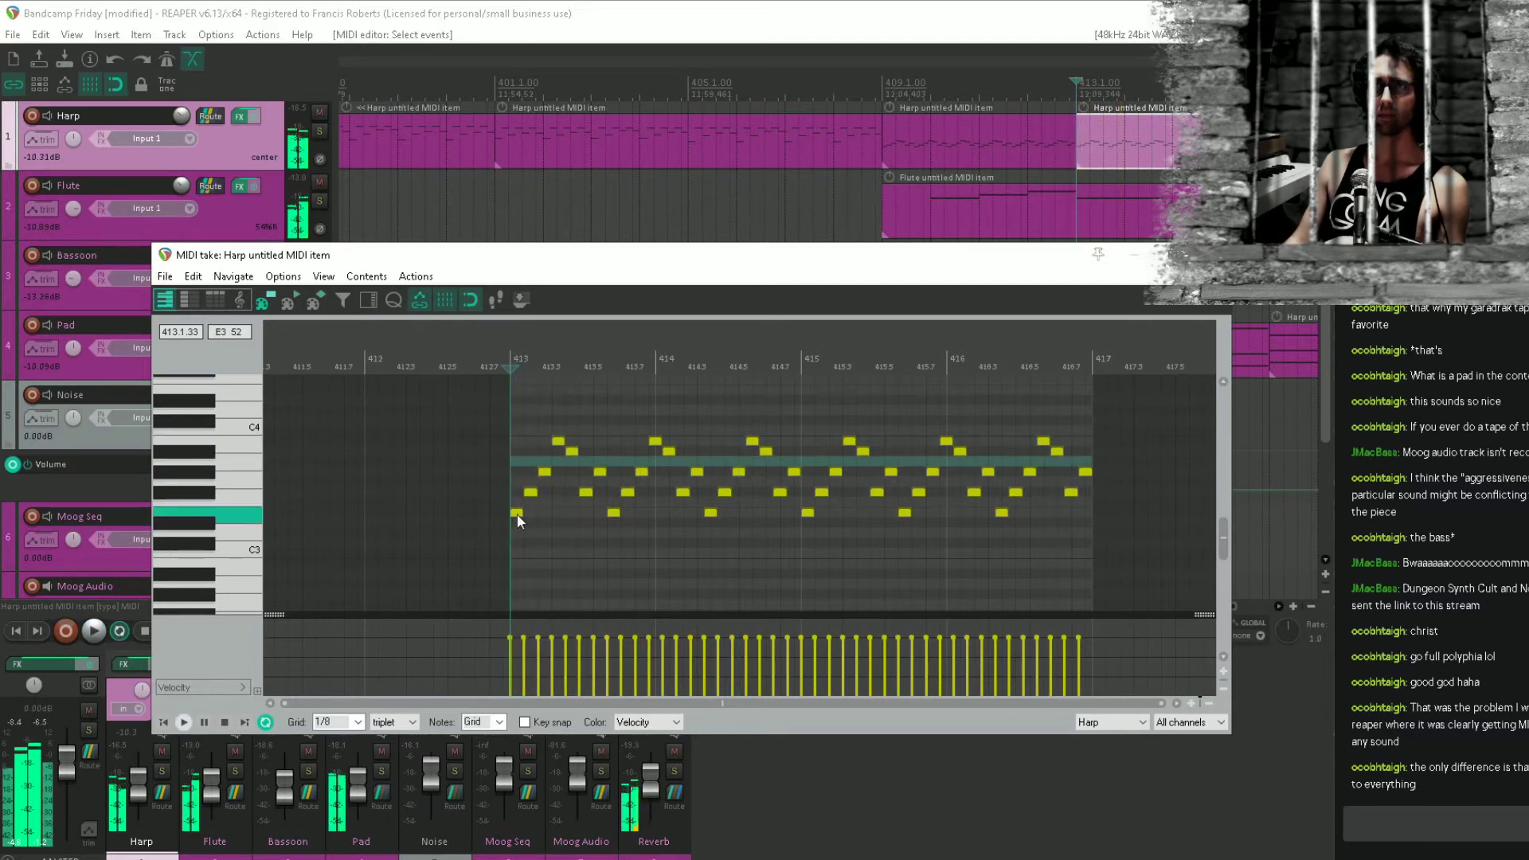
Raise every F#3 note in bars 413 to 416 of the Harp part to G3, and play back the change.
left_click(518, 513)
left_click(530, 493)
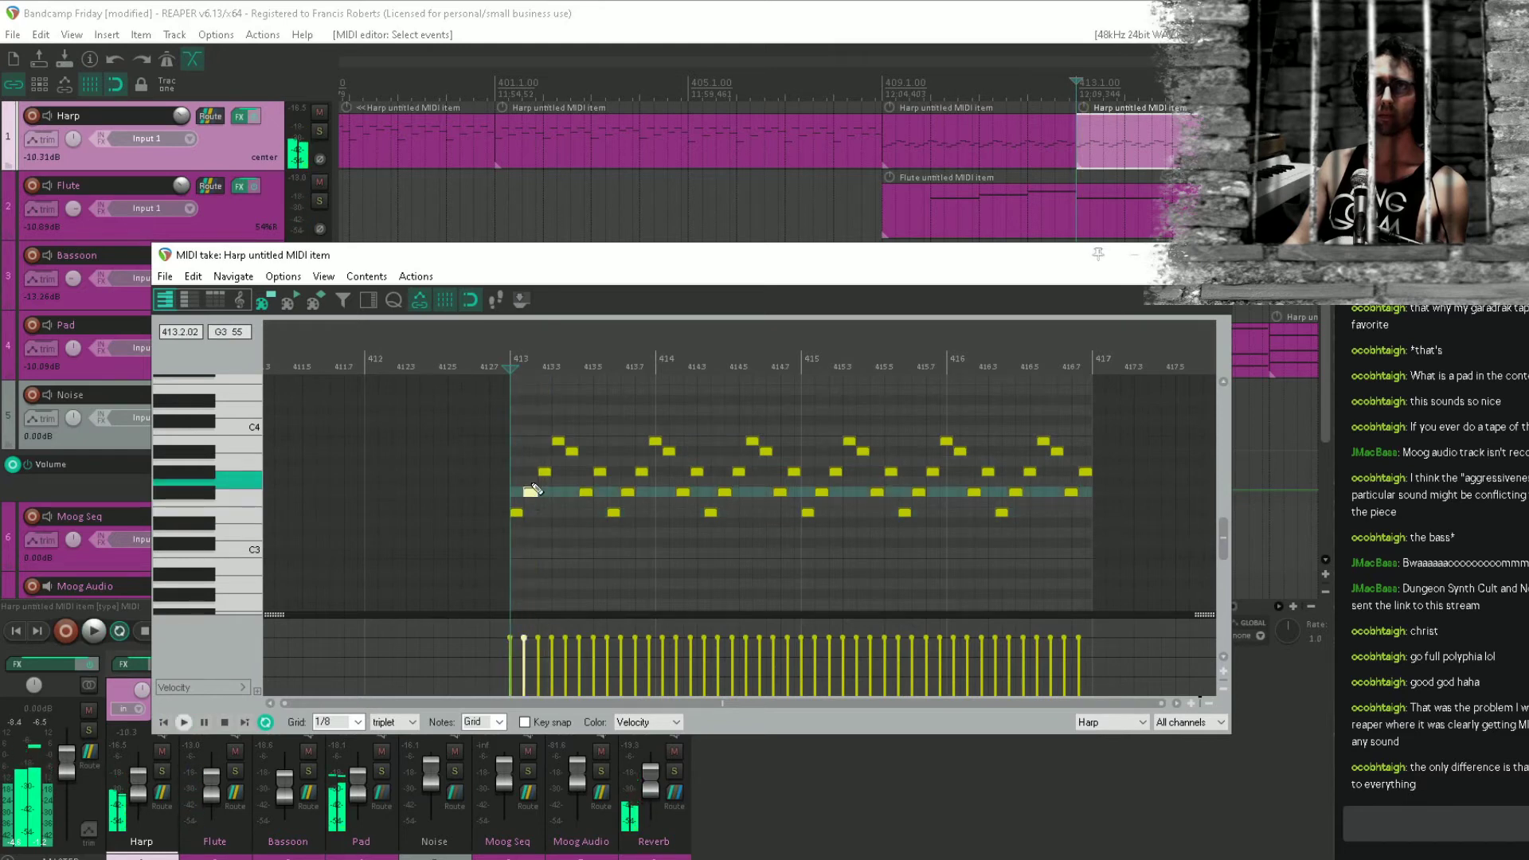
left_click_drag(515, 489, 1105, 497)
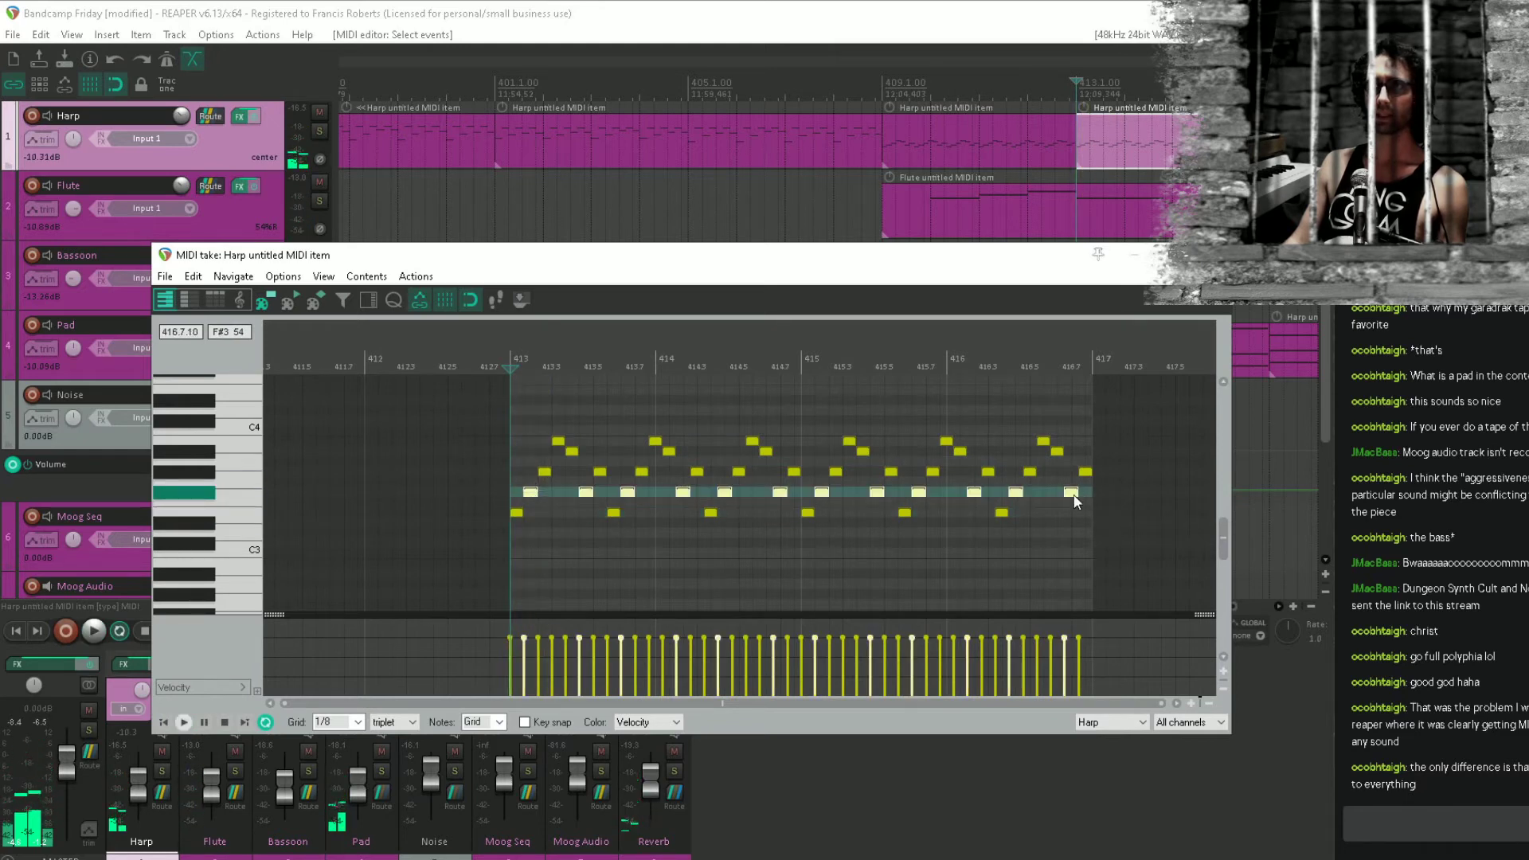
left_click_drag(531, 494, 532, 483)
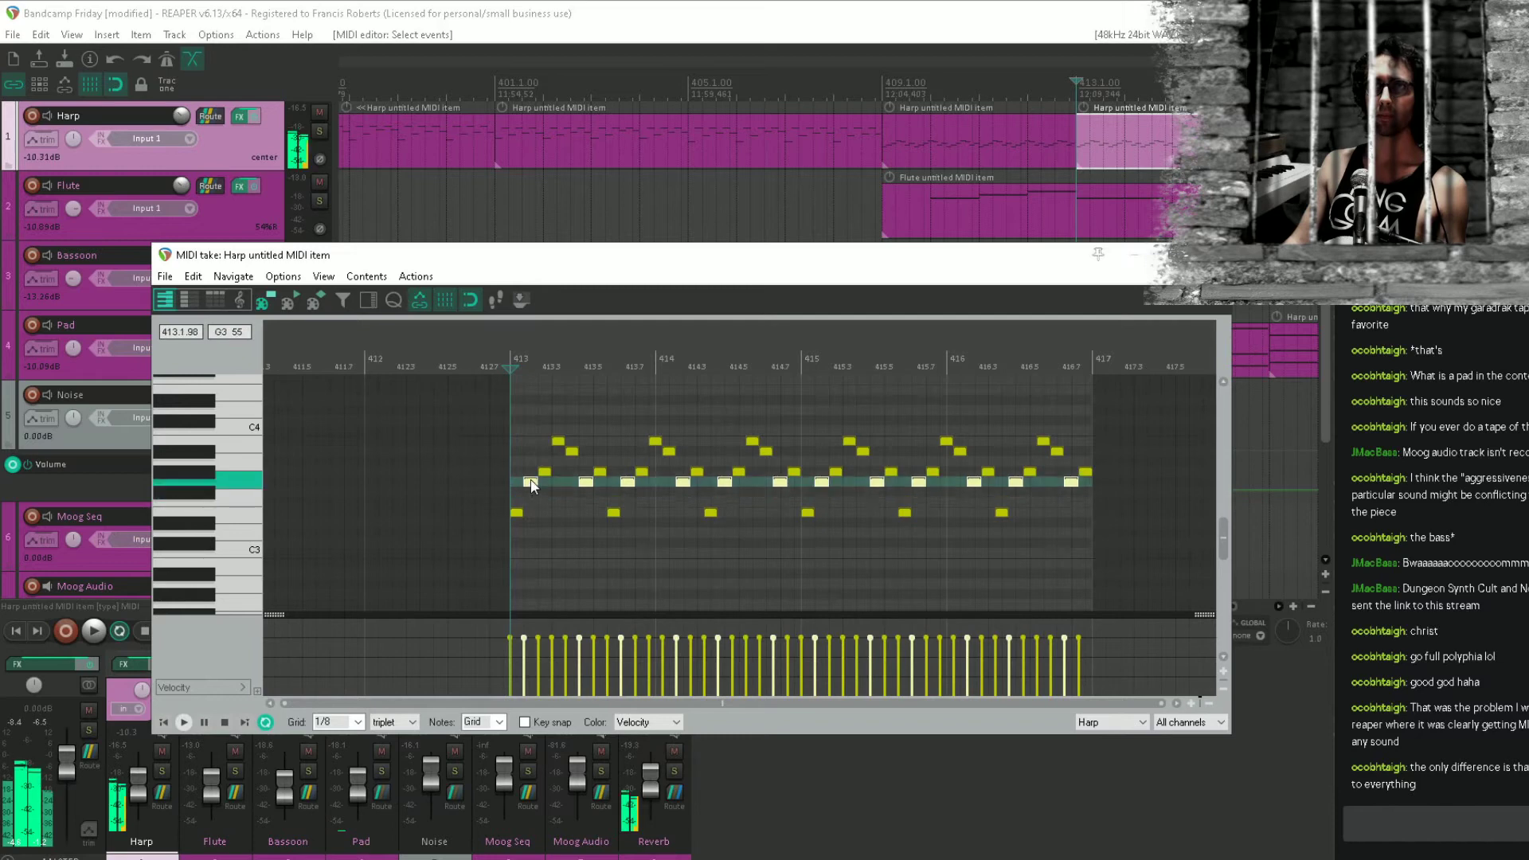
key("space")
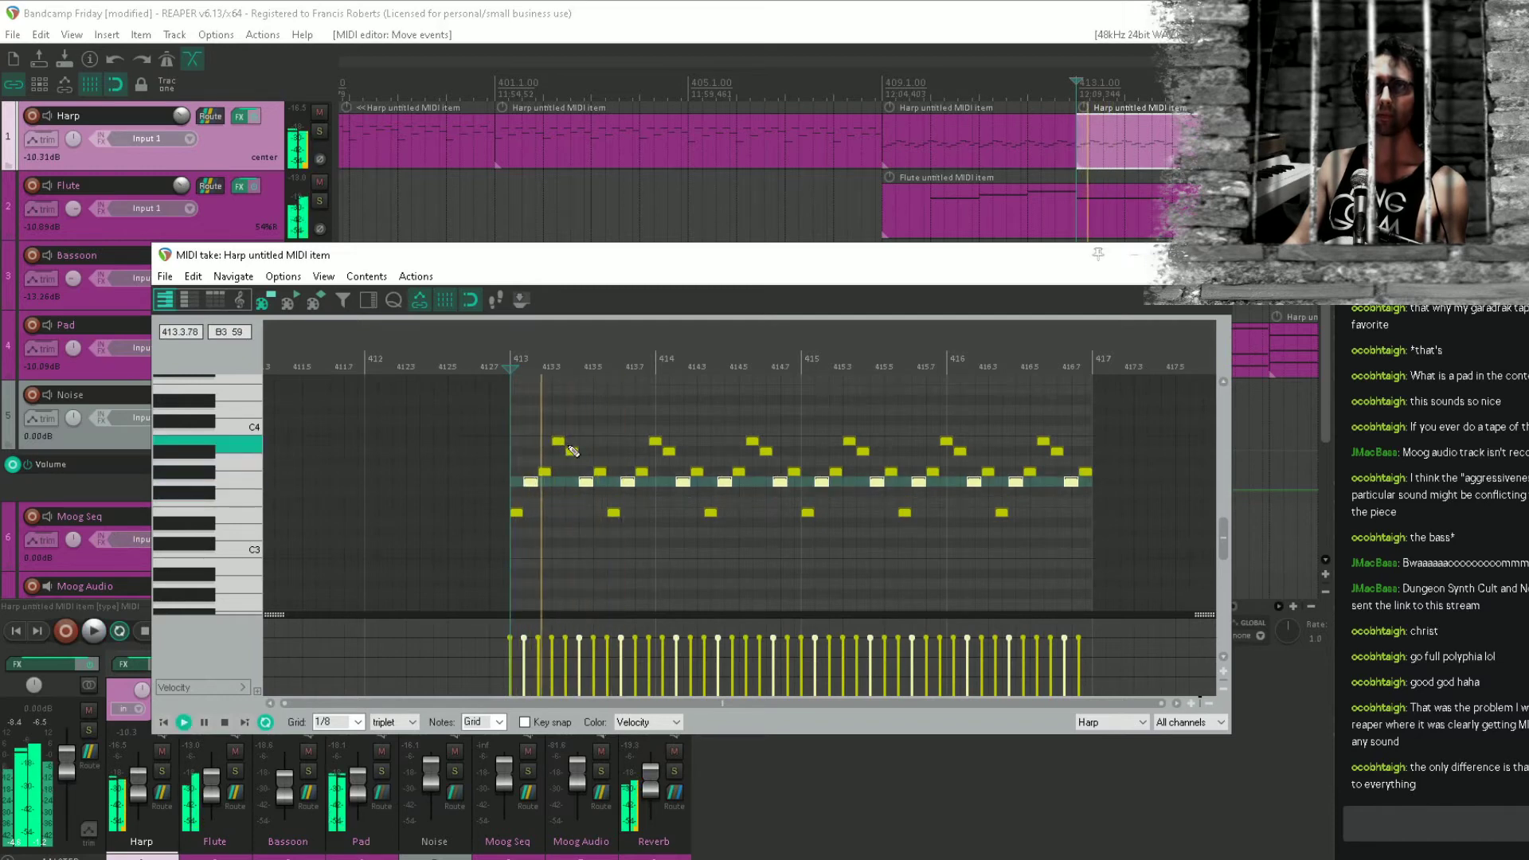
key("space")
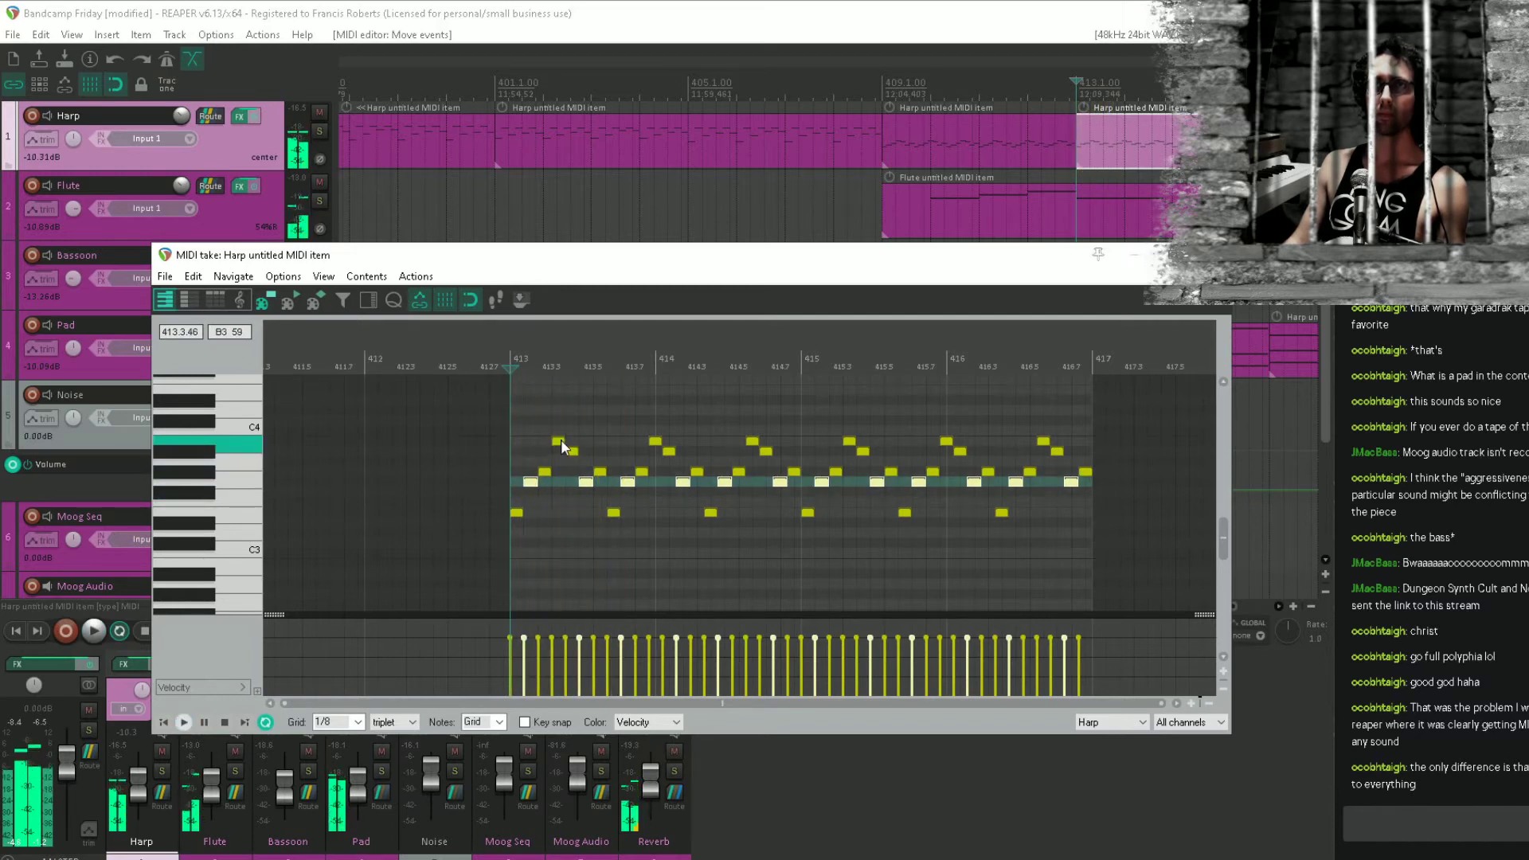
Raise every B3 note in bars 413 to 416 of the Harp part to C4, and play back the change.
left_click(560, 443)
left_click_drag(535, 423, 1076, 442)
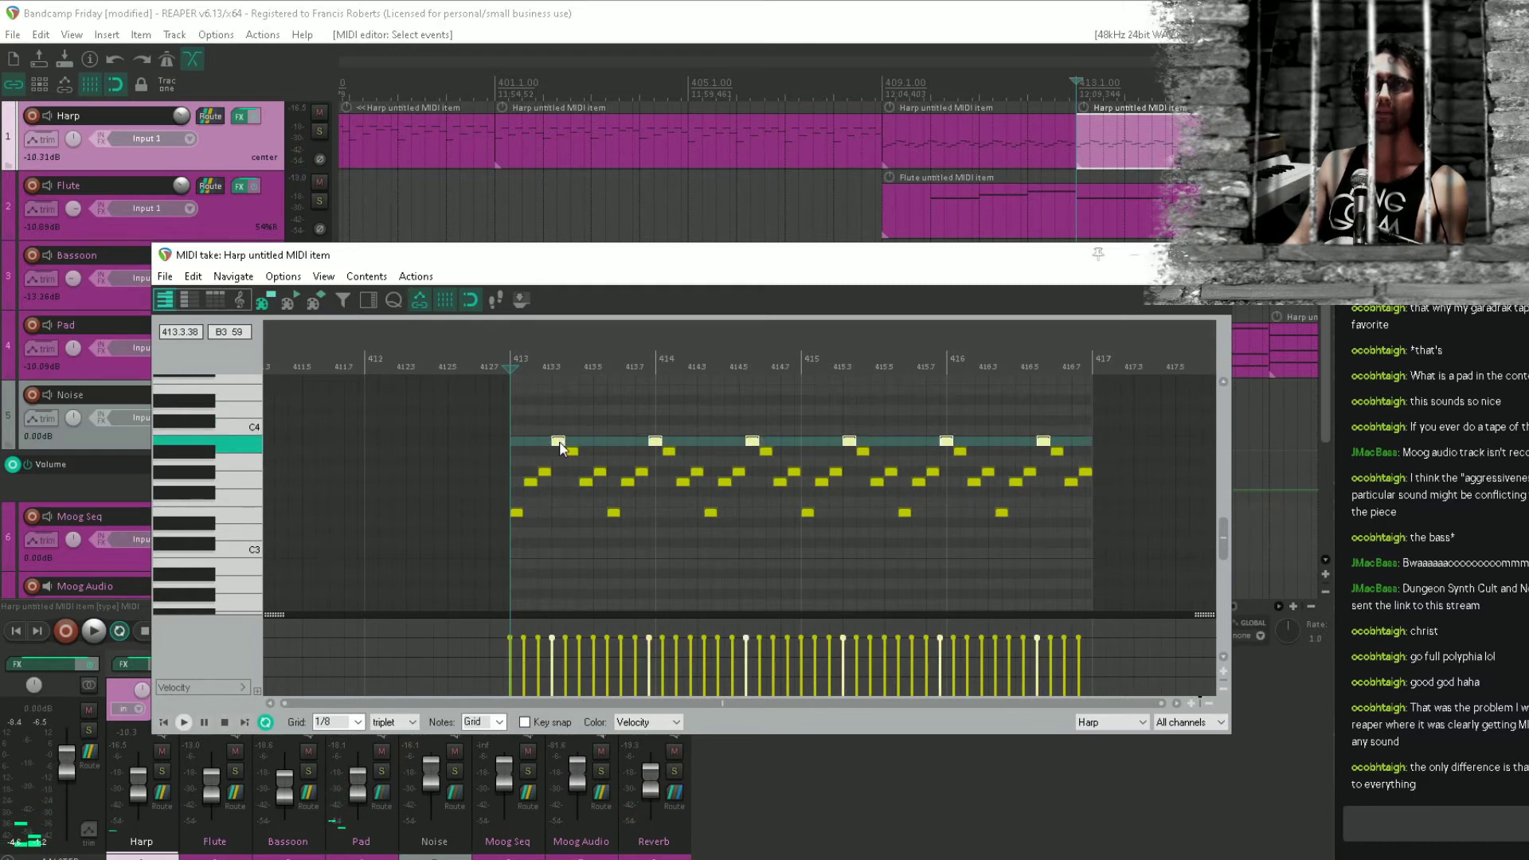
left_click_drag(559, 447, 561, 437)
key("space")
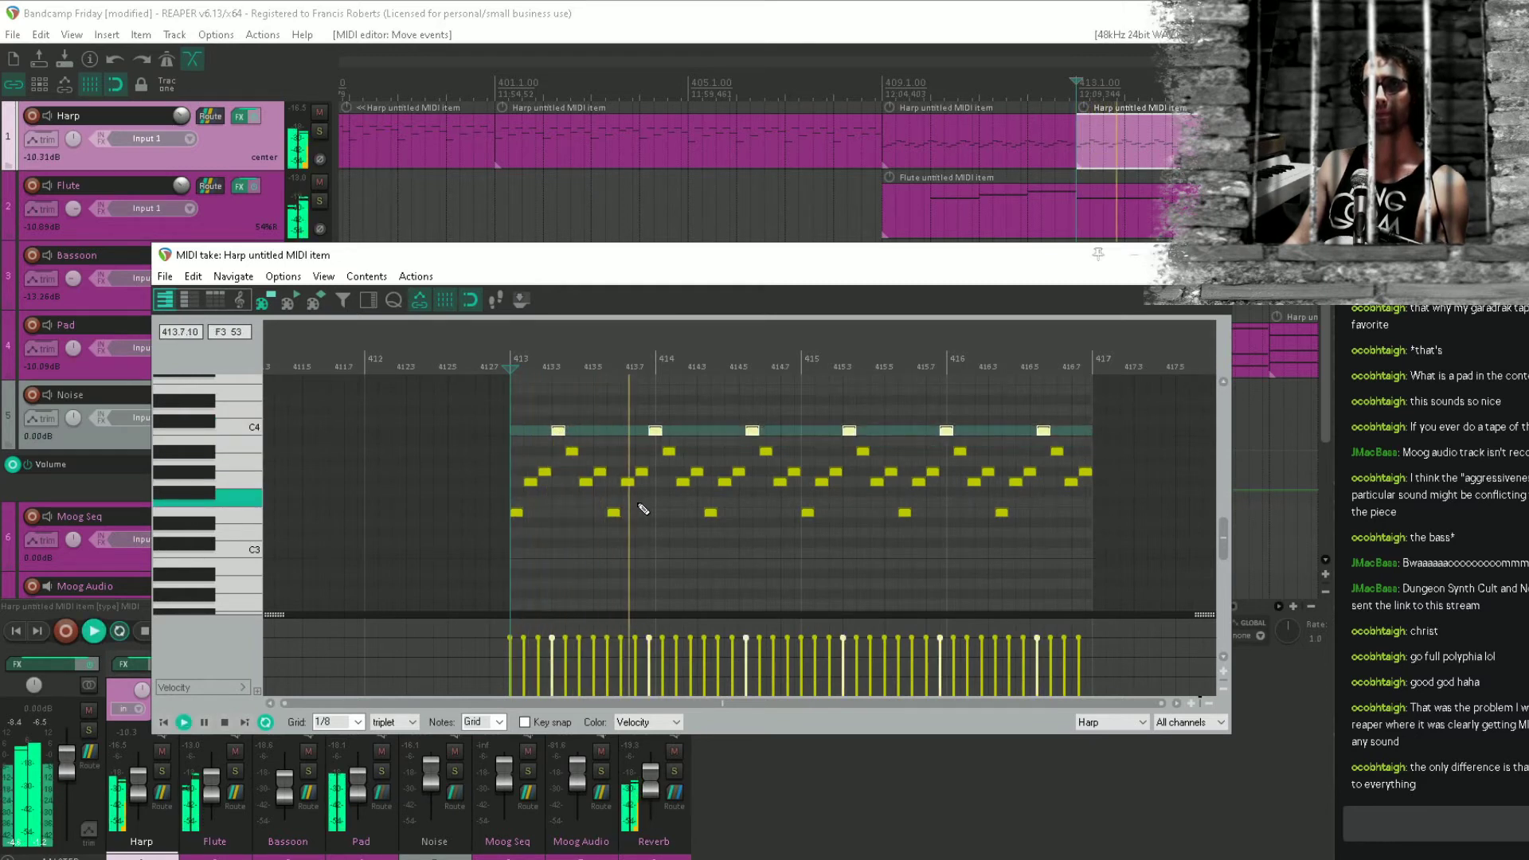
key("space")
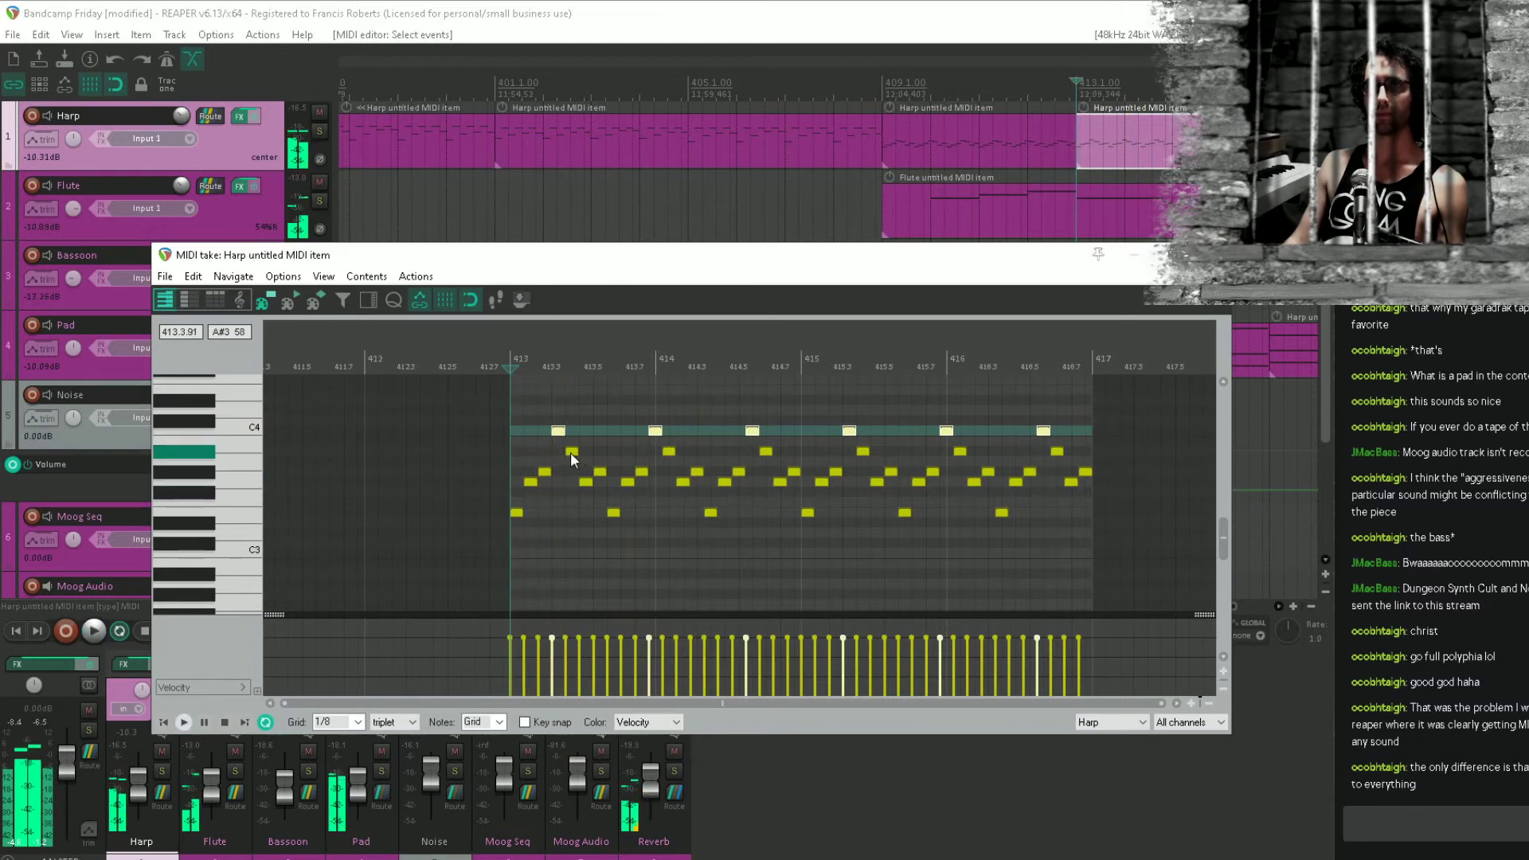
Raise every G#3 note in bars 413 to 416 to A3, play the pattern back, and close the MIDI editor.
left_click(570, 452)
left_click(600, 473)
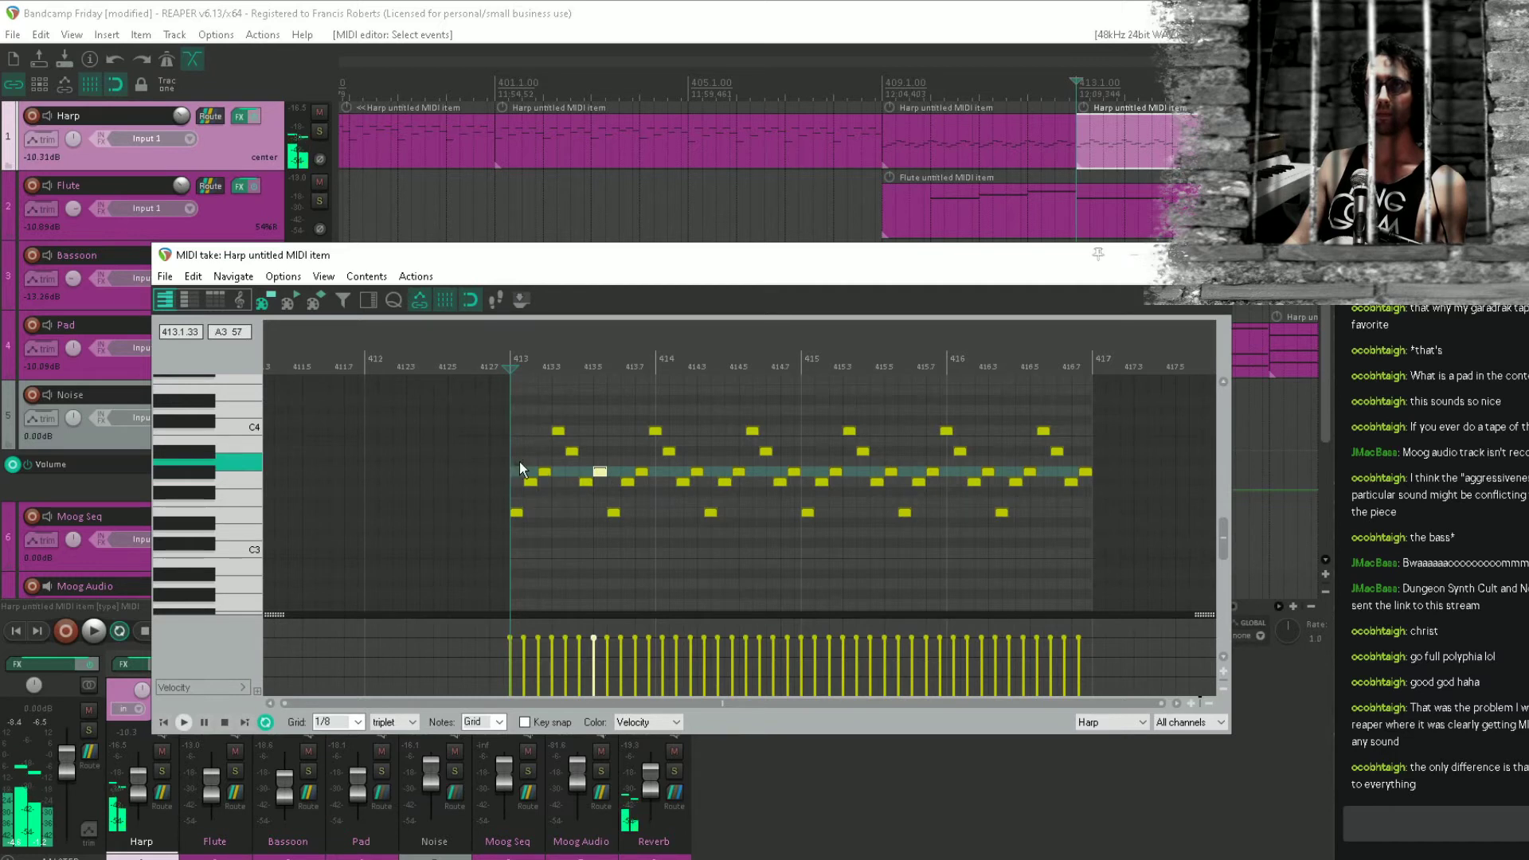
left_click_drag(516, 464, 1149, 478)
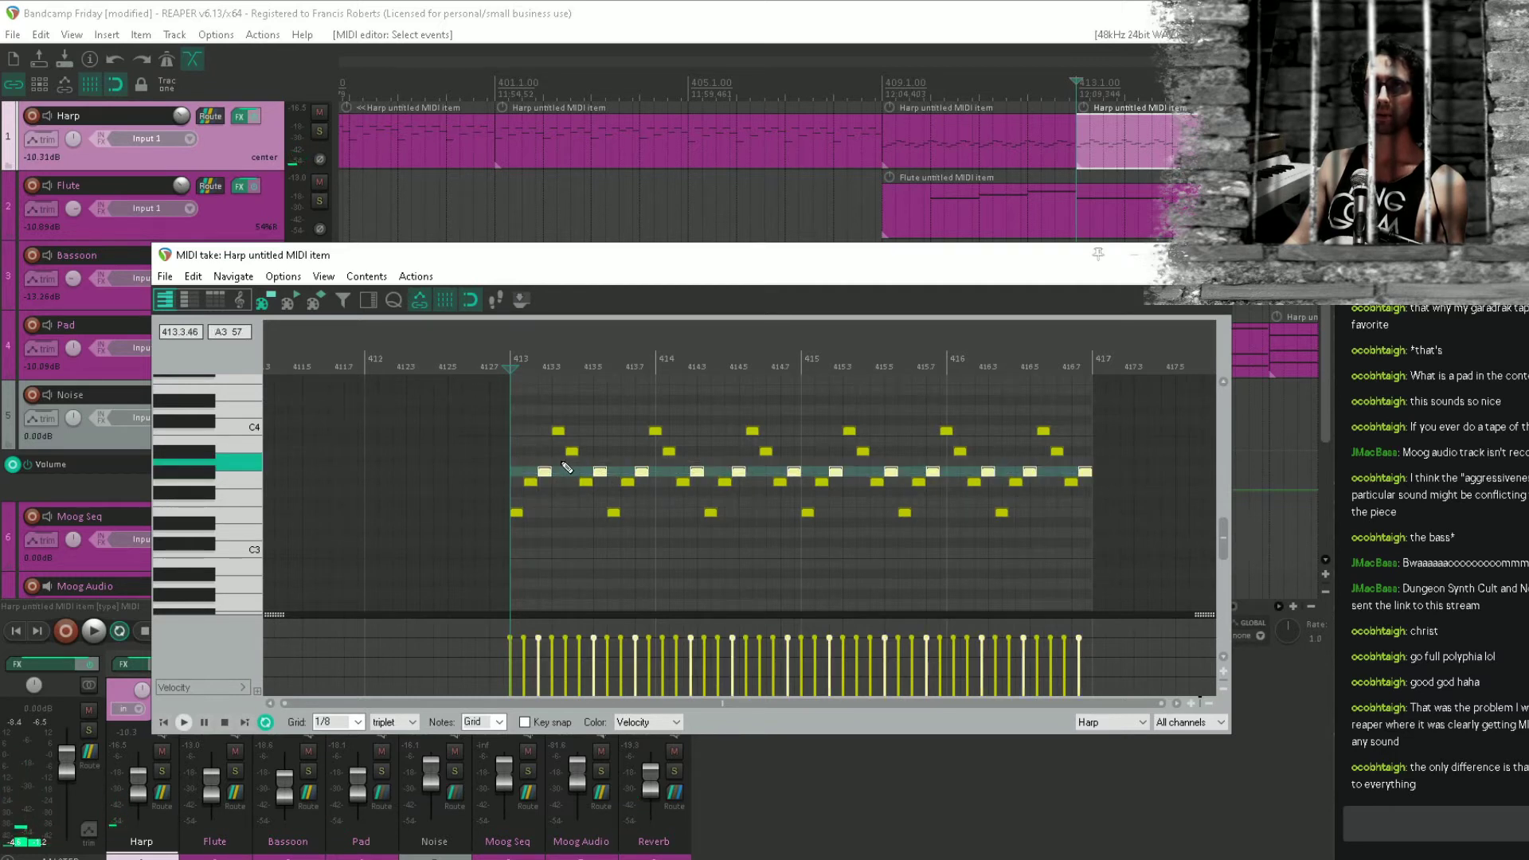
left_click_drag(546, 471, 547, 461)
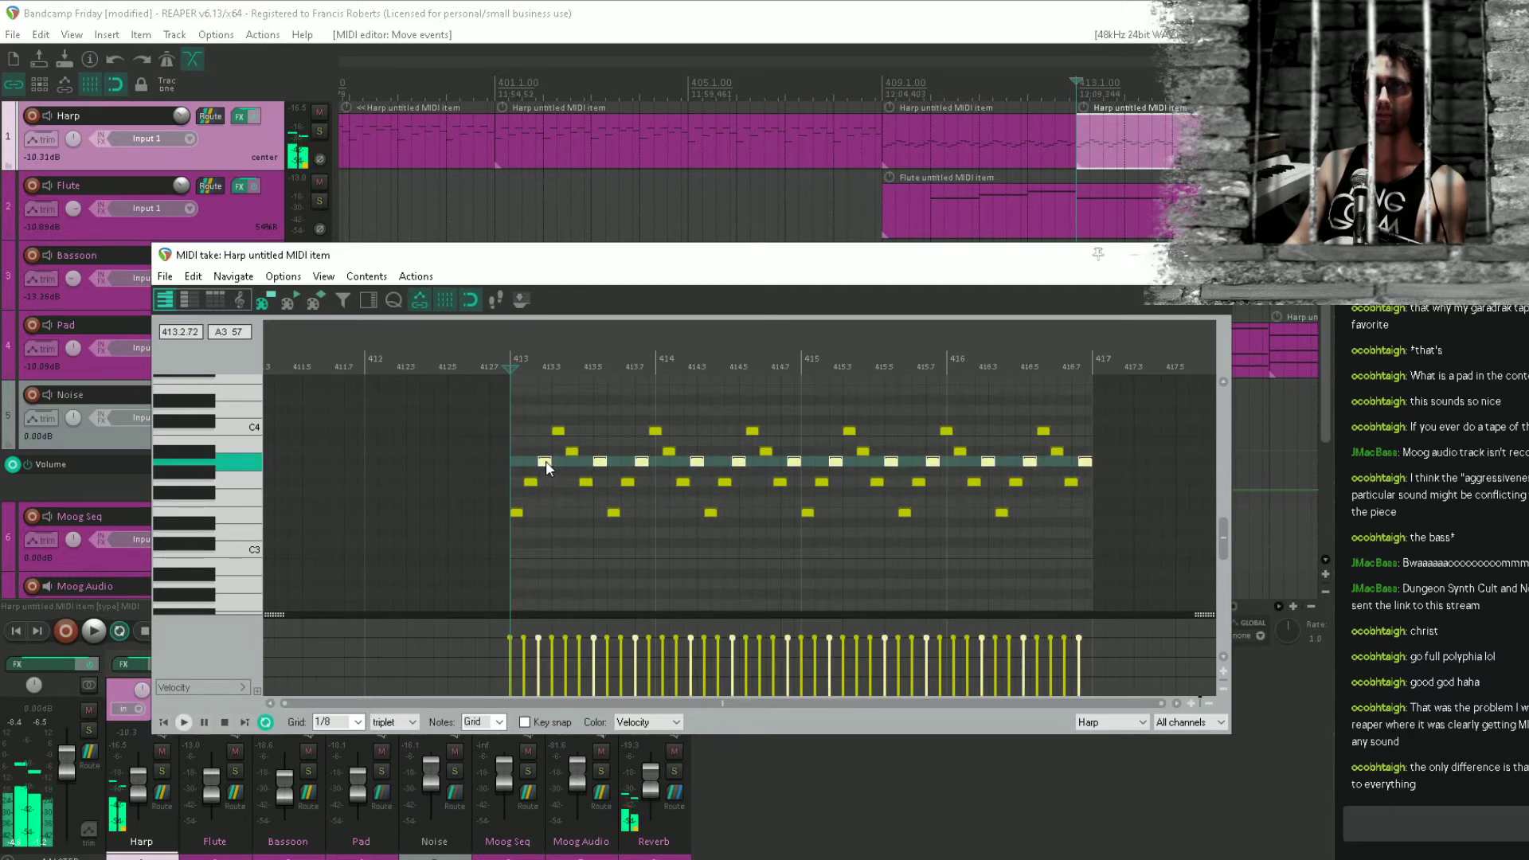
key("space")
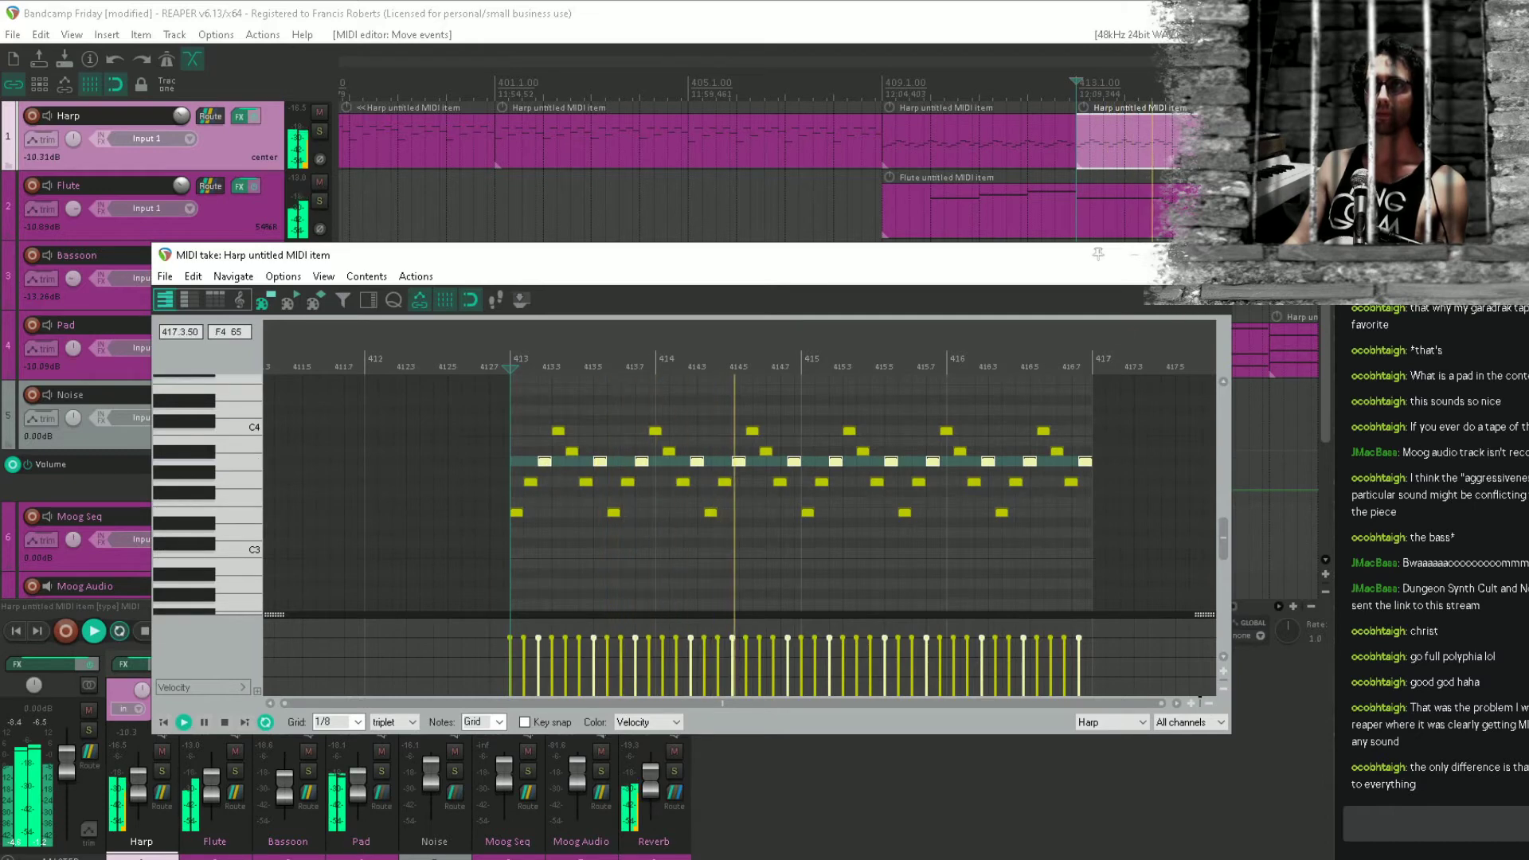
left_click(1211, 255)
left_click_drag(1198, 342, 728, 338)
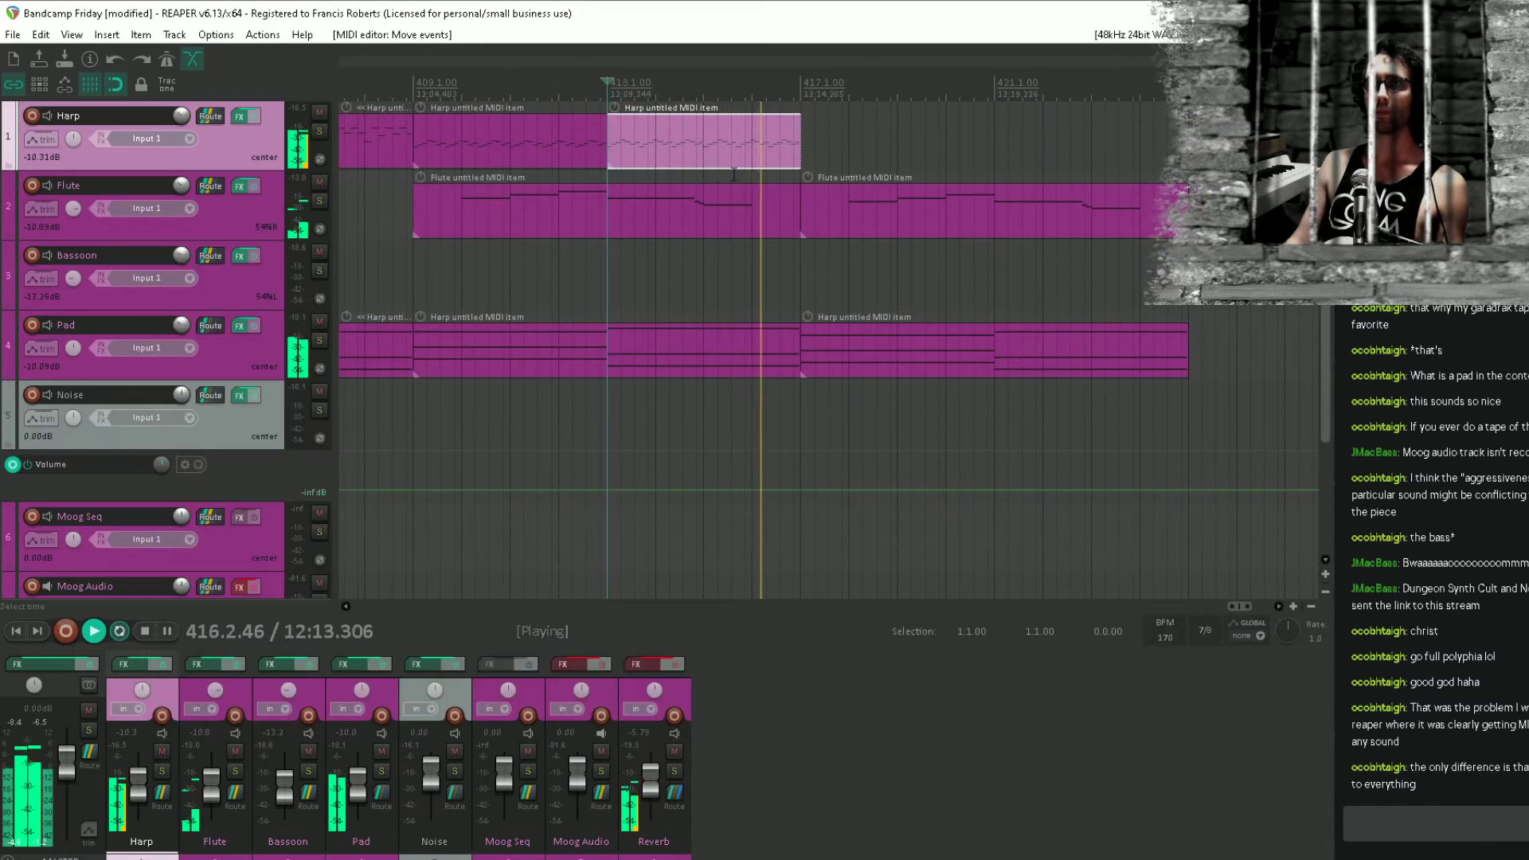
key("space")
left_click_drag(738, 135, 899, 135)
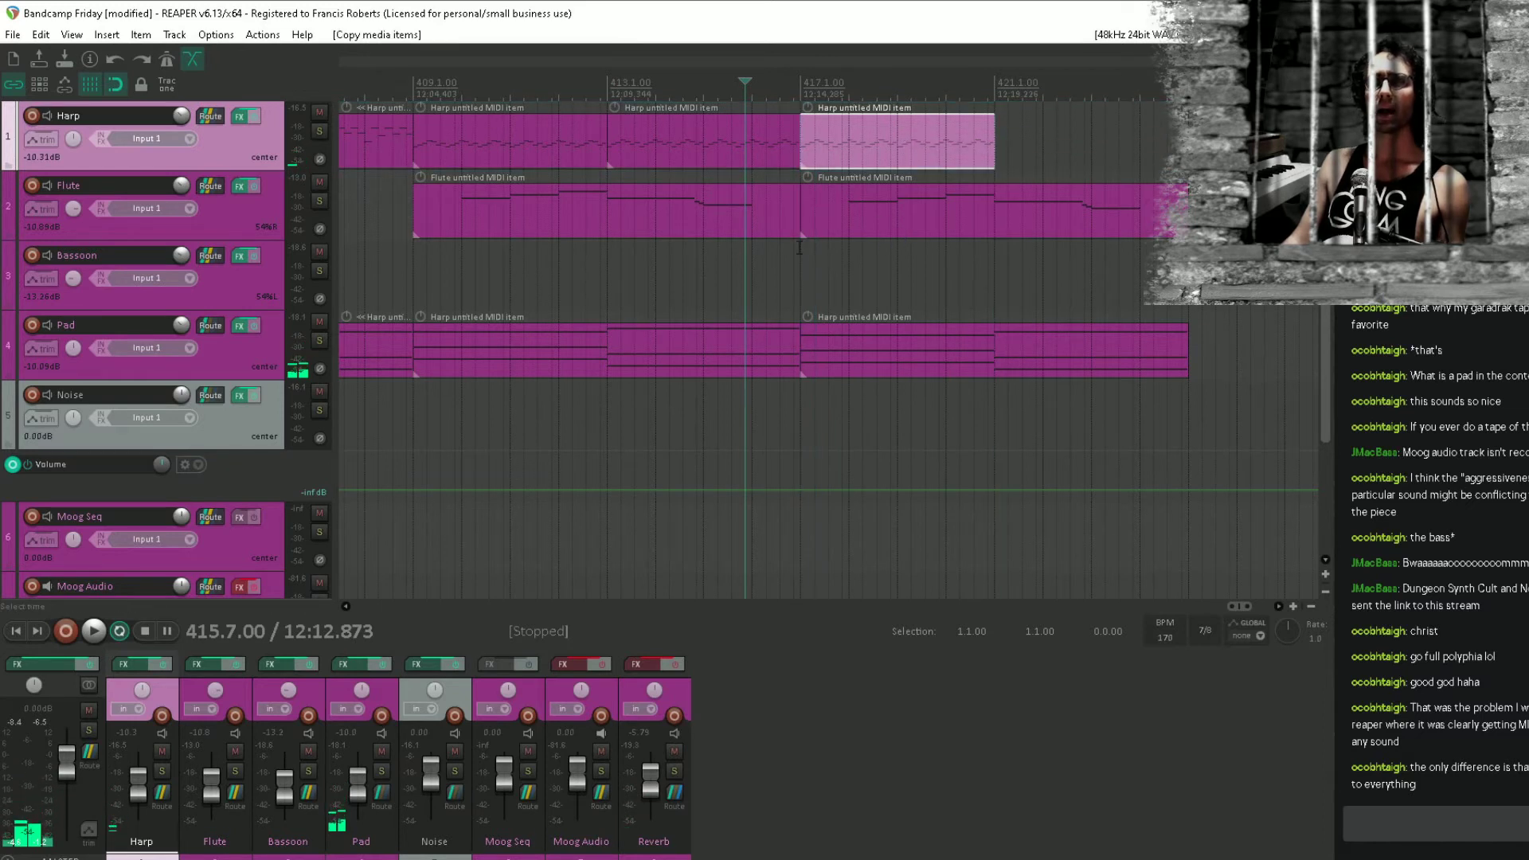
left_click(890, 132)
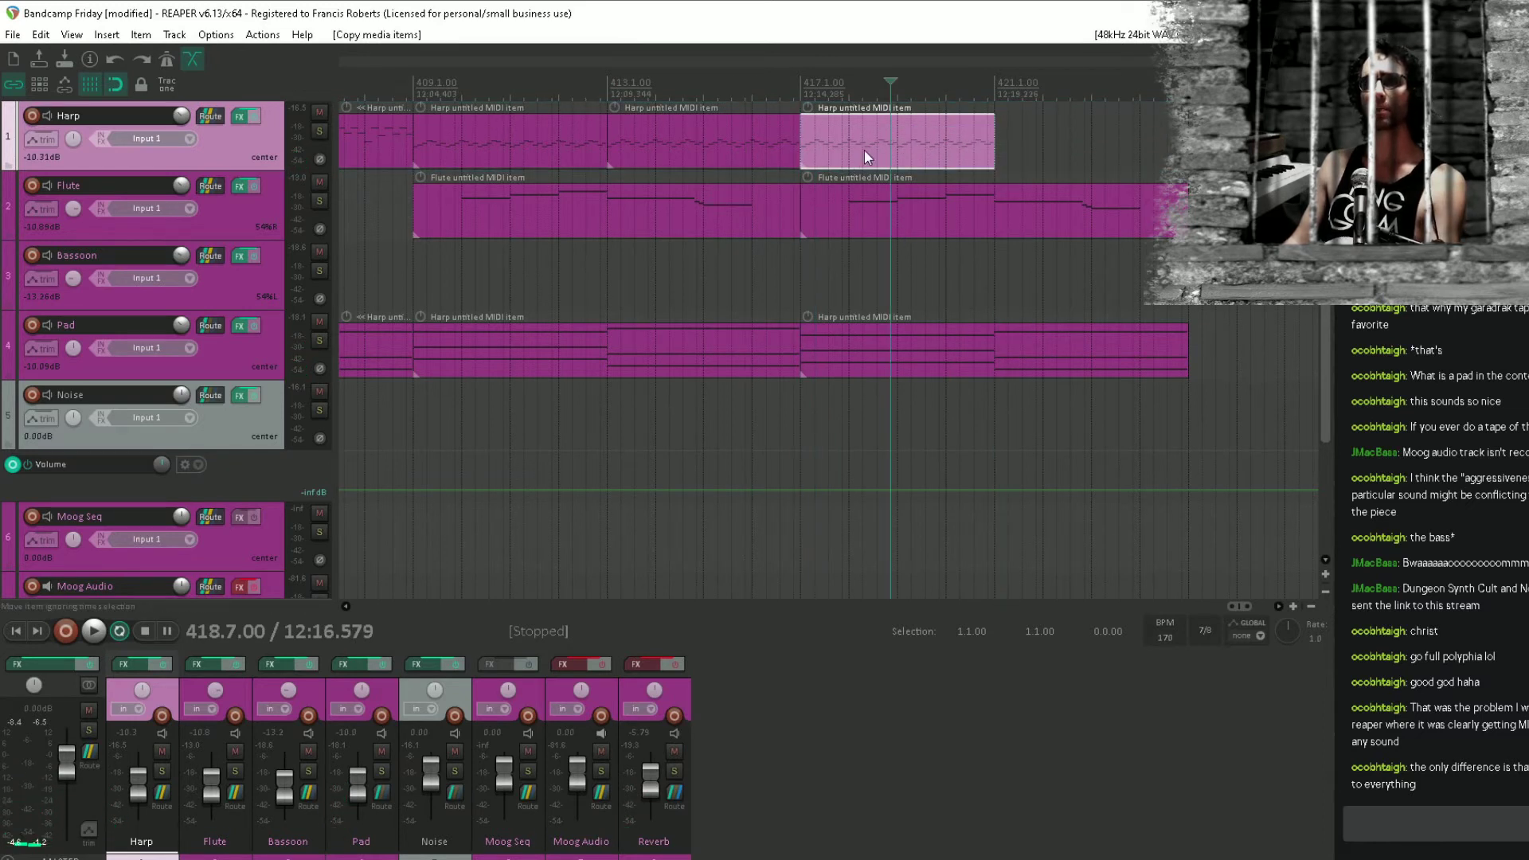
left_click(865, 150)
key("Delete")
Glue the Harp items at bars 409 and 413 into one, copy it to bar 417, and open the copy in the MIDI editor.
left_click_drag(585, 132, 958, 140)
key("ctrl+g")
double_click(959, 140)
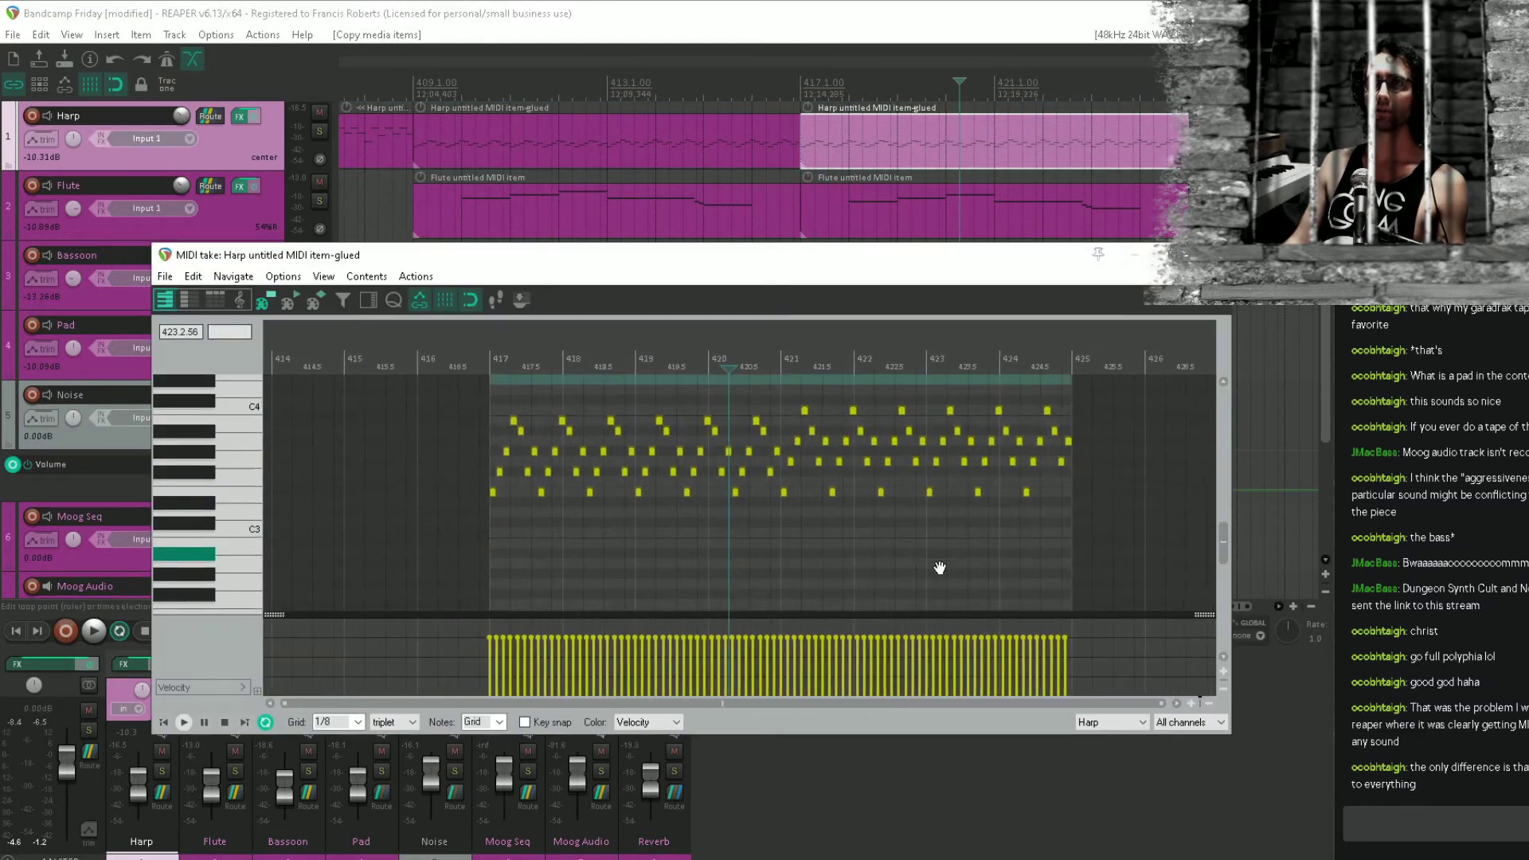
Select all notes in the Harp item at bar 417, shift them down in pitch together, and close the MIDI editor.
left_click_drag(940, 568, 938, 598)
left_click_drag(1096, 587, 477, 378)
scroll(447, 479, "up", 4)
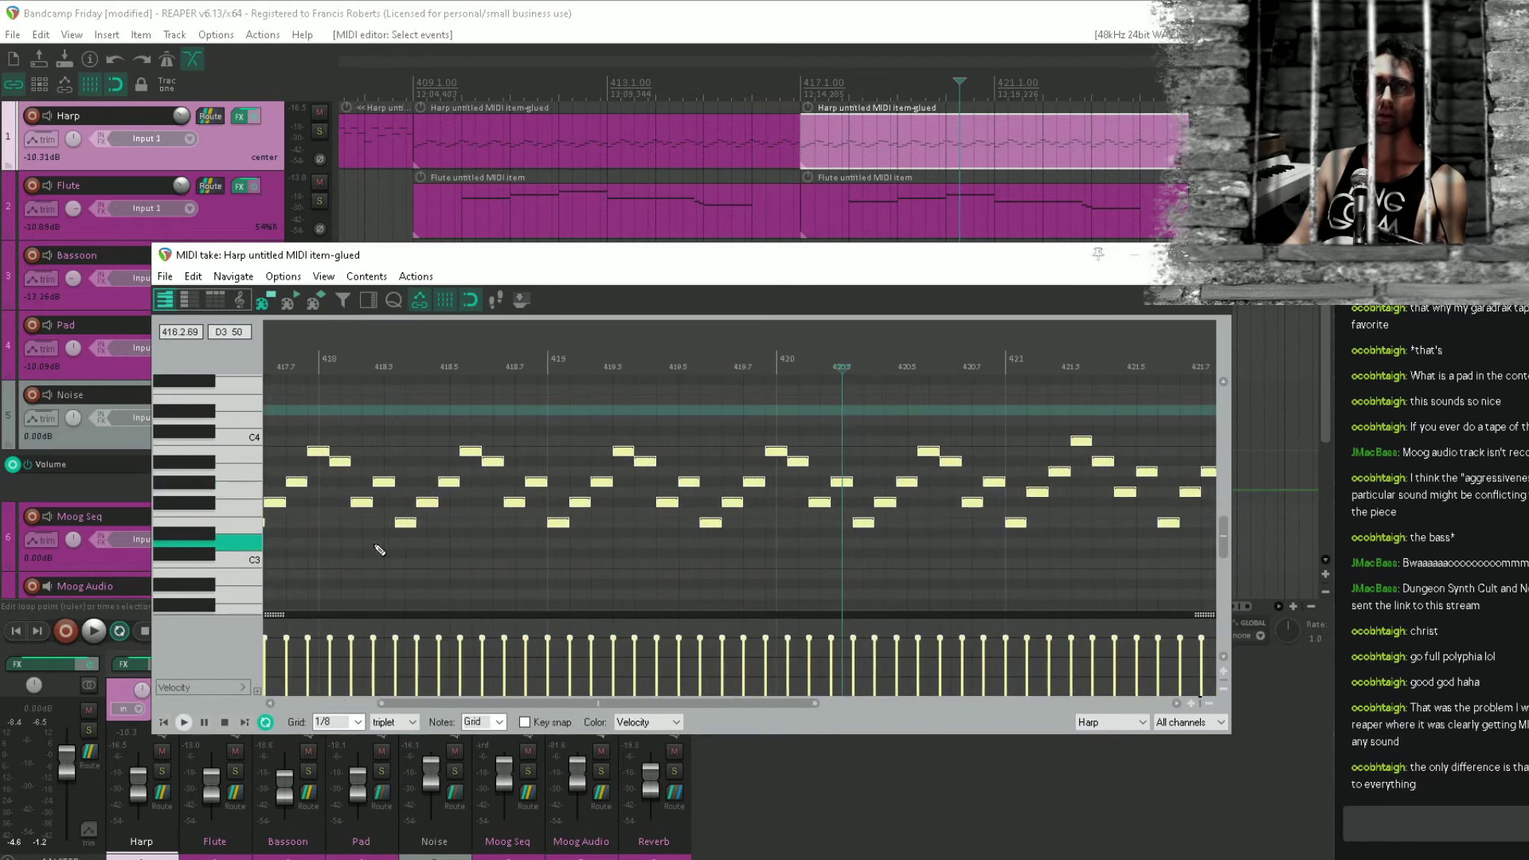
left_click_drag(379, 550, 648, 577)
left_click_drag(782, 555, 780, 575)
left_click(1212, 255)
Play back the arrangement from bar 406 through the new Harp section and save the project.
scroll(930, 288, "down", 4)
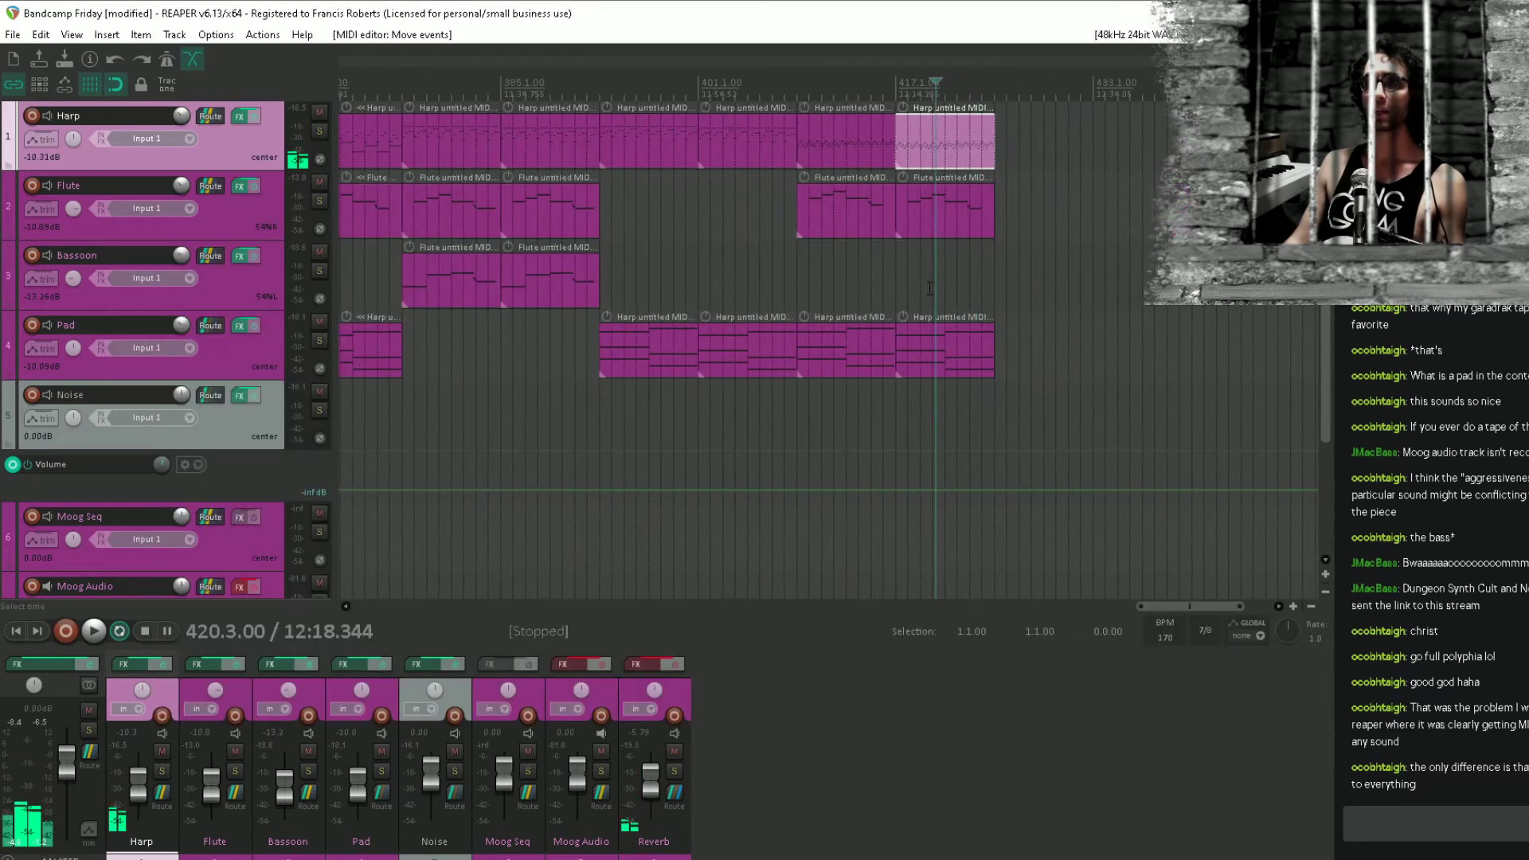
left_click(759, 216)
key("space")
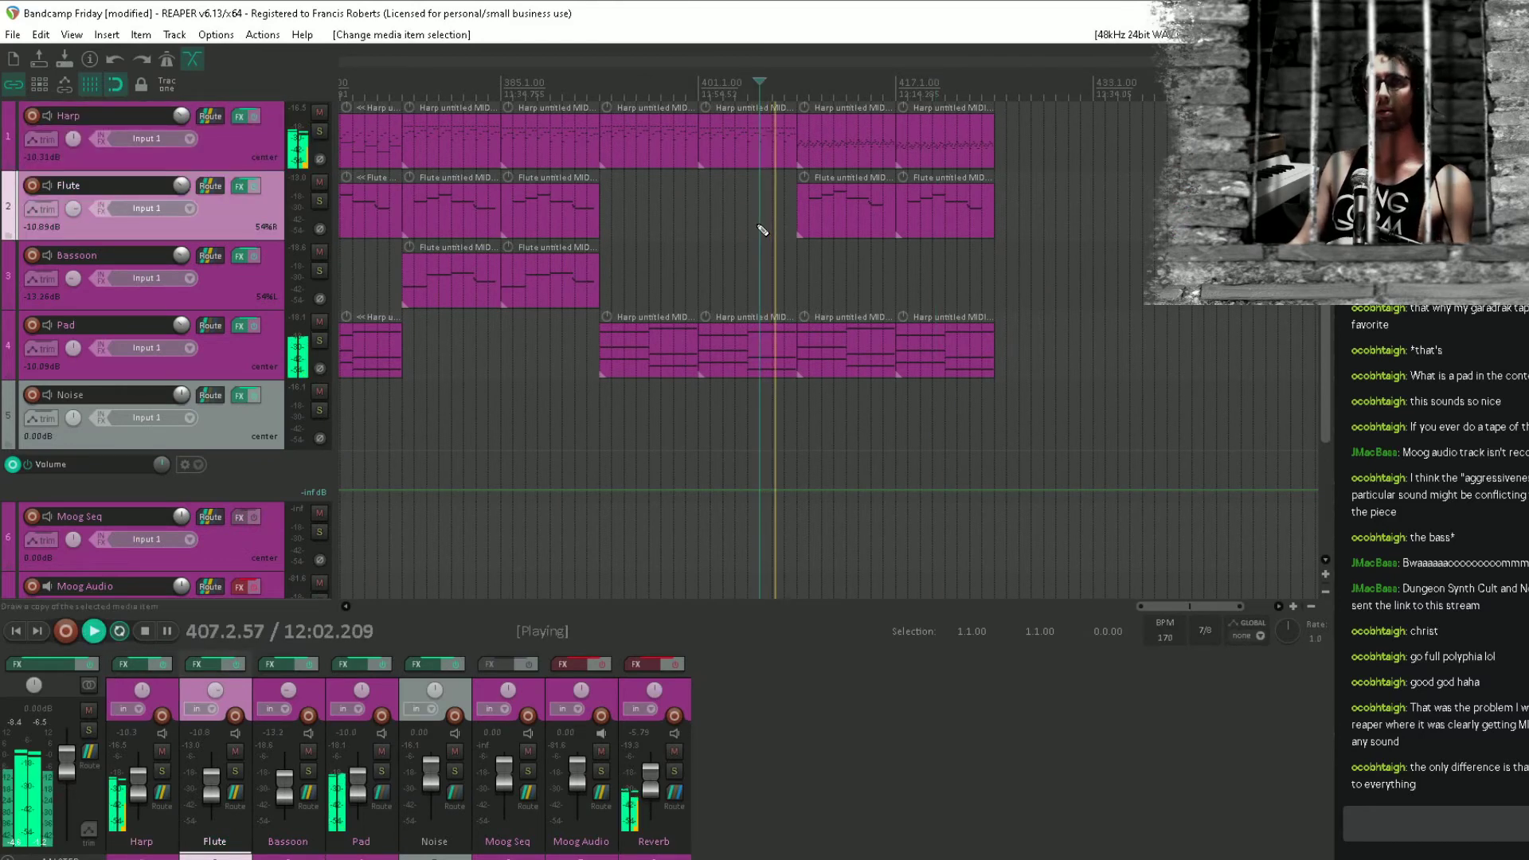
key("ctrl+s")
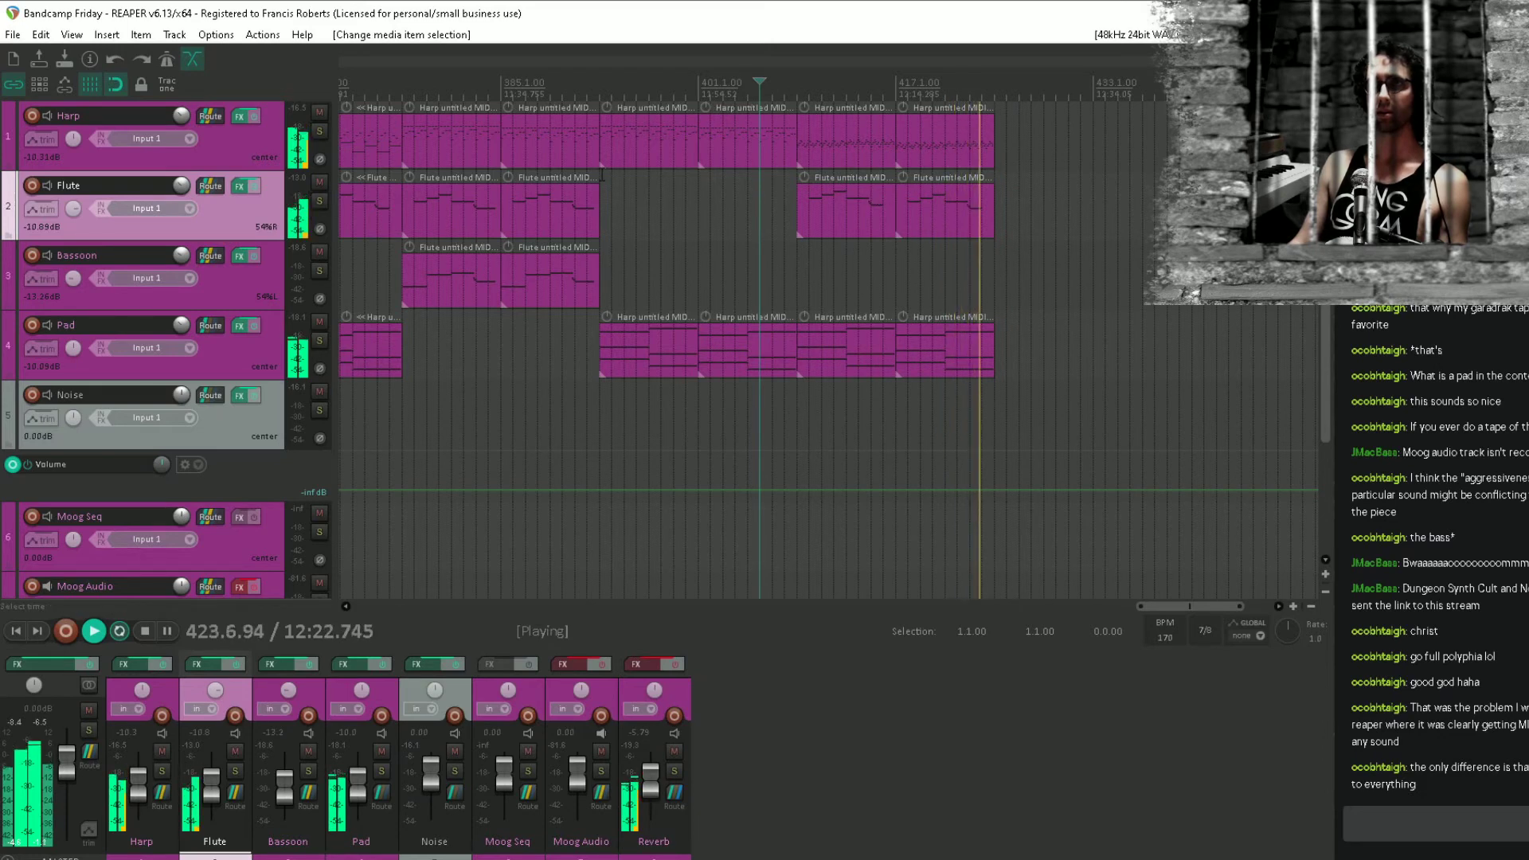
key("space")
Copy the Flute and Bassoon pairs from bar 377 and the last two Harp and Pad items so all duplicates start at bar 425.
left_click_drag(472, 214, 1025, 280)
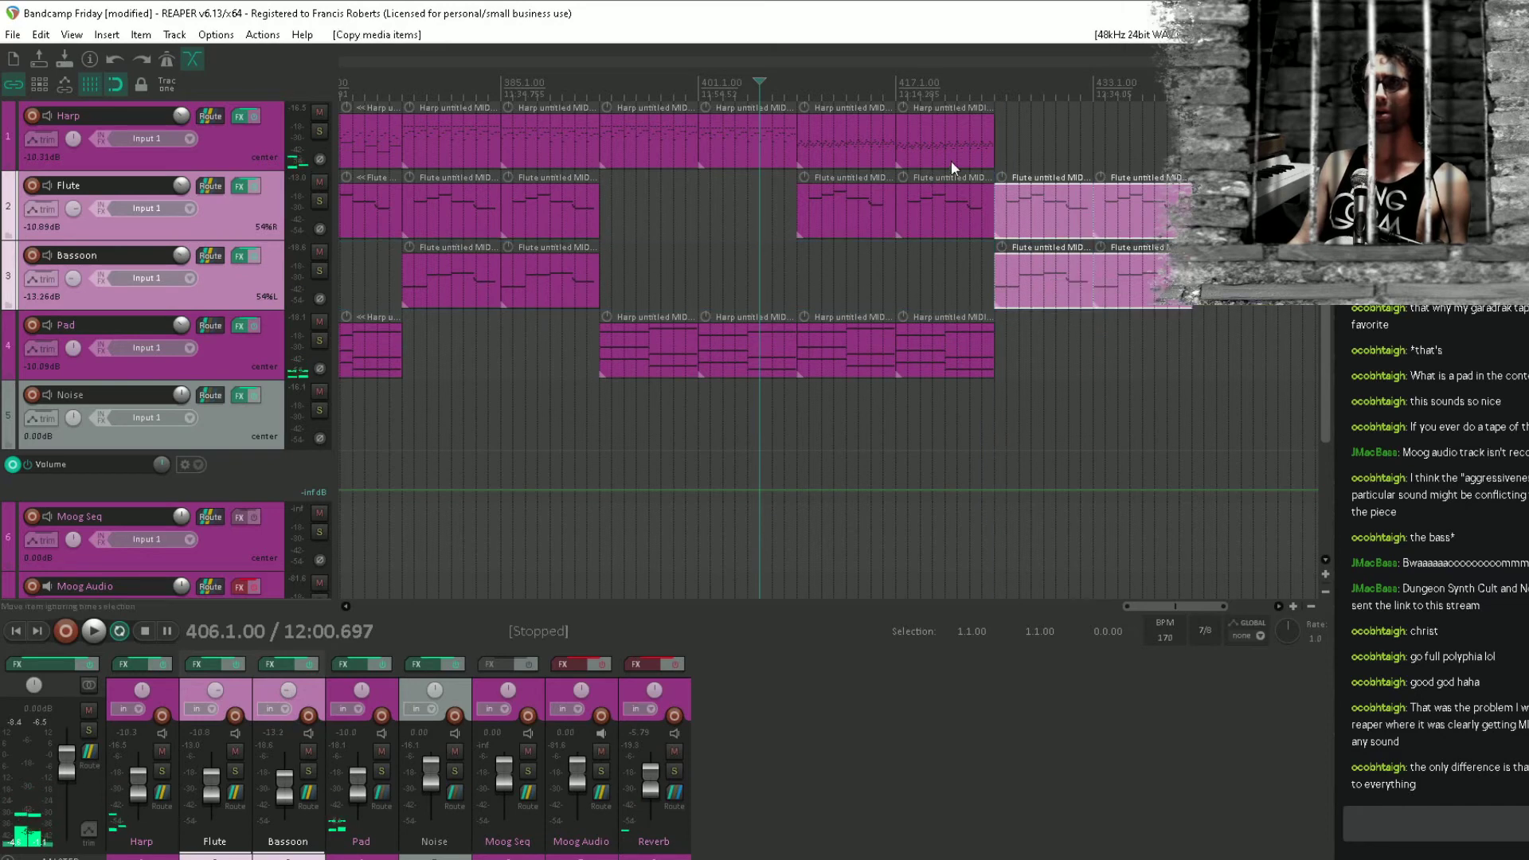
left_click_drag(786, 151, 1059, 137)
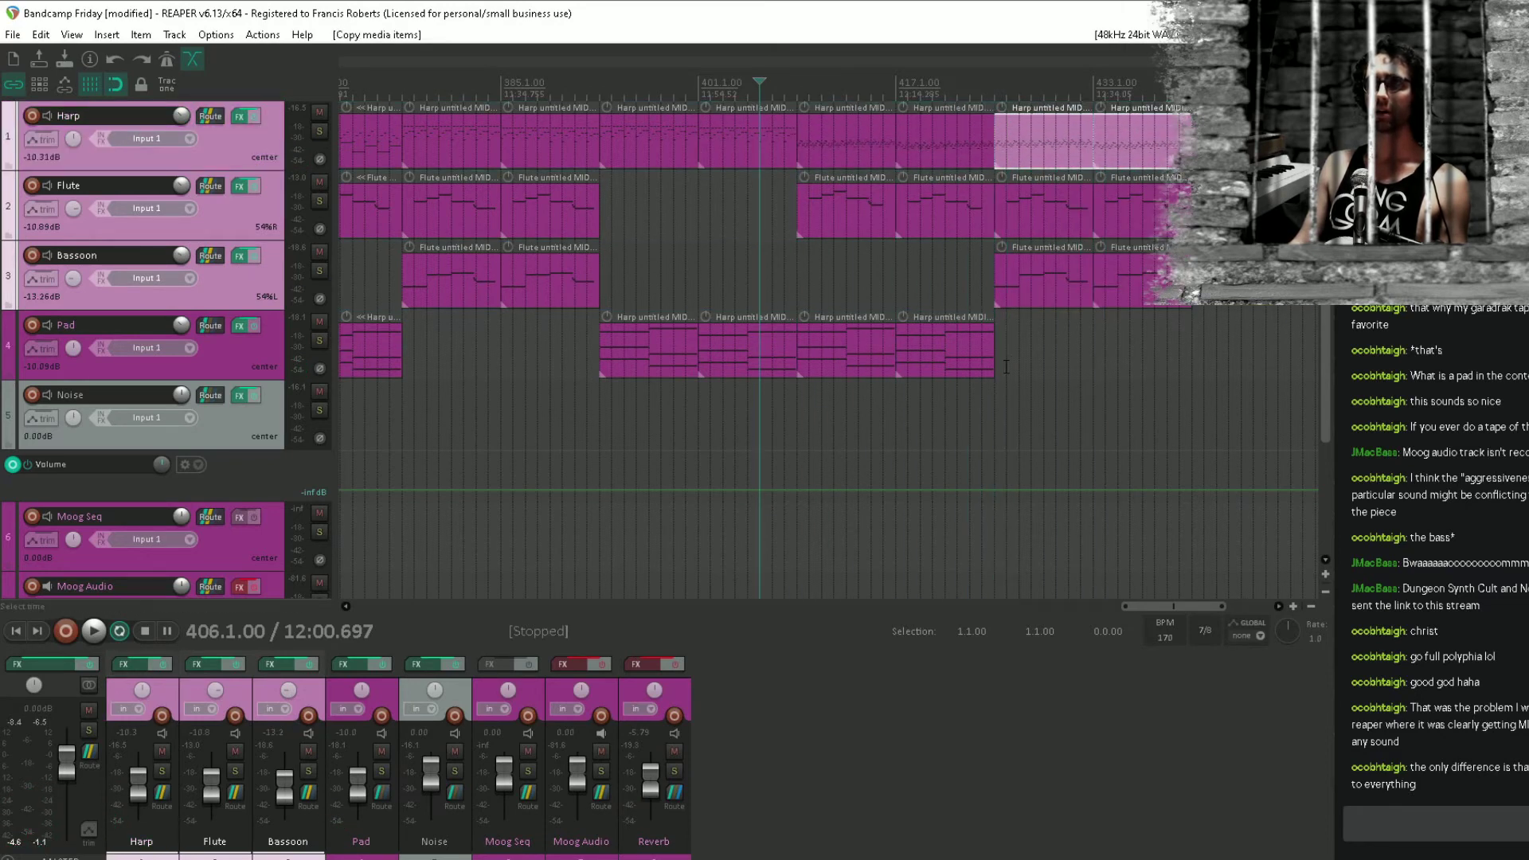
left_click_drag(939, 343, 1047, 364)
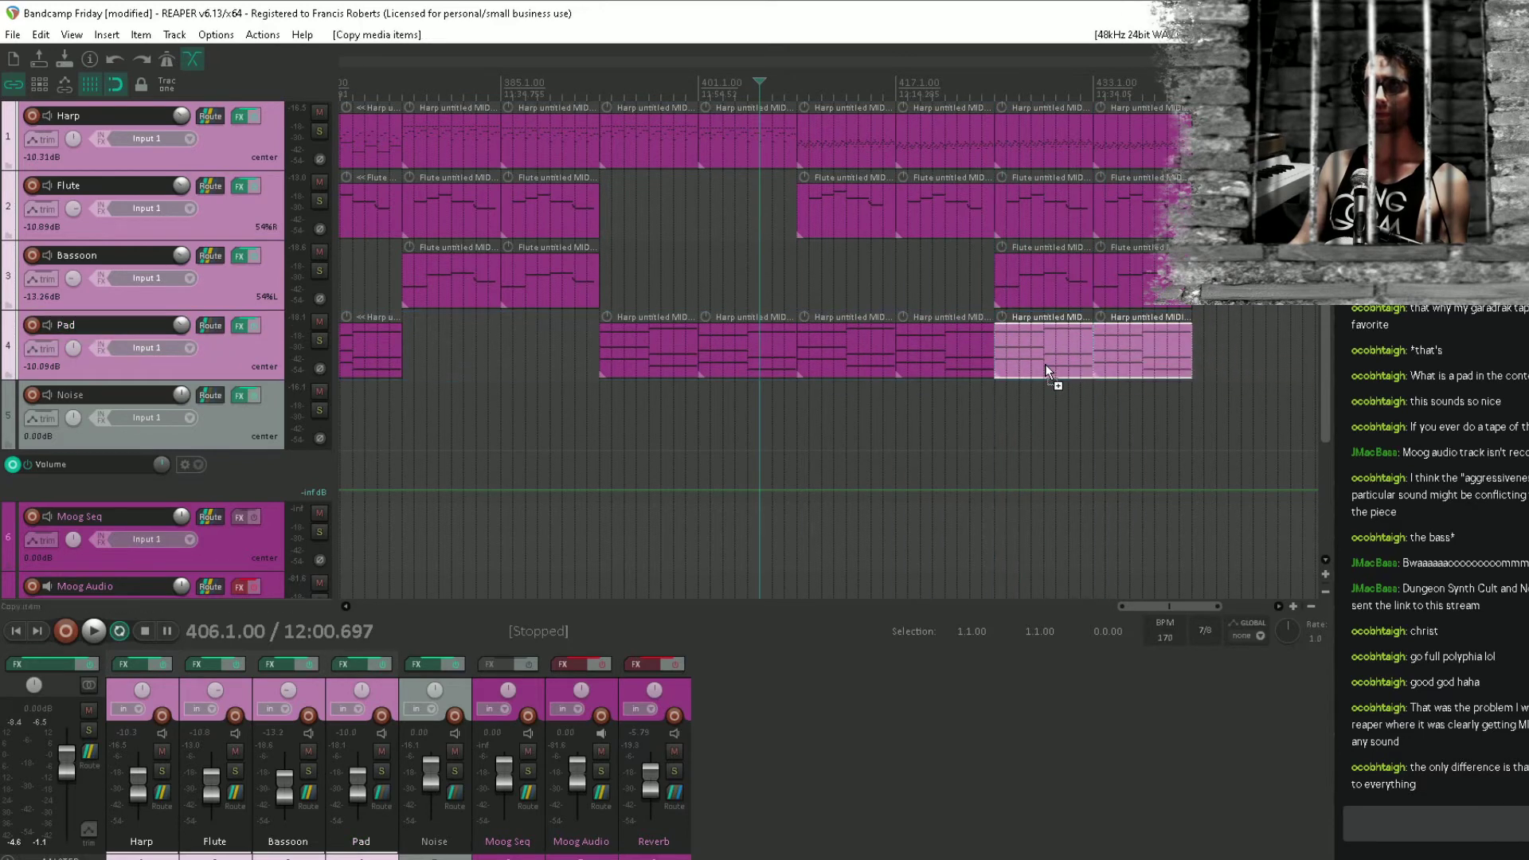
Save the project and play back the arrangement from bar 421.
left_click(956, 435)
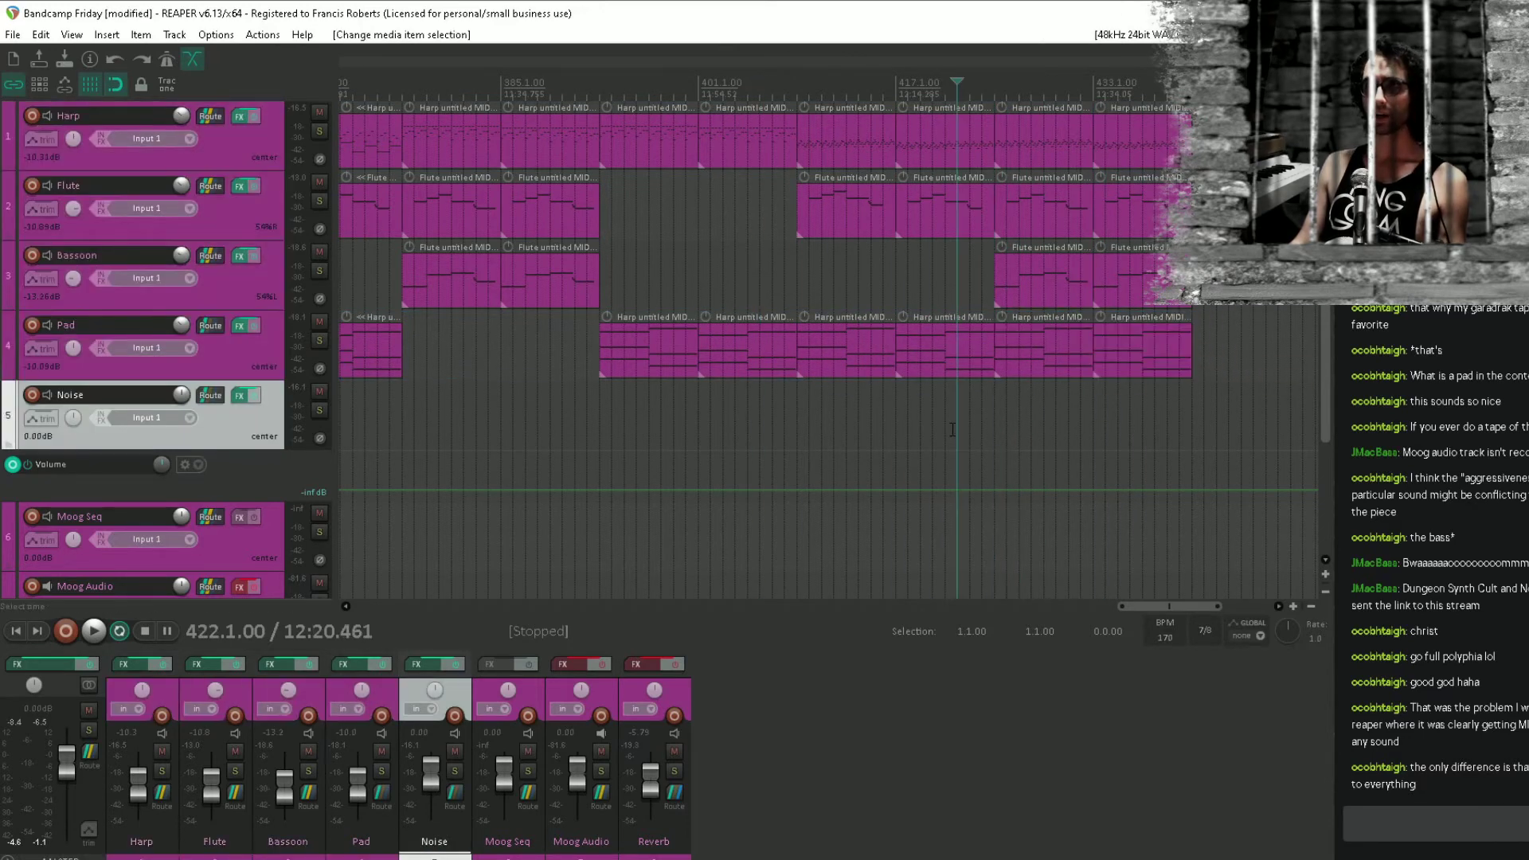
left_click(946, 401)
key("ctrl+s")
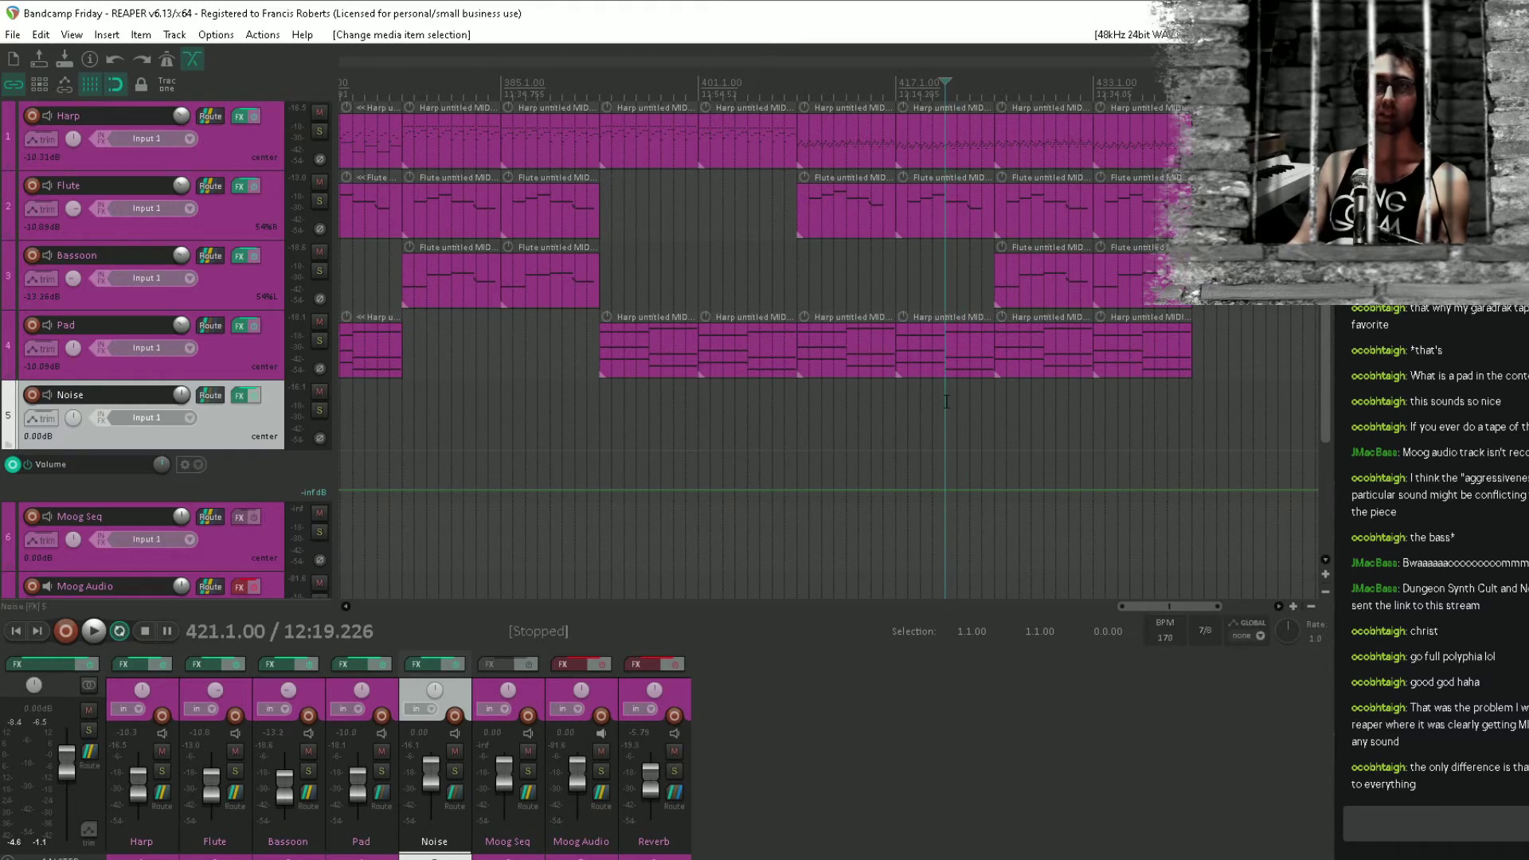
key("space")
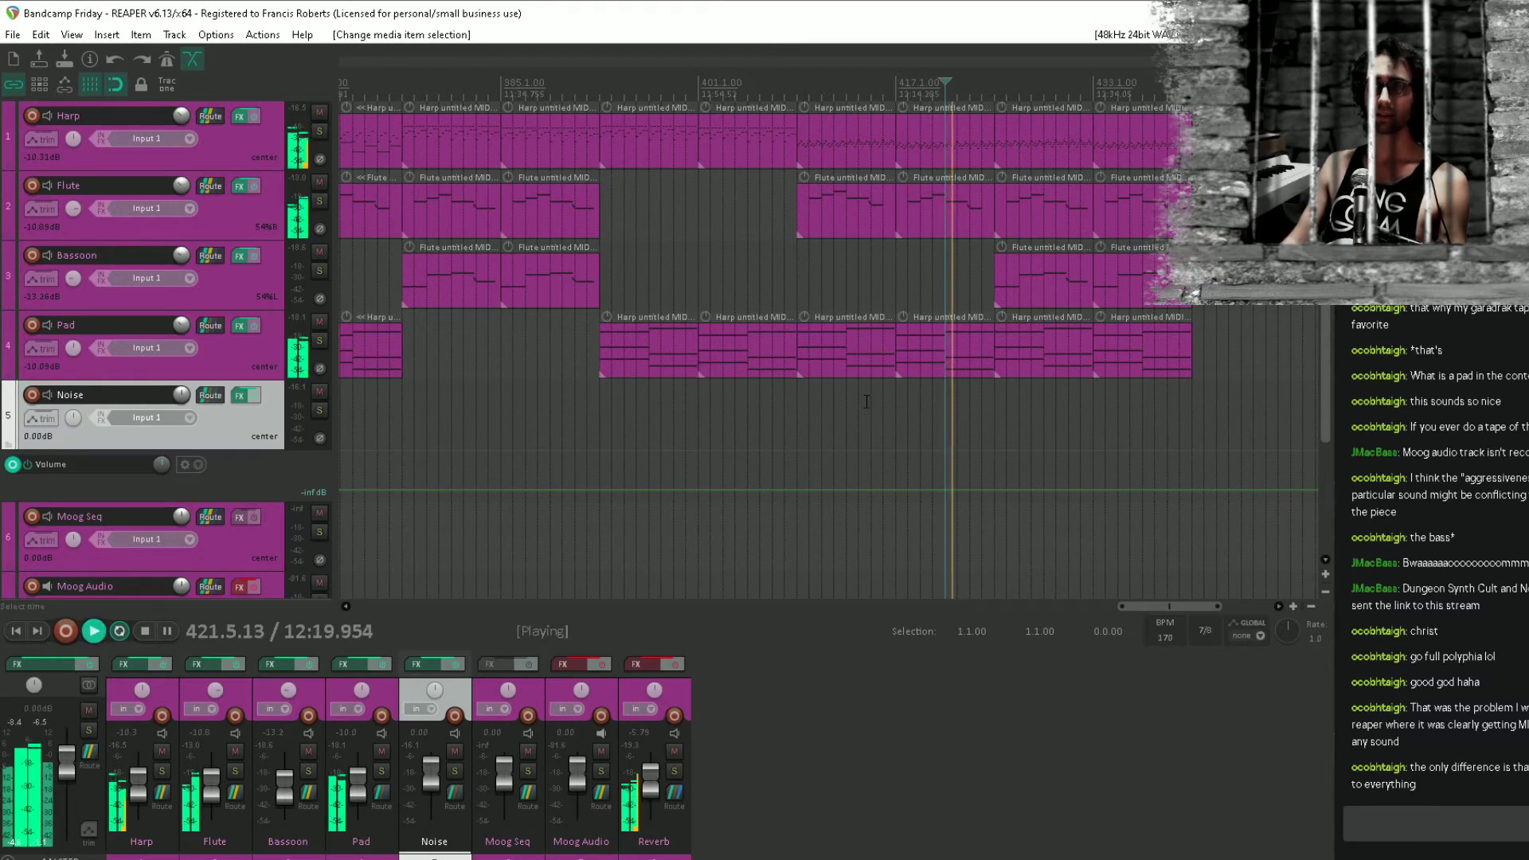
key("space")
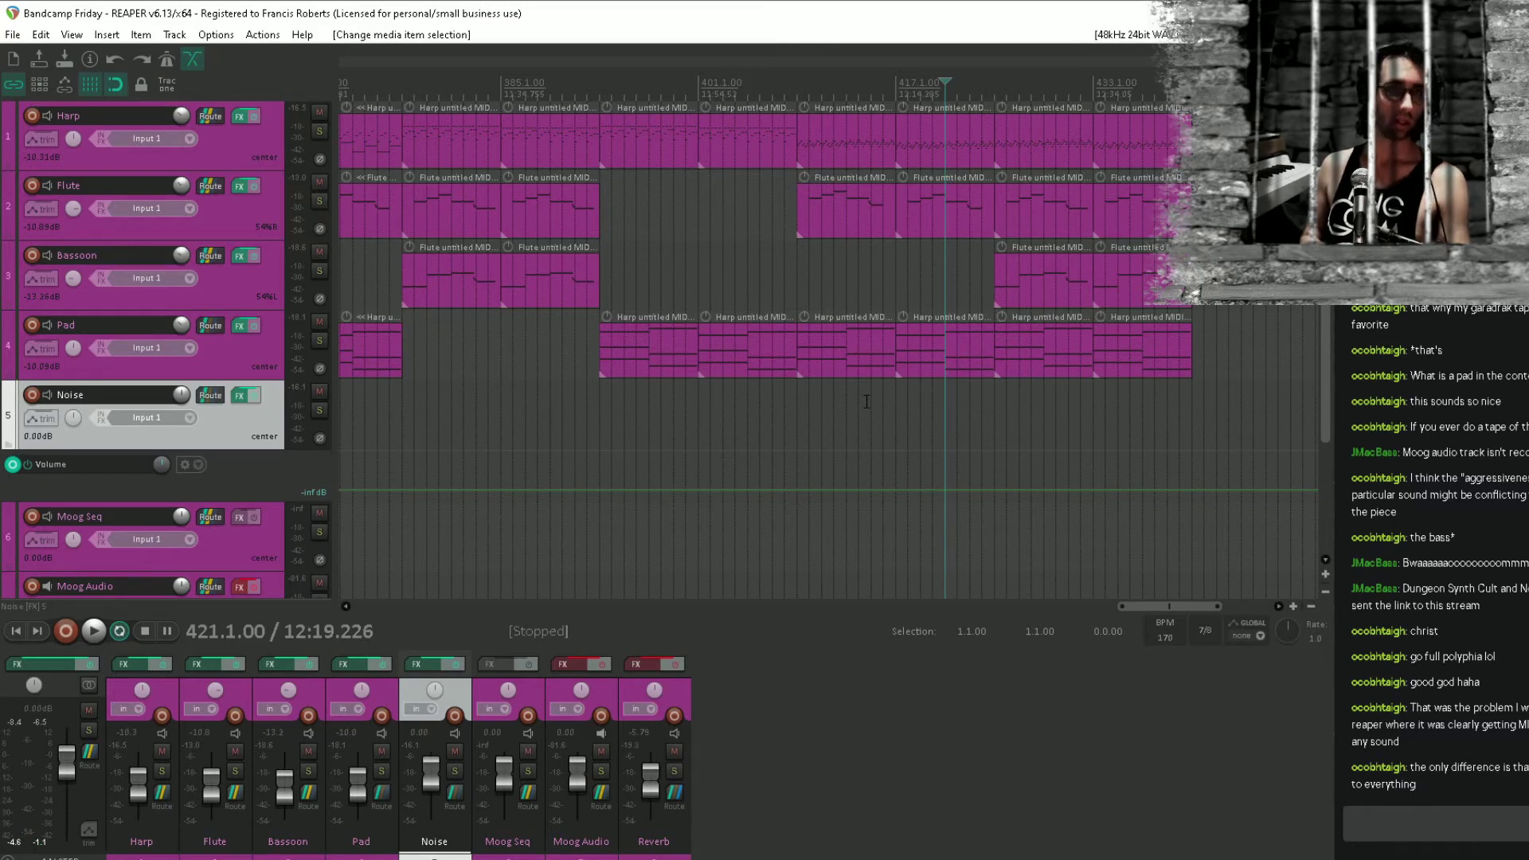
Open the action list and filter it for "midi".
left_click(215, 35)
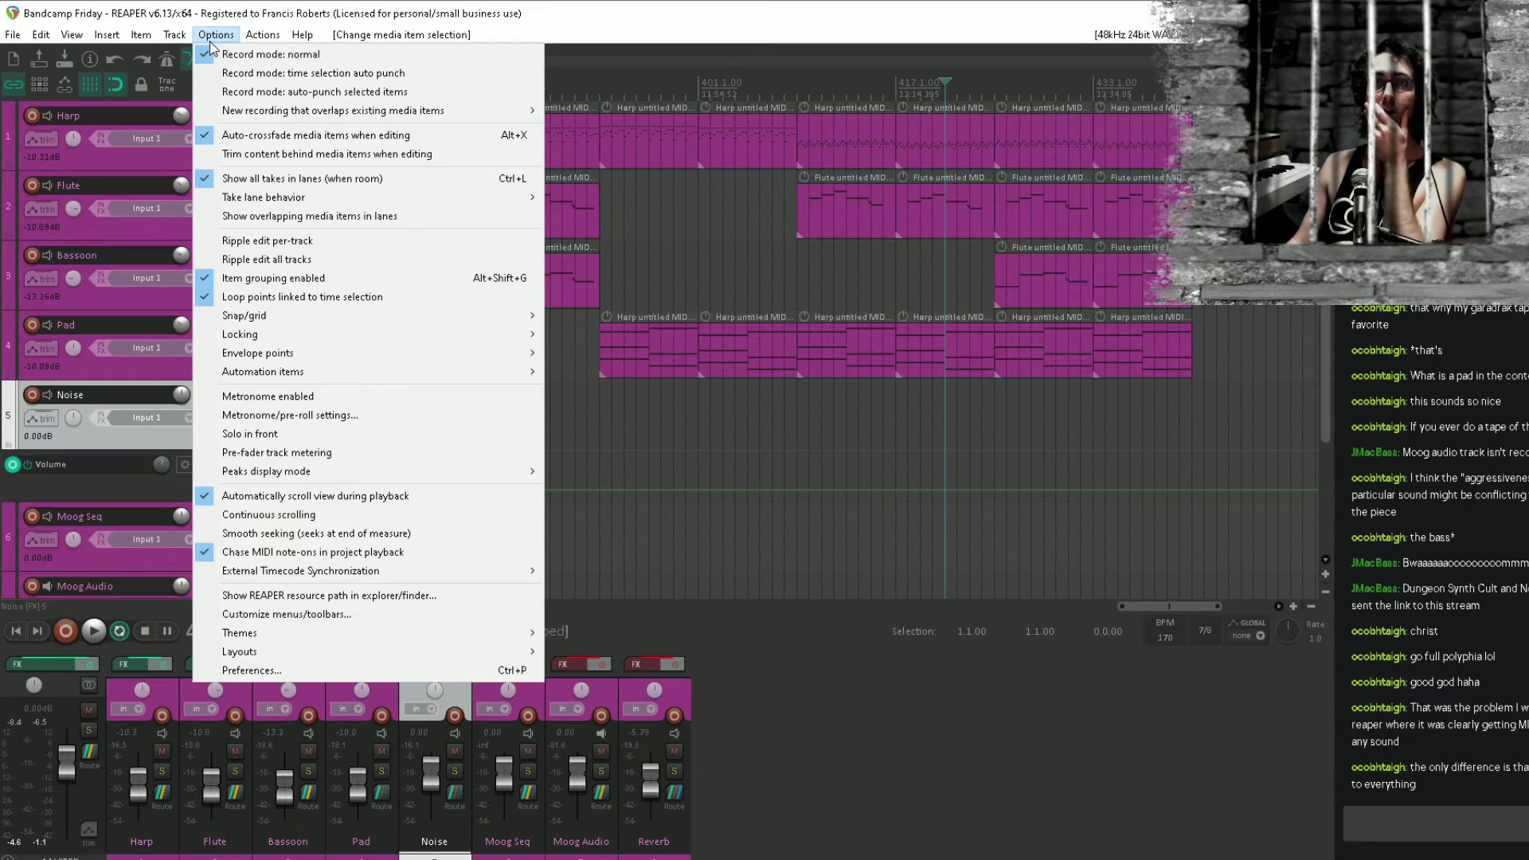
mouse_move(276, 38)
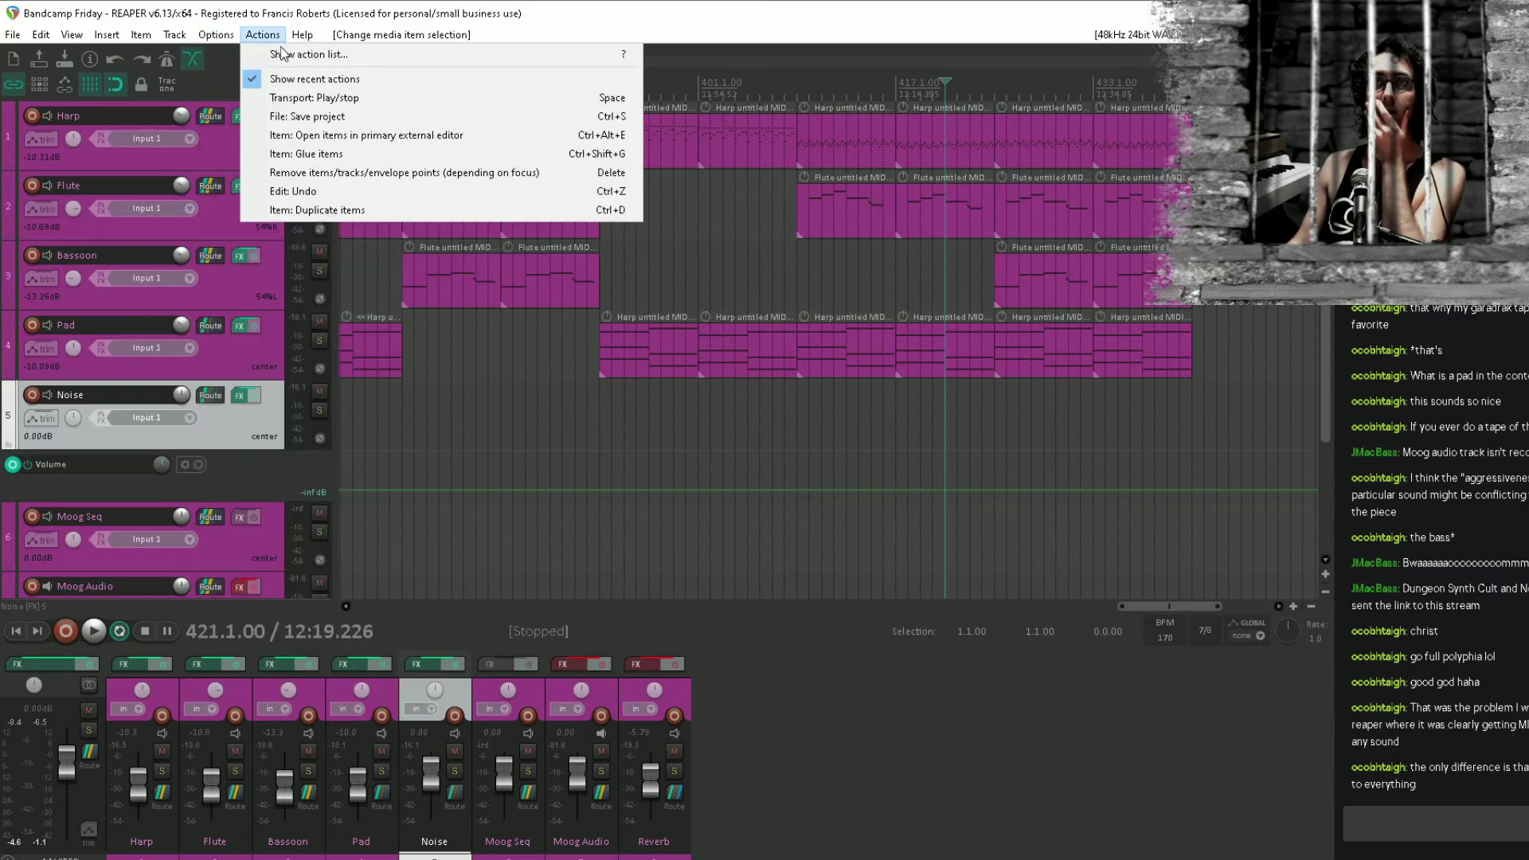
left_click(281, 53)
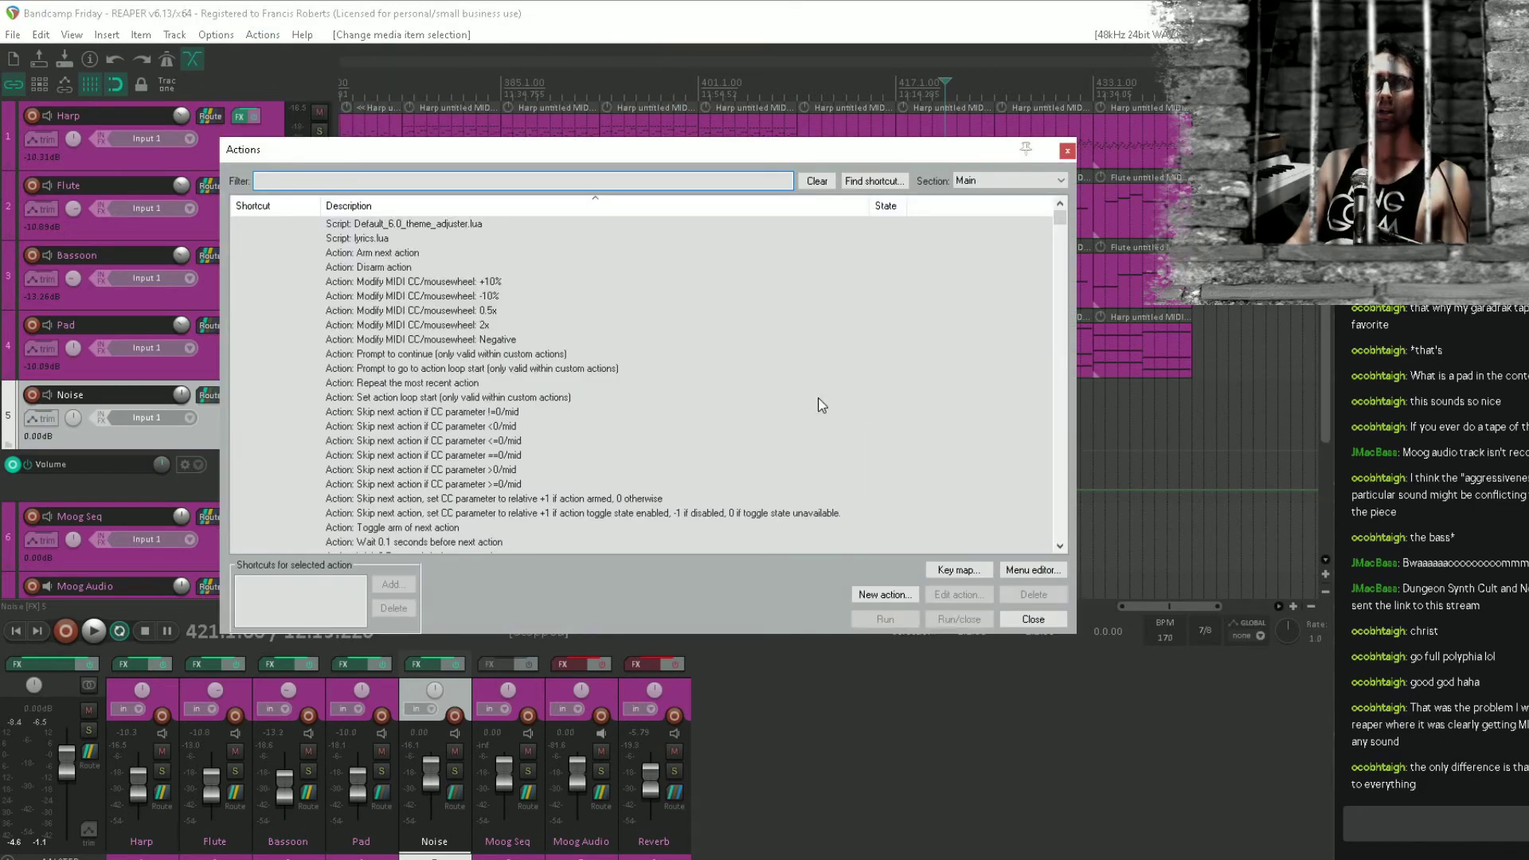
type("midi")
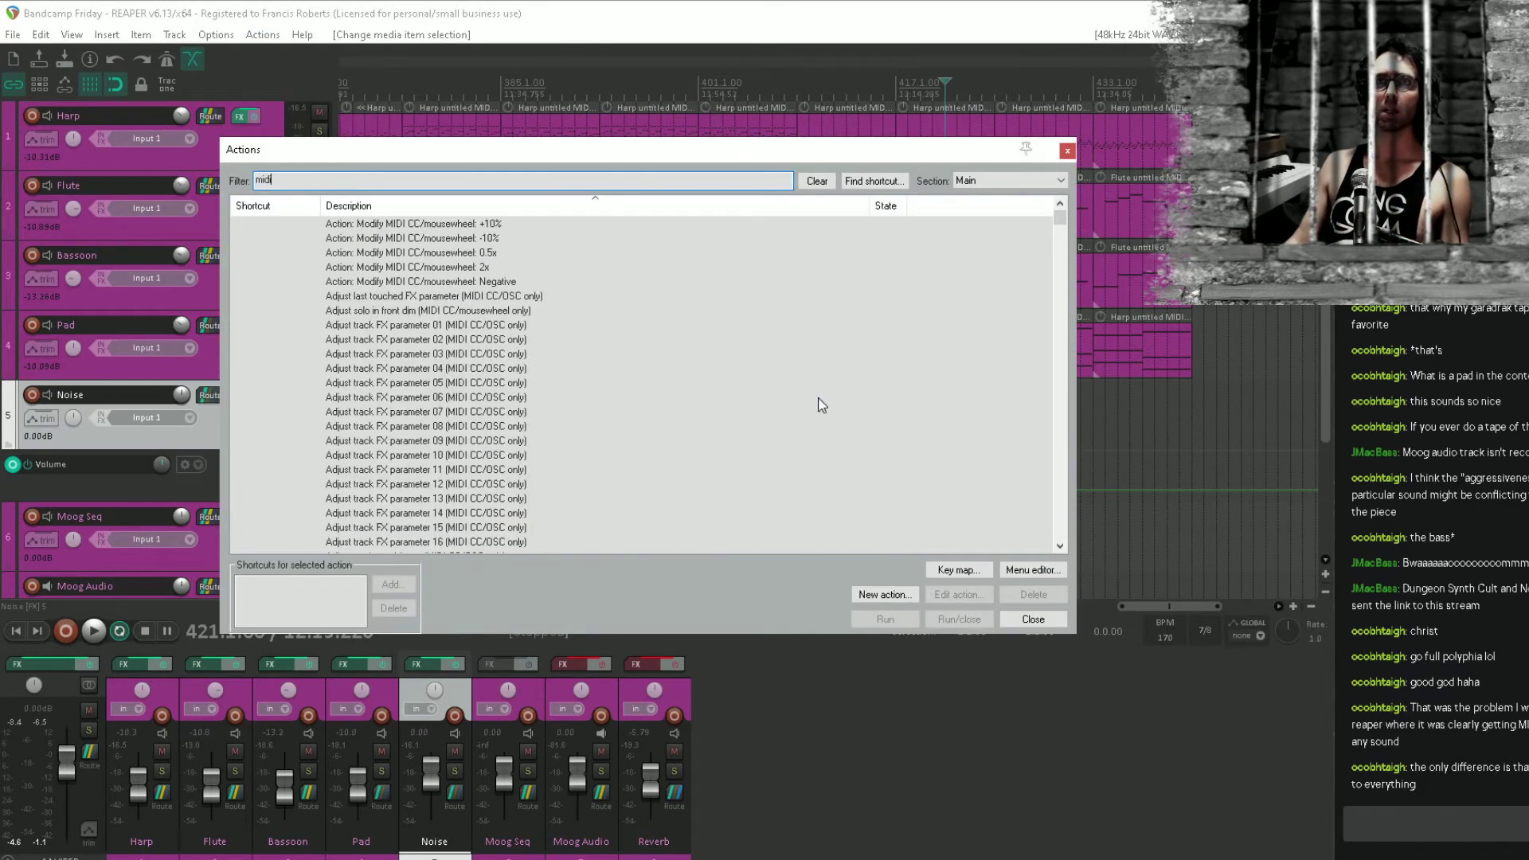
Search the action list for the "midi note off" action and close the list.
scroll(512, 351, "down", 7)
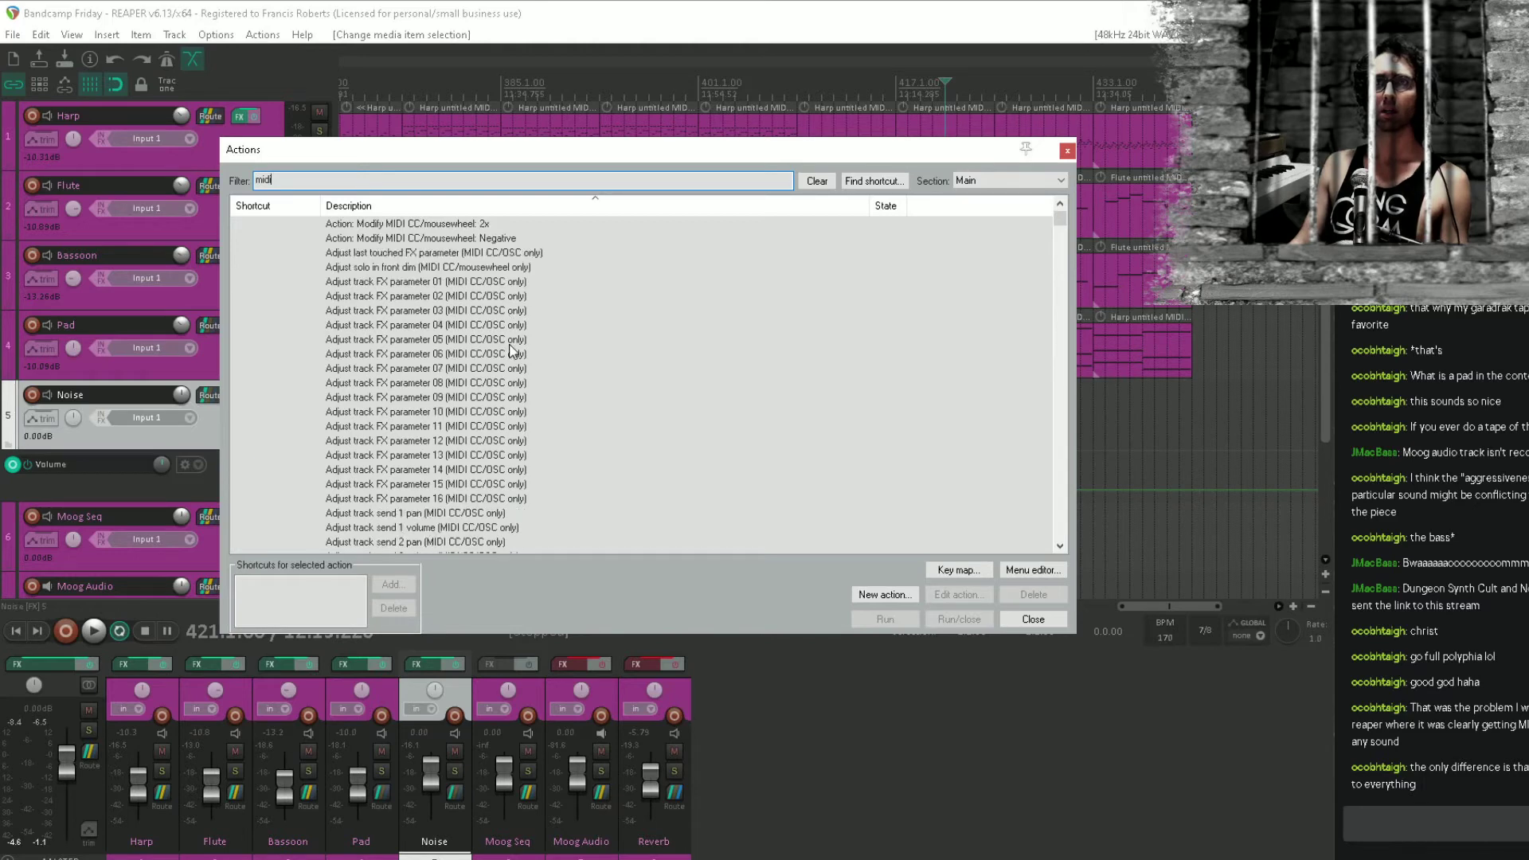
scroll(512, 351, "down", 4)
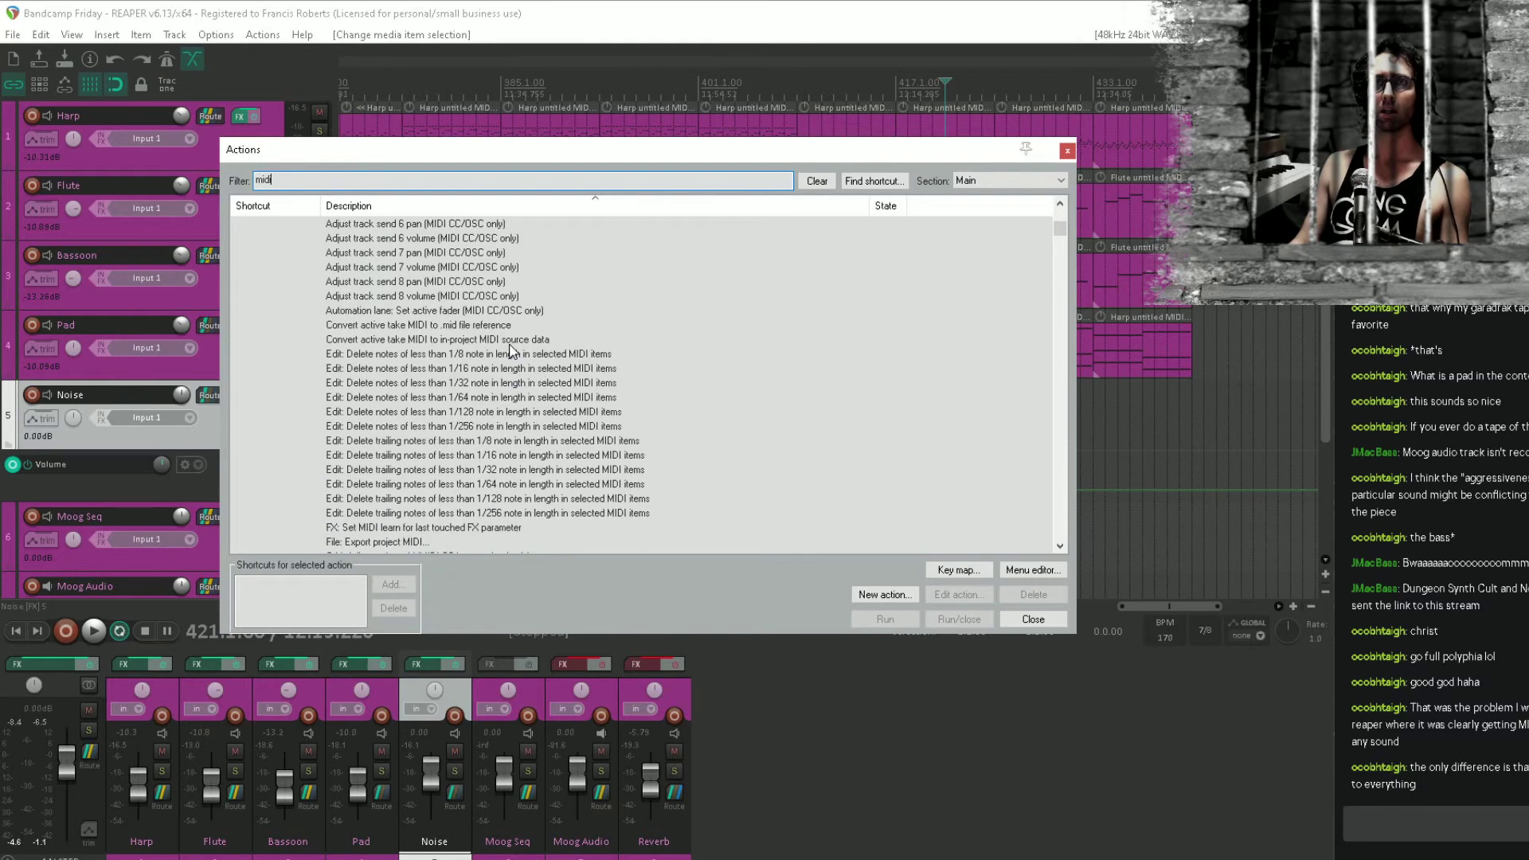
type("note off")
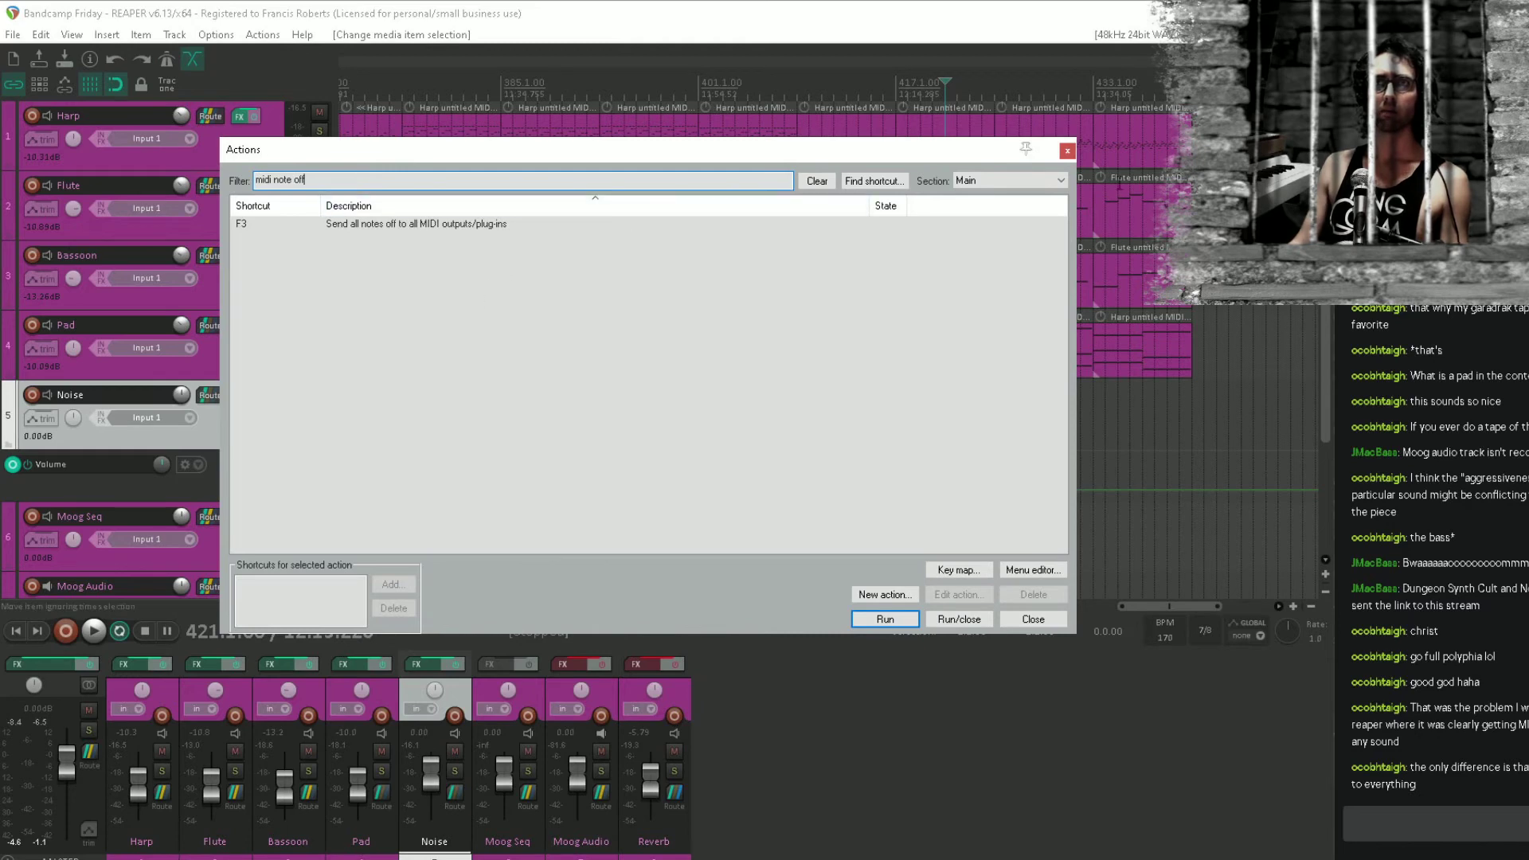
left_click(1066, 151)
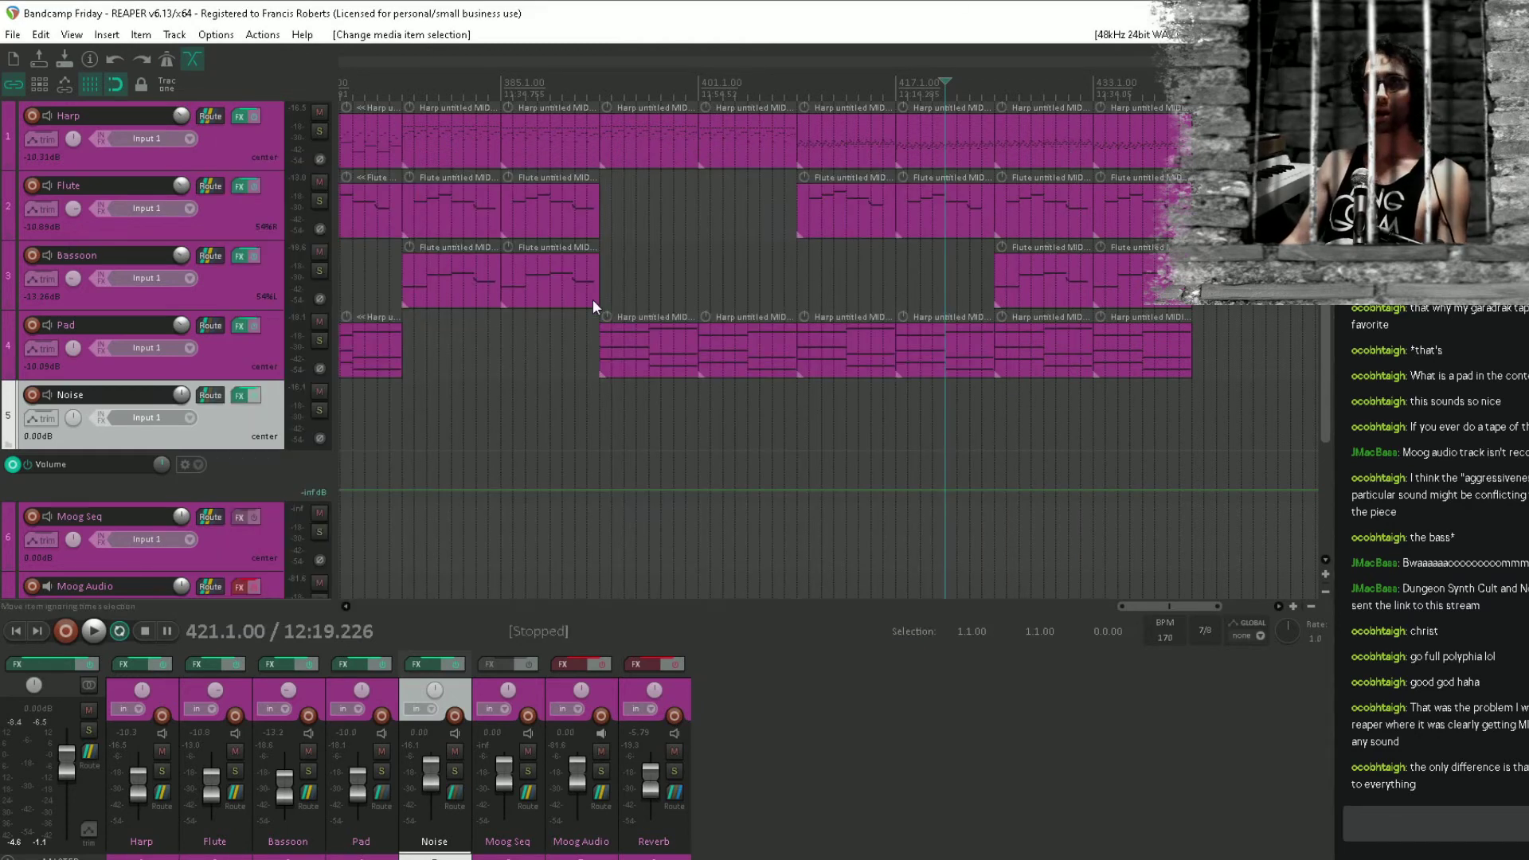
Mute the Moog Audio item around bar 237 and unmute the two Moog Seq items above it.
left_click_drag(522, 512, 1137, 494)
scroll(475, 449, "down", 3)
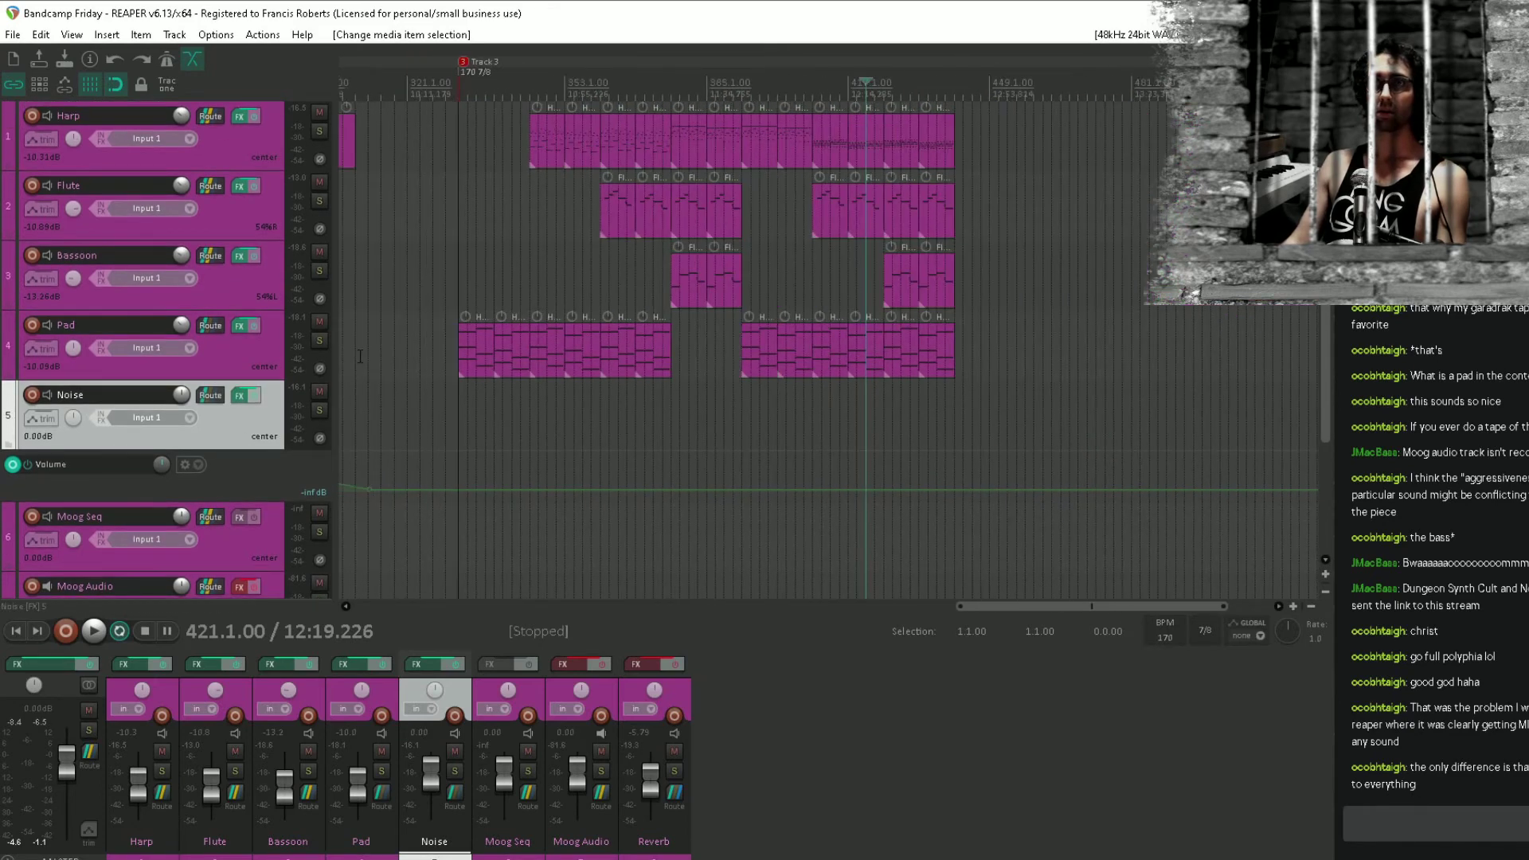
left_click_drag(519, 438, 980, 404)
left_click_drag(505, 409, 1006, 291)
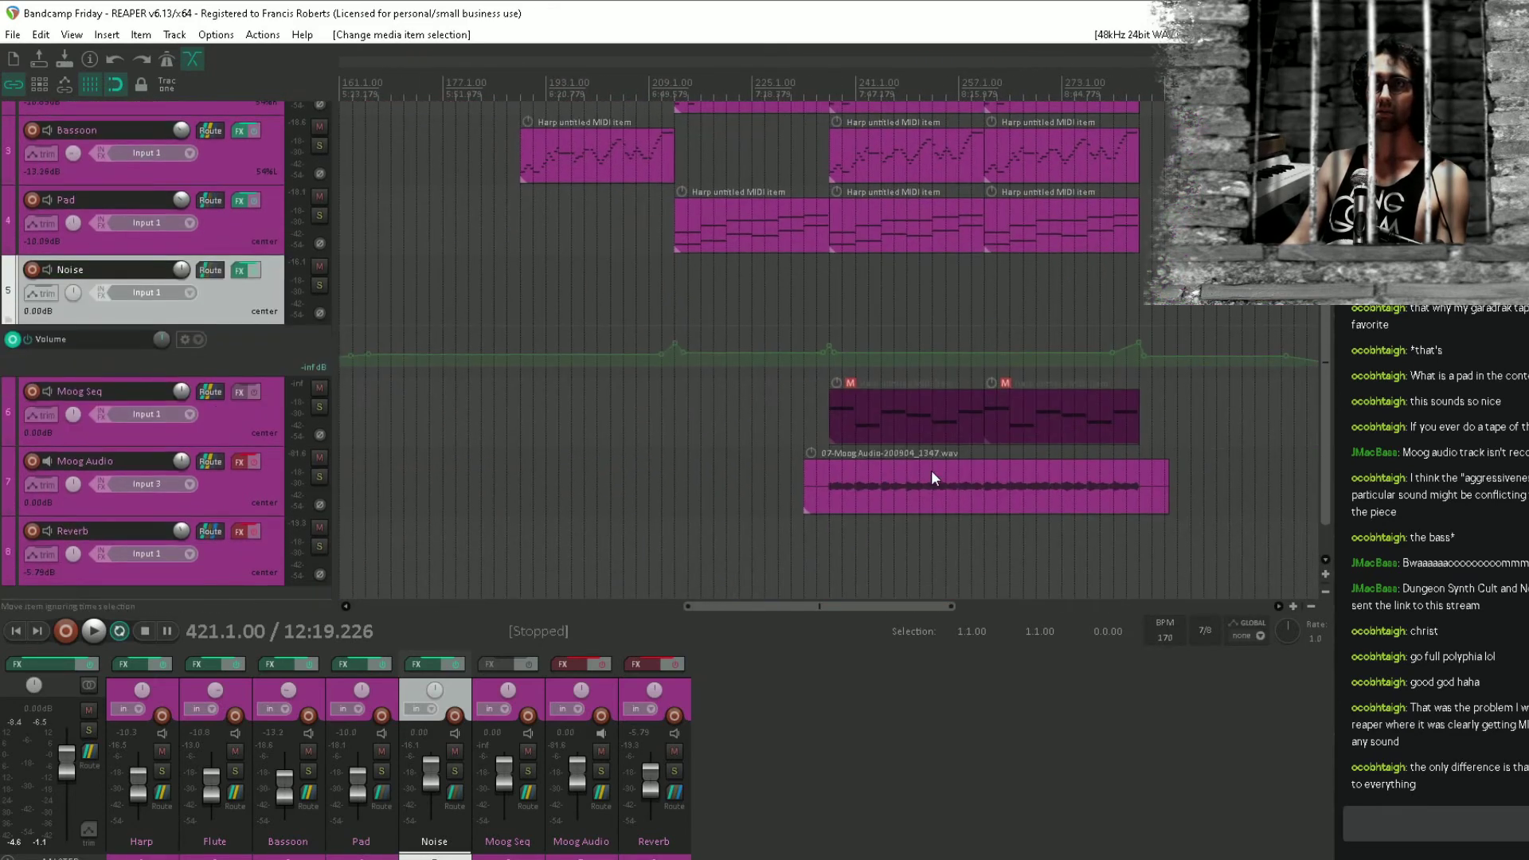
left_click_drag(978, 469, 1125, 524)
key("m")
left_click_drag(983, 433, 1072, 424)
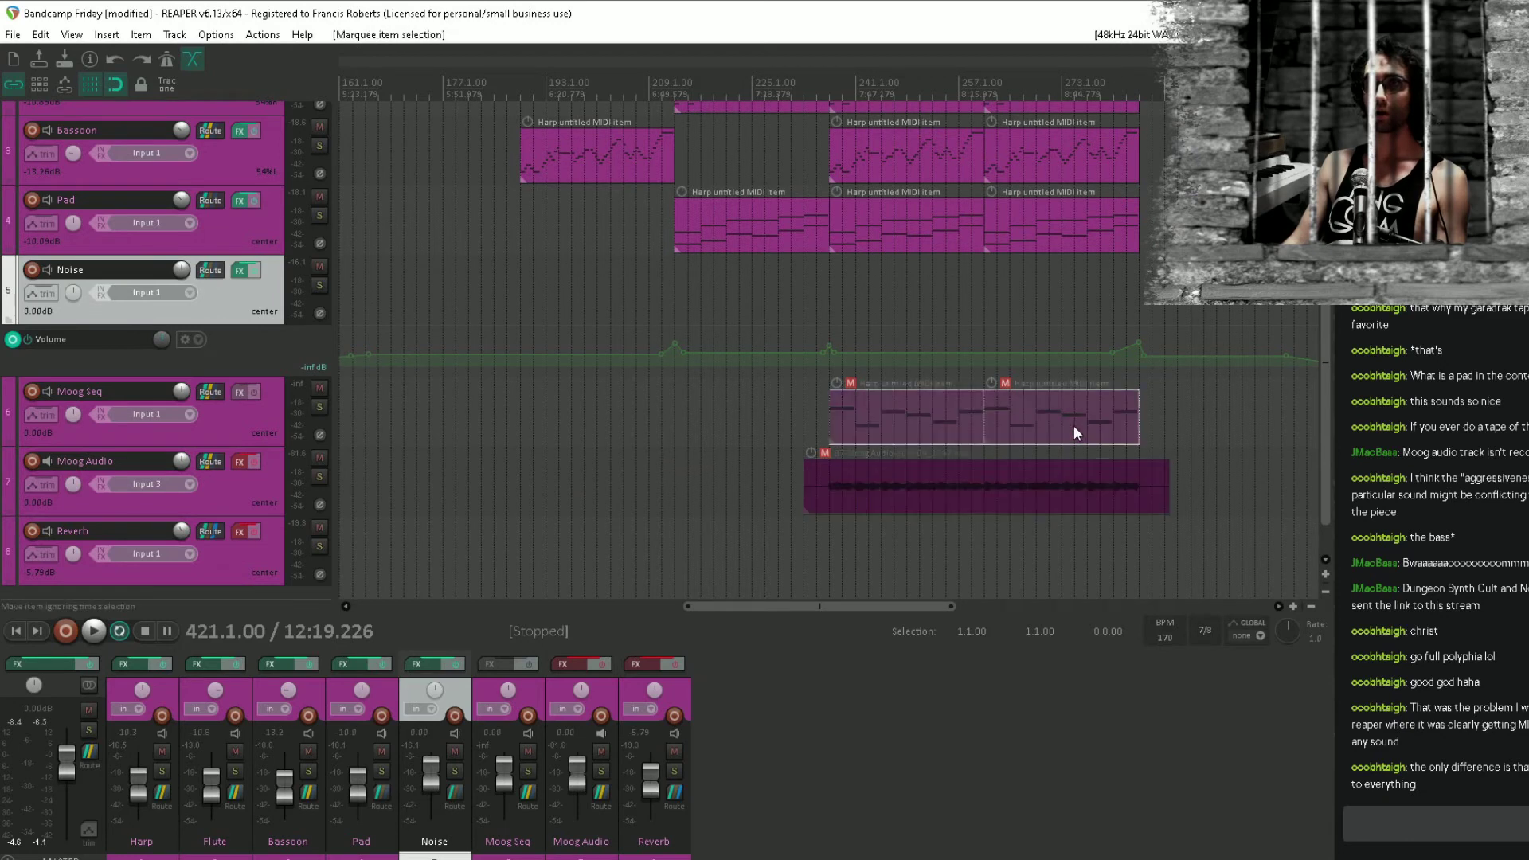
key("m")
Play back from bar 237, arm the Moog Audio track for recording and check the Moog Seq track's routing.
left_click(830, 312)
key("space")
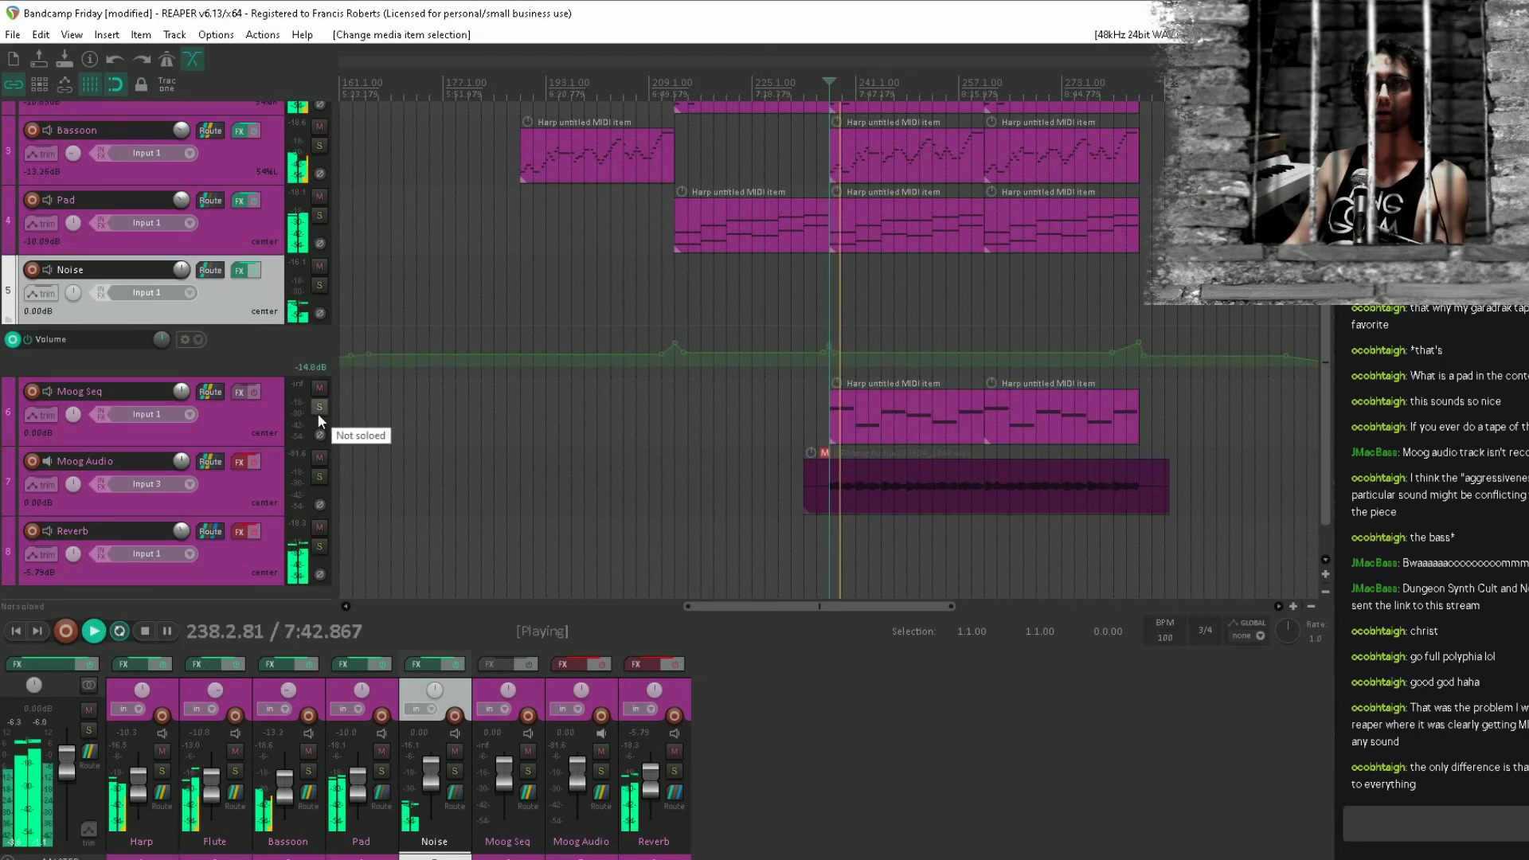
left_click(33, 460)
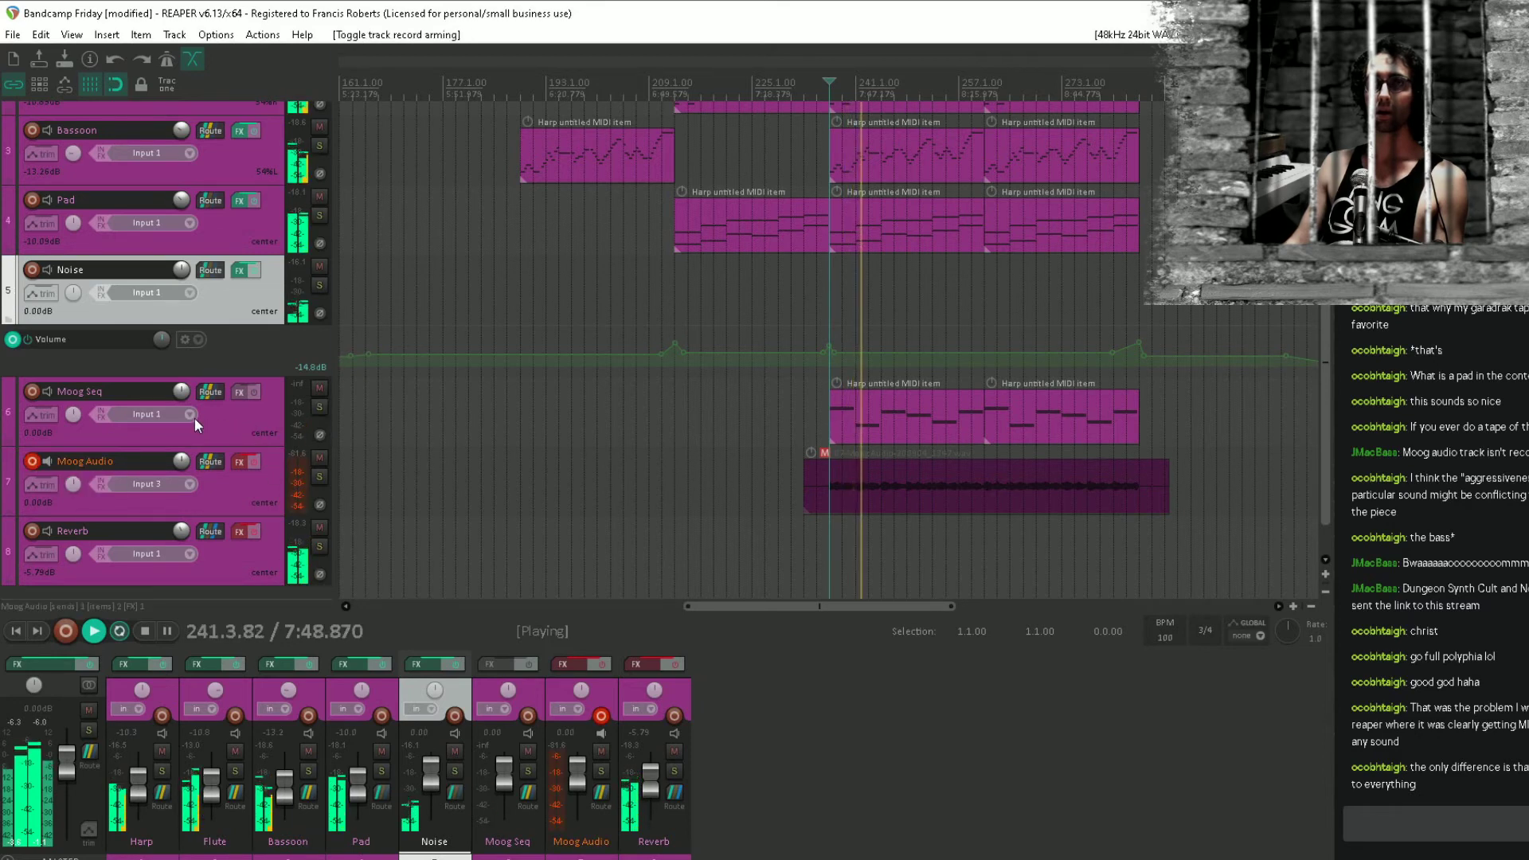
left_click(211, 392)
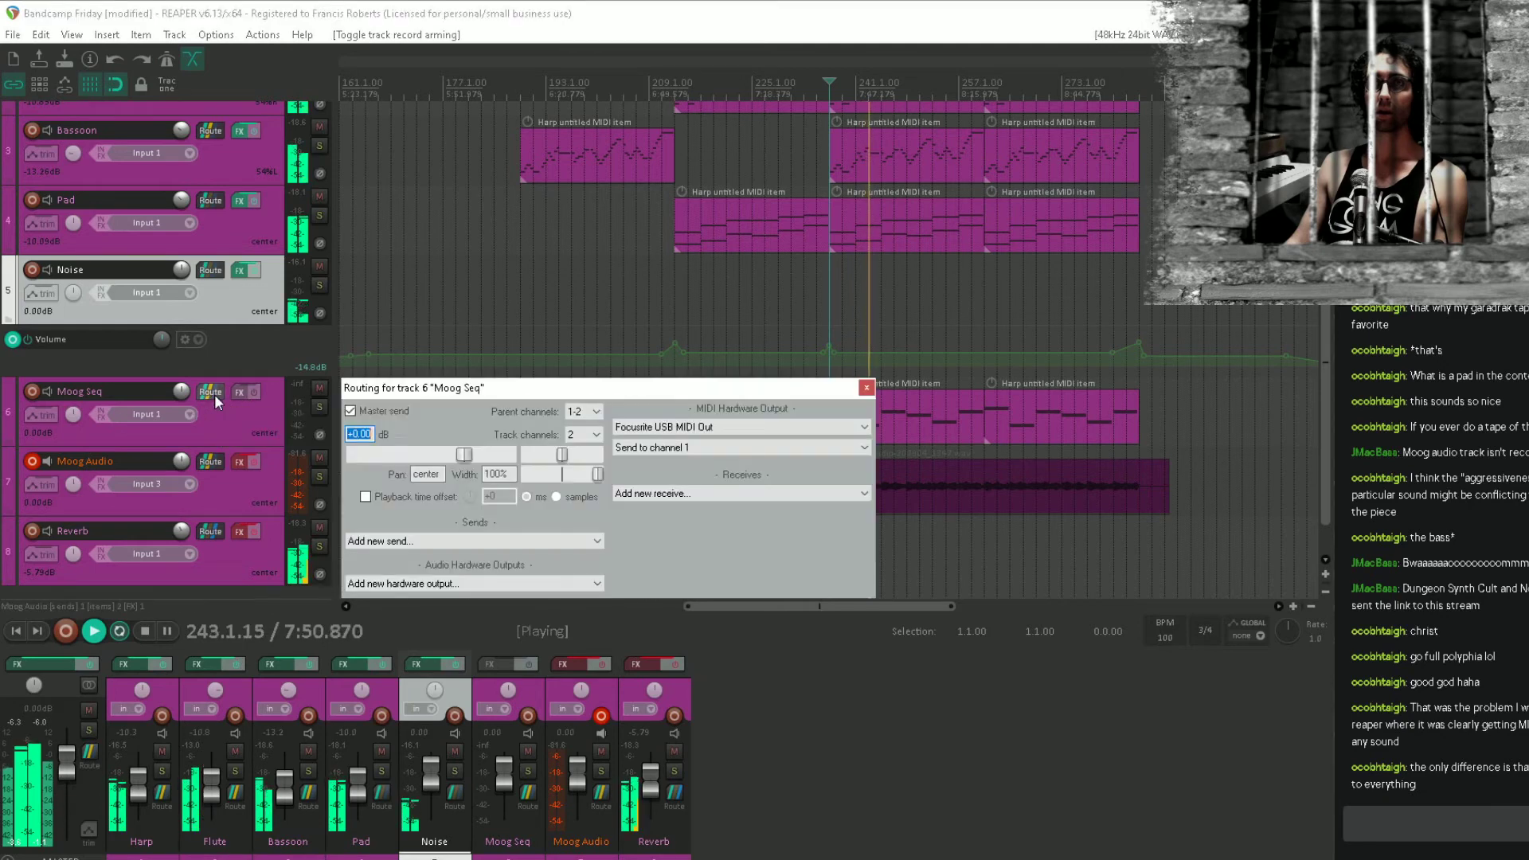
left_click(867, 389)
Start and stop playback repeatedly from bars 237 and 241 to test the Moog signal.
key("space")
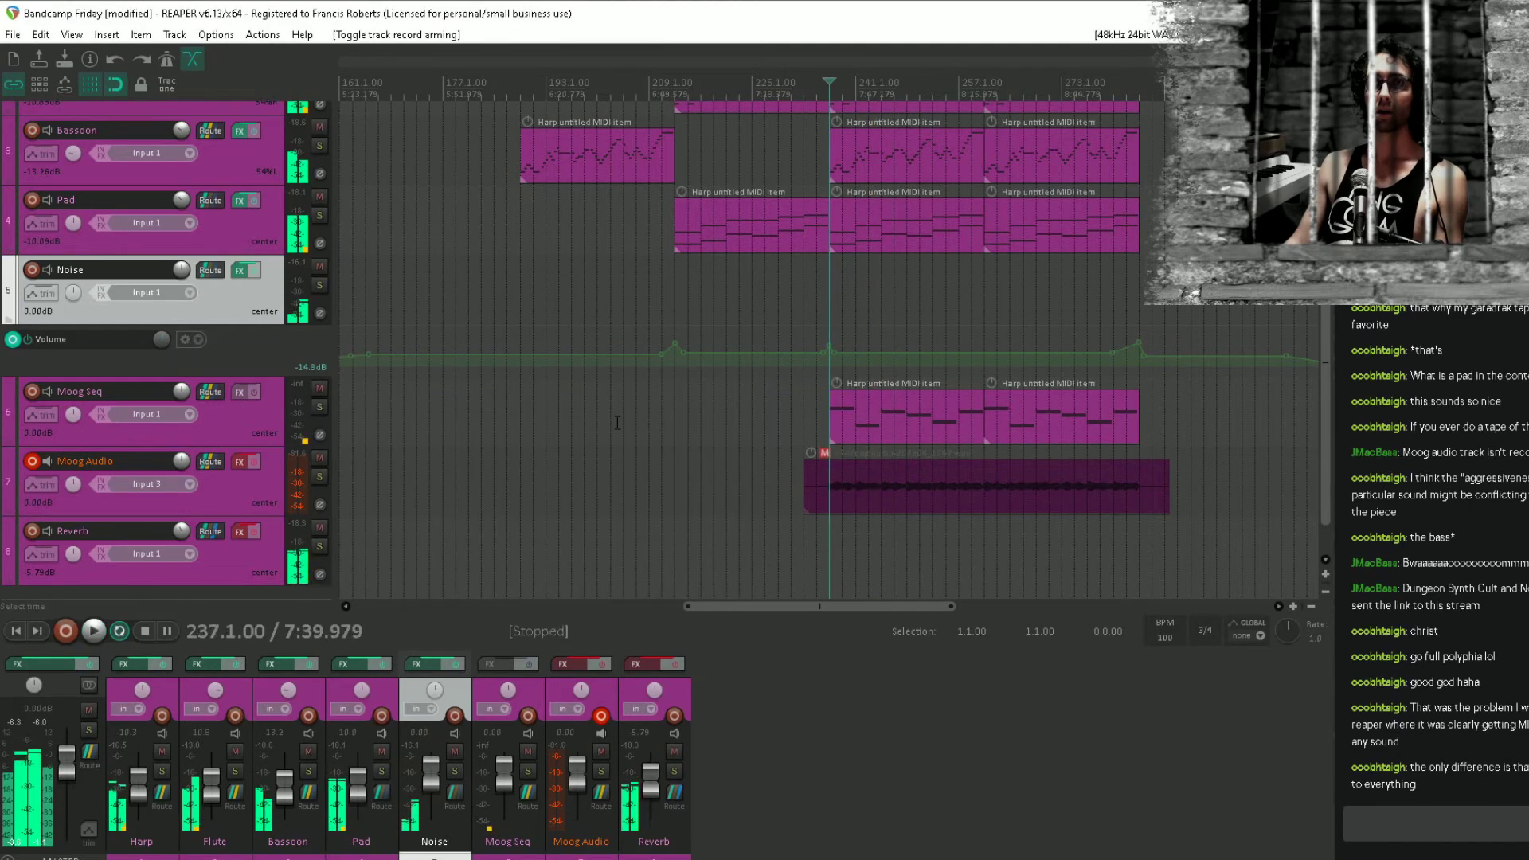
left_click_drag(631, 426, 1432, 434)
key("space")
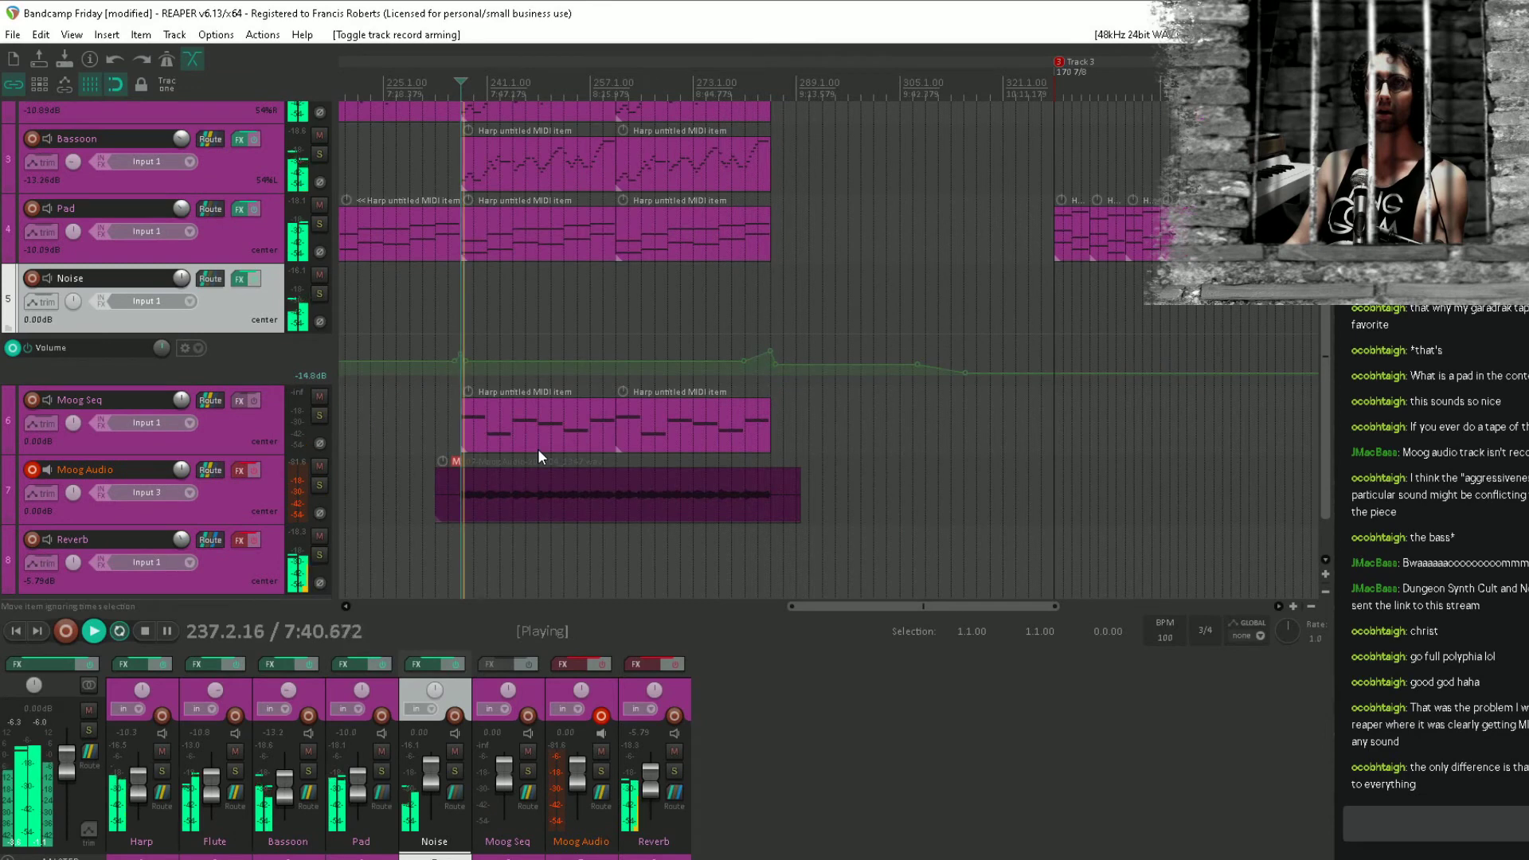
left_click(485, 342)
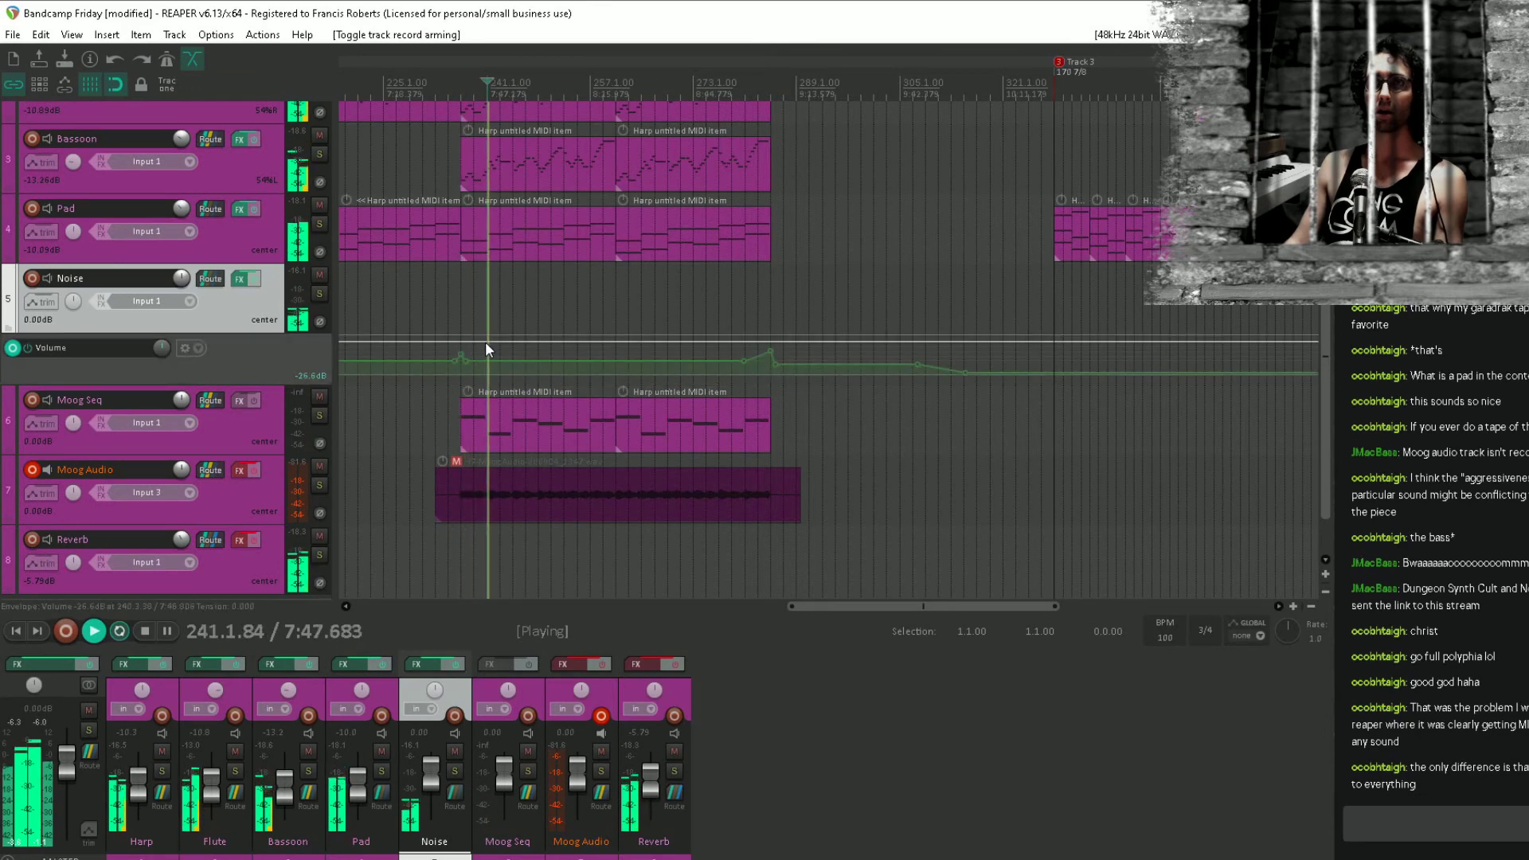
key("space")
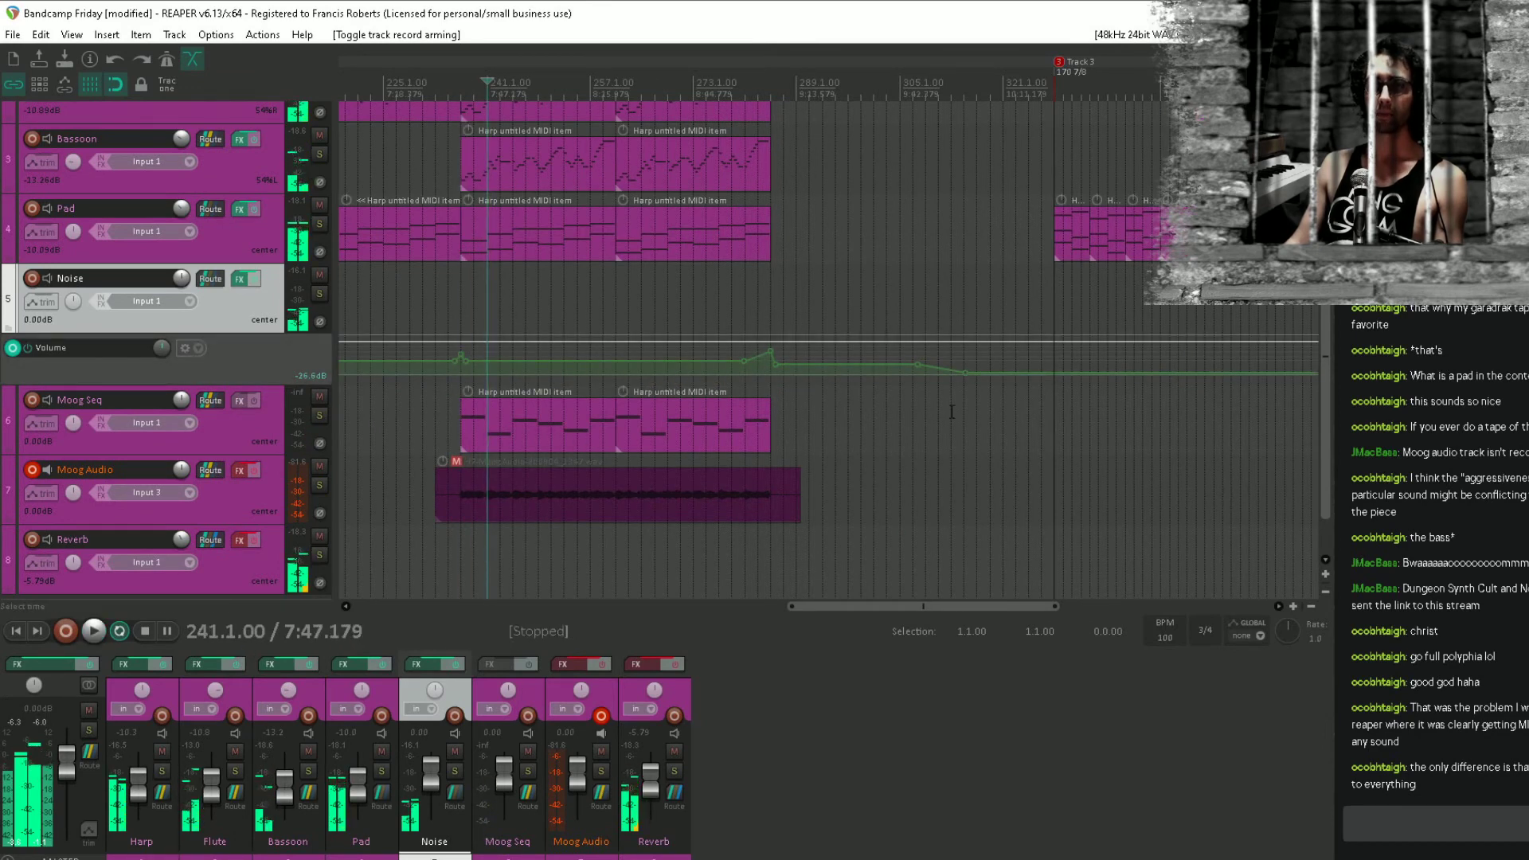
key("space")
key("space")
key("space")
key("space")
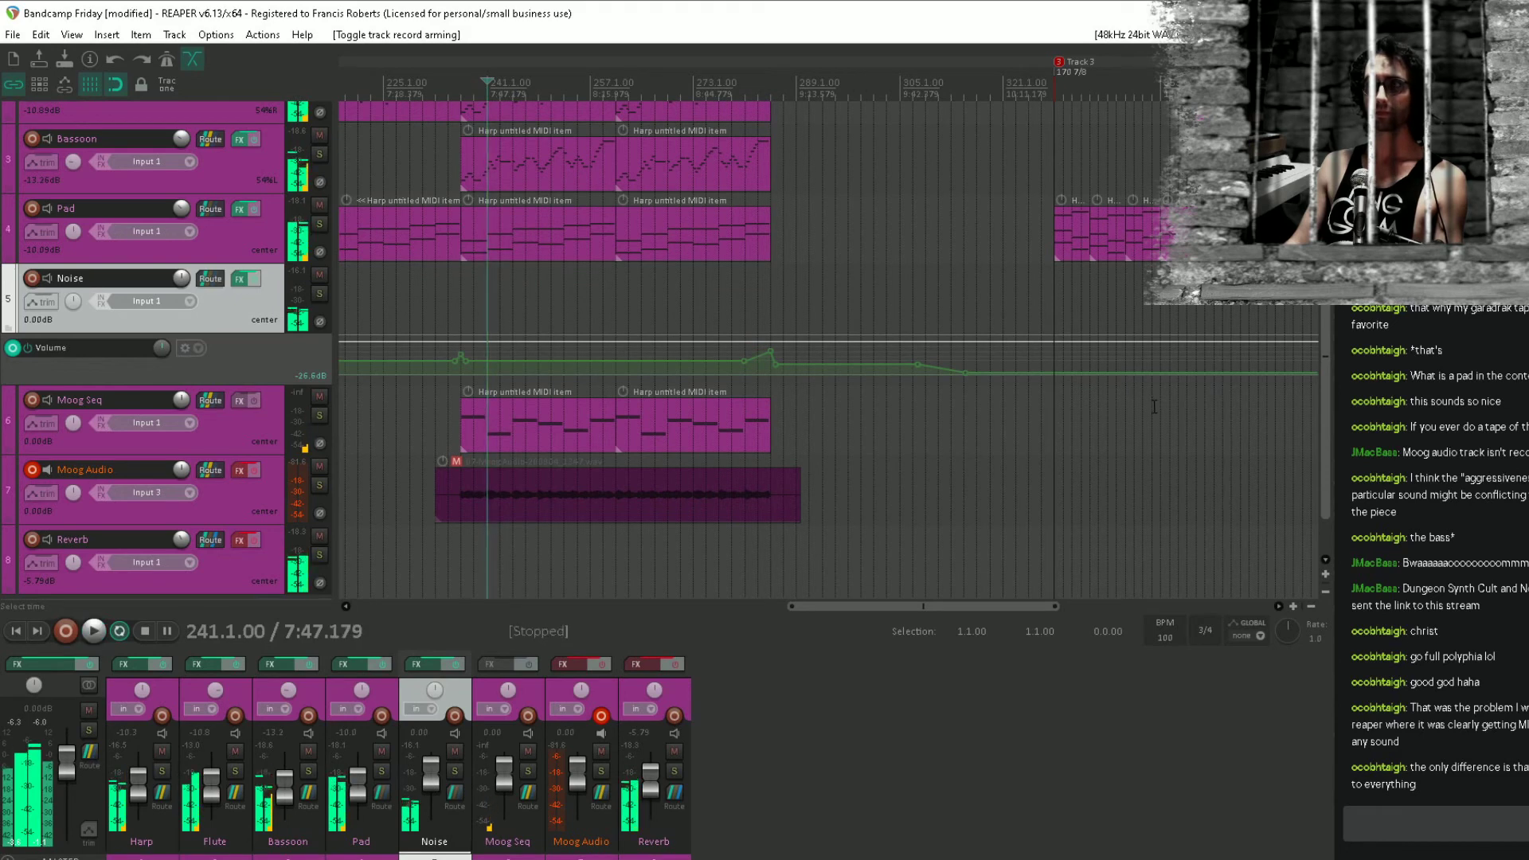
Mute the two Moog Seq items again and unmute the Moog Audio item below them.
left_click_drag(1134, 413, 386, 423)
left_click_drag(819, 422, 383, 430)
scroll(583, 414, "down", 4)
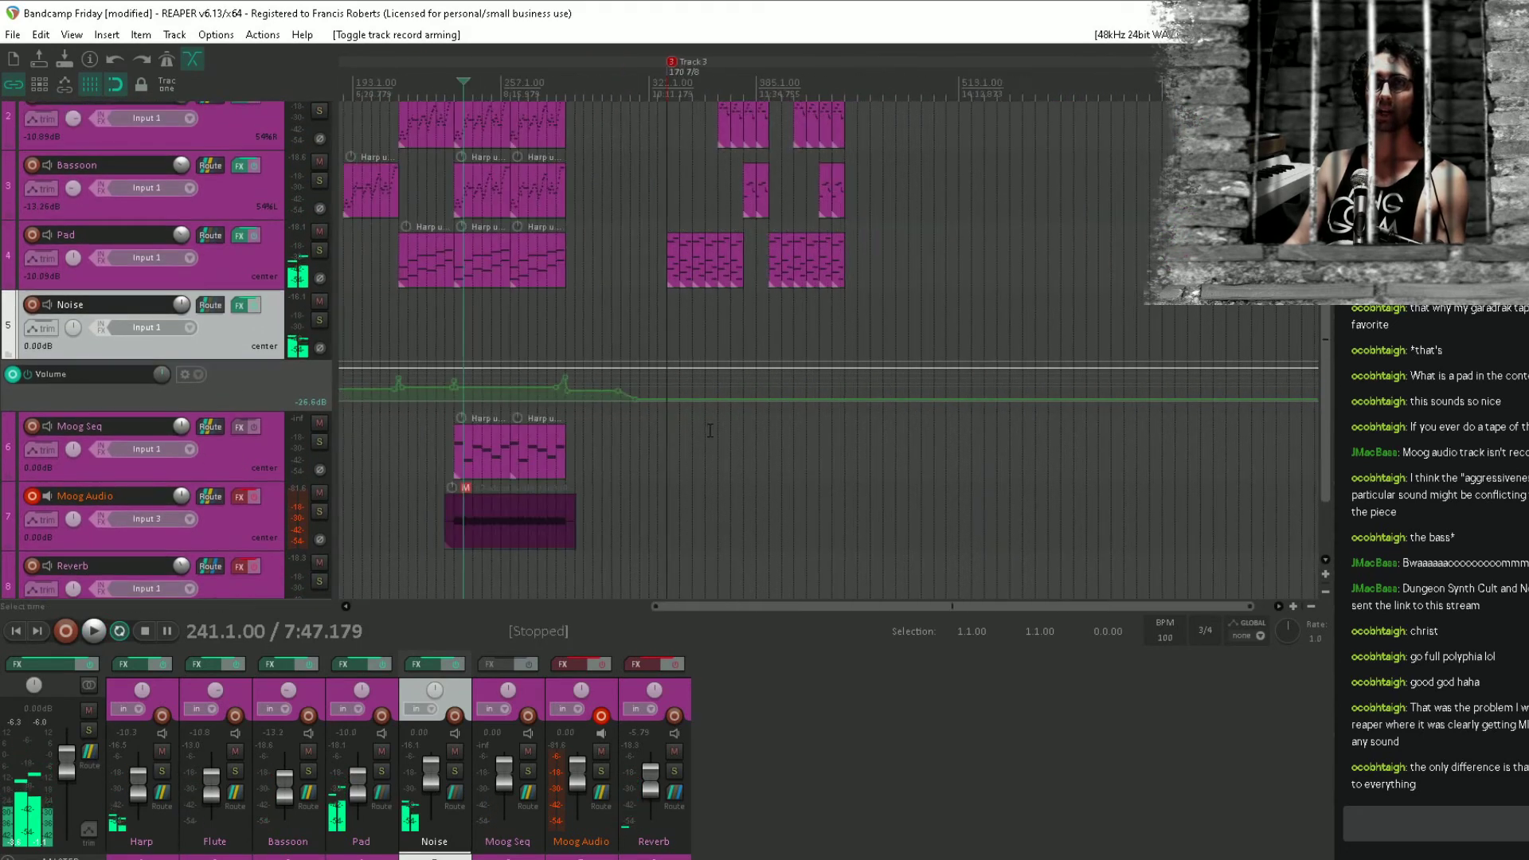
left_click_drag(636, 434, 524, 450)
key("alt+m")
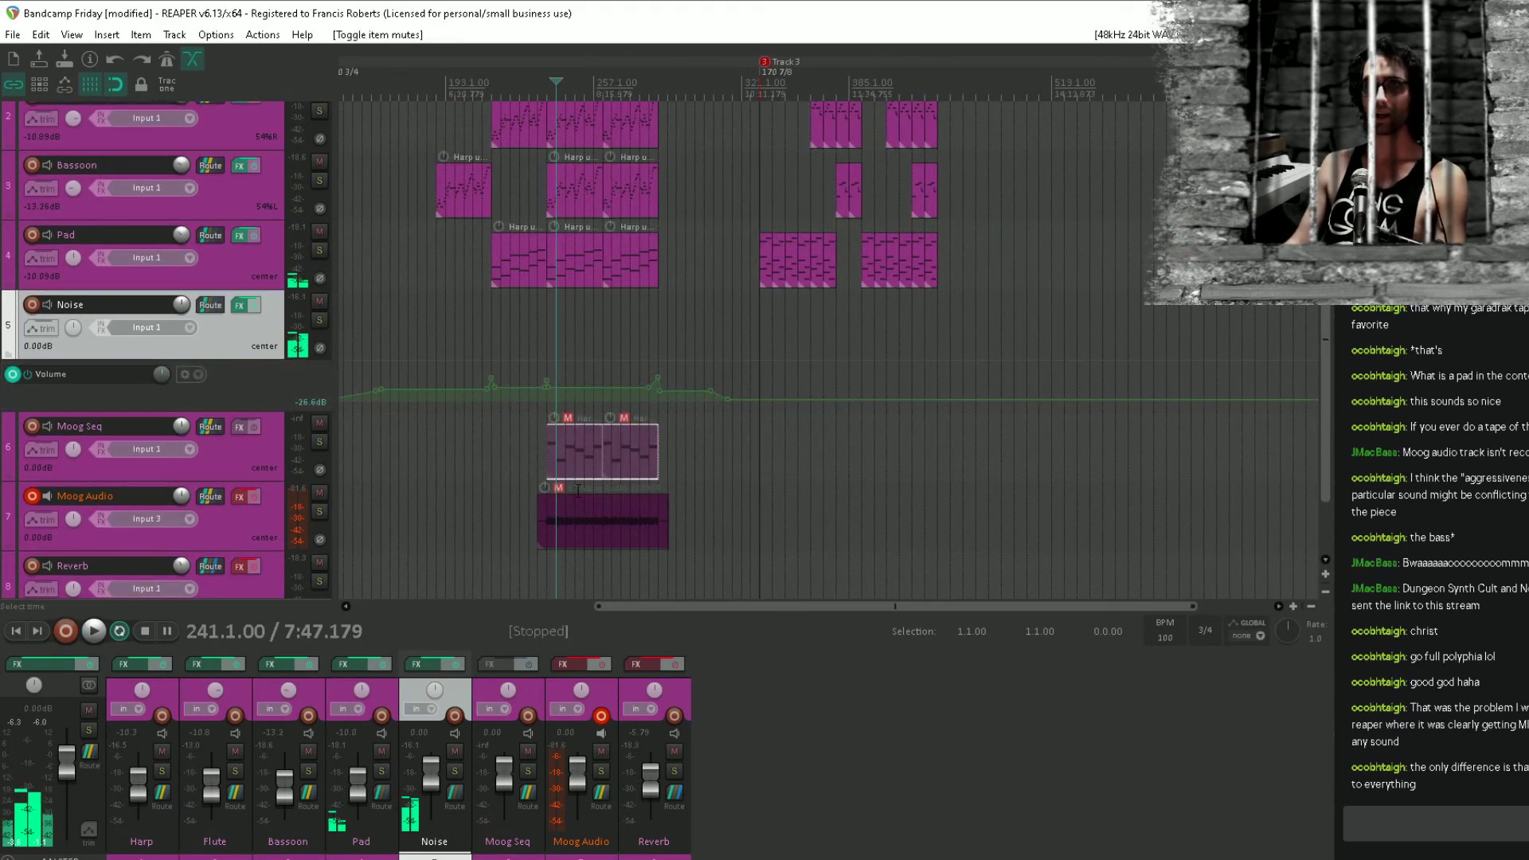
left_click_drag(789, 532, 603, 538)
key("alt+m")
Play back briefly from bar 405 and disarm recording on the Moog Audio track.
left_click_drag(1179, 436, 920, 469)
scroll(919, 468, "down", 8)
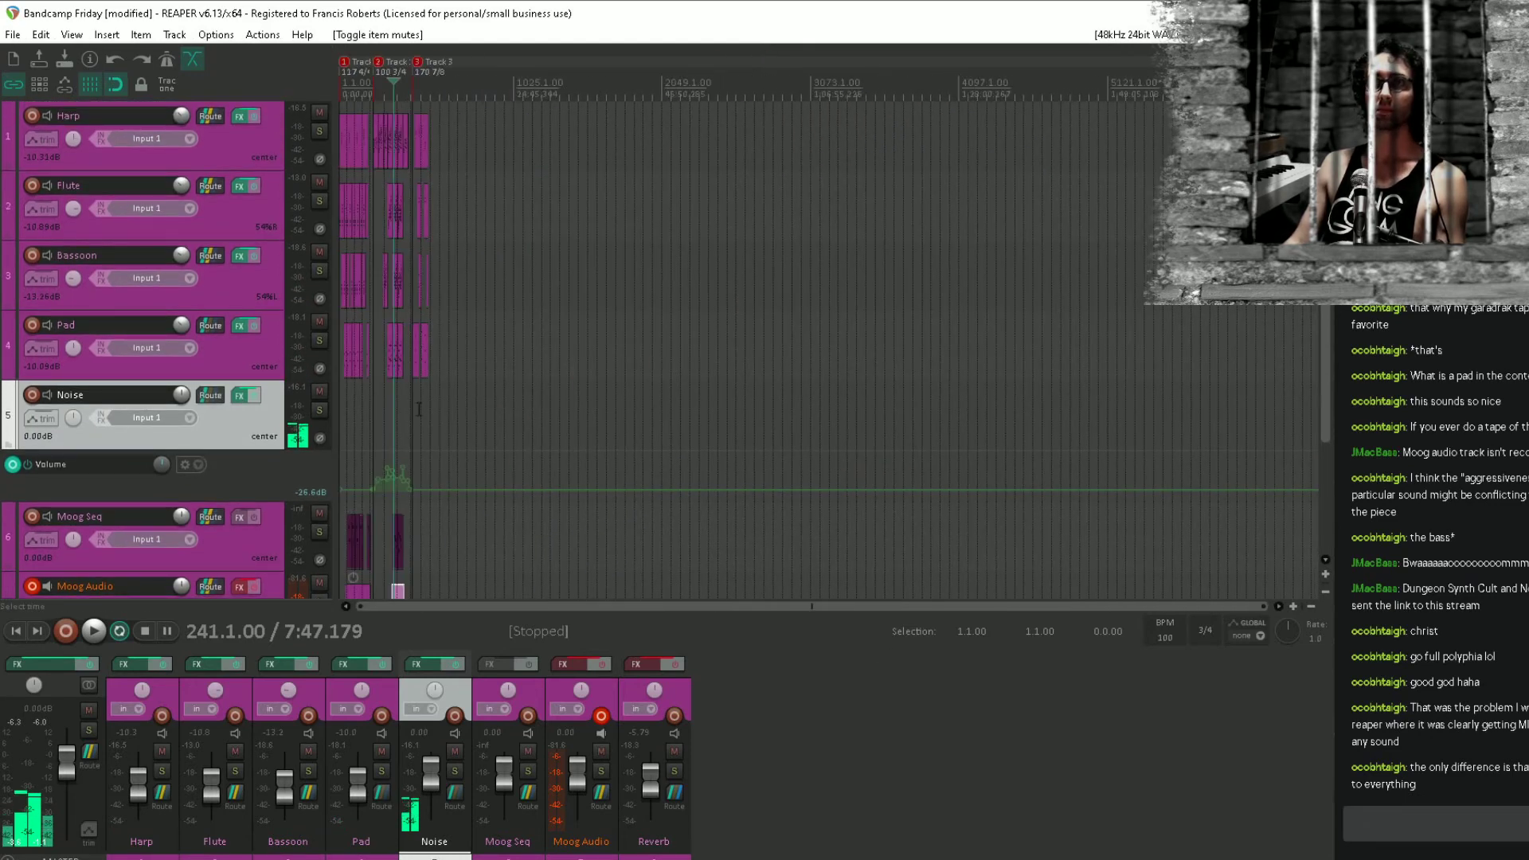
left_click(418, 409)
scroll(418, 409, "up", 9)
left_click(552, 430)
key("space")
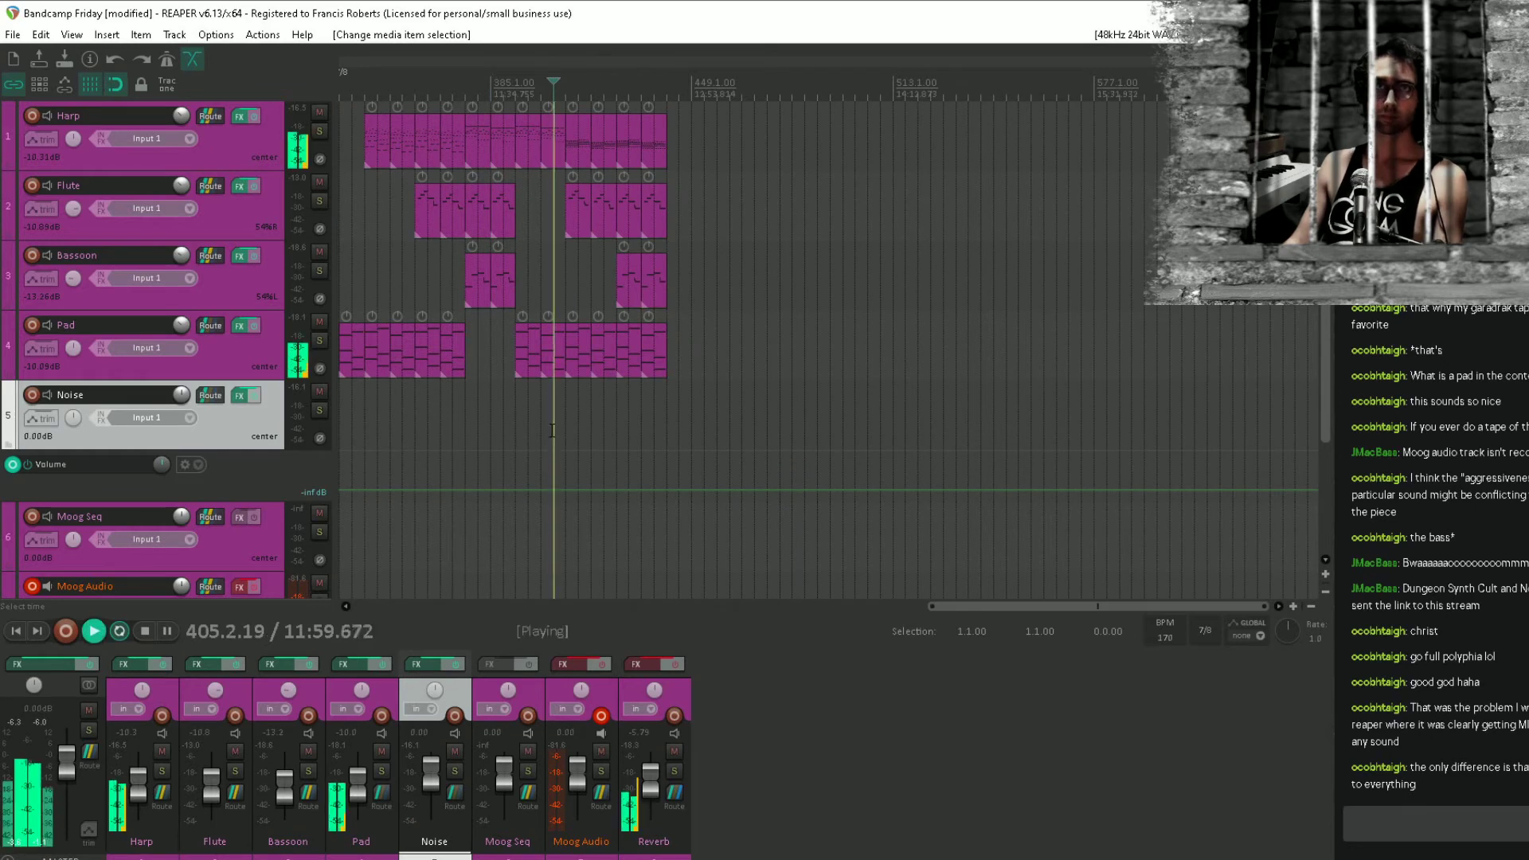
key("space")
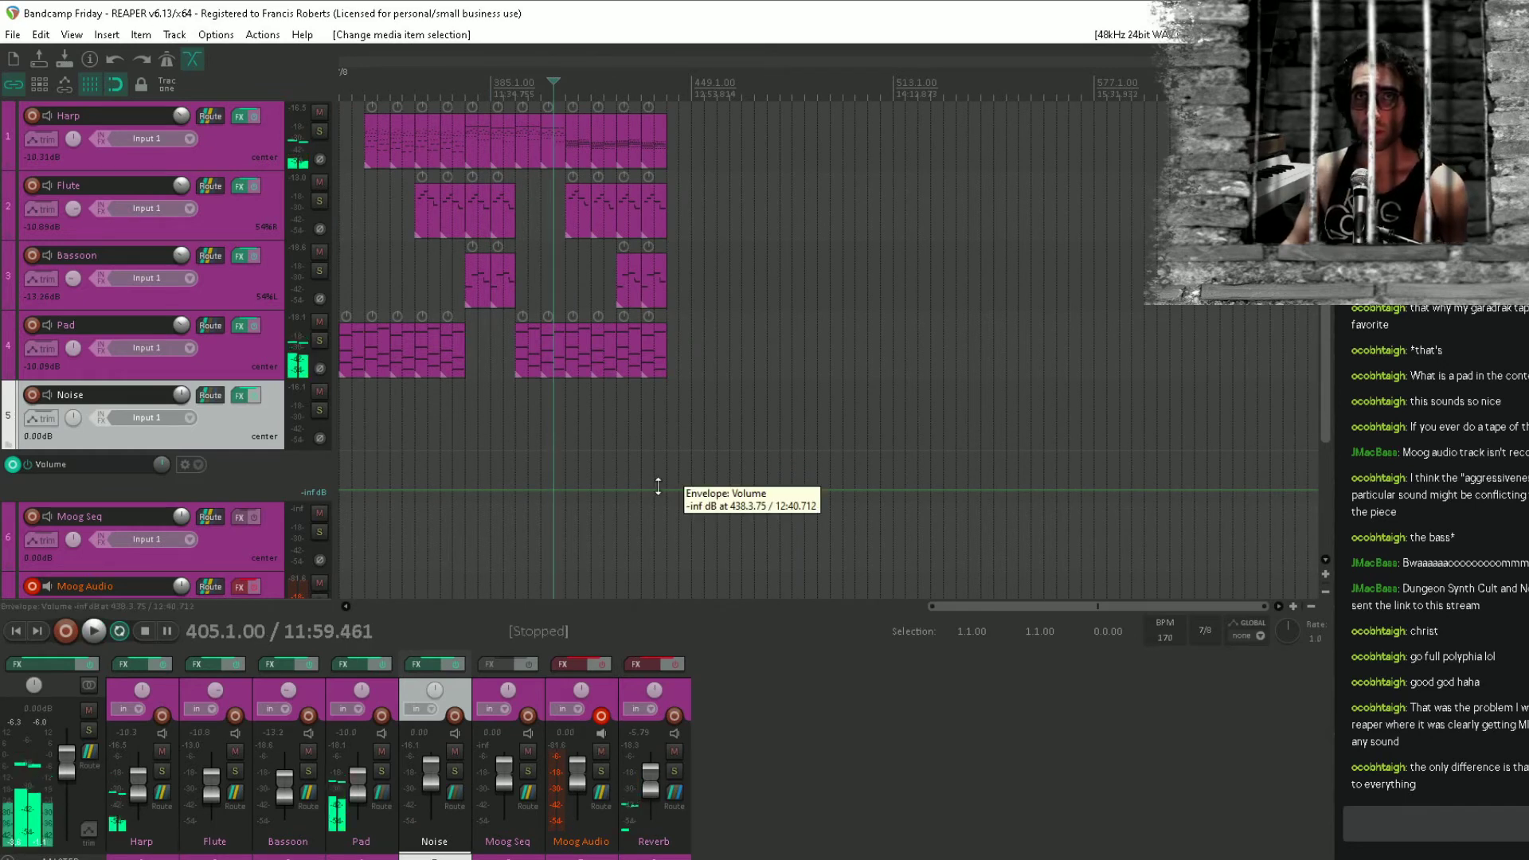
left_click(32, 587)
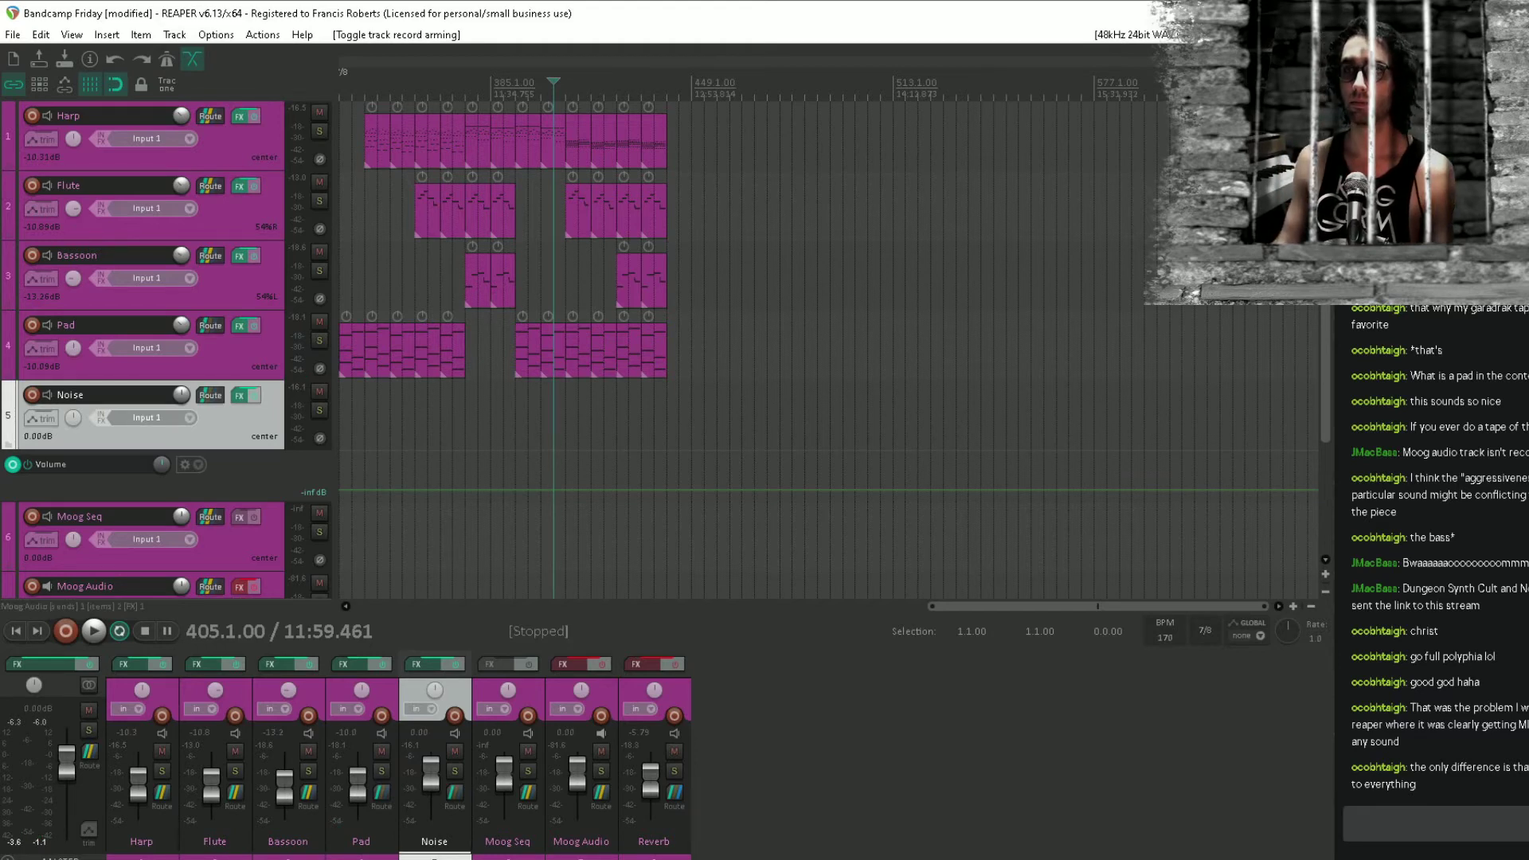
Switch to OBS, activate the Loading scene and bring up the Twitch chat window.
left_click(813, 859)
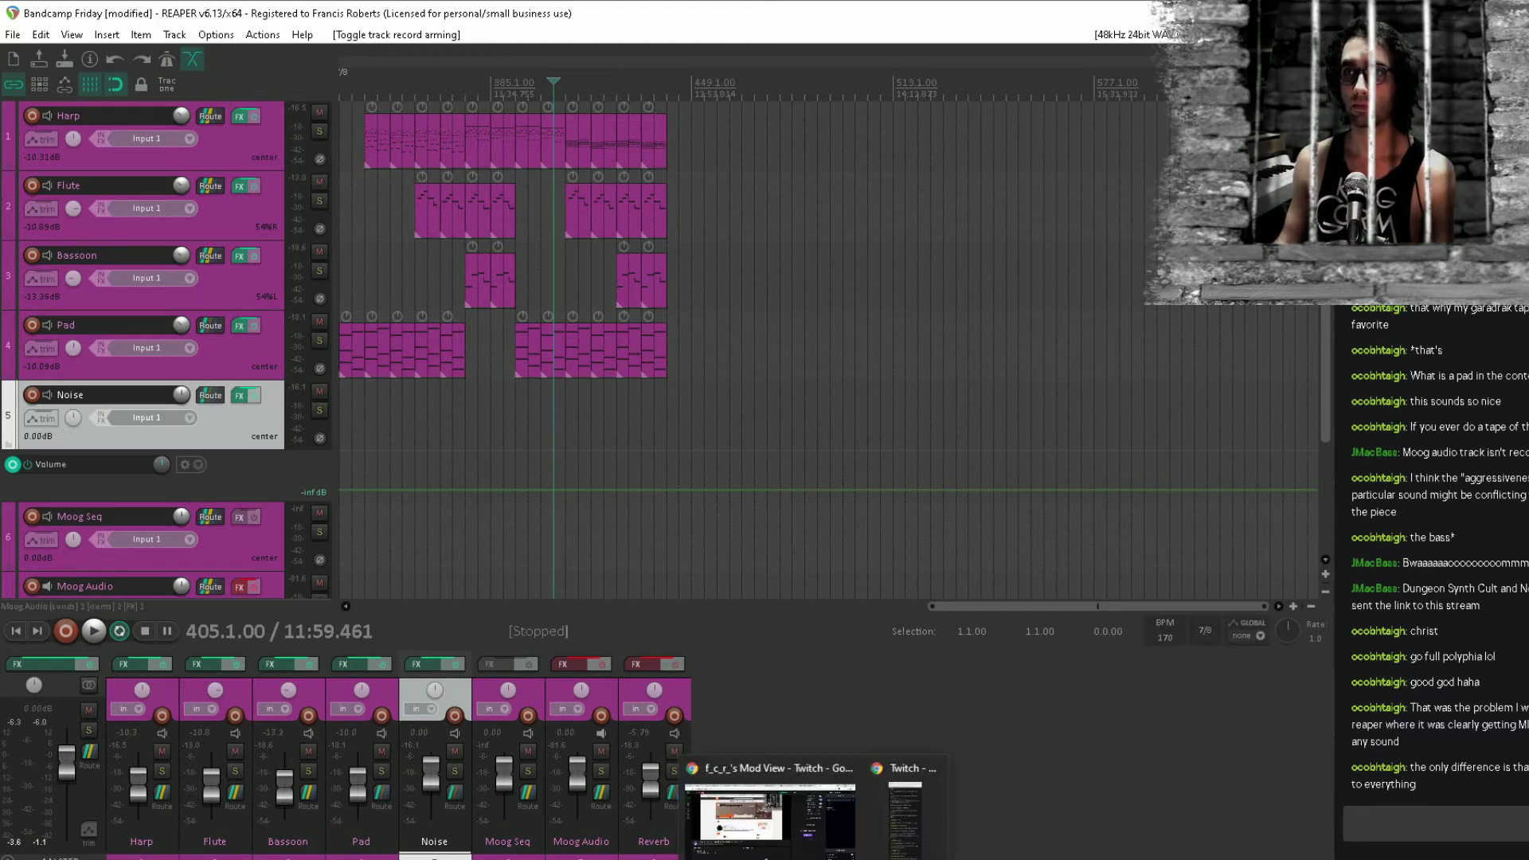
left_click(643, 859)
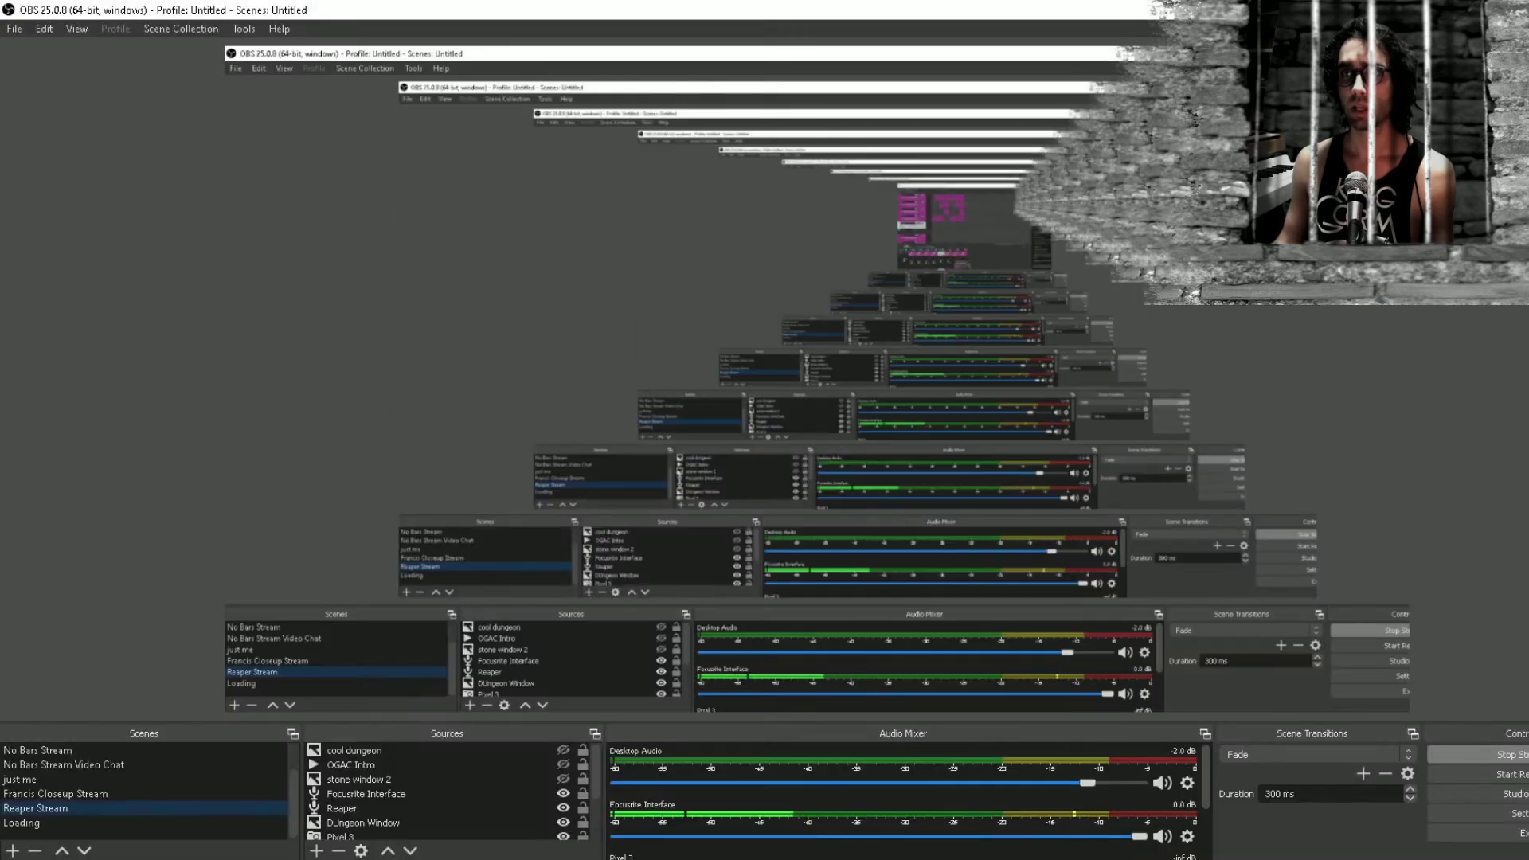
left_click(41, 825)
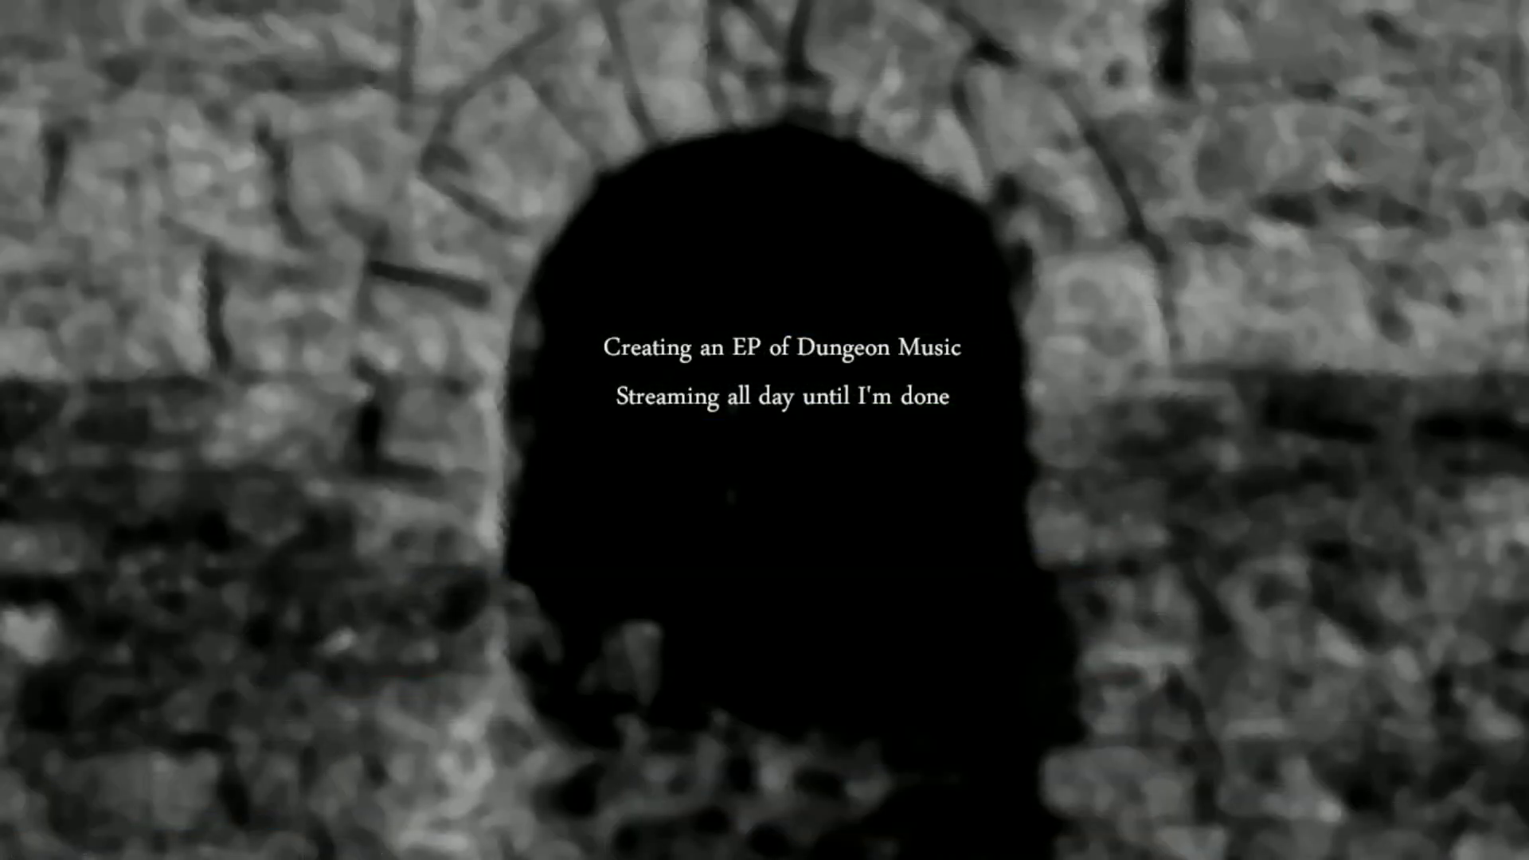
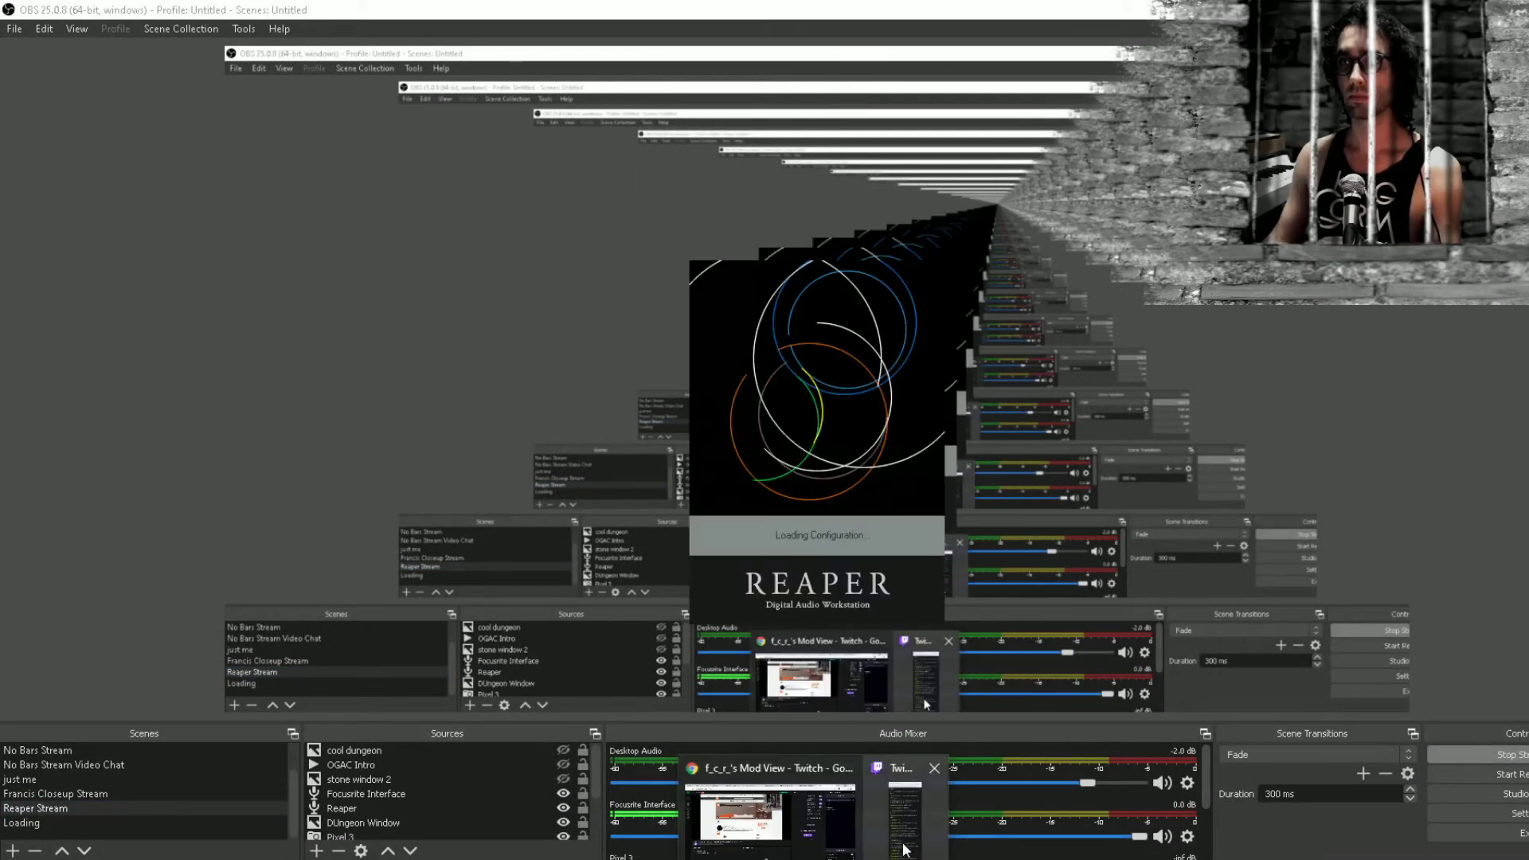
left_click(904, 849)
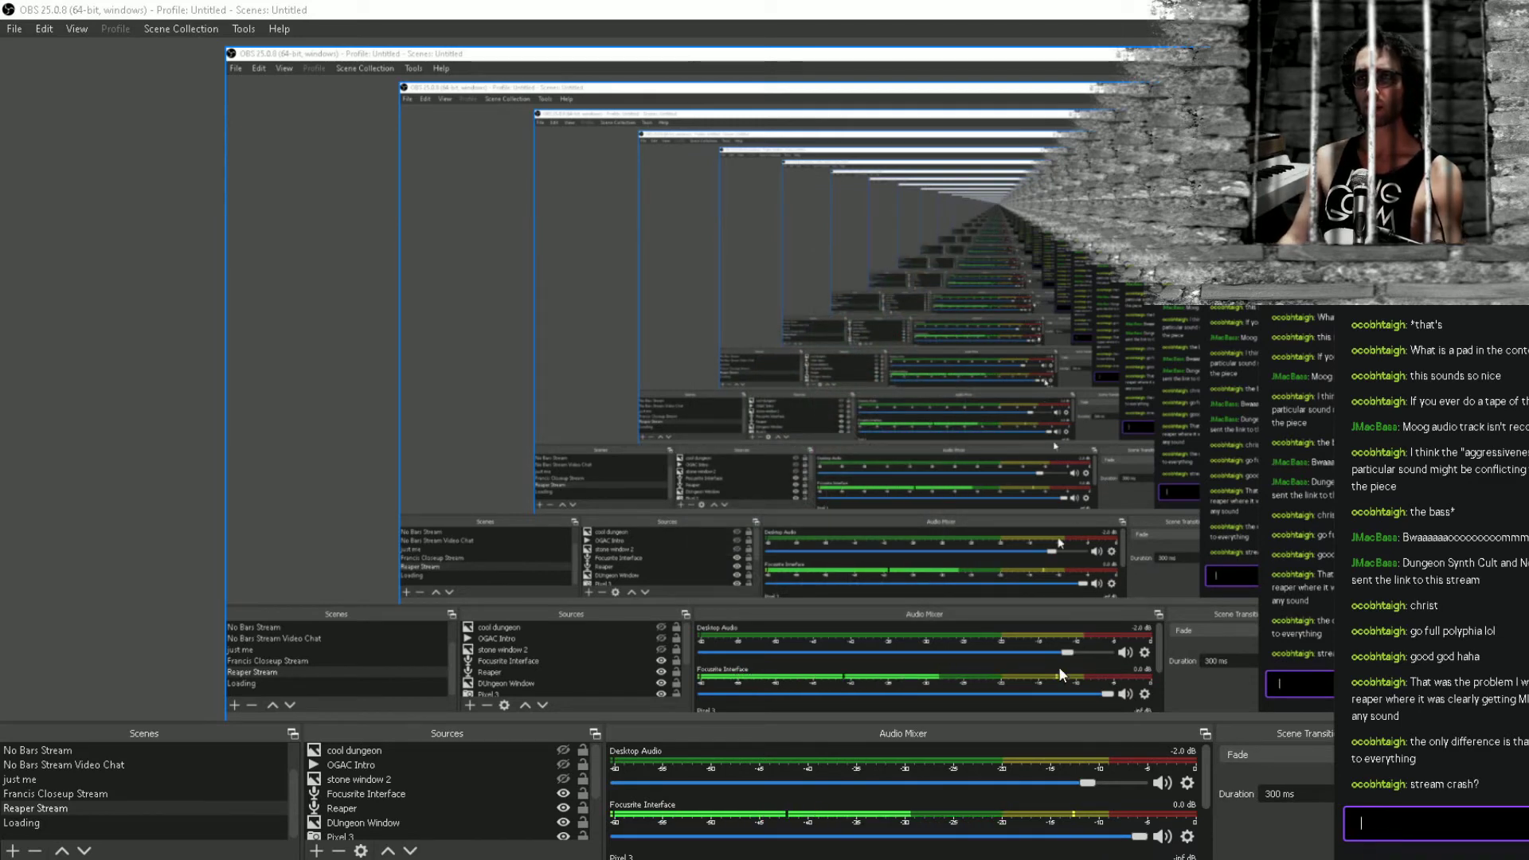
Return to the REAPER arrangement and place the edit cursor at bar 409.
scroll(638, 434, "up", 5)
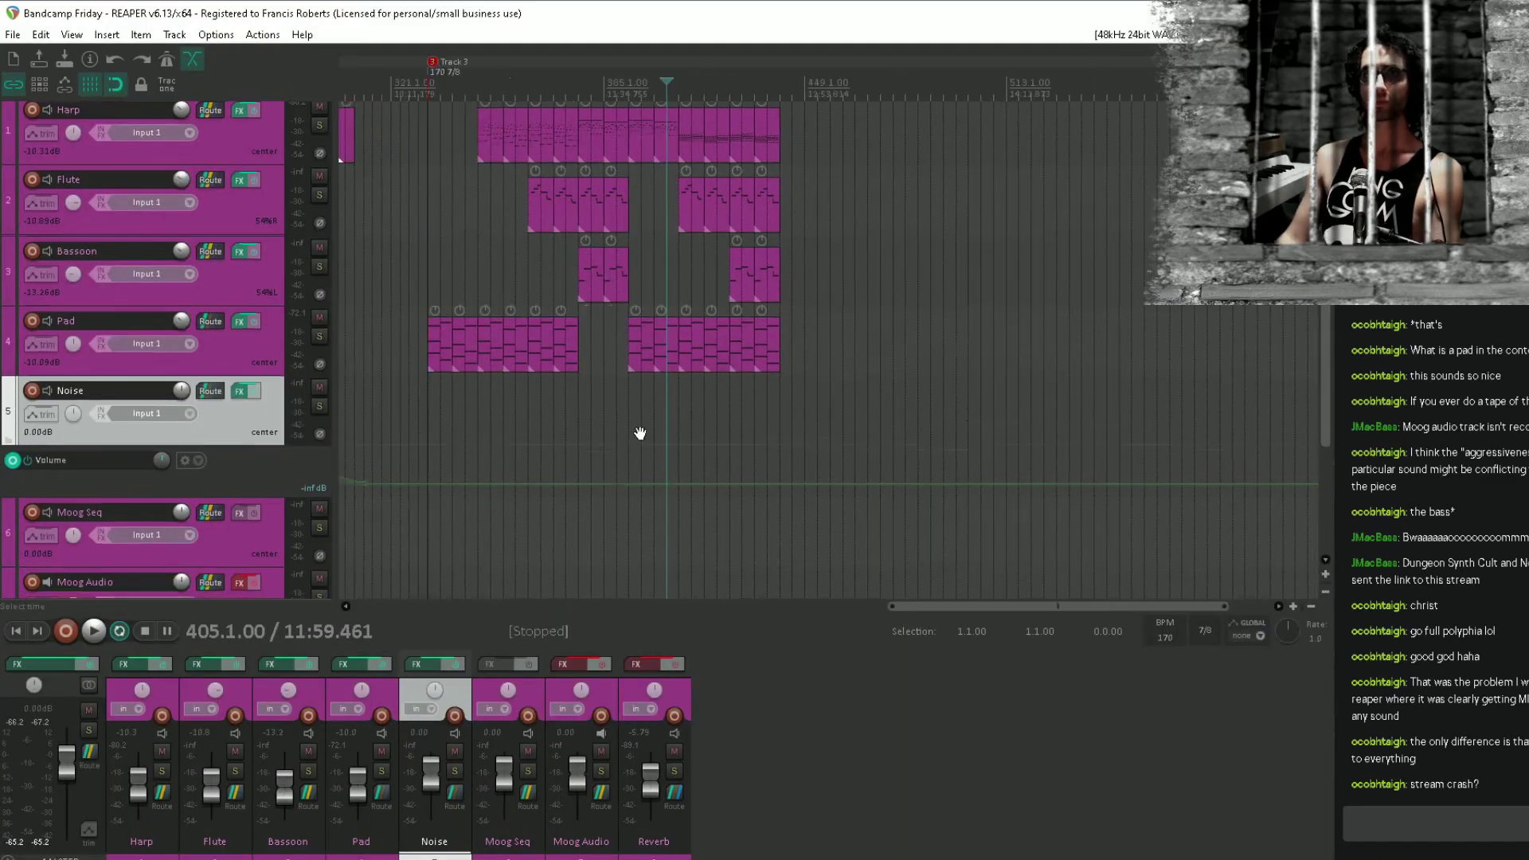
scroll(716, 488, "down", 2)
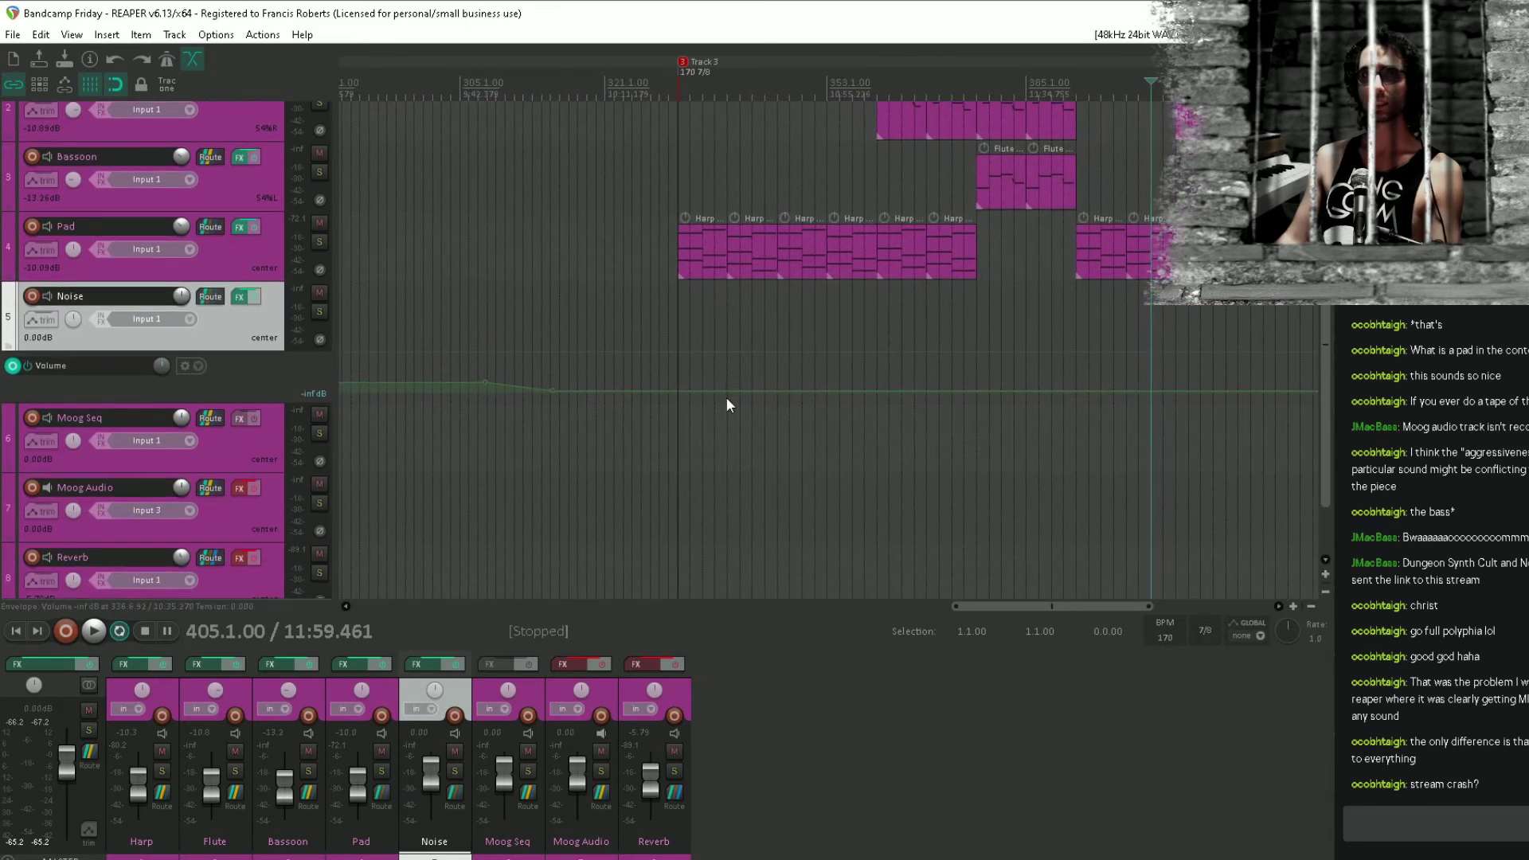
left_click(1068, 441)
left_click(1053, 444)
left_click(1076, 446)
left_click_drag(1231, 448, 874, 653)
left_click(820, 430)
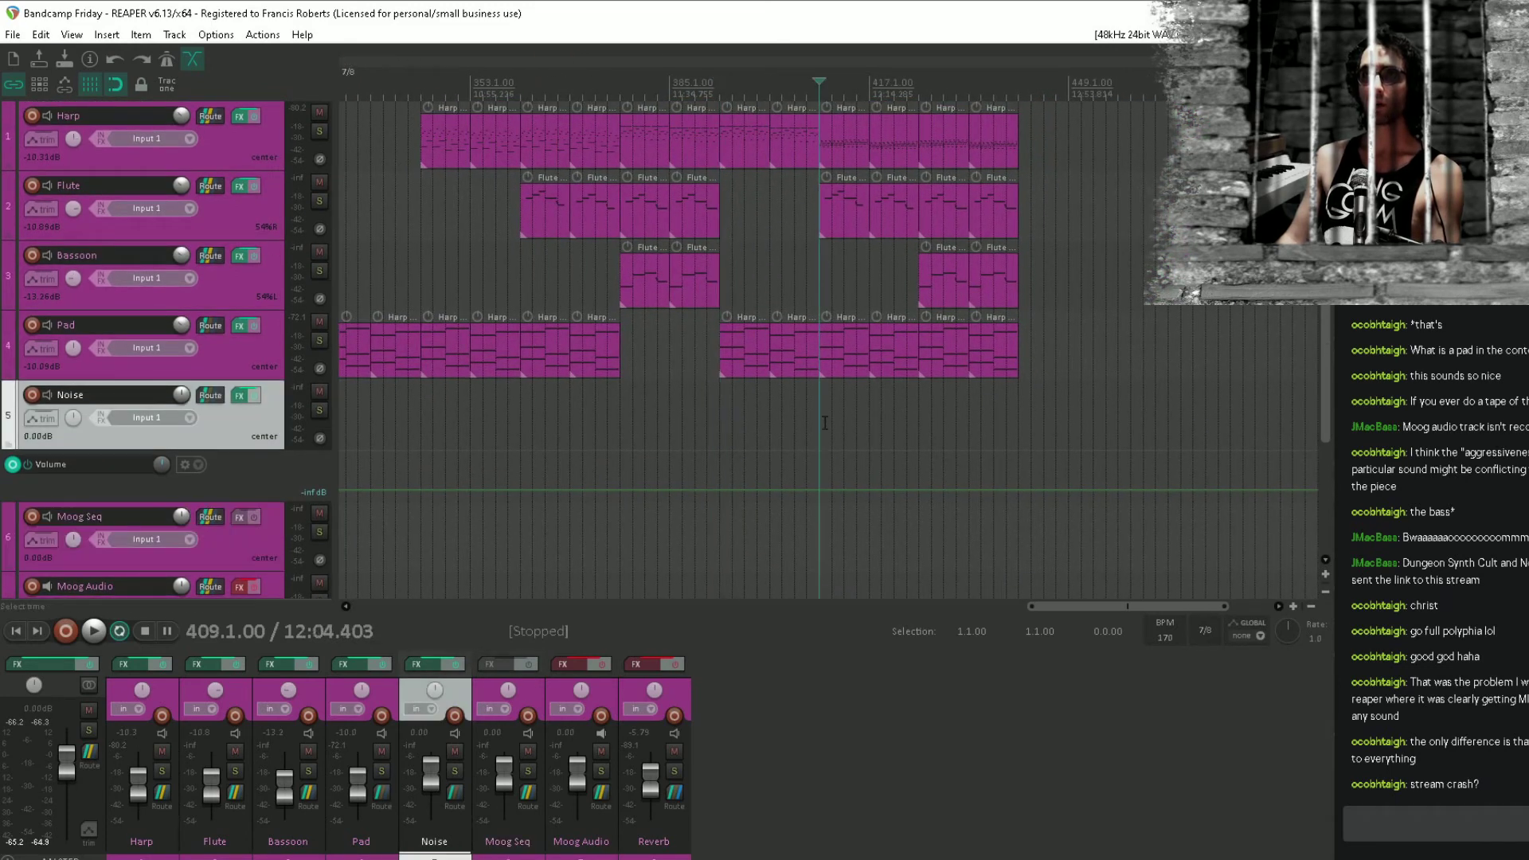
scroll(818, 438, "up", 3)
scroll(875, 398, "down", 4)
scroll(914, 377, "up", 2)
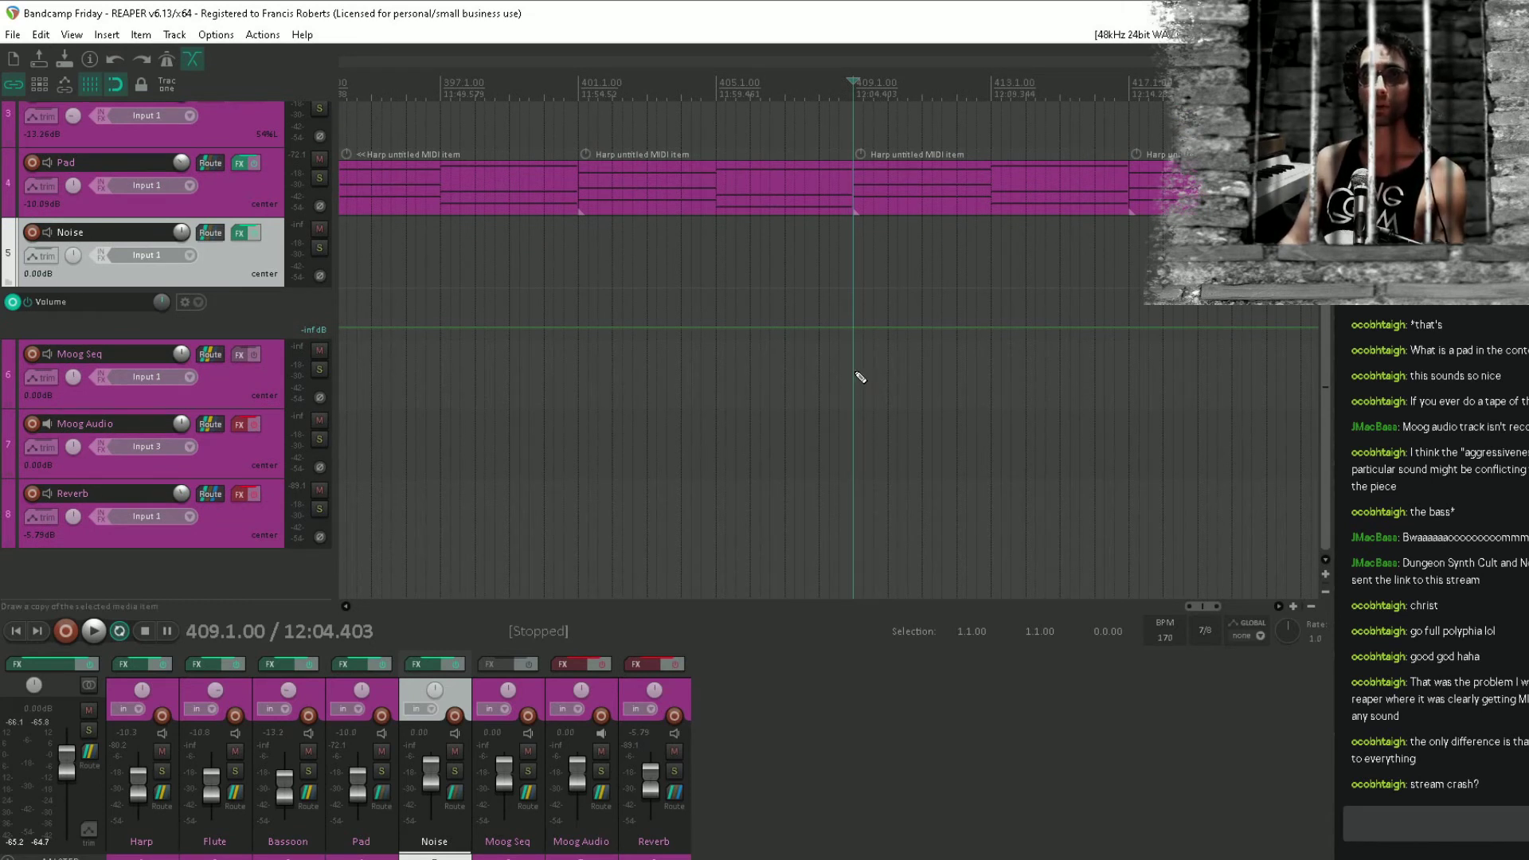
Test the Moog Seq track with an A#3 note in a temporary MIDI item at bar 409 and delete the item.
mouse_move(860, 377)
left_mouse_down()
mouse_move(991, 374)
mouse_move(943, 379)
left_mouse_up()
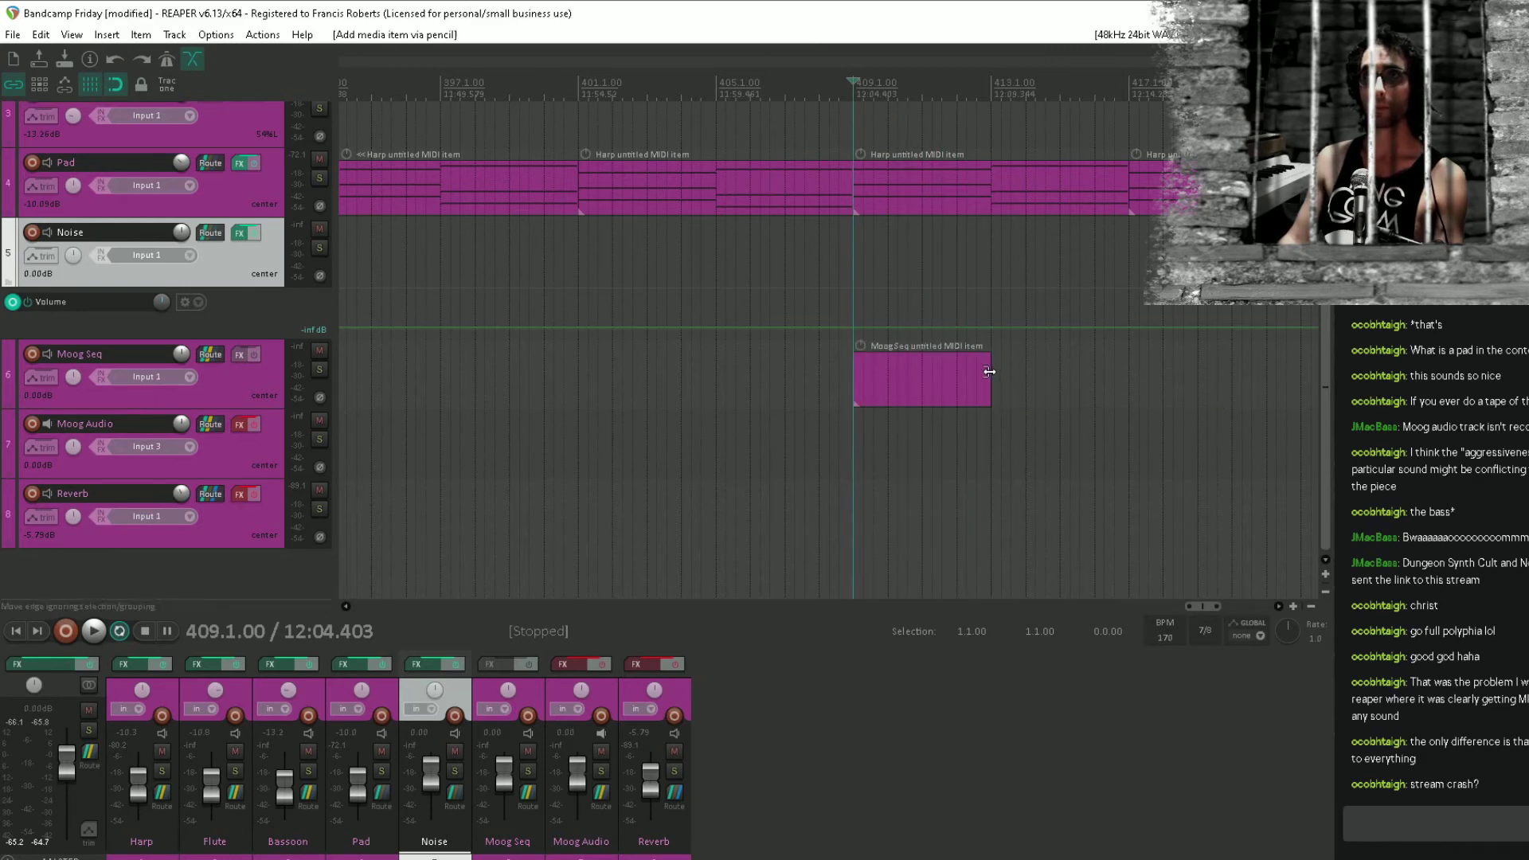
double_click(944, 371)
left_click(516, 699)
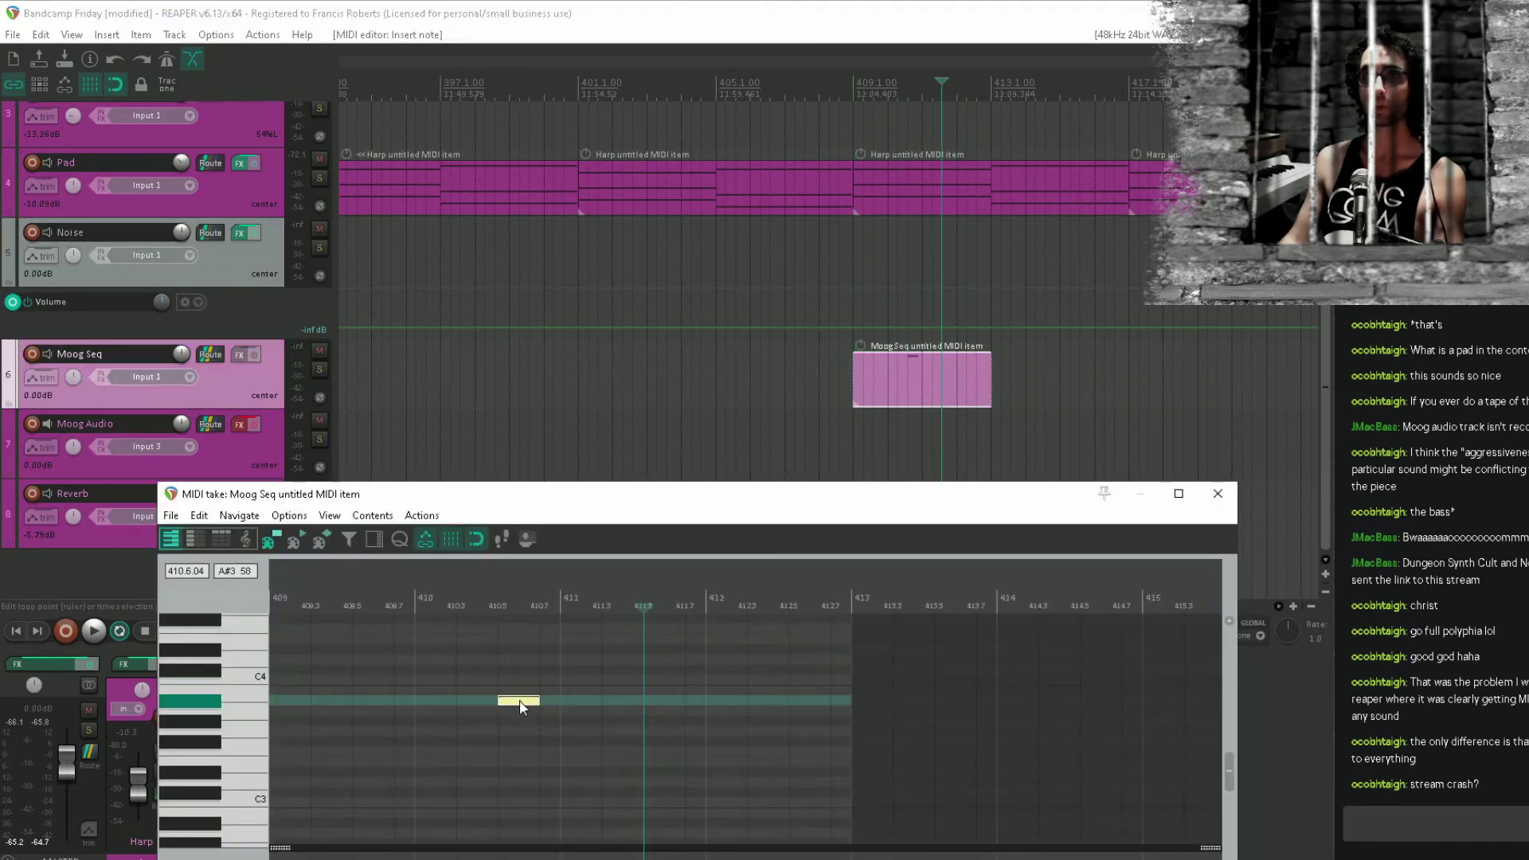
double_click(519, 700)
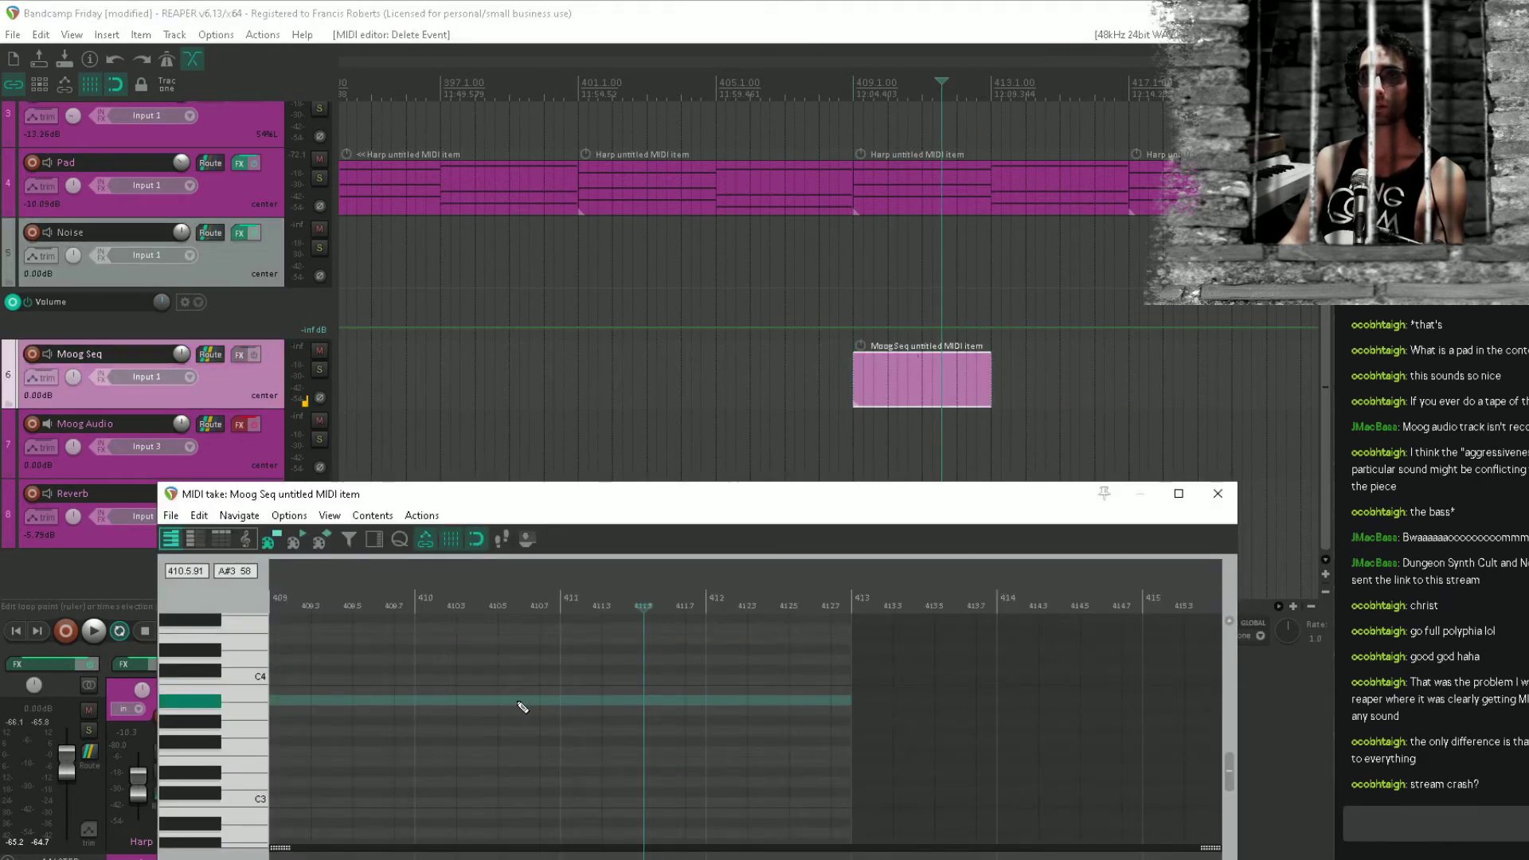
left_click(1219, 492)
key("Delete")
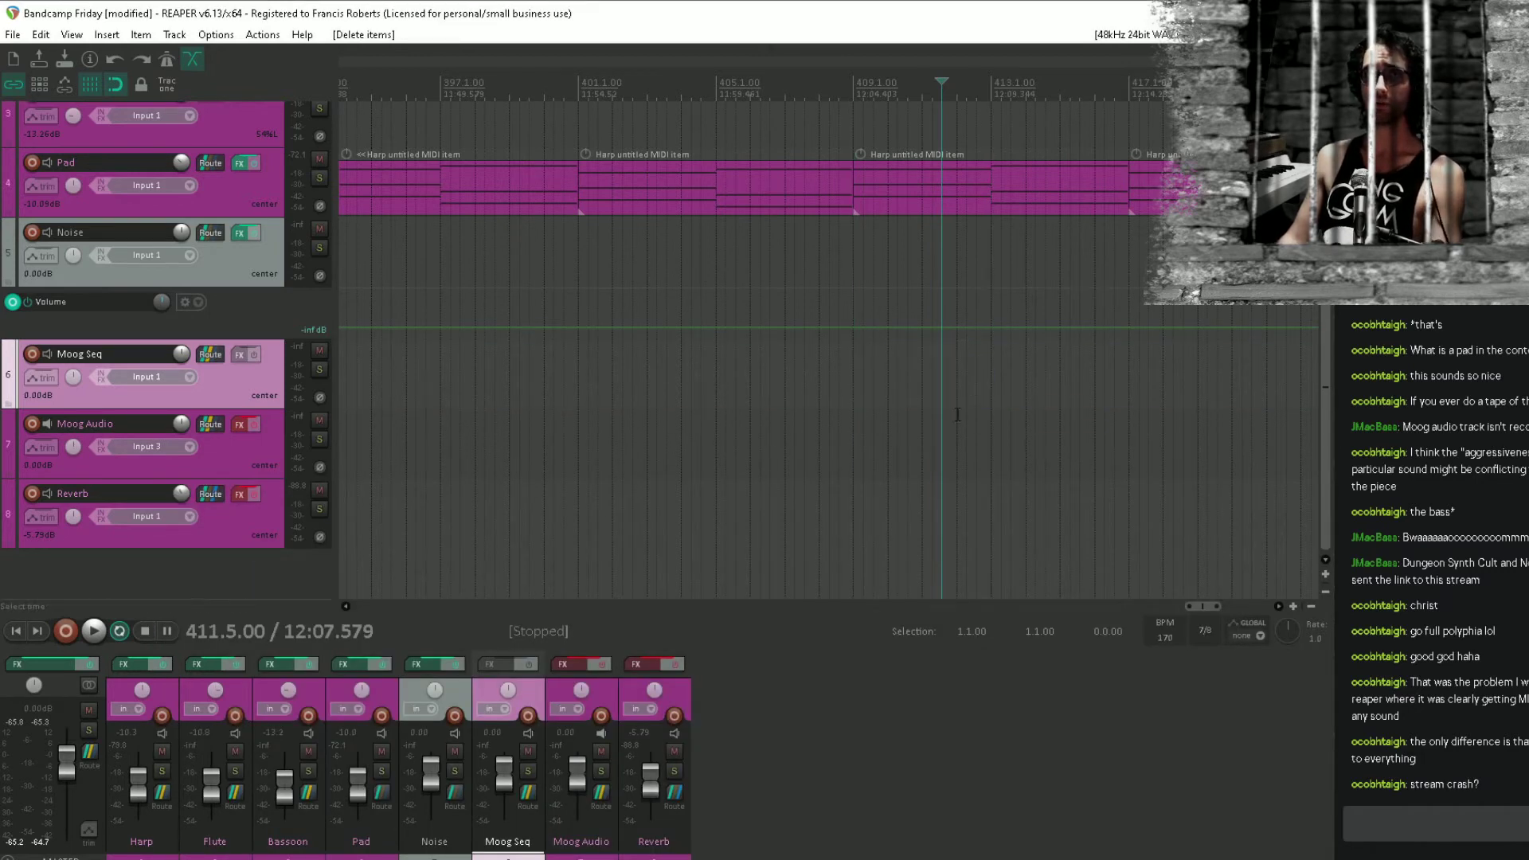
scroll(931, 553, "up", 3)
scroll(1003, 349, "down", 5)
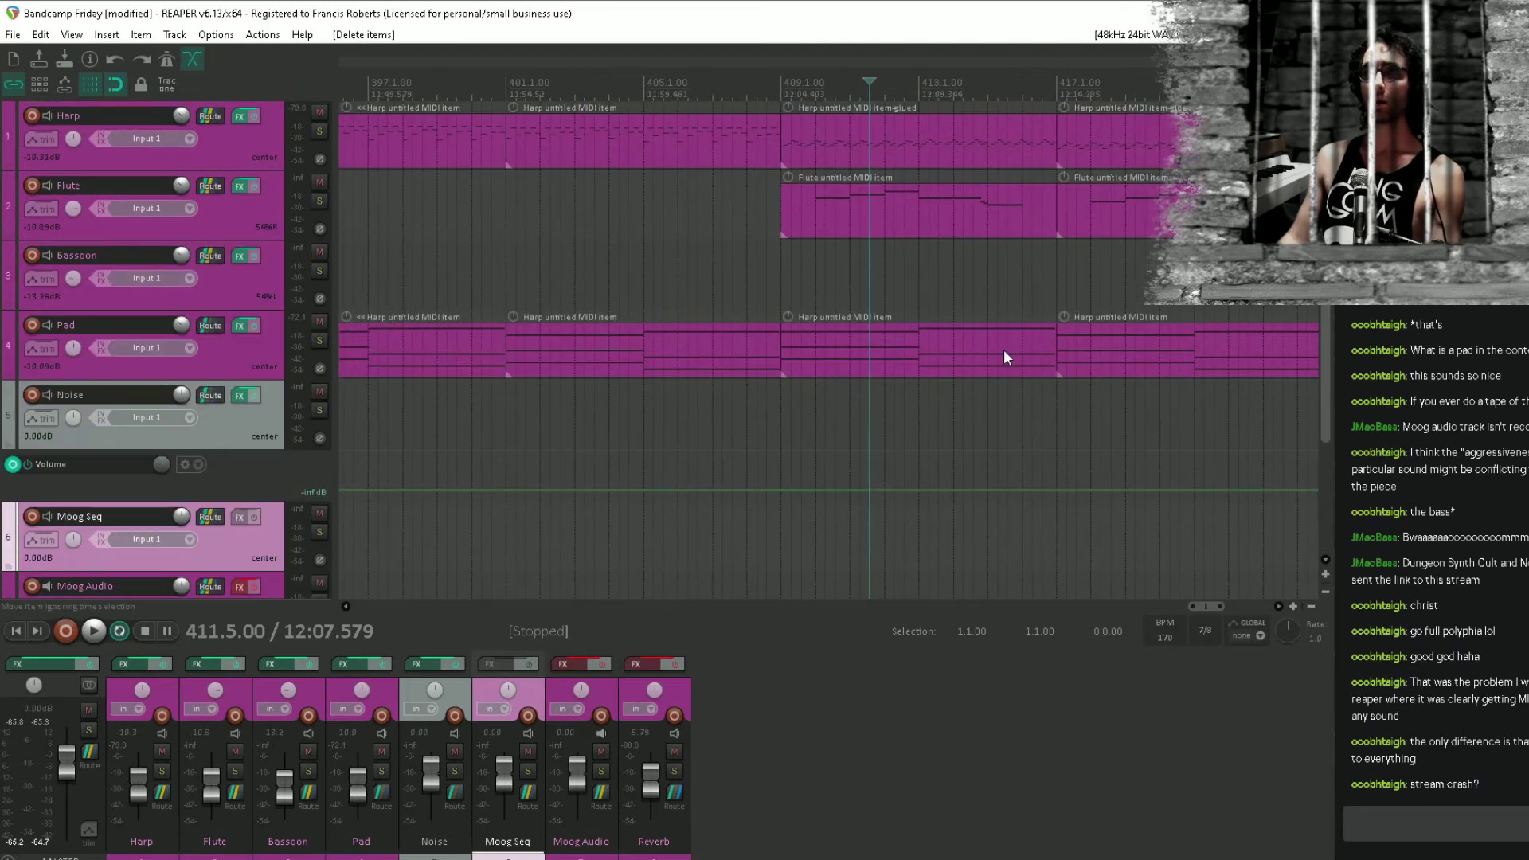
Move the four harp items from bar 409 onward to the Moog Seq track and play back from bar 409.
left_click_drag(992, 352, 864, 350)
left_click_drag(1113, 133, 838, 523)
left_click(798, 398)
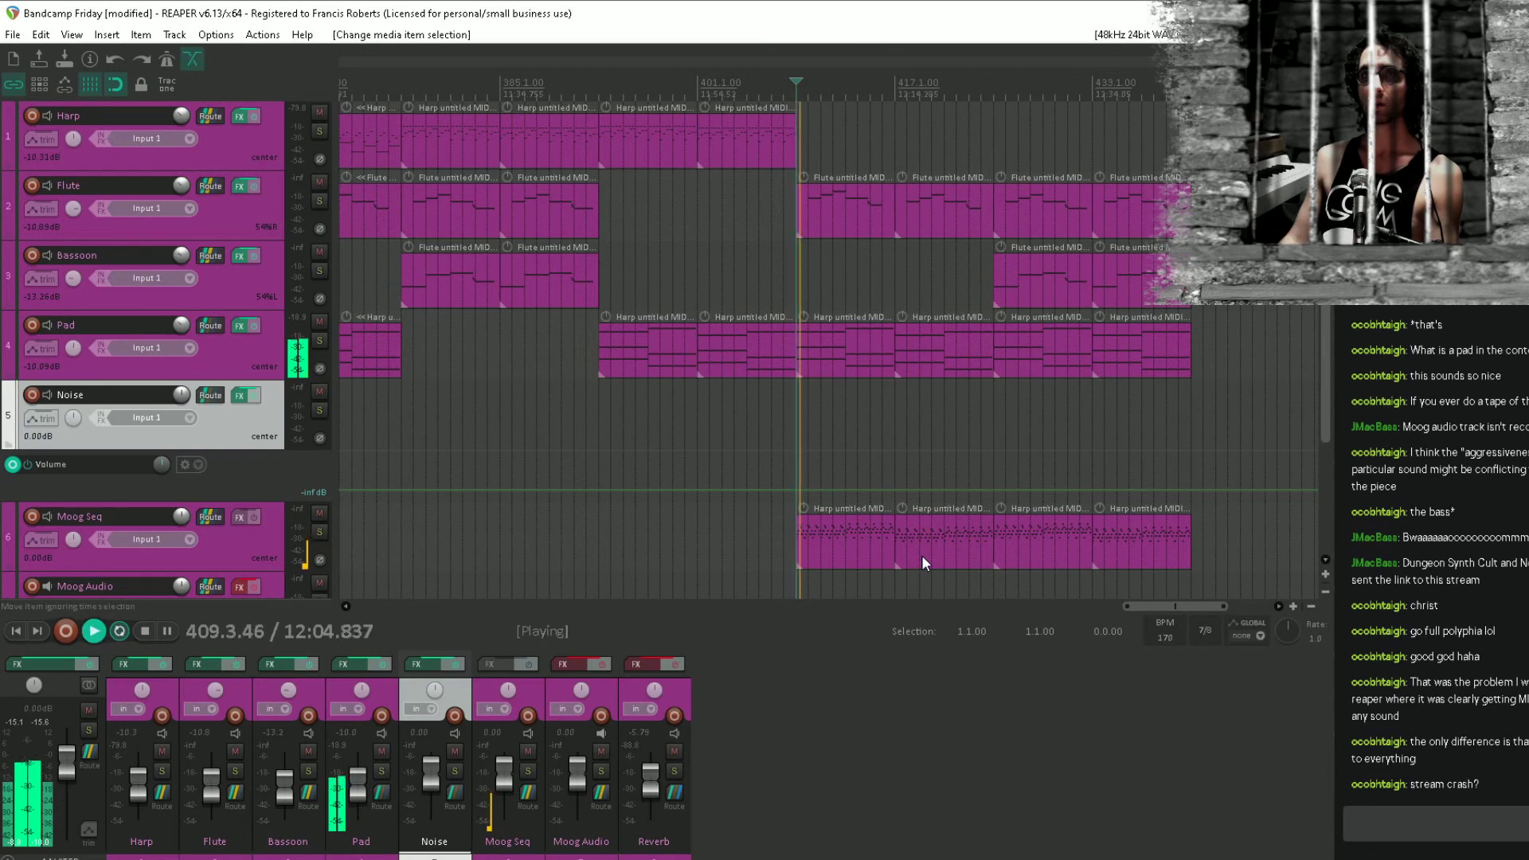
scroll(831, 538, "up", 3)
scroll(831, 537, "down", 4)
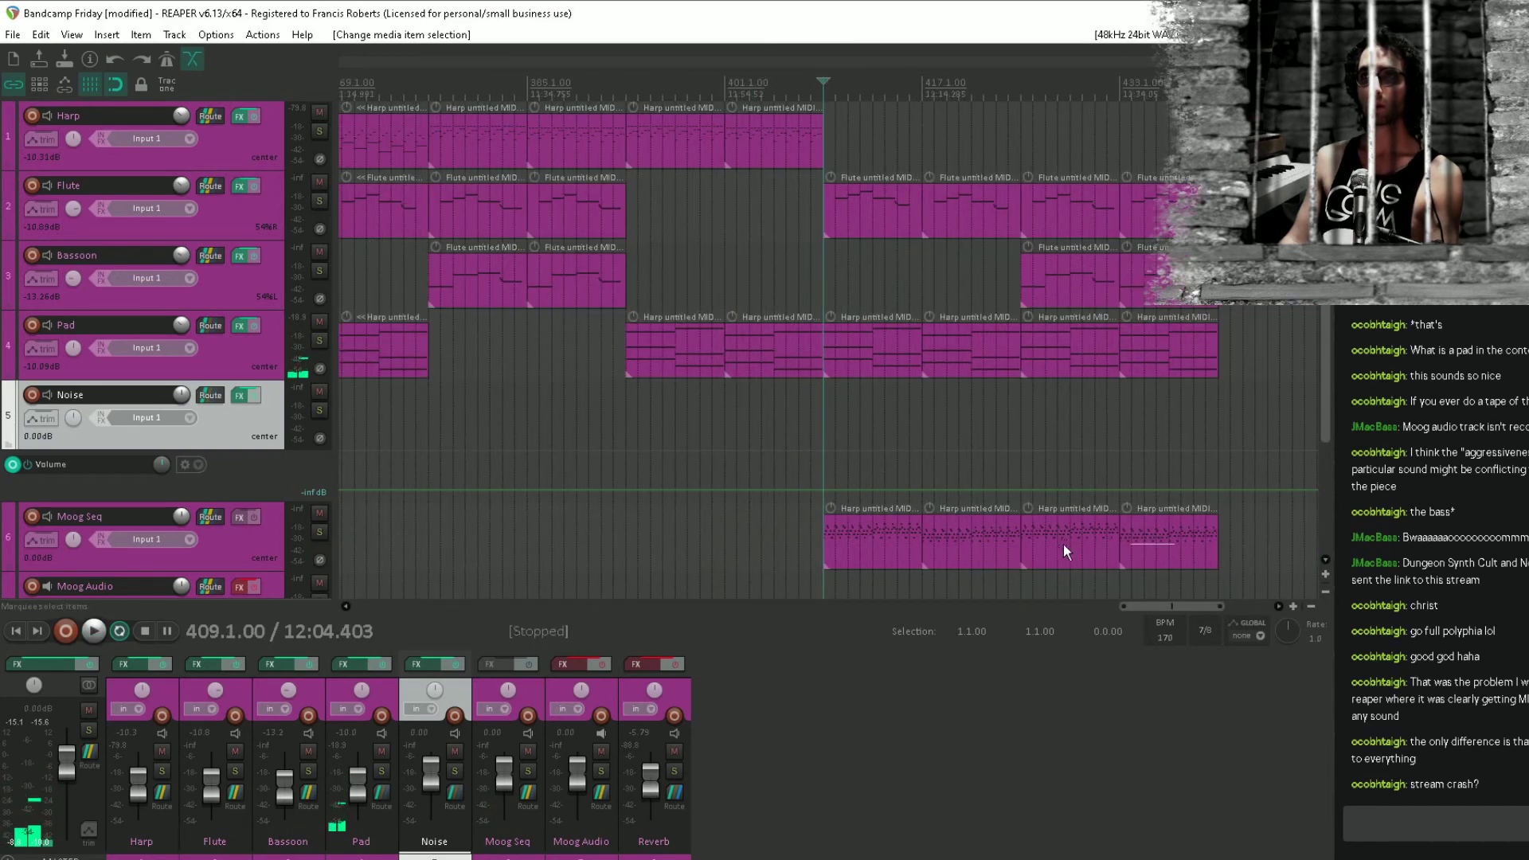
Copy the Moog Seq items back to the Harp track at bar 409 as muted copies and glue the Moog Seq originals together.
left_click_drag(824, 556, 833, 118)
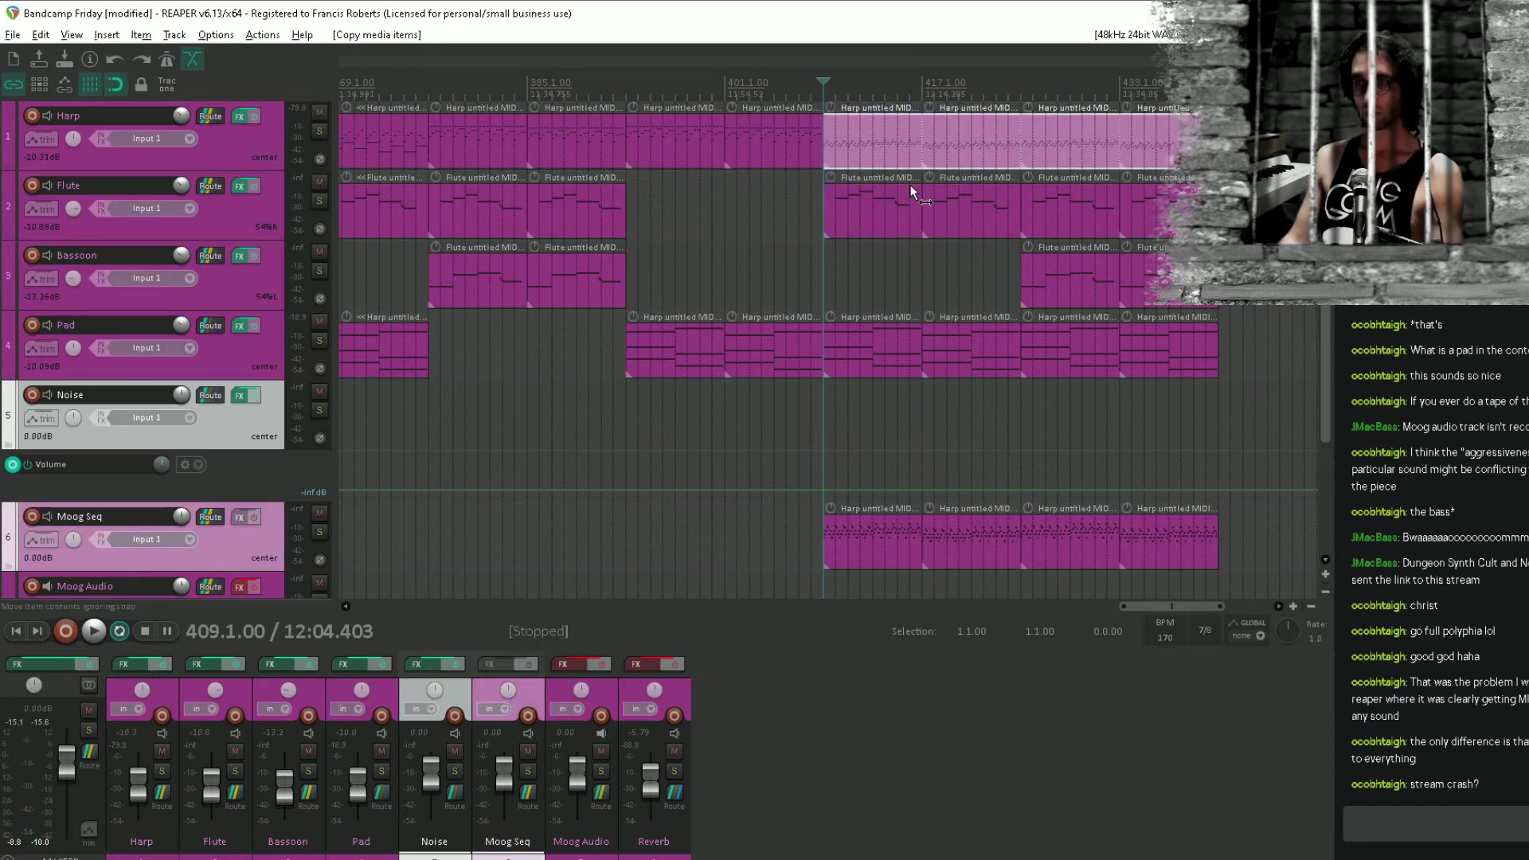
key("u")
left_click_drag(1134, 543, 962, 555)
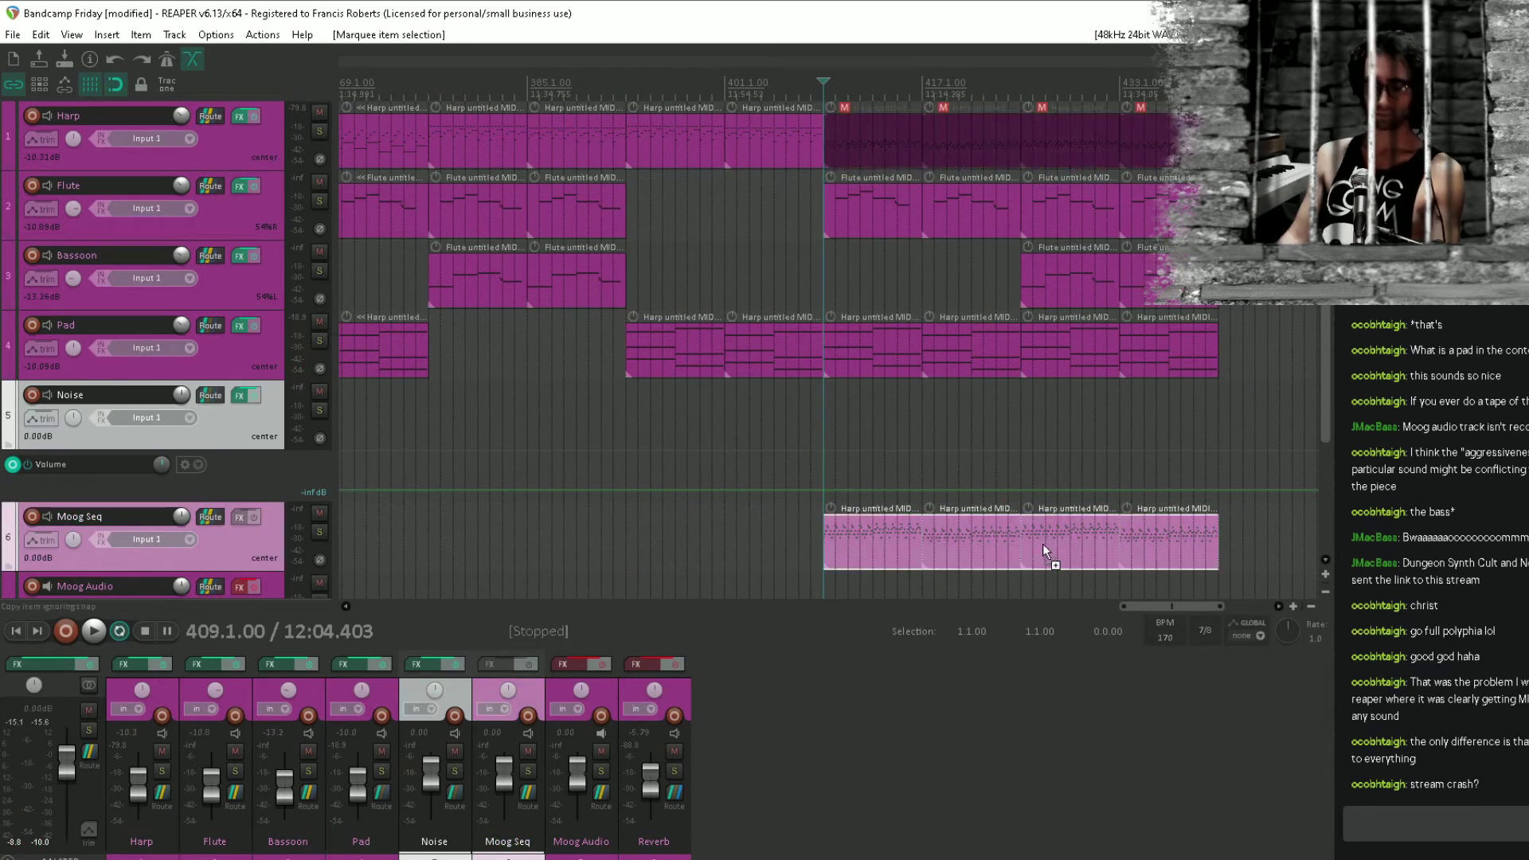
key("ctrl+g")
Shorten all notes of the glued Moog Seq item in the MIDI editor and close the editor.
double_click(852, 547)
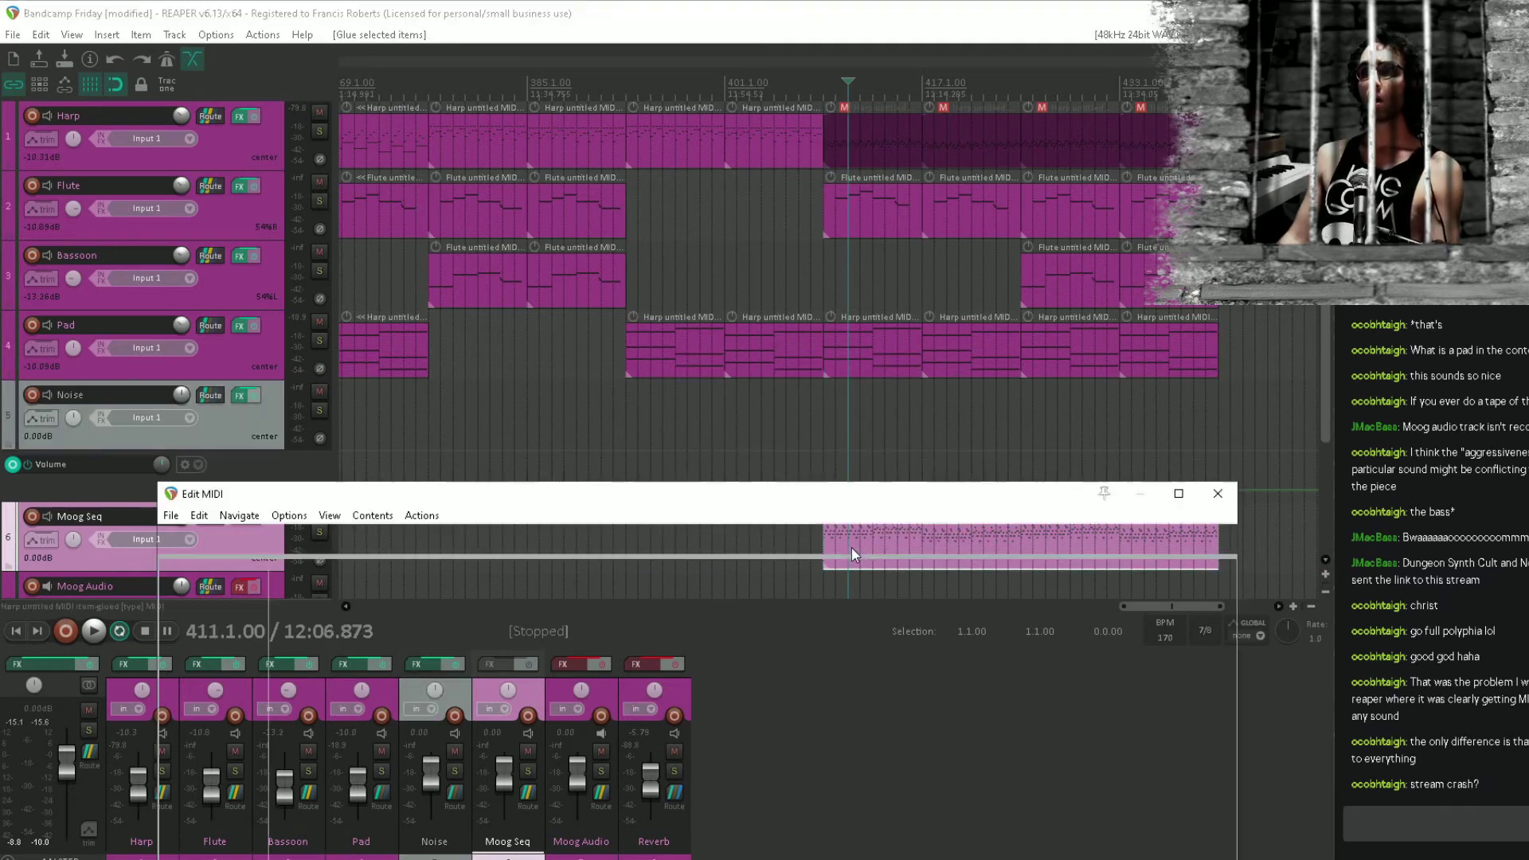
left_click_drag(93, 499, 92, 499)
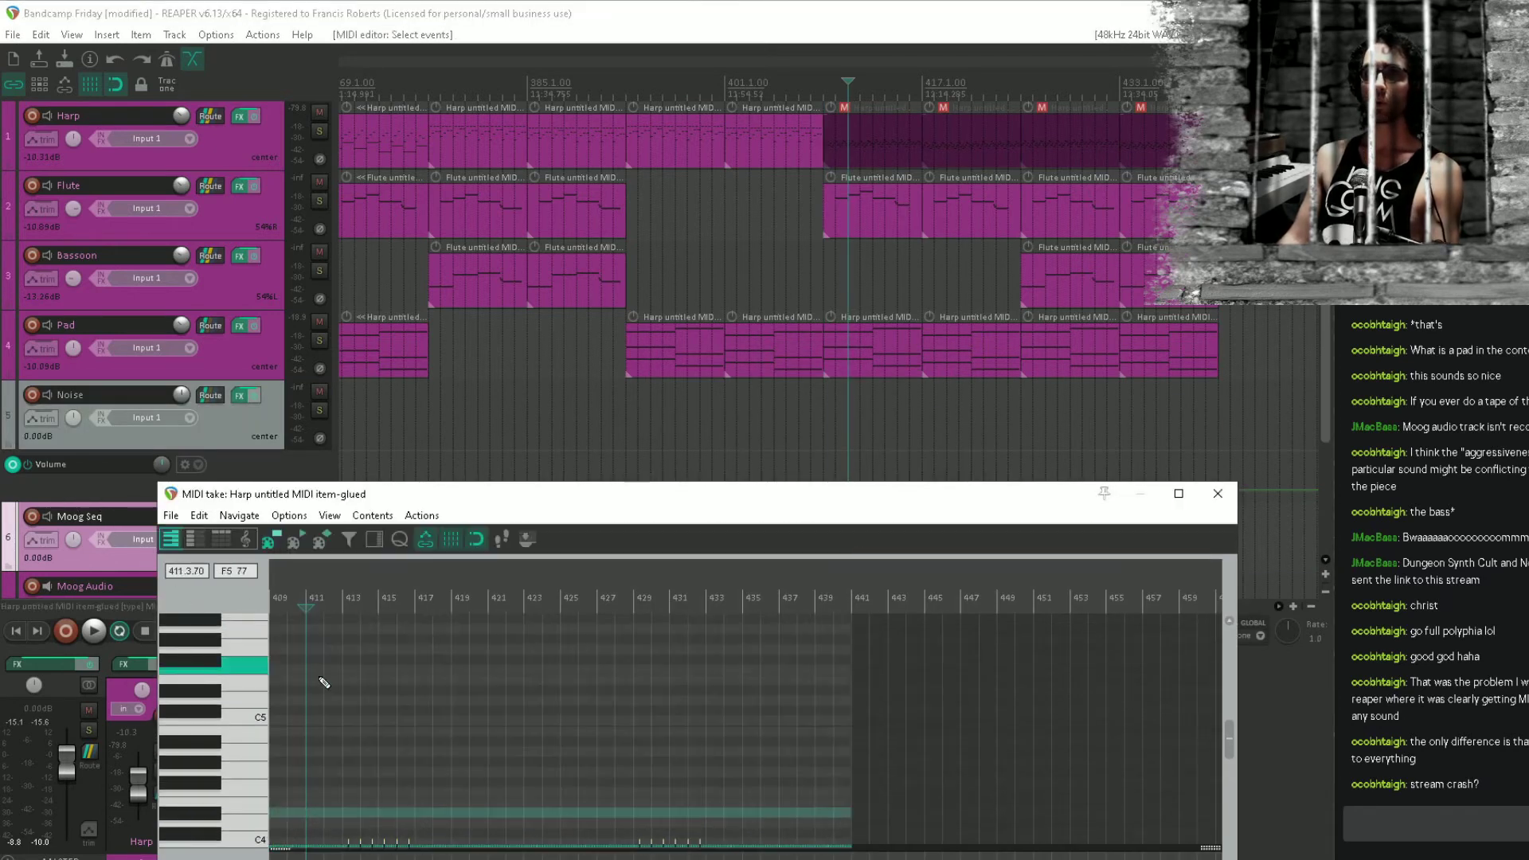
left_click_drag(374, 718, 413, 558)
scroll(408, 721, "up", 10)
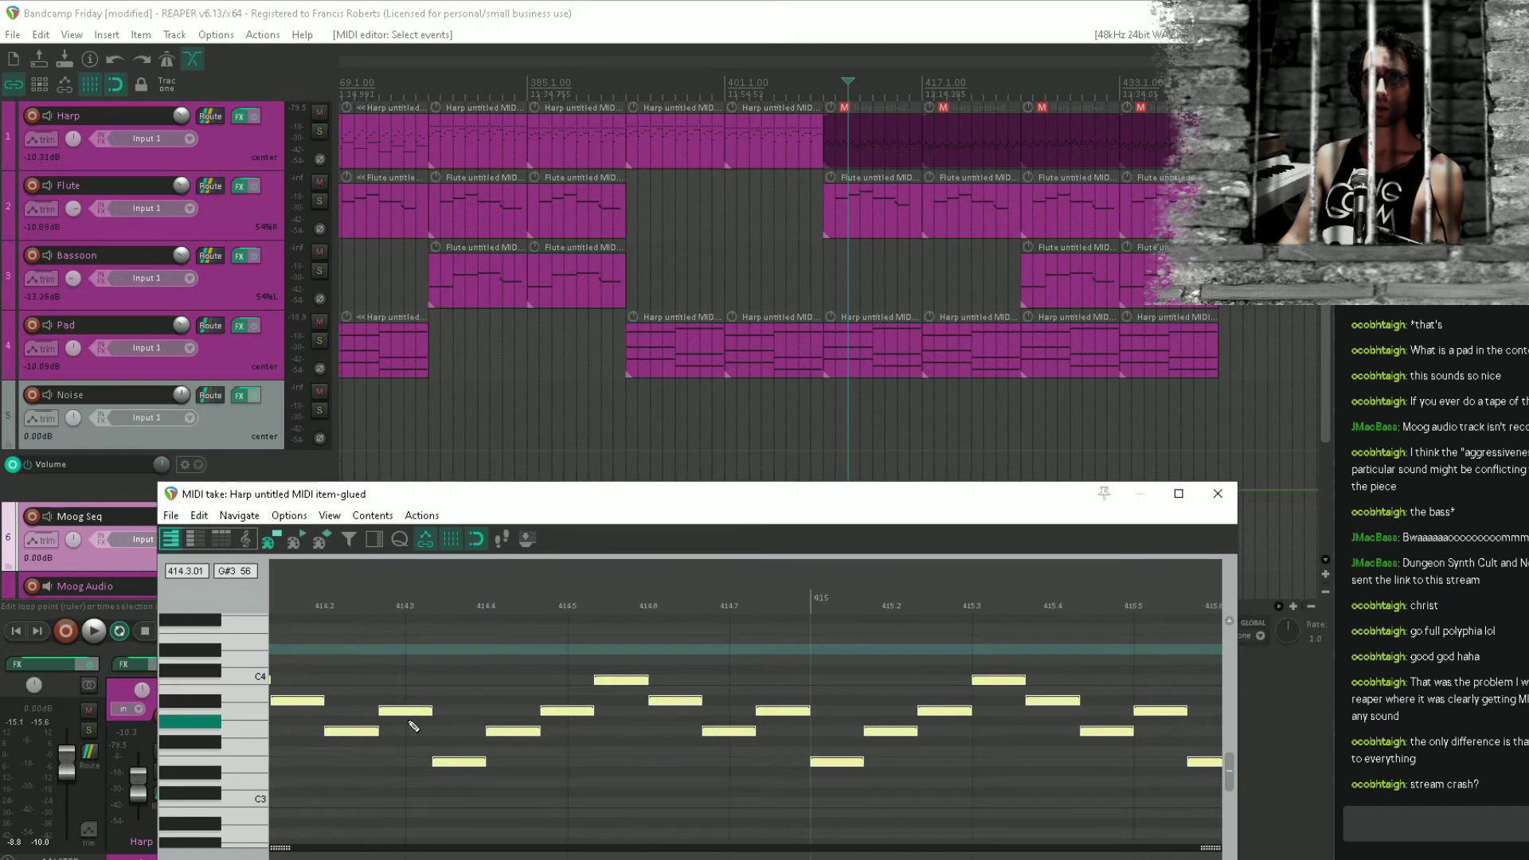
left_click_drag(431, 710, 410, 710)
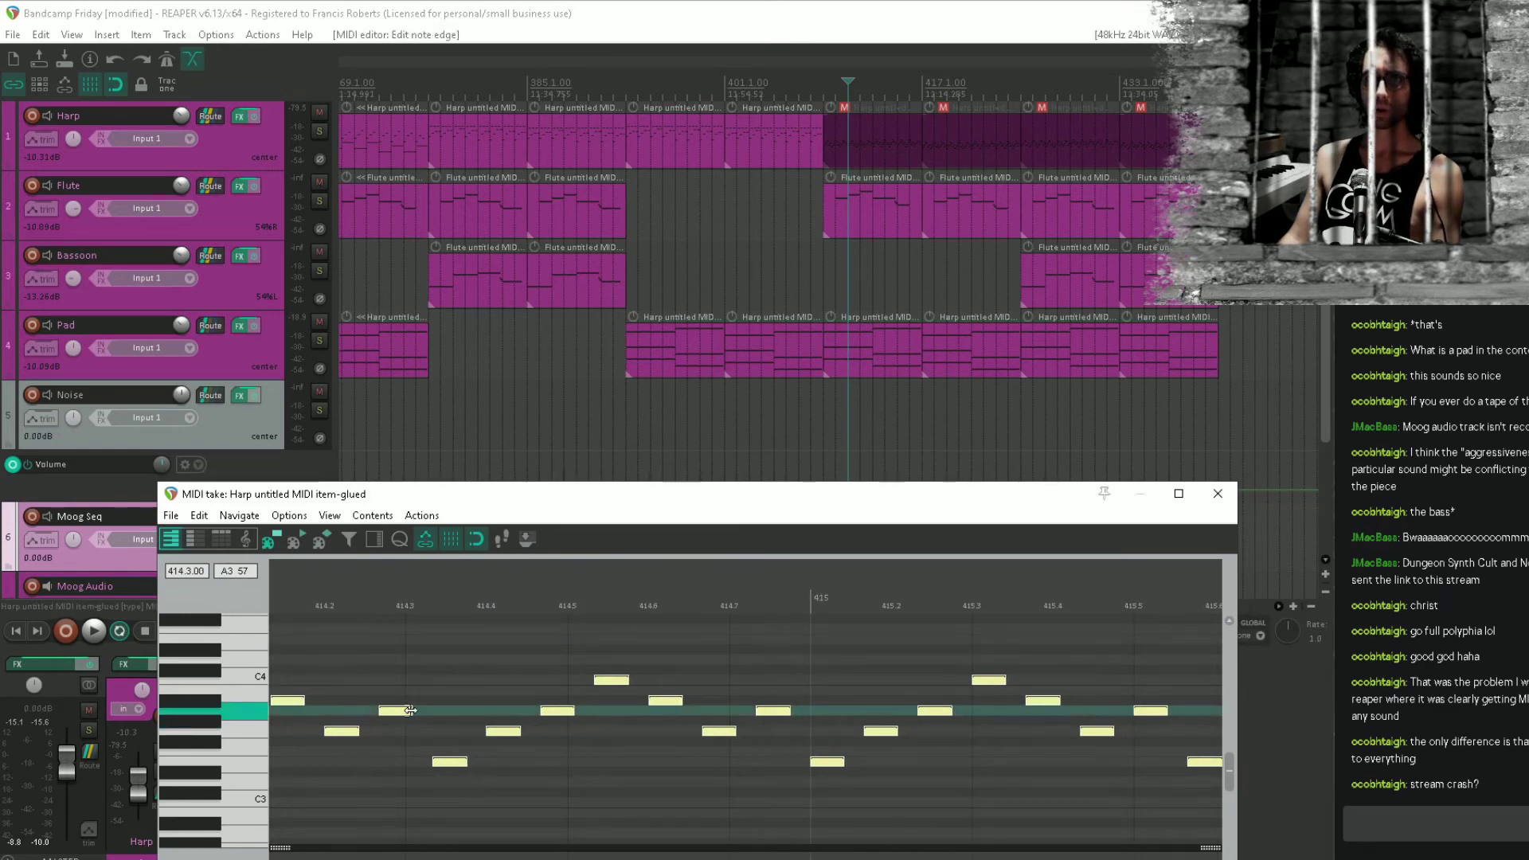
left_click(1217, 494)
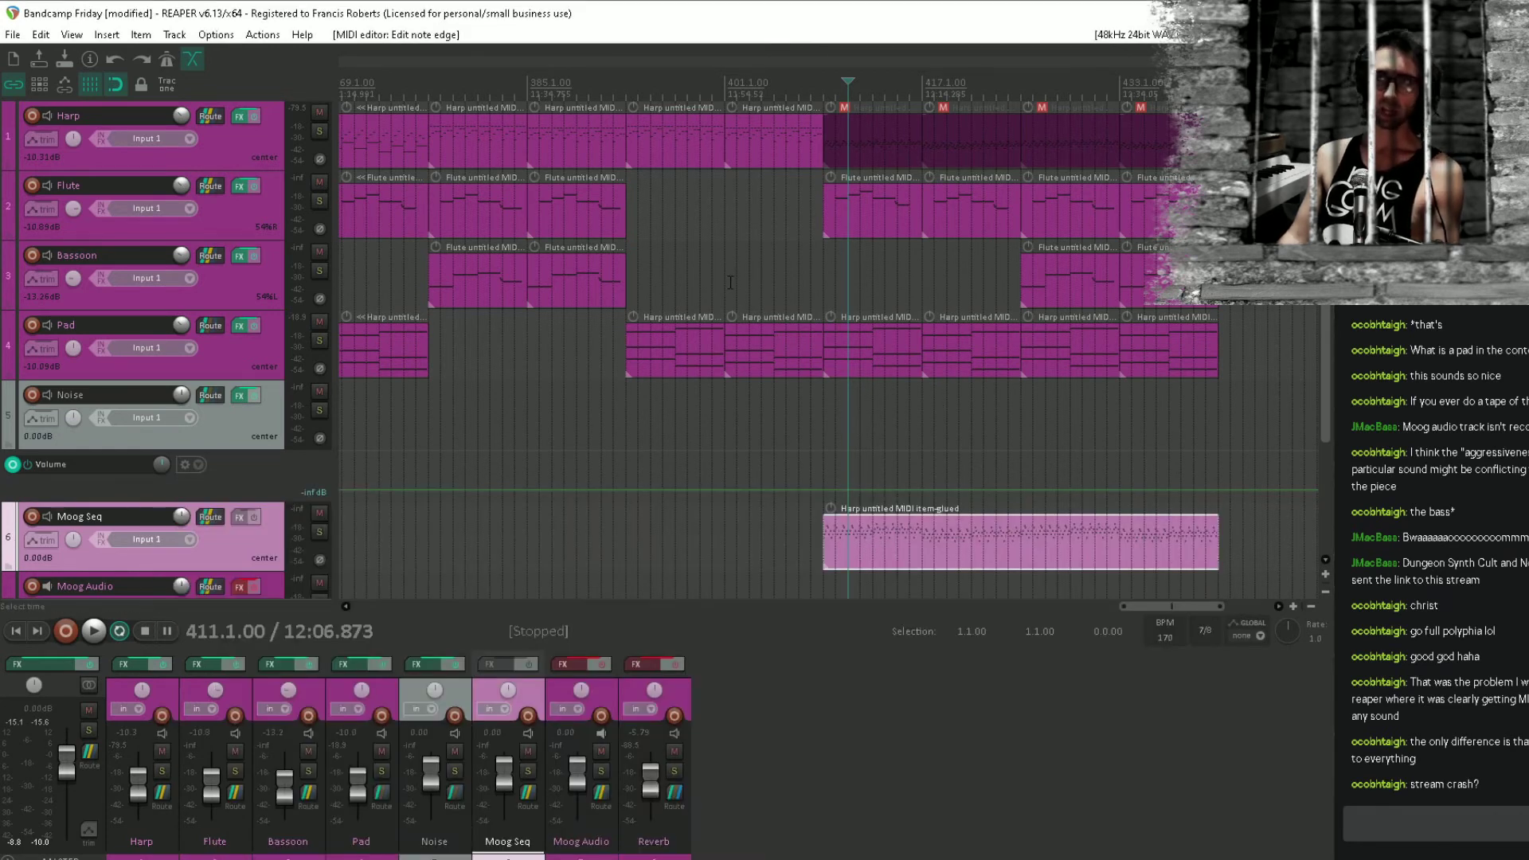
Save the project and place the edit cursor at bar 409.
left_click(849, 429)
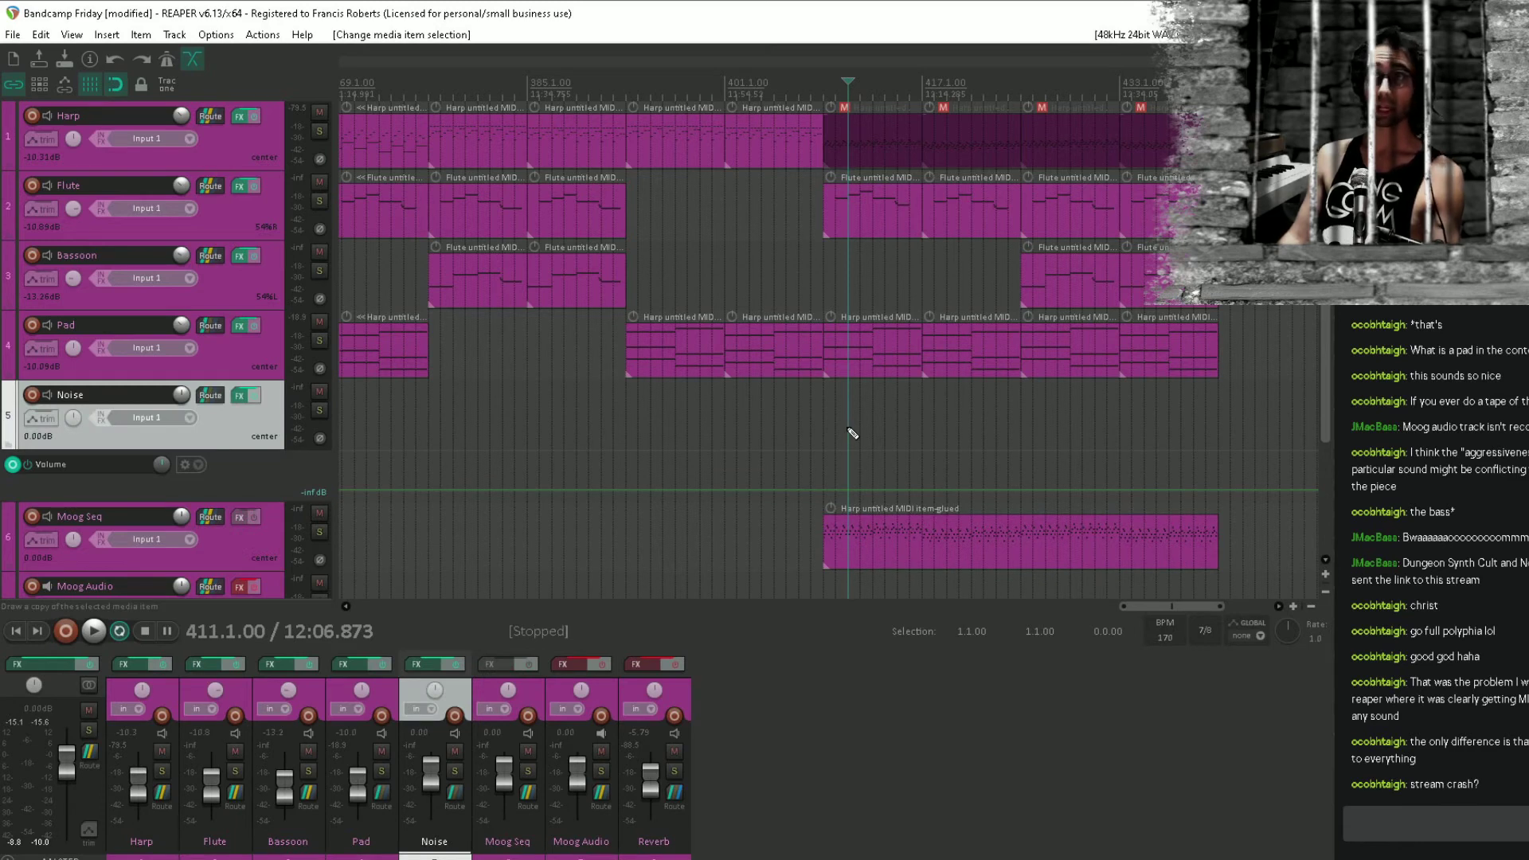
key("ctrl+s")
left_click(834, 396)
left_click(828, 406)
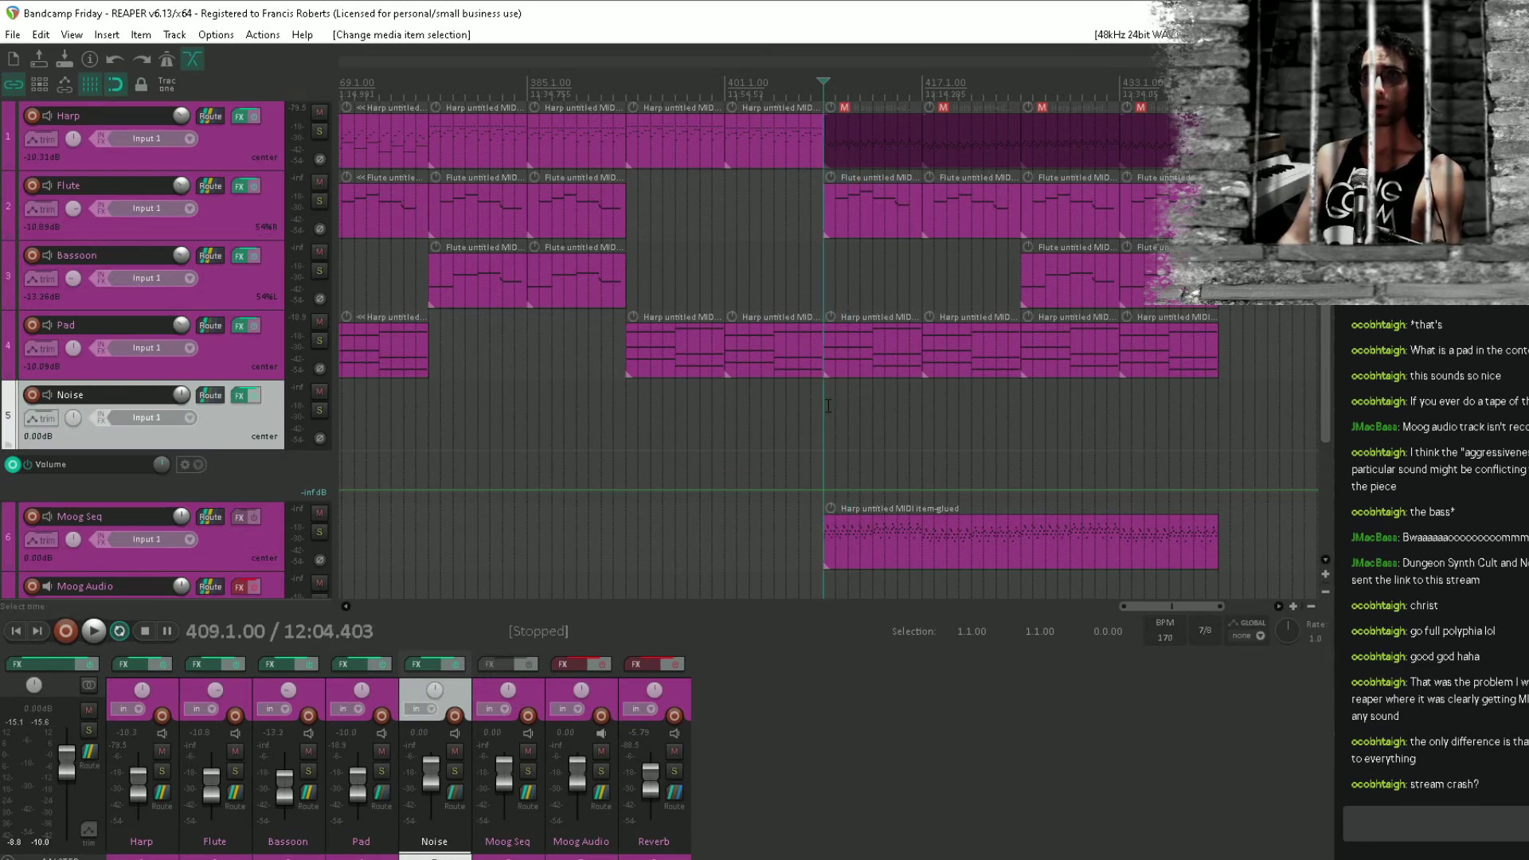
Play back from bar 409, enable the Moog Audio track's effects and restart playback a few bars before the Moog part.
scroll(828, 406, "down", 1)
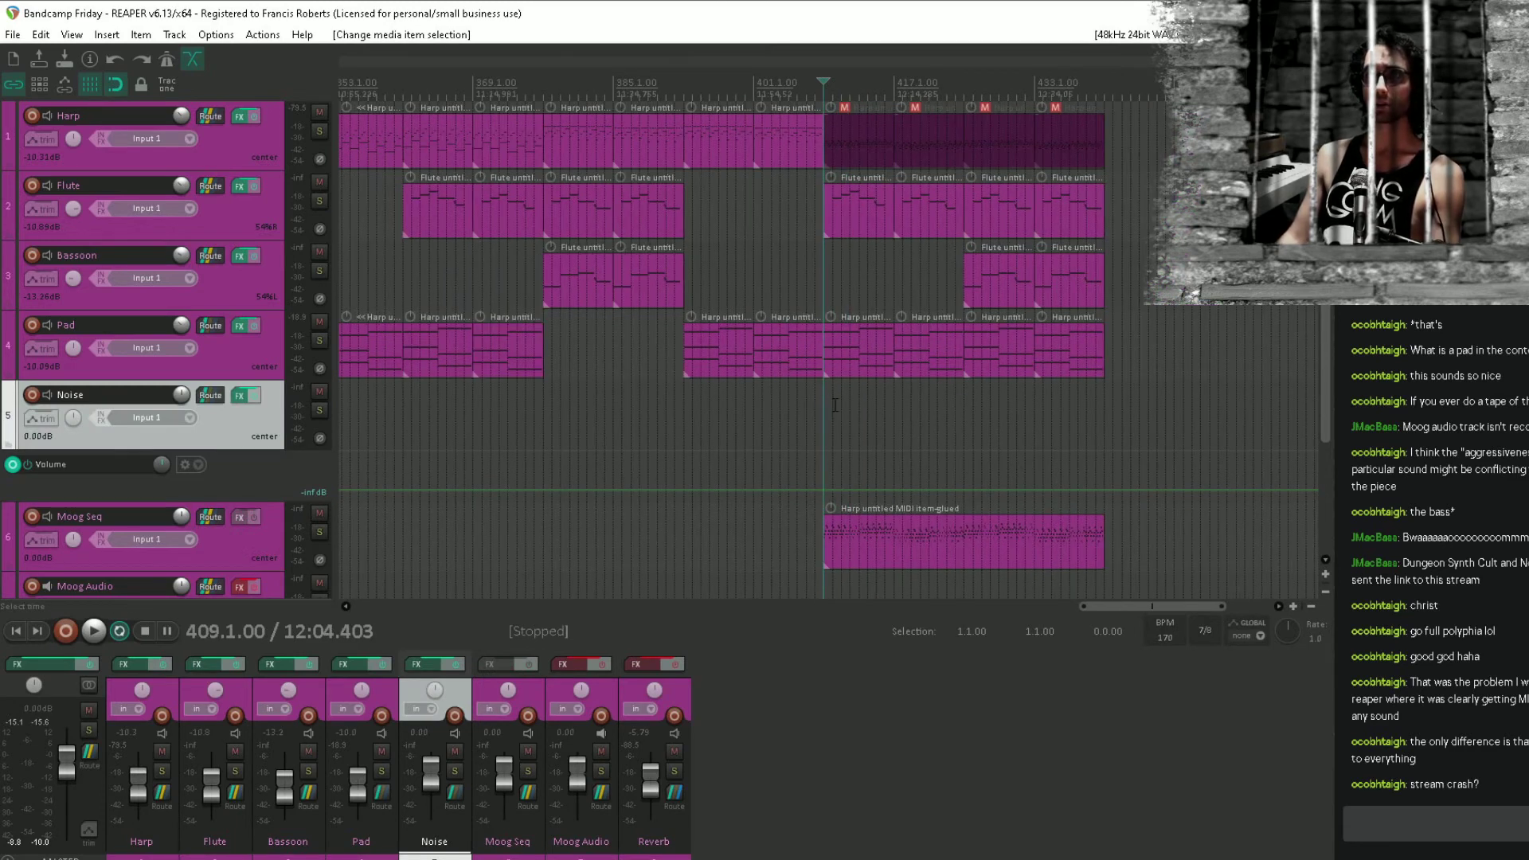
key("space")
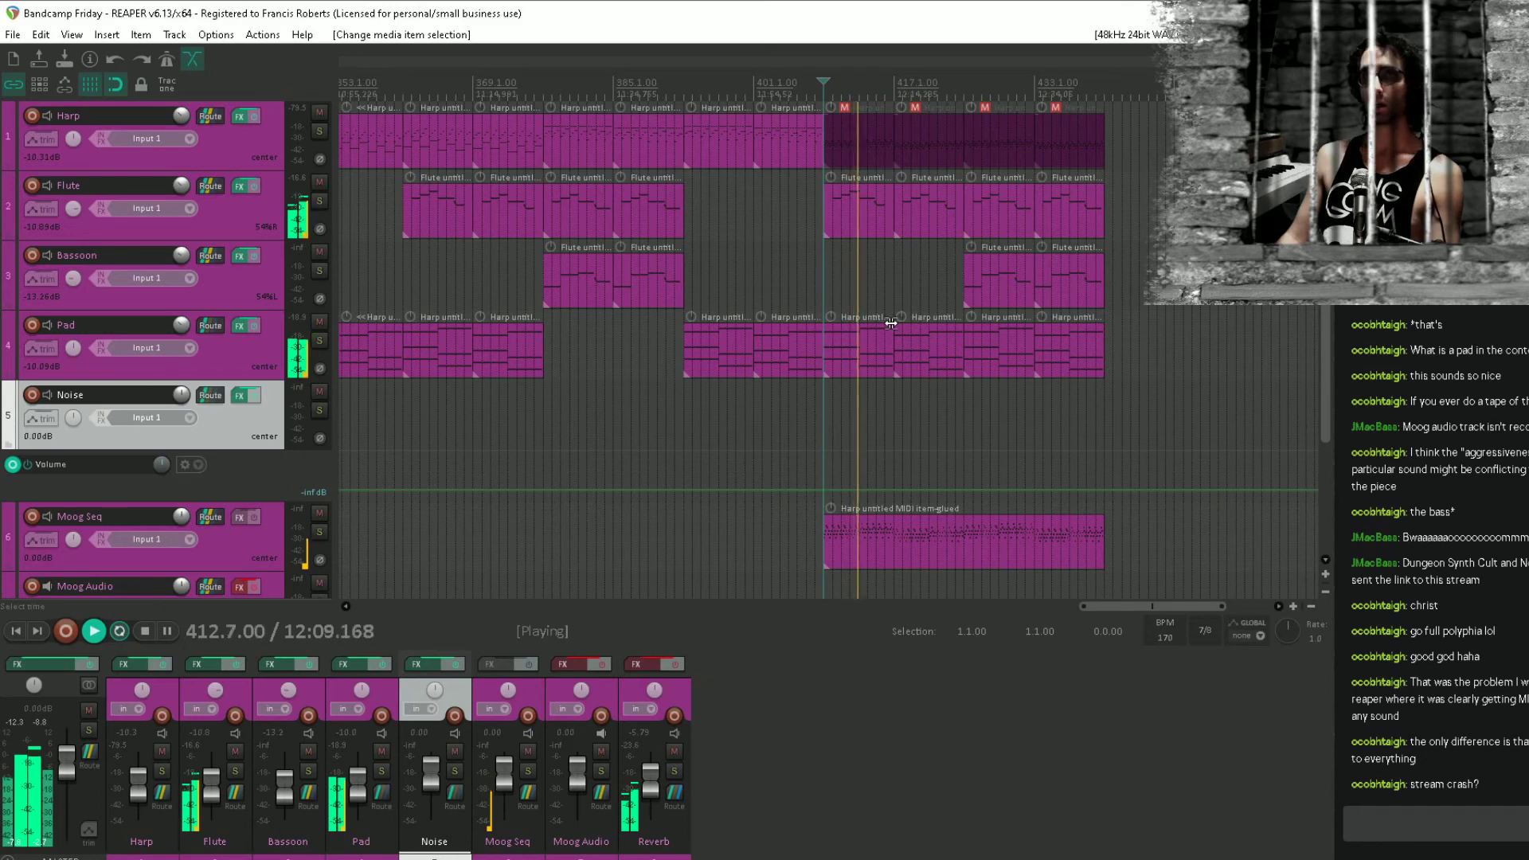
left_click(254, 589)
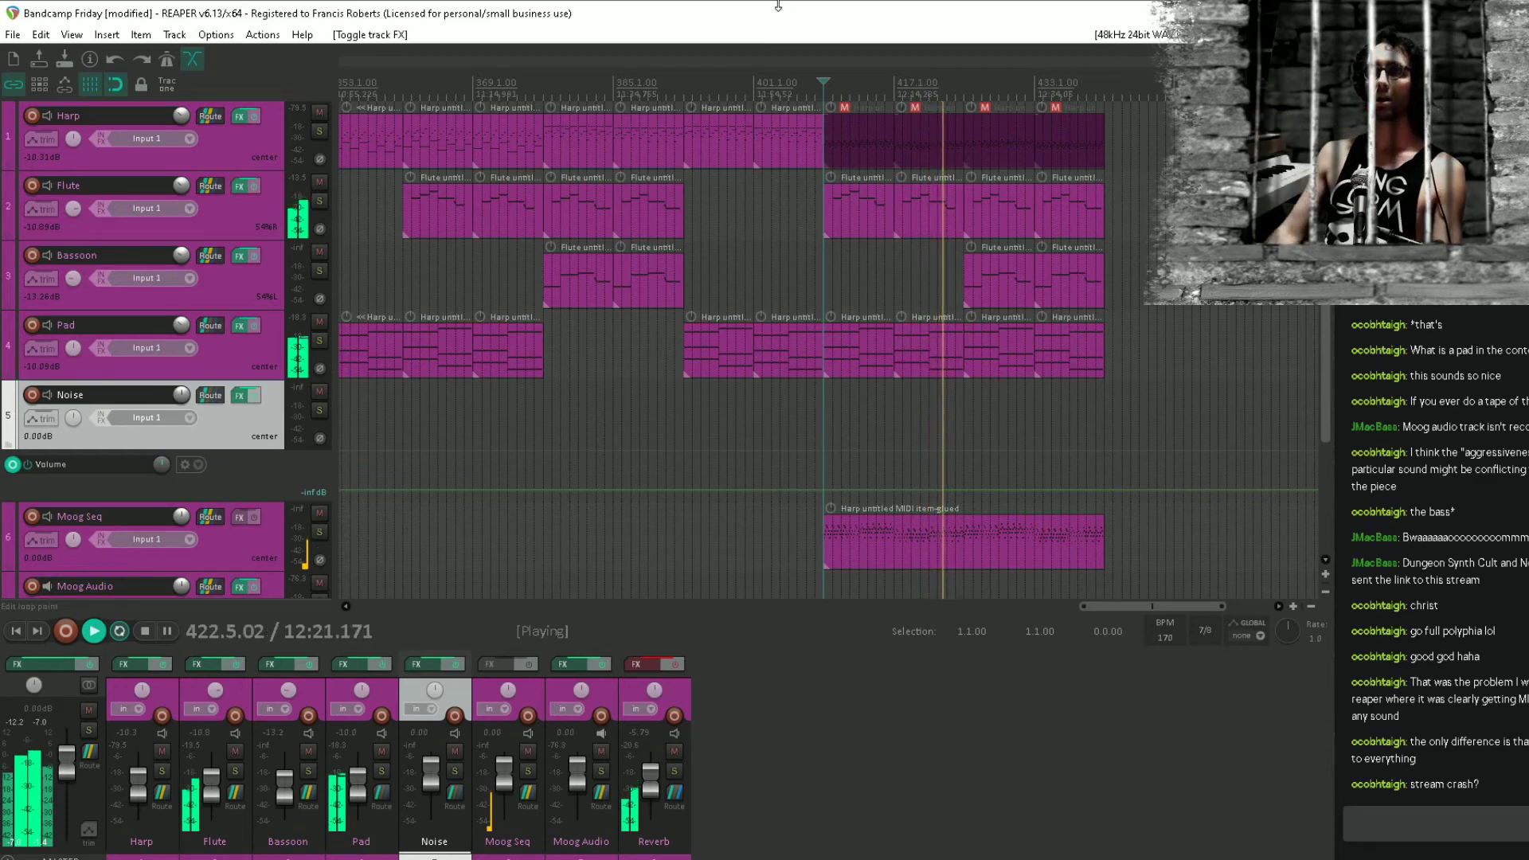
left_click(762, 83)
Delete all notes except the first in the muted harp item at bar 409, unmute the item and play from bar 408.
scroll(911, 198, "up", 4)
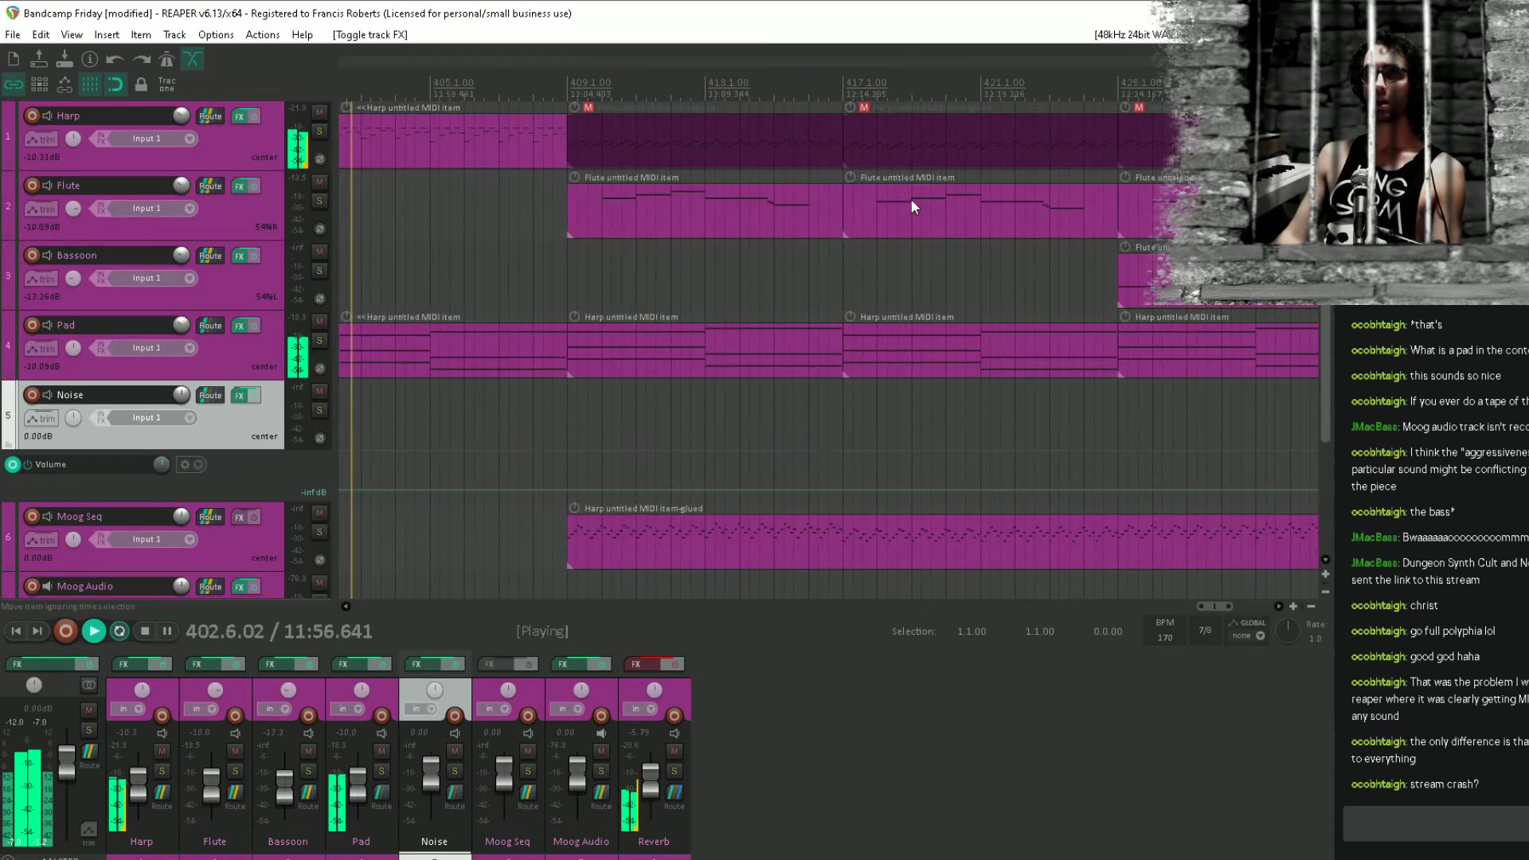
double_click(613, 141)
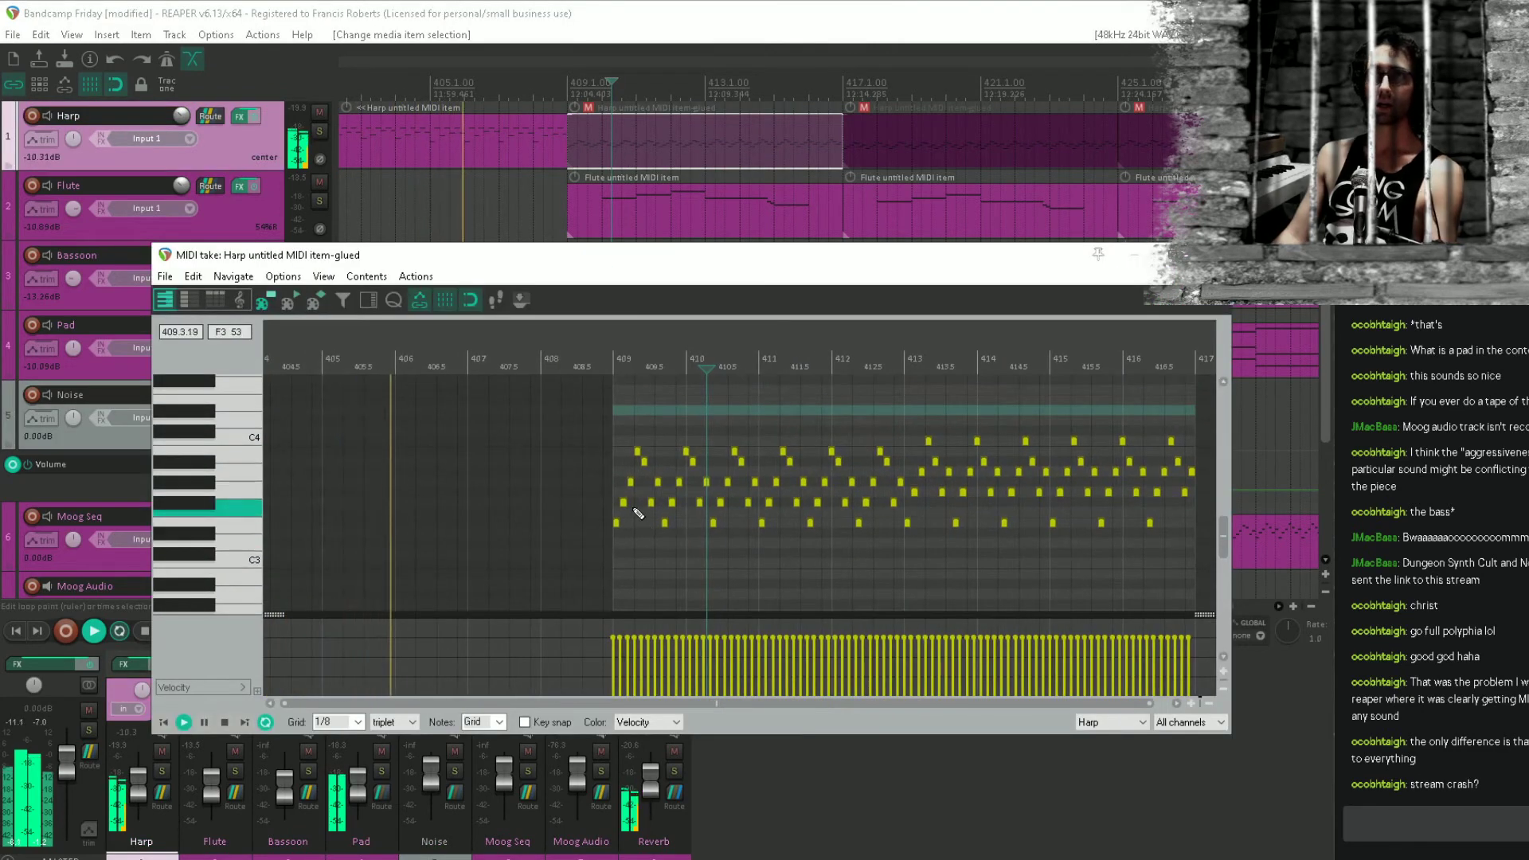
left_click_drag(620, 427, 1197, 566)
key("Delete")
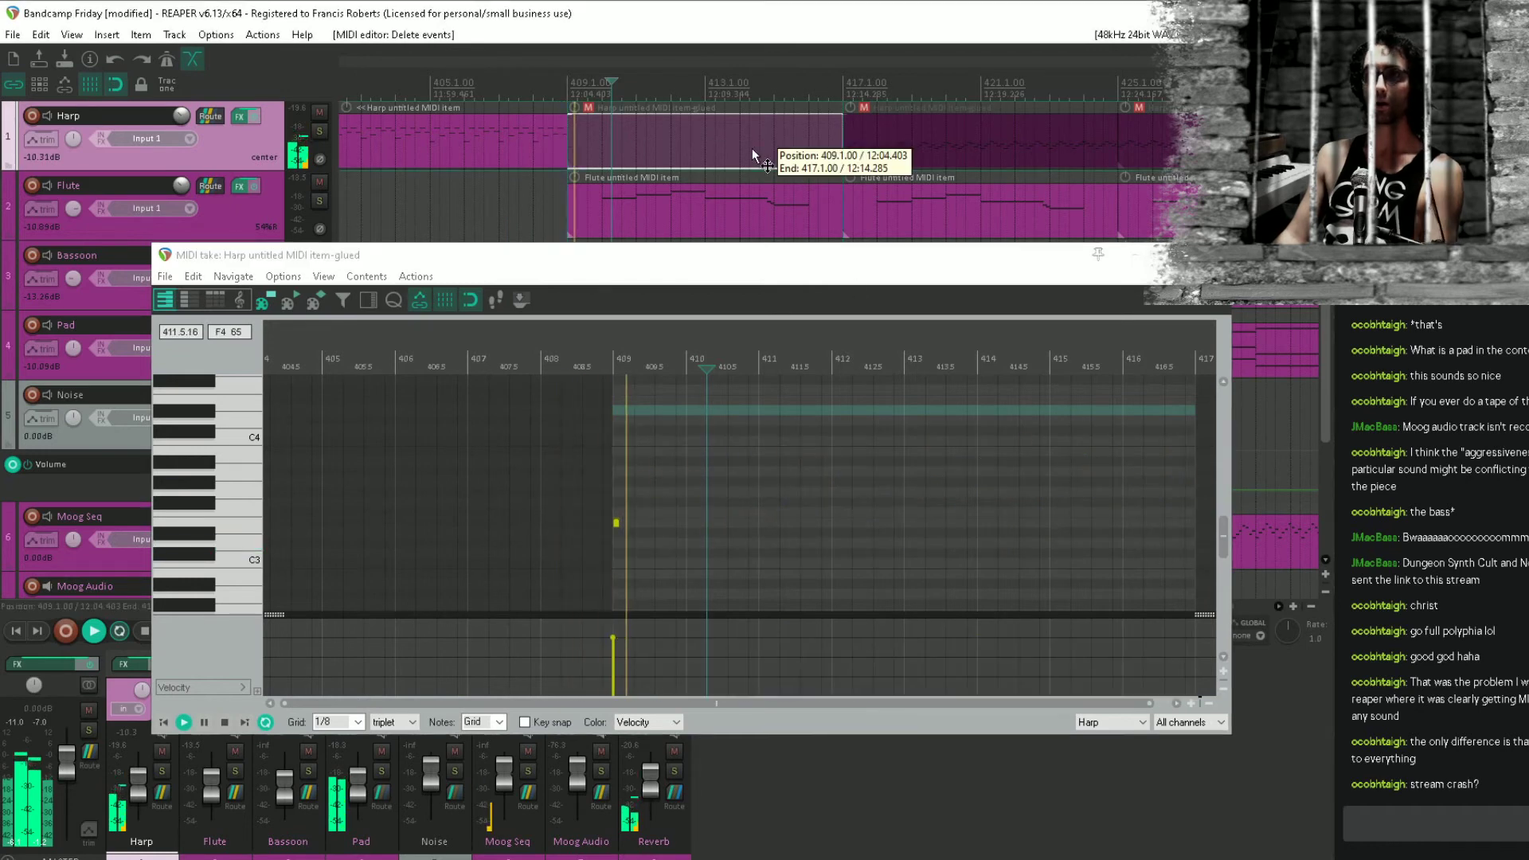
left_click(588, 108)
left_click(535, 80)
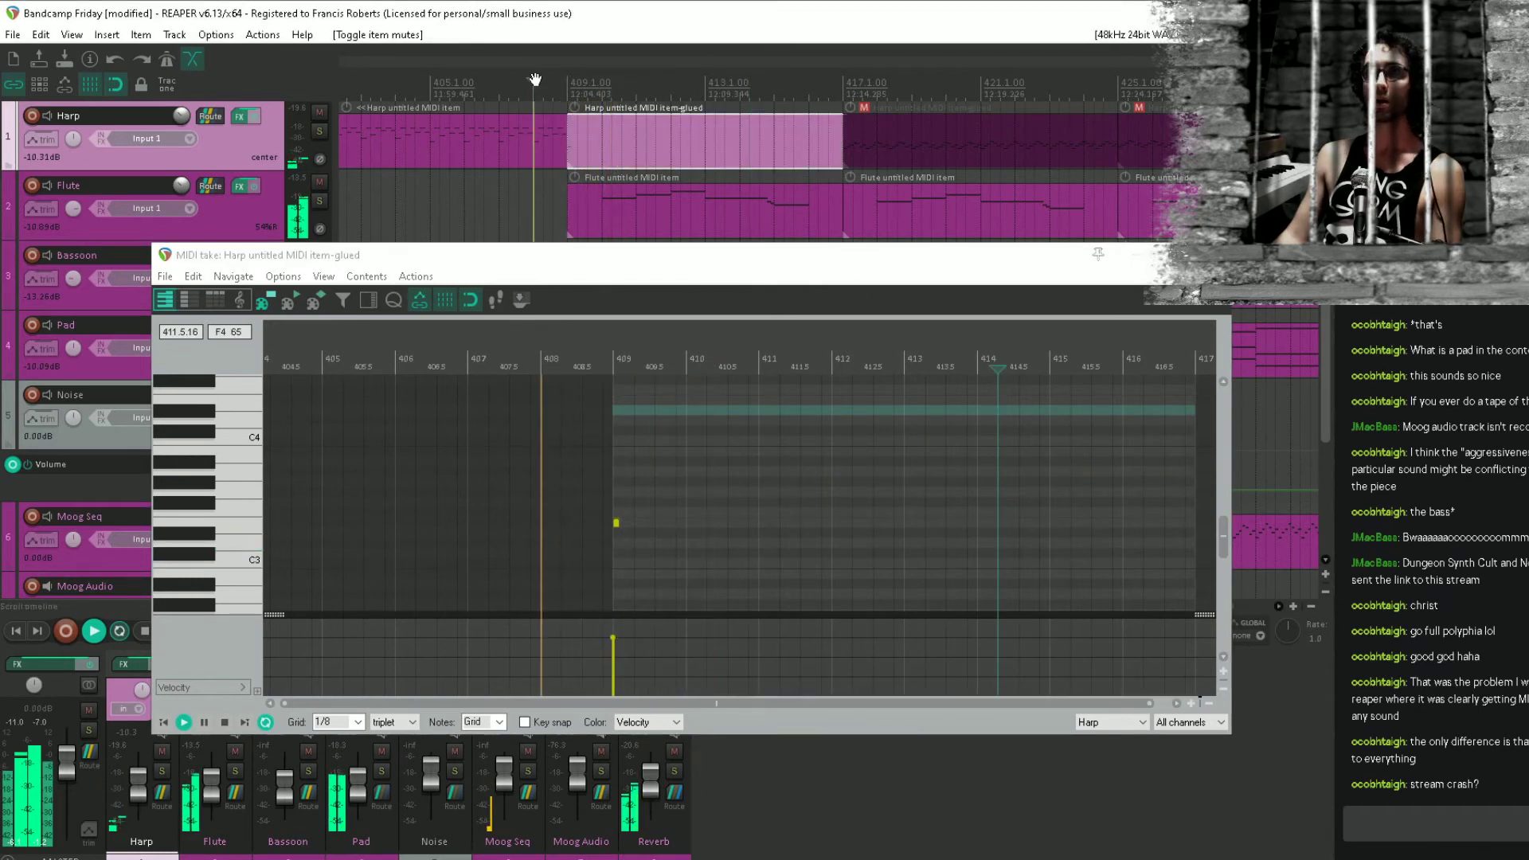
Delete the remaining muted harp items from bar 417 onward.
left_click(949, 131)
key("Delete")
scroll(1009, 168, "down", 4)
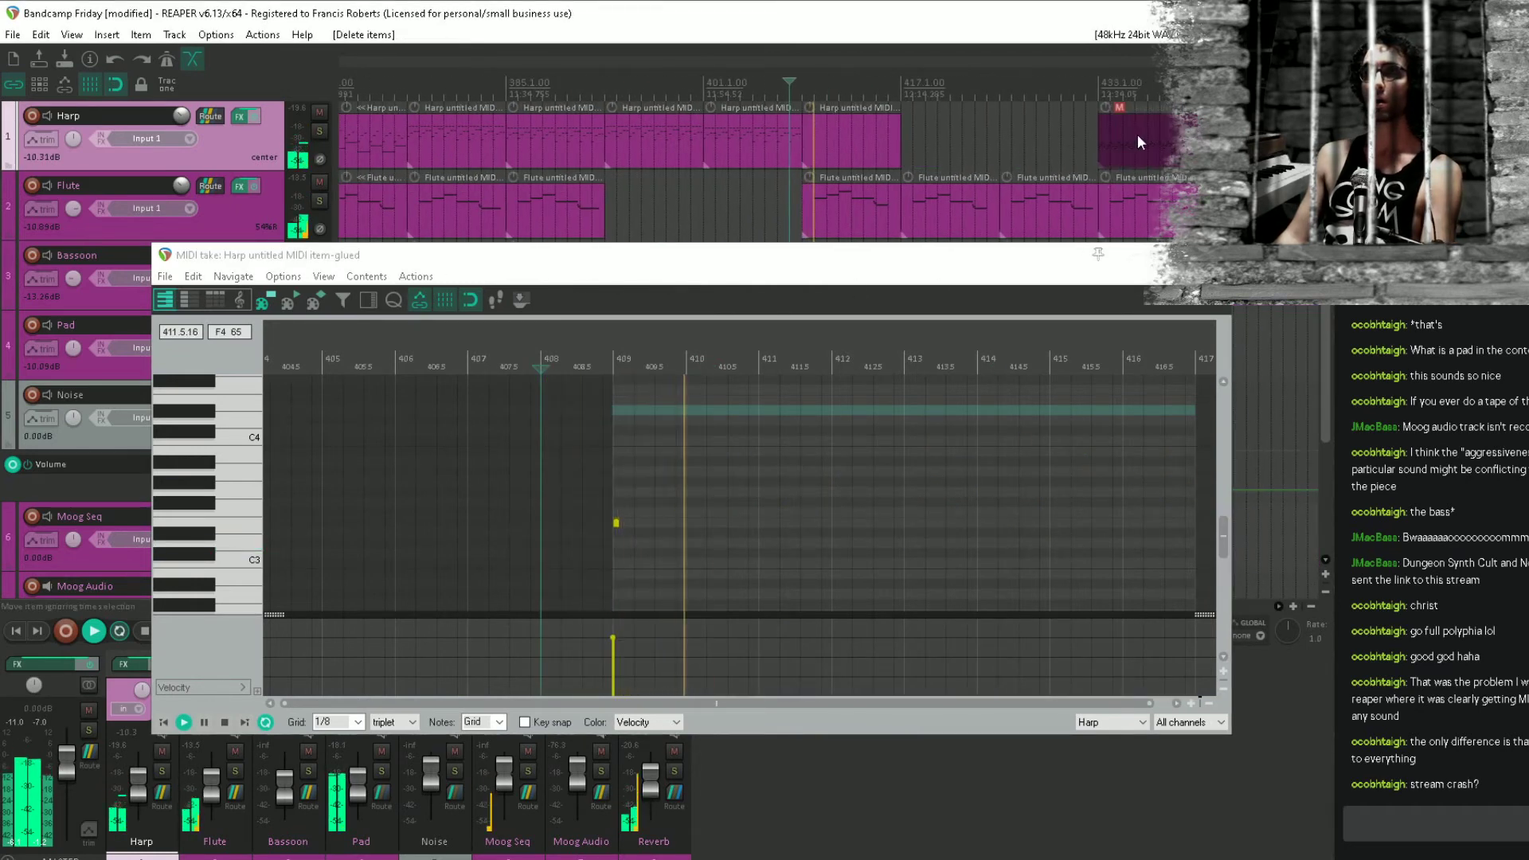
left_click(1134, 135)
key("Delete")
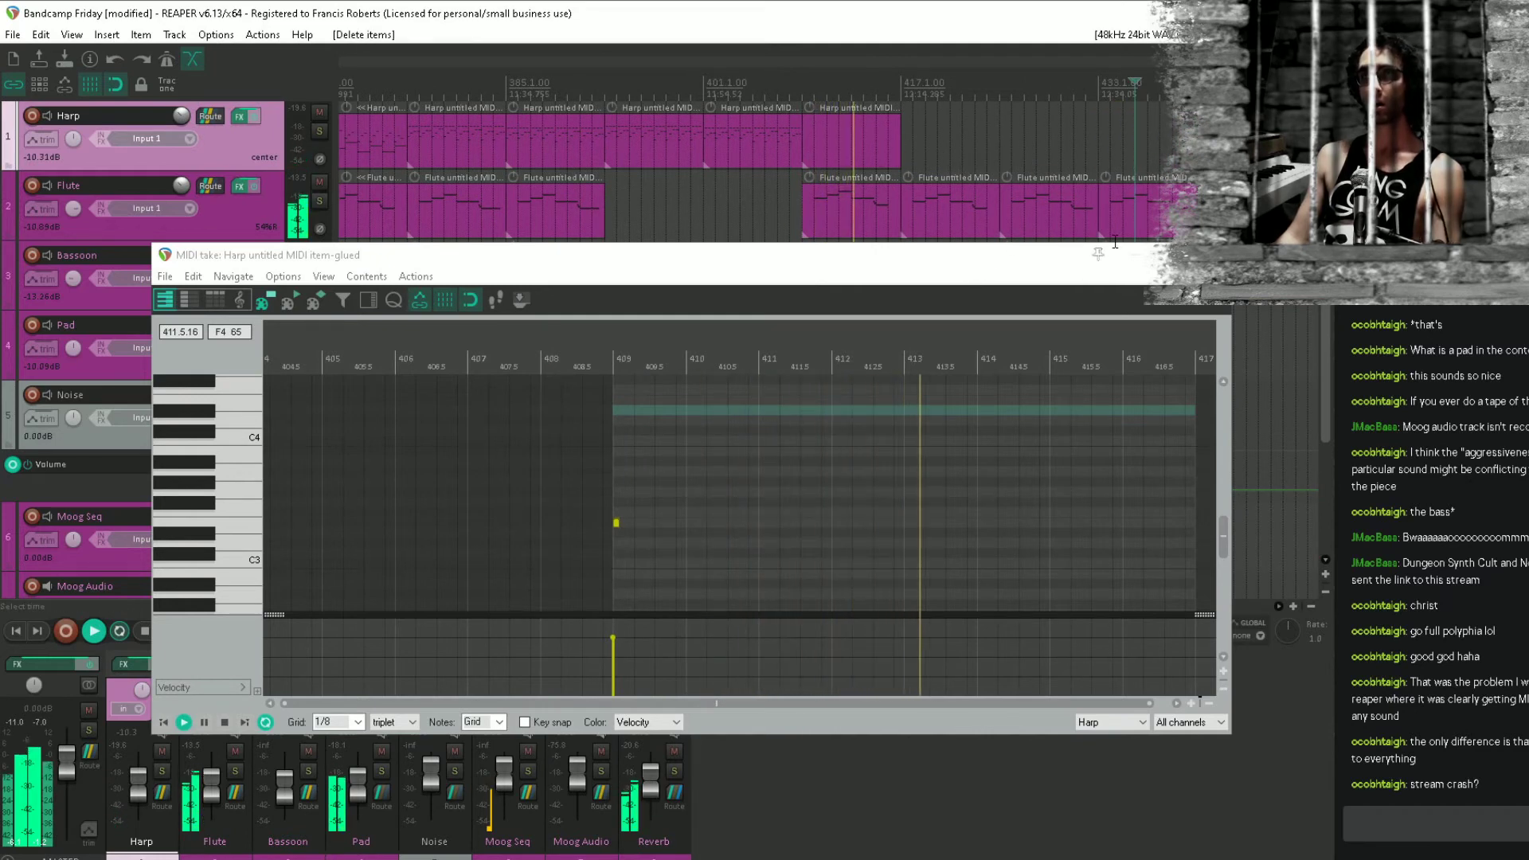
Close the MIDI editor and arm the Moog Audio track for recording.
left_click(1207, 255)
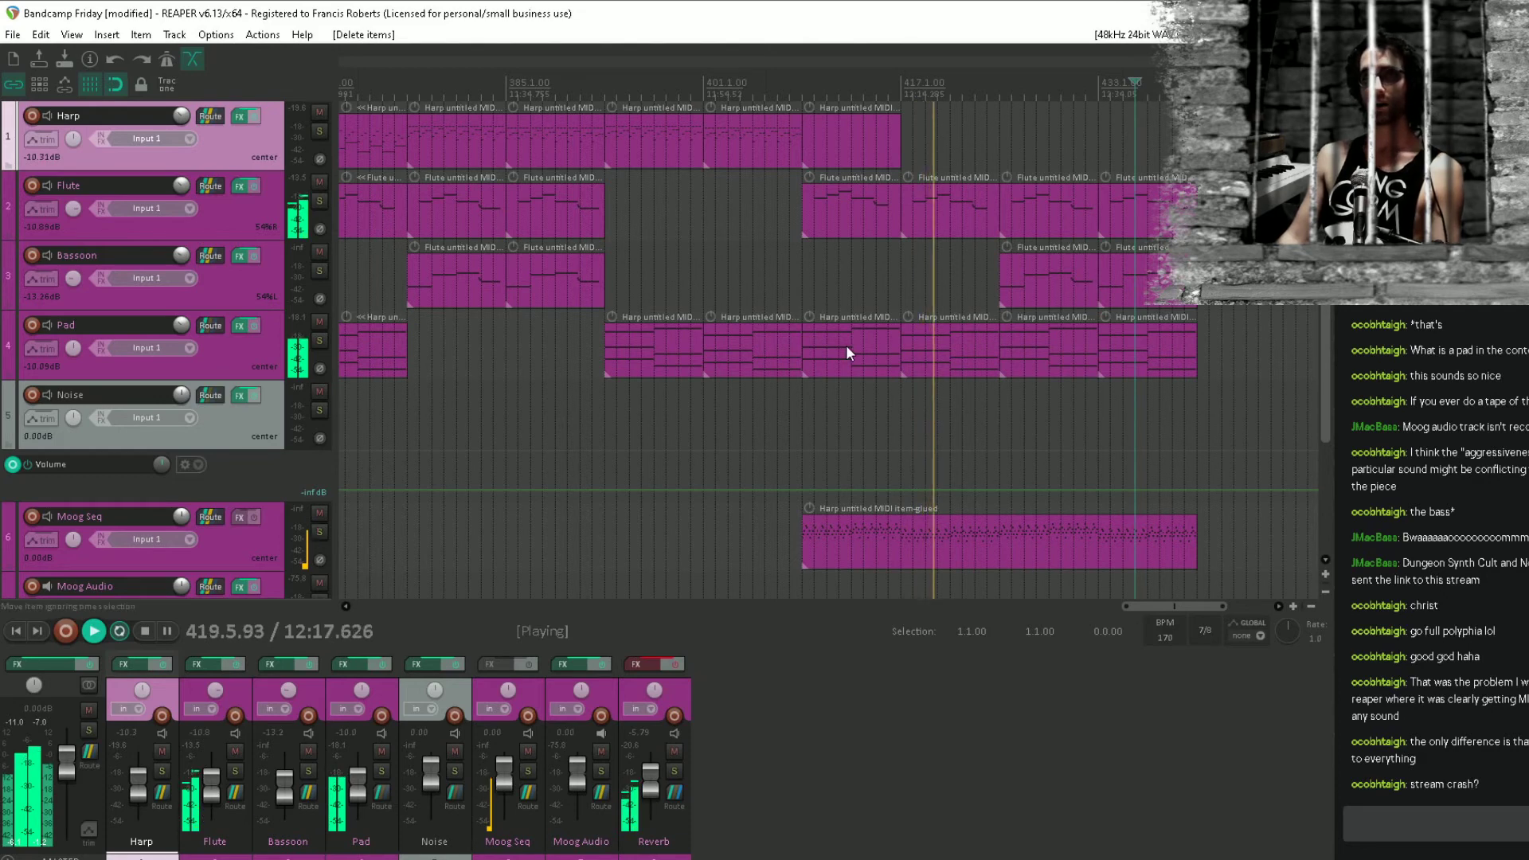
left_click_drag(584, 460, 613, 372)
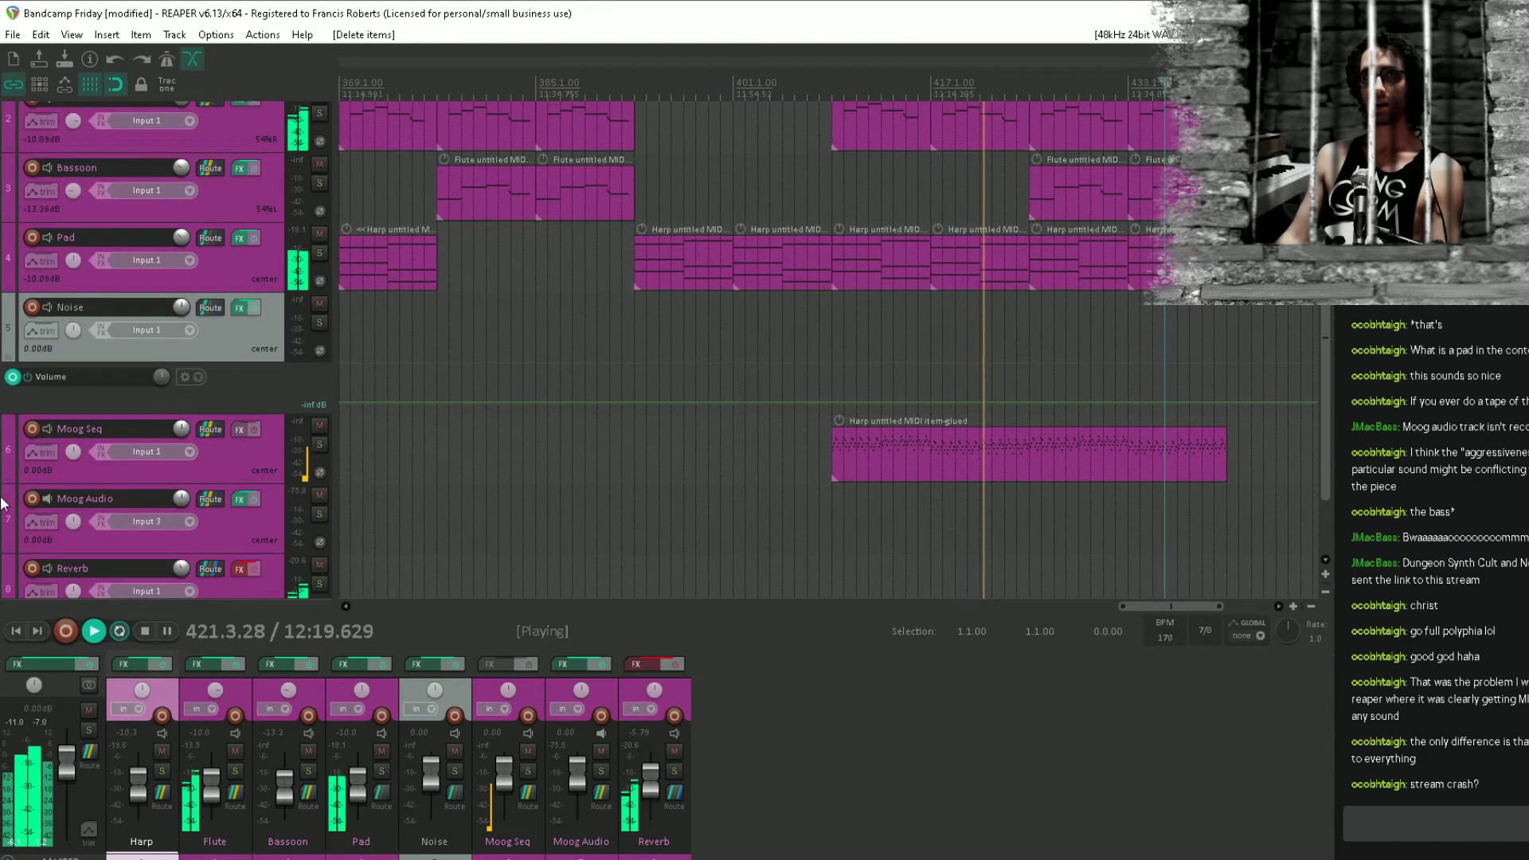
left_click(32, 498)
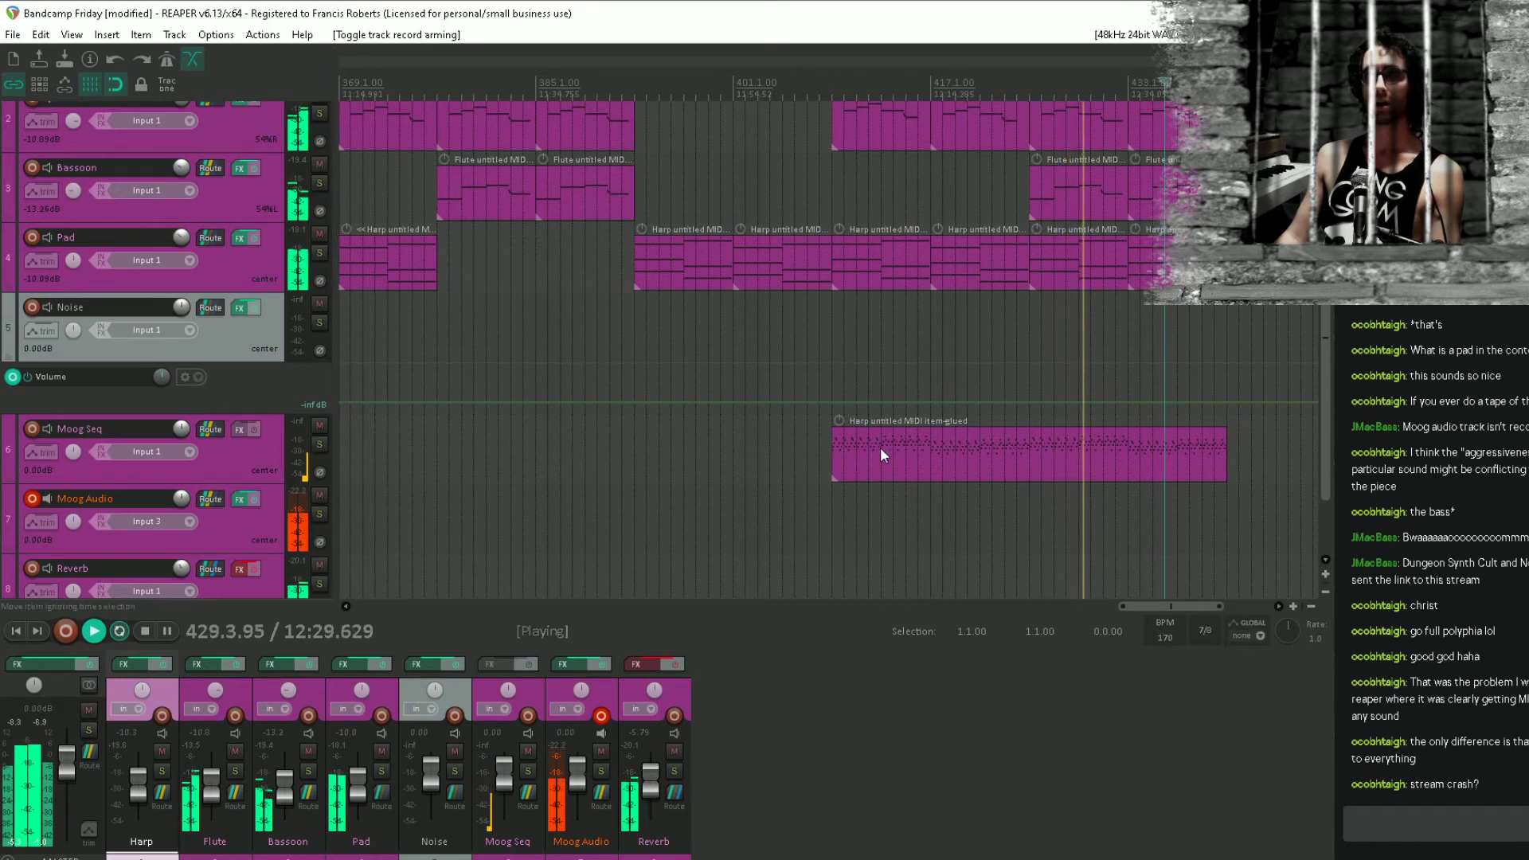
Delete the harp item at bar 409 and replace it with a copy of the glued Moog Seq item.
scroll(1106, 310, "up", 2)
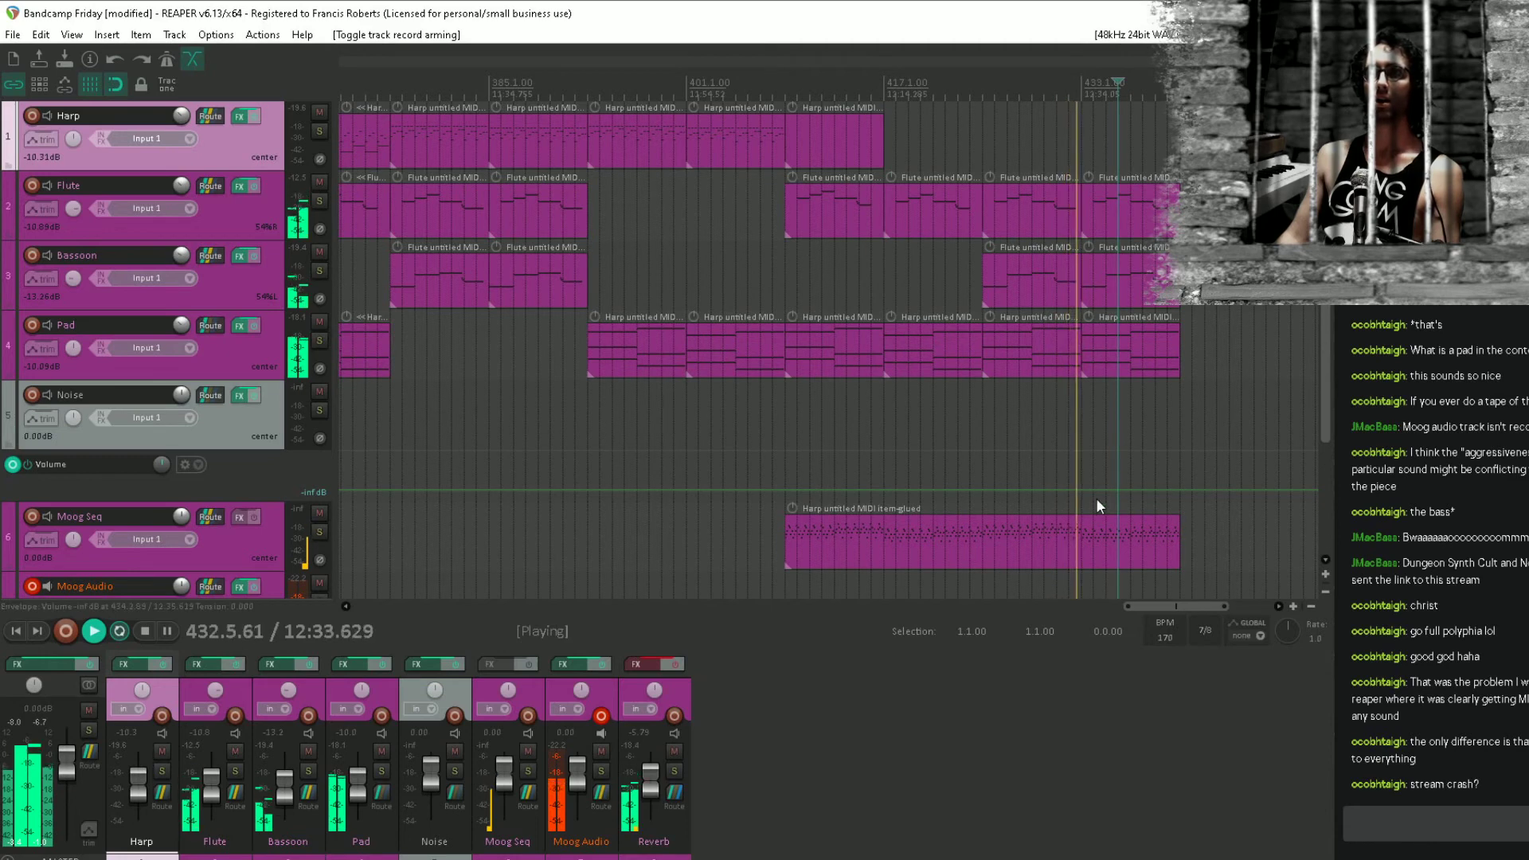
left_click(862, 154)
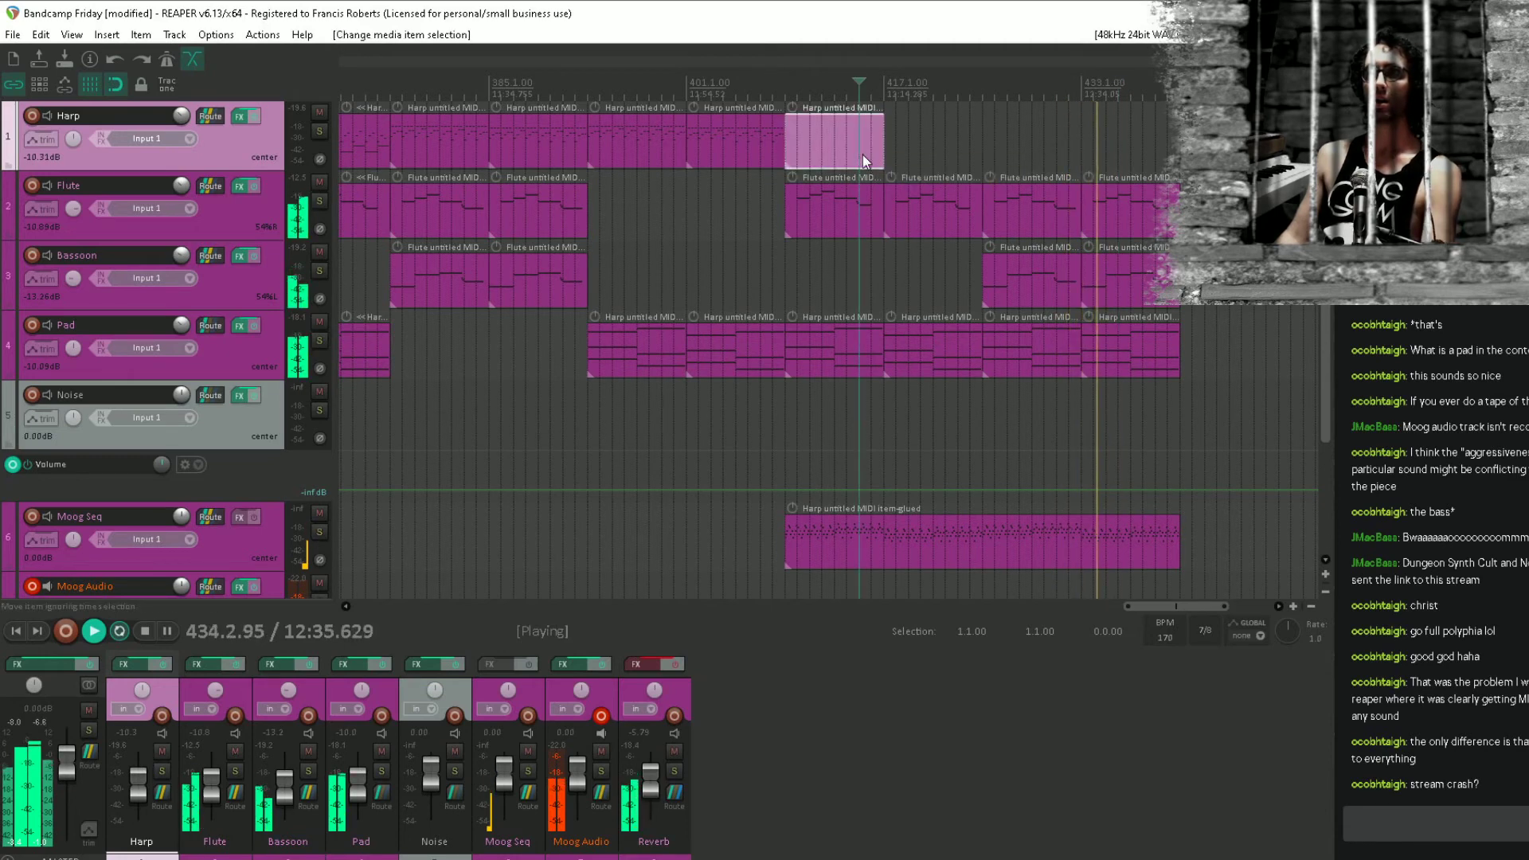
key("Delete")
left_click_drag(1146, 537, 833, 136)
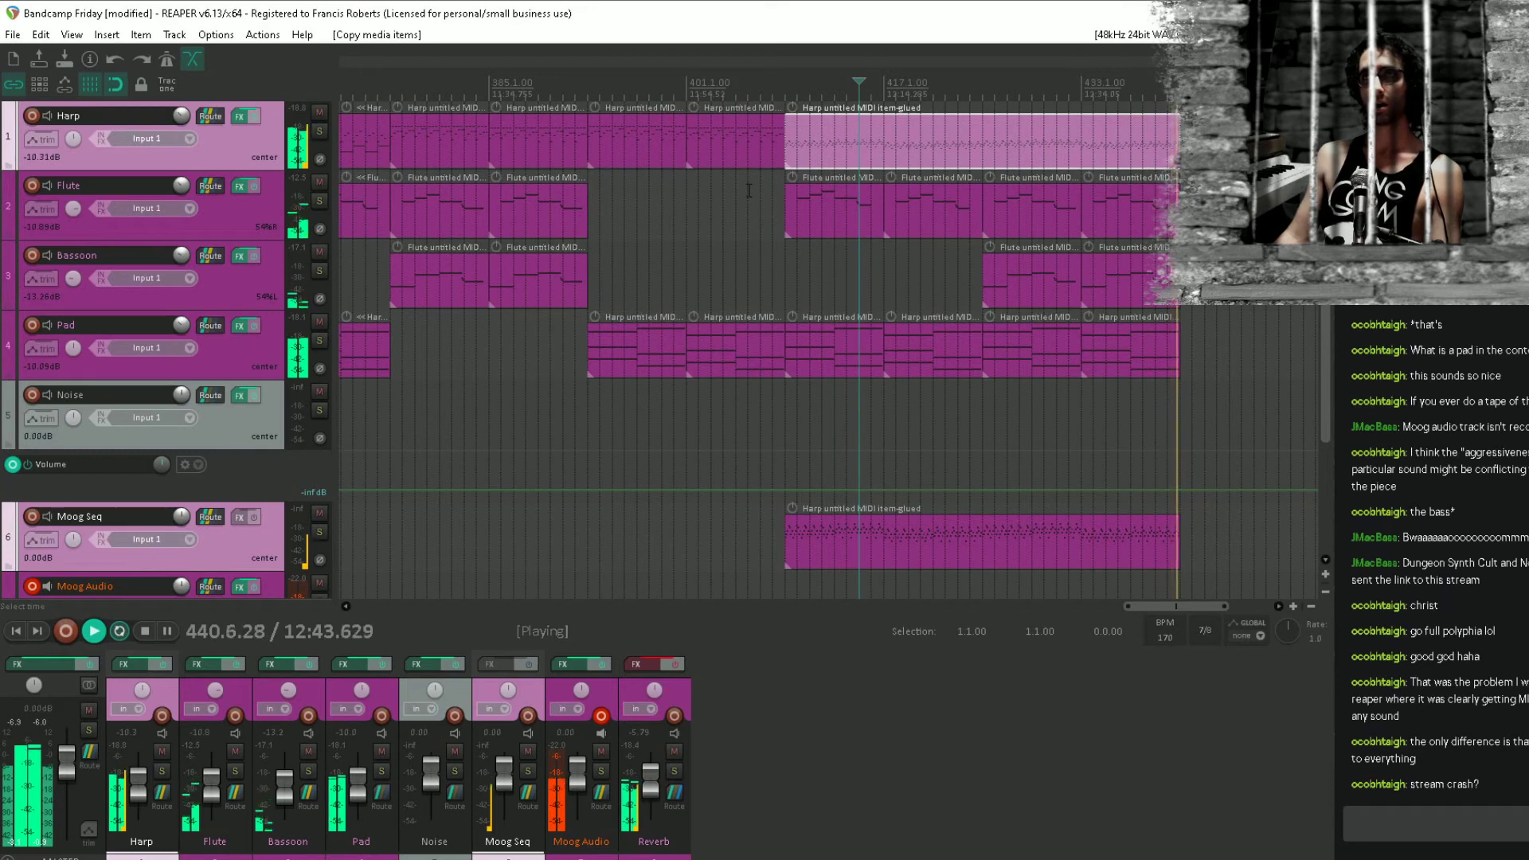
Play back the arrangement from bar 407 to hear harp and Moog together, and stop.
left_click(760, 94)
key("space")
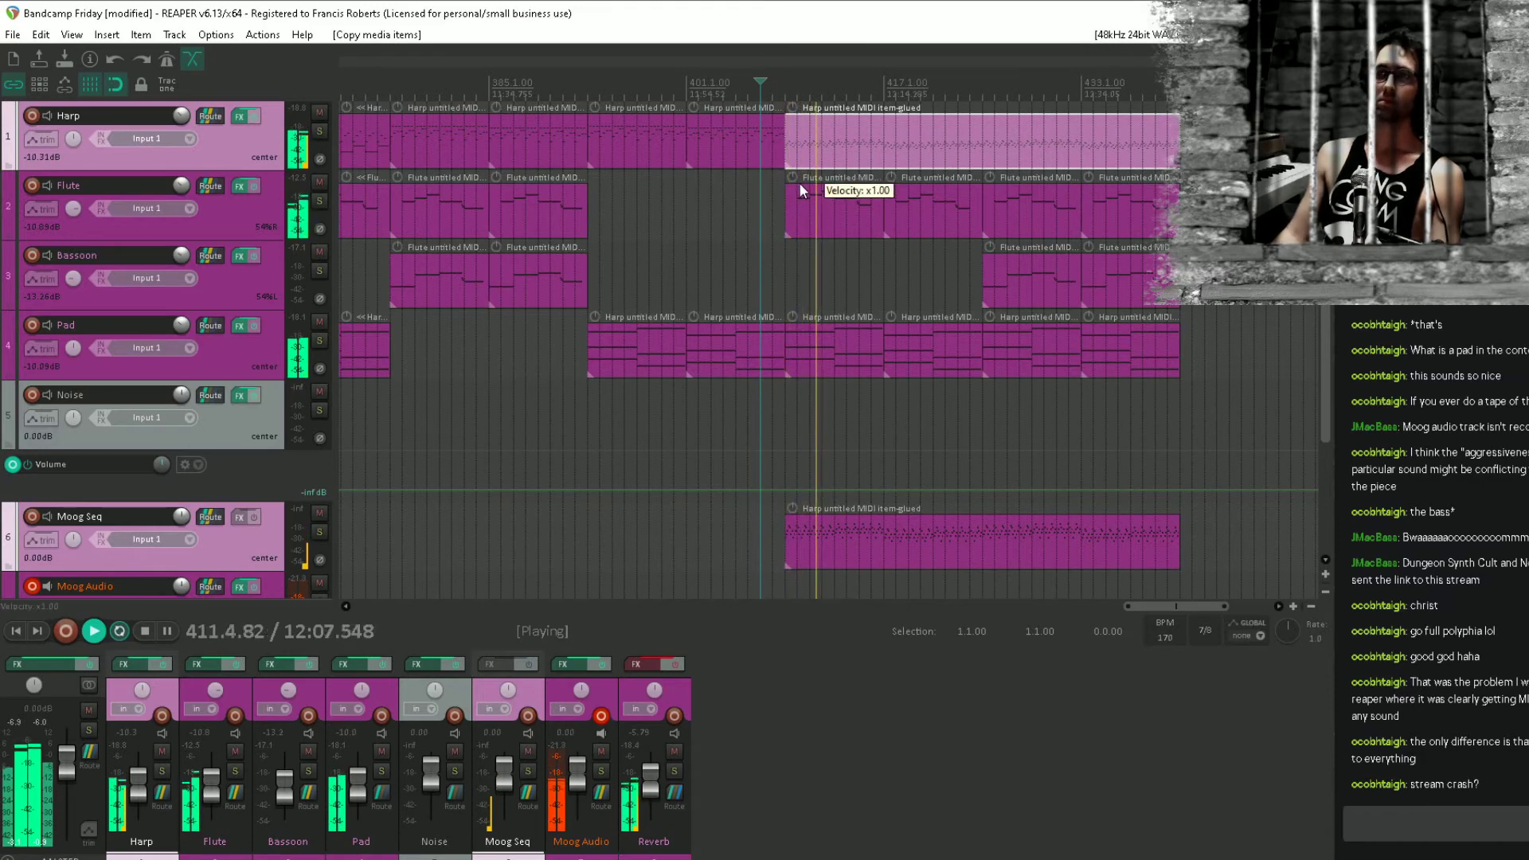
key("space")
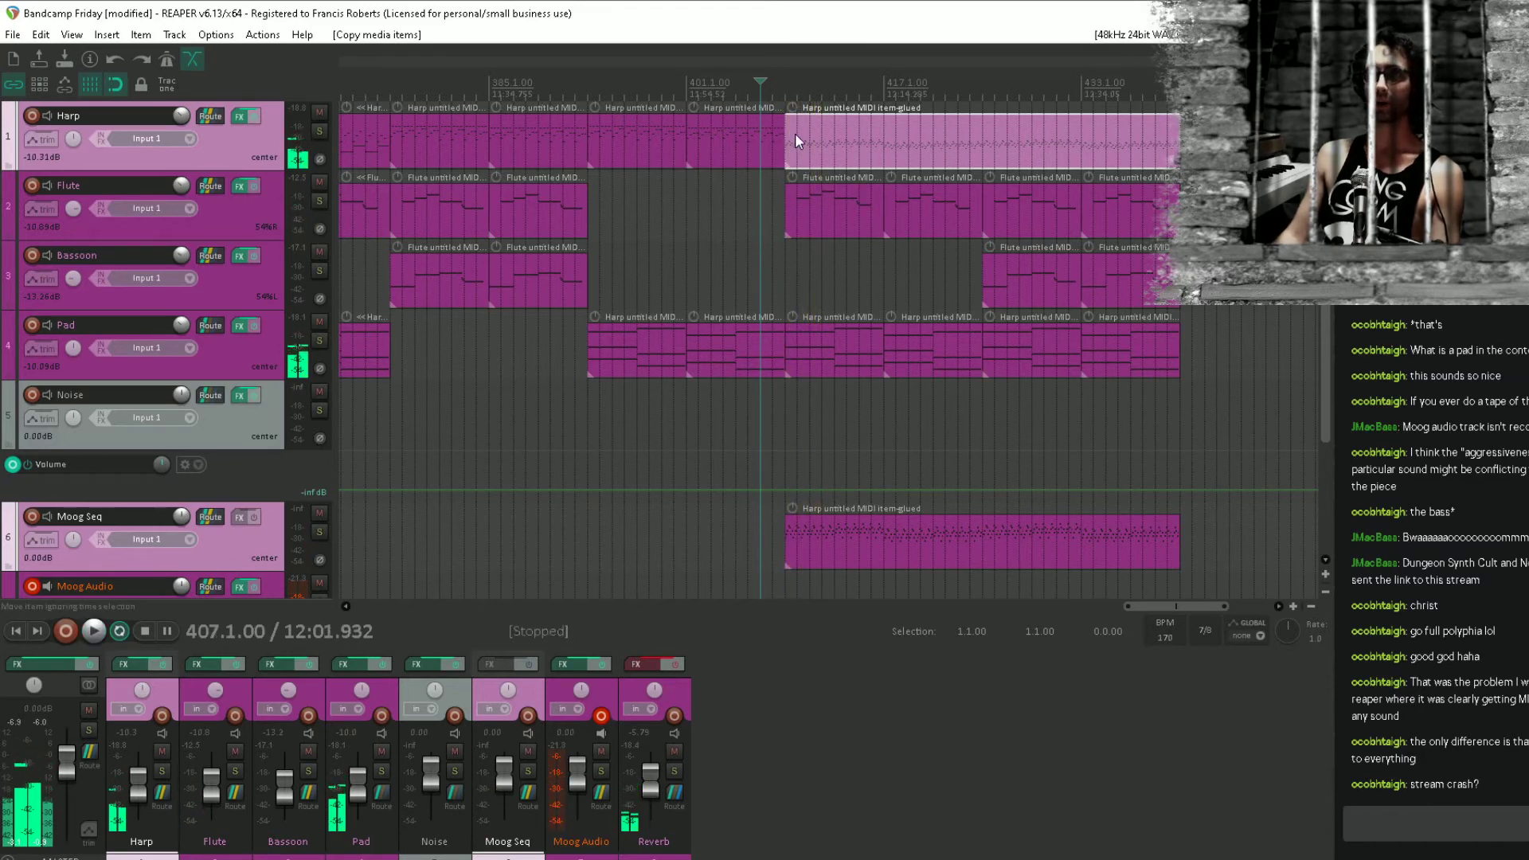
Select all items on every track from bar 409 onward and move them one bar later to bar 410.
left_click_drag(795, 132, 1173, 518)
scroll(809, 440, "up", 5)
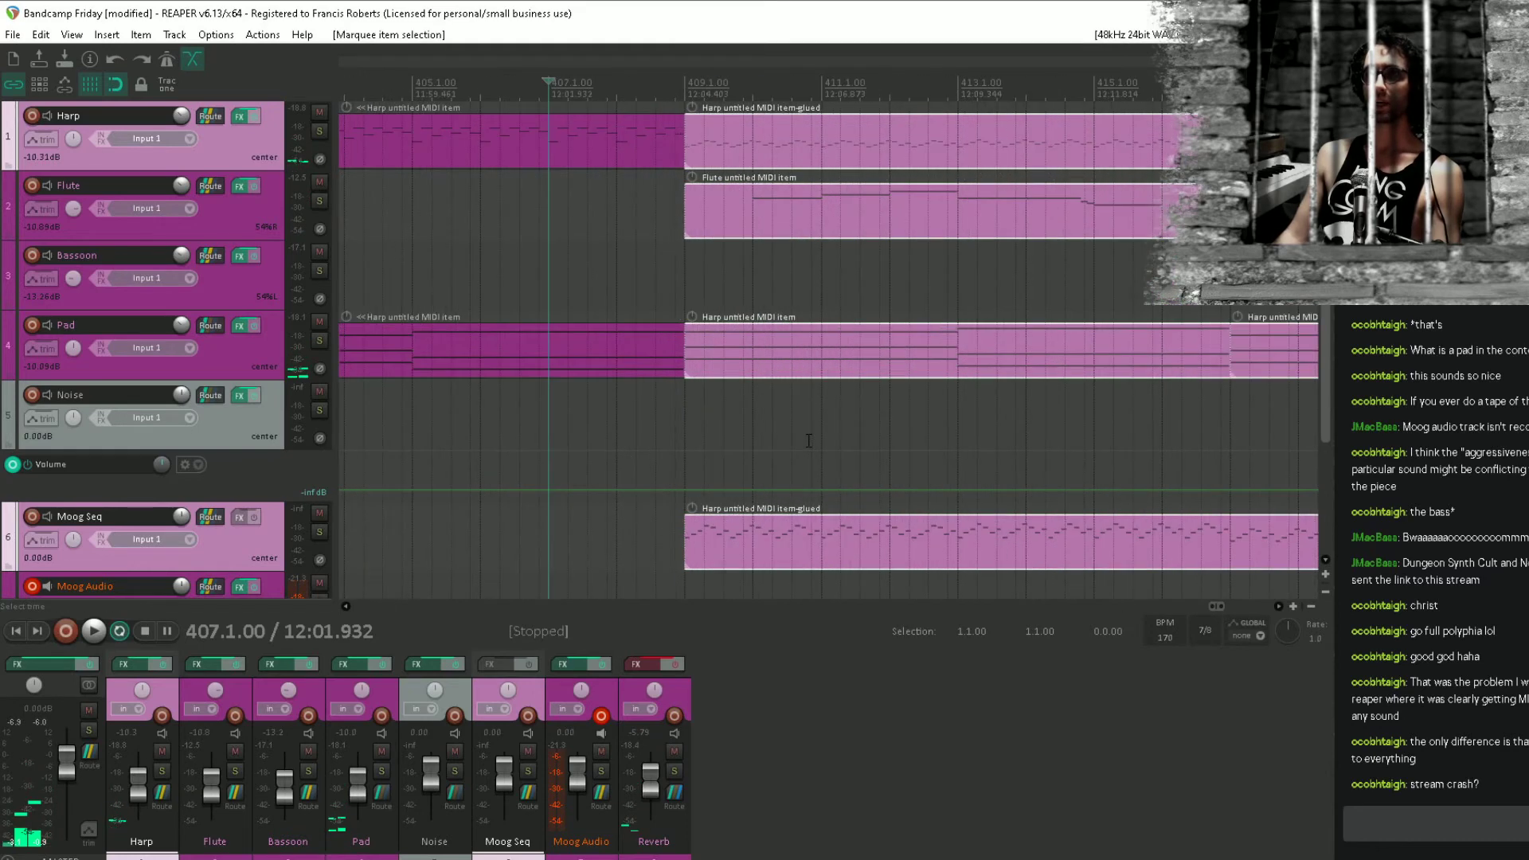
scroll(744, 427, "up", 2)
scroll(717, 142, "up", 2)
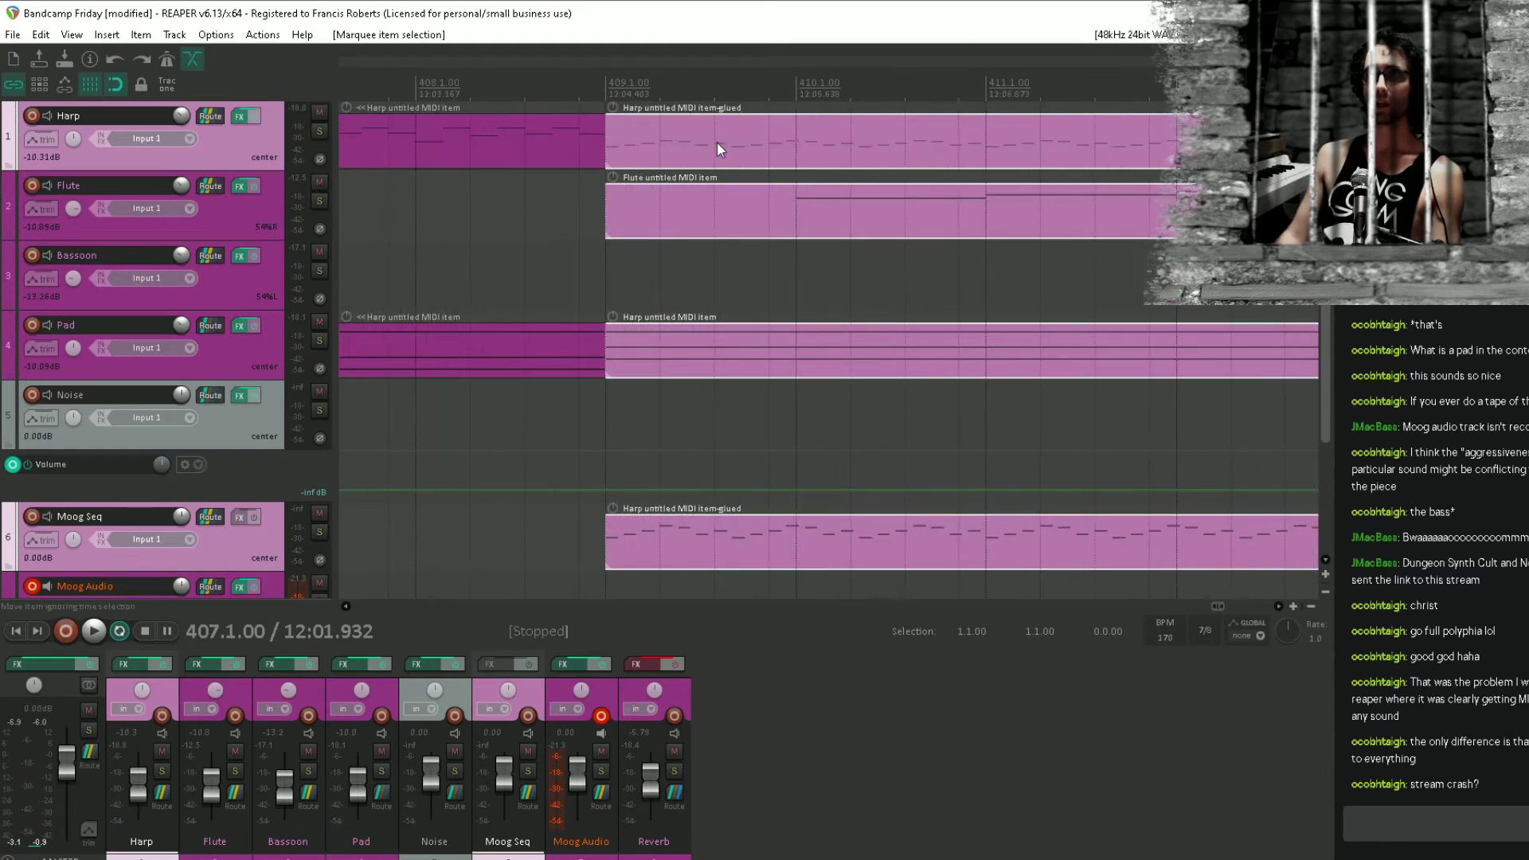
left_click_drag(648, 136, 840, 148)
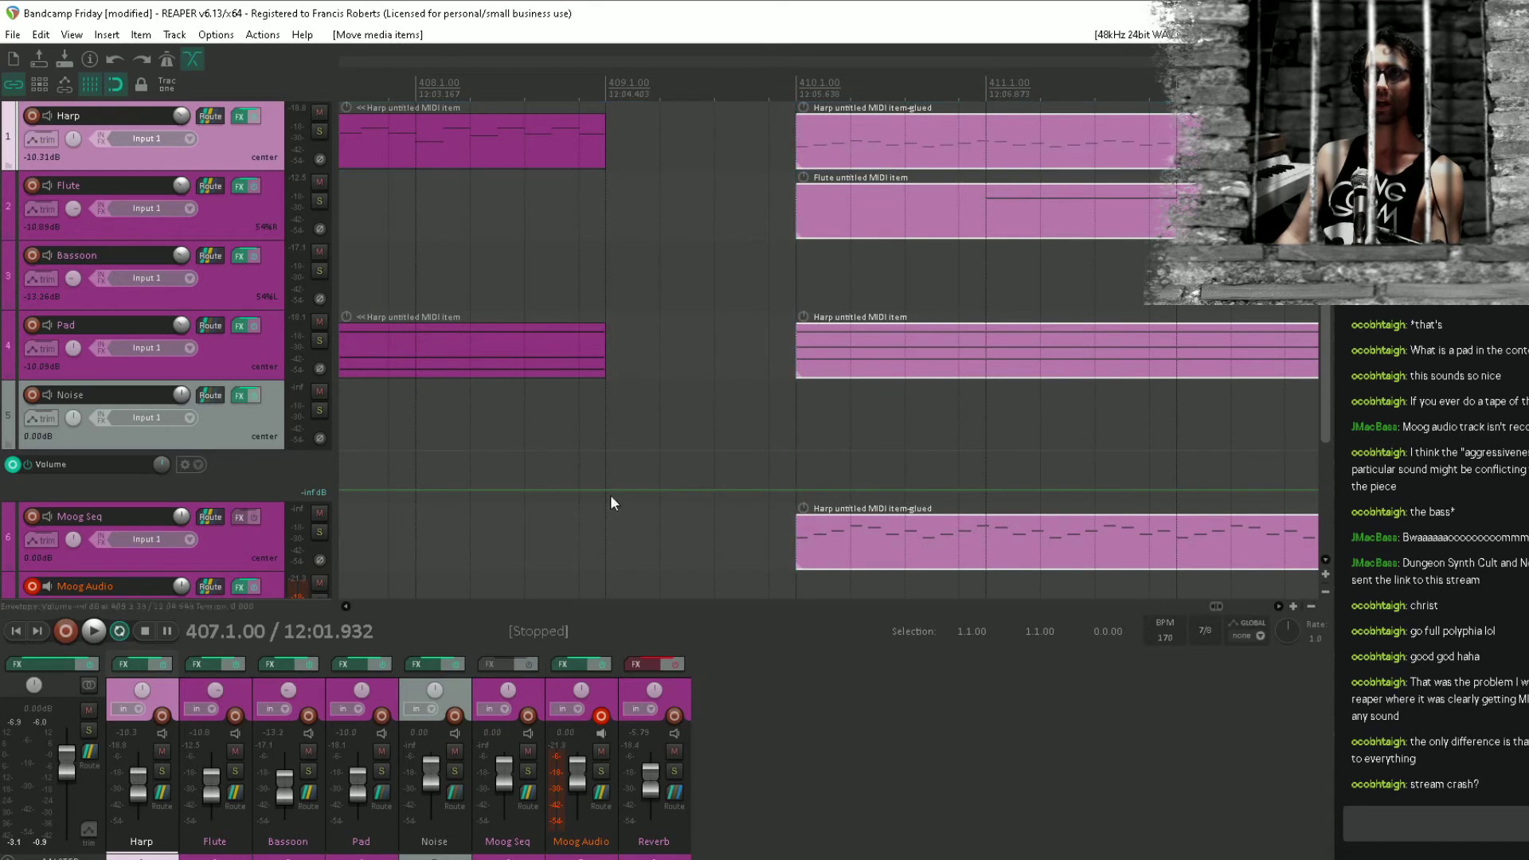
Shape a swell on the Noise volume envelope, rising from mid bar 408 to a peak at bar 410 and falling by mid bar 410.
left_click(528, 491)
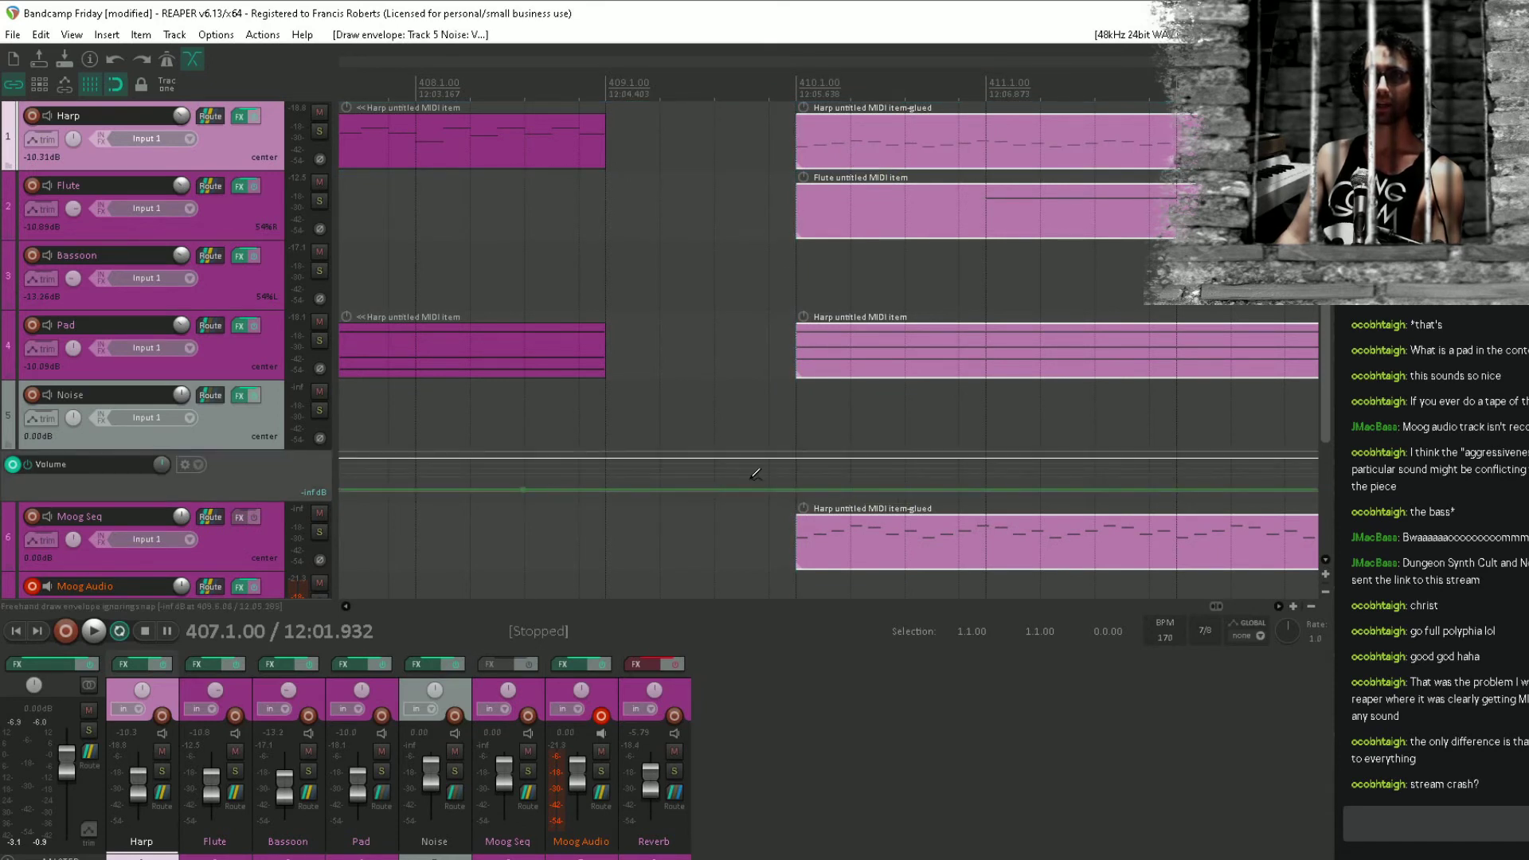
left_click(798, 488)
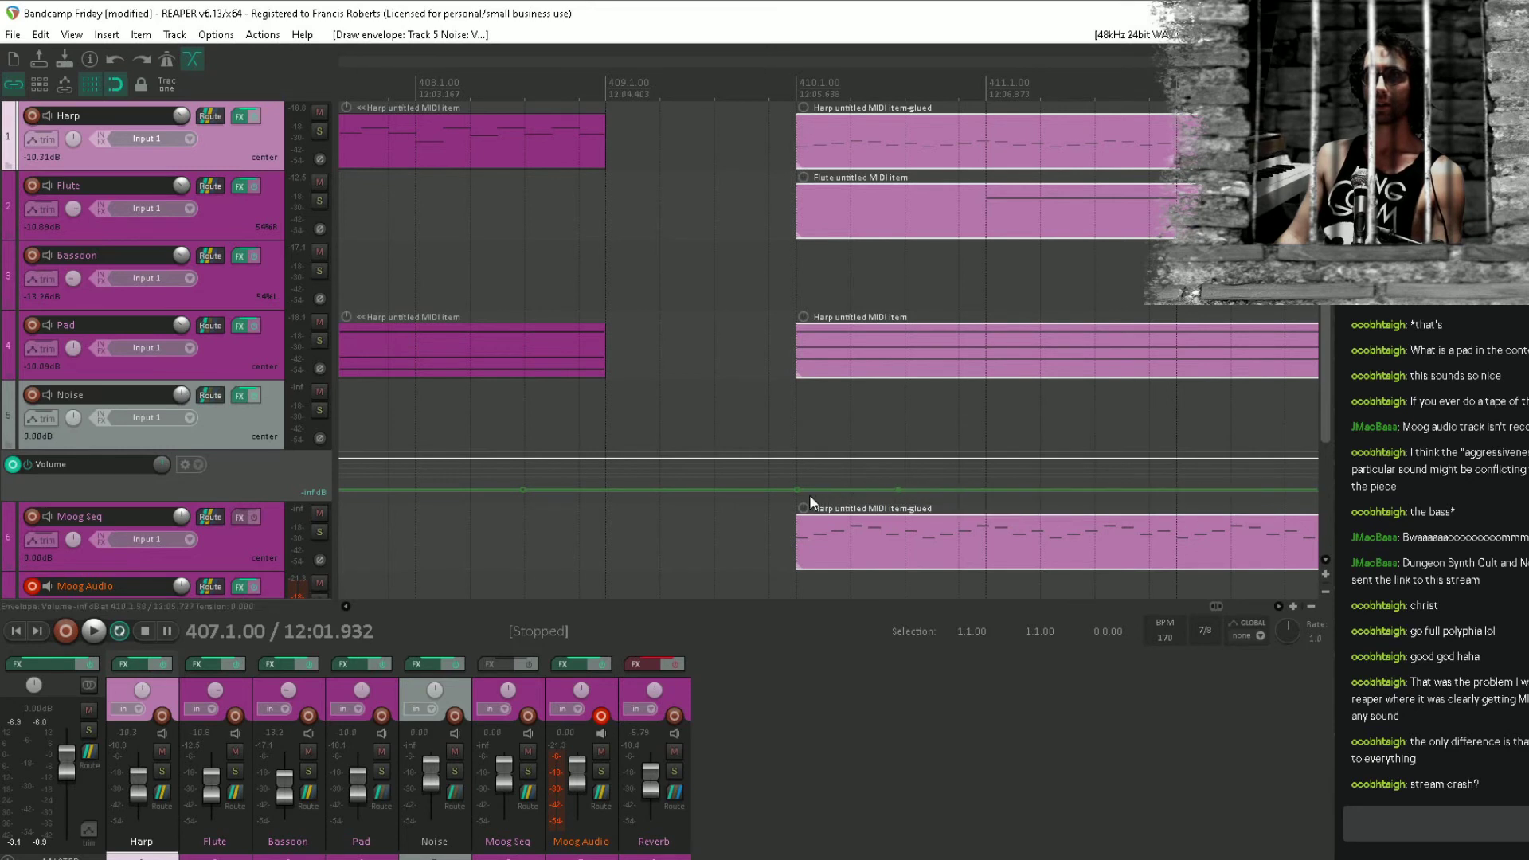
left_click_drag(795, 491, 820, 229)
Play back the noise swell from bar 408.3 and stop.
left_click(470, 423)
key("space")
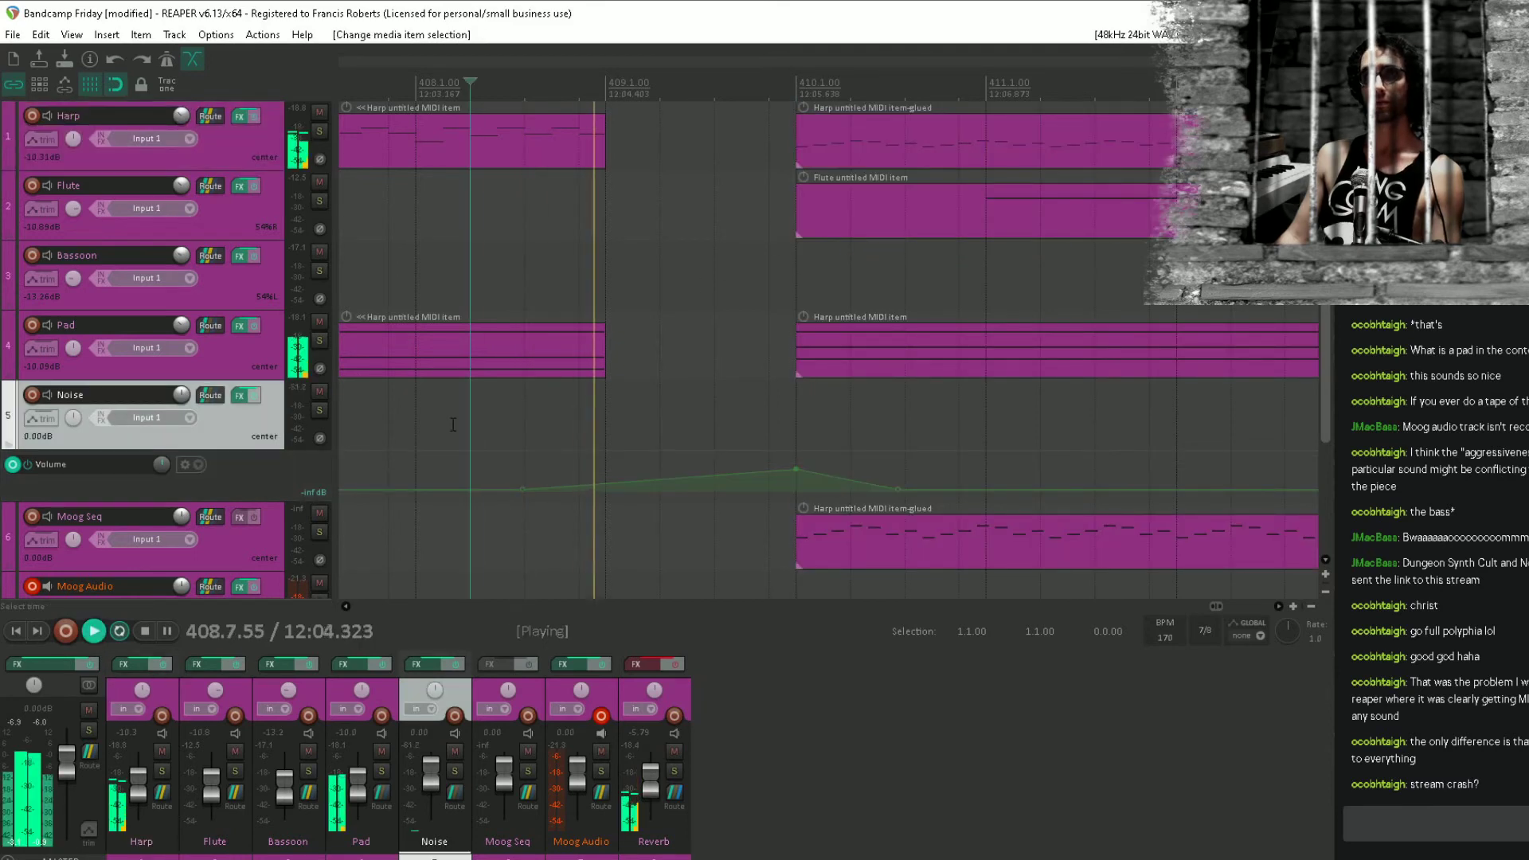
key("space")
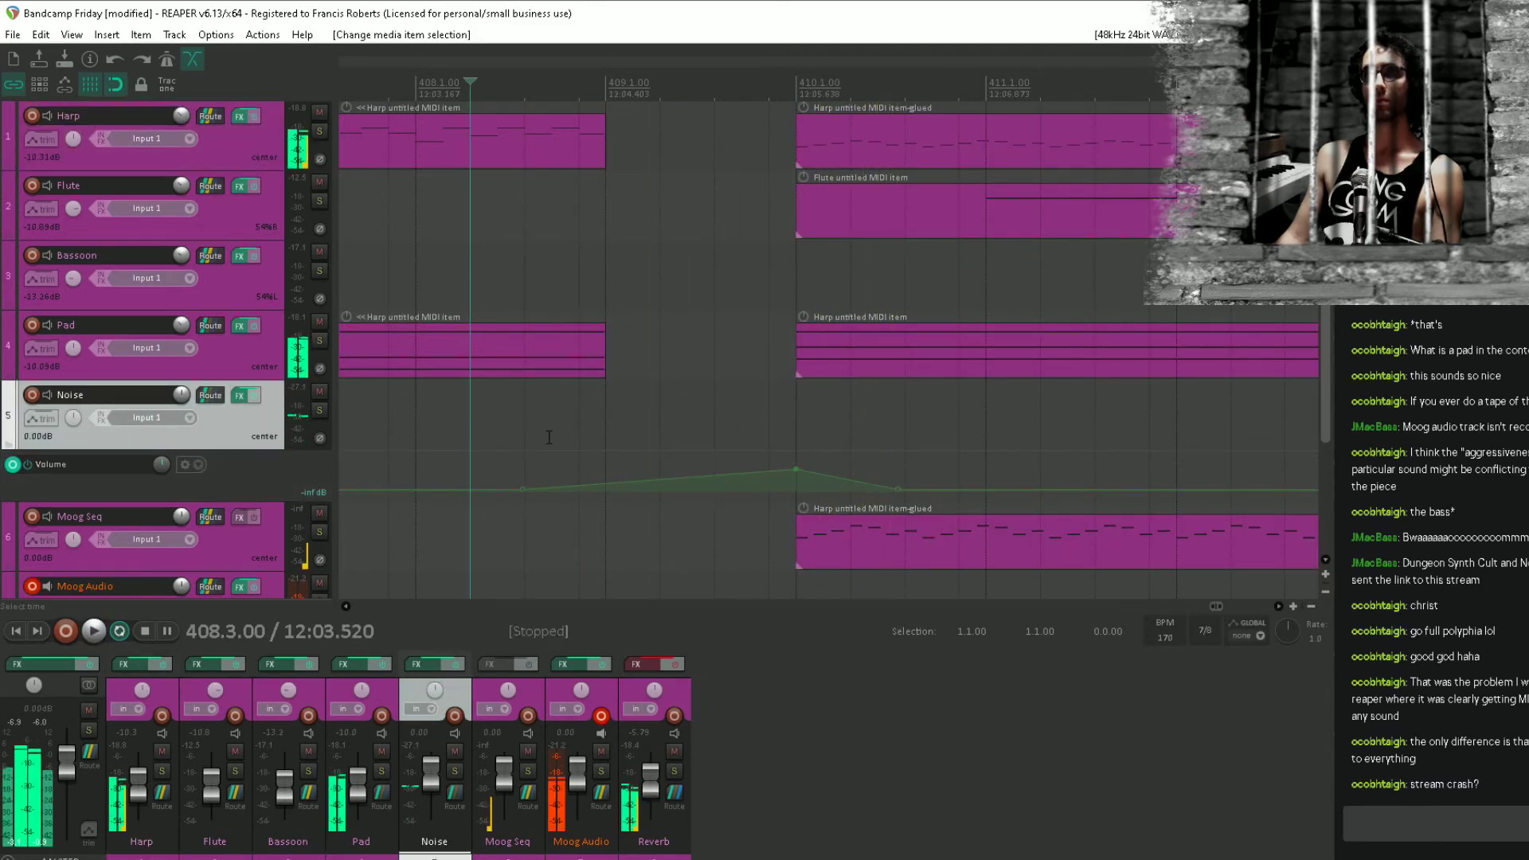
Play back the gap and noise swell from 406.7 into bar 410, and stop.
left_click_drag(533, 432, 788, 413)
left_click(501, 396)
key("space")
scroll(710, 397, "down", 1)
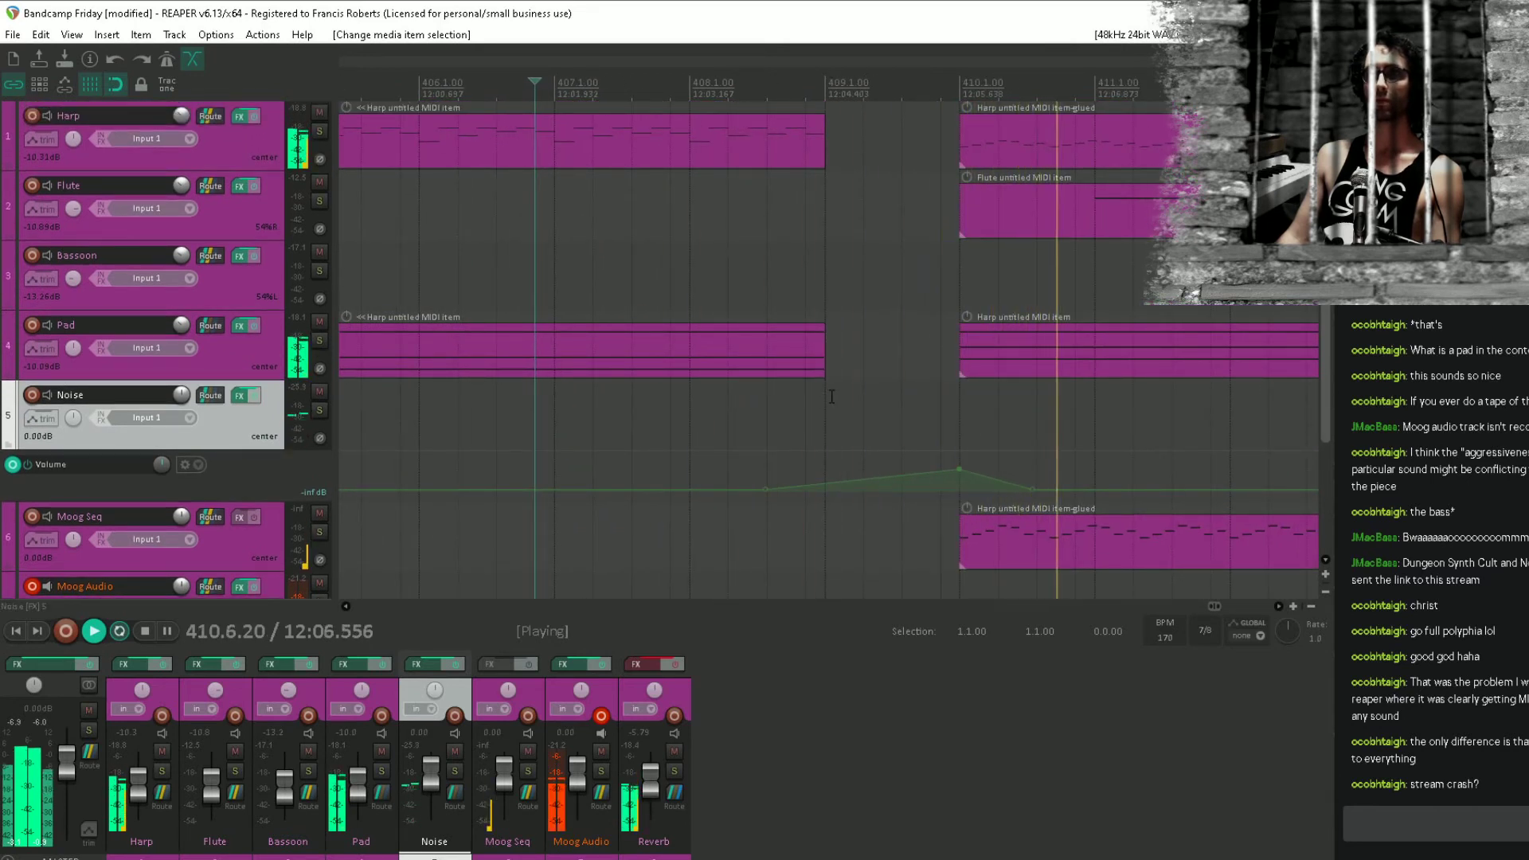
key("space")
Select all items on every track from bar 410 onward and move them one bar later to bar 411.
scroll(1034, 369, "down", 6)
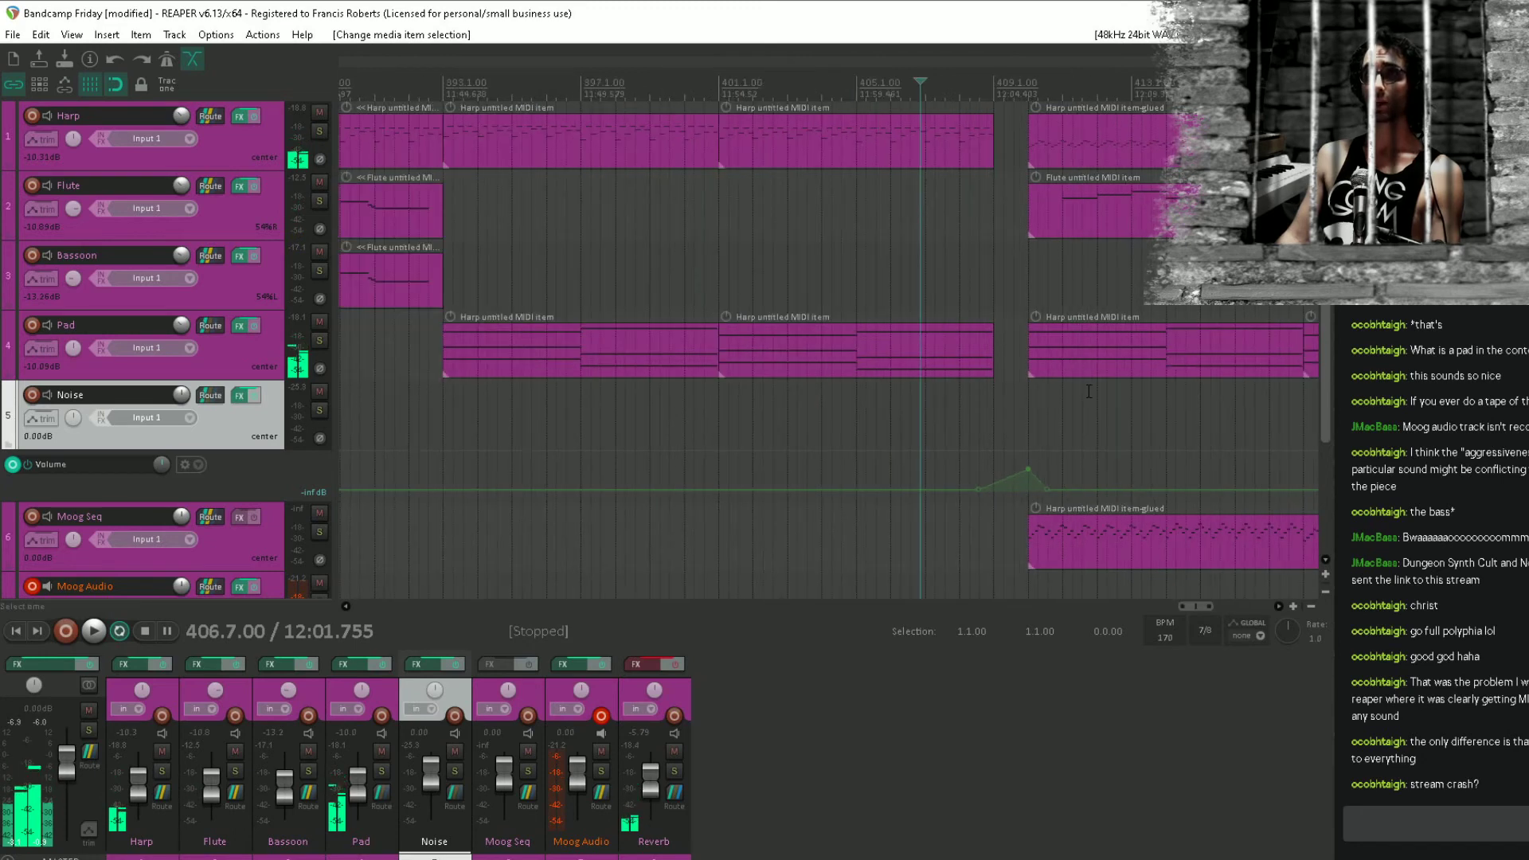
left_click_drag(1122, 426, 629, 561)
left_click_drag(1020, 549, 623, 136)
scroll(622, 136, "up", 5)
left_click_drag(562, 181, 719, 135)
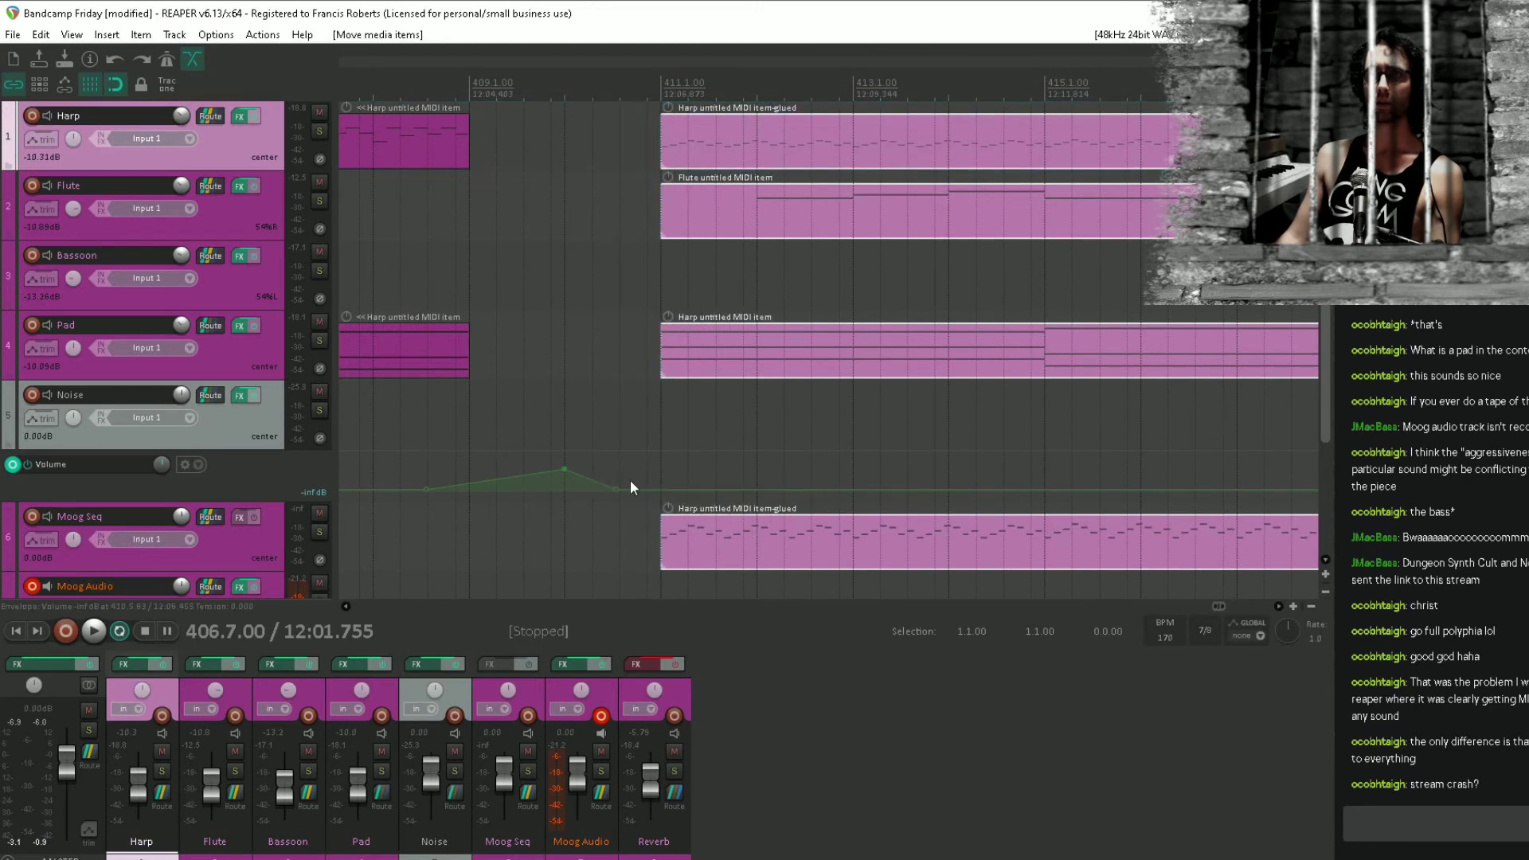
Sustain the Noise volume envelope until just before bar 411, dropping off at bar 411, and play it back from 408.3.
mouse_move(616, 491)
left_mouse_down()
mouse_move(668, 506)
mouse_move(638, 470)
mouse_move(655, 465)
left_mouse_up()
left_click(602, 475, "ctrl")
left_click(394, 417)
key("space")
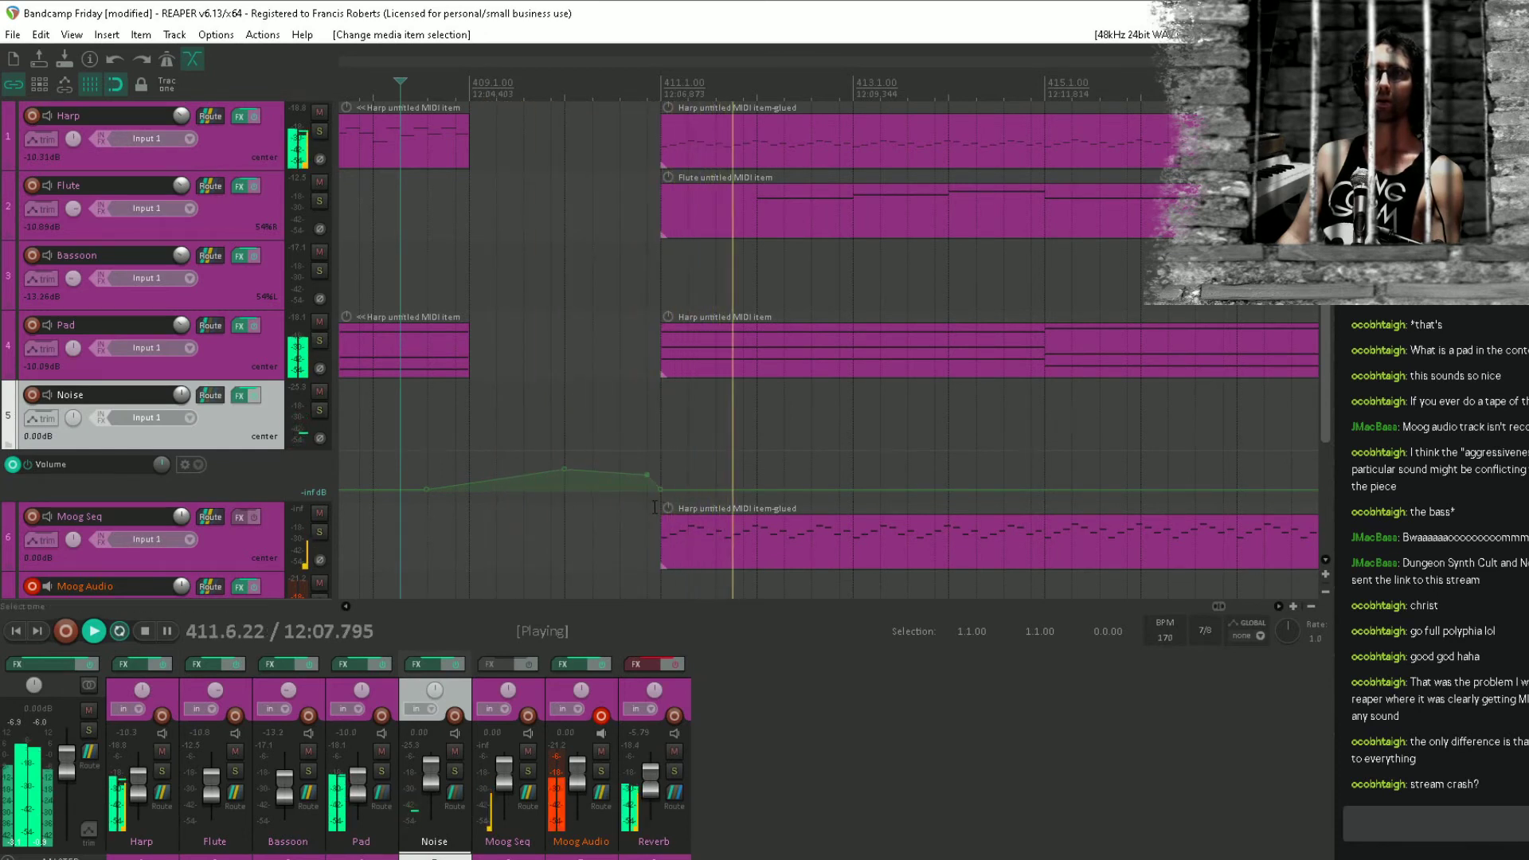
key("space")
Lengthen the Noise swell's fade-out so it ends early in bar 413, and play it back from 408.3.
scroll(654, 506, "up", 2)
left_click_drag(659, 489, 969, 532)
key("space")
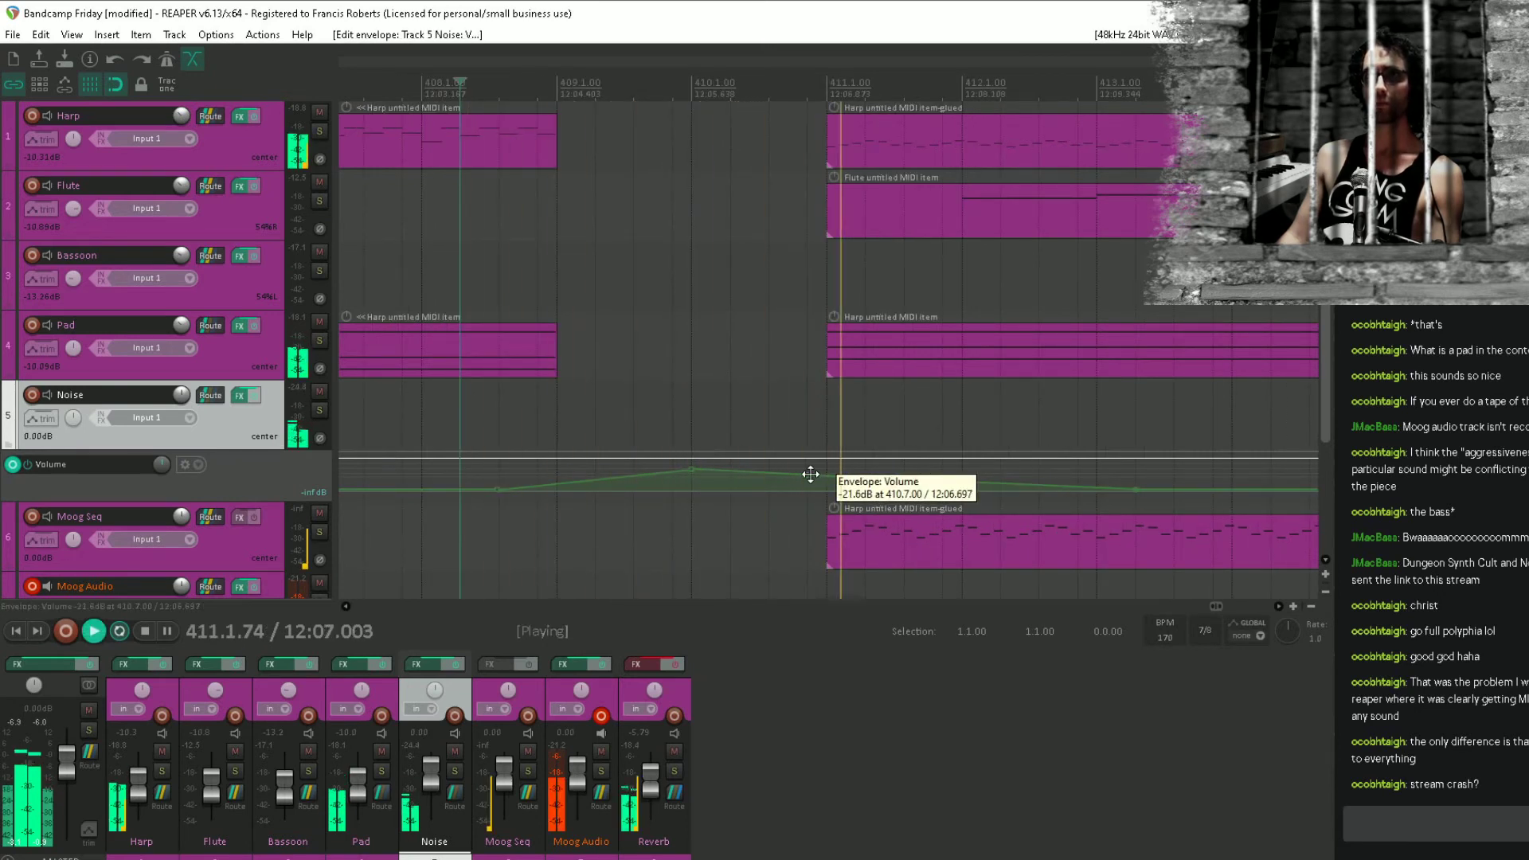
key("space")
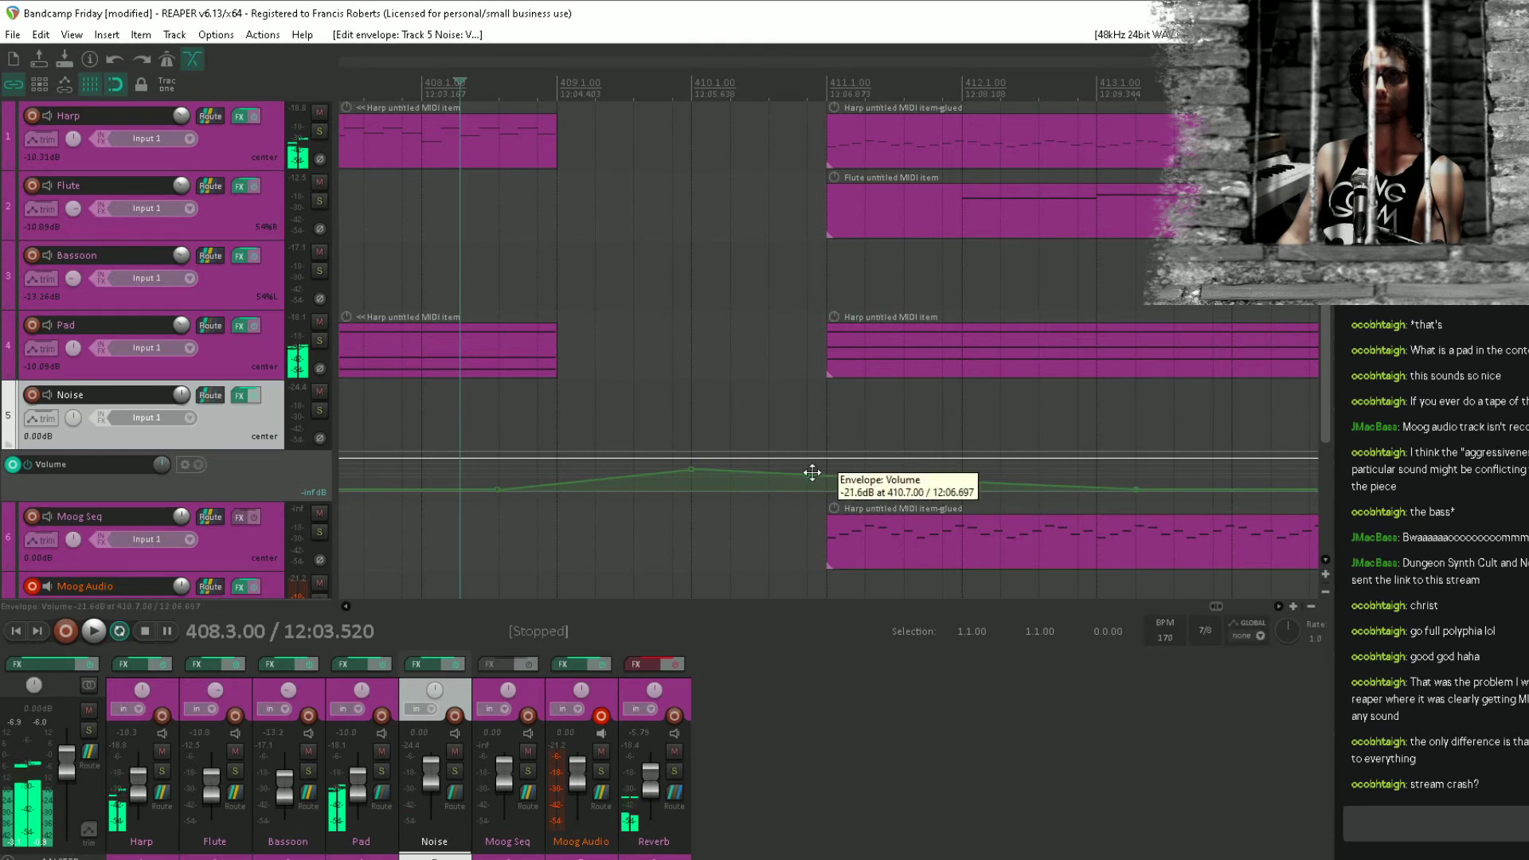
Add a small peak to the Noise volume envelope at bar 411, adjusting it during playback, and save the project.
left_click_drag(828, 475, 827, 397)
key("space")
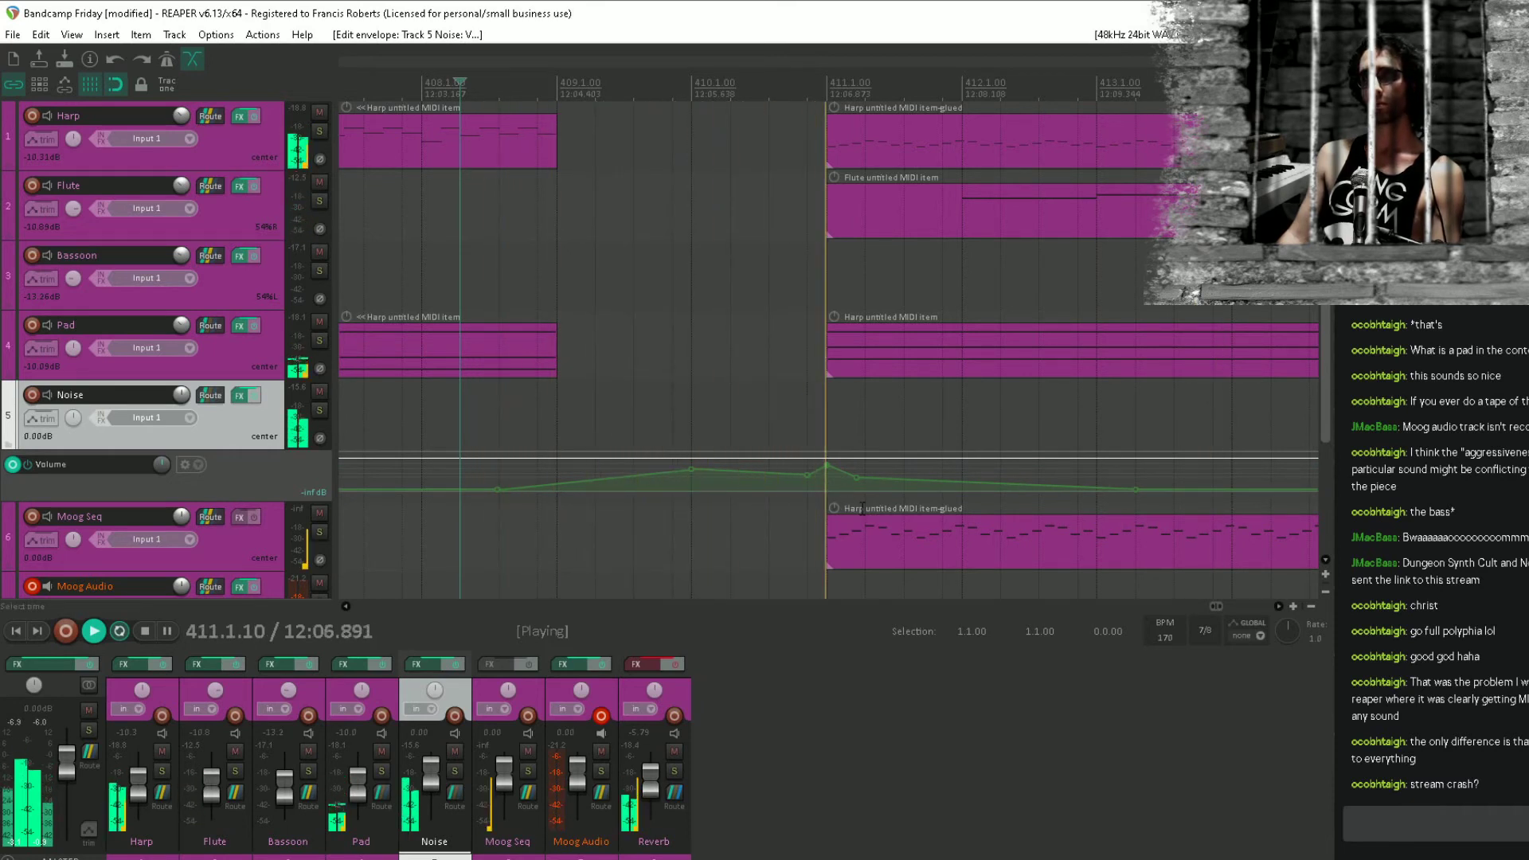
left_click_drag(829, 466, 830, 506)
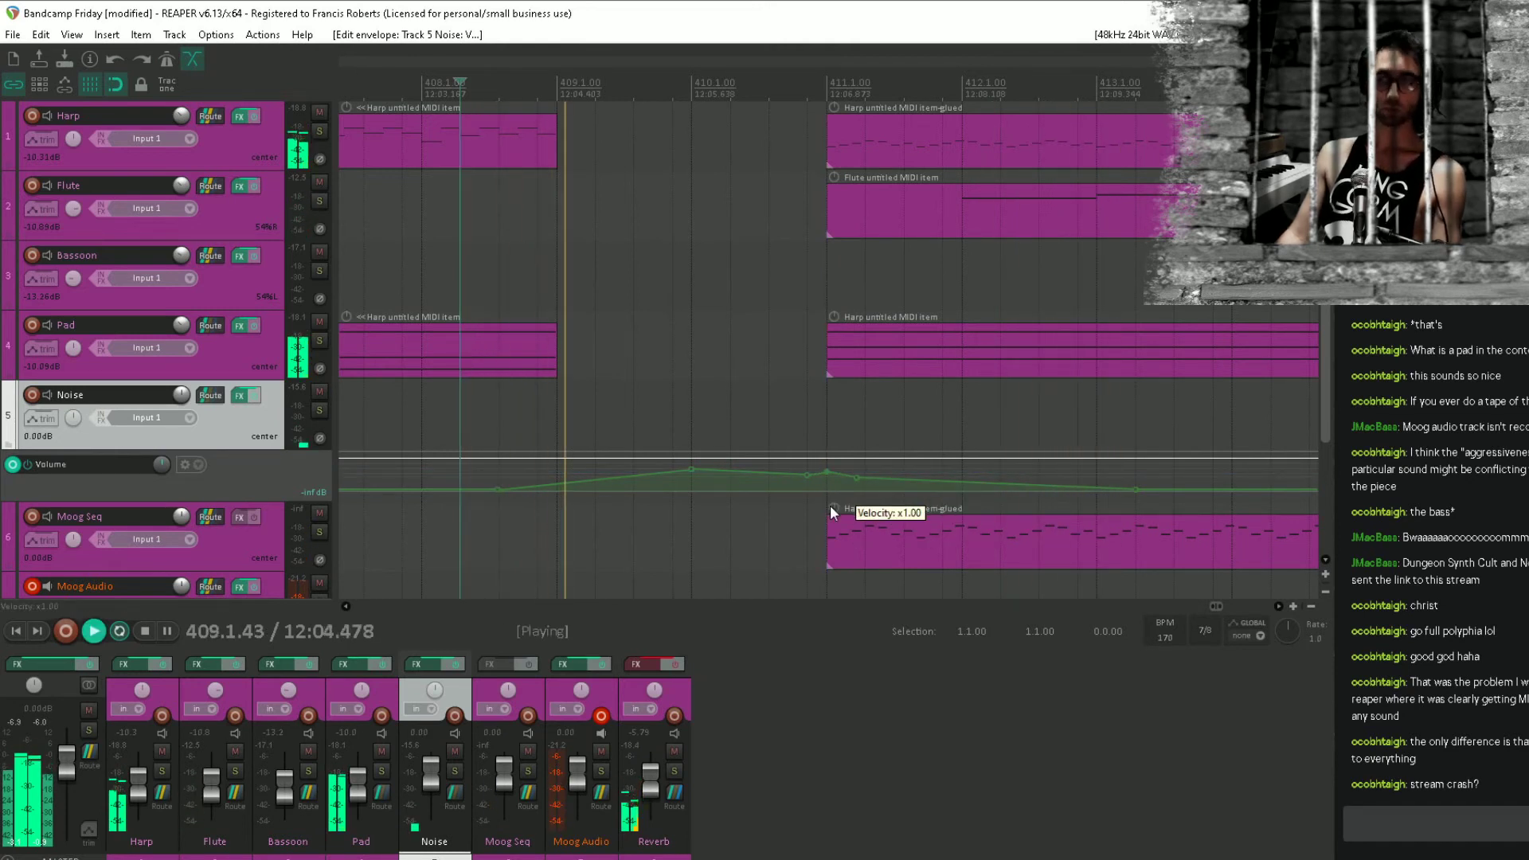
key("ctrl+s")
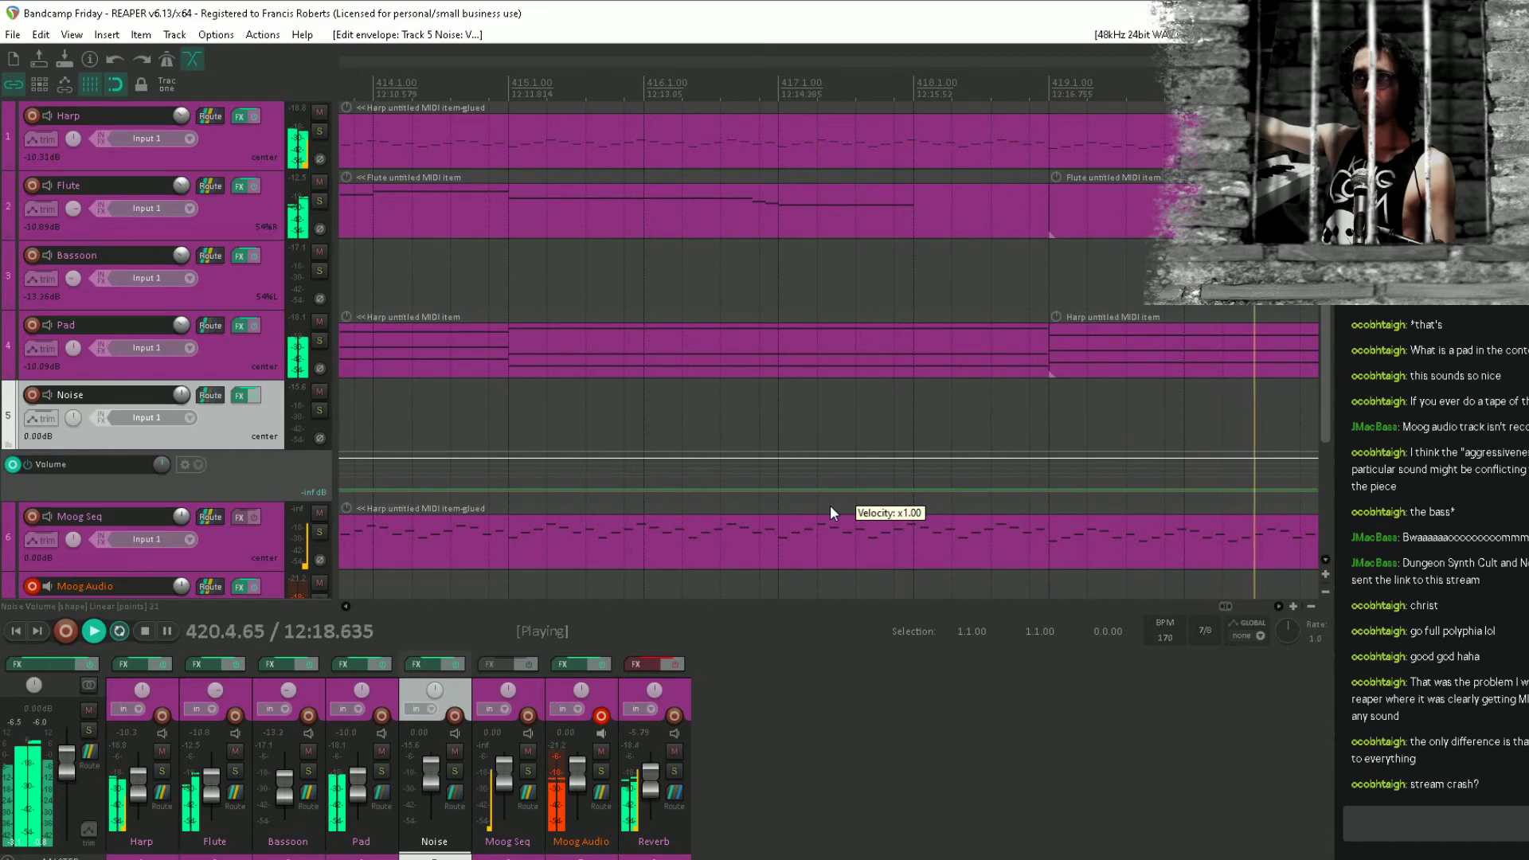
key("space")
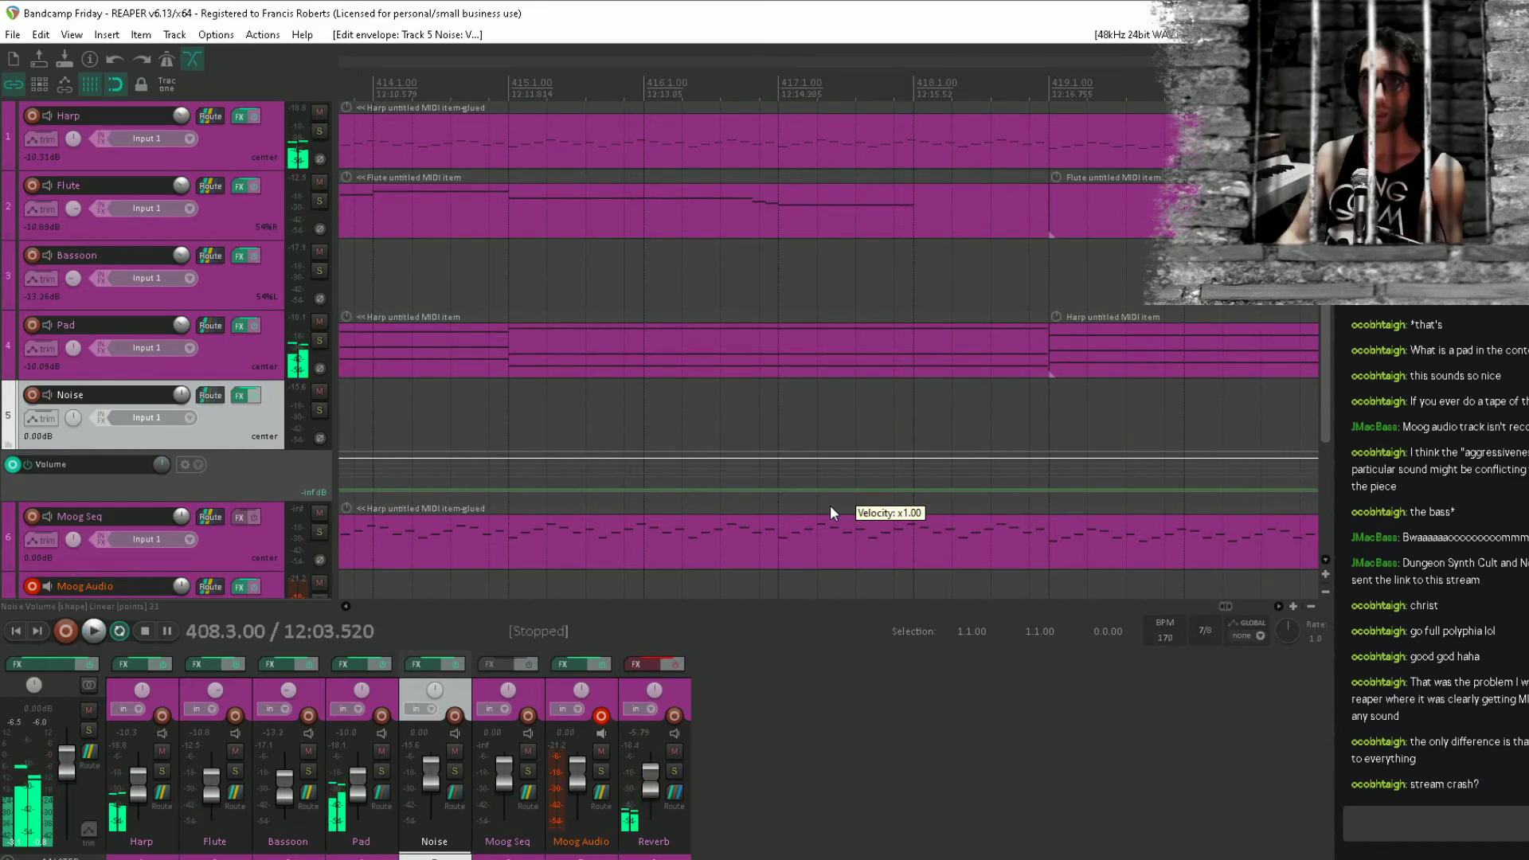
Split the long Harp and Moog Seq items at bar 427.
scroll(681, 482, "down", 5)
left_click_drag(744, 405, 777, 361)
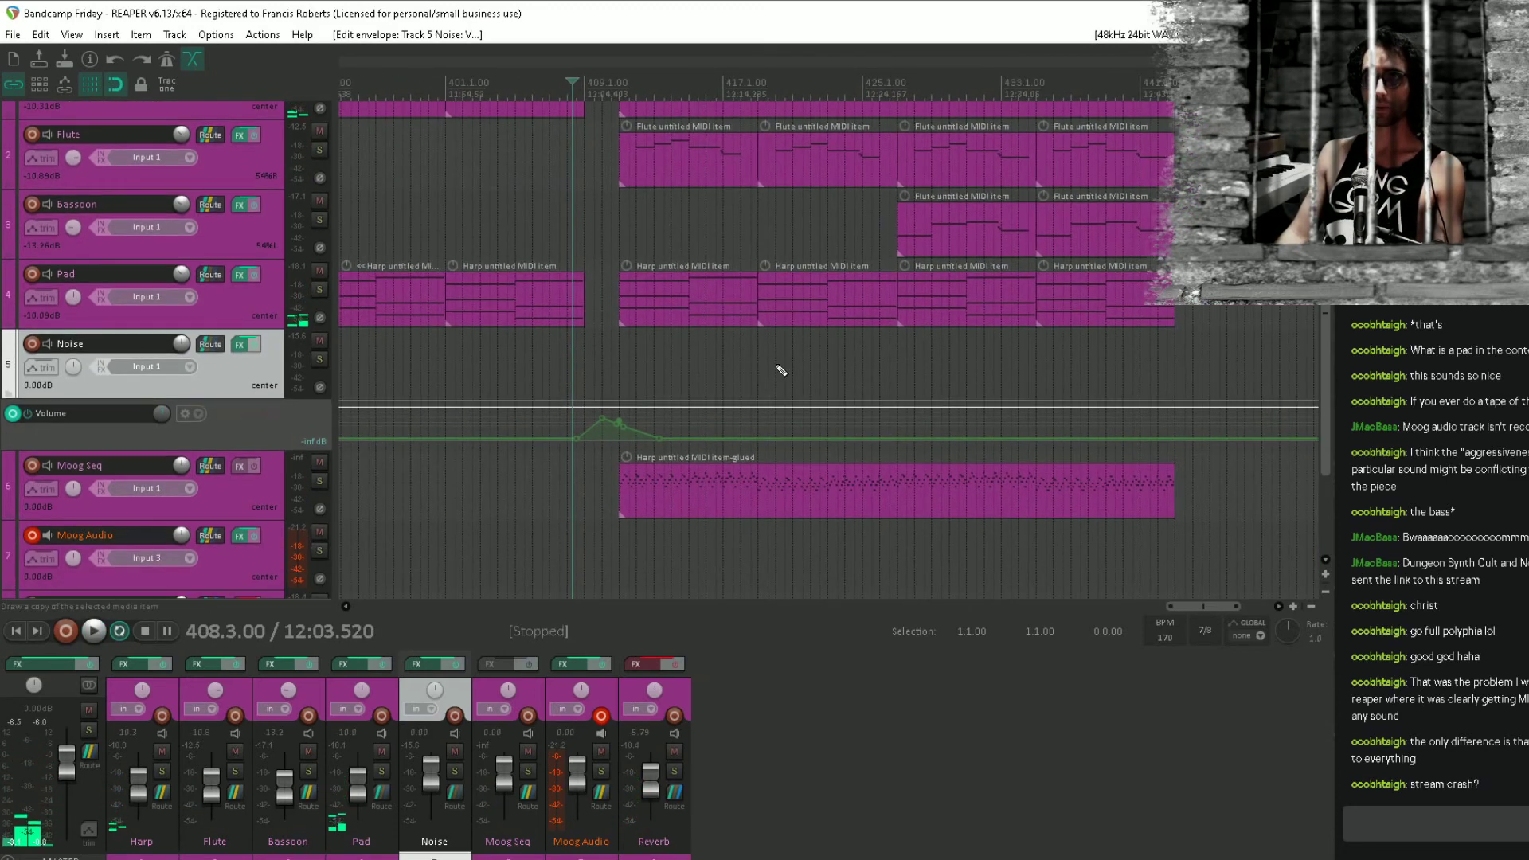
left_click_drag(873, 308, 873, 405)
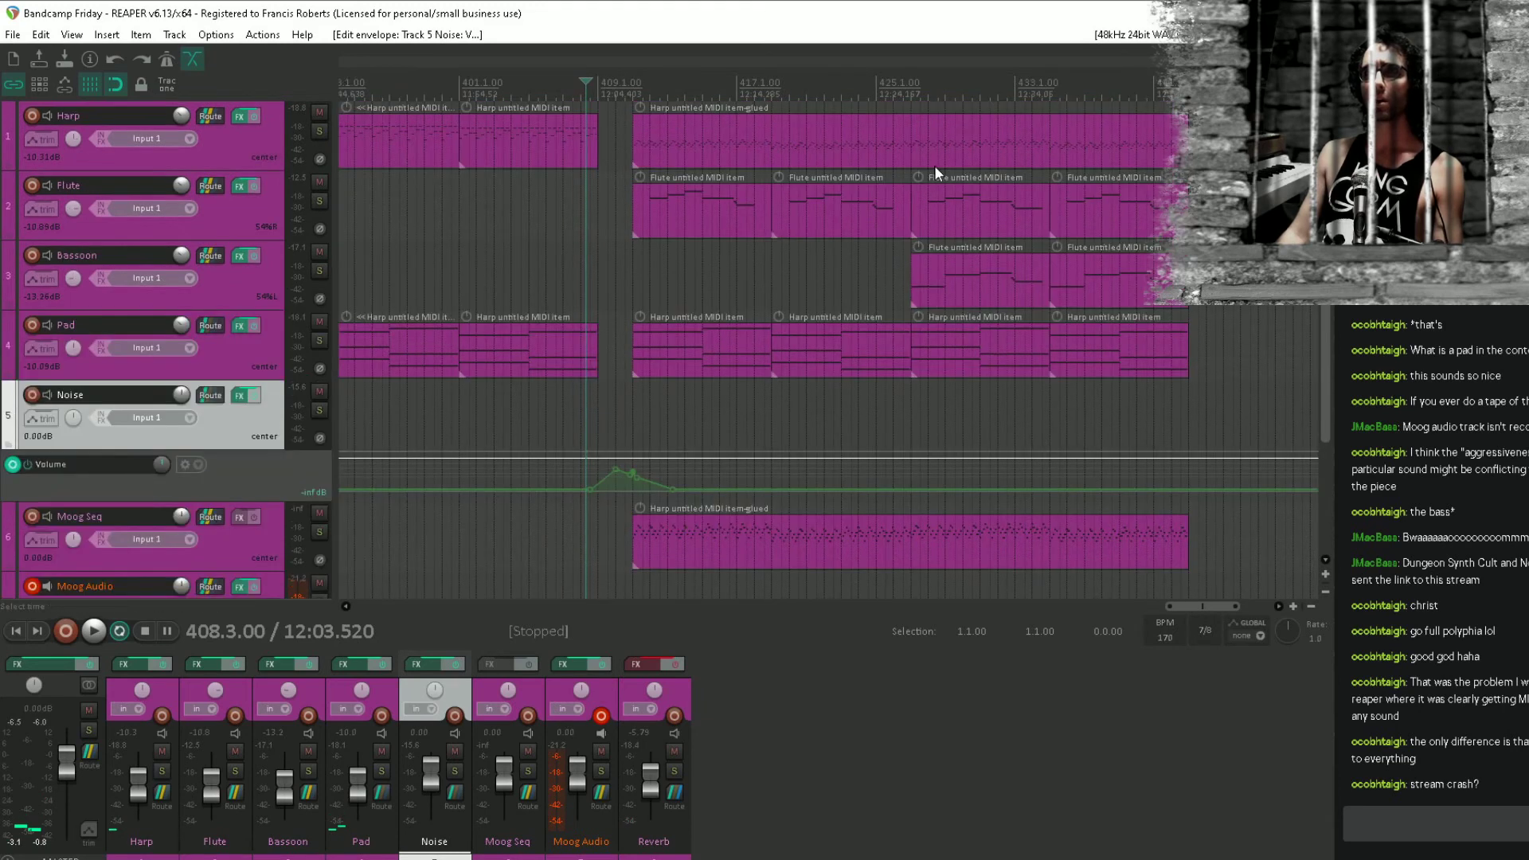
left_click(932, 145)
left_click(912, 142)
key("s")
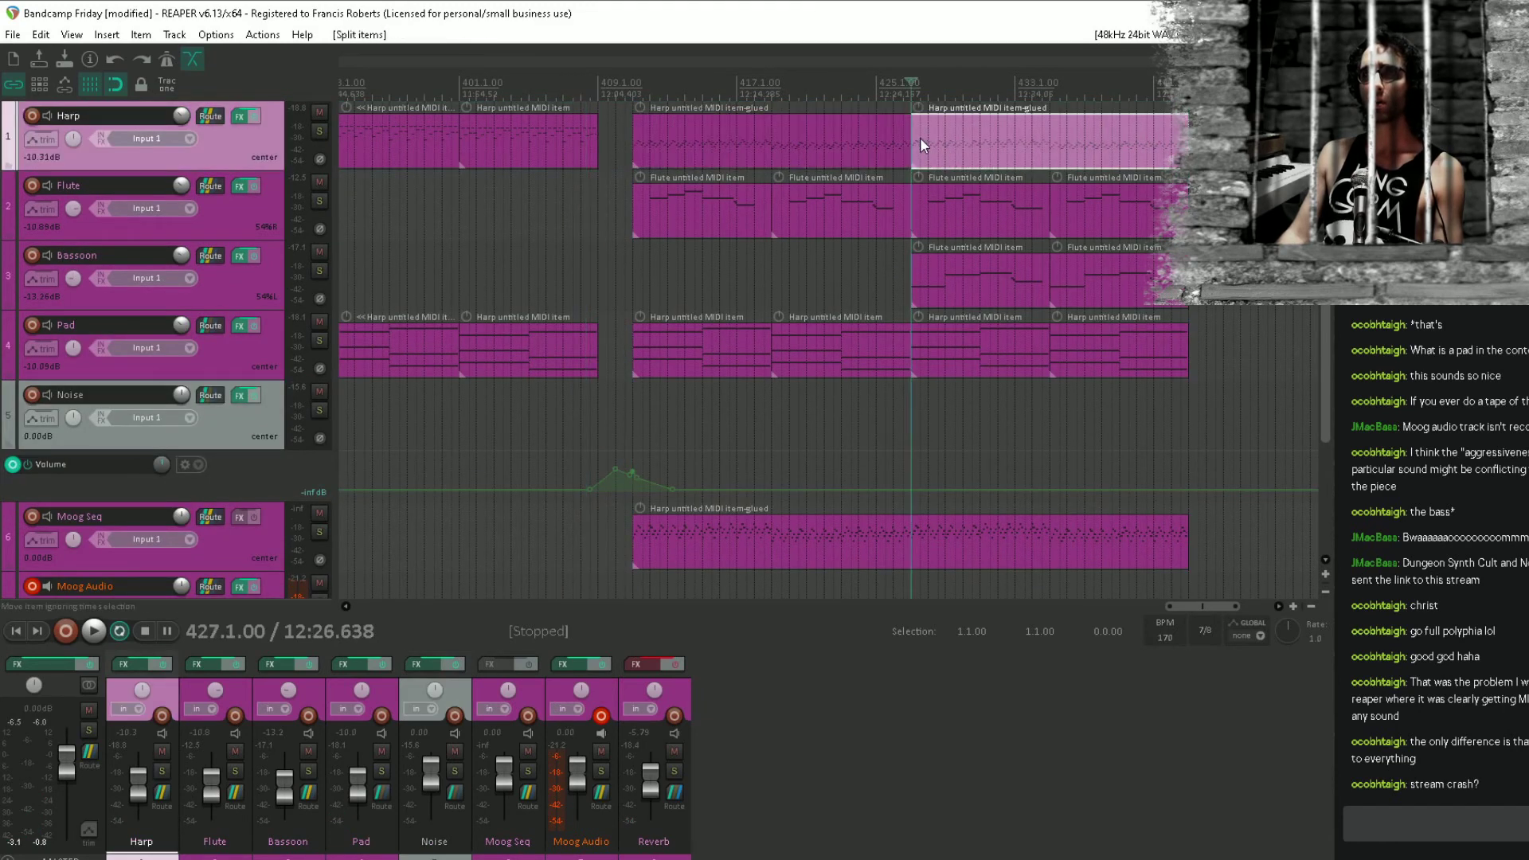
left_click(934, 528)
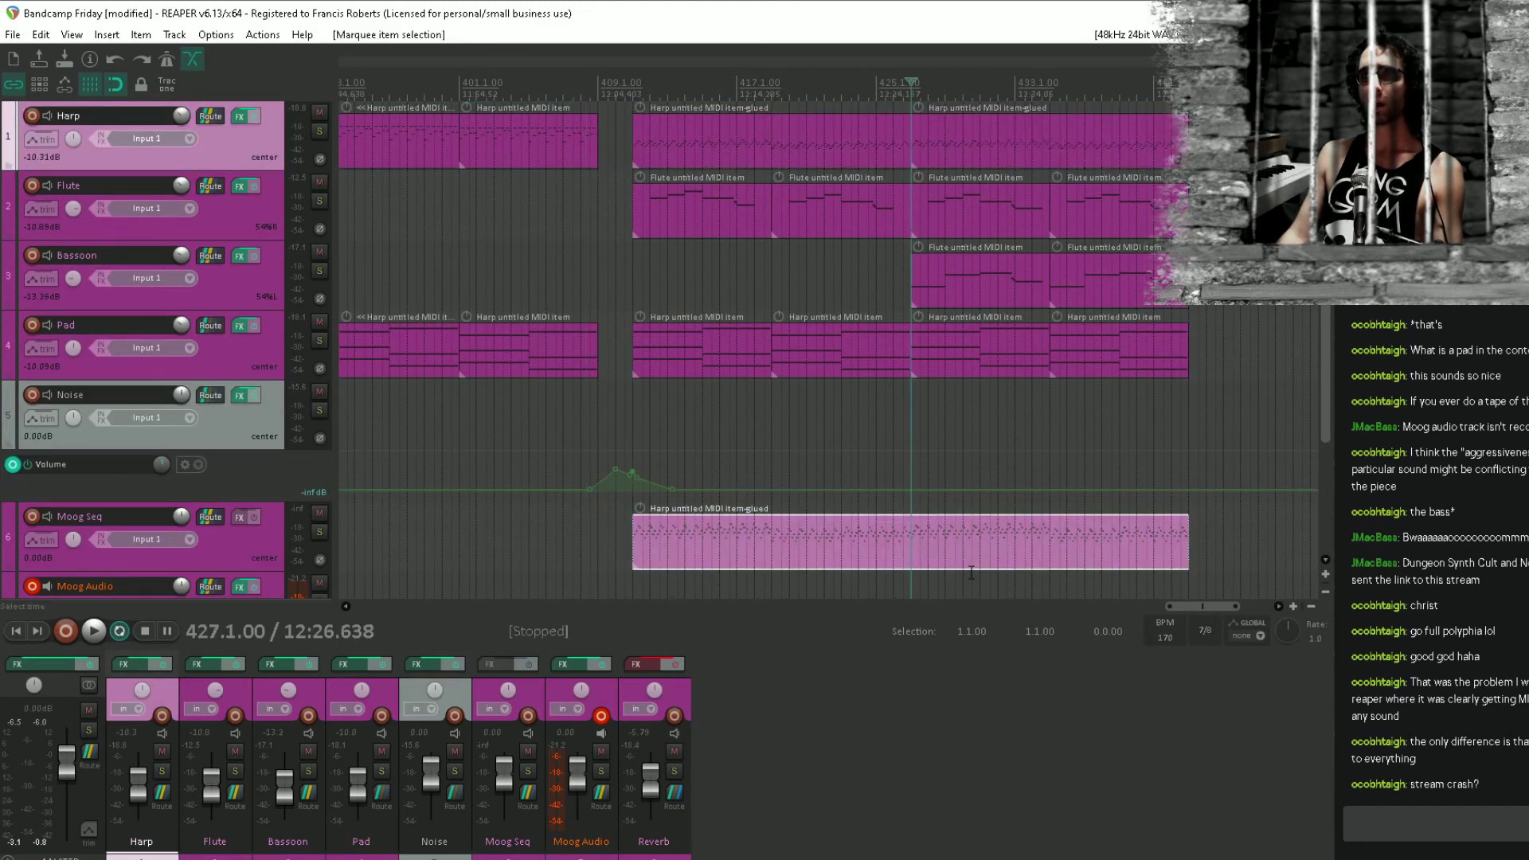
key("s")
Duplicate all items from bar 427 to bar 443 twice in succession, extending the section to bar 475, and save the project.
left_click_drag(947, 137, 1190, 579)
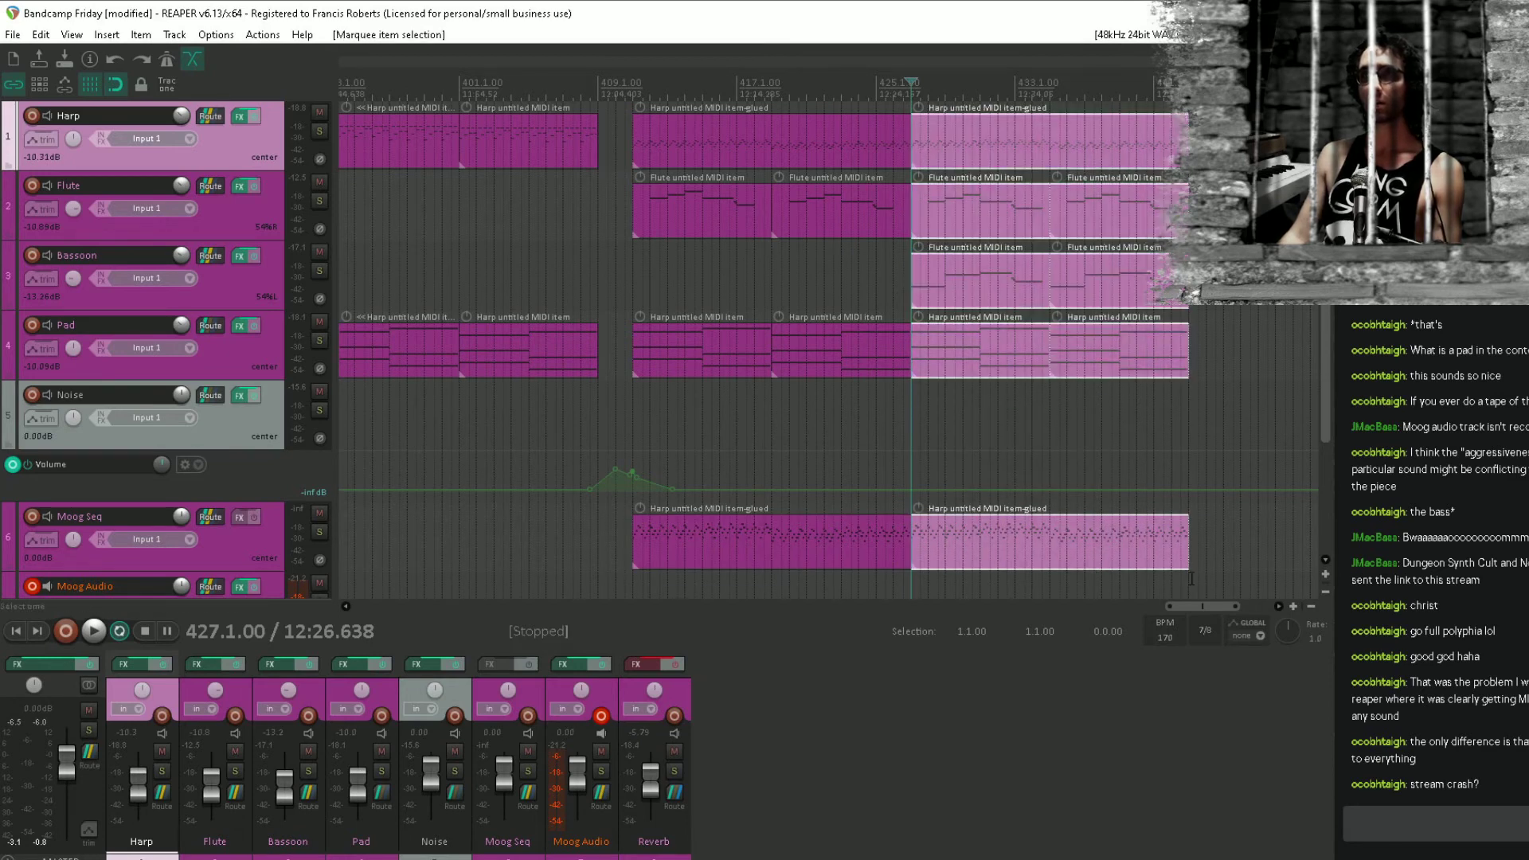
key("ctrl+d")
scroll(613, 369, "down", 3)
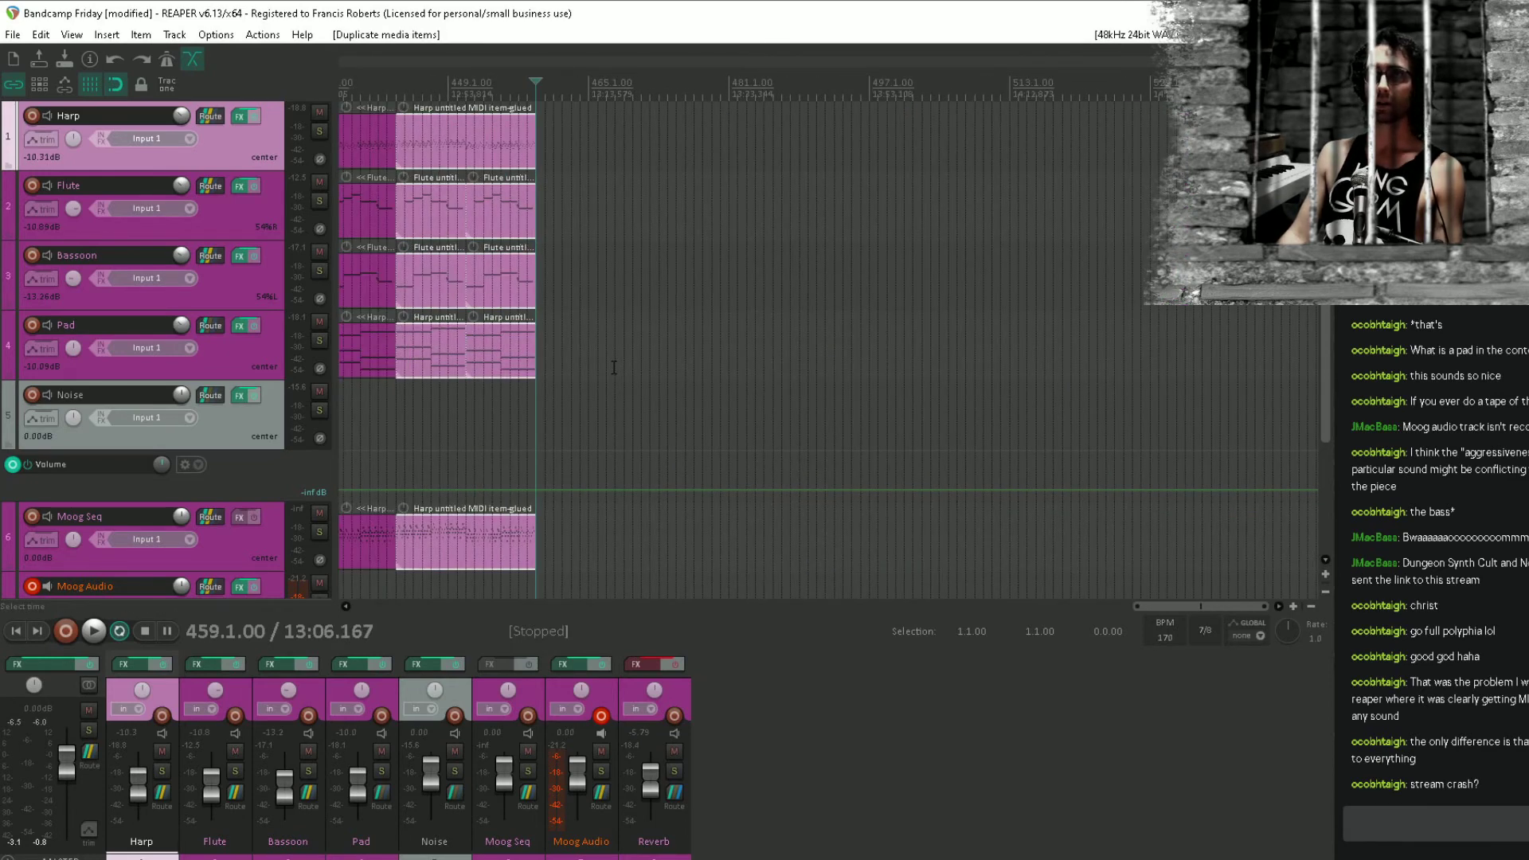
left_click_drag(625, 370, 772, 383)
left_click_drag(691, 344, 868, 365)
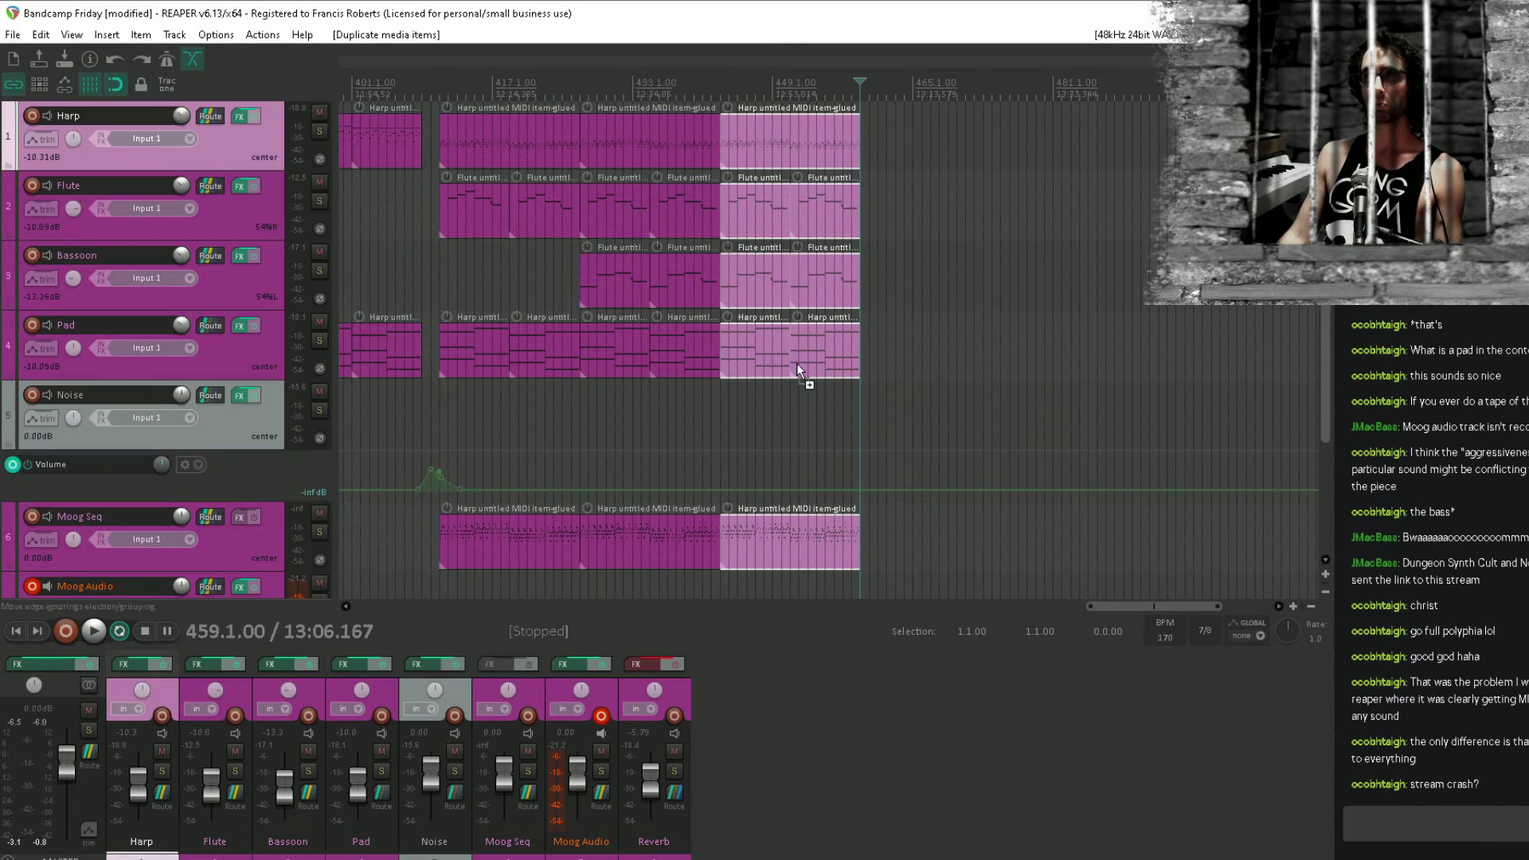
key("ctrl+d")
left_click_drag(757, 430, 842, 622)
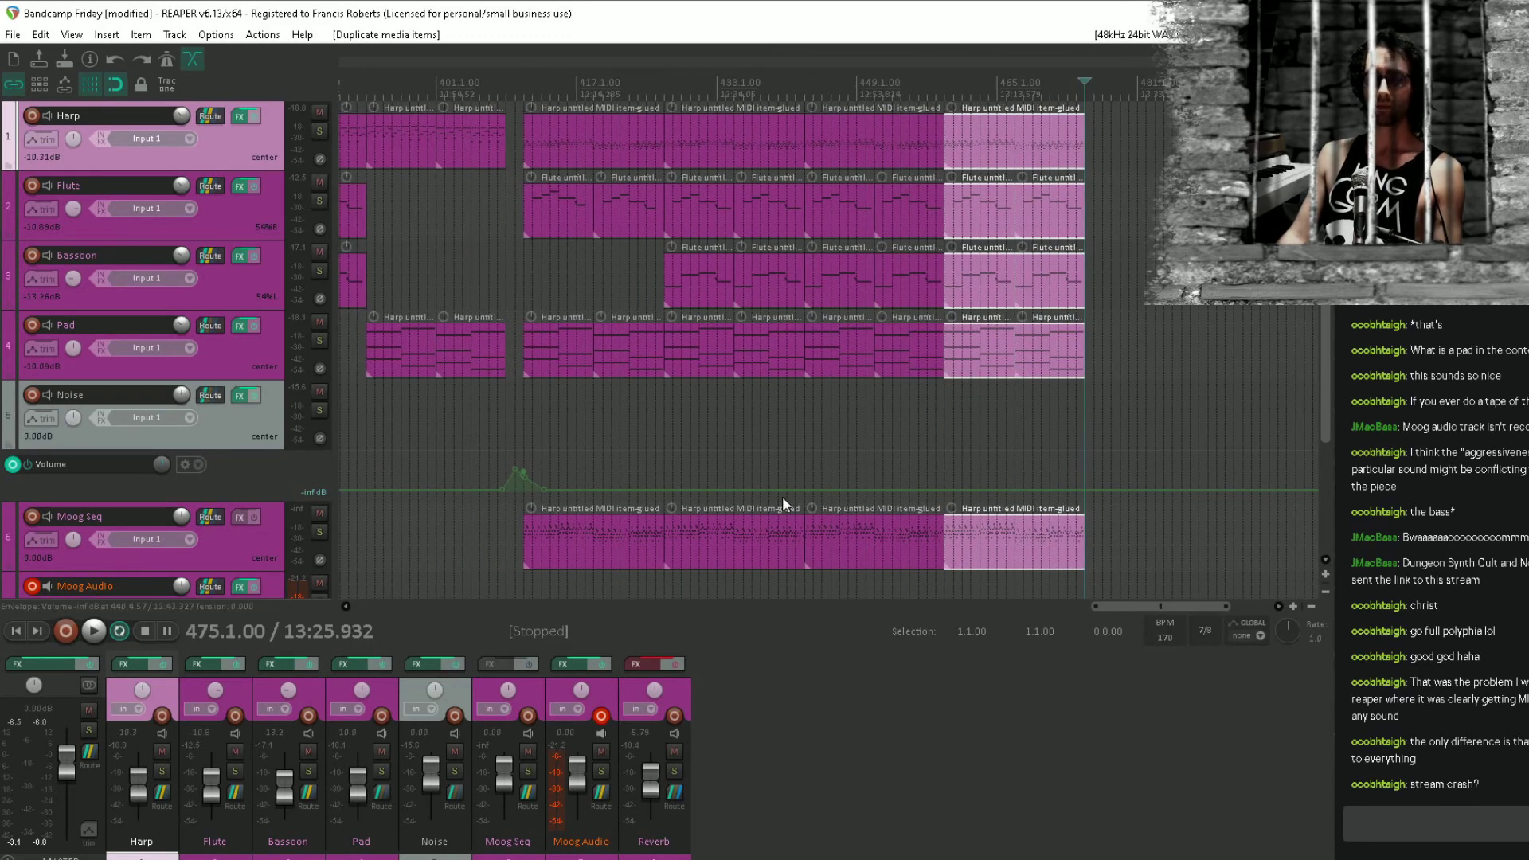
key("ctrl+s")
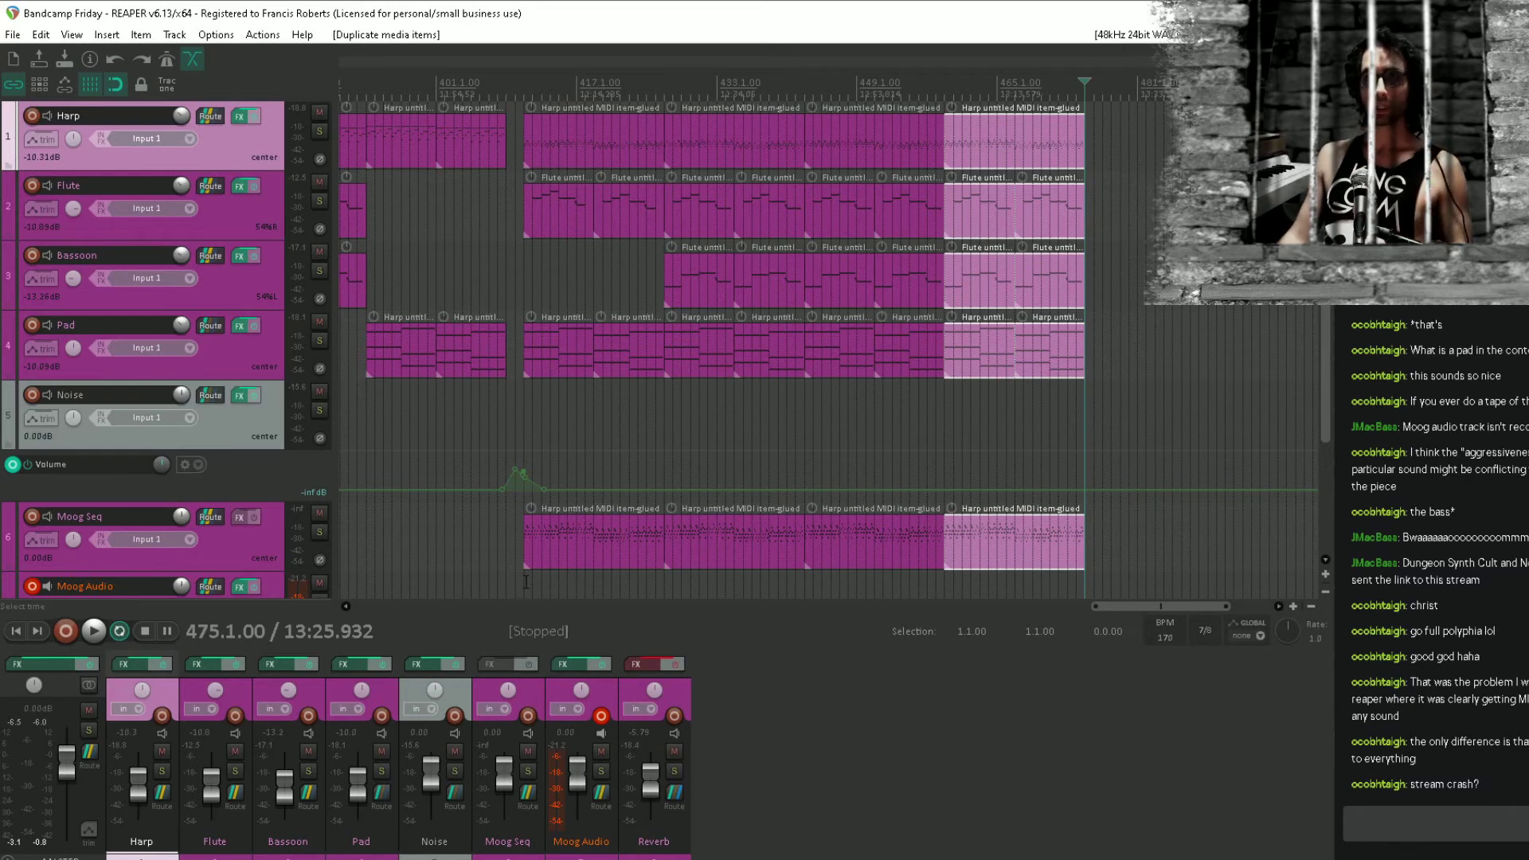
Save the project and record the Moog Audio track from bar 408 to about bar 474.
left_click(496, 586)
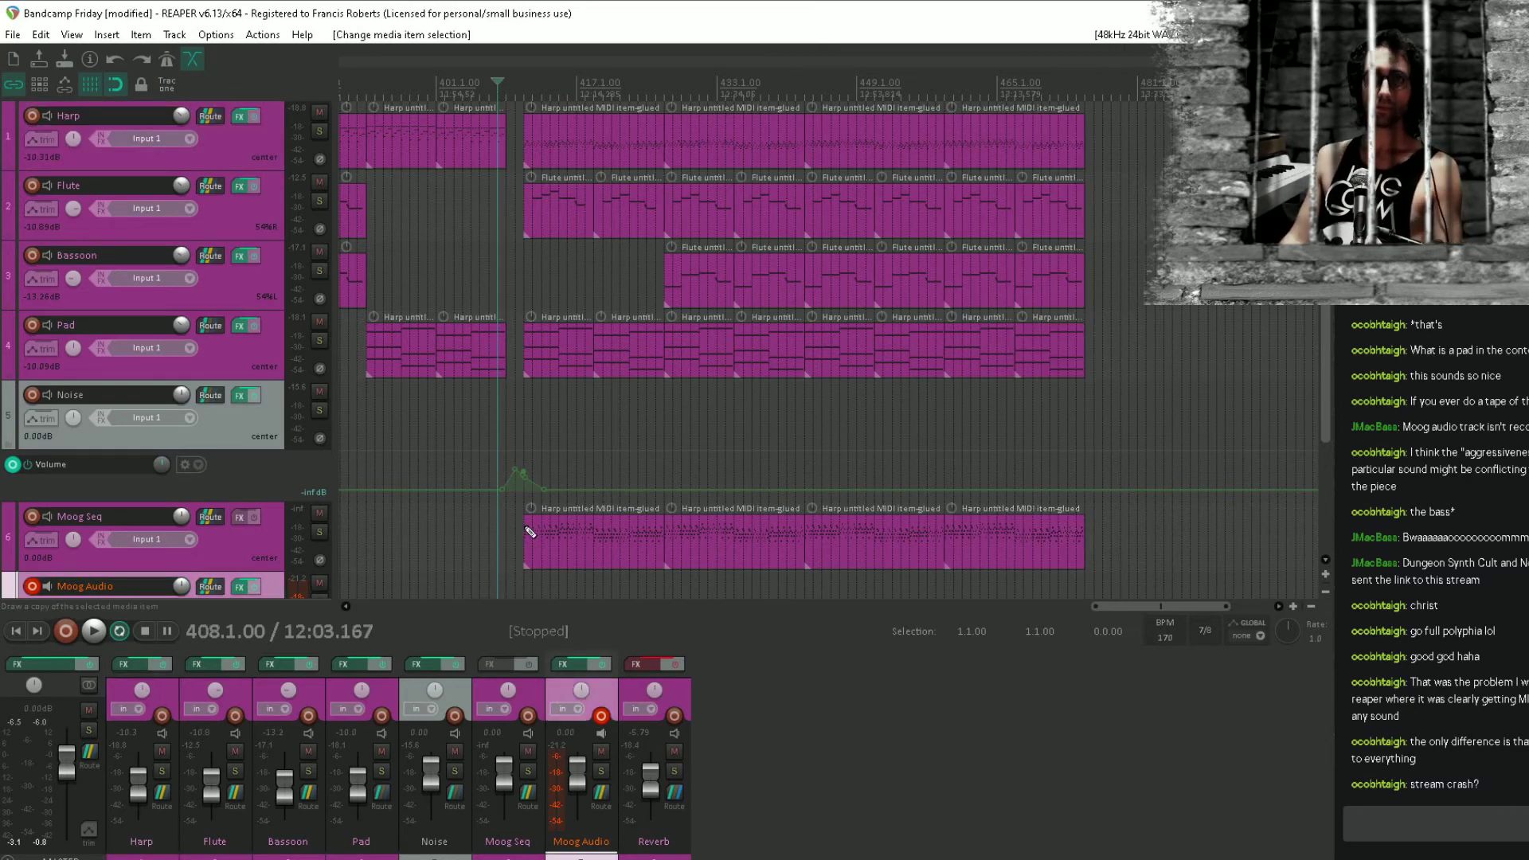
key("ctrl+s")
left_click_drag(706, 470, 791, 302)
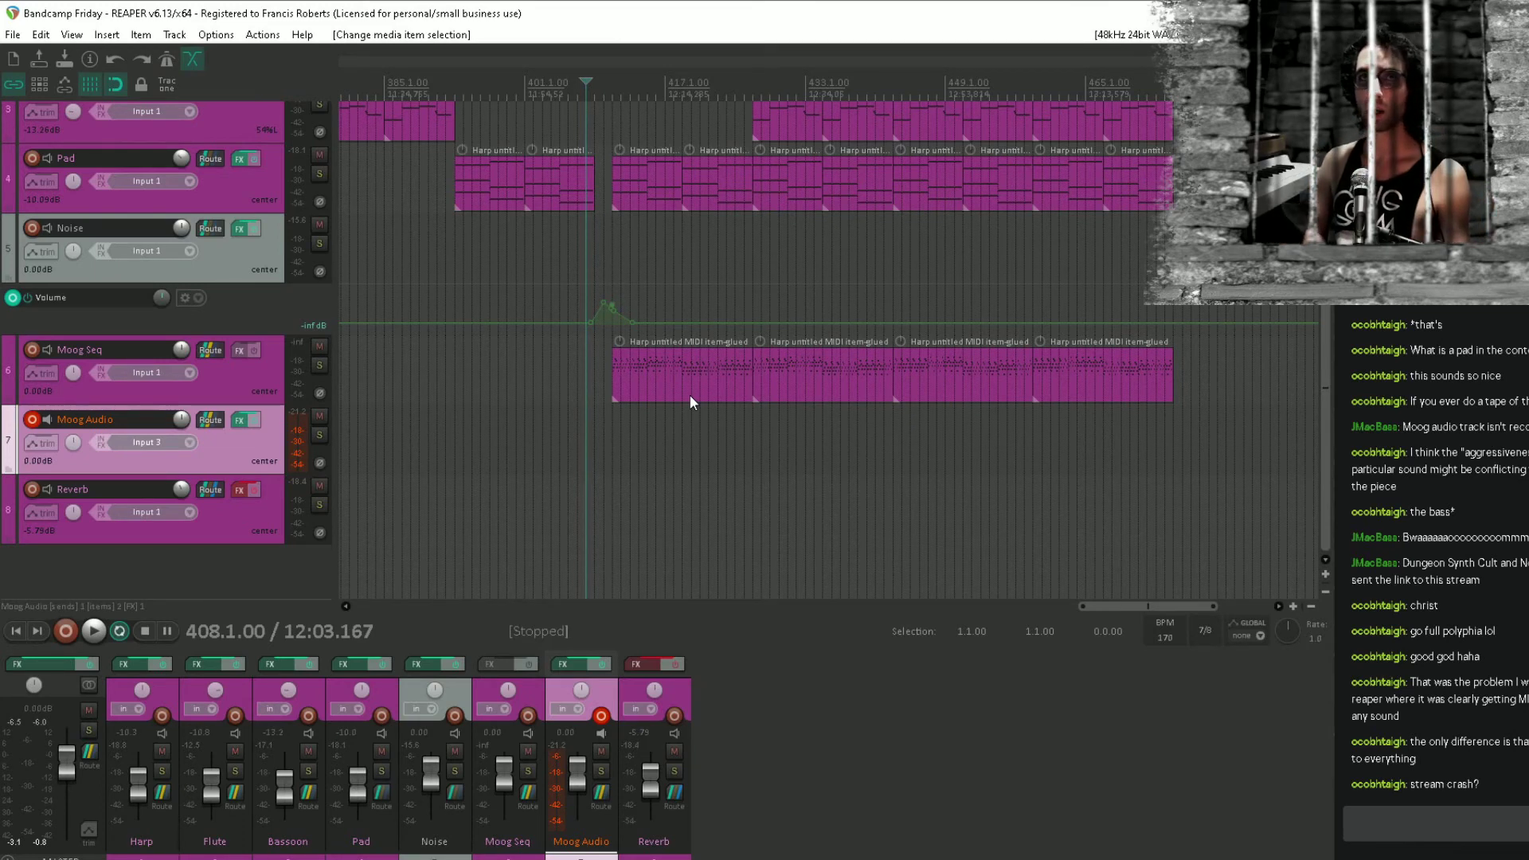
key("ctrl+r")
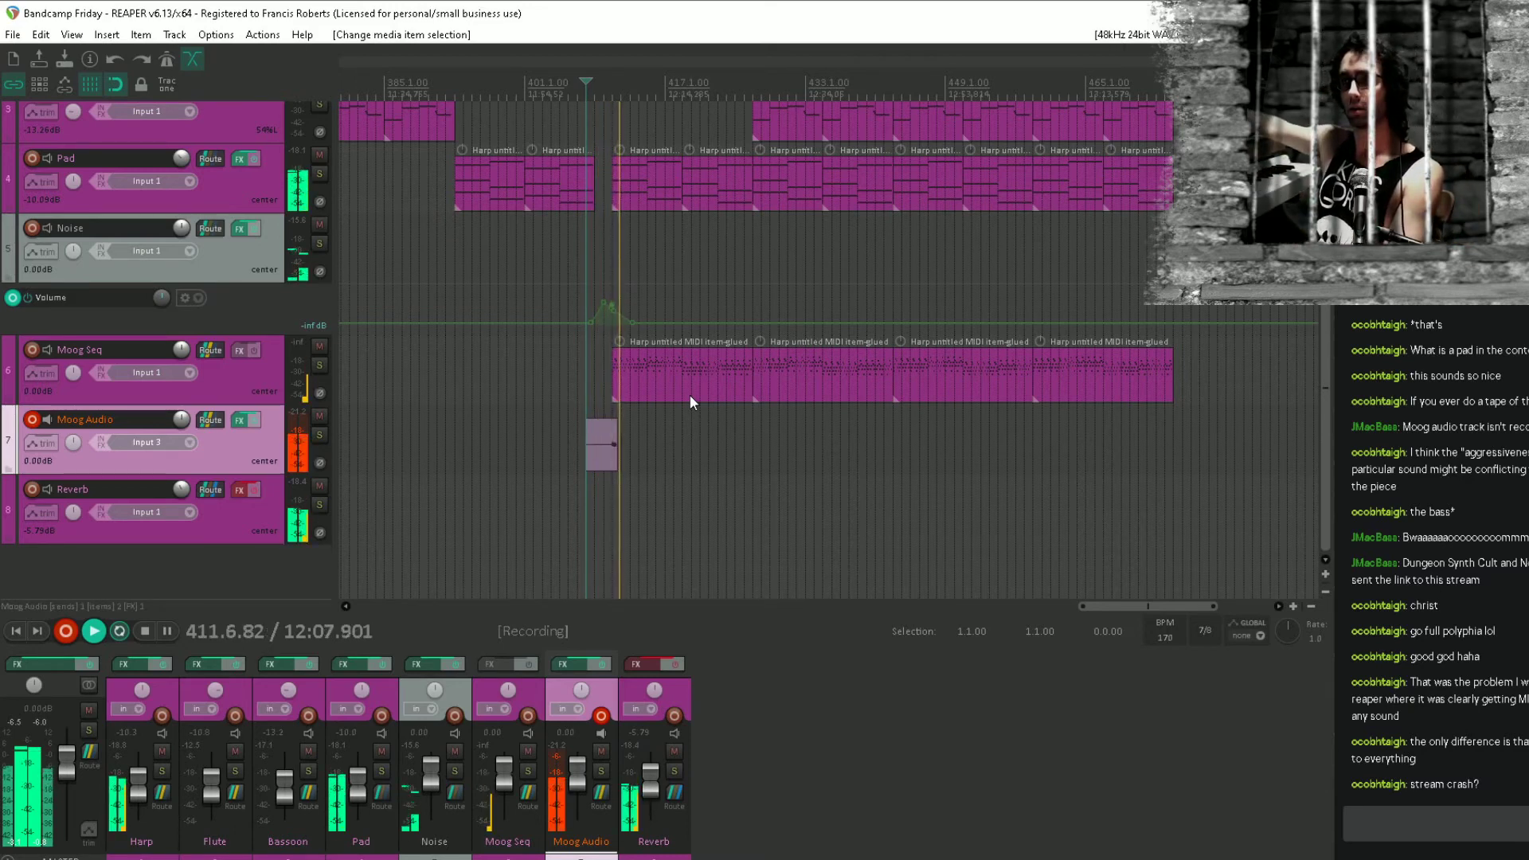
key("space")
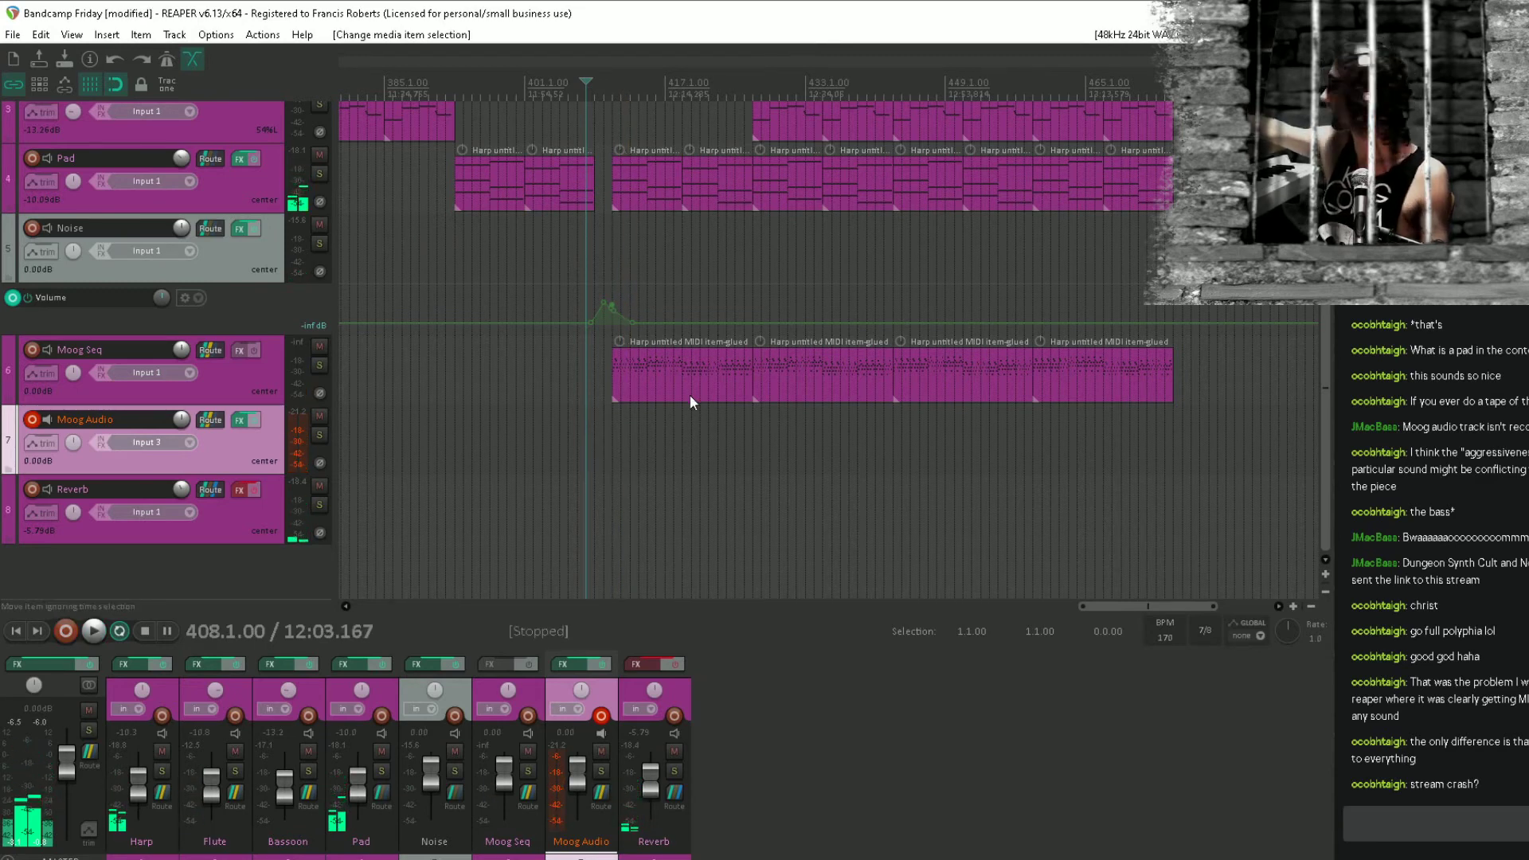
key("ctrl+r")
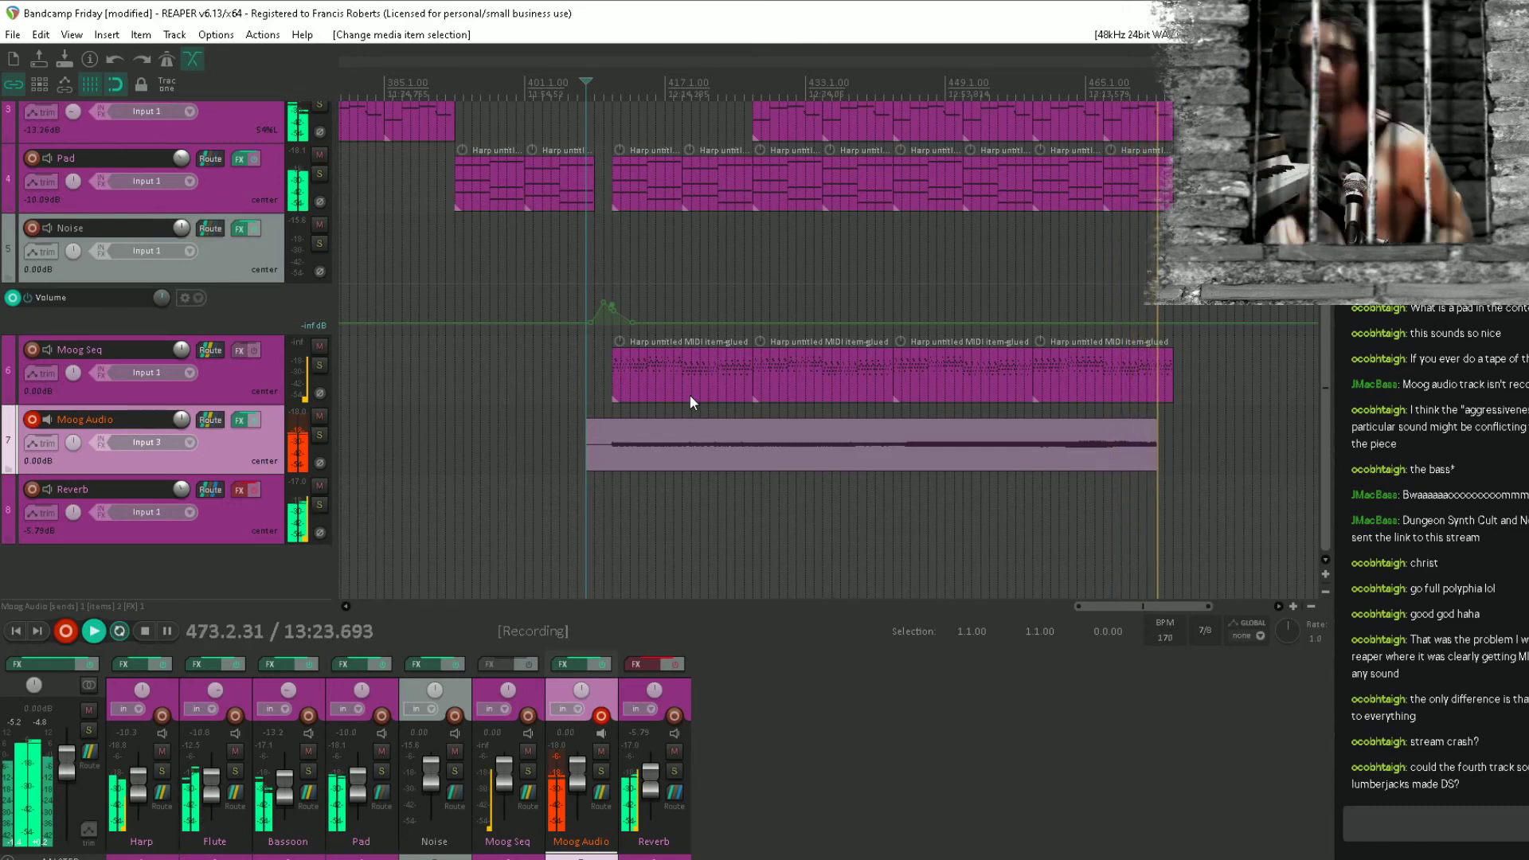
key("space")
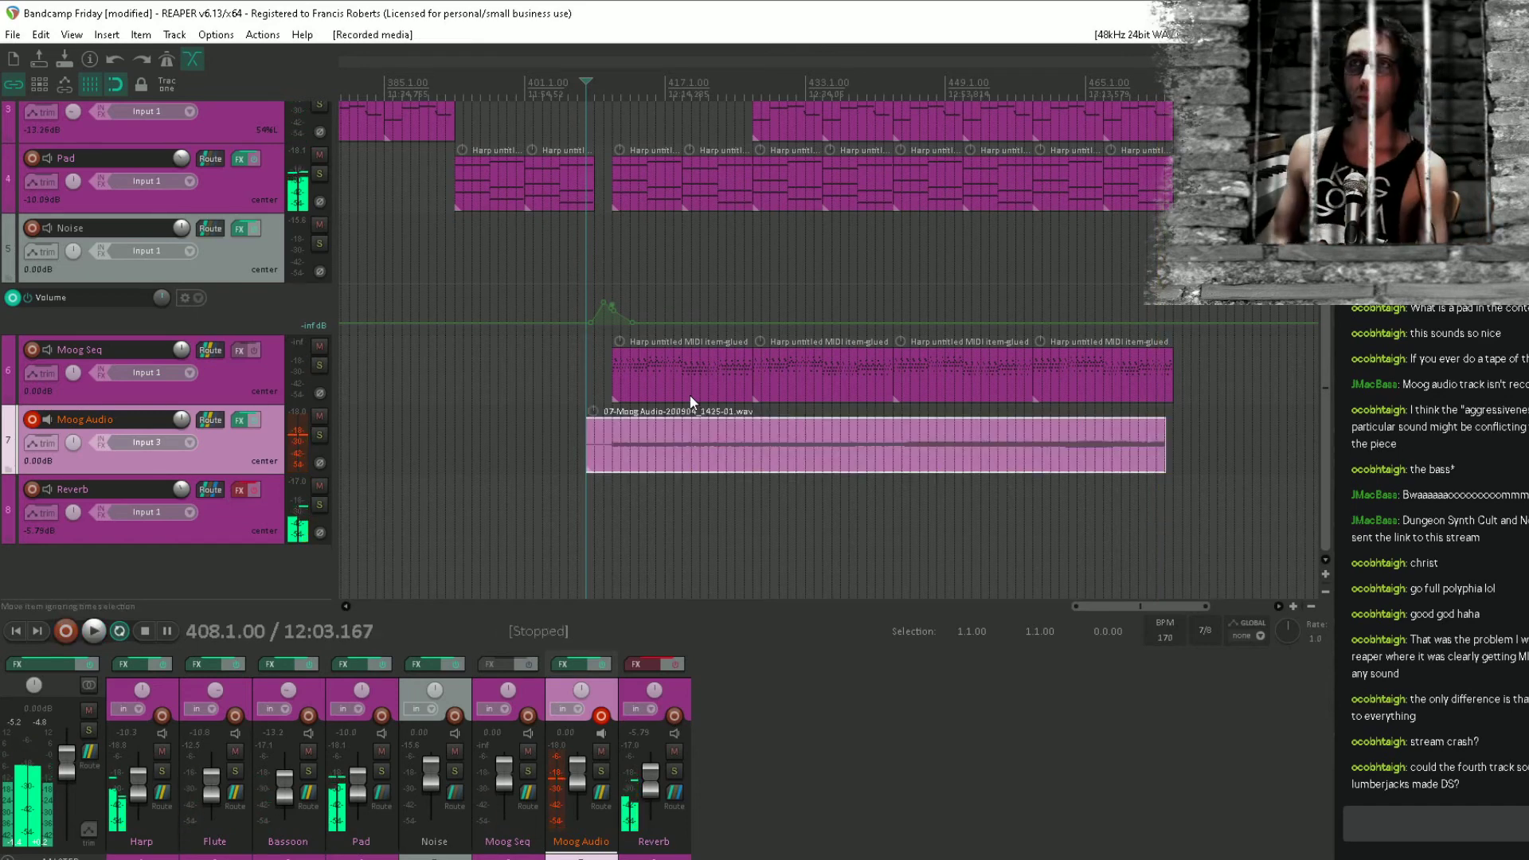
Mute the four Moog Seq MIDI items and disarm recording on the Moog Audio track.
left_click(990, 302)
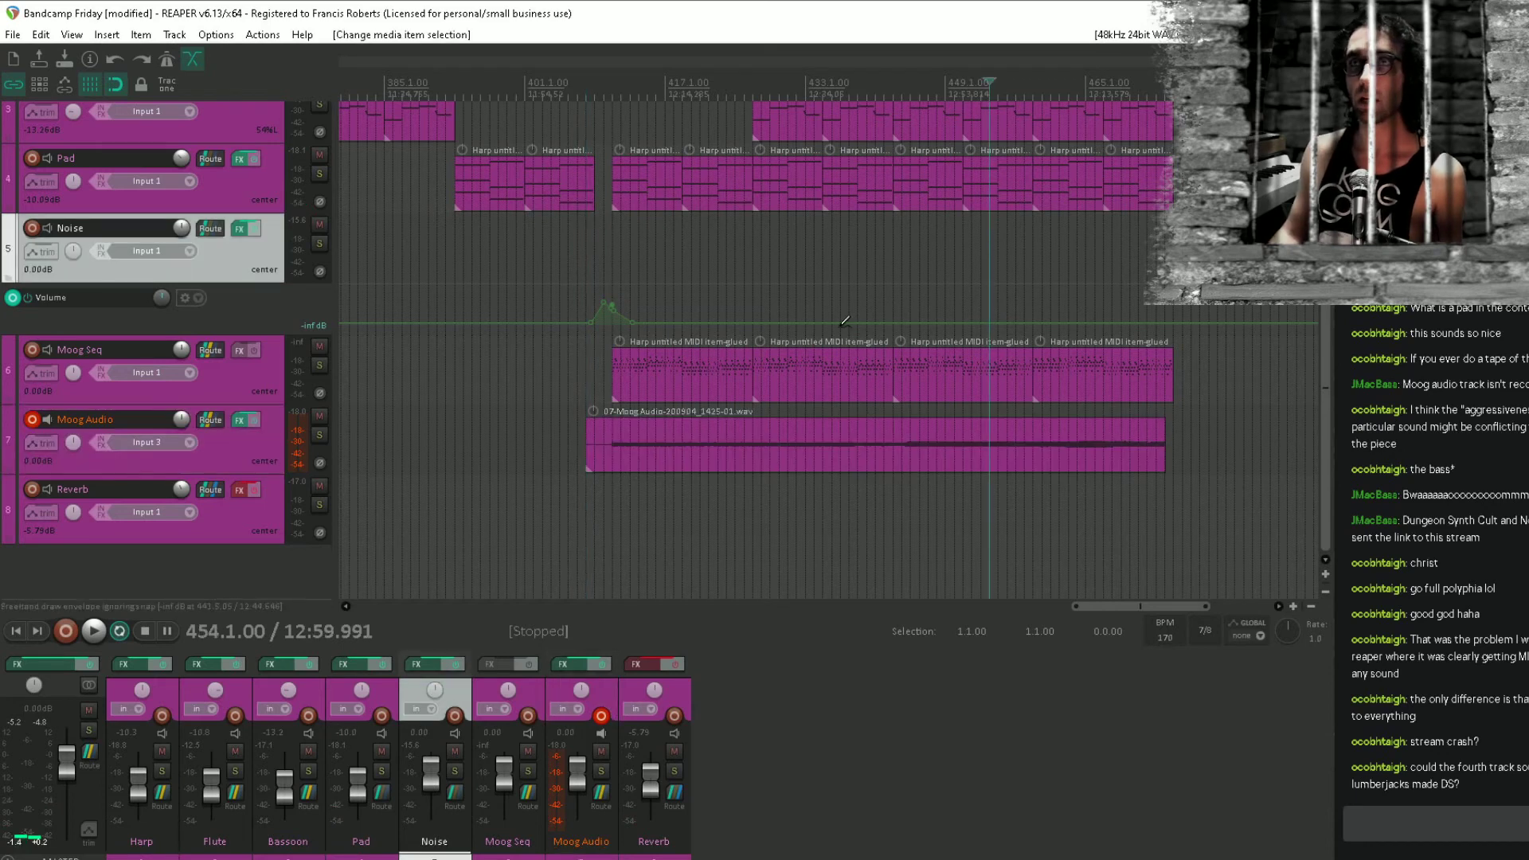
left_click_drag(733, 374, 1091, 372)
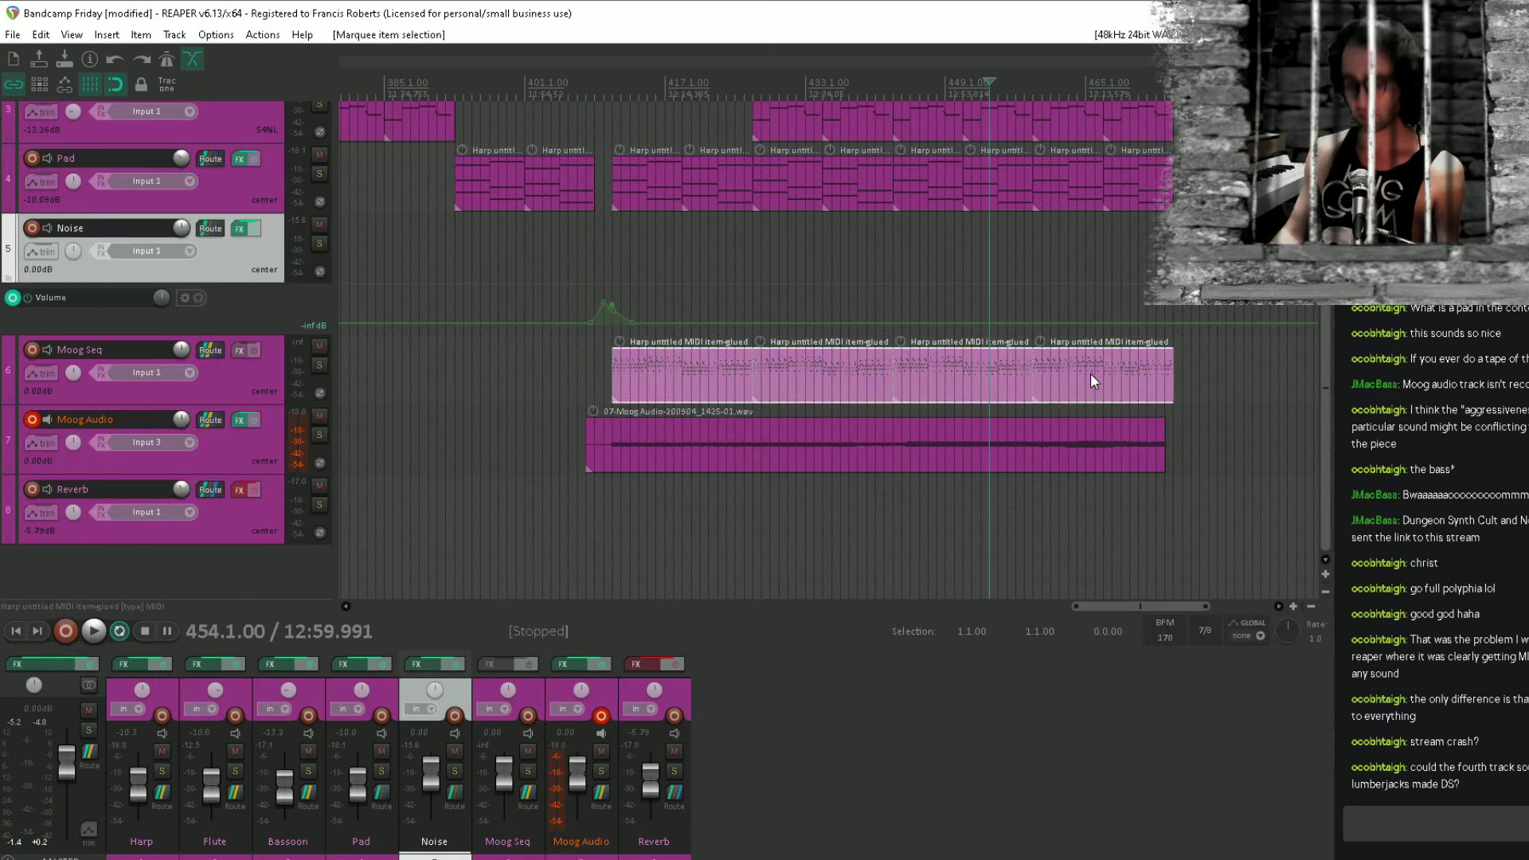
key("space")
key("alt+space")
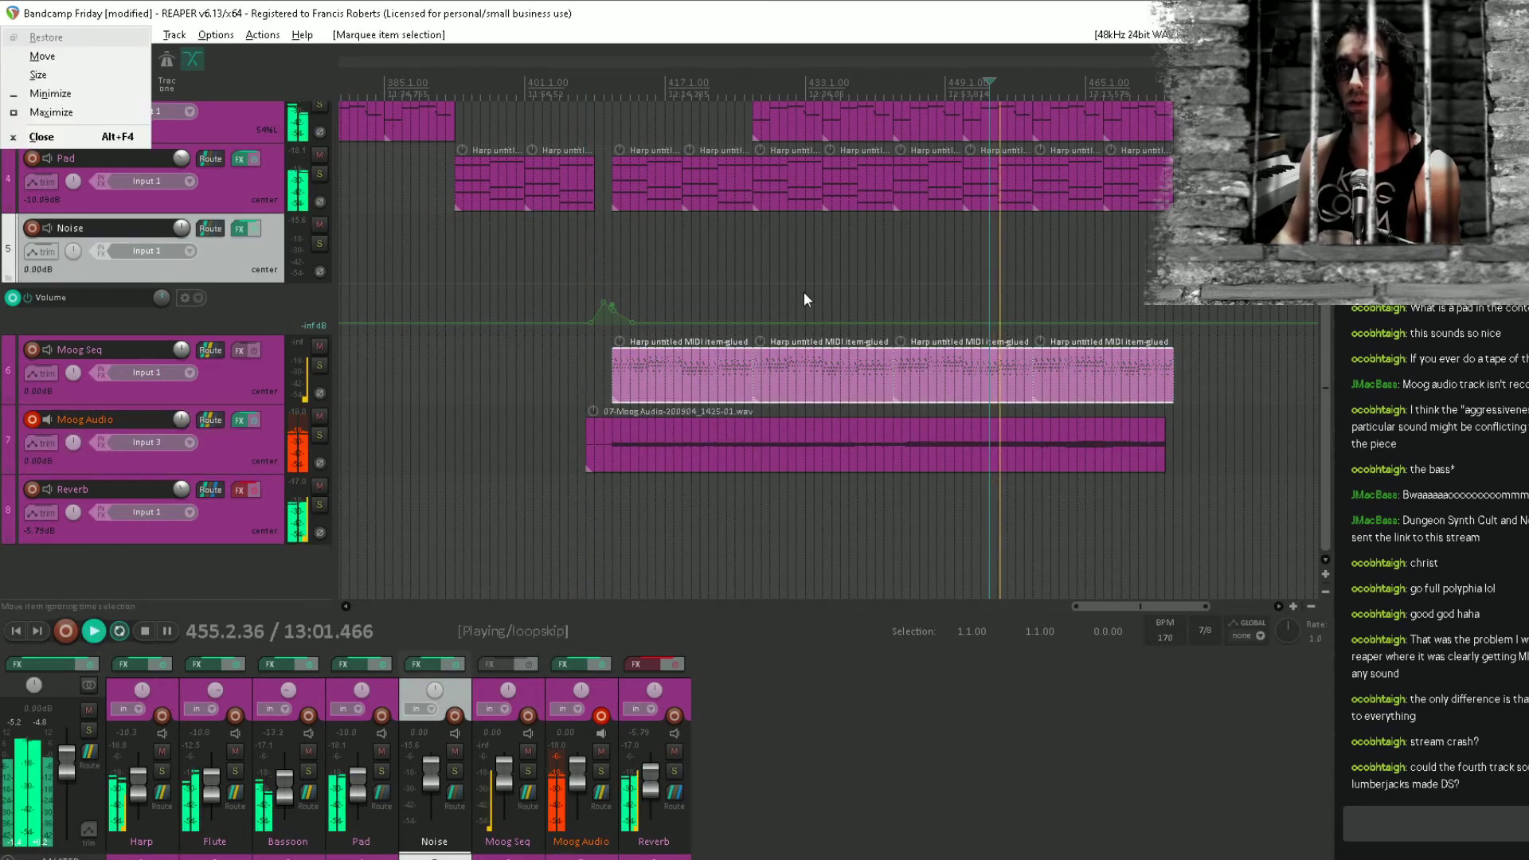
left_click(682, 10)
key("space")
key("alt+m")
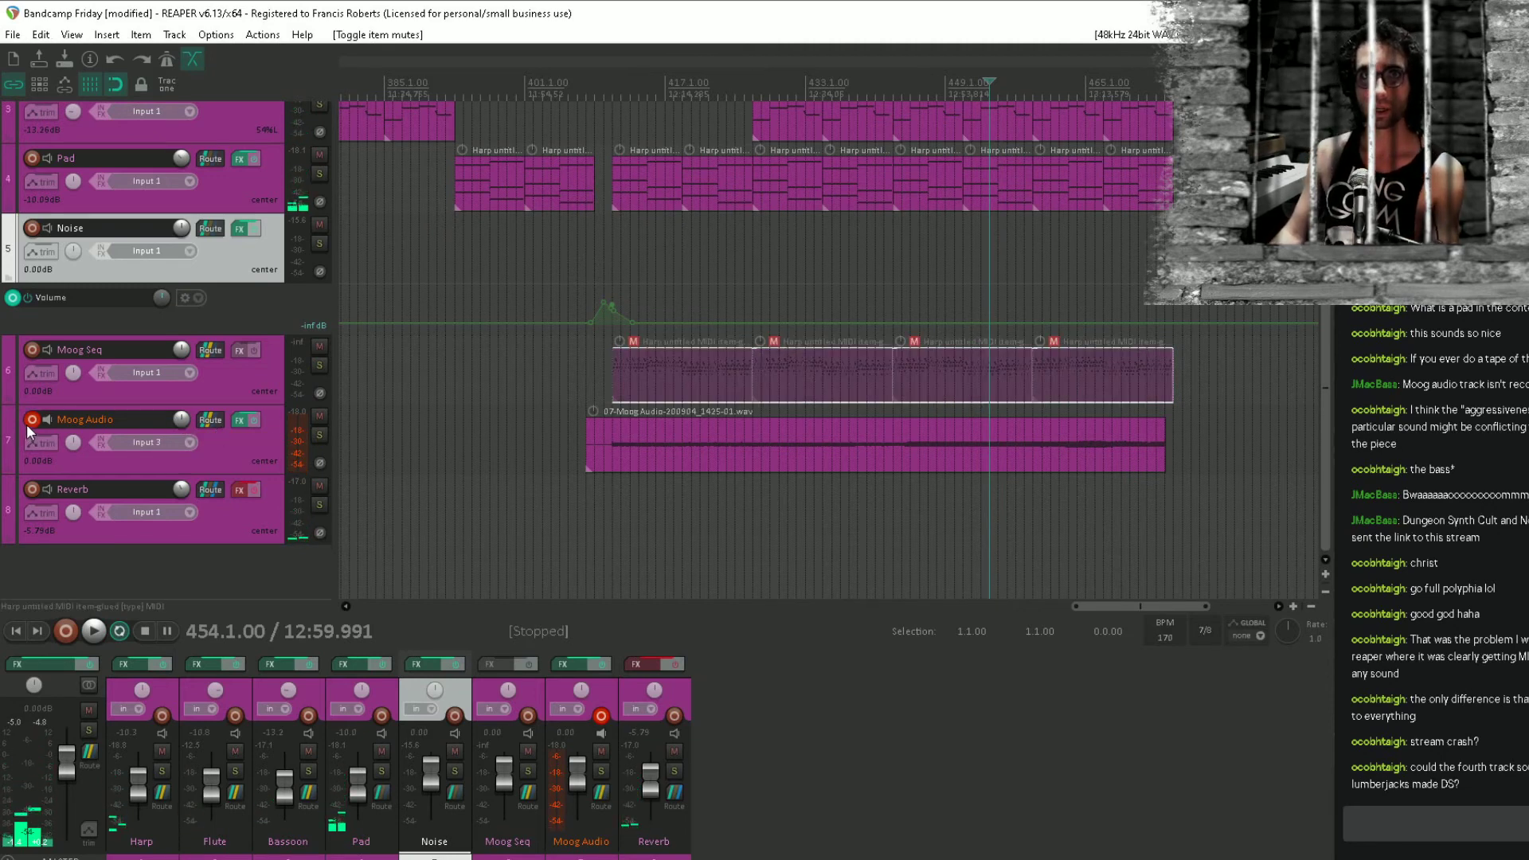
left_click(32, 419)
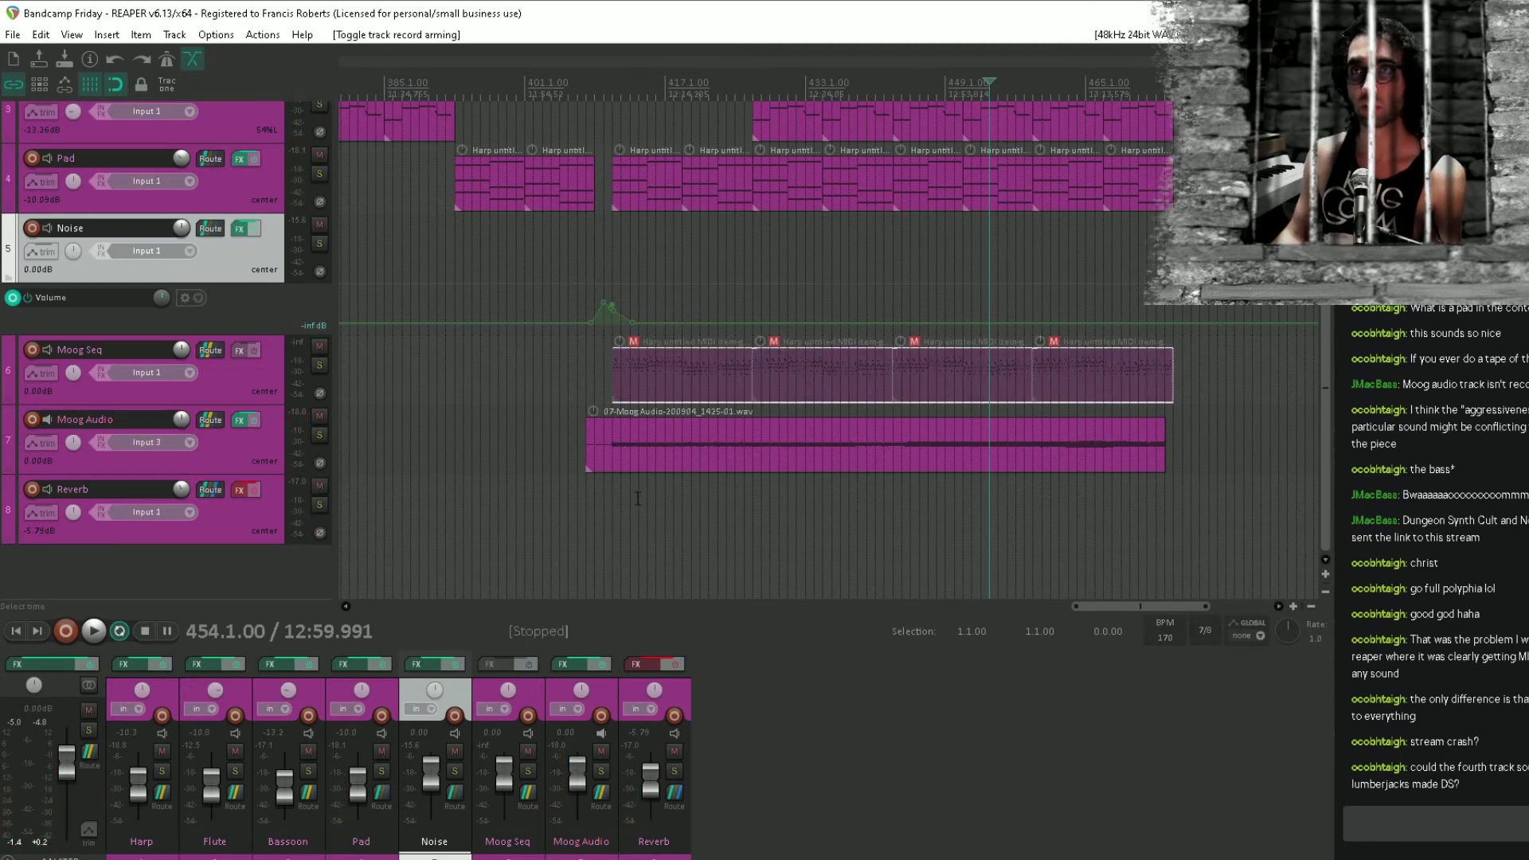
Play back the recorded Moog audio with the arrangement from bar 411, stop, and save the project.
left_click(613, 504)
key("space")
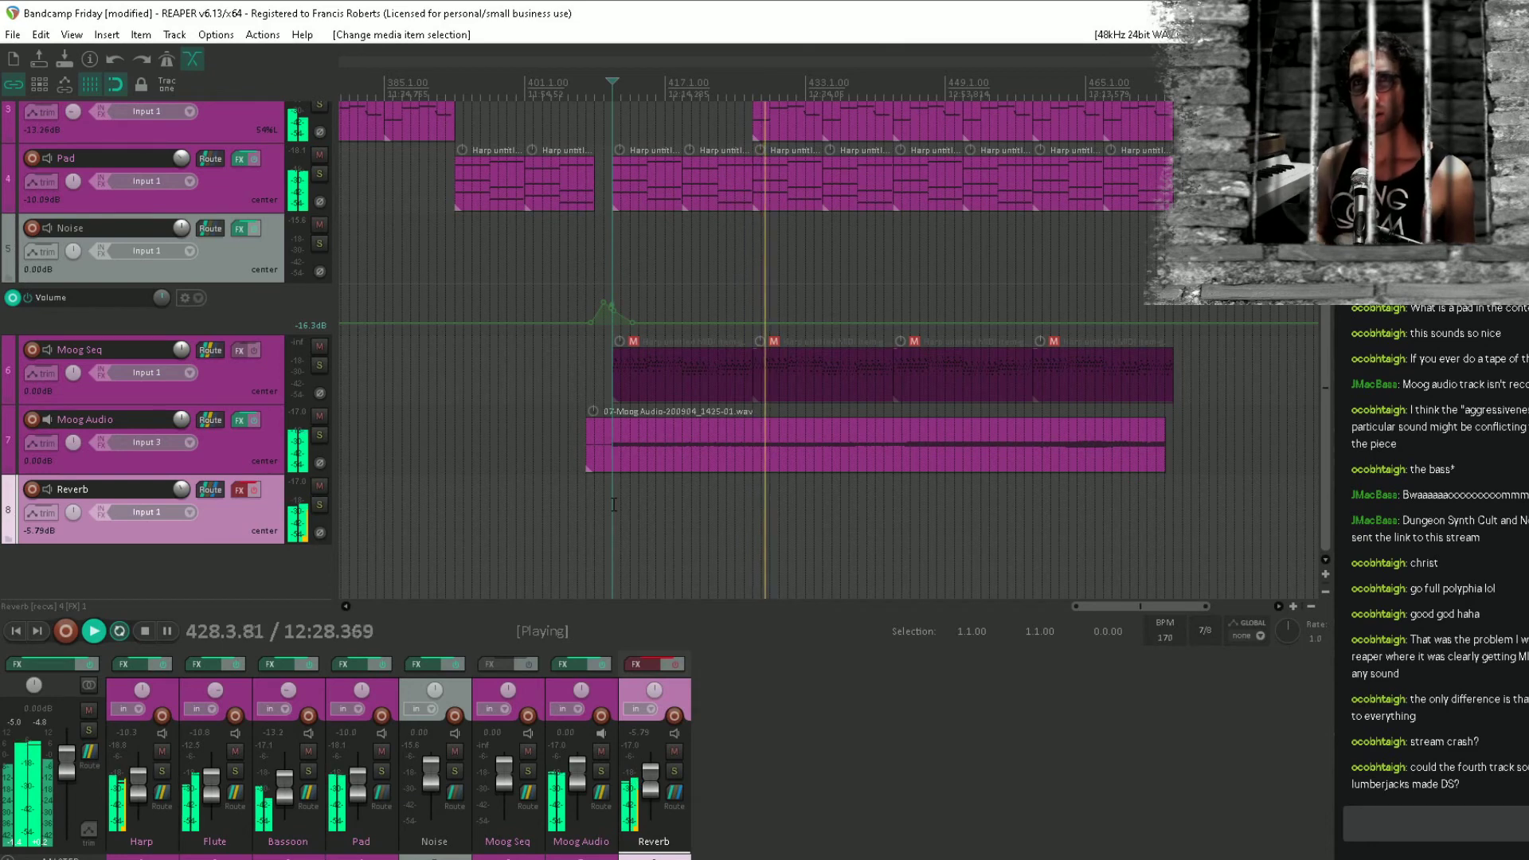
key("space")
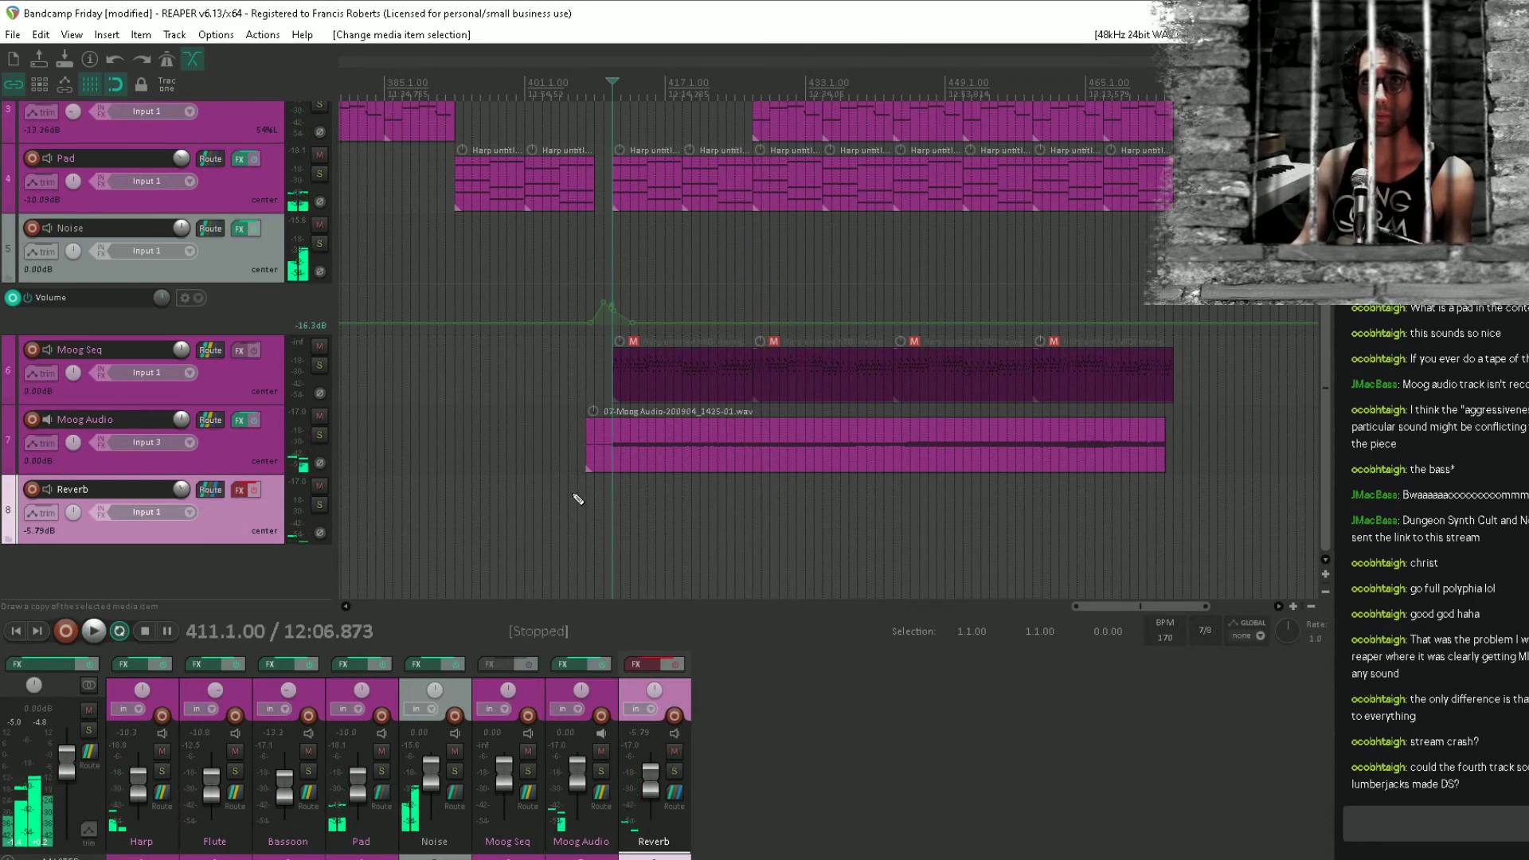
key("ctrl+s")
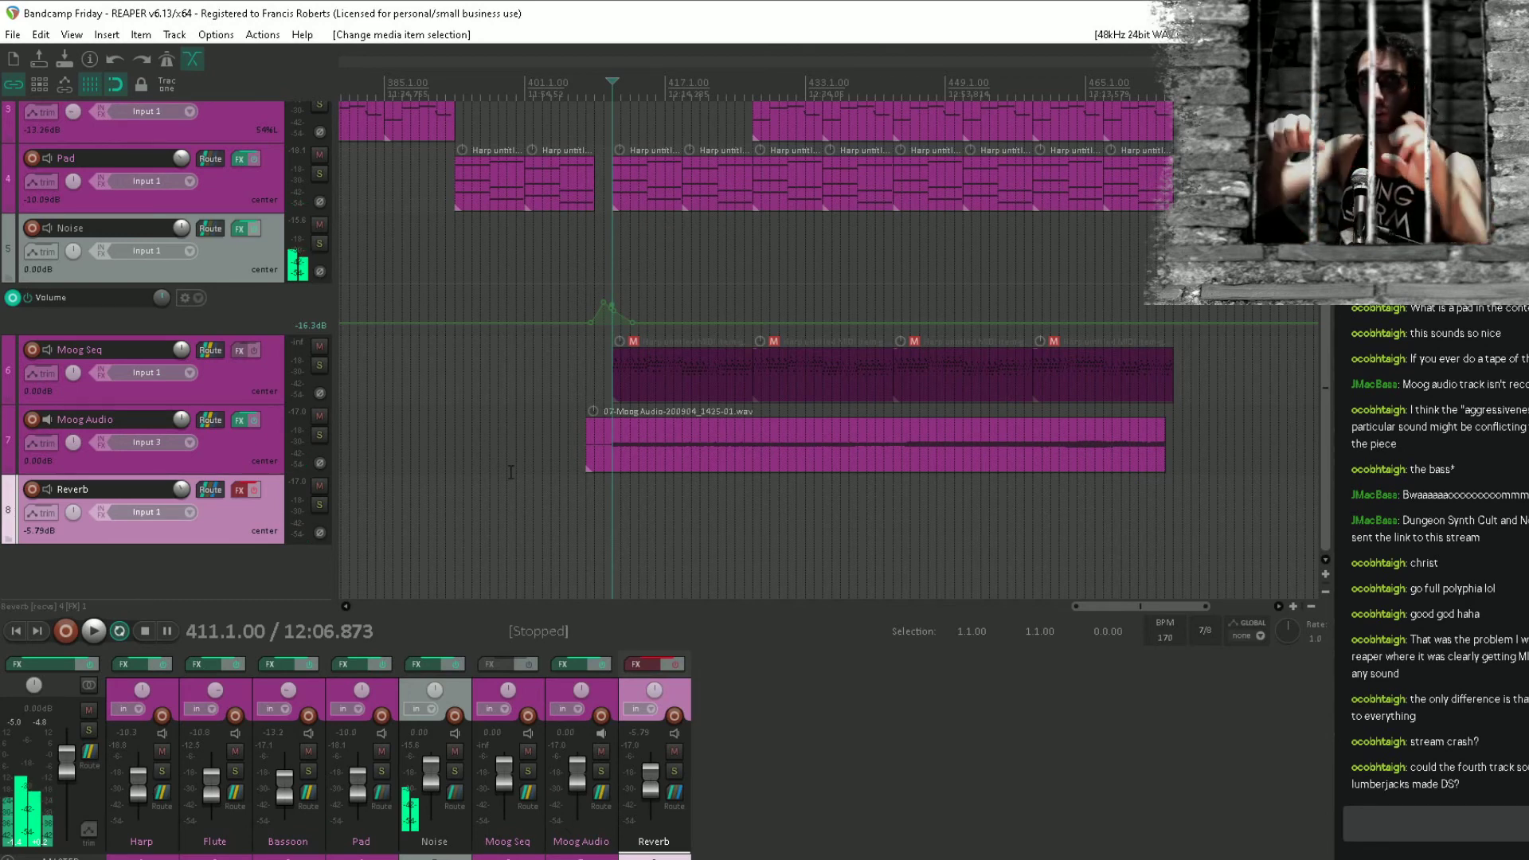
Add two new tracks below Moog Audio and copy the Moog Audio track's J37 Stereo effect onto each.
left_click(708, 507)
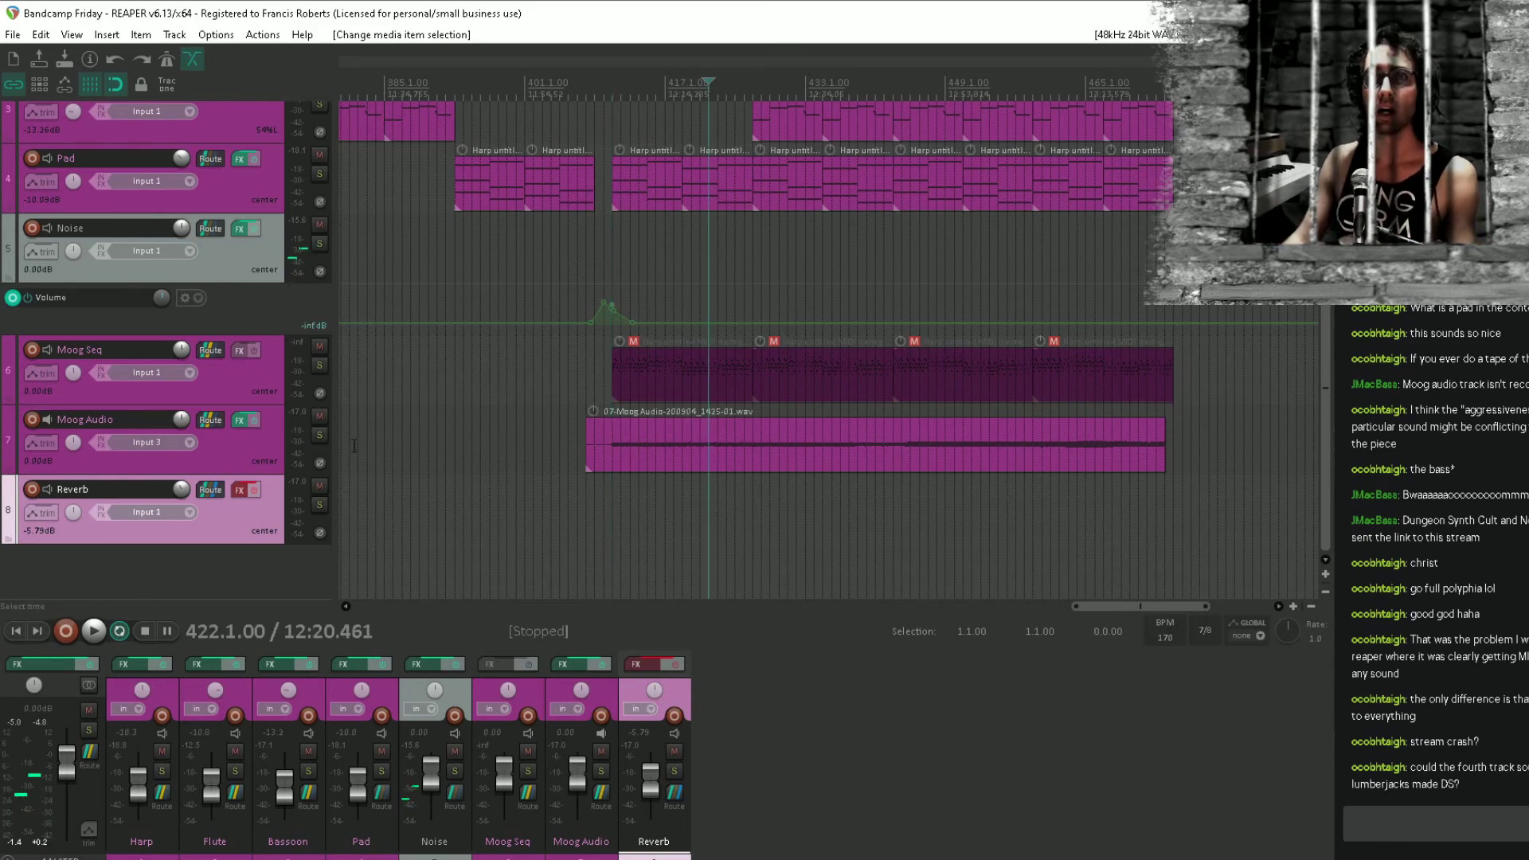
left_click(236, 462)
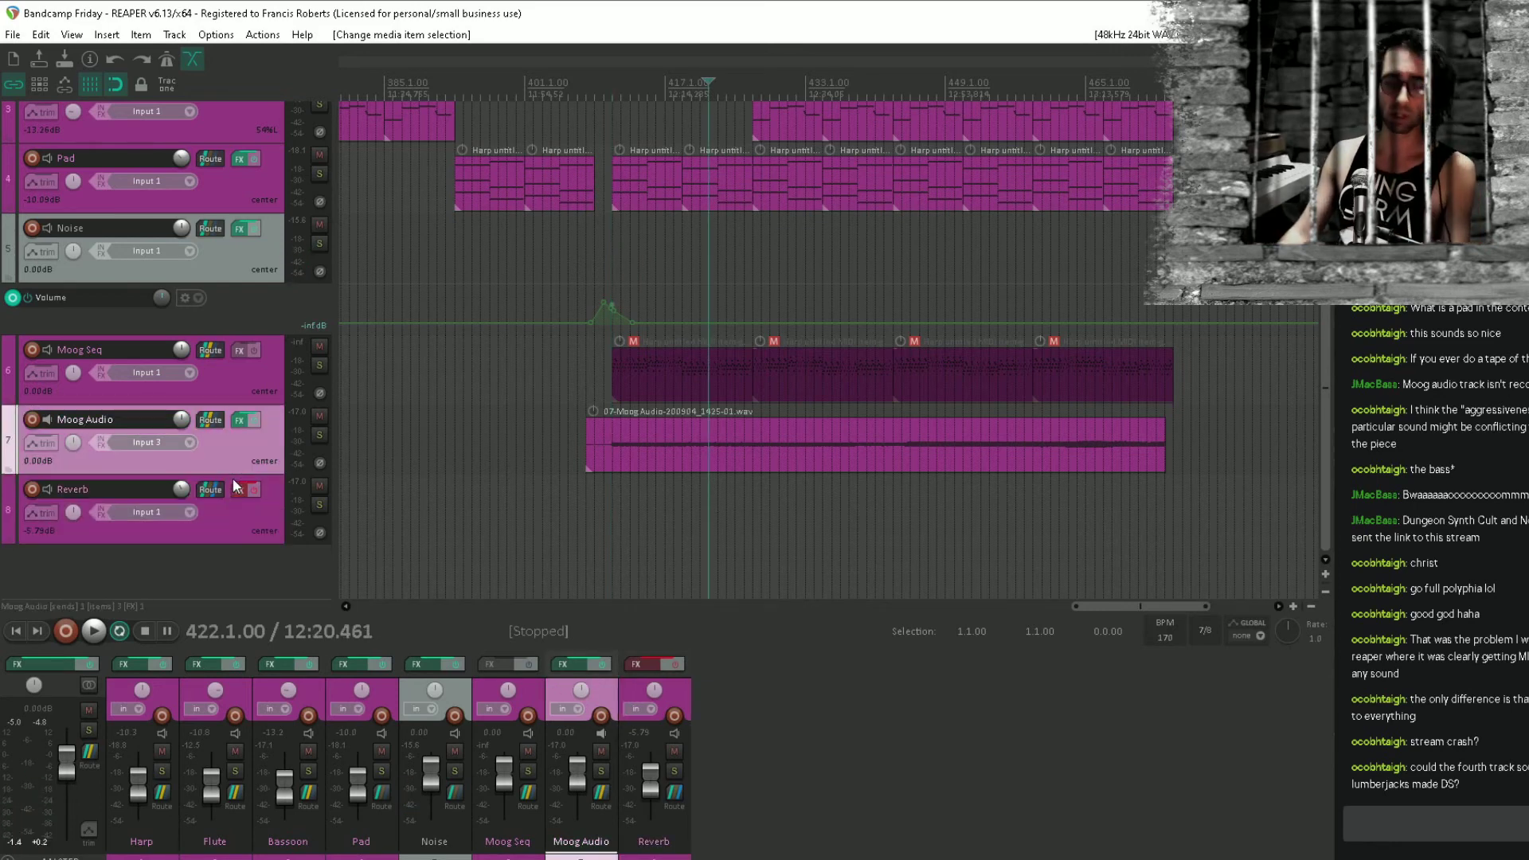
key("ctrl+t")
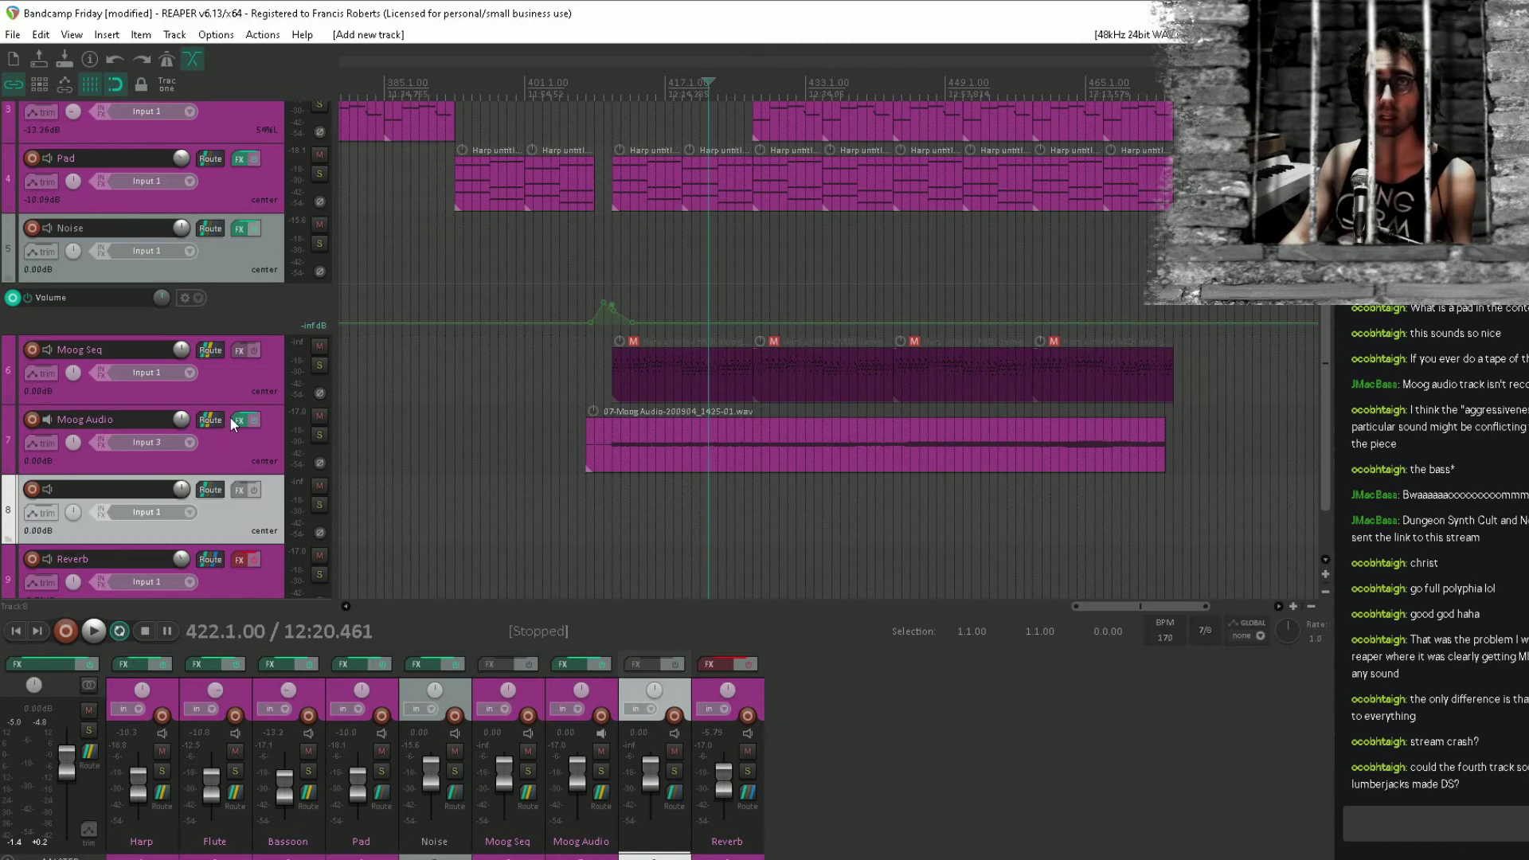
left_click(238, 490)
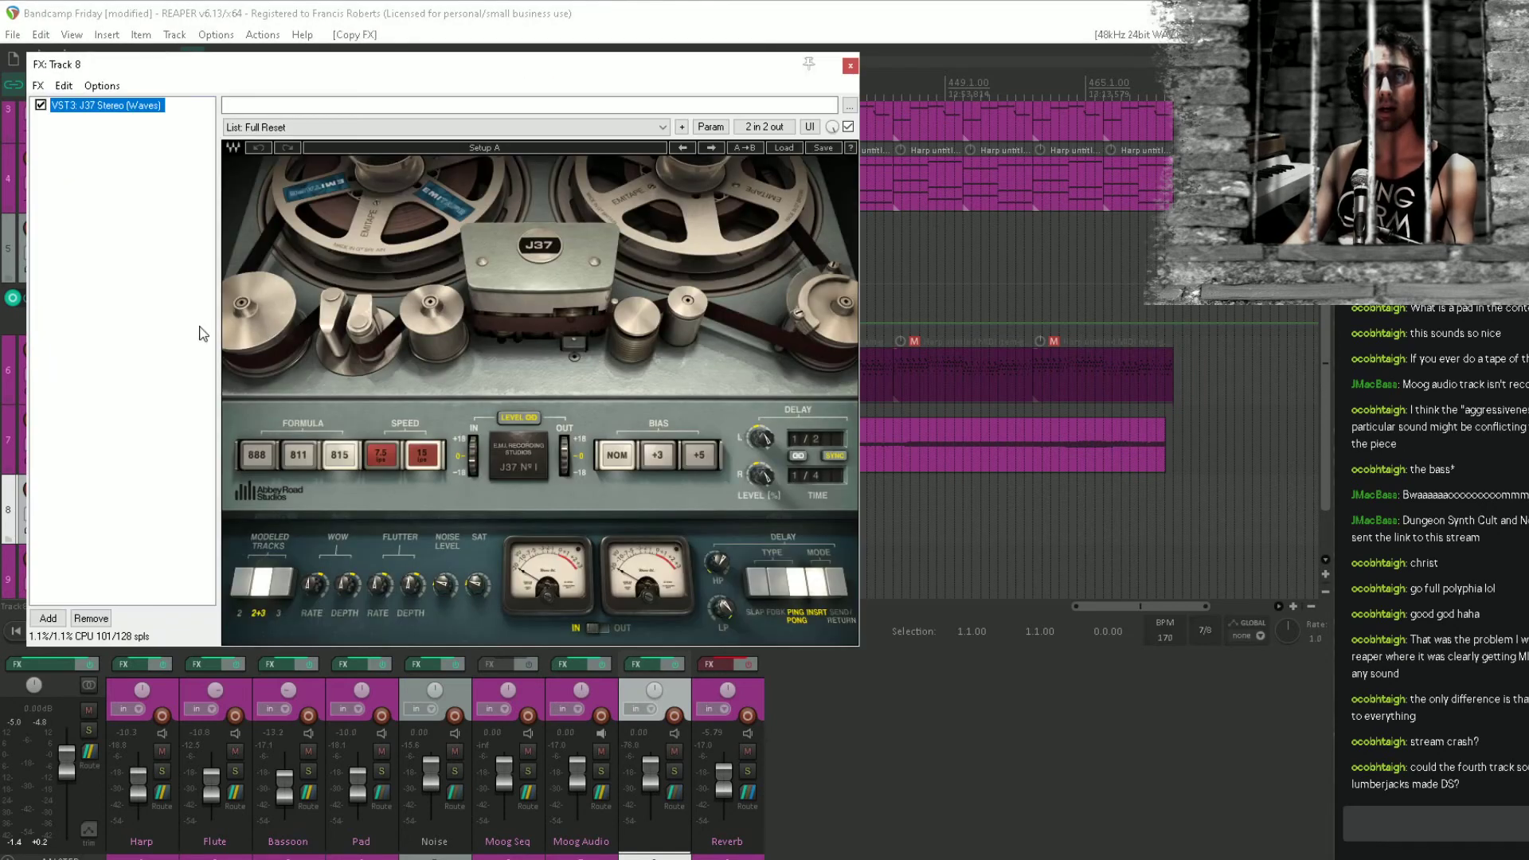
key("Escape")
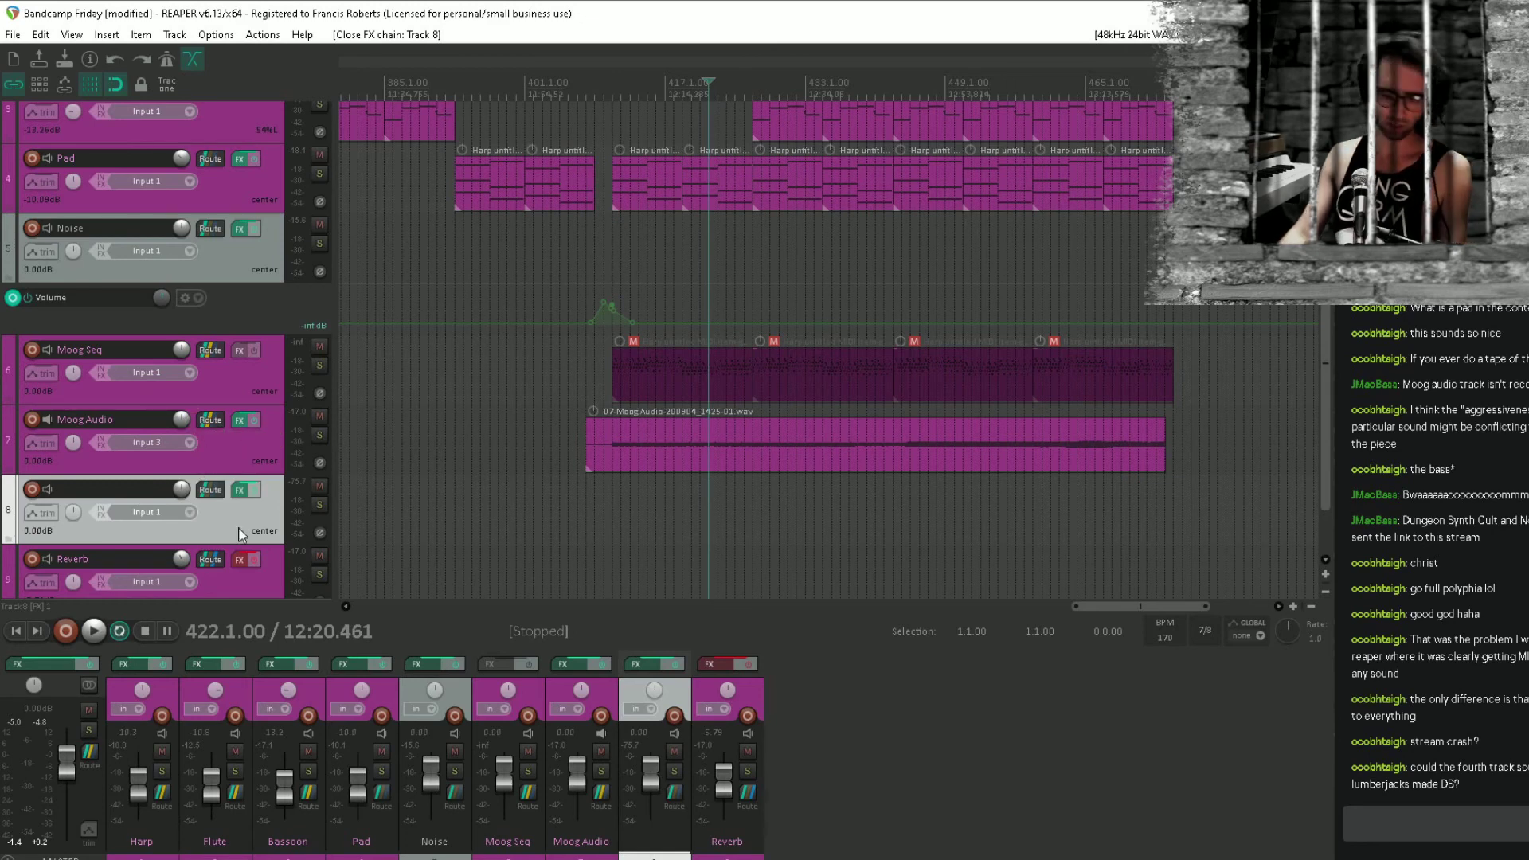
key("ctrl+t")
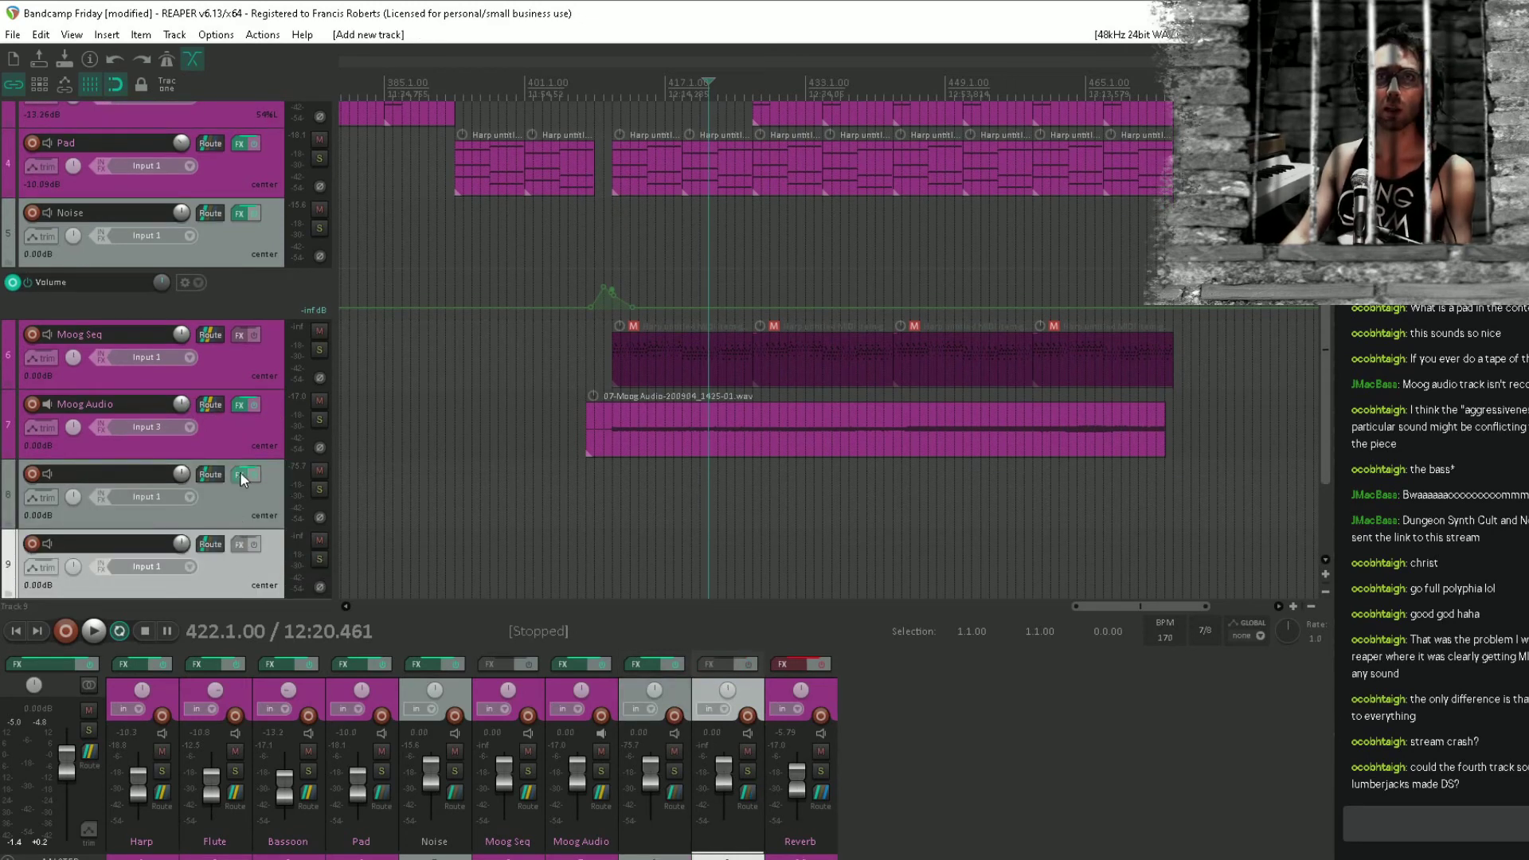
left_click(238, 545)
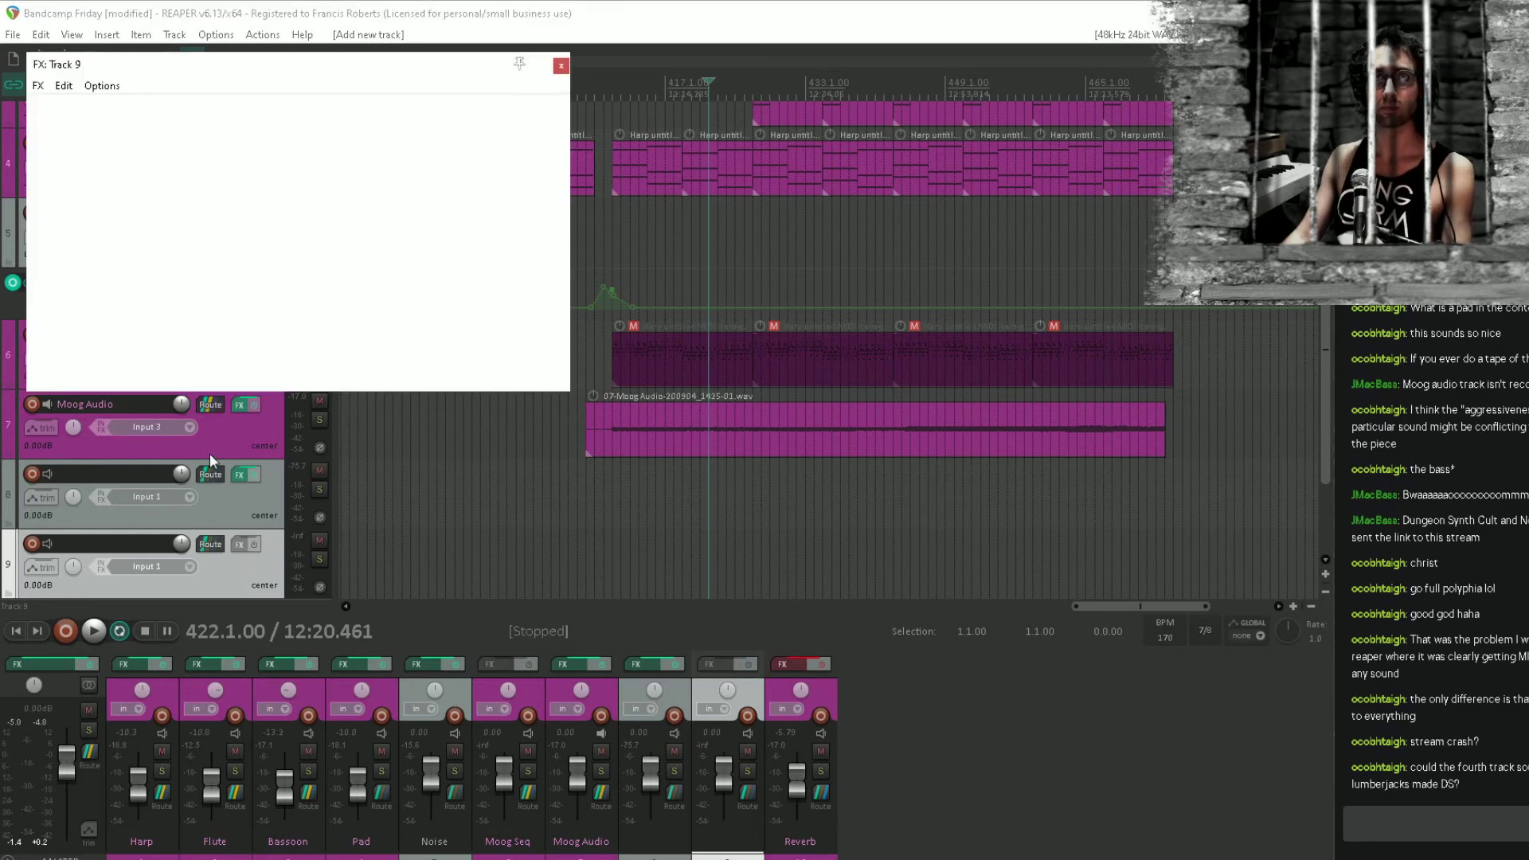
key("Escape")
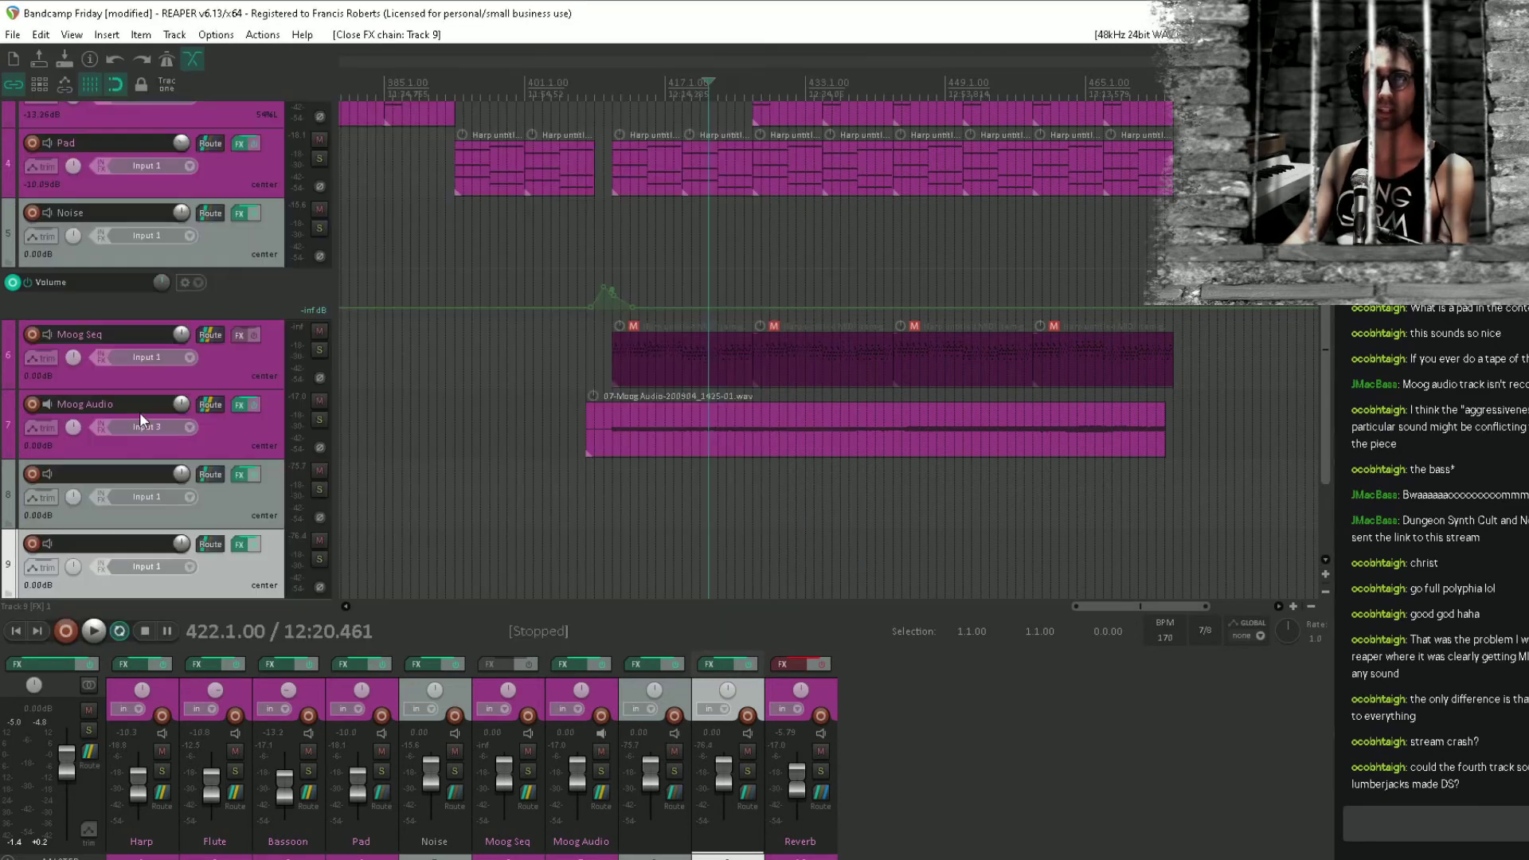
Add another track directly below Moog Audio, nest the two new effect tracks inside it as a folder, and save the project.
left_click(242, 439)
key("ctrl+t")
scroll(226, 449, "down", 3)
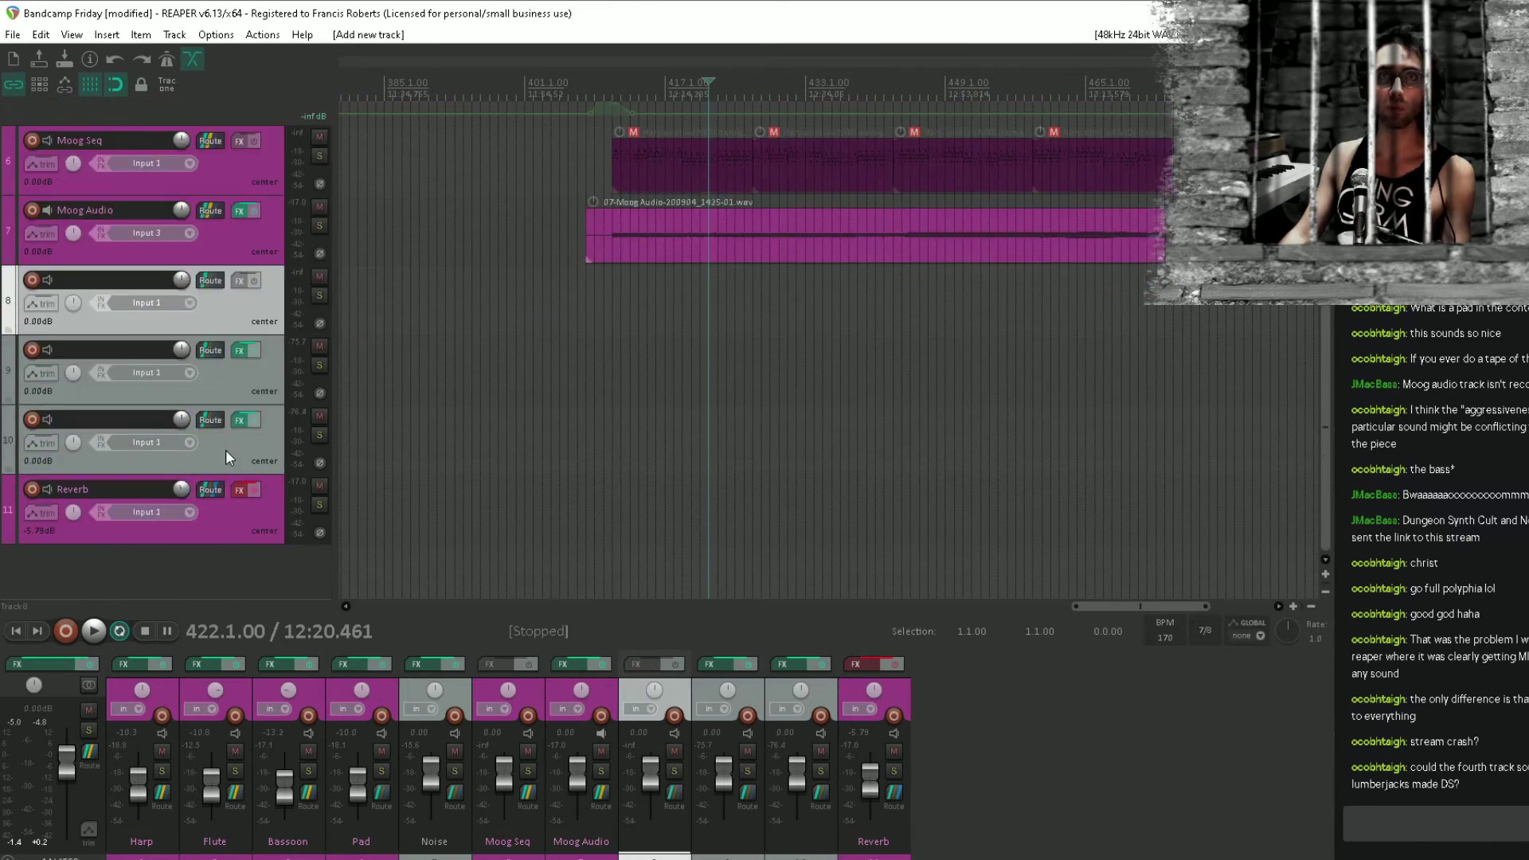
left_click(225, 460)
left_click(221, 385, "shift")
left_click_drag(221, 384, 245, 315)
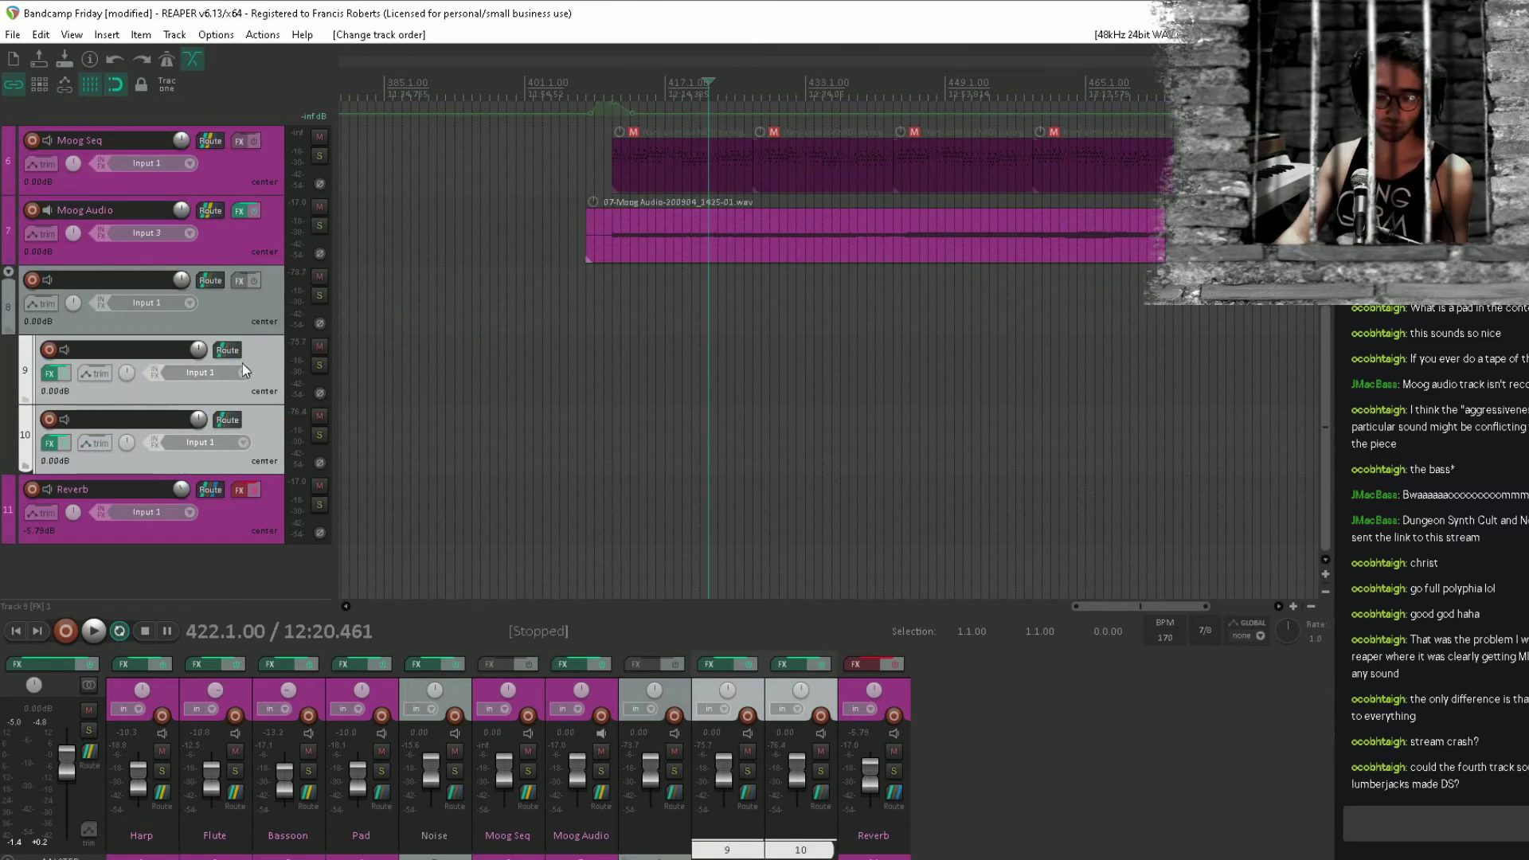
key("ctrl+s")
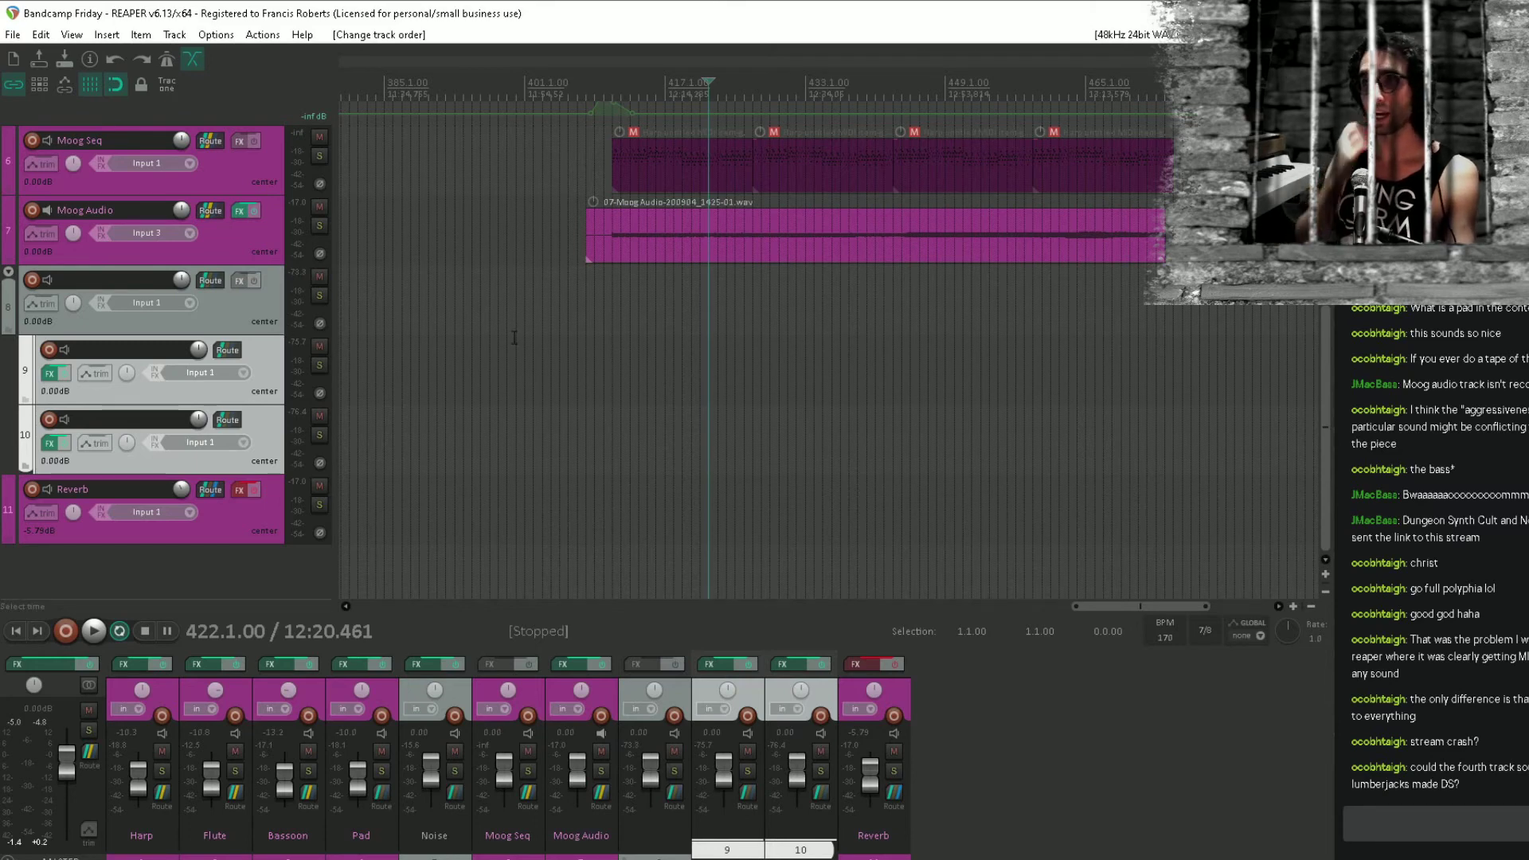
Name the two nested tracks Moog seq L and Moog seq R, panning them 100% left and 100% right.
left_click(159, 358)
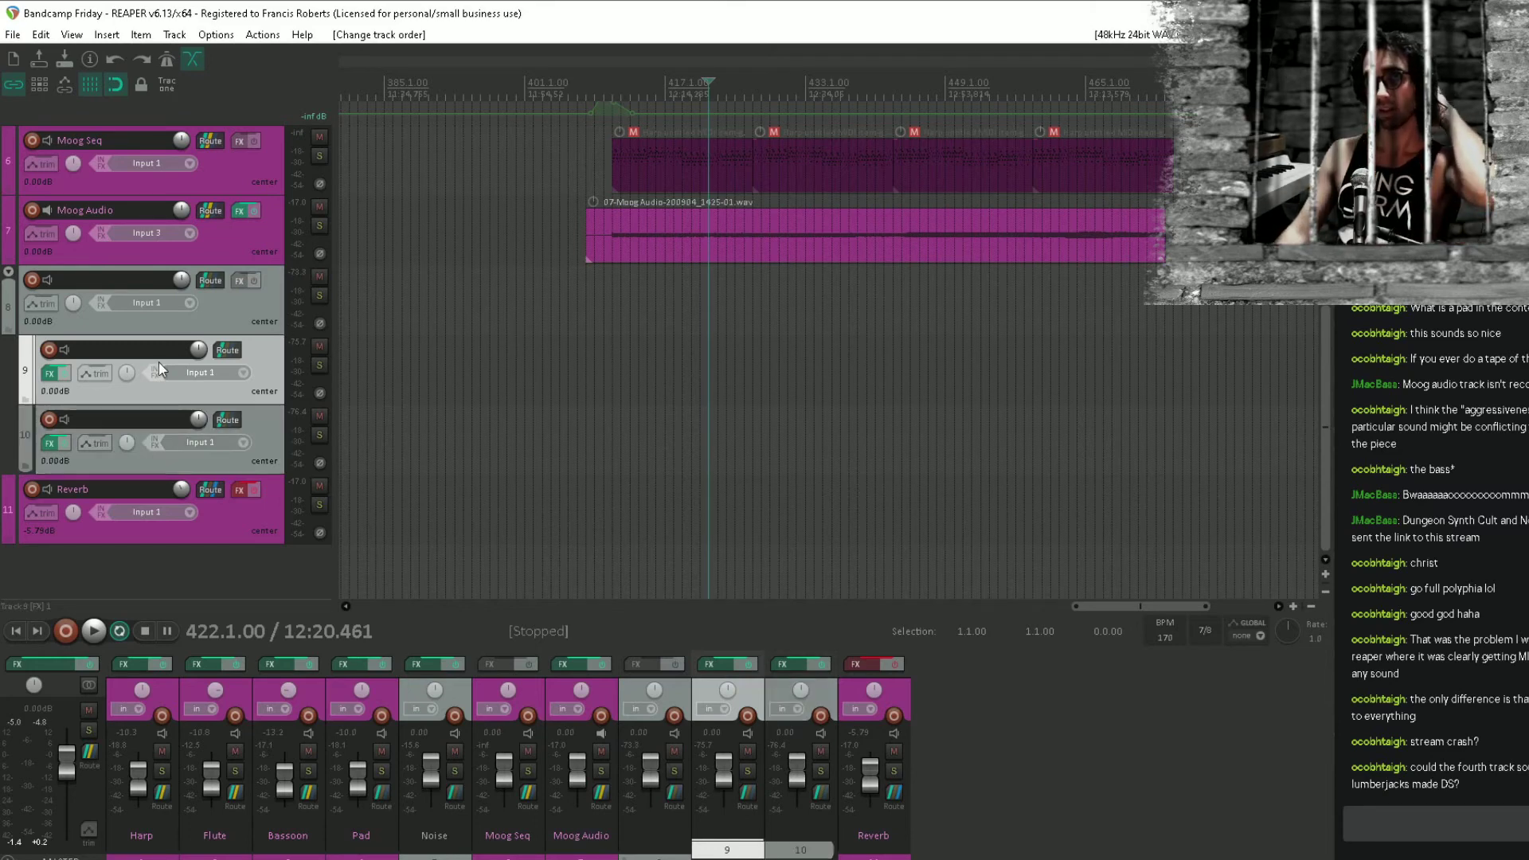
double_click(164, 354)
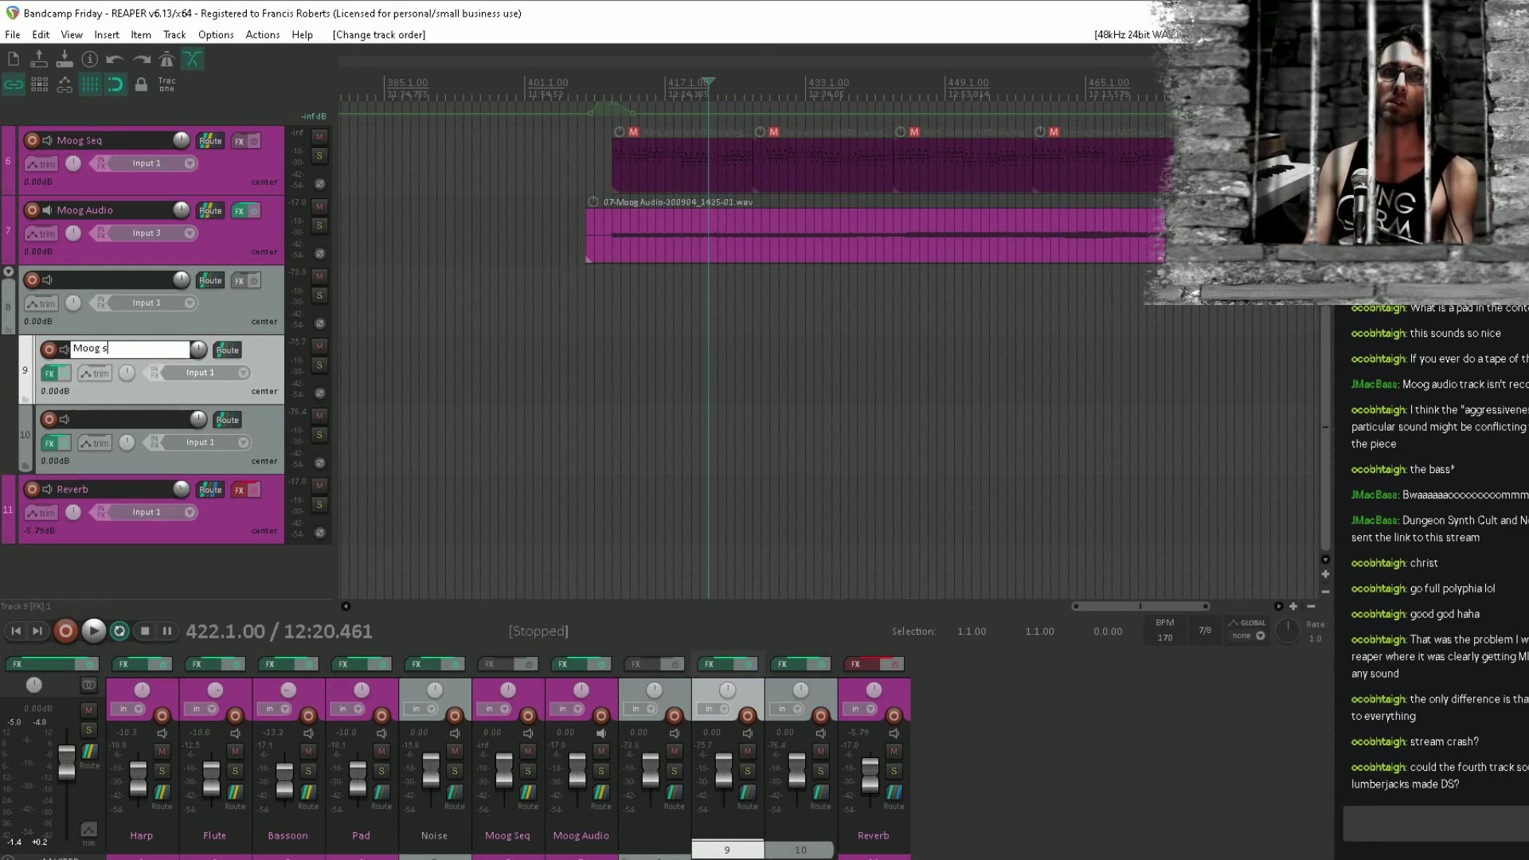
type("Moog seq L")
key("Tab")
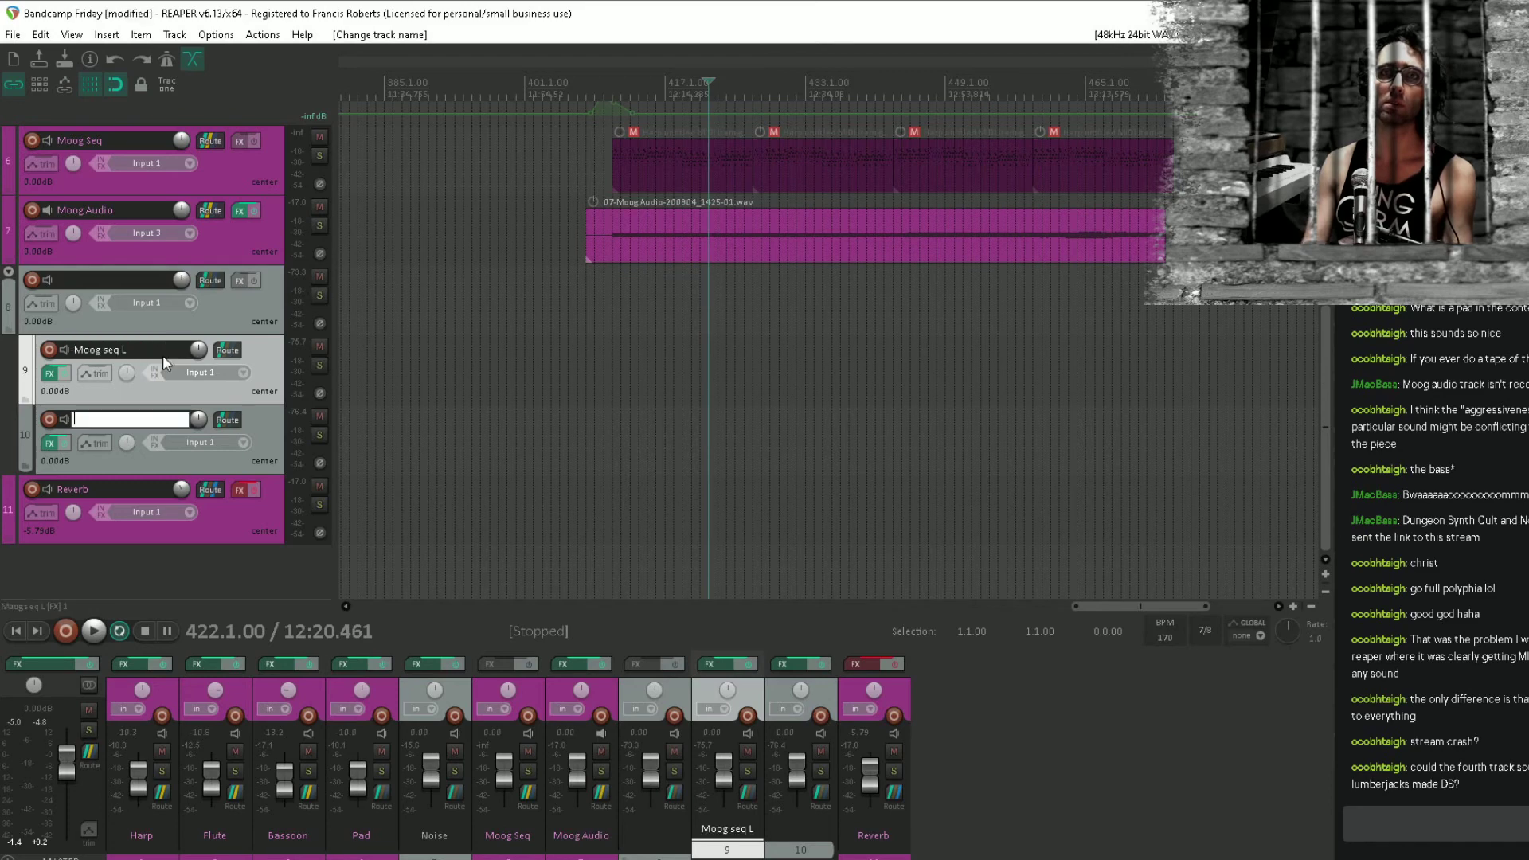
type("Moog seq R")
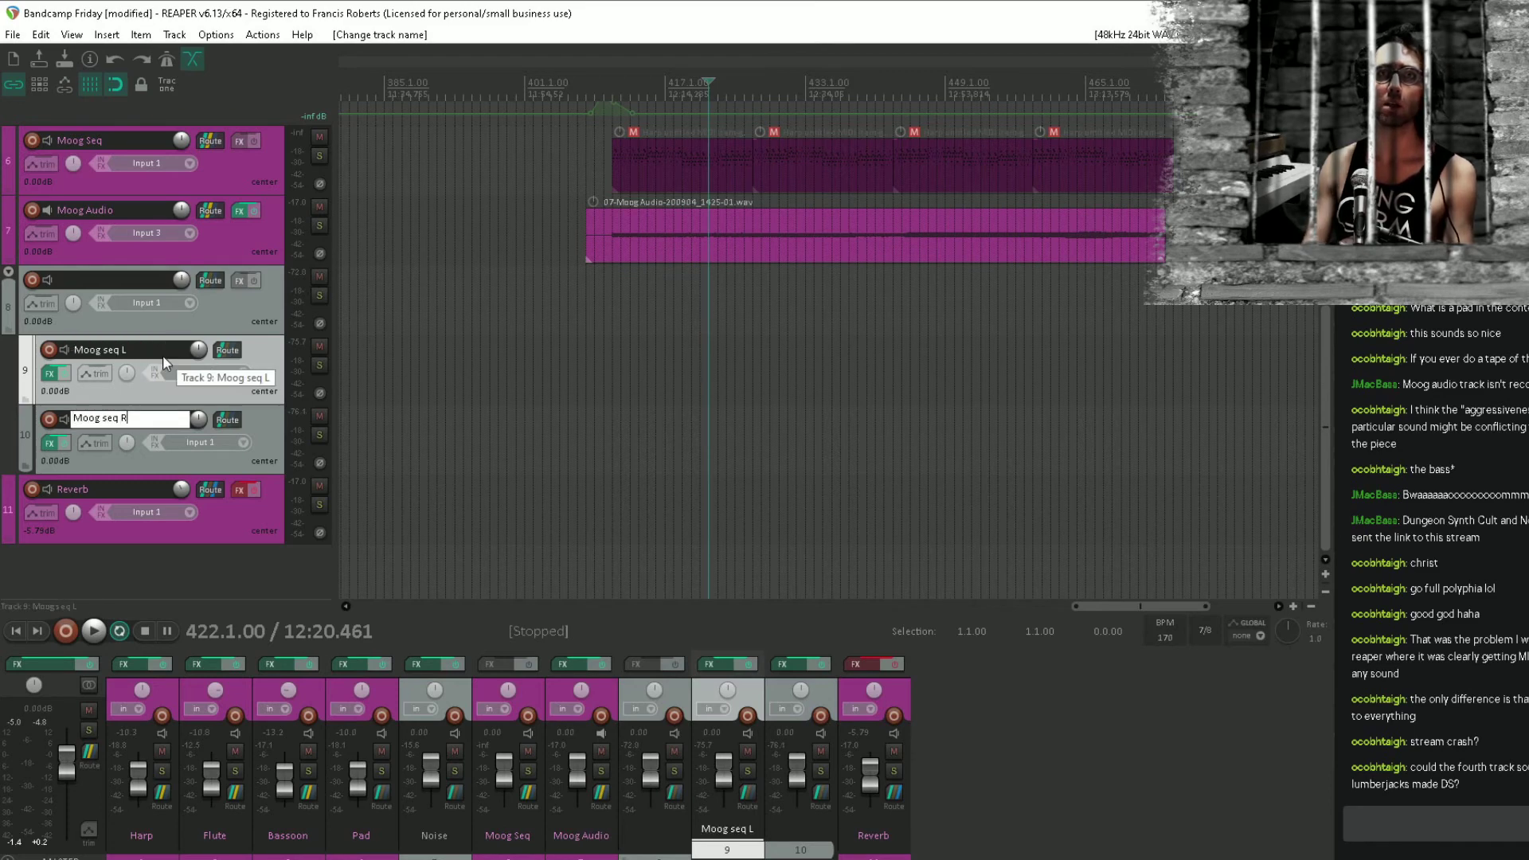
key("Return")
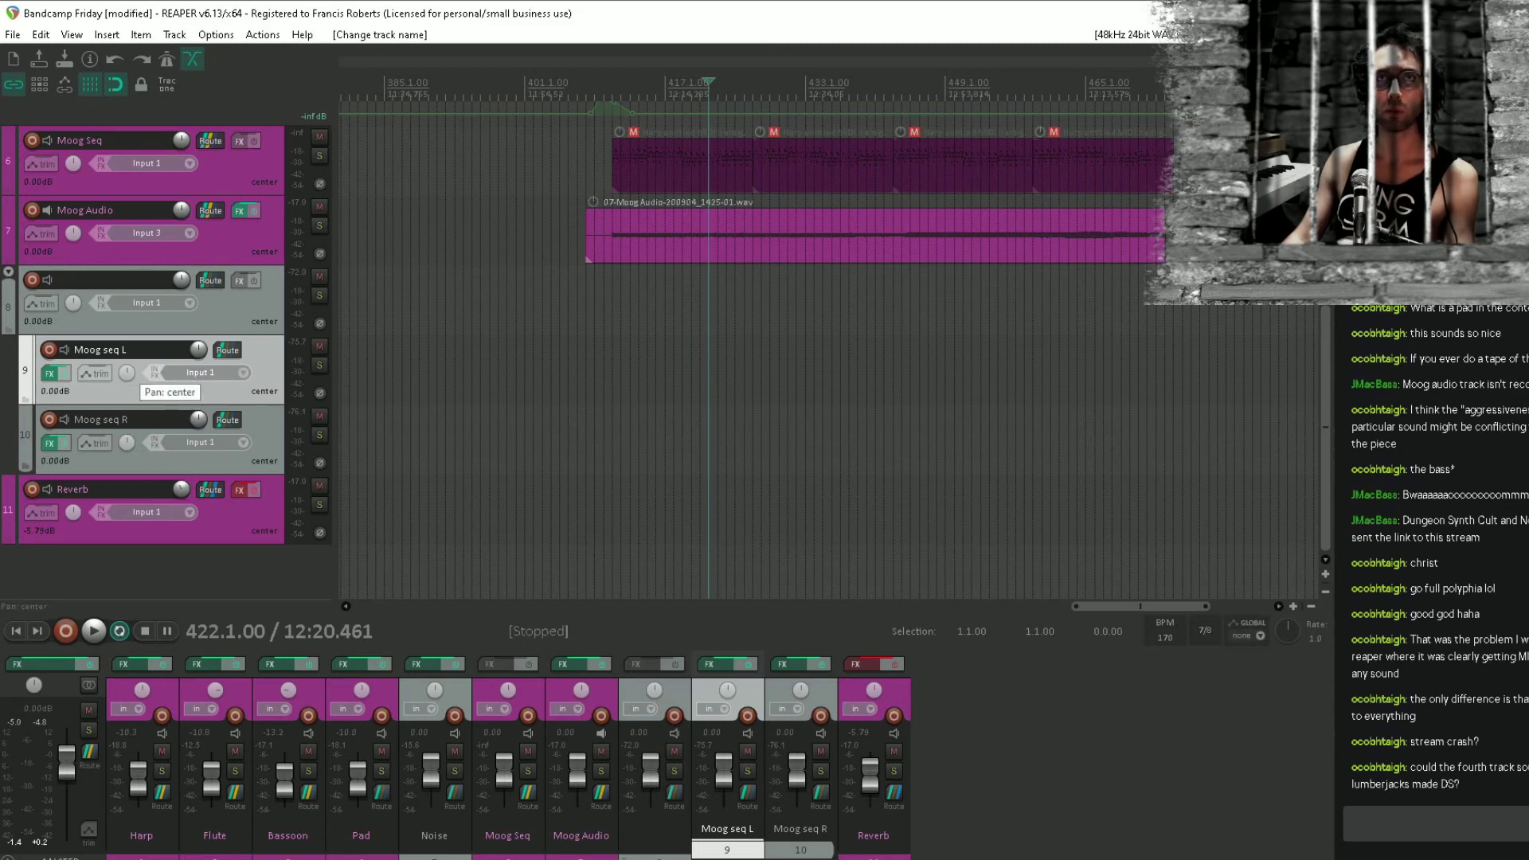
left_click_drag(127, 374, 127, 374)
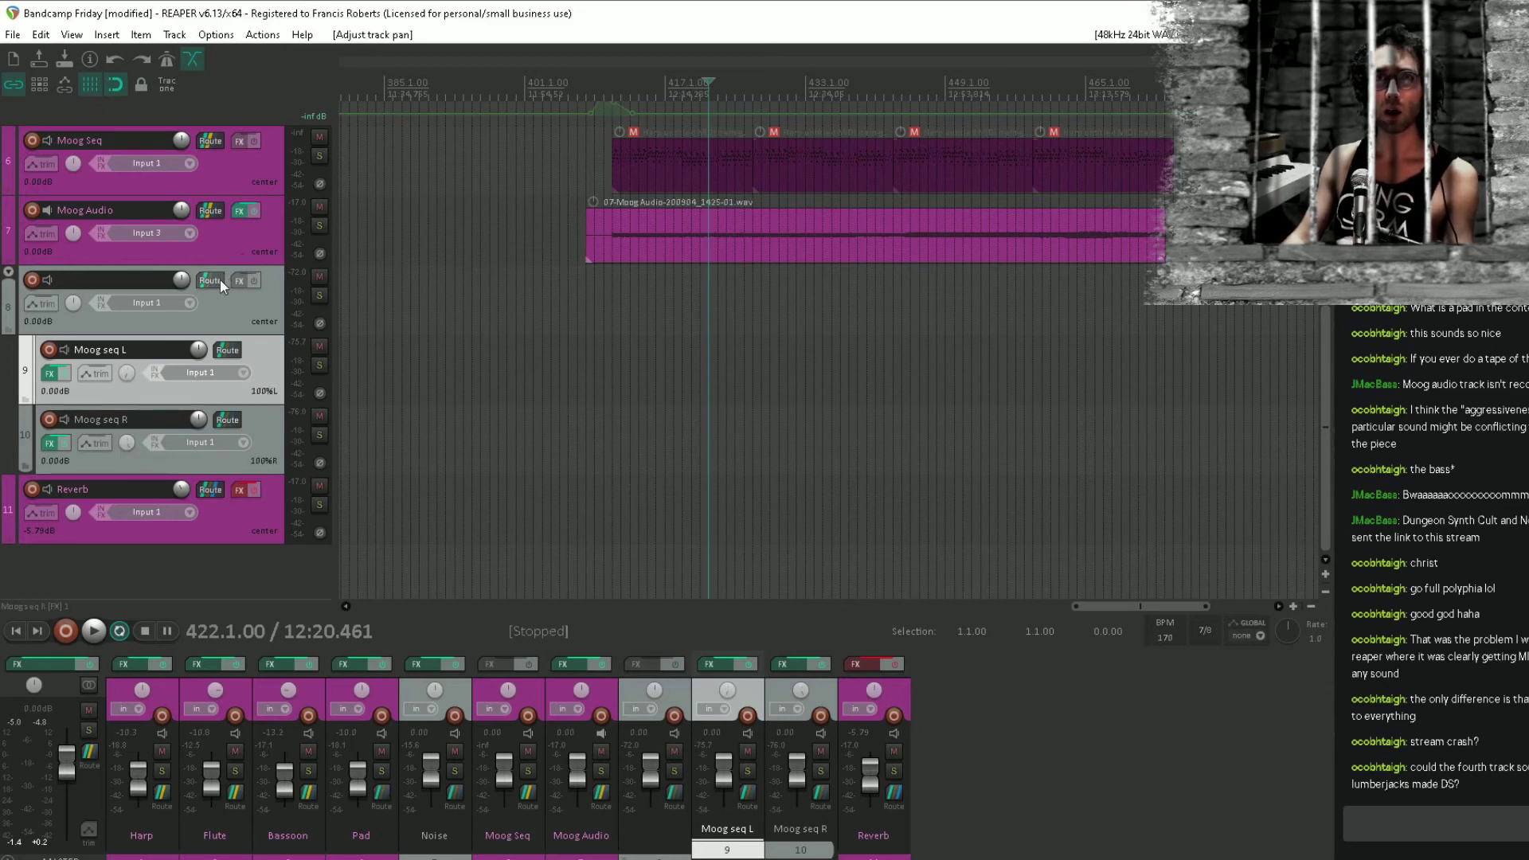
Name the folder track Stereo Moogs and add a send from it to the Reverb track.
double_click(110, 280)
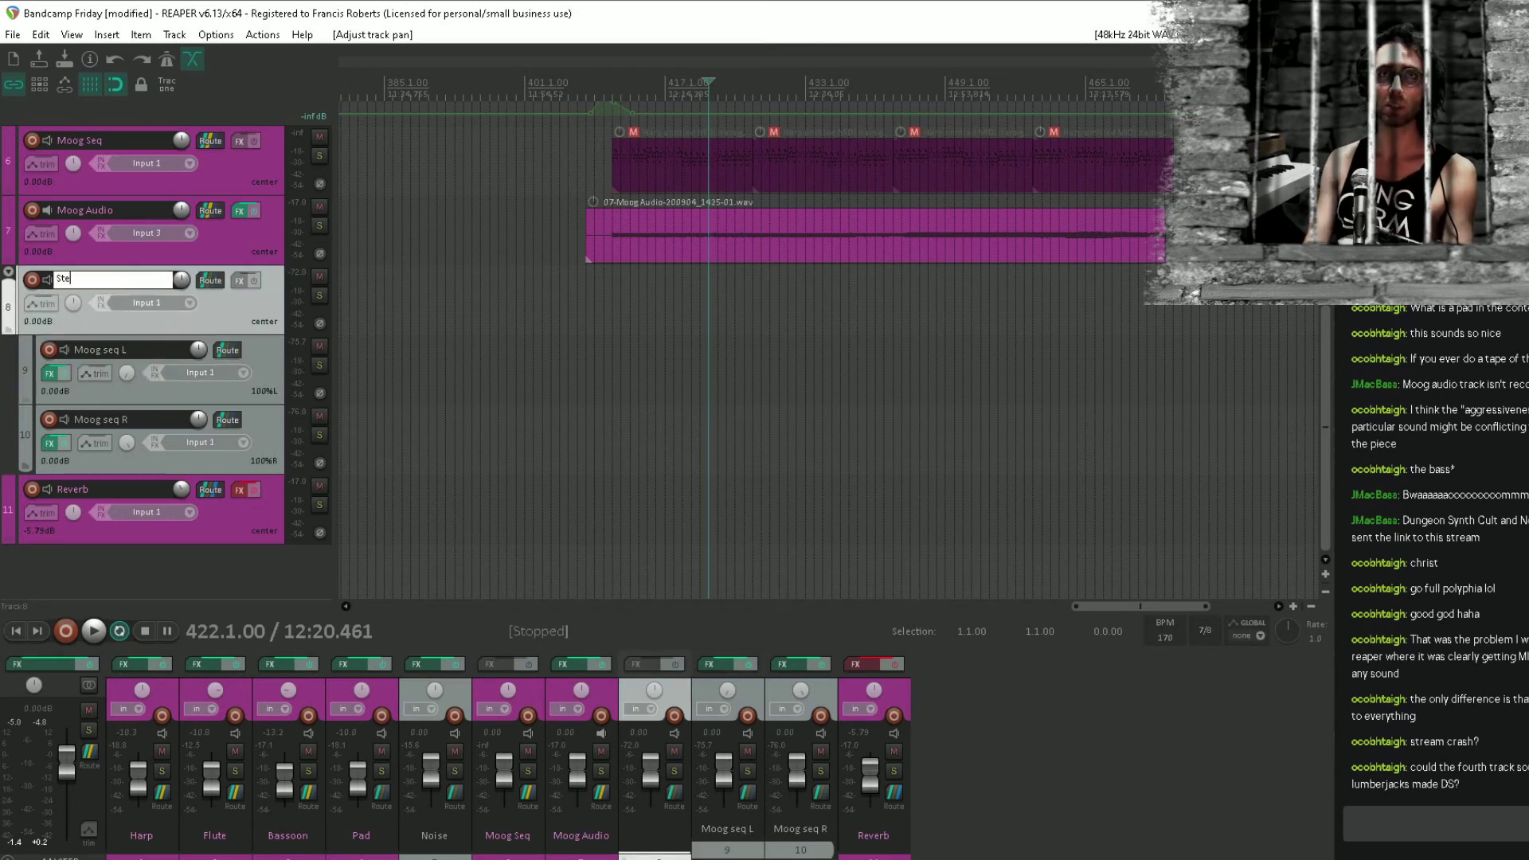
key("Return")
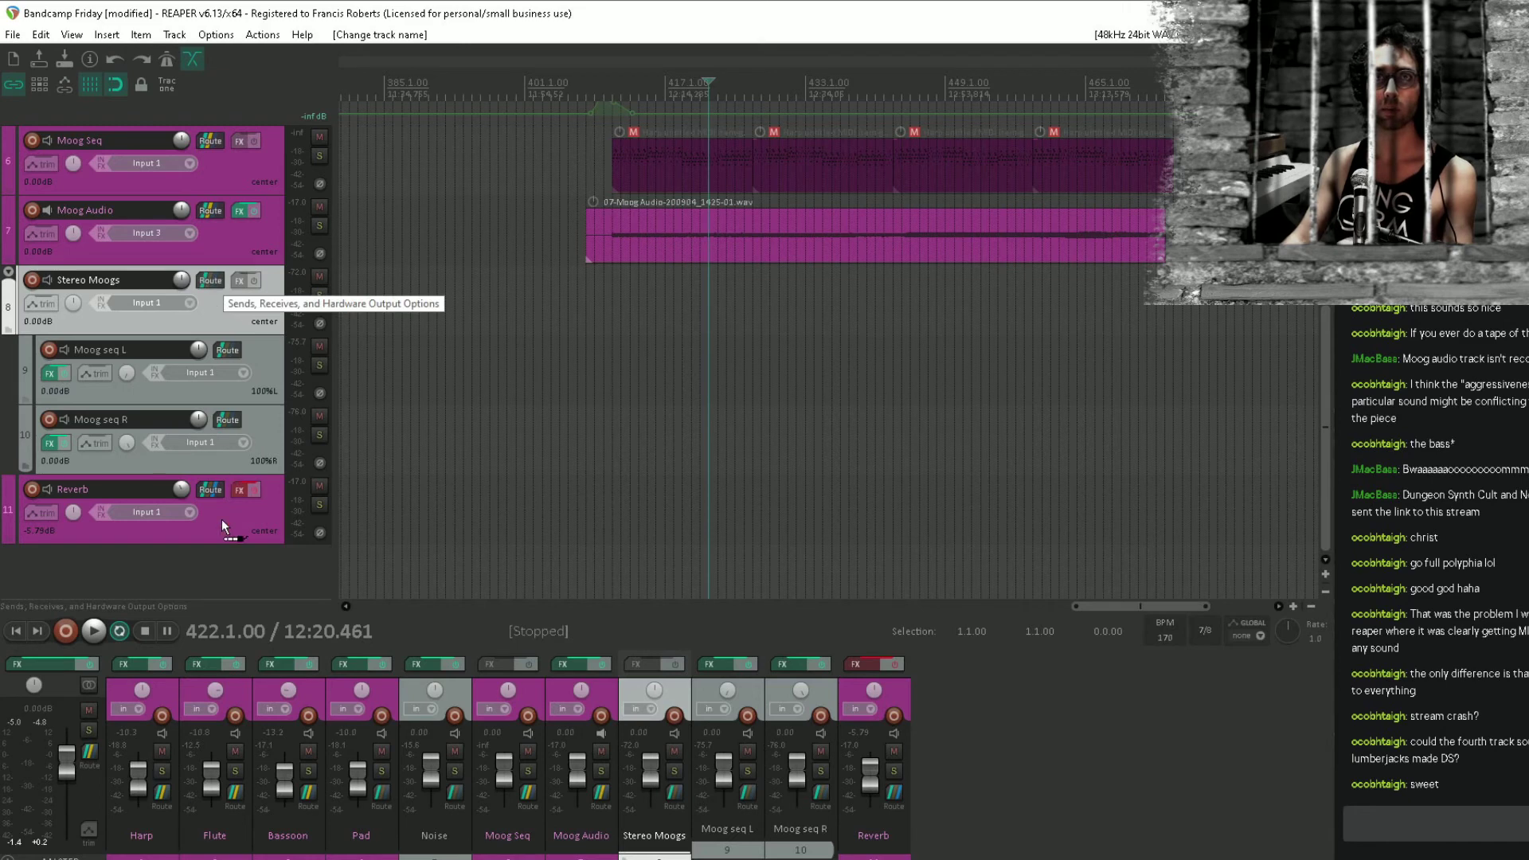
left_click_drag(221, 519, 222, 521)
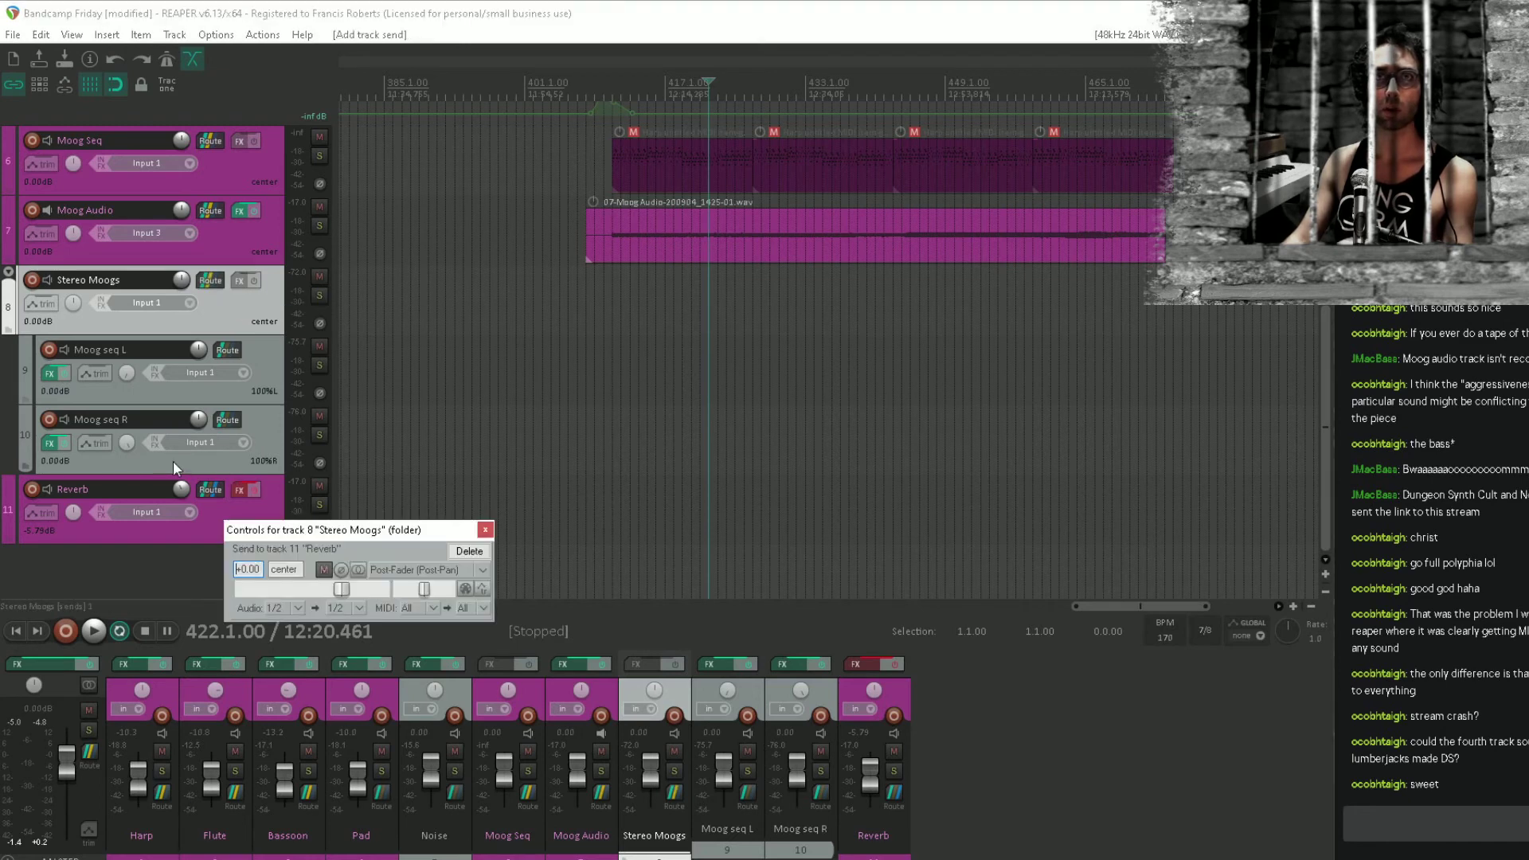
Check Moog Audio's Reverb send level and add a second Stereo Moogs send to Reverb at -6.30 dB.
left_click(210, 281)
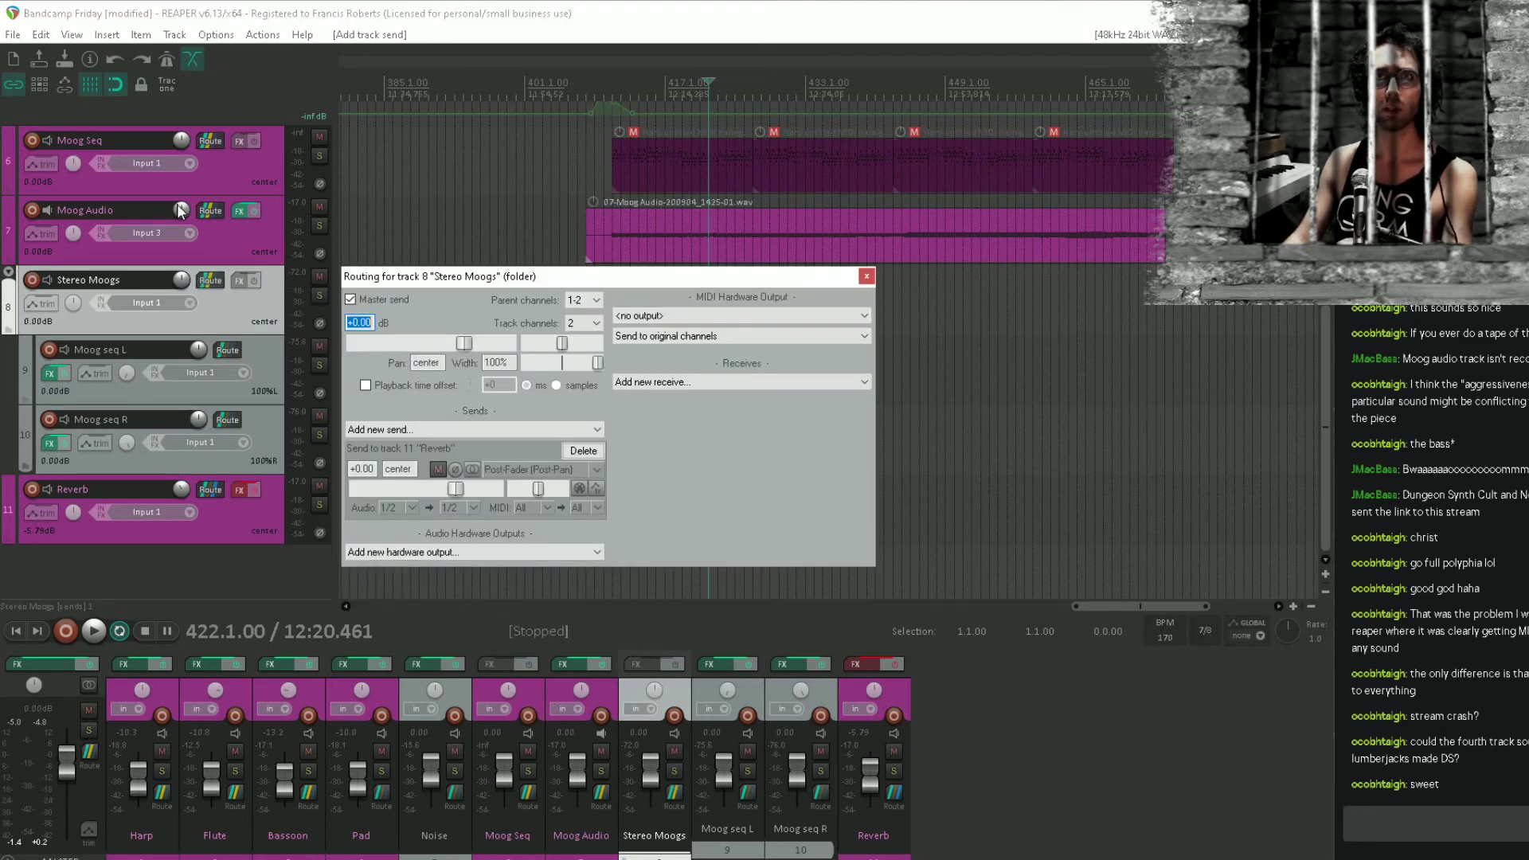
left_click(210, 211)
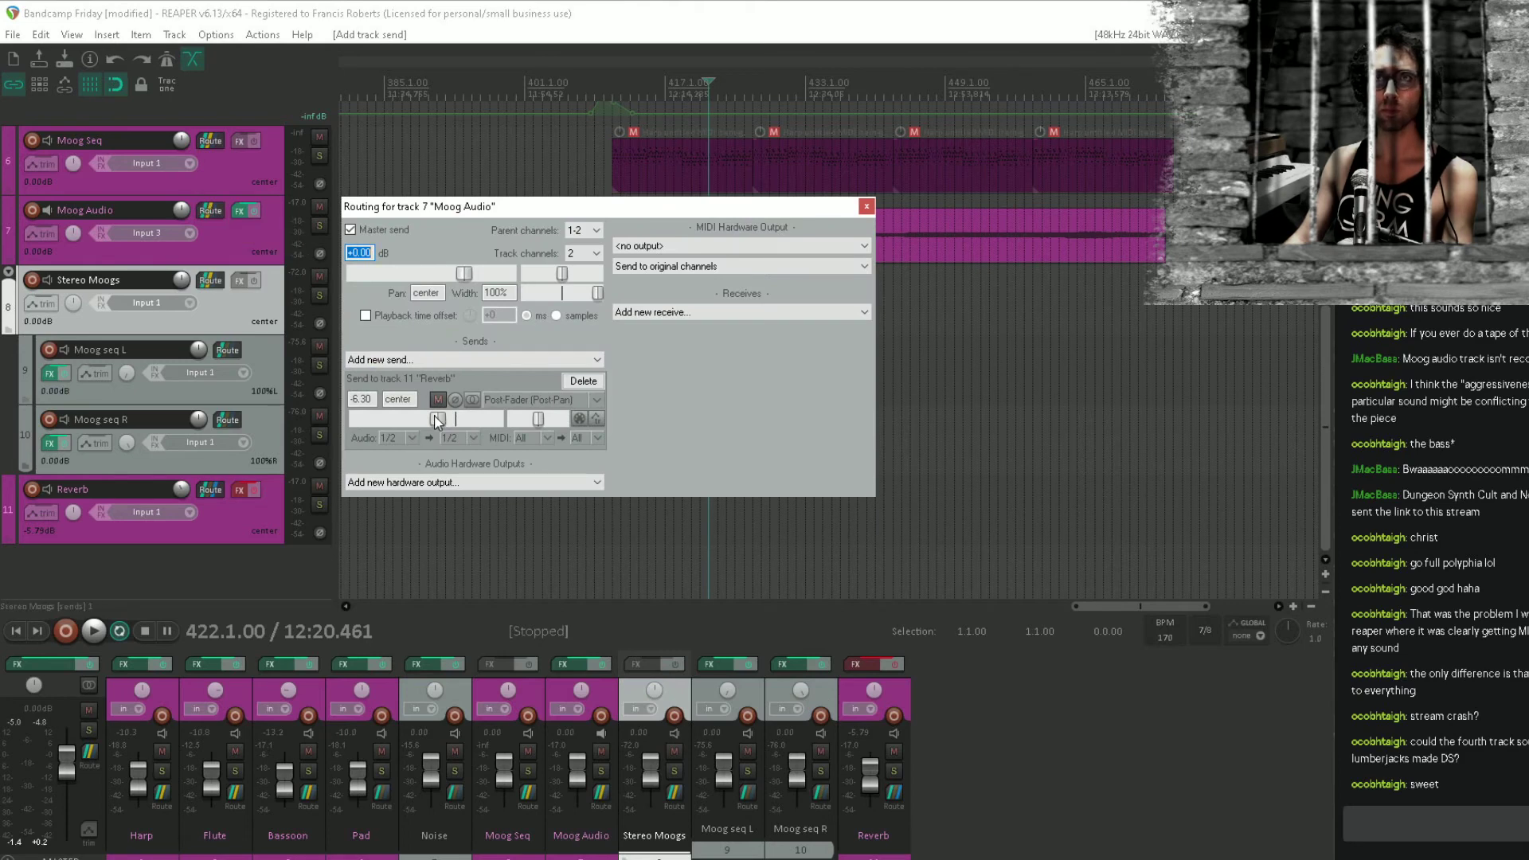
key("Escape")
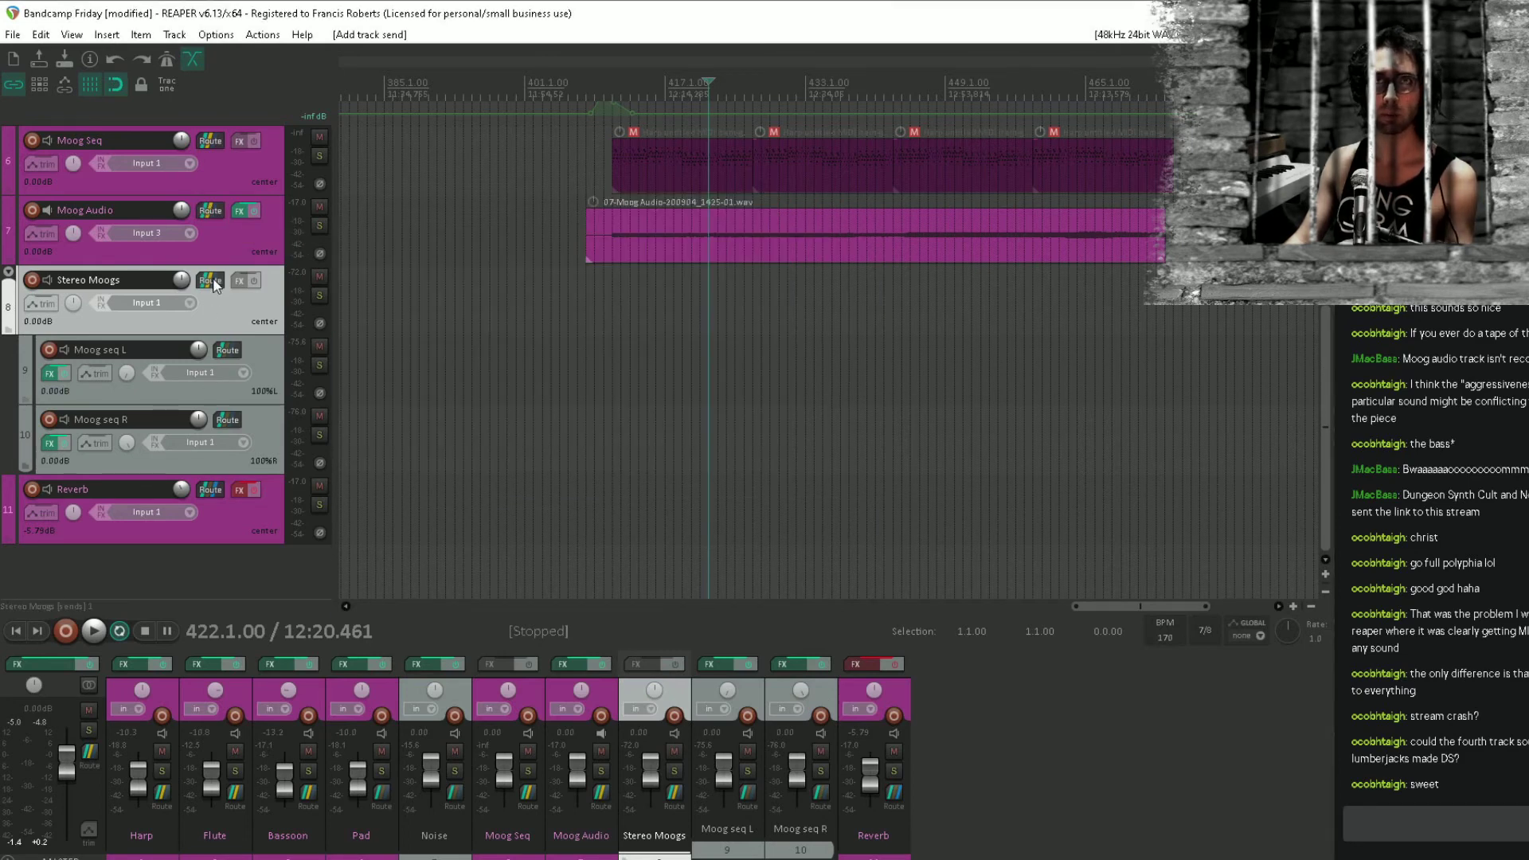
left_click_drag(213, 493, 214, 492)
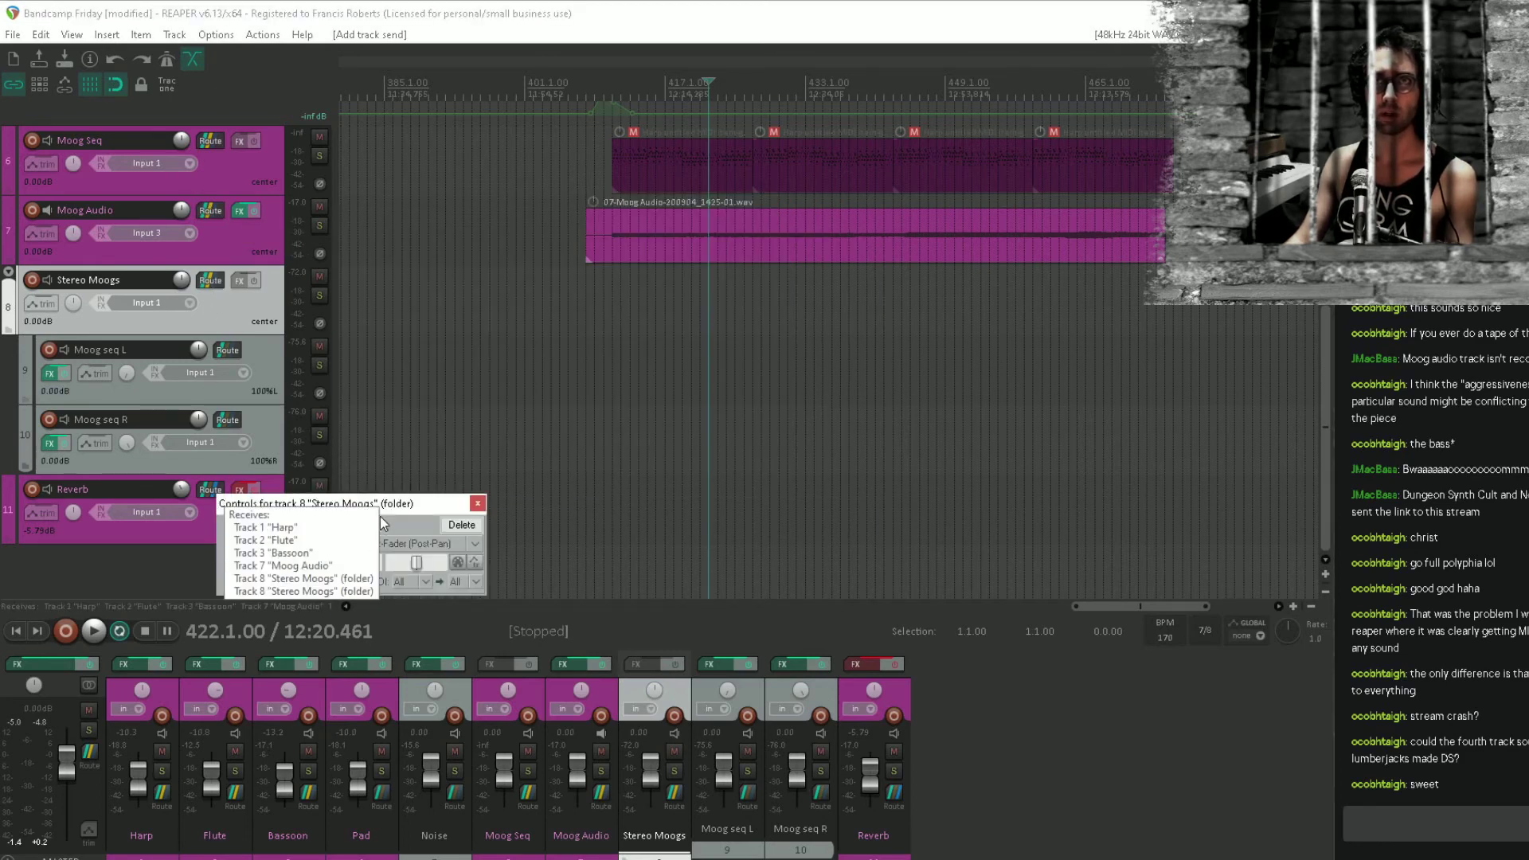
left_click_drag(400, 505, 493, 471)
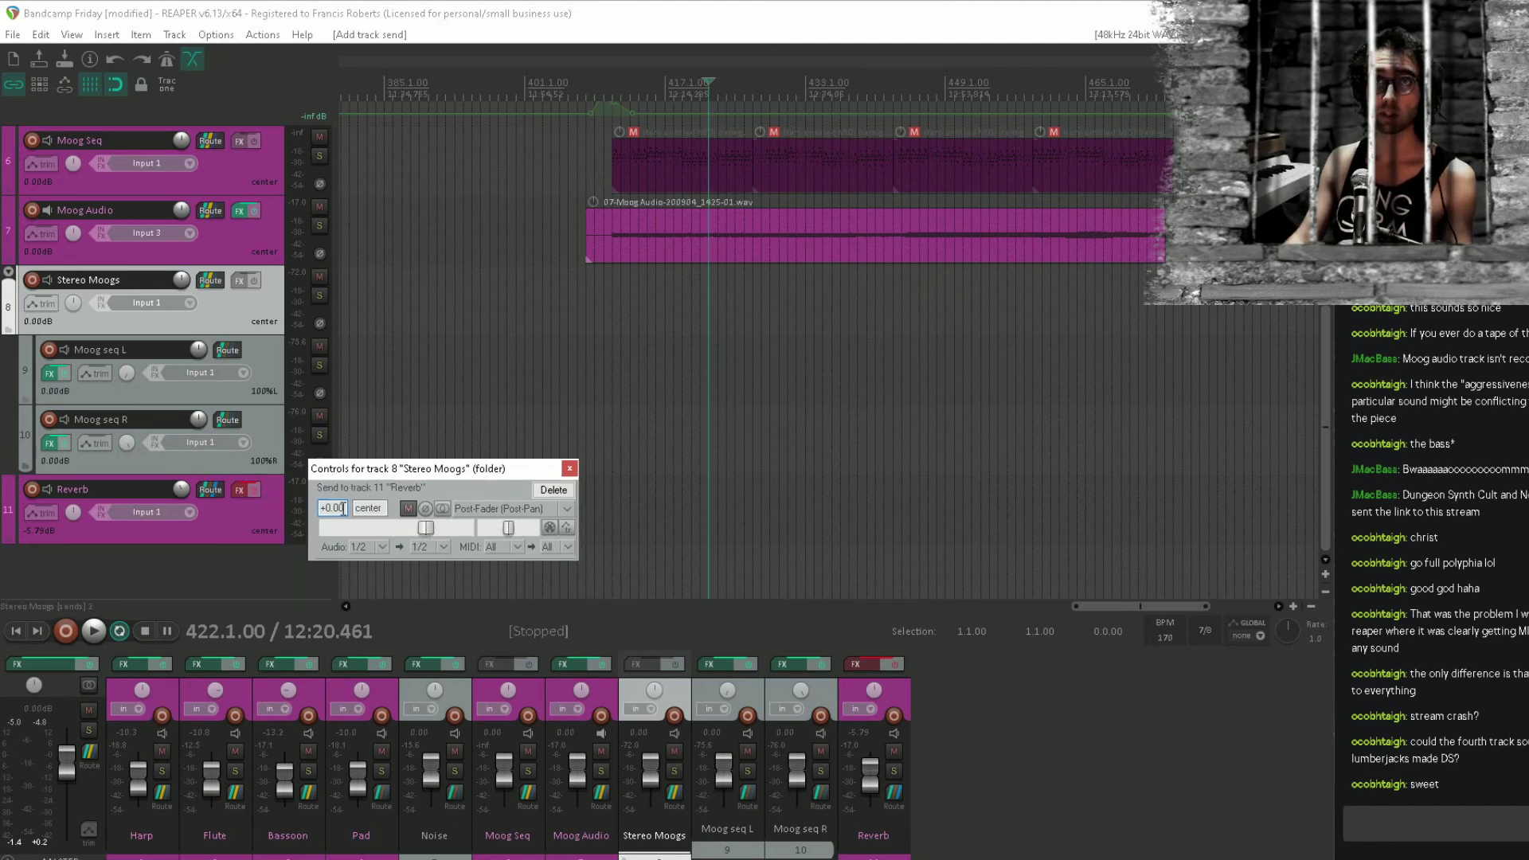
type("-6.30")
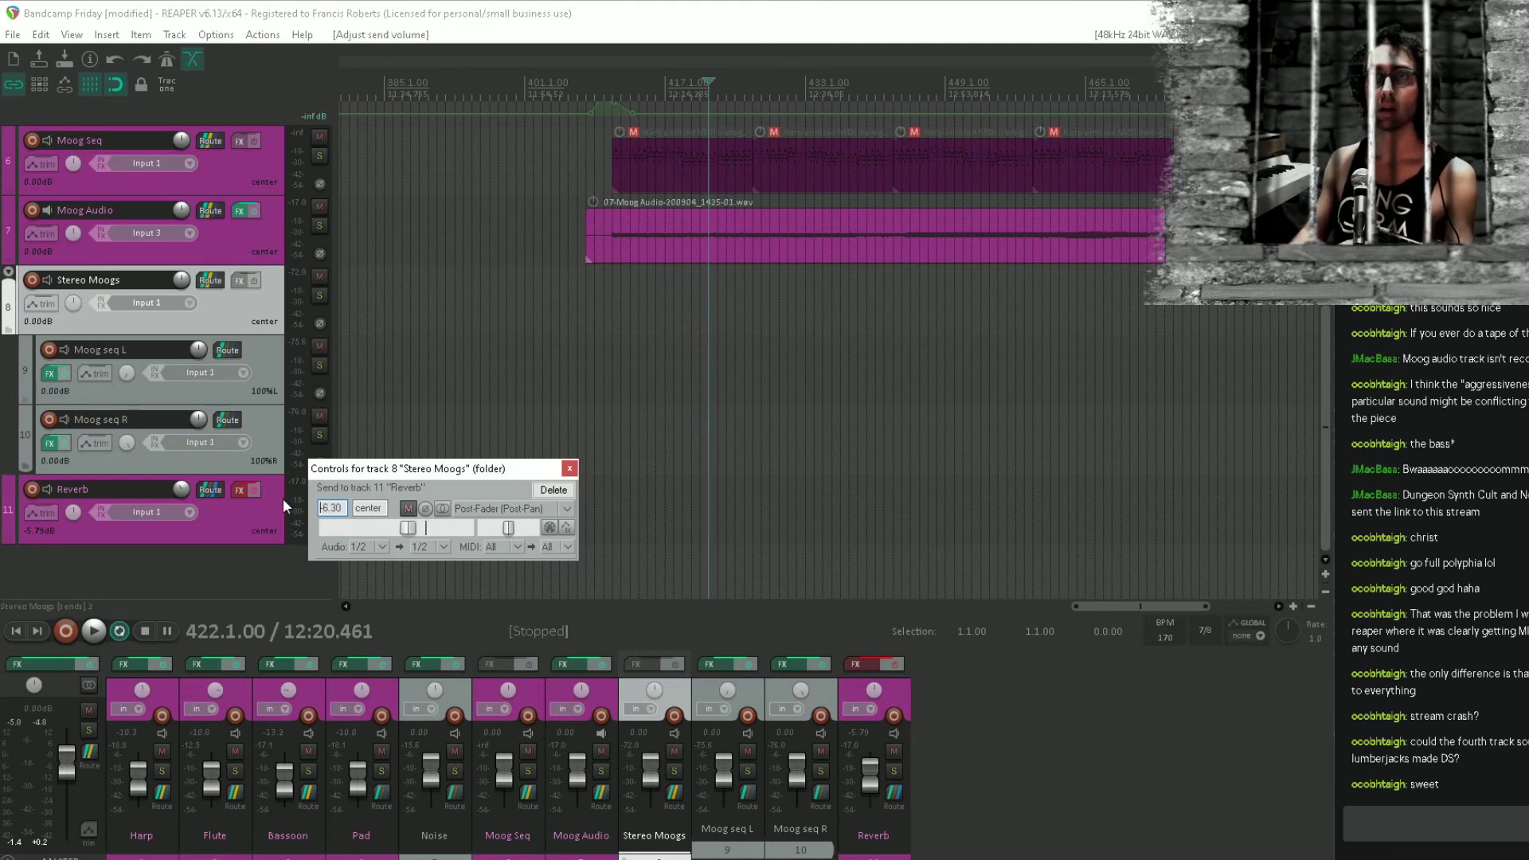
left_click(570, 468)
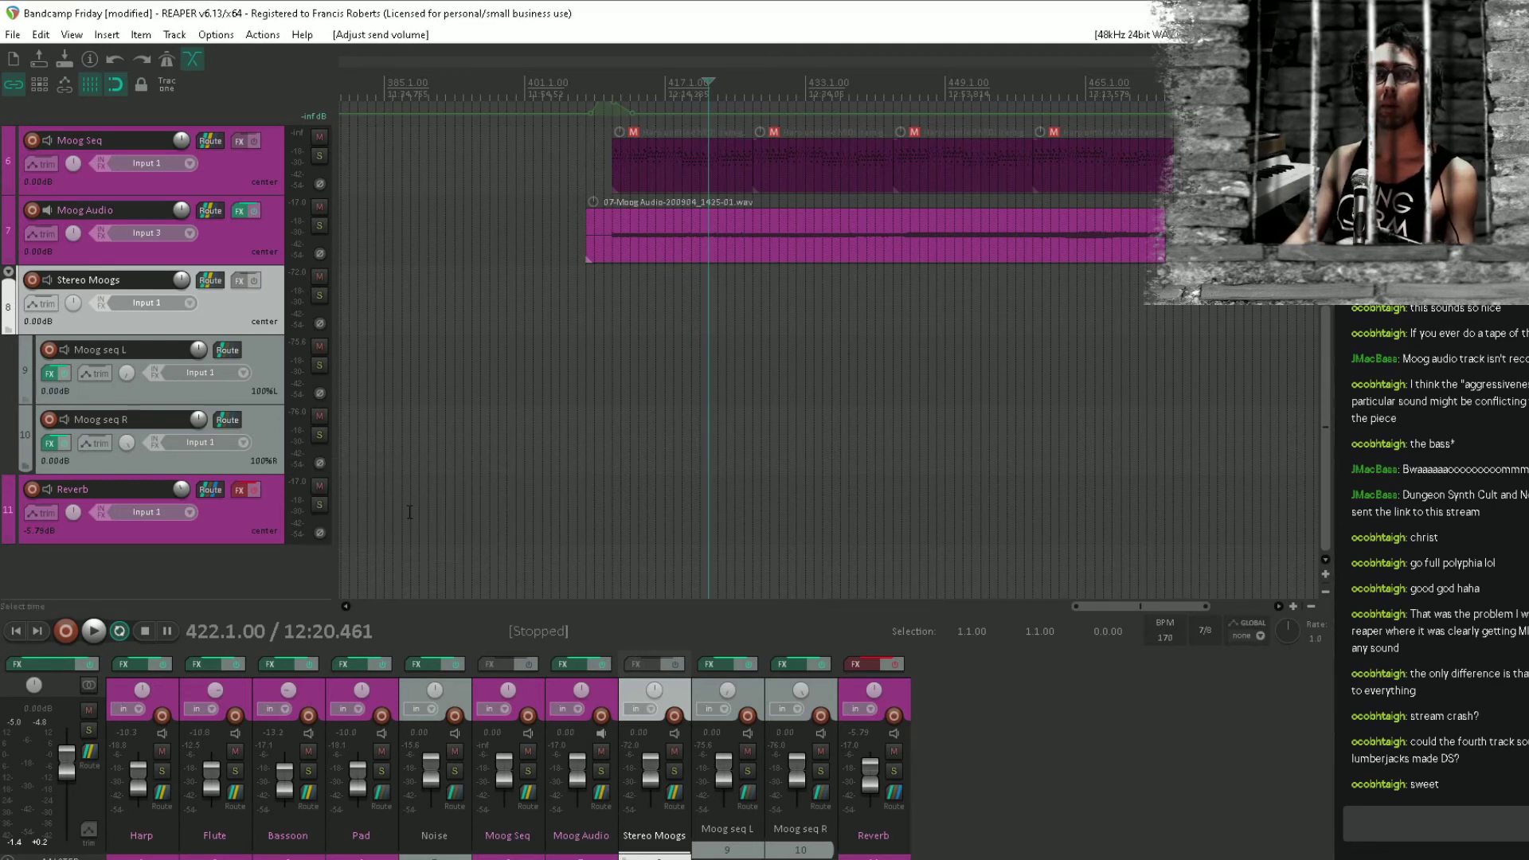
Move the recorded Moog audio item from the Moog Audio track to Moog seq L, keeping its start position.
left_click(620, 280)
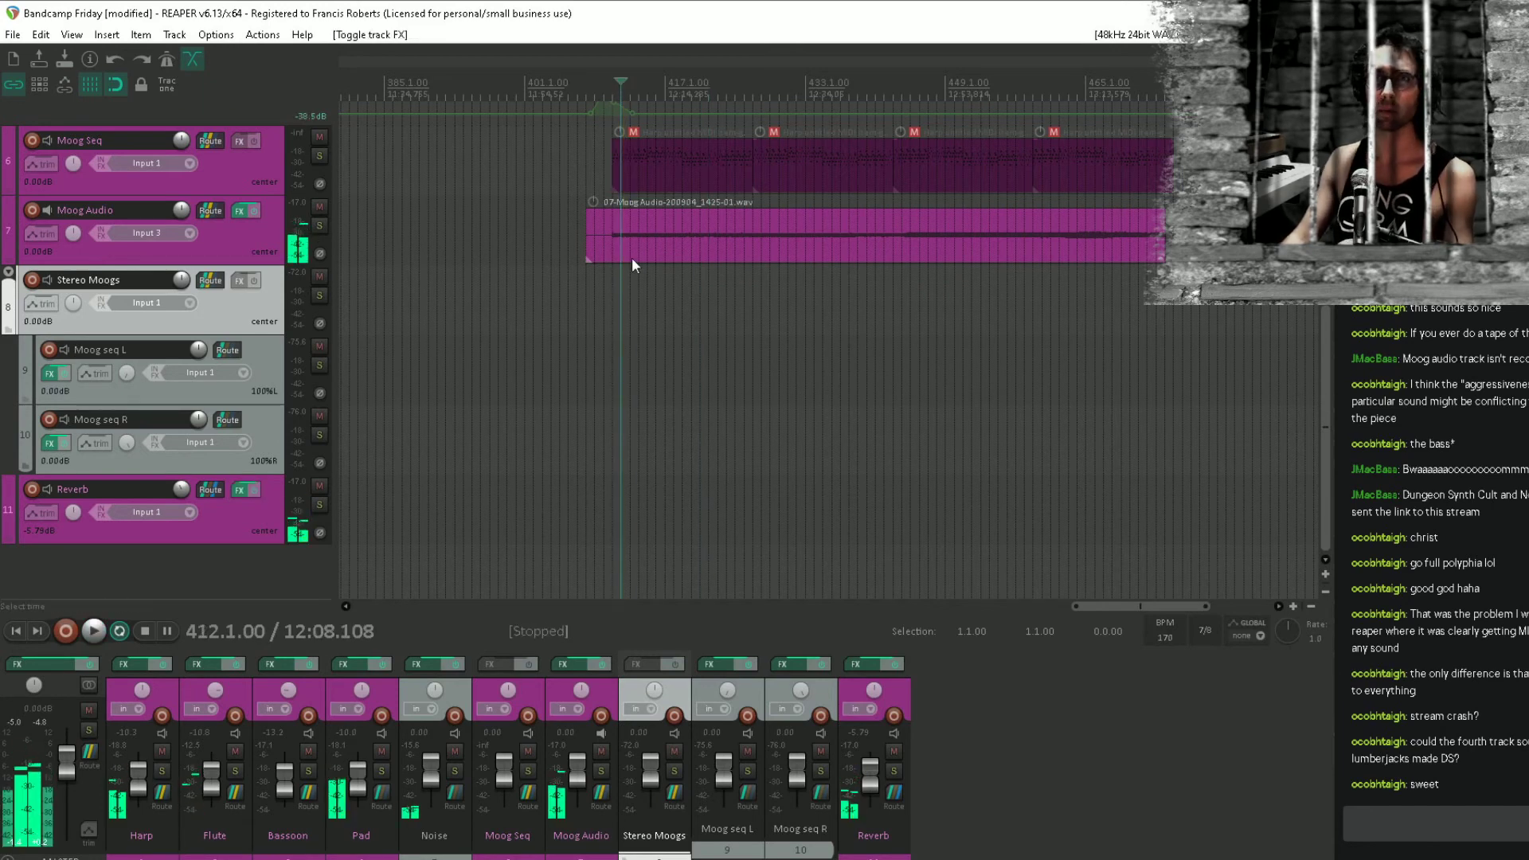
left_click_drag(697, 215, 711, 352)
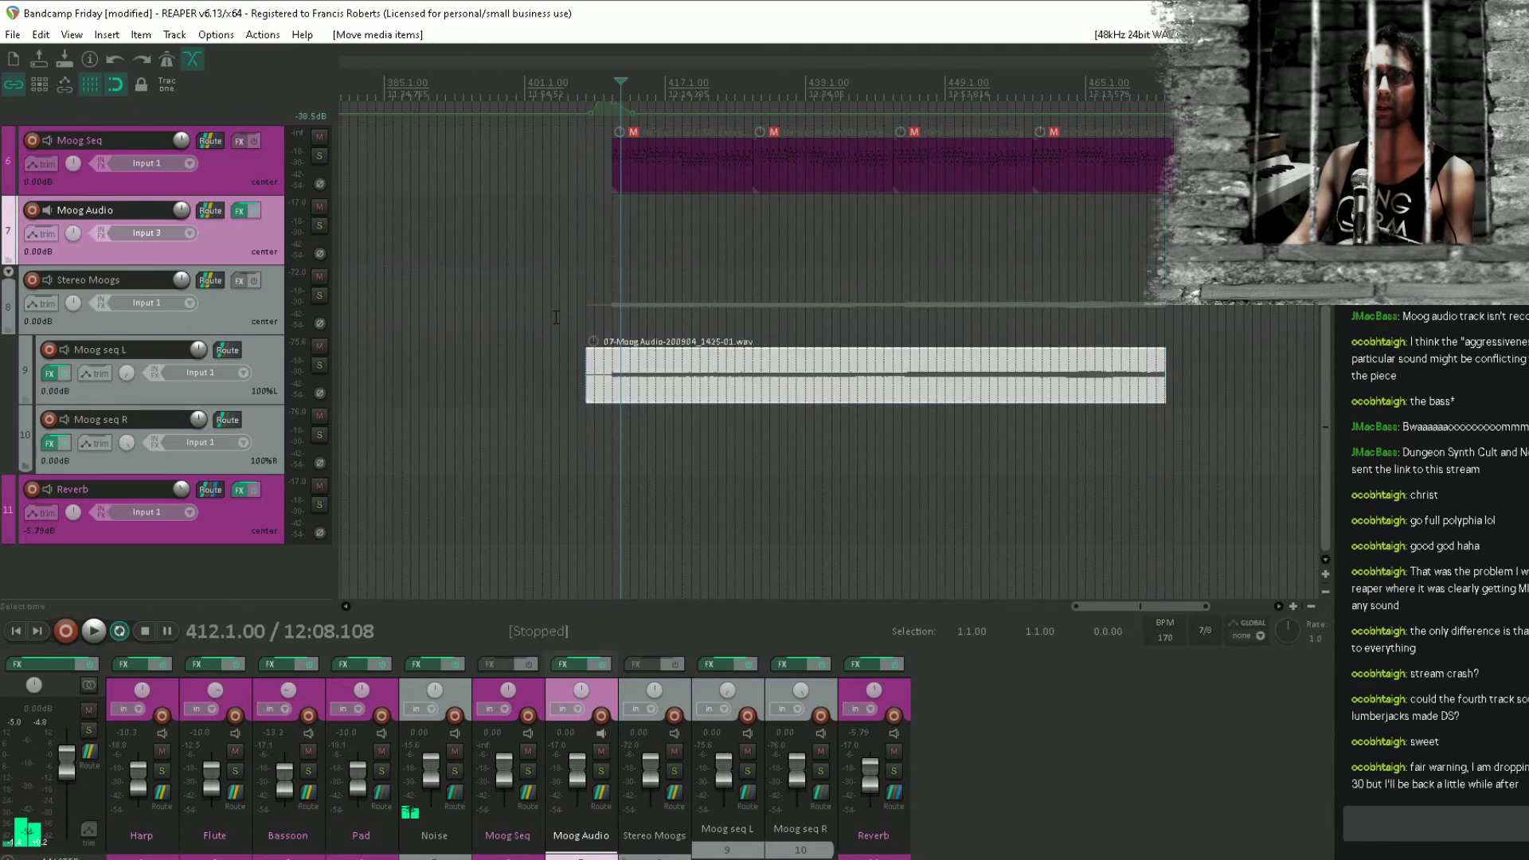
scroll(556, 317, "up", 5)
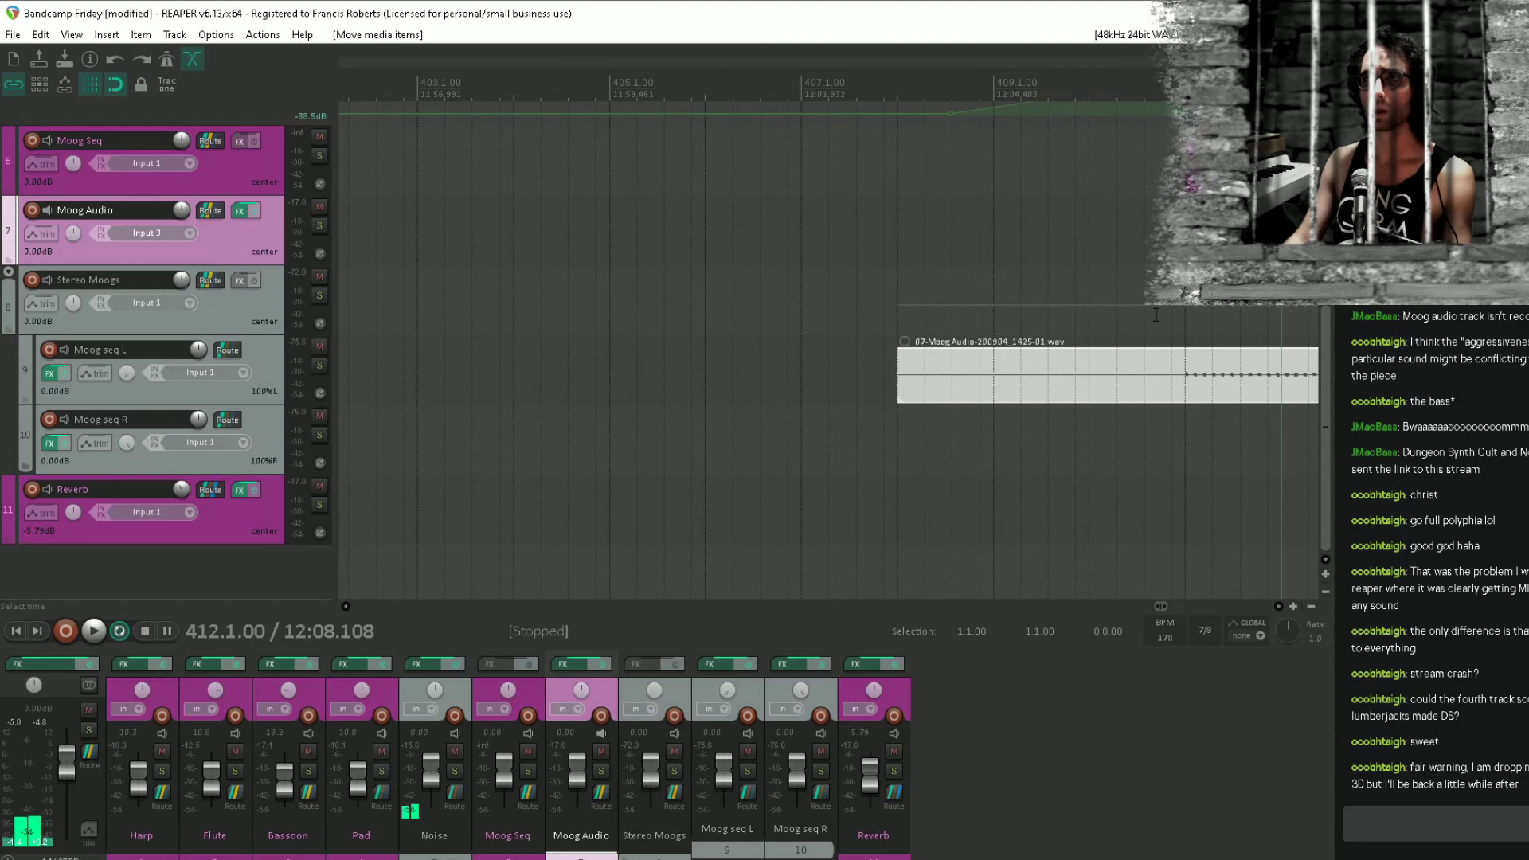
key("ctrl+z")
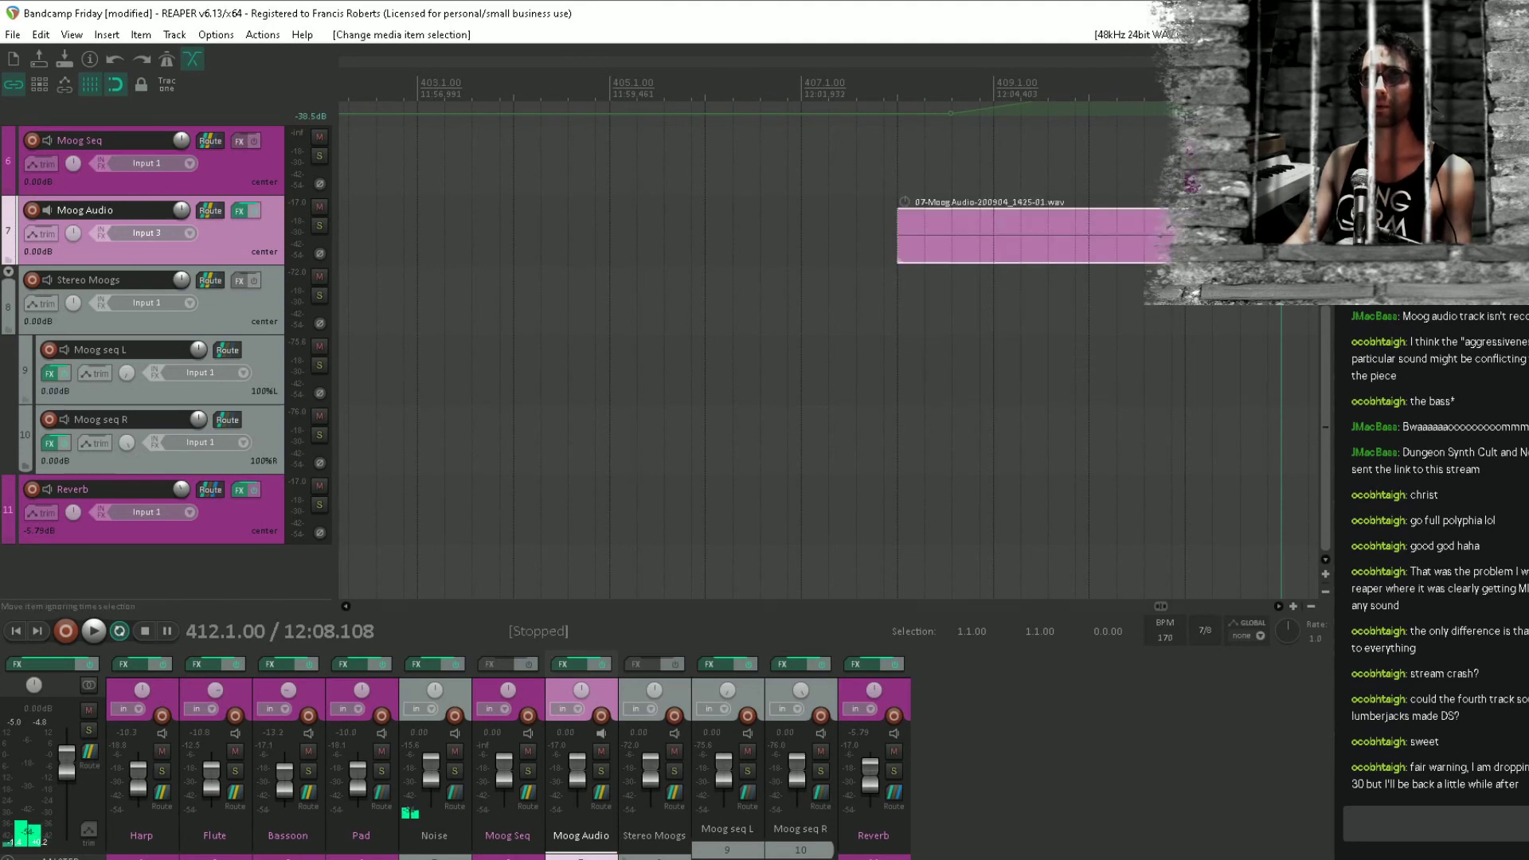
left_click_drag(1167, 257, 724, 442)
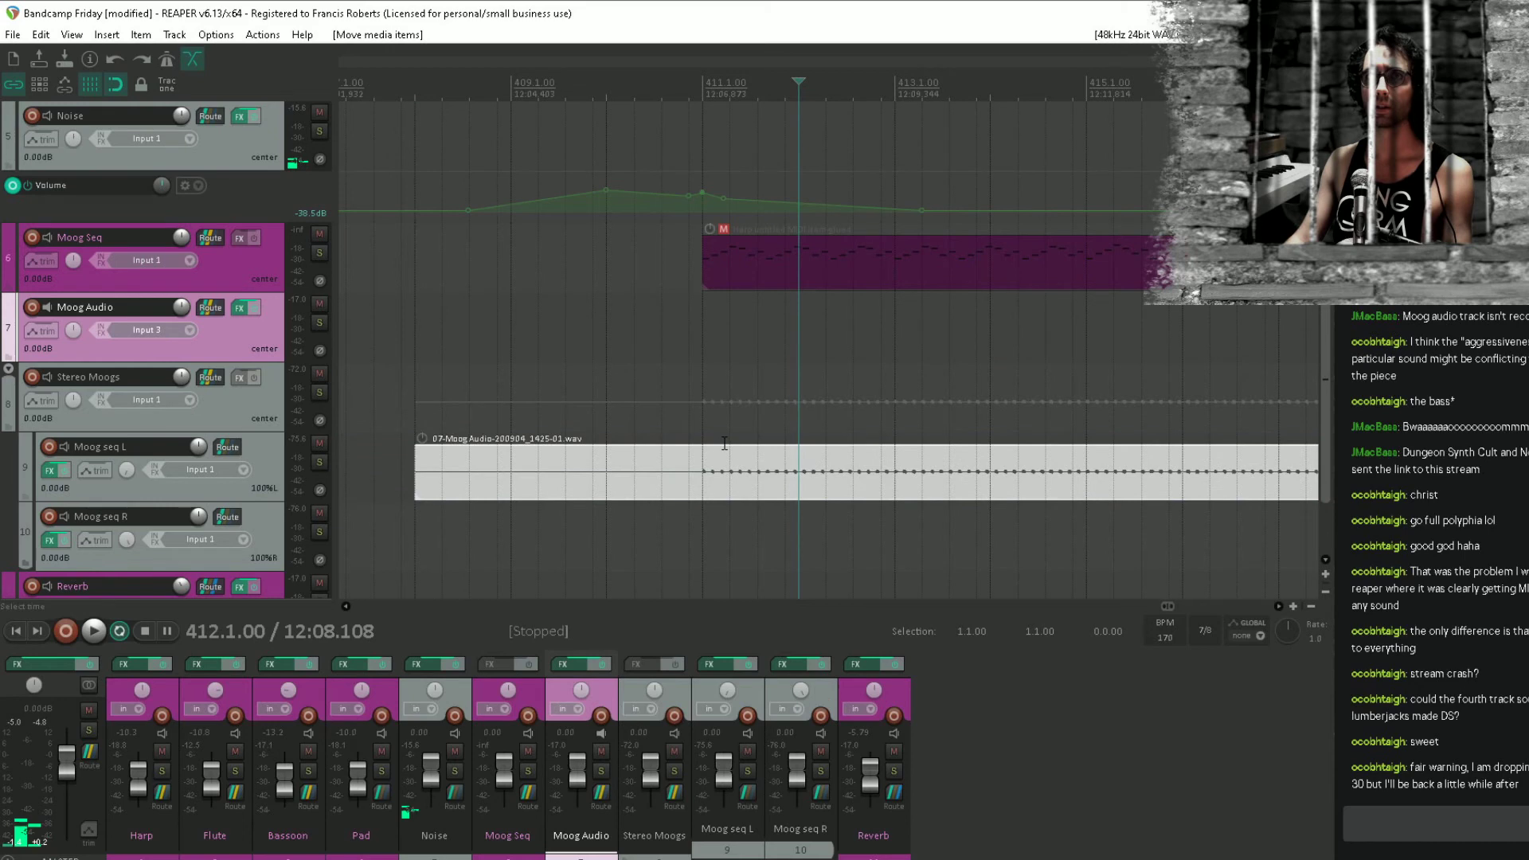
left_click(440, 340)
Unmute the four Moog Seq MIDI items and place the edit cursor at bar 413 on the Moog Audio track.
left_click(747, 257)
scroll(1033, 290, "down", 5)
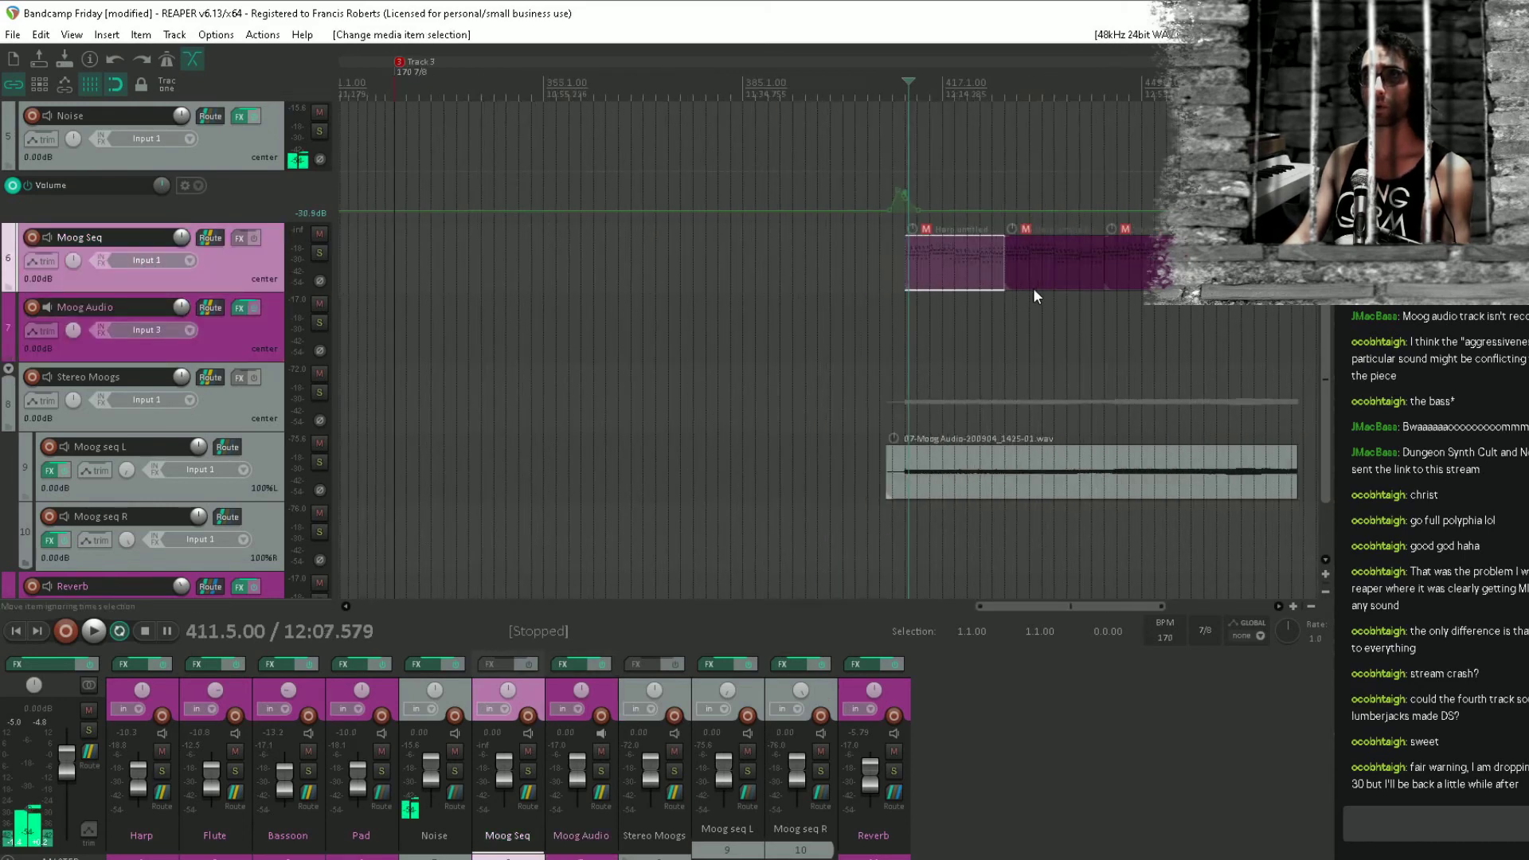
left_click_drag(1034, 288, 860, 310)
left_click_drag(1155, 251, 716, 316)
key("ctrl+m")
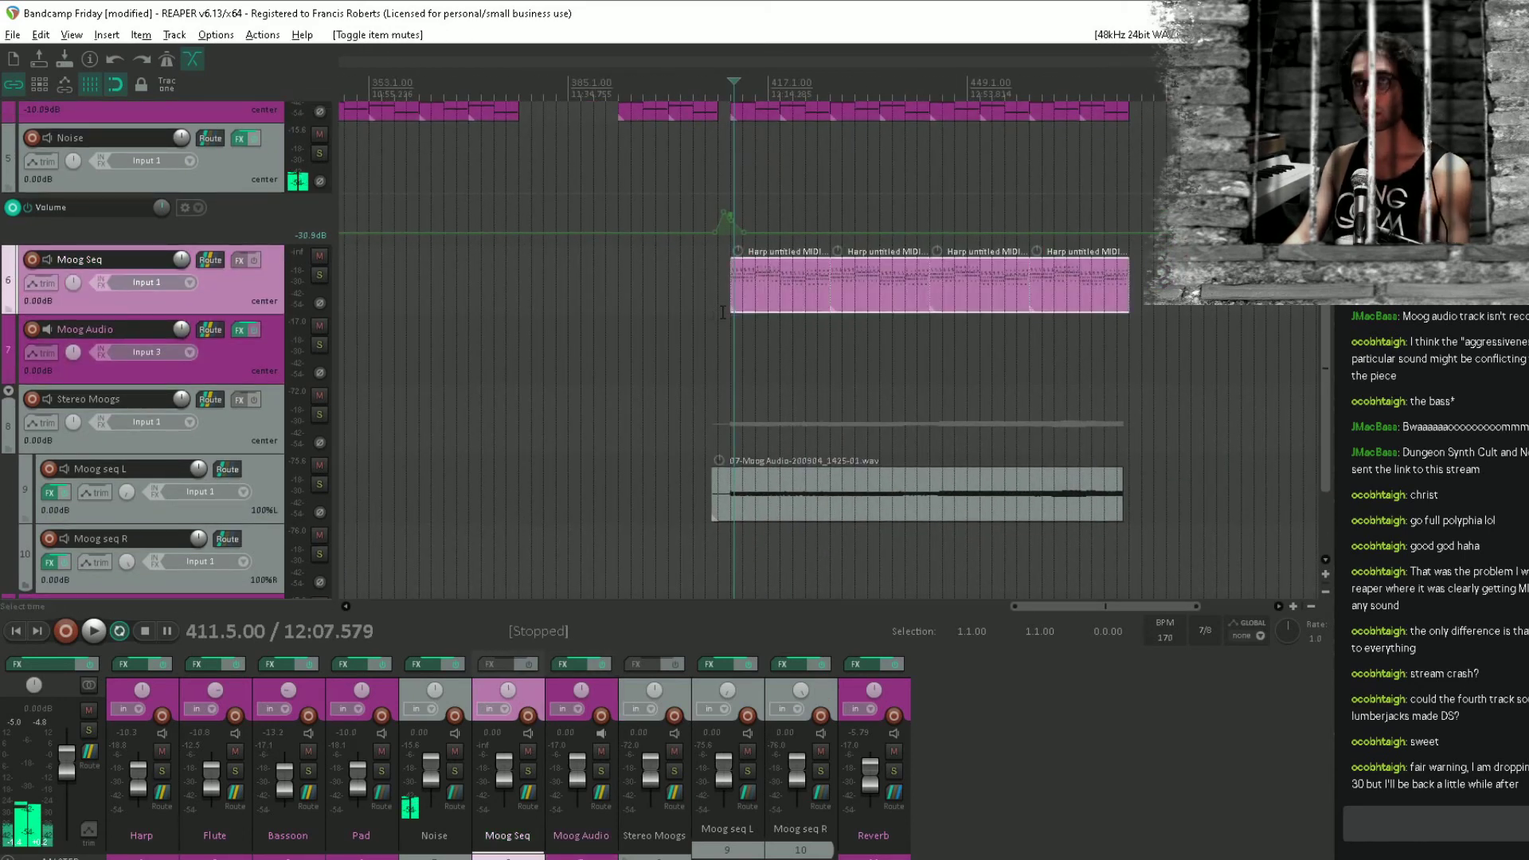
left_click(746, 351)
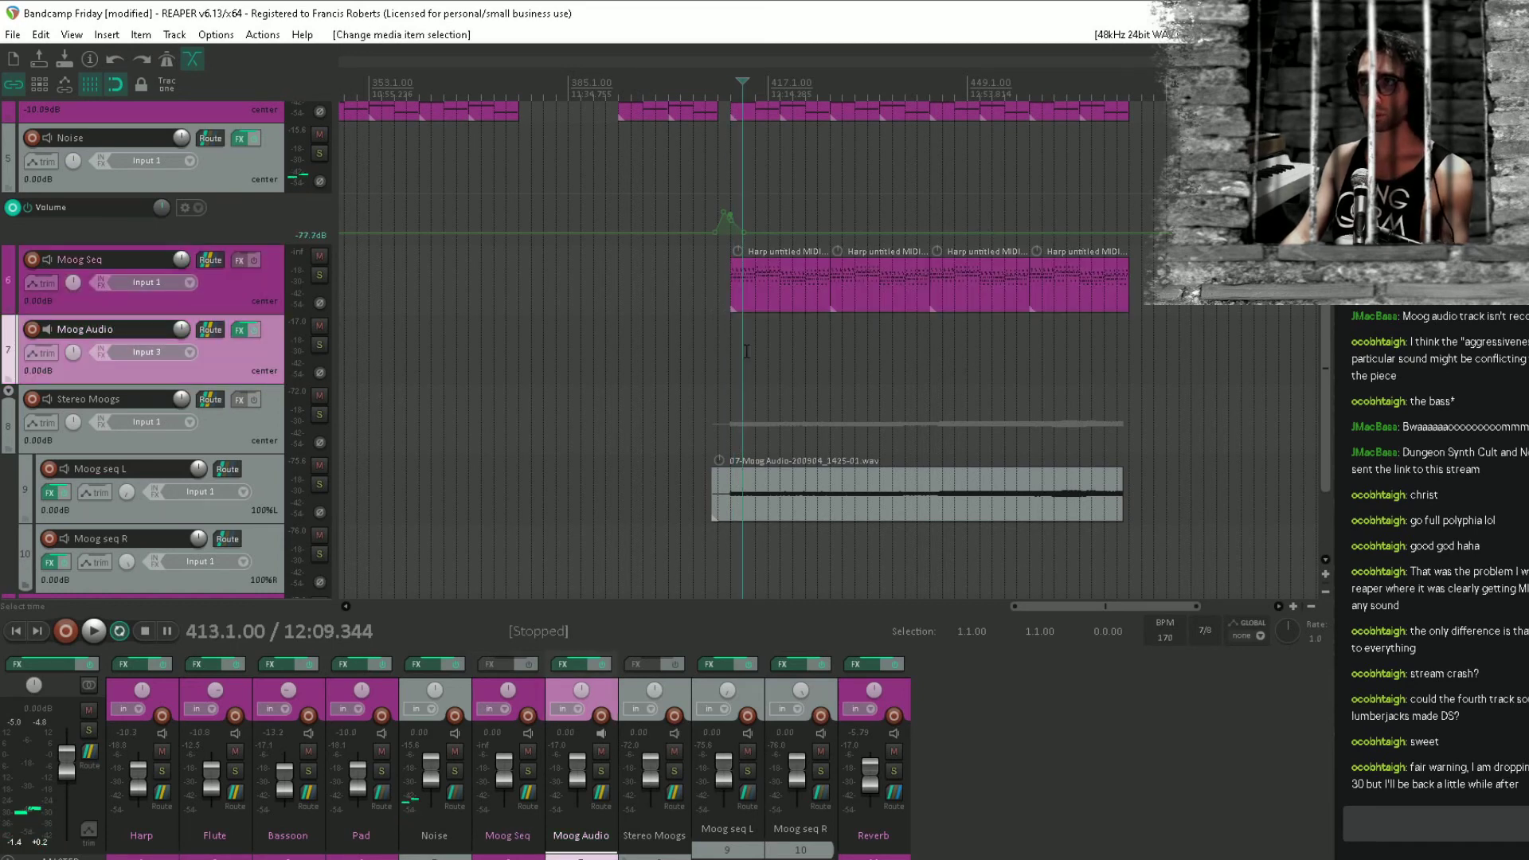
Save the project and review the whole arrangement up to the Stereo Moogs section, including a brief playback from bar 413.
key("ctrl+s")
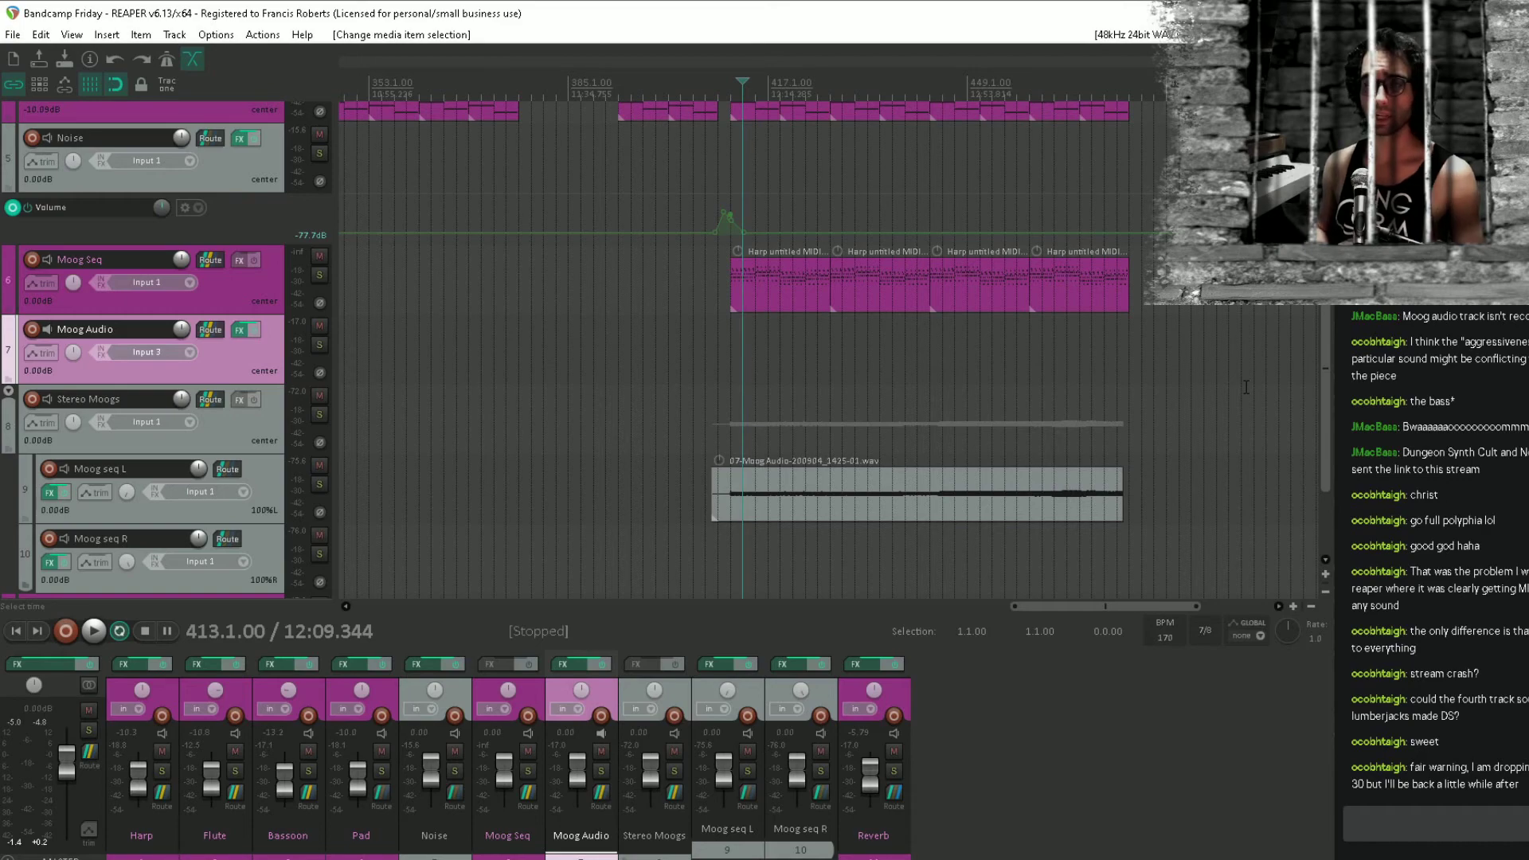
scroll(1136, 338, "down", 5)
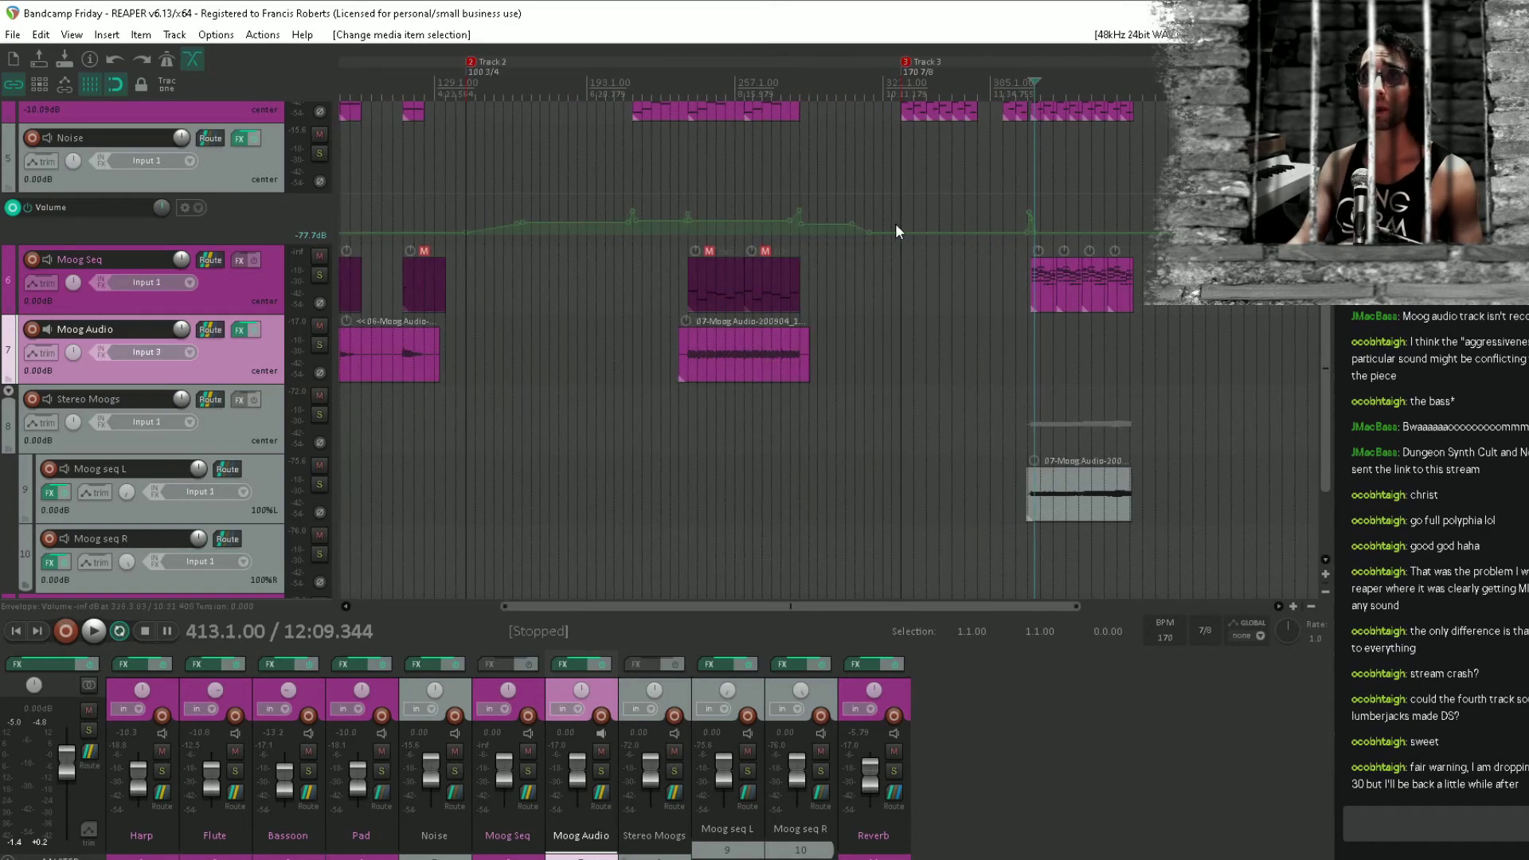
left_click_drag(897, 231, 1050, 480)
scroll(1051, 479, "down", 3)
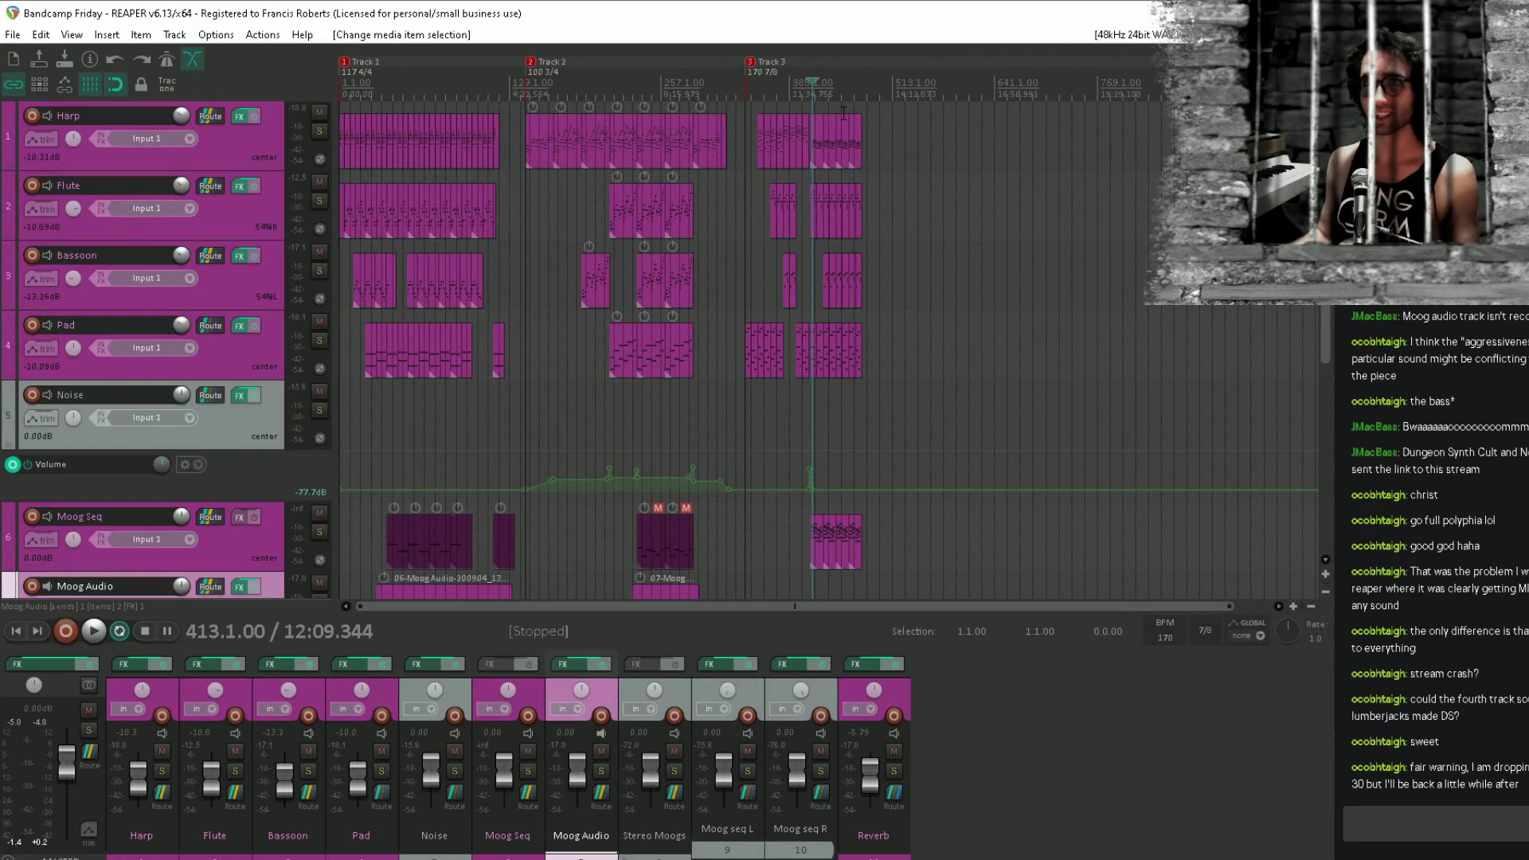
scroll(844, 443, "up", 5)
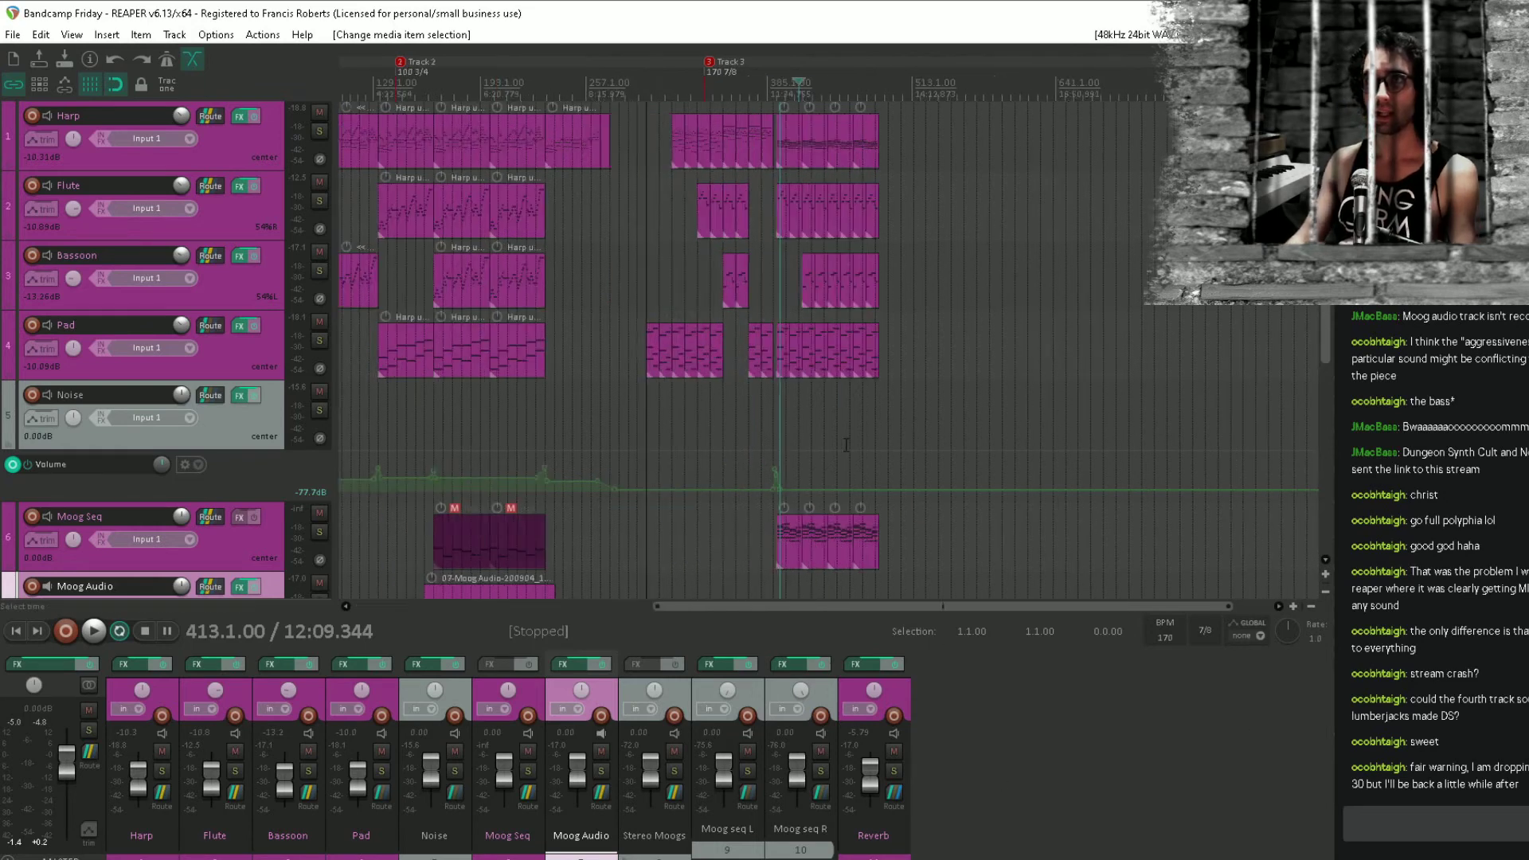
key("space")
key("space")
left_click_drag(796, 463, 807, 342)
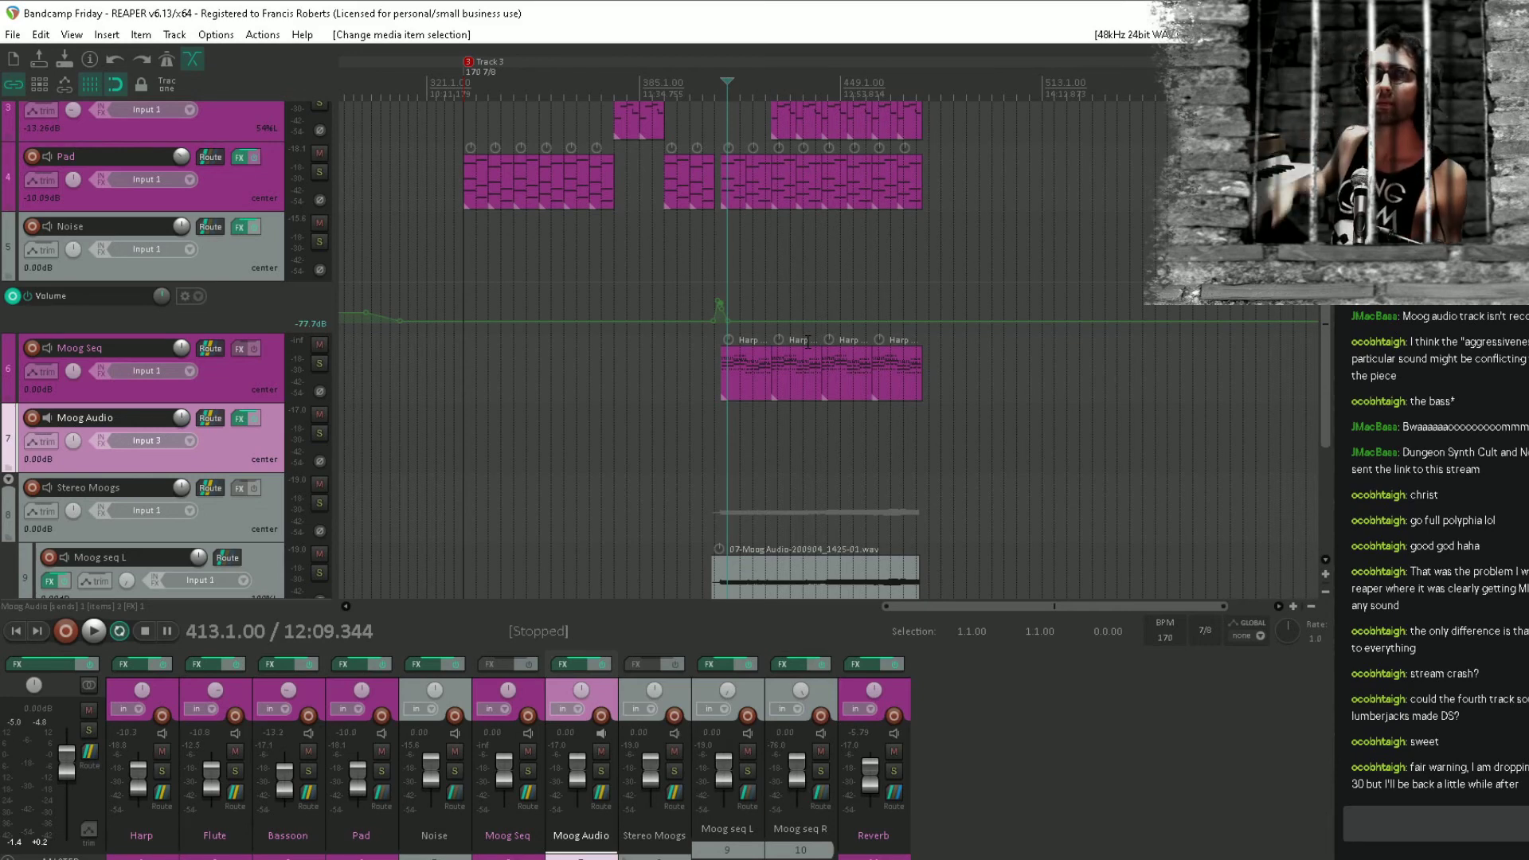
Arm the Moog Audio track for recording and audition it soloed together with Moog Seq, removing both solos at the end.
left_click(32, 418)
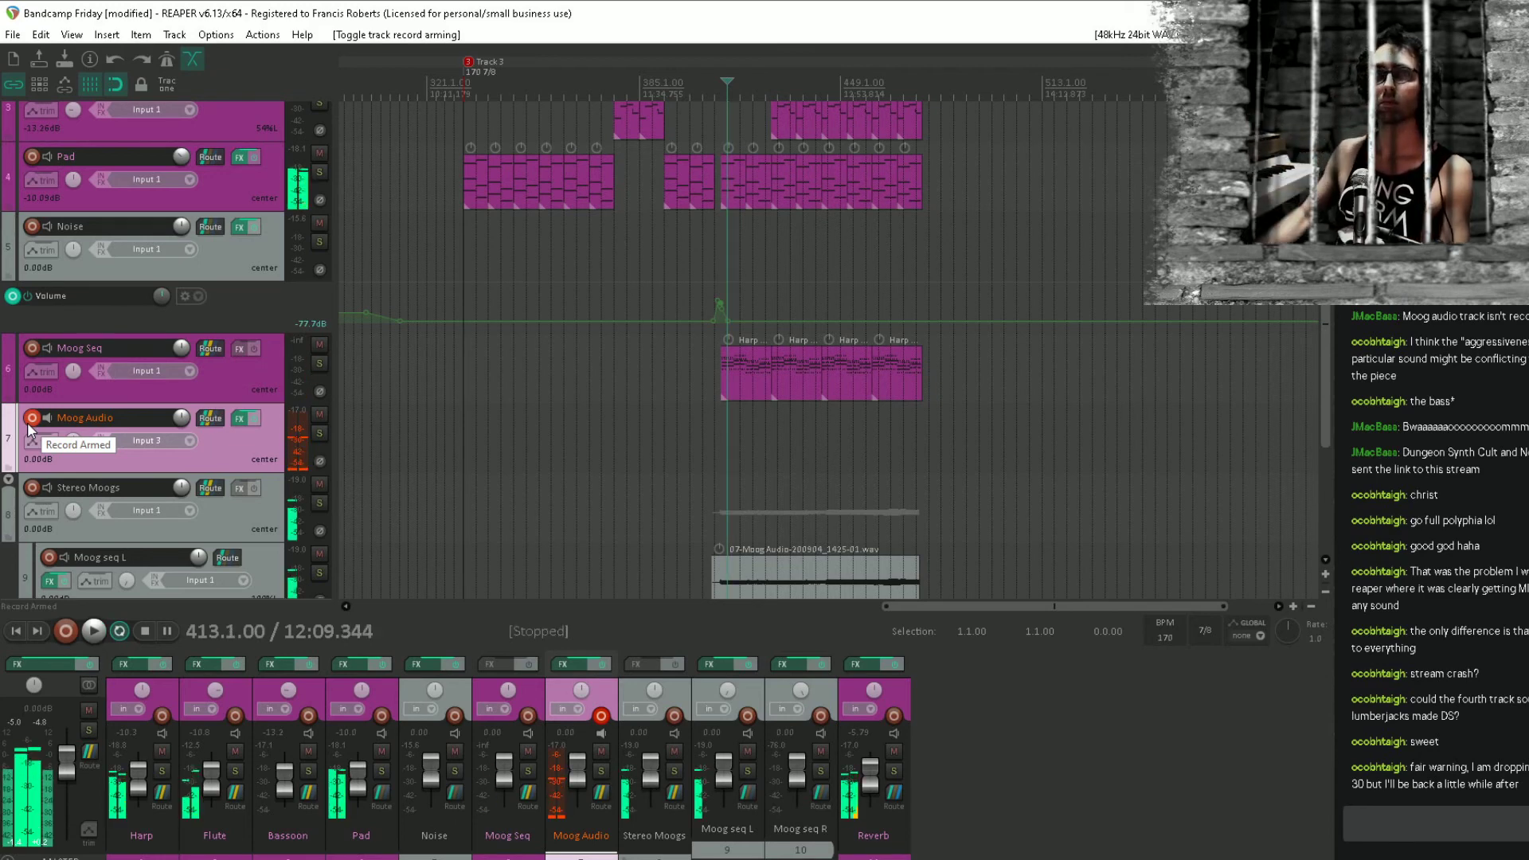
left_click(319, 431)
left_click(323, 365)
key("space")
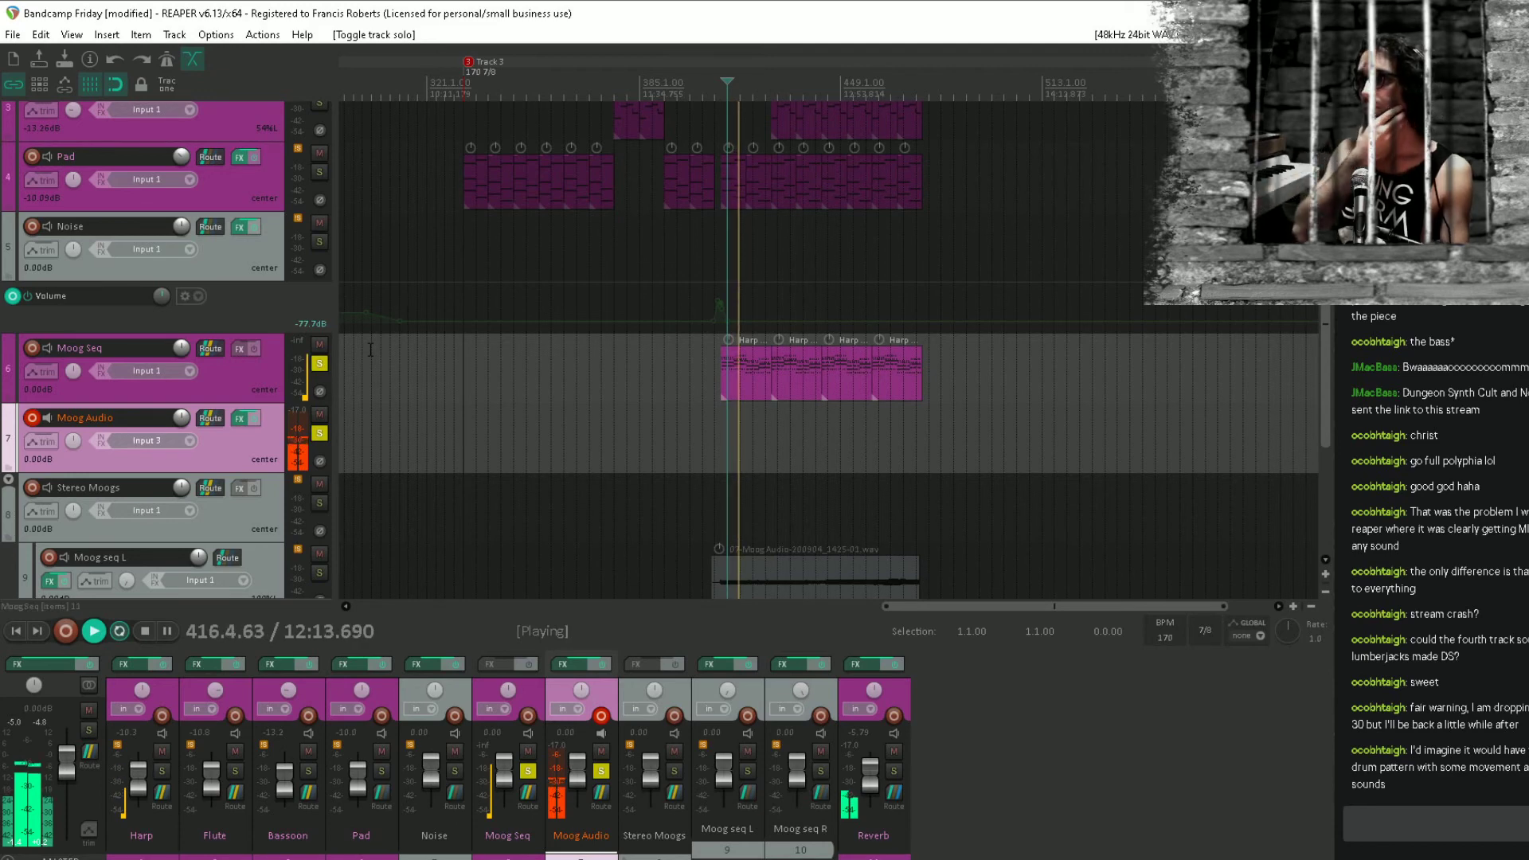
key("space")
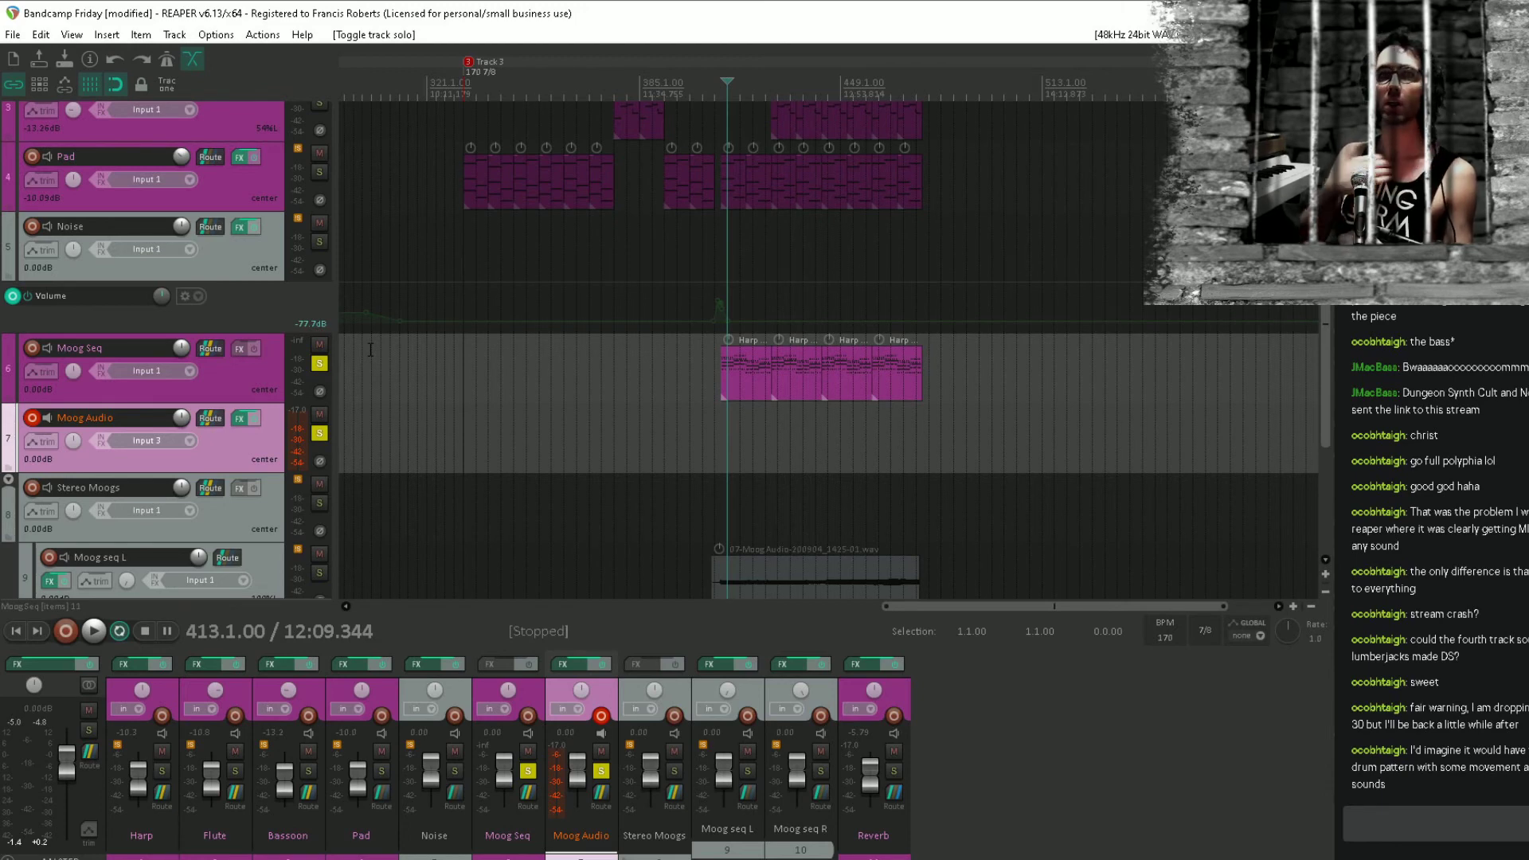
left_click(319, 364)
left_click(319, 433)
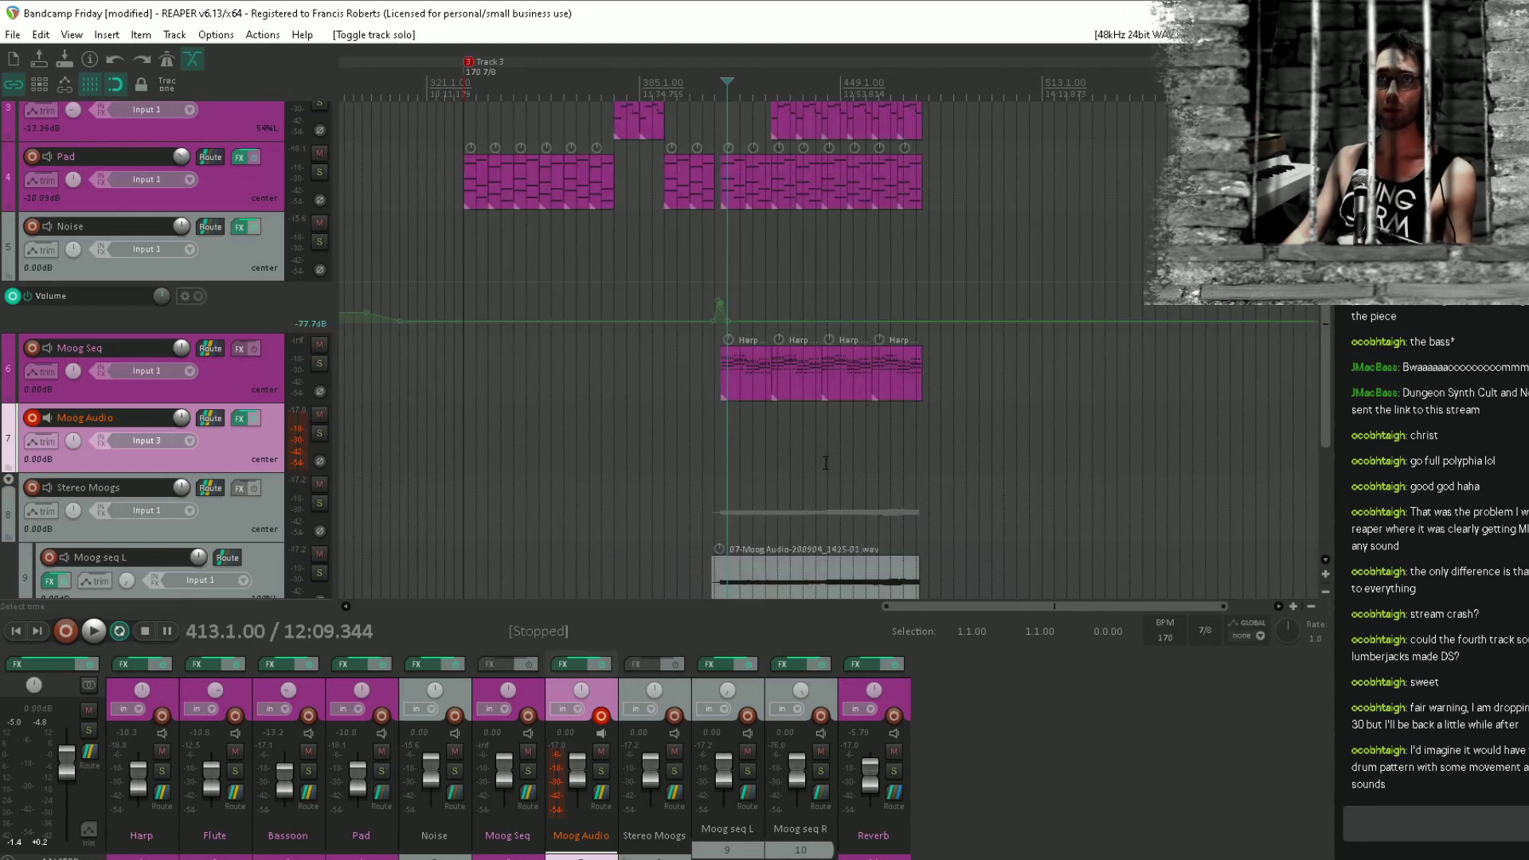
Lower the Stereo Moogs track volume to -15.81 dB and save the project.
left_click(705, 437)
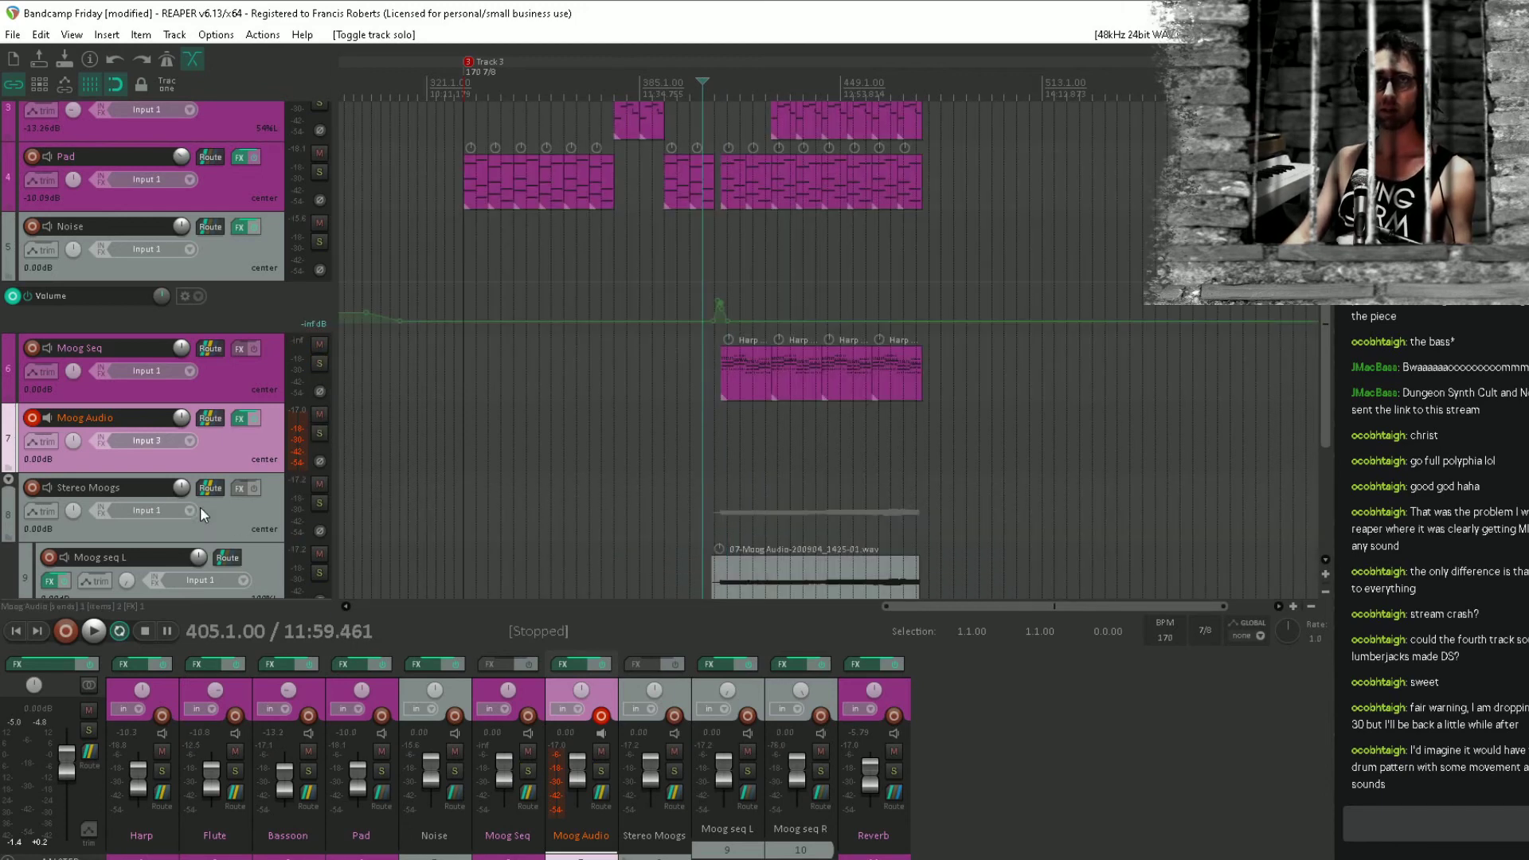
scroll(200, 507, "down", 3)
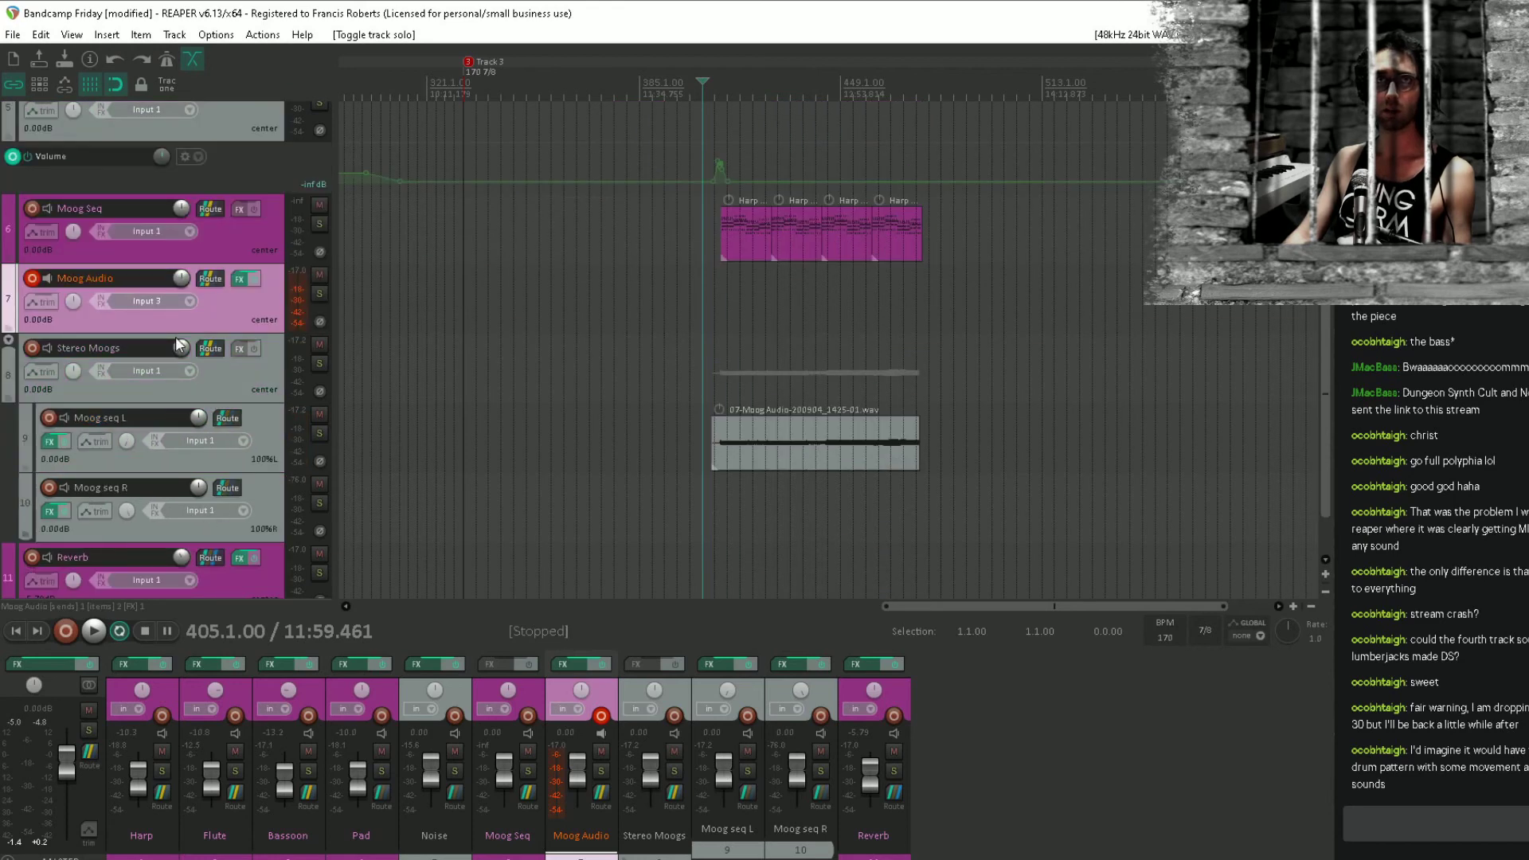
left_click_drag(180, 347, 180, 384)
key("ctrl+s")
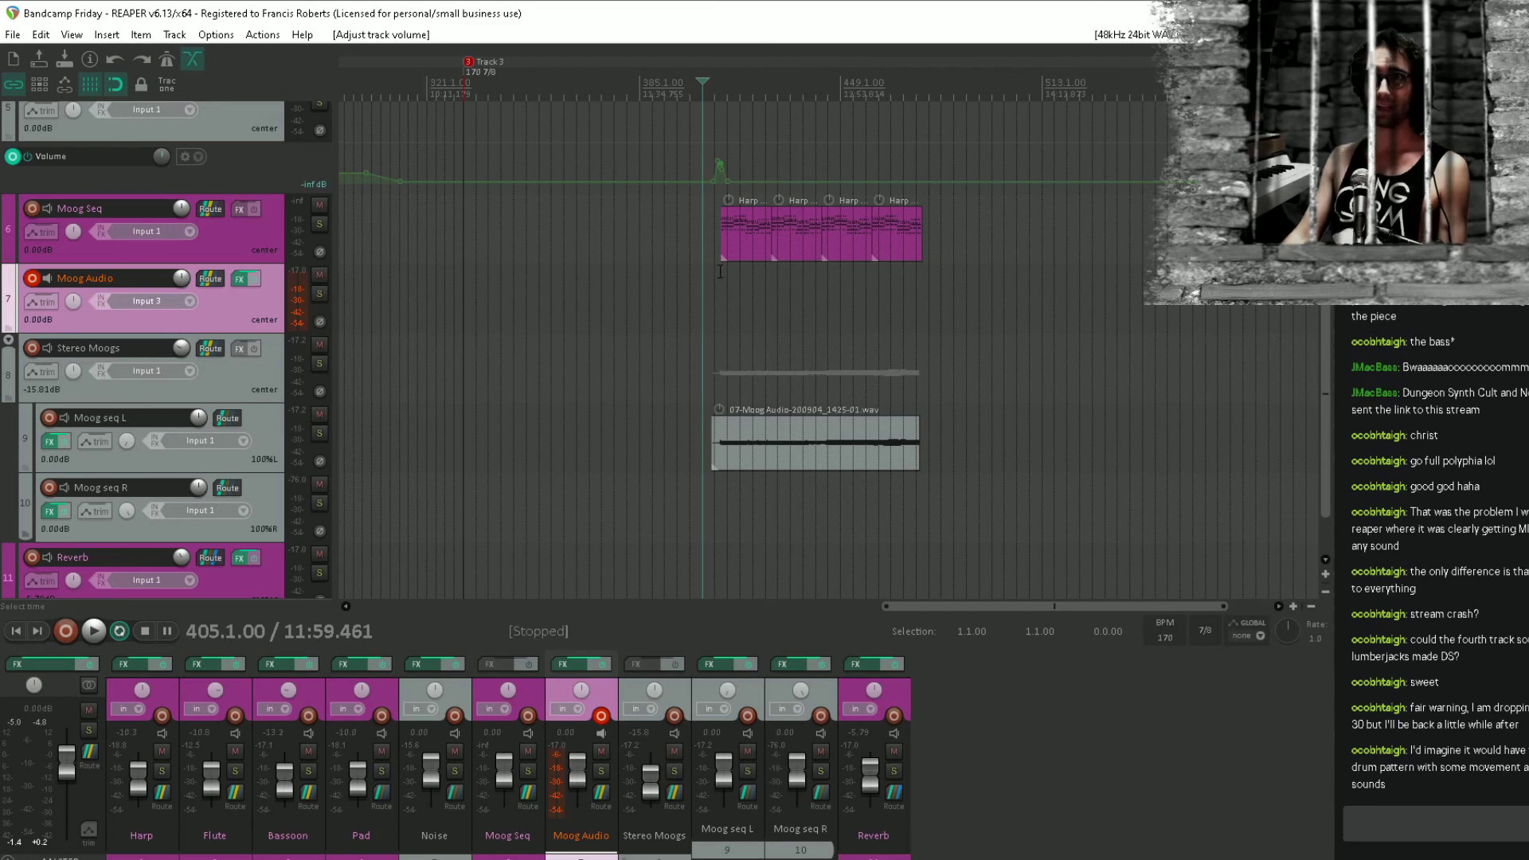
Record a second Moog take on the Moog Audio track from bar 408 to about bar 474 and save the project.
left_click(716, 289)
scroll(719, 286, "up", 4)
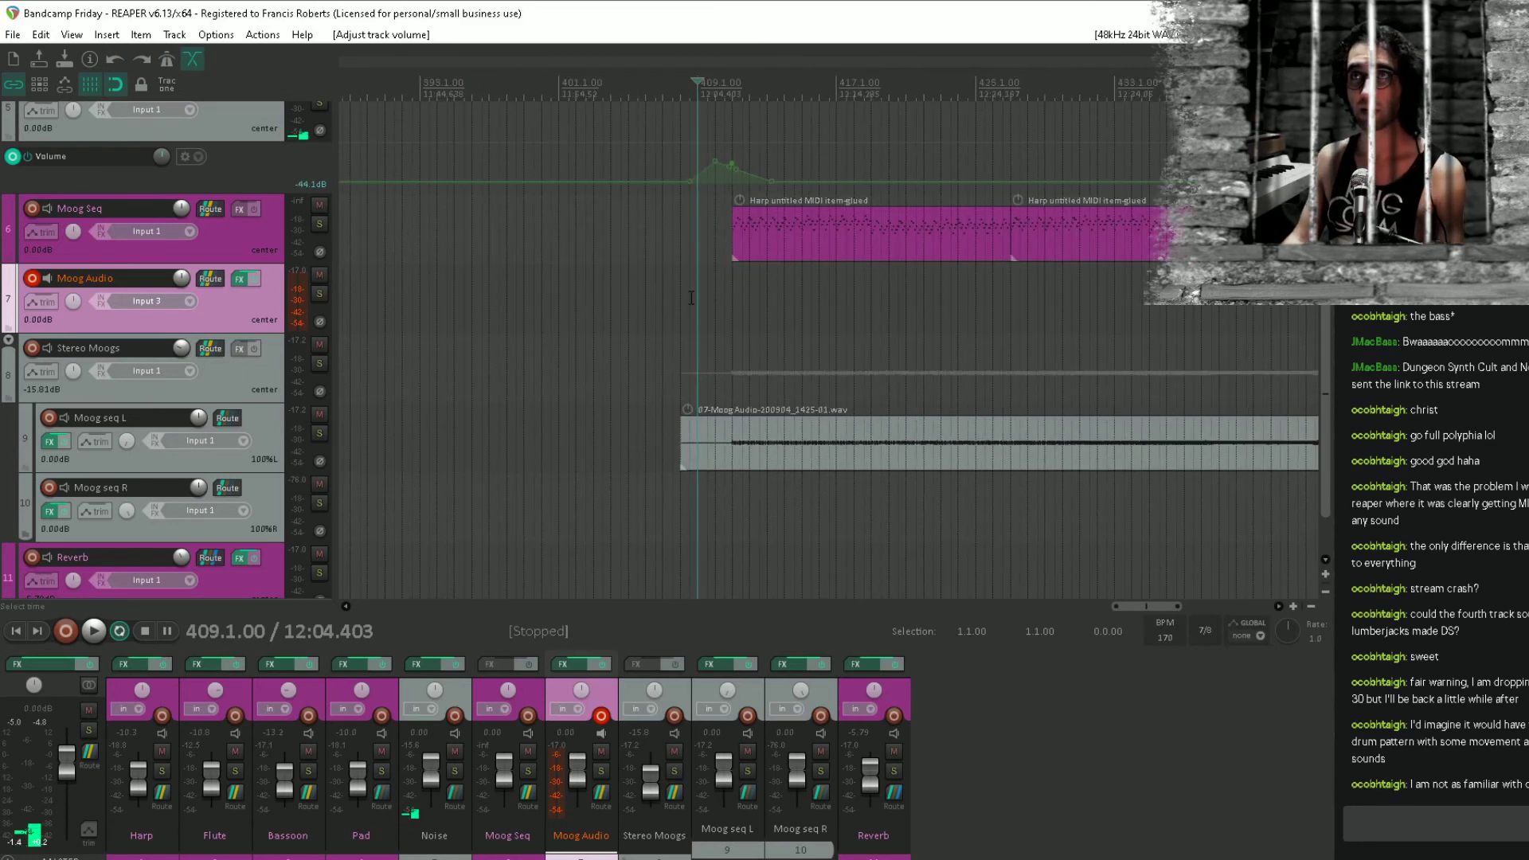
left_click(690, 298)
left_click(682, 299)
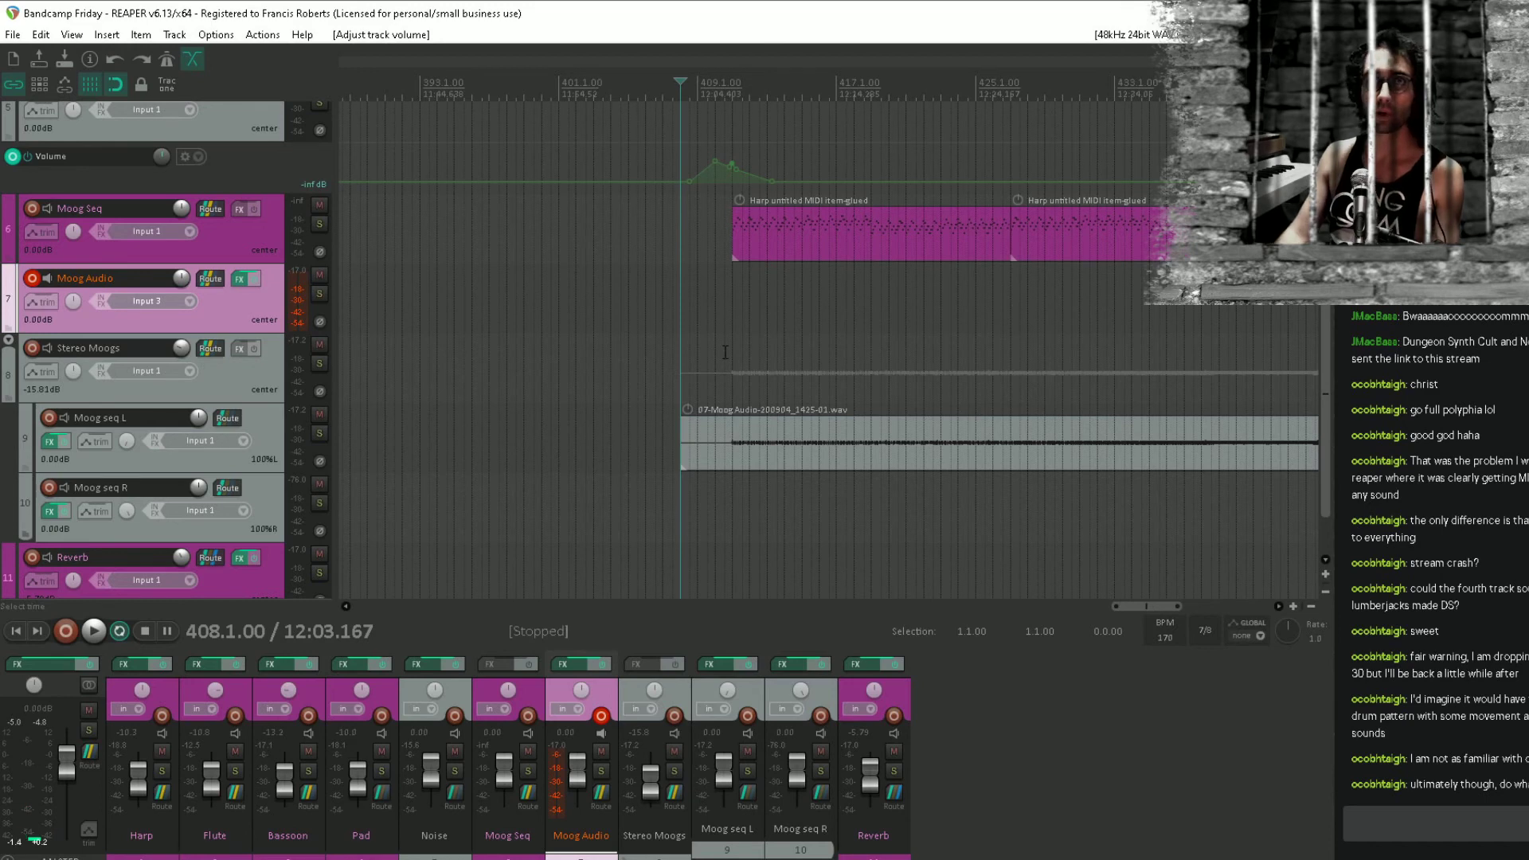
key("ctrl+r")
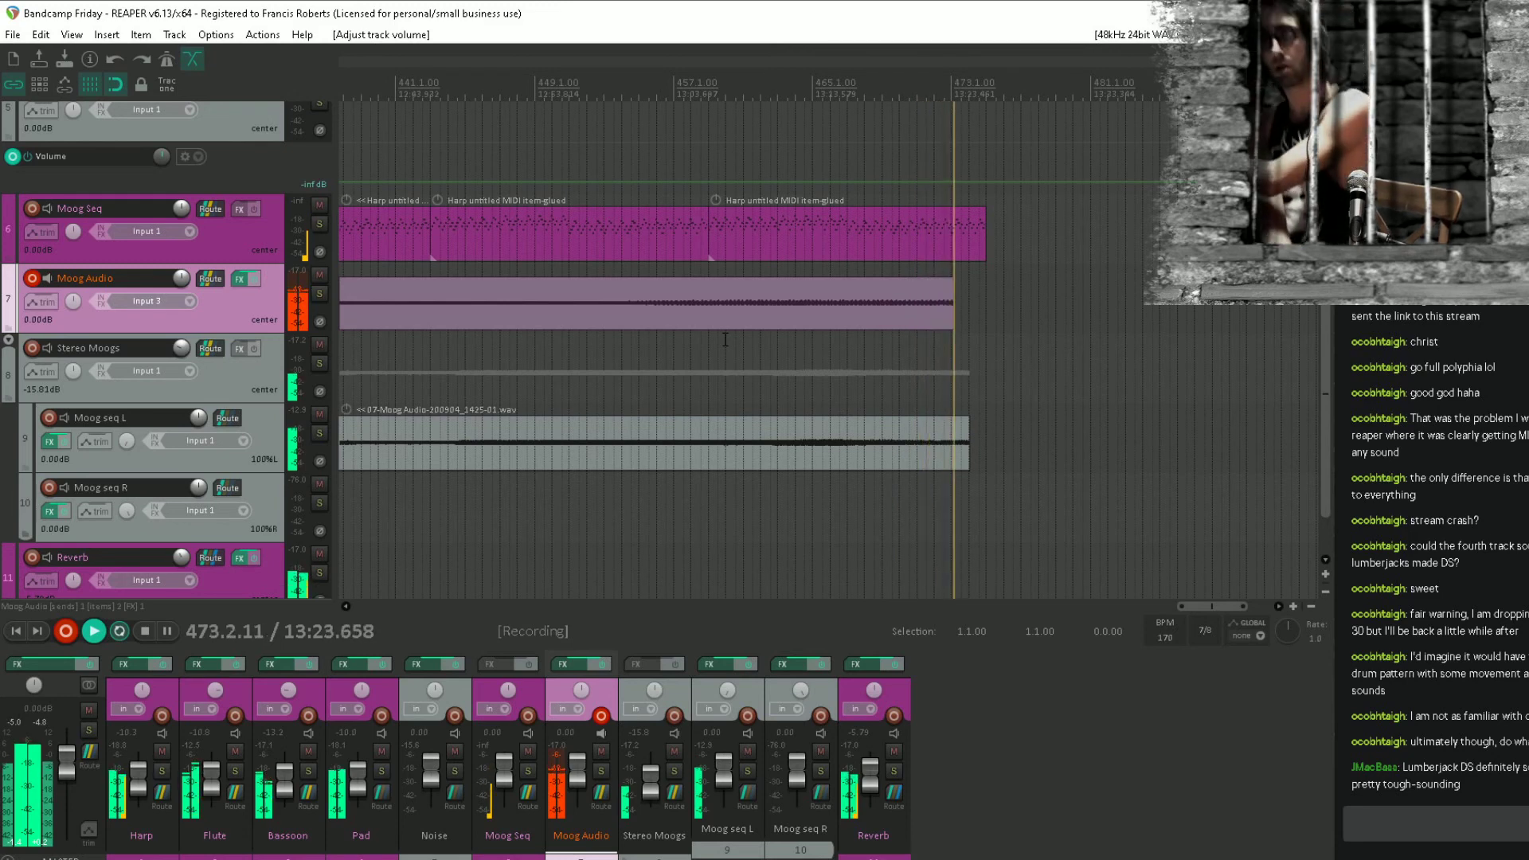
key("space")
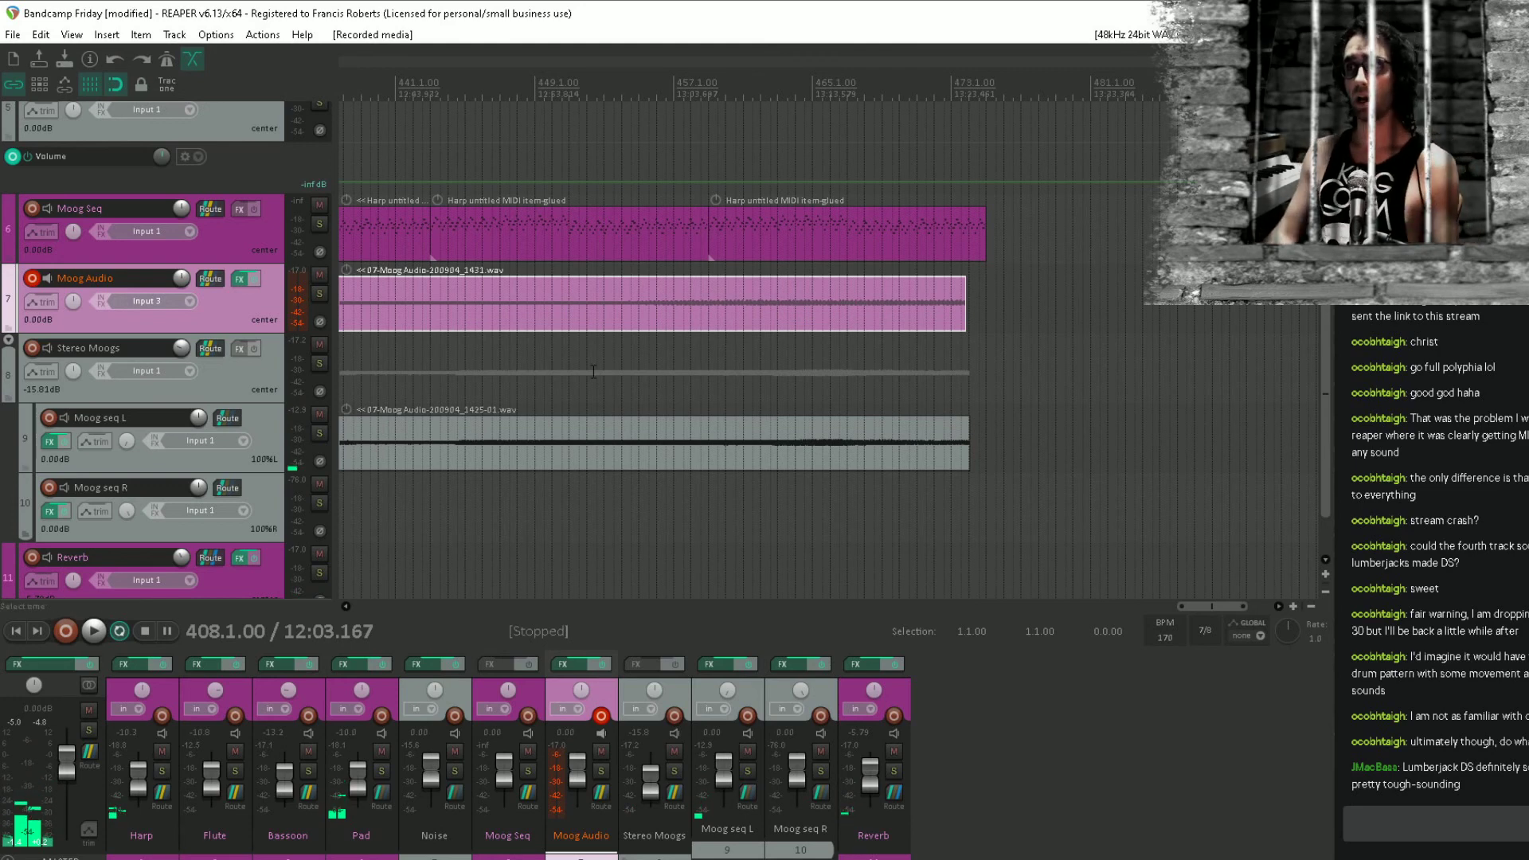
scroll(875, 398, "down", 2)
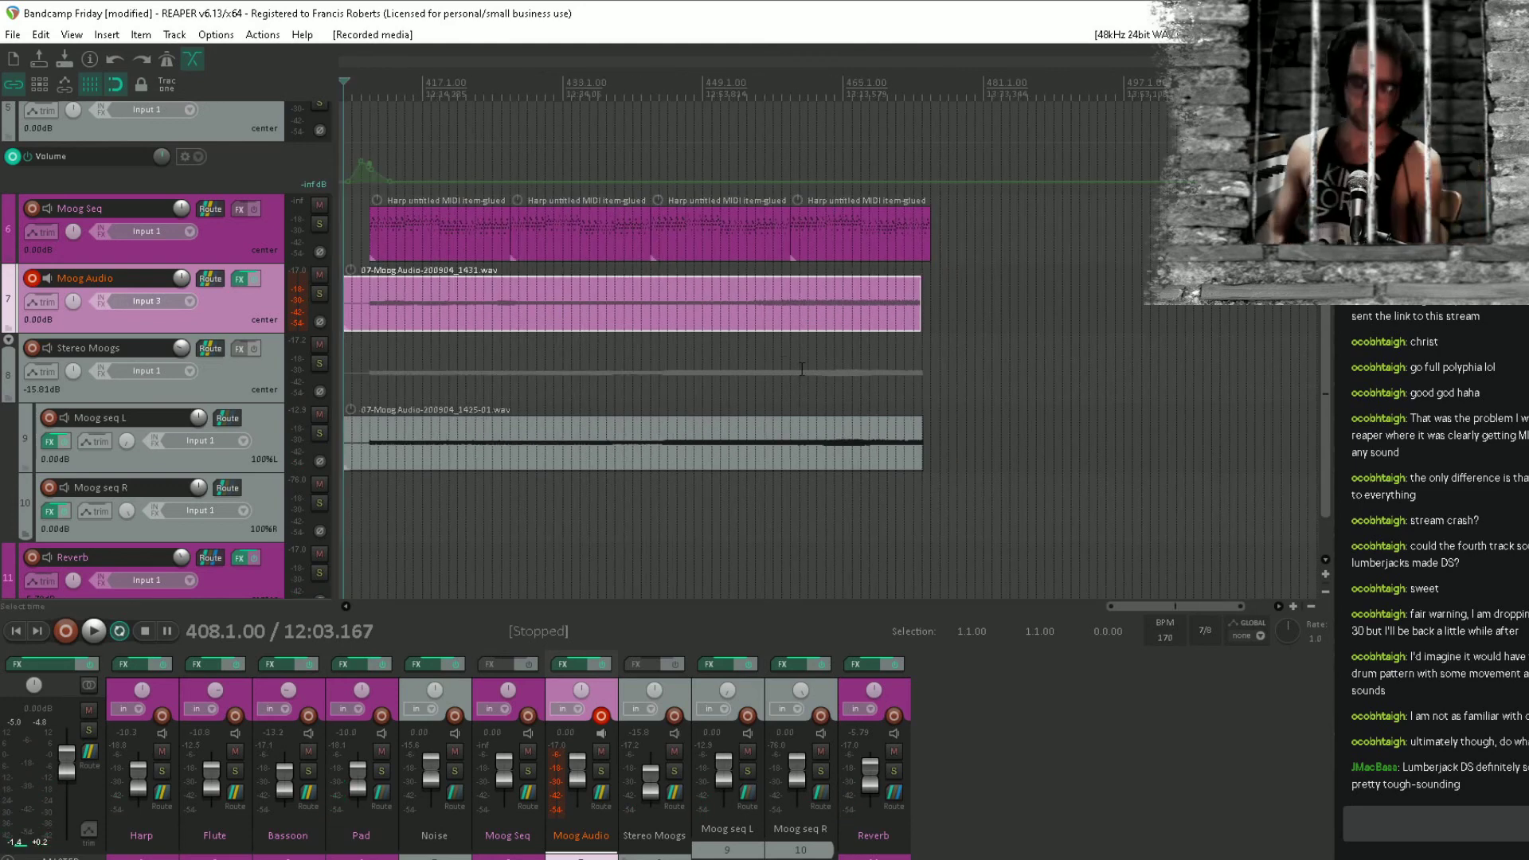
left_click(695, 490)
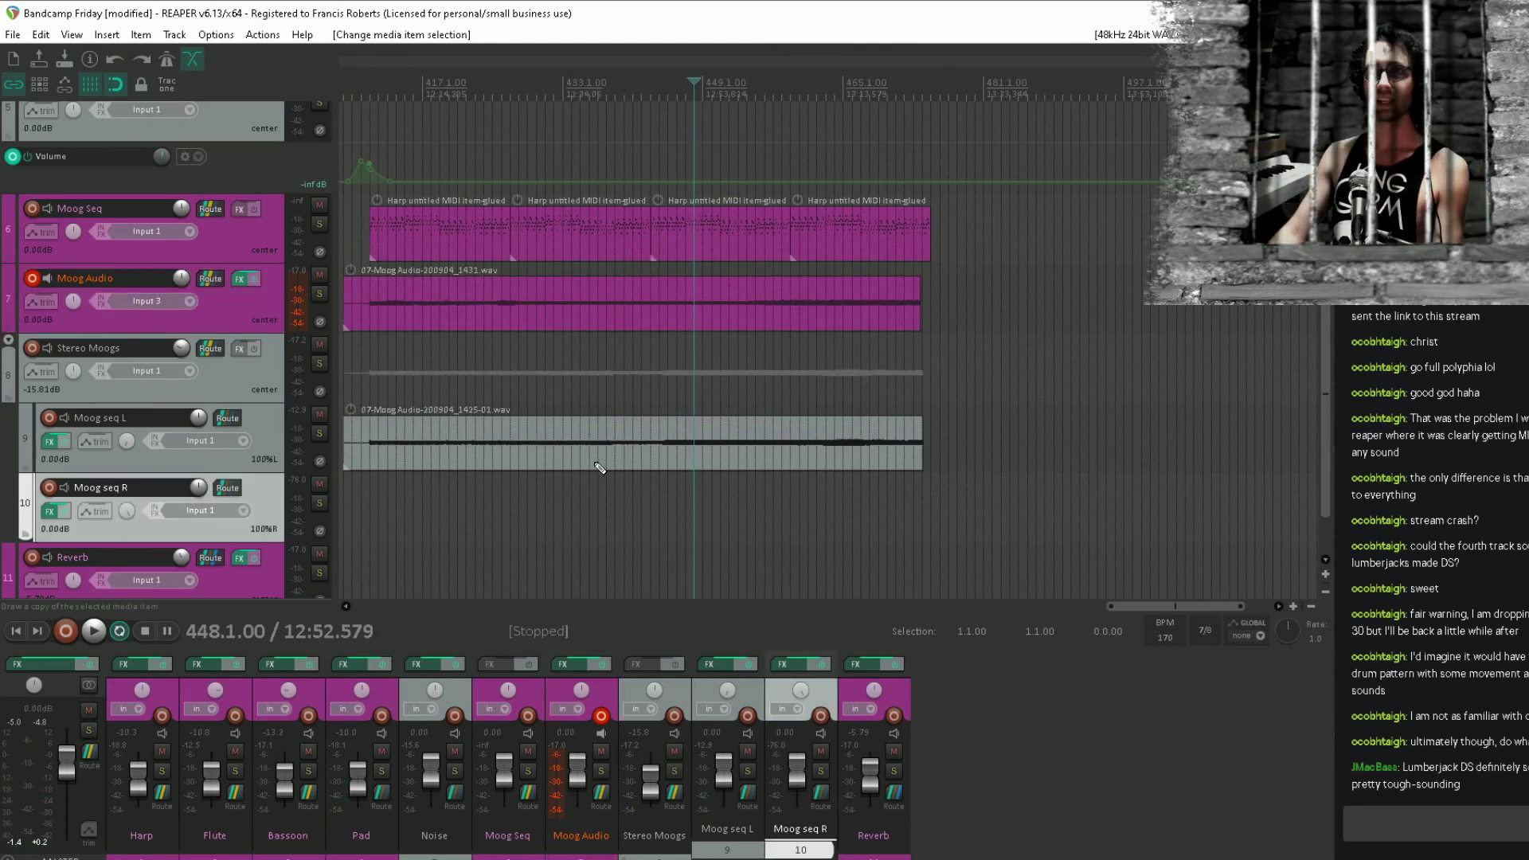
key("ctrl+s")
Disarm the Moog Audio track, mute the four Moog Seq MIDI items above the new take, and save the project.
scroll(576, 466, "down", 3)
scroll(637, 398, "down", 1)
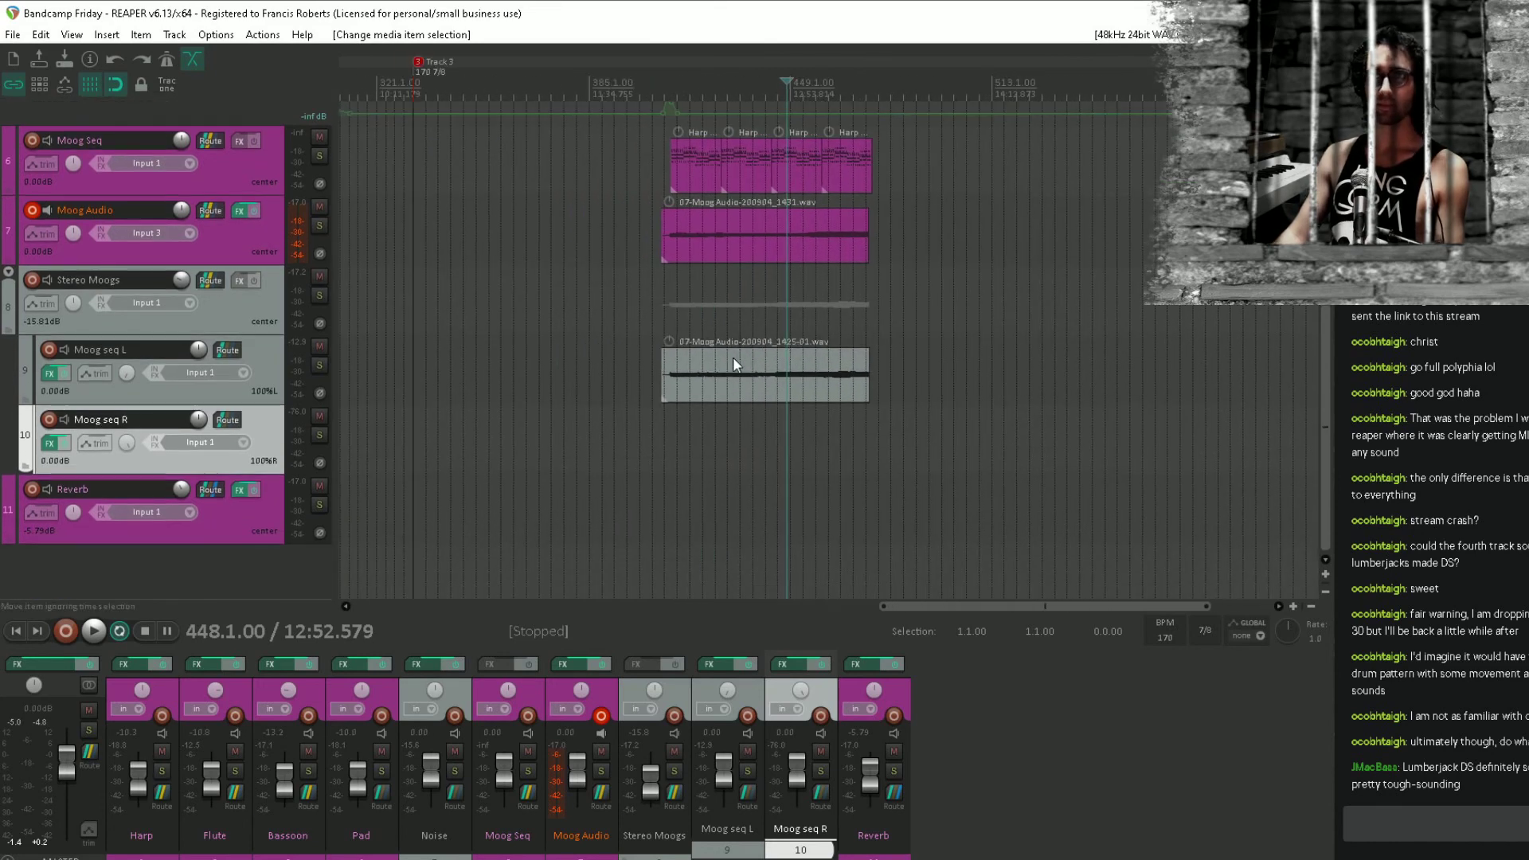
scroll(750, 267, "up", 1)
left_click(32, 210)
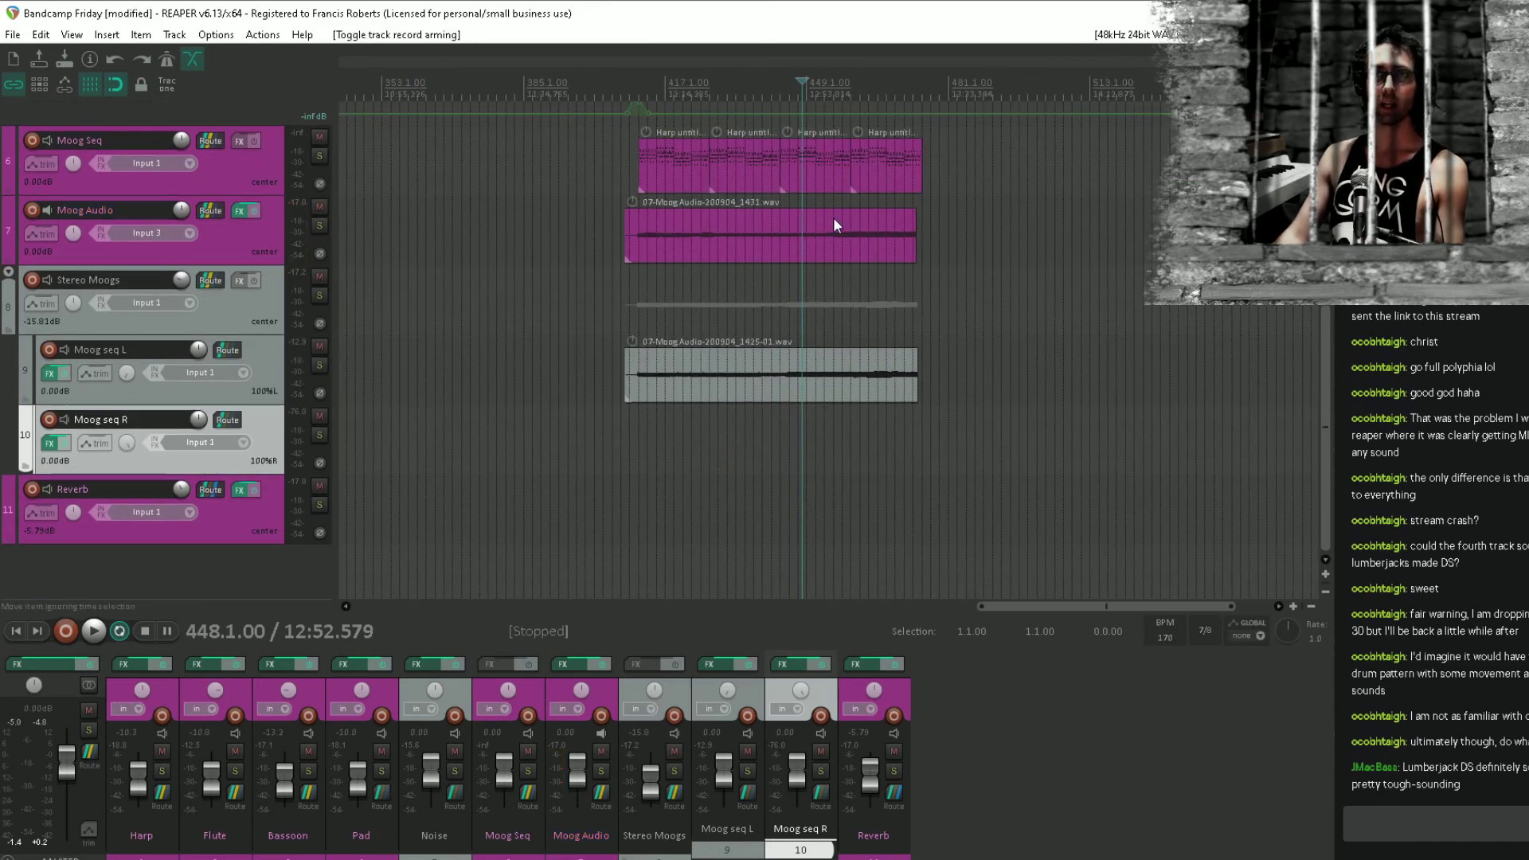
left_click_drag(570, 168, 565, 161)
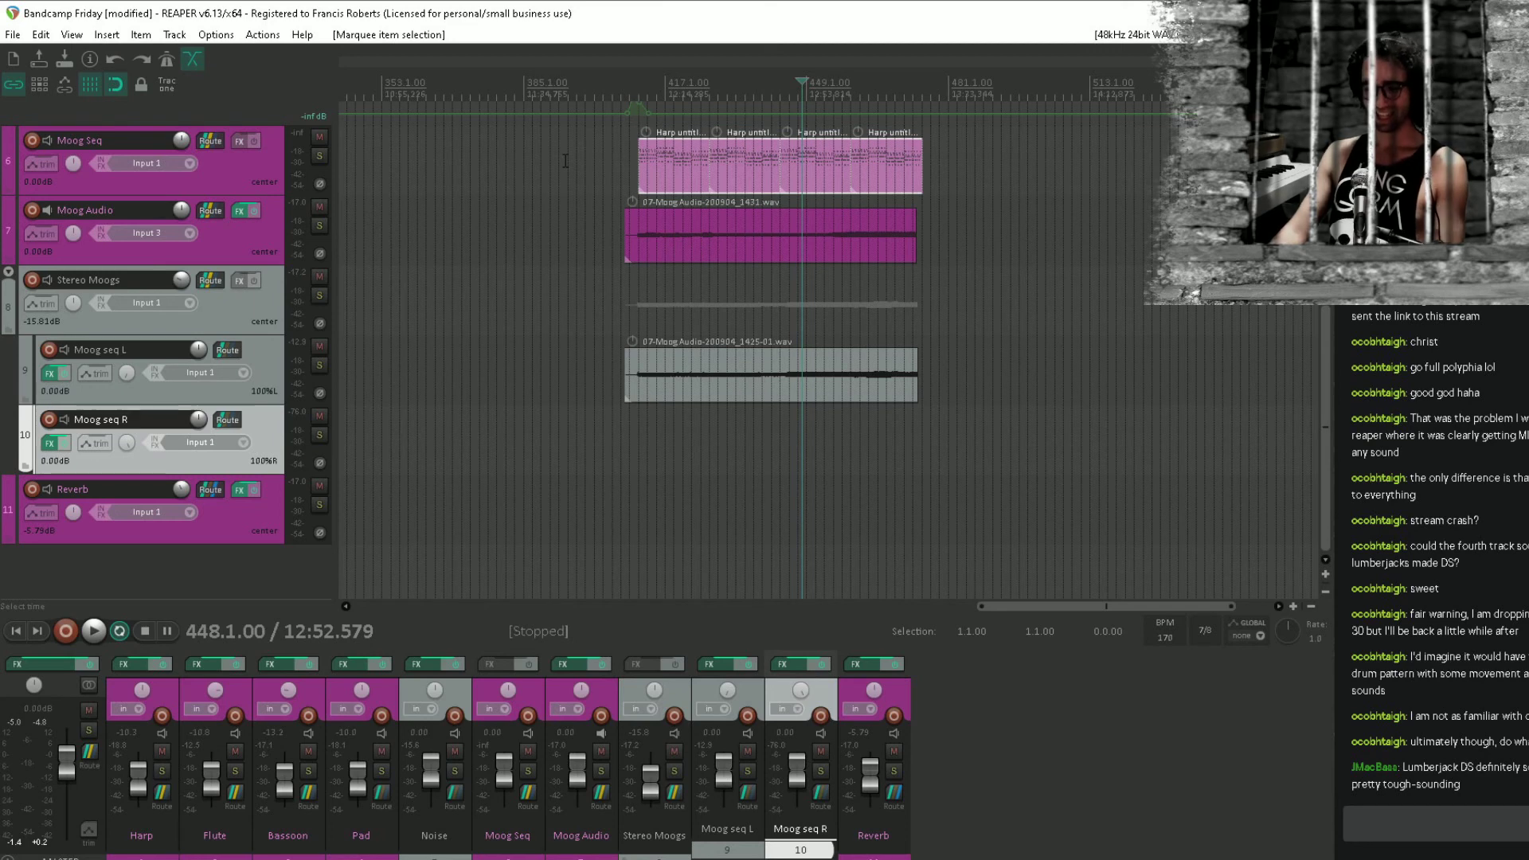
key("u")
key("ctrl+s")
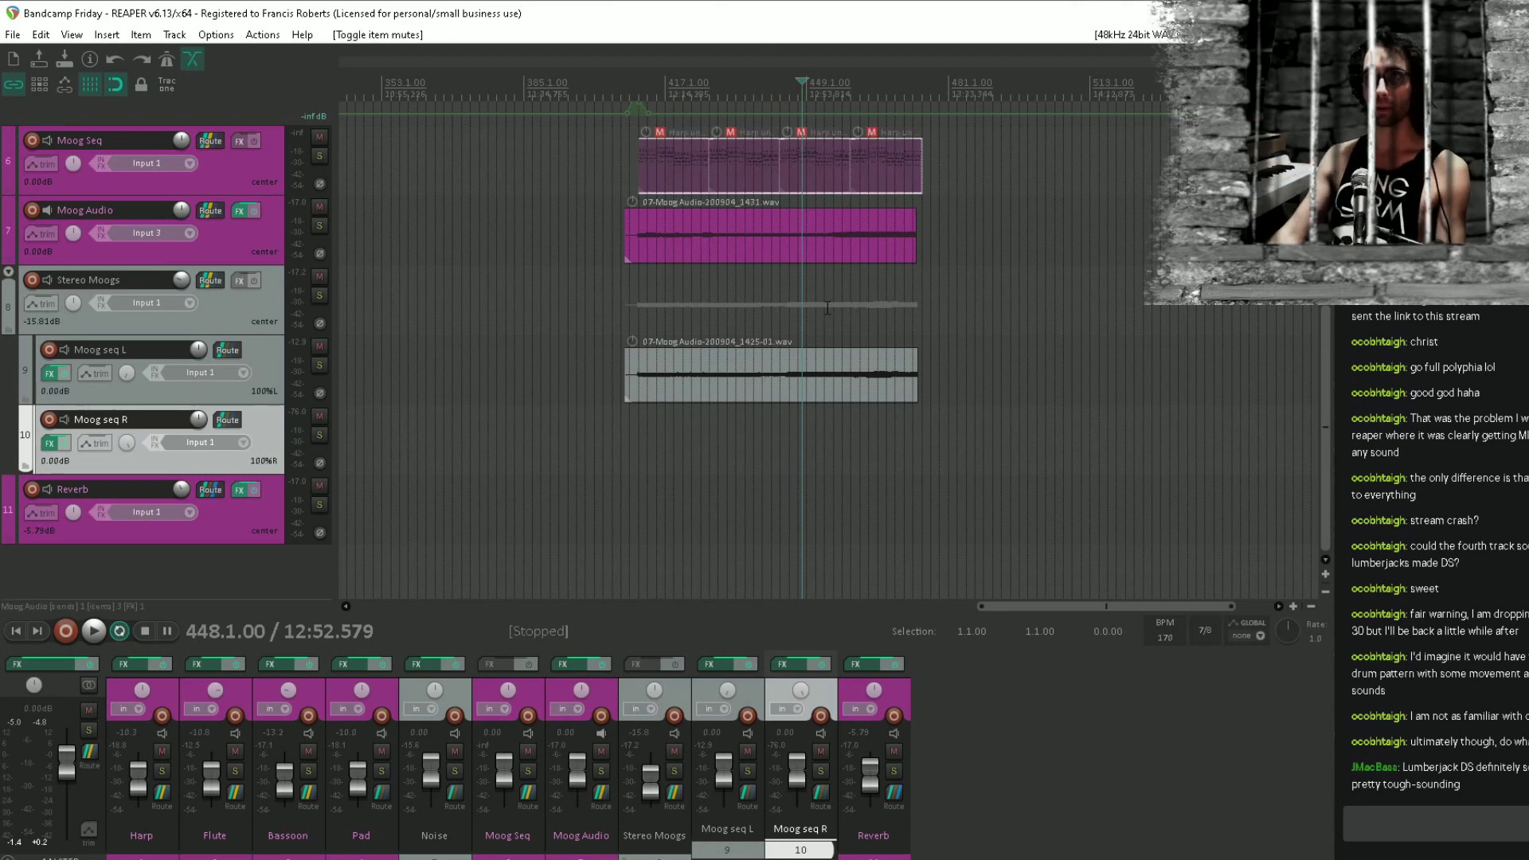
Move the new take from the Moog Audio track to Moog seq R, keeping its start at bar 408.
scroll(767, 351, "up", 5)
scroll(406, 285, "up", 3)
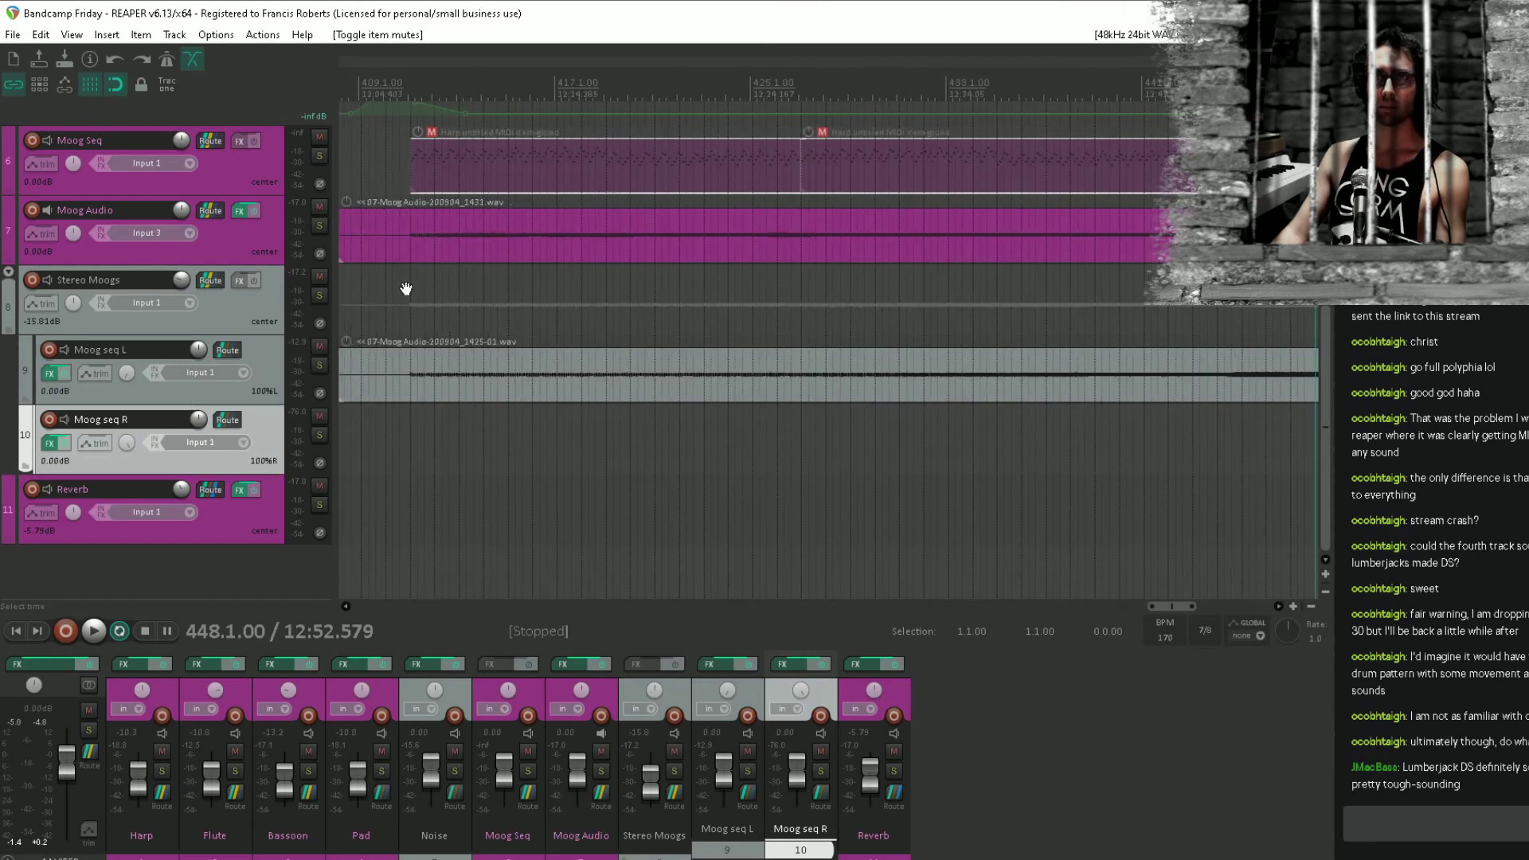
left_click_drag(406, 290, 641, 446)
left_click(521, 297)
scroll(520, 295, "up", 5)
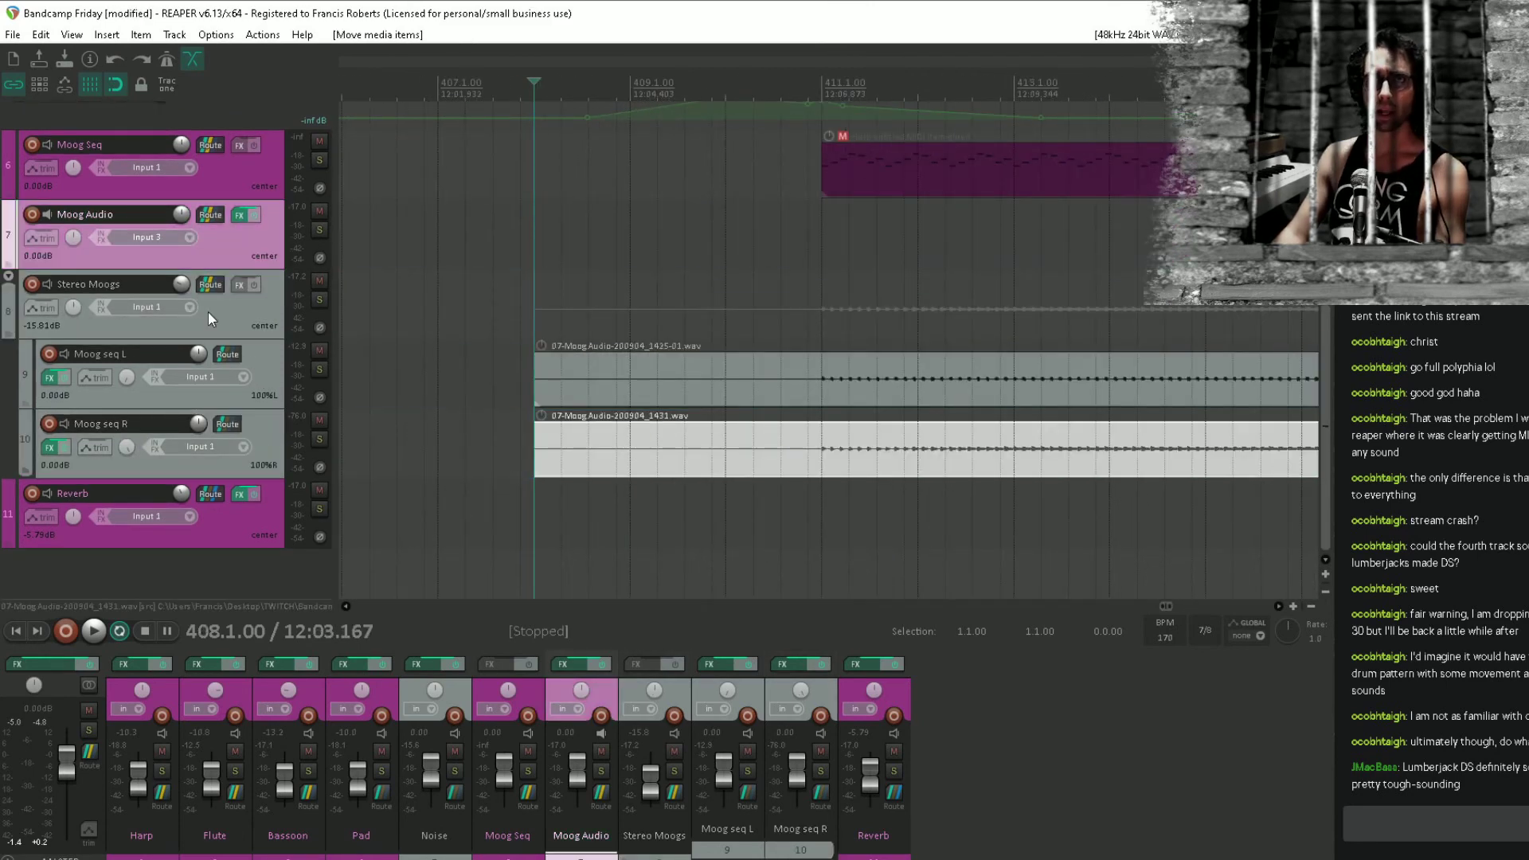
scroll(1162, 366, "down", 3)
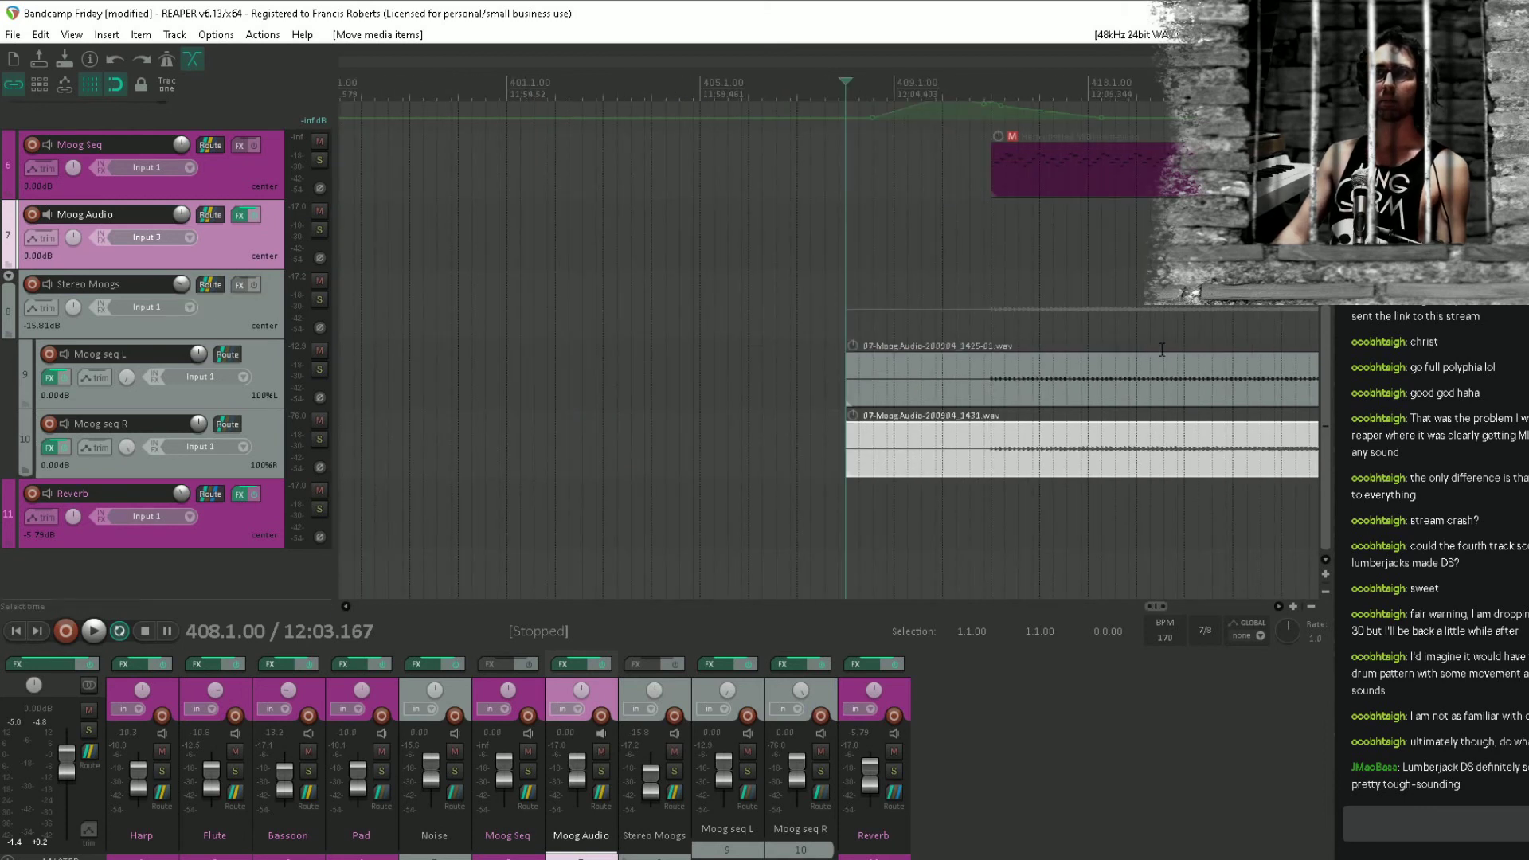
left_click(907, 249)
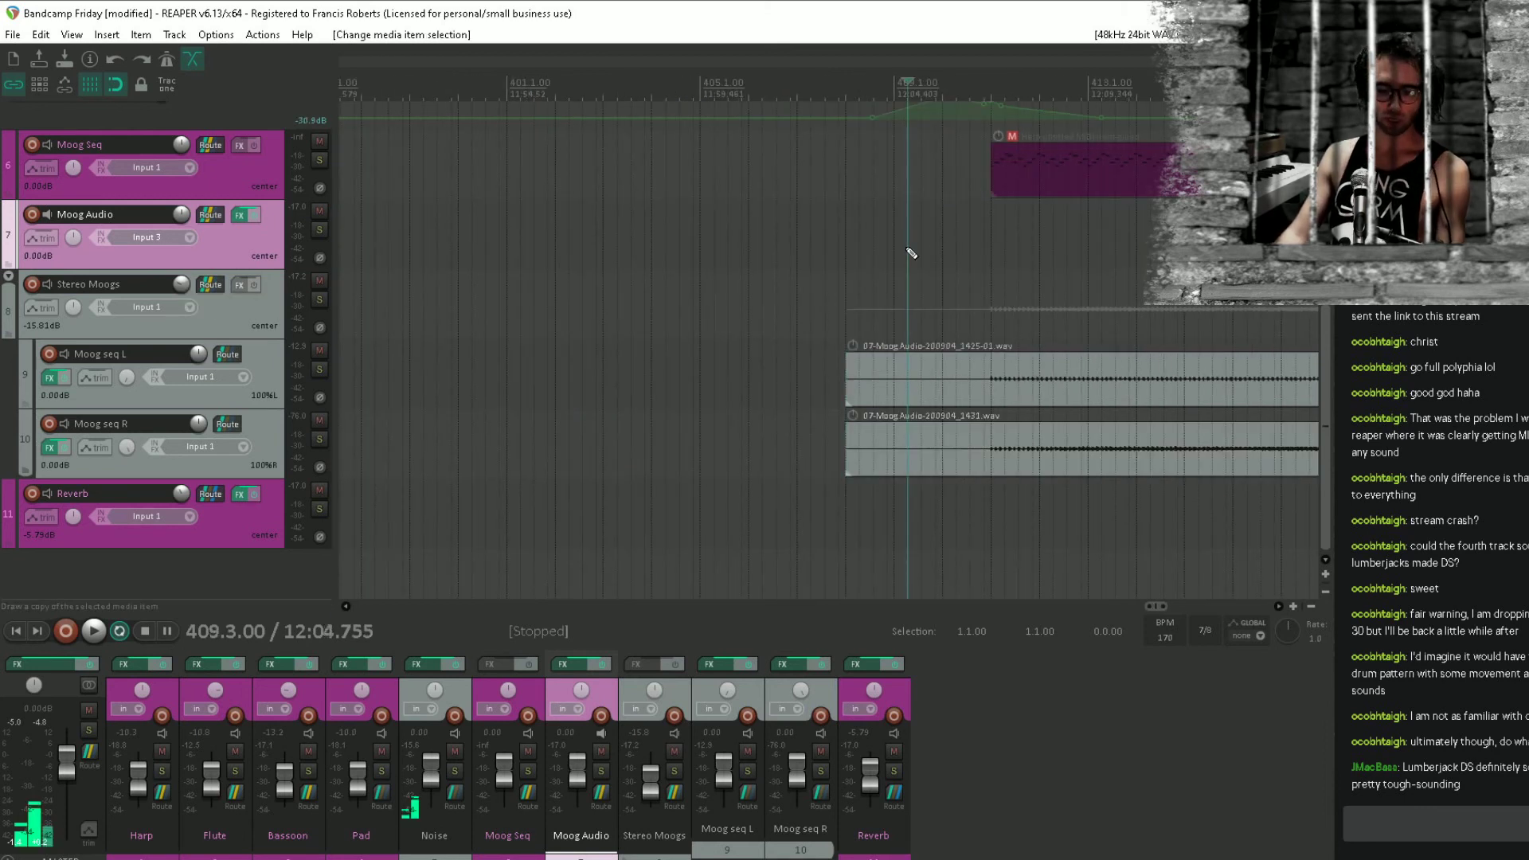
Play from just before bar 411, raise the Stereo Moogs track volume to about -2.3 dB, and save the project.
left_click(184, 285)
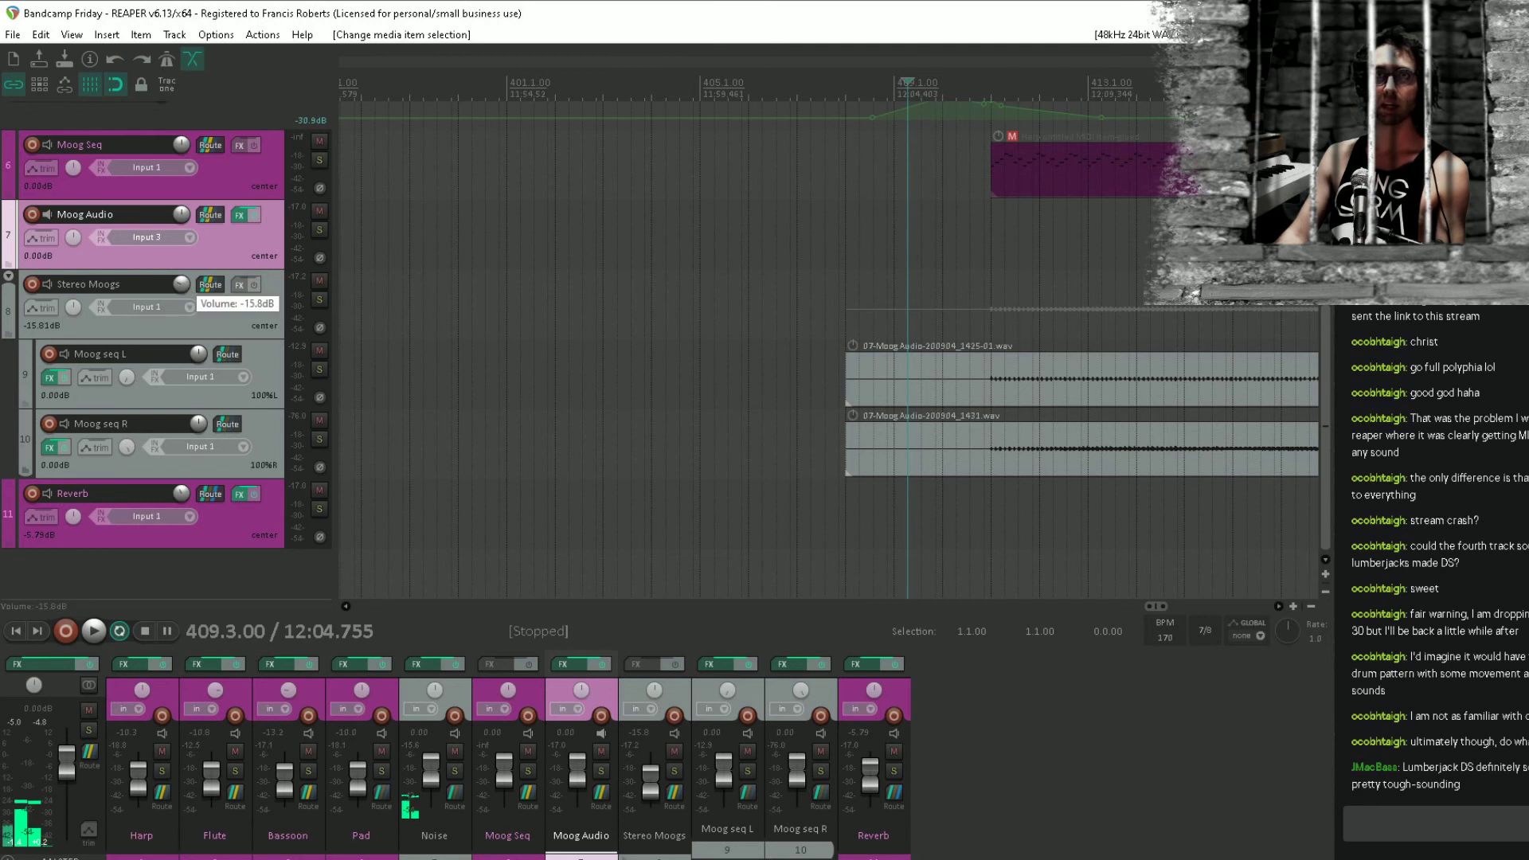
left_click(984, 261)
key("space")
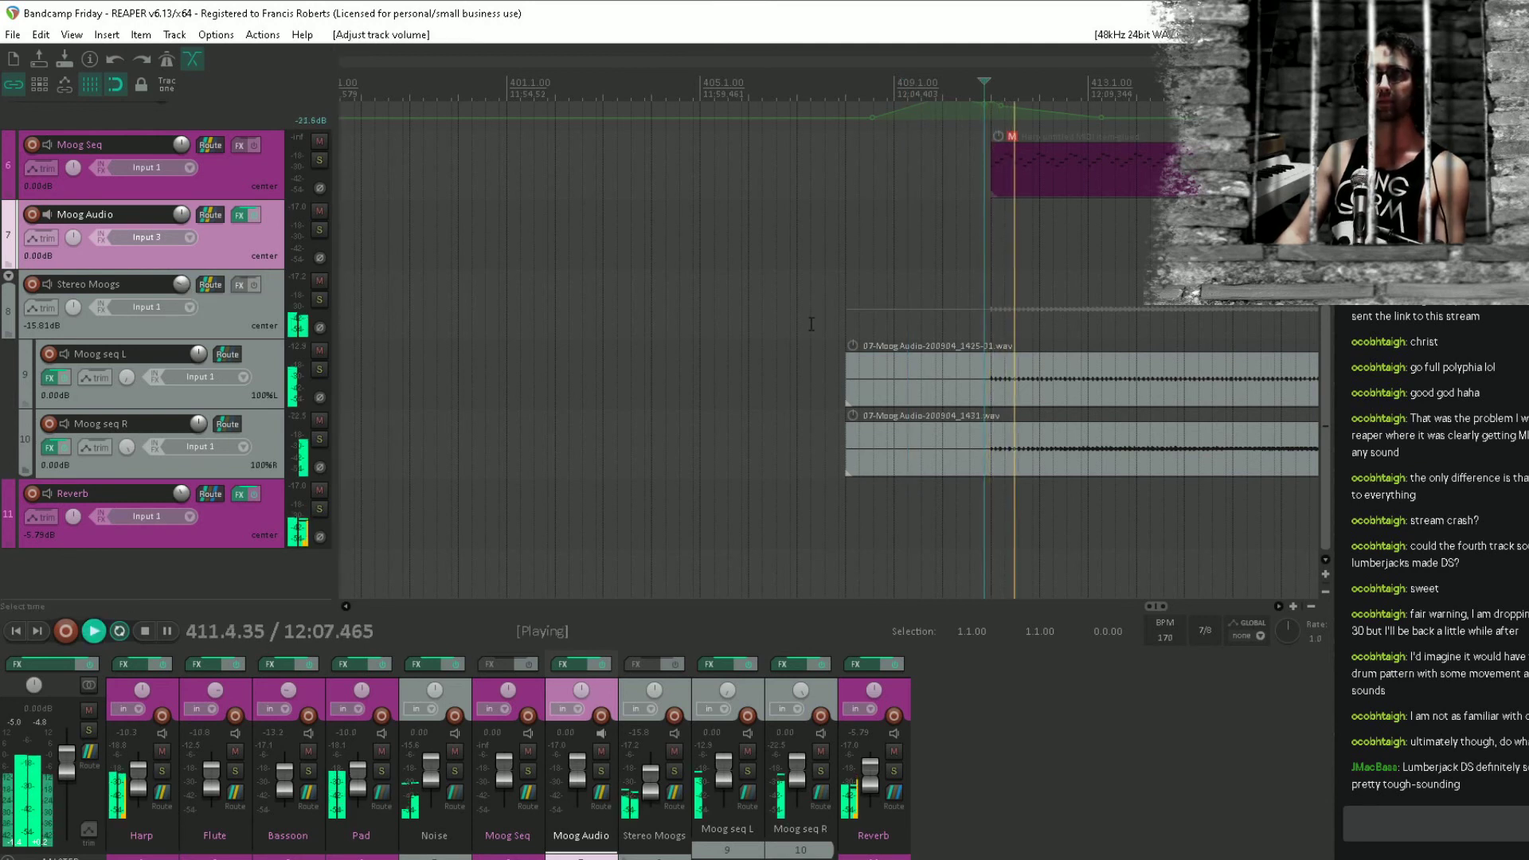
left_click_drag(181, 284, 181, 258)
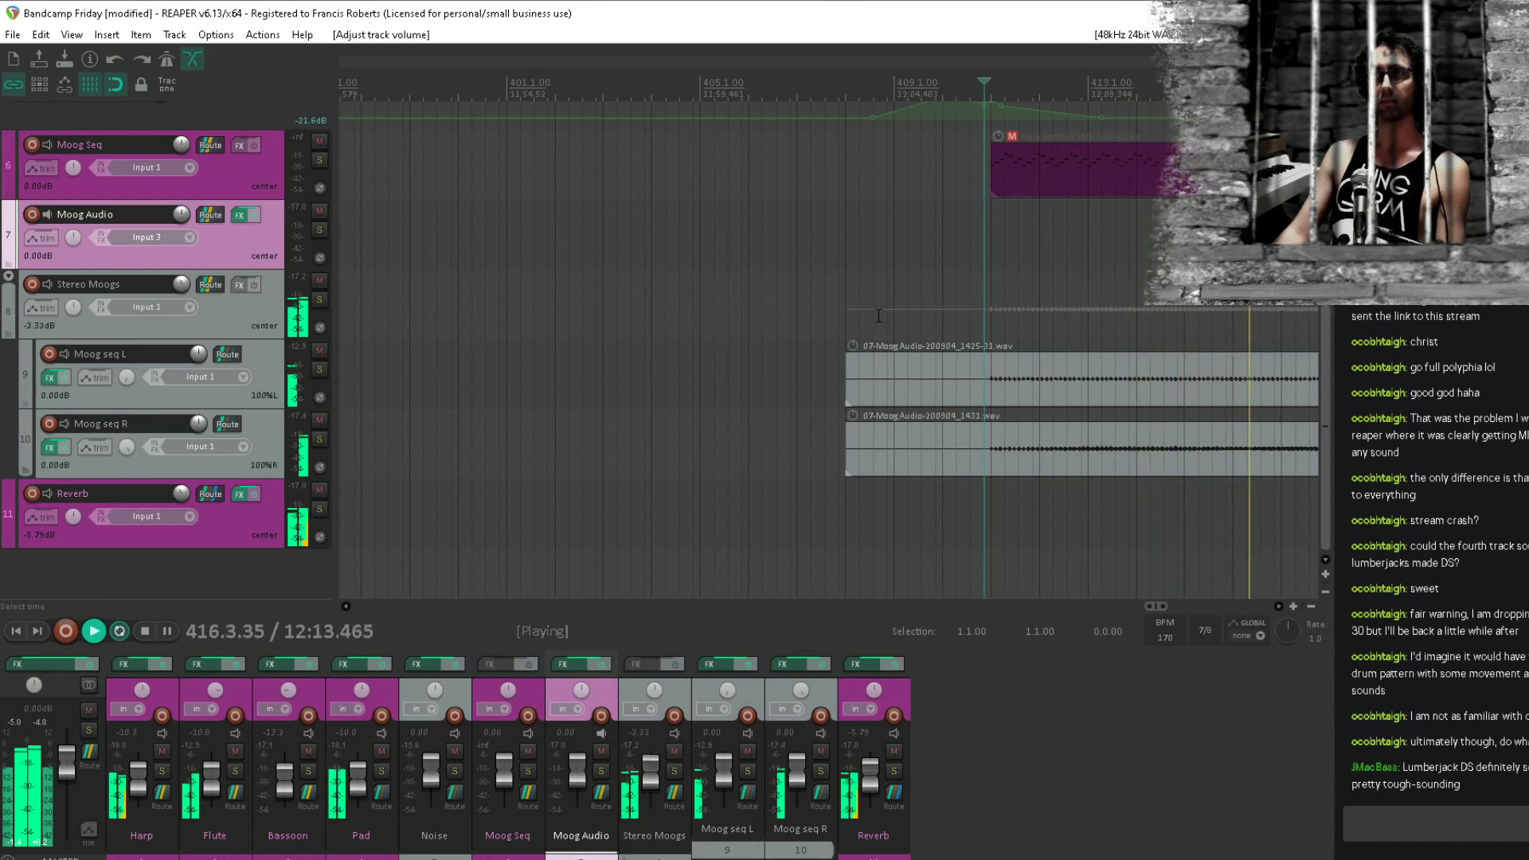
scroll(566, 294, "down", 5)
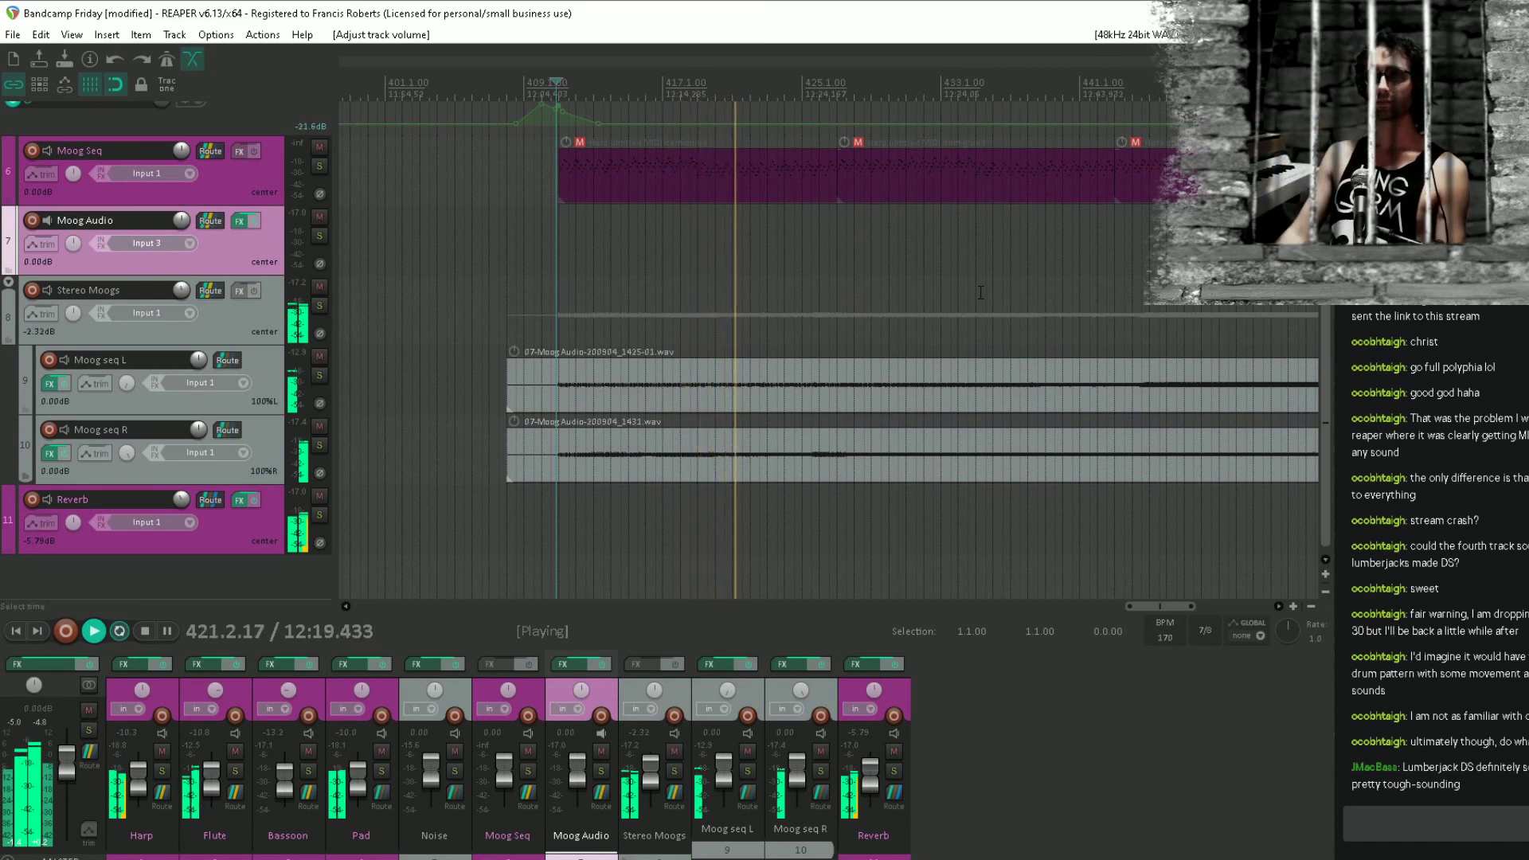
left_click_drag(1008, 277, 890, 267)
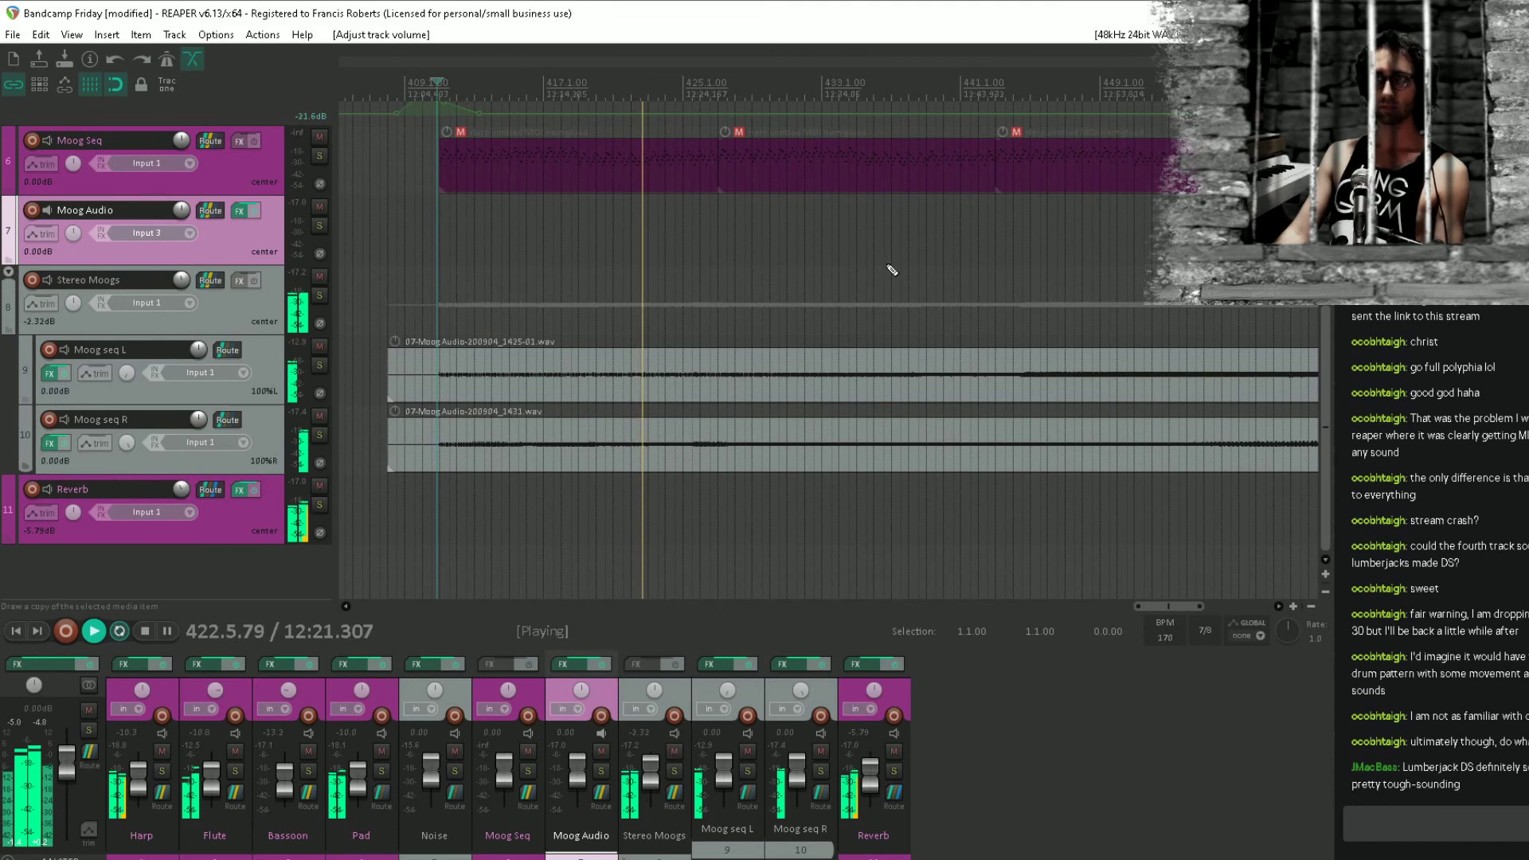
key("ctrl+s")
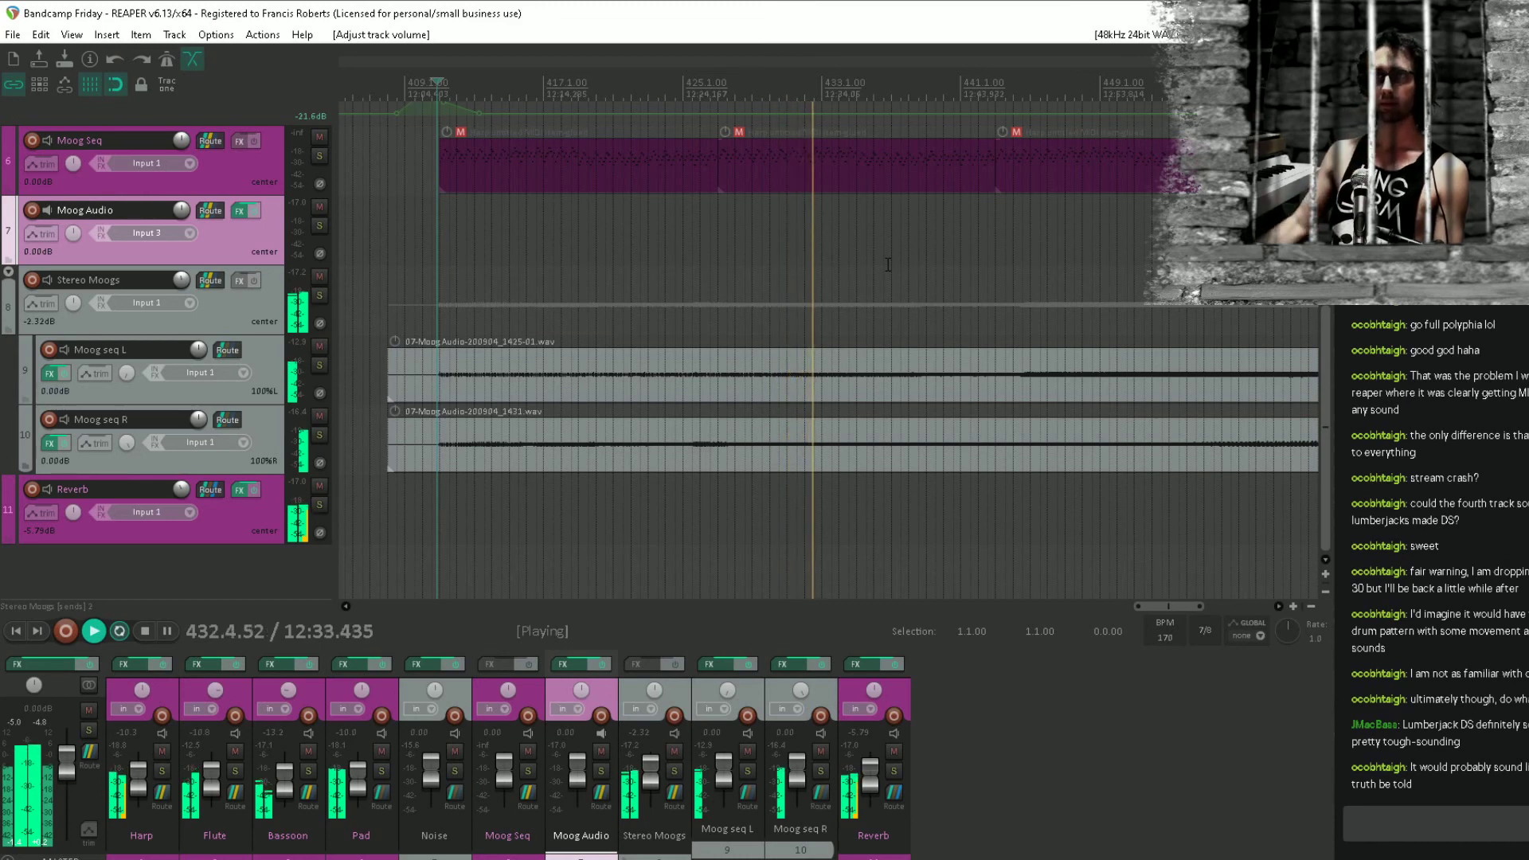
Lower the Stereo Moogs track volume to about -3.7 dB and check the balance with the other tracks during playback.
left_click_drag(183, 281, 183, 288)
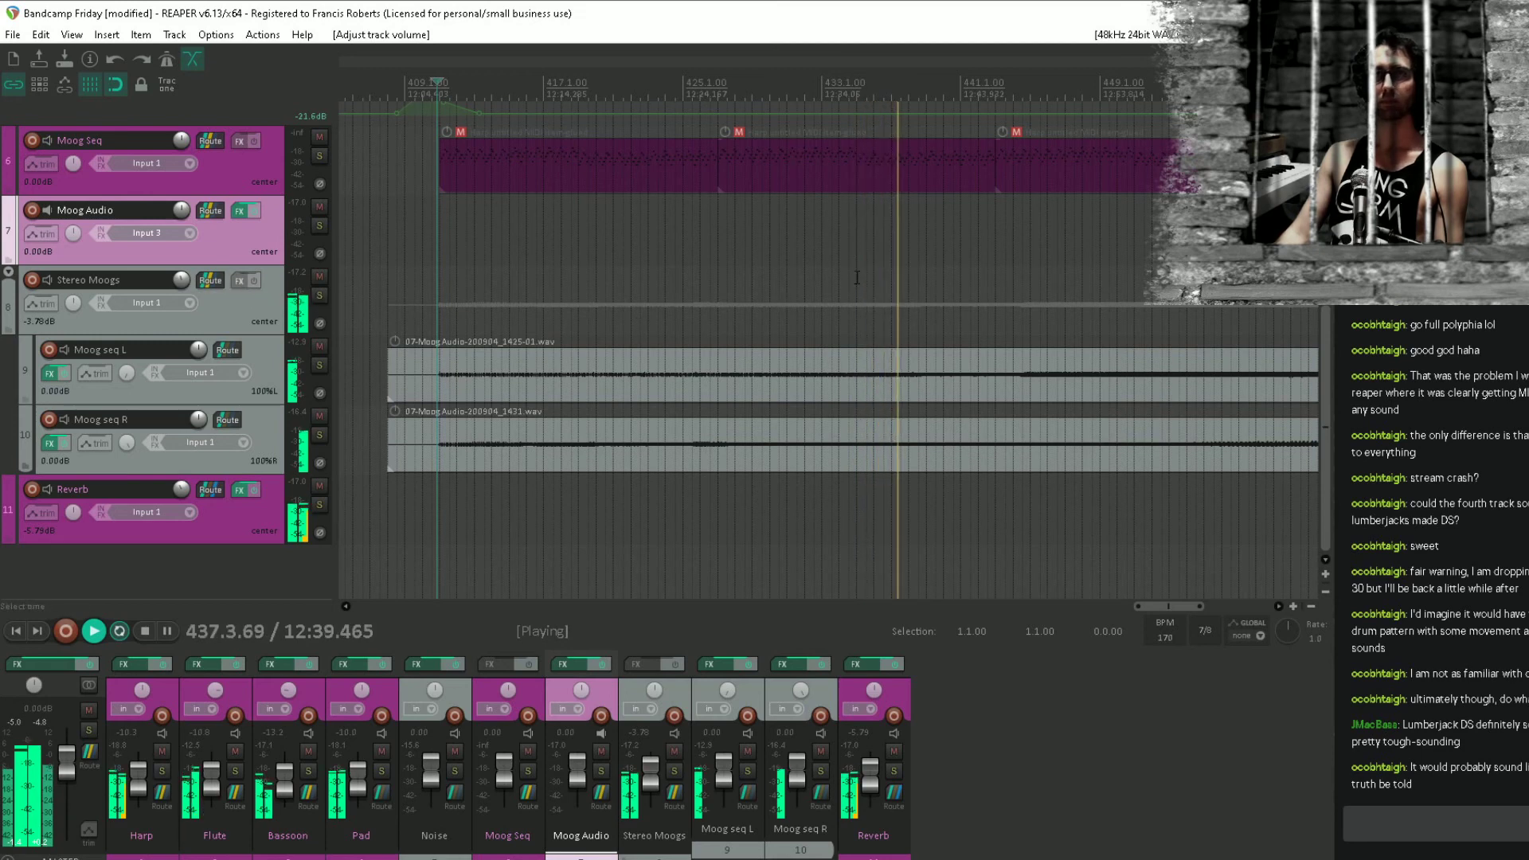
scroll(645, 325, "down", 2)
scroll(617, 324, "up", 2)
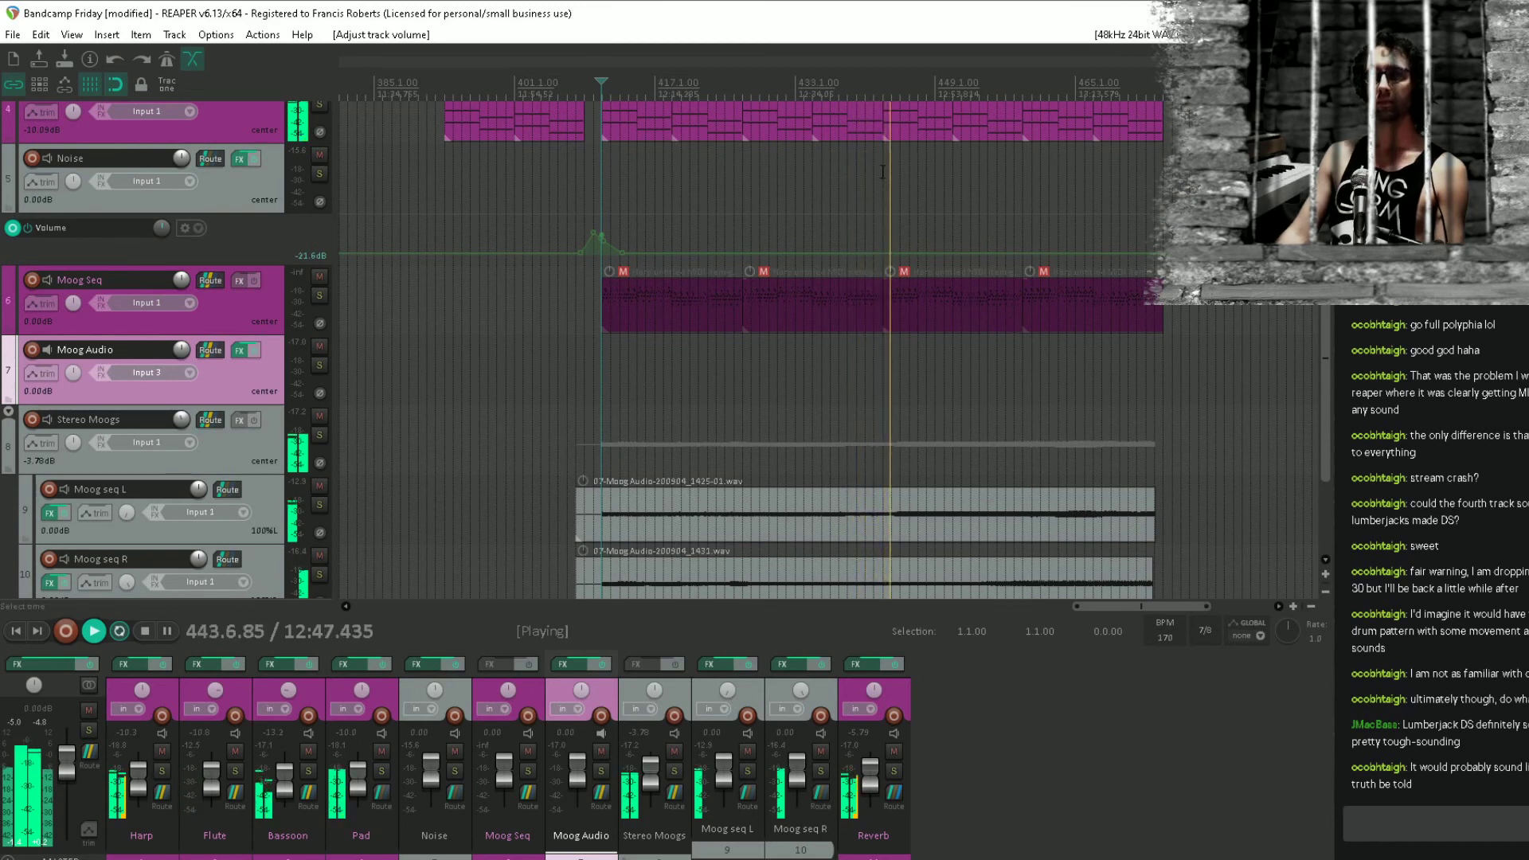
left_click_drag(702, 249, 730, 723)
left_click_drag(604, 486, 698, 5)
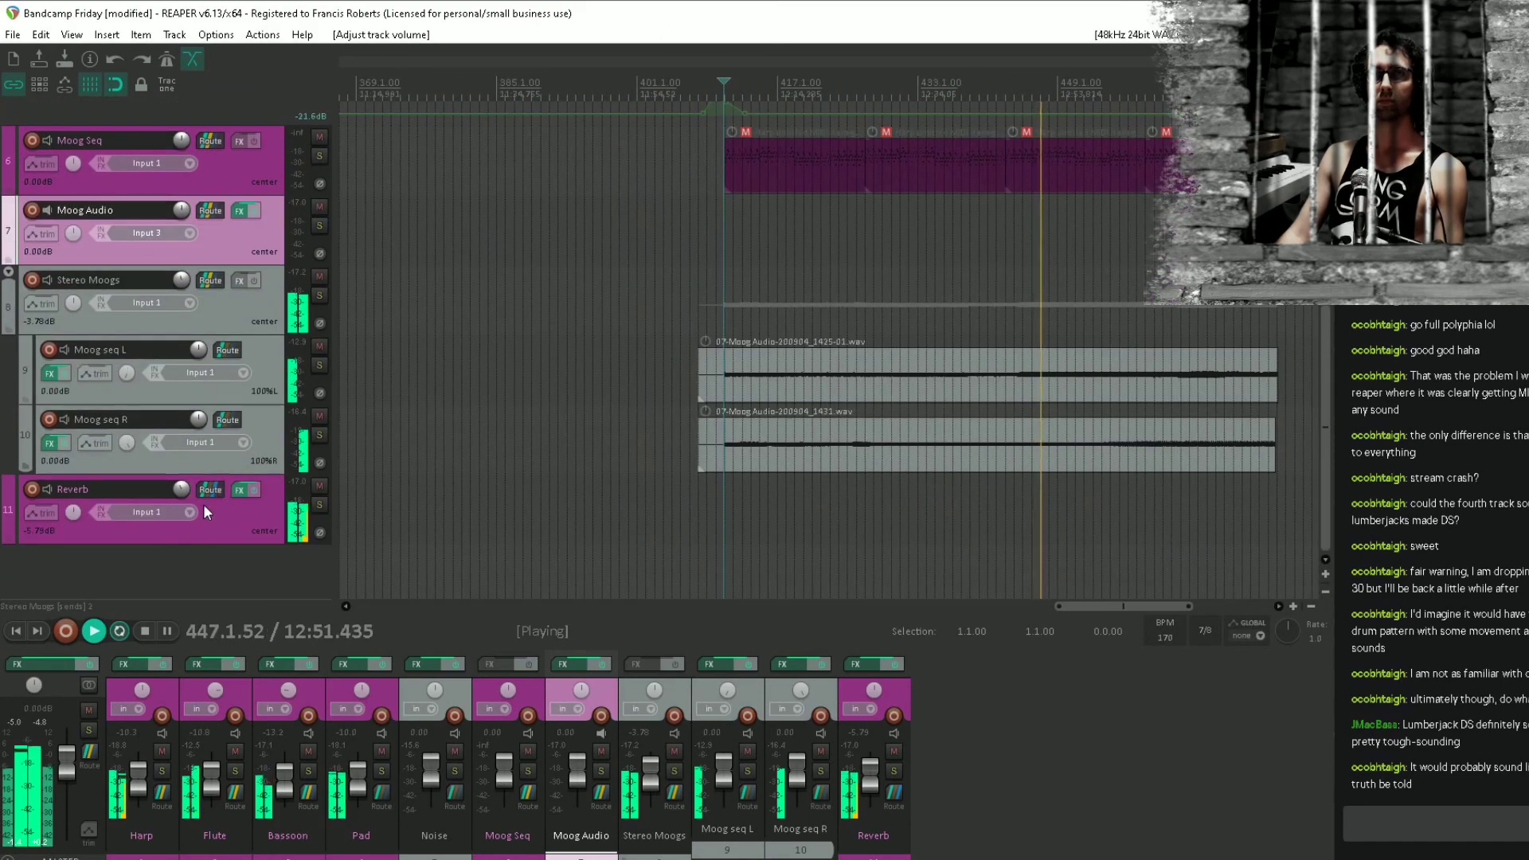
Show the master track at the head of the track list and display its volume envelope.
right_click(177, 574)
left_click(306, 662)
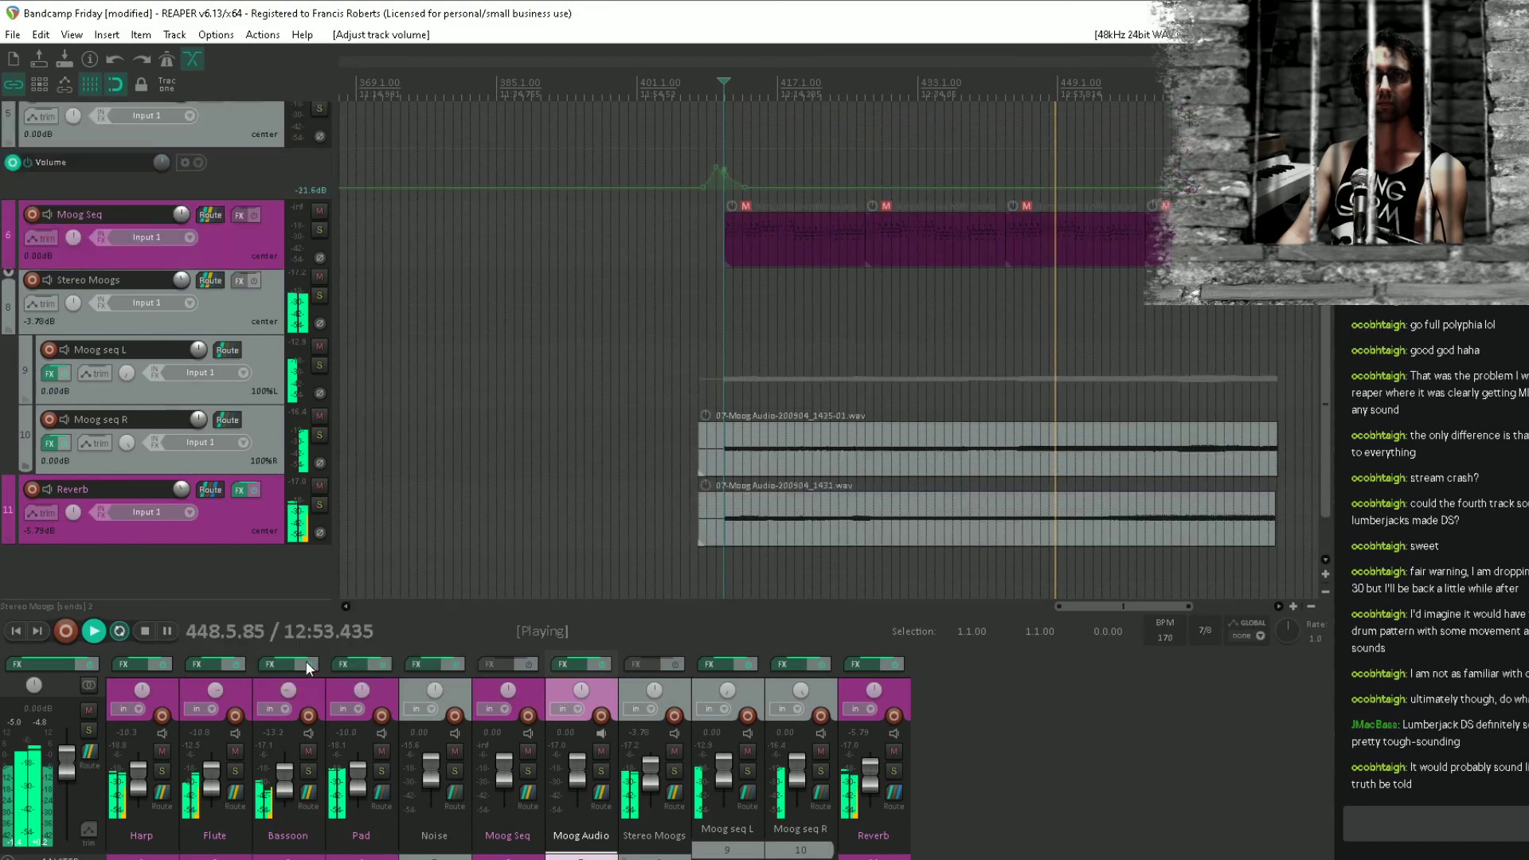
scroll(161, 419, "up", 5)
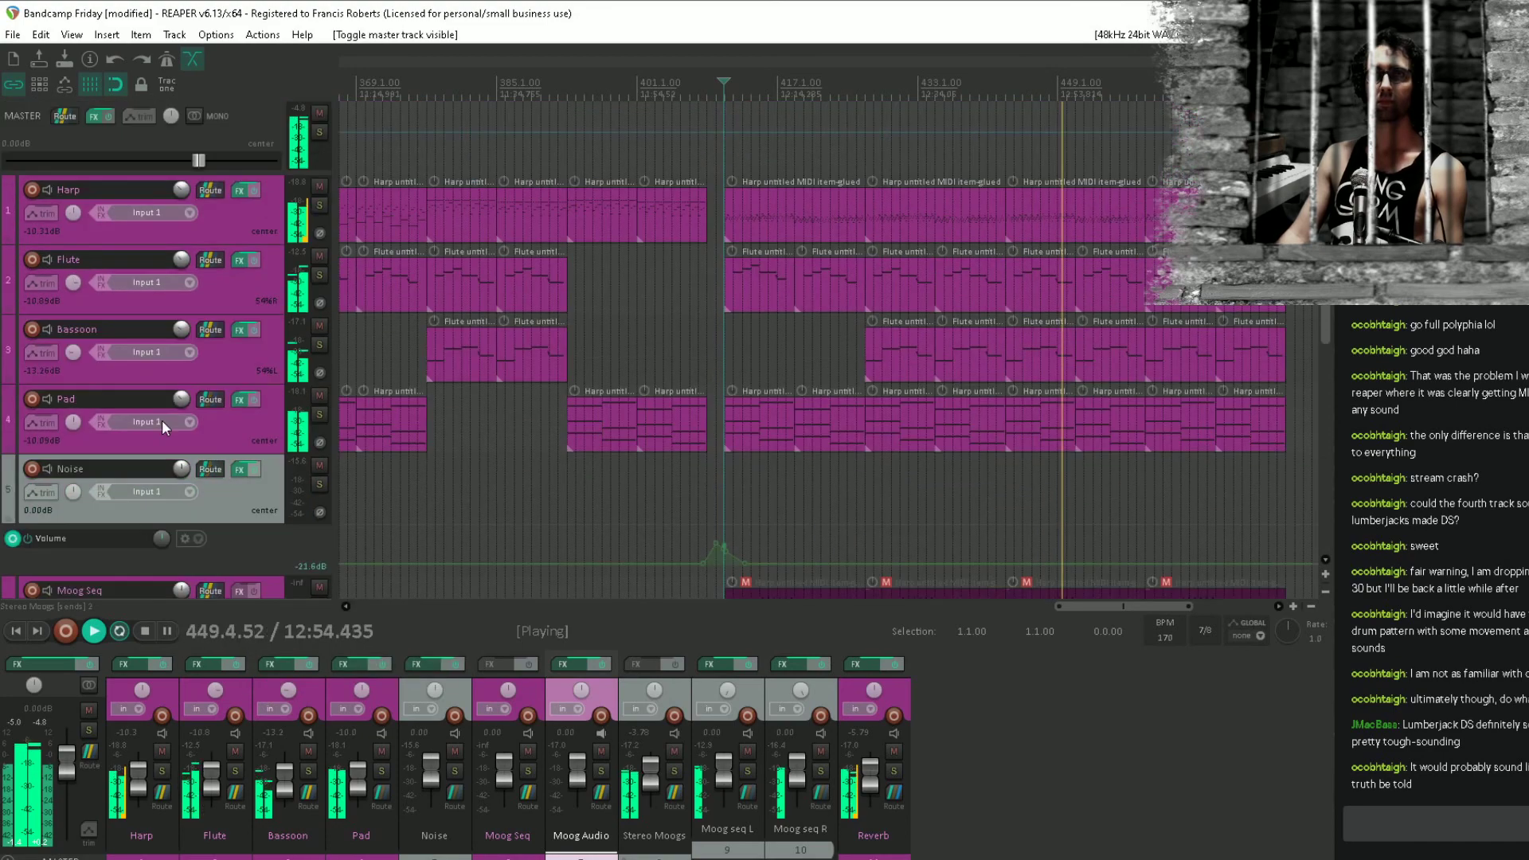
left_click(248, 137)
key("v")
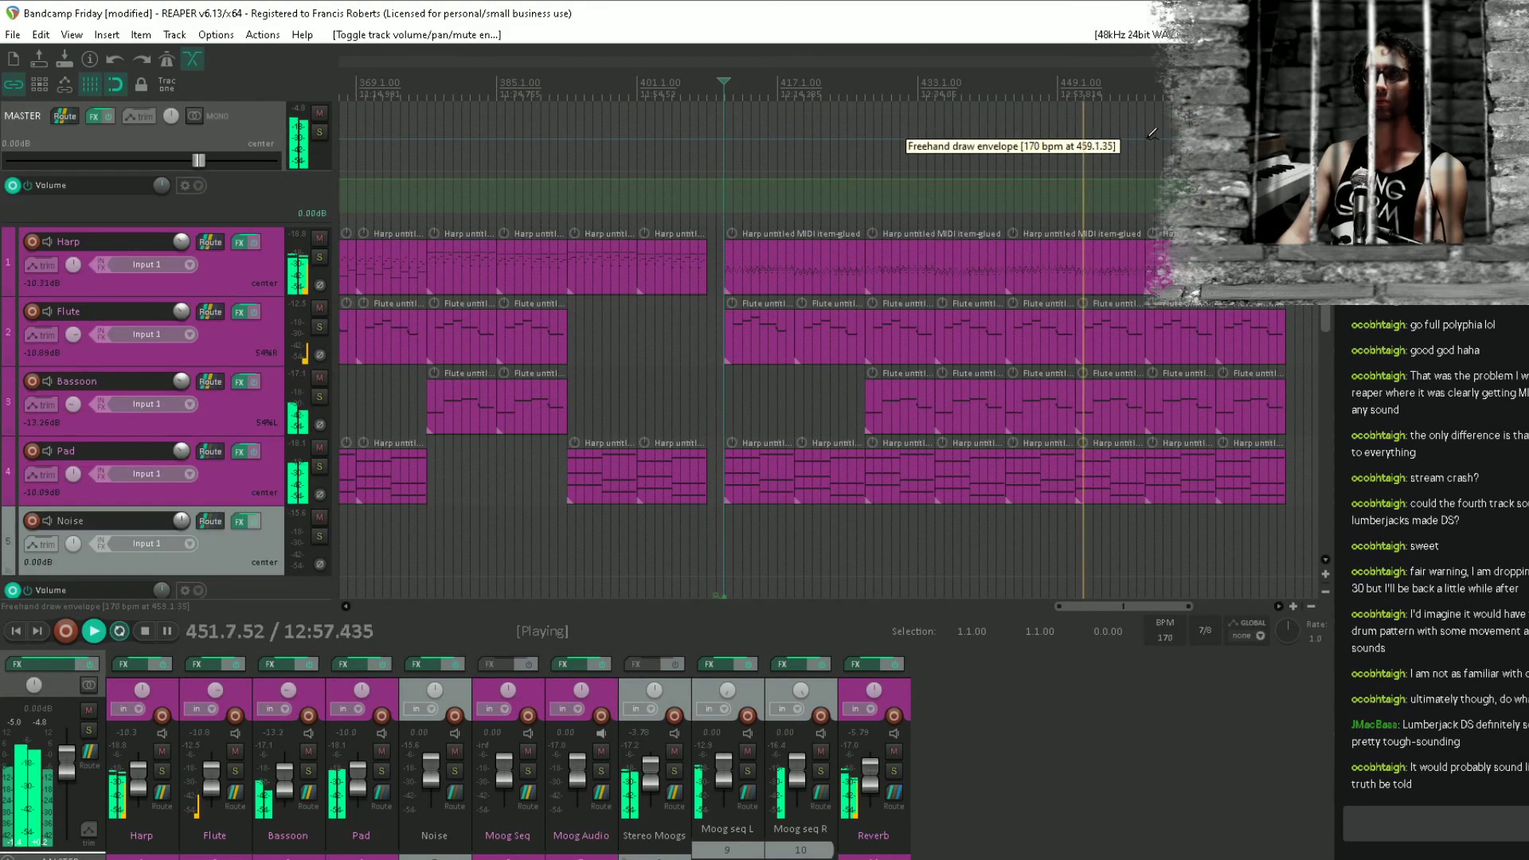
Draw a master volume fade from 0 dB at about bar 459 to -inf near bar 472, add a point near bar 486, and play from bar 453.
left_click(1150, 179)
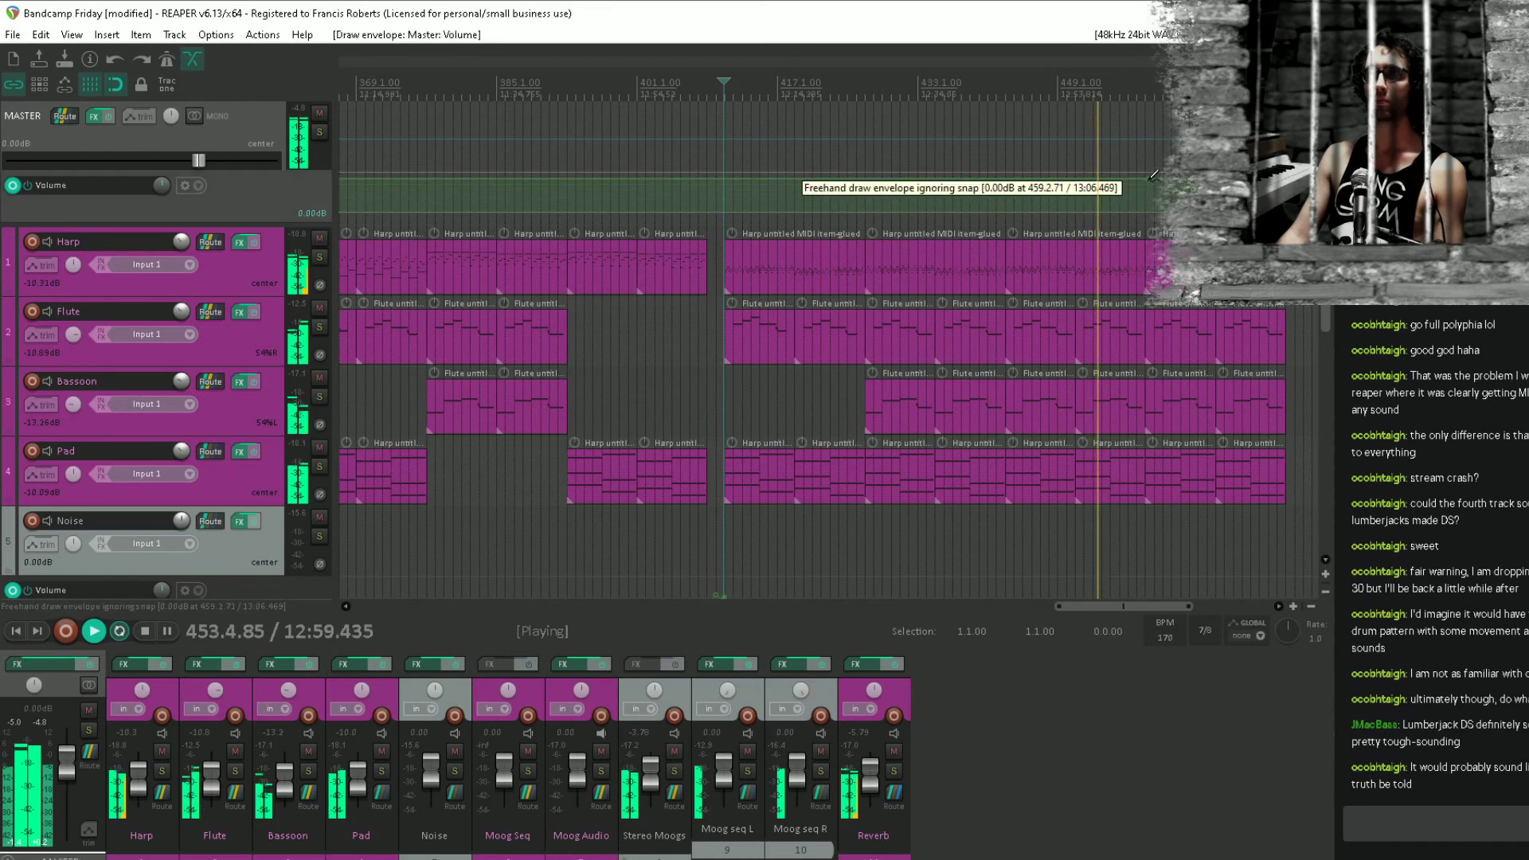
scroll(942, 196, "up", 2)
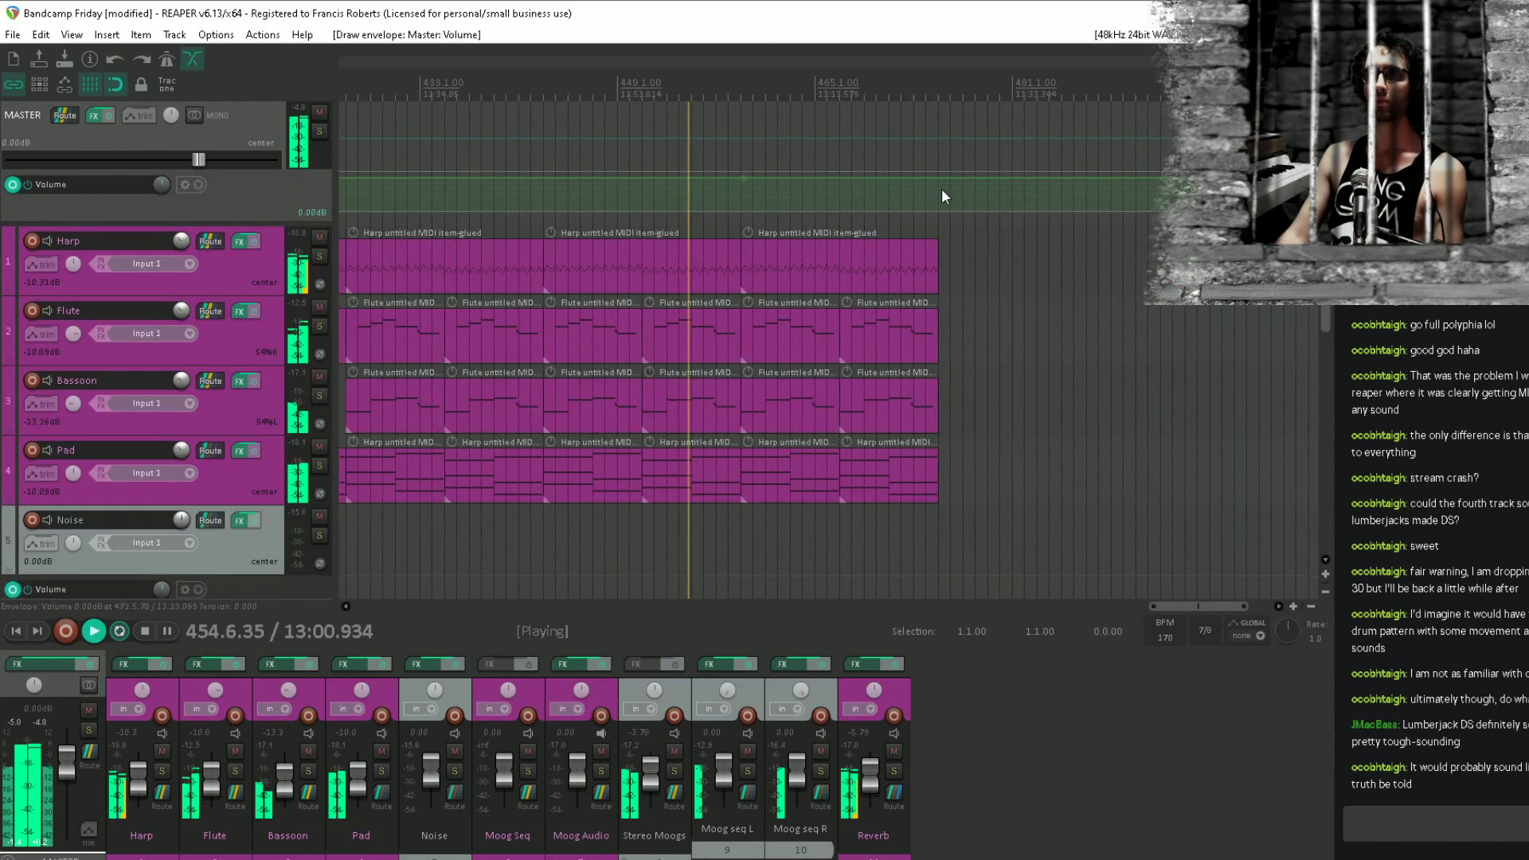
left_click(902, 177, "ctrl")
left_click_drag(956, 181, 995, 263)
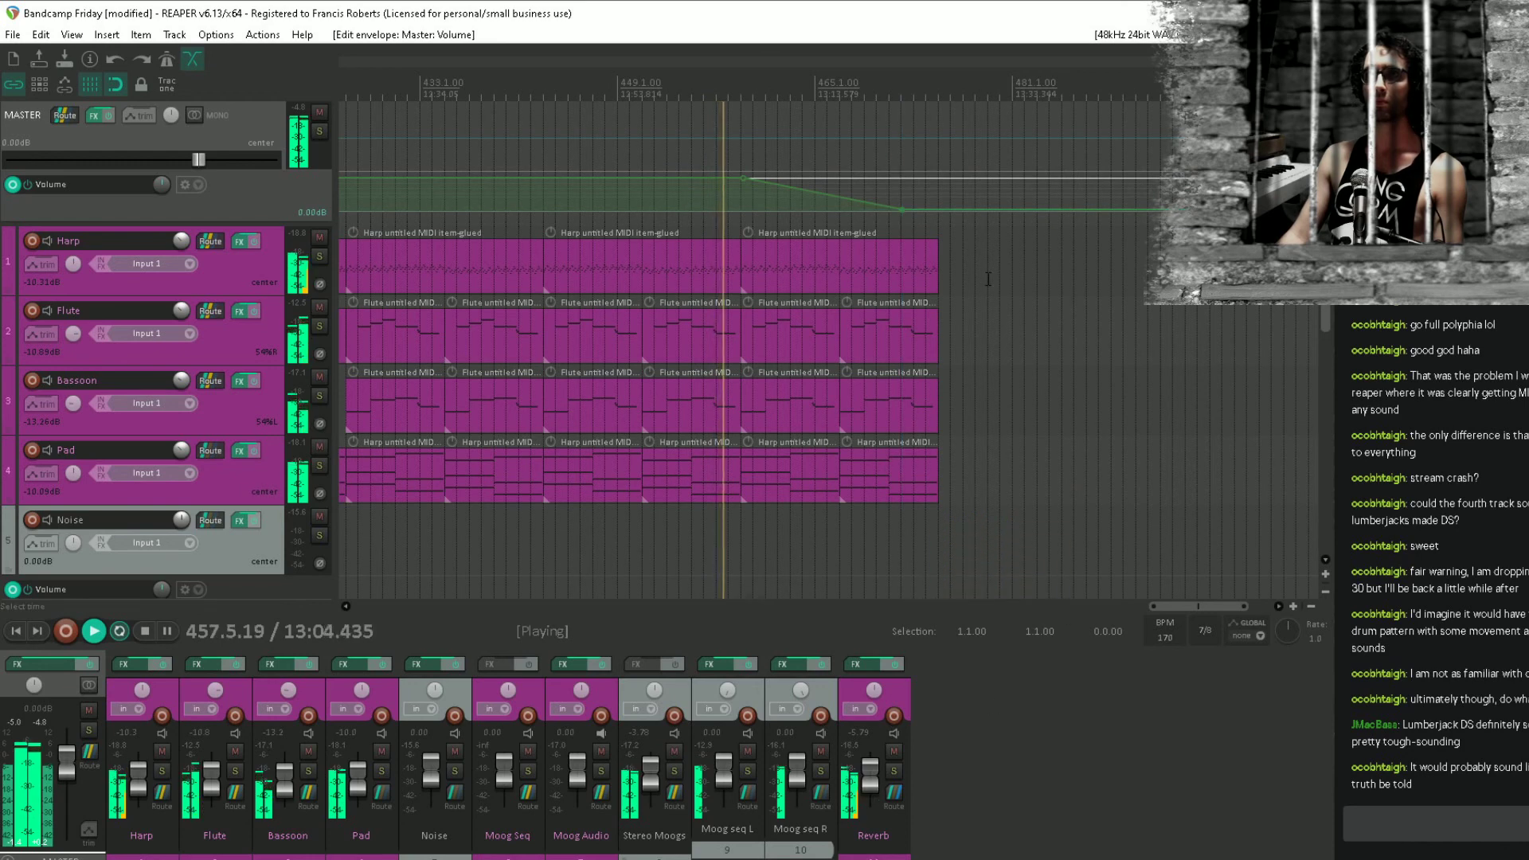
left_click(1071, 211, "ctrl")
key("space")
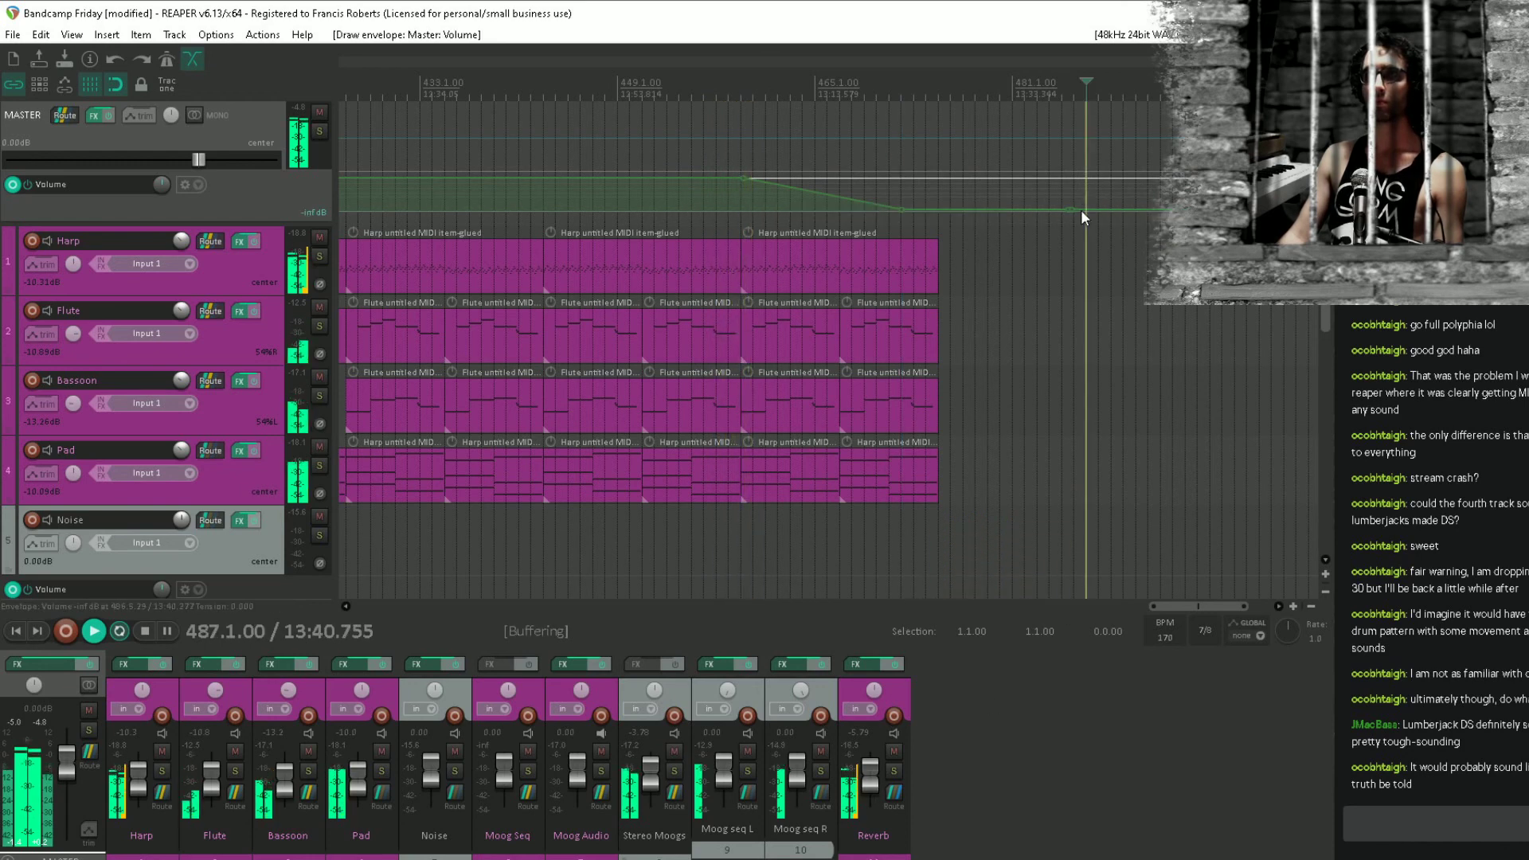
left_click(669, 62)
key("space")
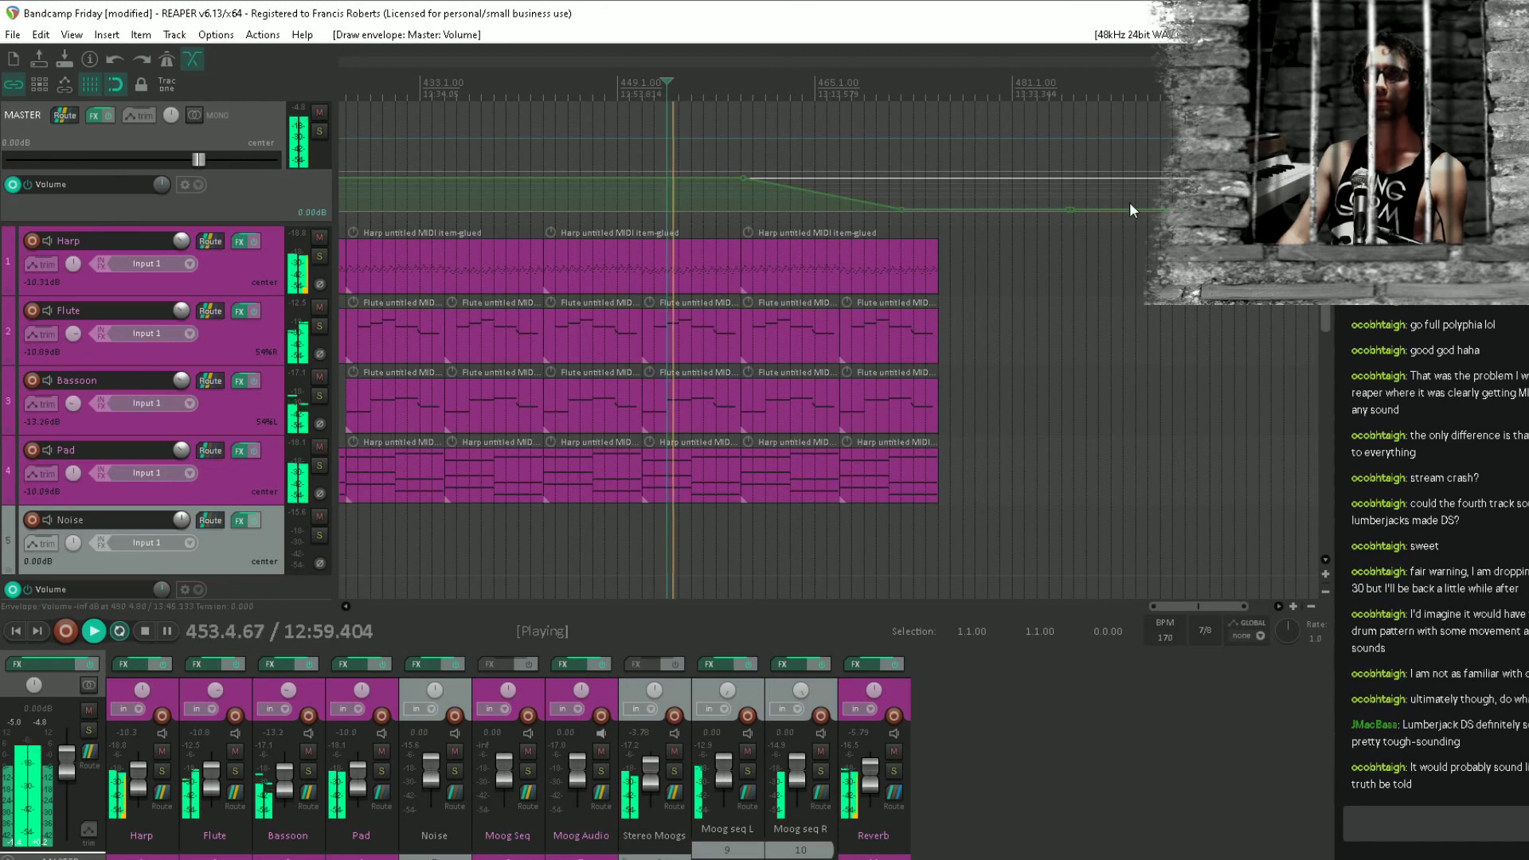
Raise the master volume envelope back to 0 dB at about bar 486, stop playback, and save the project.
scroll(1130, 209, "up", 3)
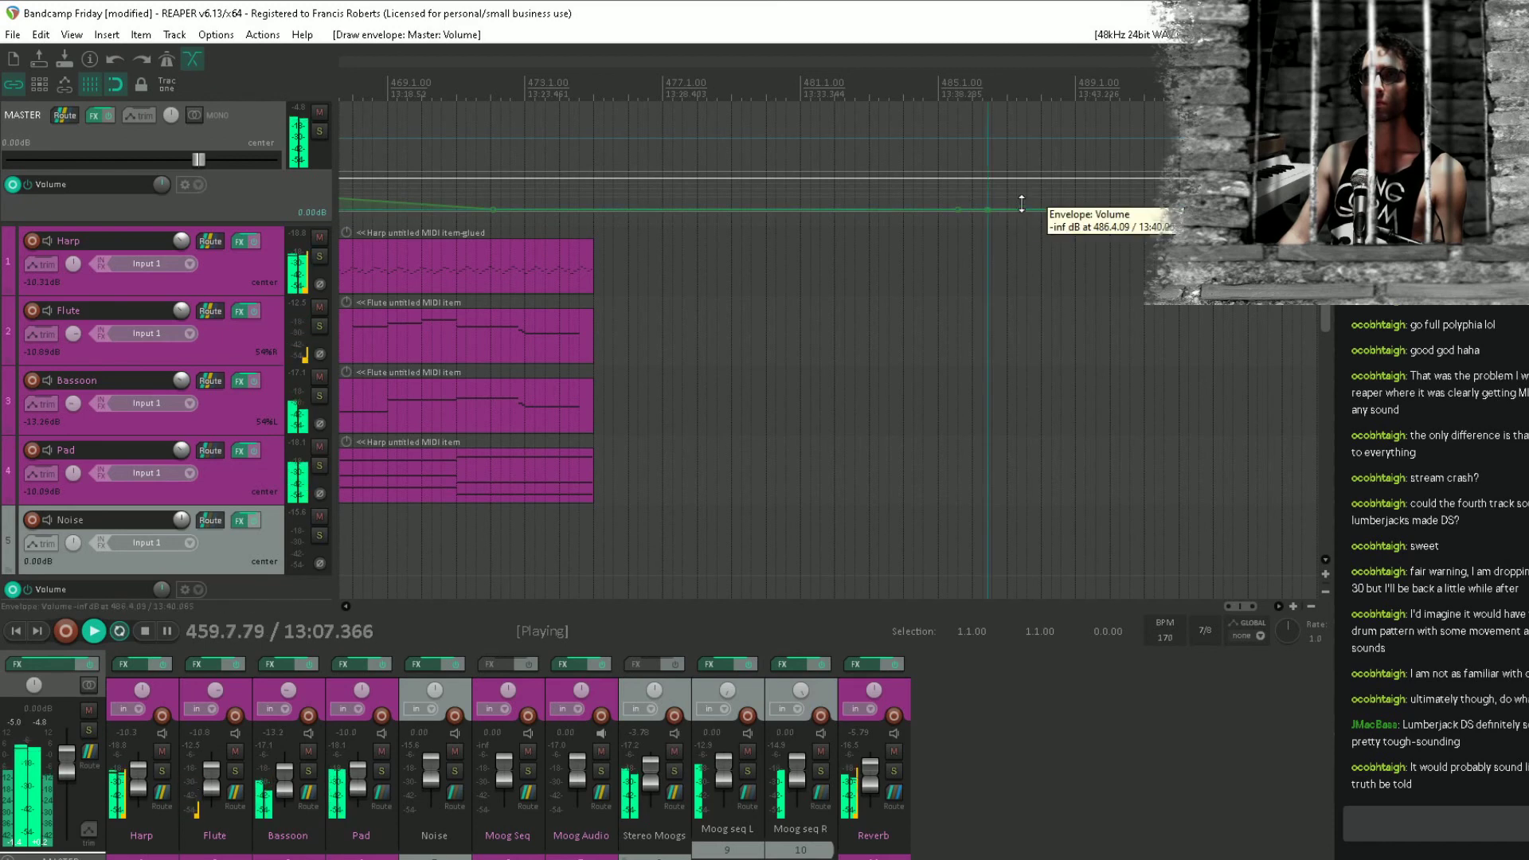
left_click_drag(1022, 204, 1022, 97)
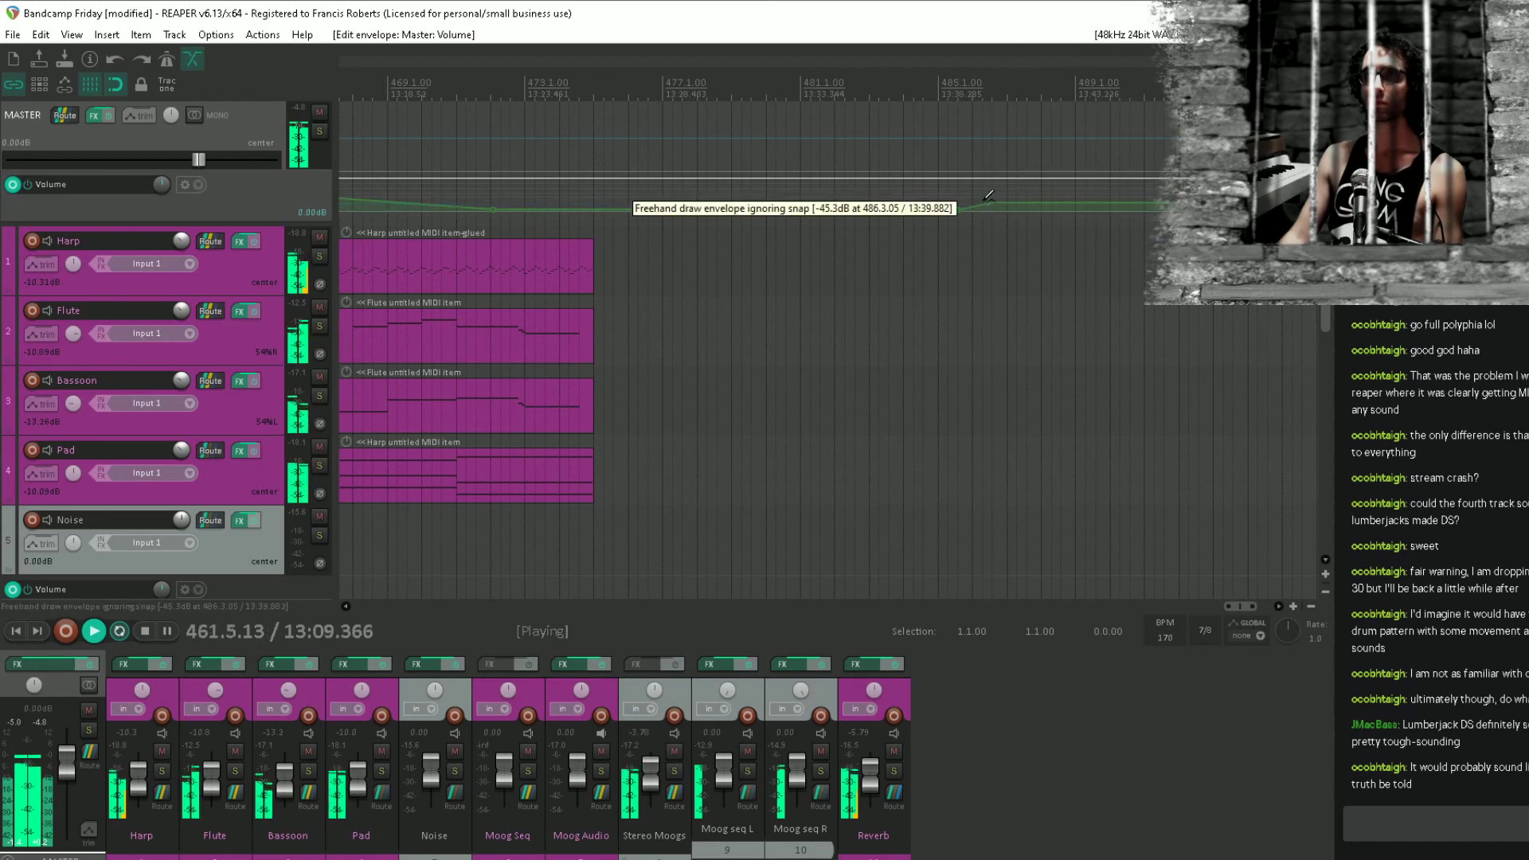
left_click_drag(999, 200, 1023, 166)
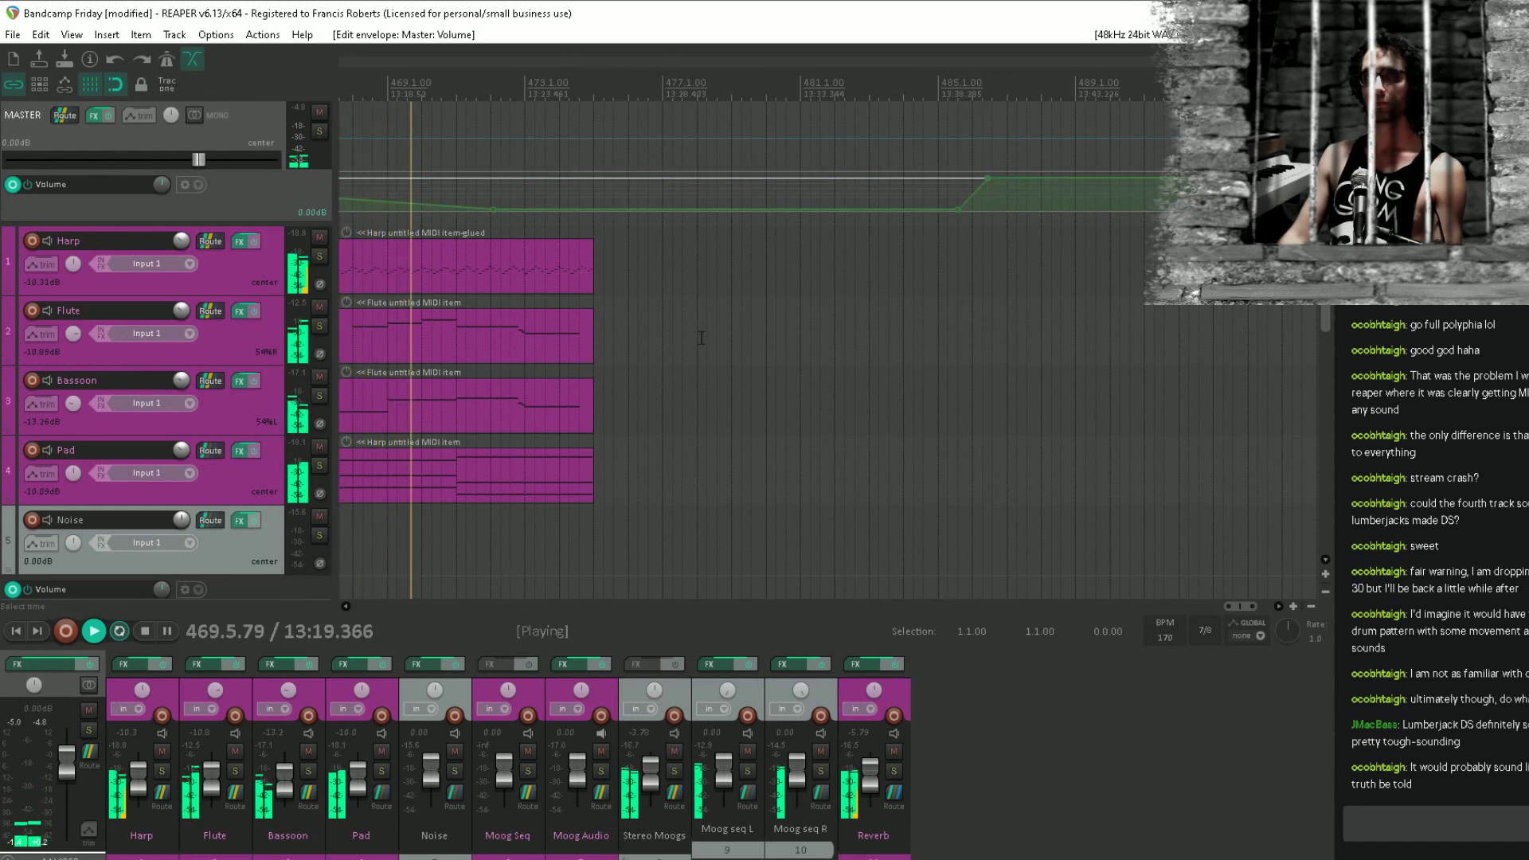
key("space")
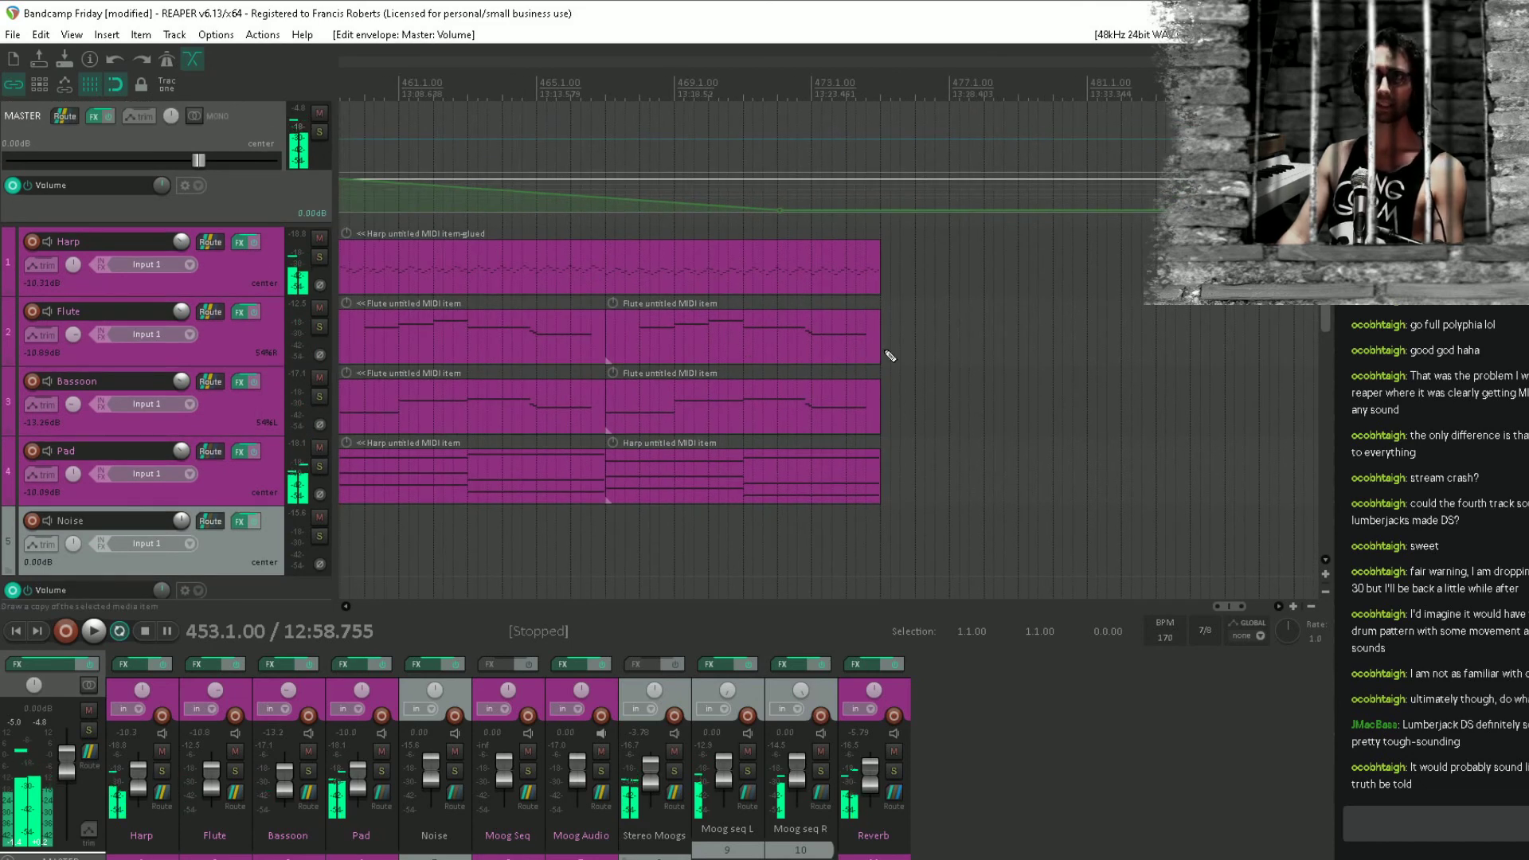
key("ctrl+s")
Set a time selection over the third section, from bar 329 to bar 475.
scroll(570, 345, "left", 5)
scroll(585, 344, "down", 5)
left_click_drag(621, 334, 938, 321)
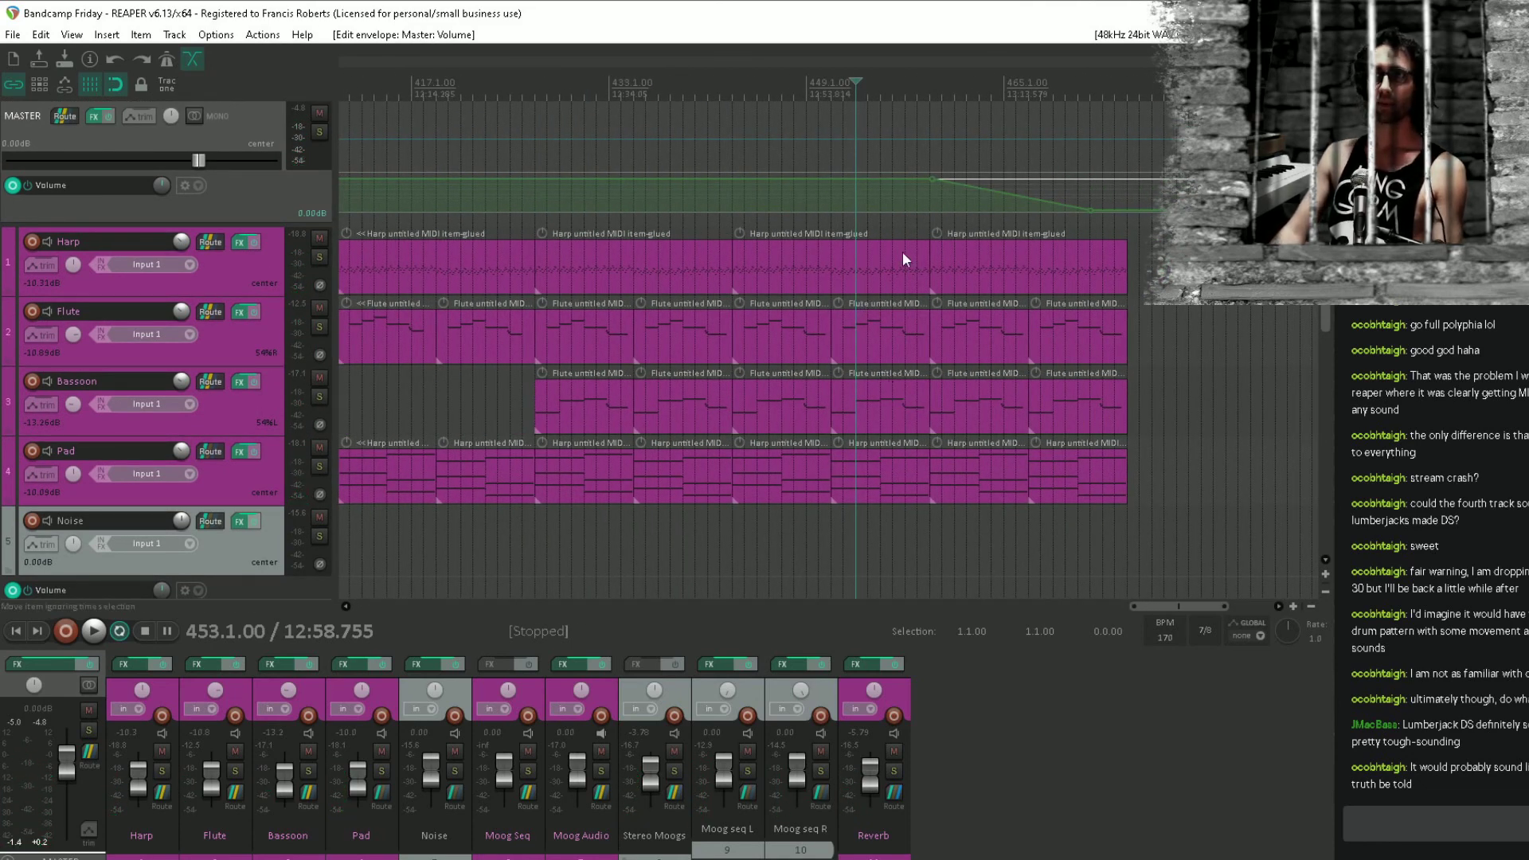
scroll(922, 208, "down", 3)
scroll(720, 213, "down", 2)
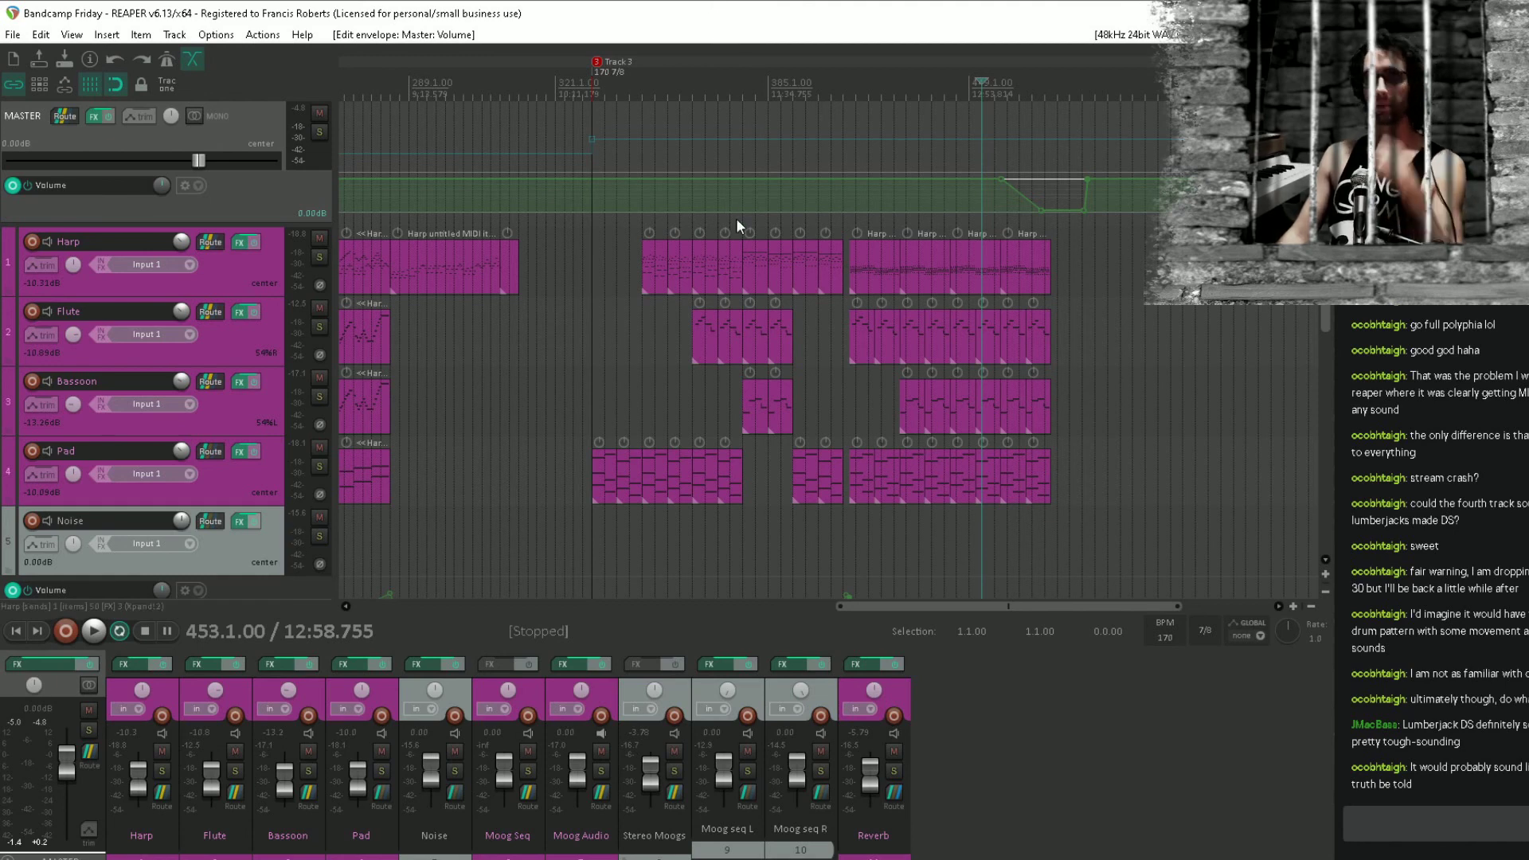
scroll(736, 218, "down", 2)
scroll(664, 88, "up", 3)
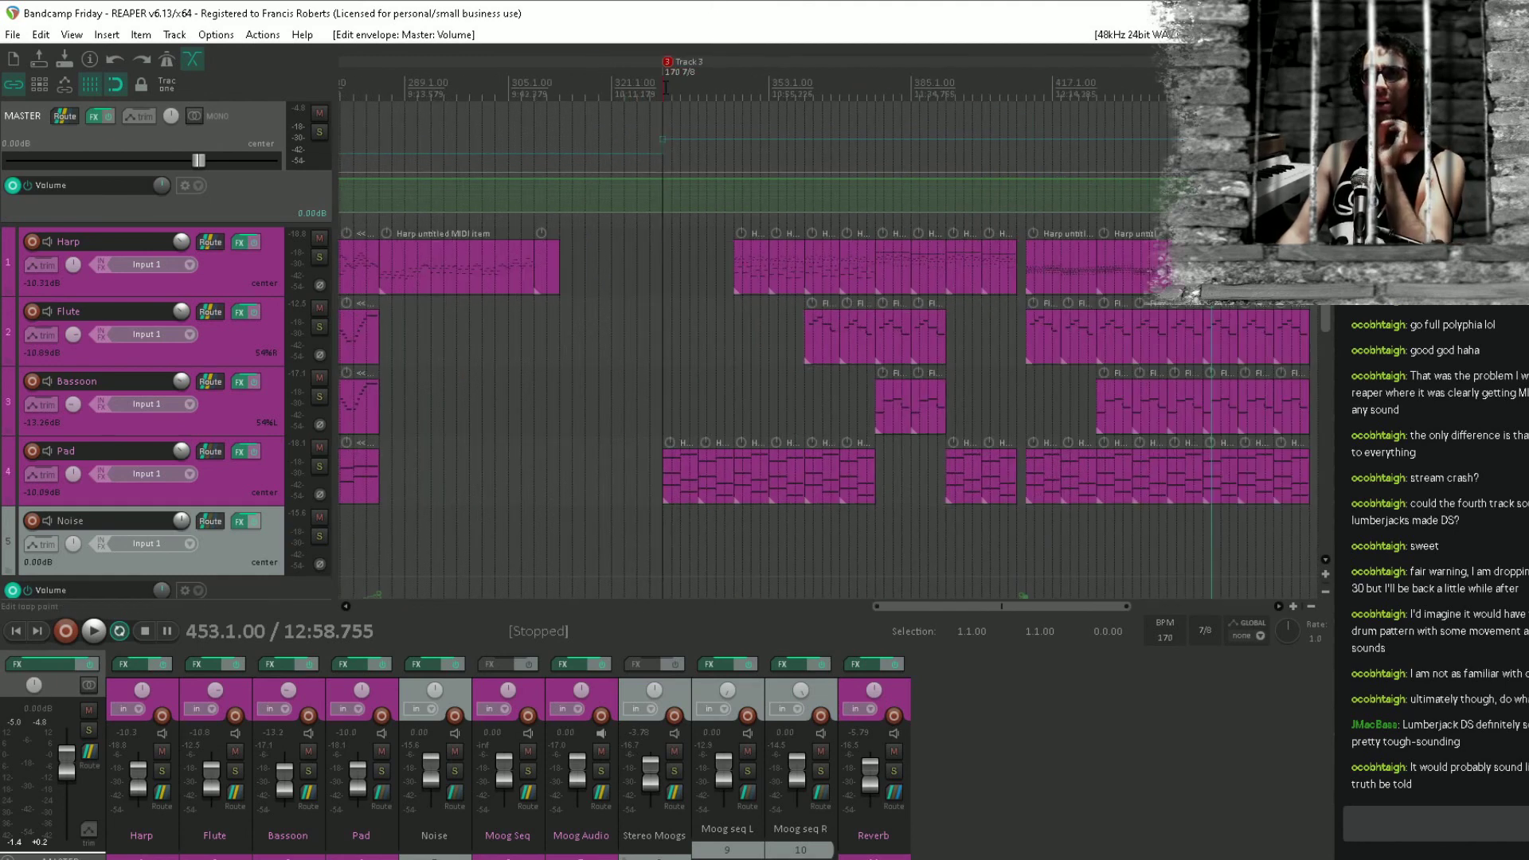
left_click_drag(665, 88, 968, 155)
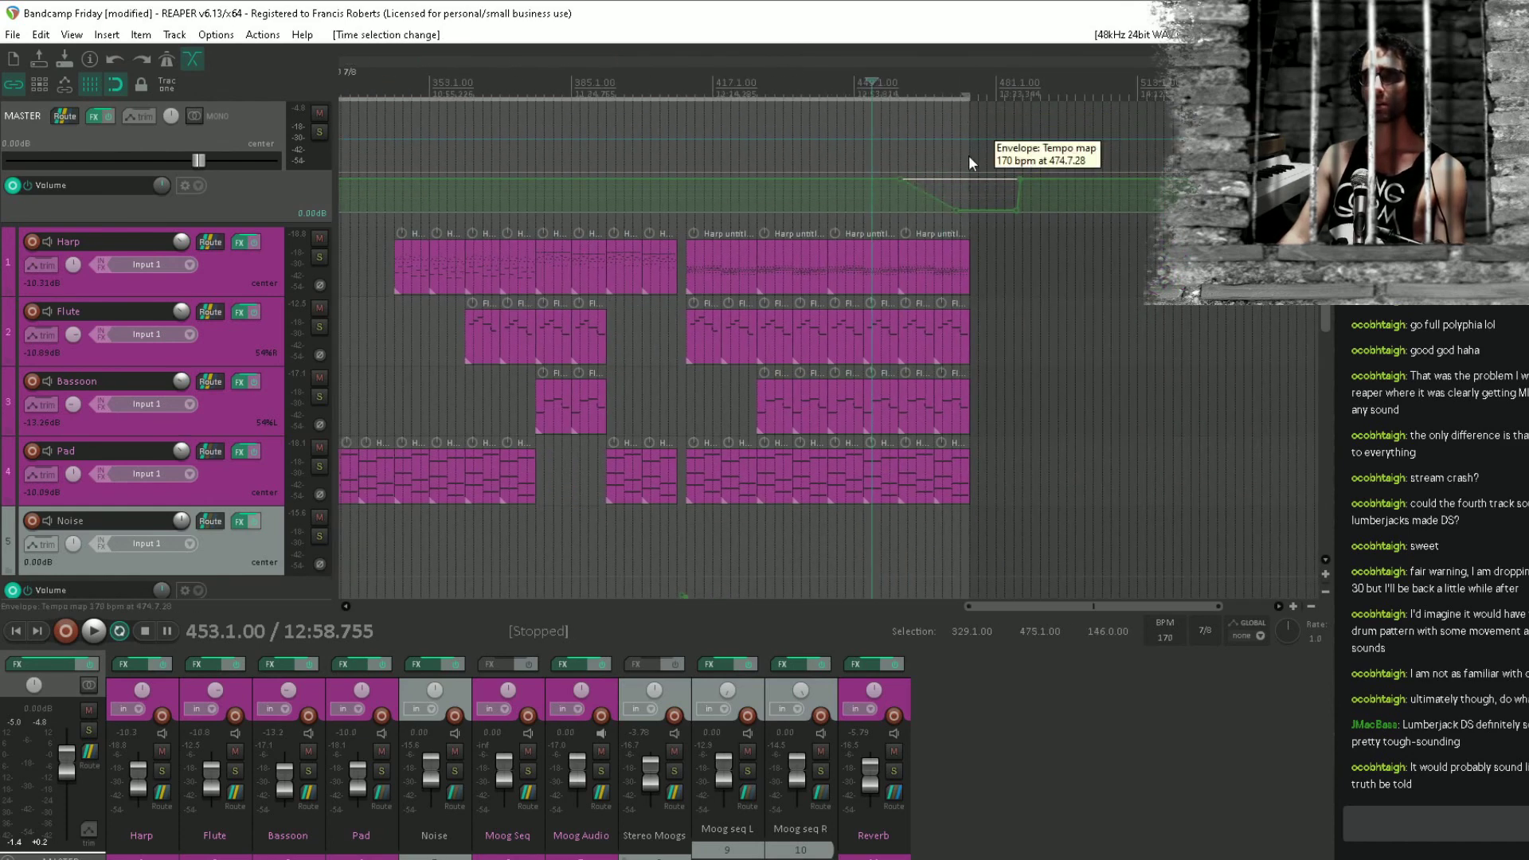
Mark the end of the Moog seq R recording, move the fade-out's -inf point to that position, and remove the temporary marker.
scroll(955, 176, "up", 7)
left_click_drag(872, 210, 918, 257)
left_click_drag(903, 335, 873, 73)
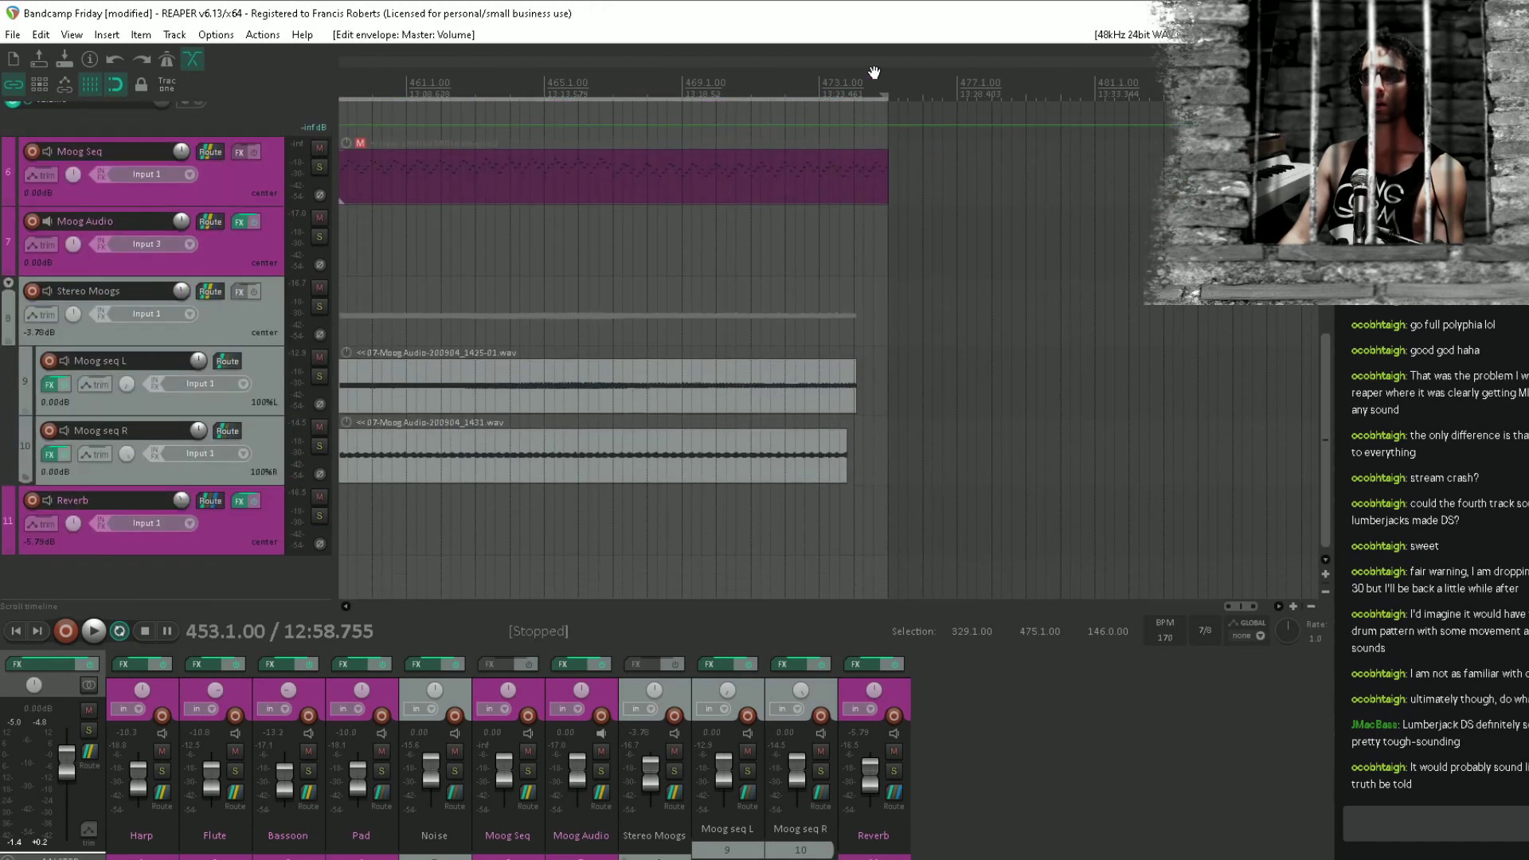
left_click(846, 447)
left_click_drag(747, 119, 880, 336)
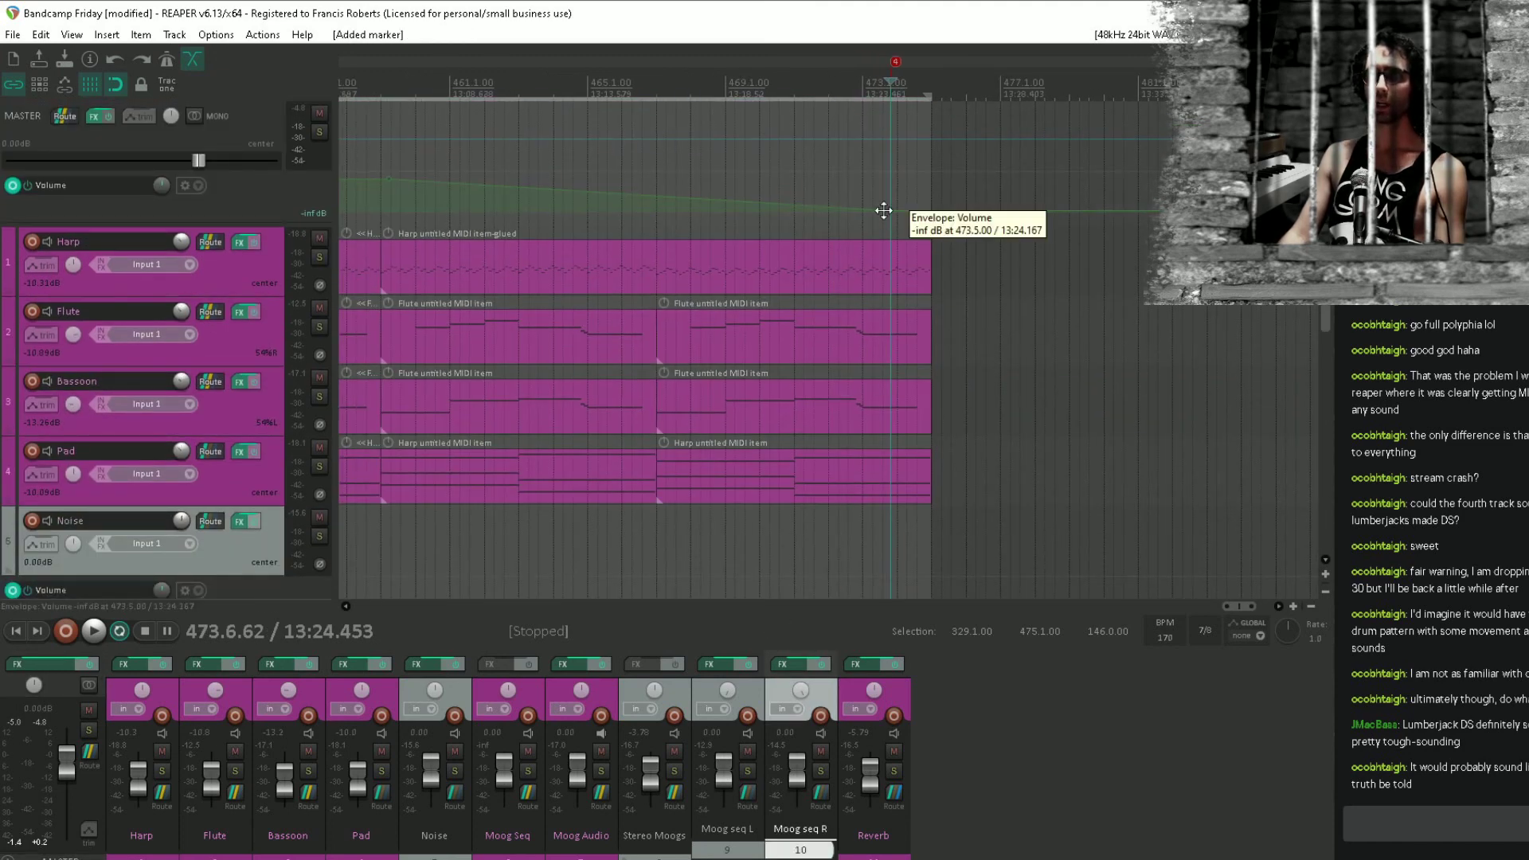
left_click_drag(886, 212, 894, 250)
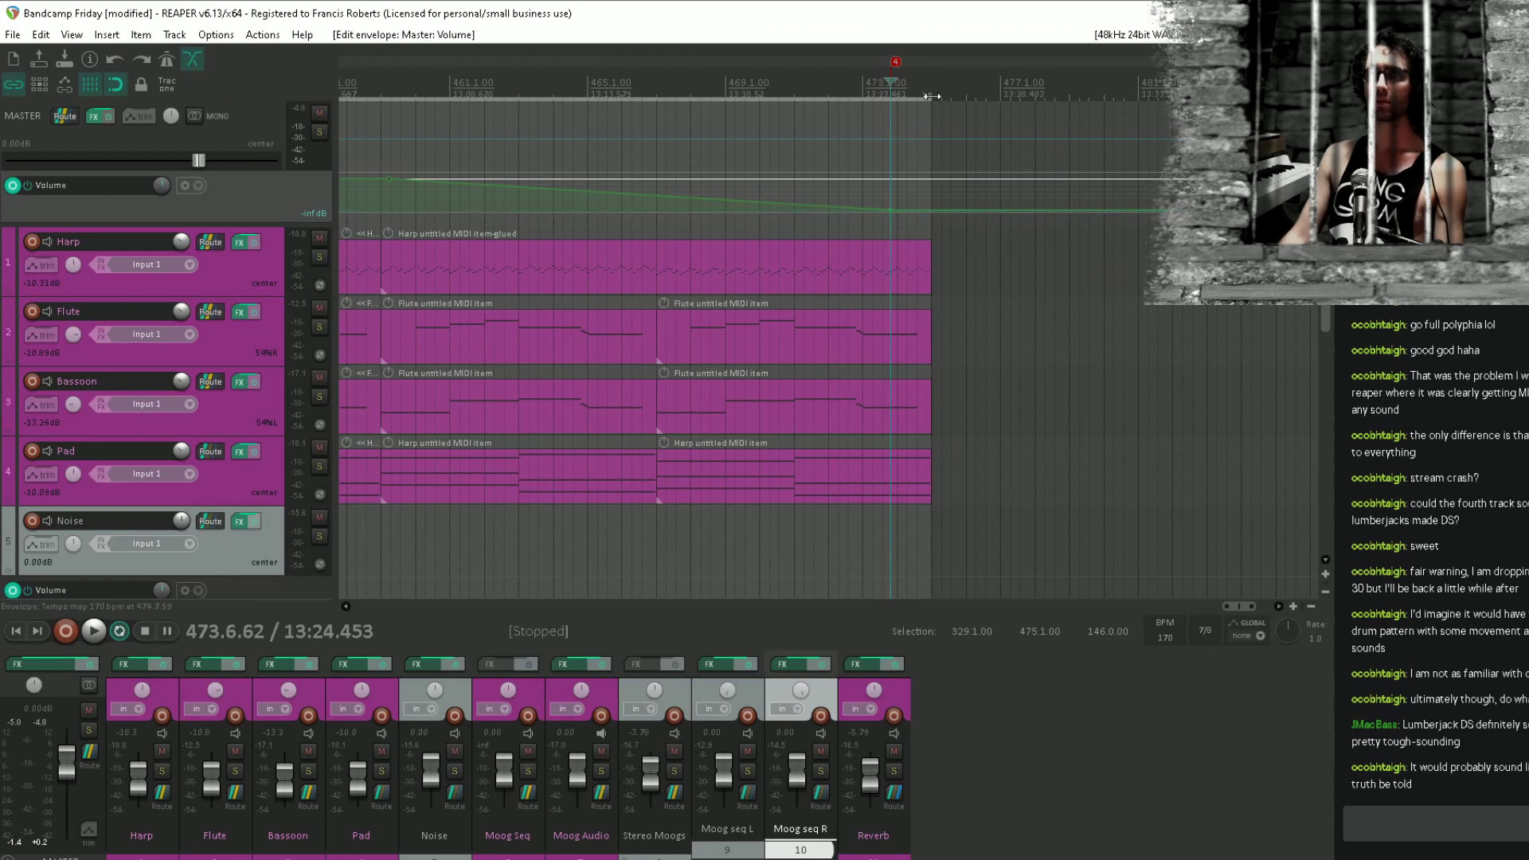
scroll(933, 311, "down", 5)
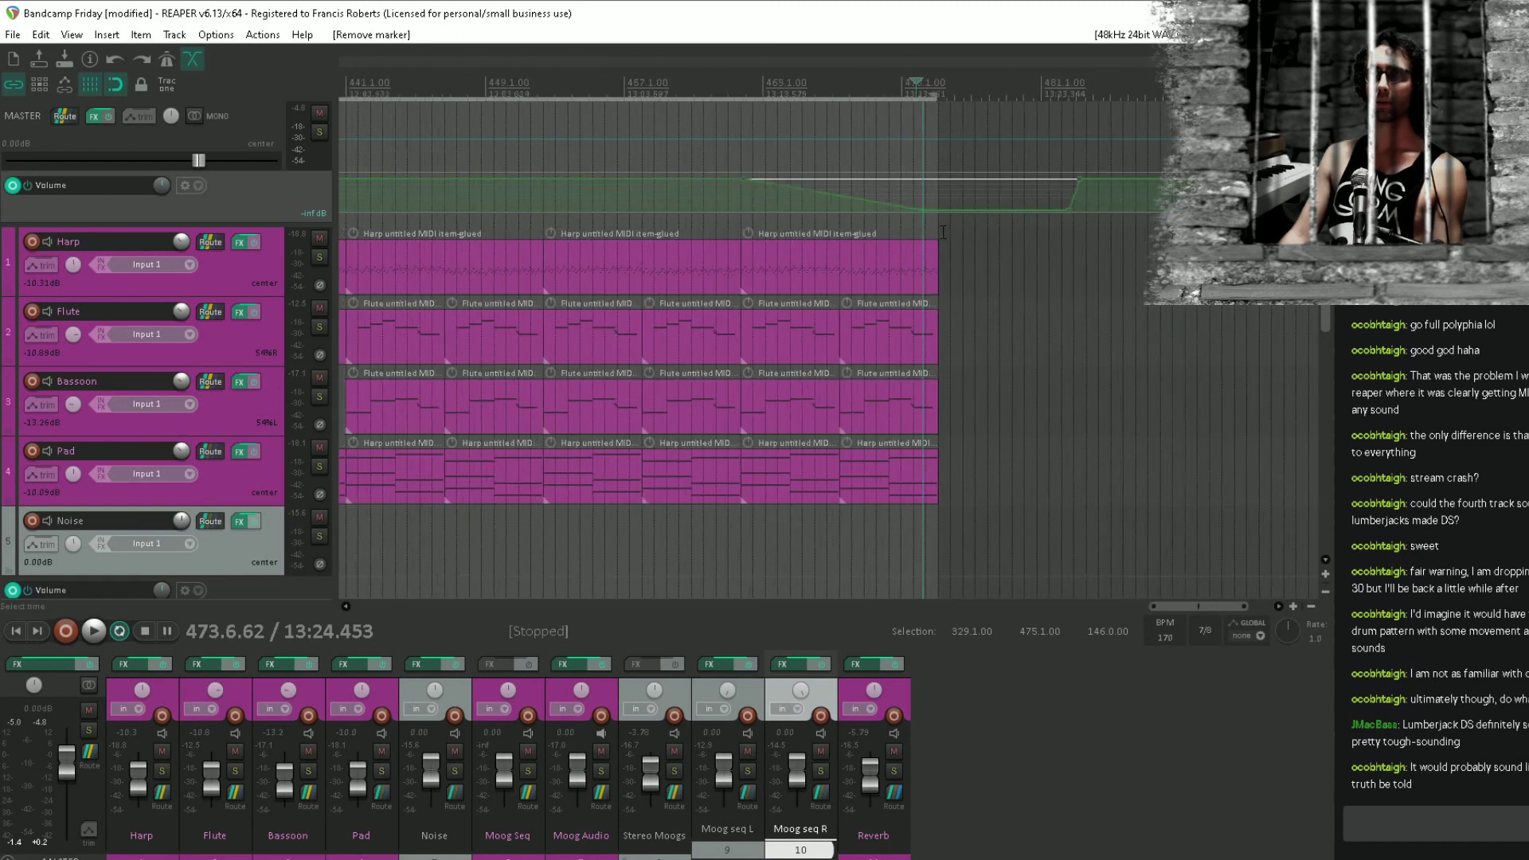
Bend the master fade-out with an extra point of about -13.7 dB near bar 466, and save the project.
left_click_drag(857, 318, 863, 283)
scroll(875, 199, "up", 4)
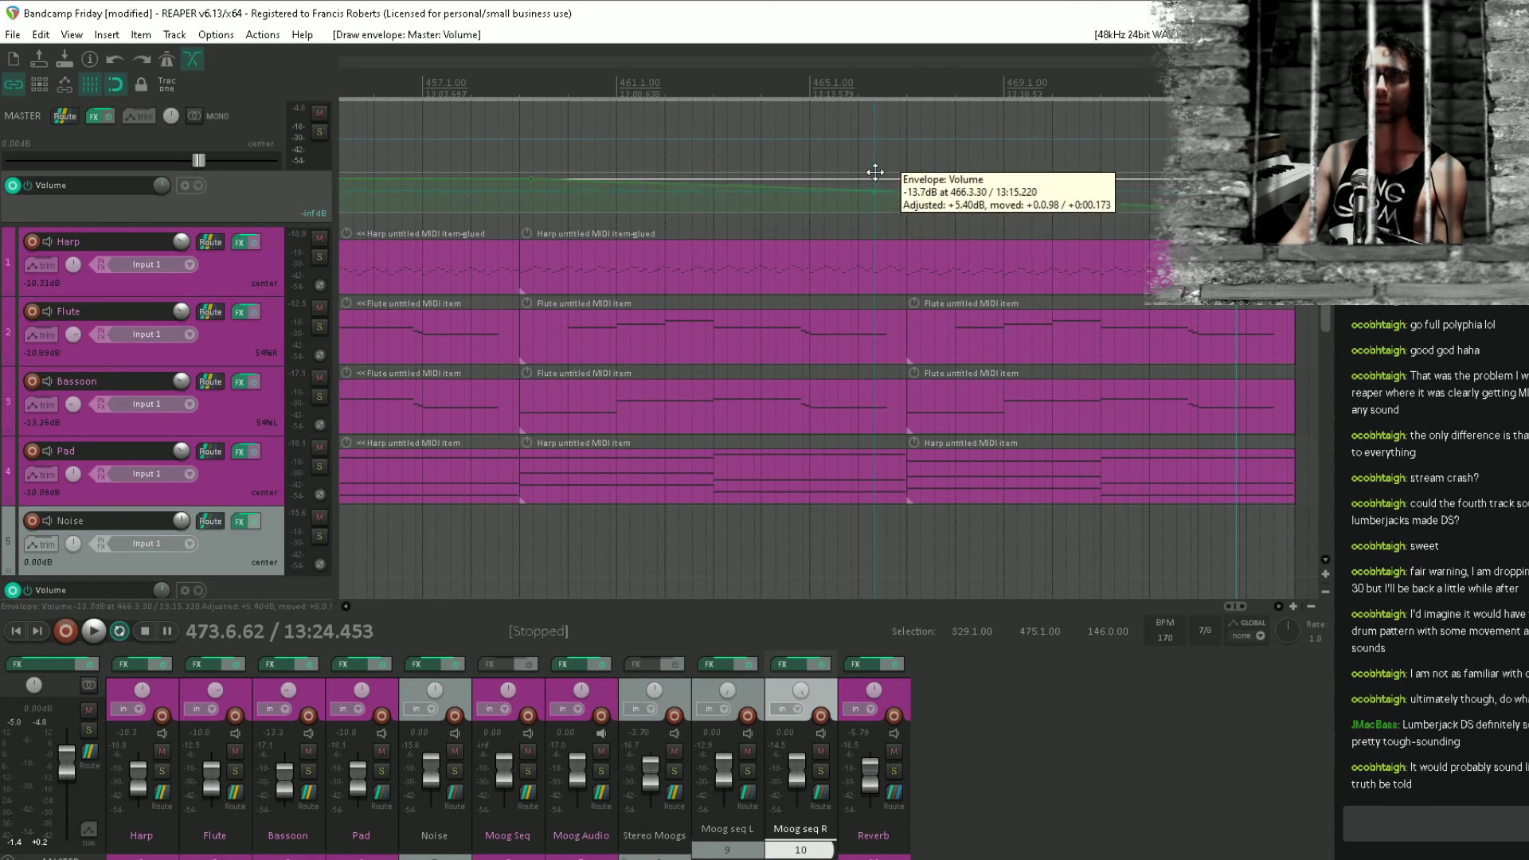
scroll(882, 277, "down", 6)
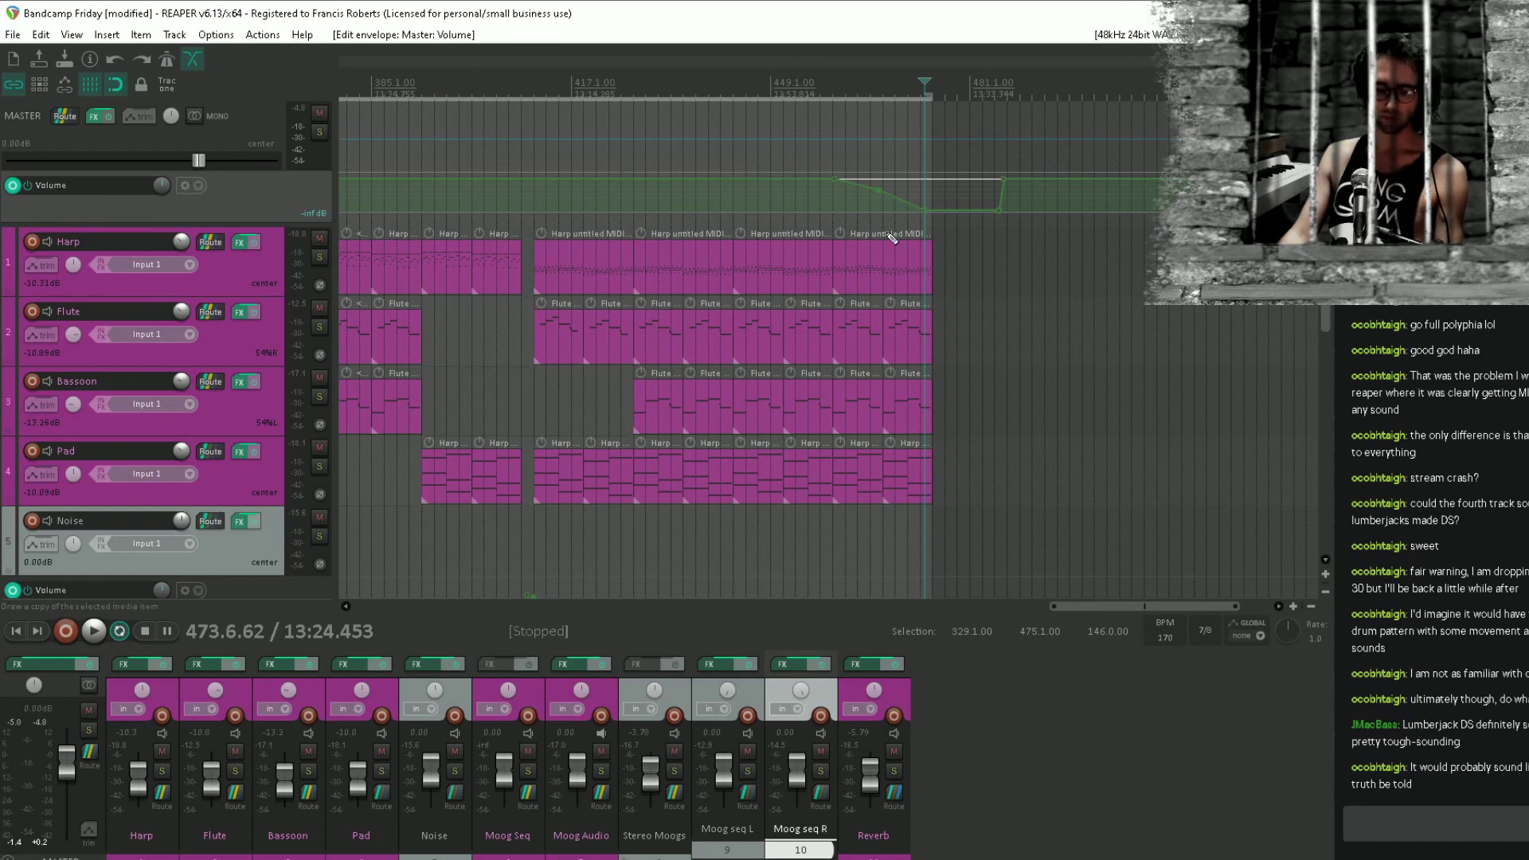
key("ctrl+s")
Clear the time selection, place the edit cursor at bar 489, and save the project.
left_click(962, 88)
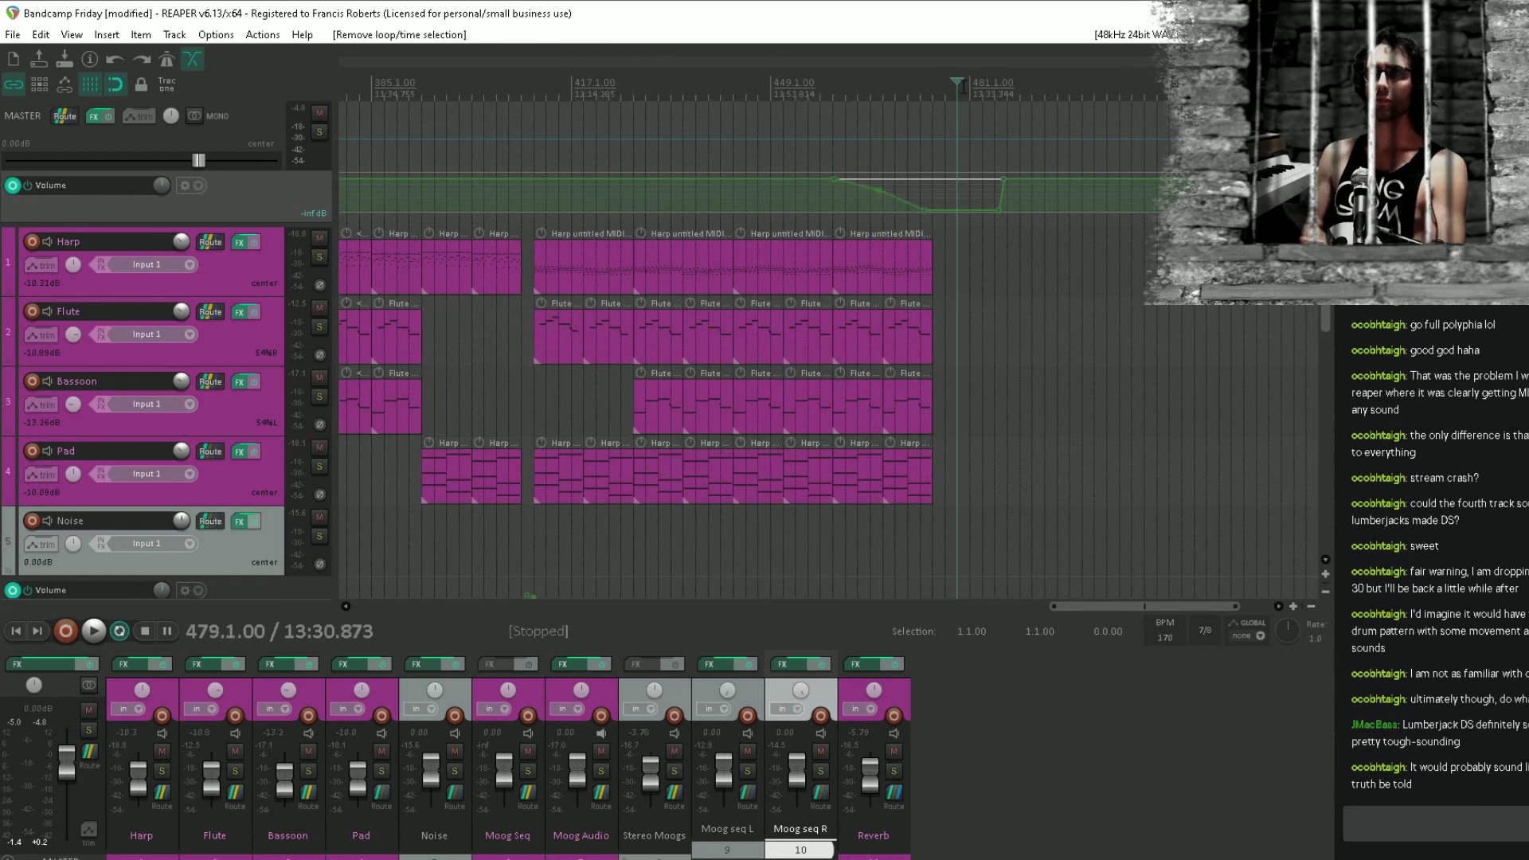
left_click(1001, 132)
left_click(1024, 122)
scroll(1024, 120, "up", 4)
scroll(1024, 120, "down", 4)
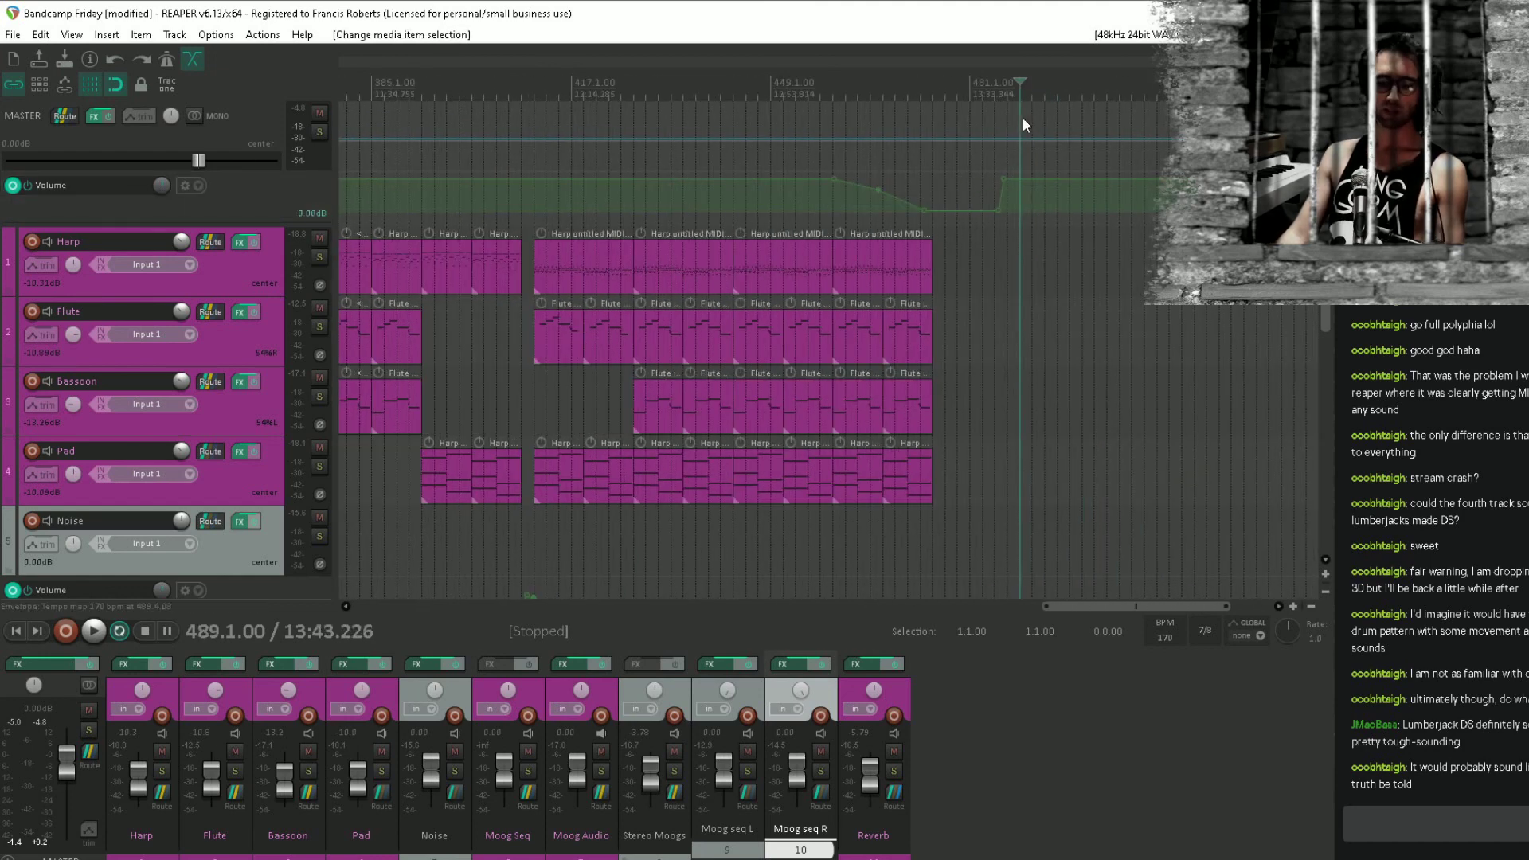
key("ctrl+s")
Add a marker at 486.7.00, just after the master volume returns to full level, and name it Track 4.
scroll(1027, 124, "up", 4)
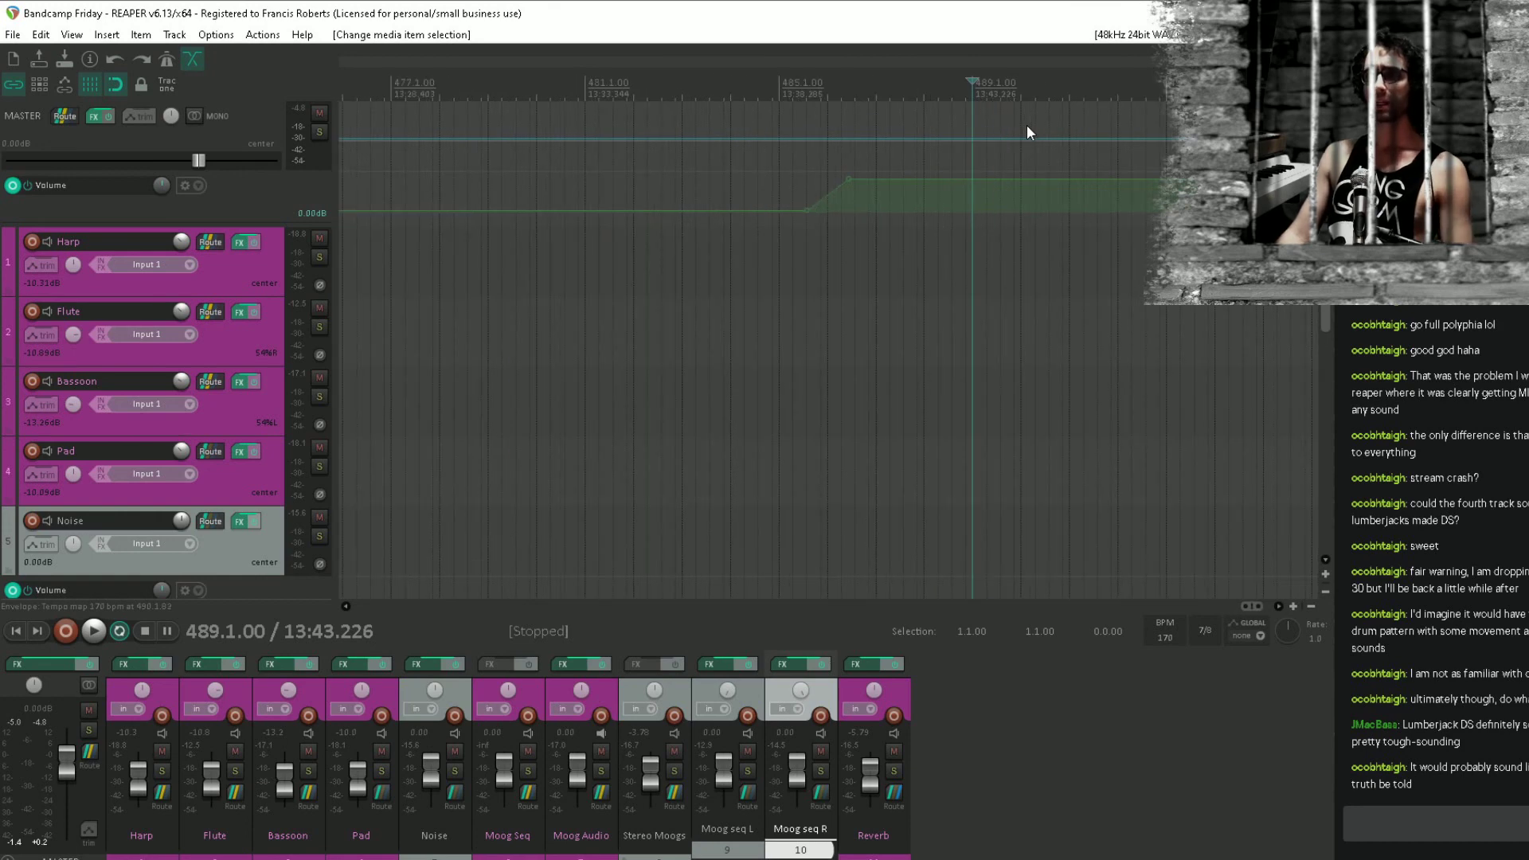
left_click(868, 90)
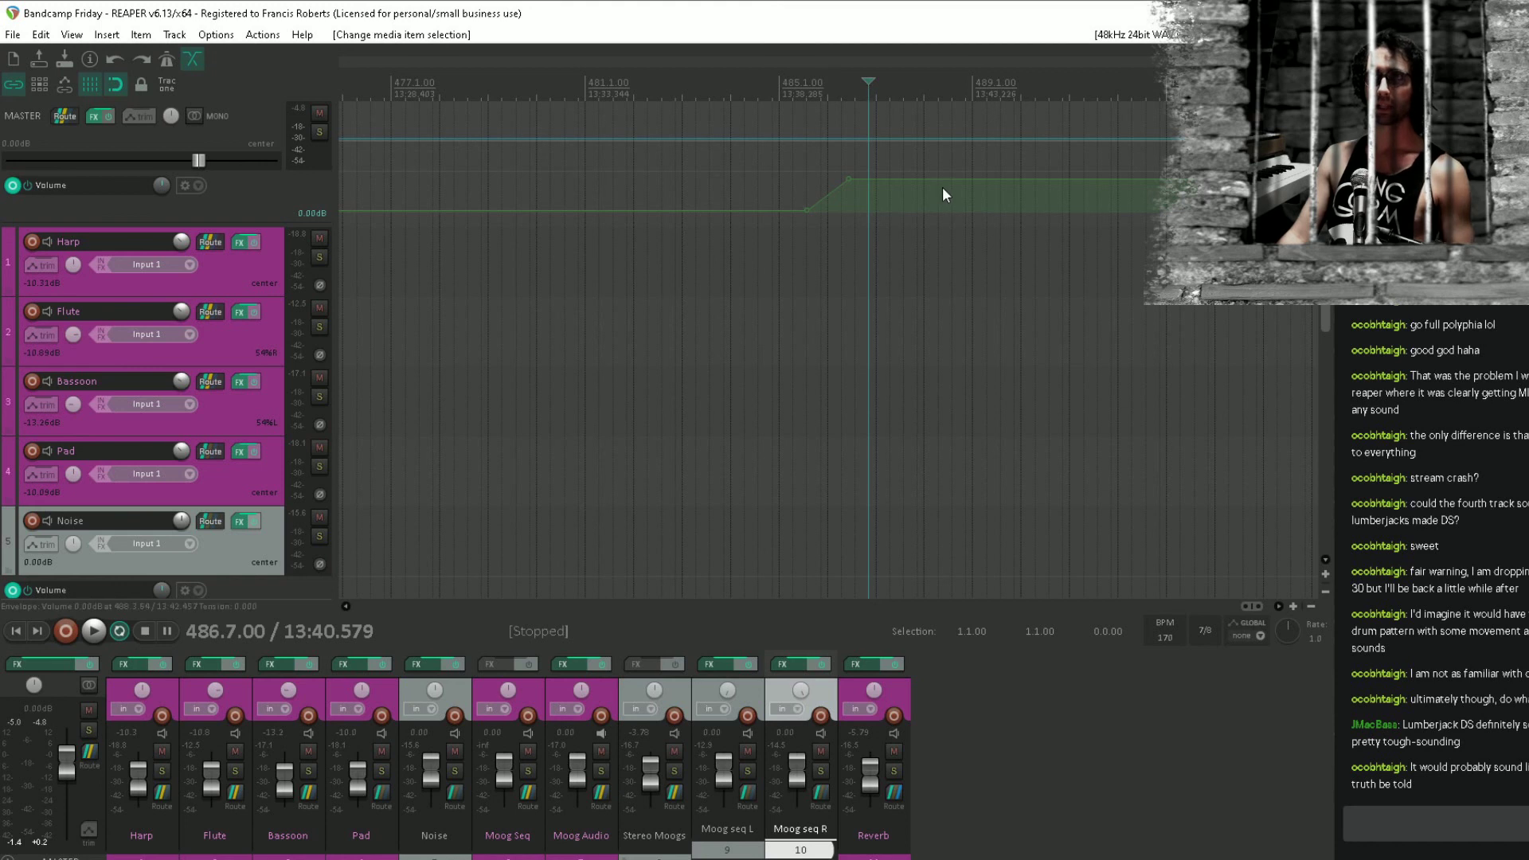
key("m")
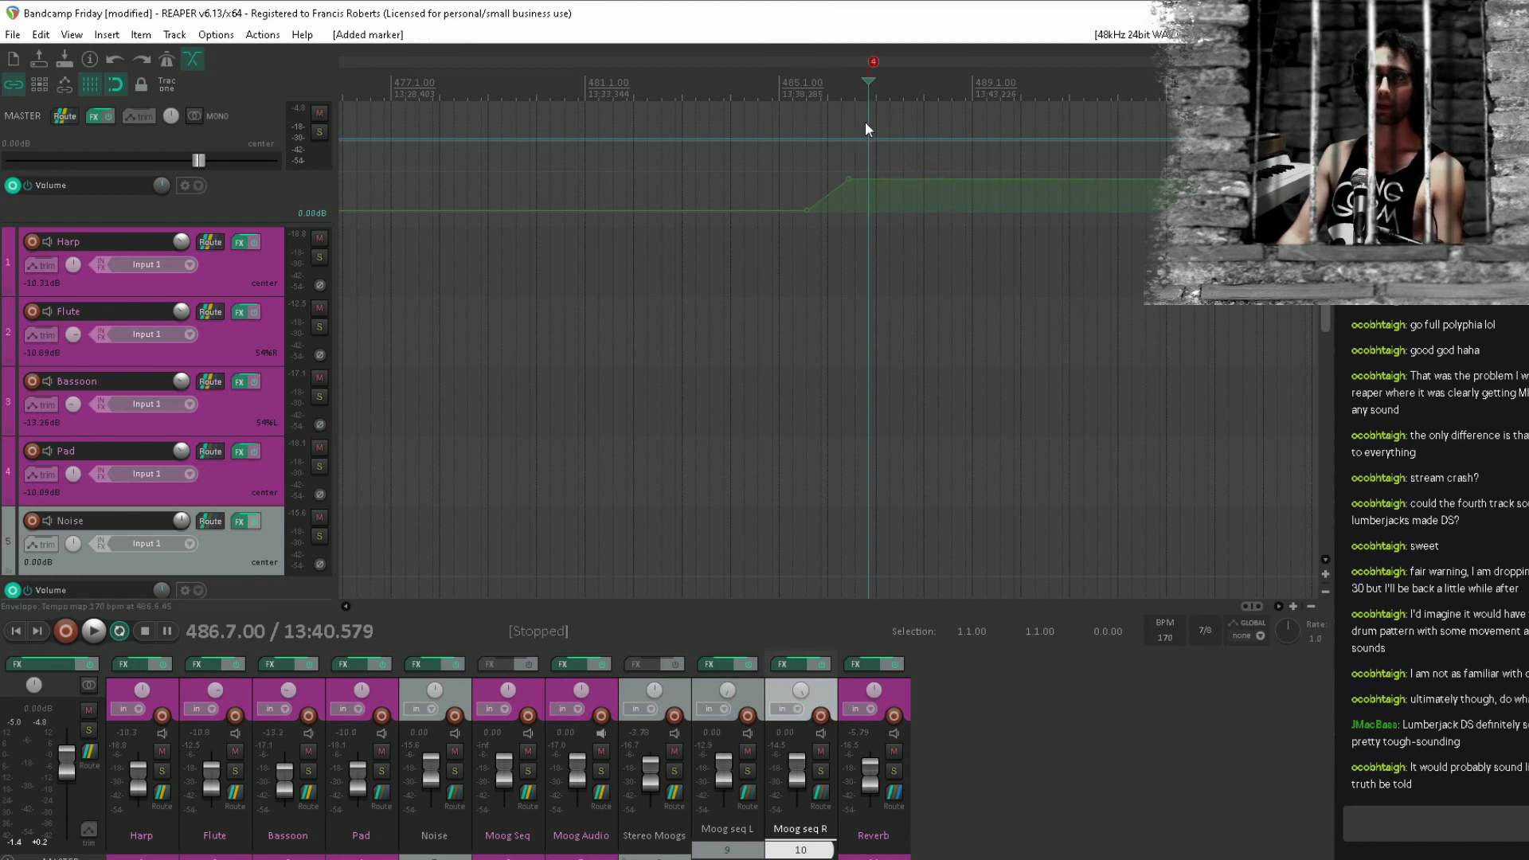
double_click(873, 65)
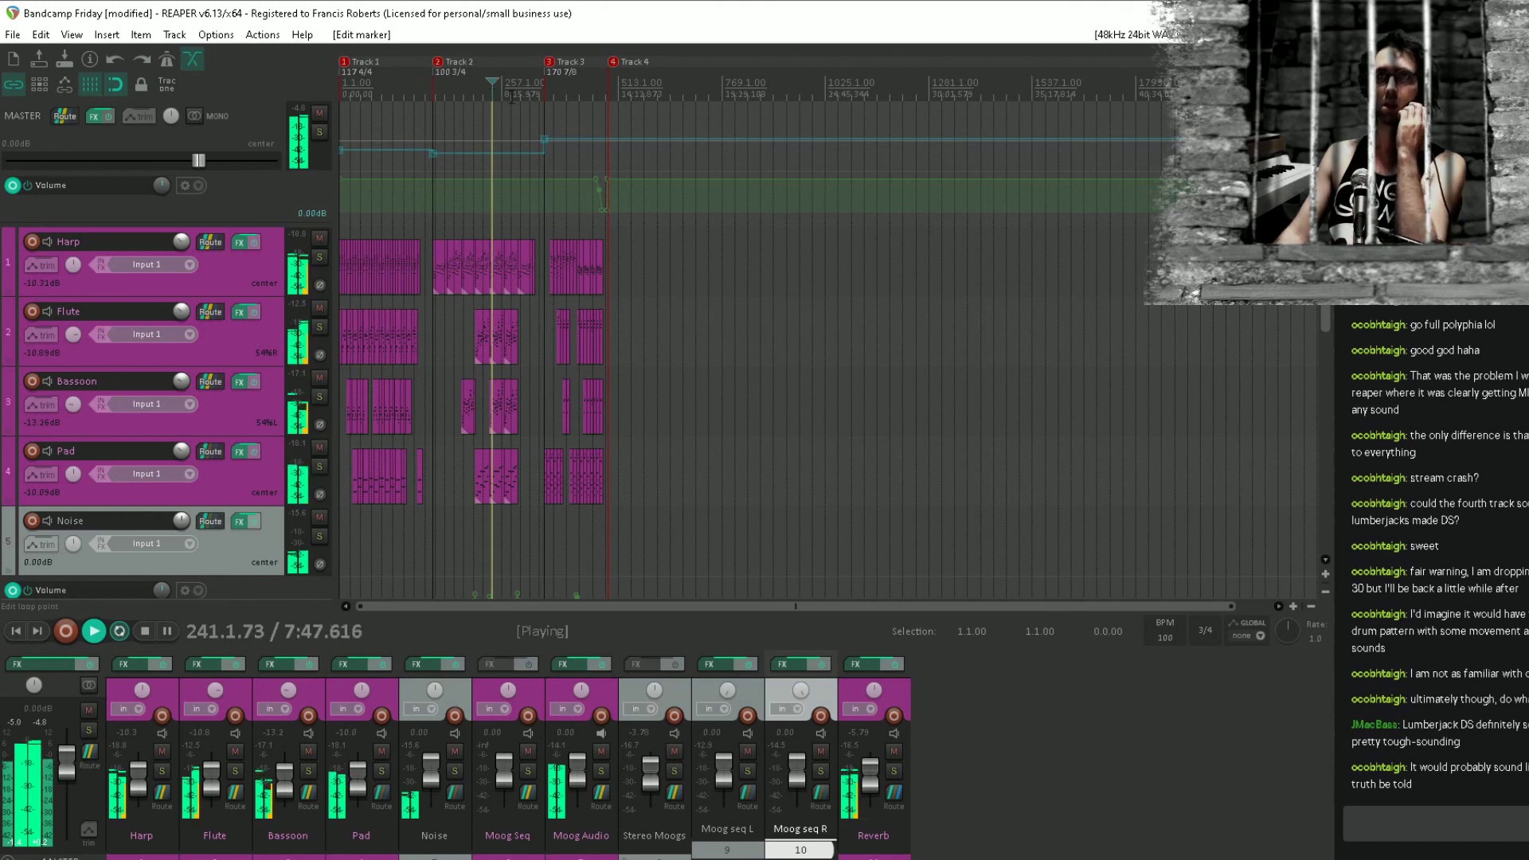
Compare the sections by ear, jumping playback through the second and third tracks and back to bar 417, and stop playback.
left_click(511, 96)
left_click(530, 94)
left_click(554, 93)
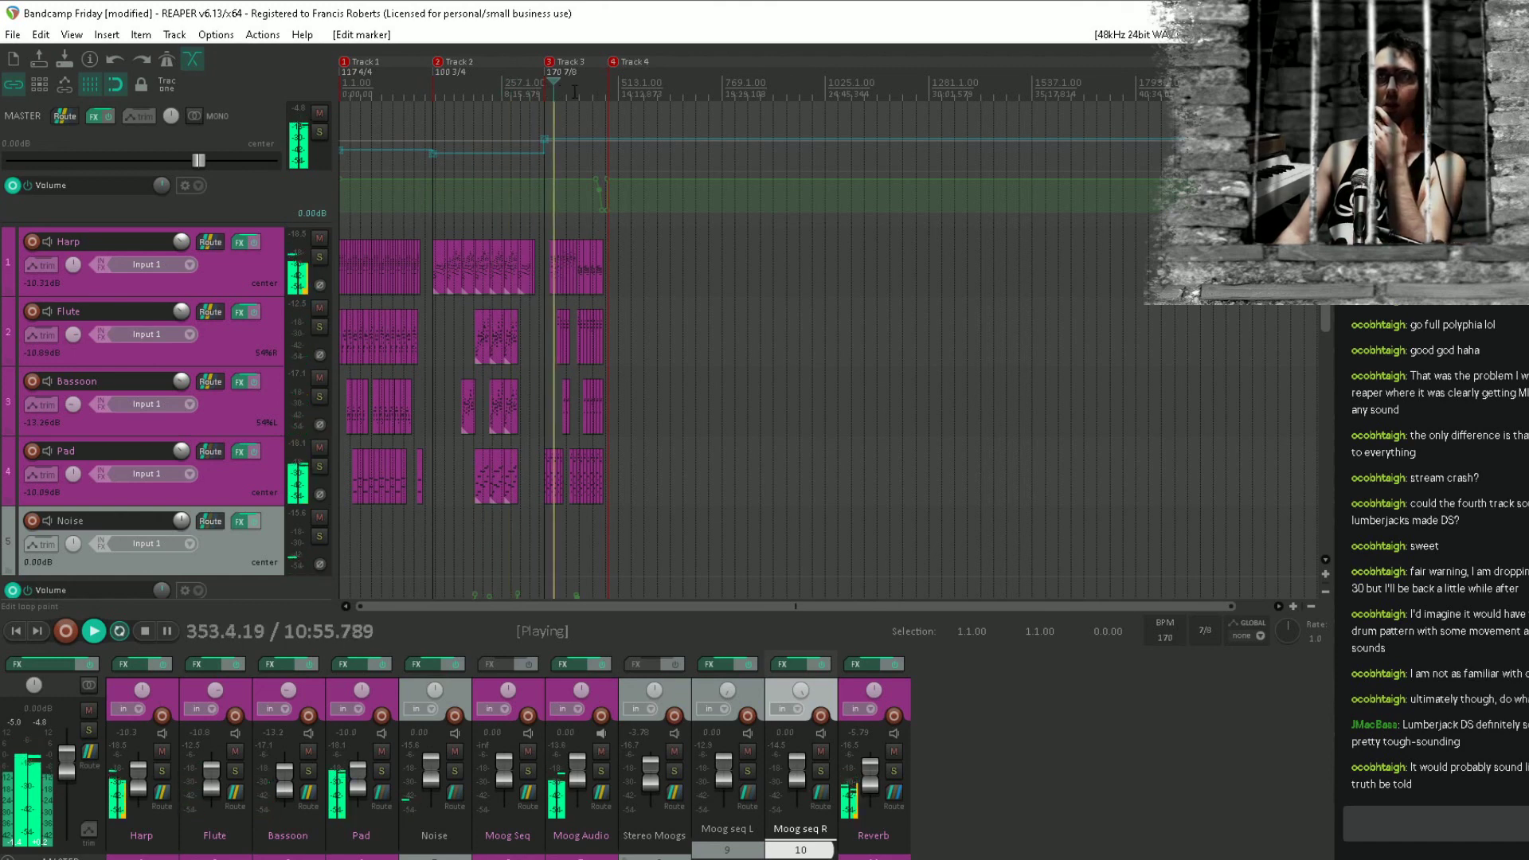
left_click(574, 92)
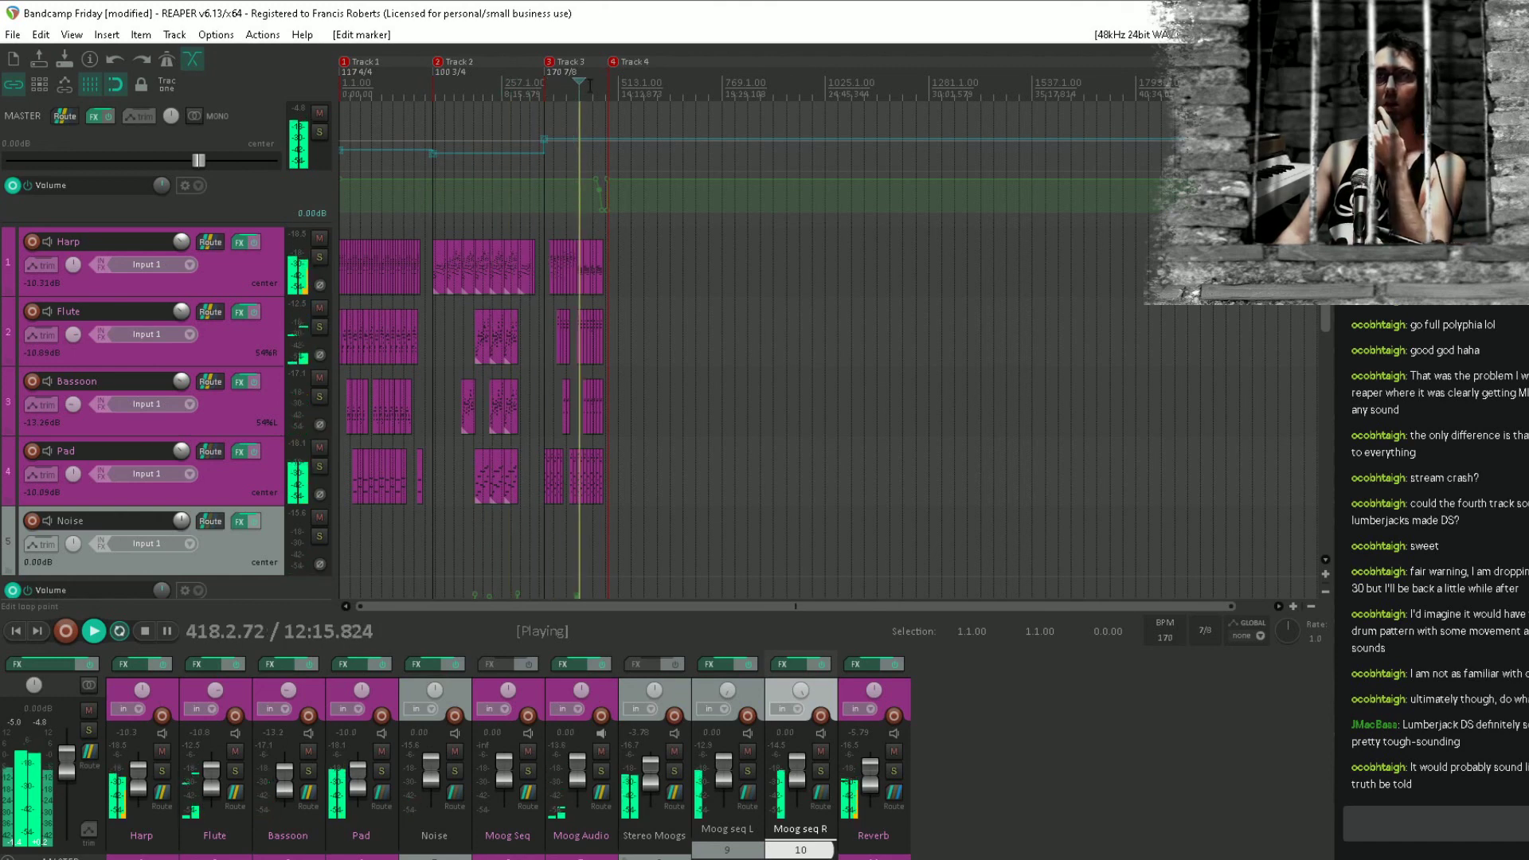
left_click(591, 87)
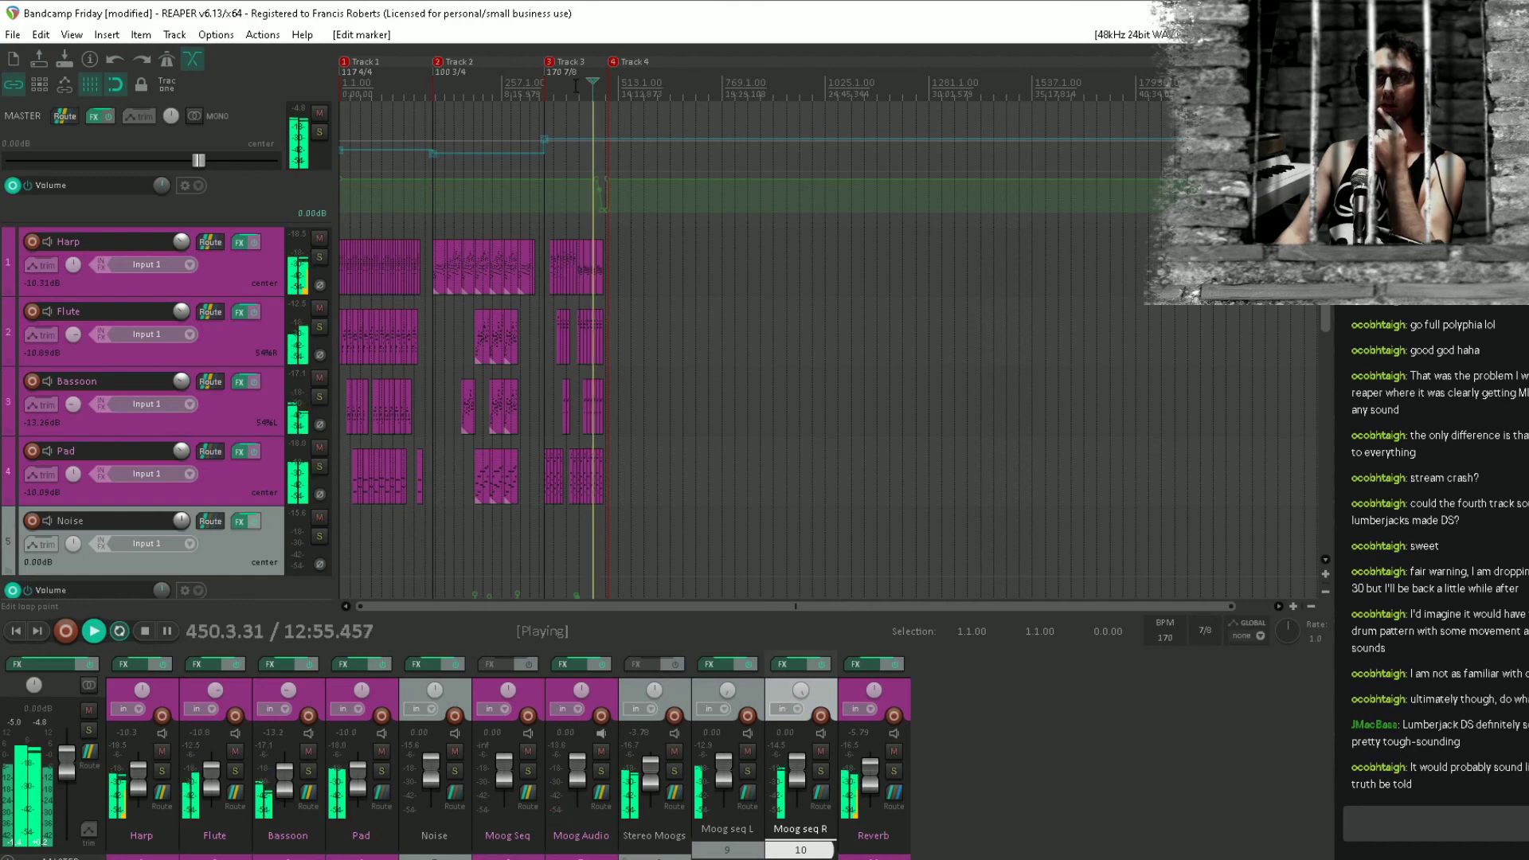
left_click(577, 86)
scroll(564, 309, "up", 6)
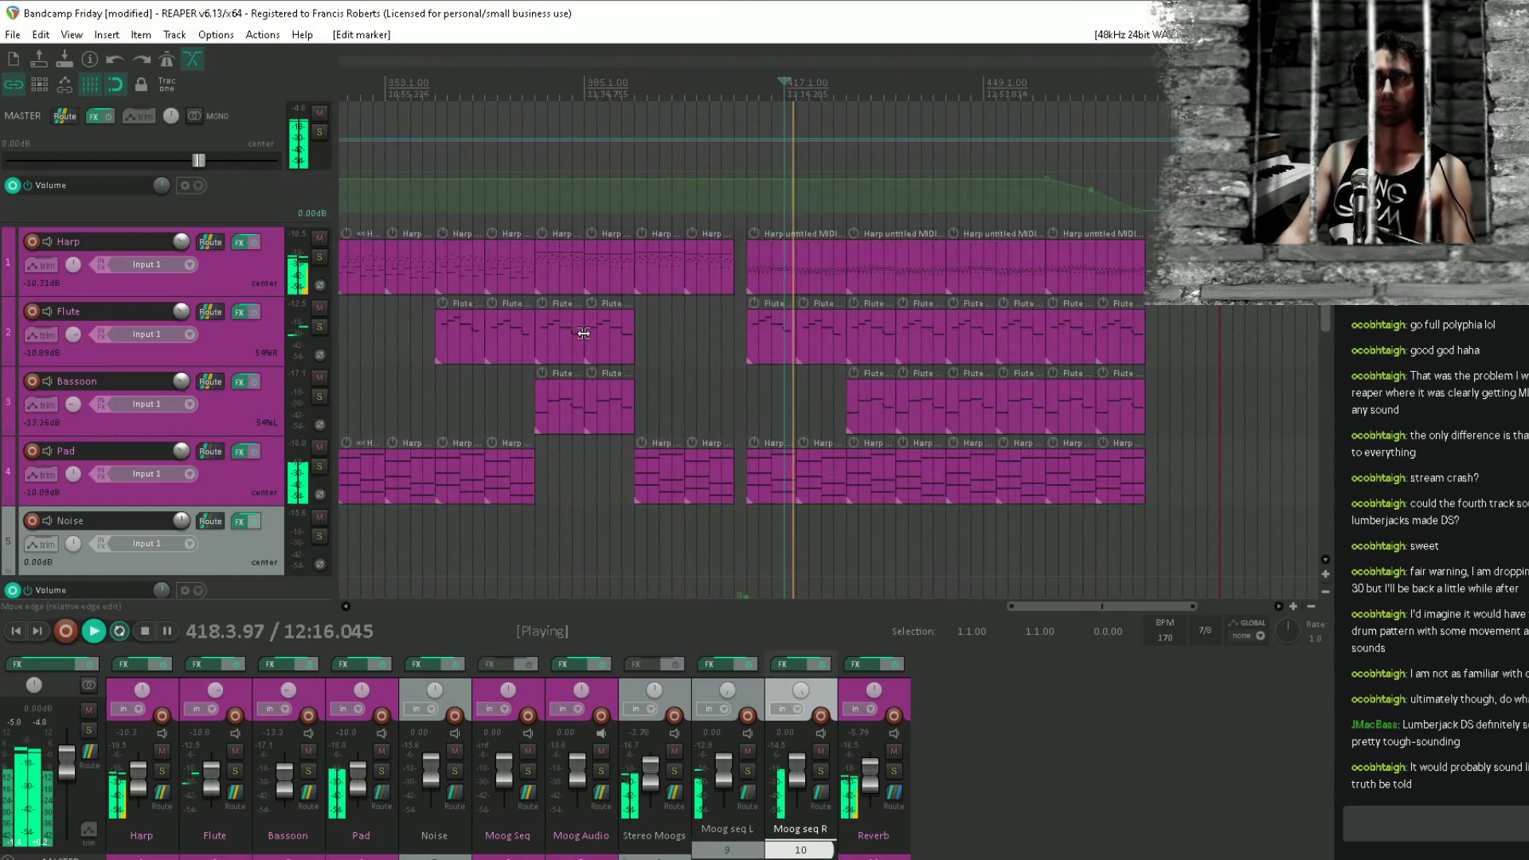
scroll(755, 247, "down", 5)
key("space")
Try the 1973-Pre plug-in on the Stereo Moogs folder track, remove it, and insert the Arturia Comp FET-76 compressor instead.
left_click(239, 311)
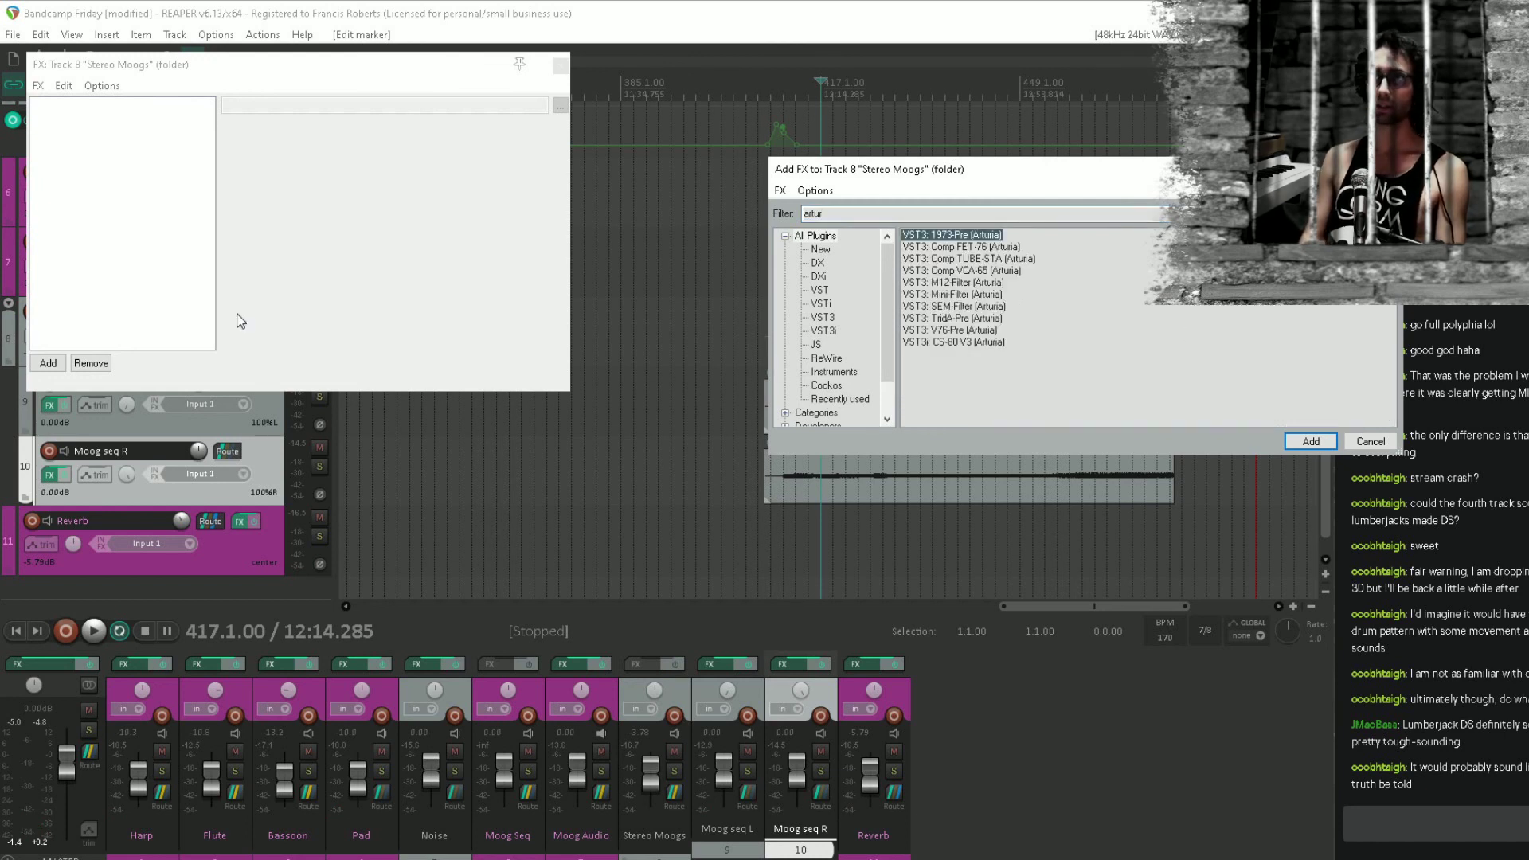
left_click(94, 277)
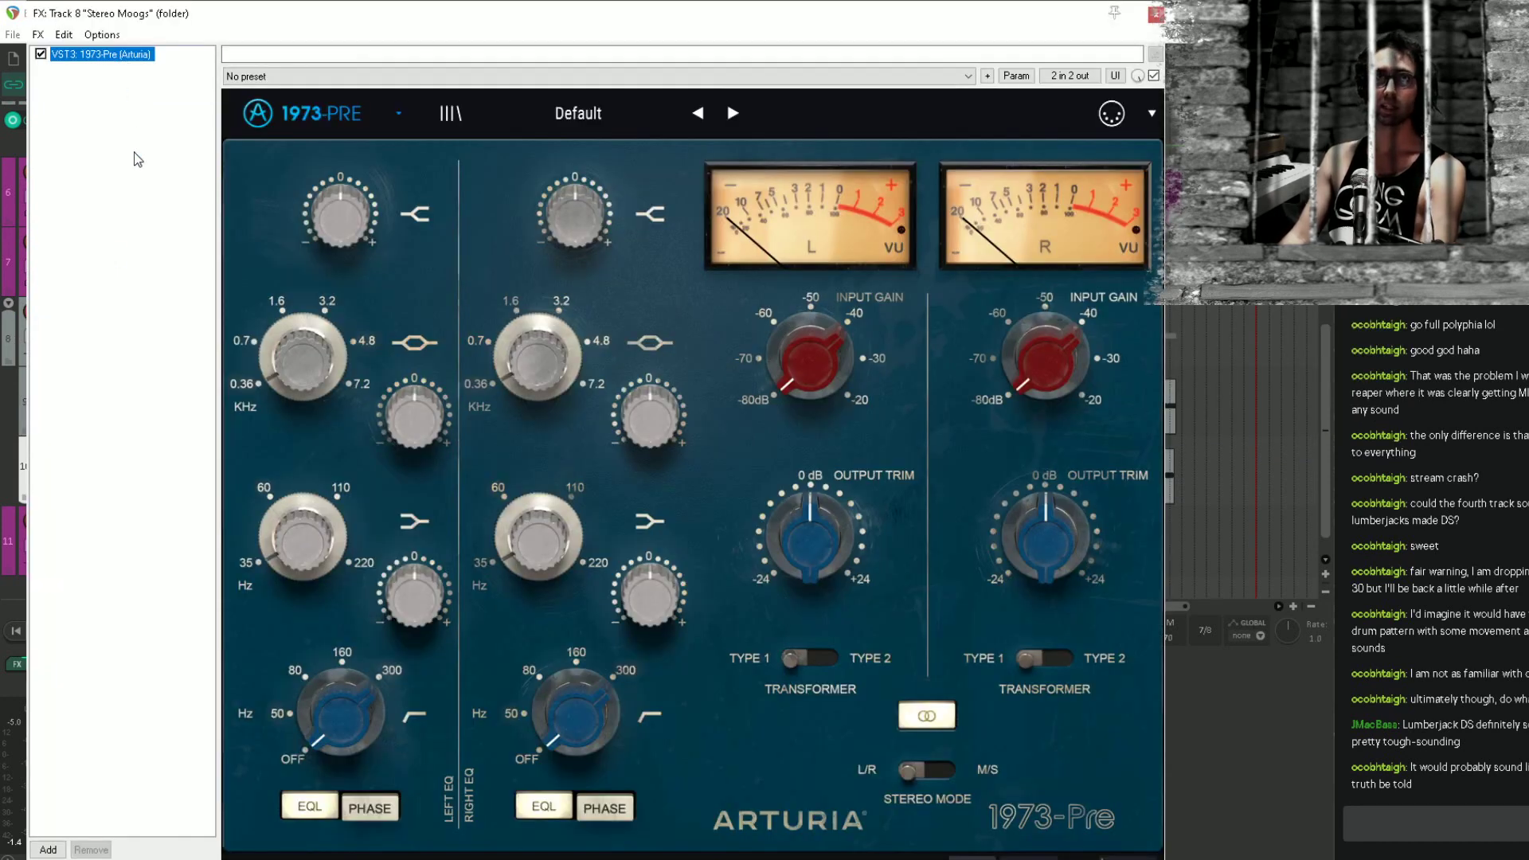
key("Delete")
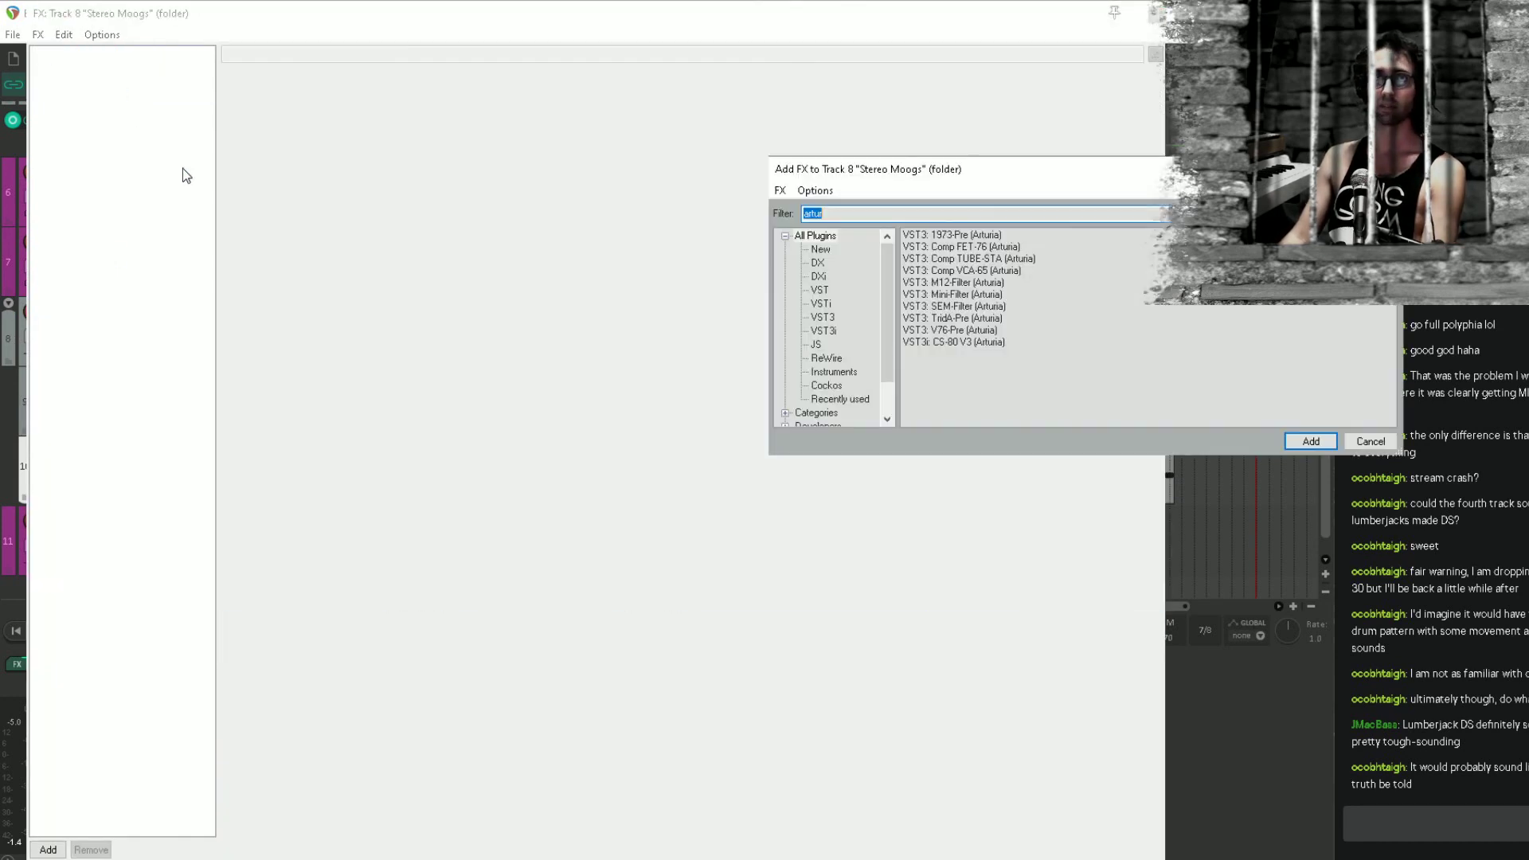
left_click(986, 249)
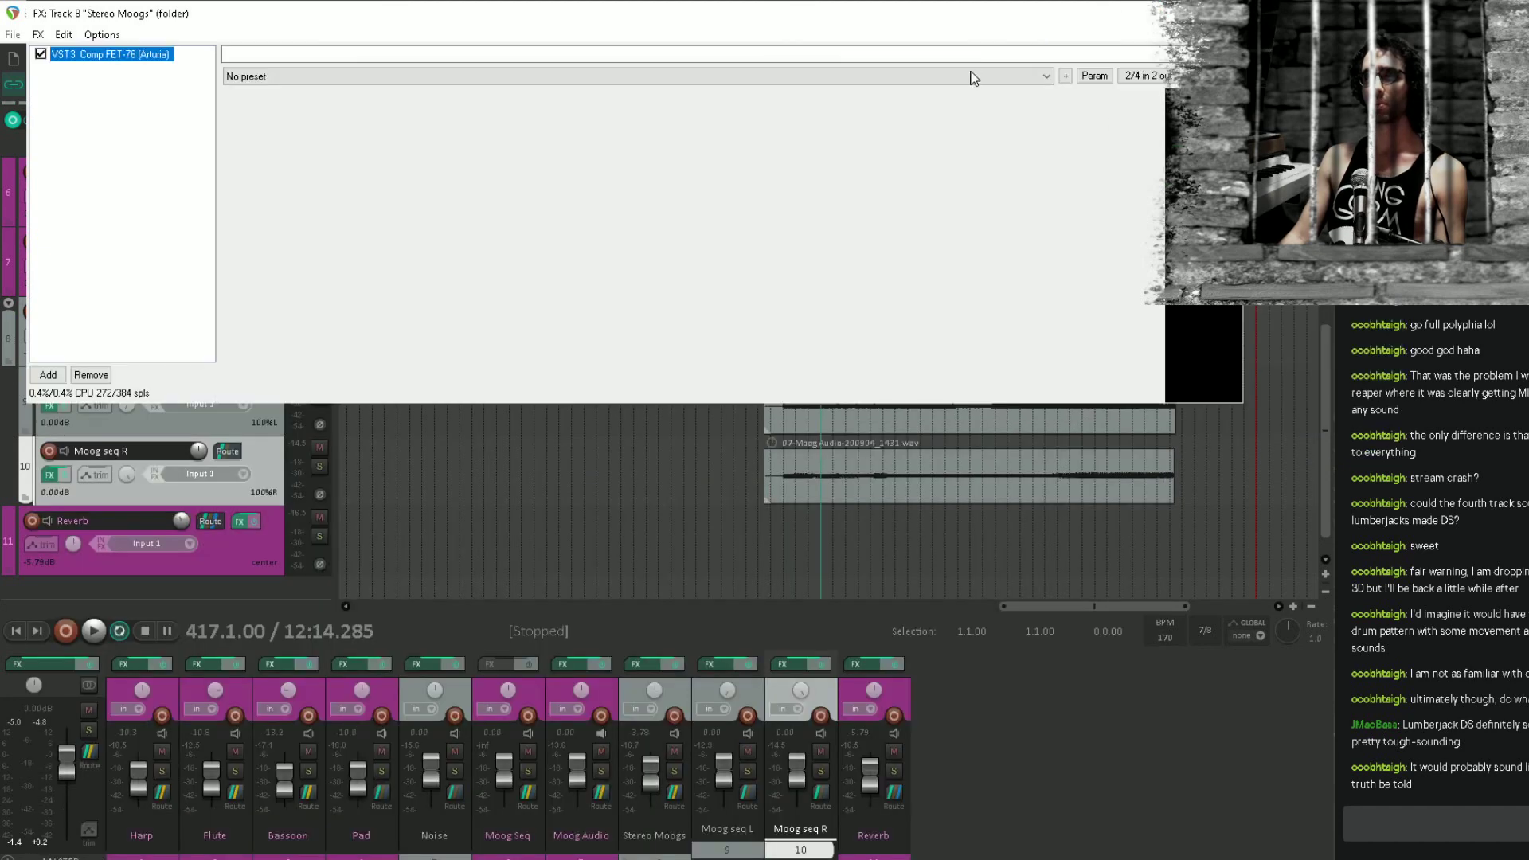
left_click_drag(981, 62, 937, 128)
During playback of the Moog section, raise the Comp FET-76 input gain to about -25.9 dB and set its ratio to ALL.
left_click(977, 254)
key("space")
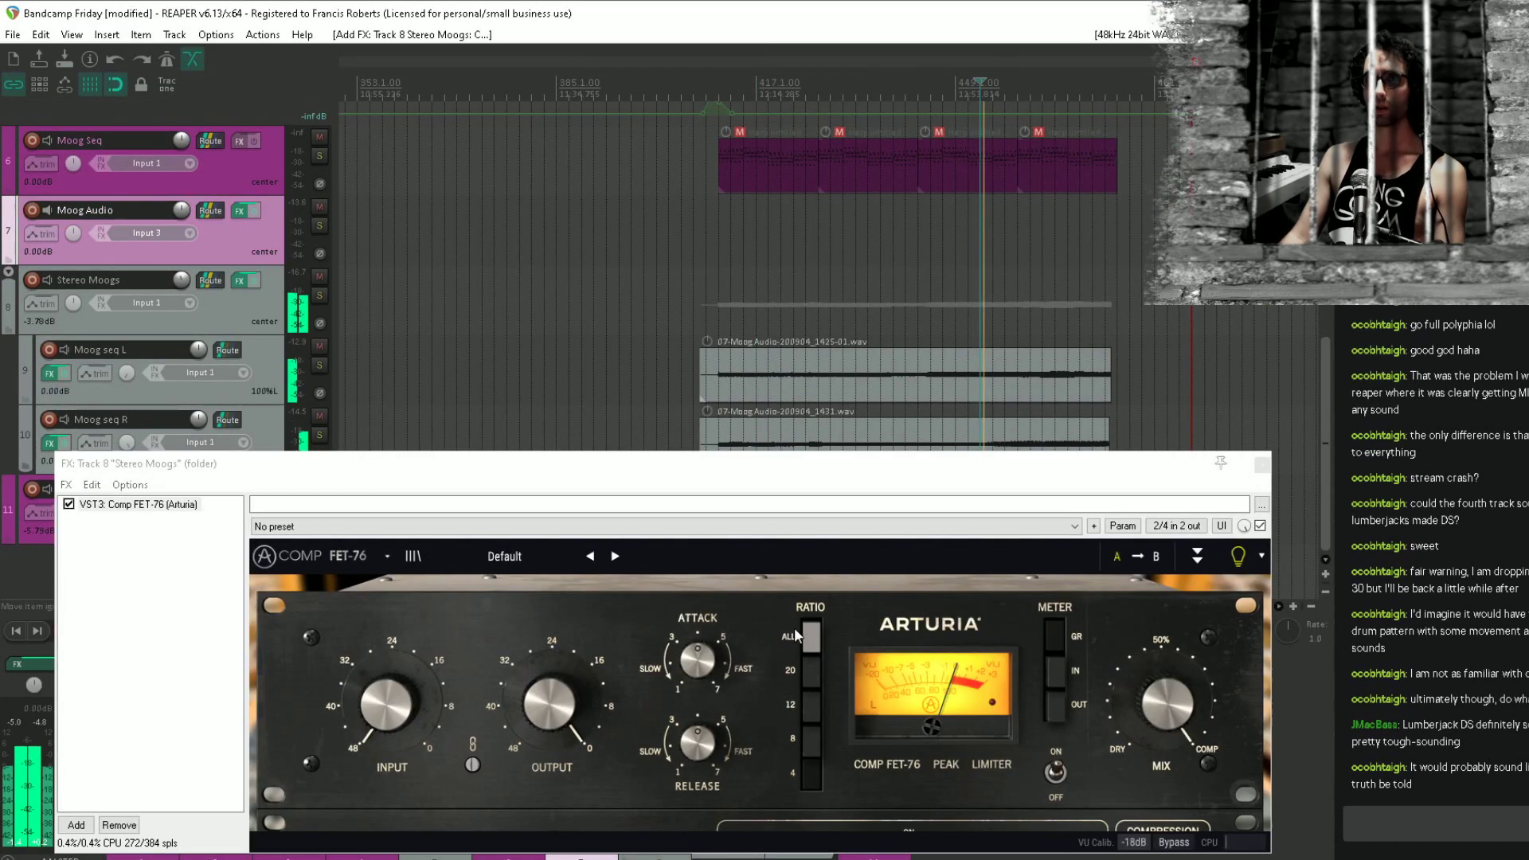
left_click_drag(389, 693, 389, 628)
left_click(821, 302)
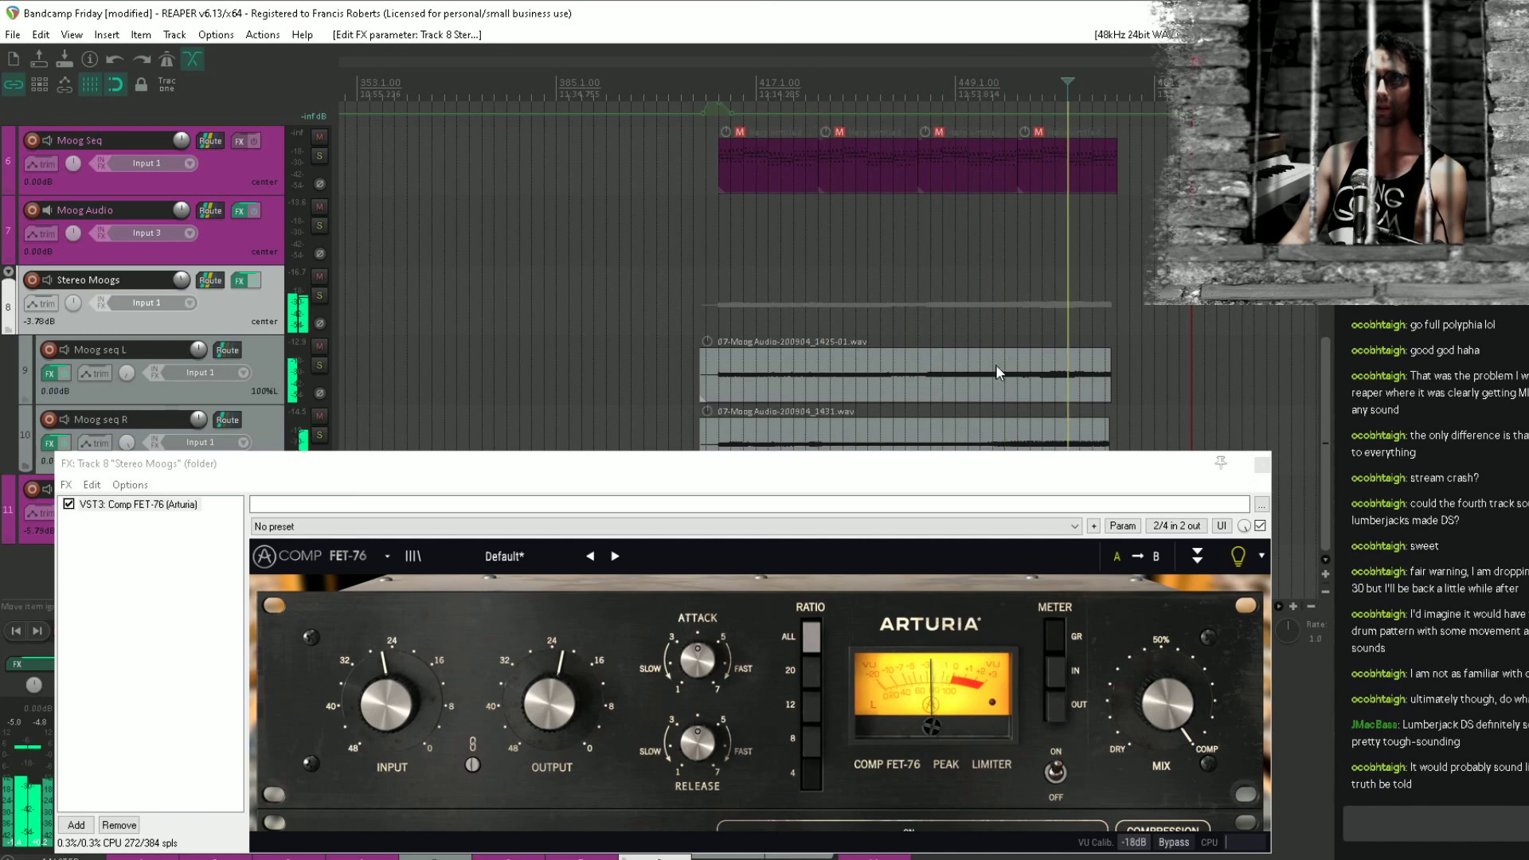
left_click(810, 637)
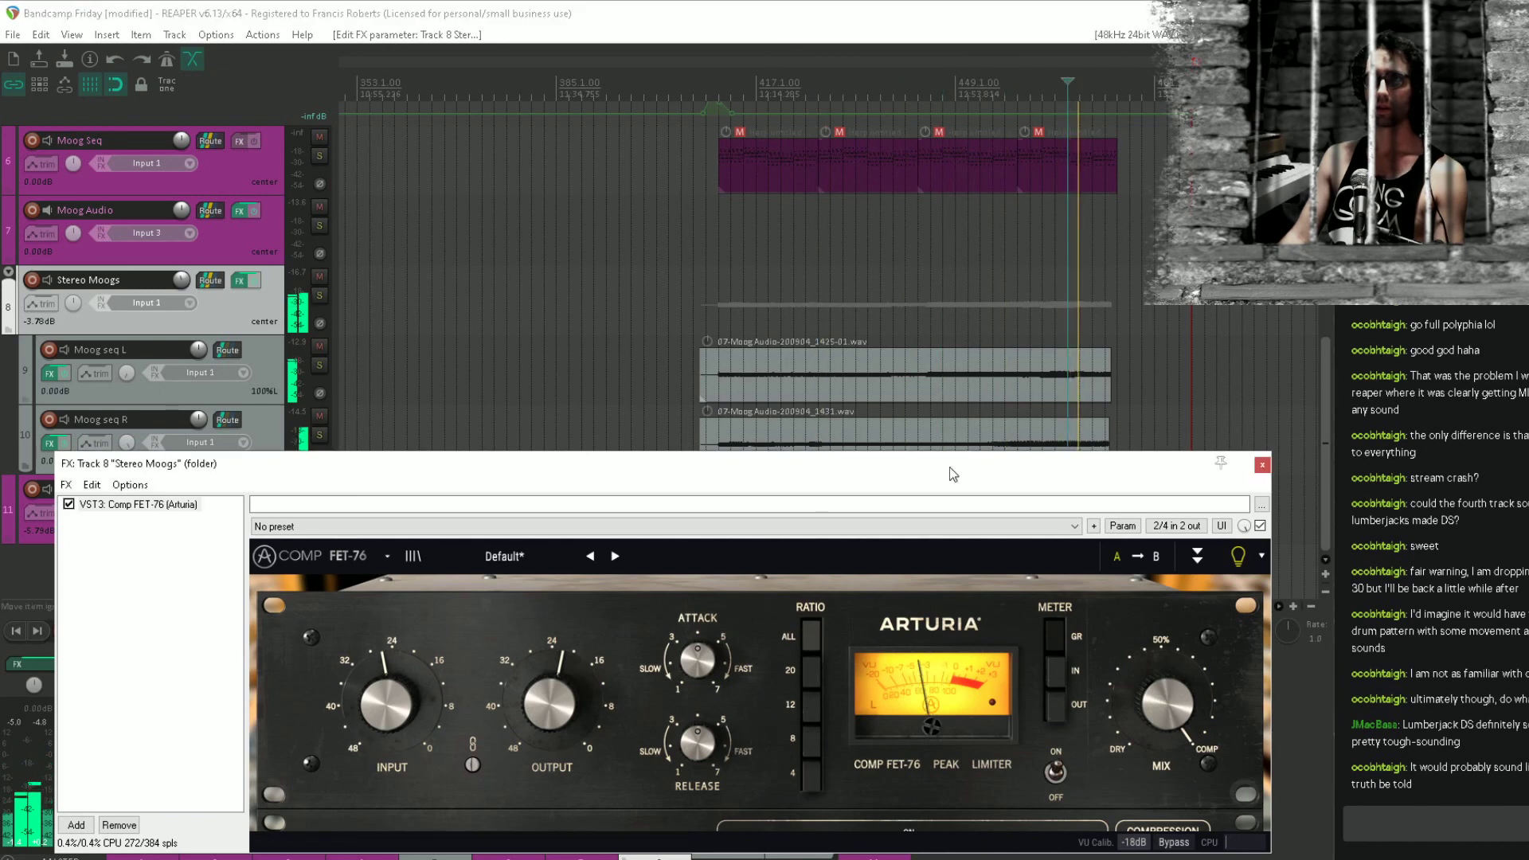
Check the compressed Moogs by ear, jumping playback between the late, middle and early parts of the third track.
left_click(1029, 309)
left_click(1077, 309)
left_click(1054, 308)
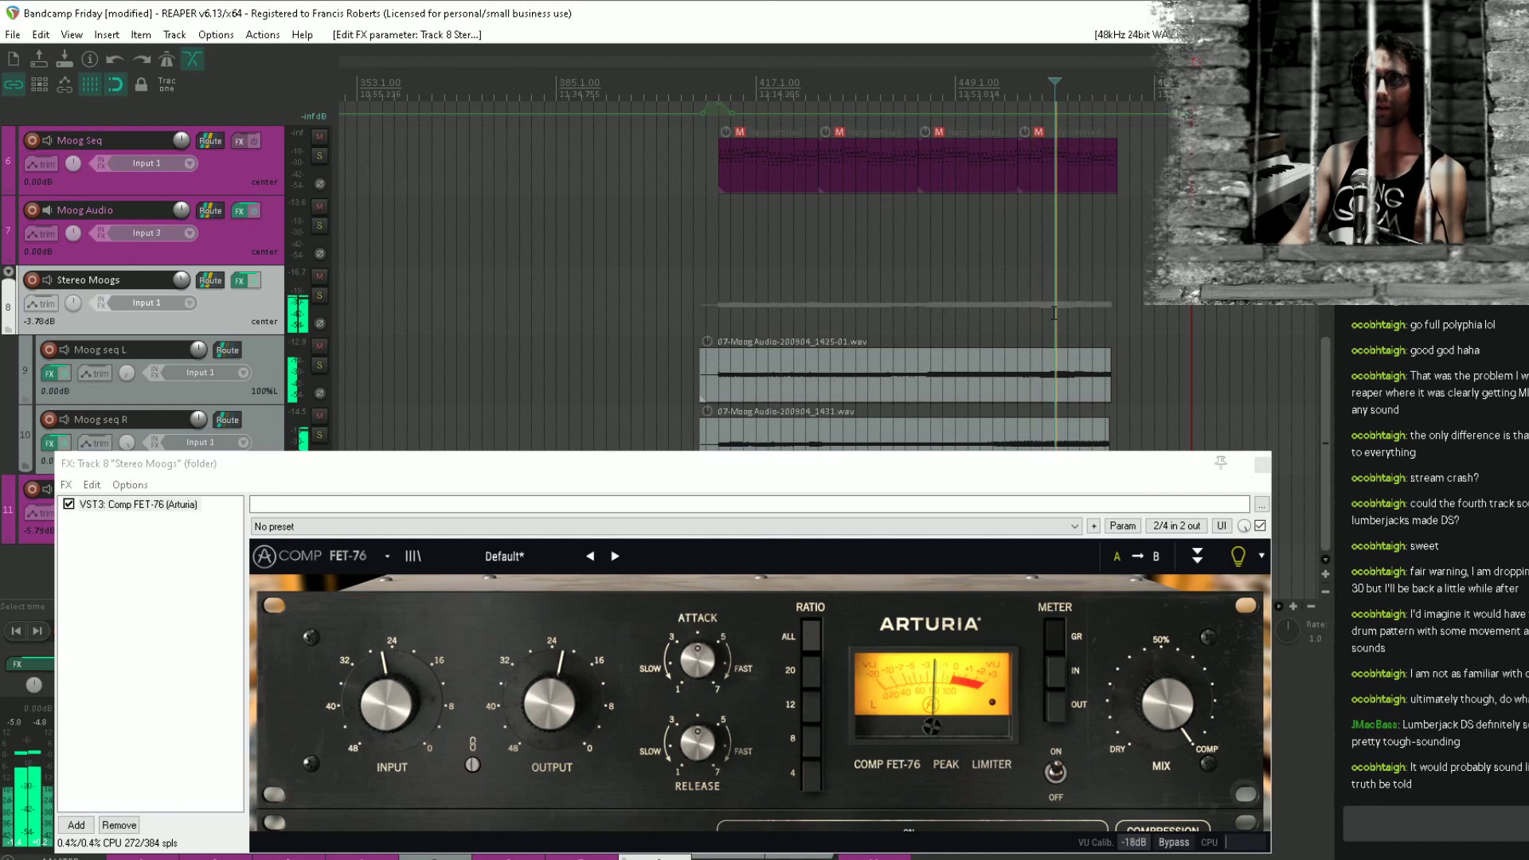
left_click(919, 303)
left_click(832, 296)
left_click(881, 303)
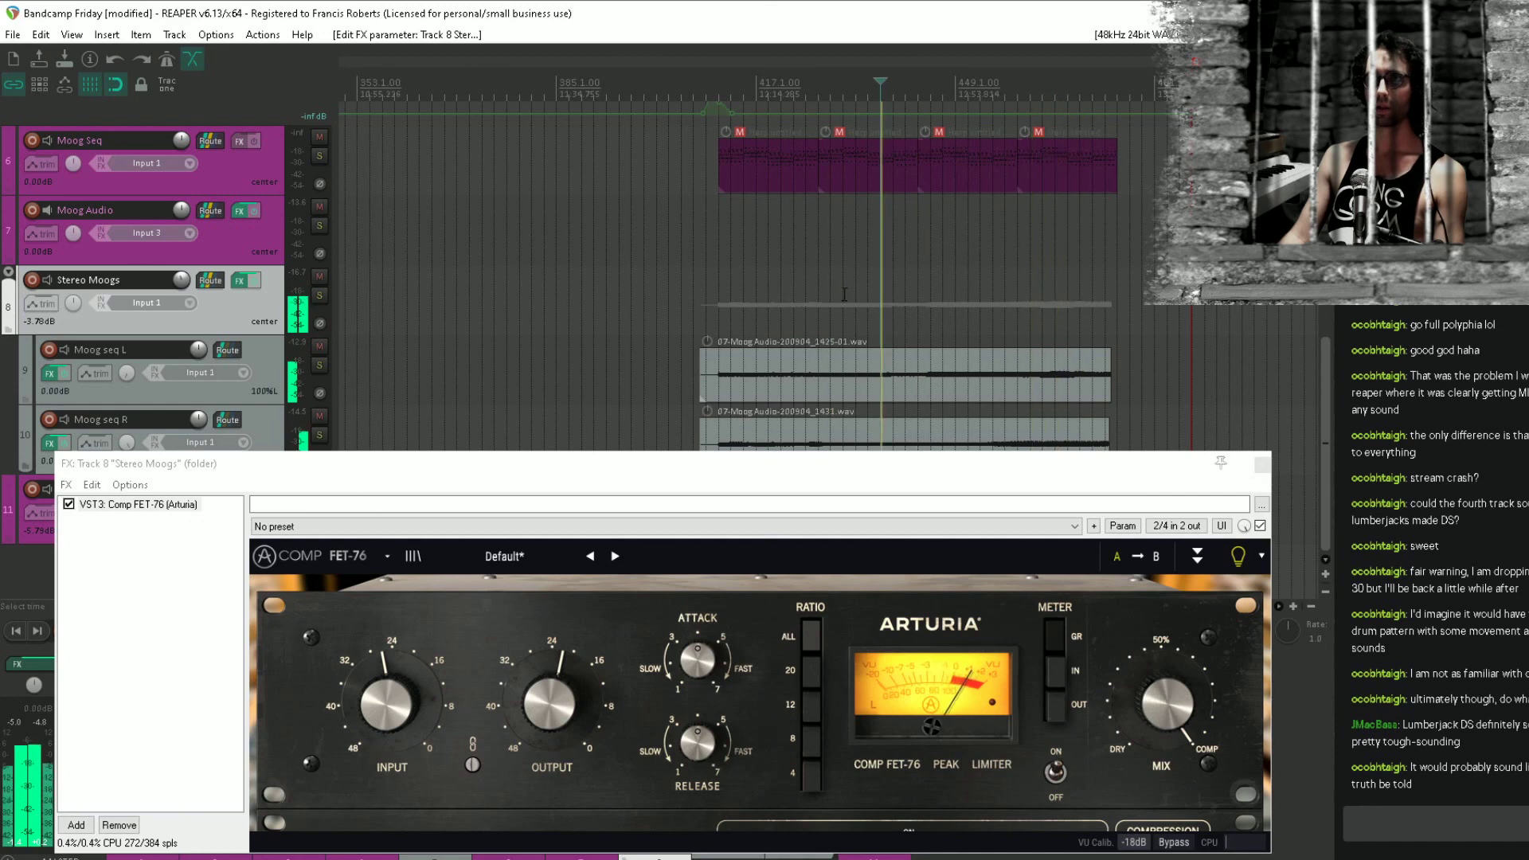
left_click(822, 312)
left_click(743, 322)
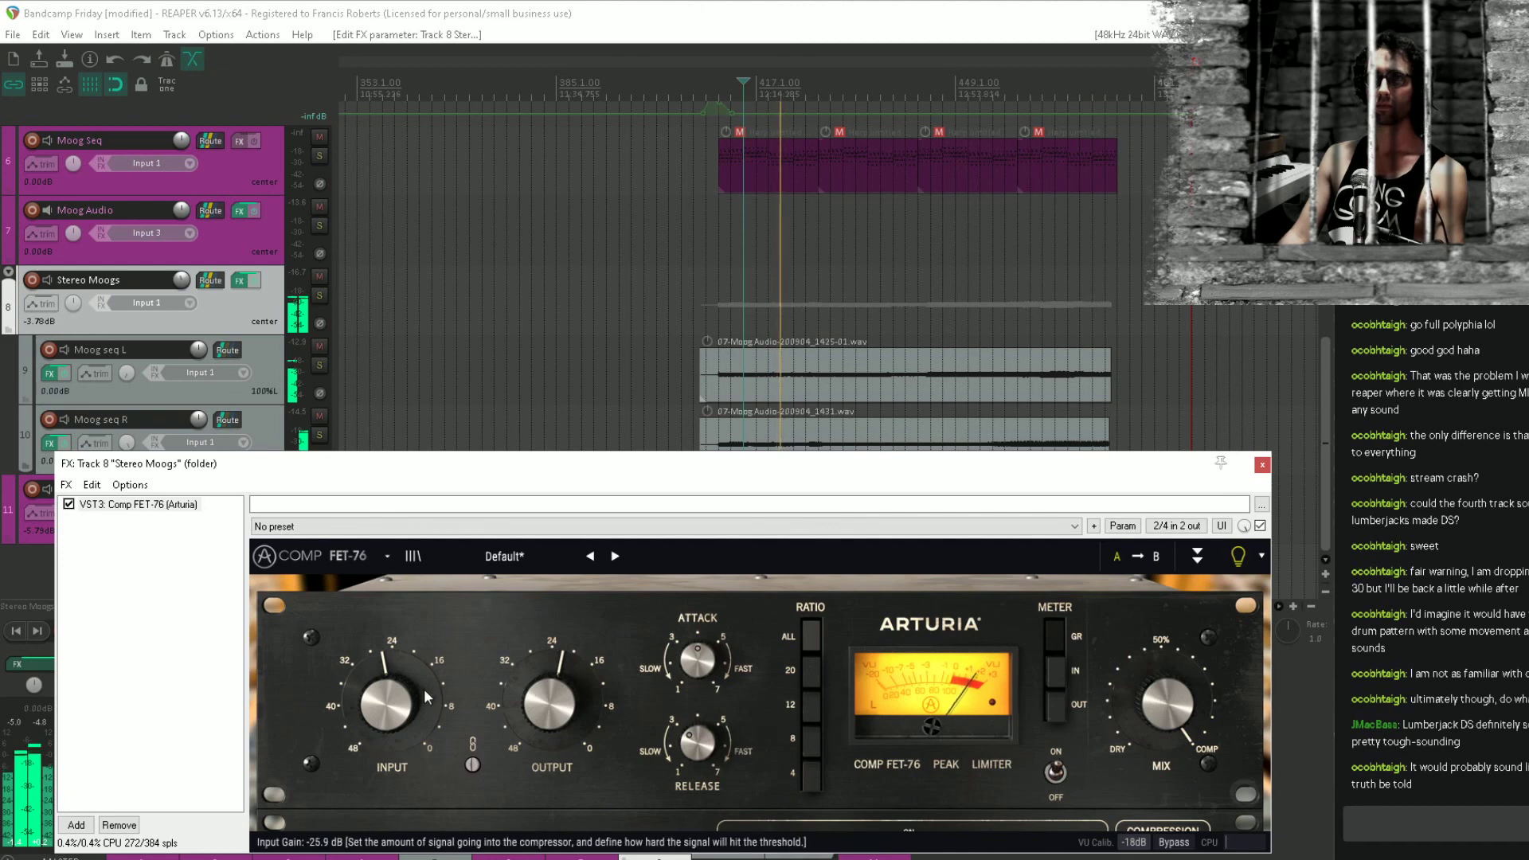
Fine-tune the compressor's input gain by ear, trying -21.5 dB and settling on -25.0 dB.
left_click_drag(418, 692, 418, 672)
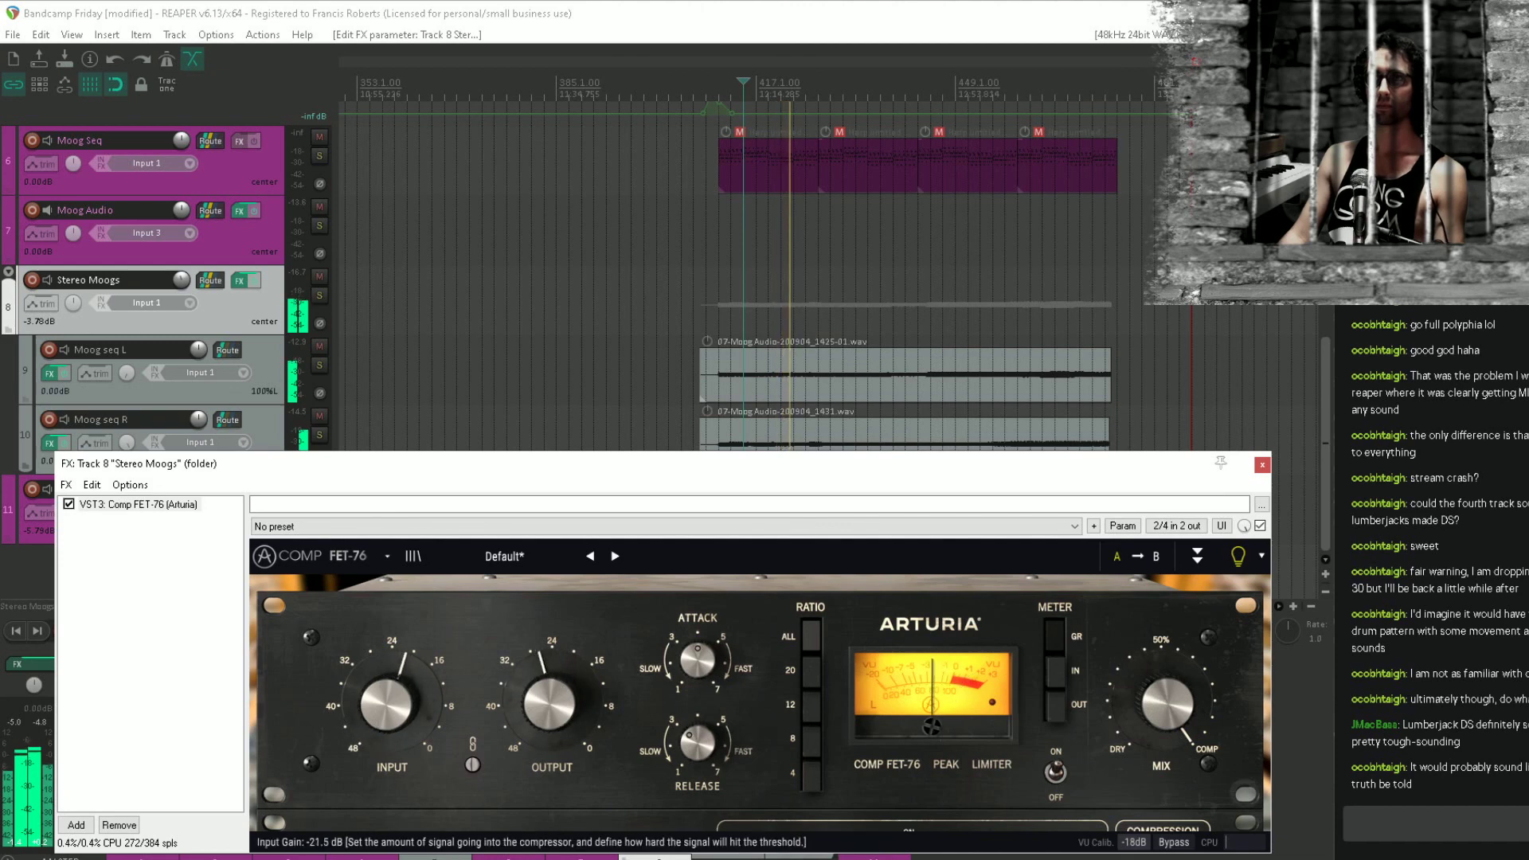
left_click(932, 272)
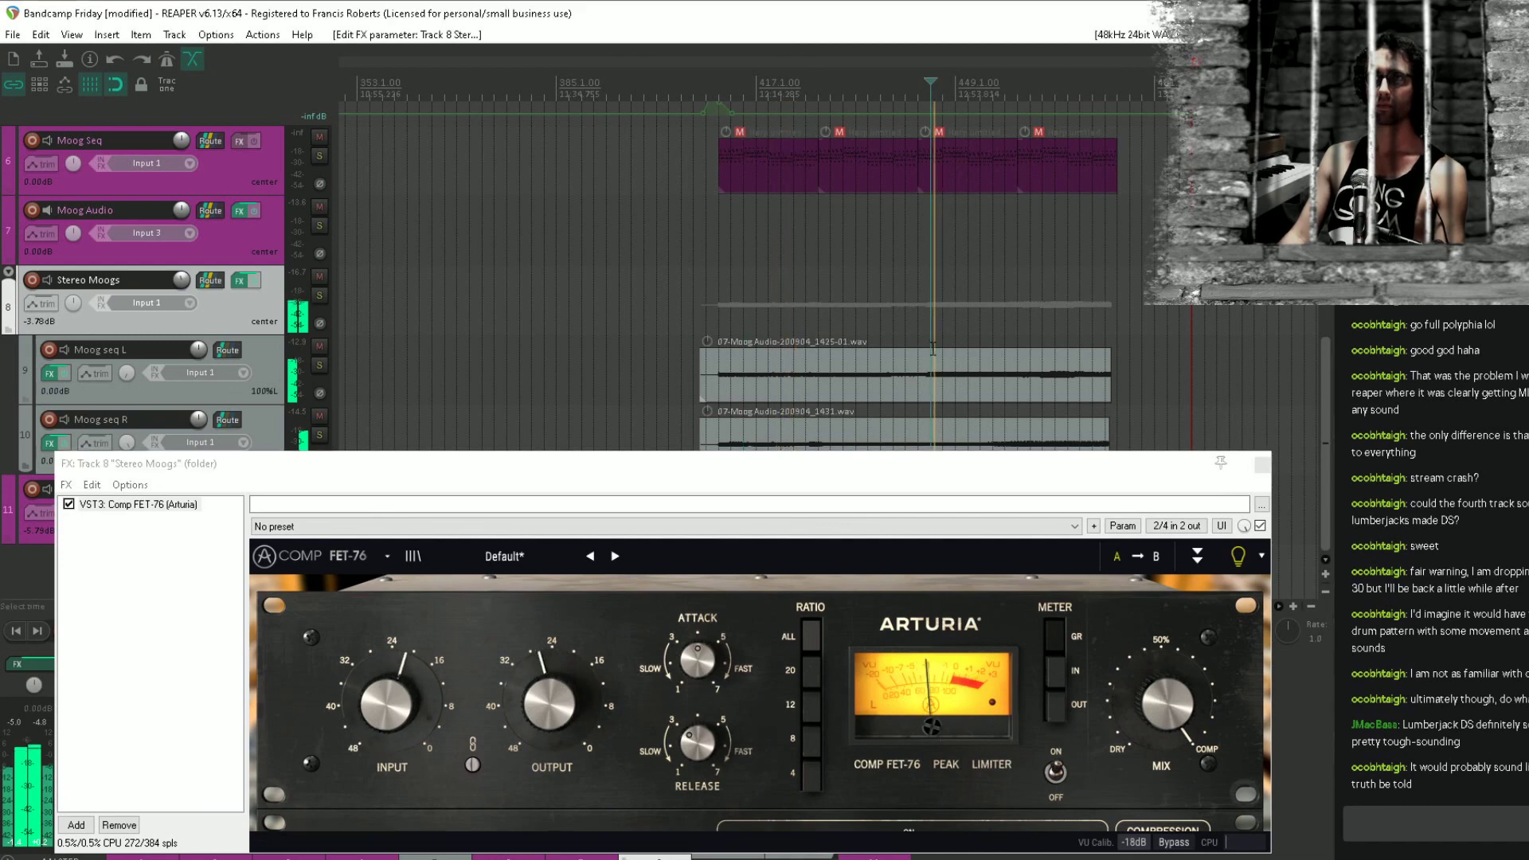
left_click_drag(384, 672, 384, 693)
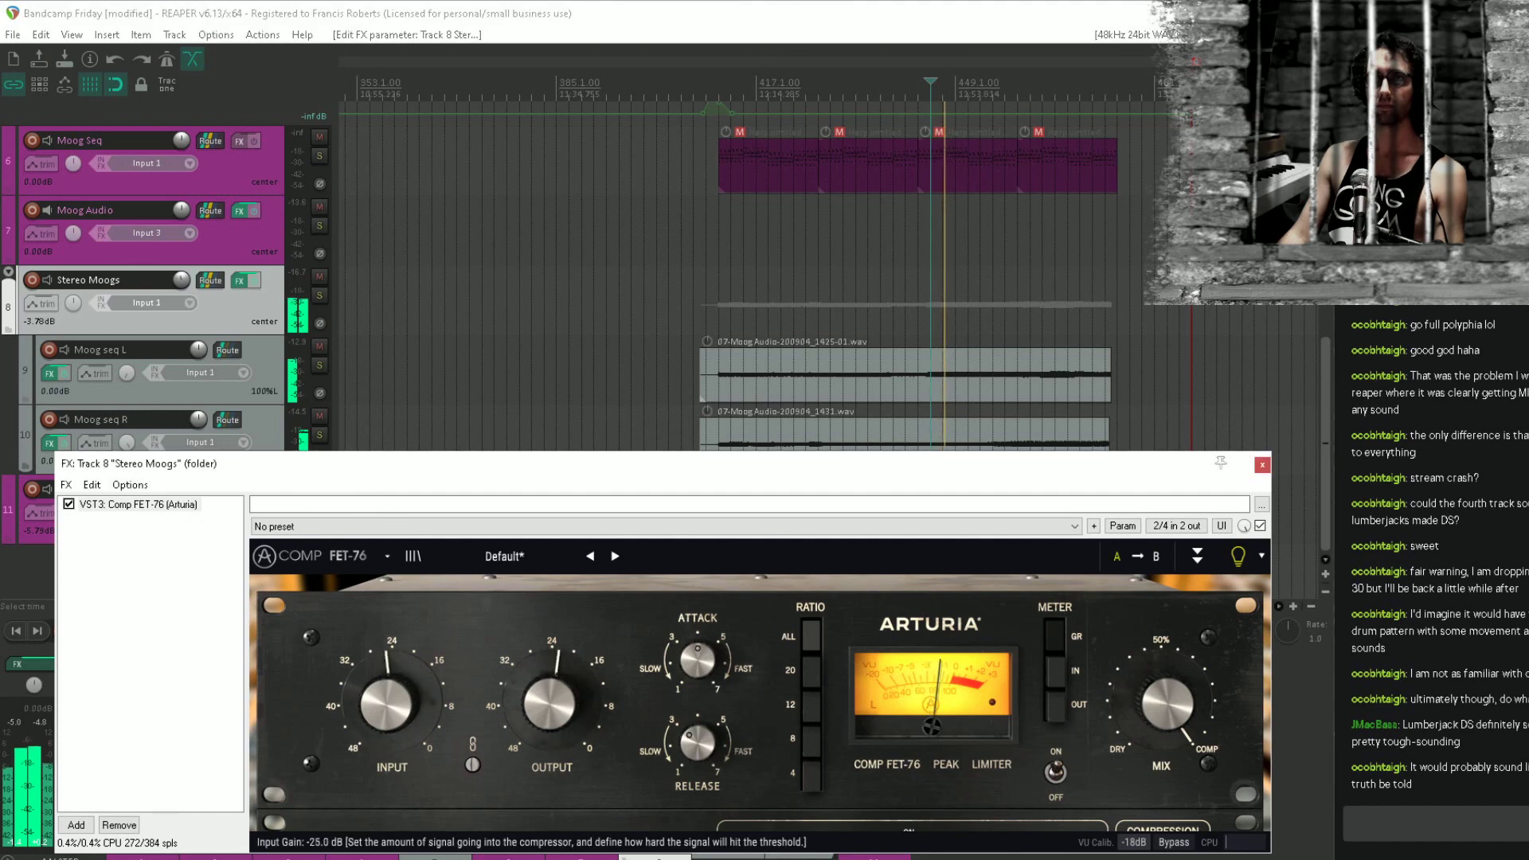
Compare the mix with Stereo Moogs muted and unmuted, listen again from bar 445, and close the effects window.
left_click(746, 252)
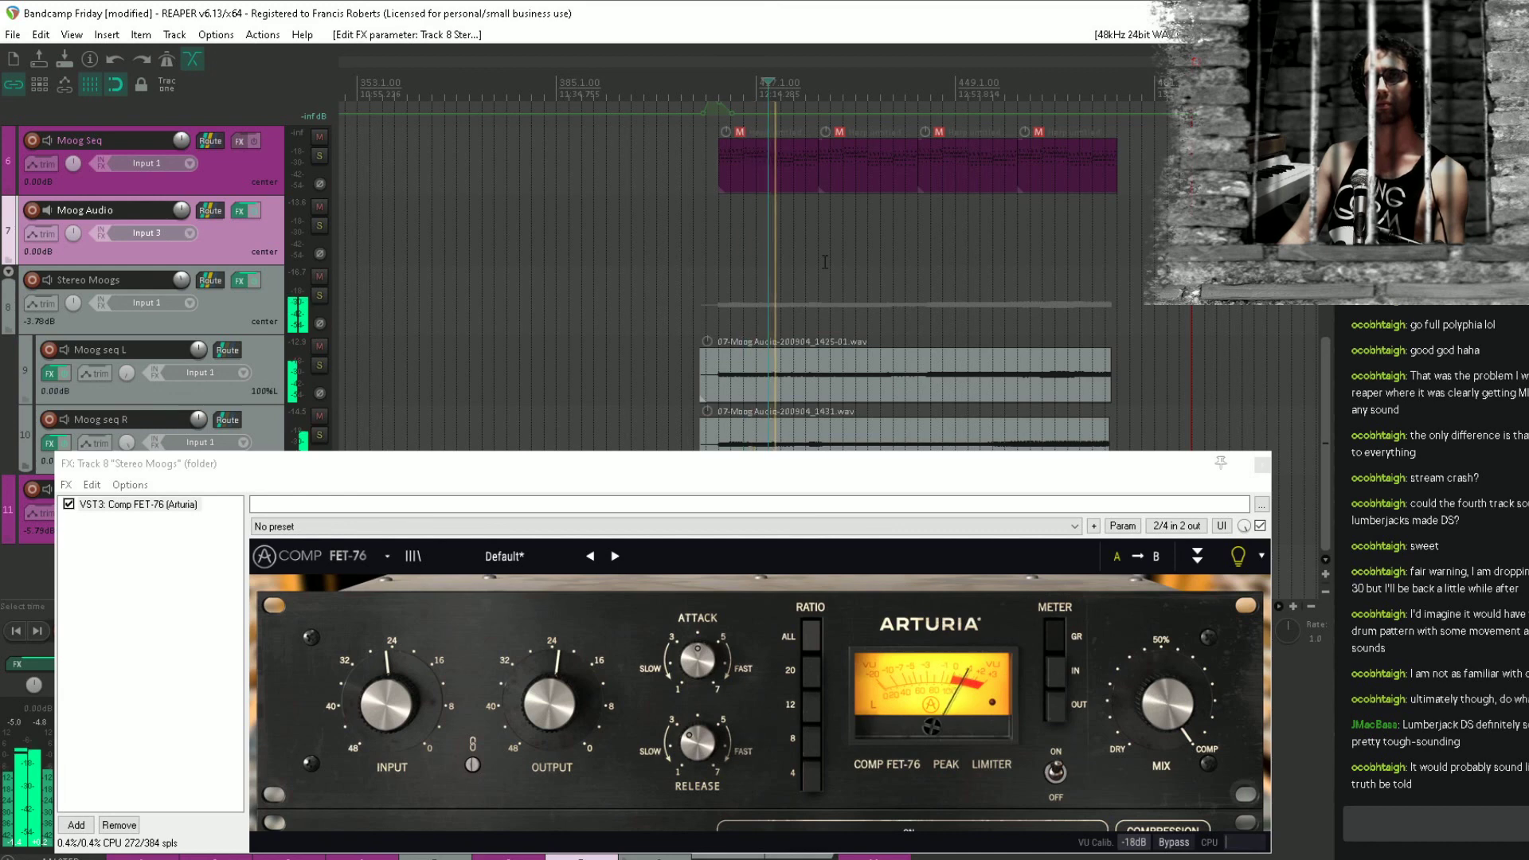
left_click(318, 276)
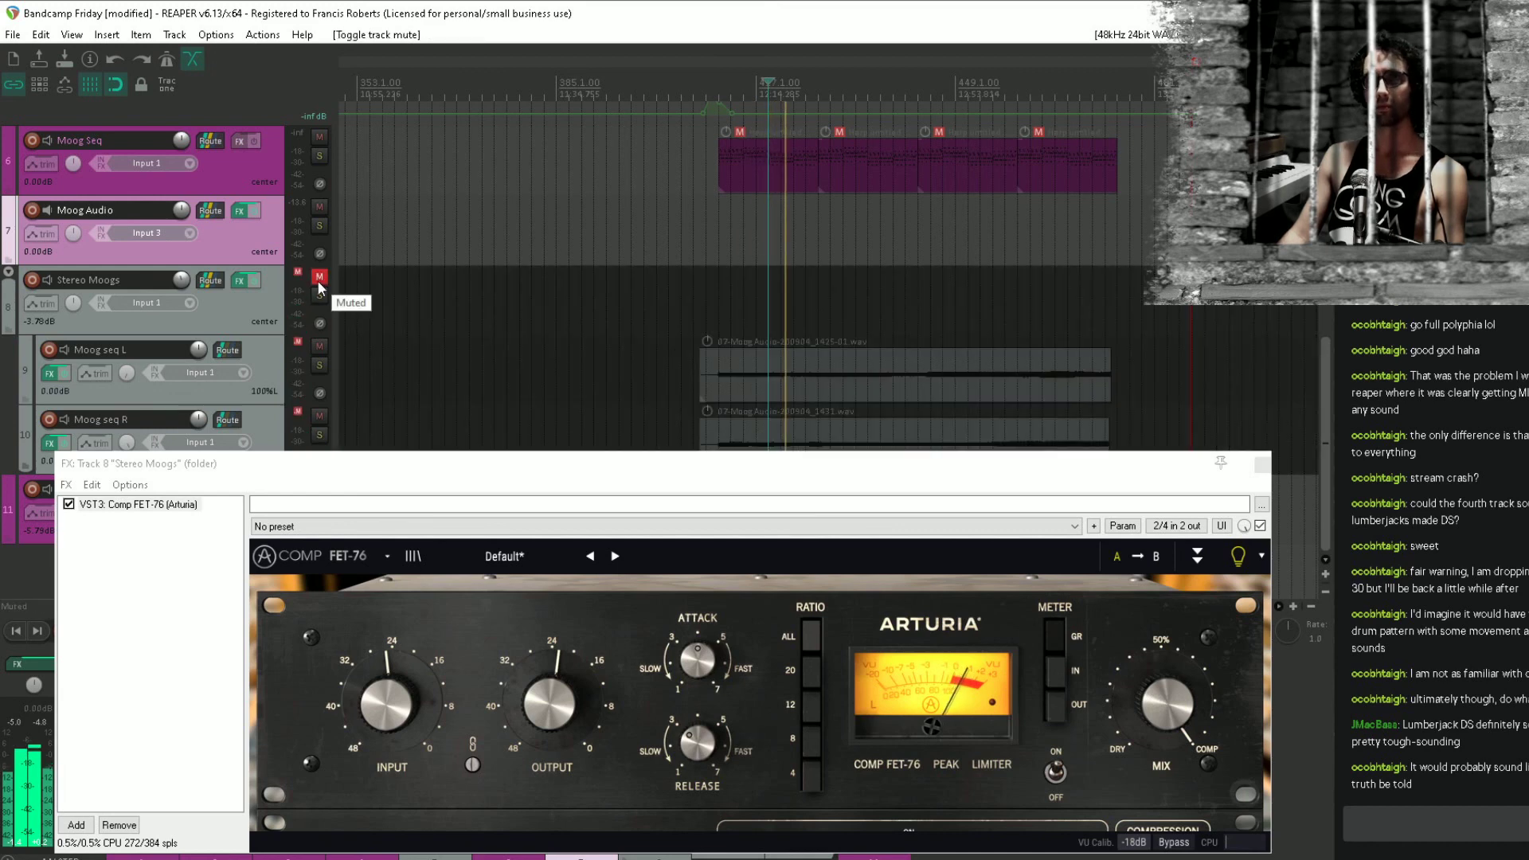
left_click(319, 276)
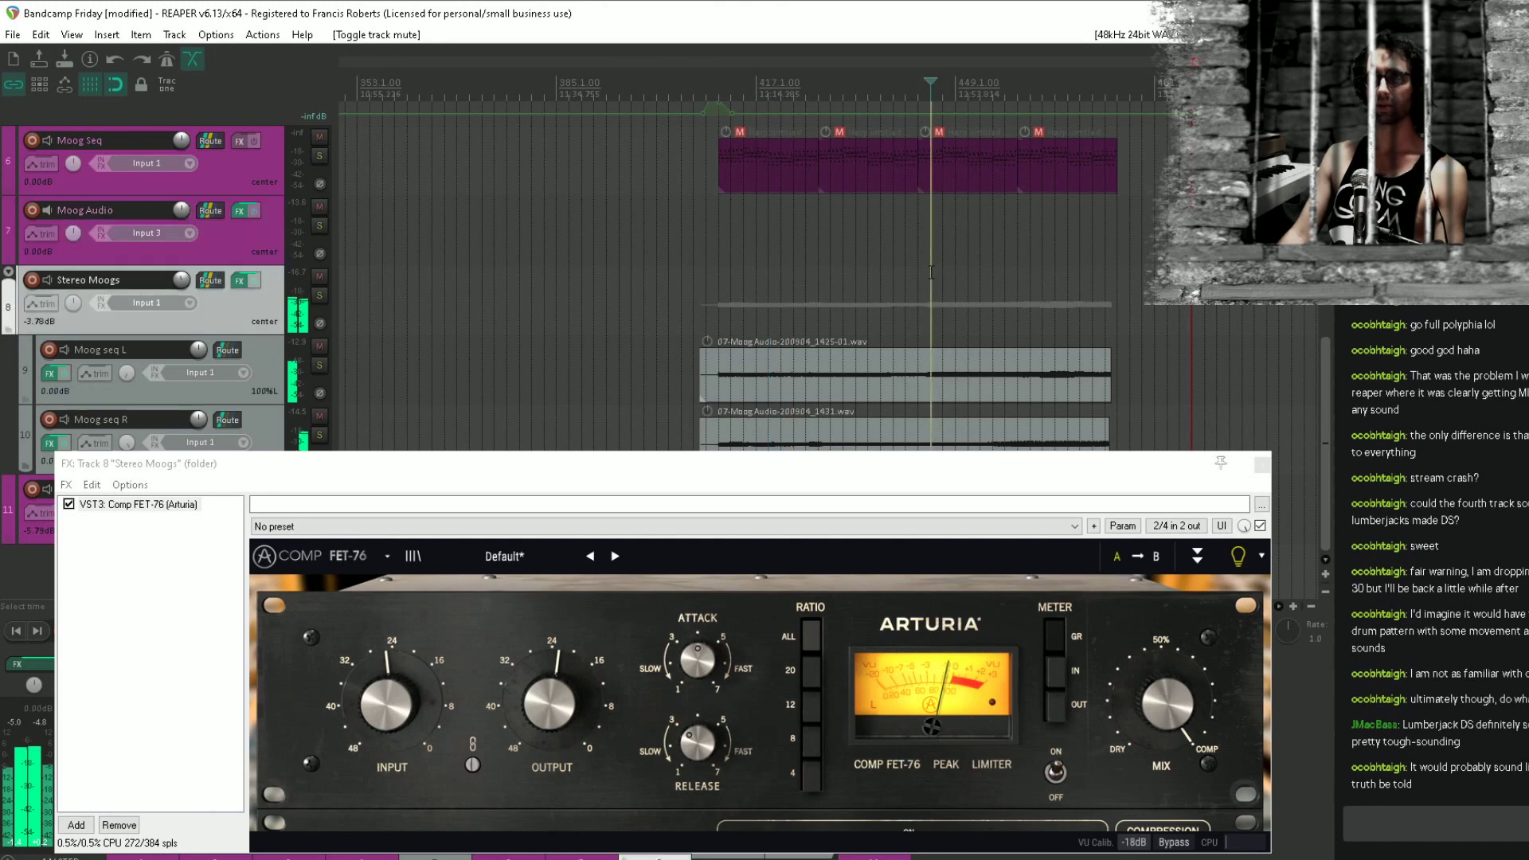
left_click(930, 314)
left_click(1262, 464)
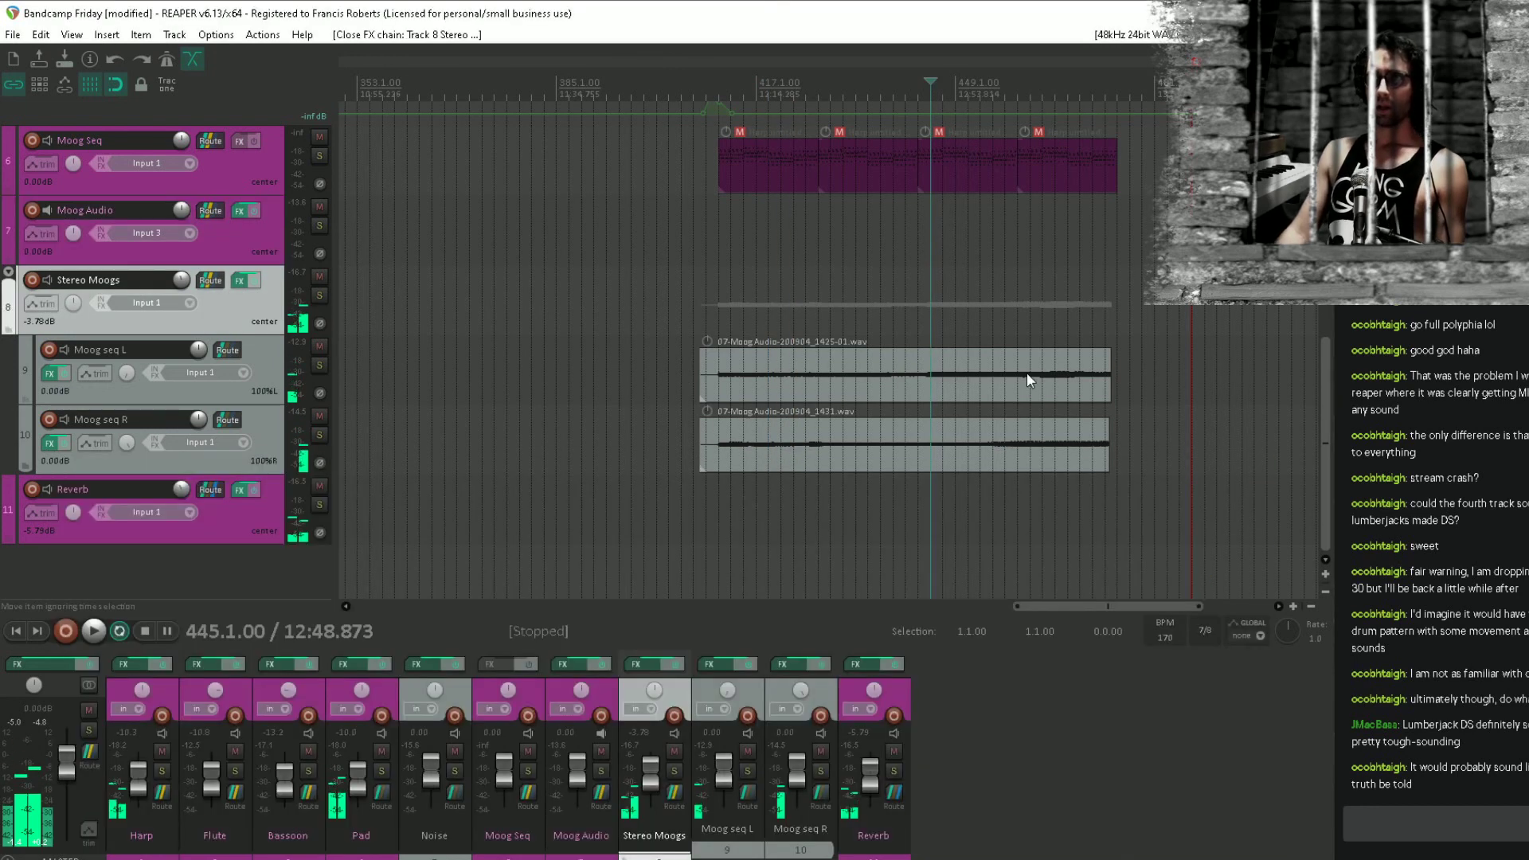